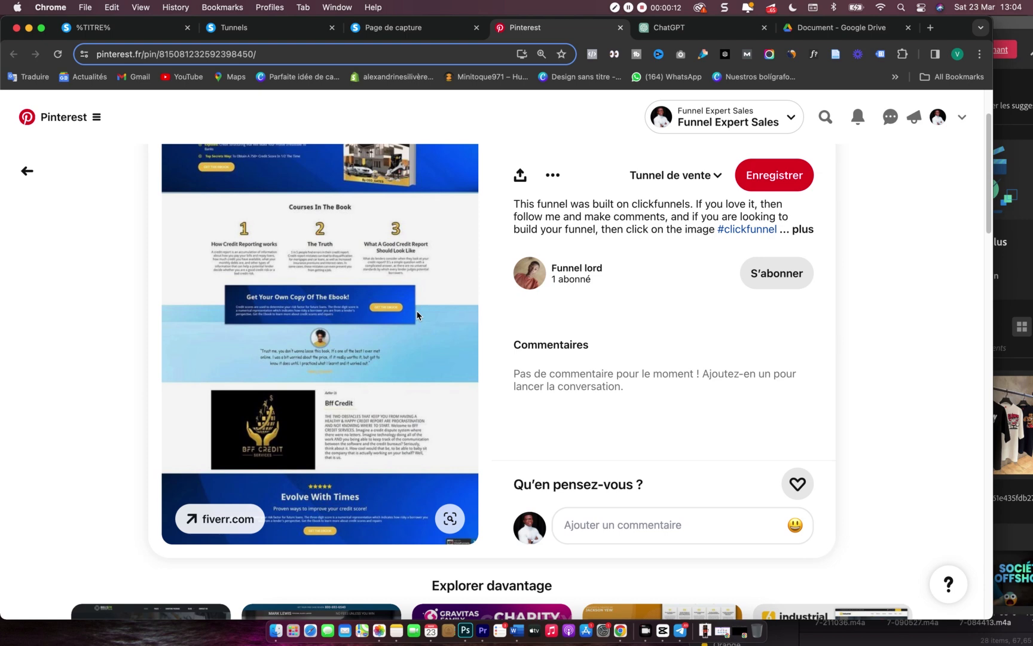
- Switch to ChatGPT and send the prompt "je veux que tu m'aide dans la création d'une page de capture pour une cliente"
scroll(417, 309, "down", 5)
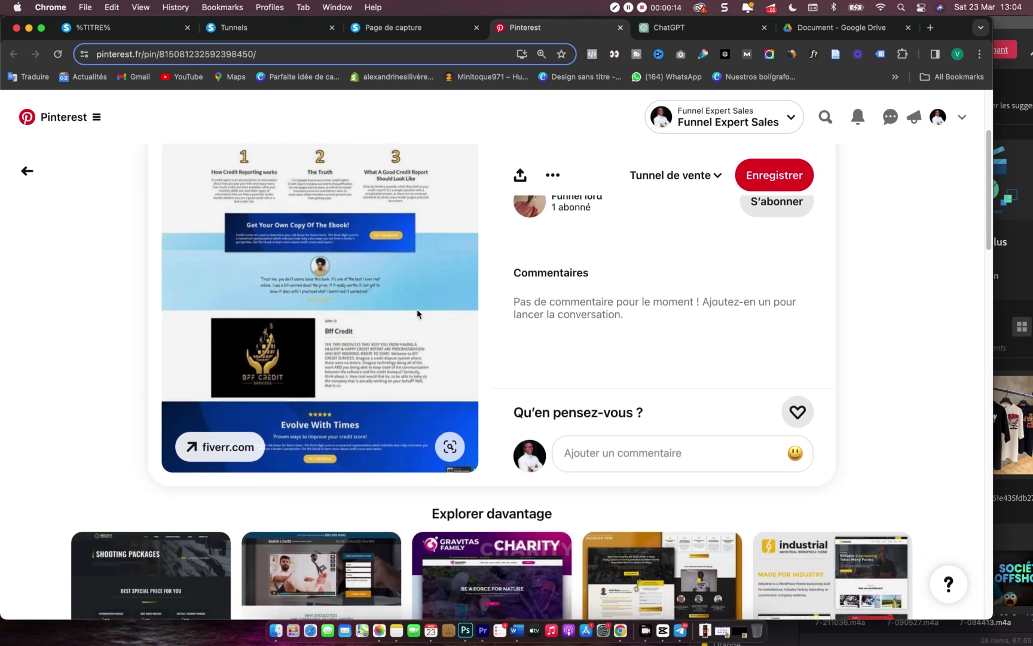
scroll(428, 234, "up", 3)
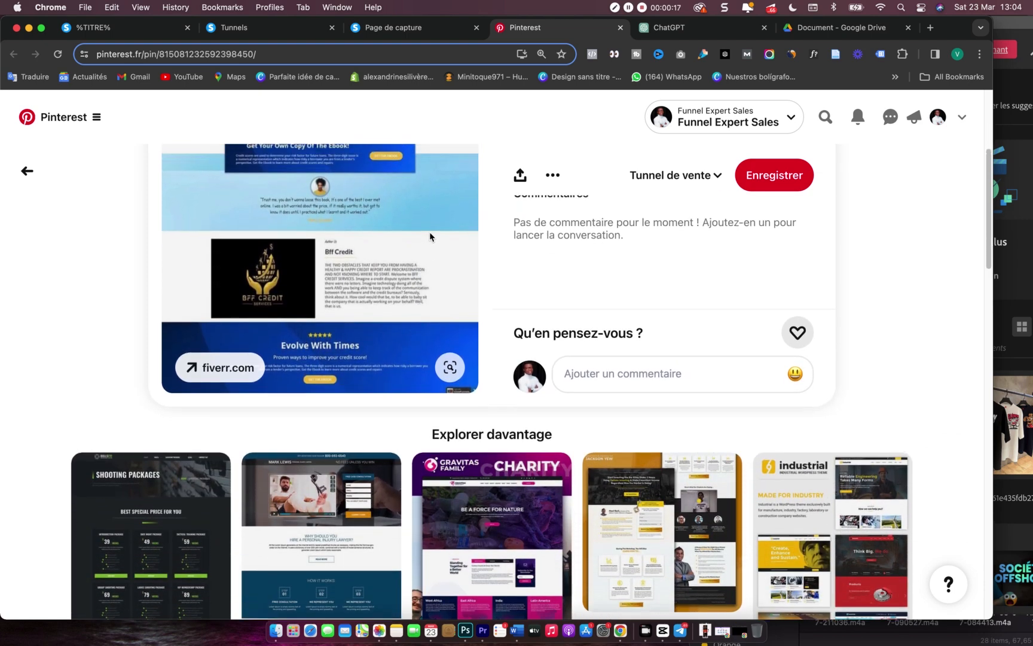
scroll(403, 333, "up", 5)
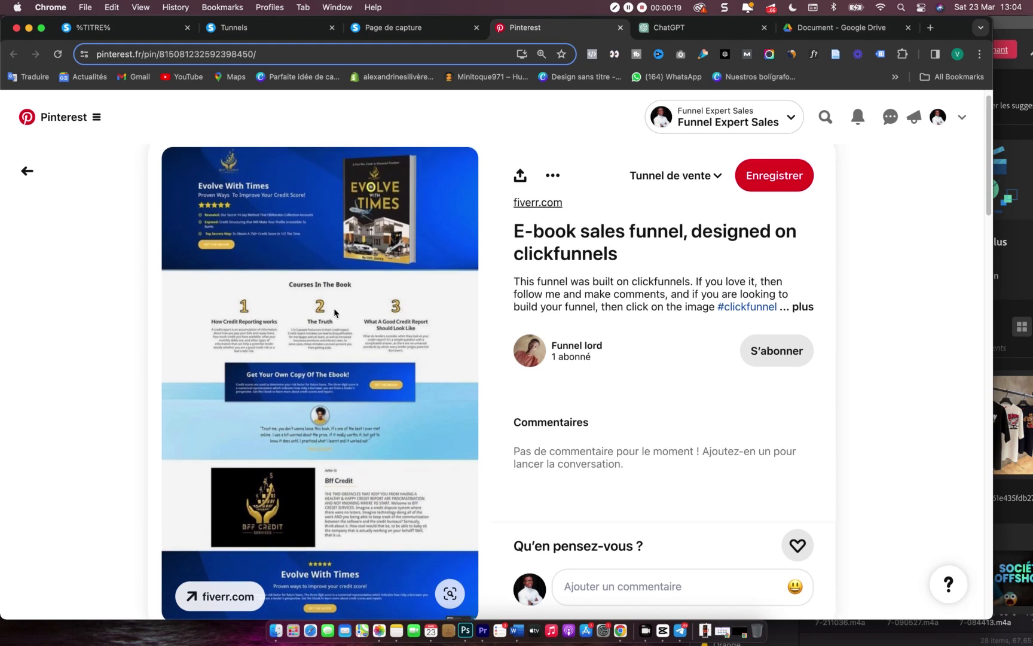
left_click(708, 30)
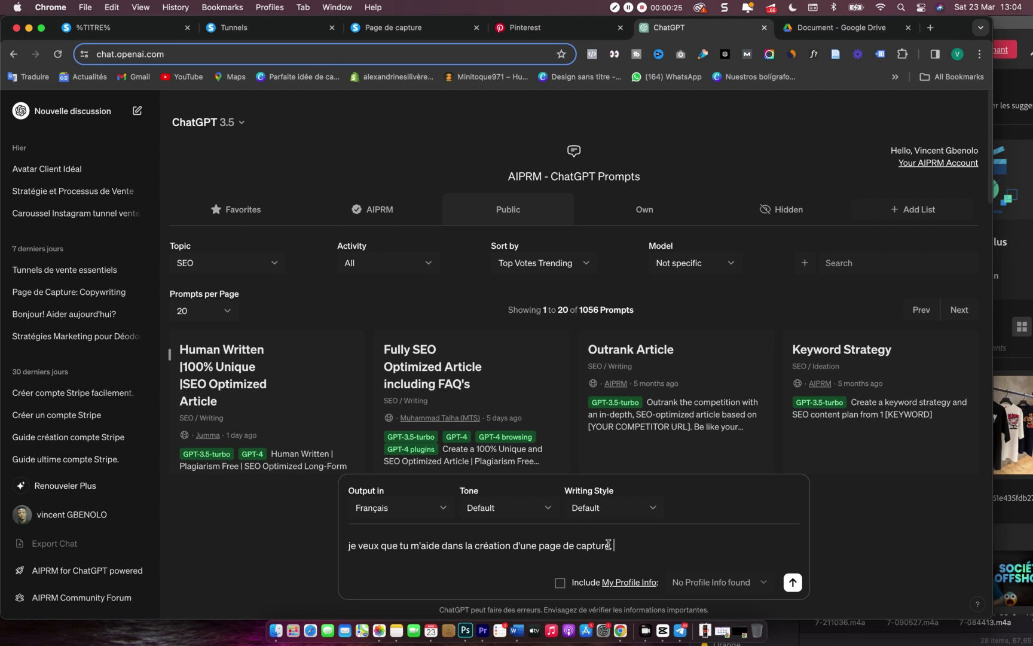
type("pour une cliente")
key("Return")
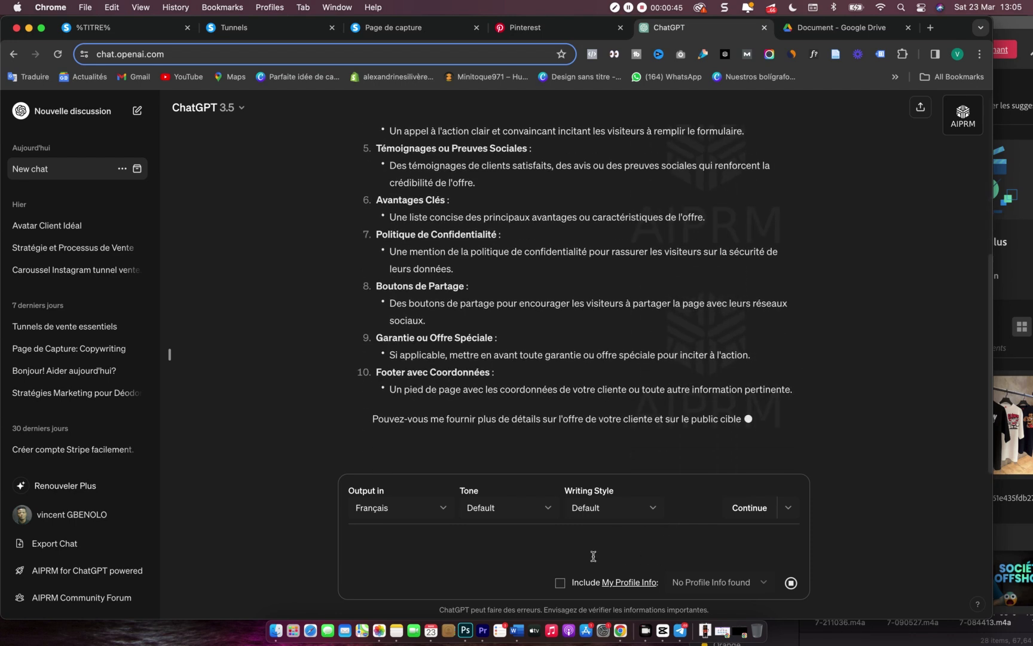
- Tell ChatGPT the capture page's purpose by sending "l'objectif est d'offrir un e-book gratuit"
type("l'ob")
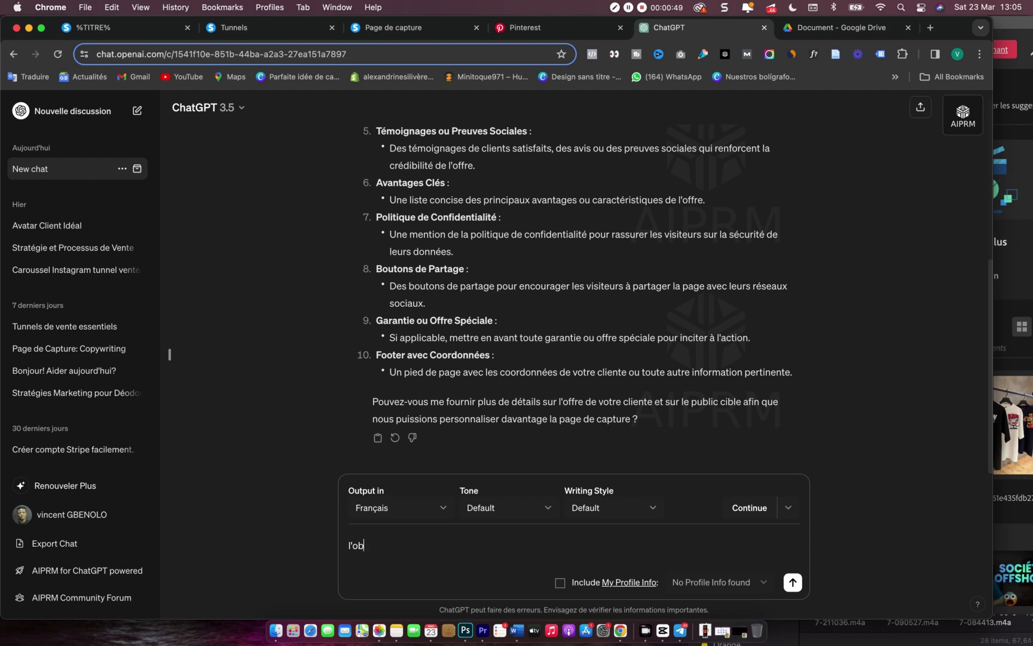
type("heh")
type("ject")
type("if e")
type("st d'o")
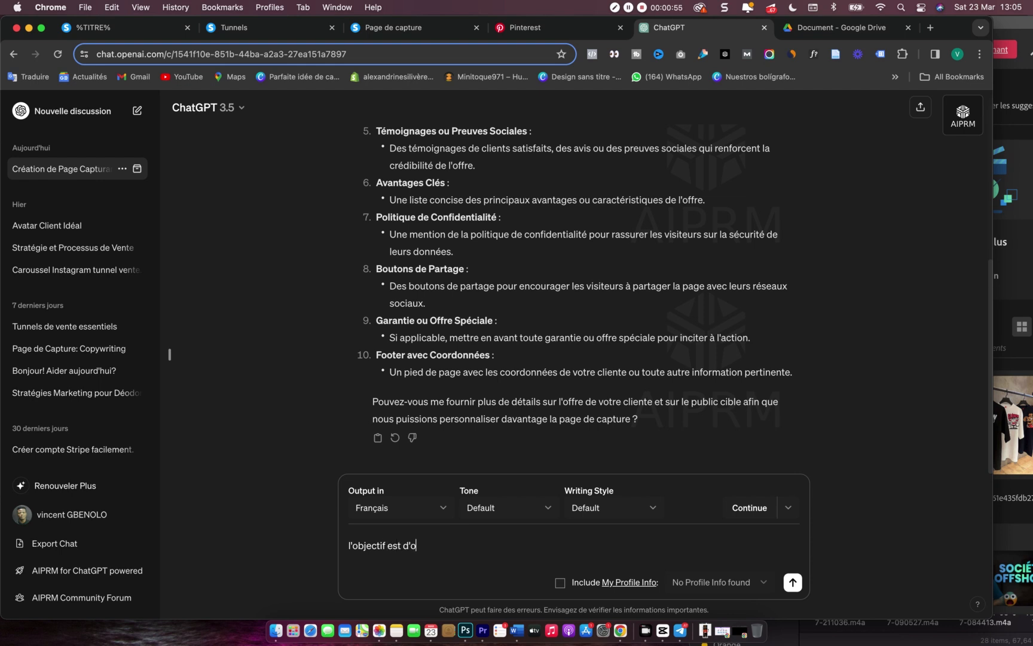
type("ffrire u")
type("un e")
type("-book g")
type("ratuit")
key("Return")
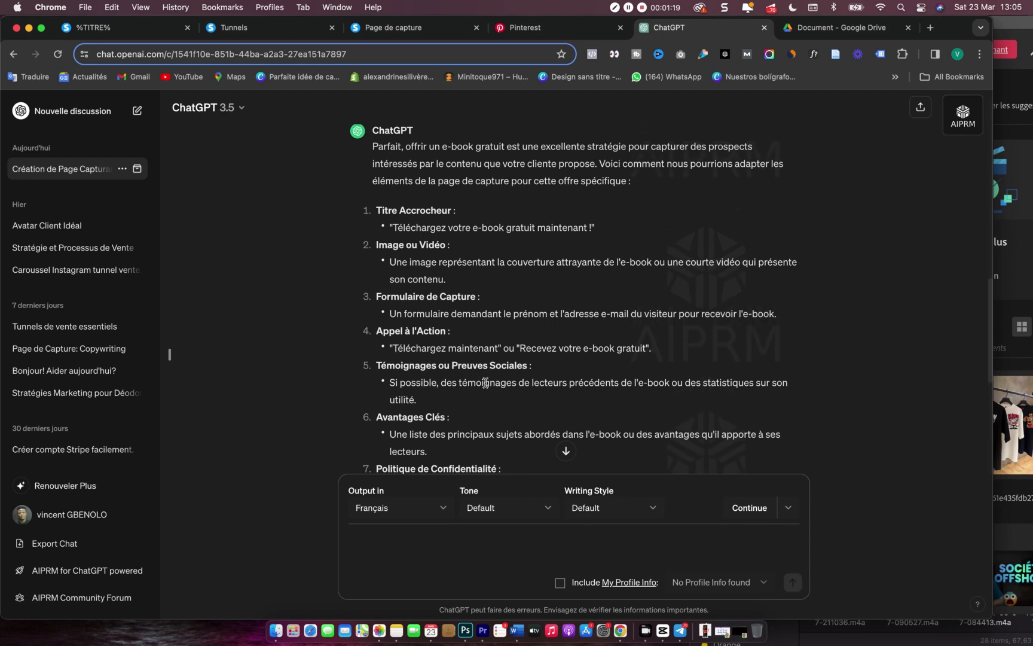
- Read through ChatGPT's reply and open the client's e-book PDF from the Downloads folder in Preview
scroll(418, 426, "down", 5)
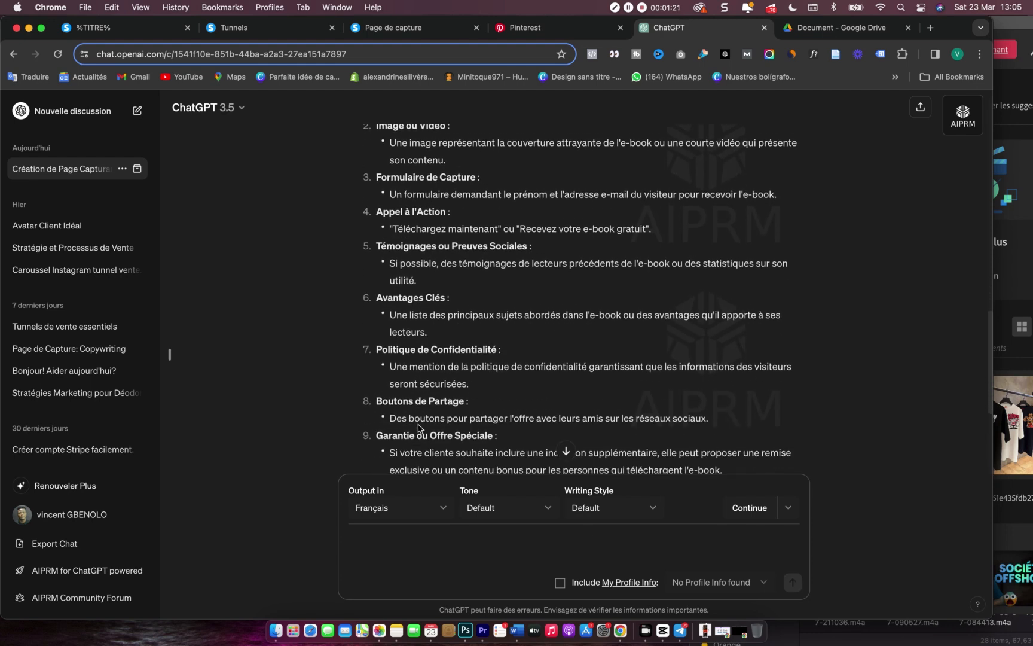
scroll(418, 425, "down", 3)
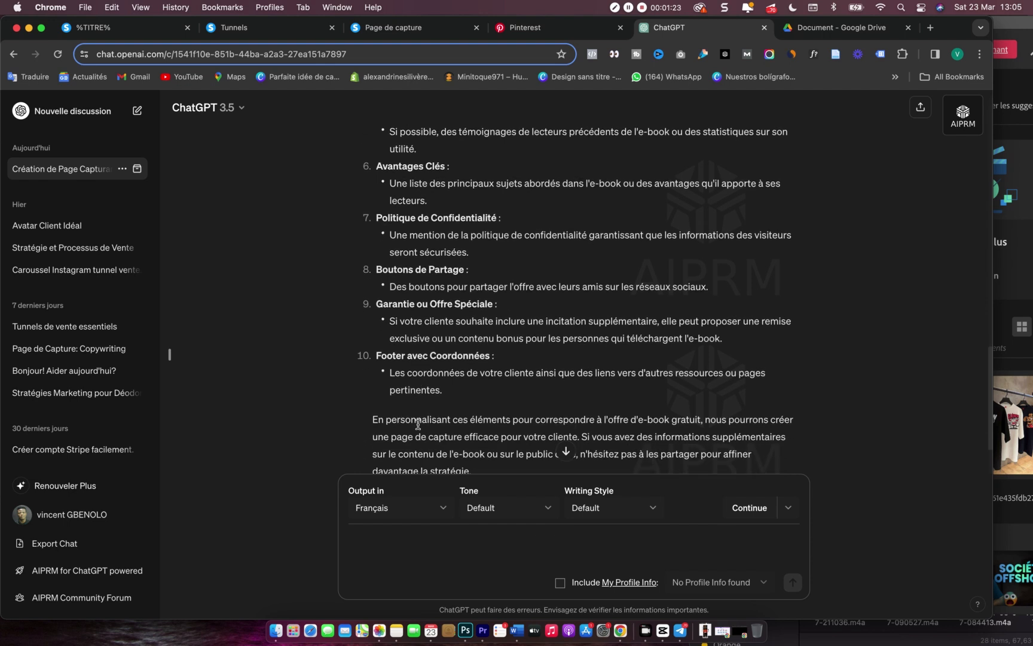
scroll(418, 426, "down", 1)
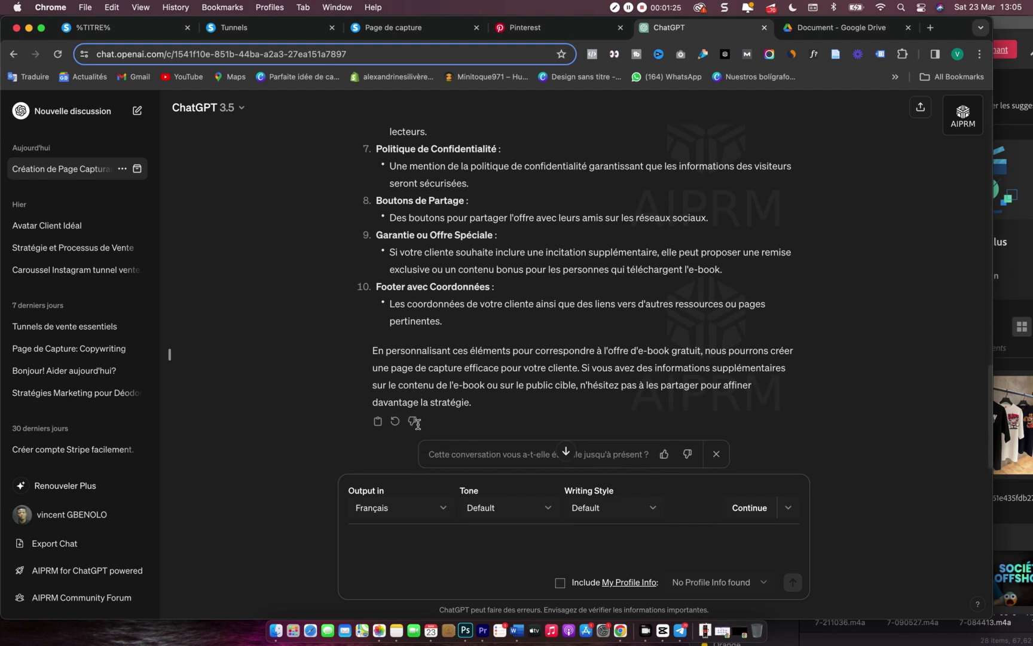
scroll(418, 426, "down", 1)
left_click(381, 536)
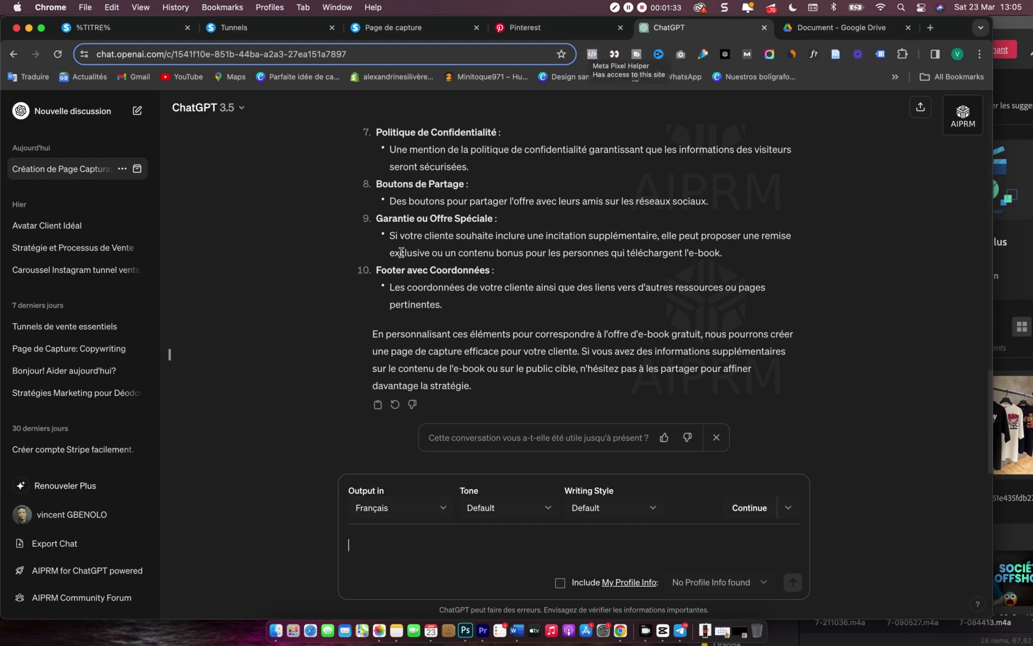
left_click(277, 630)
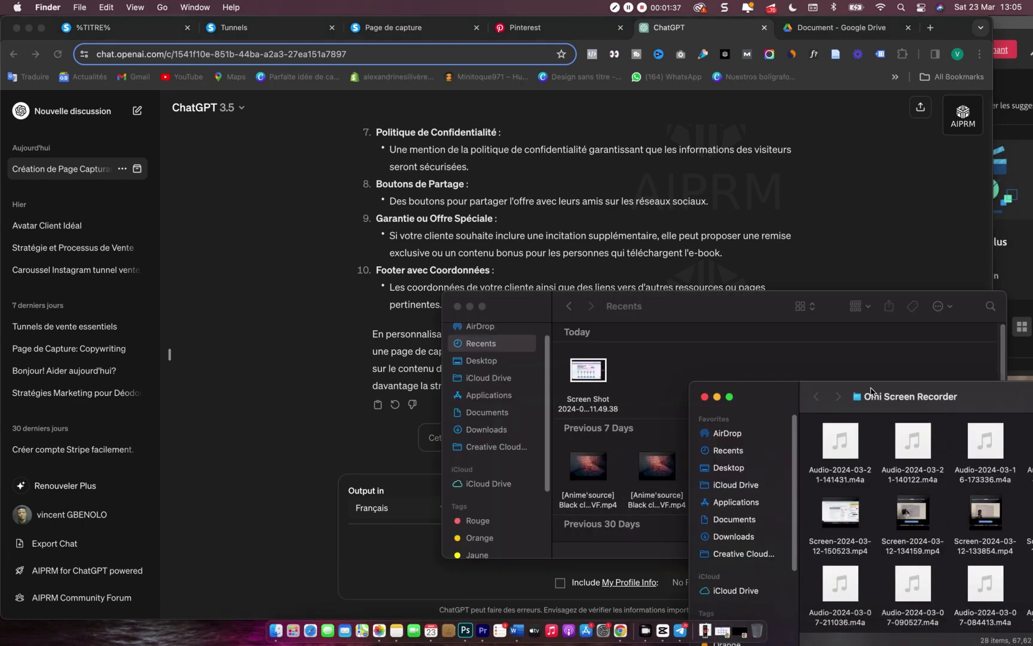
left_click_drag(870, 392, 683, 320)
left_click(547, 466)
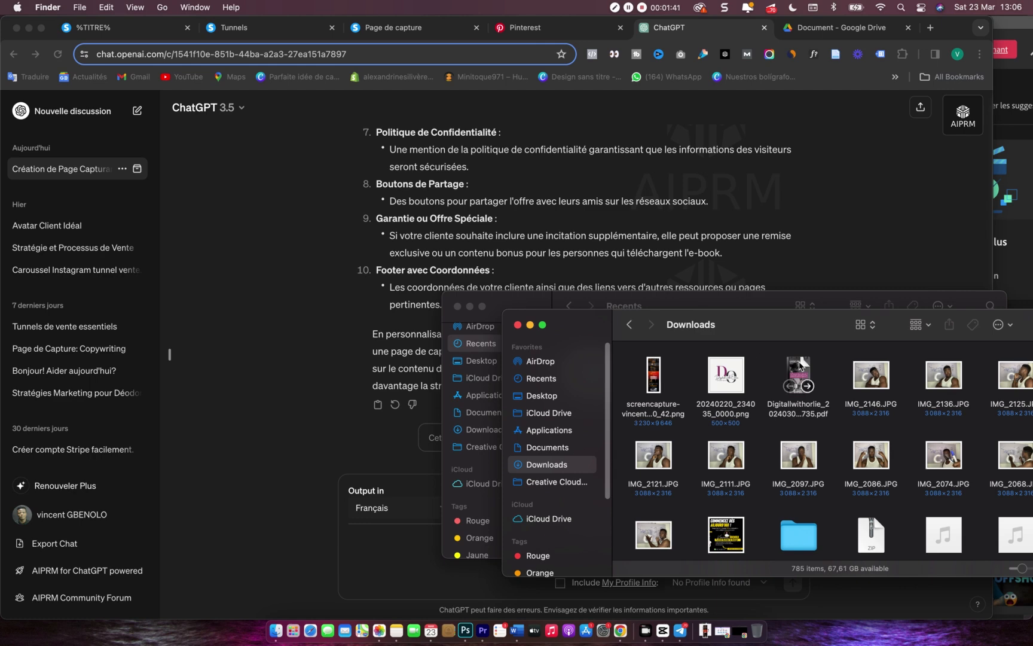
right_click(799, 366)
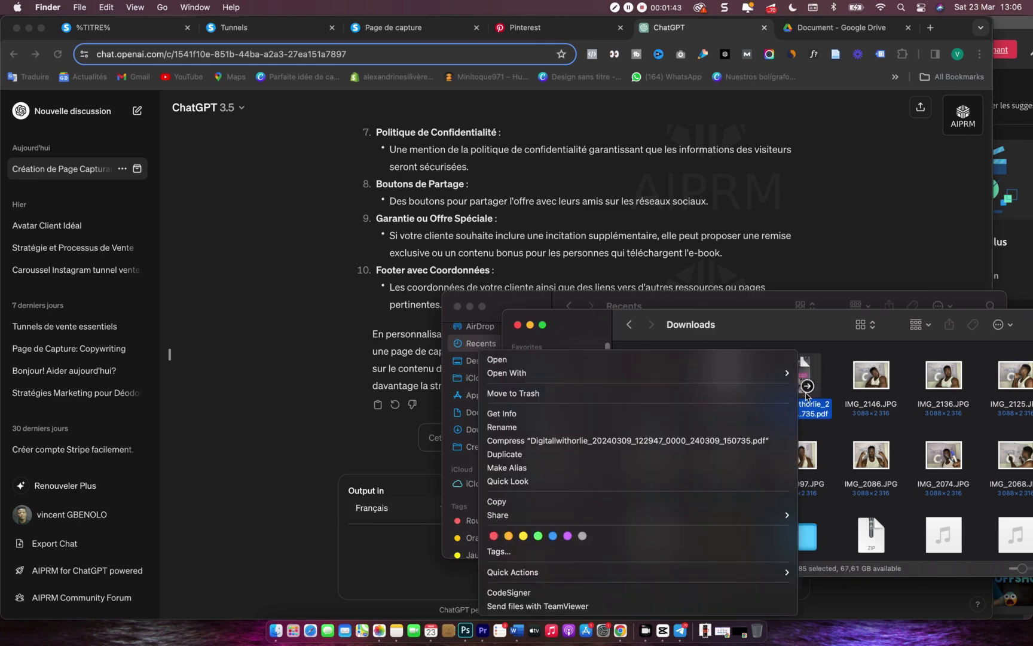
mouse_move(767, 373)
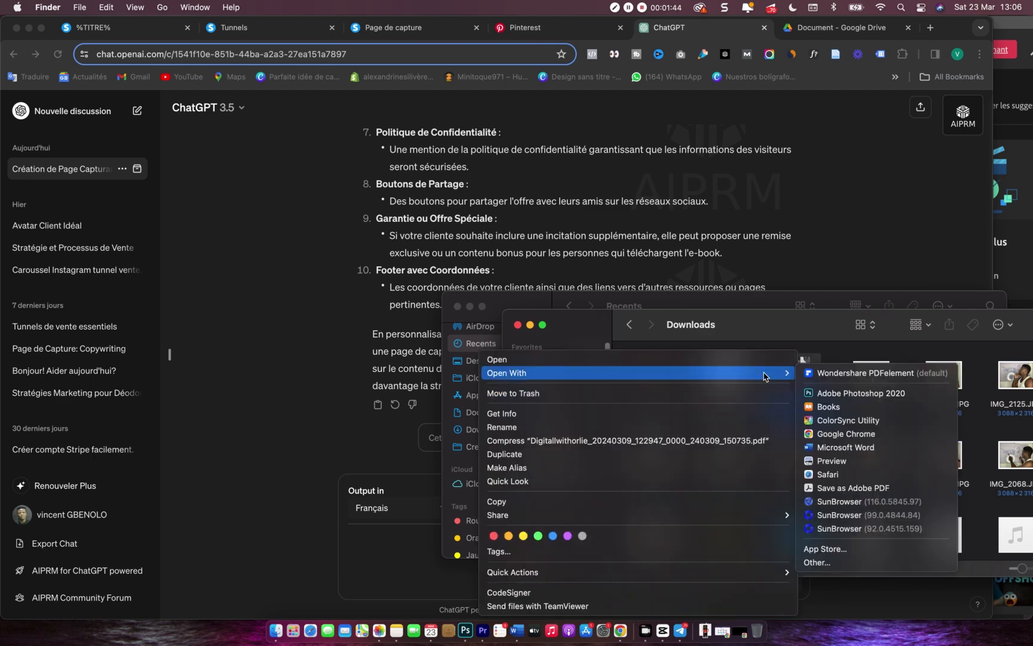
left_click(831, 462)
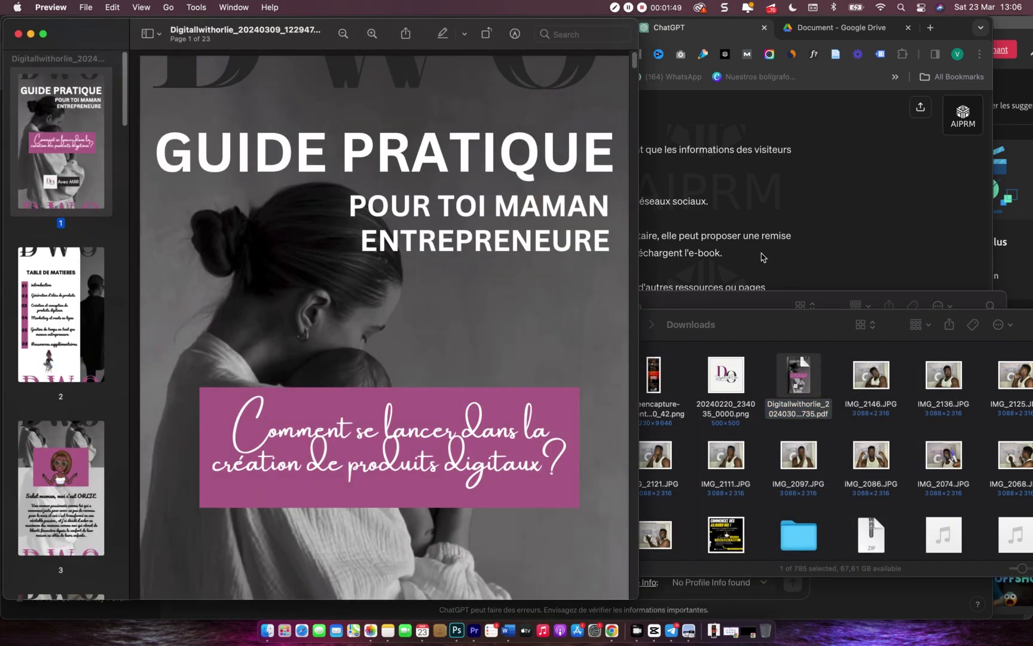
- Return to ChatGPT and draft the message's first line: "alors notre e-book est adresser au jeune femme et au jeune maman"
left_click(804, 214)
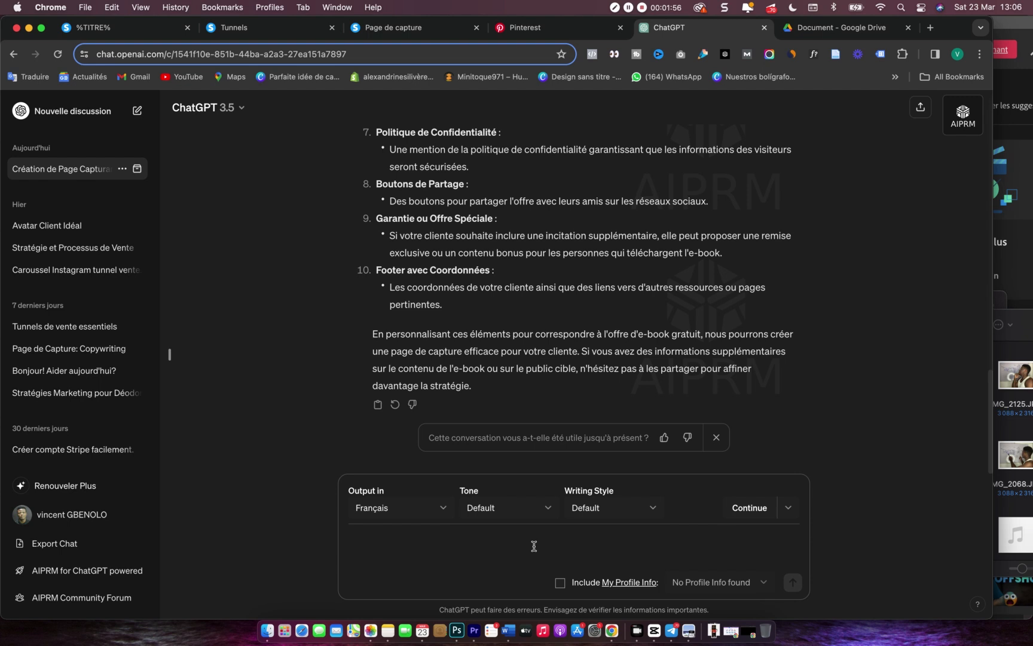
type("alors notre")
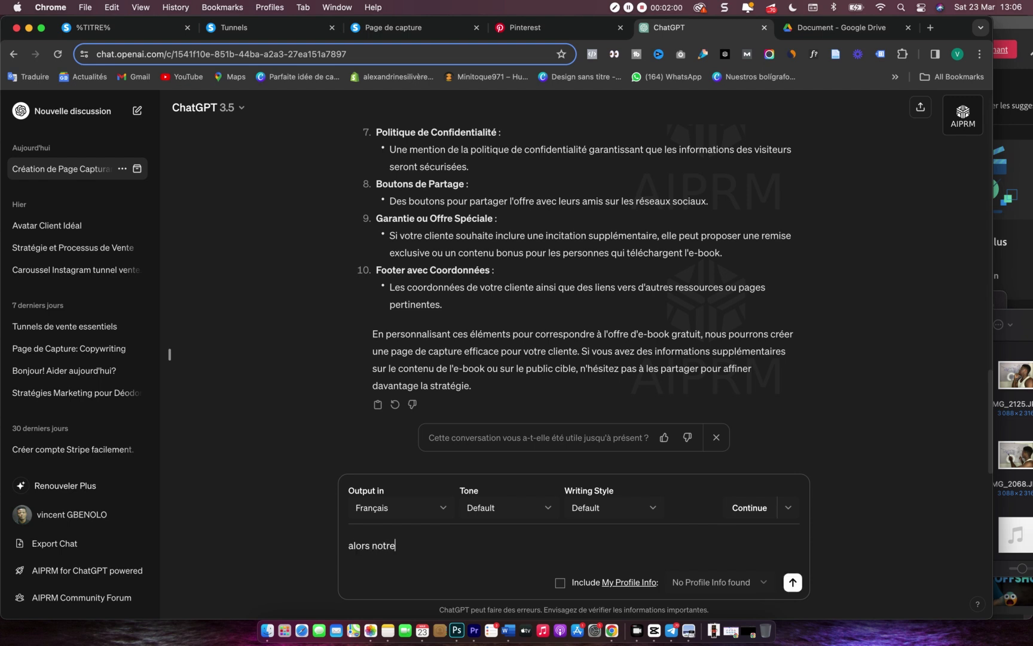
type(" e-book est a")
key("BackSpace")
key("BackSpace")
key("BackSpace")
type("st adresser au fem")
key("BackSpace")
key("BackSpace")
type("jeune fem")
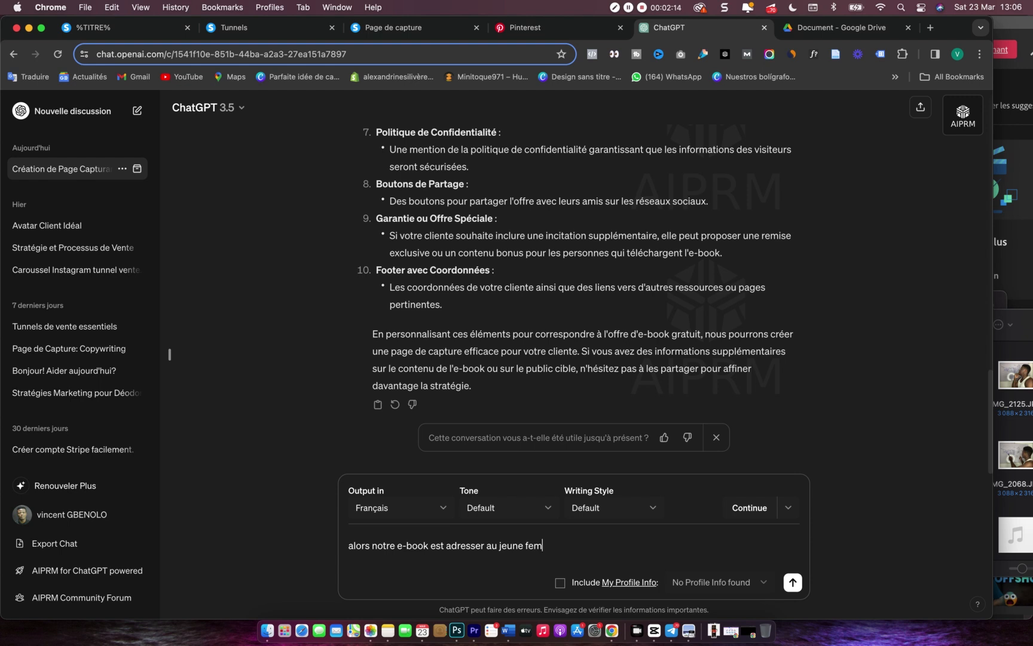
type("me et au jeune maman")
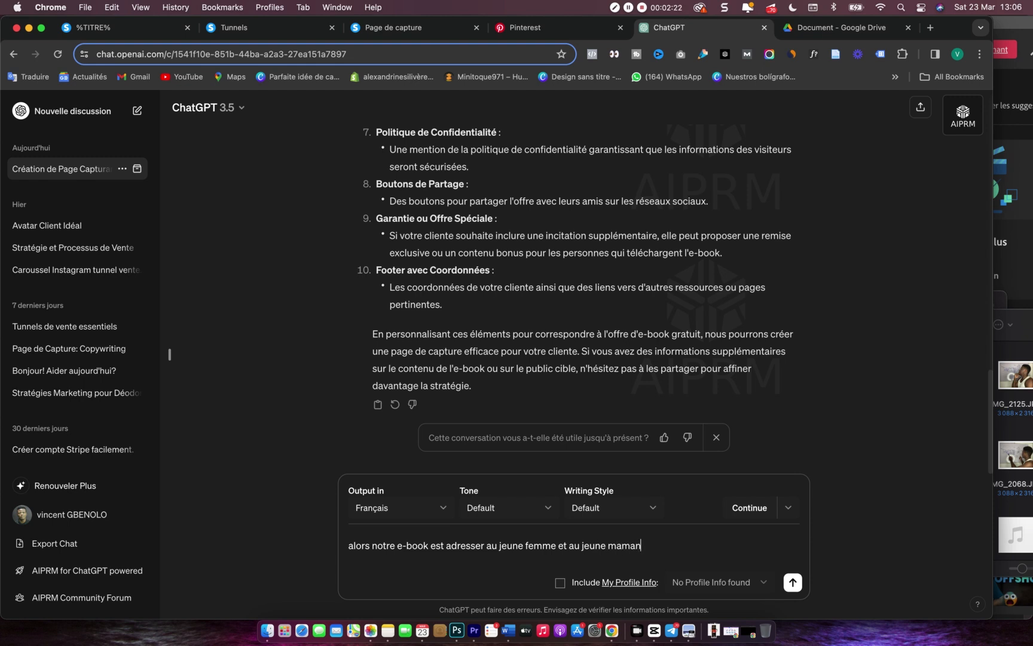
key("shift+Return")
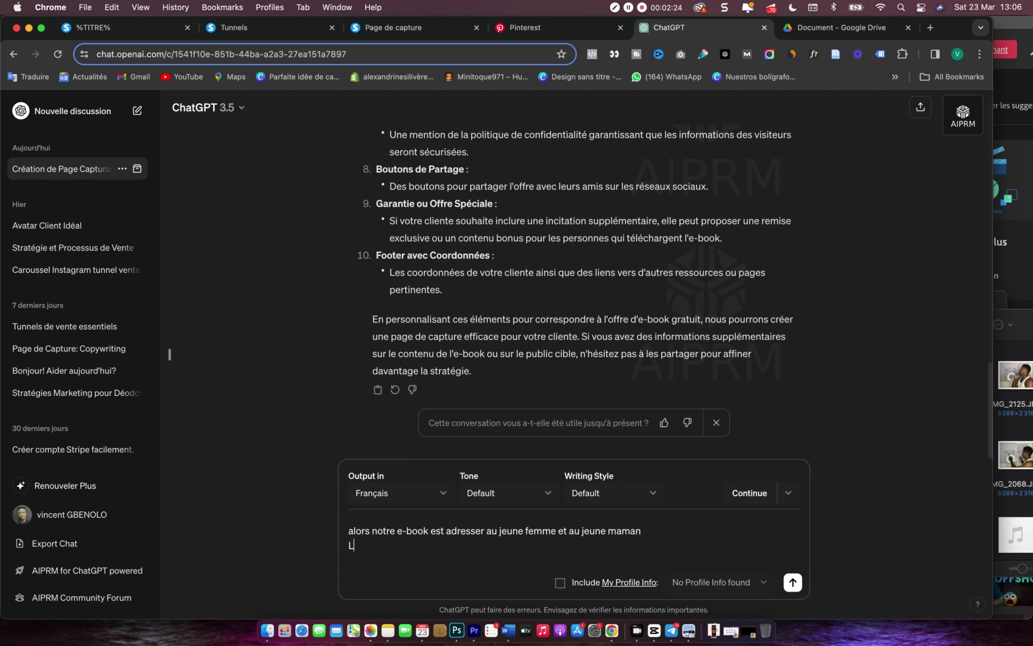
- Add a second line: "L'ojtif de ce e-book est dd'apprendre au jeune mere comment lancer un business en ligne en créant et en vendant des produits digitaux."
type("L'ojtif de ce. e")
key("BackSpace")
type("e-book est dd'apprendre")
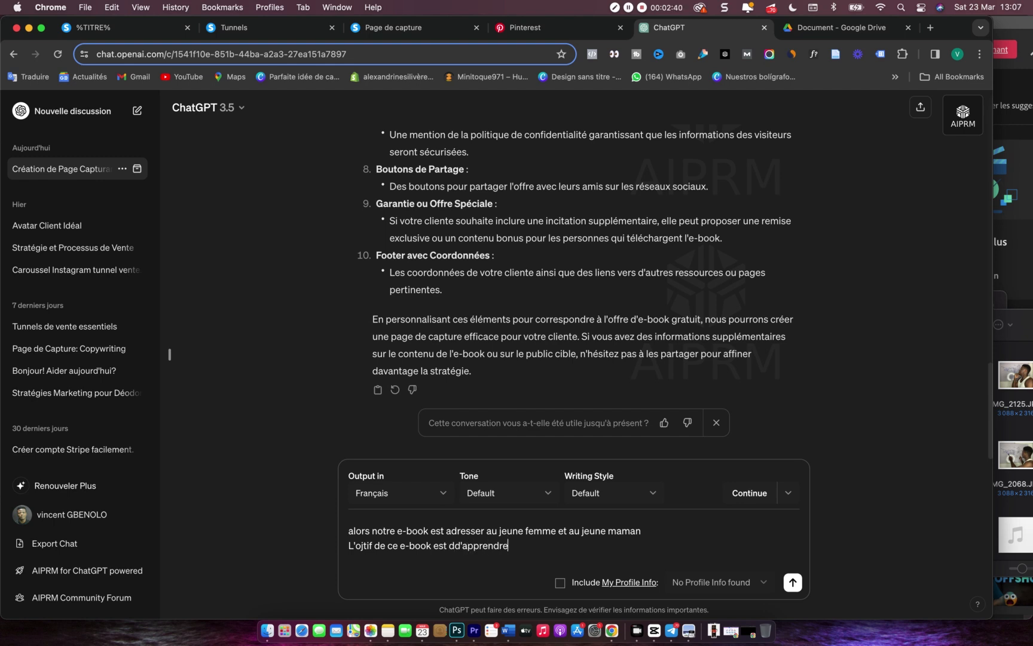
type(" au jeune mee")
key("BackSpace")
key("BackSpace")
key("BackSpace")
key("BackSpace")
type("ere comment lancer un business en")
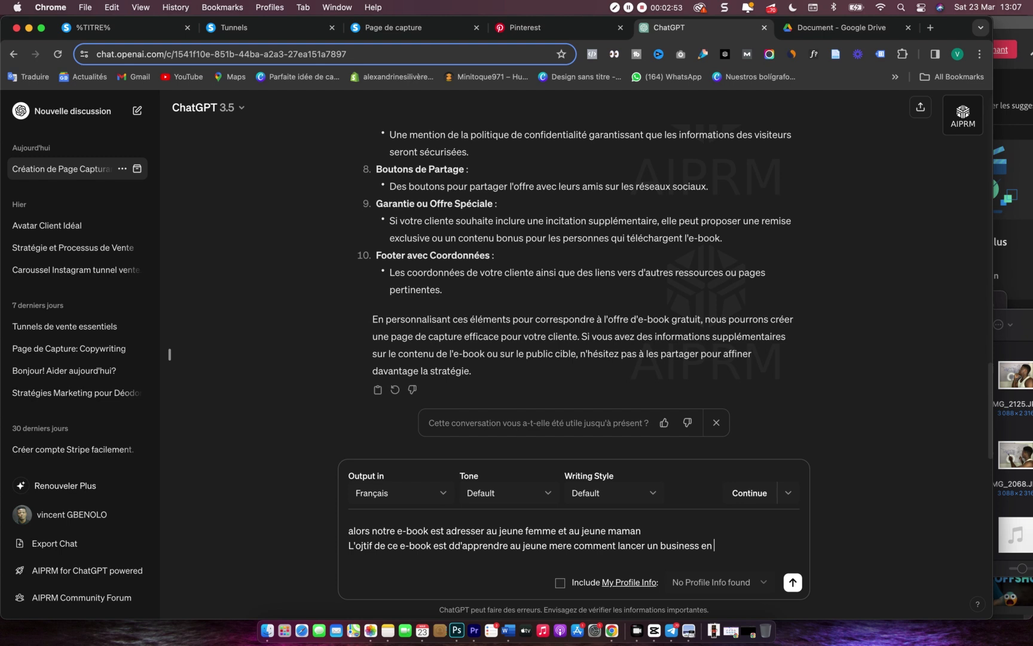
type(" ligne en créante")
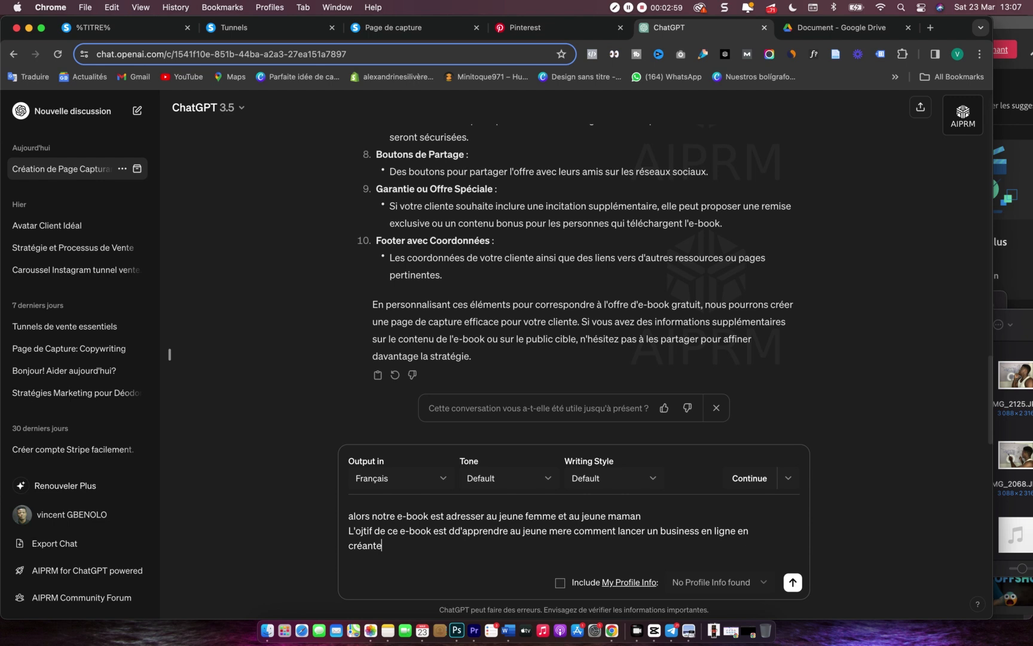
type(" et en vendant des produits digitaux")
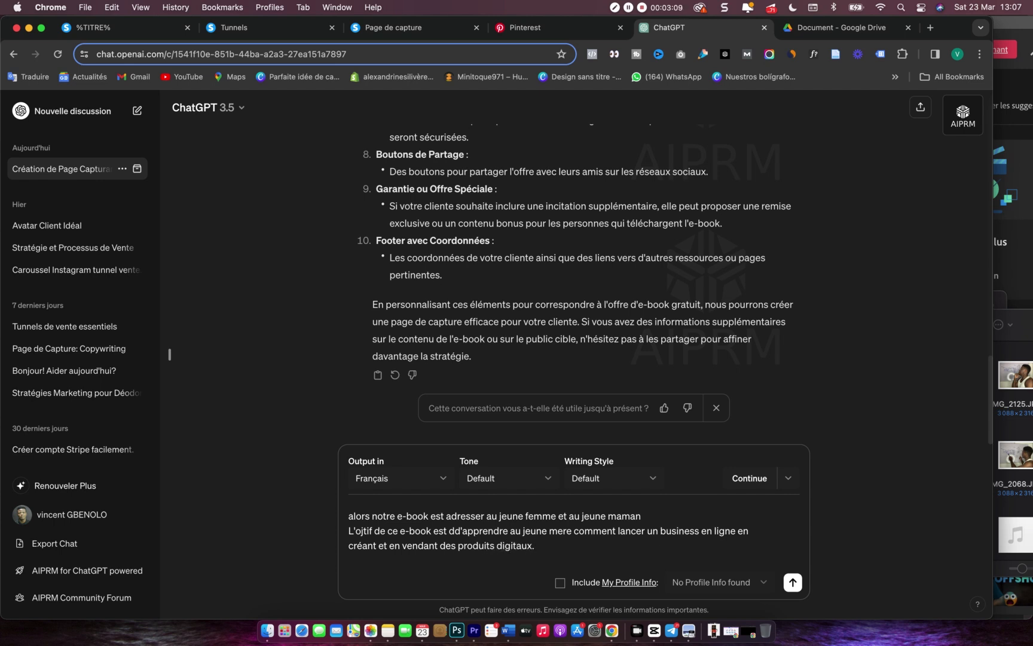
type(".")
- Send ChatGPT the drafted message about the e-book's audience and objective, without any further sentence
key("shift+Return")
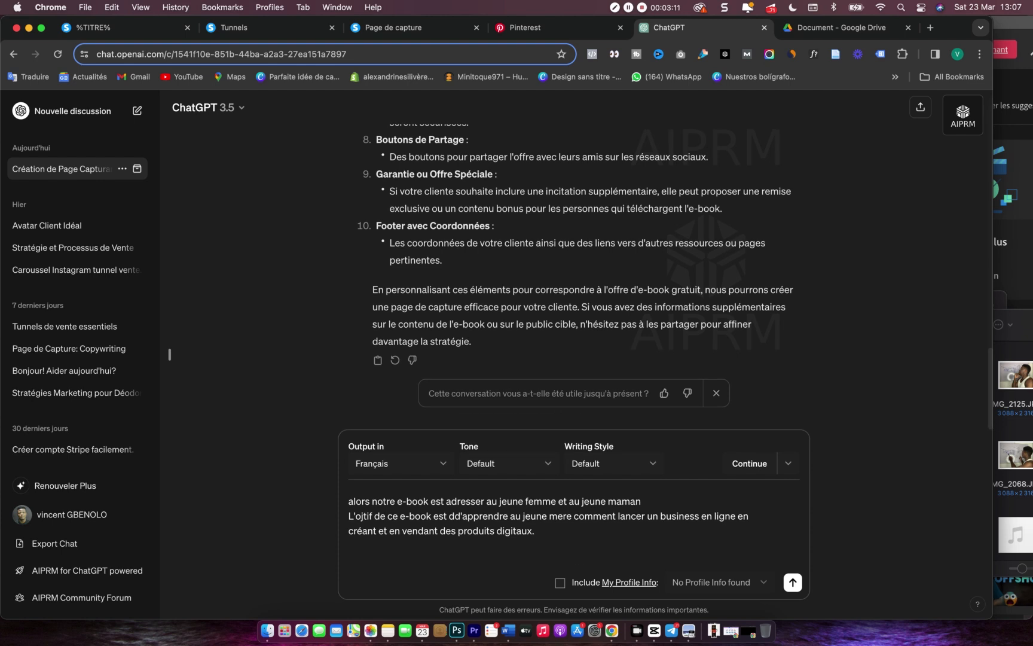
key("shift+Return")
type("peut")
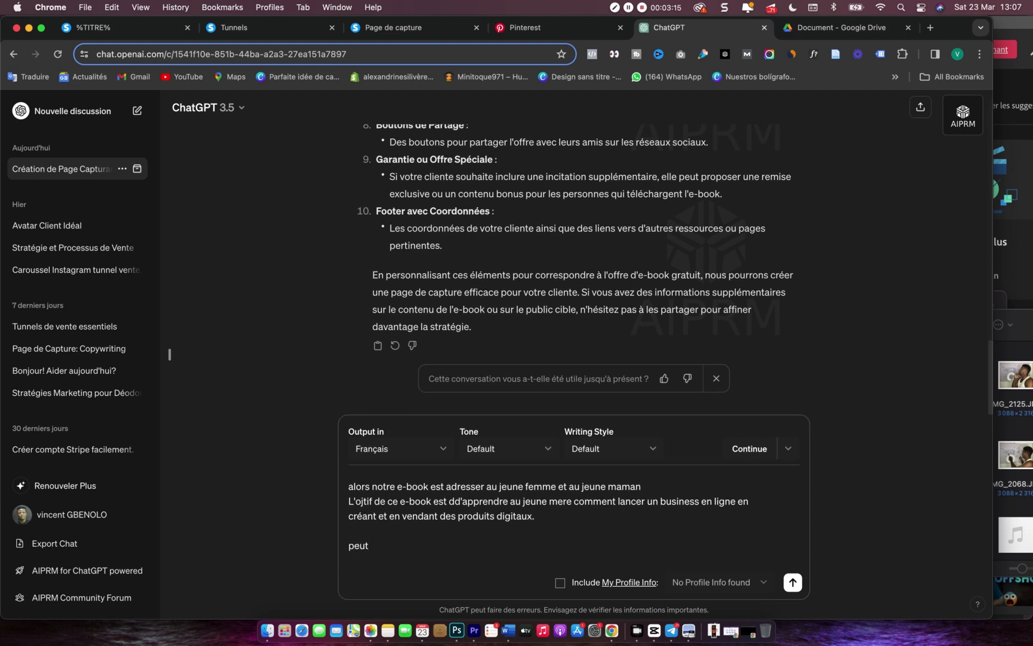
key("BackSpace")
key("BackSpace")
key("BackSpace")
key("BackSpace")
key("Return")
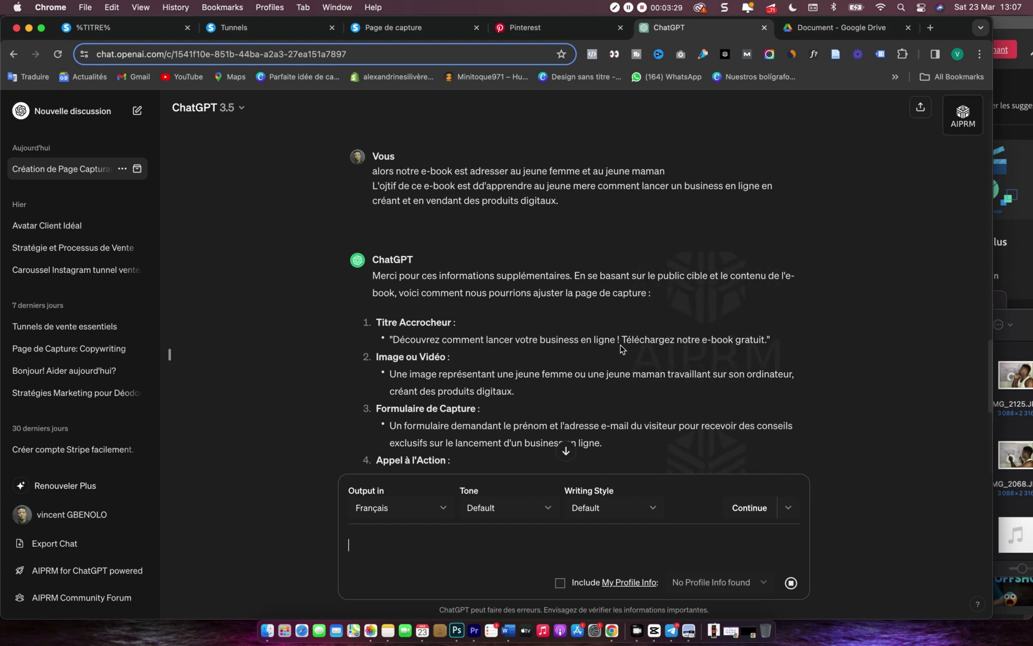
- Review the adjusted page elements and send the two-line request "pour le 1" and "je voudrais un autre titre plus une. description de hook"
scroll(622, 348, "down", 1)
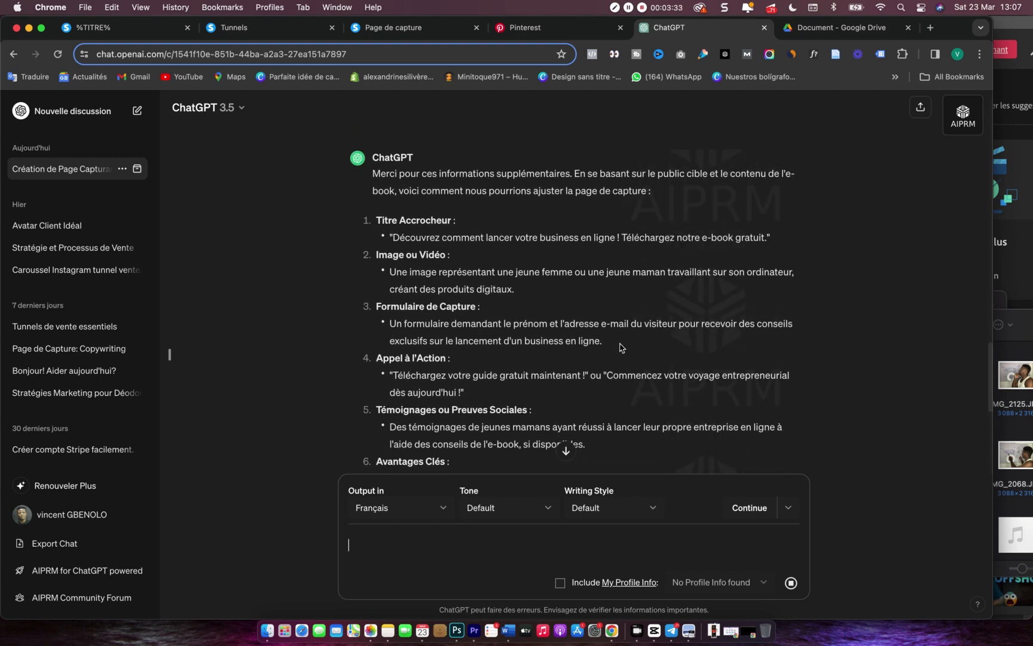
scroll(621, 348, "down", 5)
scroll(622, 348, "down", 2)
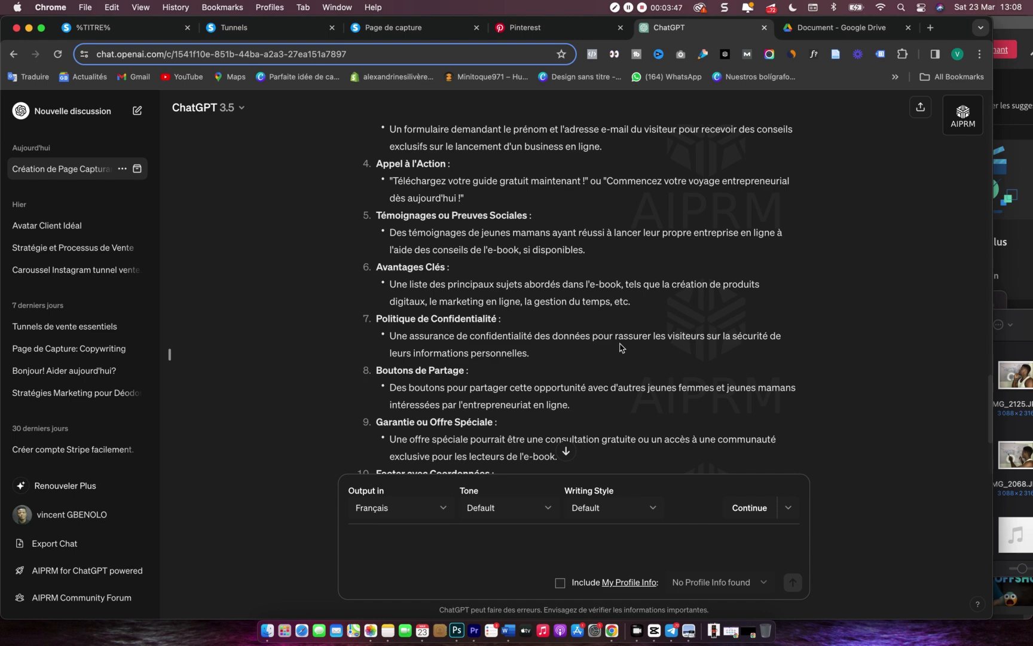
scroll(620, 347, "down", 5)
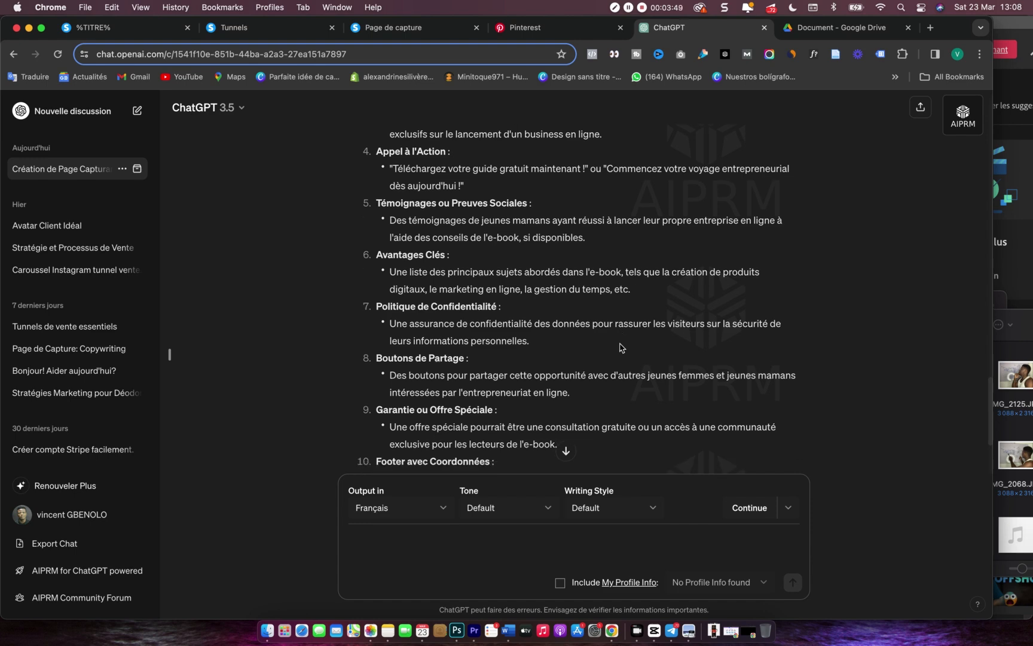
scroll(620, 347, "up", 8)
scroll(620, 343, "up", 1)
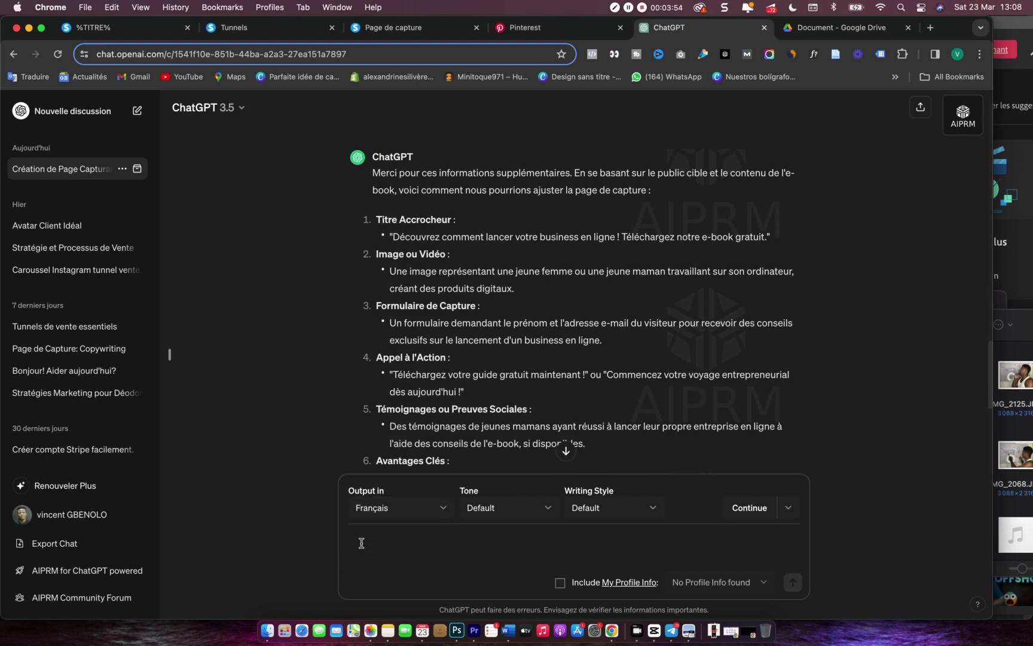
type("pour le 1")
key("shift+Return")
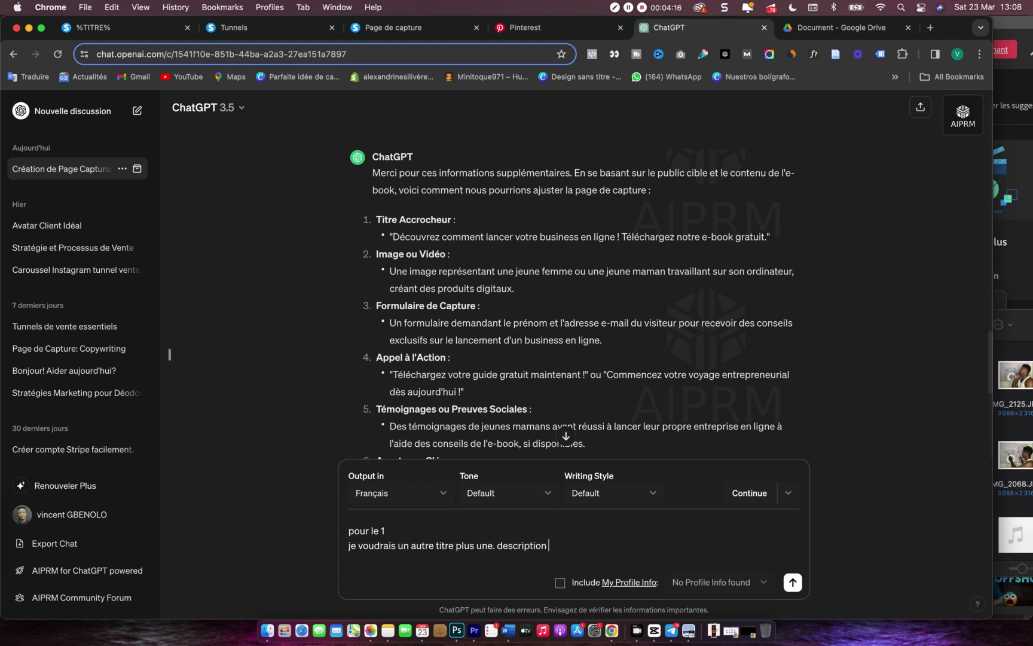
type("de hook")
key("Return")
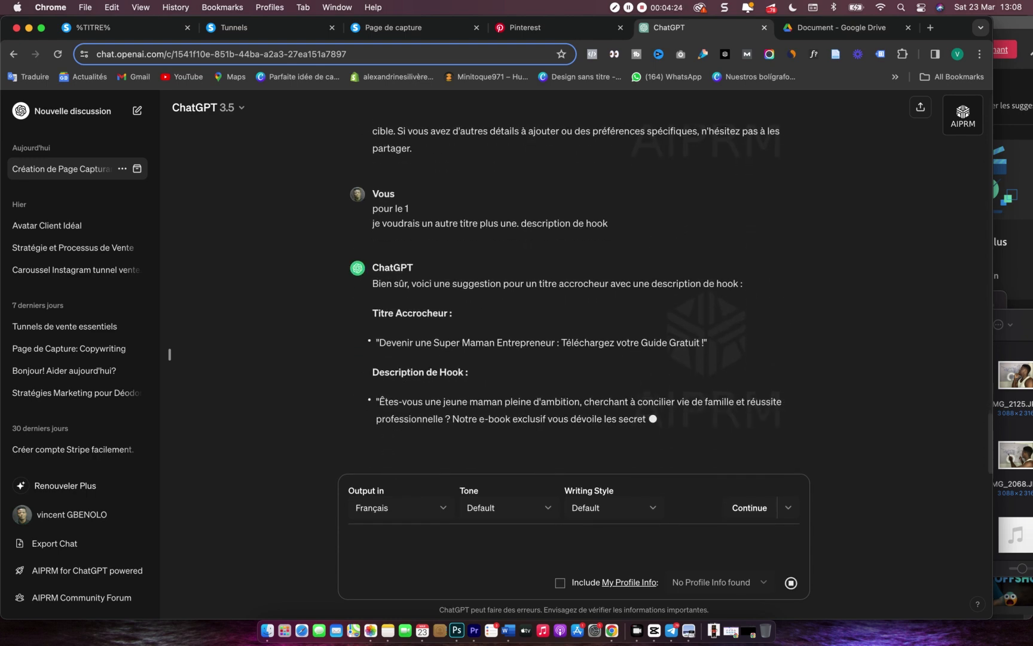
- Review the suggested title and hook description, and open the funnel's capture page for editing in systeme.io
scroll(413, 412, "up", 2)
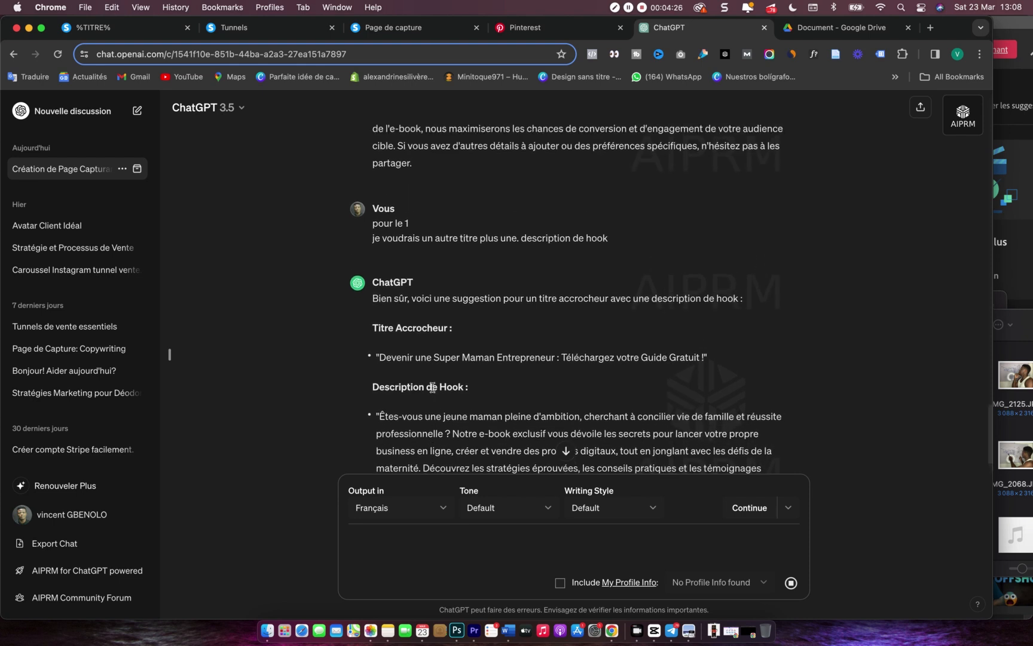
scroll(433, 387, "down", 4)
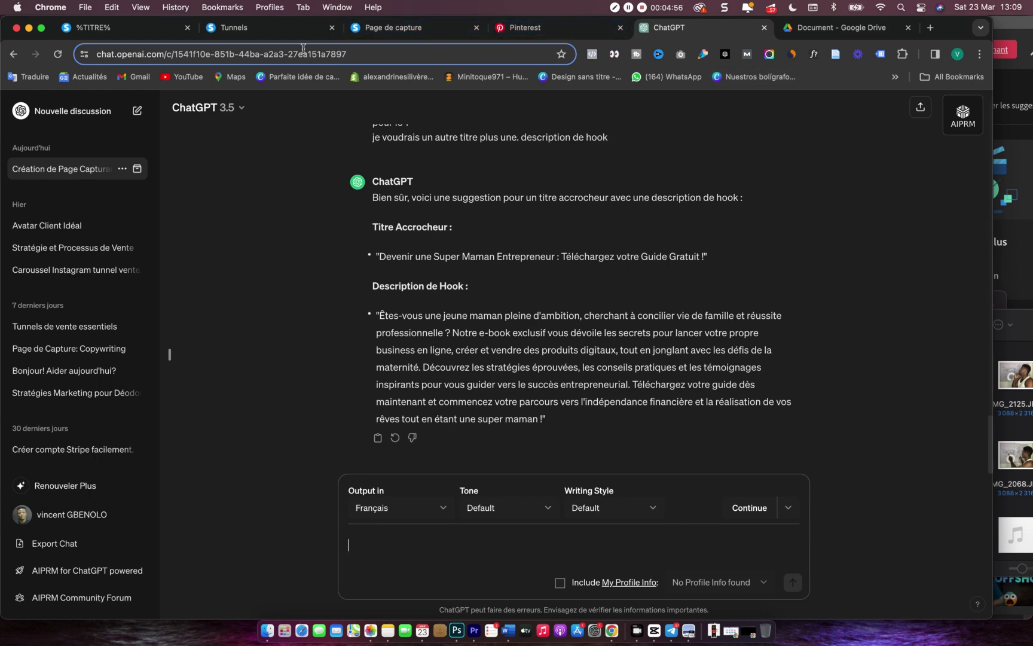
left_click(269, 30)
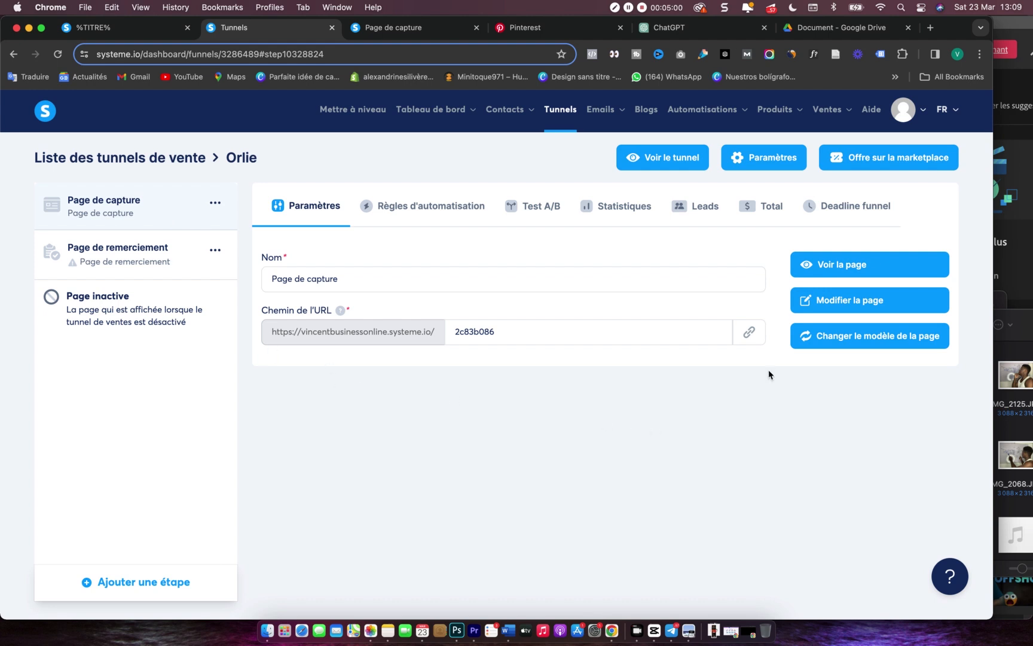
left_click(861, 302)
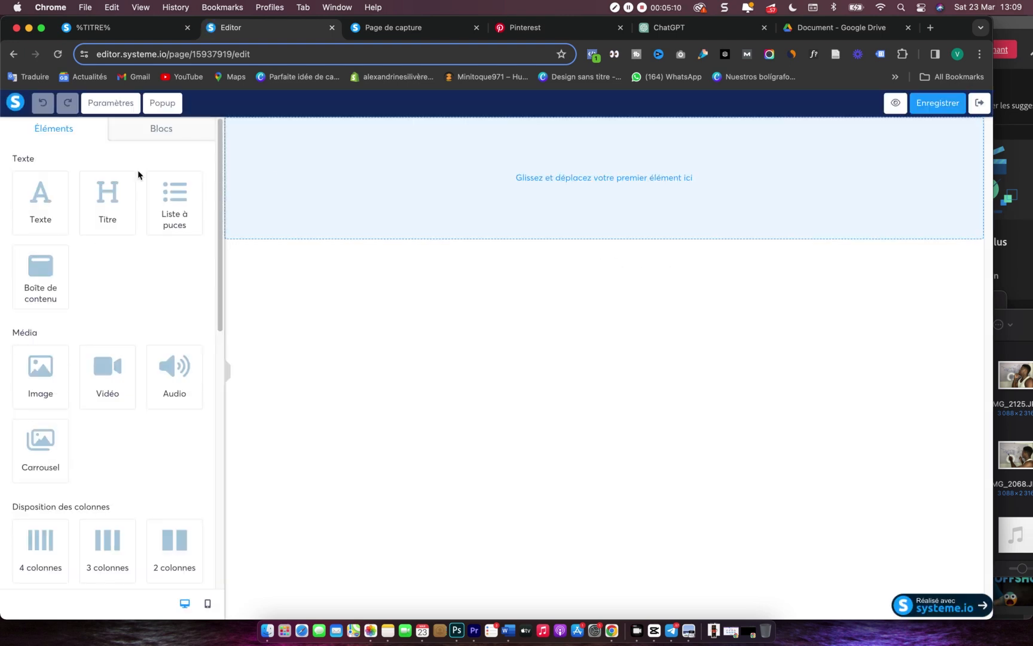
- In the page settings, set the default text and heading text colours to white and the page background to black
left_click(110, 112)
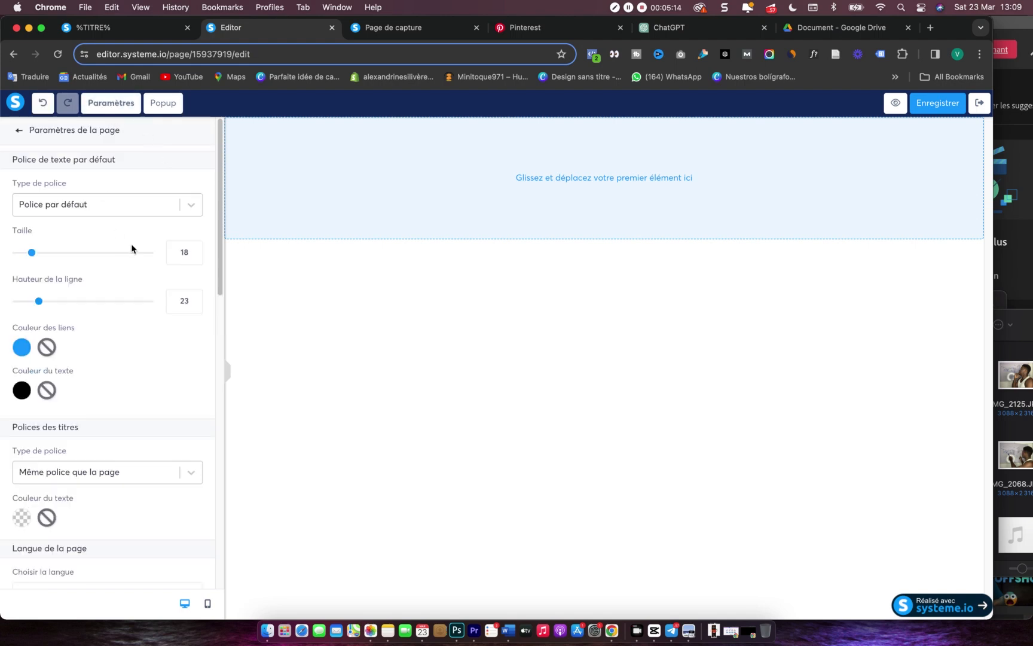
scroll(131, 248, "down", 5)
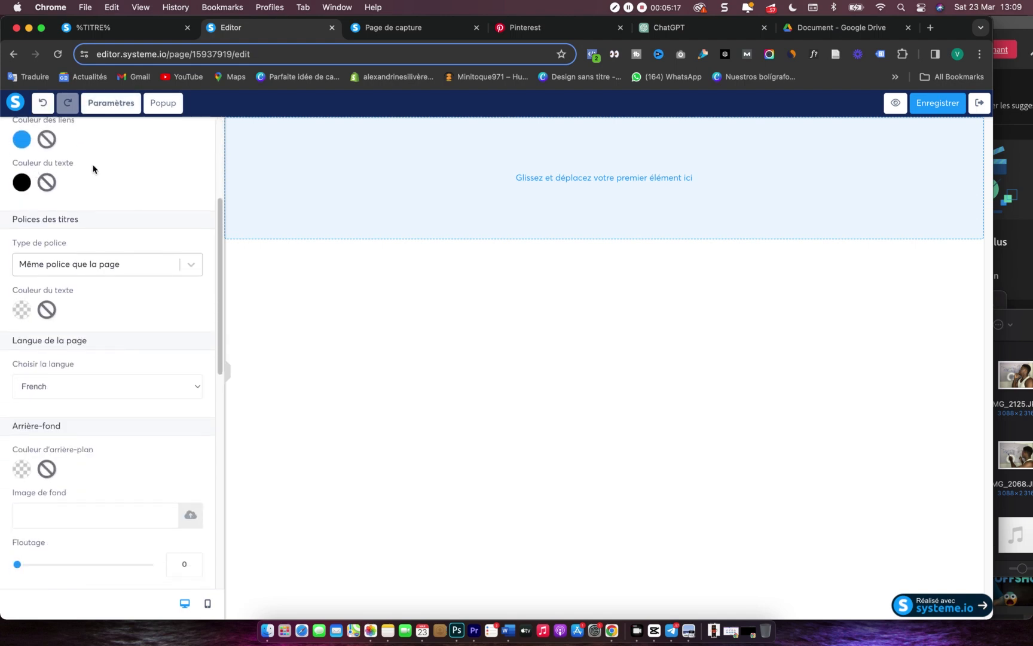
left_click(23, 183)
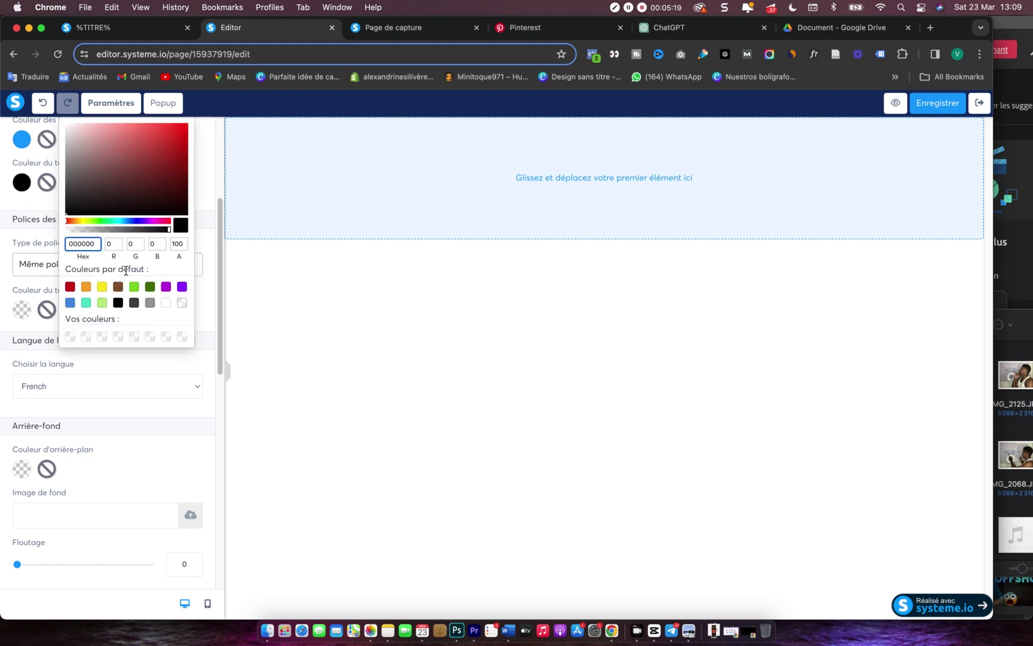
left_click(166, 303)
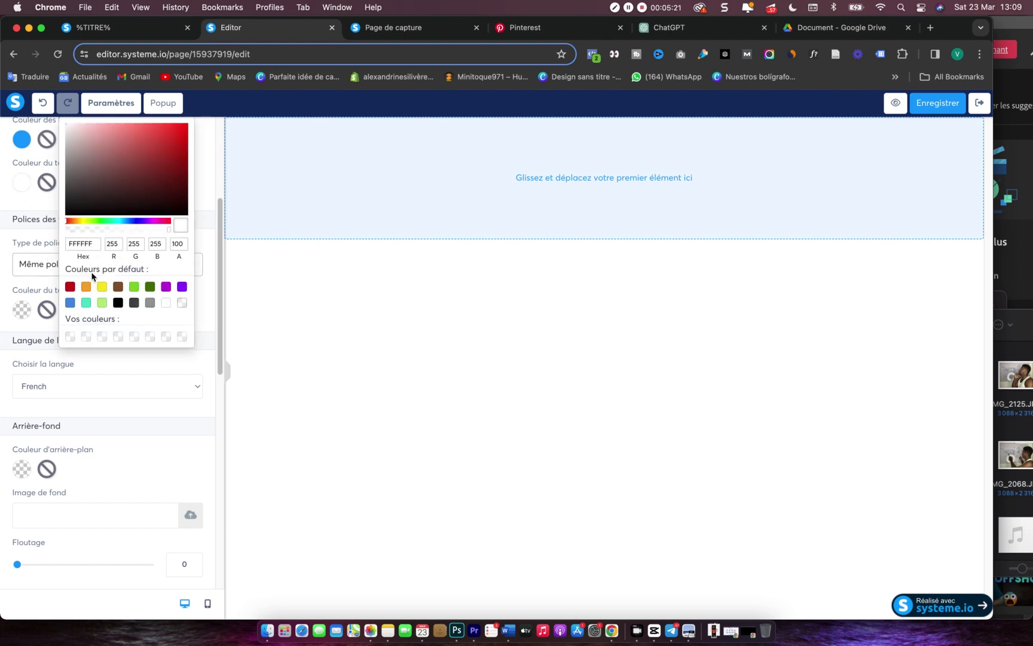
left_click(26, 316)
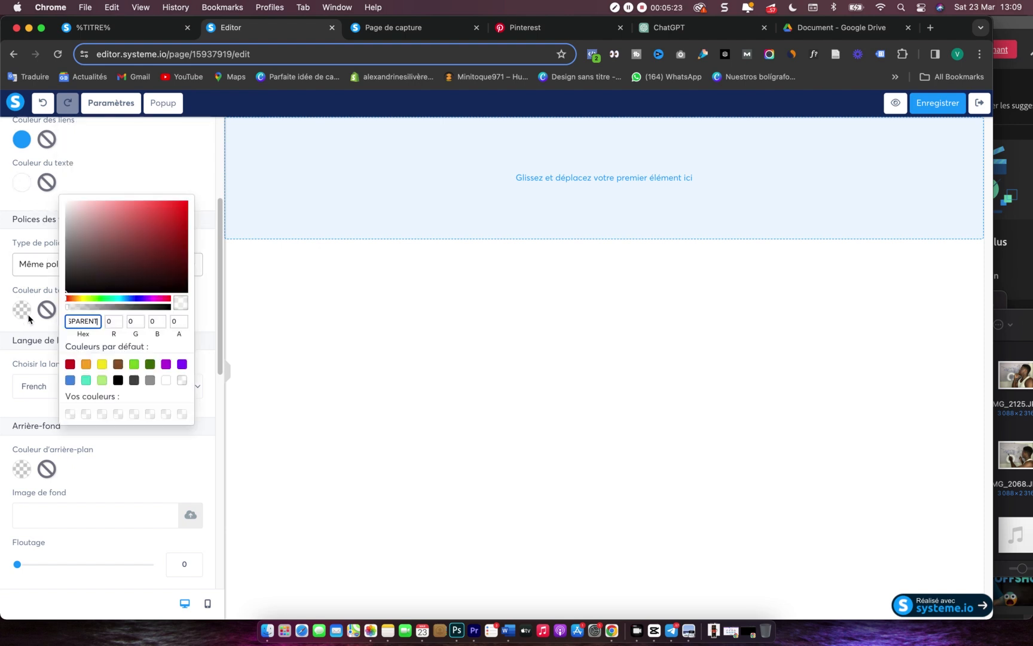
left_click(164, 382)
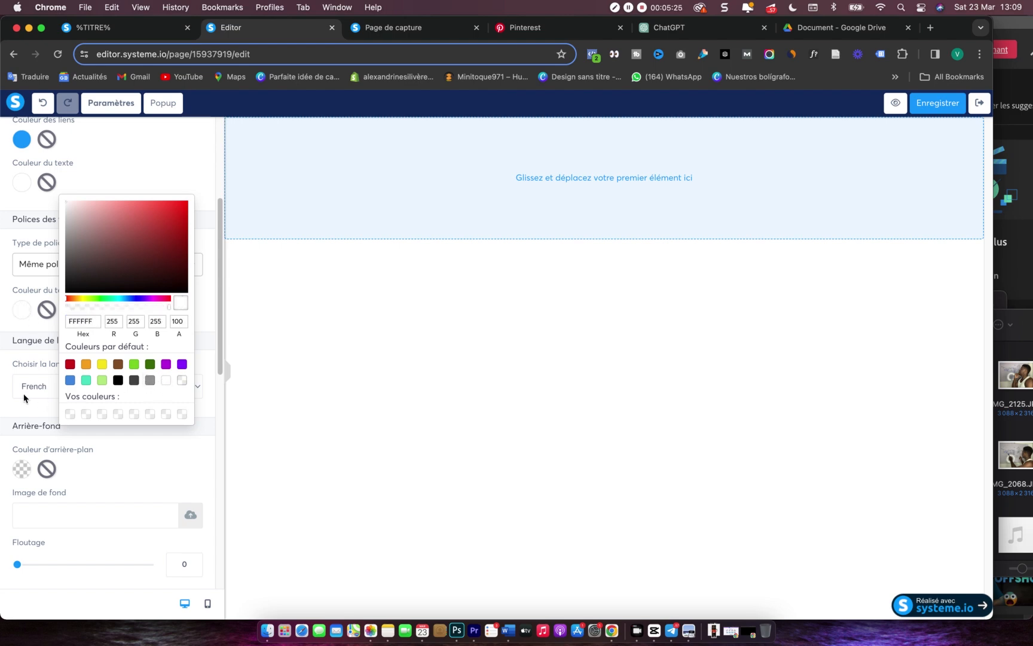
left_click(21, 466)
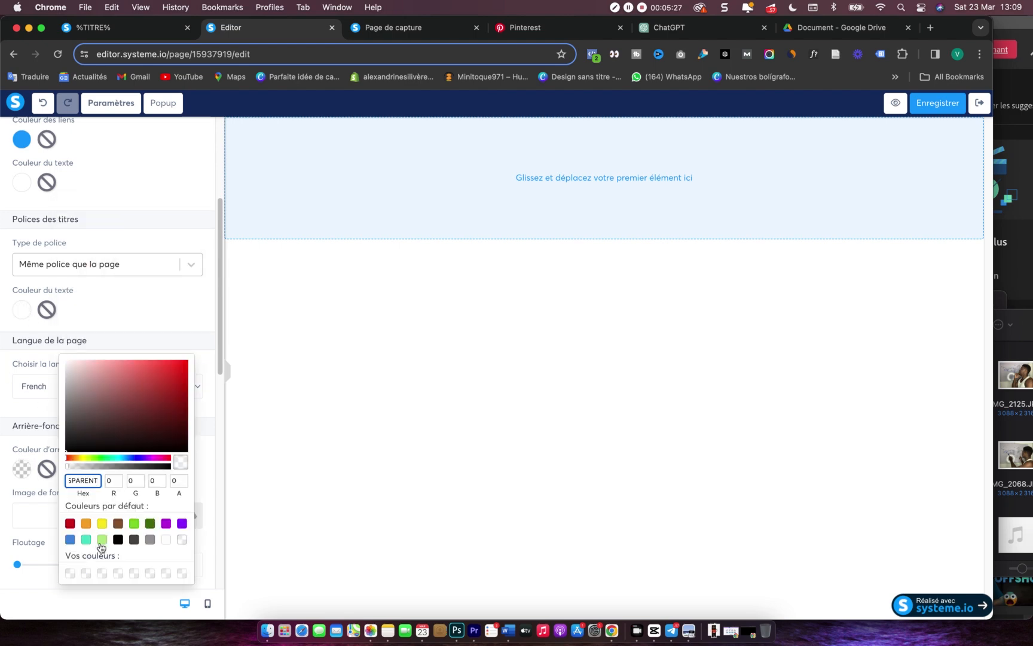
left_click(118, 540)
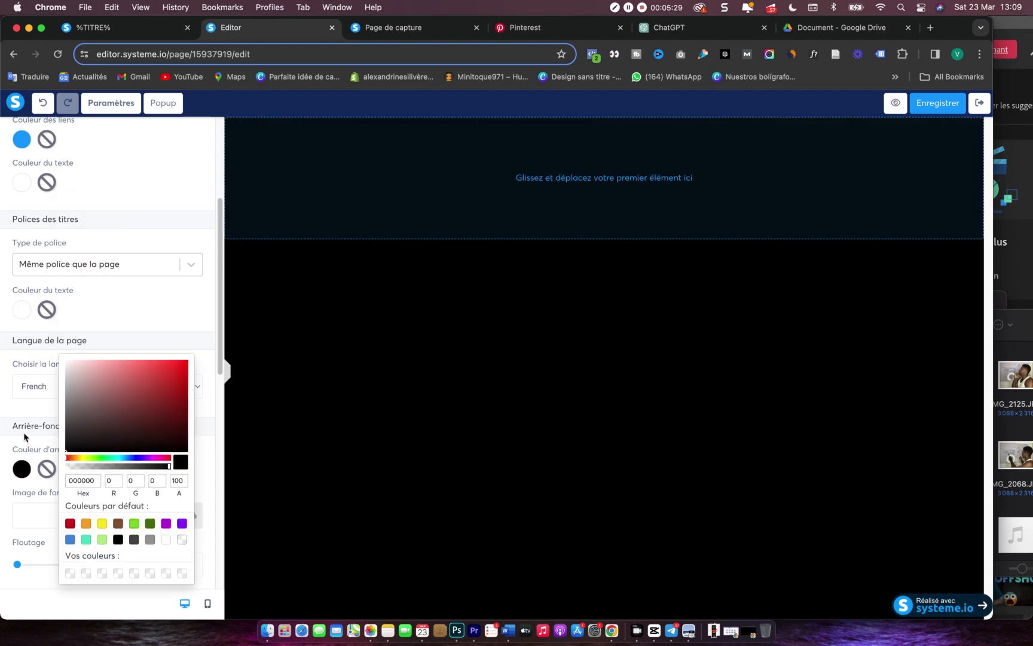
- Set the page's default text font to the Google font Poppins
scroll(111, 193, "up", 3)
scroll(111, 193, "up", 3)
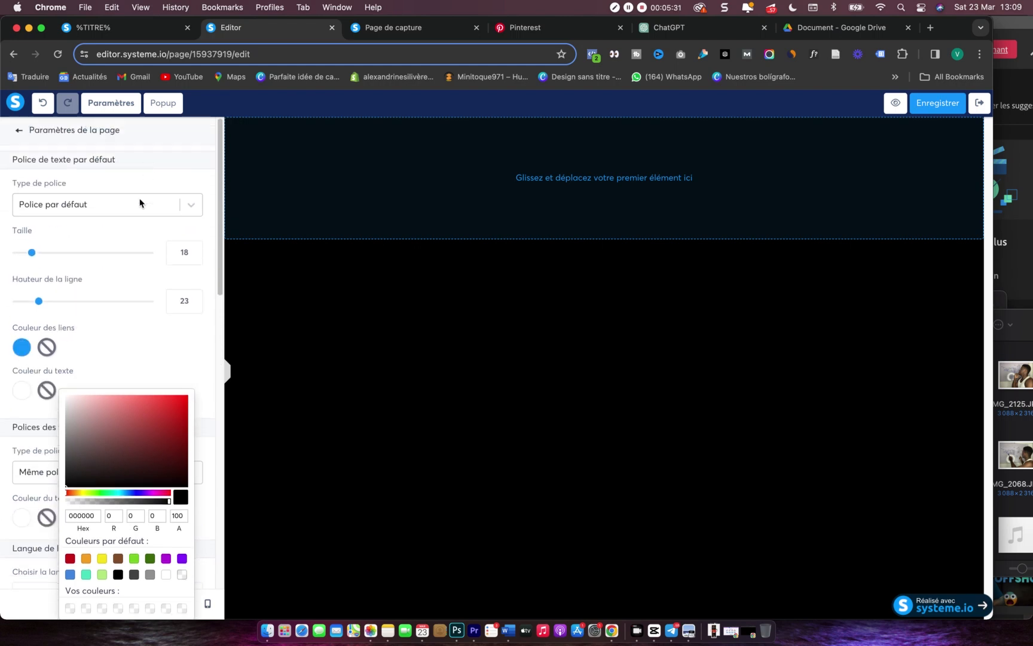
left_click(157, 205)
left_click(63, 275)
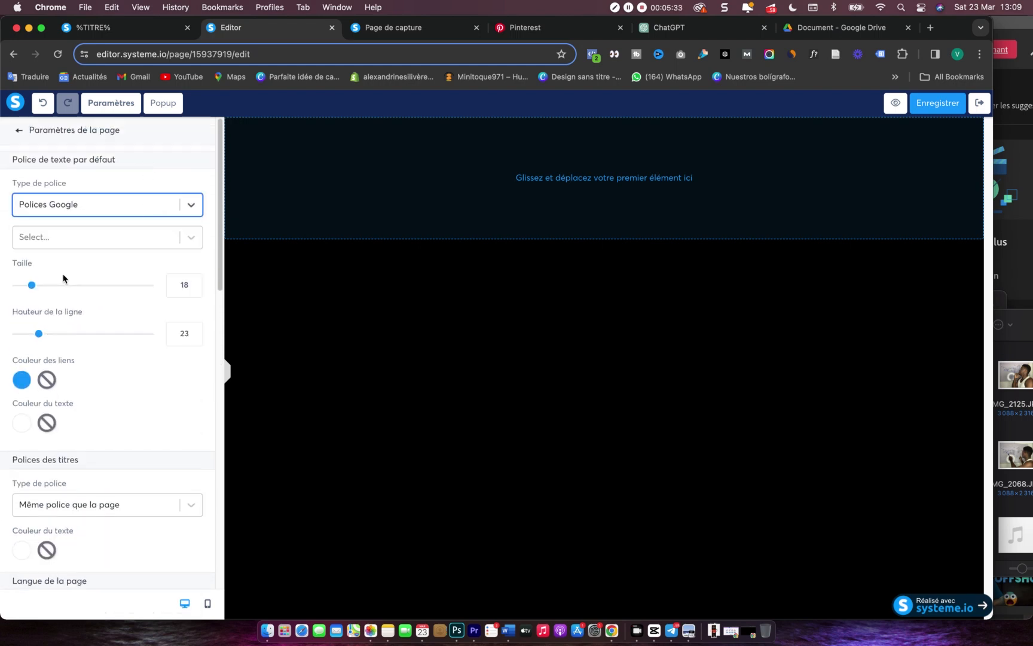
left_click(150, 242)
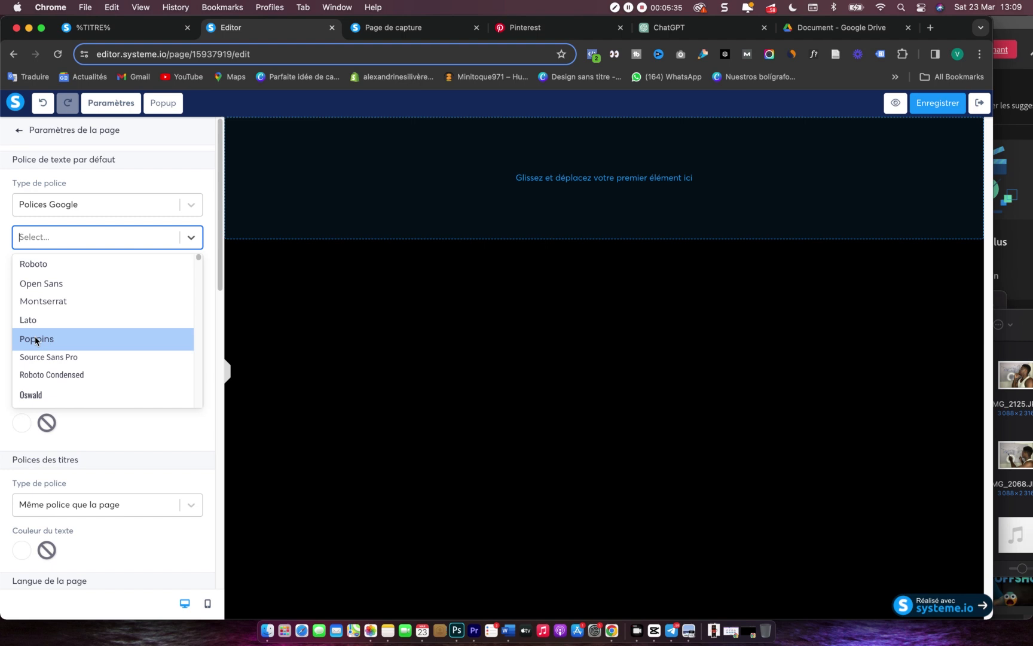
left_click(42, 342)
- Set the heading font to the Google font Poppins and choose its font style
scroll(140, 423, "down", 5)
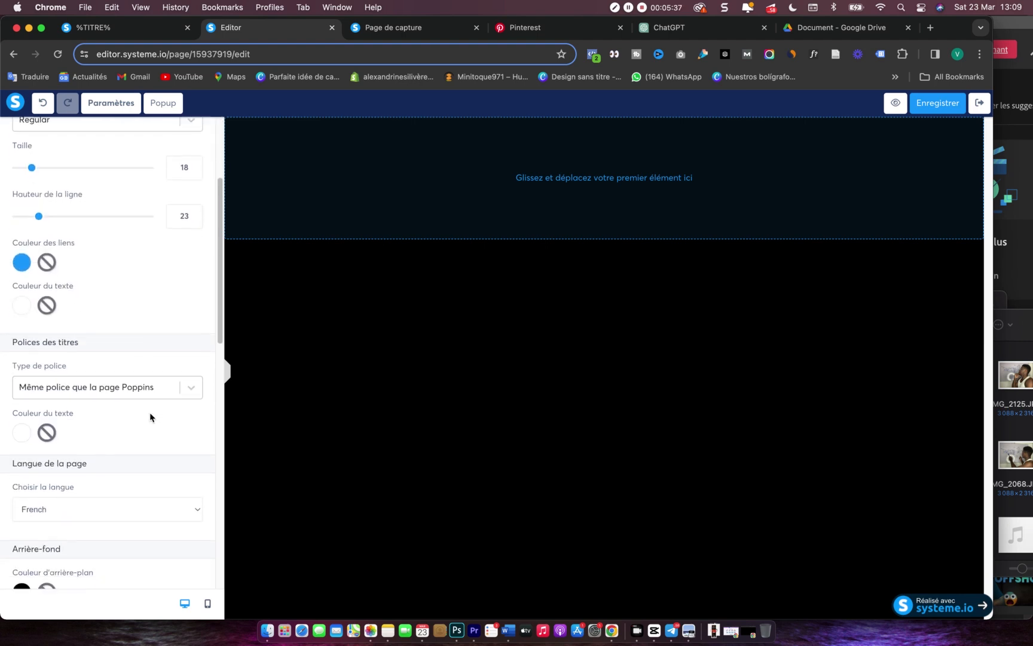
left_click(192, 381)
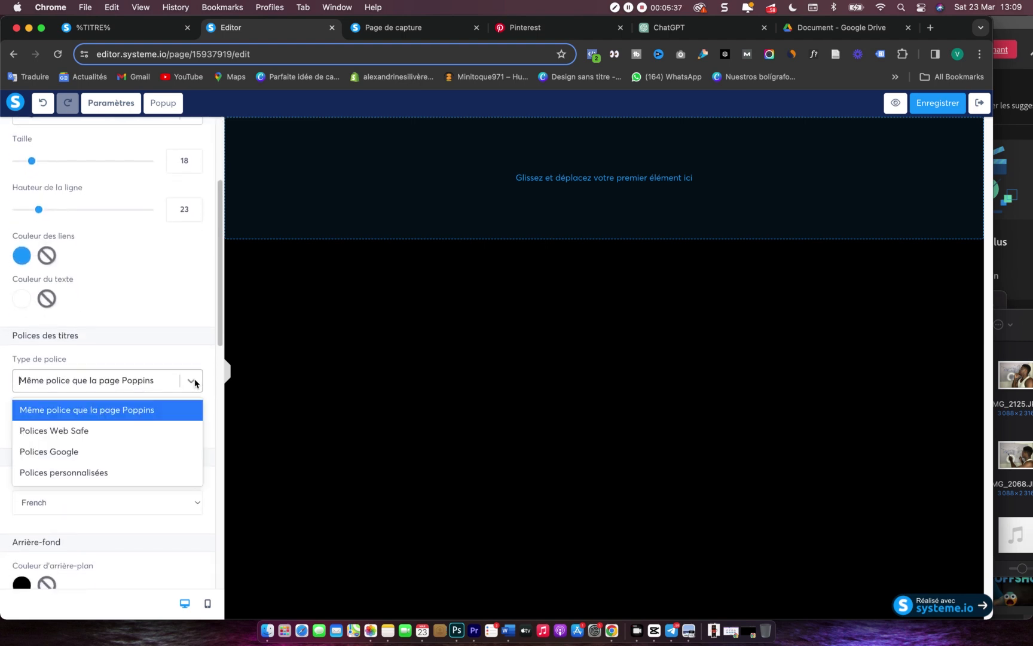
left_click(55, 458)
left_click(120, 414)
left_click(41, 520)
scroll(84, 484, "down", 3)
left_click(192, 354)
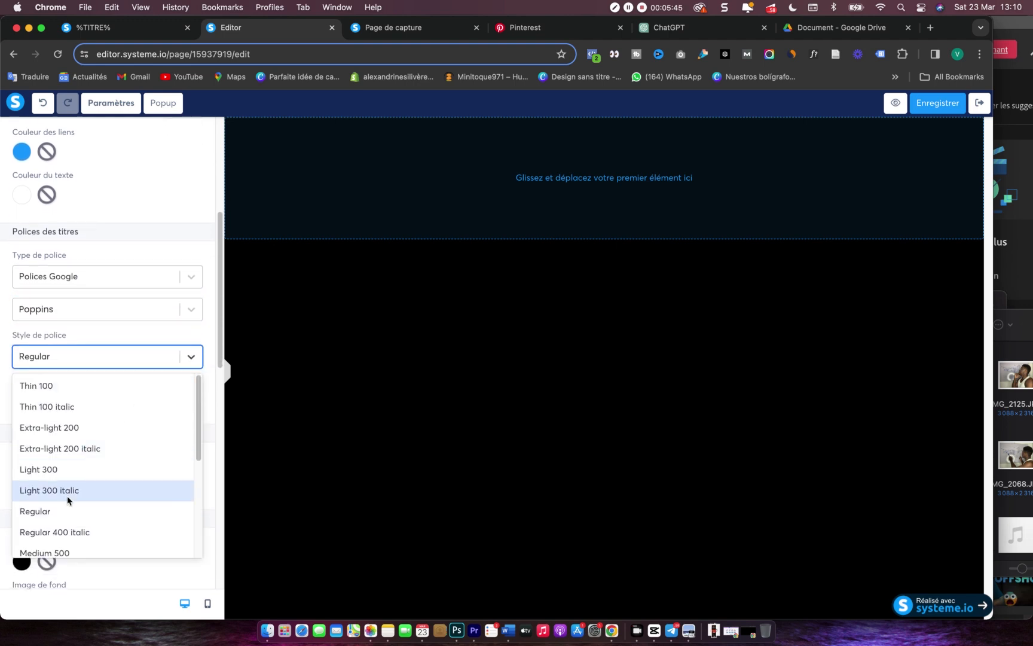
scroll(71, 496, "down", 3)
left_click(55, 526)
left_click(134, 407)
- Replace the page's SEO title with "E-book gratuit"
scroll(130, 412, "down", 6)
scroll(88, 431, "down", 5)
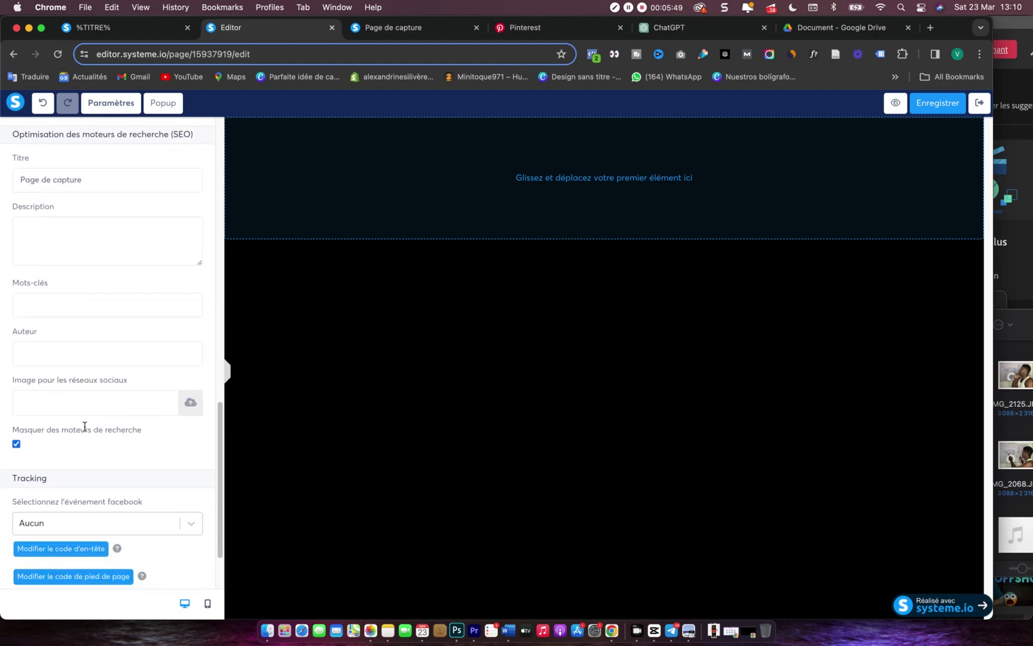
scroll(83, 428, "up", 6)
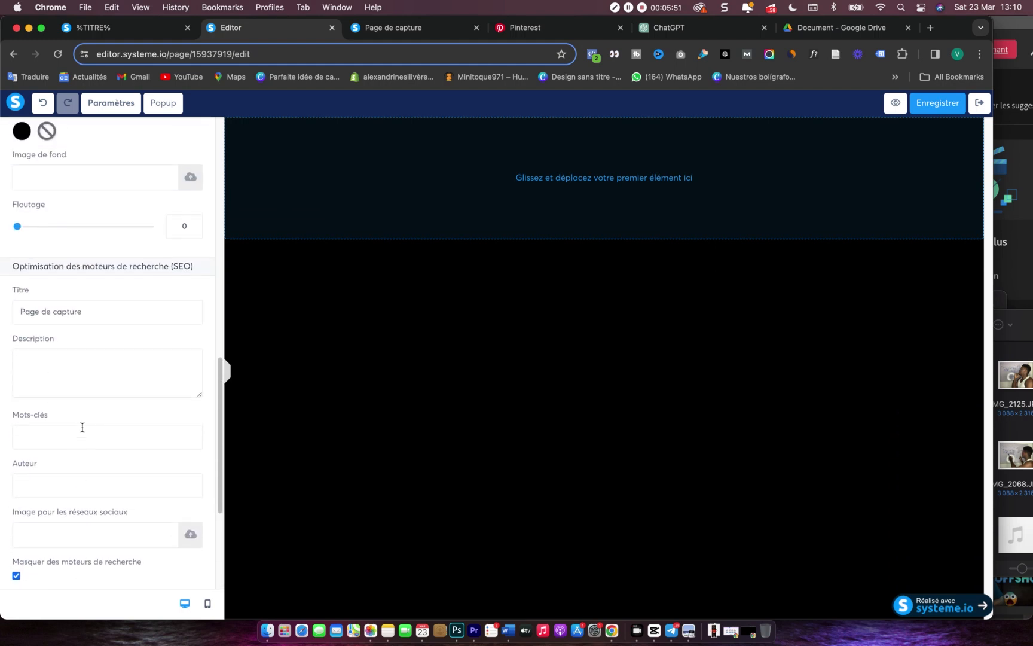
triple_click(62, 319)
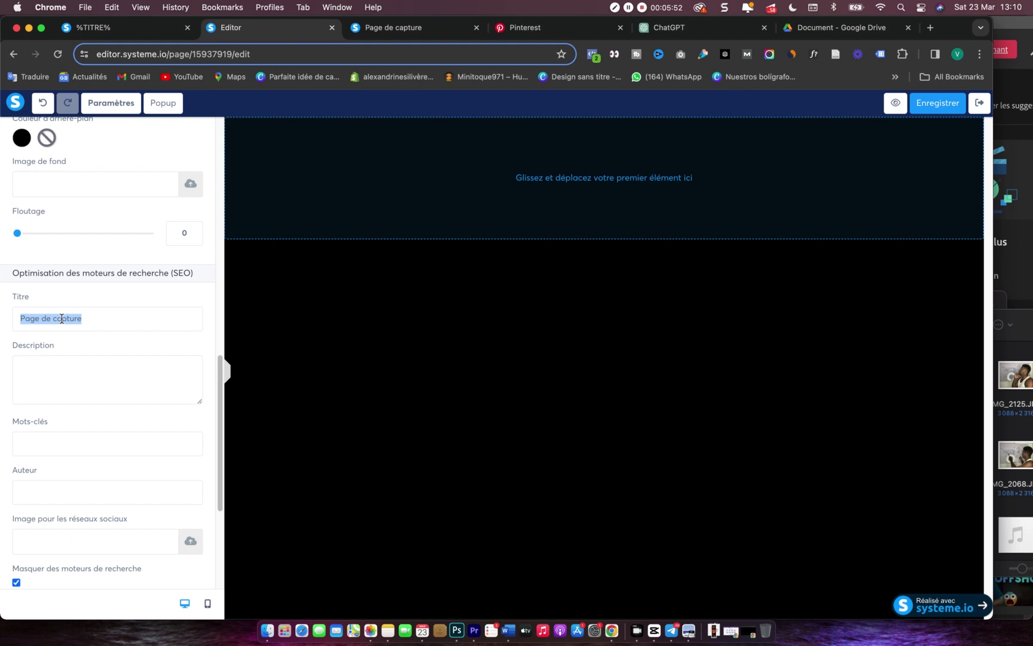
type("ebook gratuit")
left_click_drag(24, 320, 18, 318)
type("E-book gratuit")
- Save the capture page and return from the page settings to the element library
scroll(30, 359, "down", 5)
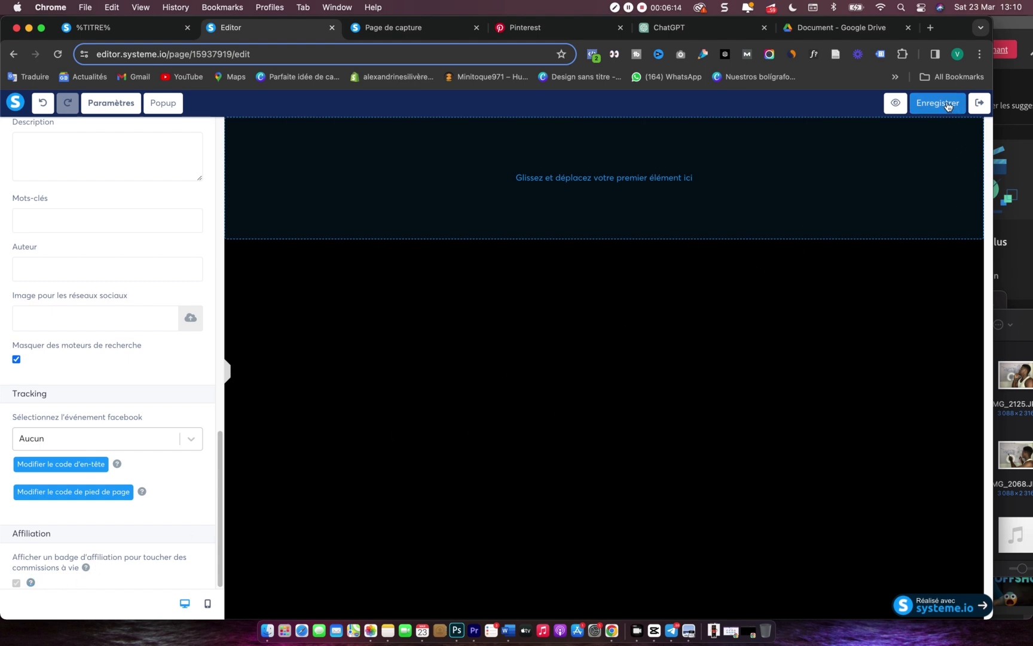
left_click(949, 107)
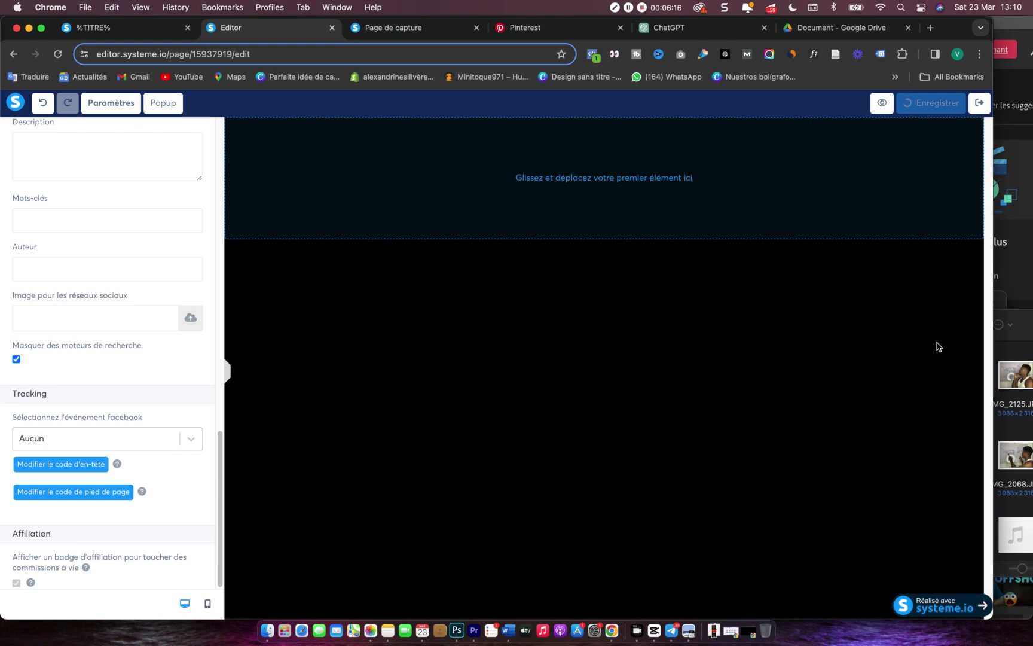
scroll(191, 246, "up", 5)
scroll(190, 245, "up", 5)
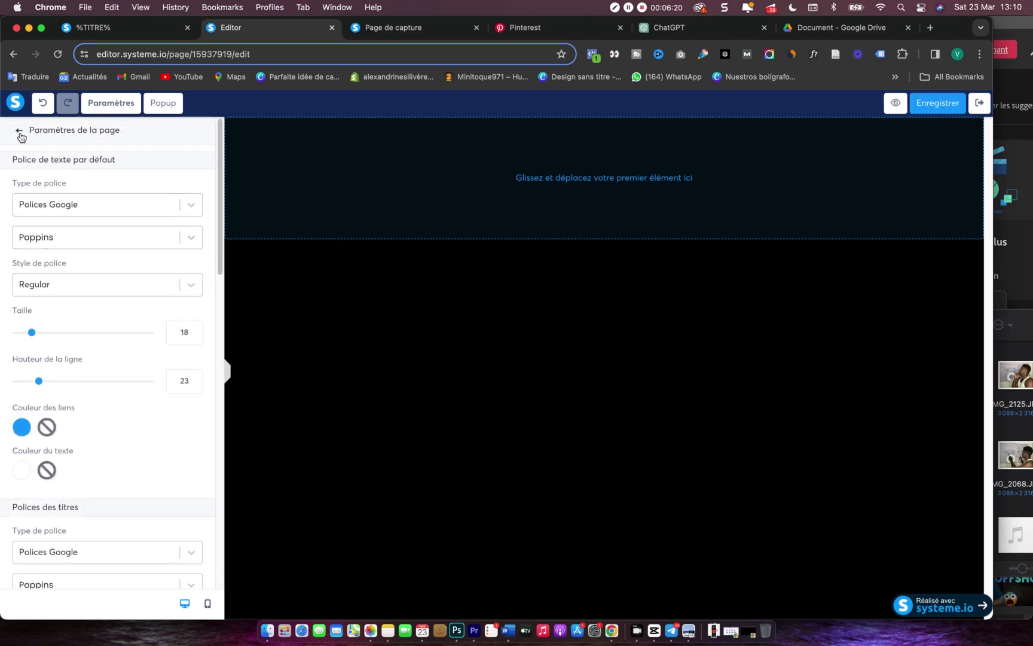
left_click(20, 132)
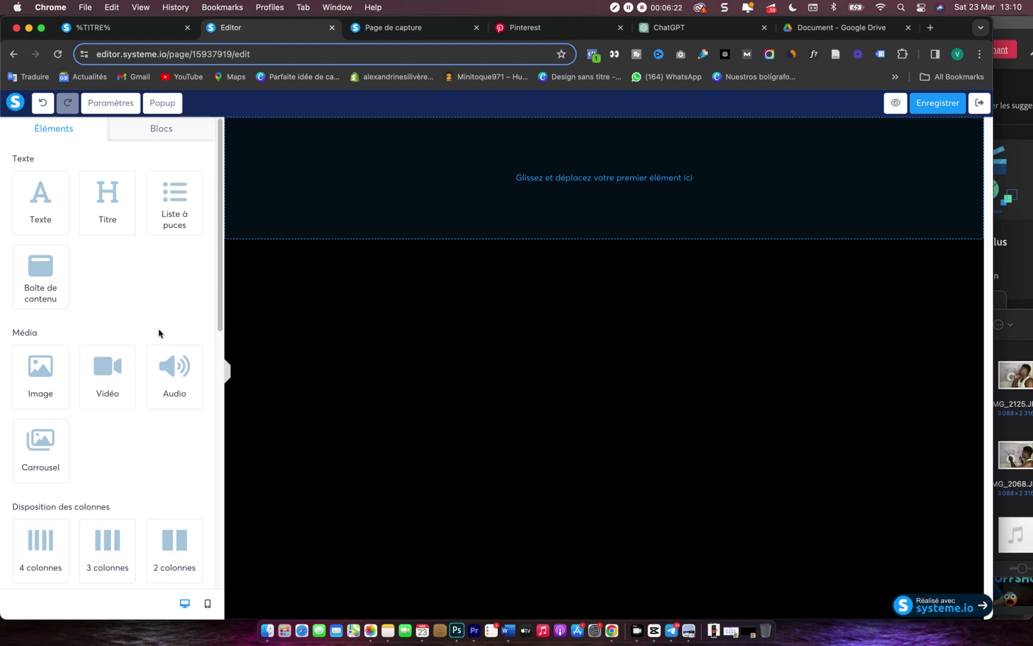
- Add a section to the empty page, set its content width to Moyen, and insert a two-column layout in it
left_click_drag(220, 318, 228, 415)
left_click(117, 405)
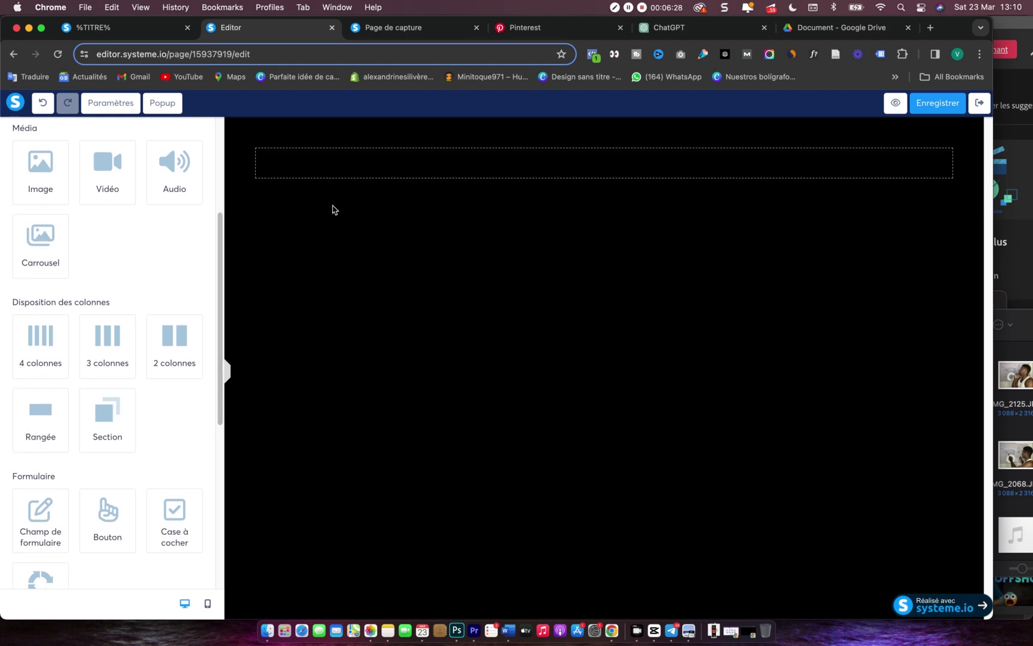
left_click(232, 179)
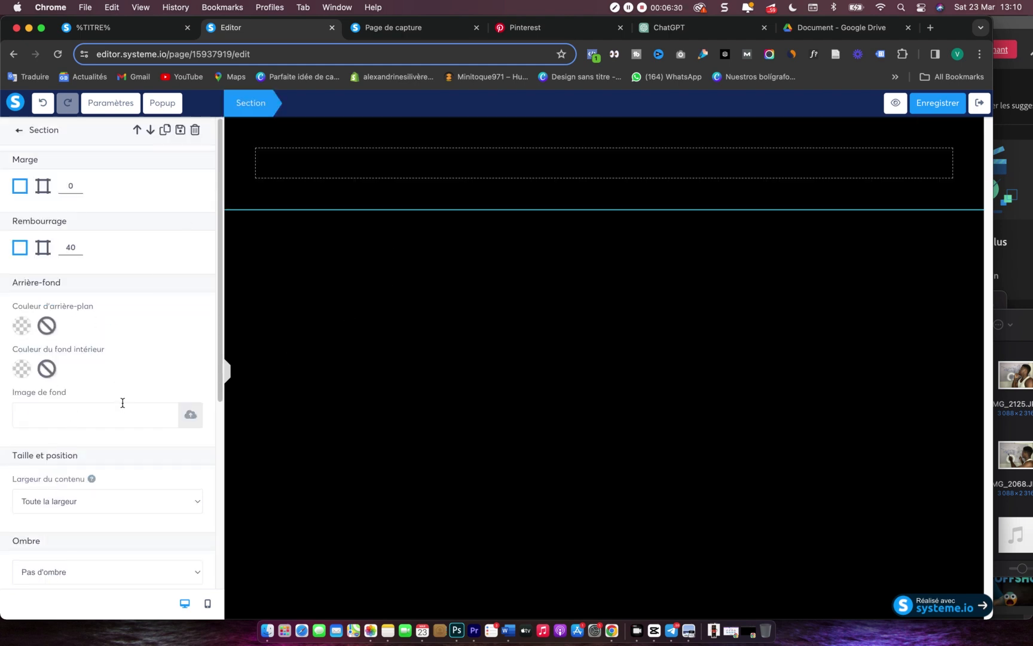
left_click(74, 507)
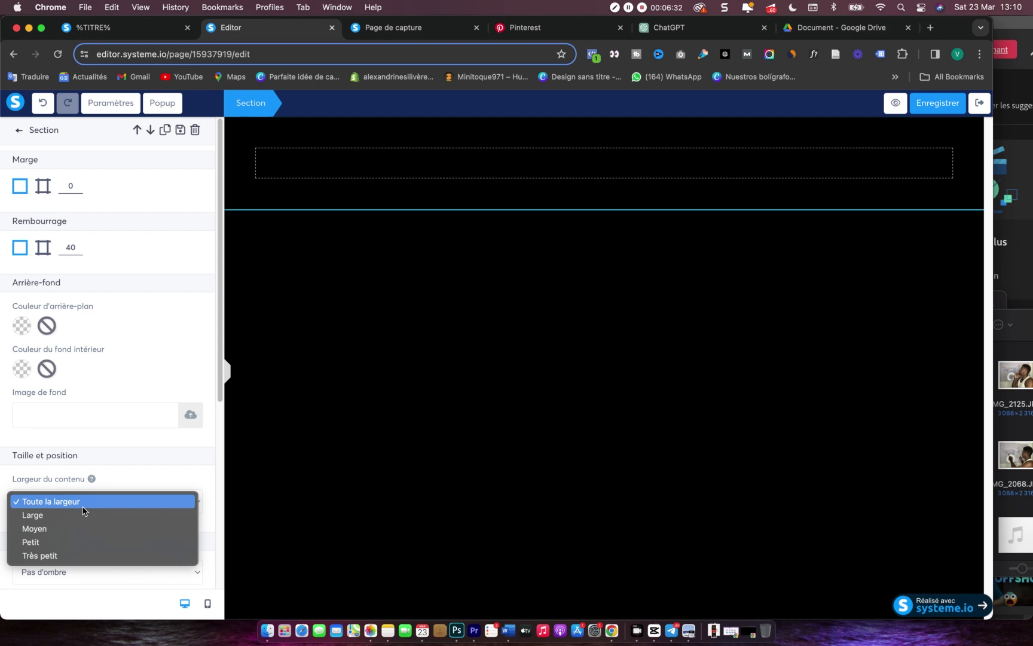
left_click(42, 528)
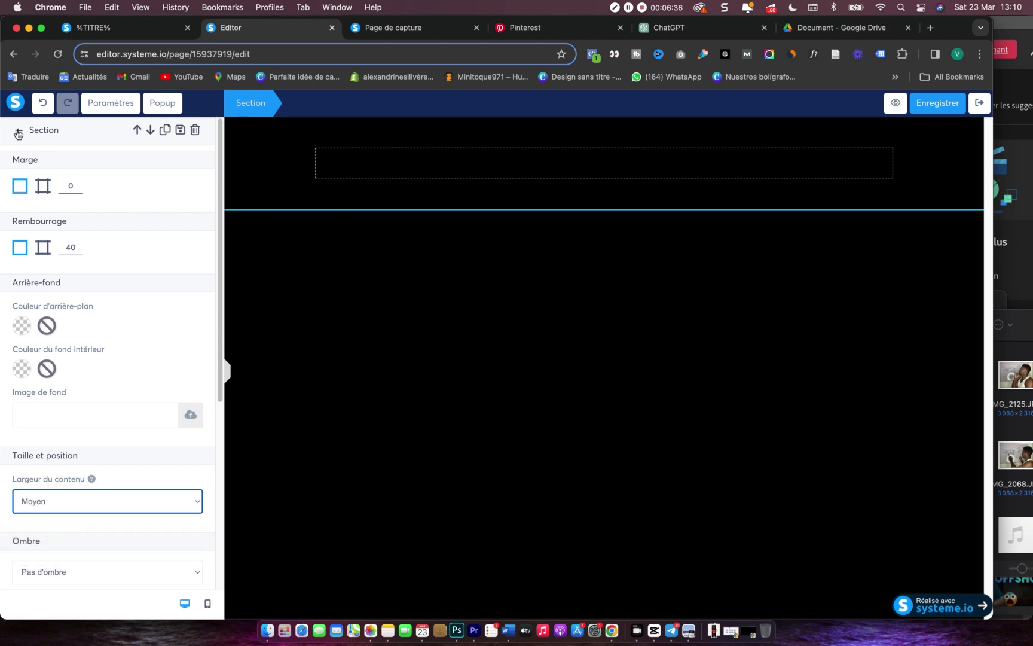
left_click(18, 131)
left_click_drag(173, 554, 534, 157)
- Place the Pinterest e-book funnel reference beside the editor, consult its layout, and return to the page editor
left_click(558, 28)
left_click_drag(553, 27, 418, 28)
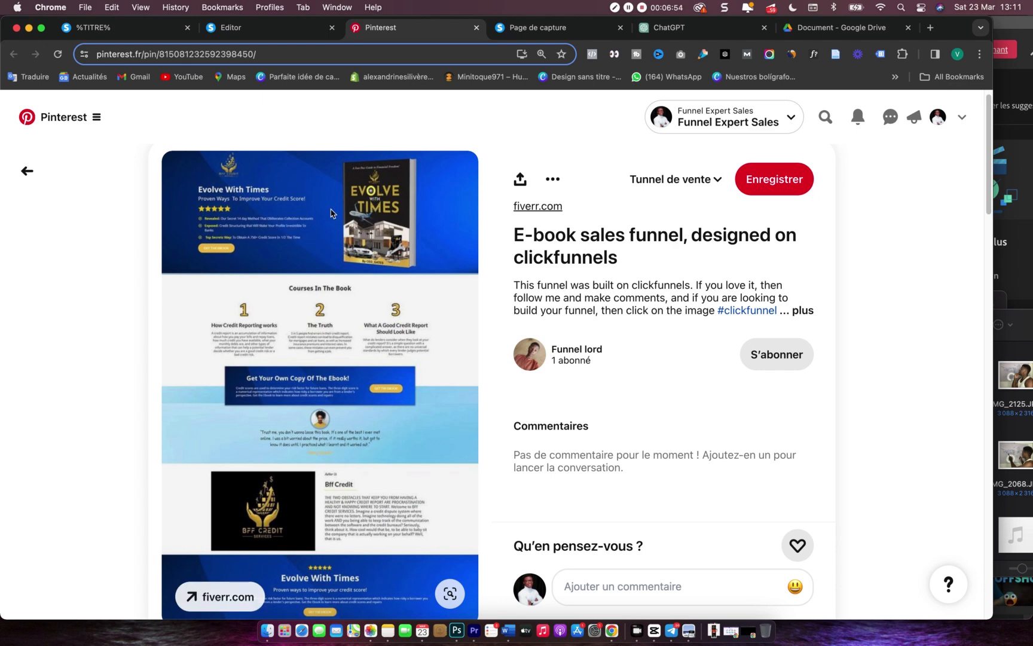
left_click(253, 38)
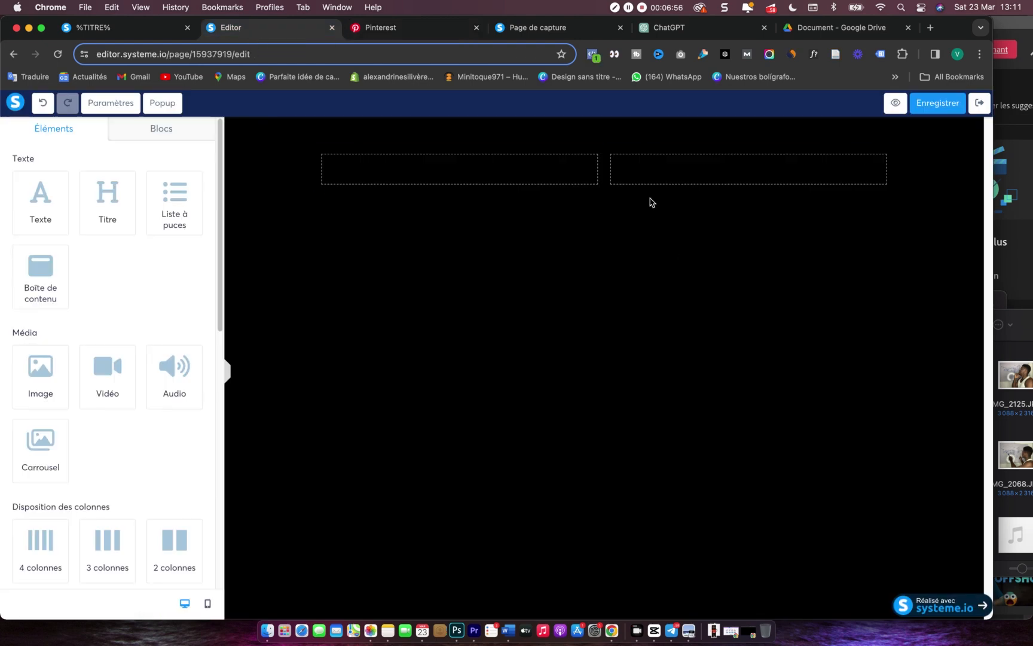
- Insert a row (Rangée) into the left column of the two-column layout
scroll(99, 452, "down", 2)
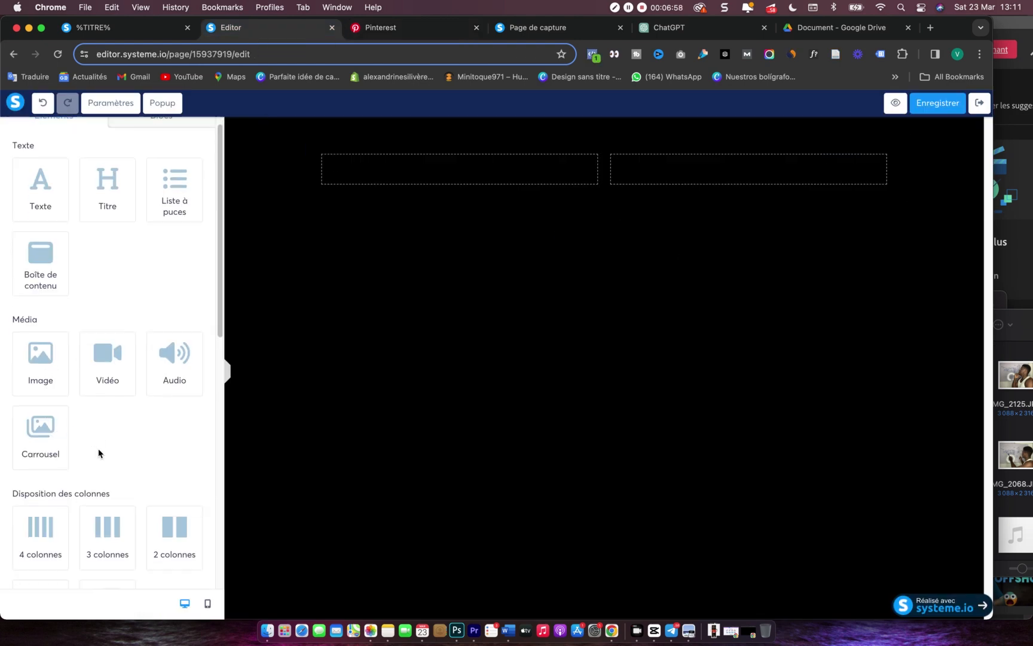
scroll(99, 452, "down", 2)
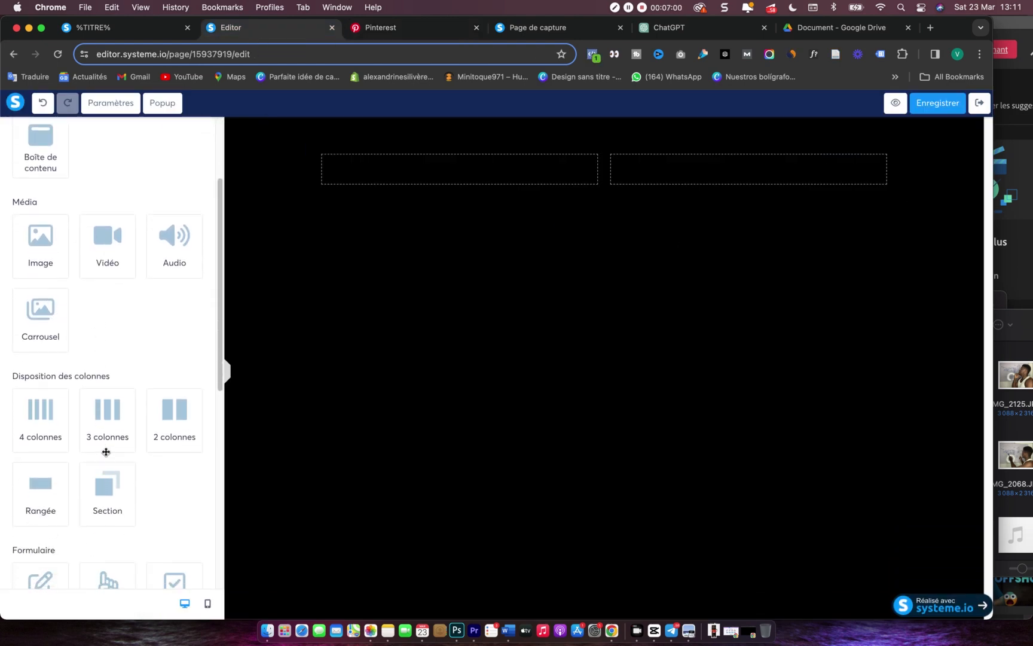
scroll(109, 453, "up", 4)
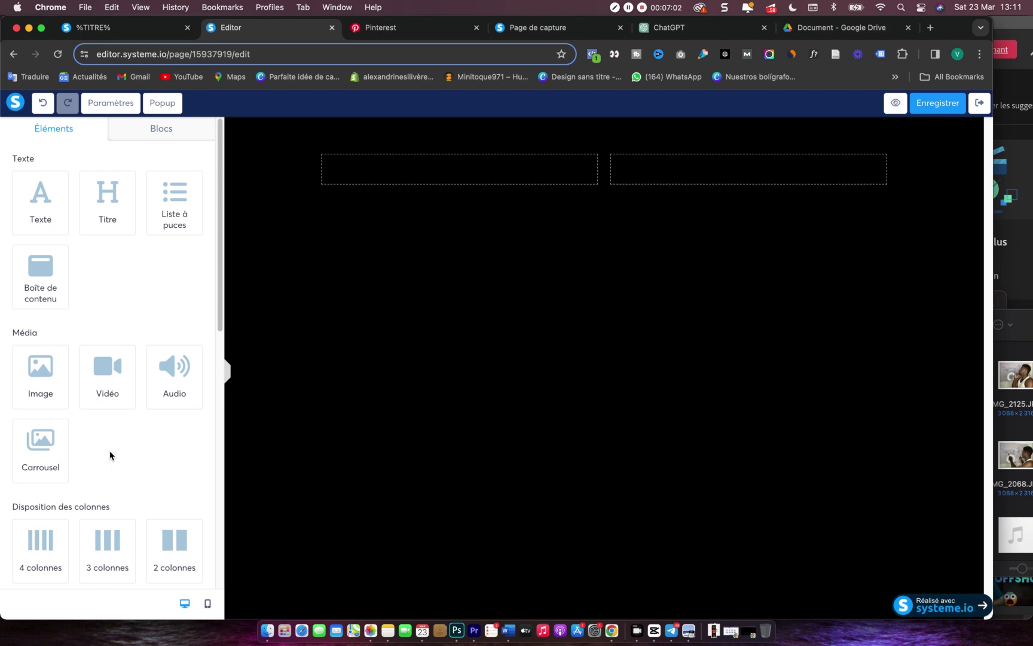
scroll(109, 455, "down", 6)
left_click_drag(47, 435, 351, 199)
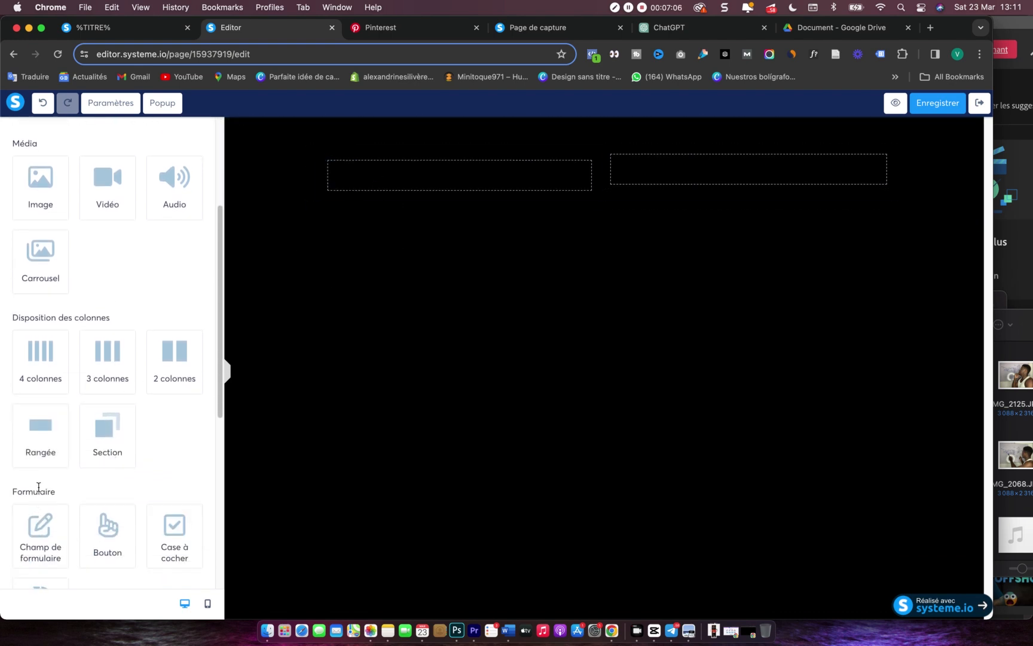
- Fill the two-column layout with a title and text block on the left and a row holding an image placeholder on the right
left_click_drag(40, 439, 742, 178)
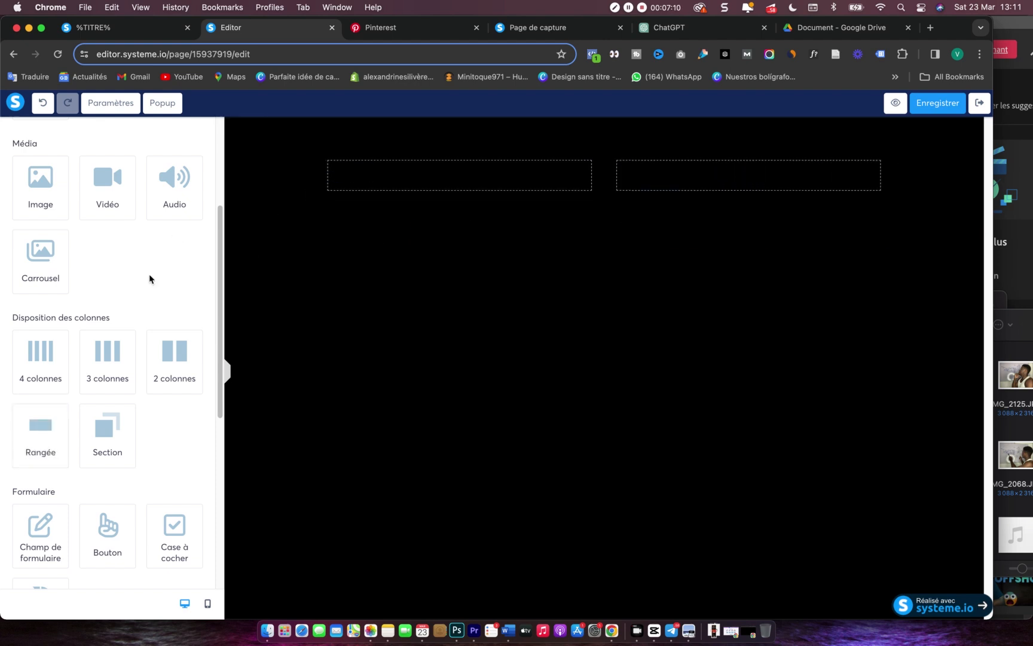
scroll(78, 309, "down", 10)
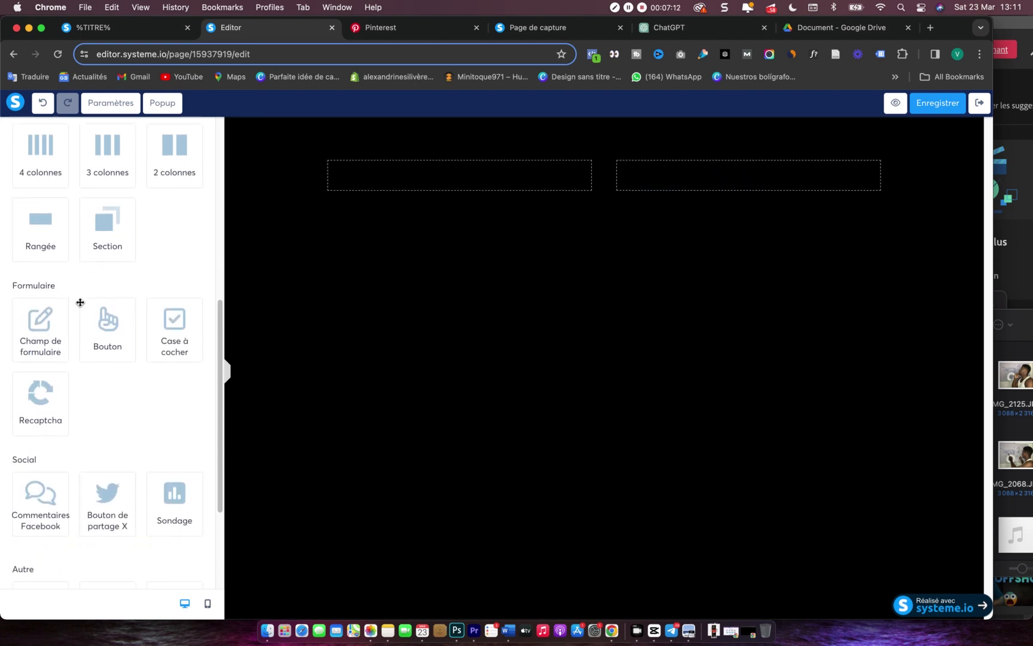
scroll(80, 300, "up", 10)
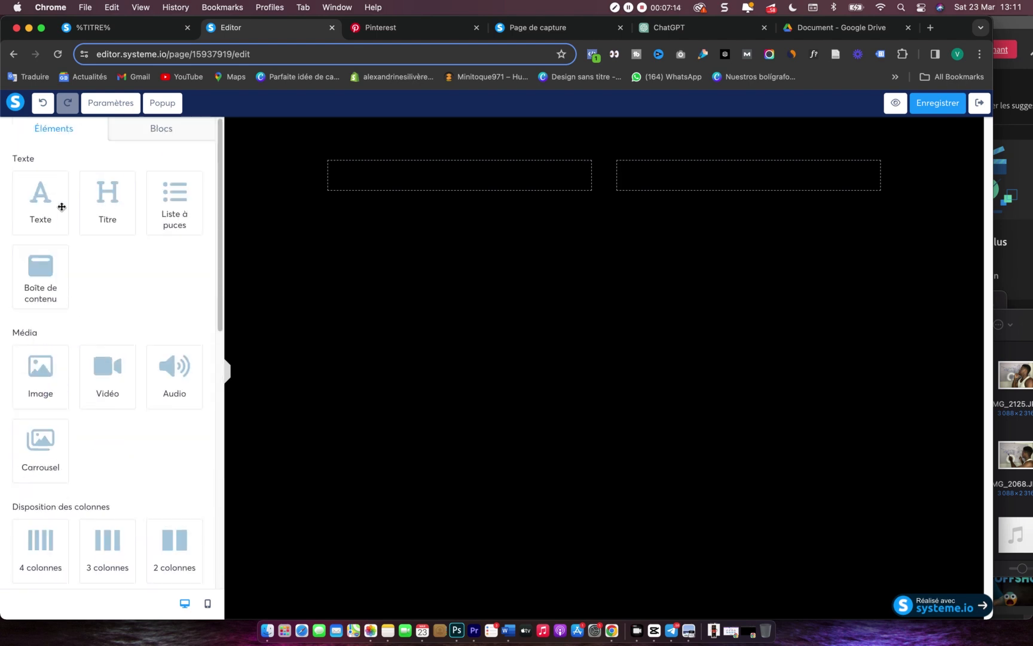
left_click_drag(107, 197, 392, 164)
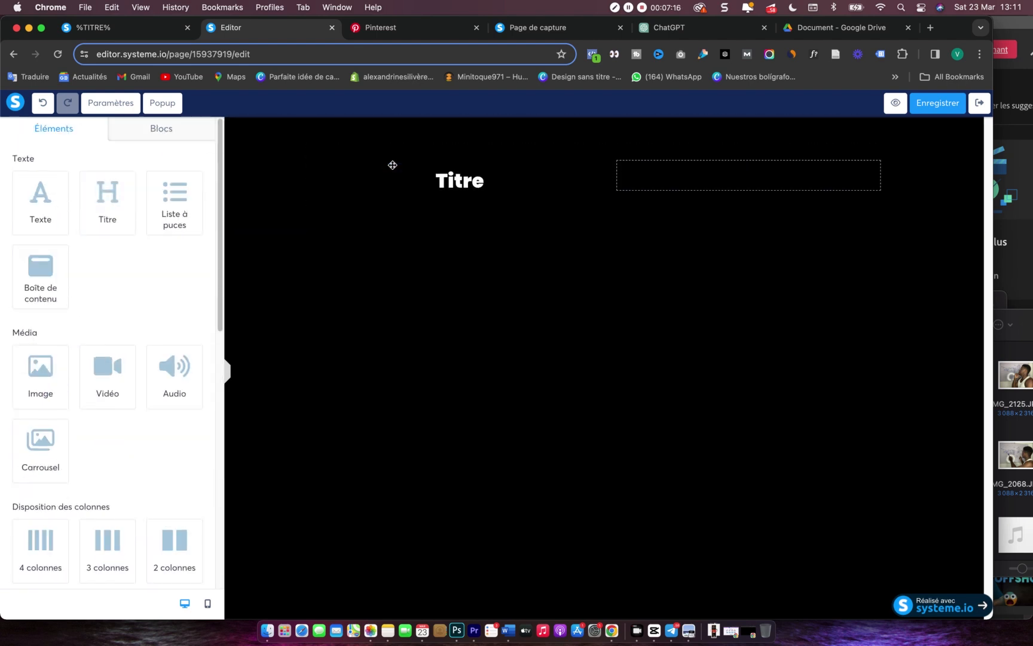
left_click_drag(35, 204, 450, 197)
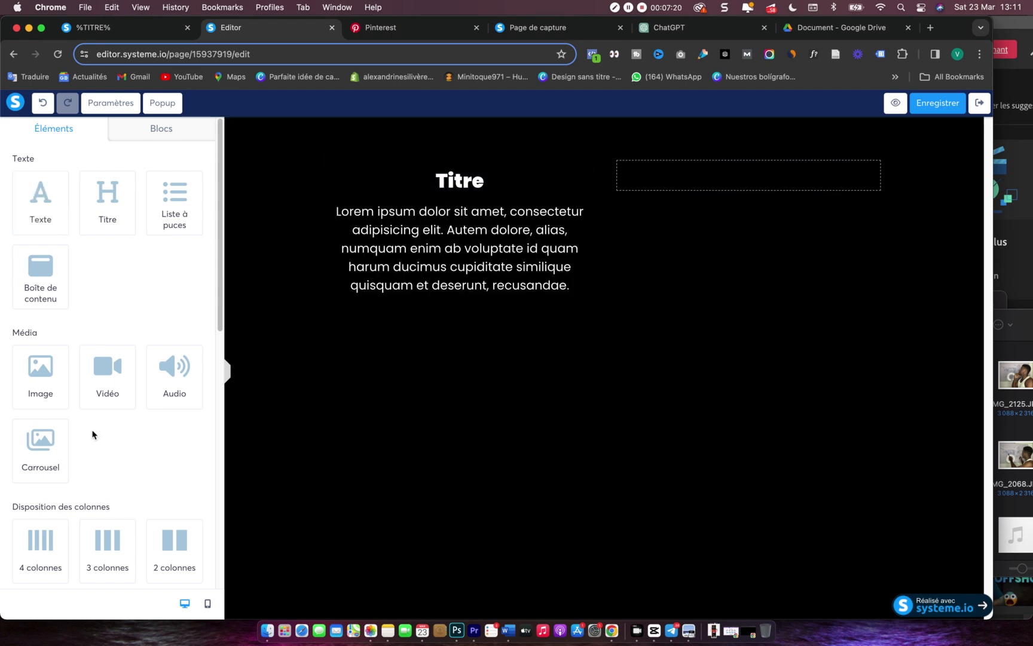
left_click_drag(49, 384, 740, 180)
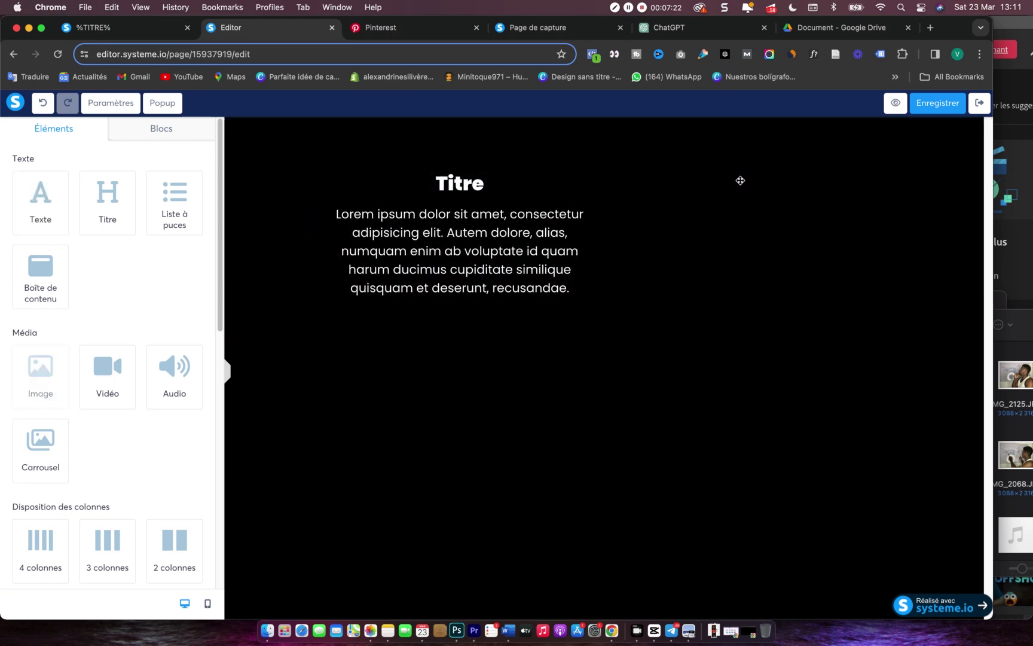
- Look through the element library, from the text and media elements to the form, social and other elements
scroll(73, 245, "down", 10)
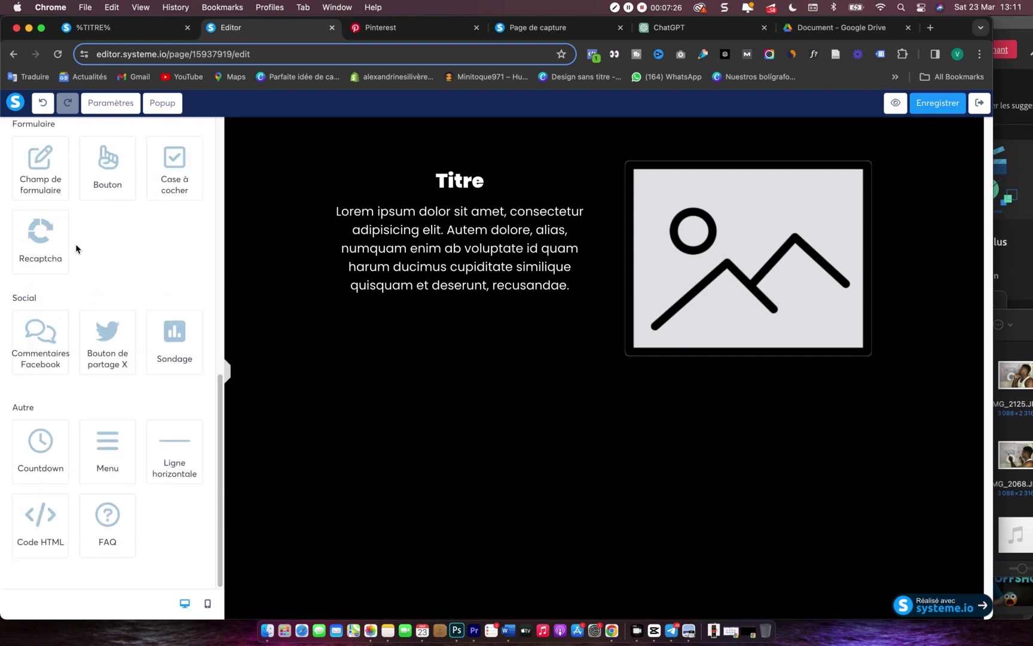
scroll(76, 248, "up", 4)
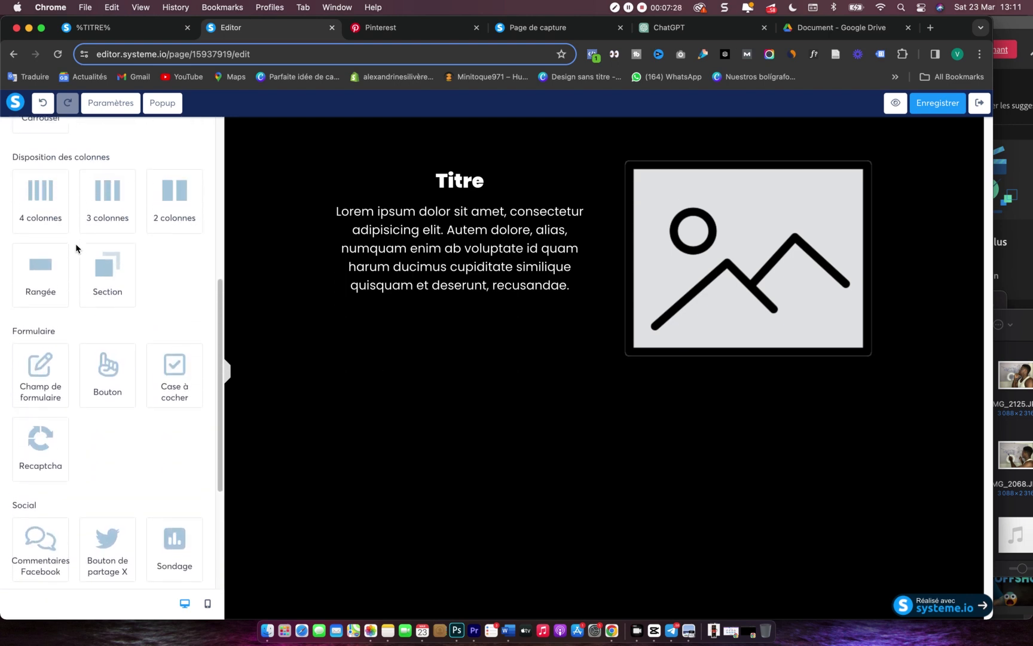
scroll(76, 244, "up", 3)
scroll(76, 245, "up", 4)
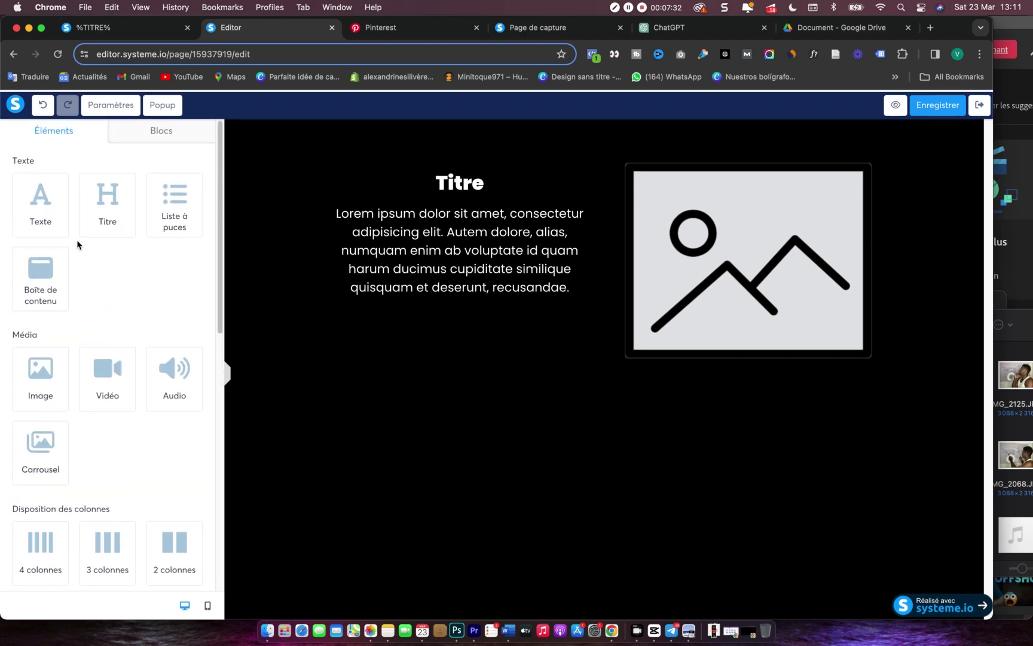
scroll(77, 244, "down", 3)
scroll(76, 239, "down", 5)
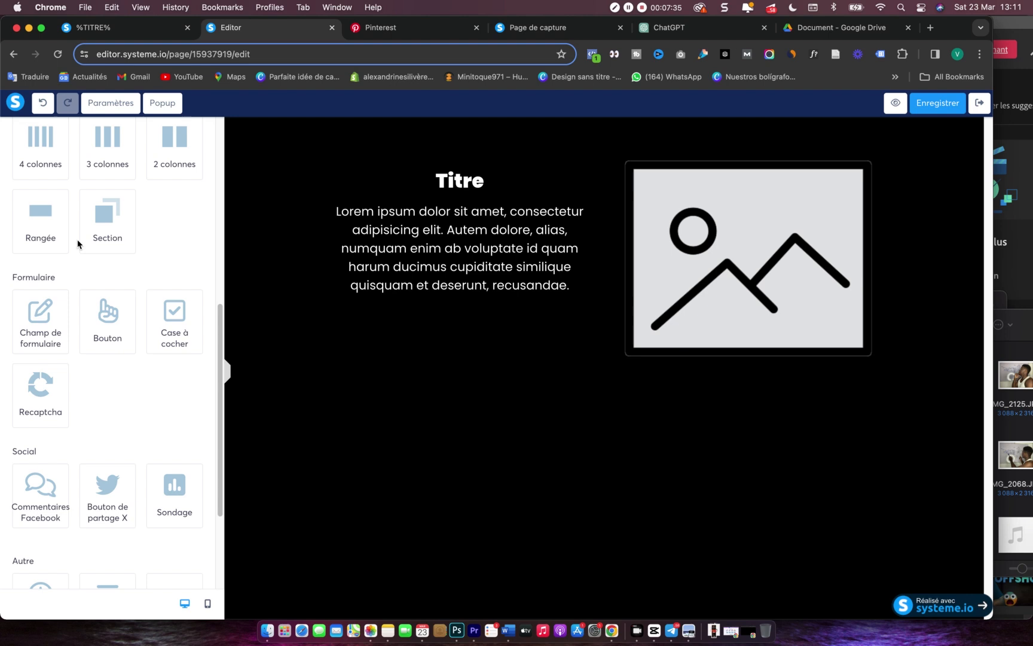
scroll(77, 239, "down", 3)
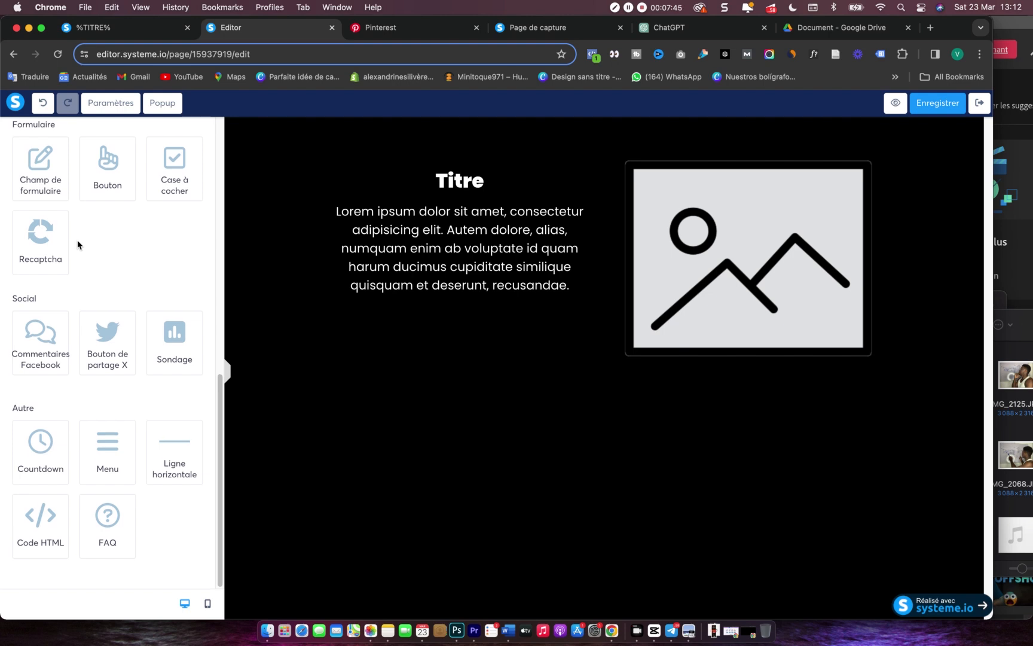
scroll(78, 240, "up", 1)
scroll(78, 240, "up", 3)
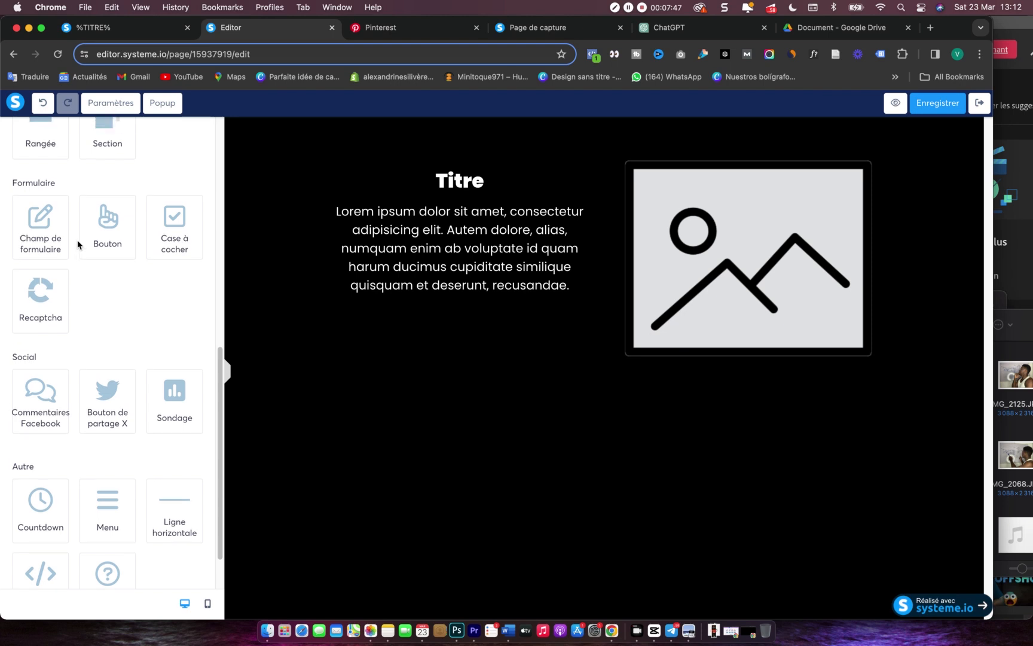
scroll(78, 240, "up", 1)
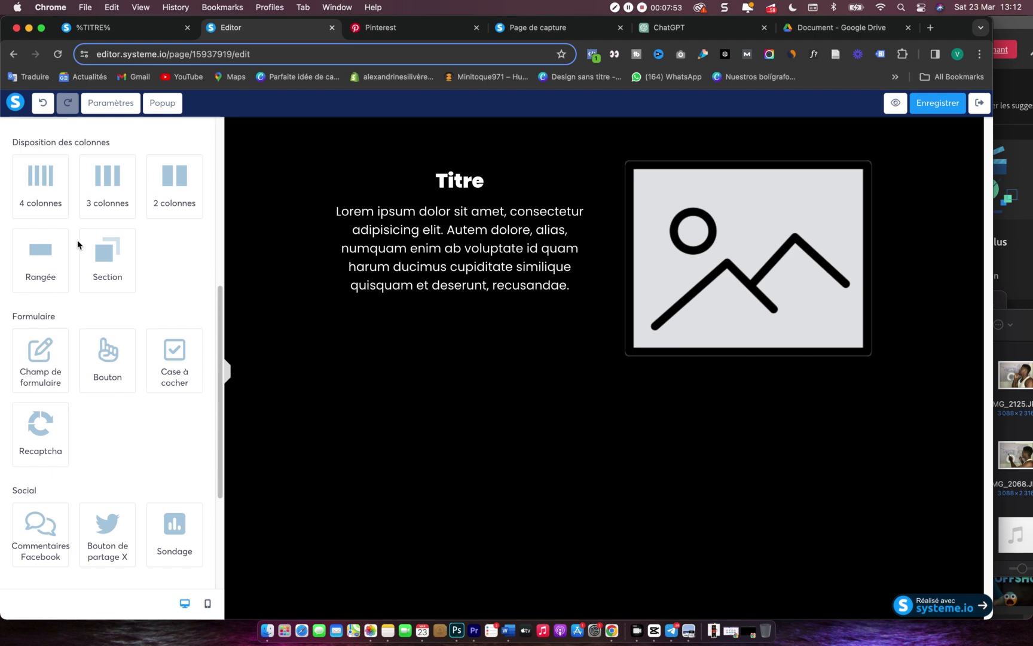
scroll(78, 240, "up", 3)
scroll(78, 240, "up", 3)
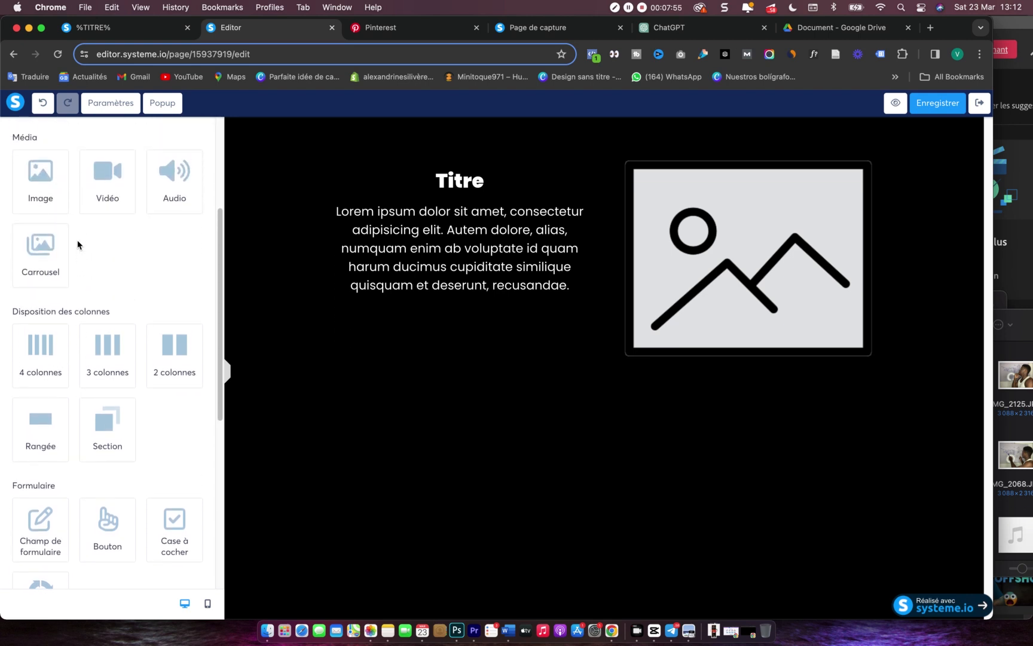
scroll(77, 239, "up", 1)
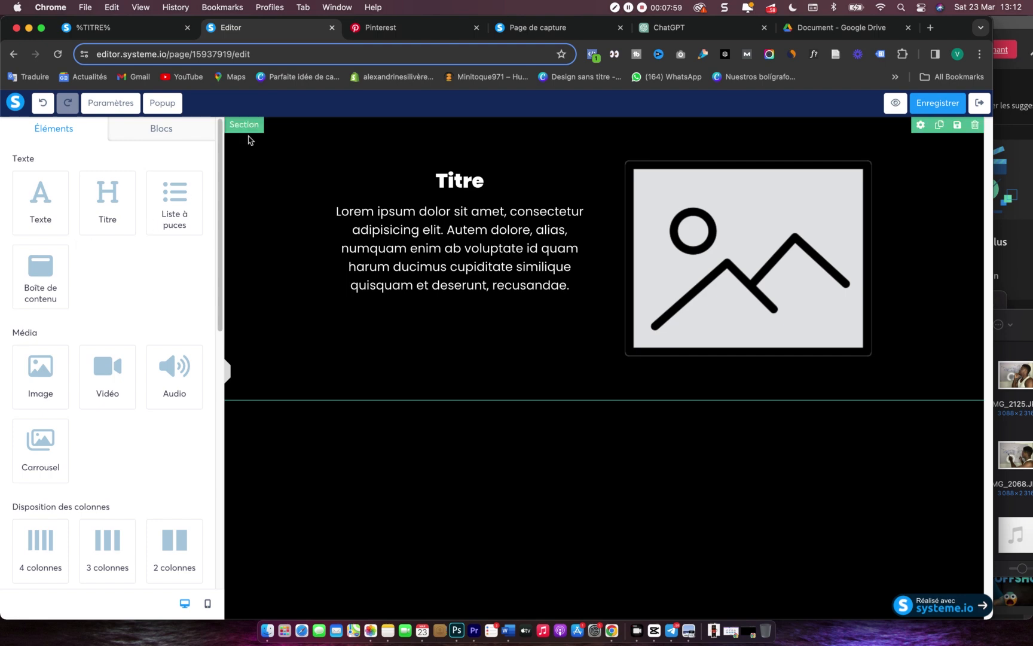
- Place the ChatGPT tab beside the editor tab and copy the headline "Devenir une Super Maman Entrepreneur : Téléchargez votre Guide Gratuit !"
left_click(684, 28)
left_click_drag(684, 29, 383, 36)
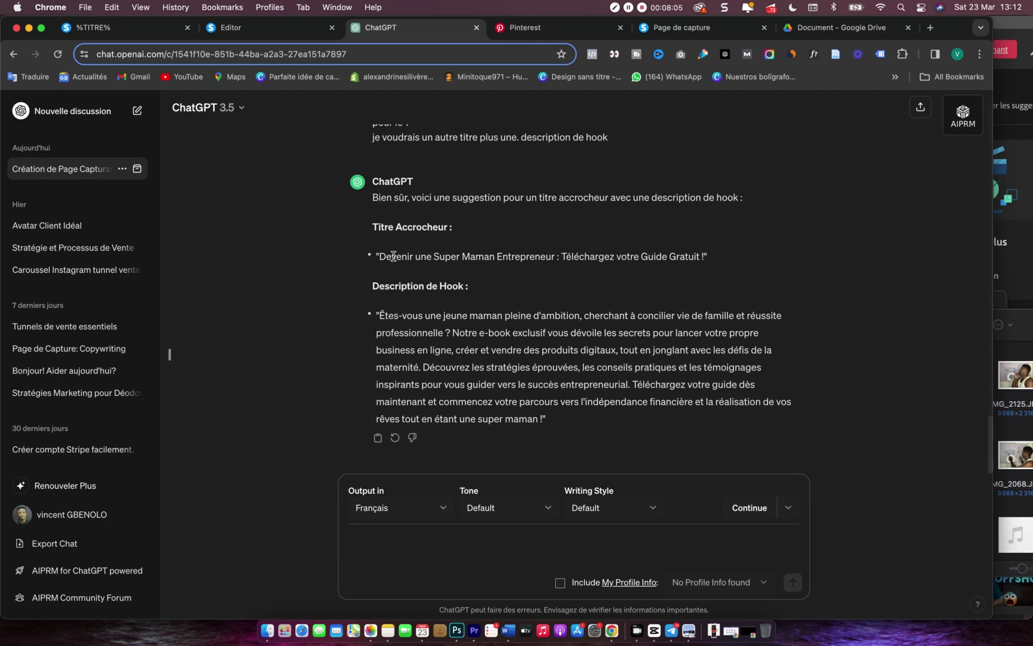
left_click_drag(381, 255, 705, 259)
key("super+c")
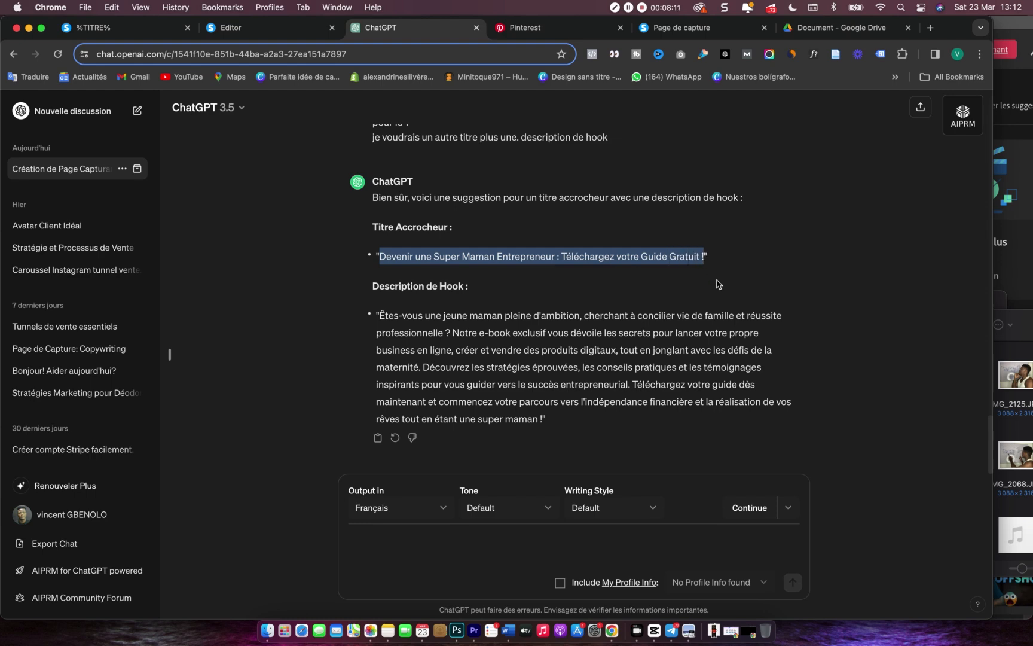
- Return to the page editor and replace the placeholder title in the left column with the copied ChatGPT headline
left_click(272, 35)
left_click(454, 182)
left_click(454, 182)
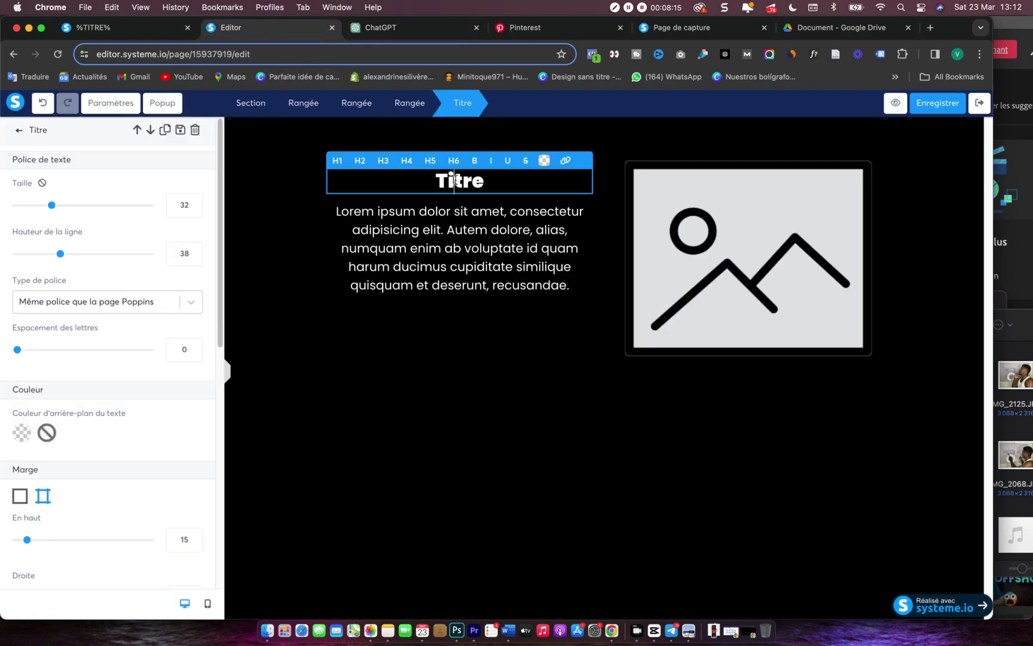
double_click(459, 181)
key("super+v")
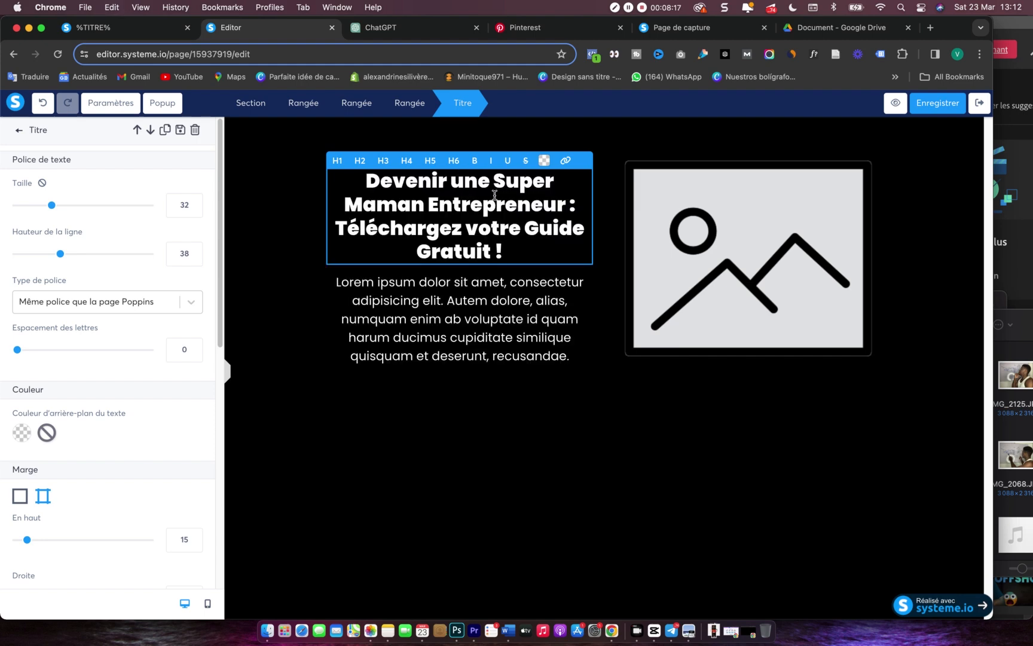
- Rewrite the first part of the title in capitals as "DEVENIR UNE SUPER MAMAN ENTREPRENEUR", removing the lowercase wording and the extra E
left_click(387, 182)
type("E")
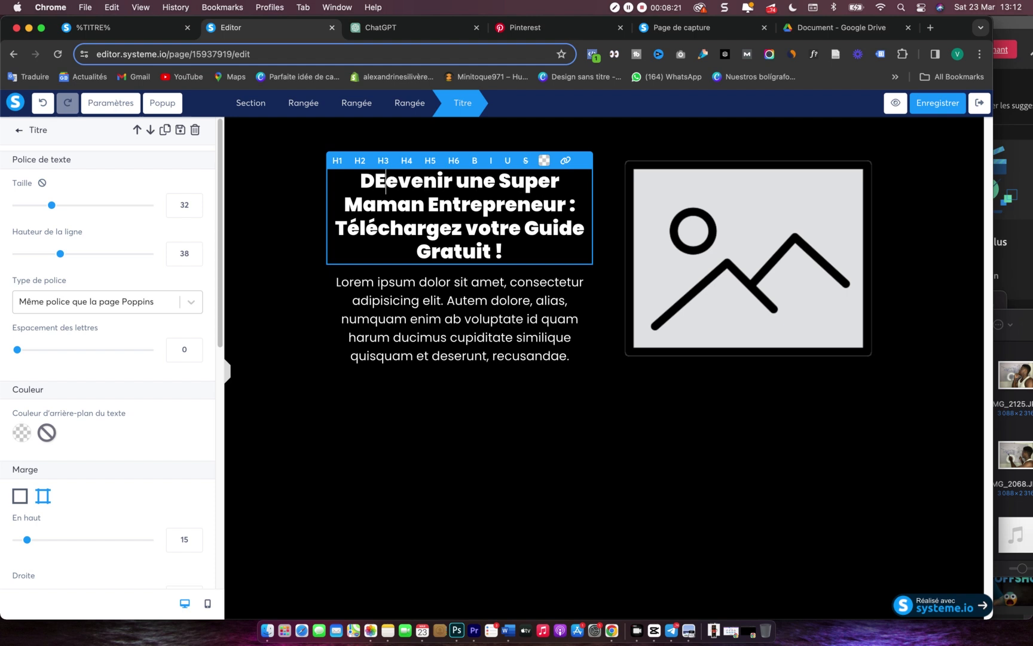
type("VENIR")
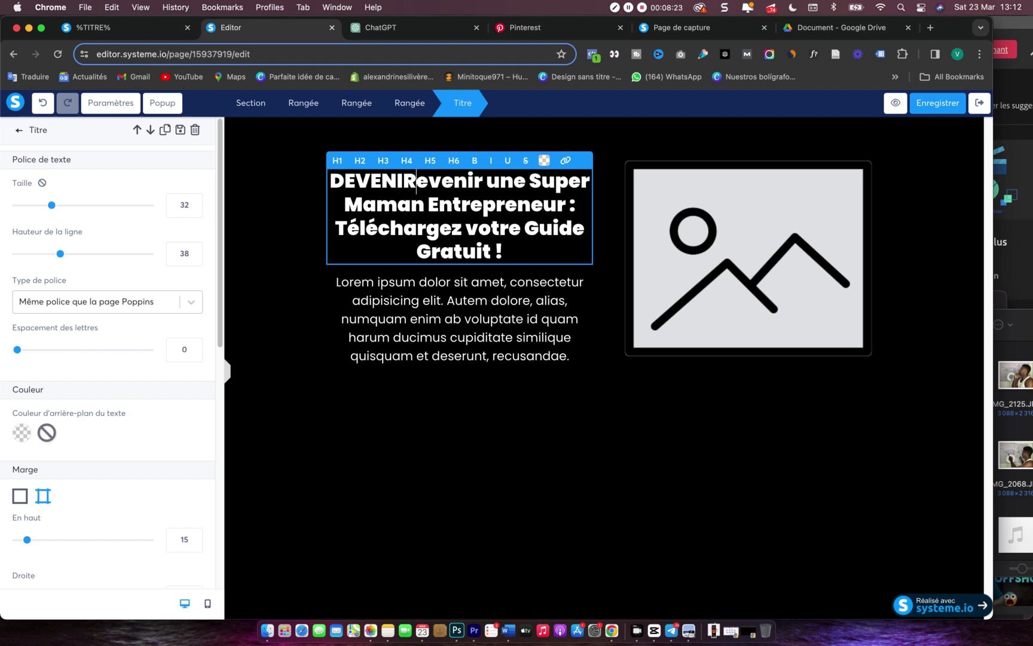
type(" UNE SU")
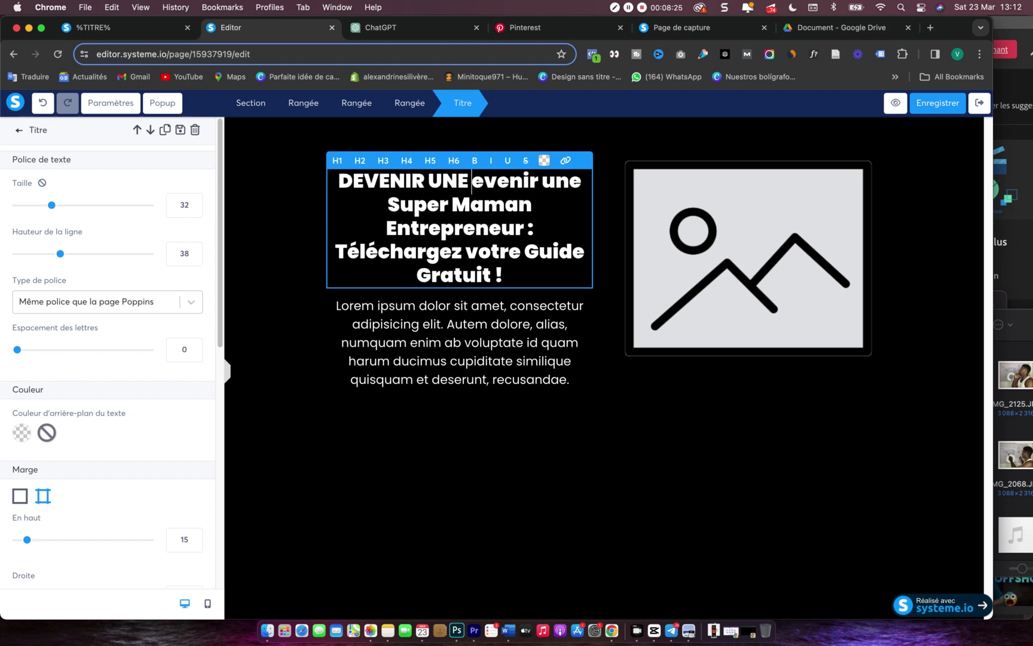
type("PER ")
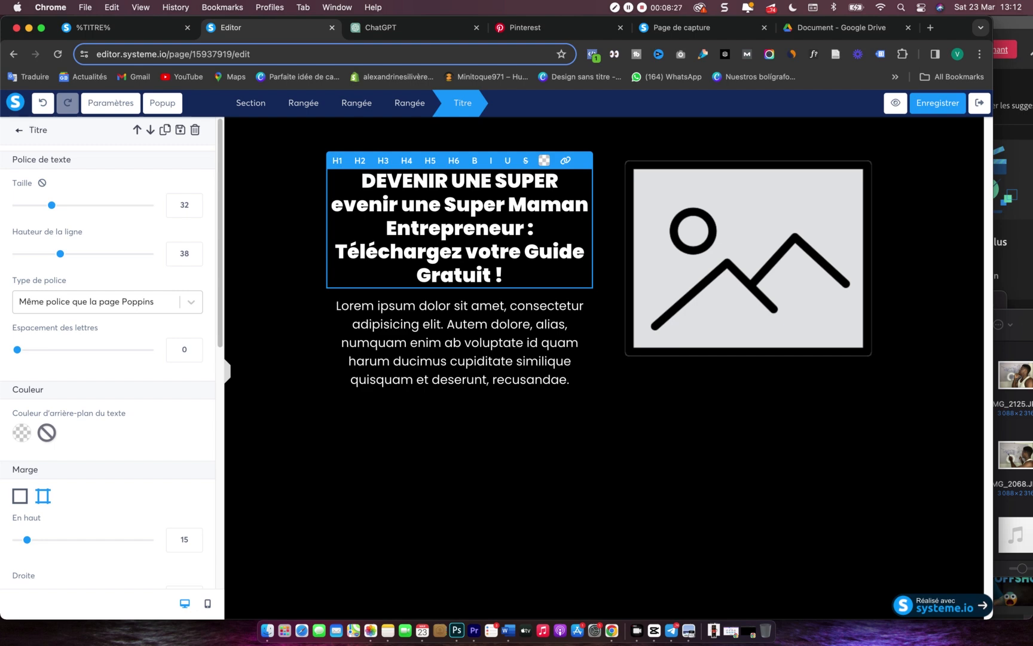
type("MAMAN ")
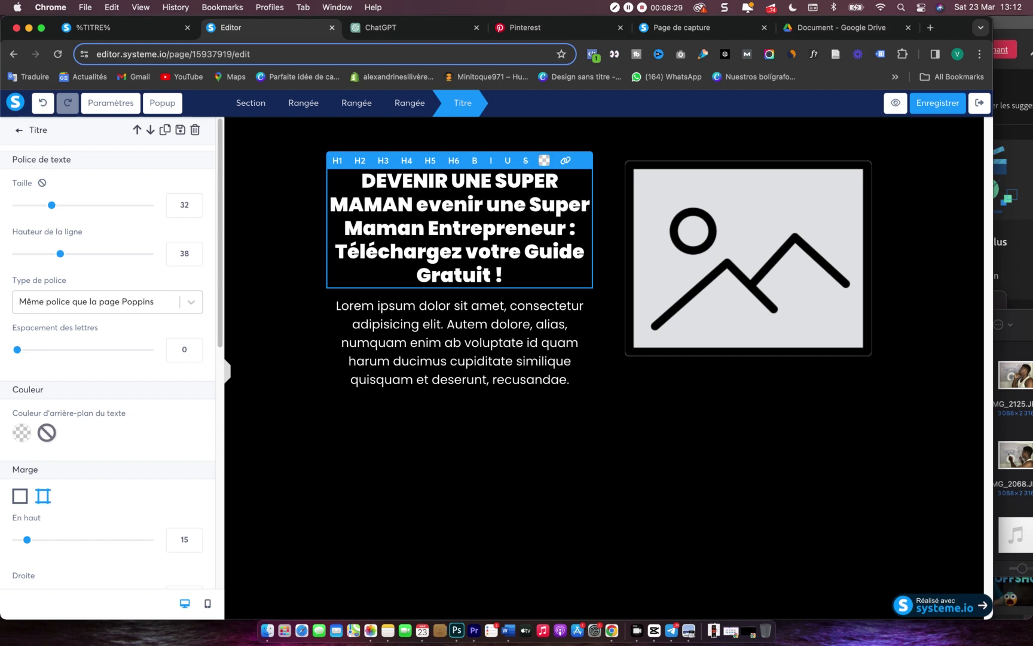
type("EENTRE")
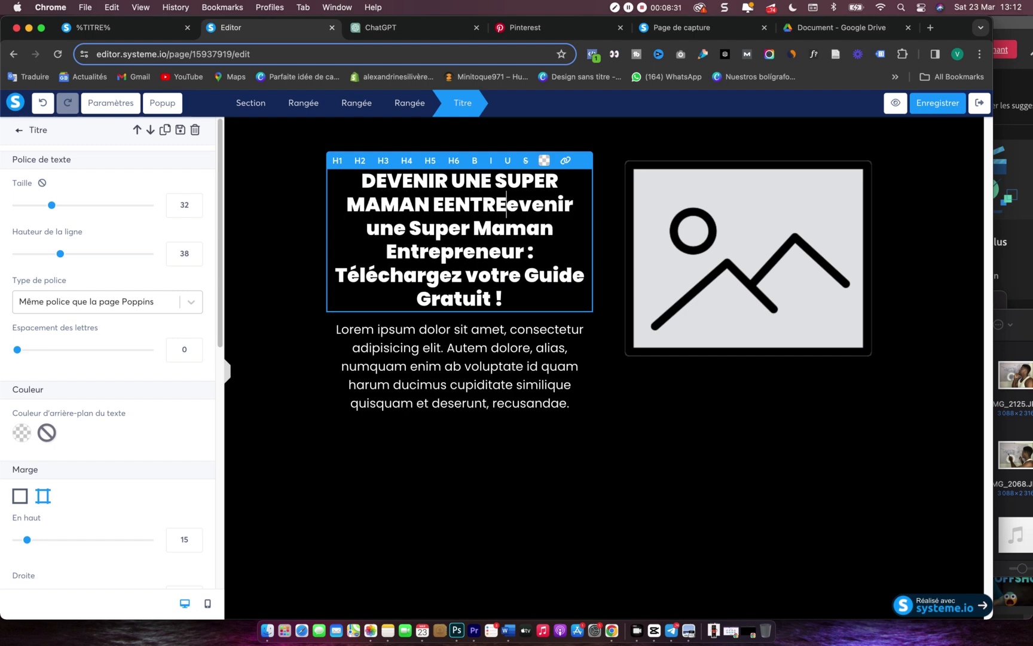
type("P")
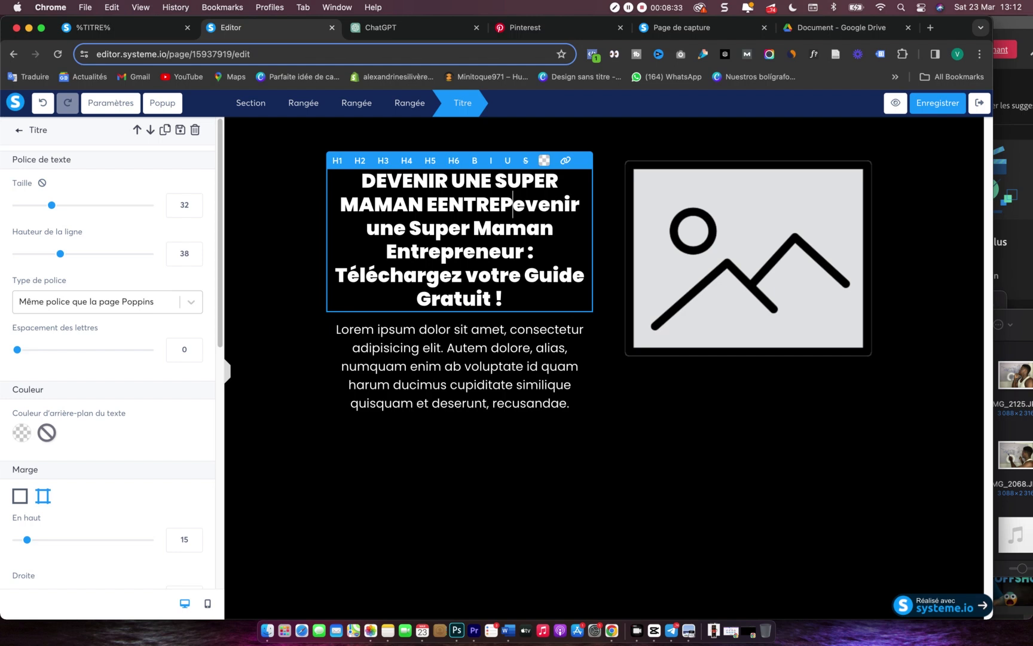
type("RENEUR")
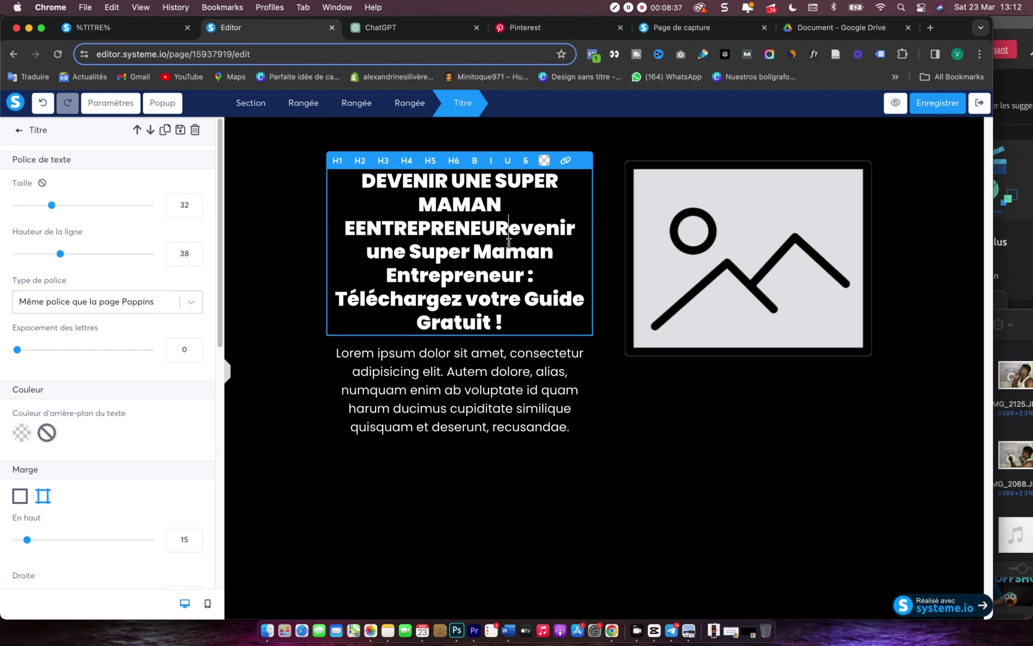
left_click(524, 276, "shift")
key("BackSpace")
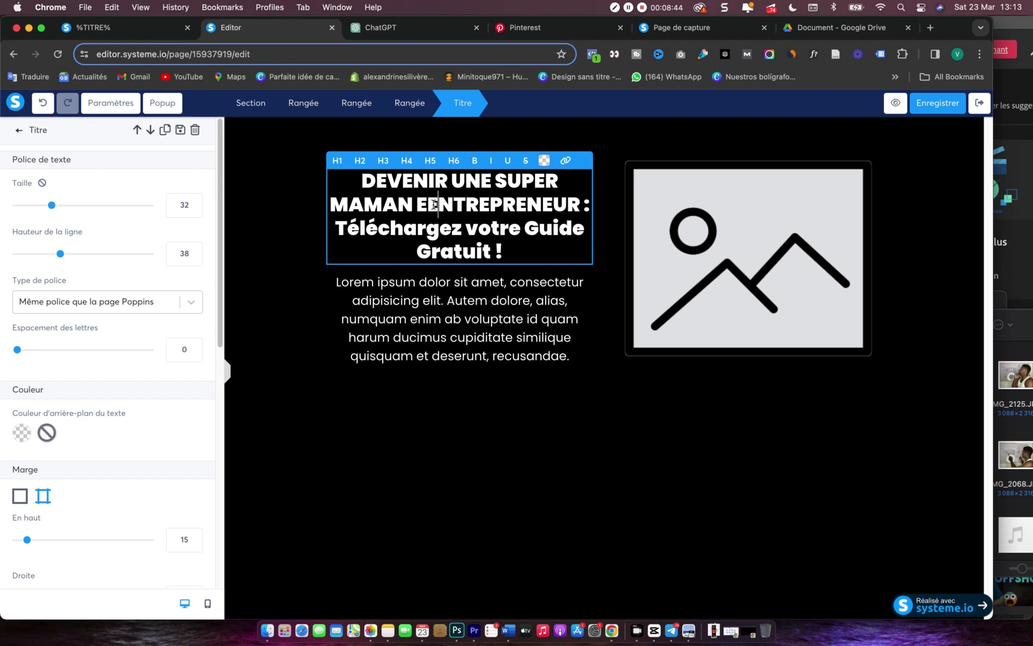
key("BackSpace")
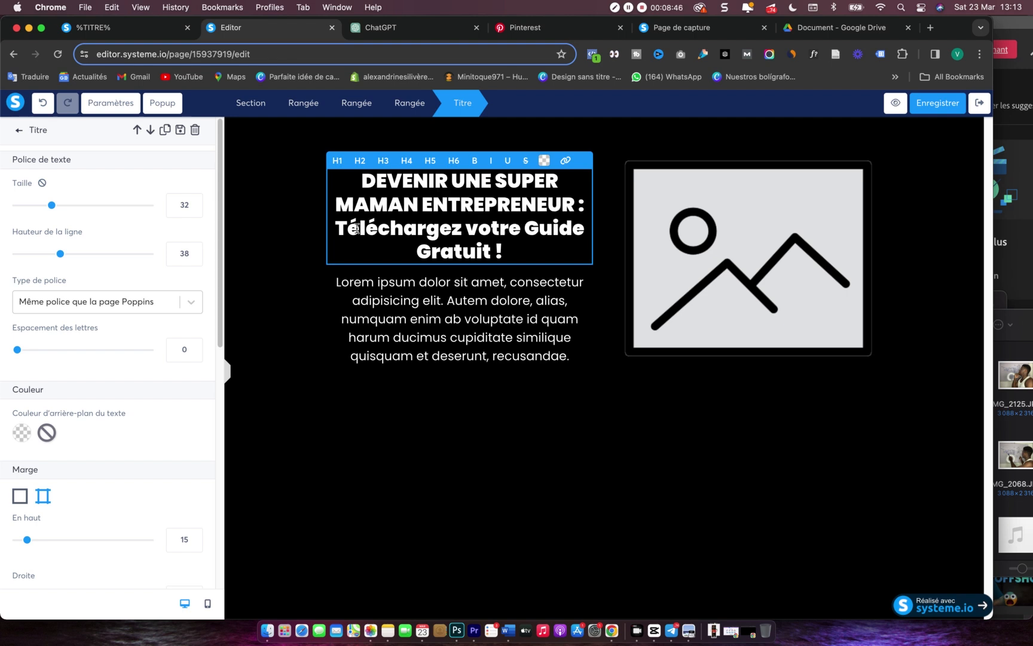
- Copy "Téléchargez votre Guide Gratuit !" from the title and delete that part, keeping only the capitalised wording and its colon
left_click(335, 228)
left_click_drag(353, 228, 529, 248)
key("super+c")
key("BackSpace")
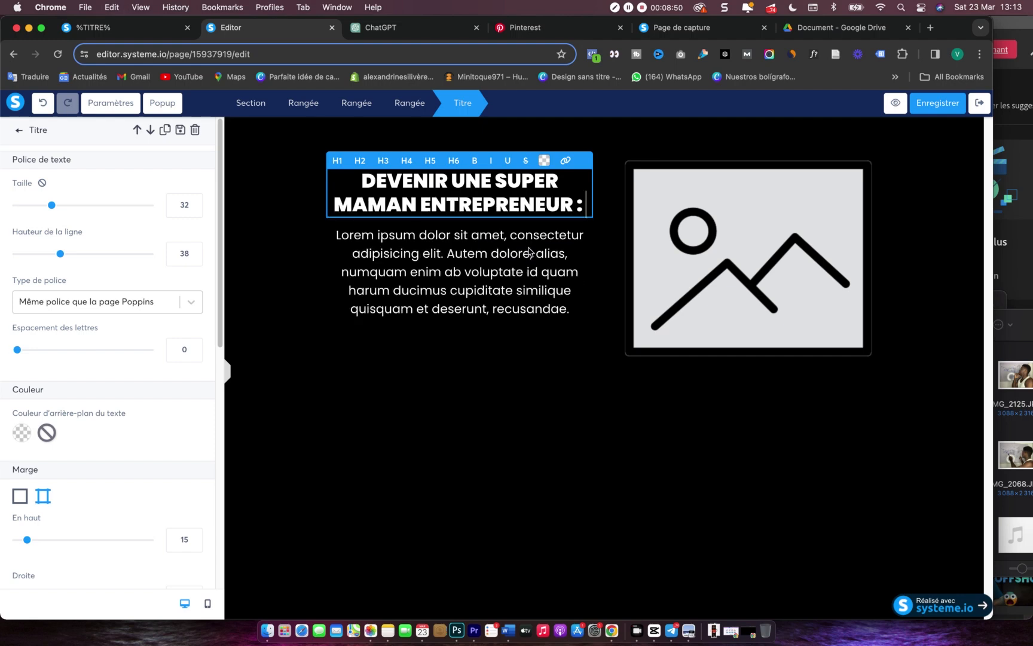
left_click(555, 254)
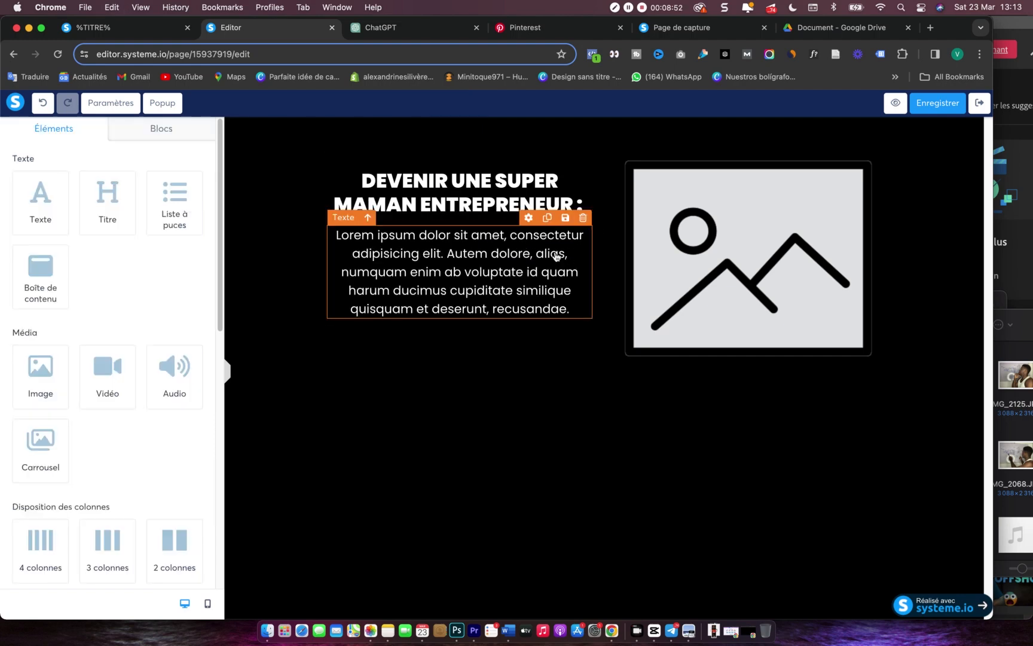
- Duplicate the title and replace the text of the lower copy with "Téléchargez votre Guide Gratuit !"
left_click(547, 161)
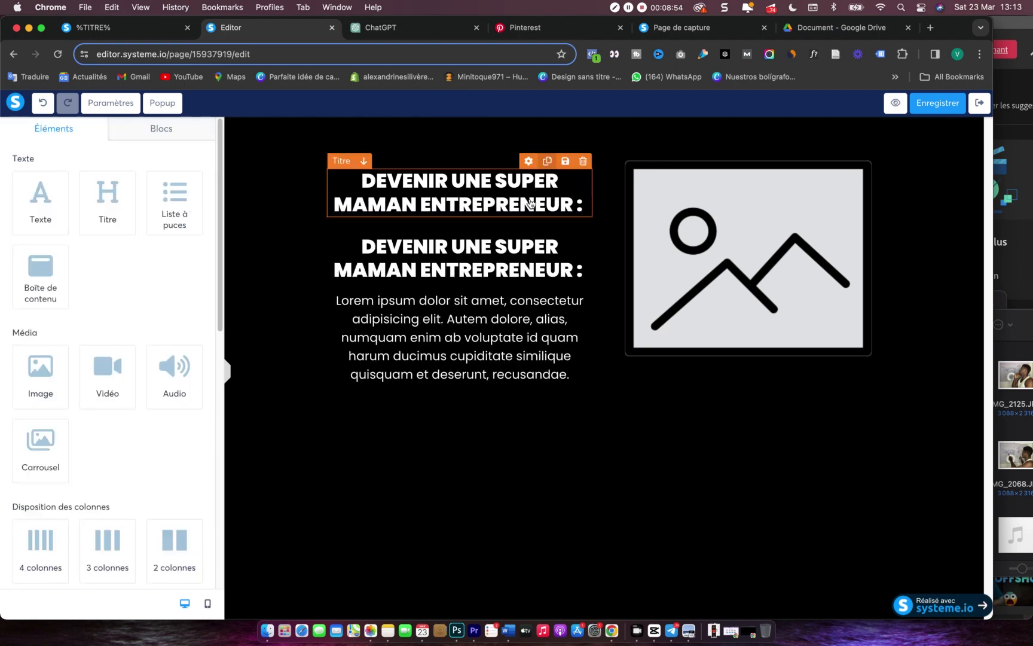
left_click(501, 263)
triple_click(501, 259)
key("super+v")
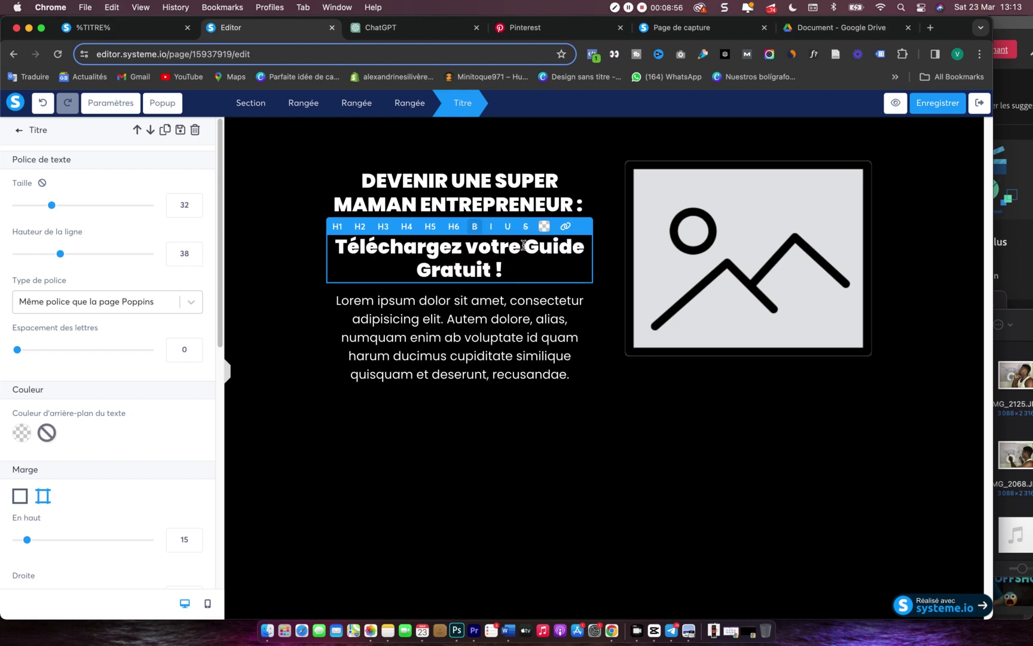
- Format the "Téléchargez votre Guide Gratuit !" subtitle as an H5 heading and leave its text editing
triple_click(525, 246)
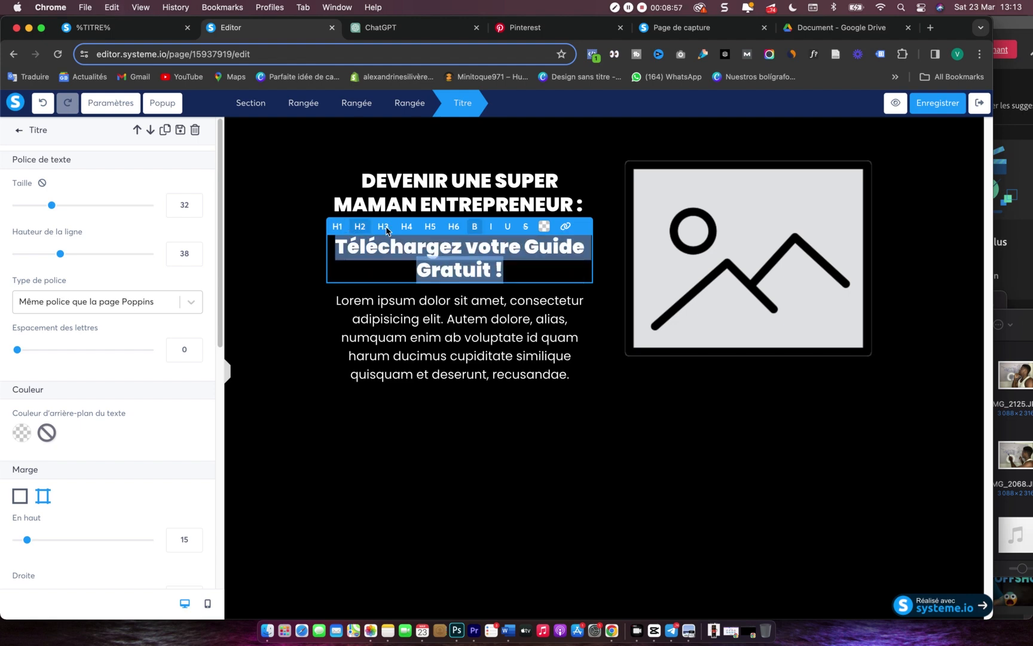
left_click(430, 228)
left_click(450, 178)
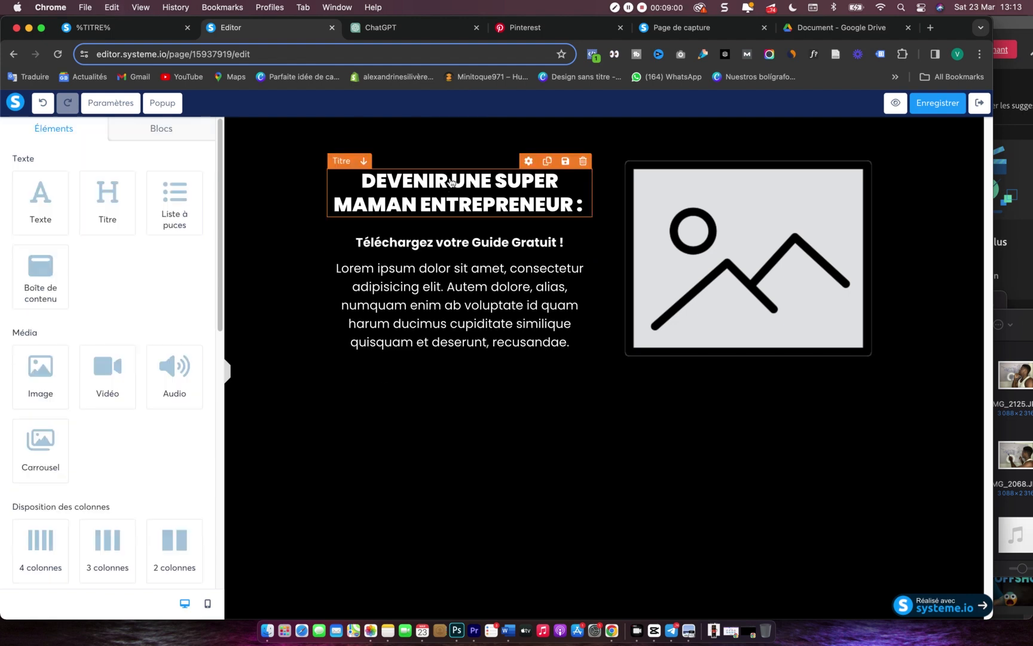
- Format the main title "DEVENIR UNE SUPER MAMAN ENTREPRENEUR :" as an H1 heading and set its line height to 38
triple_click(450, 178)
left_click(338, 161)
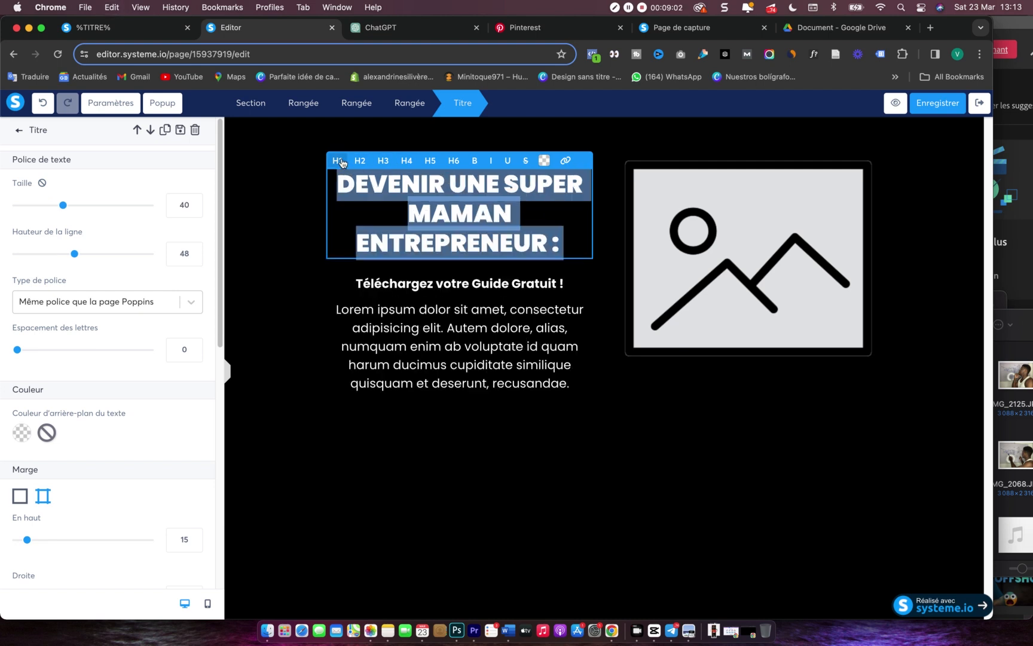
left_click(194, 259)
left_click(195, 259)
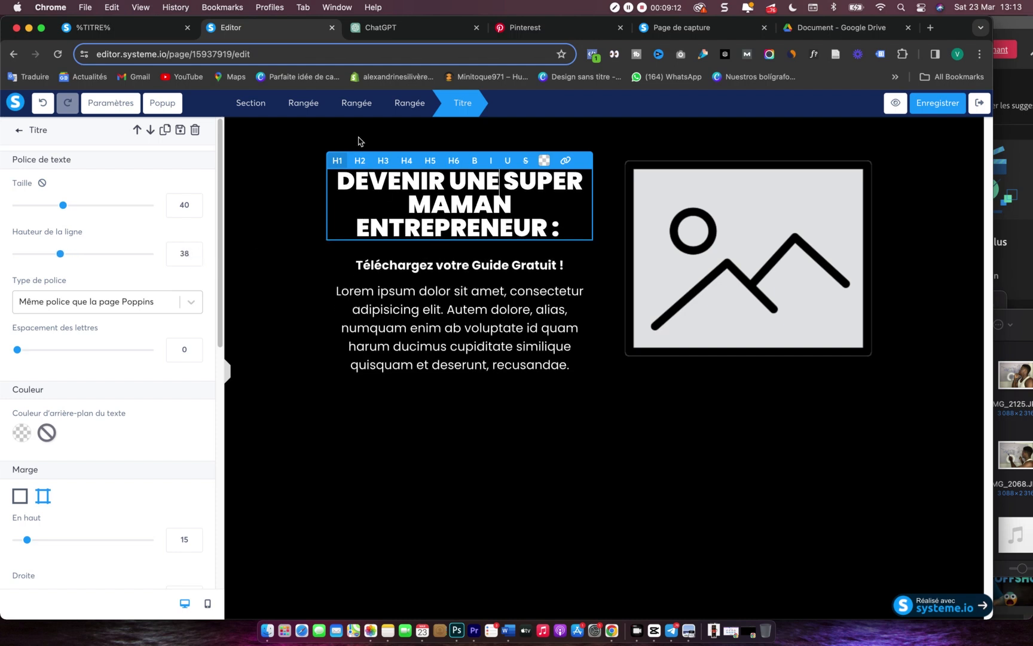
- Replace the placeholder paragraph with the first two sentences of ChatGPT's hook description, from "Êtes-vous une jeune maman" to "maternité."
left_click(406, 31)
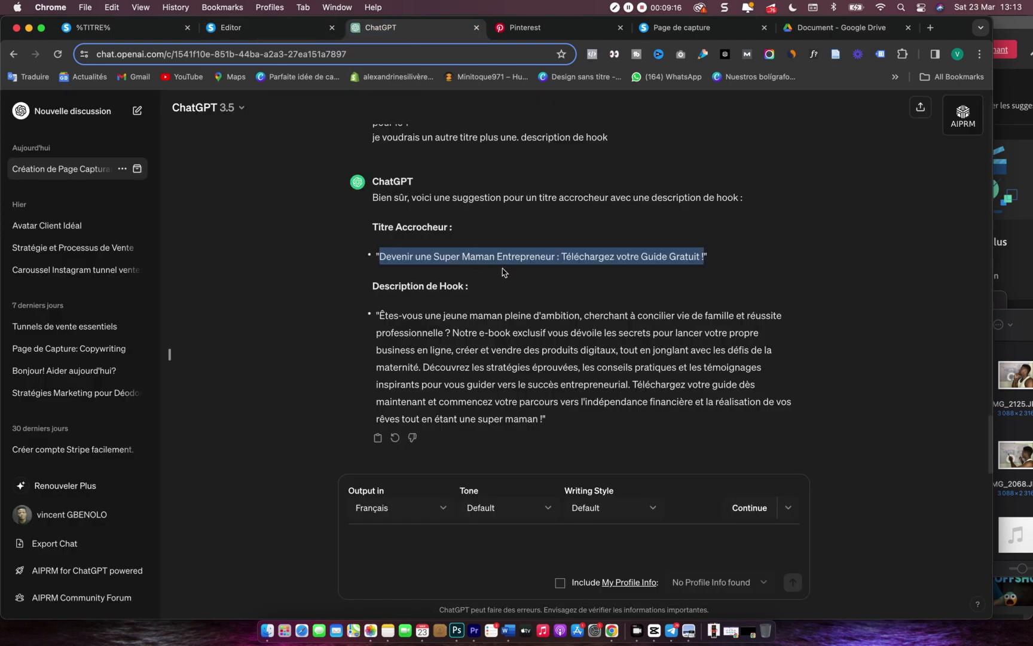
left_click_drag(380, 317, 421, 364)
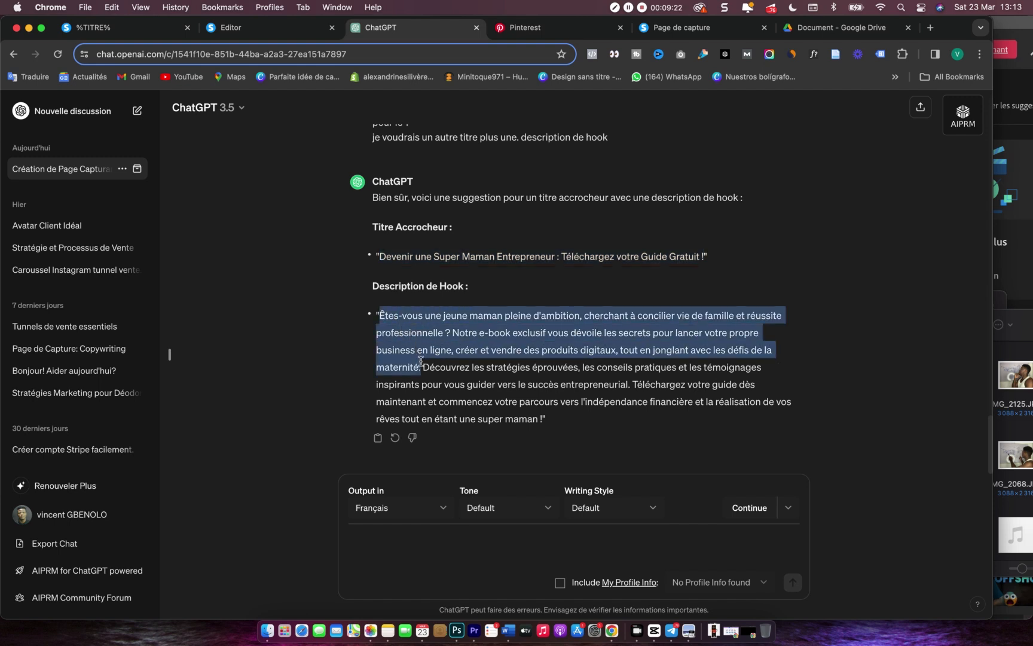
key("super+c")
key("super+c")
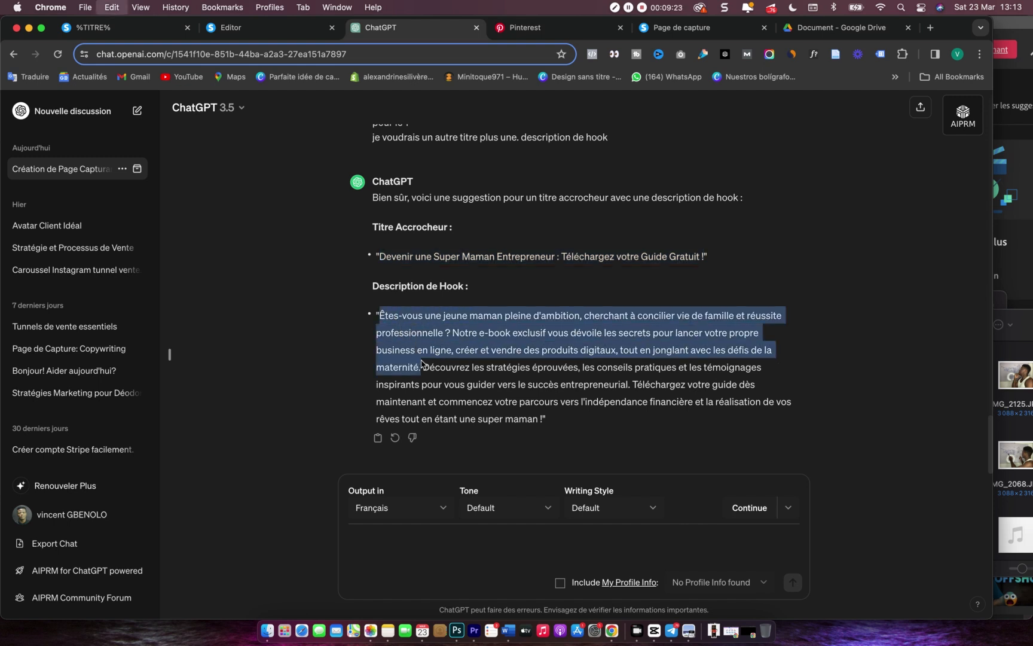
left_click(277, 27)
left_click(519, 334)
triple_click(514, 308)
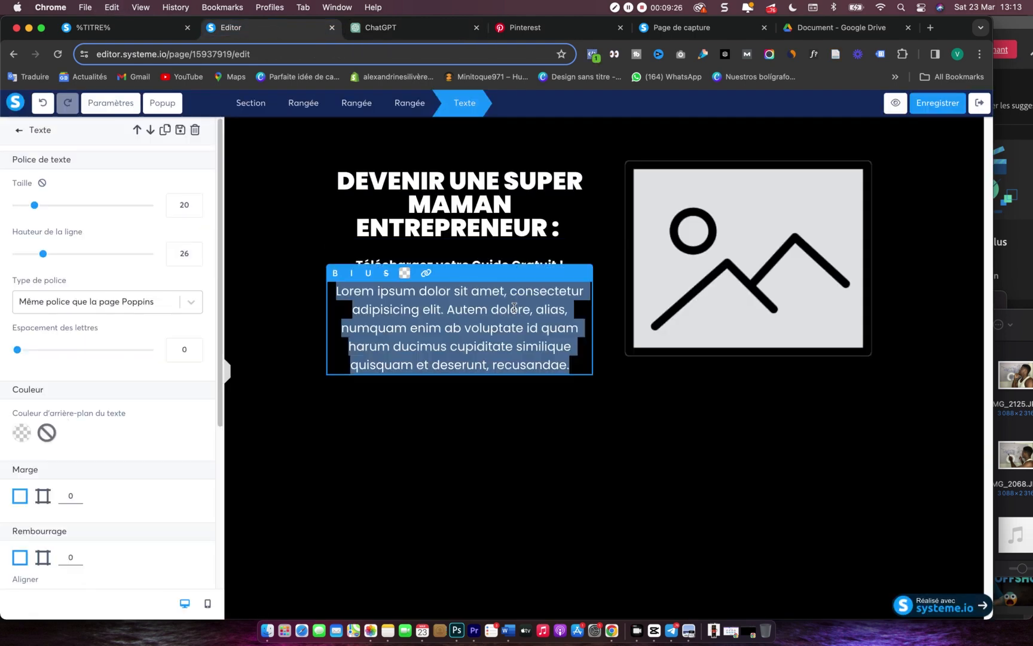
key("super+v")
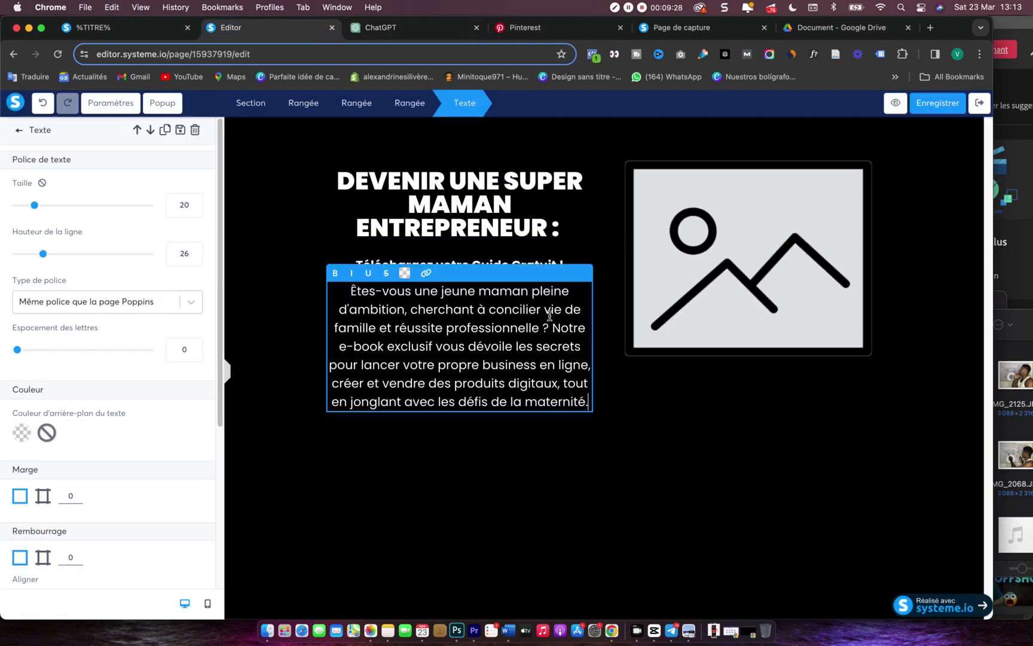
left_click(619, 433)
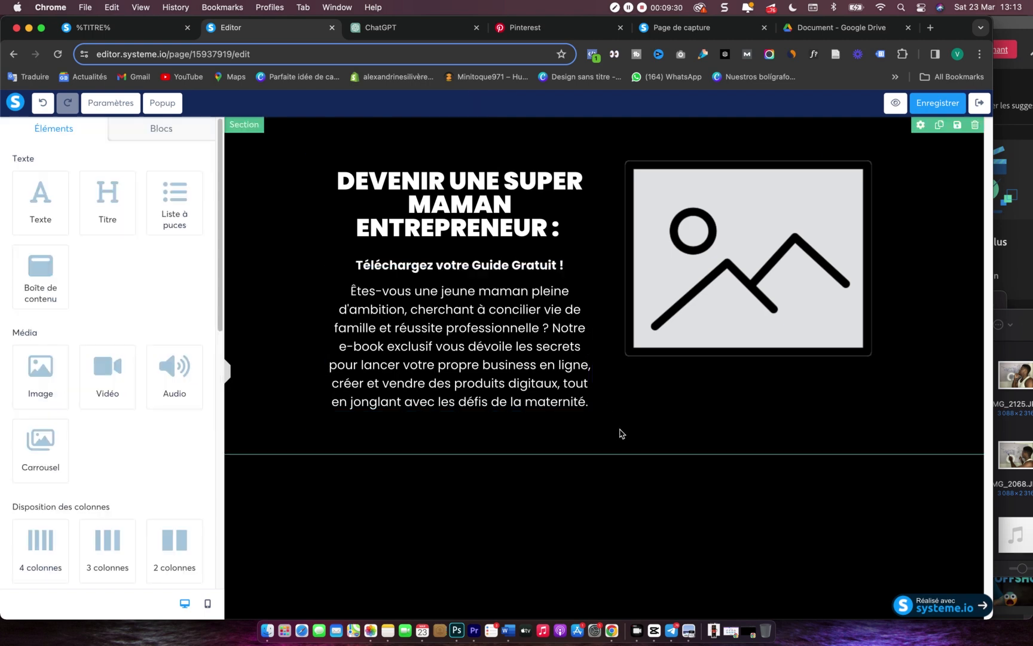
- Set the description paragraph's font size to 17 and its line height to 21
left_click(506, 333)
key("super+a")
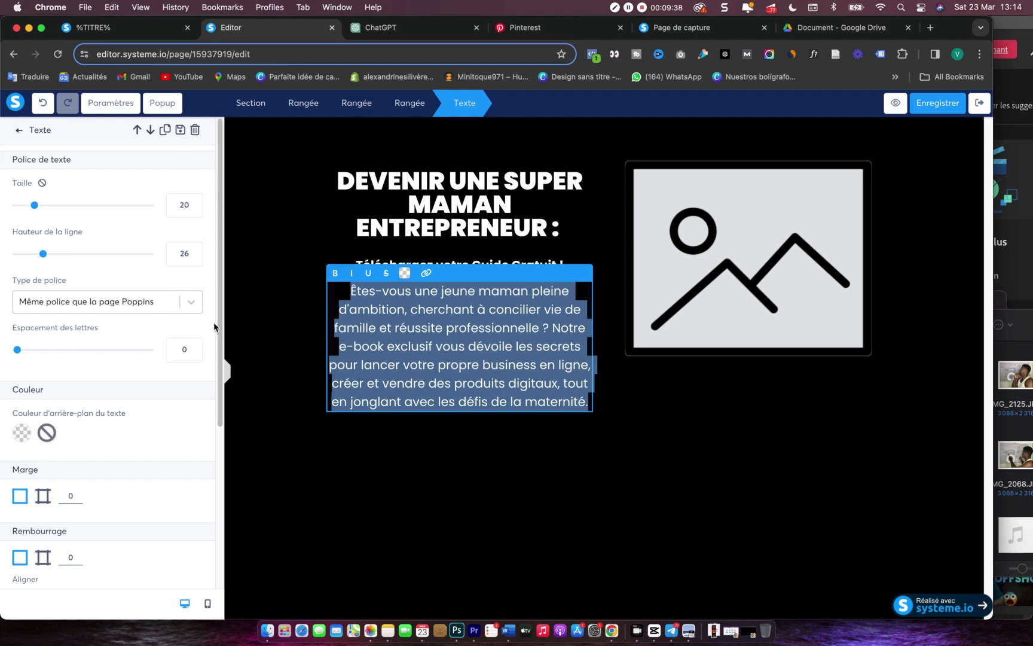
left_click(195, 209)
left_click(196, 210)
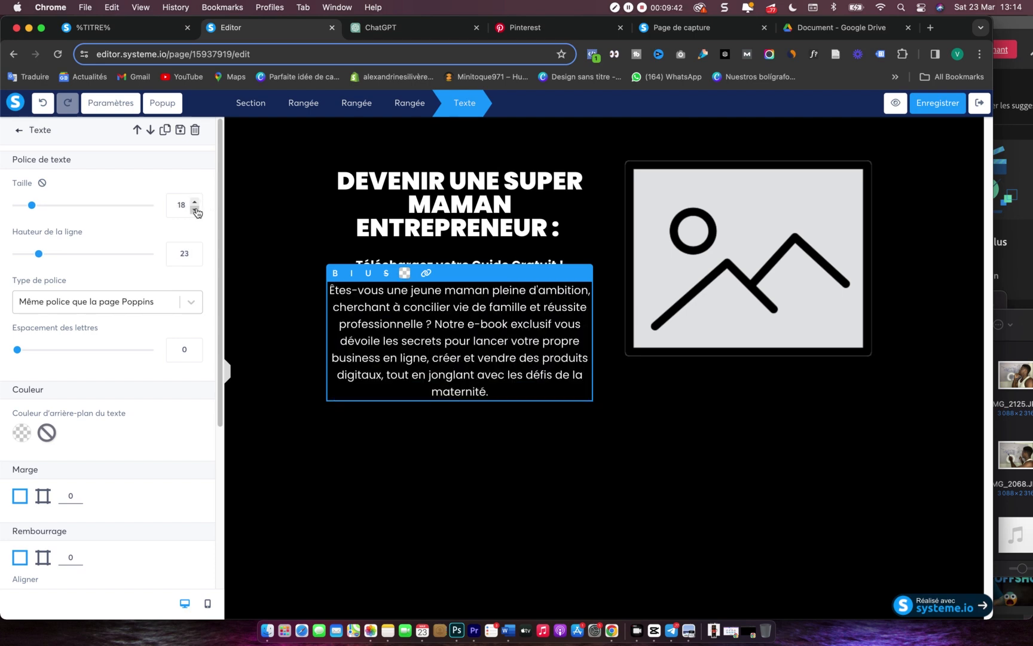
left_click(195, 210)
left_click(195, 258)
left_click(195, 259)
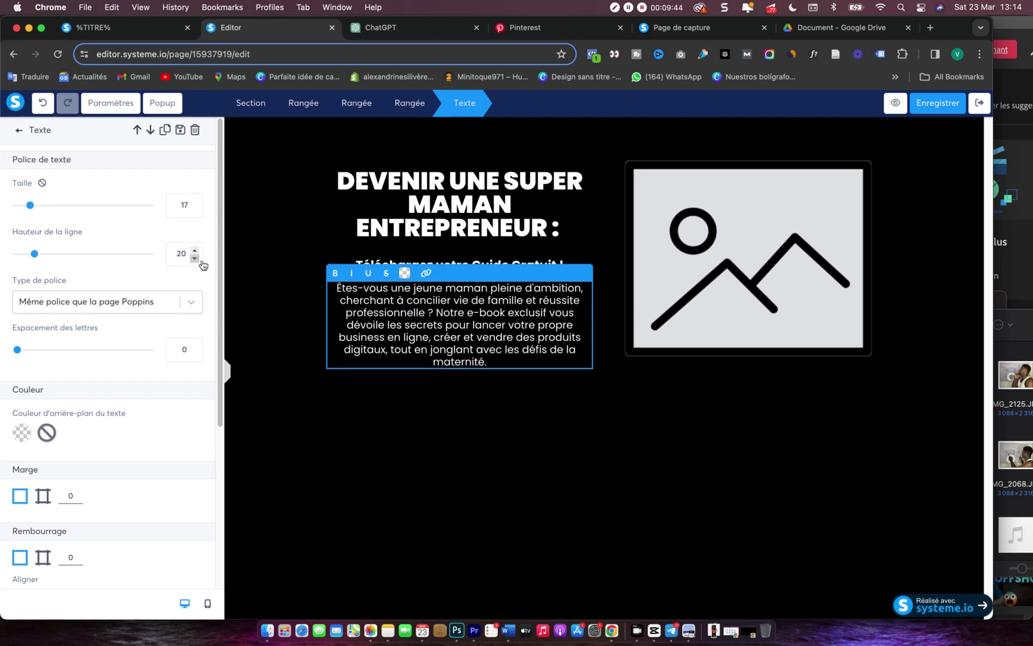
left_click(195, 251)
- Align the description paragraph to the left
scroll(101, 411, "down", 1)
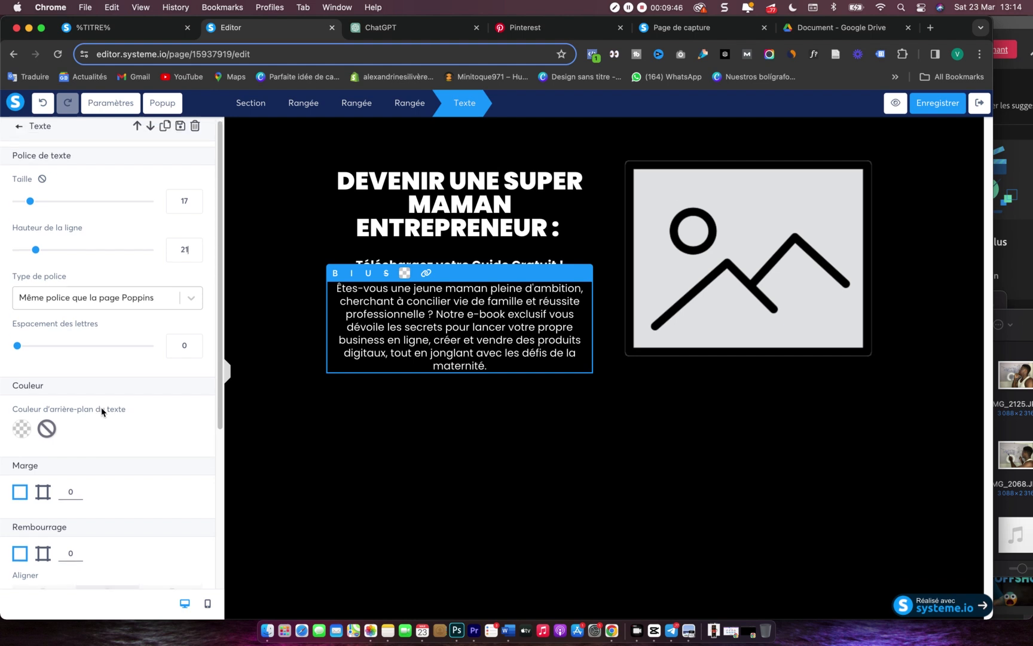
scroll(98, 413, "down", 5)
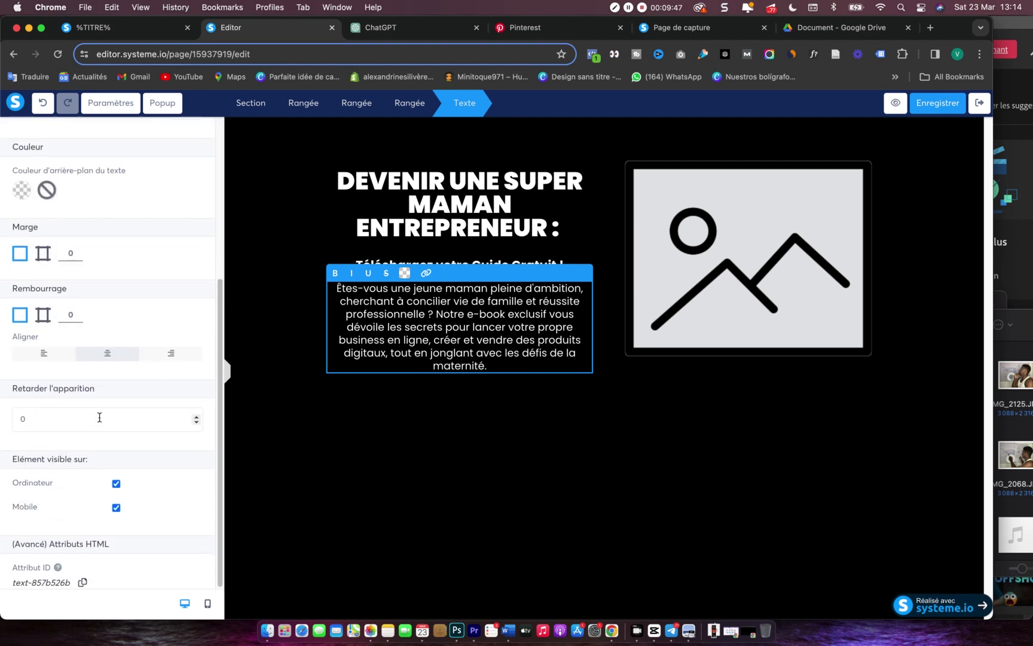
left_click(59, 355)
- Colour the description paragraph's text light grey (BEBBBB) and leave its editing
left_click(405, 273)
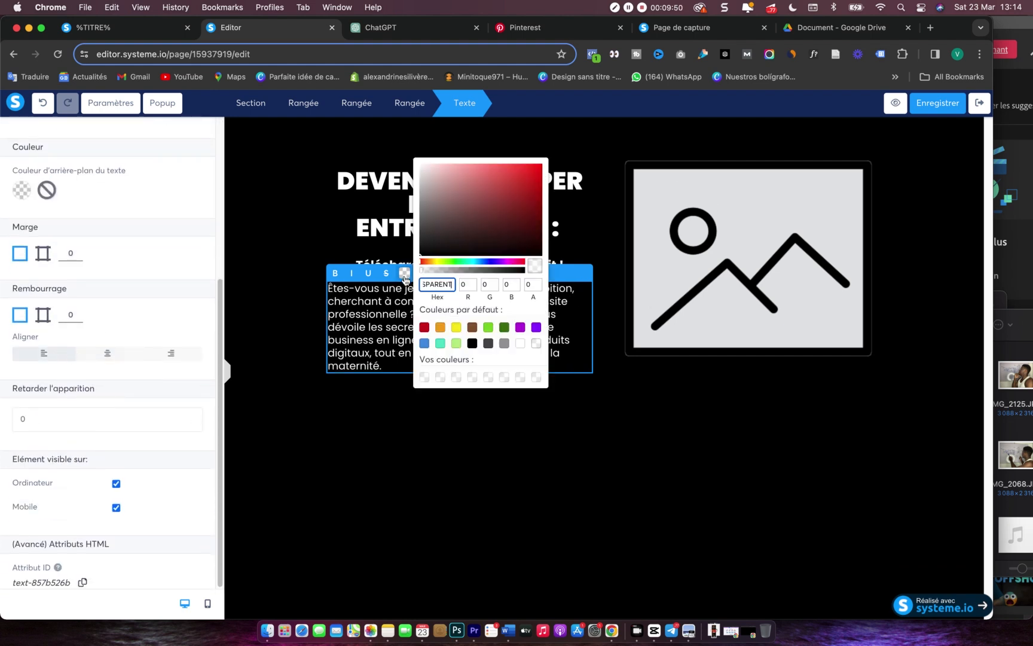
left_click(504, 344)
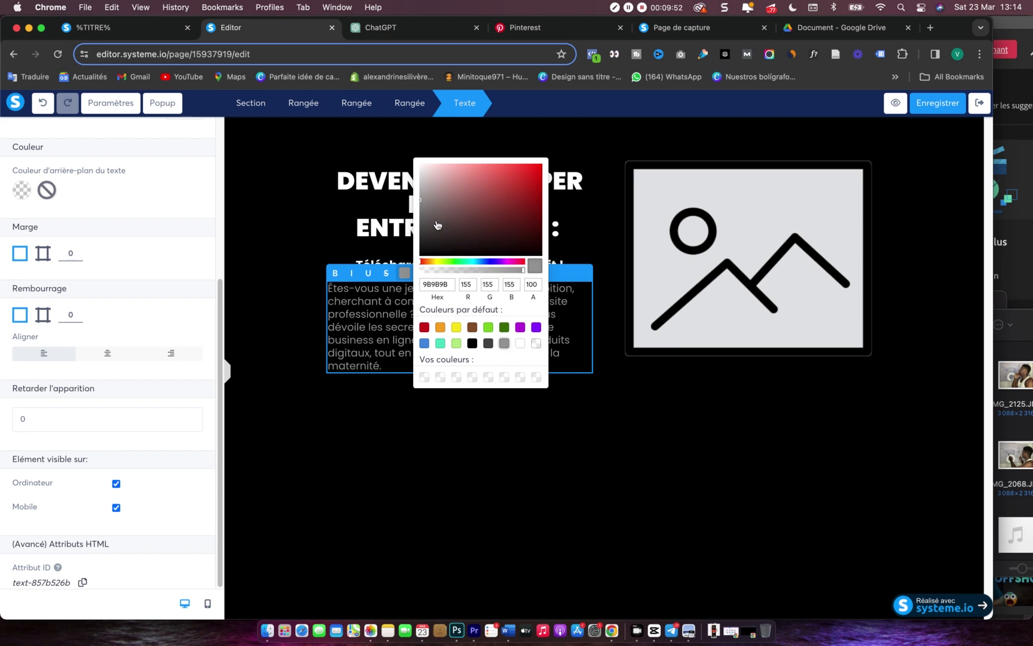
left_click(422, 190)
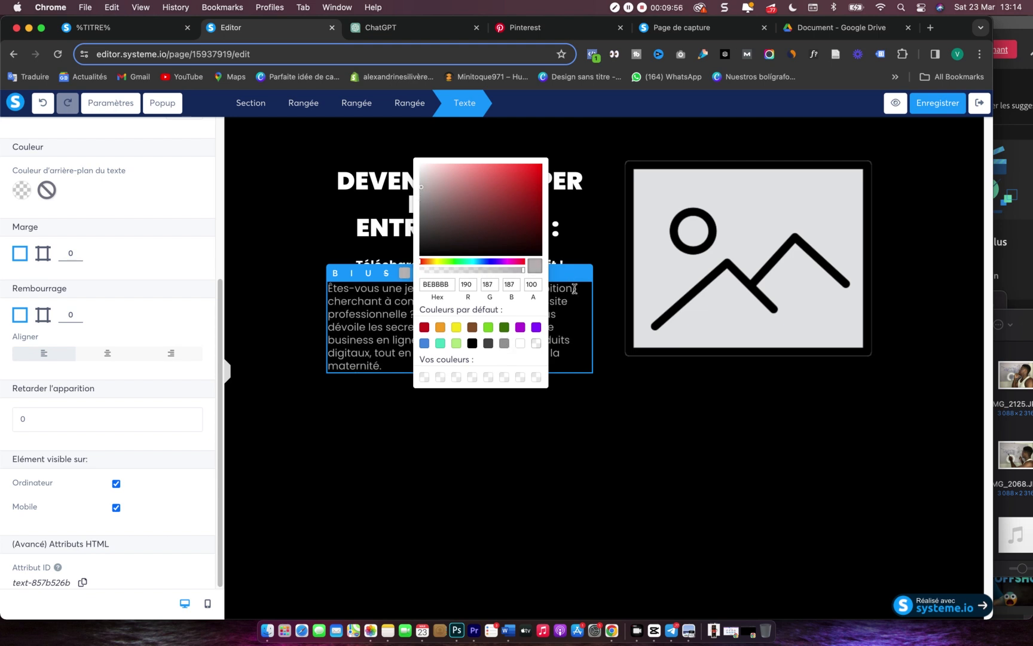
left_click(593, 411)
left_click(510, 413)
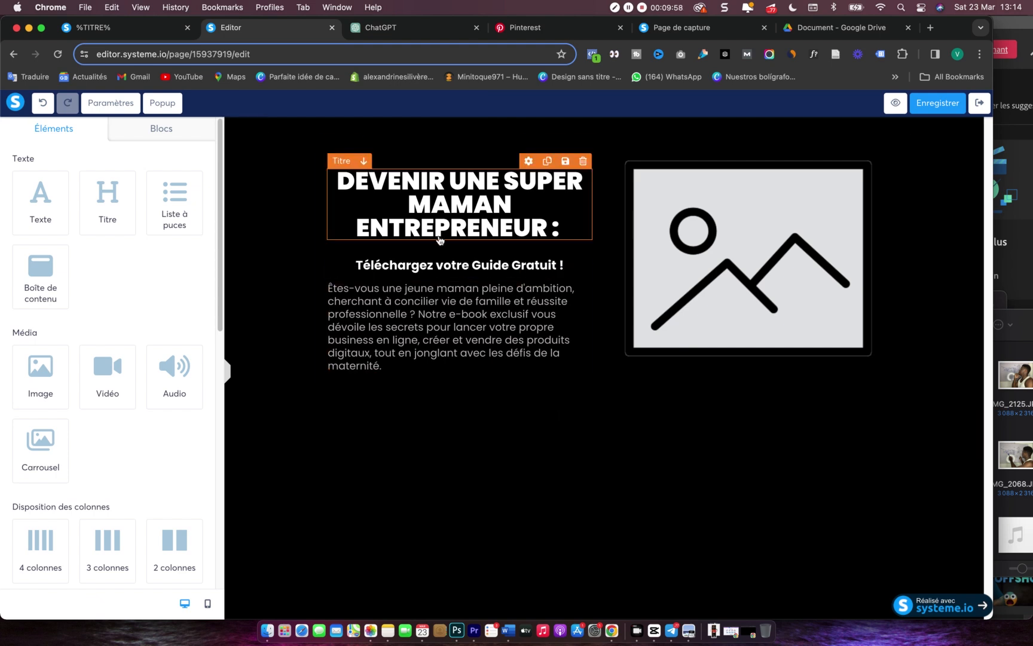
- Try to align the main title "DEVENIR UNE SUPER MAMAN ENTREPRENEUR :" to the left
left_click(458, 187)
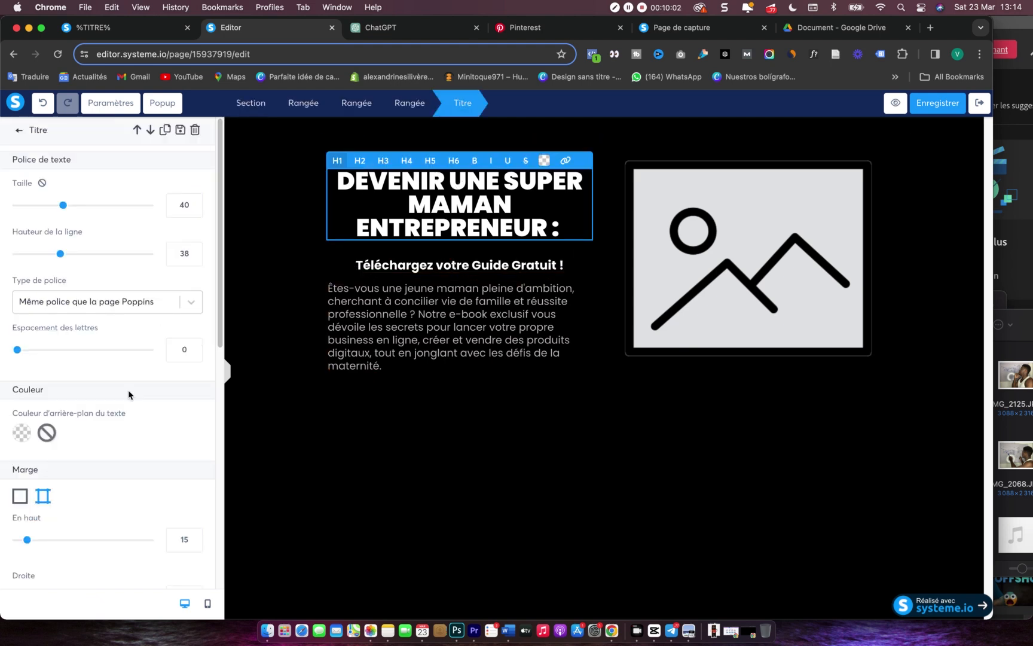
scroll(90, 445, "down", 5)
scroll(37, 509, "down", 8)
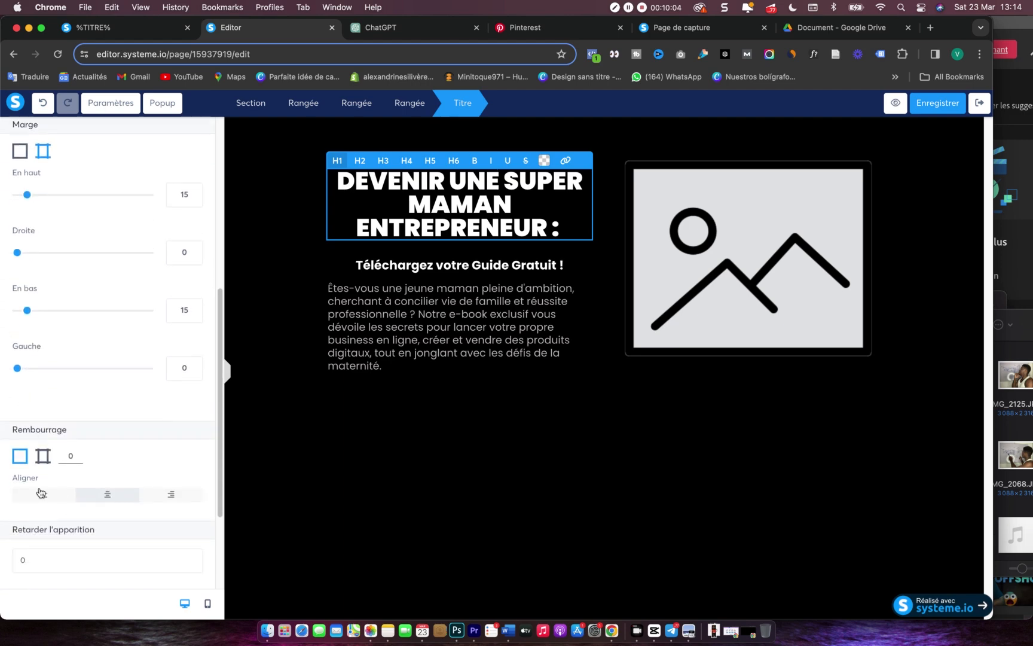
left_click(44, 463)
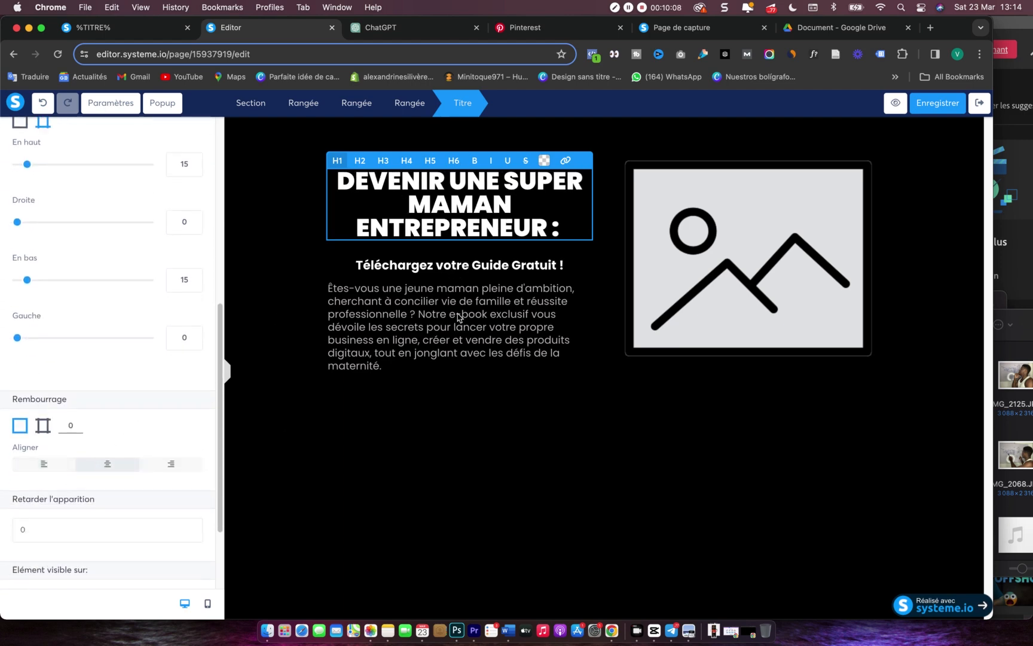
- Leave the title's text editing and save the capture page
left_click(512, 265)
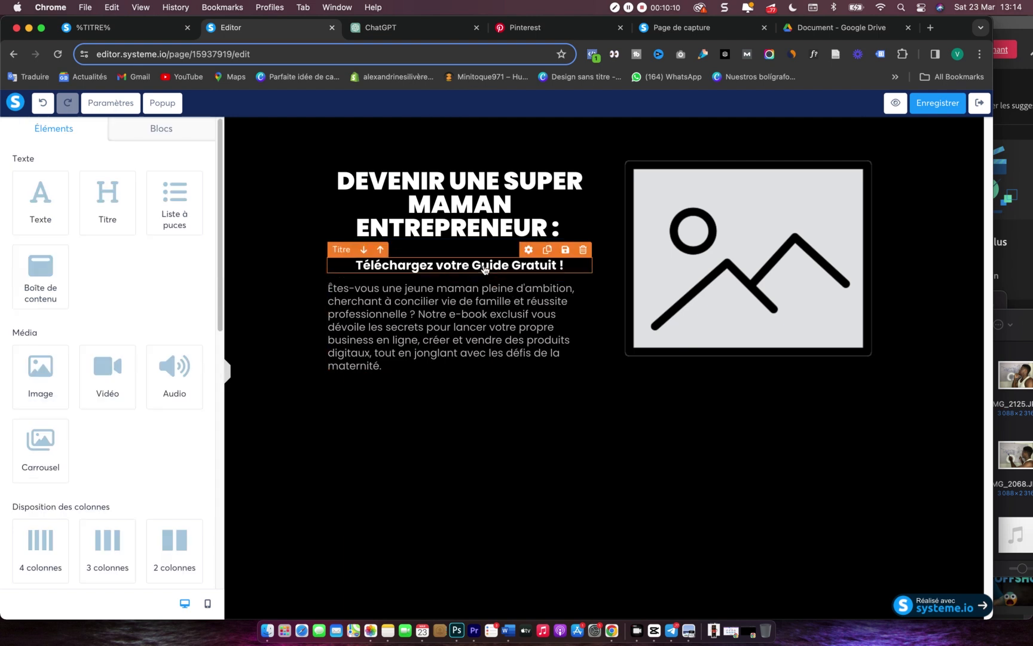
left_click(951, 112)
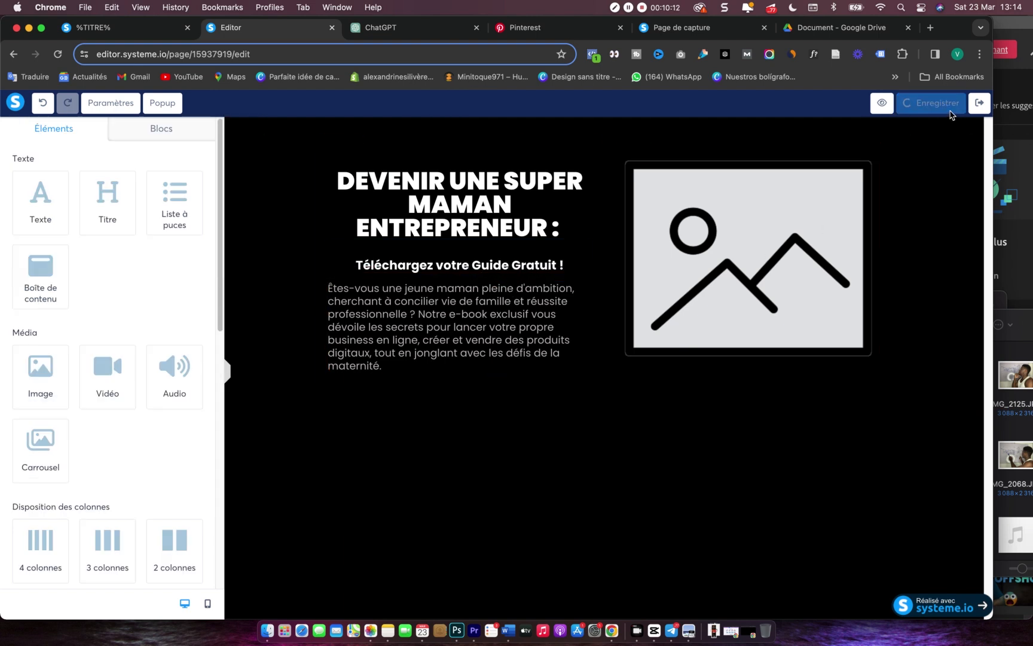
- Open the Freepik website in a new browser tab
left_click(931, 27)
type("FRE")
key("Return")
- Search Google for "5 ETOILE DE NOTE" in another new tab and switch to the image results
left_click(932, 27)
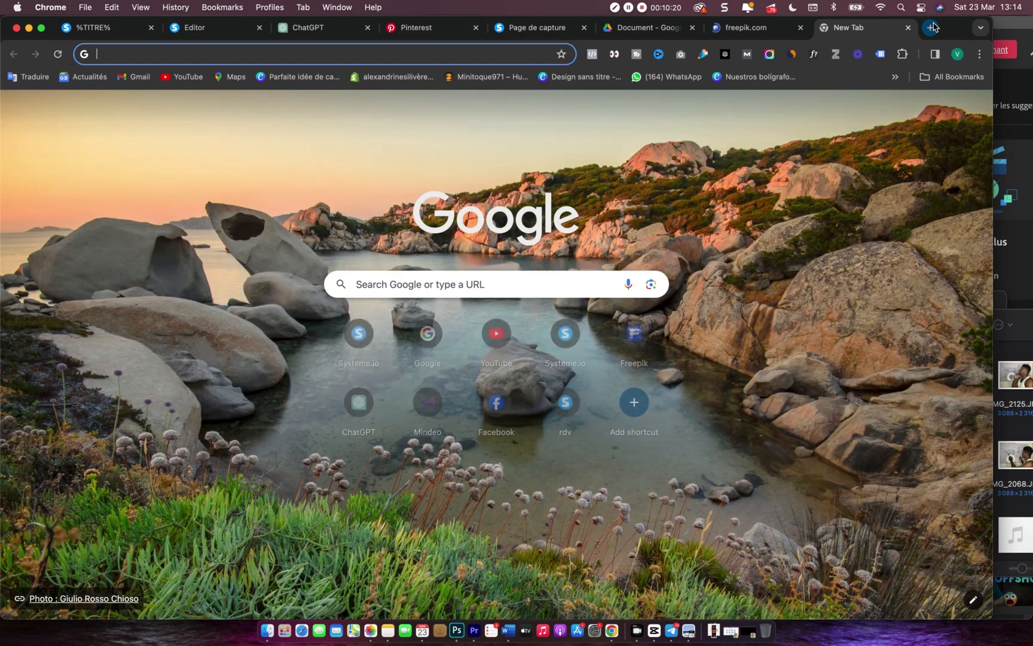
type("ETOILE")
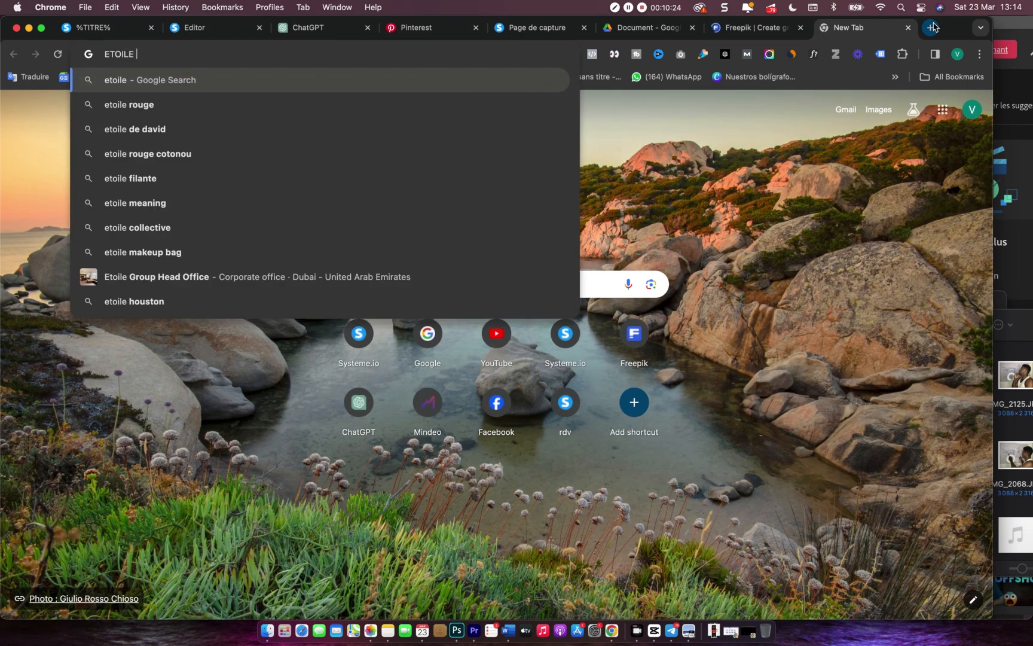
type(" DE ")
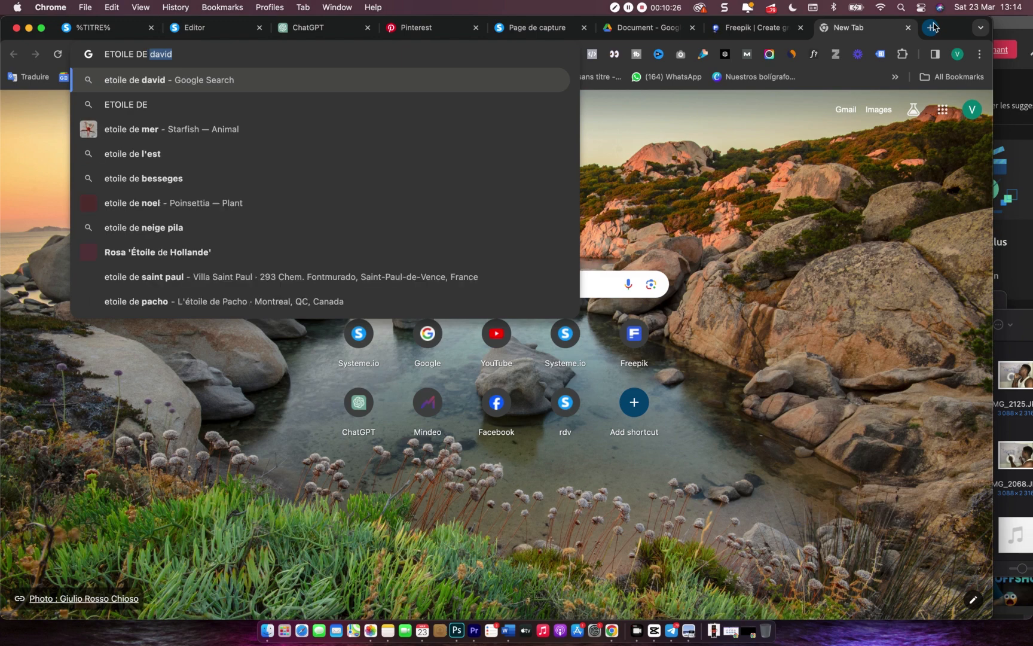
type("NOTE")
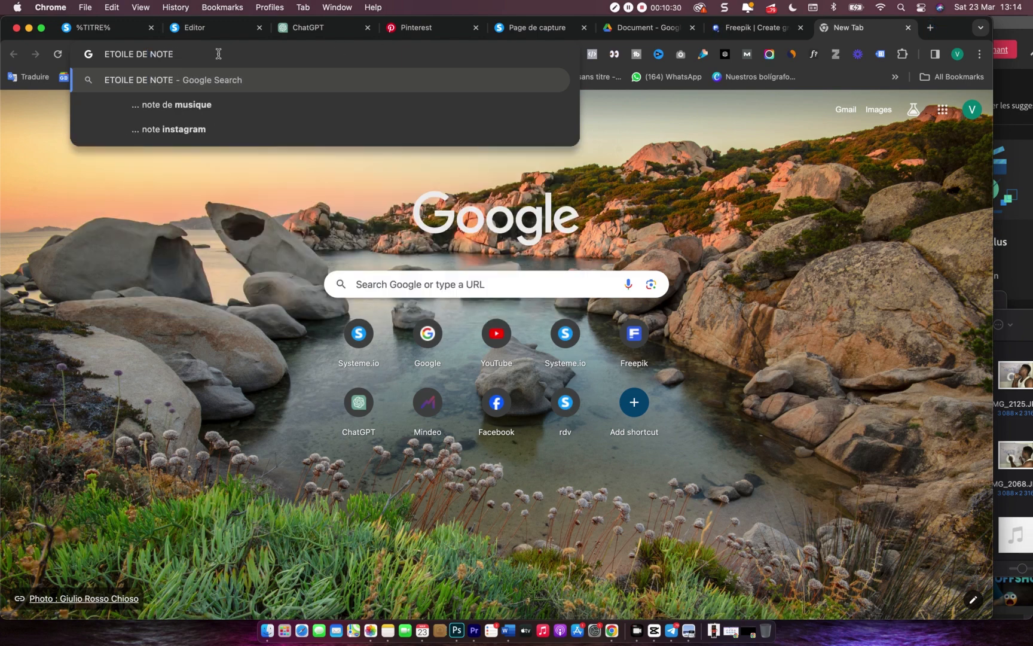
left_click(105, 56)
type("5")
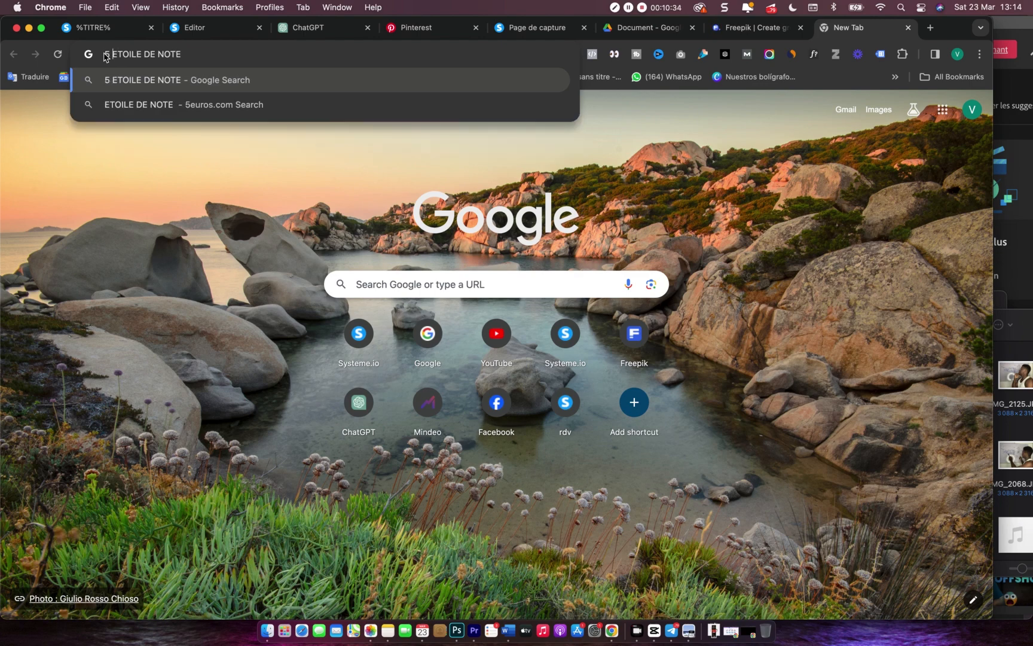
key("Return")
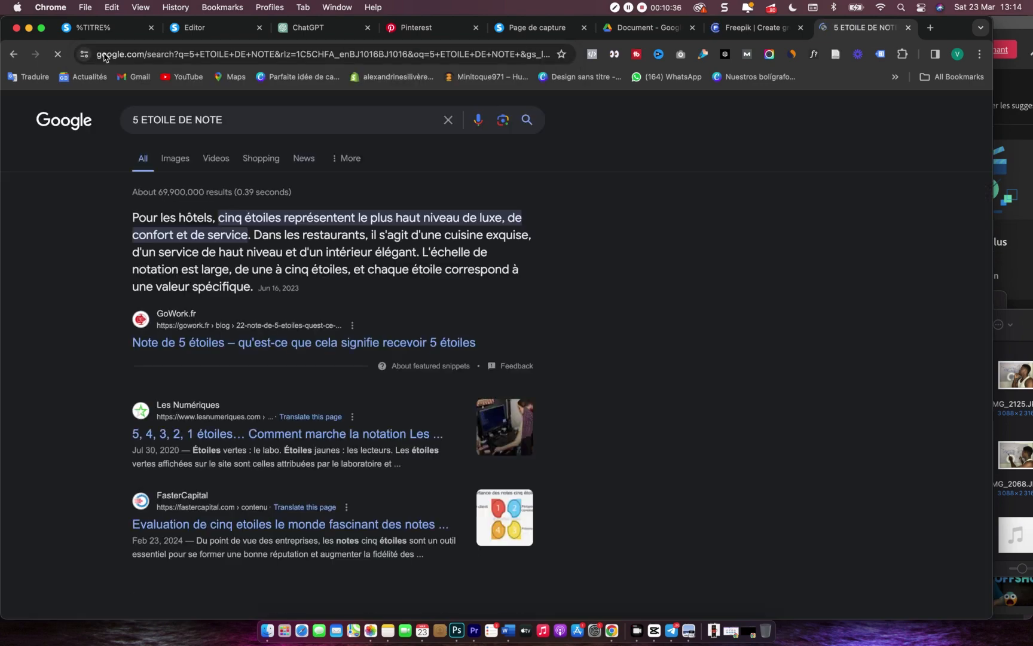
left_click(177, 161)
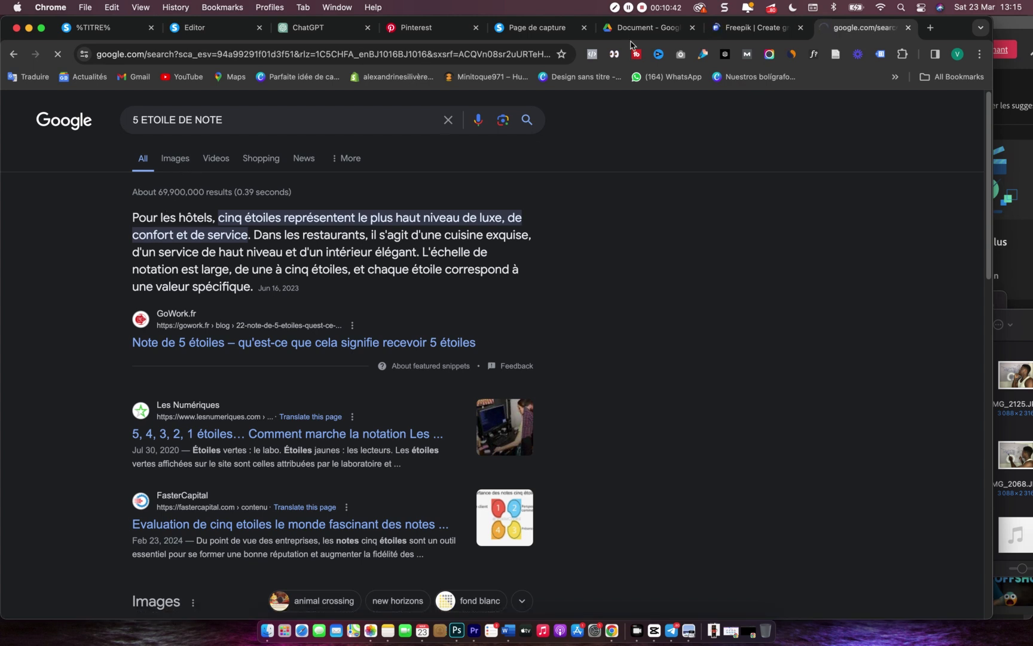
left_click(765, 32)
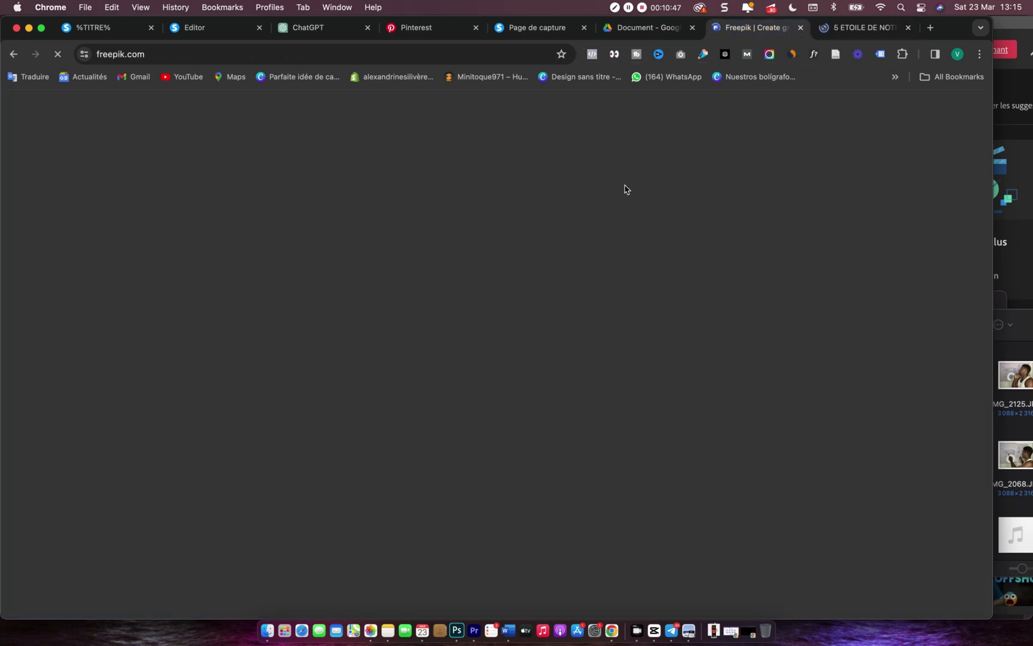
left_click(315, 28)
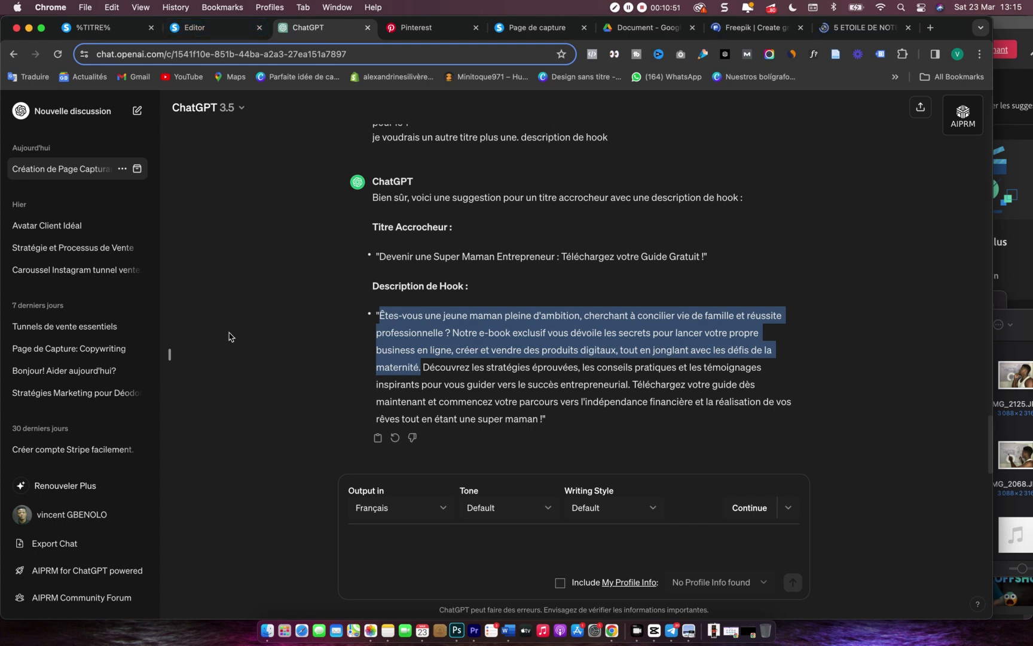
left_click(541, 30)
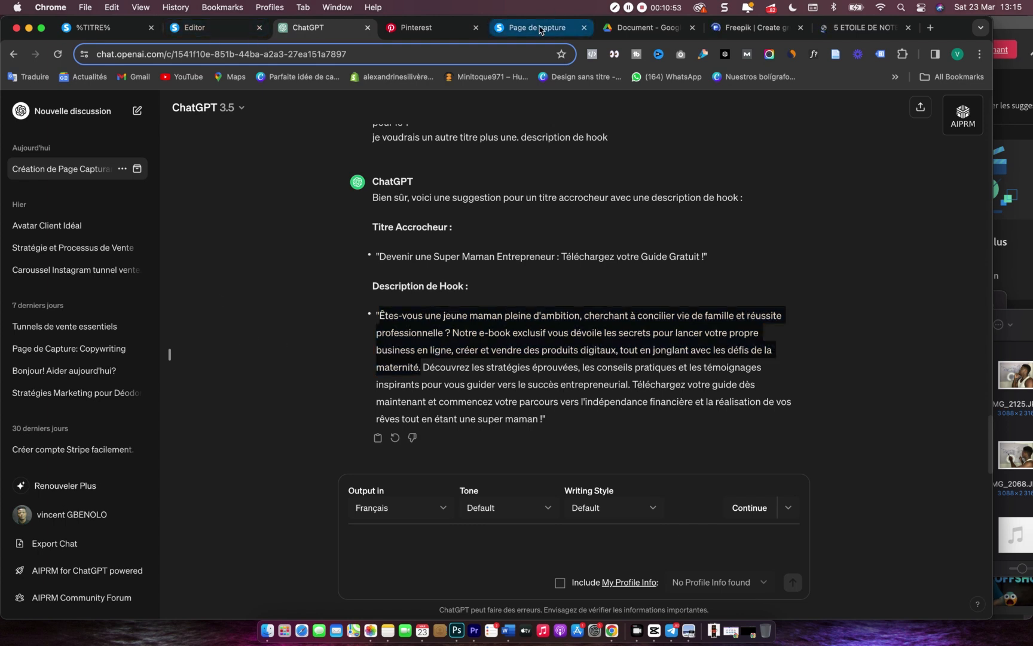
- Color the word "MAMAN" in the capture page's main title purple with hex 9013FE
left_click(218, 35)
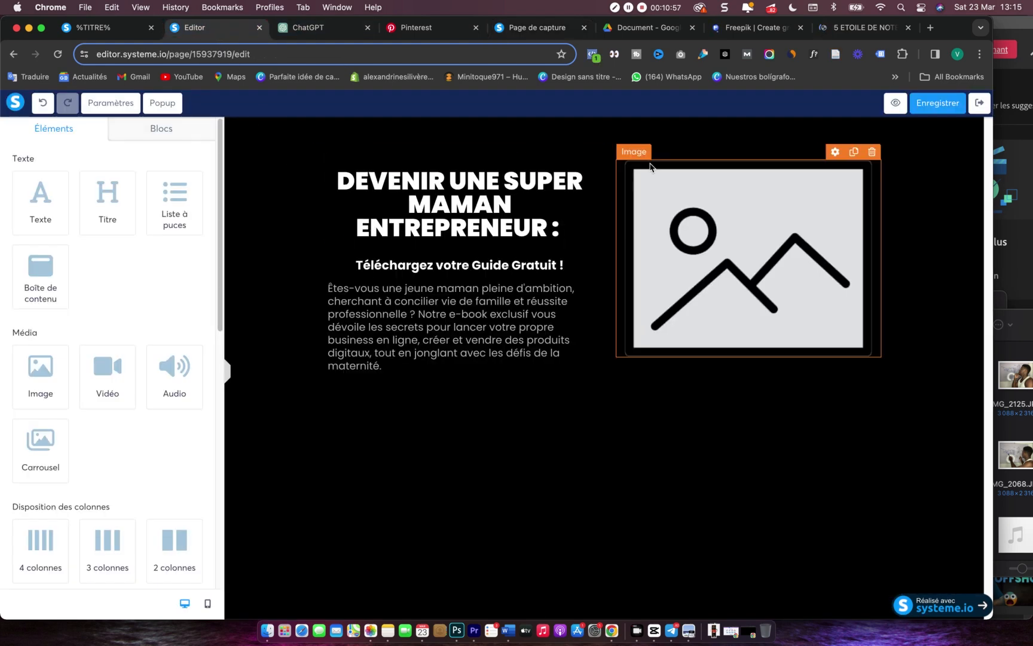
left_click(493, 207)
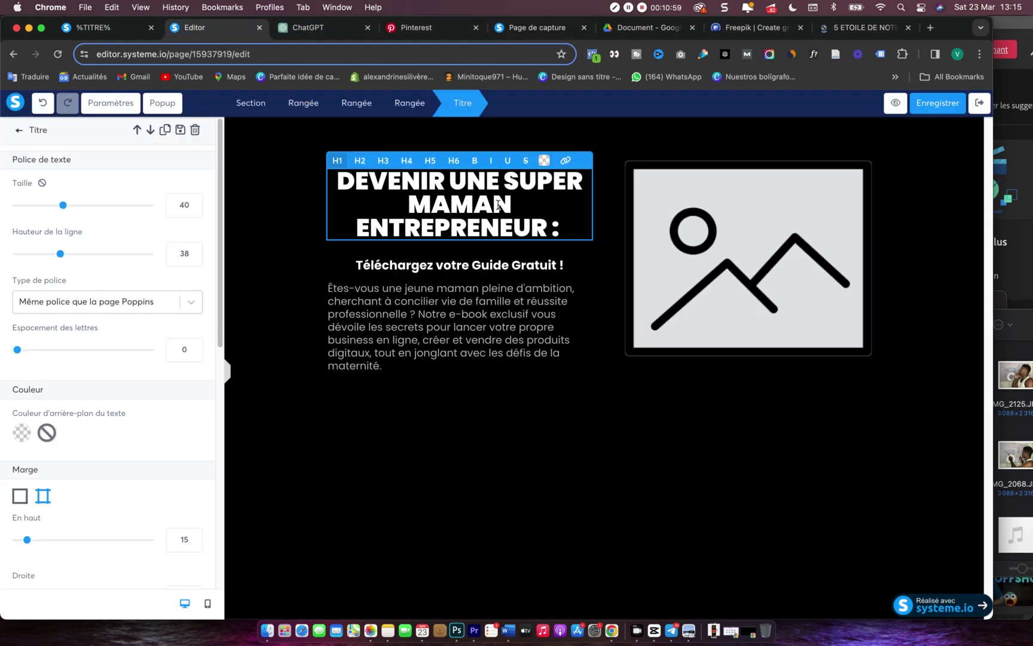
triple_click(514, 206)
left_click_drag(514, 207, 410, 203)
triple_click(432, 205)
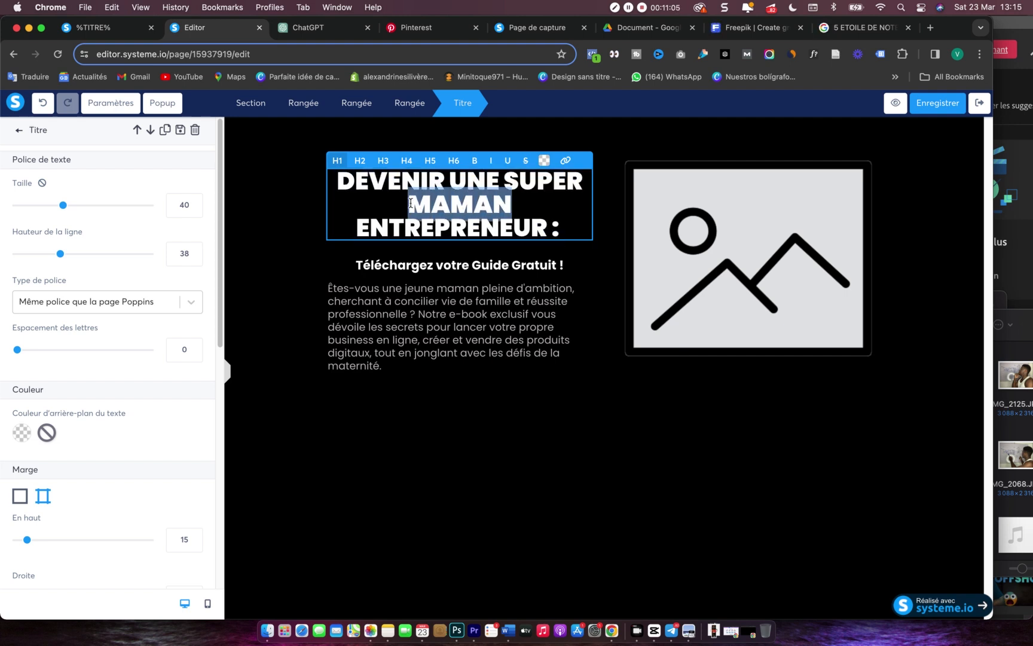
left_click(544, 160)
left_click(662, 338)
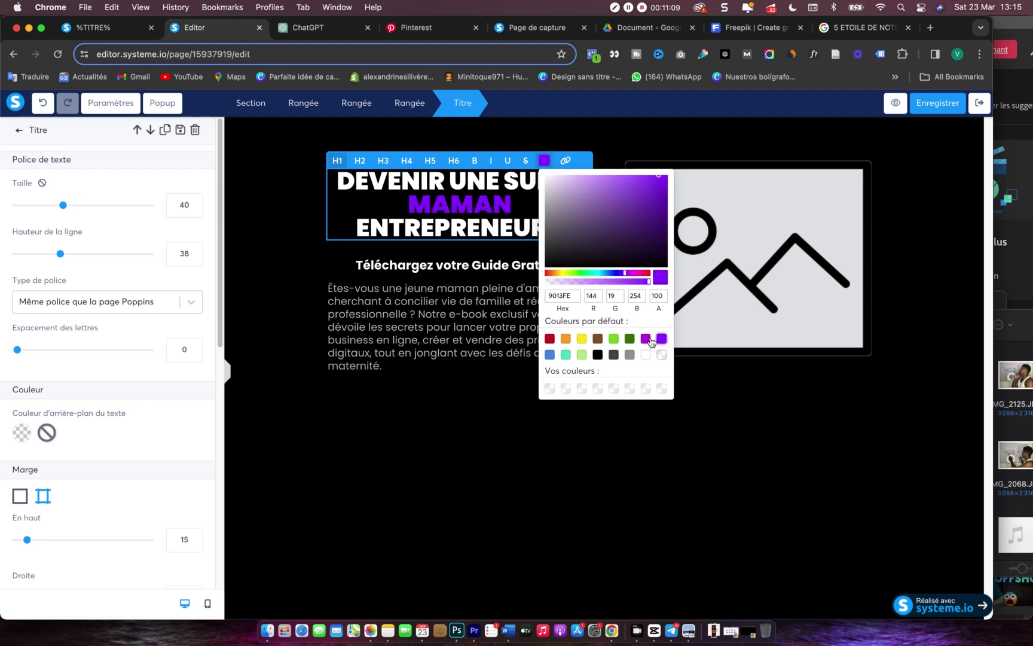
left_click(646, 339)
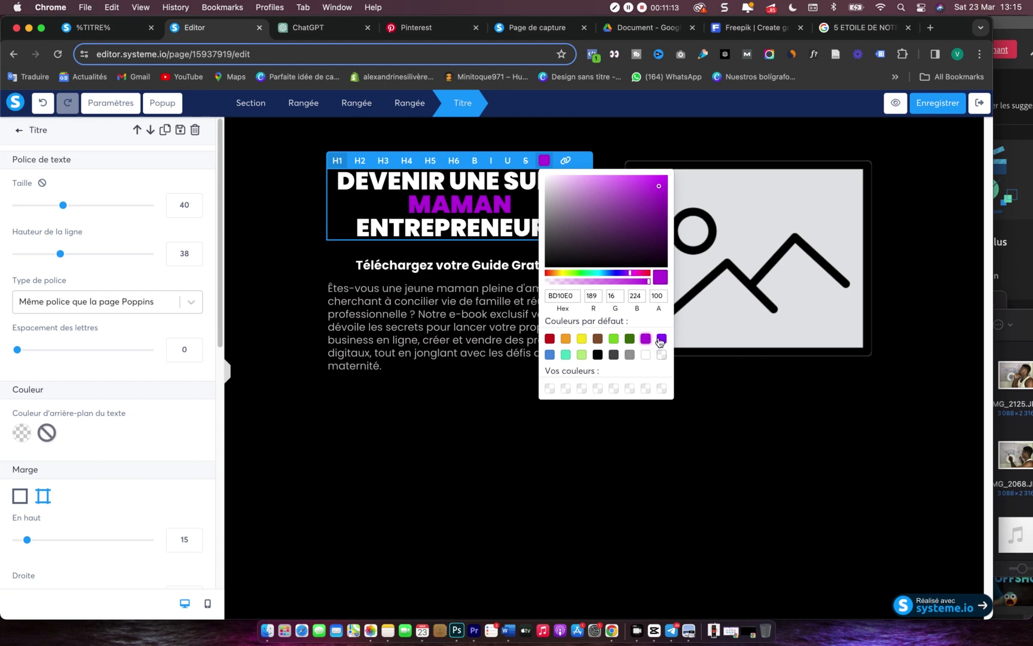
left_click(661, 338)
left_click(466, 301)
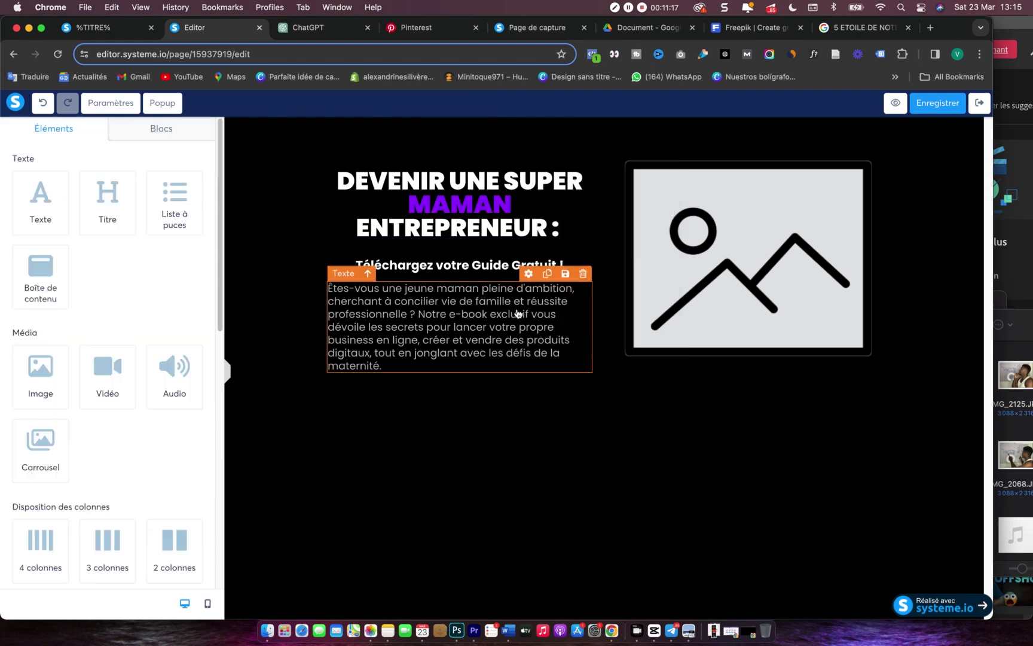
- Add a button element below the description paragraph and open its settings
scroll(151, 459, "down", 10)
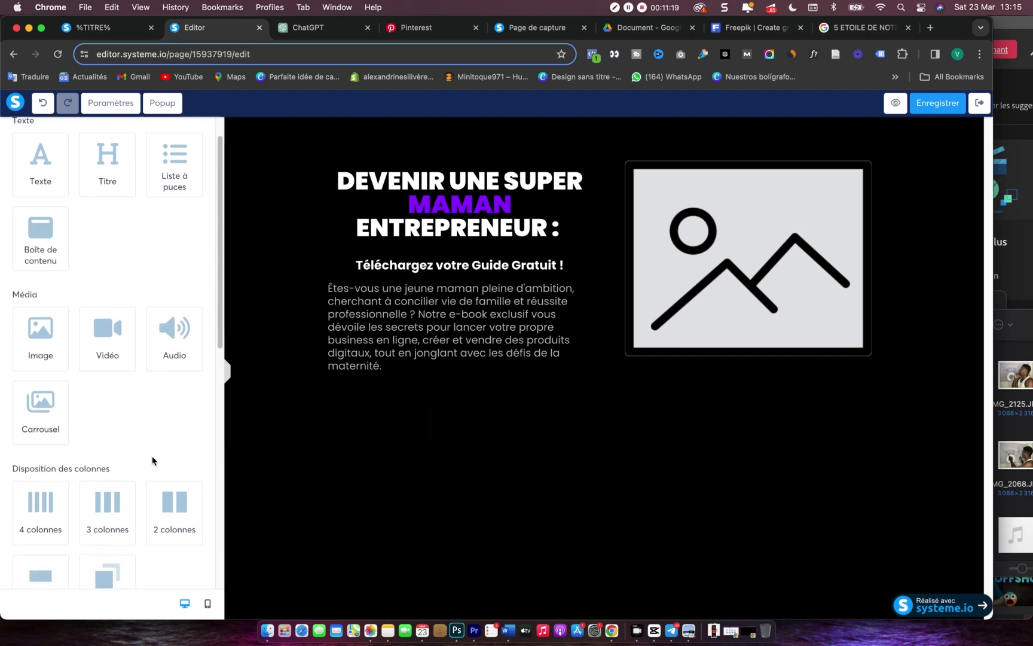
left_click_drag(109, 389, 440, 419)
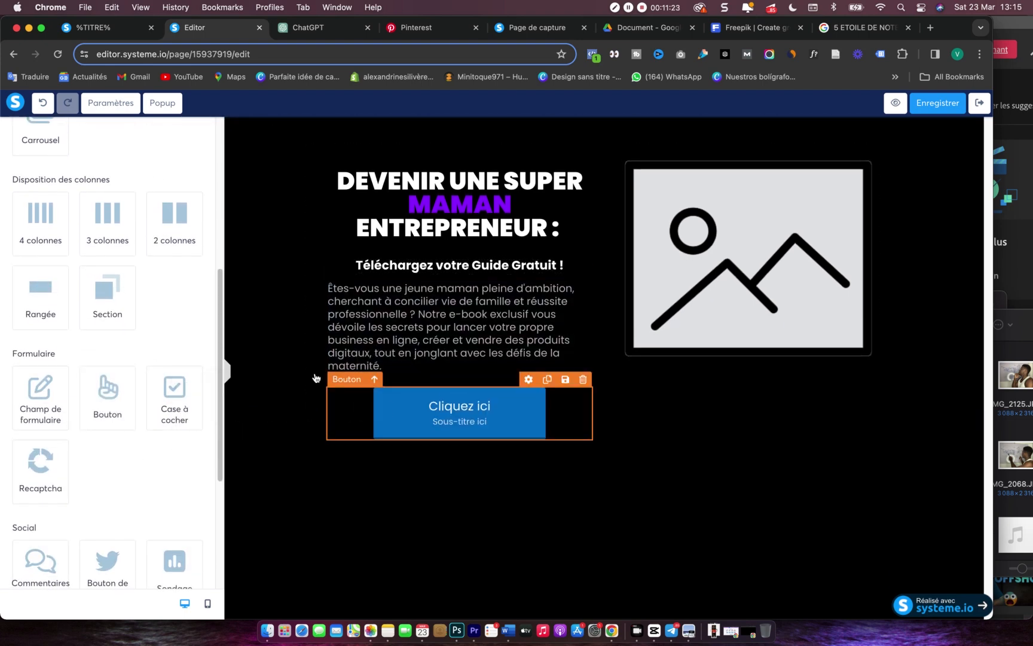
left_click(382, 411)
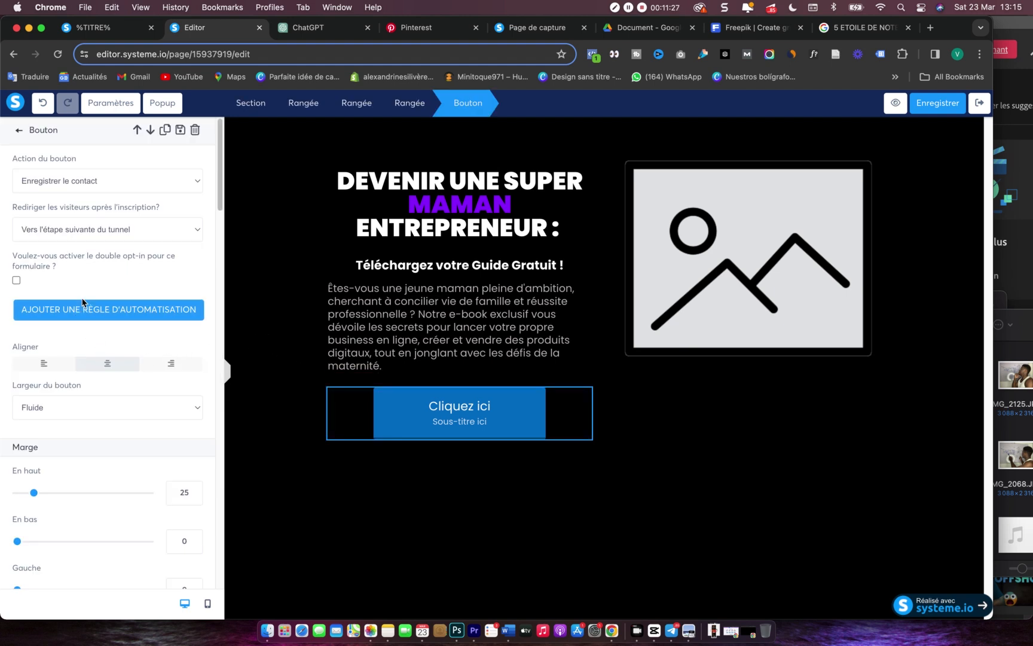
scroll(102, 457, "down", 5)
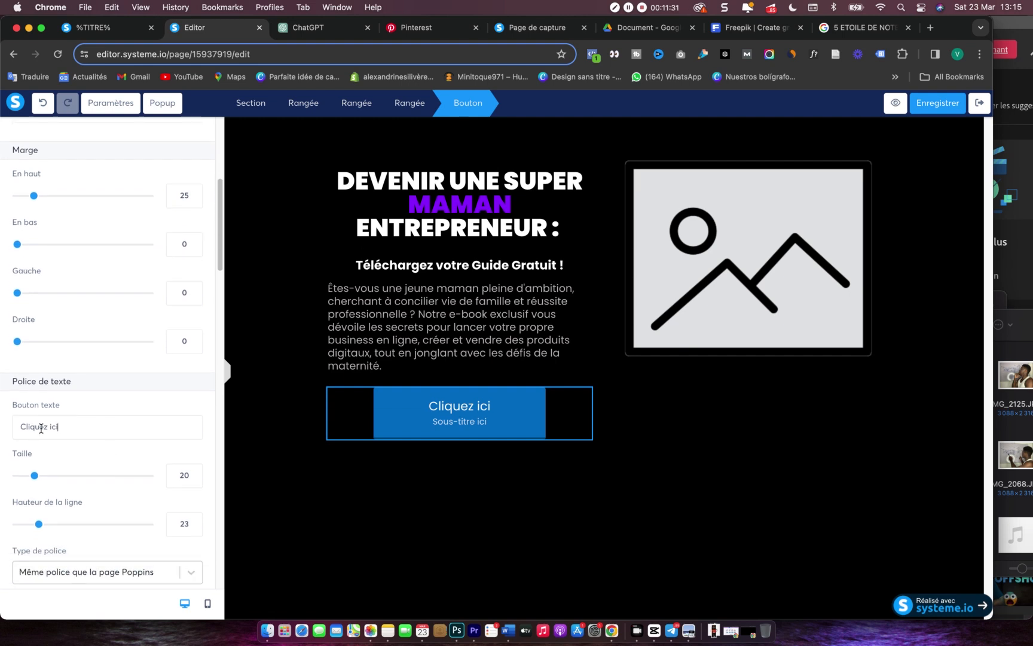
left_click_drag(34, 427, 17, 423)
type("TÉ")
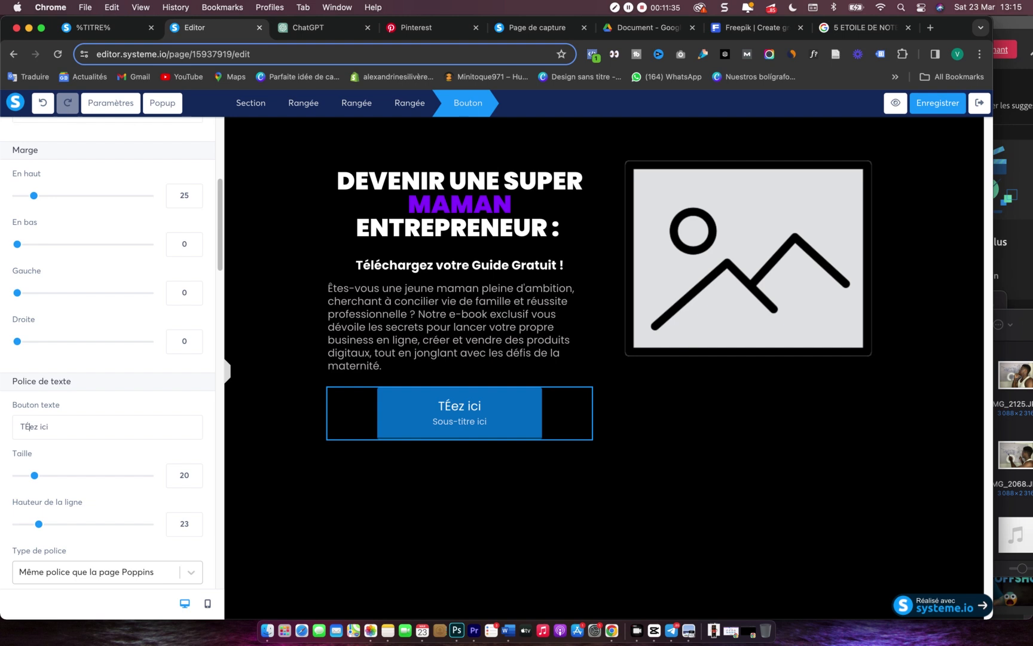
type("LE")
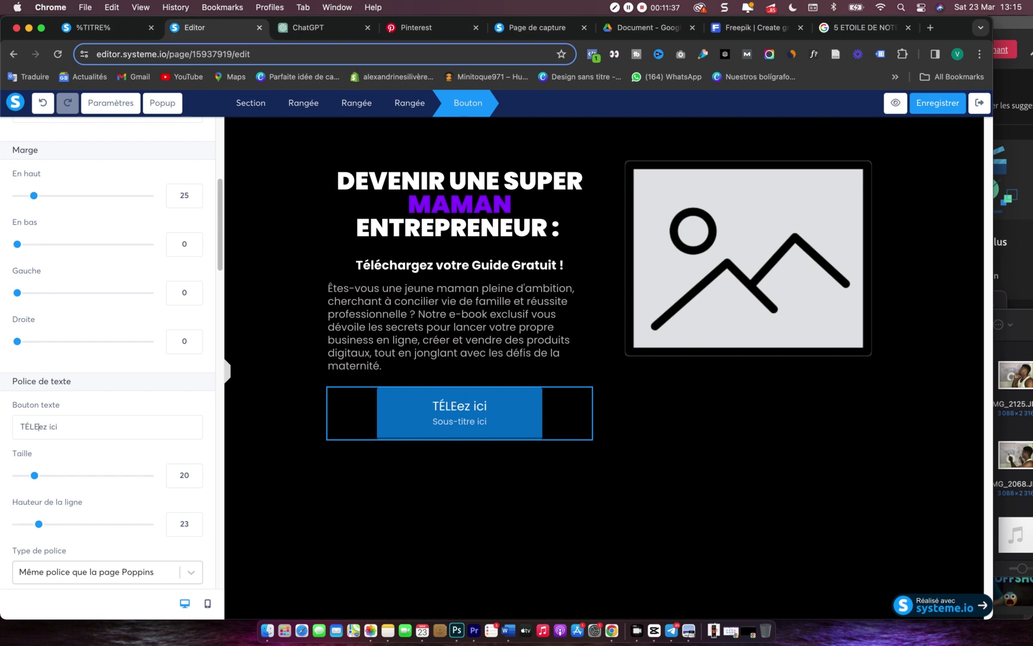
key("BackSpace")
key("BackSpace")
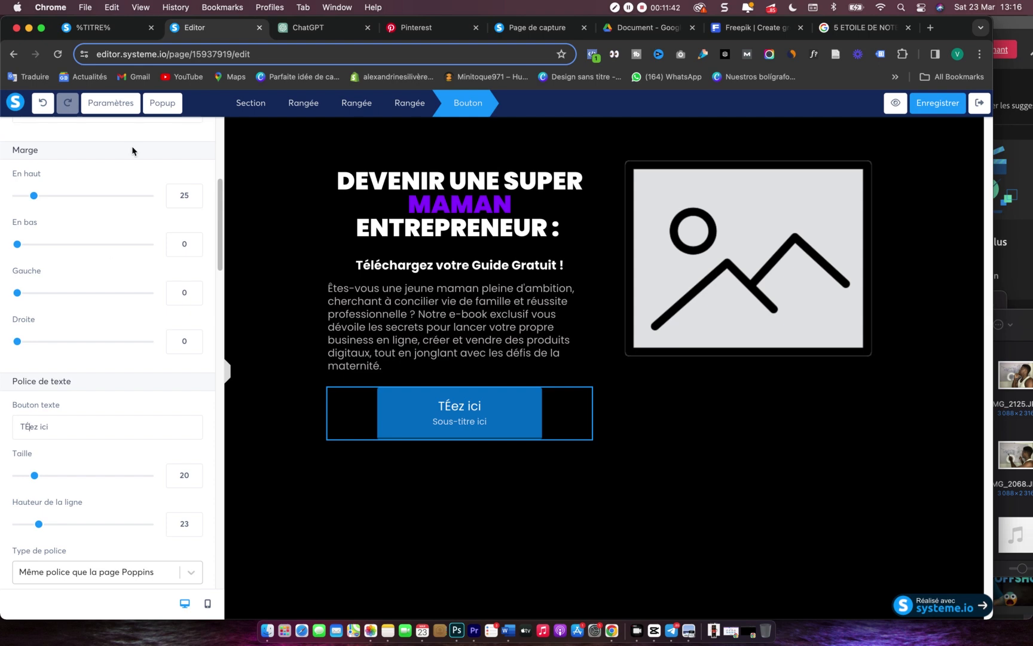
- Ask ChatGPT for a call to action with the prompt "PROPOSE MOI UN CTA"
left_click(299, 28)
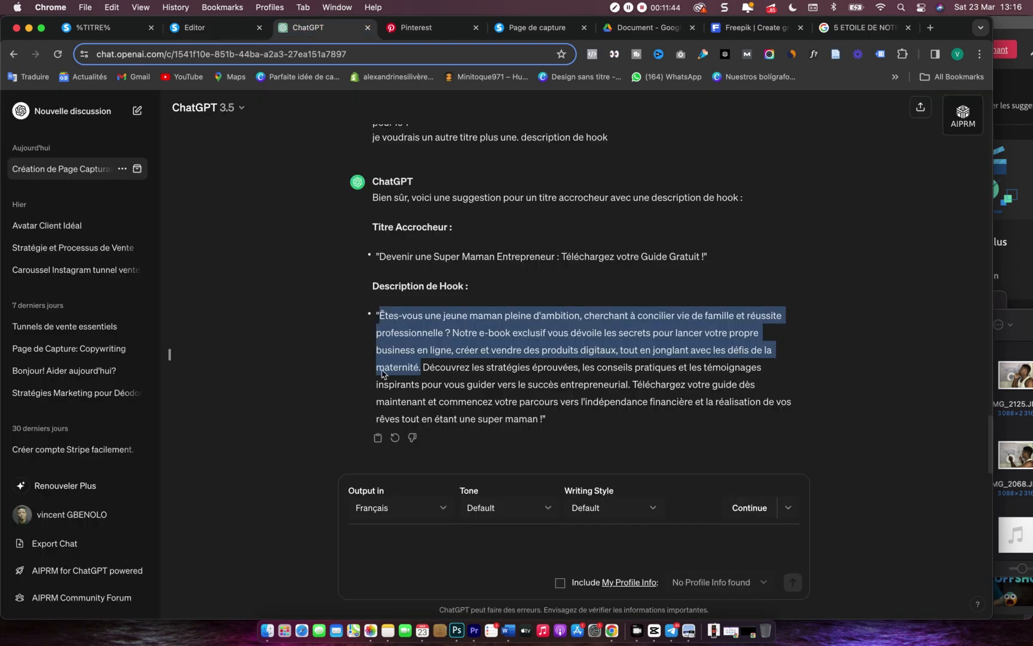
left_click(411, 545)
type("PROPOSE")
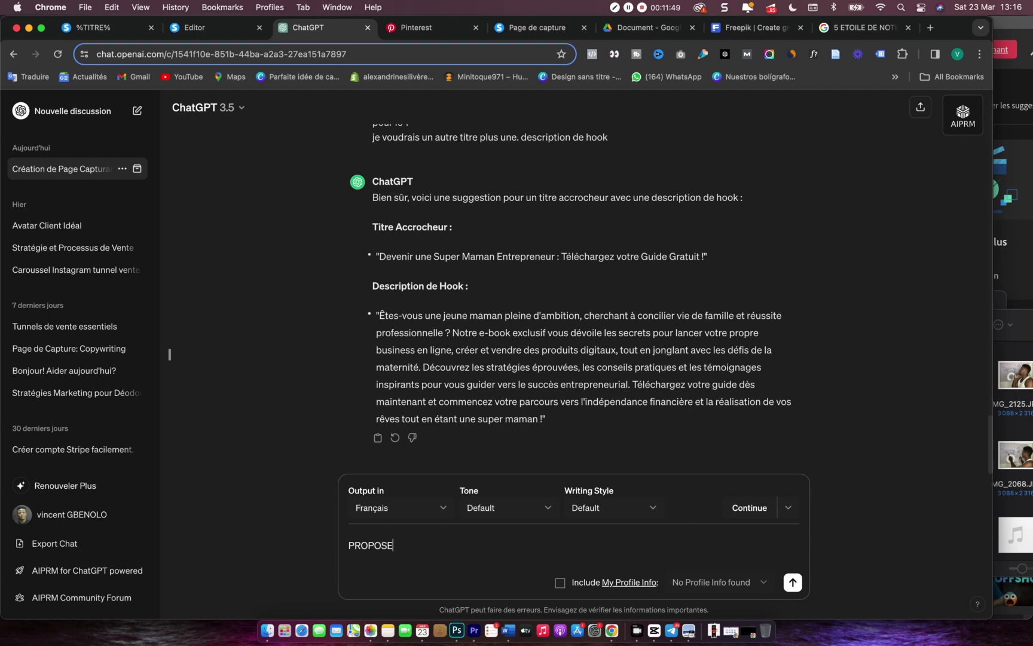
type(" MOI UN CTA")
key("Return")
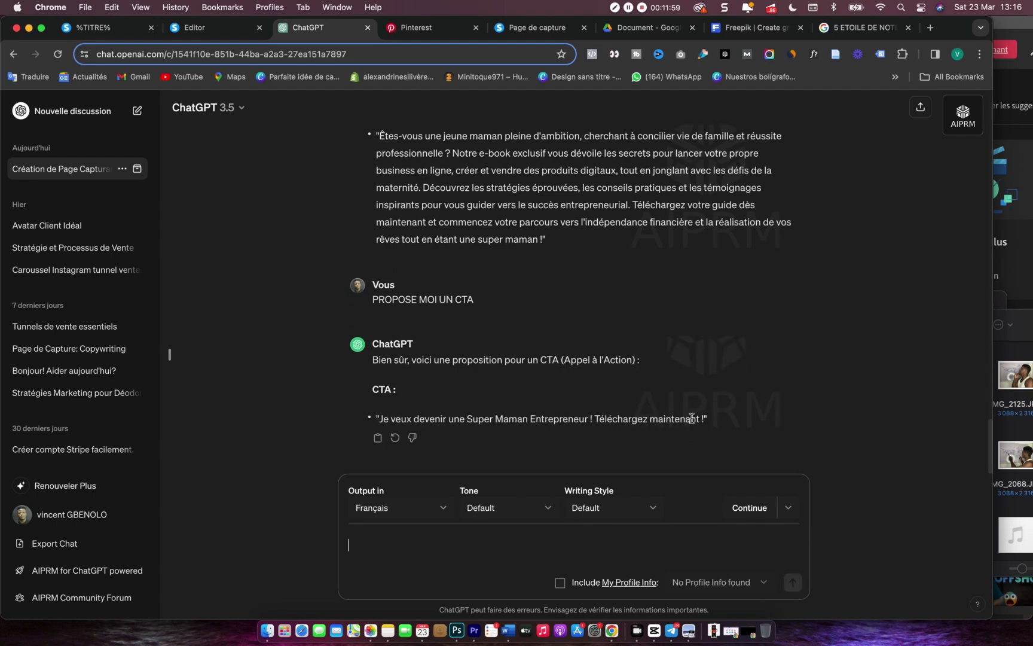
- Copy "Téléchargez maintenant !" from ChatGPT's reply and use it as the text of the systeme.io page's button
left_click_drag(704, 420, 596, 419)
key("super+c")
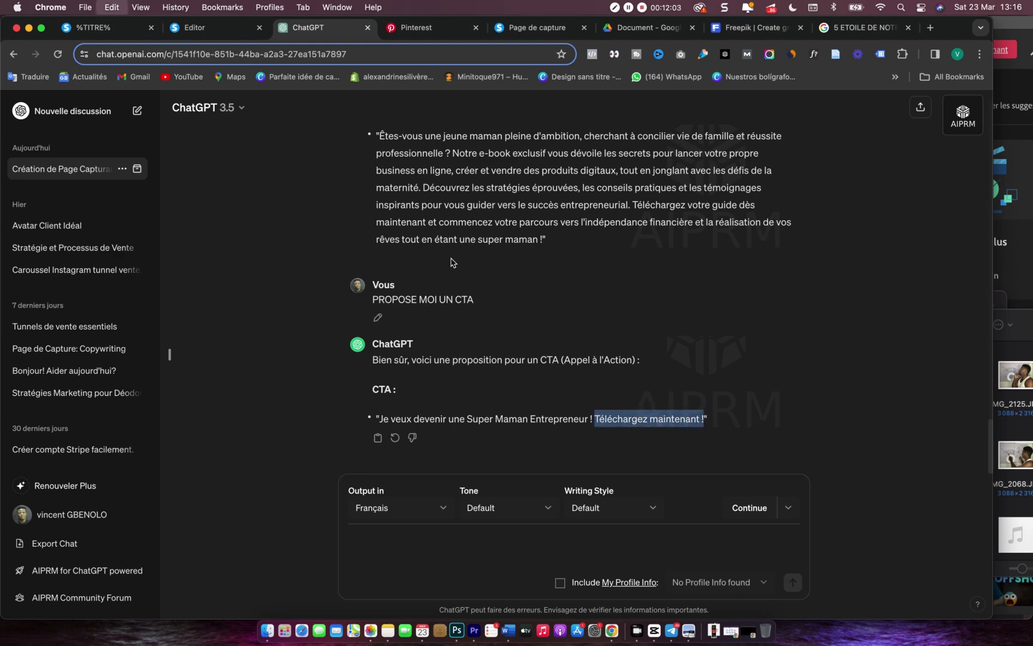
left_click(198, 29)
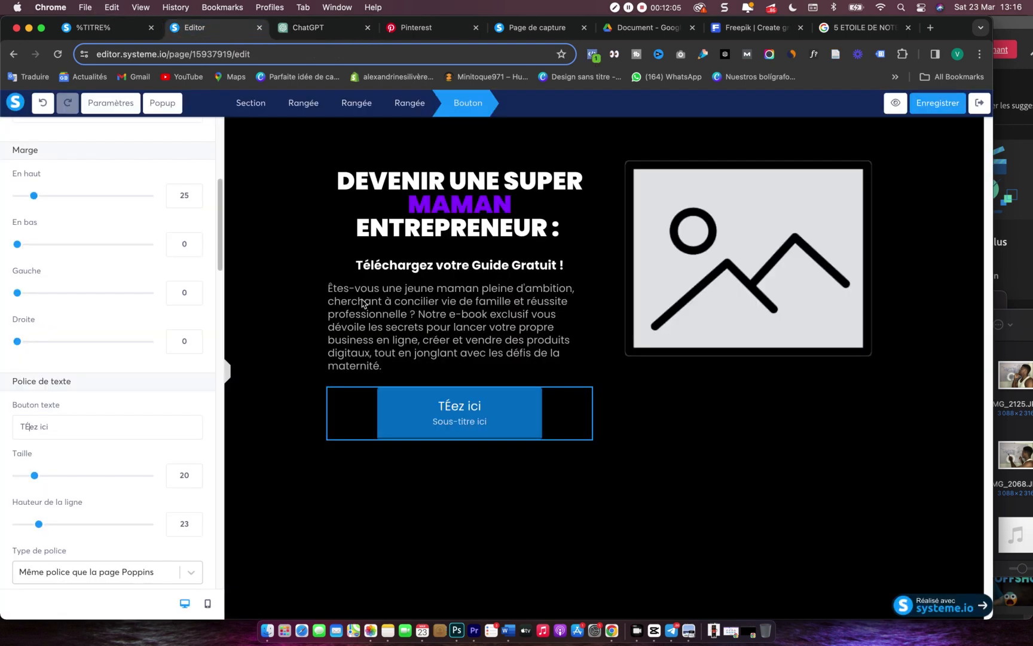
triple_click(32, 423)
key("super+v")
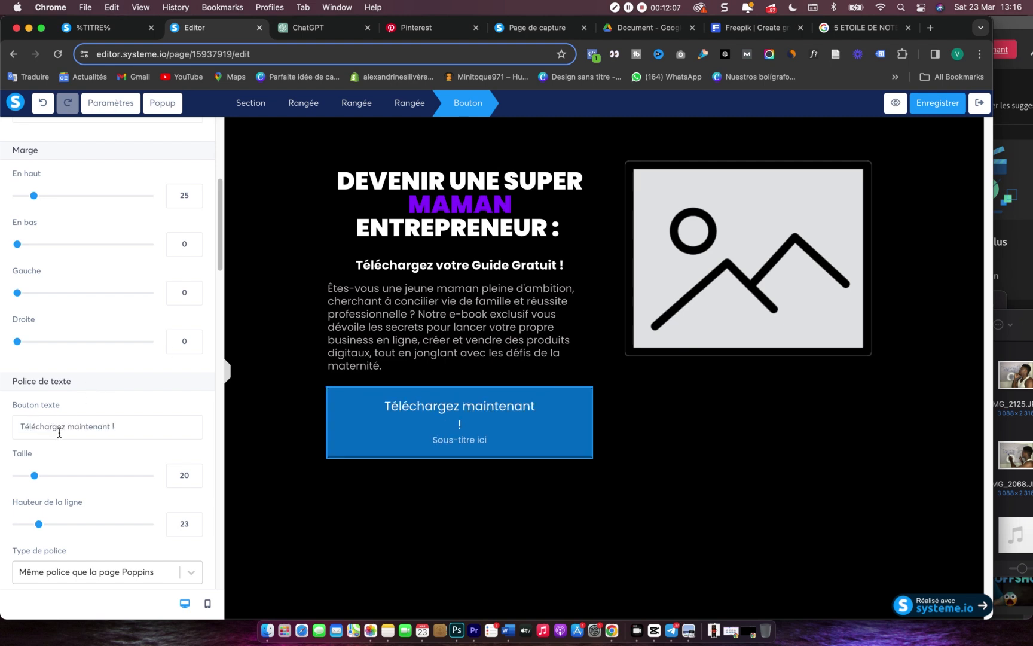
- Shorten the button text to "Téléchargez ici !" and clear its subtext
scroll(59, 433, "down", 5)
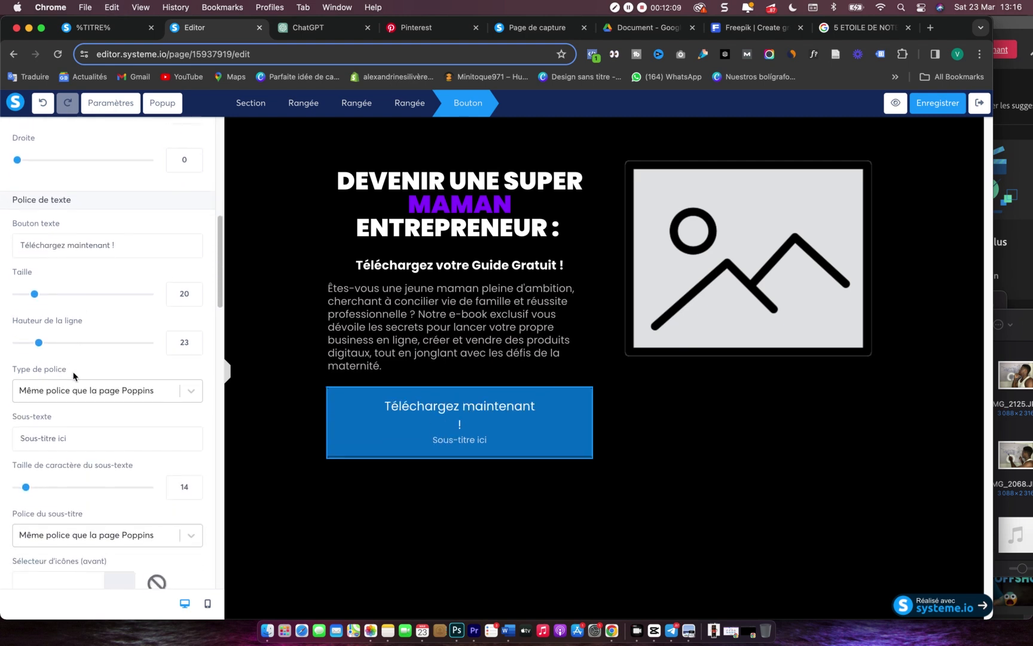
left_click_drag(68, 241, 122, 242)
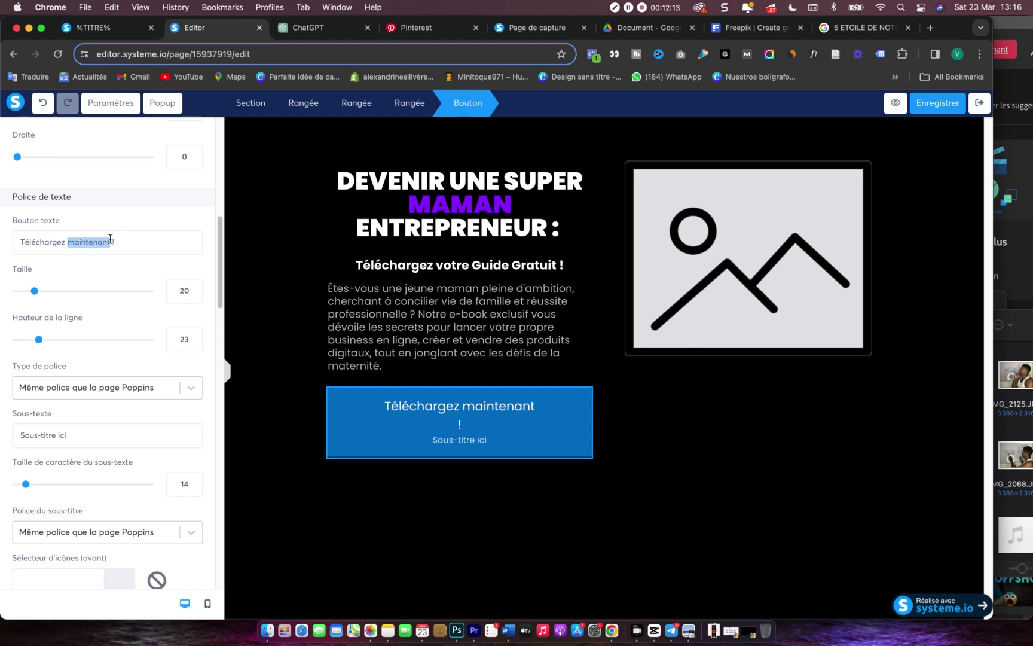
type("ici")
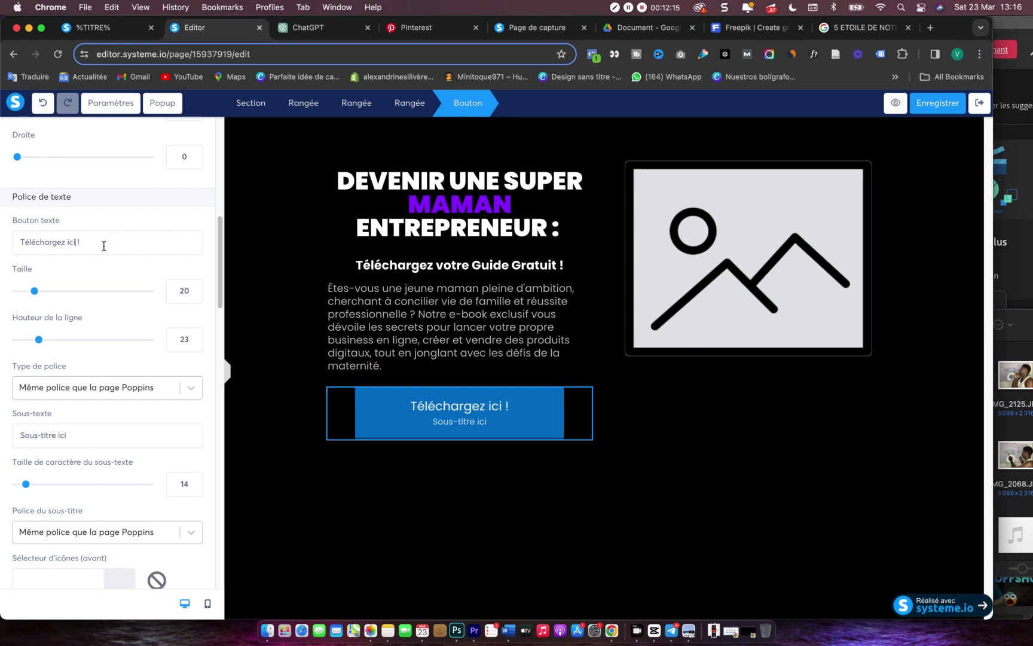
scroll(102, 380, "down", 2)
triple_click(82, 377)
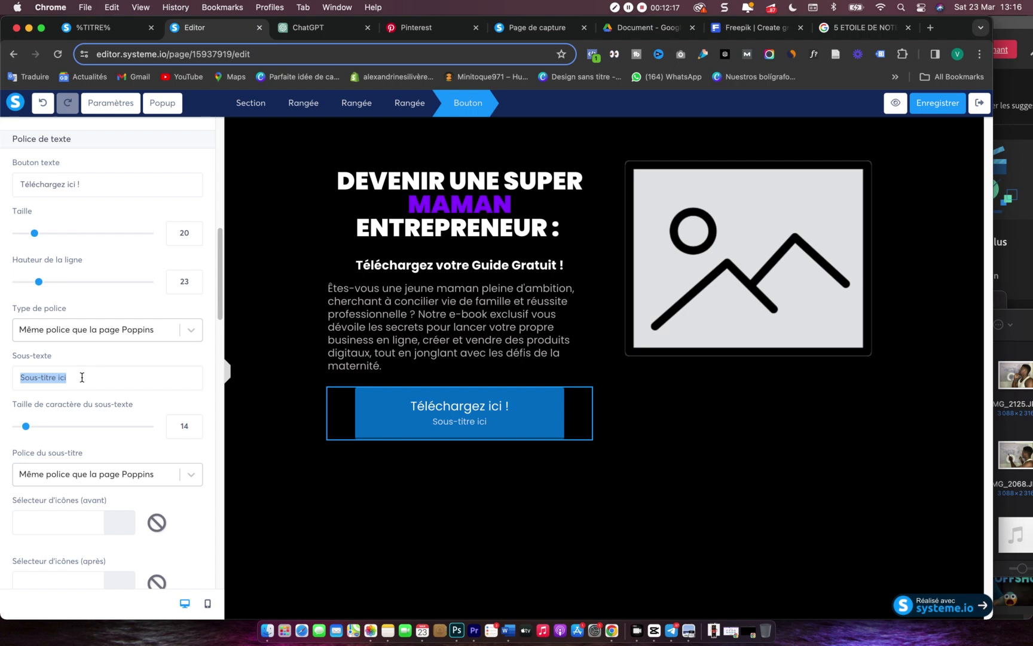
key("BackSpace")
- Give the button a gradient background running from purple 9013FE to magenta BD10E0
scroll(59, 419, "down", 4)
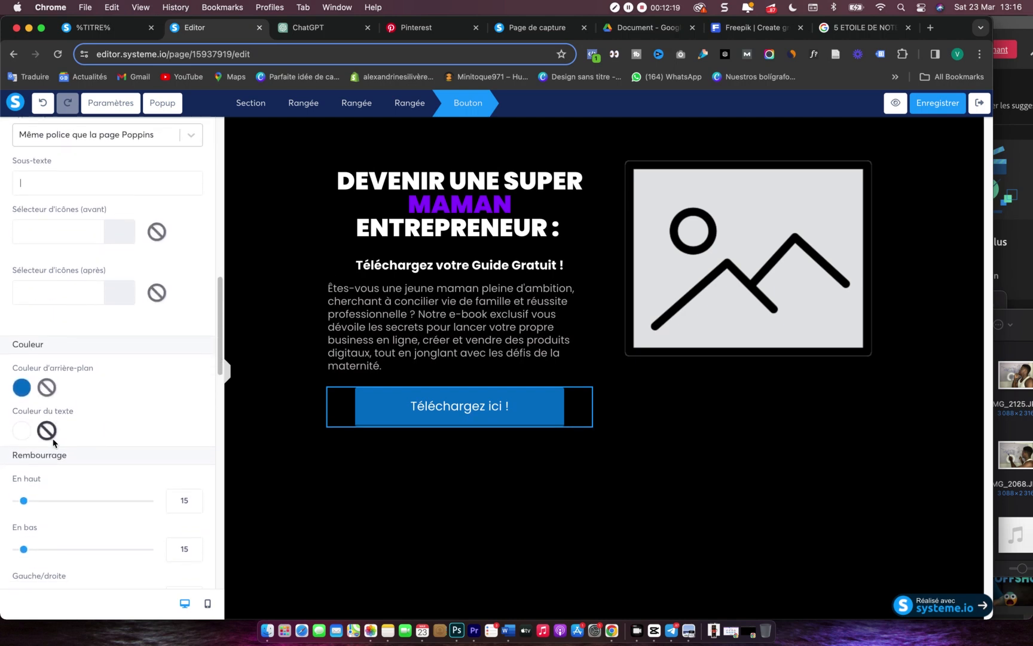
scroll(51, 430, "down", 1)
left_click(23, 362)
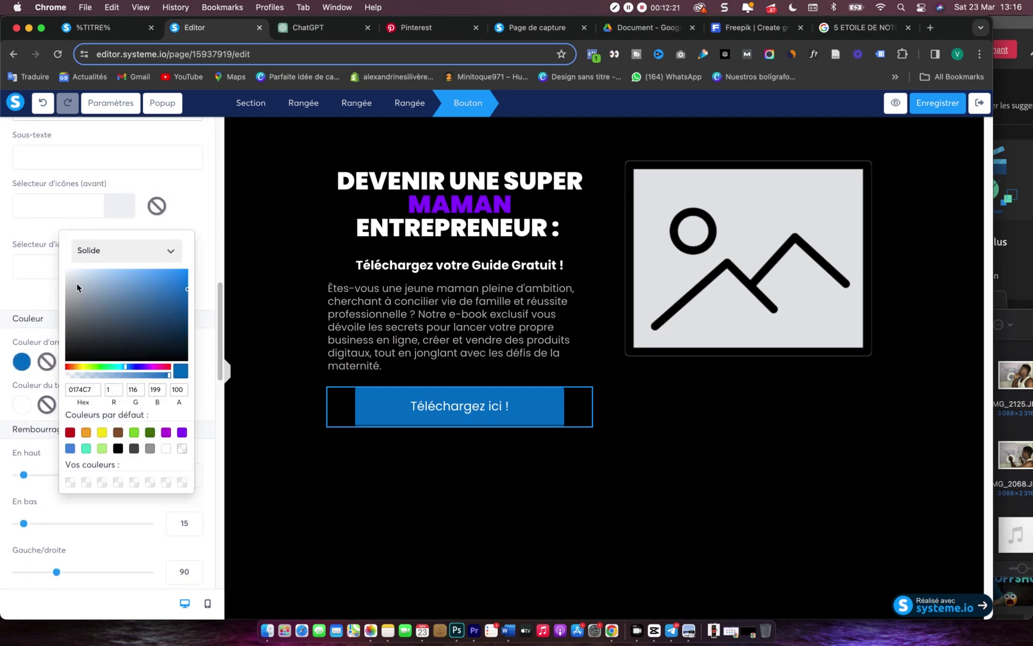
left_click(137, 253)
left_click(117, 279)
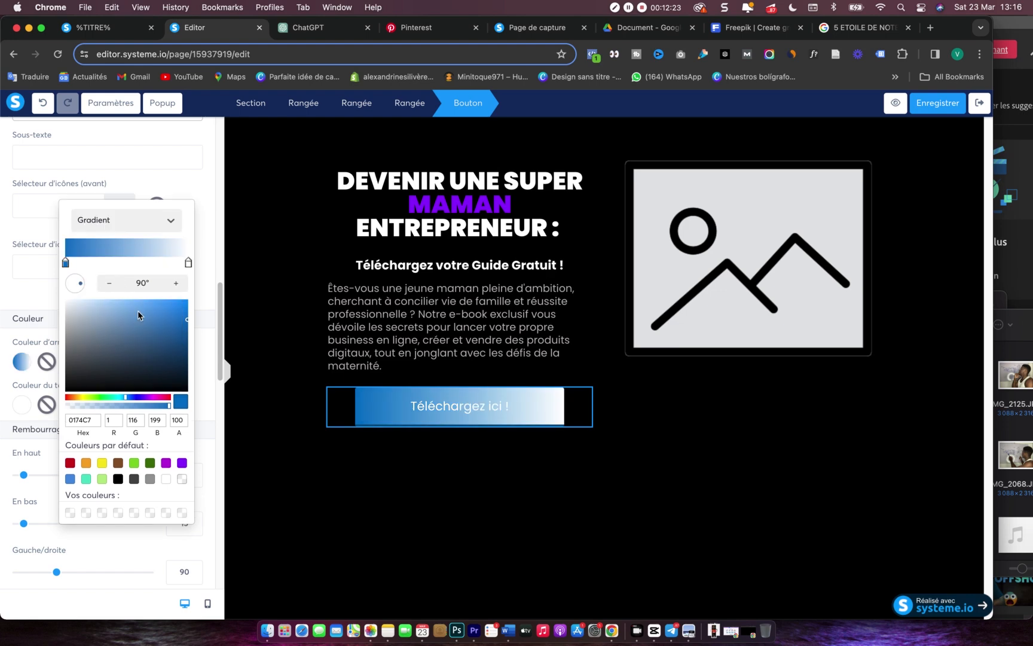
left_click(182, 463)
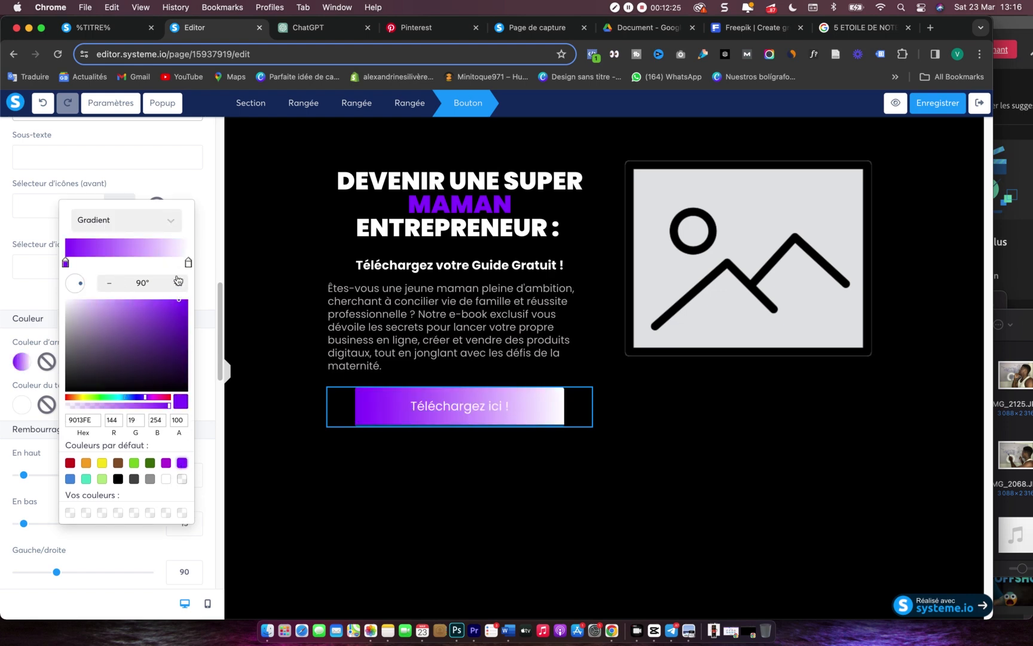
left_click(188, 263)
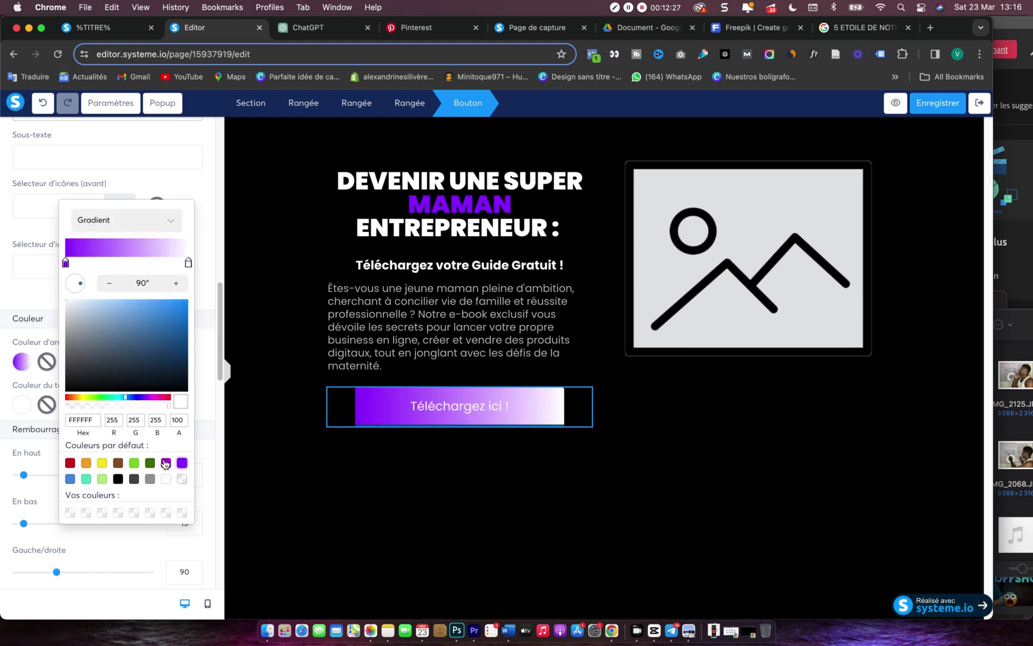
left_click(166, 462)
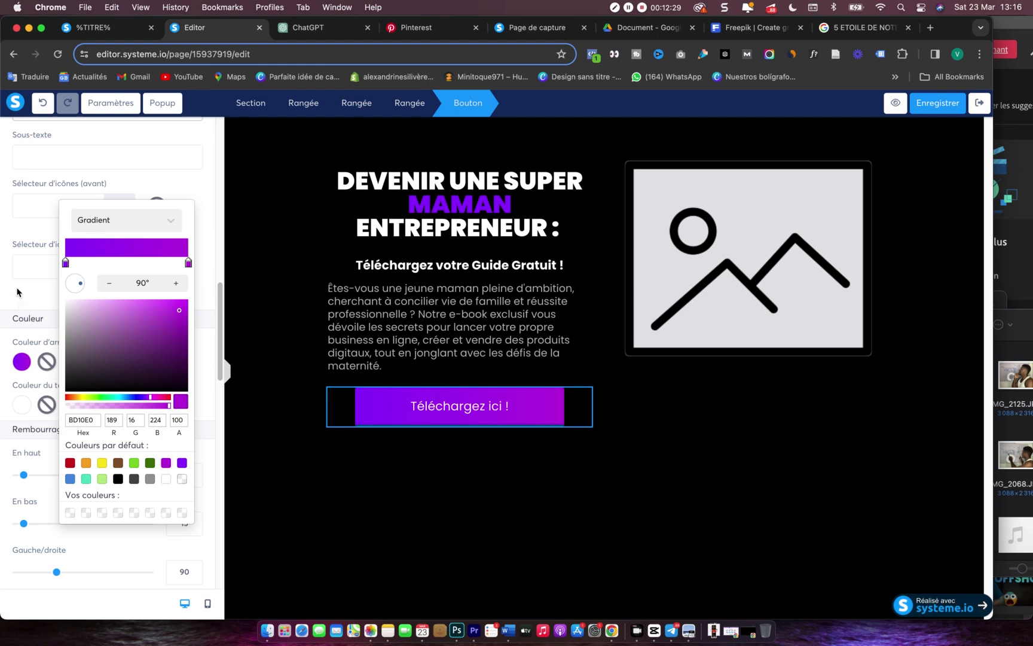
left_click(25, 453)
- Remove the button's border by setting its border style to "Aucun"
scroll(33, 456, "down", 5)
scroll(33, 456, "down", 12)
left_click(48, 419)
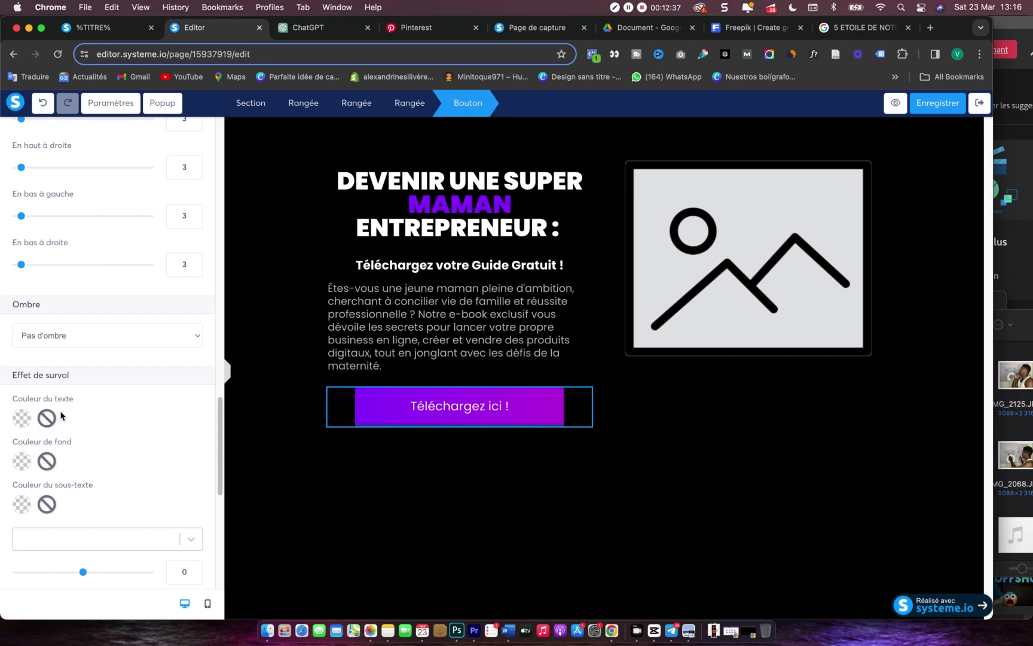
scroll(58, 412, "down", 8)
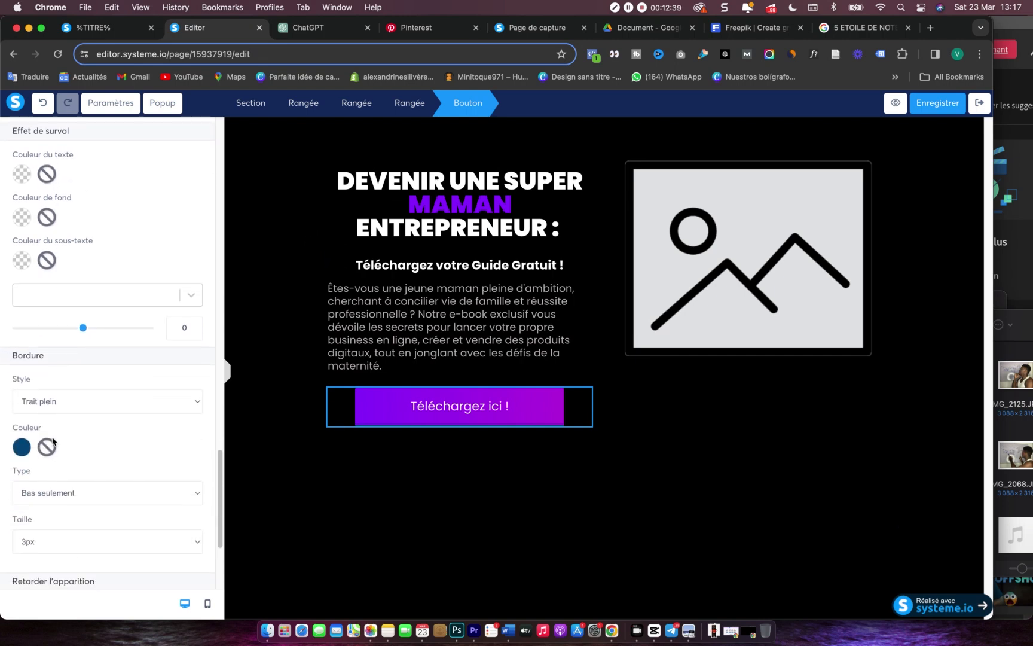
left_click(79, 375)
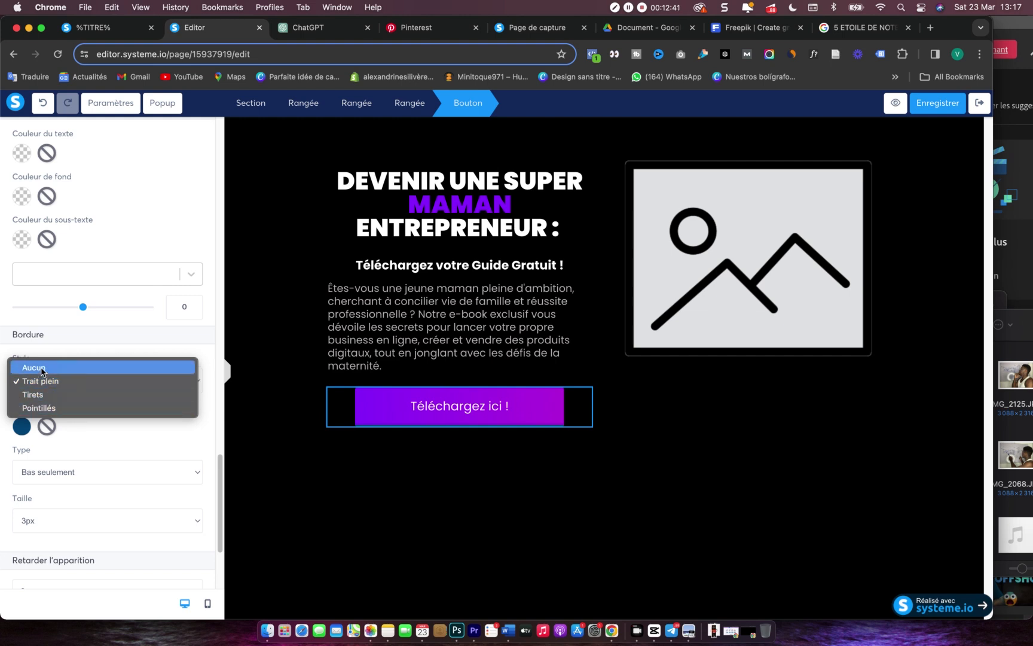
left_click(63, 378)
scroll(90, 417, "down", 1)
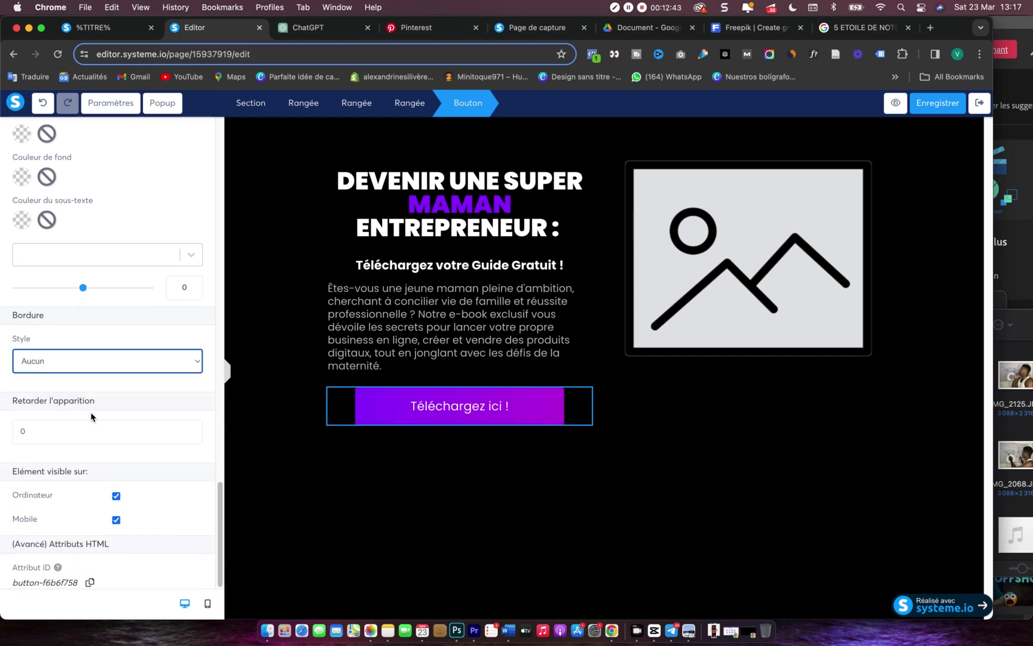
scroll(91, 416, "up", 15)
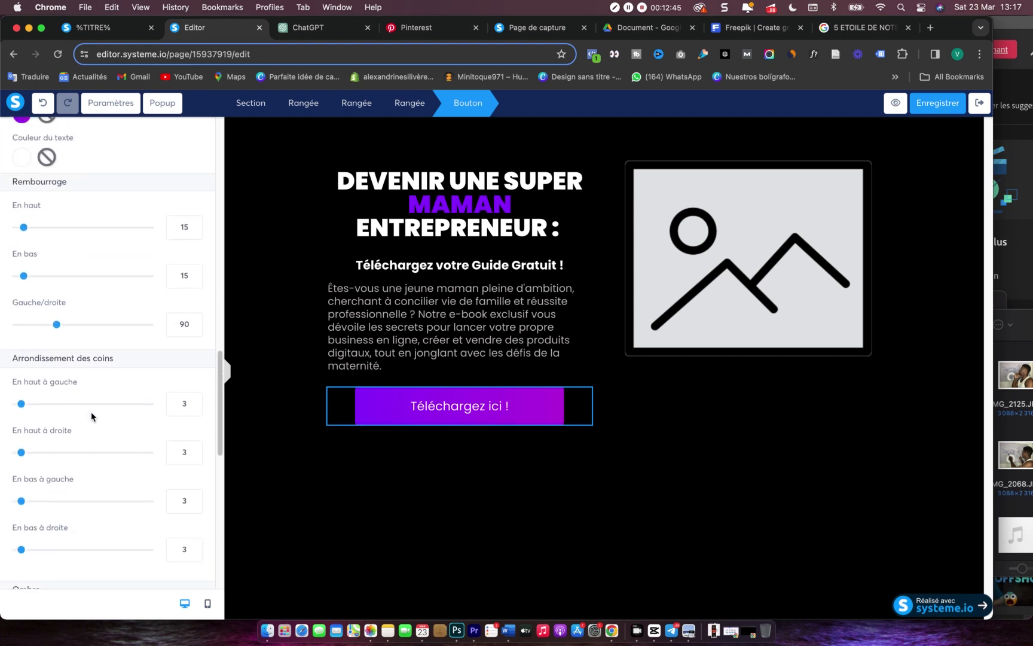
scroll(92, 414, "up", 3)
scroll(91, 413, "down", 18)
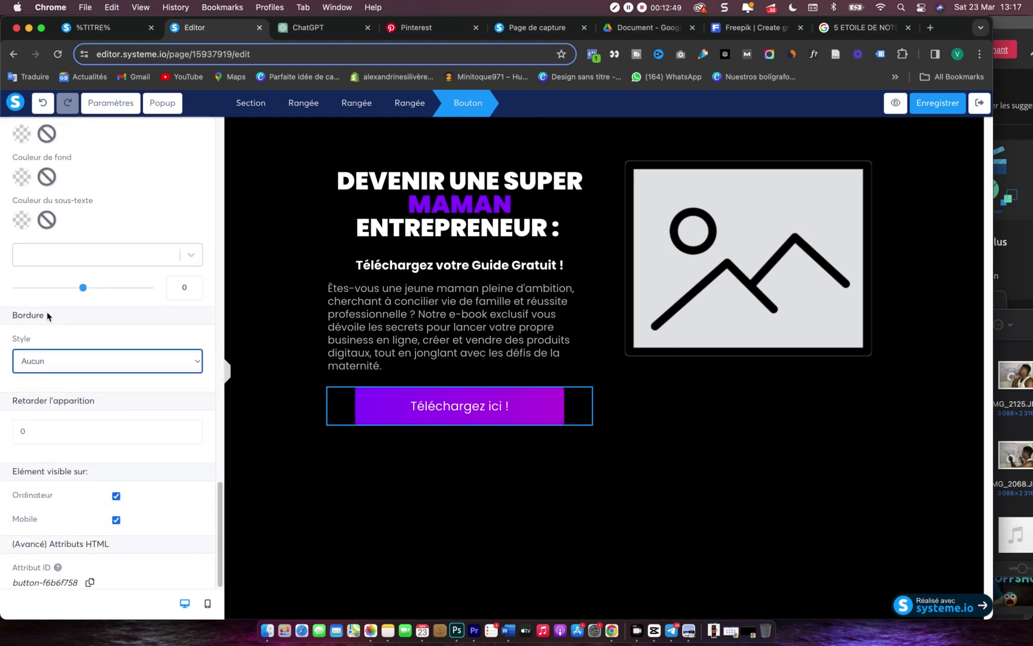
- Round all four corners of the download button with a radius of 13
scroll(69, 313, "up", 1)
scroll(69, 314, "up", 5)
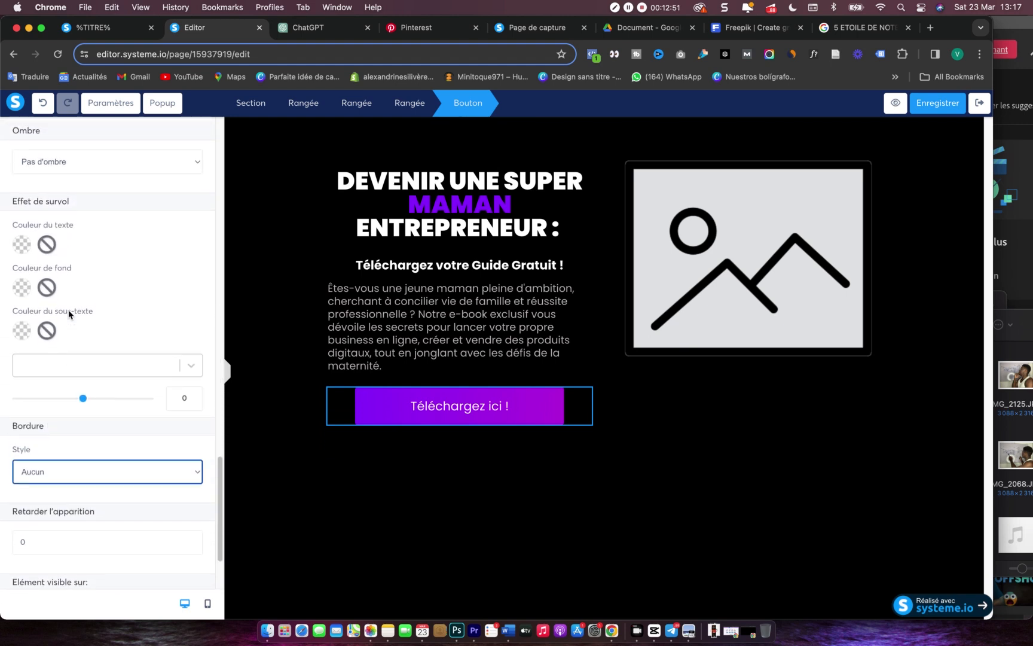
scroll(68, 313, "up", 12)
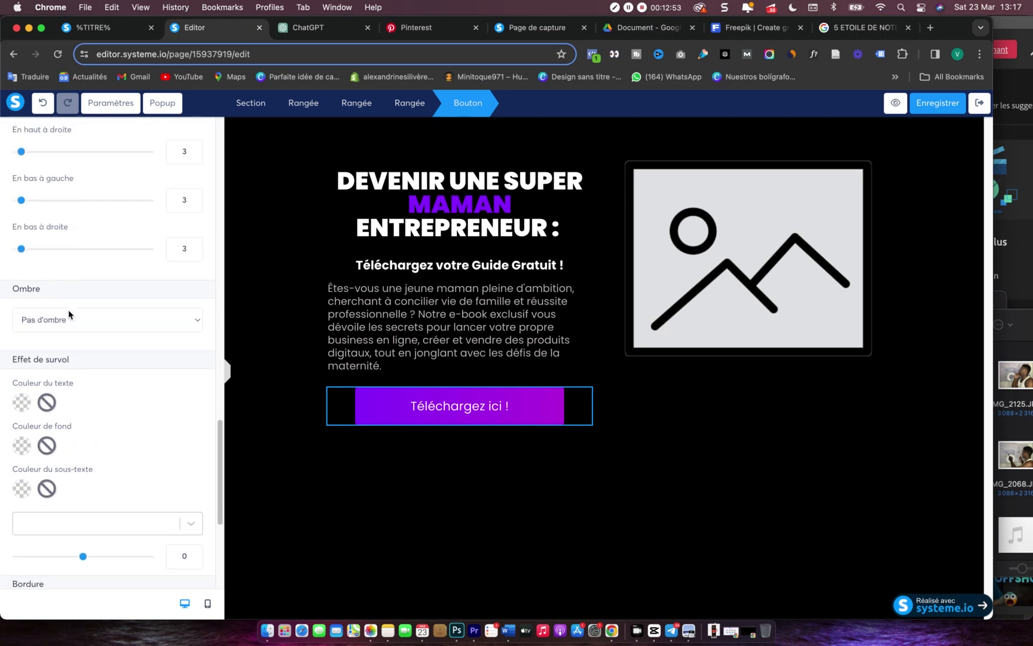
scroll(69, 309, "up", 2)
scroll(149, 359, "down", 1)
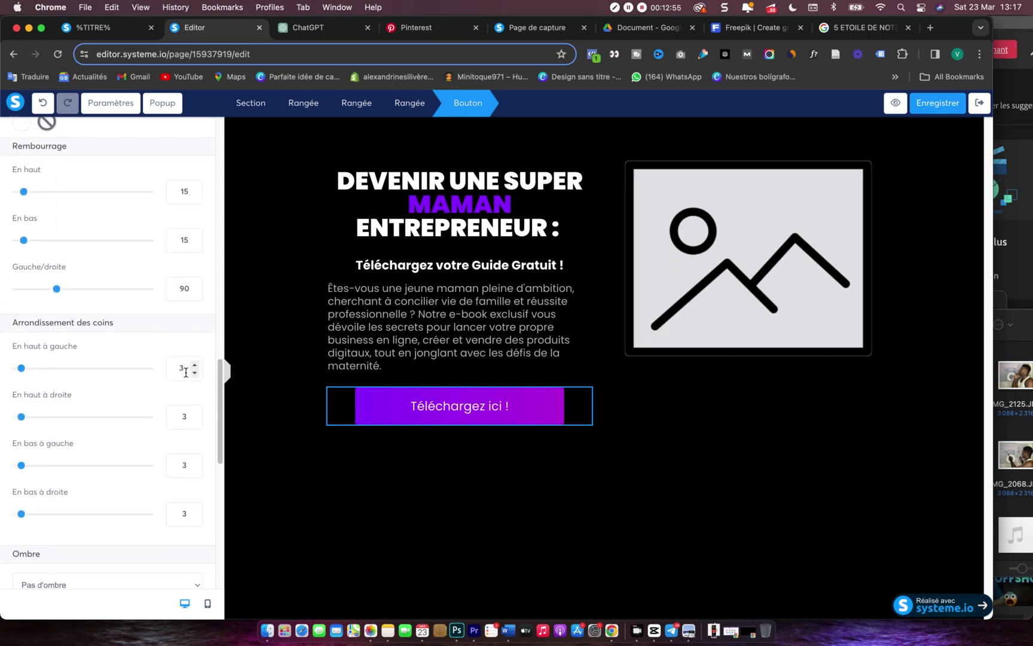
left_click(176, 370)
type("1")
left_click(179, 415)
type("1")
left_click(173, 470)
type("1")
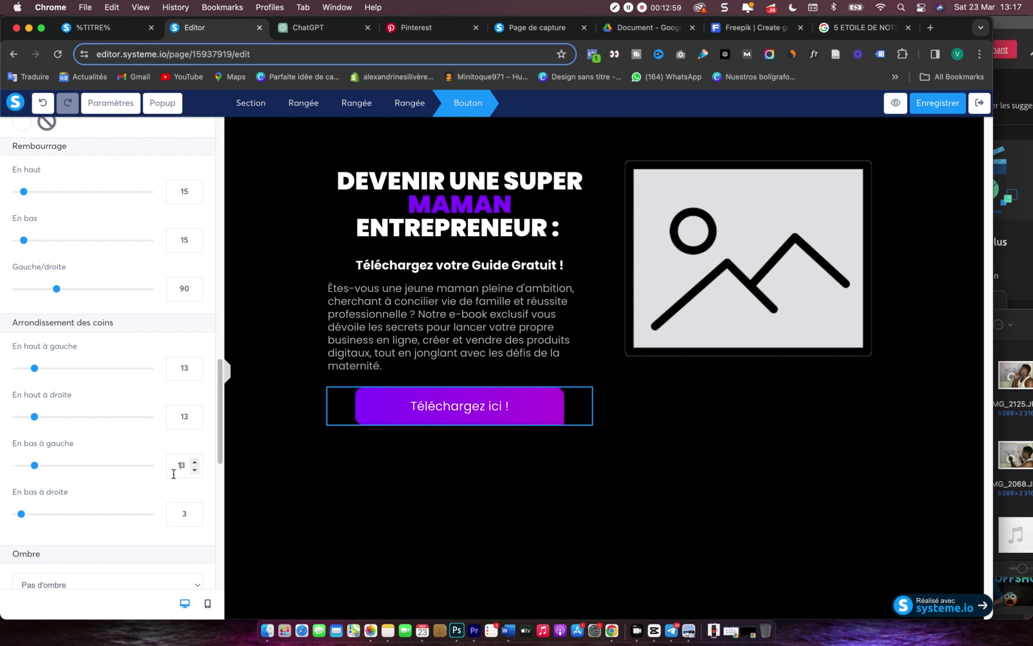
left_click(176, 515)
type("1")
left_click(616, 465)
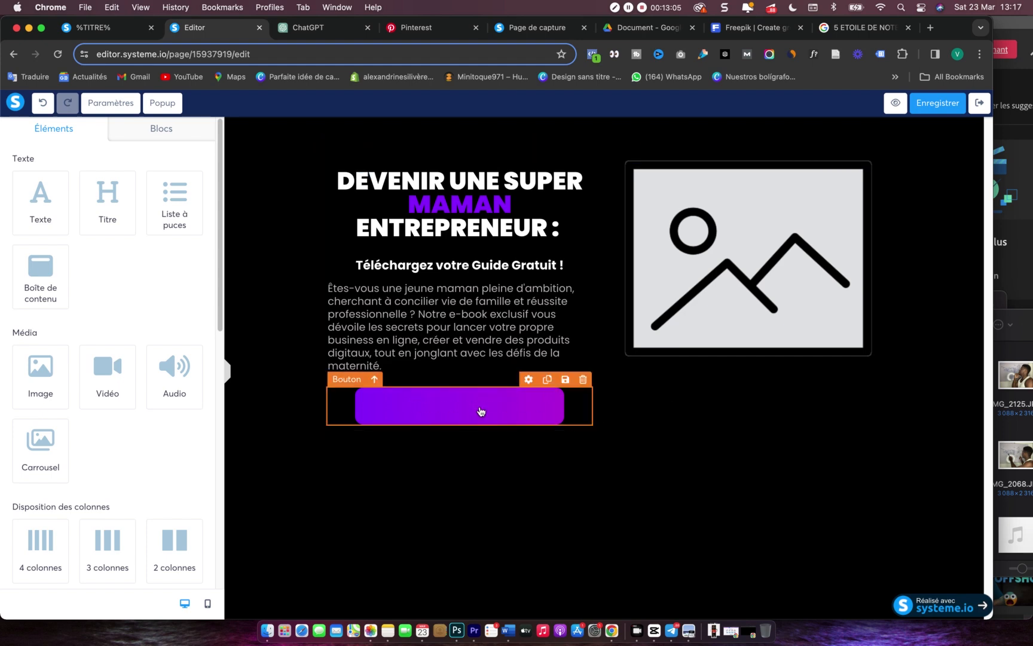
- Set the download button's hover text colour to white FFFFFF
scroll(84, 412, "down", 10)
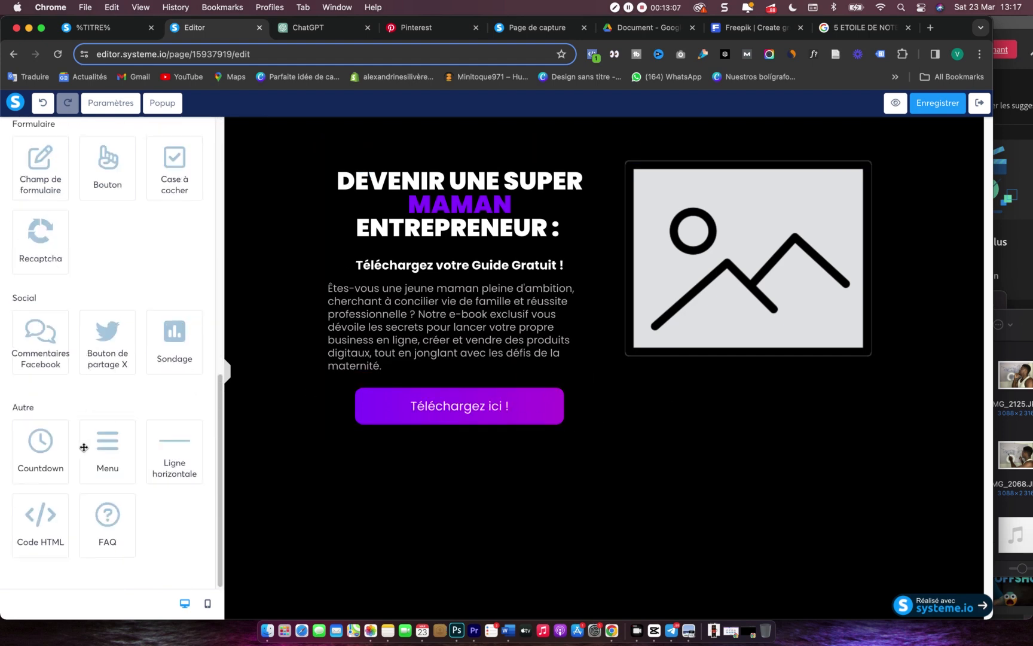
left_click(438, 418)
scroll(79, 463, "down", 5)
scroll(79, 464, "down", 15)
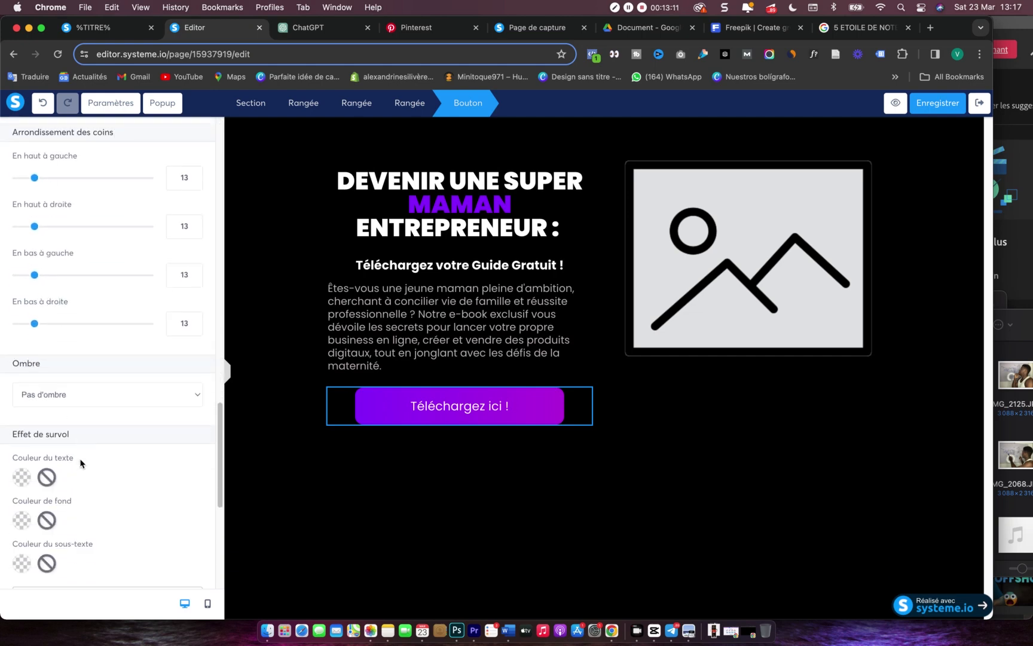
scroll(81, 463, "down", 1)
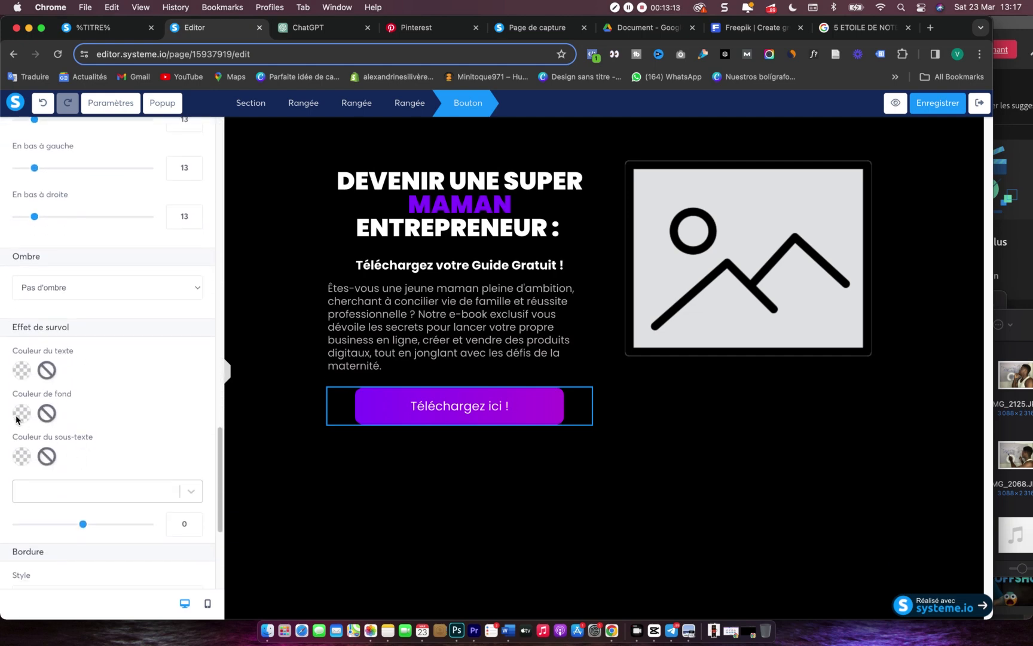
left_click(22, 372)
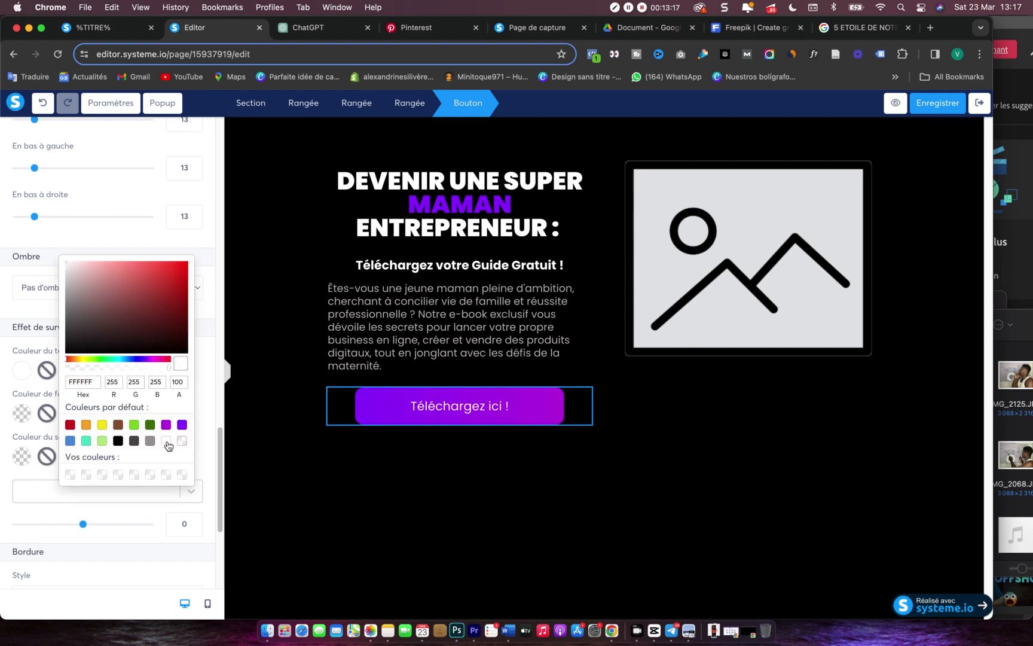
left_click(418, 466)
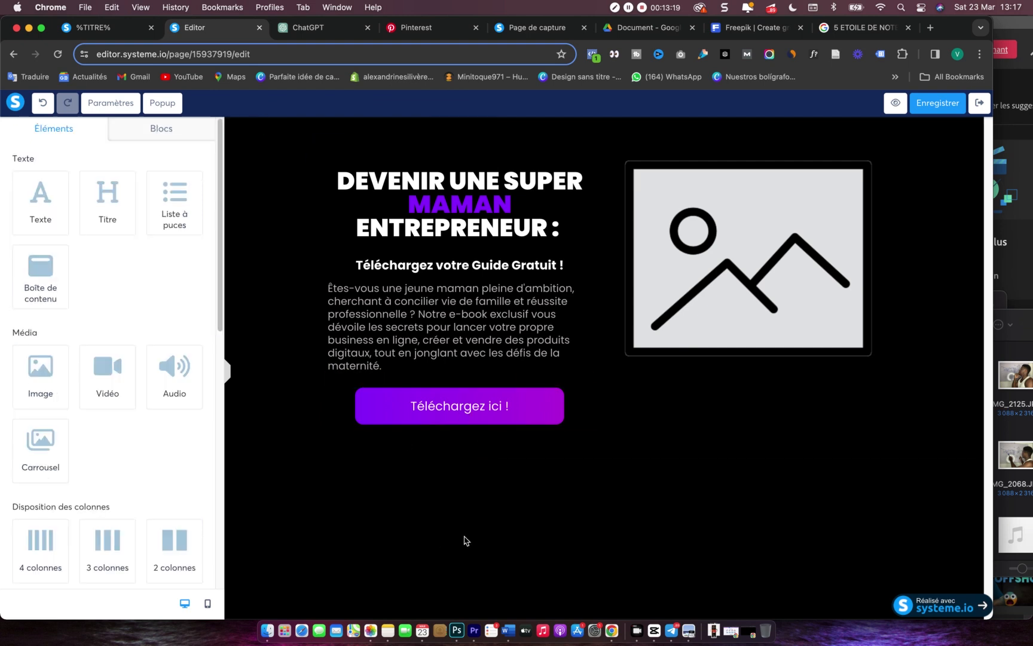
- Try to save the page, and change the download button's action to "Ouvrir une popup"
left_click(939, 103)
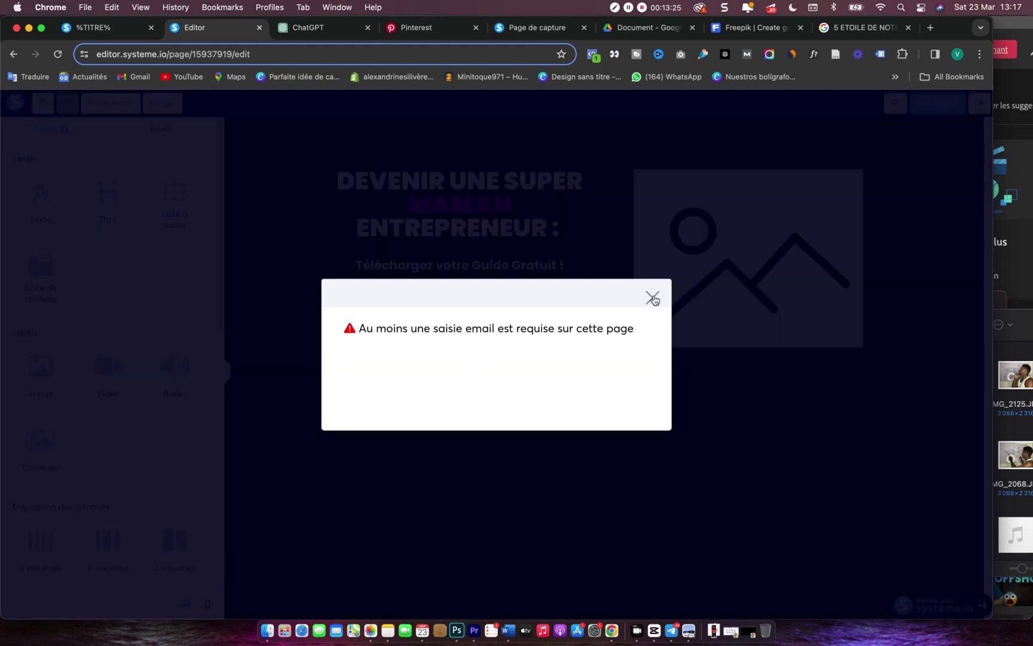
left_click(653, 298)
left_click(497, 402)
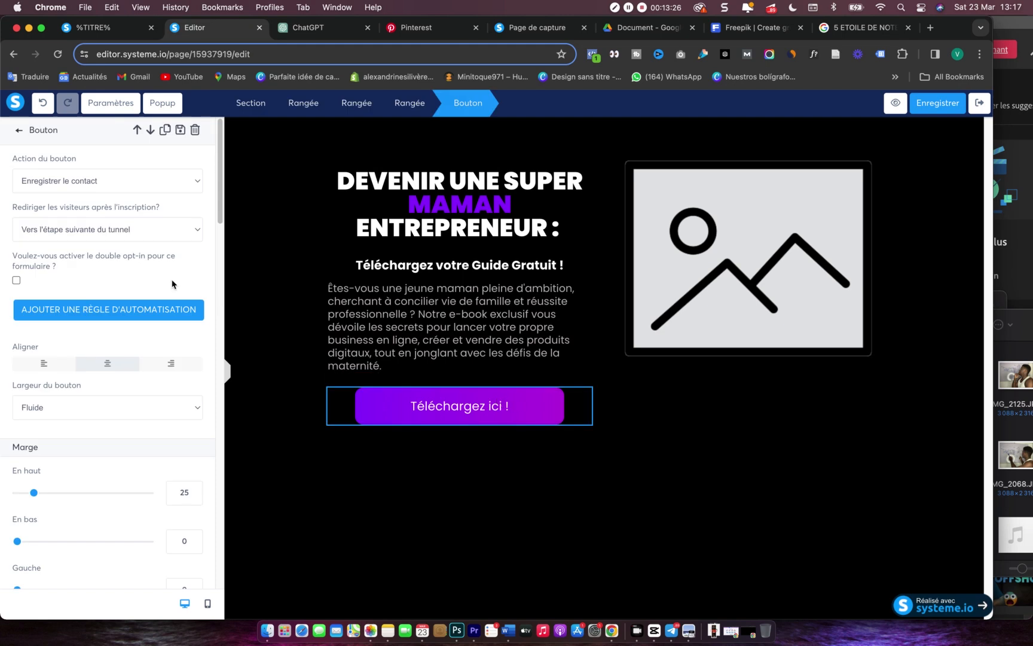
left_click(120, 186)
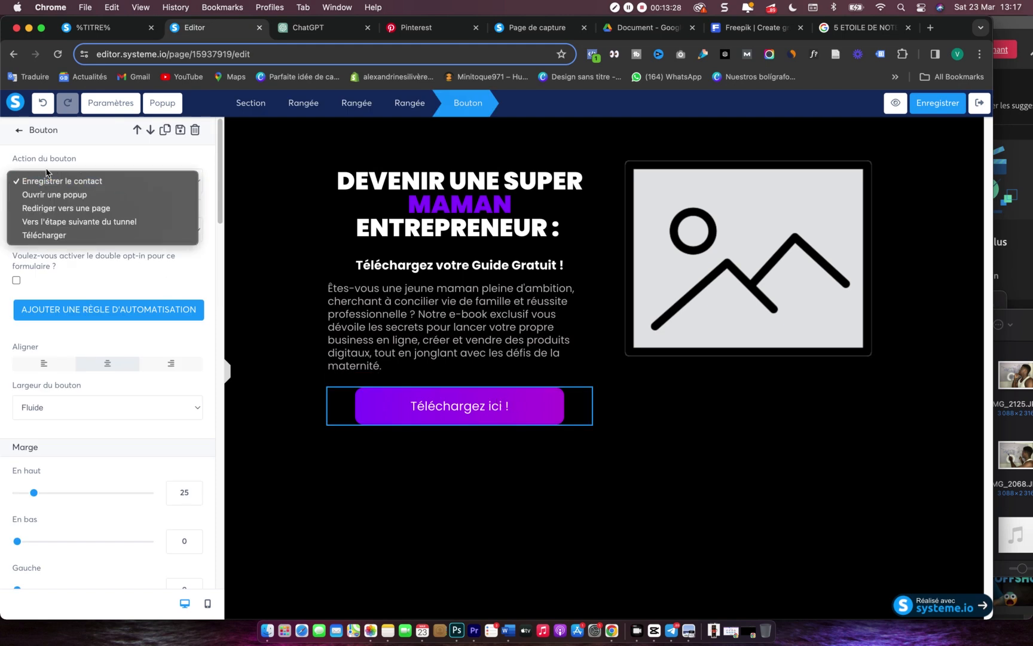
left_click(76, 181)
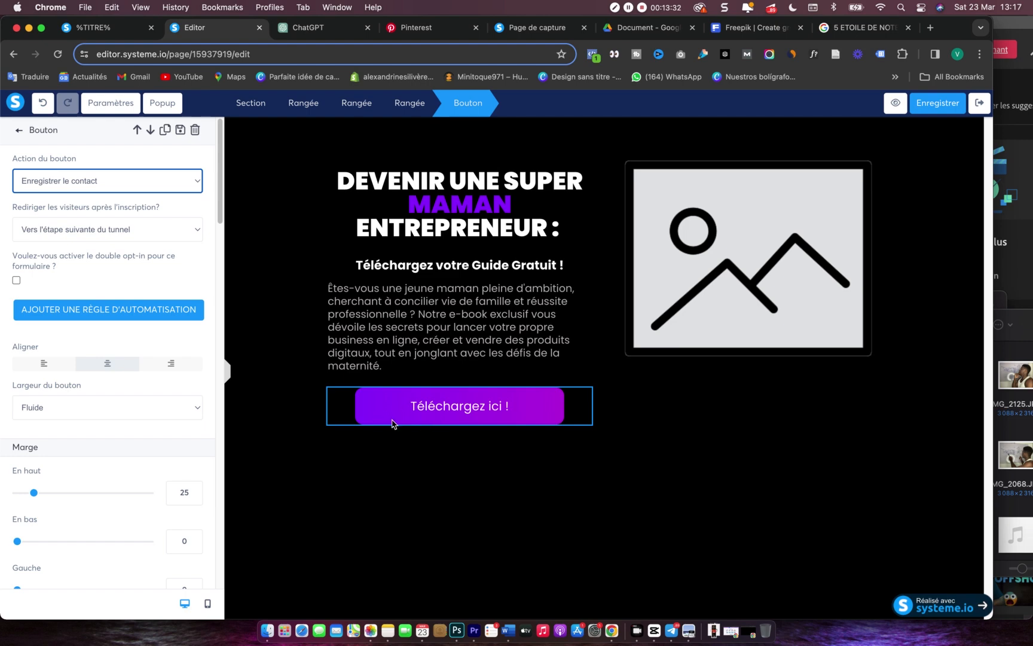
left_click(181, 189)
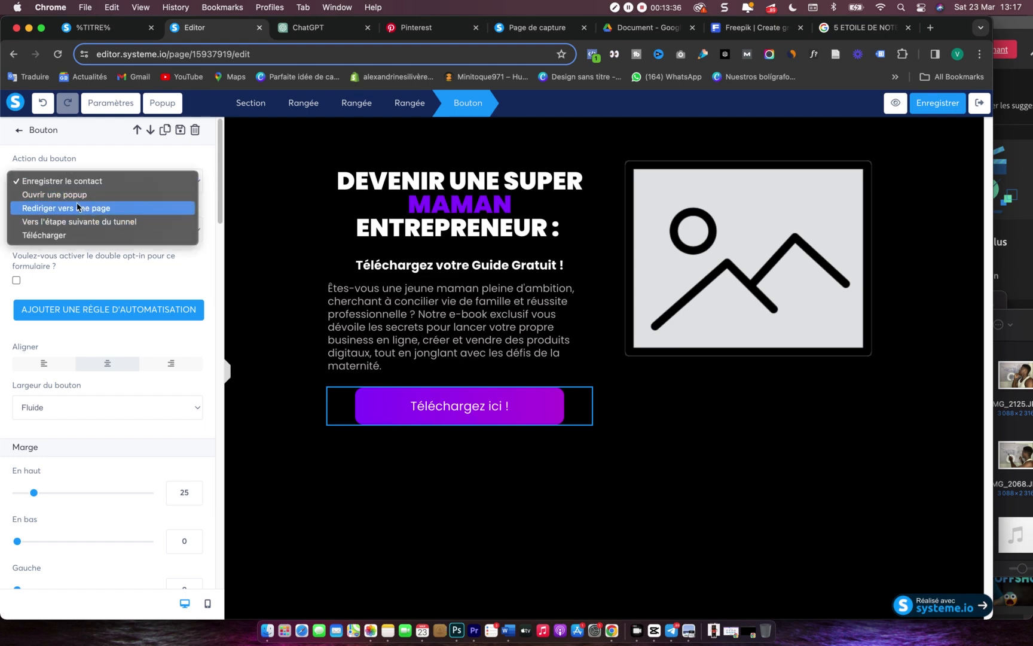
left_click(174, 195)
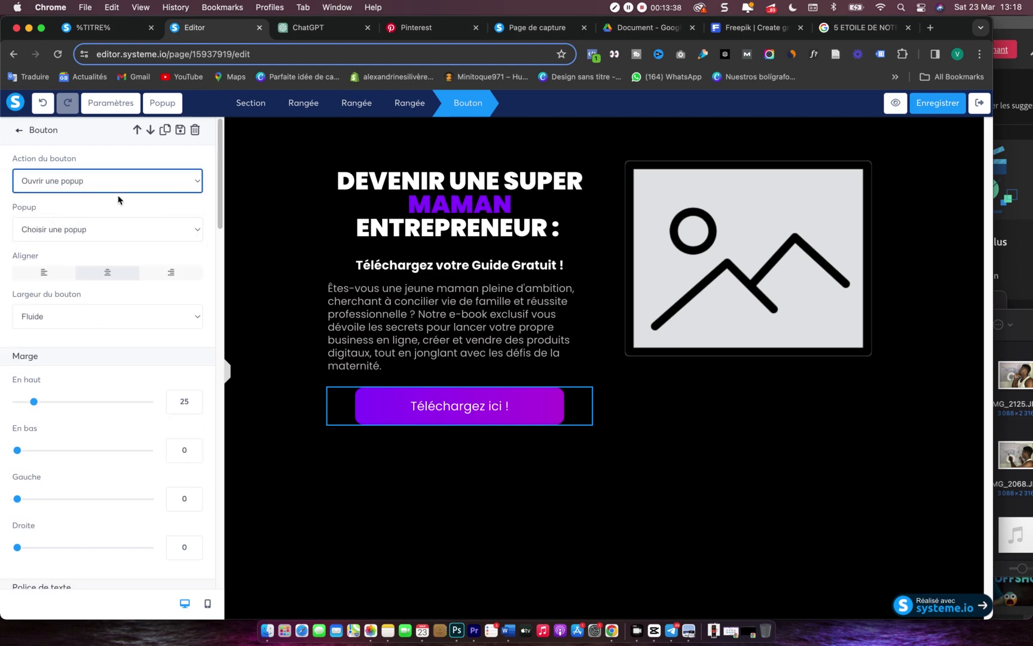
- Add a popup to the page, save the page and close the popup view
left_click(138, 229)
left_click(165, 105)
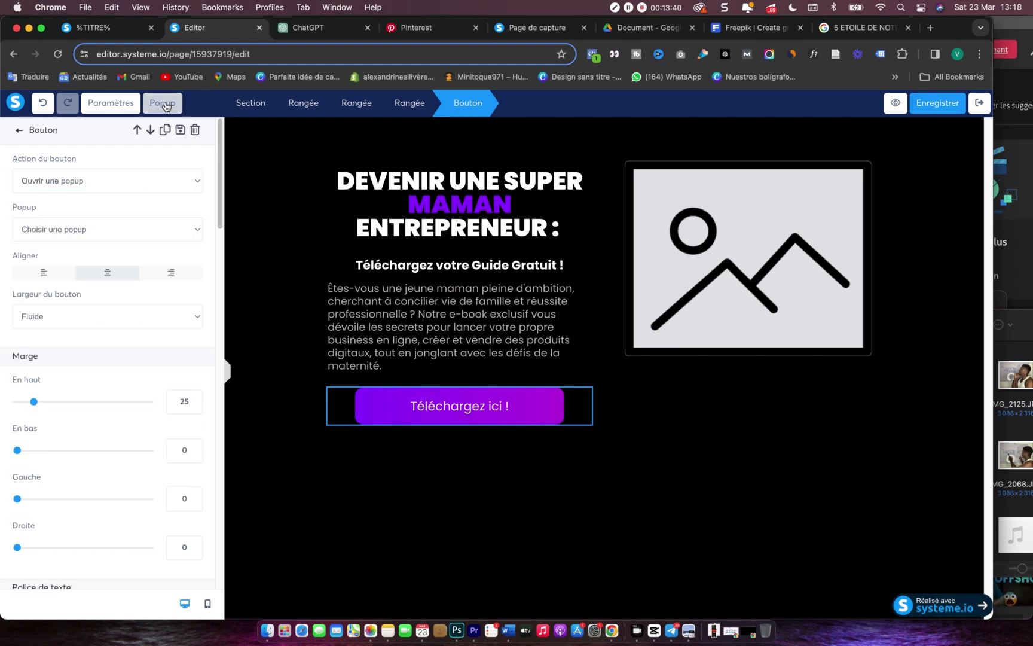
left_click(120, 210)
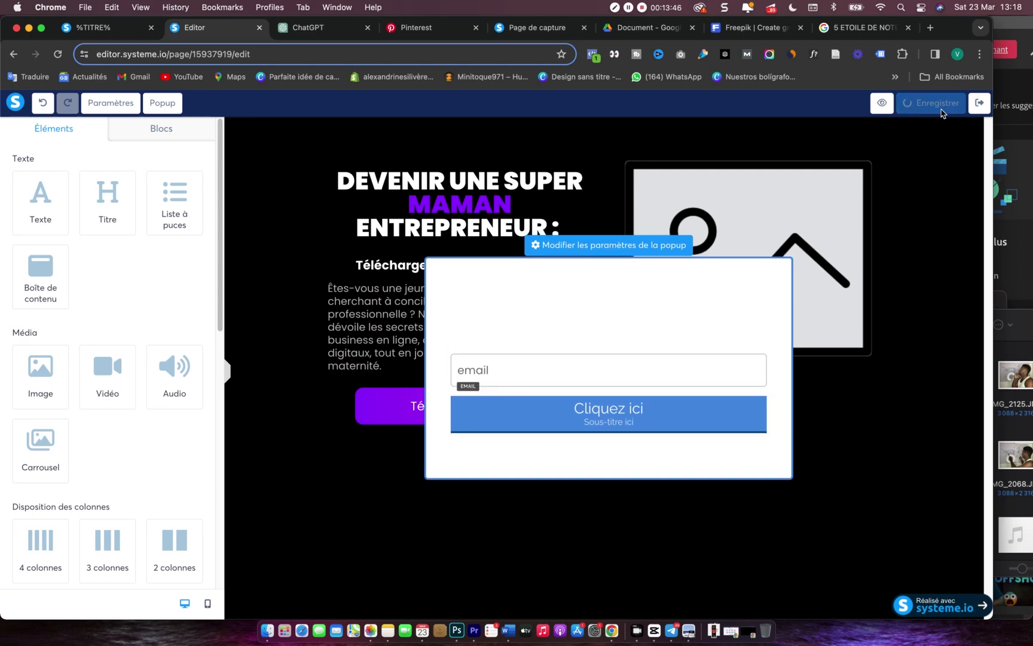
left_click(906, 192)
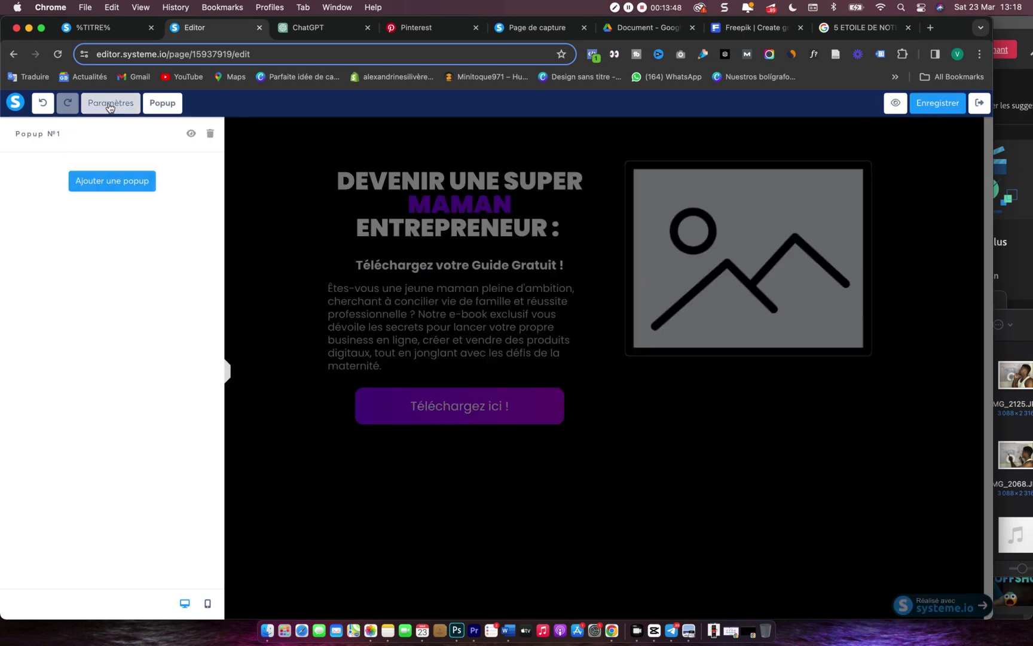
- Make the "Téléchargez ici !" button open "Popup №1" and save the page
left_click(389, 403)
left_click(389, 402)
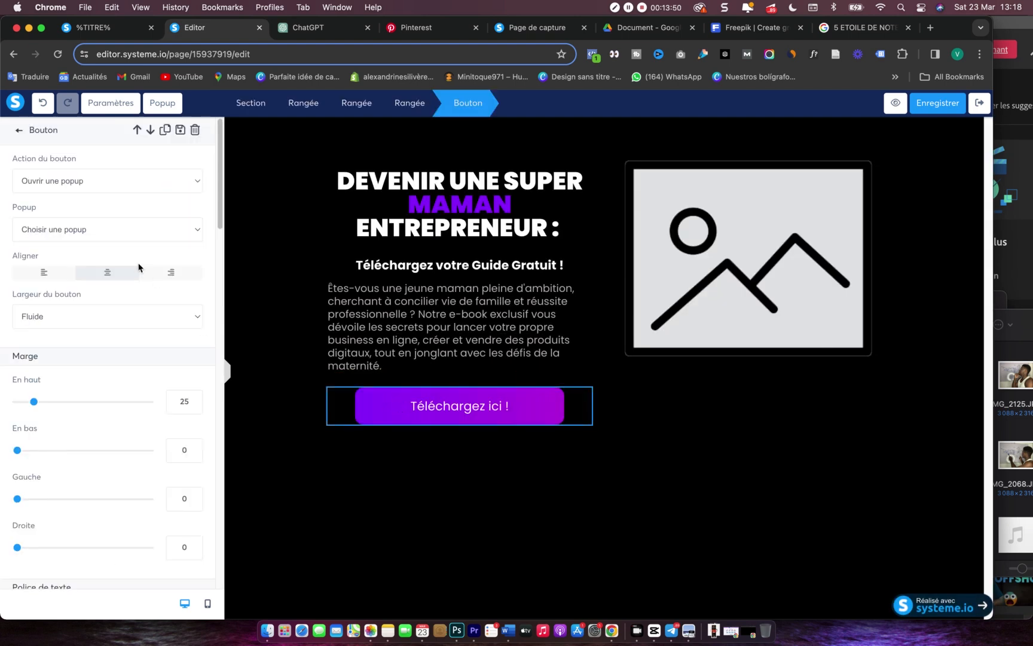
left_click(131, 229)
left_click(95, 243)
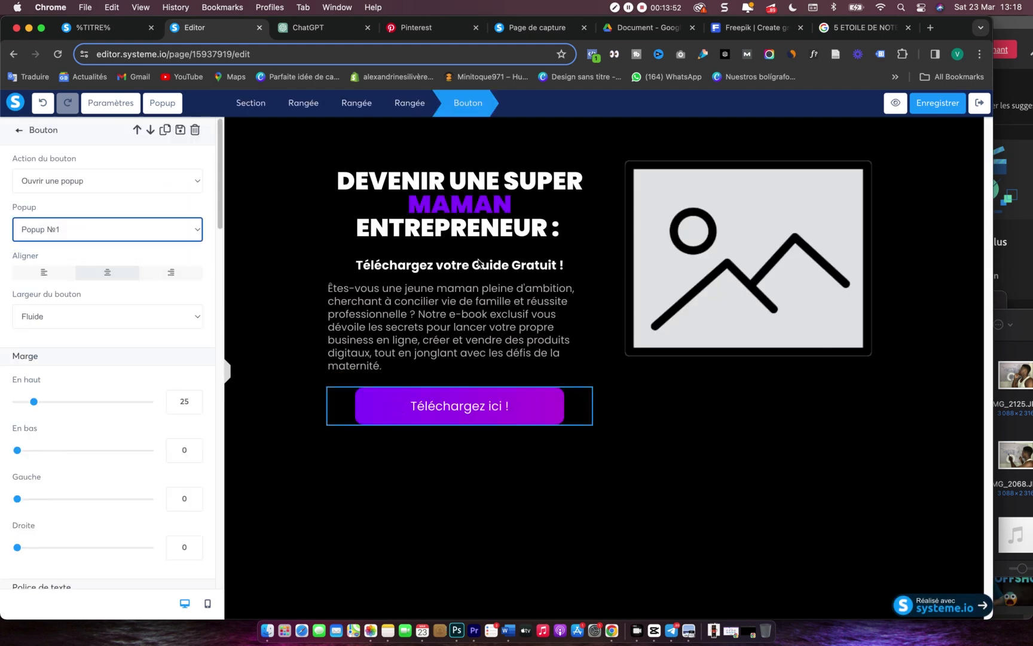
left_click(939, 102)
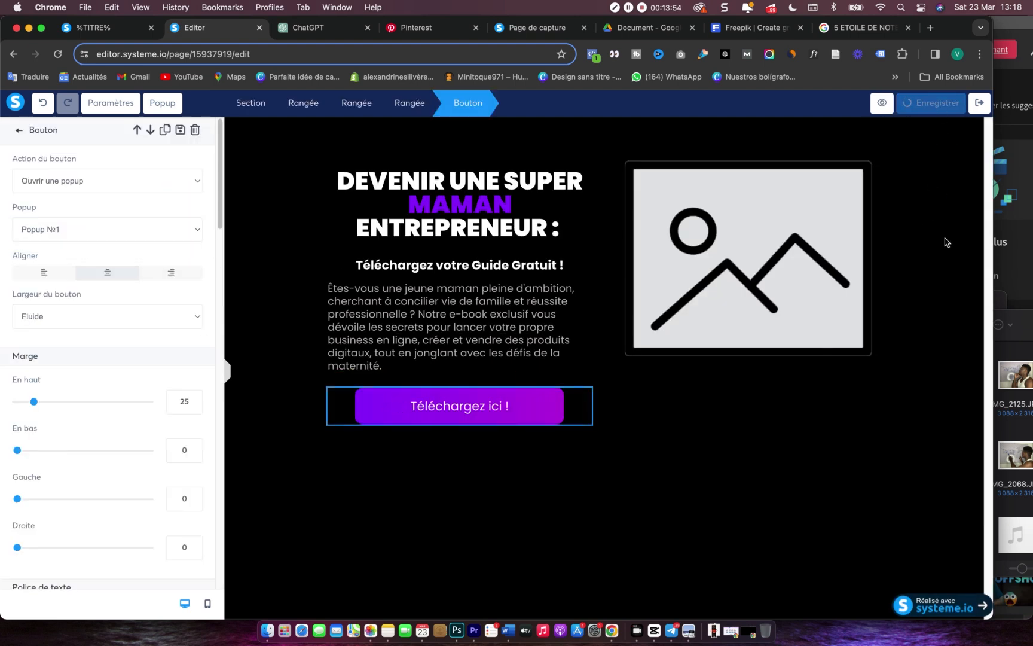
key("Escape")
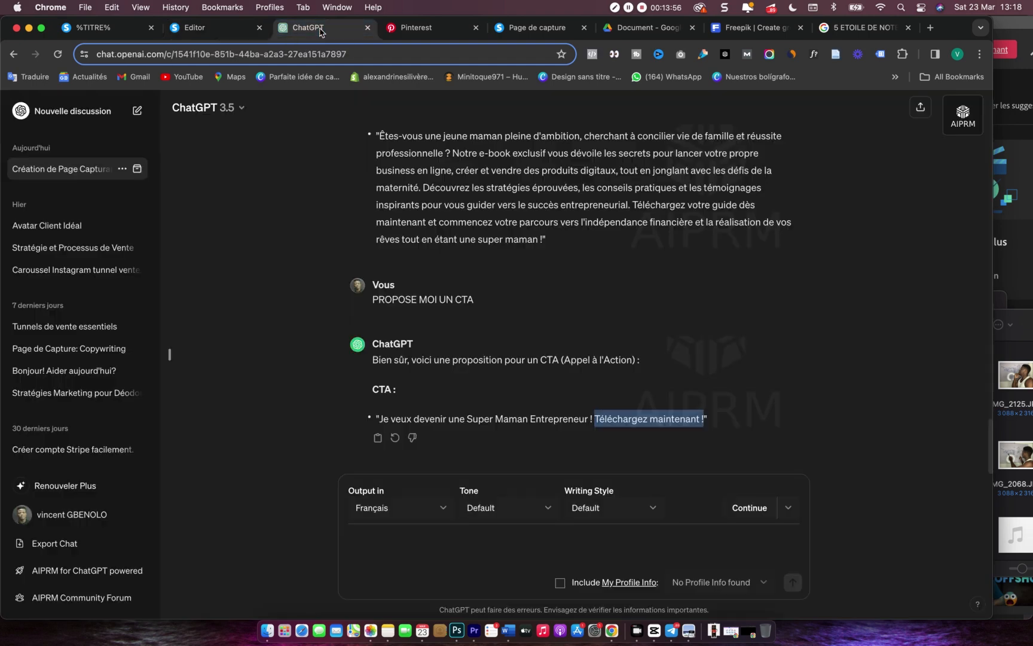
- Switch to ChatGPT and copy the "Avantages Clés" item from its capture page outline into a new message
left_click(326, 32)
scroll(562, 248, "up", 20)
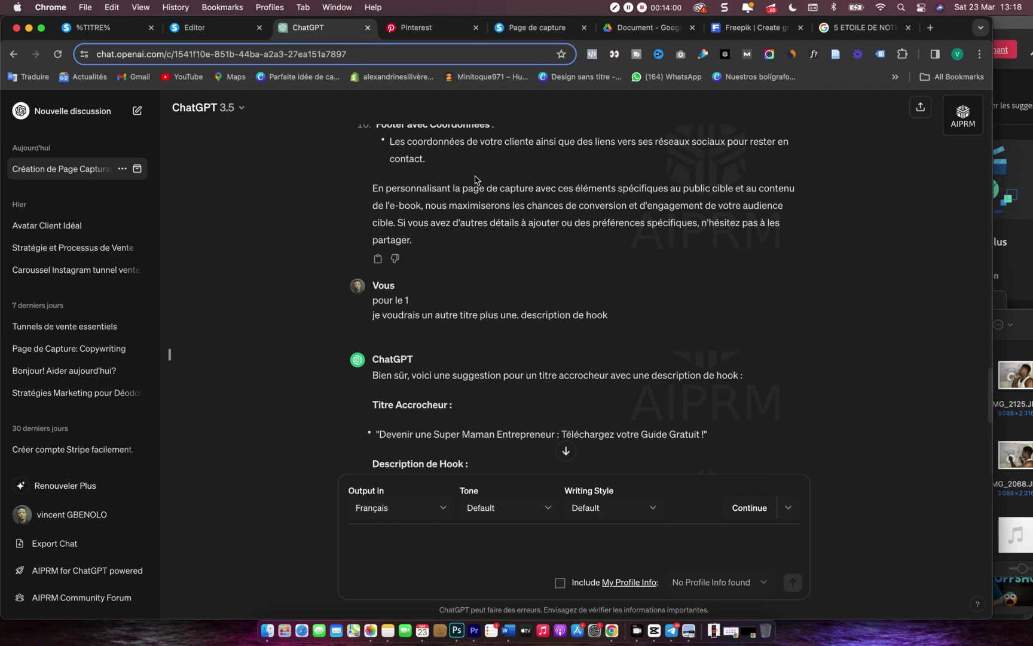
scroll(476, 179, "down", 5)
scroll(448, 239, "up", 8)
scroll(417, 305, "down", 3)
scroll(441, 294, "down", 3)
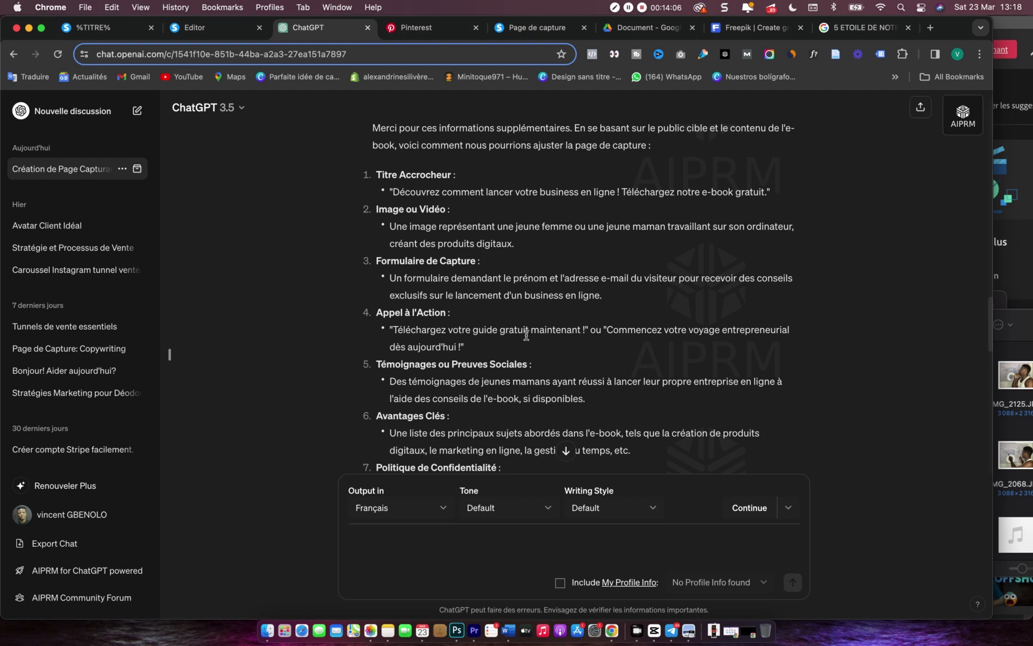
scroll(561, 345, "down", 2)
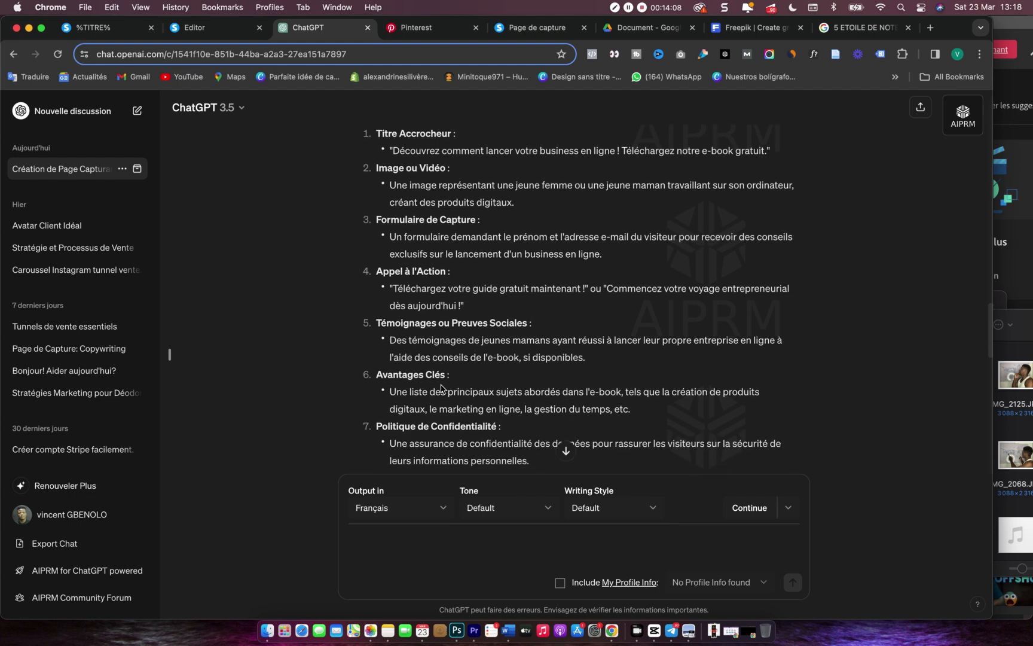
scroll(430, 371, "down", 2)
scroll(418, 352, "down", 1)
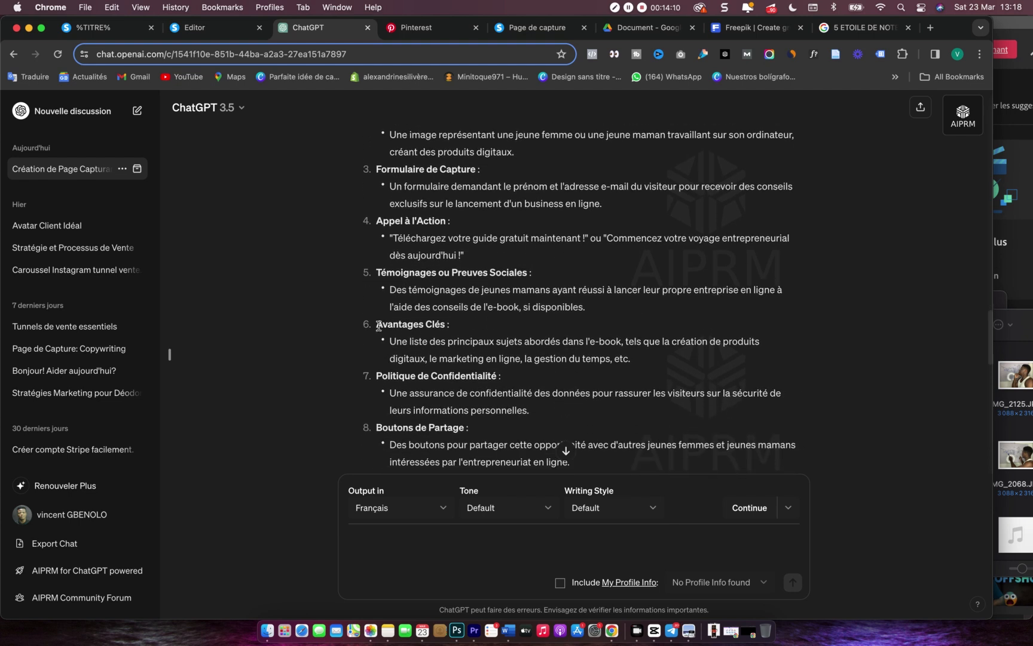
left_click_drag(379, 325, 631, 359)
key("super+c")
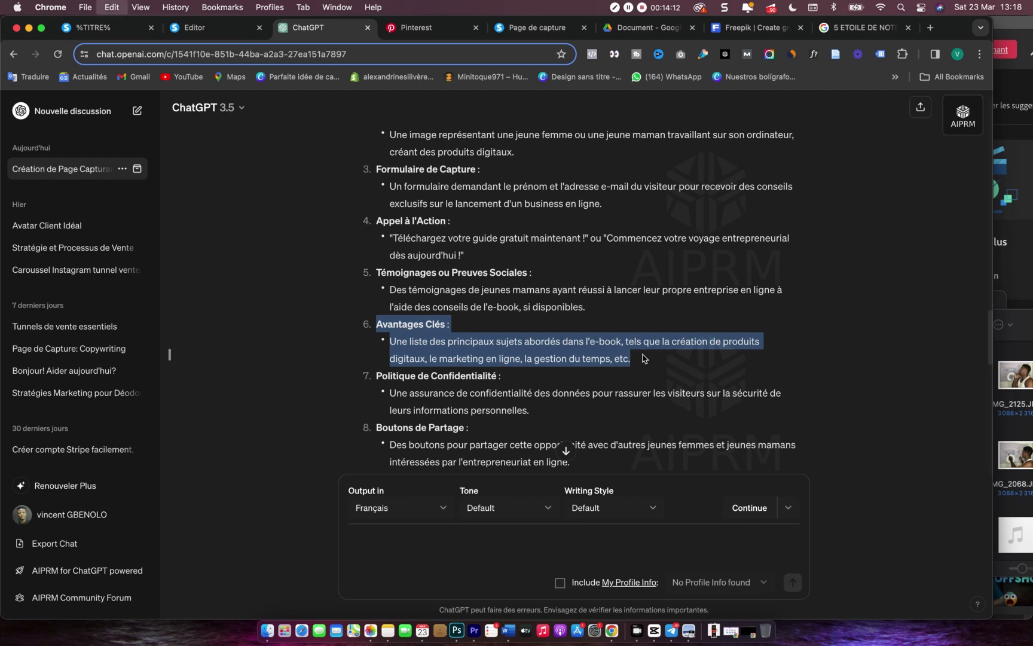
left_click(506, 544)
key("super+v")
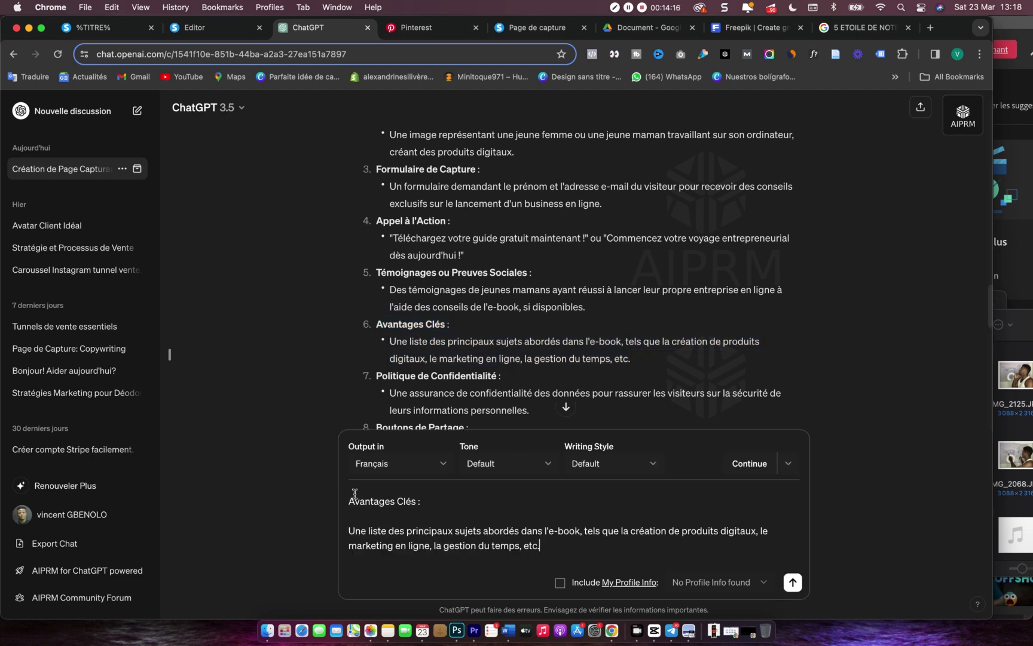
- Replace the message's heading with "pour le 6", add a request to propose 3 descriptions for the listed topics, and send it
triple_click(370, 503)
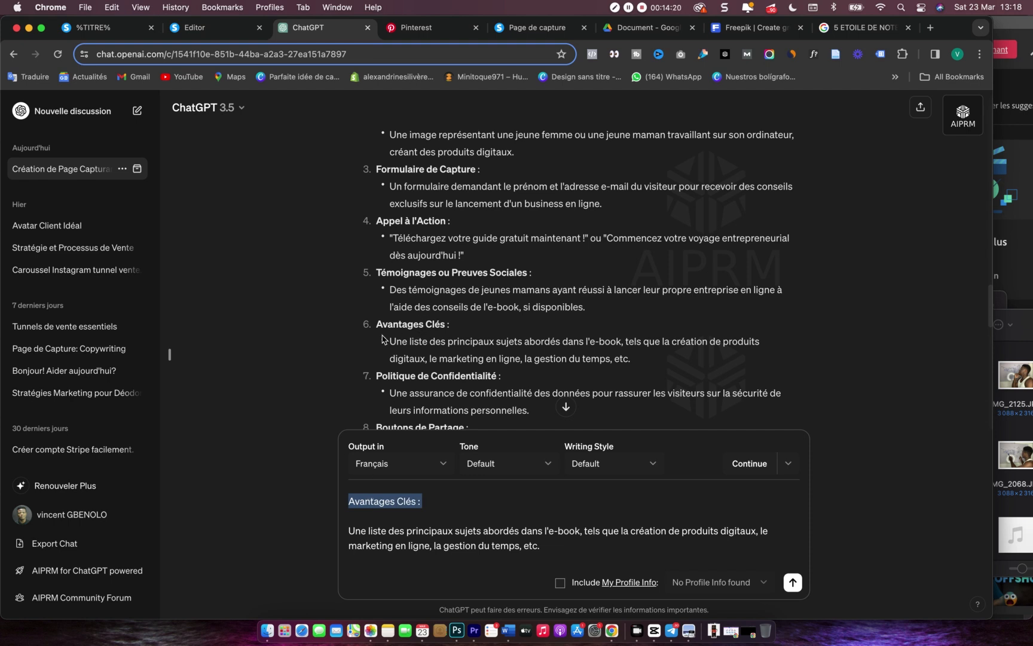
type("pour le 6")
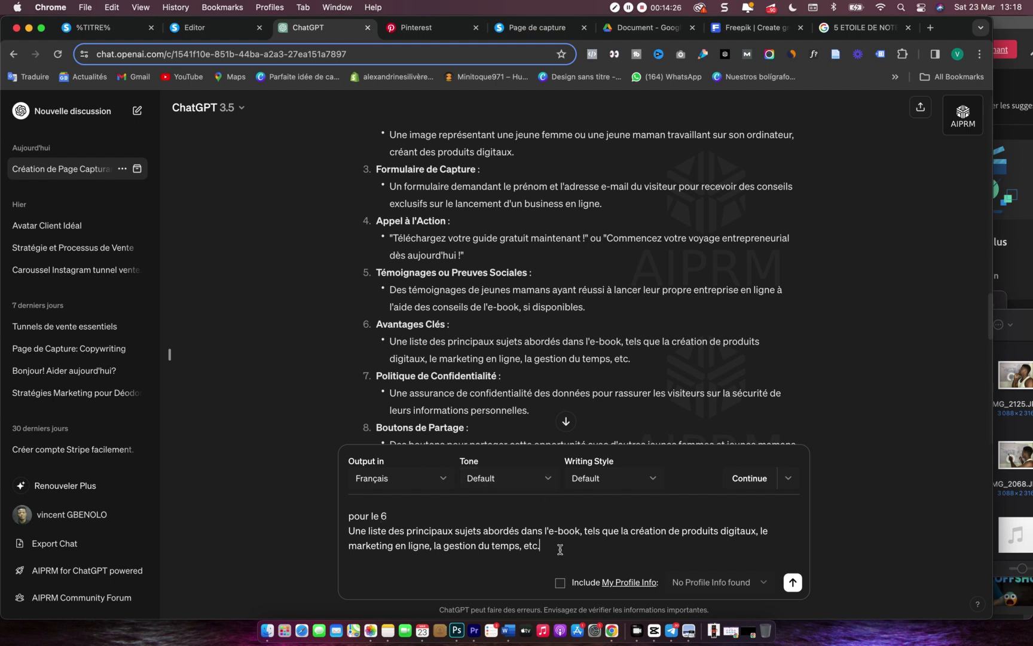
key("shift+Return")
key("shift+Return")
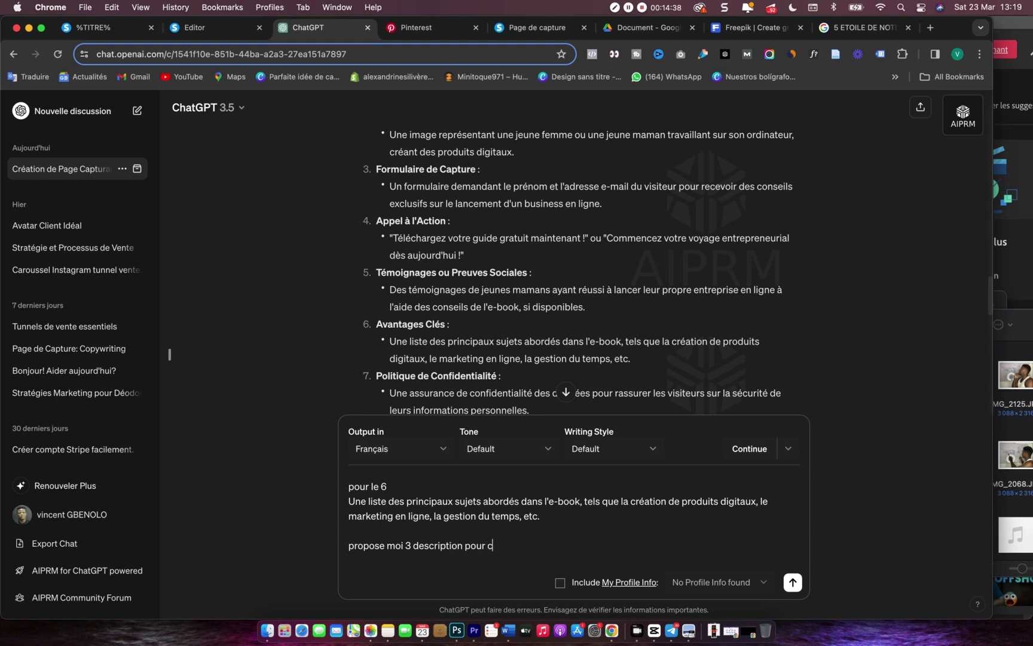
key("BackSpace")
key("Return")
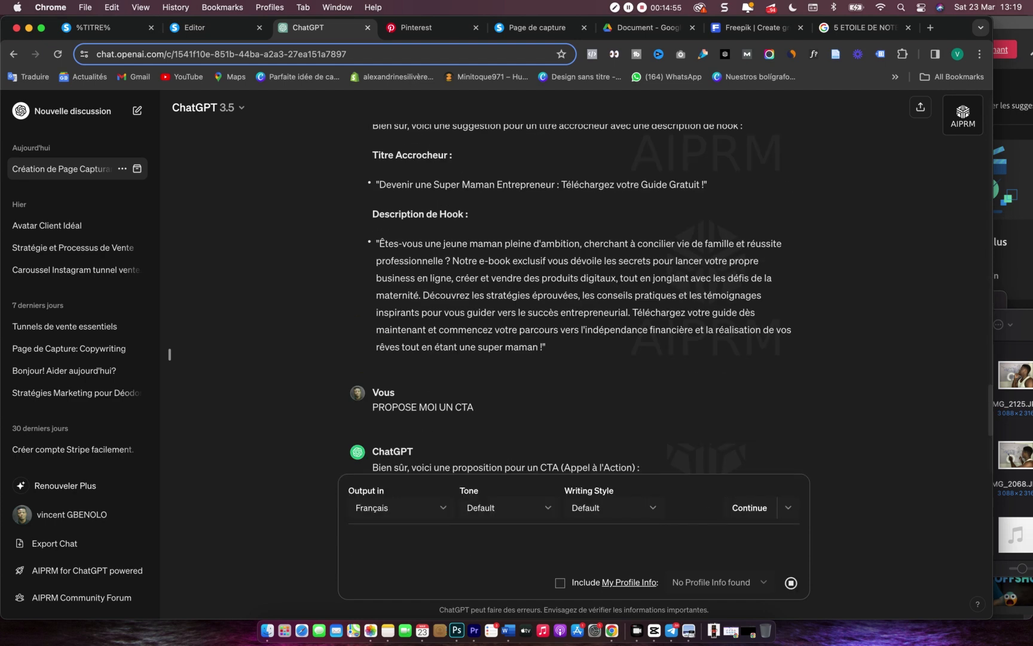
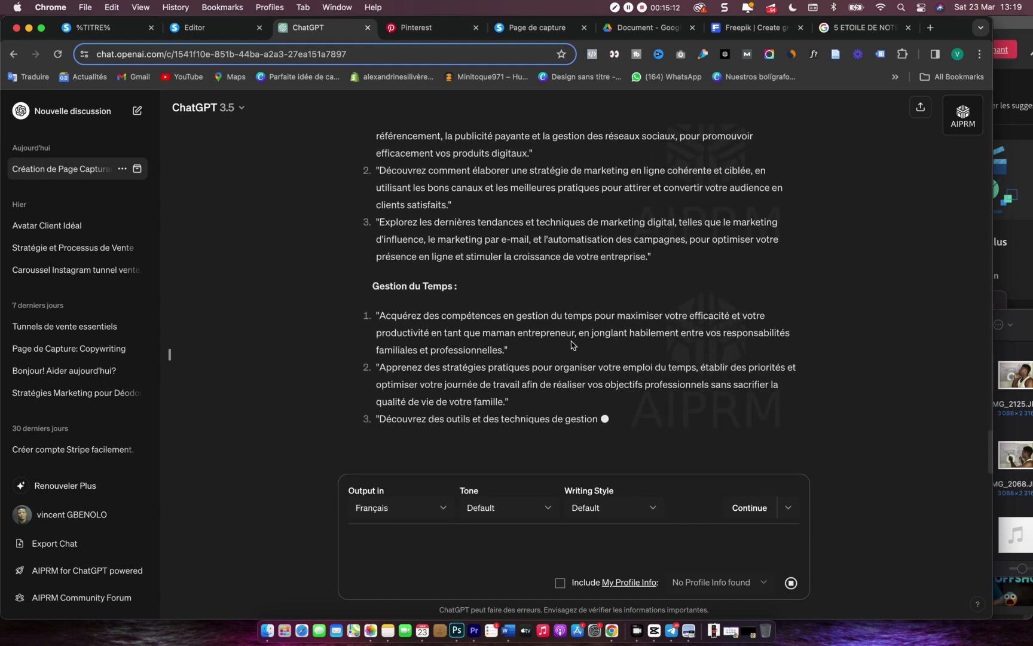
- Review ChatGPT's three descriptions per topic and compare them with the numbered three-column layout of the Pinterest e-book funnel
scroll(572, 345, "up", 4)
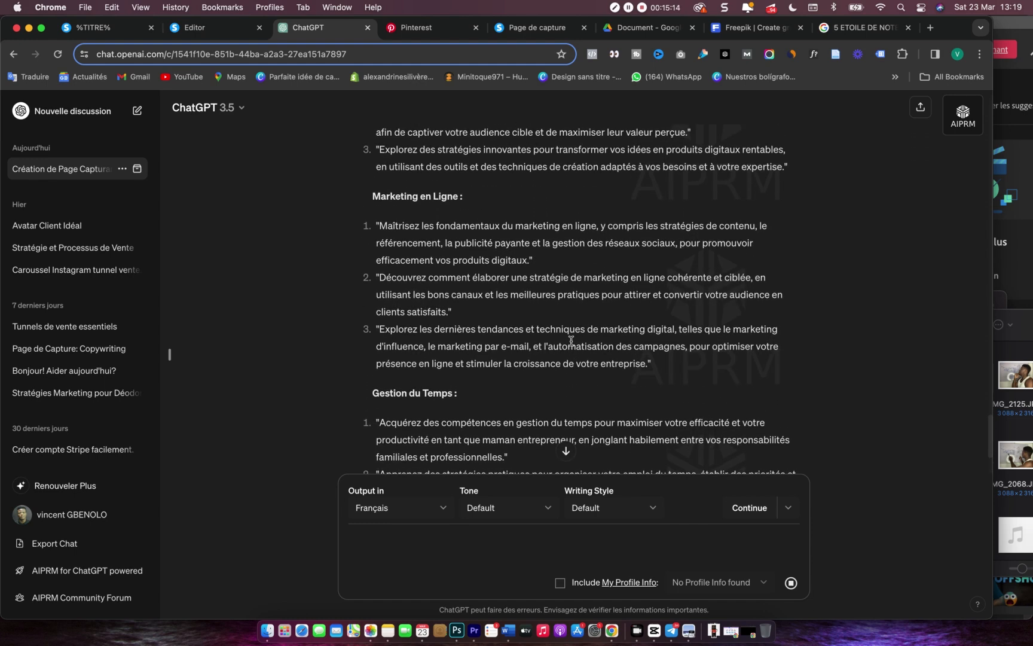
scroll(571, 340, "down", 7)
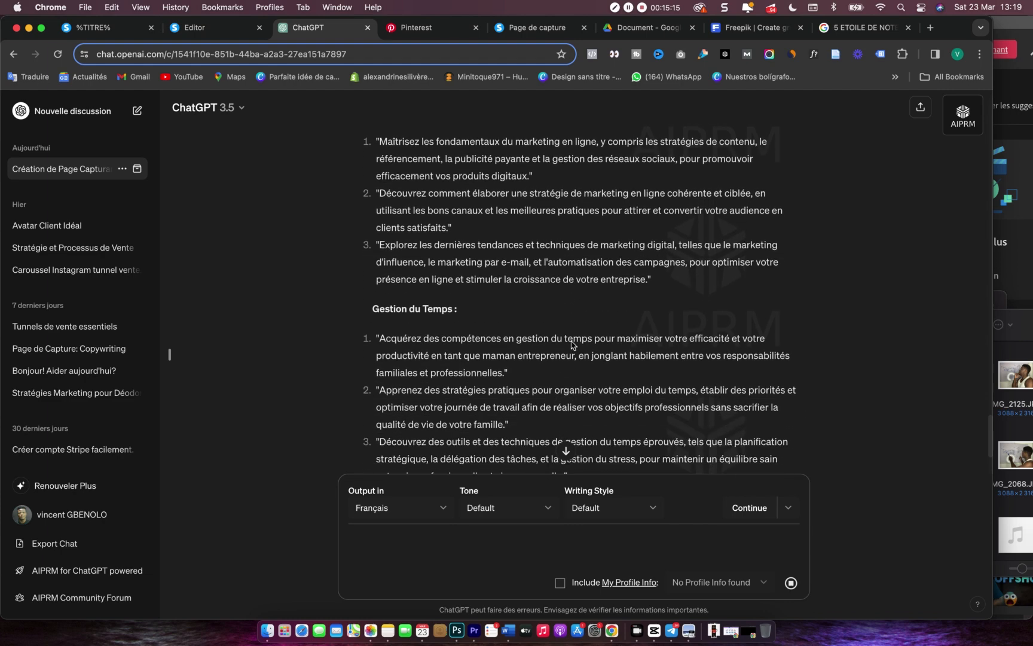
scroll(571, 342, "up", 8)
scroll(572, 345, "up", 5)
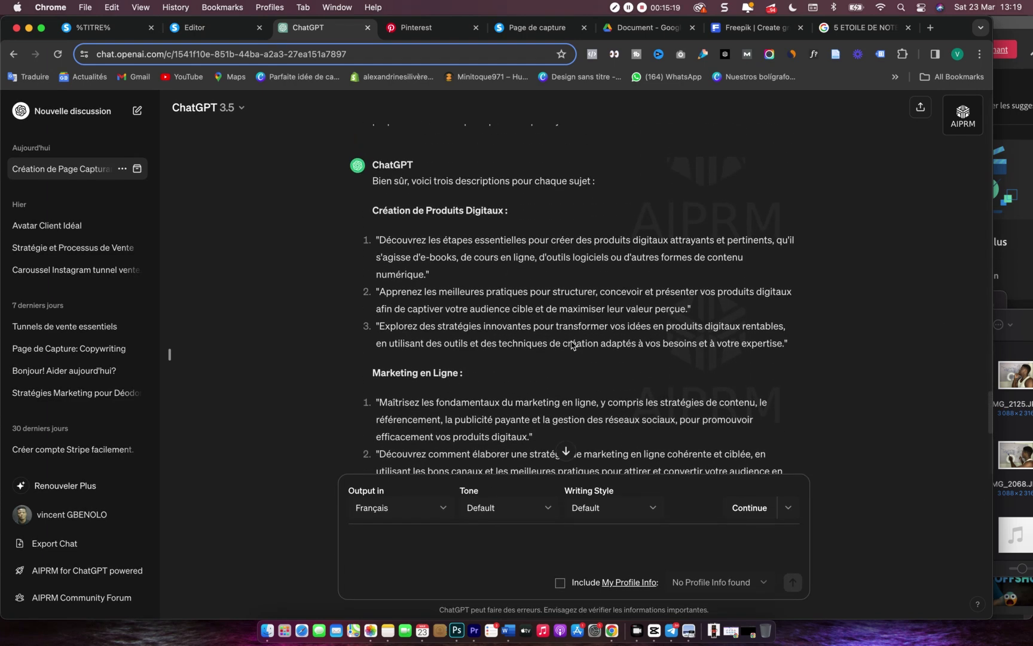
left_click(412, 35)
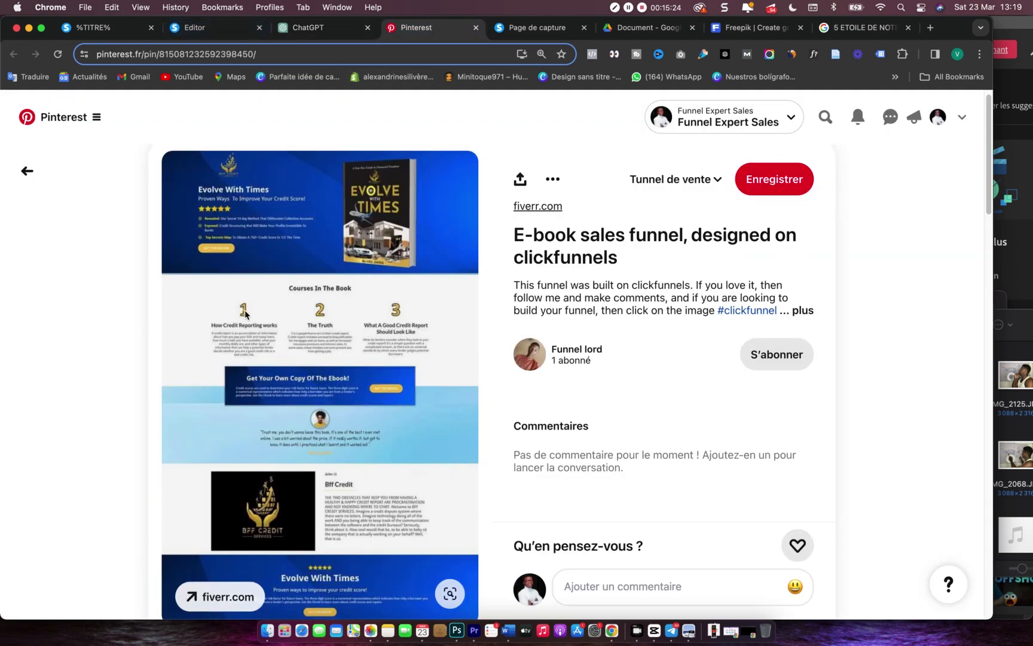
left_click(320, 29)
scroll(512, 253, "up", 10)
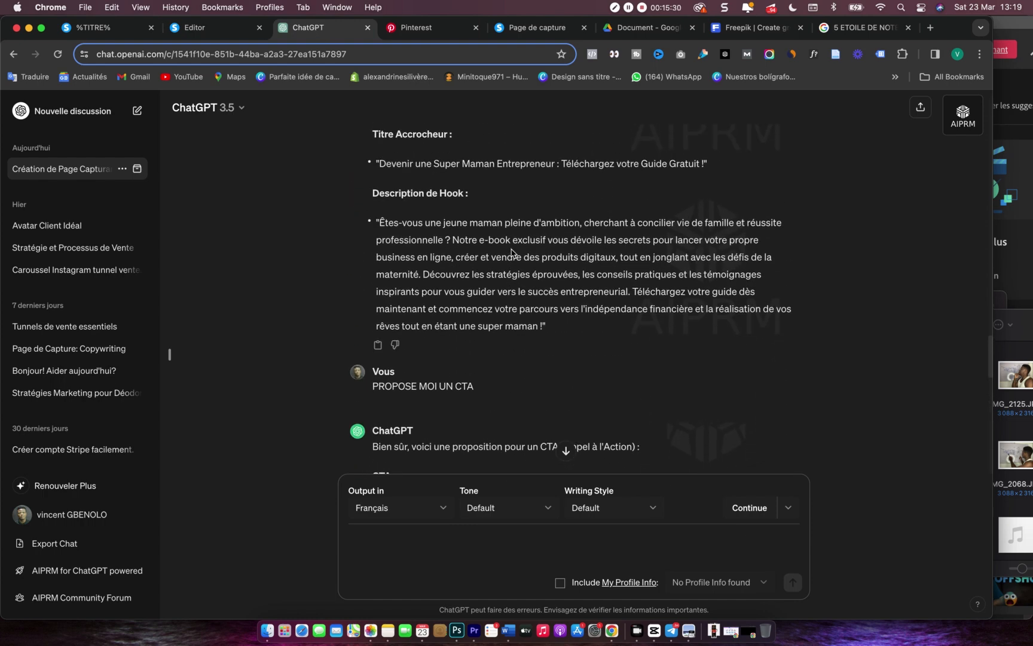
- Switch to the systeme.io editor and add a new section below the section with the download button
left_click(192, 30)
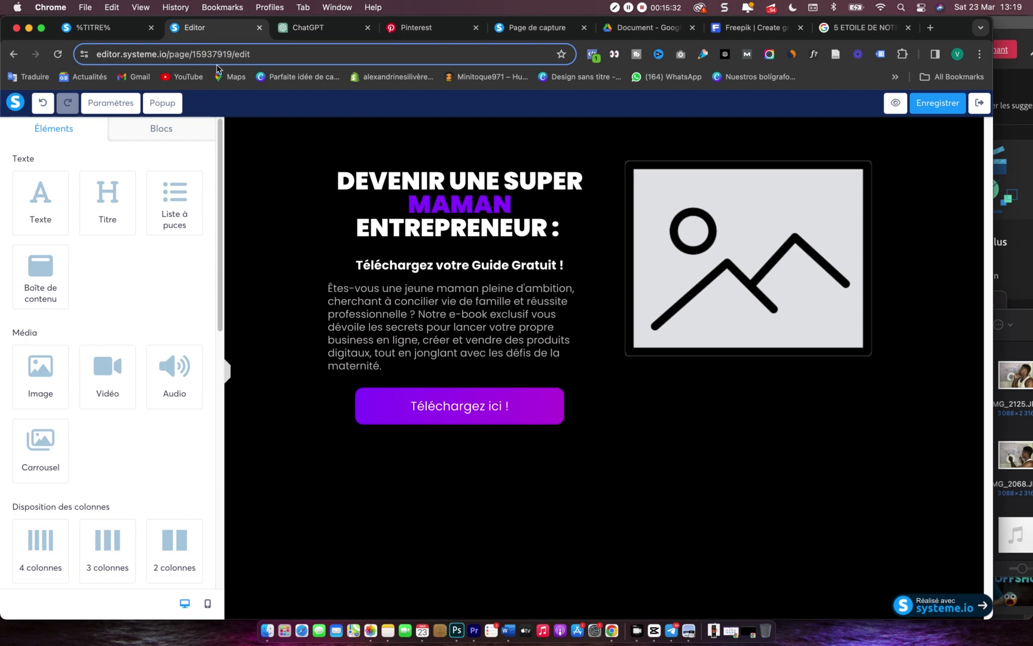
scroll(131, 431, "down", 5)
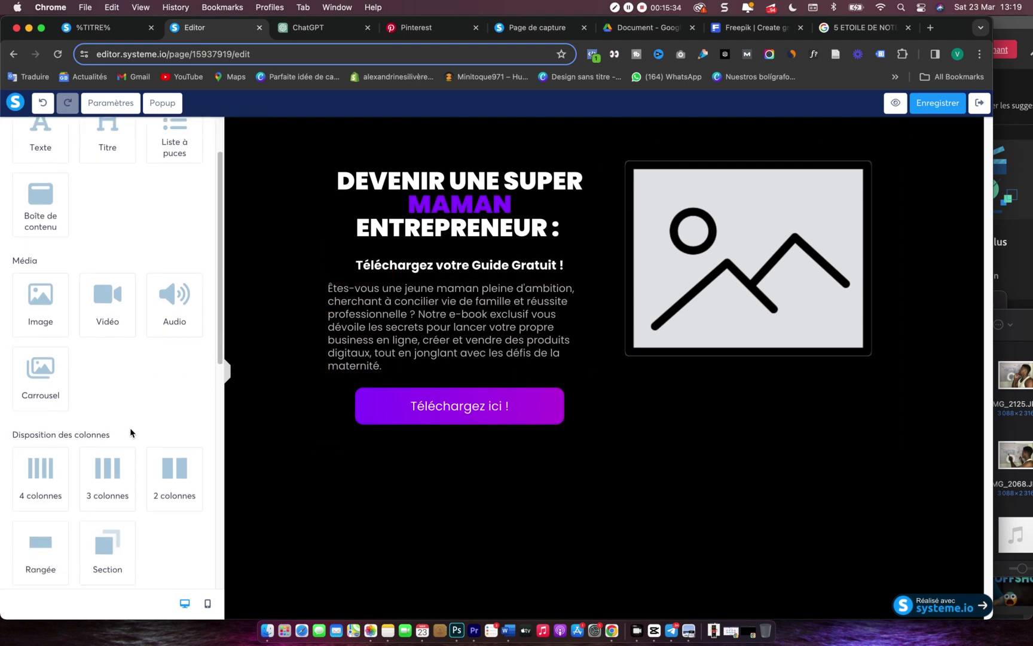
scroll(130, 429, "down", 4)
scroll(149, 418, "up", 7)
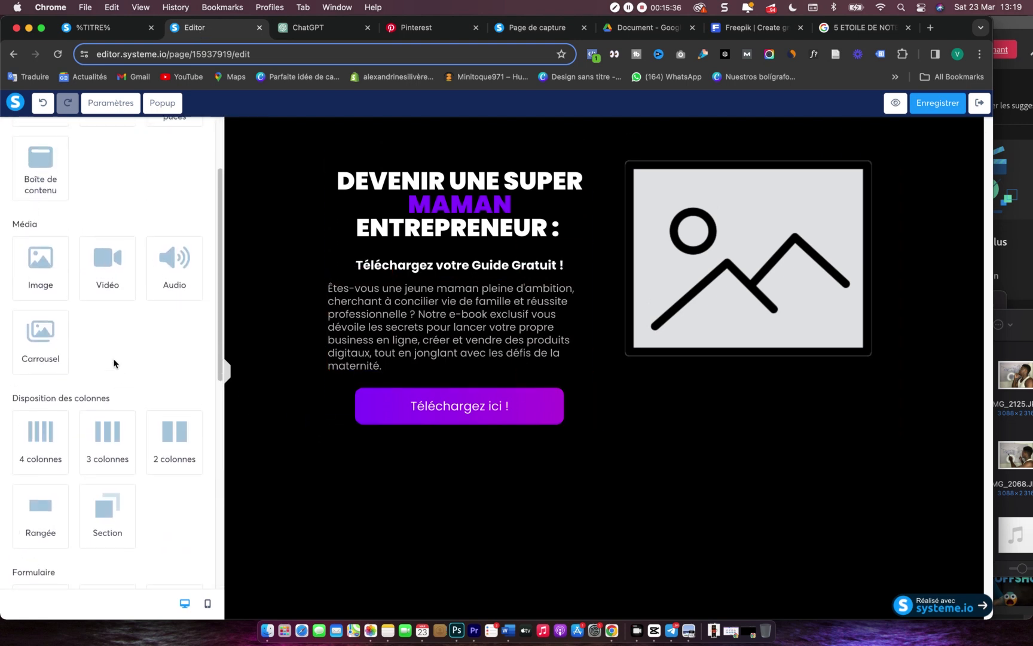
scroll(73, 307, "up", 3)
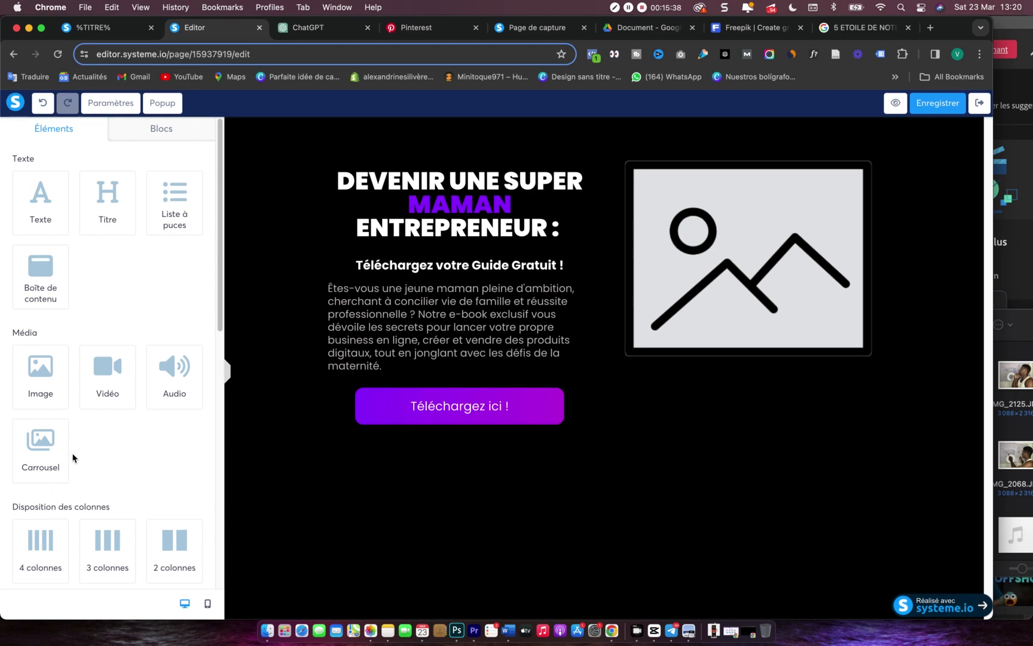
scroll(120, 454, "down", 3)
scroll(134, 483, "down", 2)
left_click(115, 466)
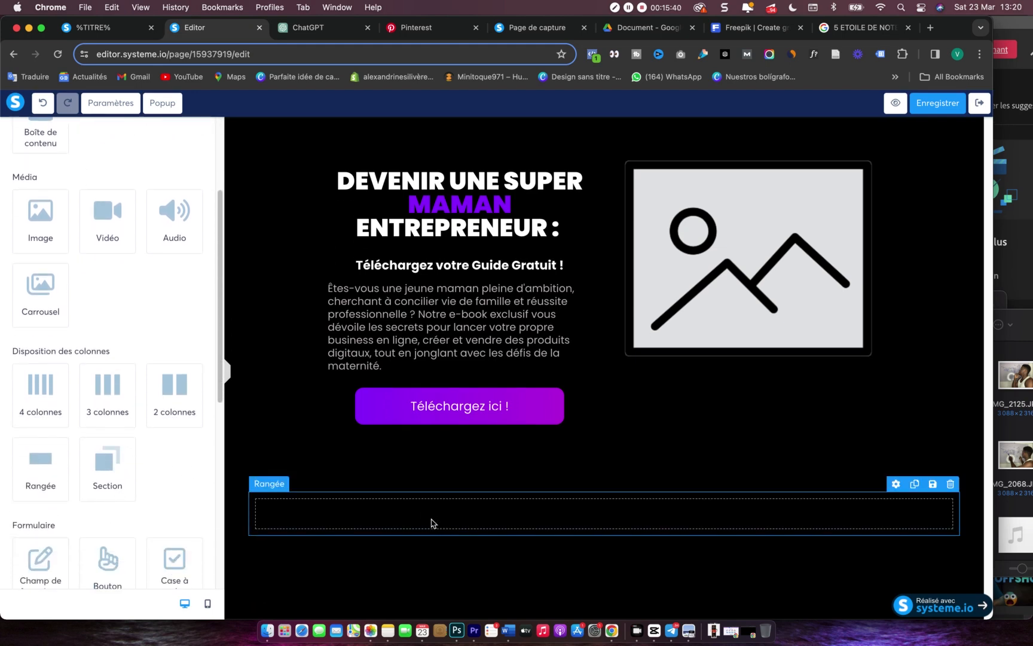
- Set the new section's content width to "Moyen" and close its settings
left_click(240, 512)
scroll(114, 430, "down", 2)
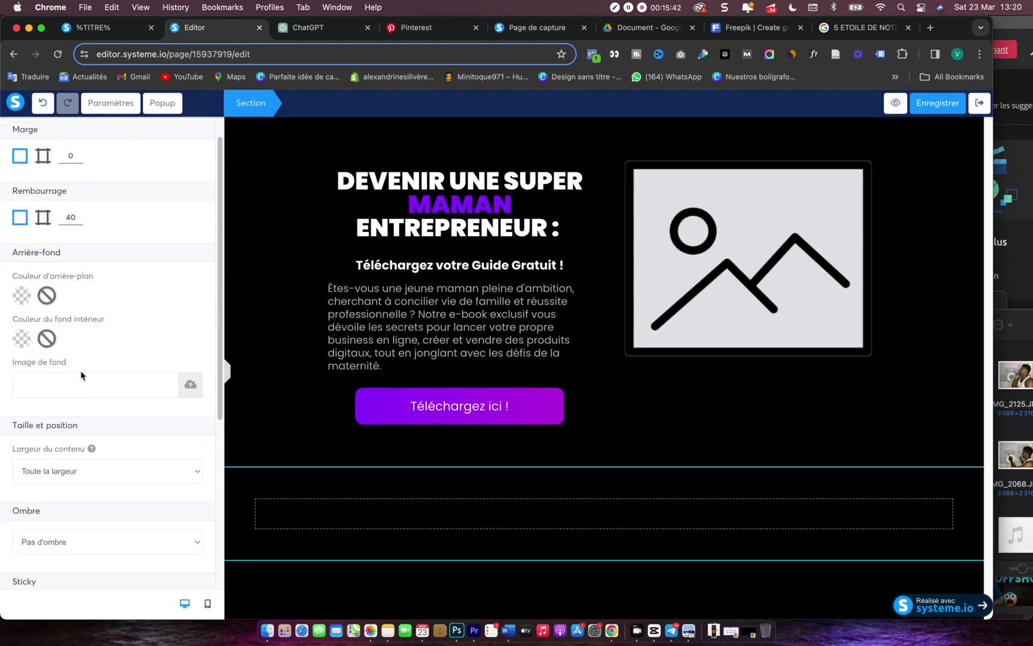
left_click(122, 443)
left_click(77, 460)
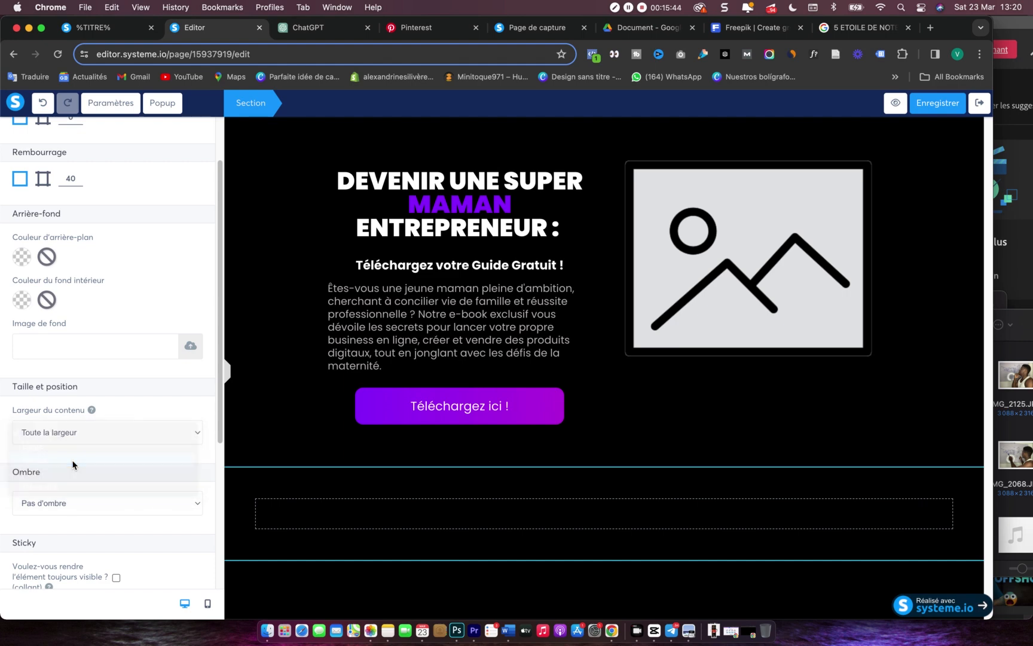
scroll(138, 281, "up", 3)
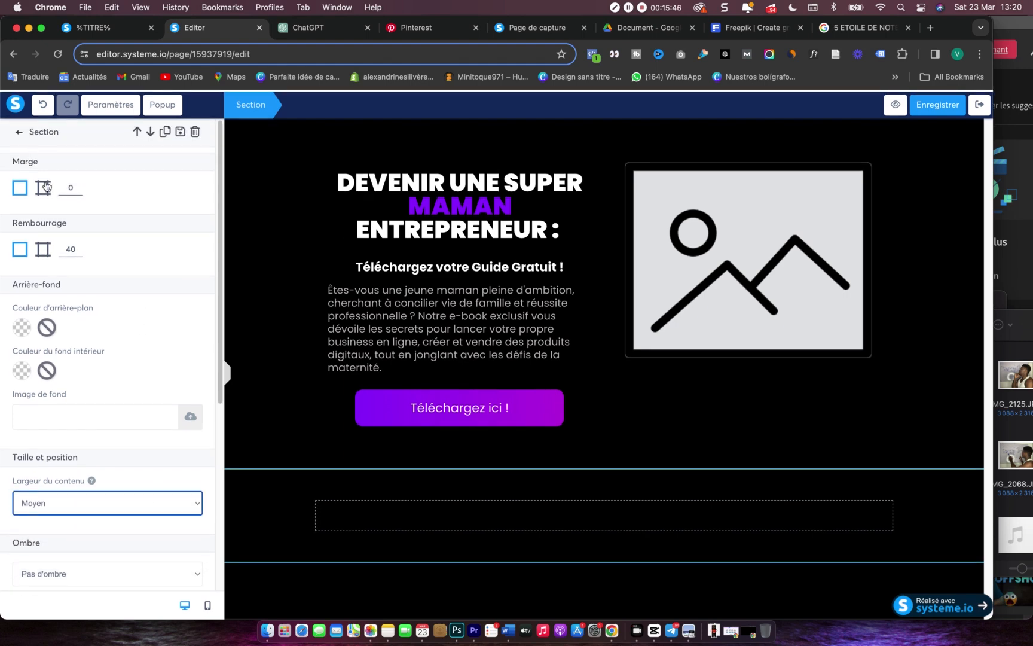
left_click(19, 137)
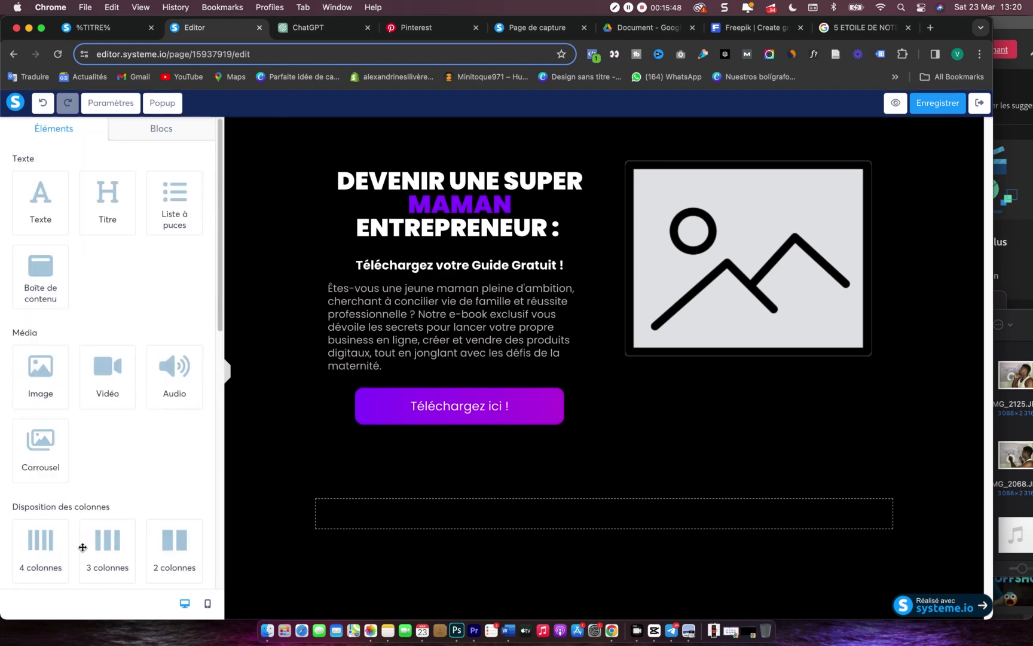
- Place two stacked rows inside the new section and add a title element to the upper row
scroll(125, 415, "down", 5)
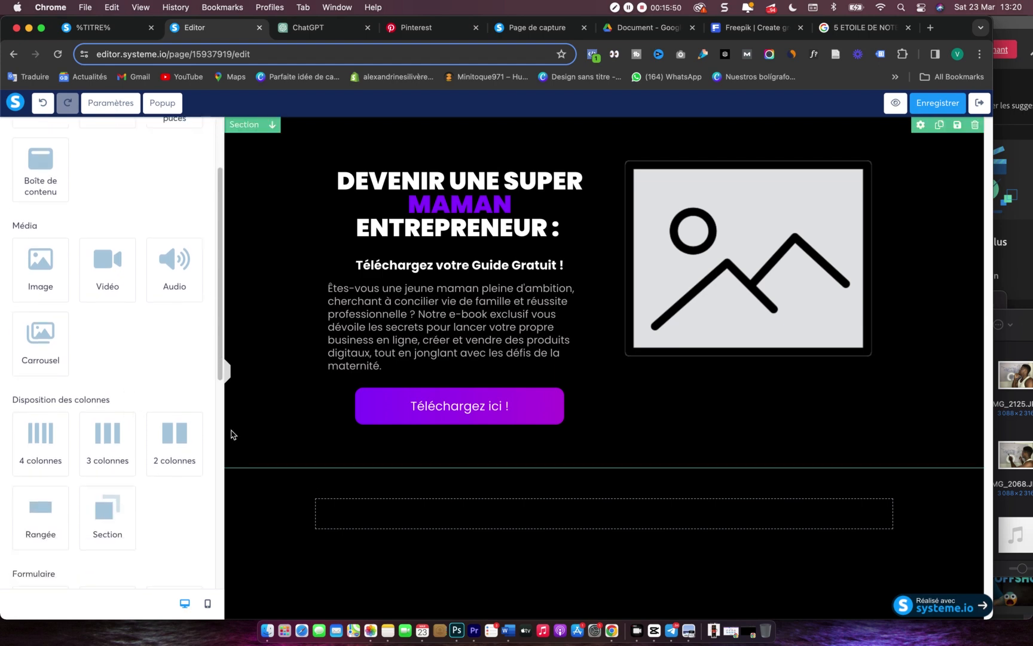
left_click_drag(42, 448, 565, 521)
left_click_drag(42, 446, 377, 546)
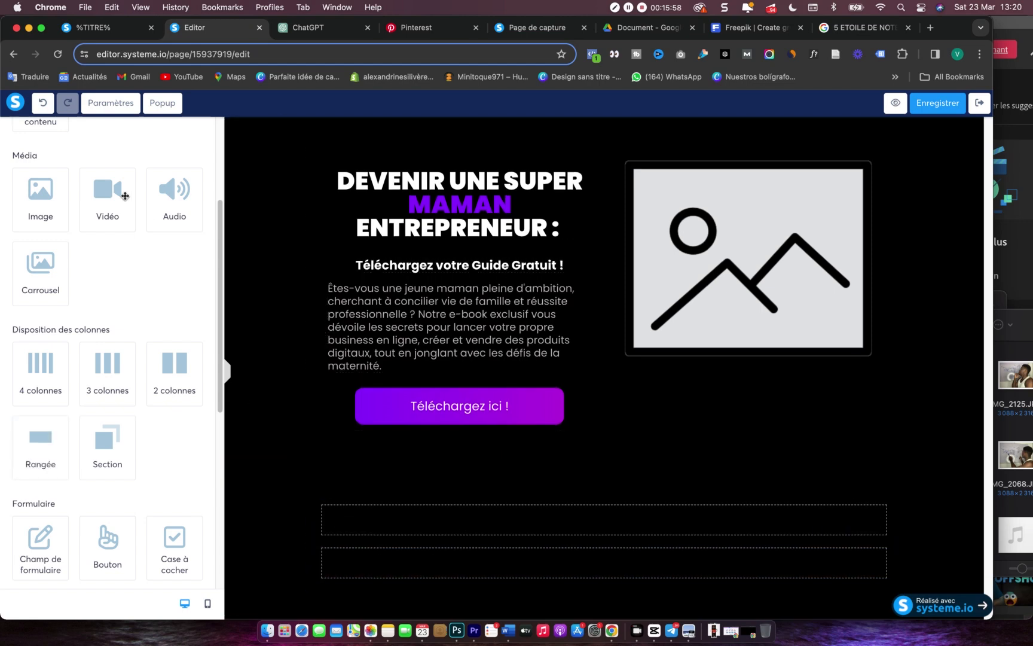
scroll(75, 206, "up", 5)
left_click_drag(106, 205, 533, 528)
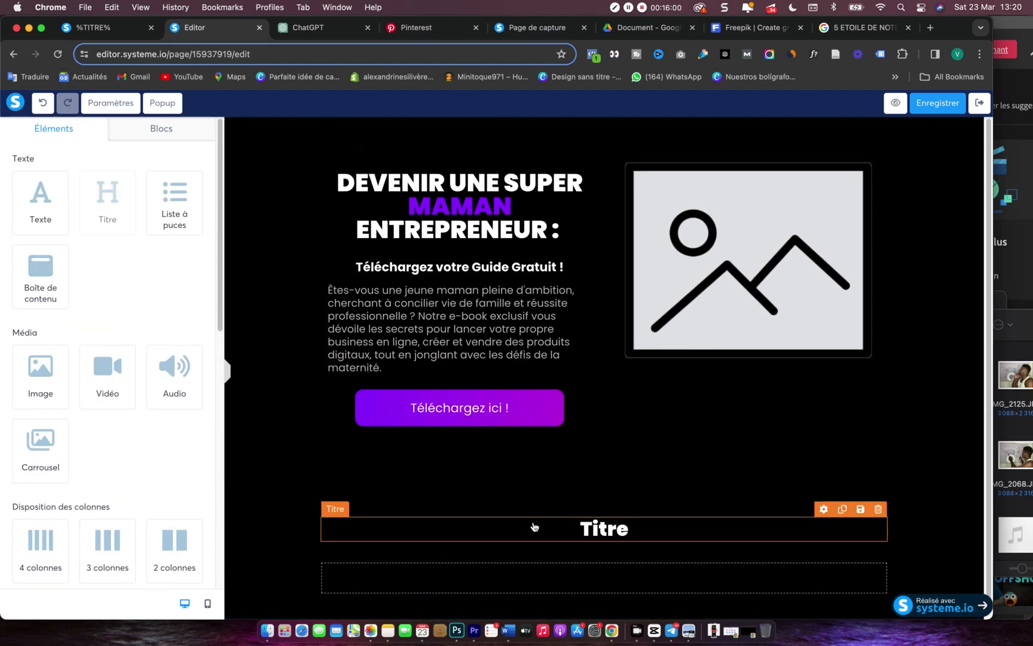
- Switch to ChatGPT and copy the "Avantages Clés" heading from item 6 of the capture page outline
left_click(317, 27)
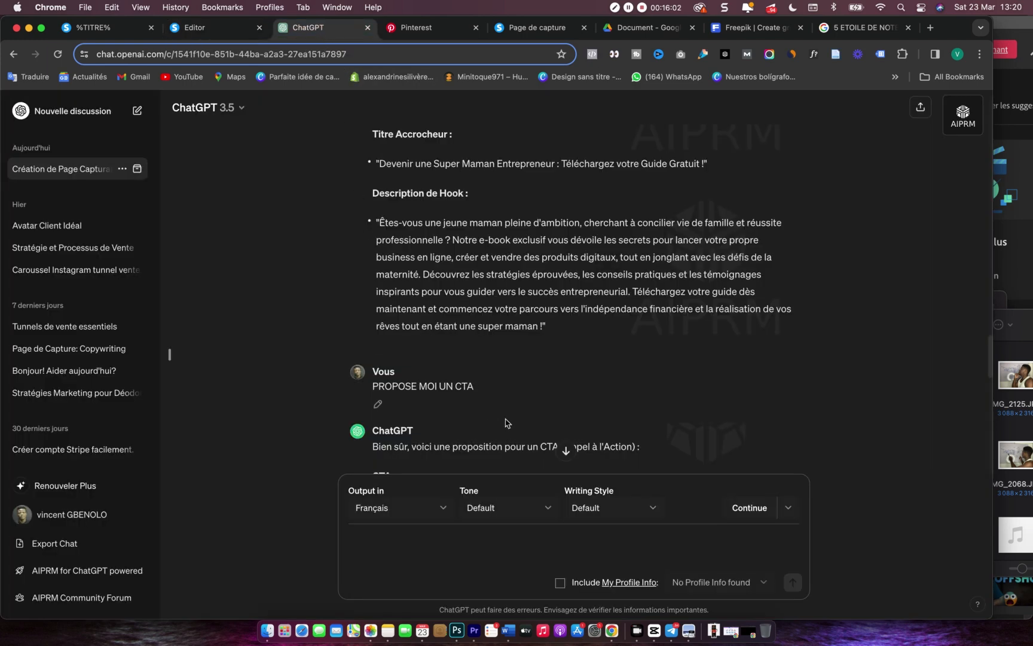
scroll(483, 403, "up", 3)
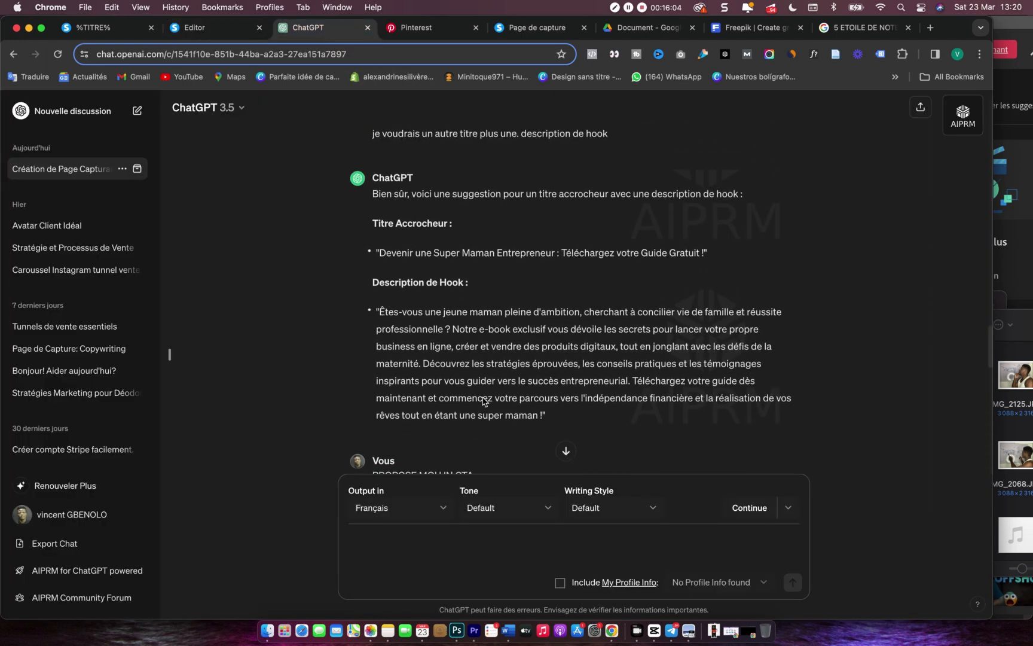
scroll(483, 397, "down", 1)
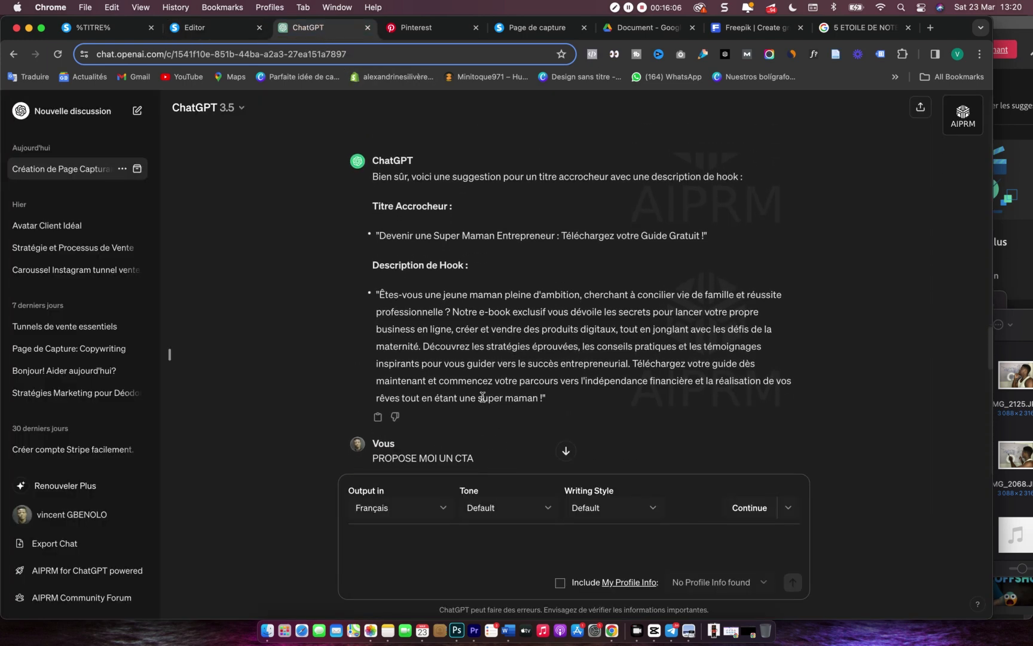
scroll(483, 397, "up", 10)
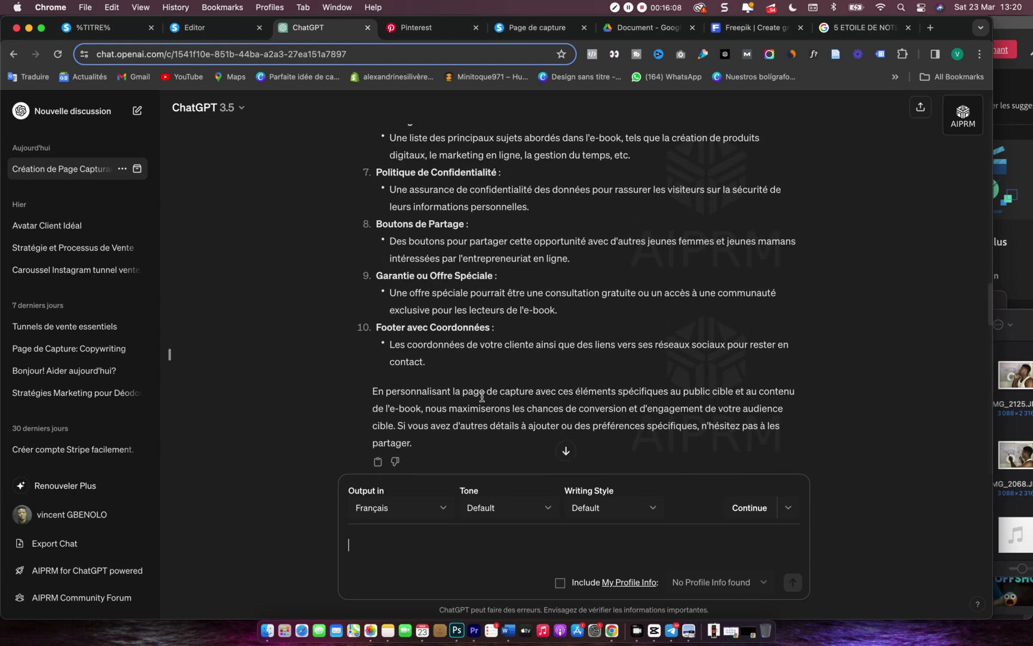
scroll(456, 271, "up", 1)
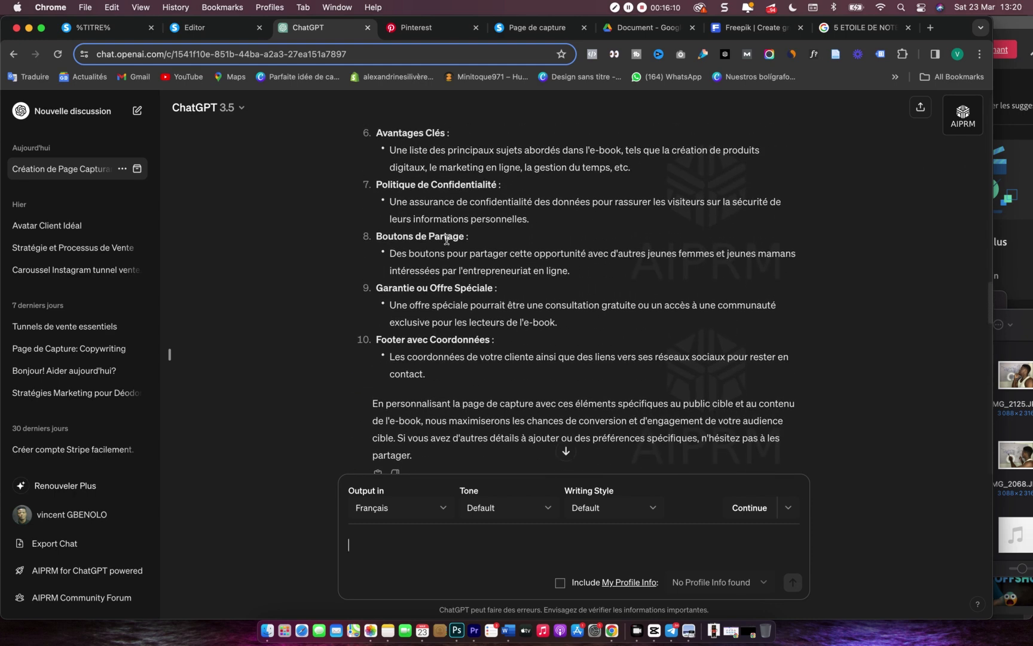
scroll(465, 217, "up", 3)
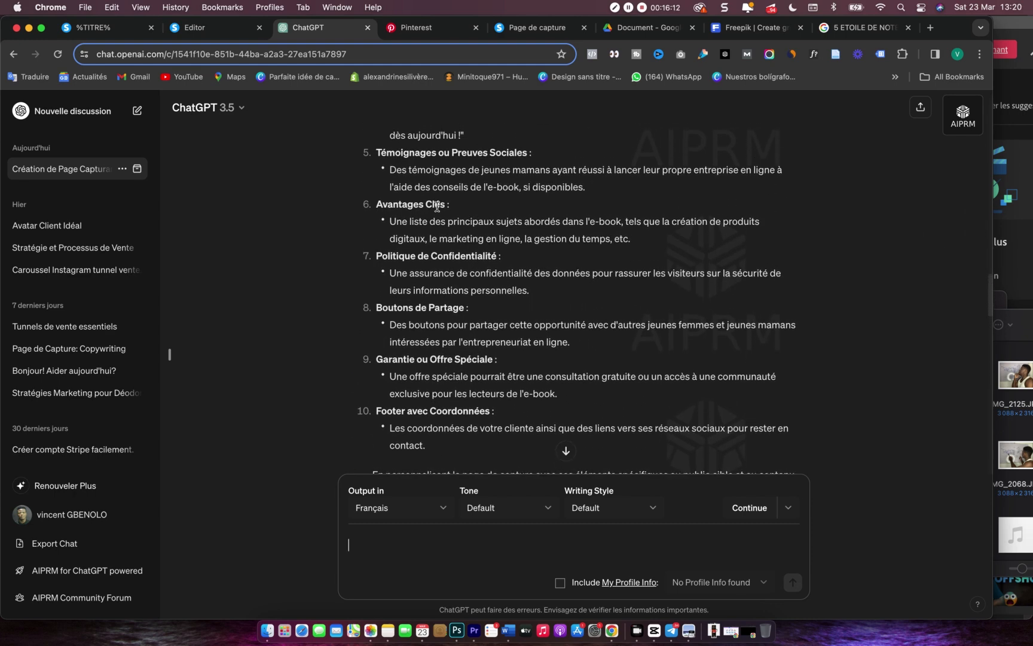
scroll(466, 227, "up", 1)
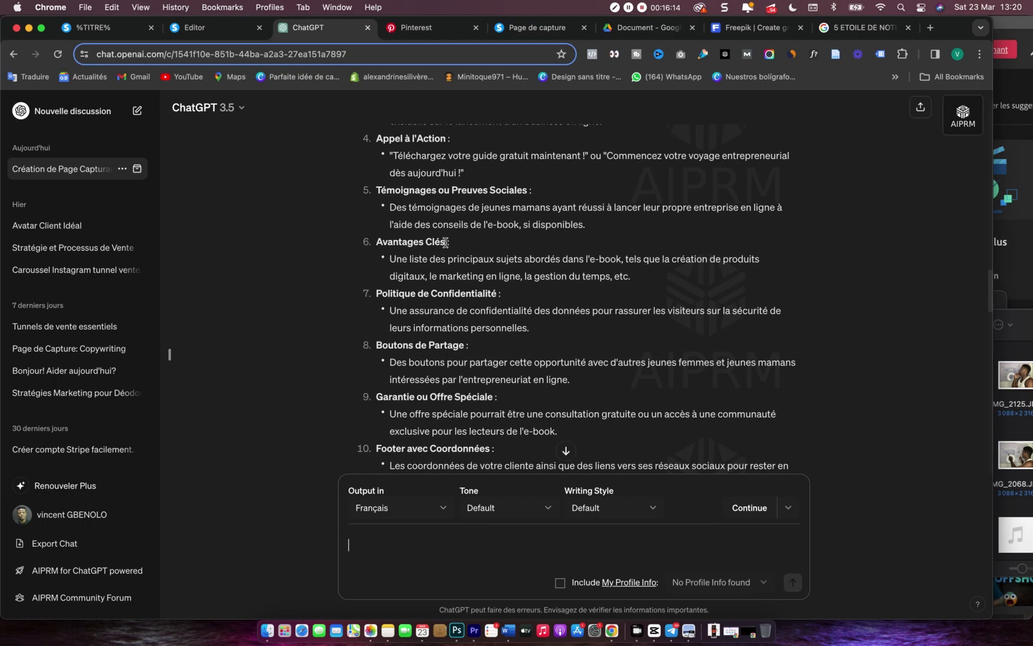
left_click_drag(445, 241, 384, 239)
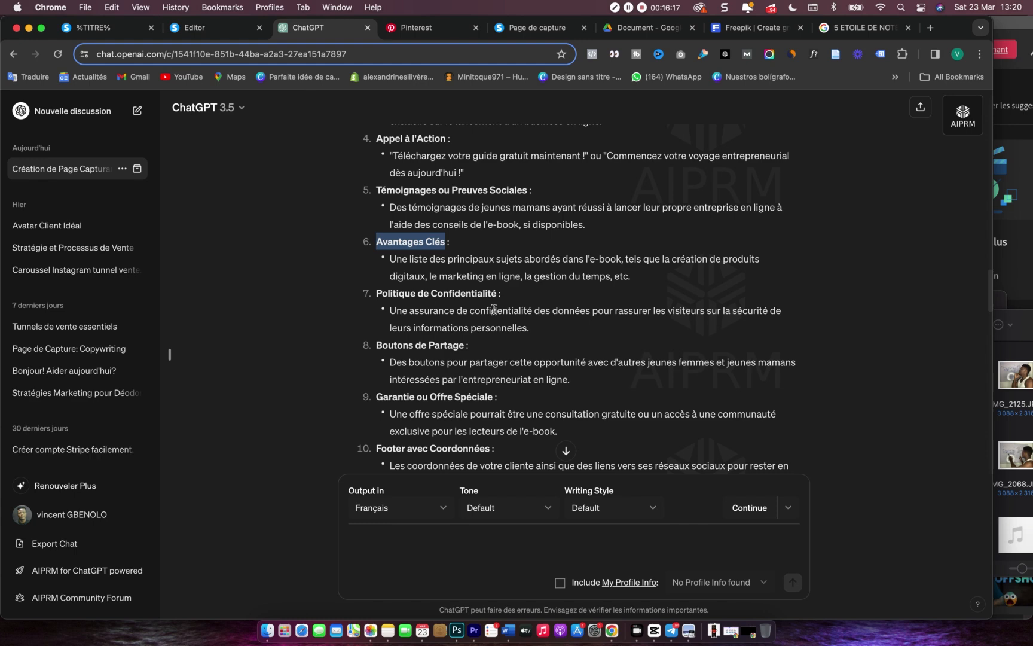
- Return to the systeme.io editor and replace the new title's placeholder text with "Avantages Clés"
left_click(216, 27)
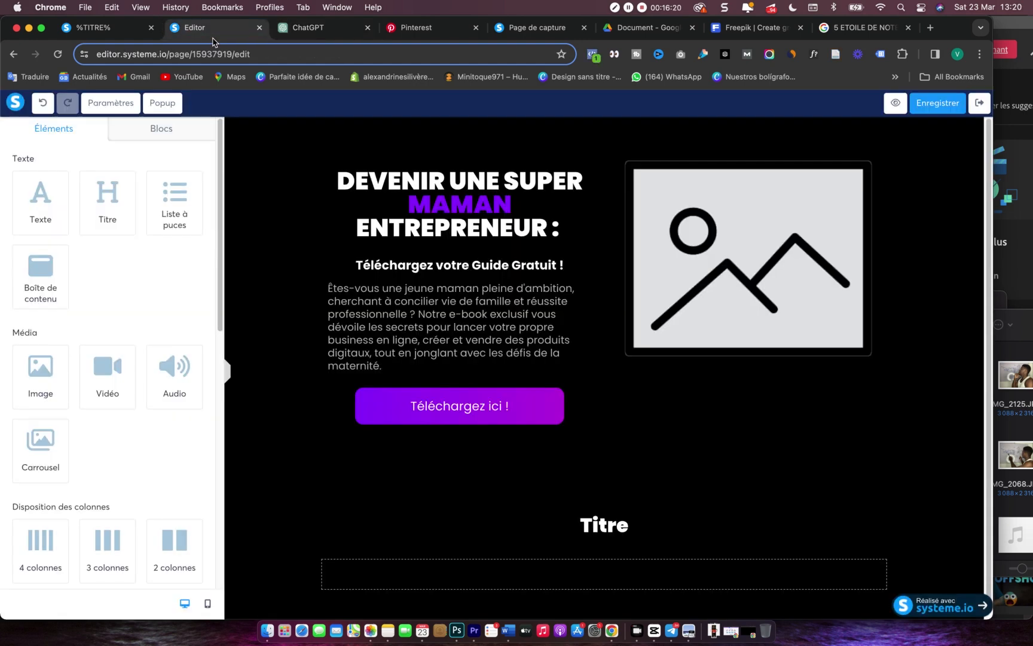
double_click(603, 529)
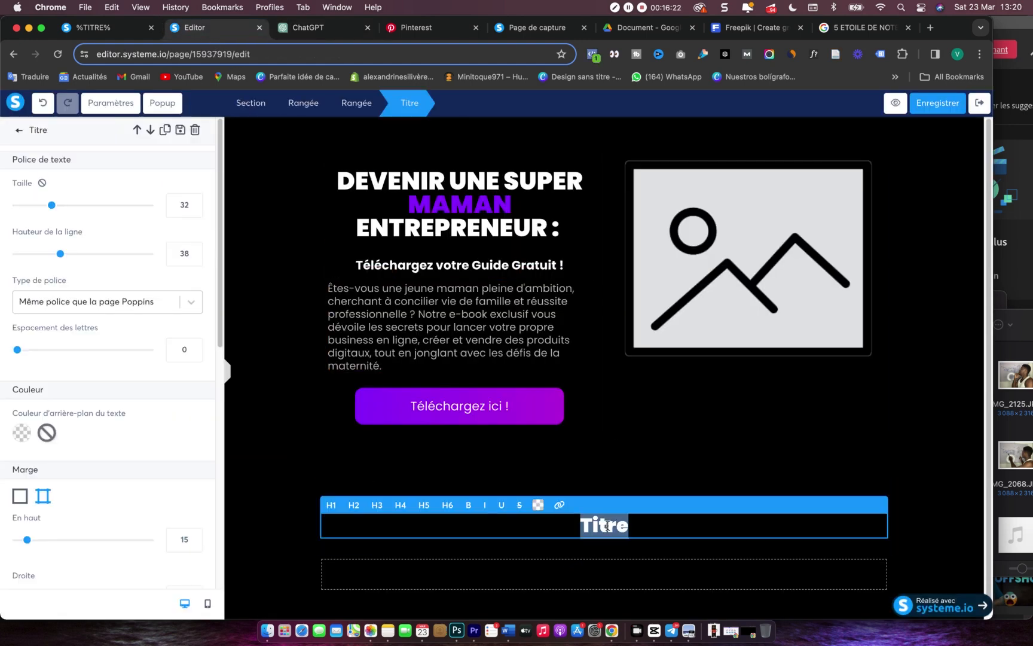
type("Avantages Clés")
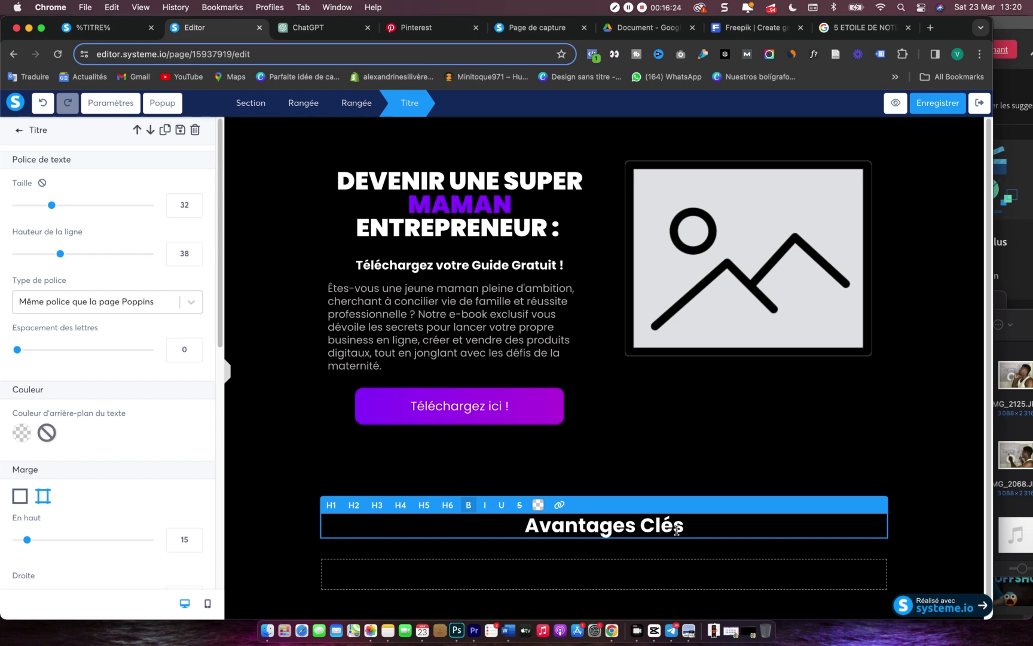
- Color the word "Clés" in the new title with the default violet
left_click_drag(688, 527, 642, 525)
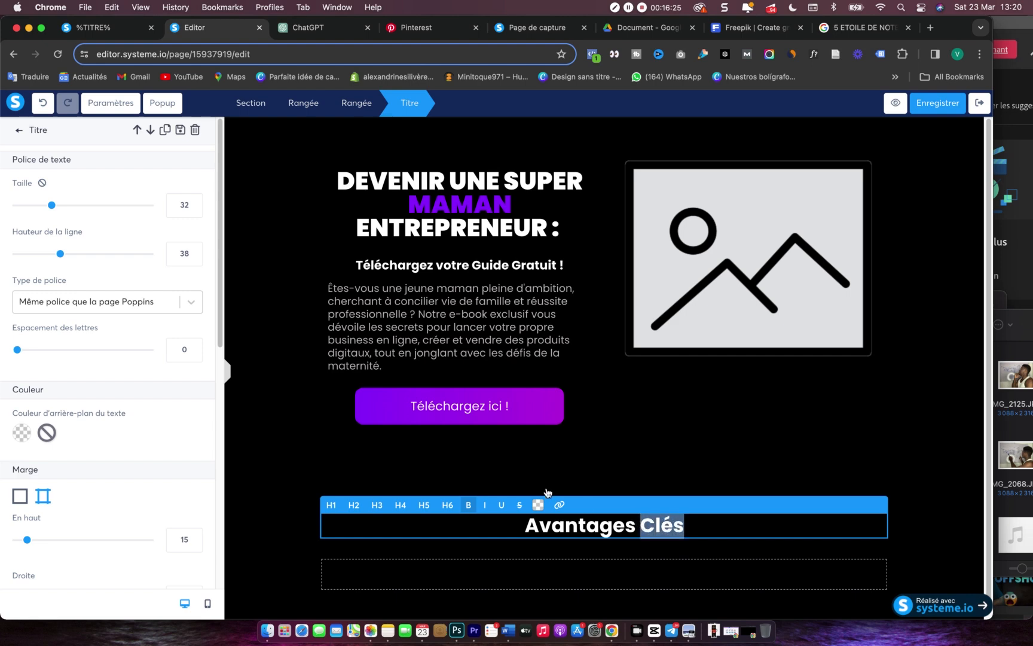
left_click(540, 506)
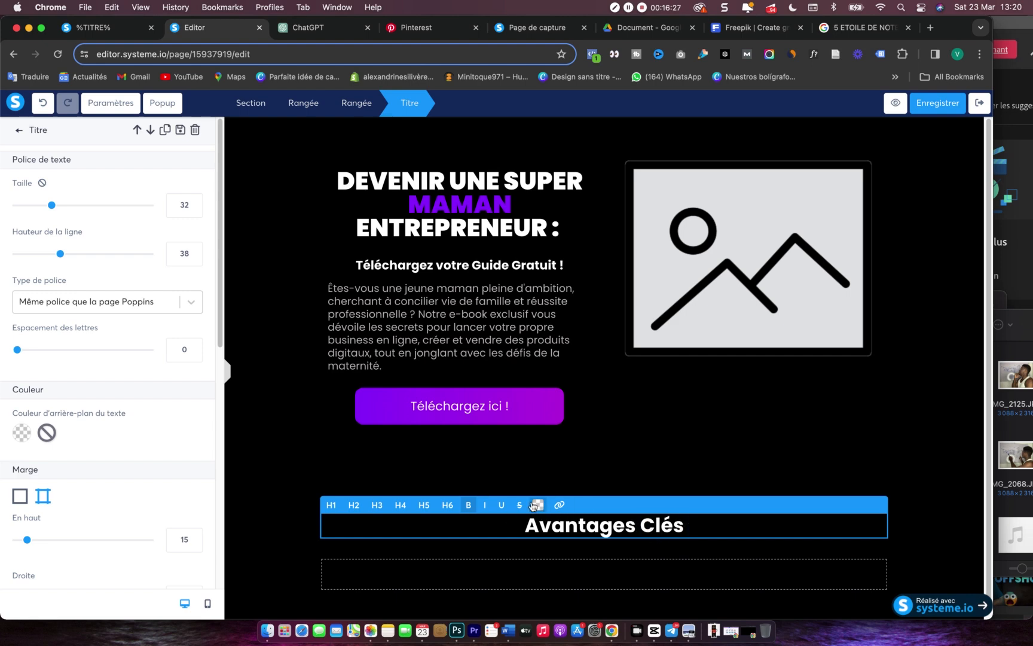
left_click(540, 506)
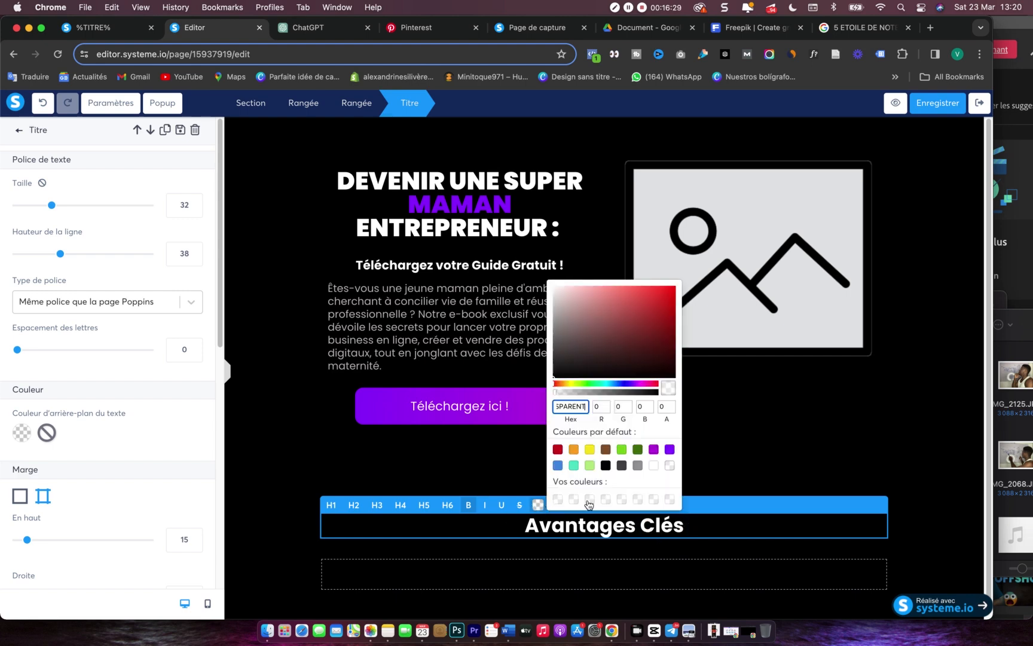
left_click(669, 449)
- Format the whole "Avantages Clés" title as H1 and leave its editing mode
left_click(537, 529)
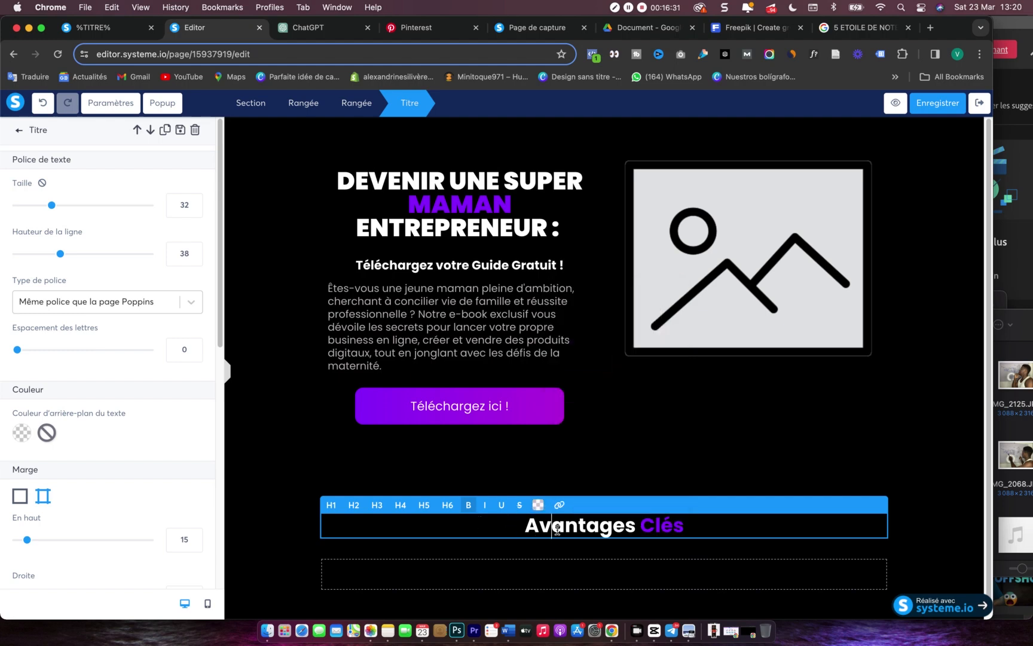
triple_click(558, 530)
left_click(334, 508)
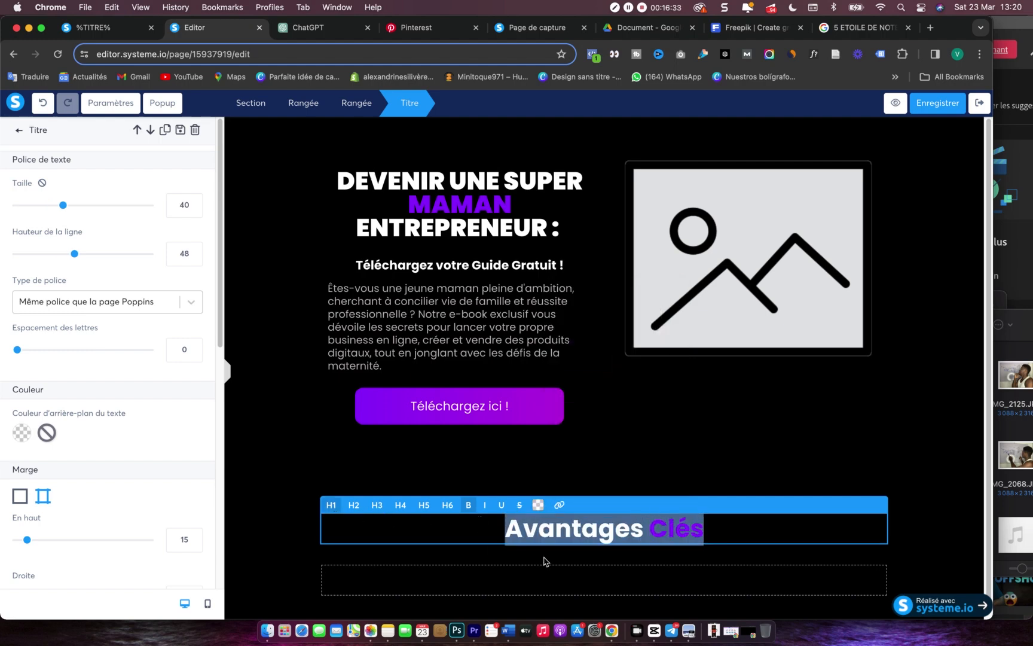
left_click(735, 487)
- Insert a three-column layout into the empty row below the "Avantages Clés" title
scroll(664, 560, "down", 1)
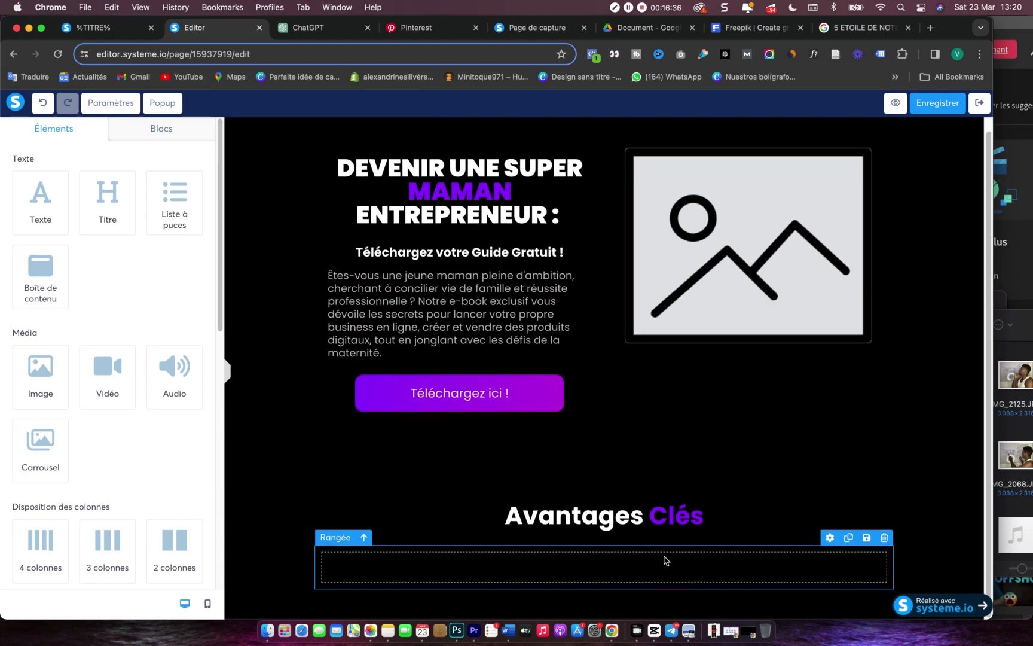
scroll(182, 477, "down", 2)
left_click_drag(108, 509, 526, 572)
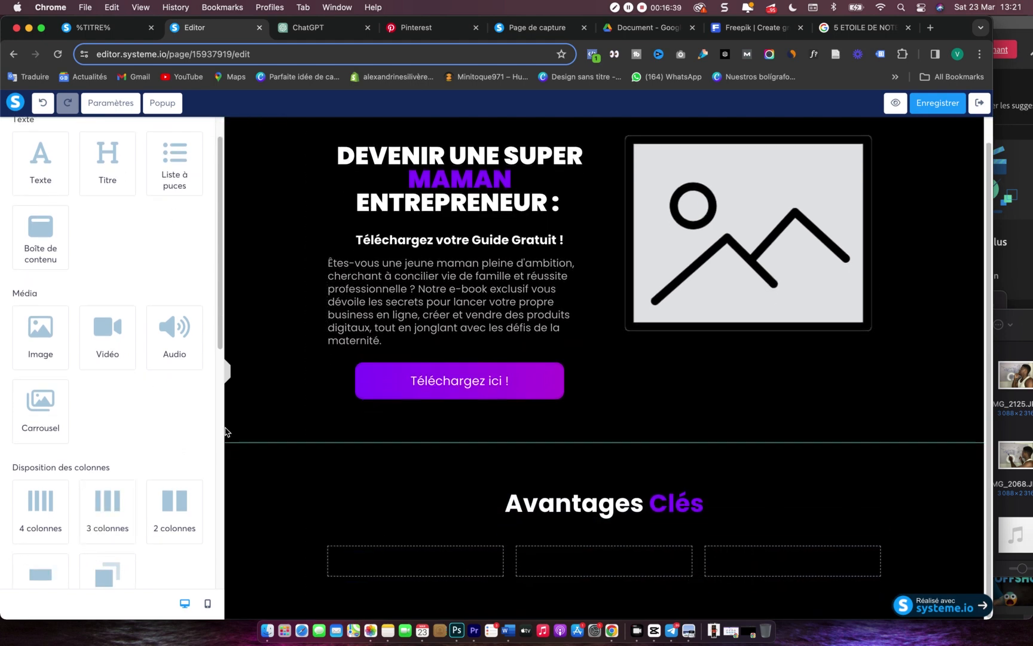
- Insert a row (Rangée) into the first column below "Avantages Clés" and place an image element inside it
scroll(136, 563, "down", 1)
scroll(135, 563, "down", 2)
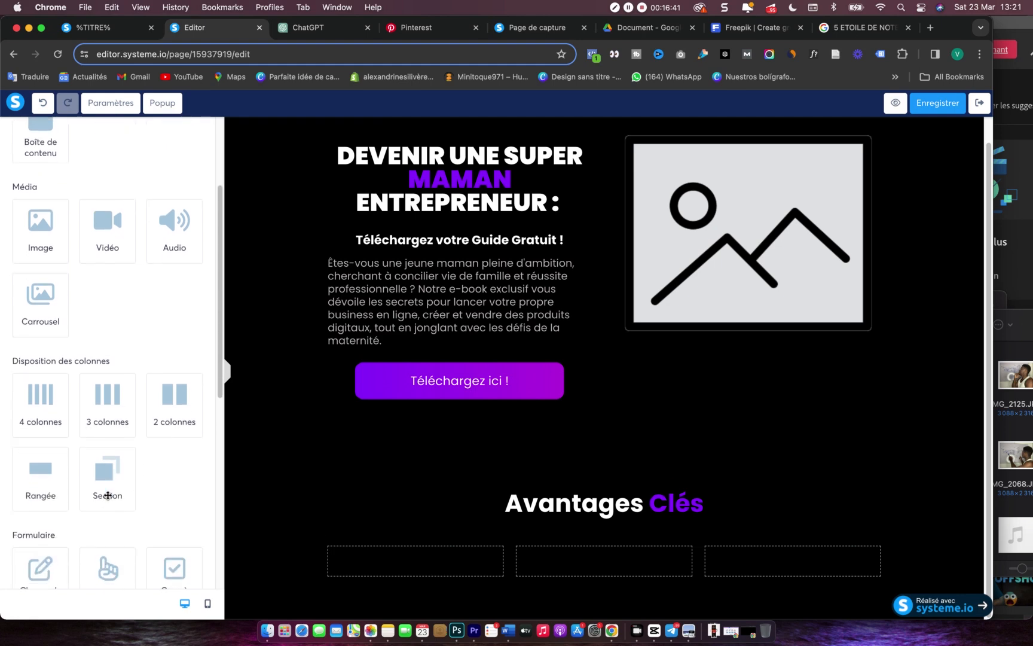
left_click_drag(54, 464, 404, 589)
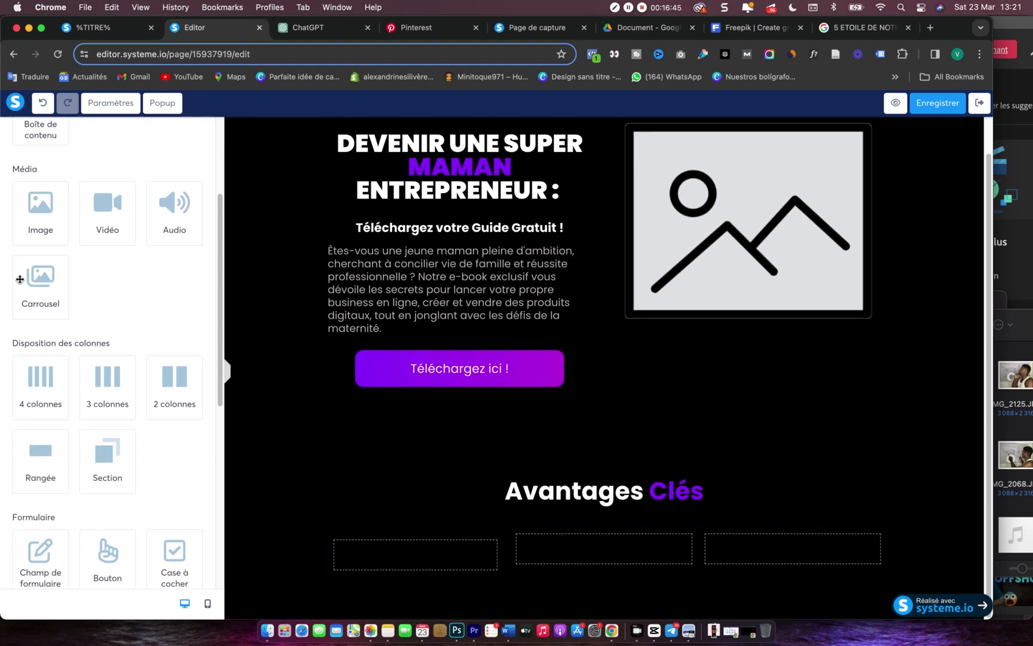
left_click_drag(37, 214, 387, 556)
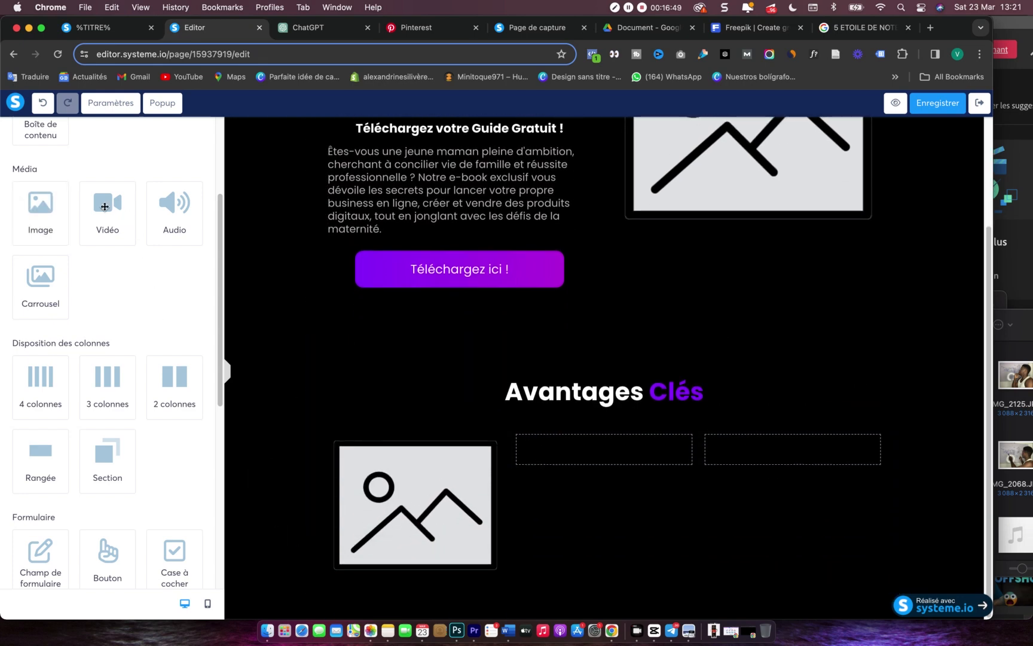
- Add a title element below the first column's image and a text element beneath that title
scroll(80, 274, "up", 5)
left_click_drag(111, 212, 402, 574)
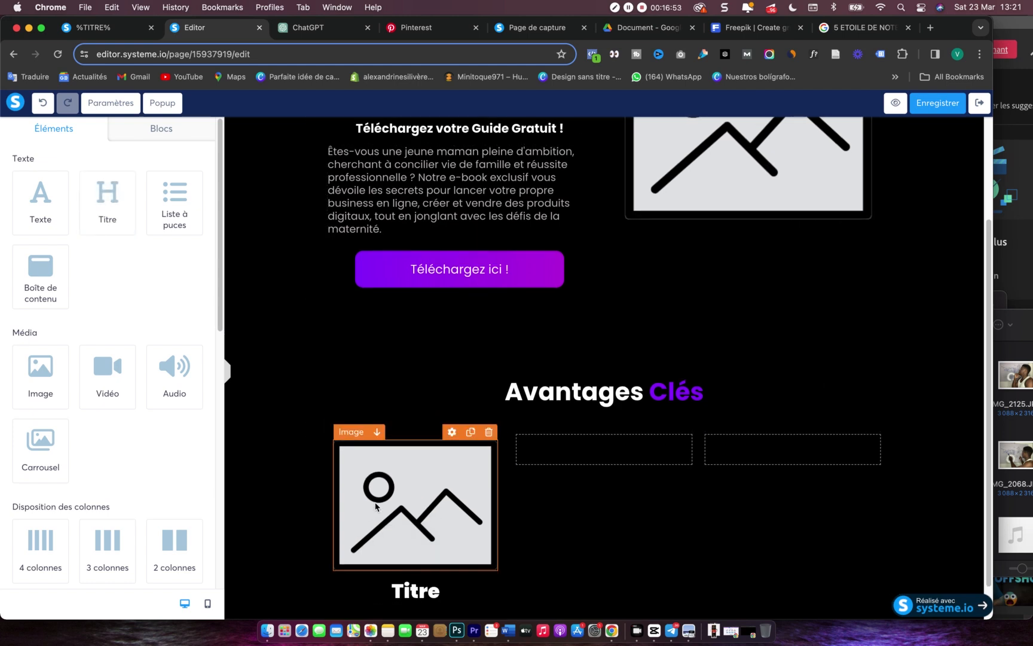
scroll(260, 431, "down", 1)
left_click_drag(42, 196, 436, 567)
scroll(436, 567, "down", 5)
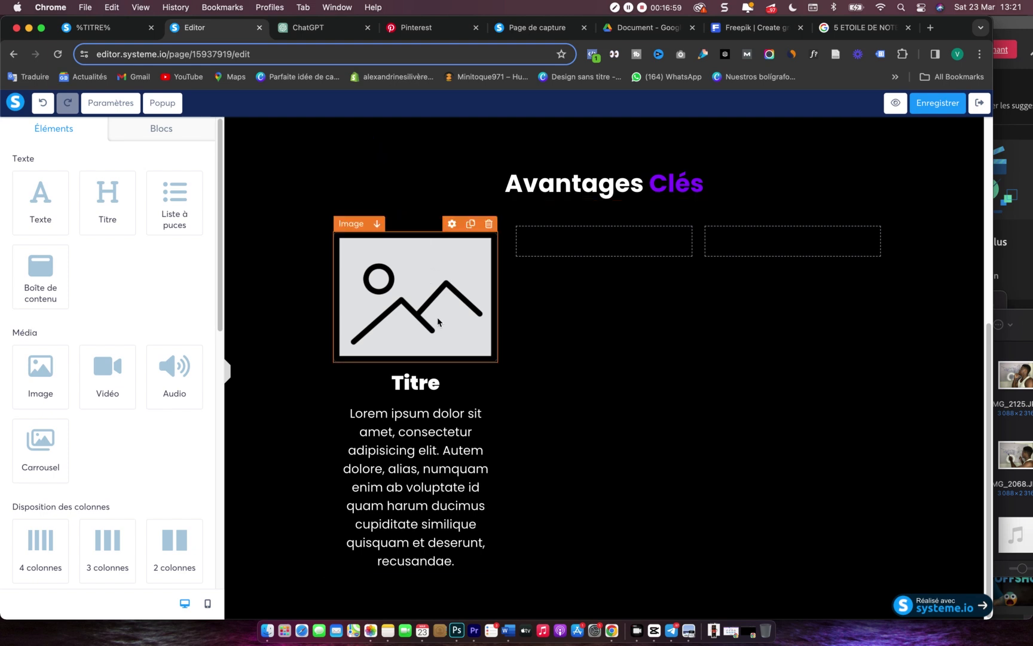
- Switch to Photoshop and create a new 1080 x 1080 px document at 300 ppi
left_click(410, 267)
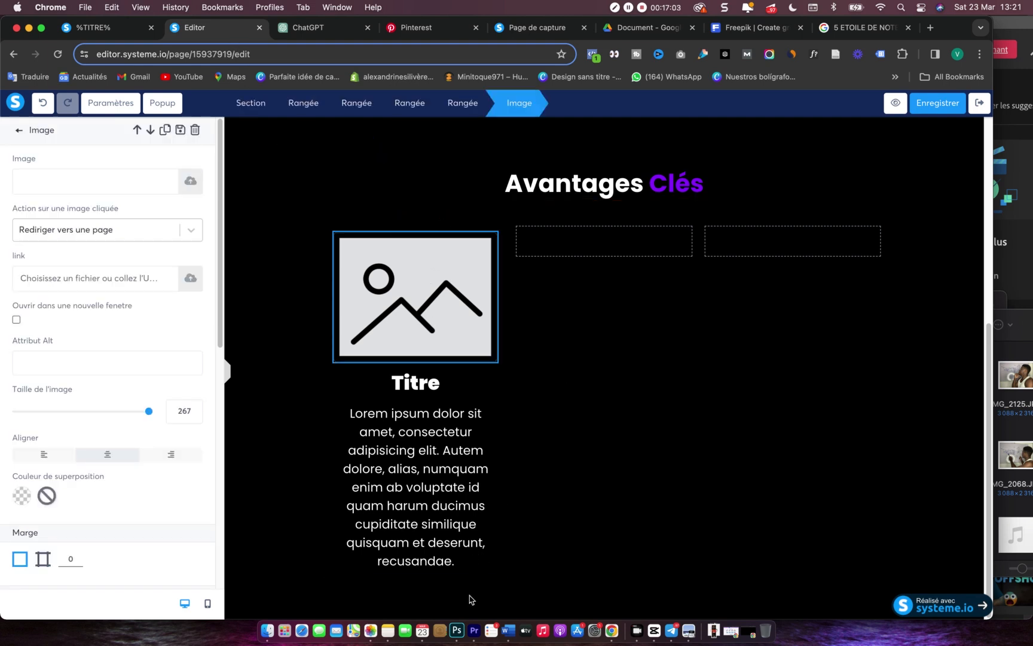
left_click(454, 613)
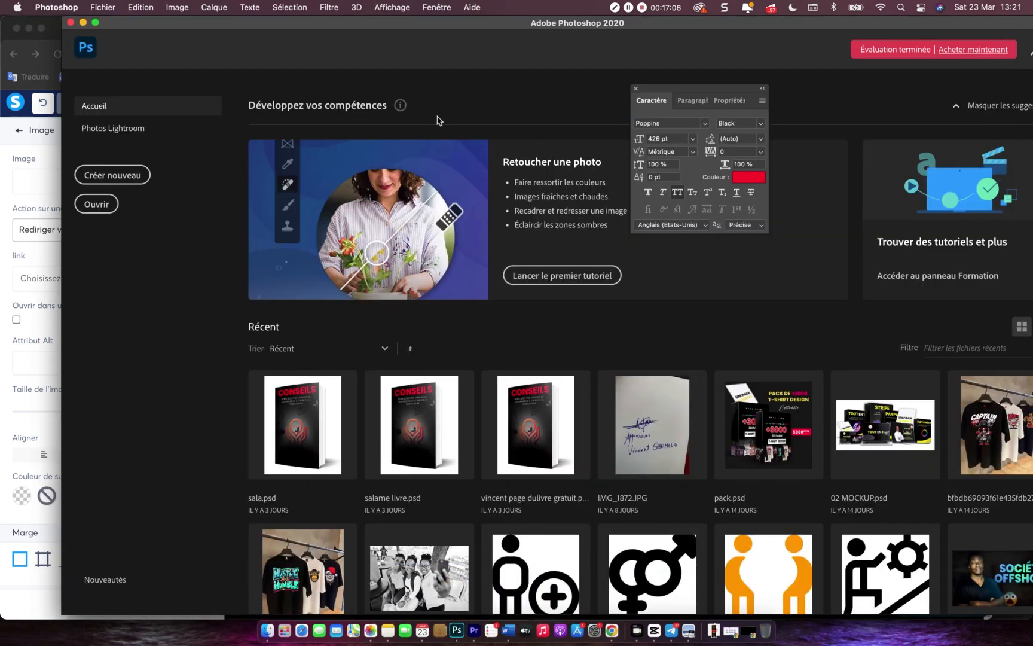
key("super+n")
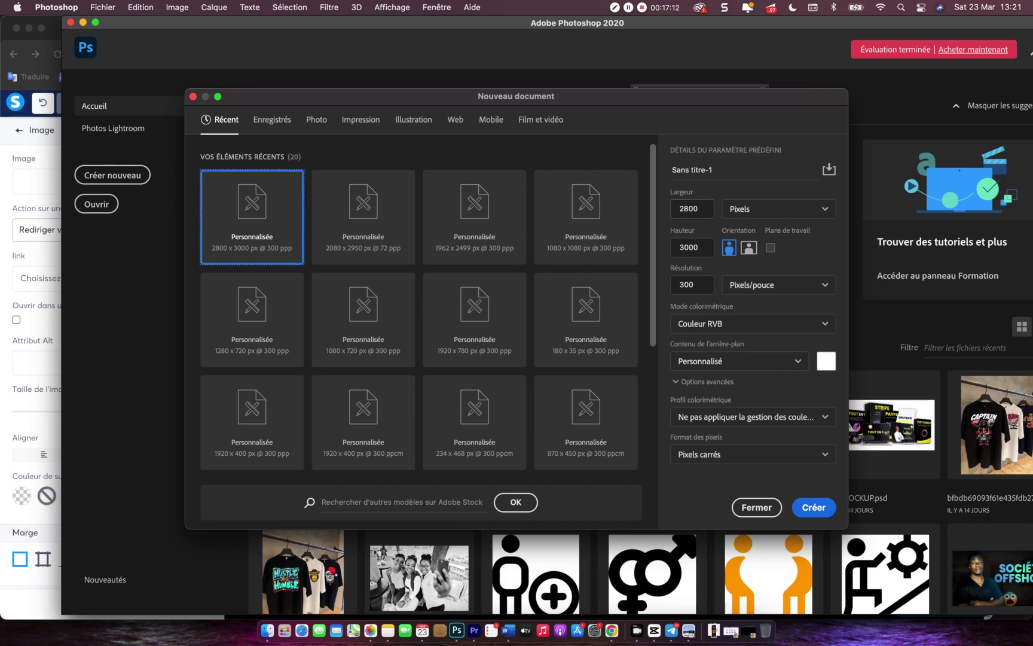
double_click(689, 208)
type("10")
double_click(694, 248)
type("1")
left_click(827, 258)
left_click(816, 512)
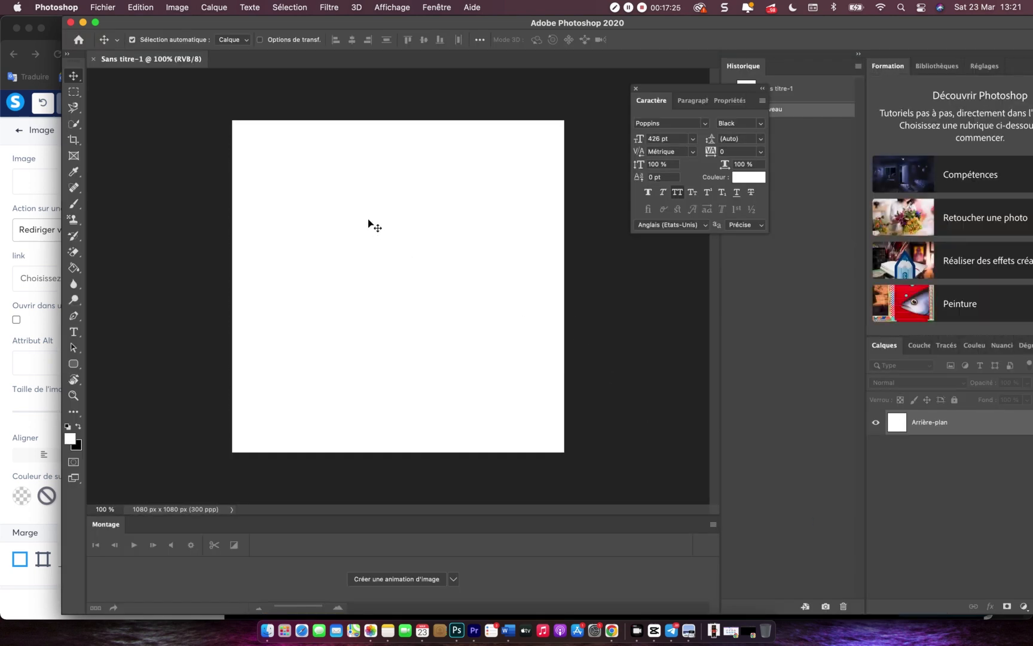
- Try to place text on the blank Photoshop canvas with the Text tool, and close the document
left_click_drag(304, 24, 277, 24)
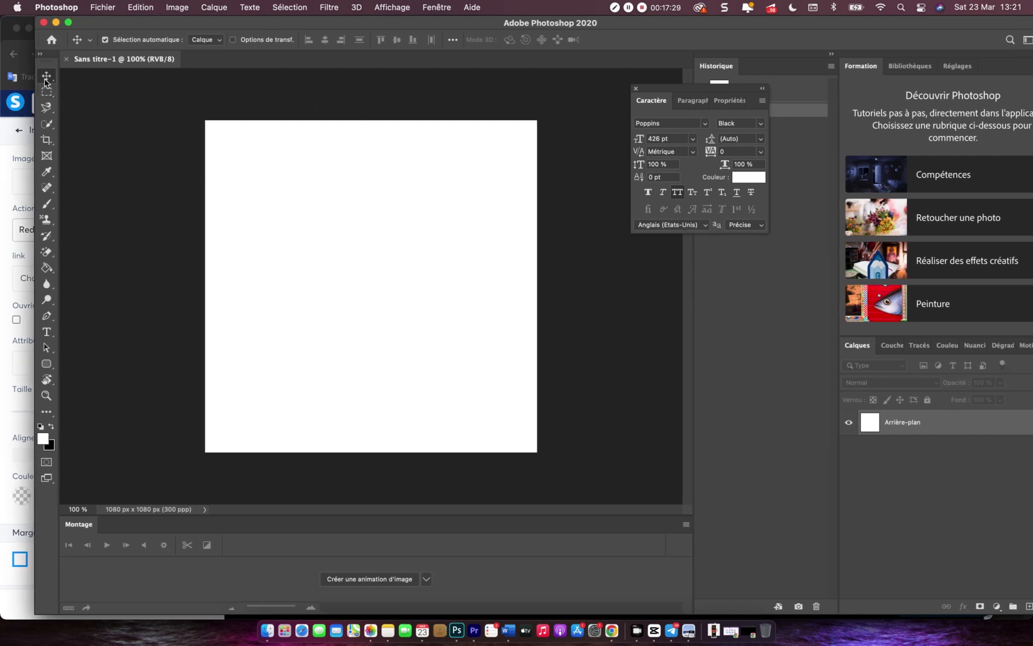
key("t")
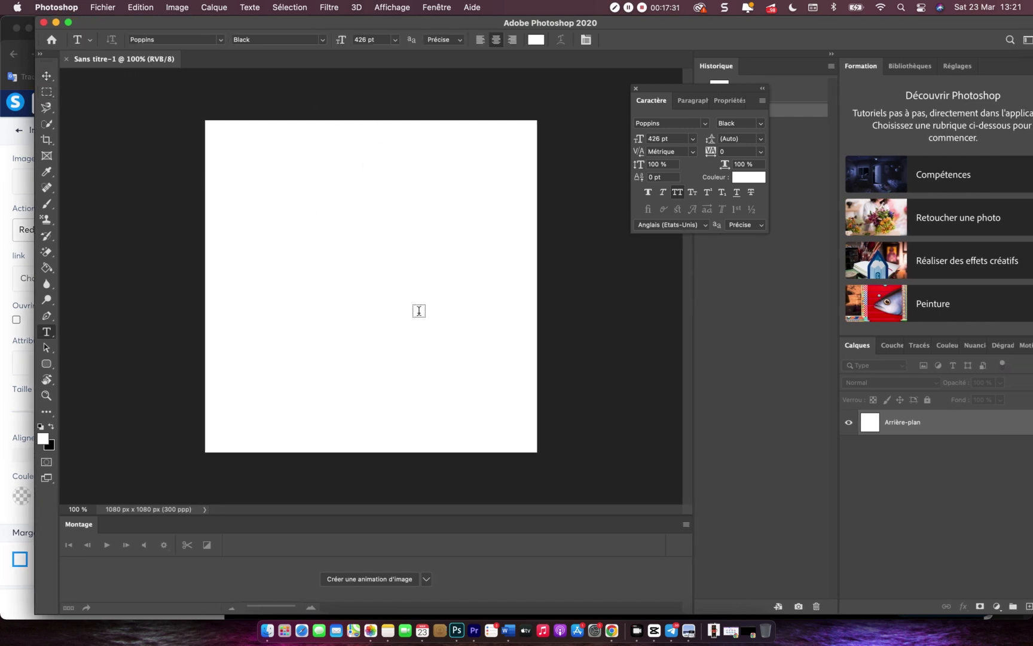
left_click(398, 312)
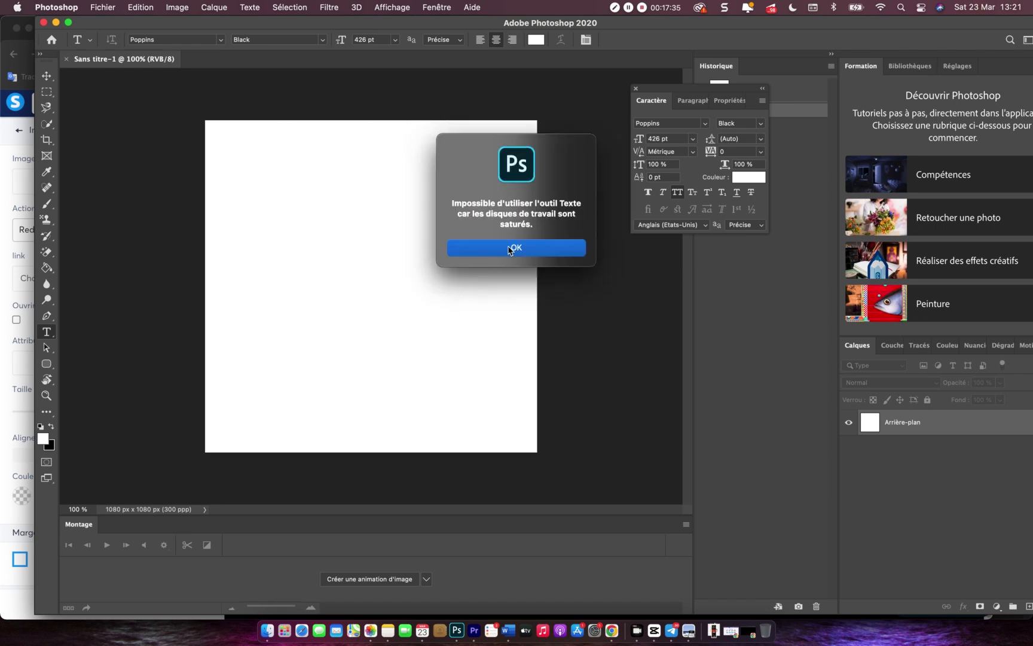
left_click(536, 249)
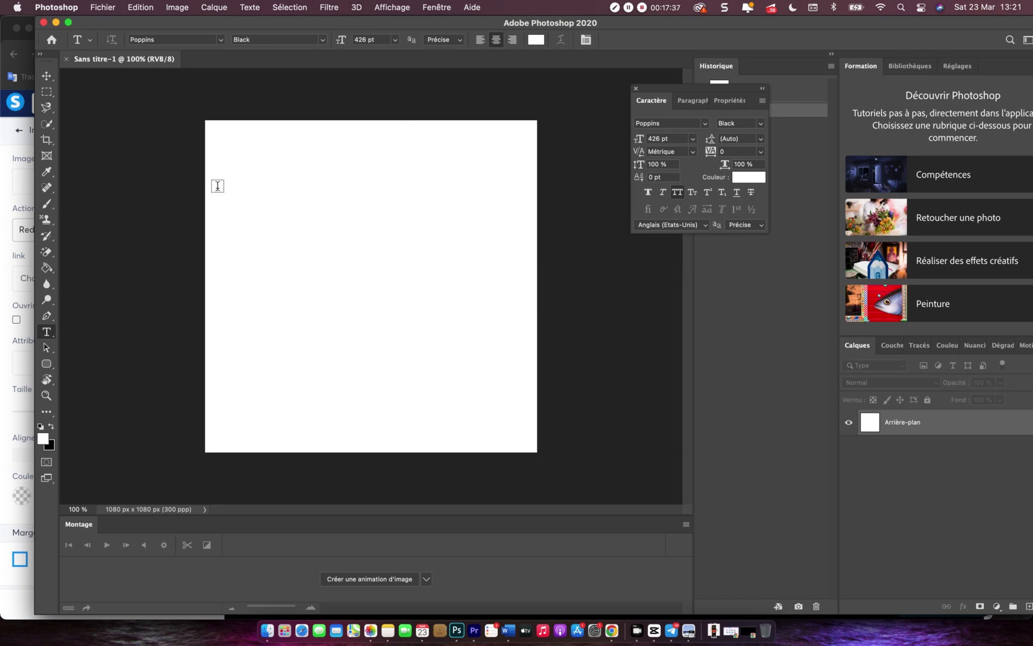
left_click(44, 24)
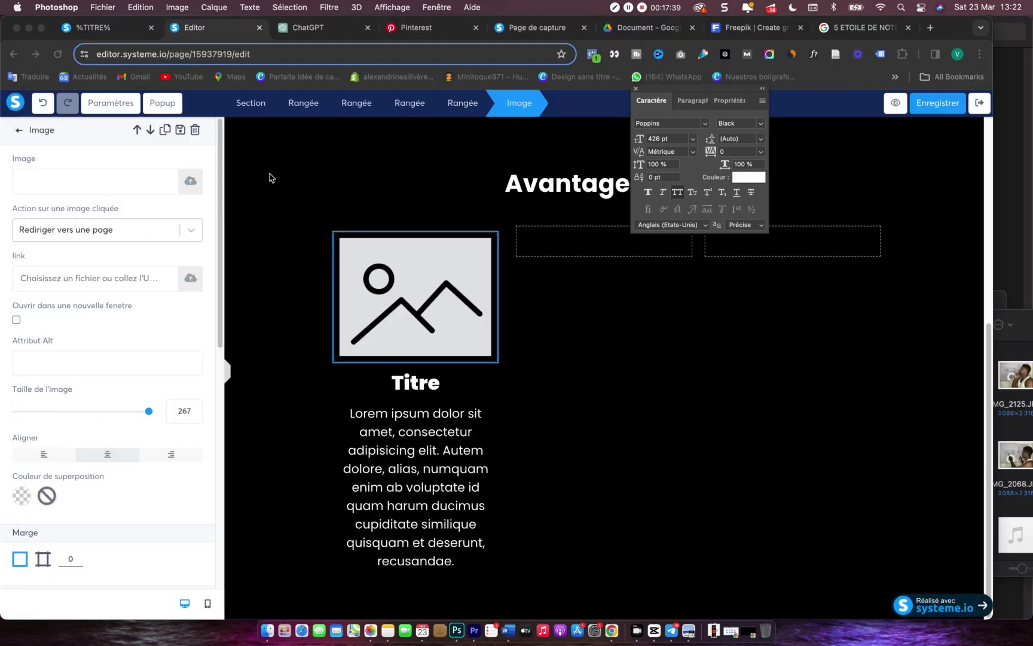
- Force Photoshop to quit and close the Force Quit Applications window
left_click(429, 329)
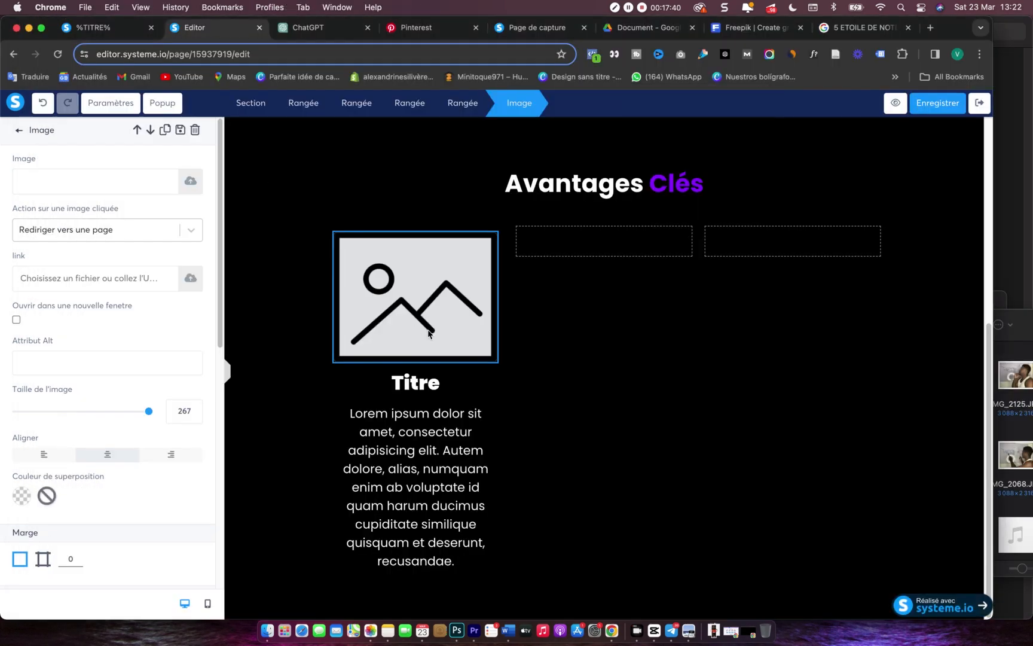
left_click(606, 242)
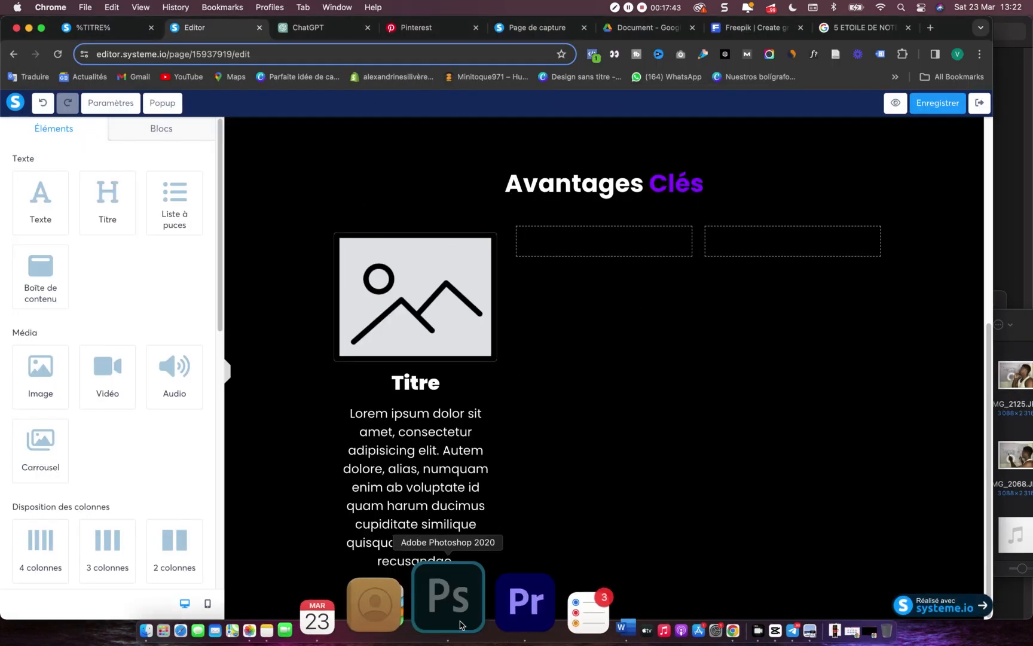
left_click(446, 613)
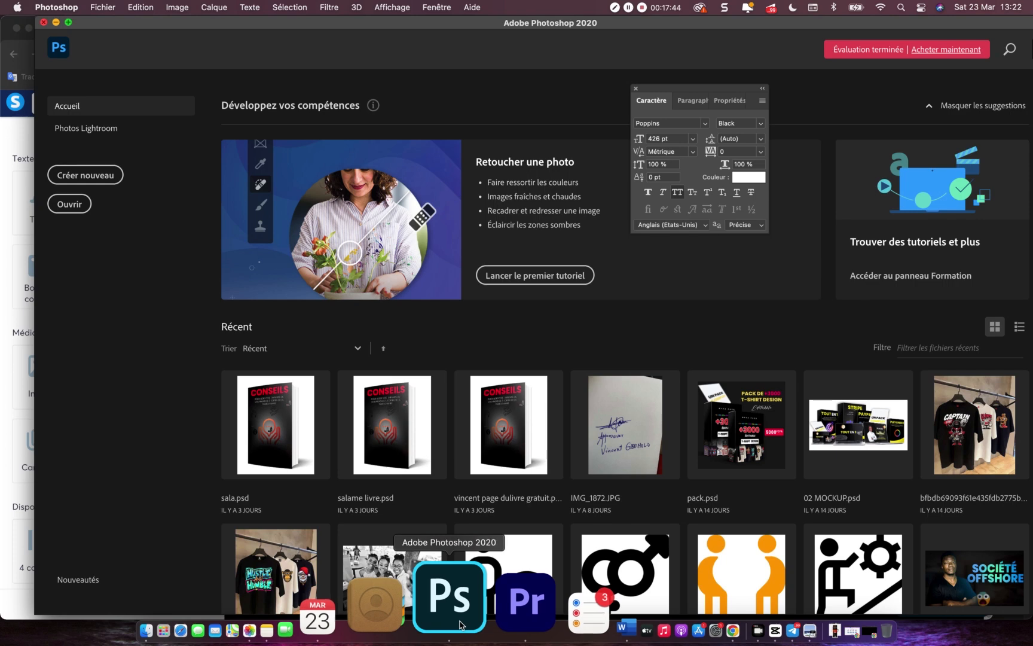
left_click(27, 5)
mouse_move(16, 7)
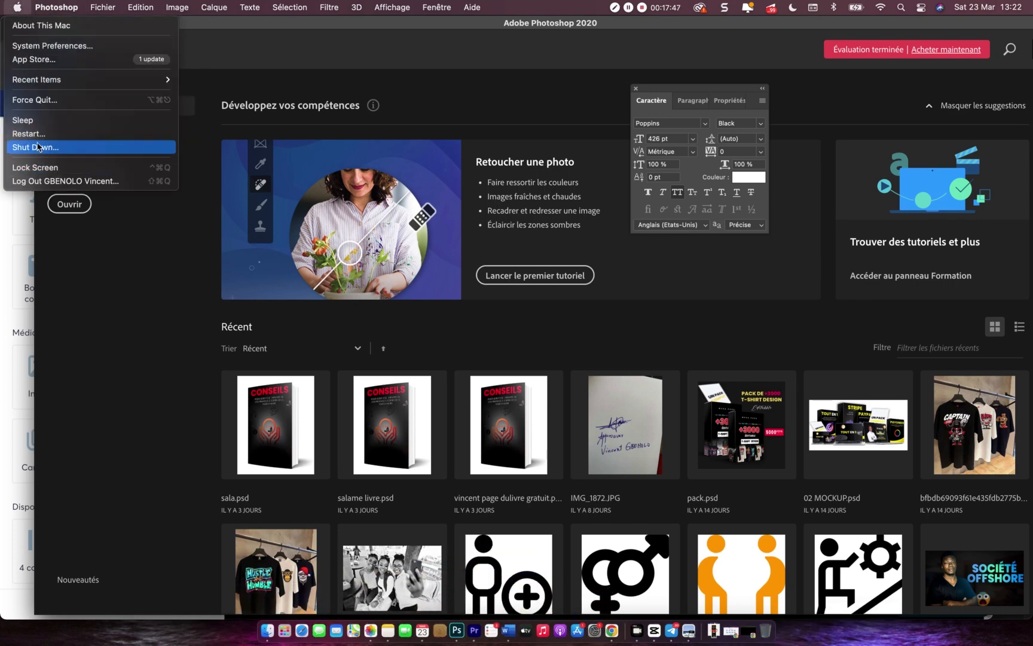
left_click(50, 100)
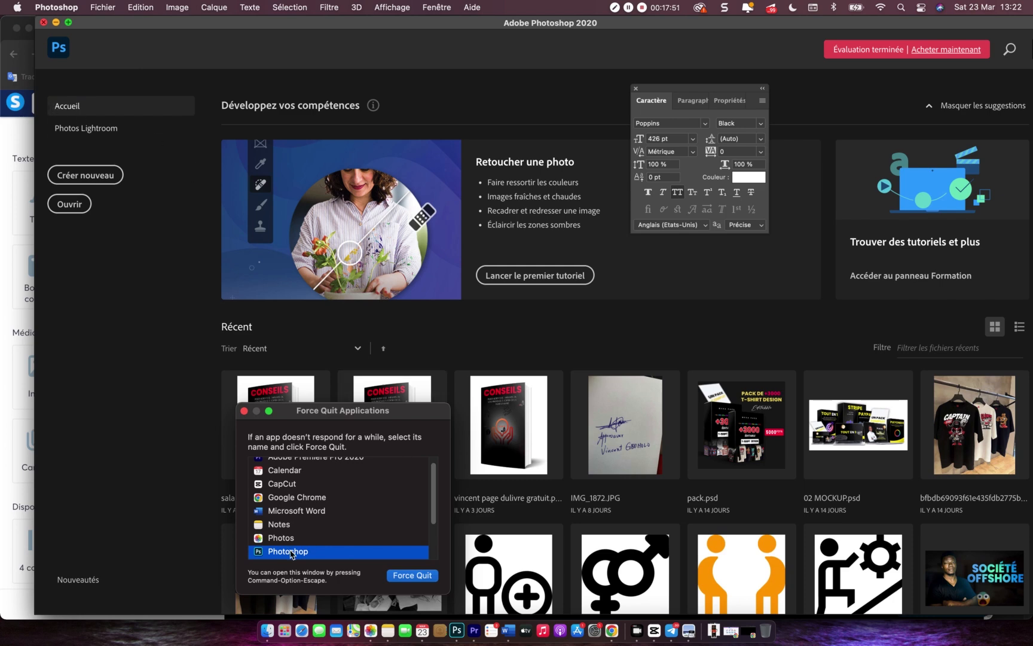
left_click(416, 579)
left_click(439, 518)
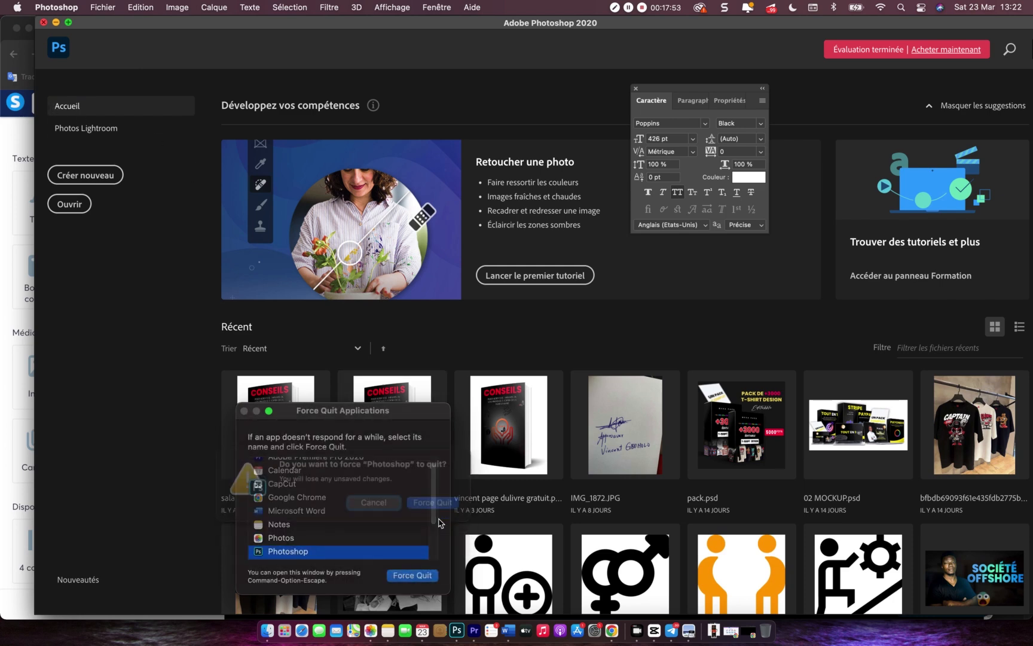
scroll(422, 520, "down", 3)
scroll(422, 519, "up", 3)
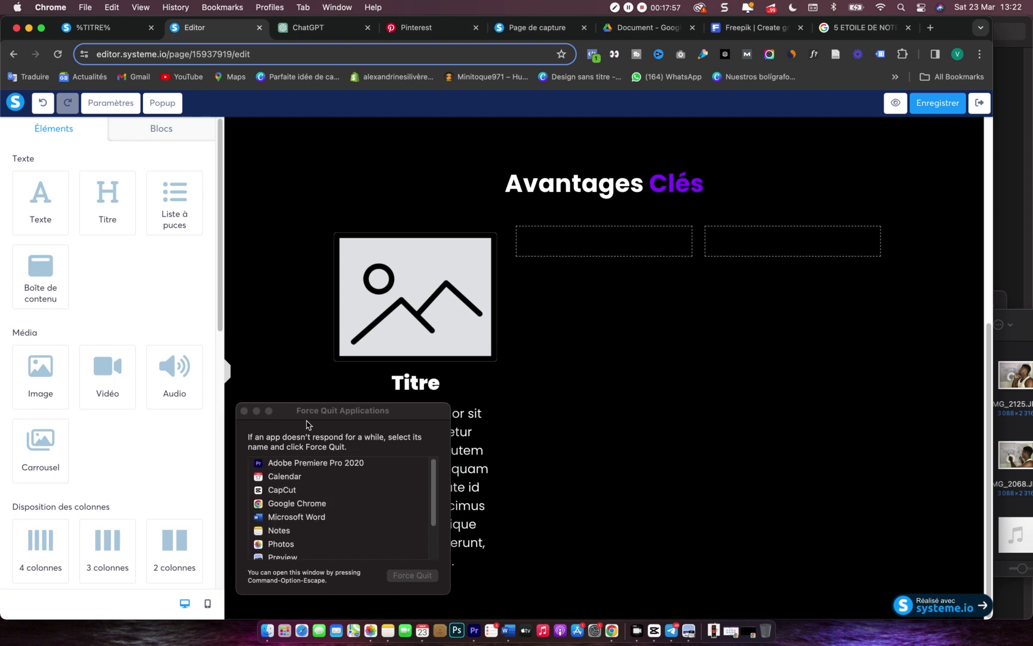
left_click(243, 411)
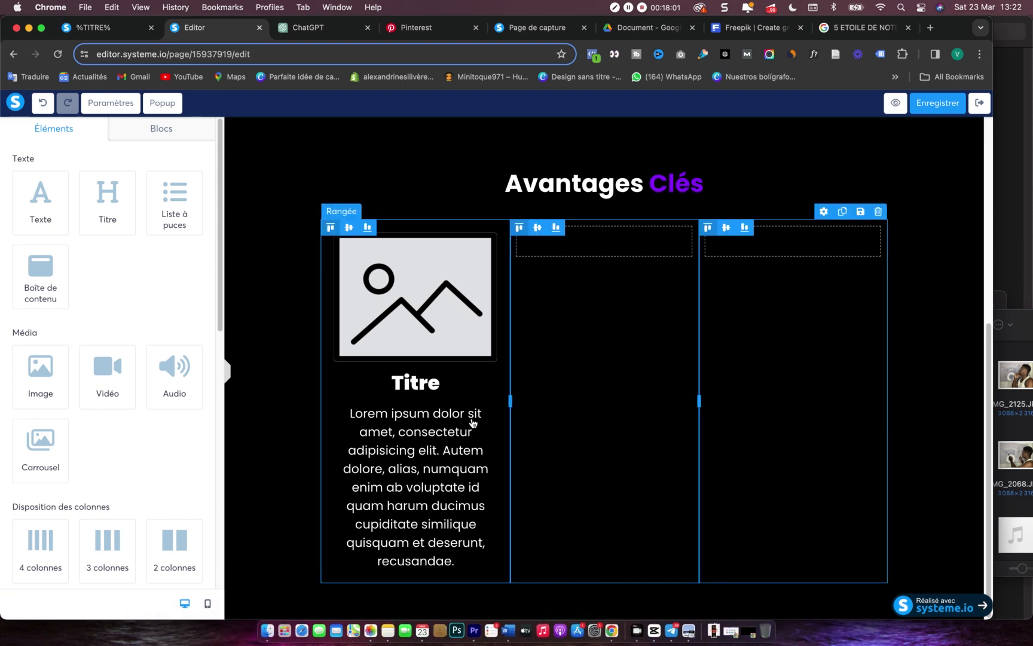
left_click(435, 442)
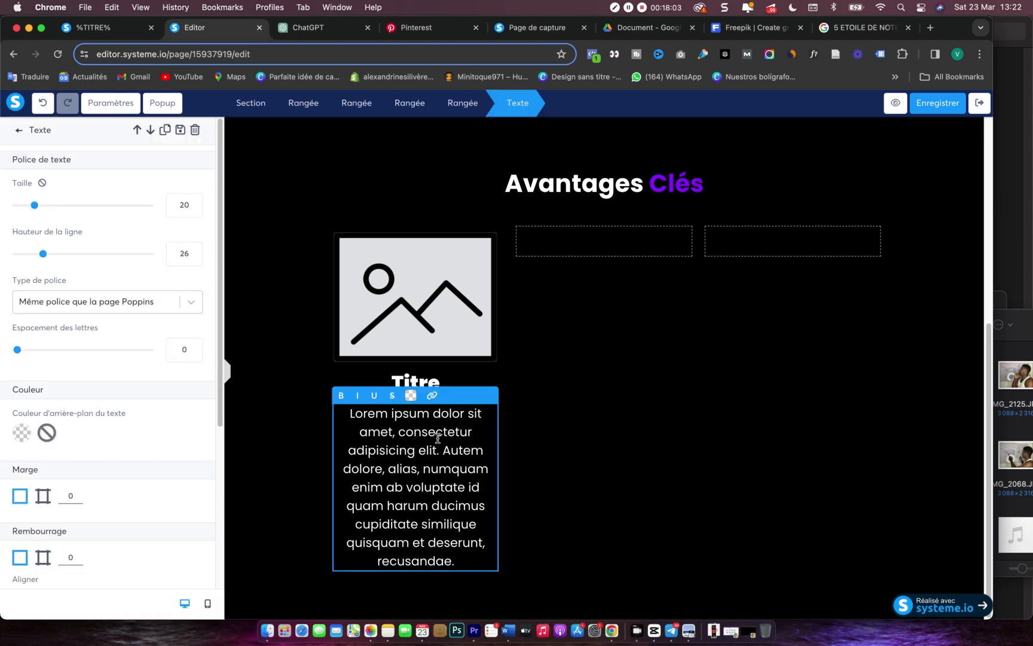
left_click(550, 394)
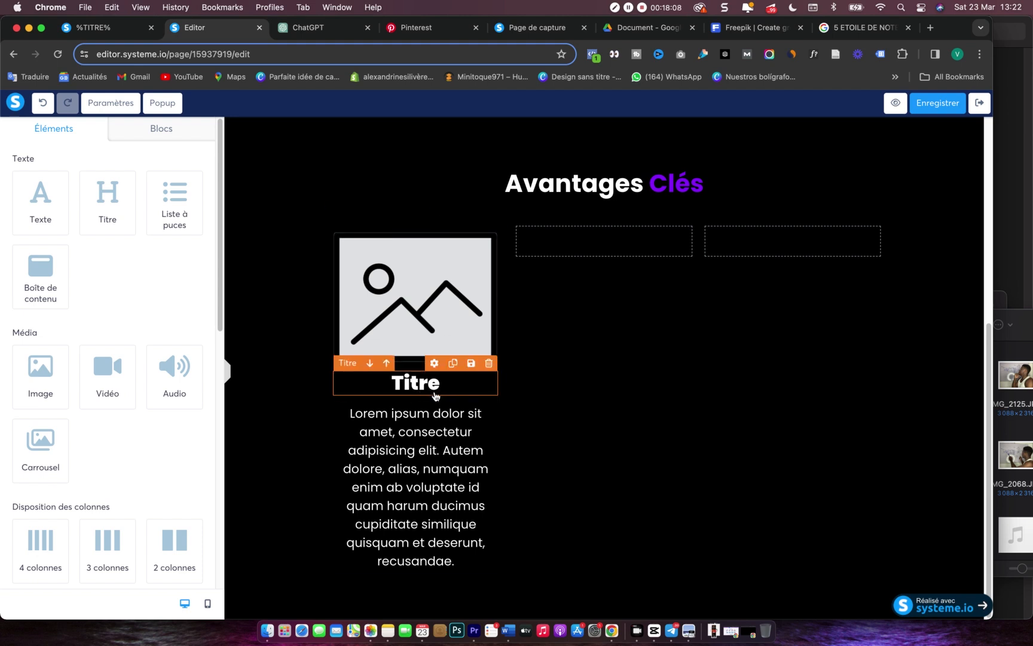
left_click(110, 103)
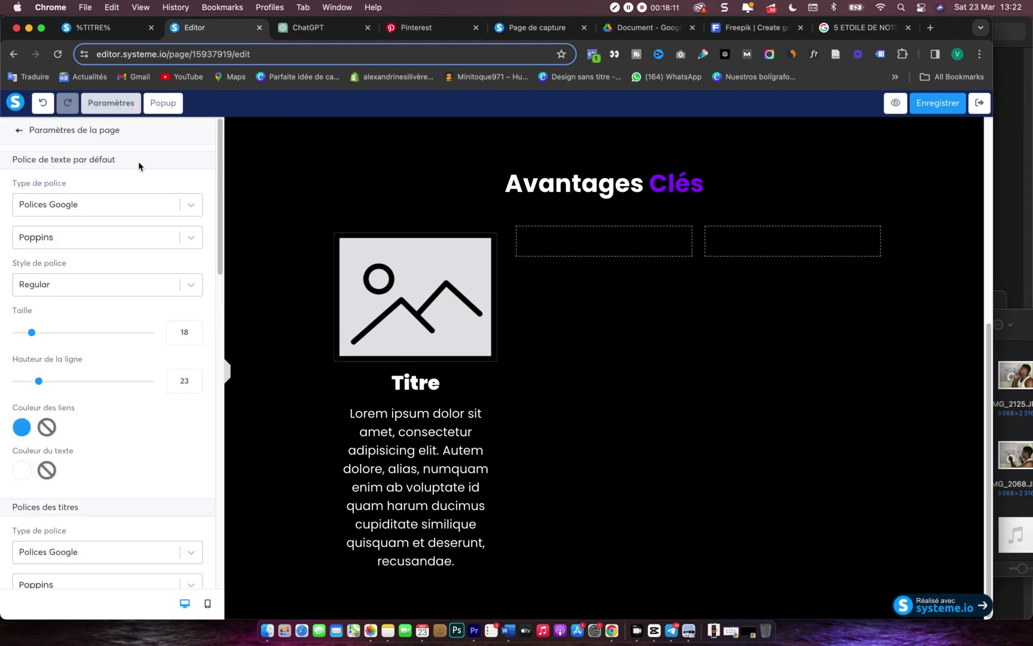
left_click(20, 136)
left_click(393, 311)
left_click(194, 189)
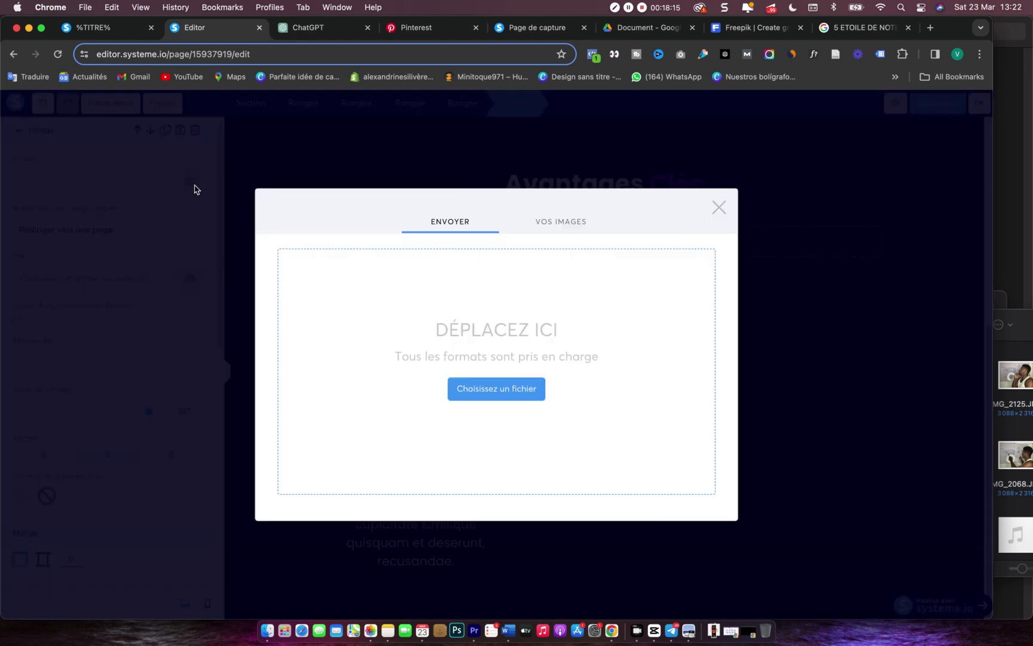
left_click(539, 235)
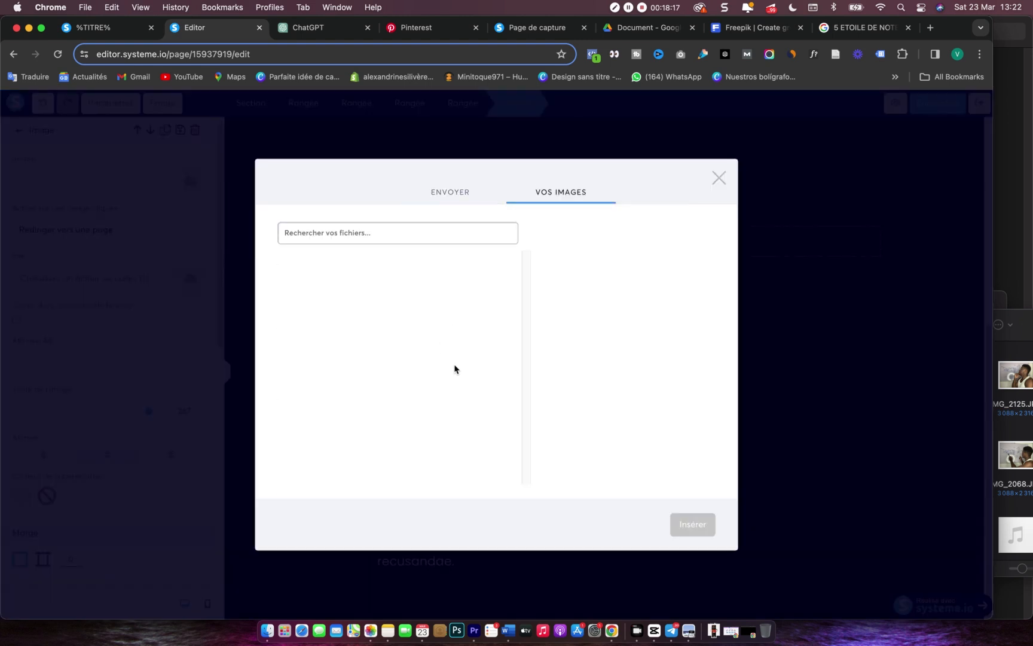
left_click(720, 178)
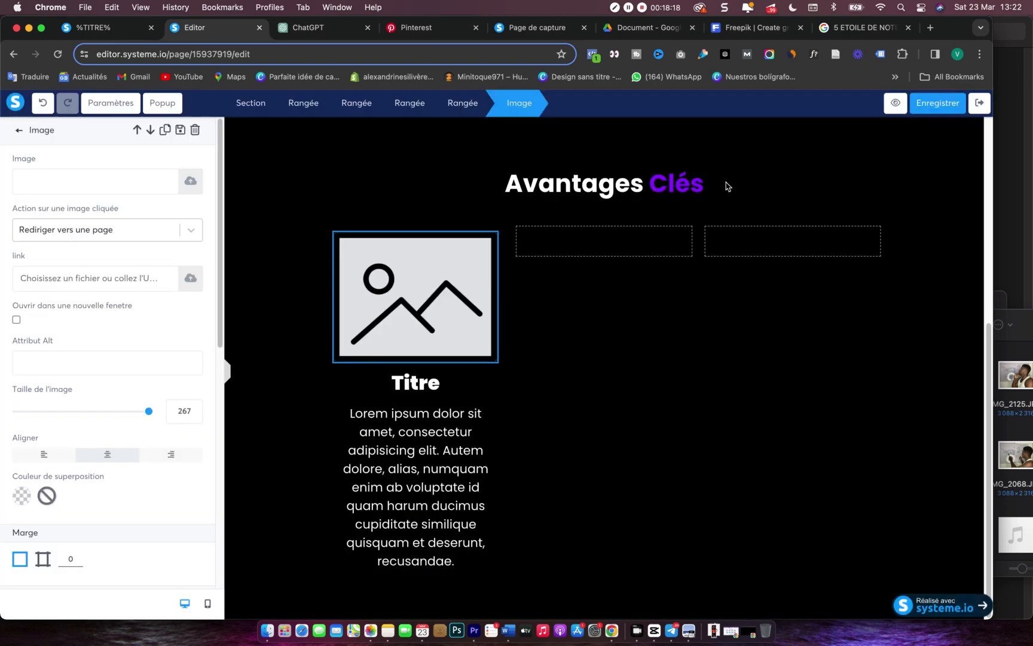
- Insert 1.png from the uploaded images library into the first column's image element
left_click(428, 258)
left_click(186, 180)
left_click(560, 225)
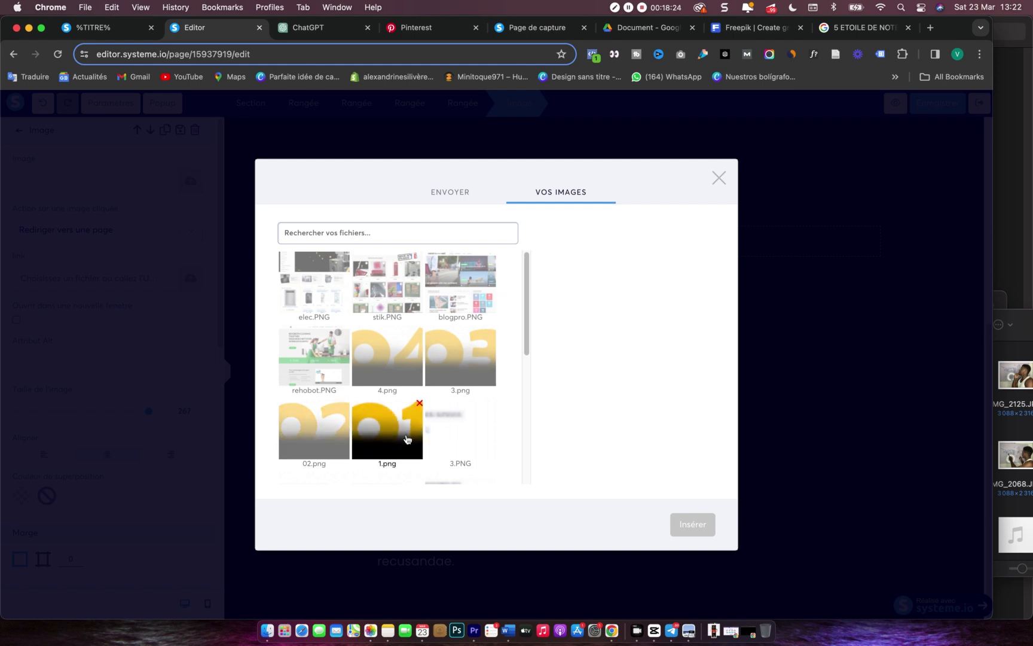
left_click(393, 435)
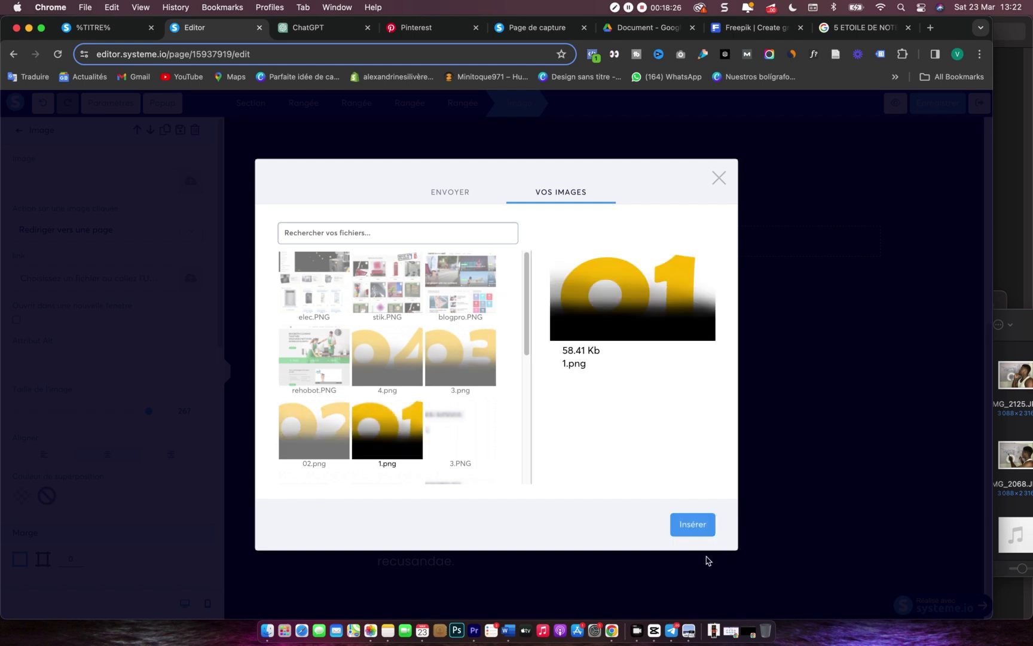
scroll(494, 414, "down", 10)
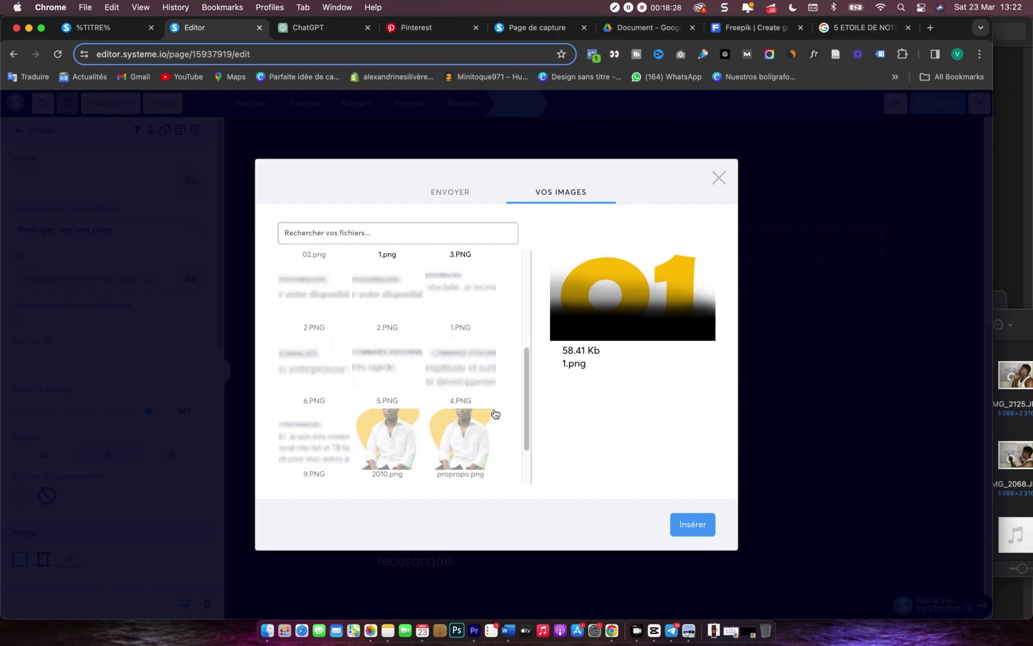
left_click(698, 526)
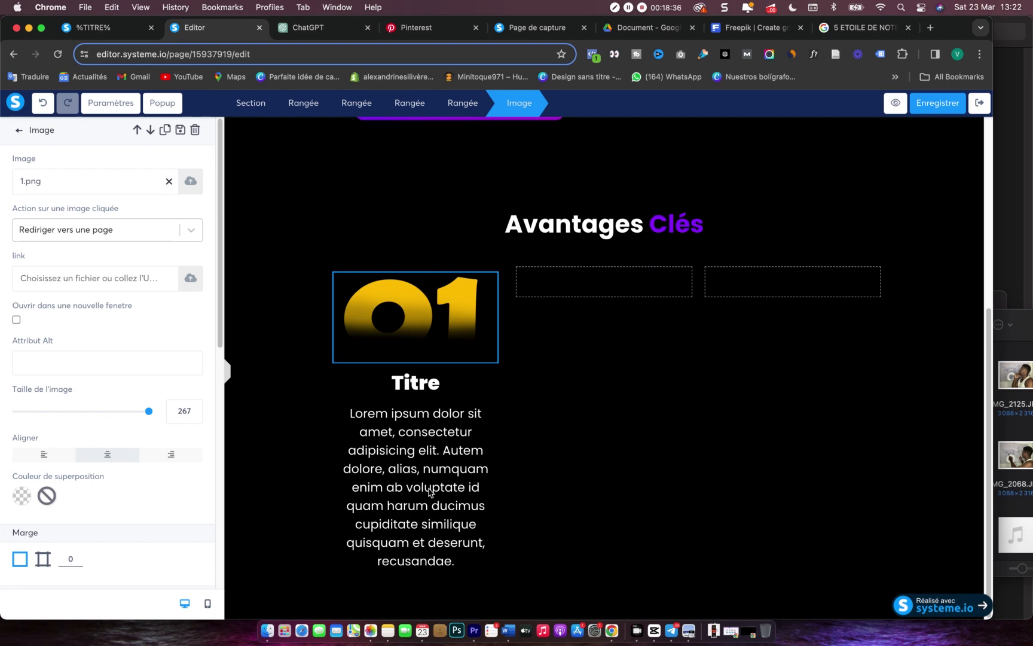
key("Escape")
- Switch to the ChatGPT conversation and copy the heading "Création de Produits Digitaux" from the topic descriptions
left_click(311, 28)
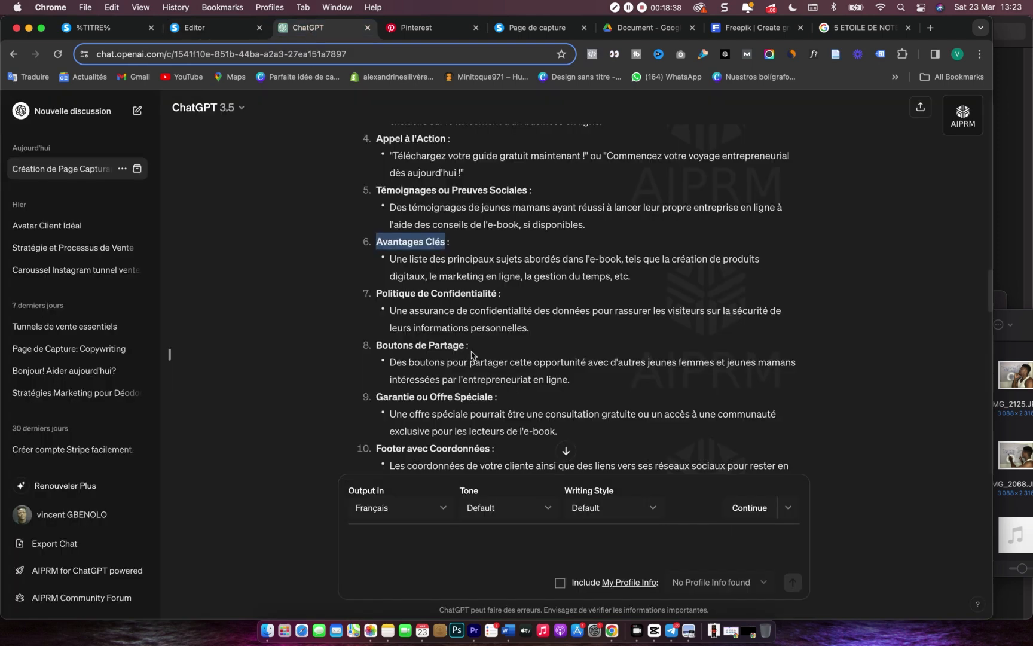
scroll(436, 339, "down", 15)
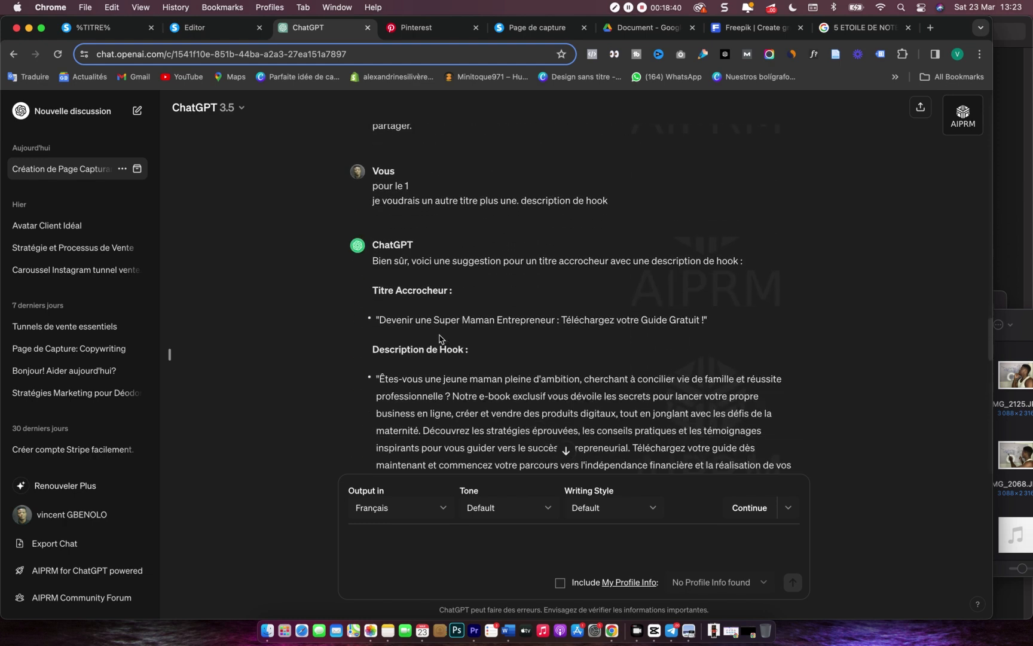
scroll(454, 237, "down", 10)
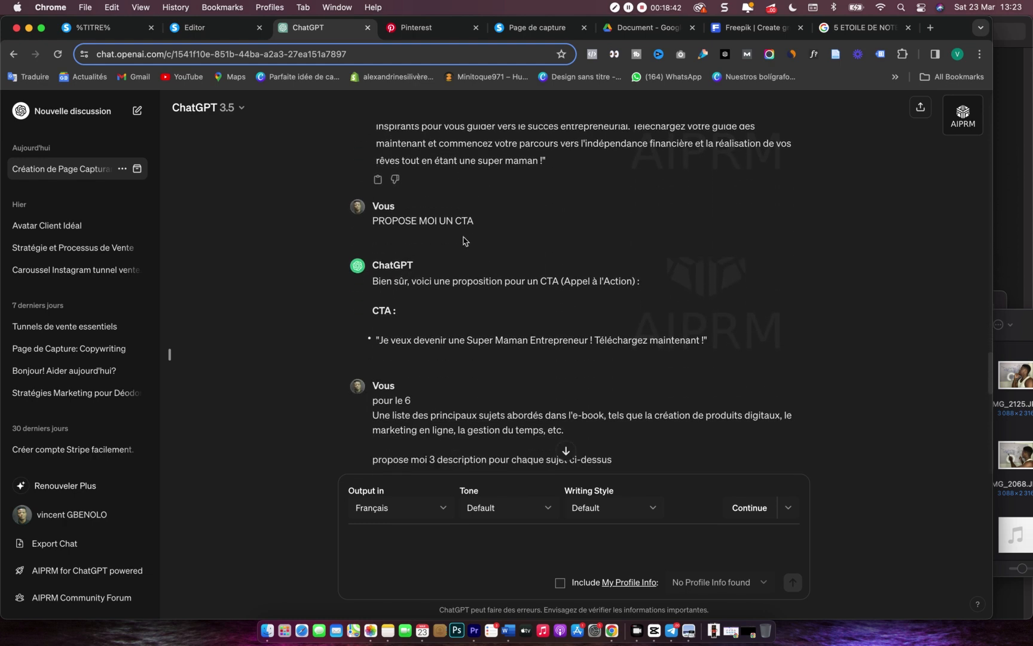
scroll(435, 242, "down", 1)
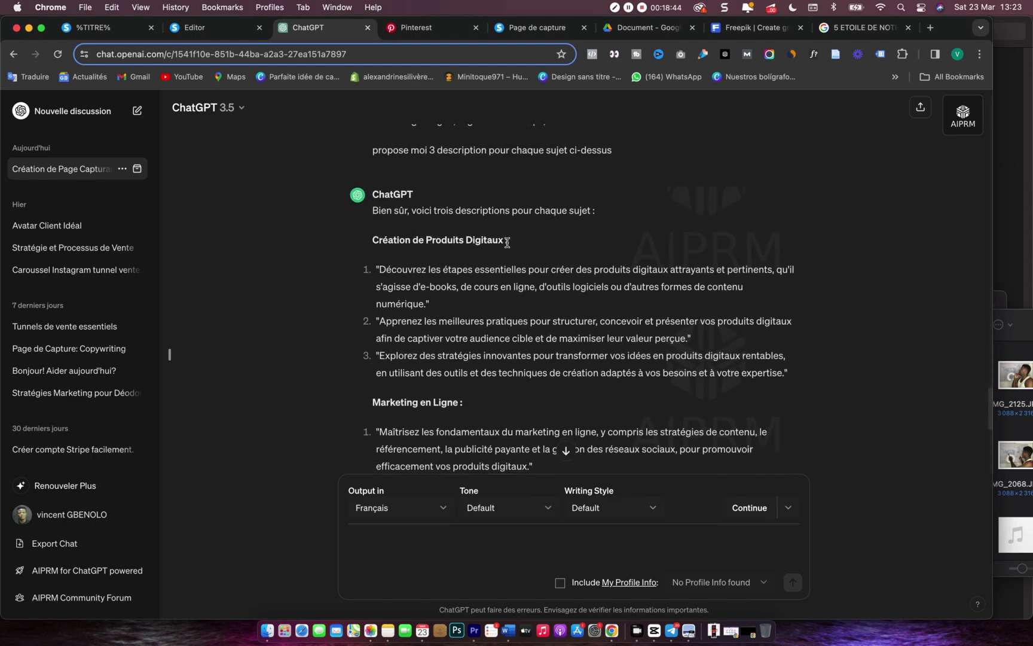
left_click_drag(505, 241, 370, 240)
key("super+c")
- In the systeme.io editor, replace the first column's title with "Création de Produits Digitaux" and format it as H5
left_click(203, 27)
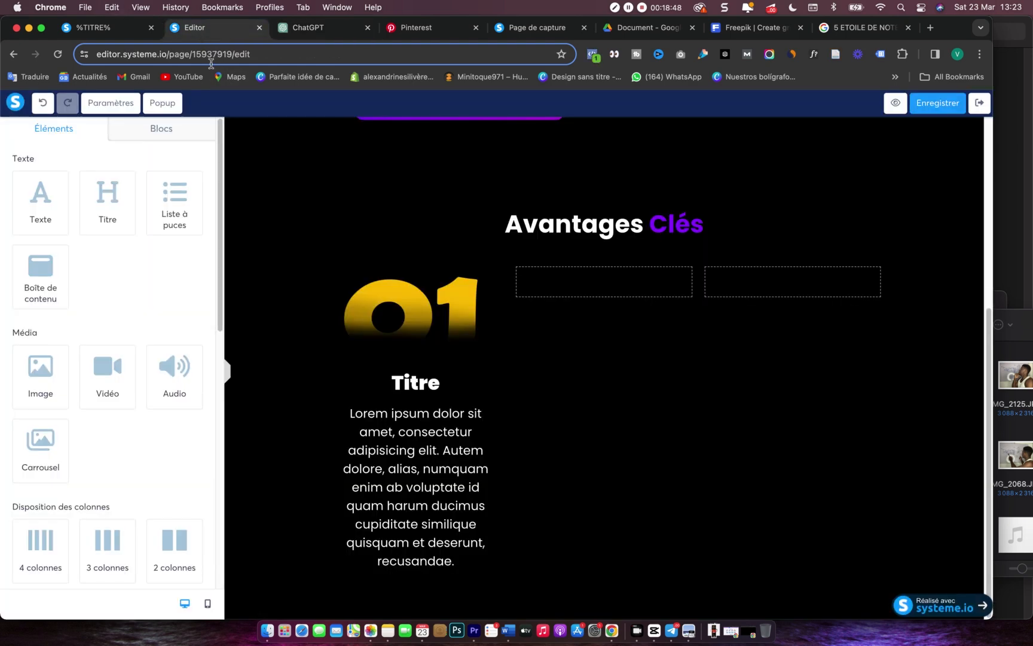
left_click(421, 383)
key("super+a")
key("super+v")
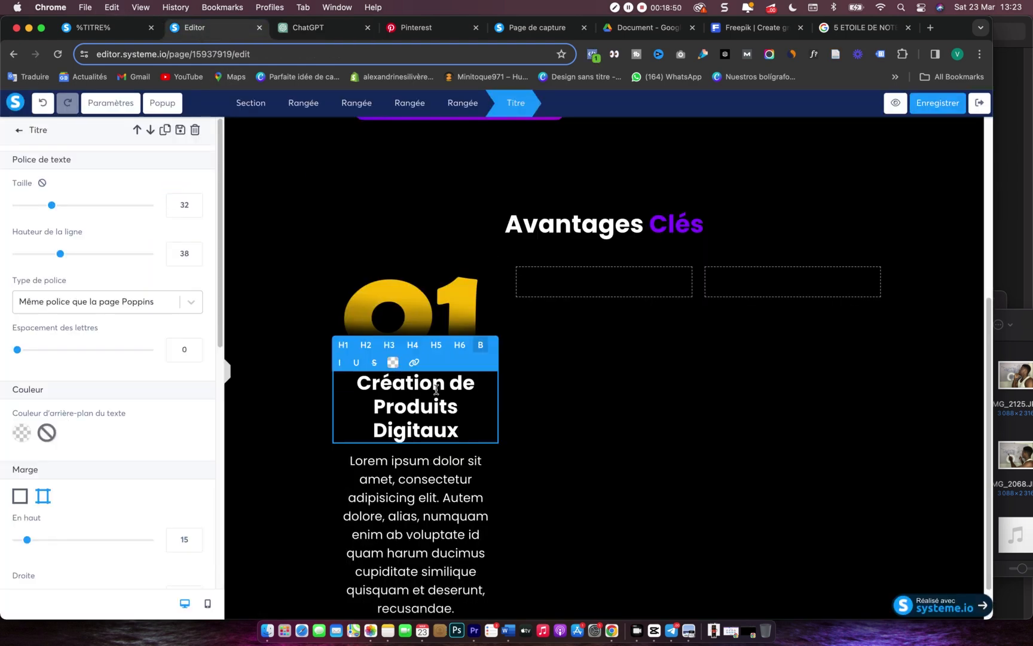
key("super+a")
left_click(434, 350)
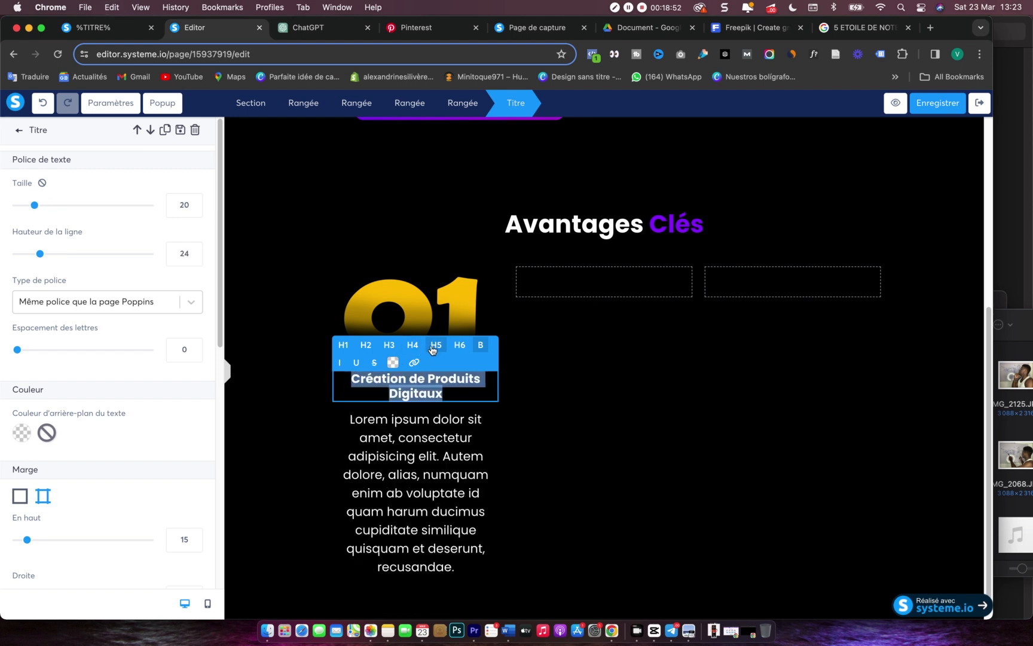
left_click(441, 396)
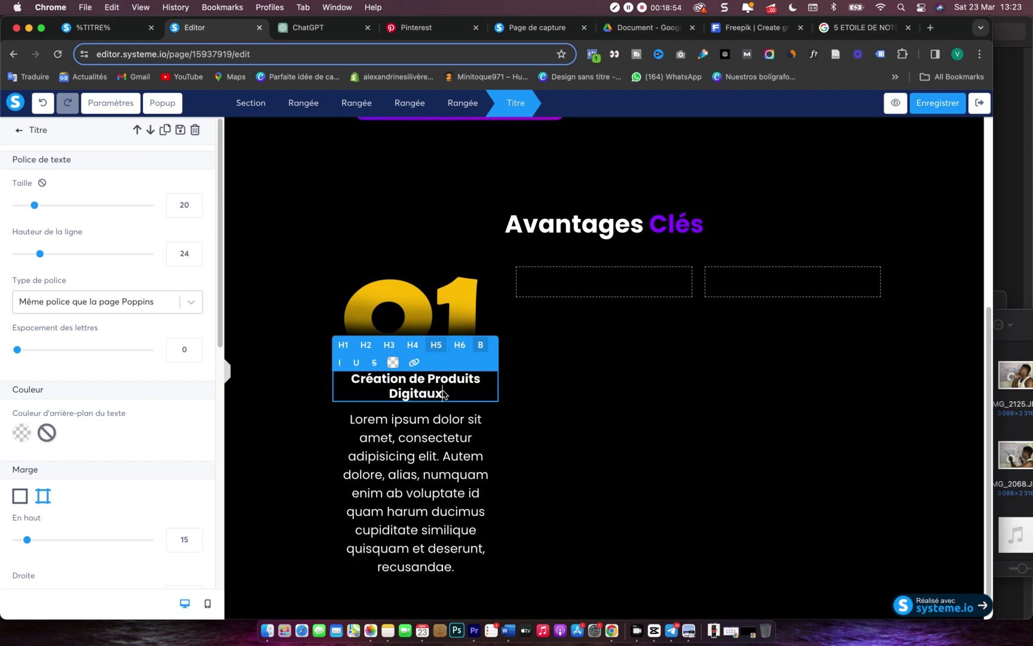
- Replace the first column's placeholder paragraph with ChatGPT's first Création de Produits Digitaux description, copied without its quotation marks
left_click(308, 28)
left_click_drag(379, 270, 422, 284)
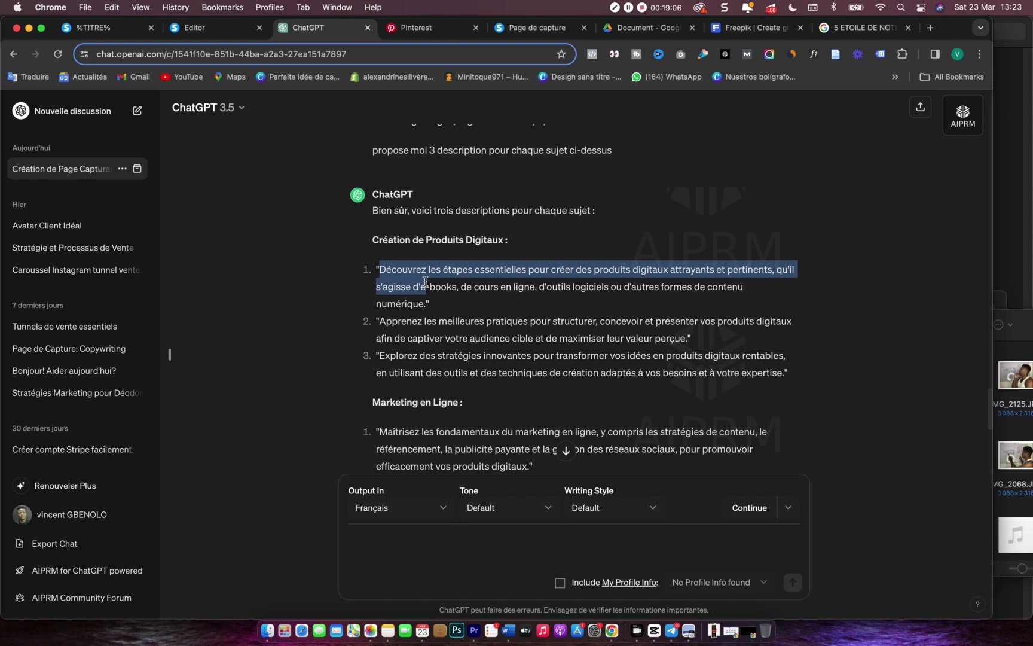
left_click_drag(428, 298, 425, 299)
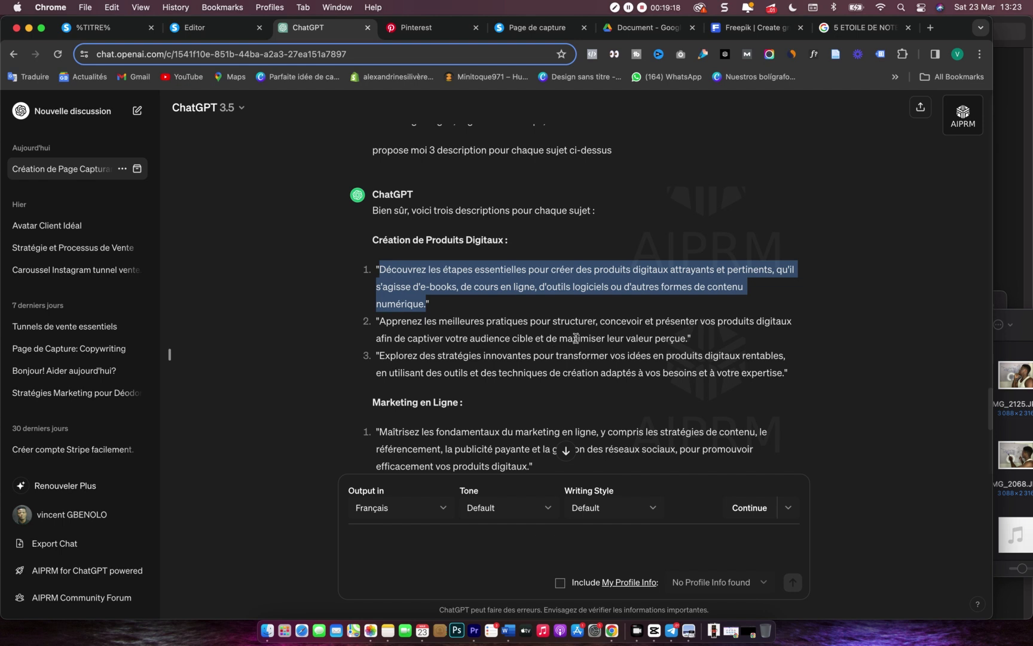
left_click(194, 28)
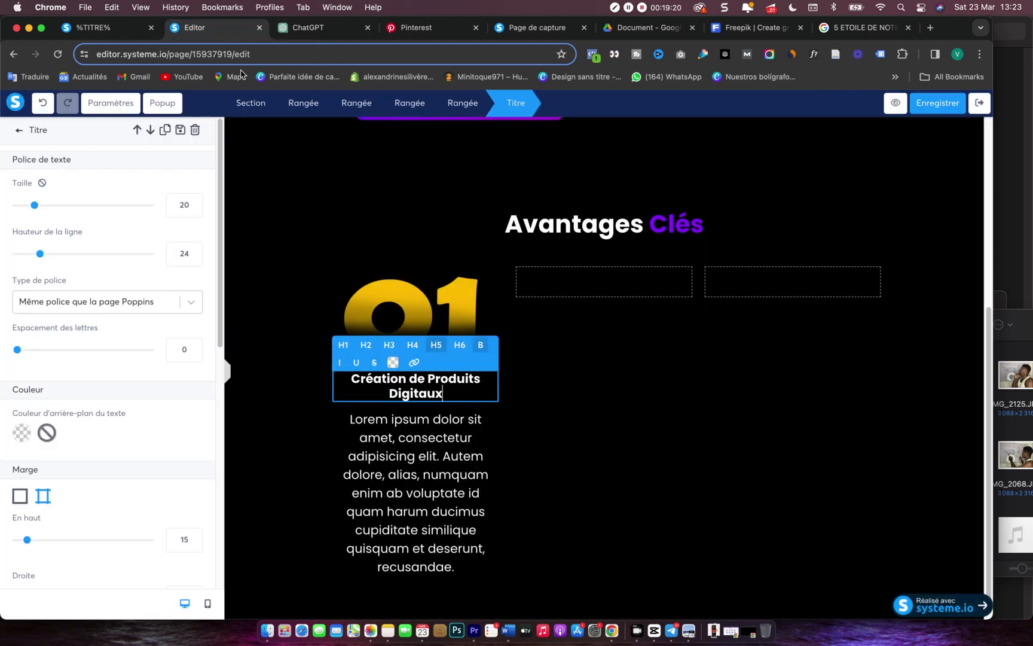
left_click(449, 501)
left_click(449, 501)
key("super+a")
key("super+v")
- Set the first column's description text to size 16 with a line height of 19
key("super+a")
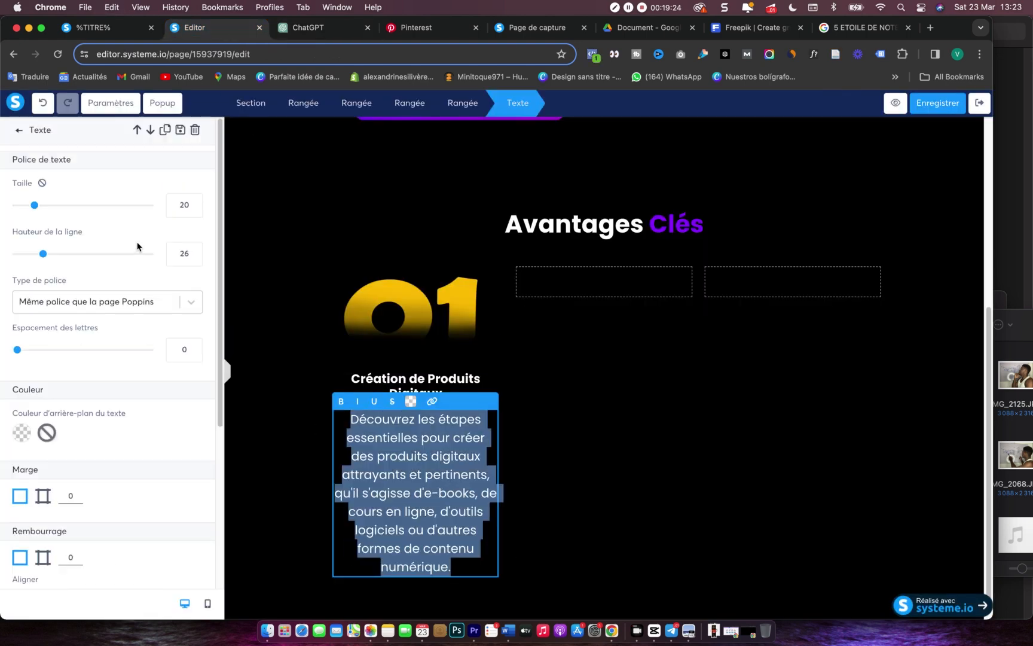
left_click(195, 210)
left_click(195, 210)
left_click(195, 210)
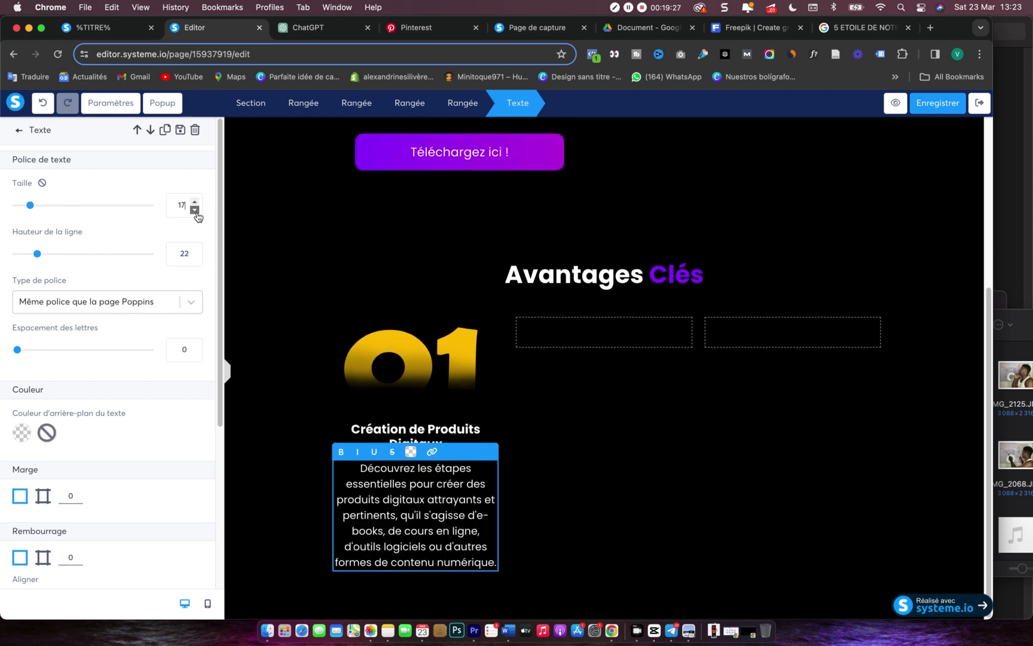
left_click(194, 258)
left_click(194, 258)
left_click(194, 258)
left_click(194, 258)
left_click(194, 250)
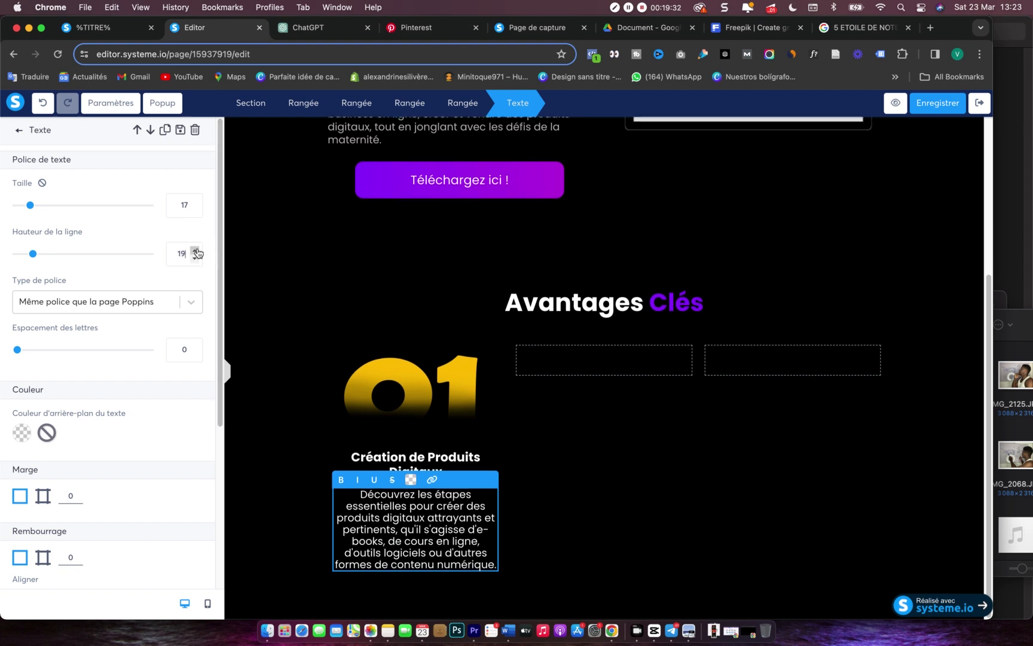
left_click(196, 210)
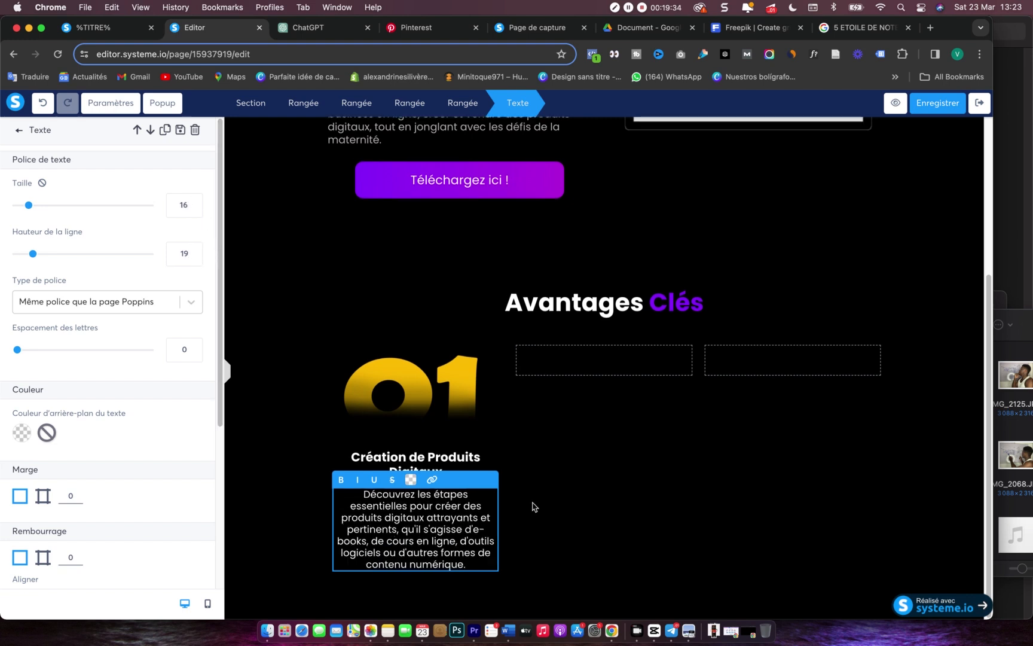
left_click(575, 516)
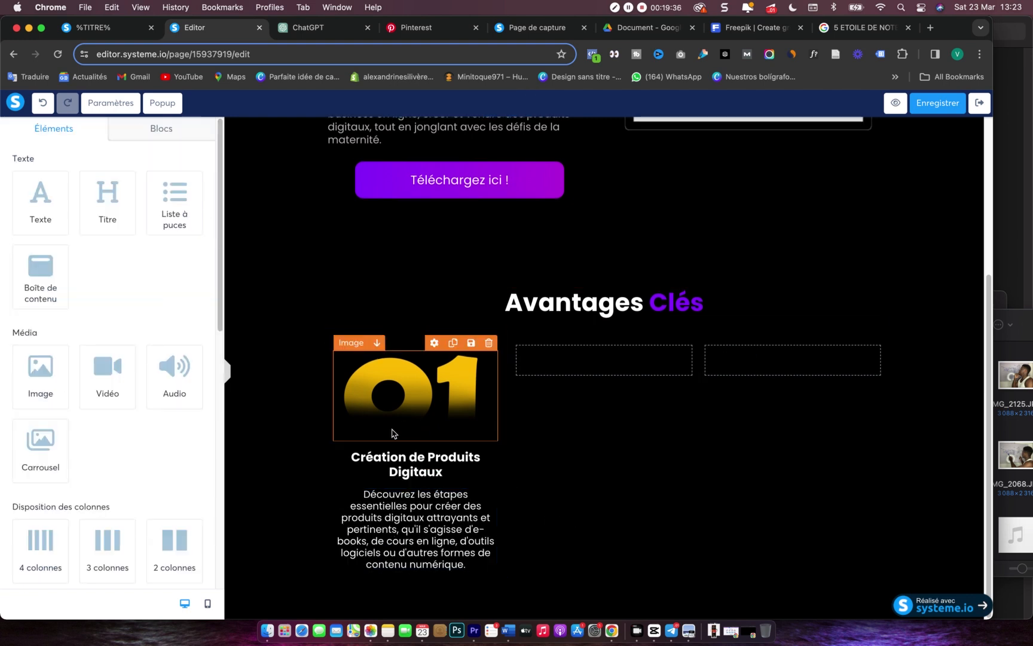
- Give the first column's row a solid (Trait plein) purple BD10E0 border with a corner radius of 10
left_click(333, 395)
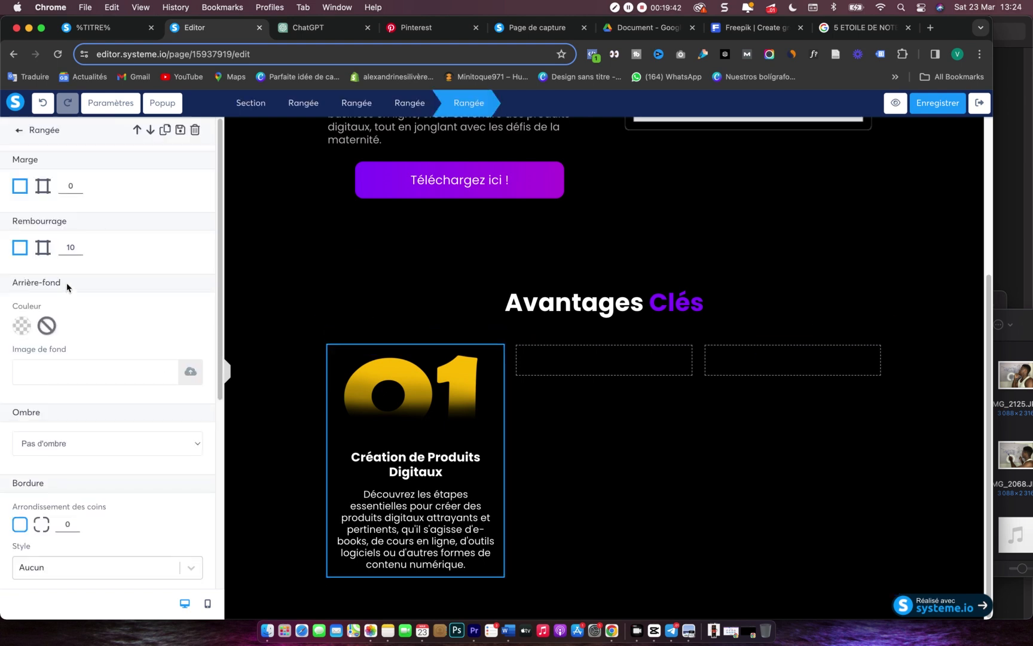
scroll(68, 293, "down", 5)
scroll(48, 305, "down", 4)
scroll(54, 335, "up", 1)
scroll(56, 360, "up", 5)
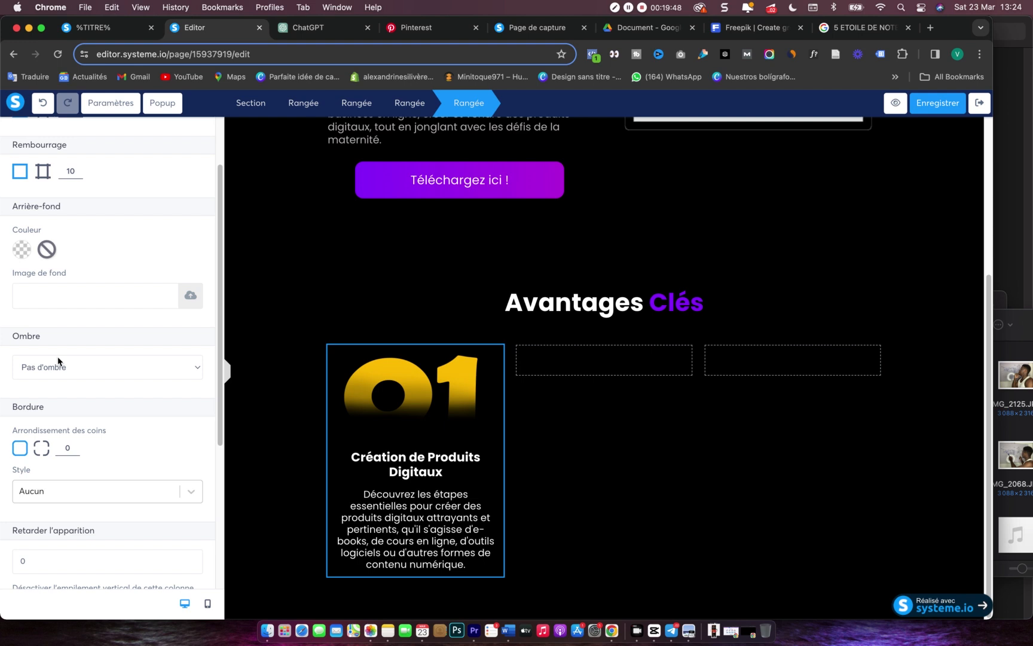
scroll(90, 383, "down", 4)
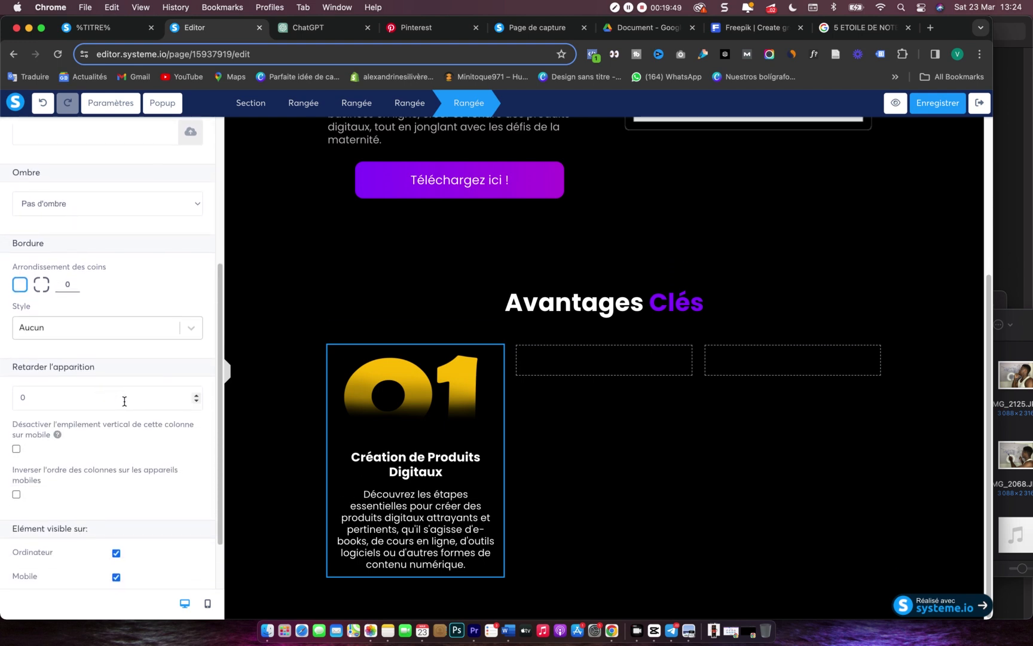
left_click(168, 333)
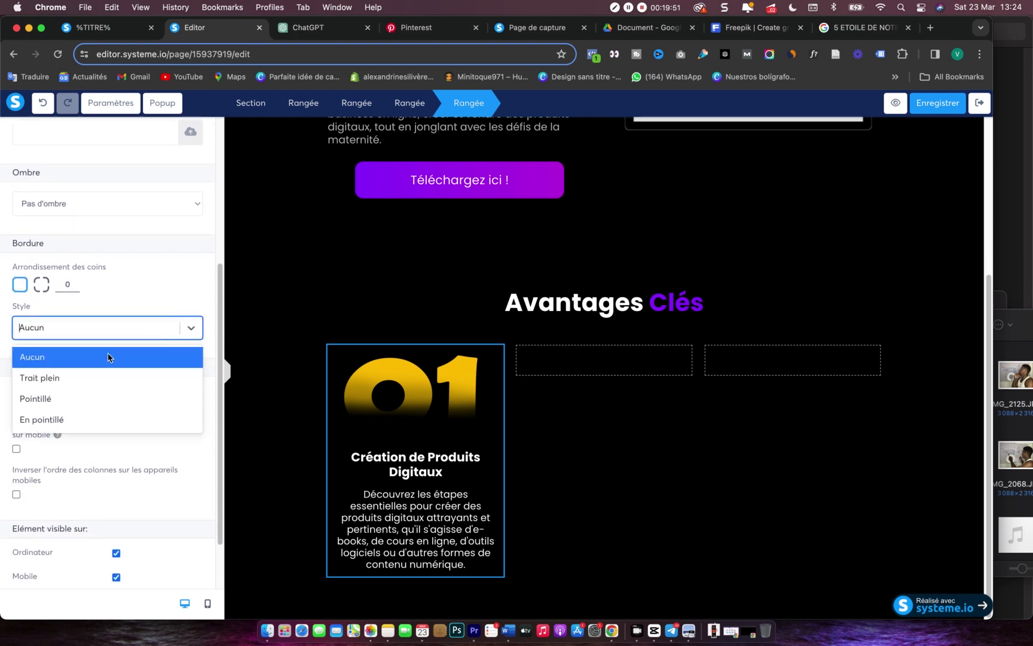
left_click(64, 374)
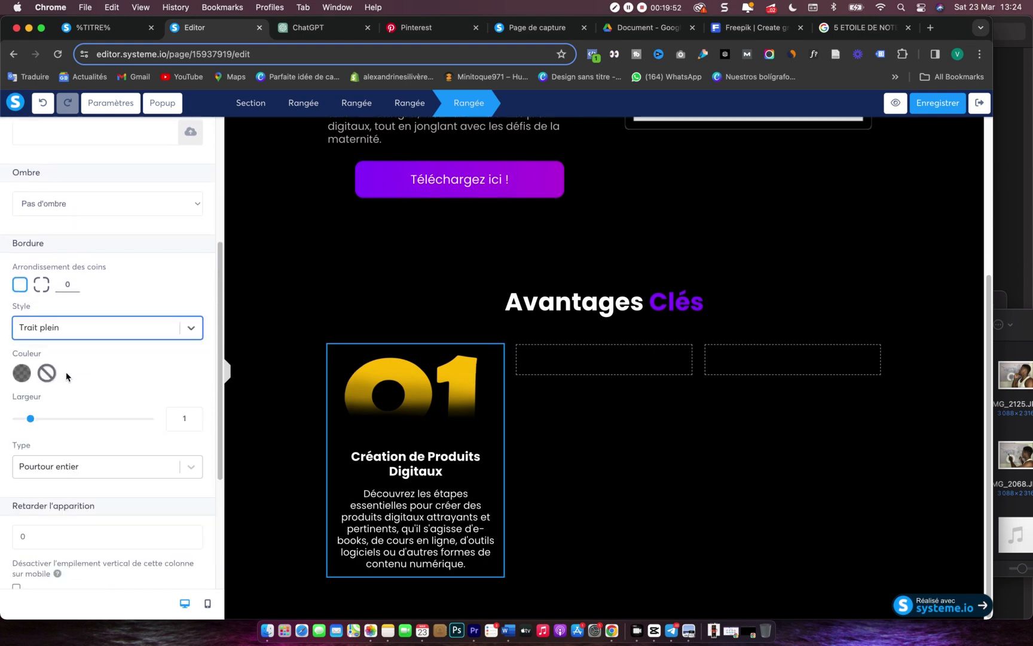
left_click(23, 372)
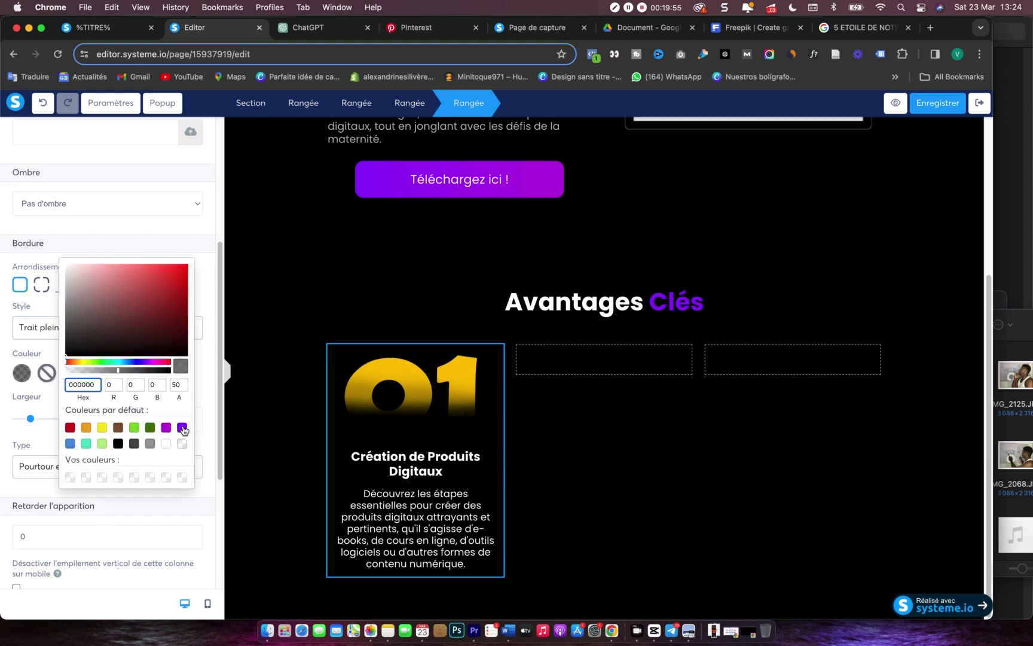
left_click(165, 427)
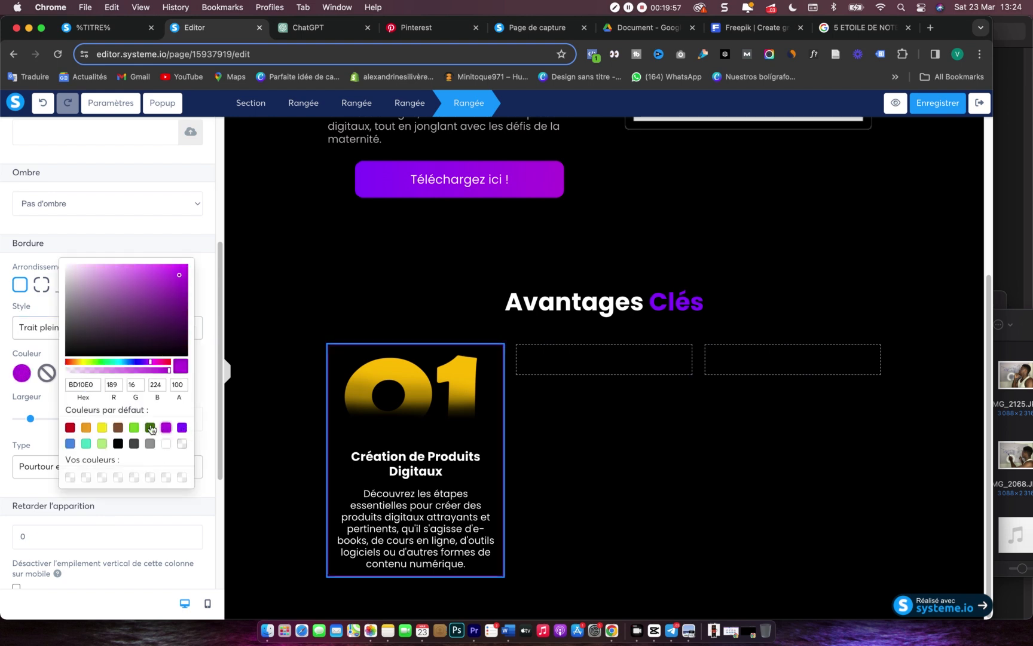
left_click(42, 406)
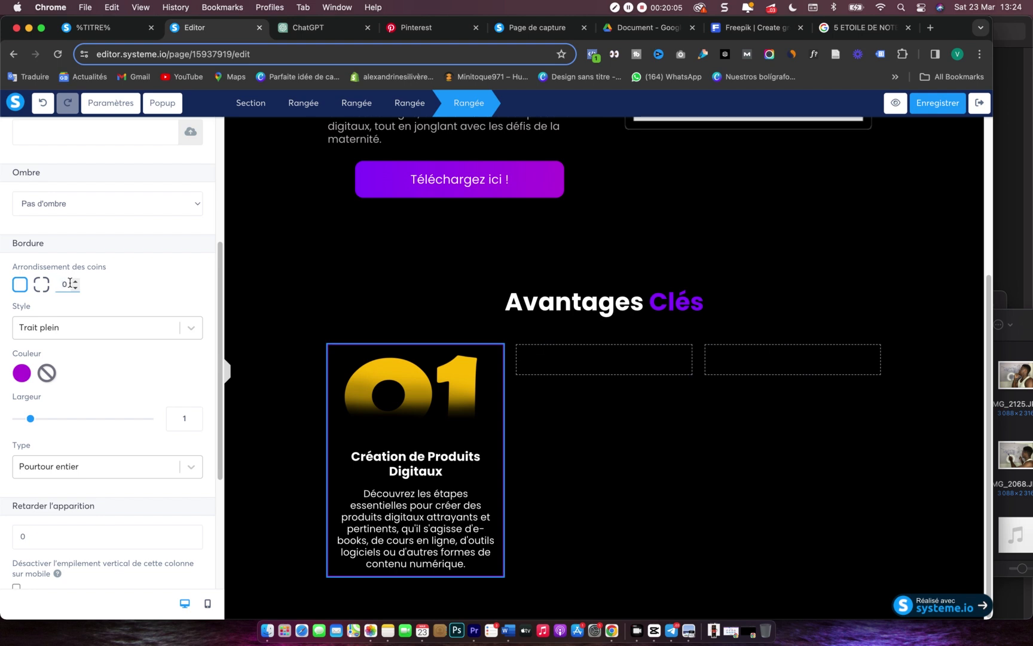
- Set separate margins on the first column's bordered row, with 5 above and 5 below
scroll(147, 287, "up", 5)
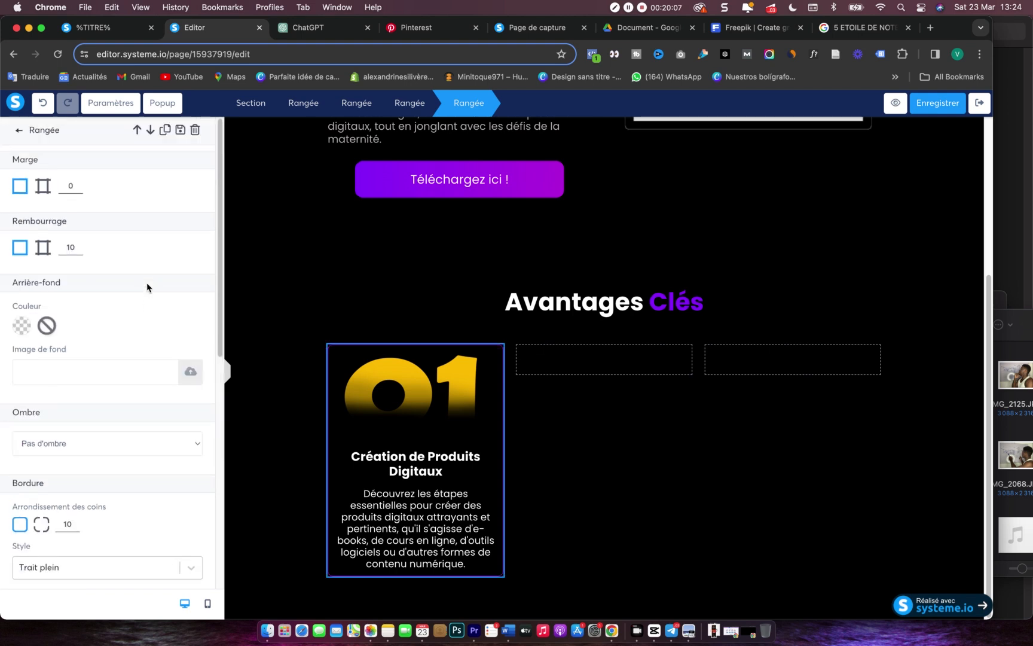
left_click(43, 186)
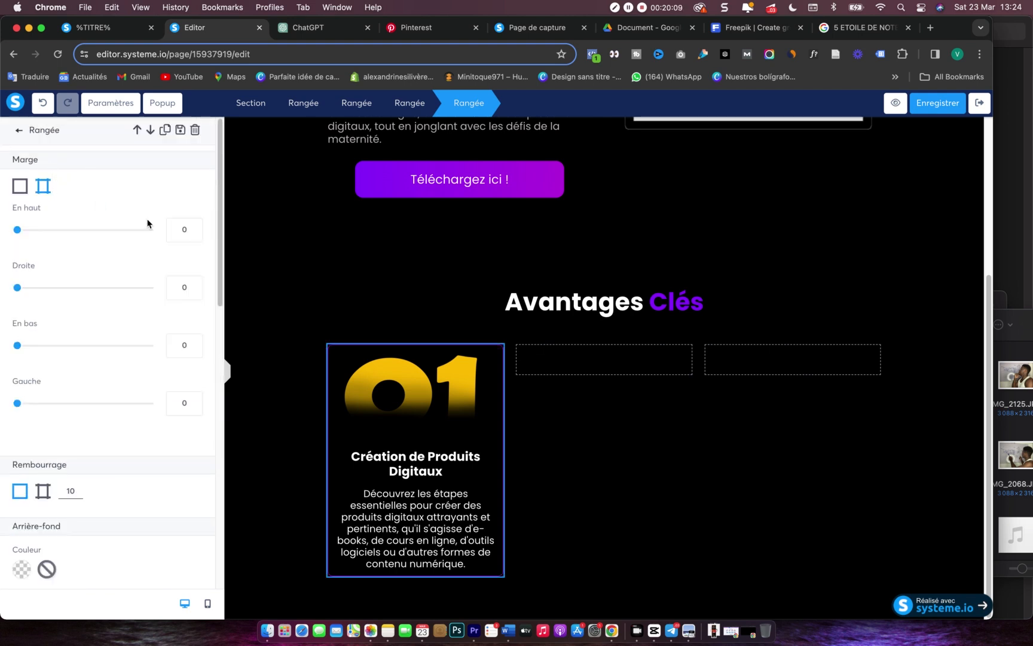
left_click(179, 229)
left_click(196, 227)
left_click(195, 227)
left_click(196, 227)
left_click(196, 227)
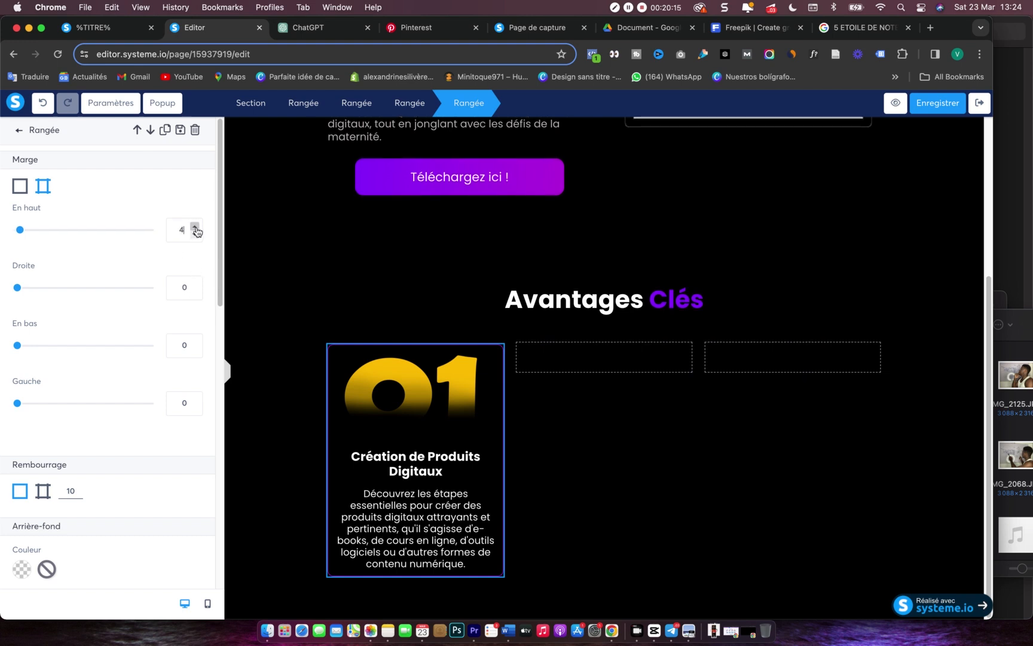
left_click(195, 227)
left_click(195, 341)
left_click(195, 340)
left_click(195, 340)
left_click(195, 341)
left_click(195, 341)
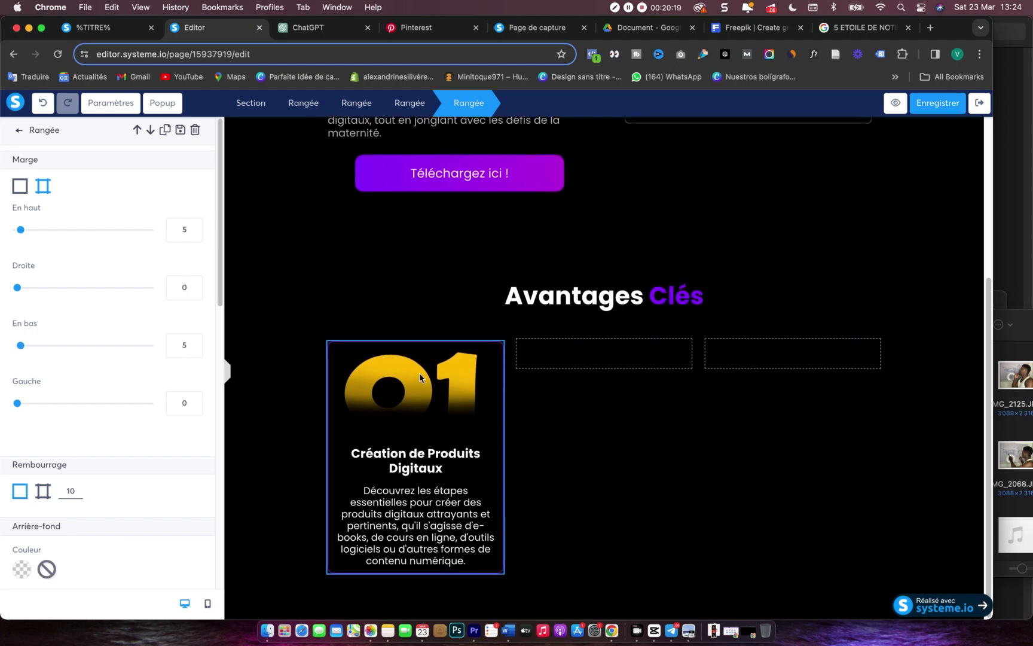
left_click(504, 417)
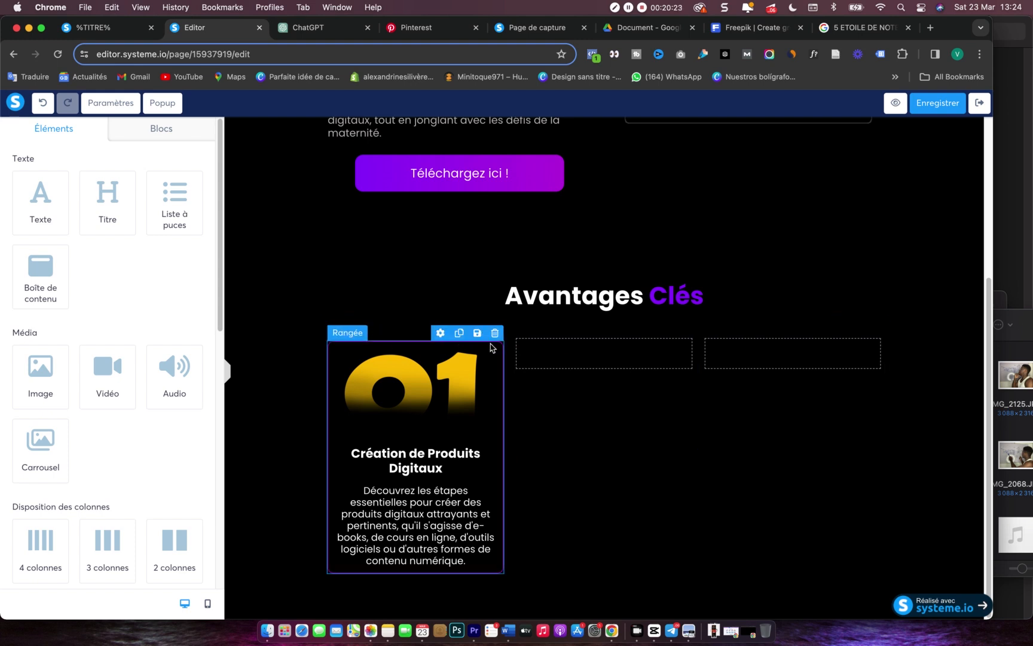
- Duplicate the finished 01 card twice and move the copies into the empty third and second columns
left_click(459, 337)
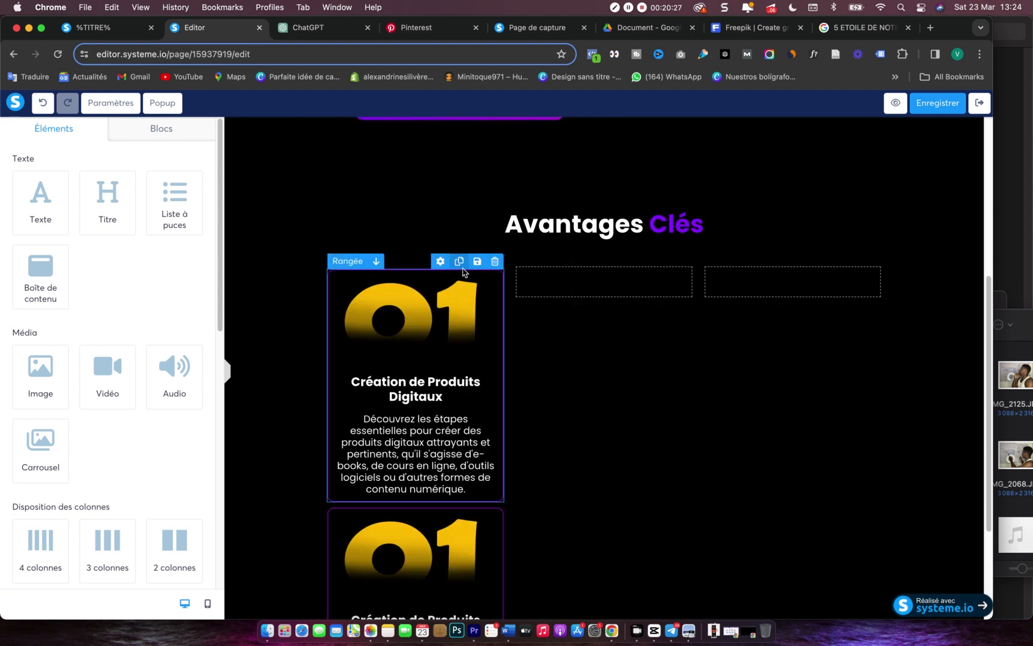
left_click(458, 263)
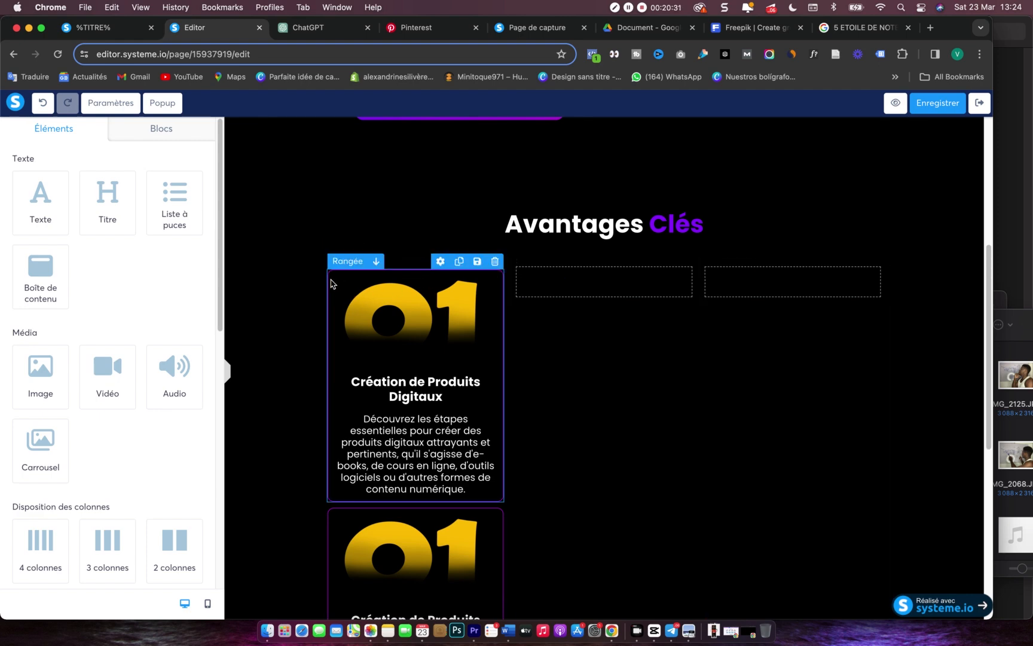
left_click_drag(339, 269, 723, 291)
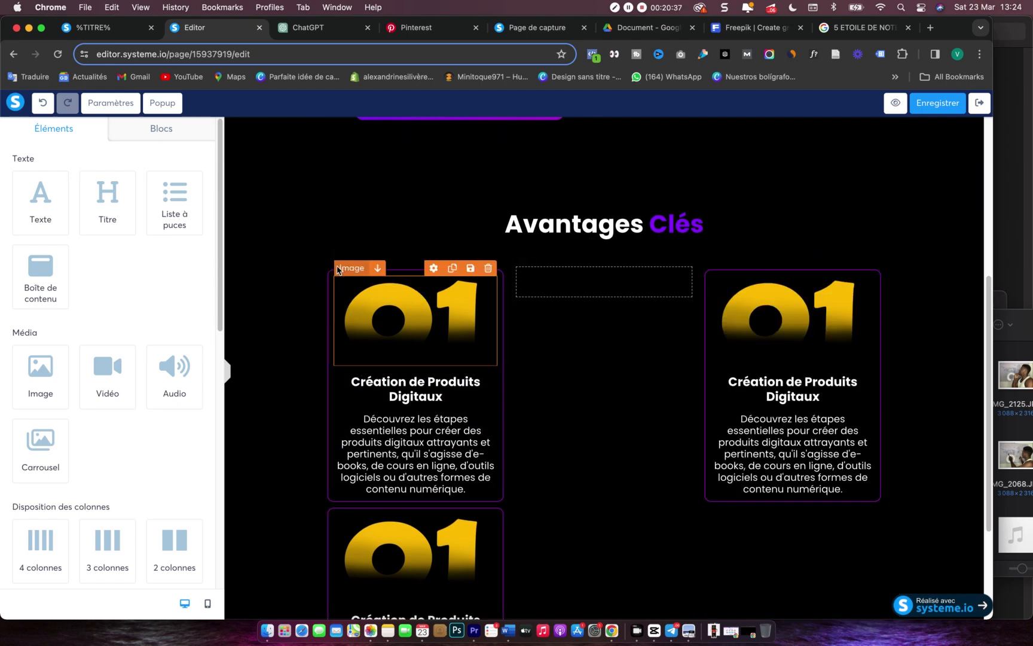
left_click_drag(338, 270, 526, 290)
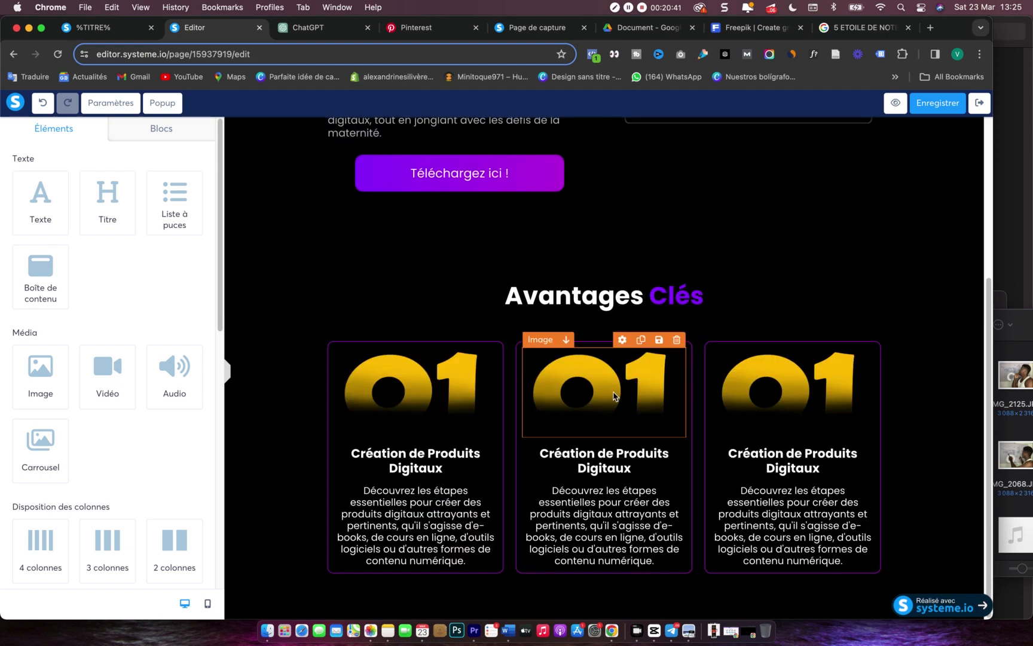
- Replace the number image in the second benefit card with 02.png from the existing image library
left_click(614, 396)
left_click(189, 179)
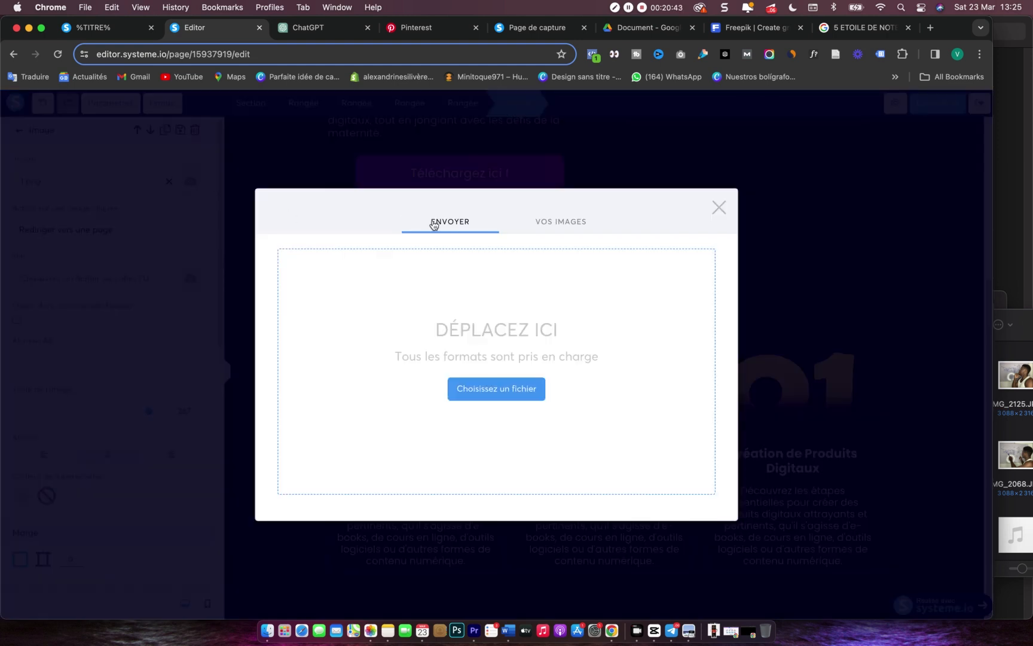
left_click(536, 223)
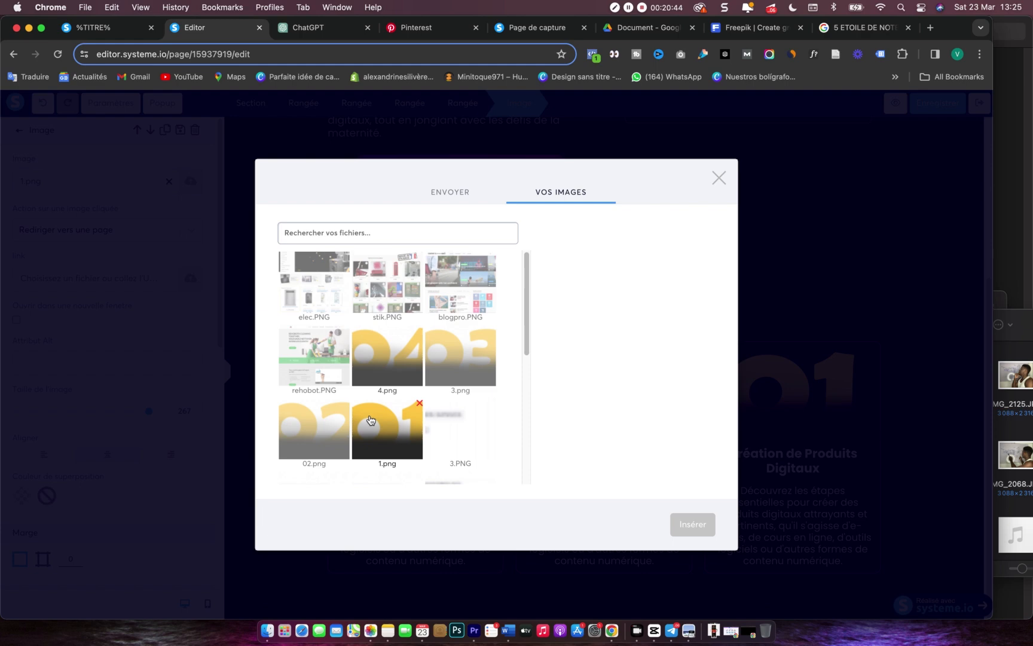
left_click(314, 426)
left_click(694, 525)
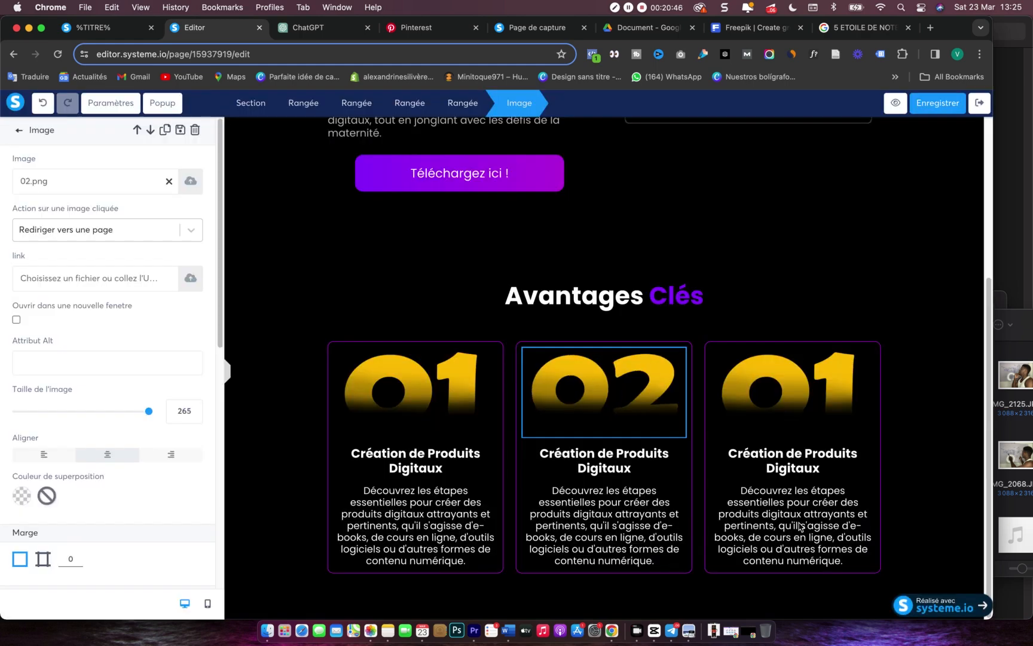
- Replace the number image in the third benefit card with 3.png from the existing image library
left_click(815, 386)
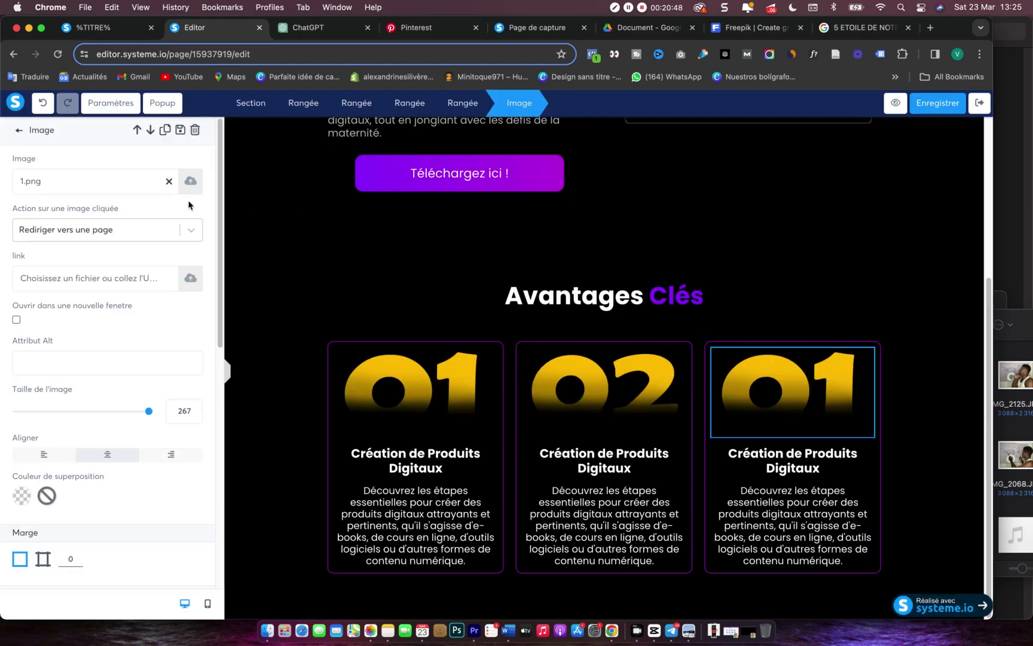
left_click(199, 175)
left_click(560, 230)
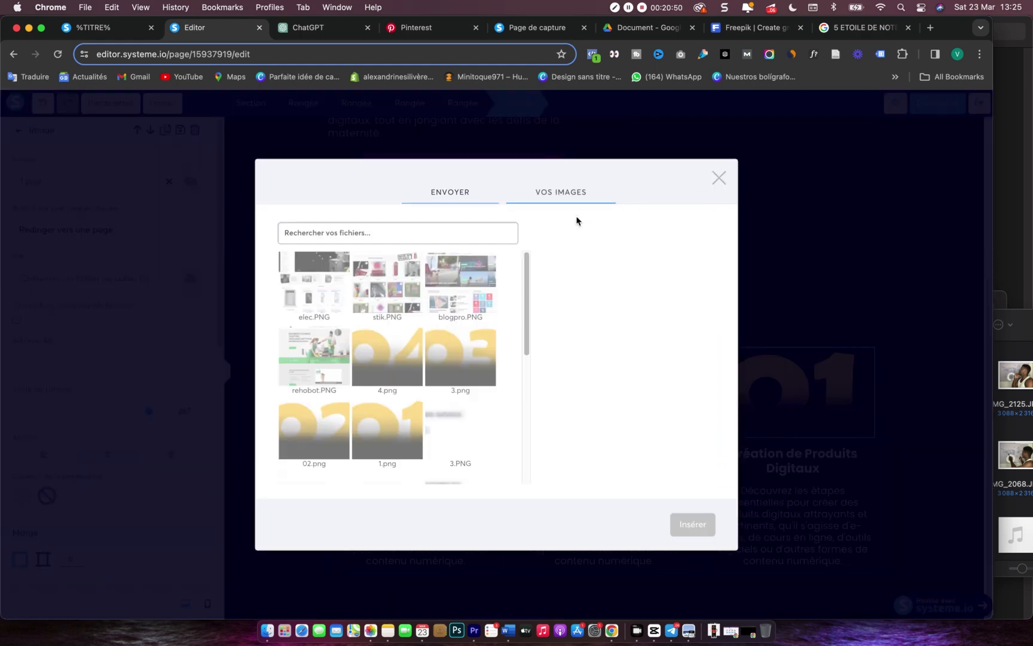
left_click(439, 366)
left_click(702, 531)
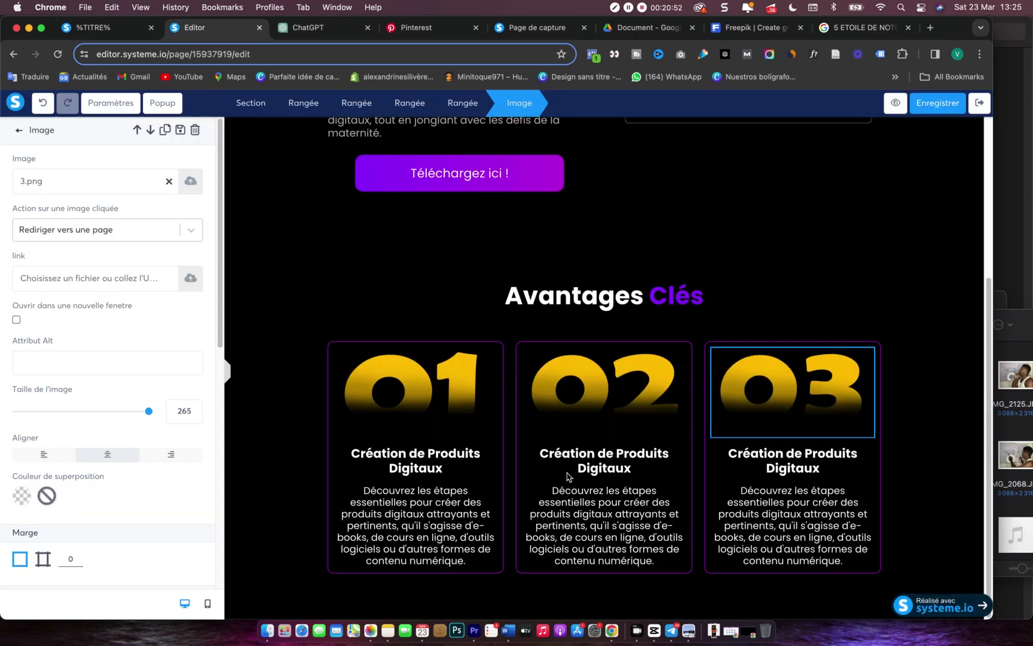
- Copy the heading "Marketing en Ligne" from the ChatGPT answer and paste it over the second card's title in the systeme.io editor
left_click(630, 527)
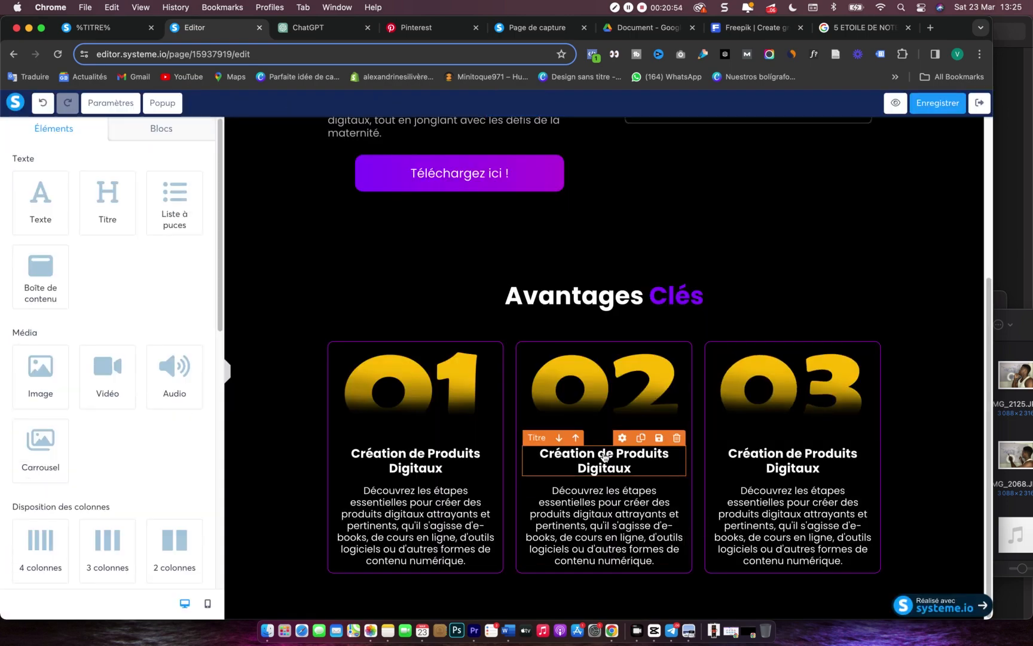
left_click(305, 29)
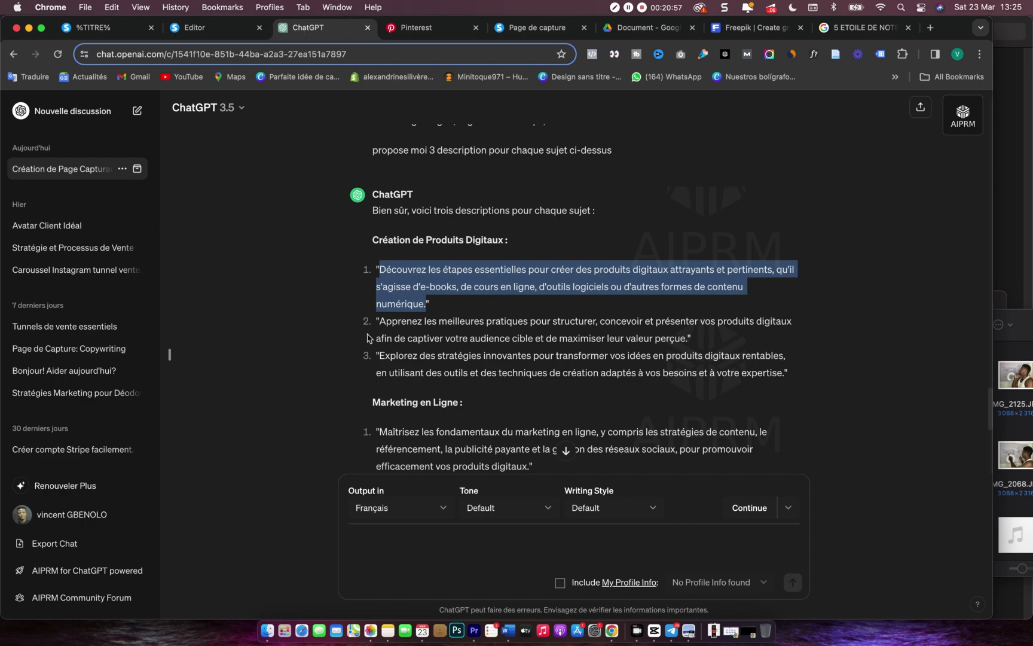
left_click(385, 325)
scroll(427, 351, "down", 5)
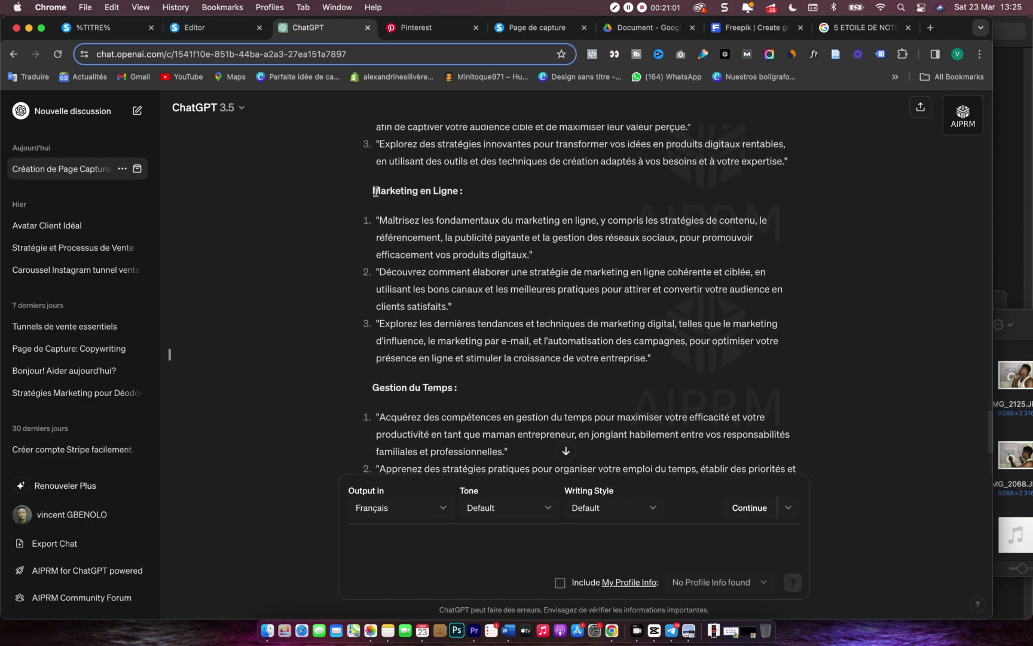
left_click_drag(379, 188, 459, 189)
key("super+c")
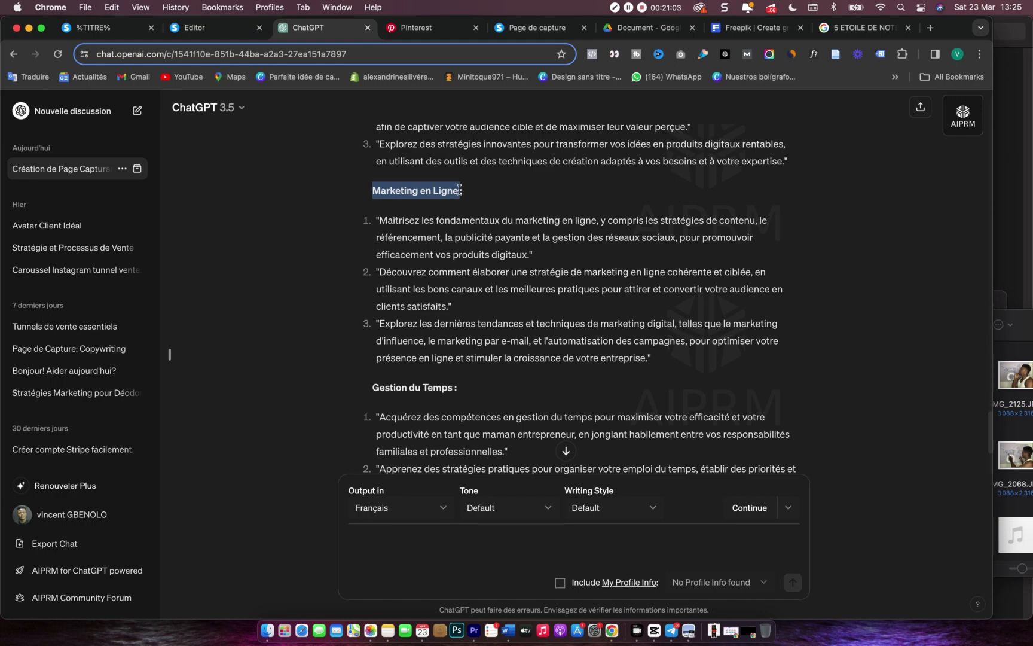
left_click(195, 27)
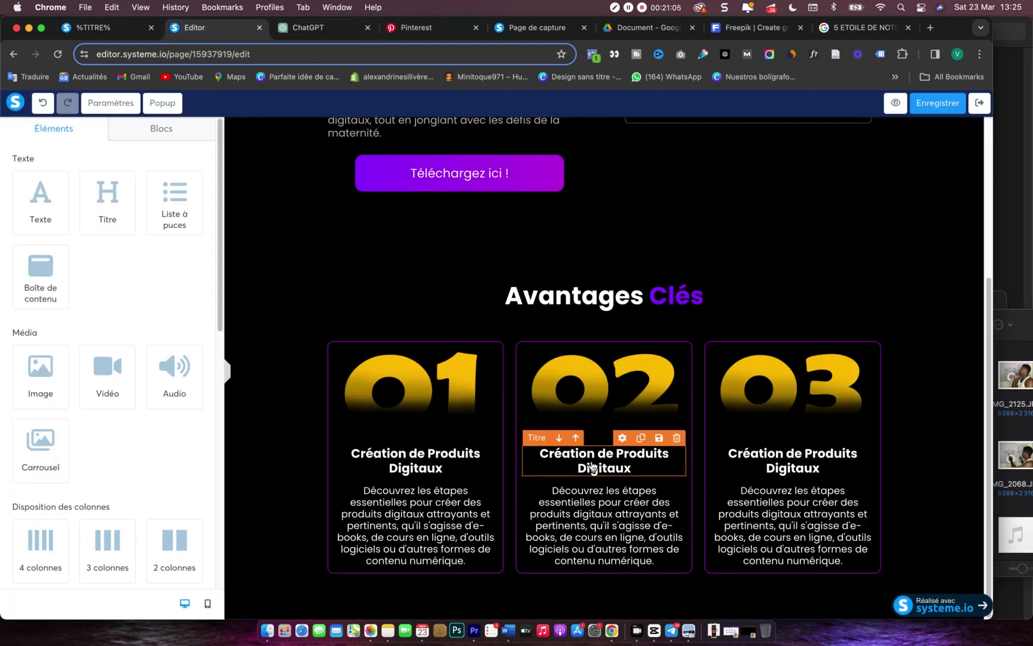
left_click(596, 464)
triple_click(621, 460)
key("super+v")
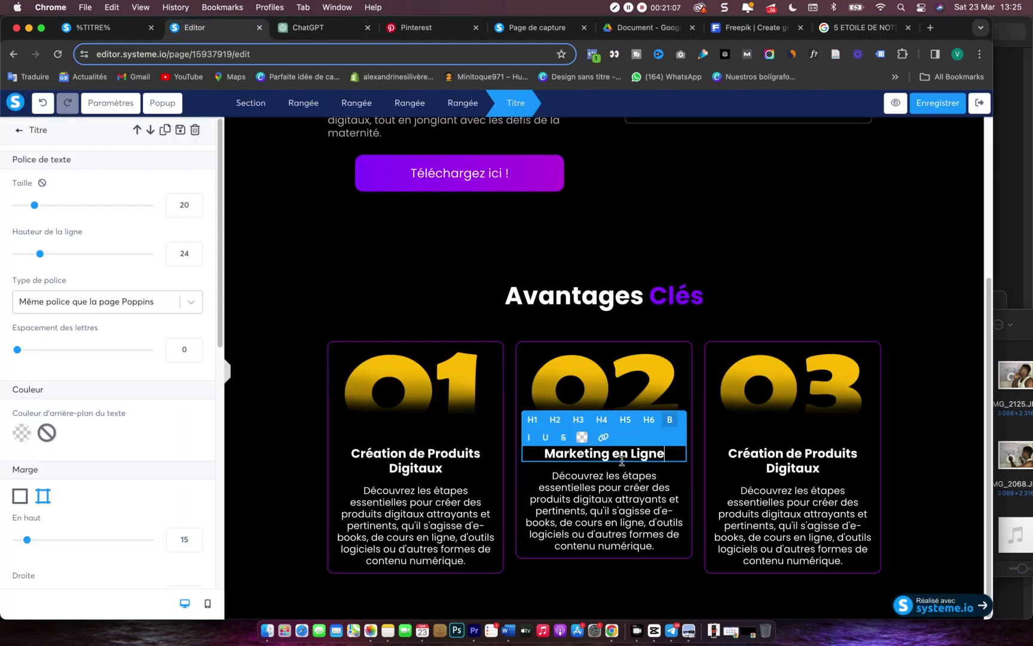
- Copy ChatGPT's first "Marketing en Ligne" description without its quotation marks and paste it over the second card's description in the editor
left_click(306, 30)
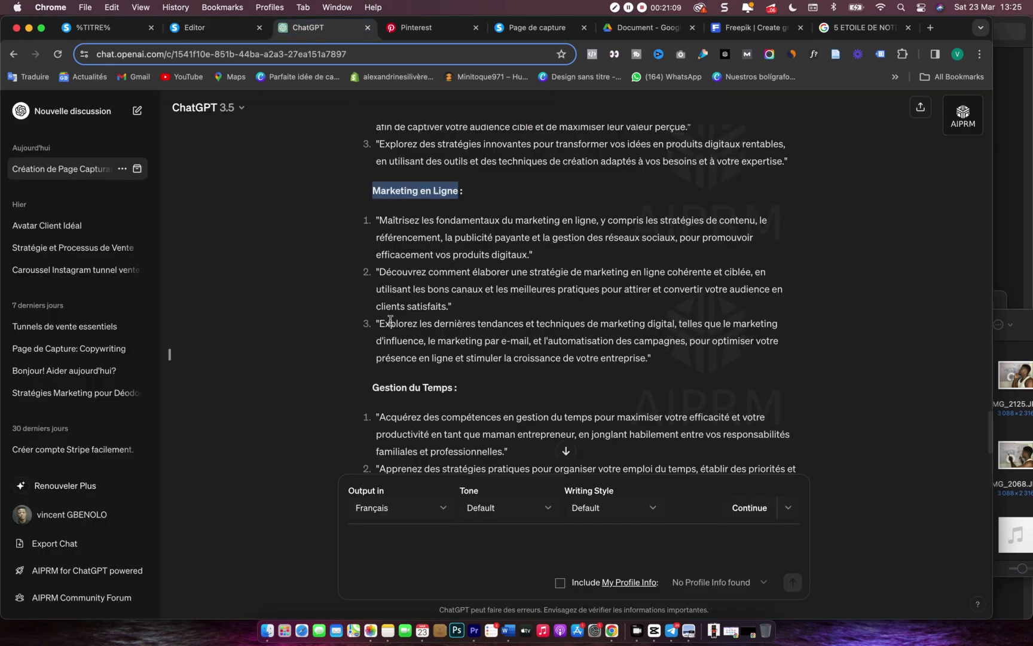
left_click_drag(380, 221, 531, 251)
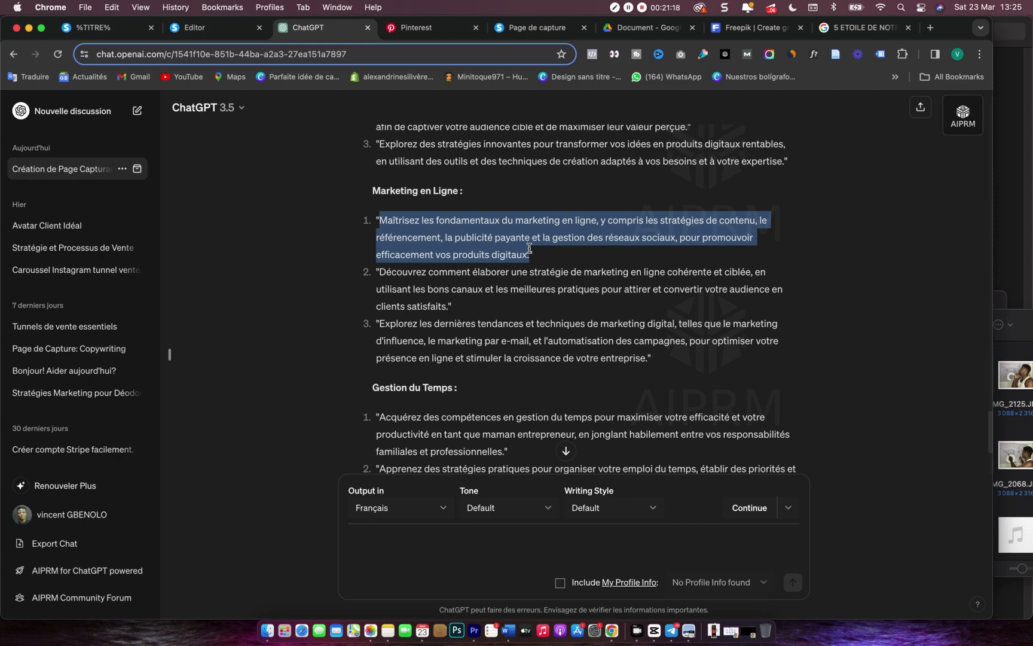
key("super+c")
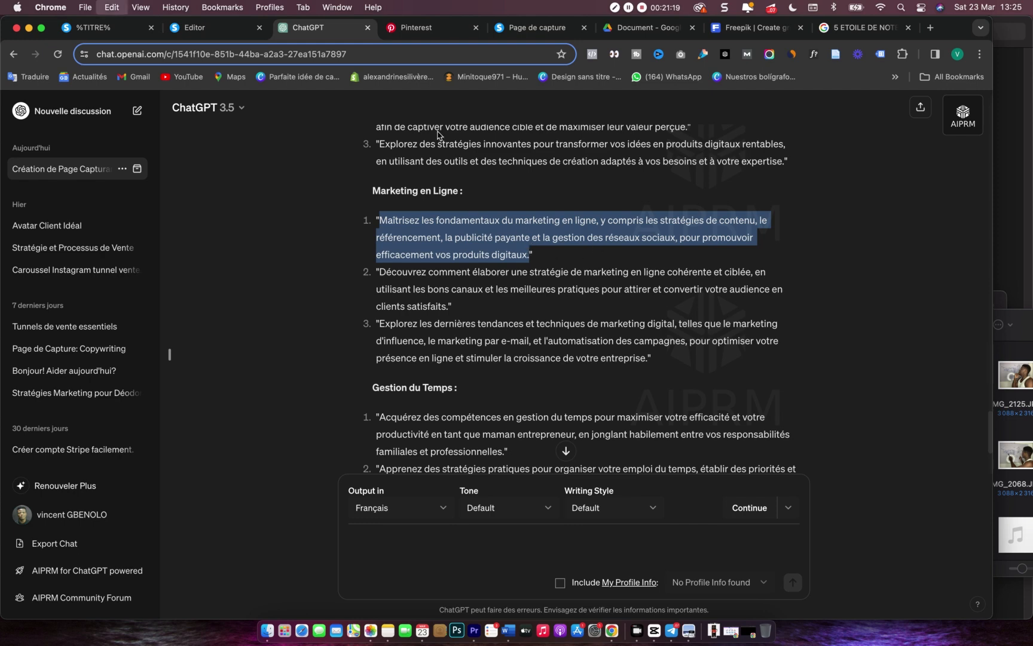
left_click(194, 28)
left_click(622, 506)
left_click(631, 501)
key("super+a")
key("super+v")
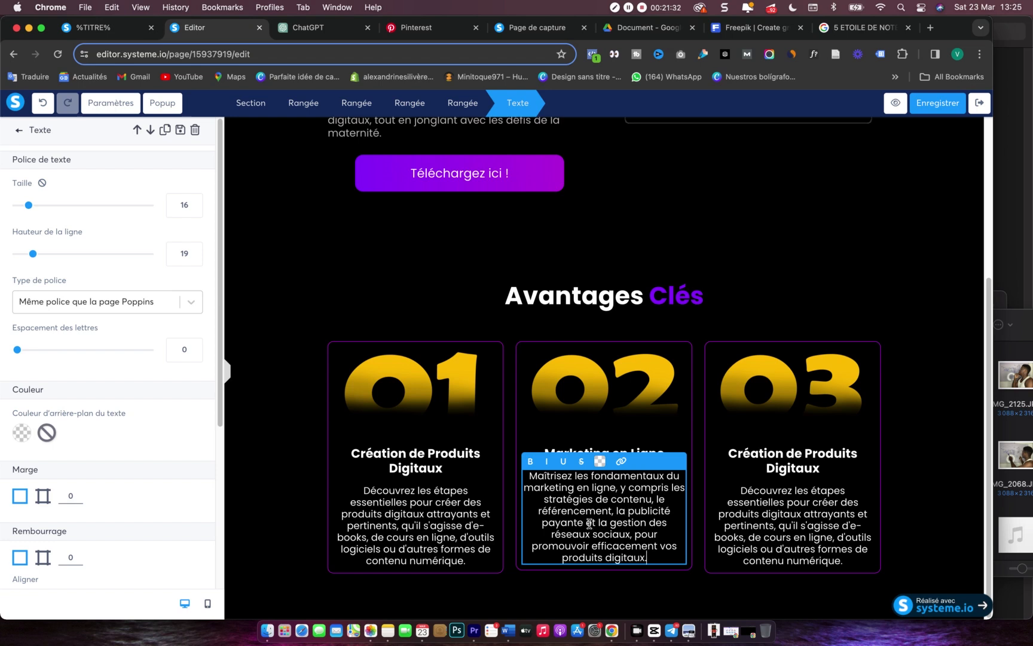
- Delete the word "payante" from the second card's description and end its last sentence with "et surtout faire des ventes."
left_click_drag(587, 524, 544, 522)
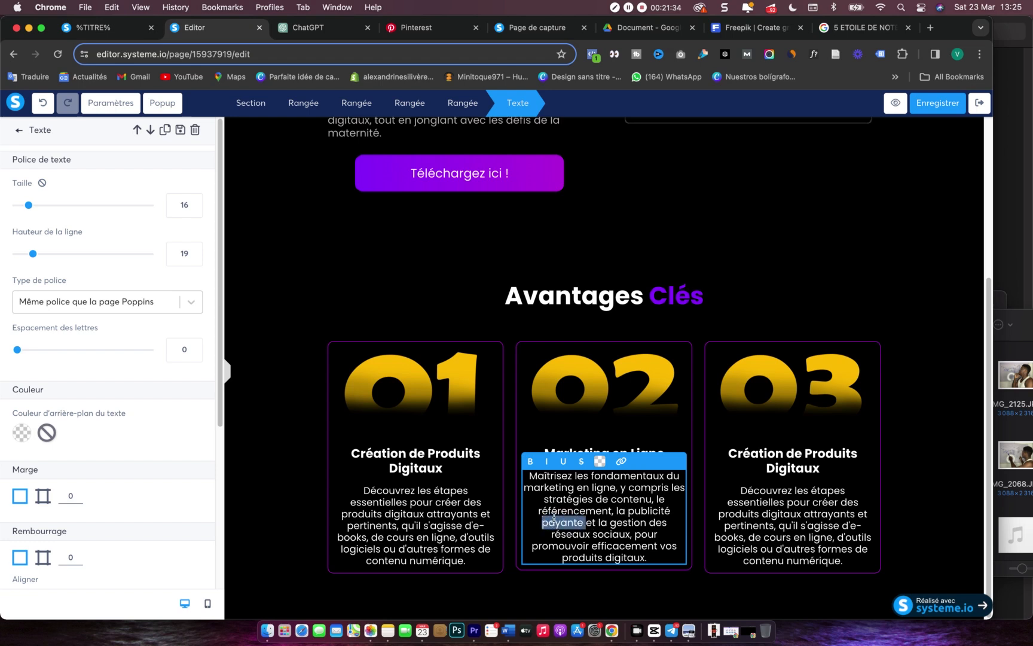
key("BackSpace")
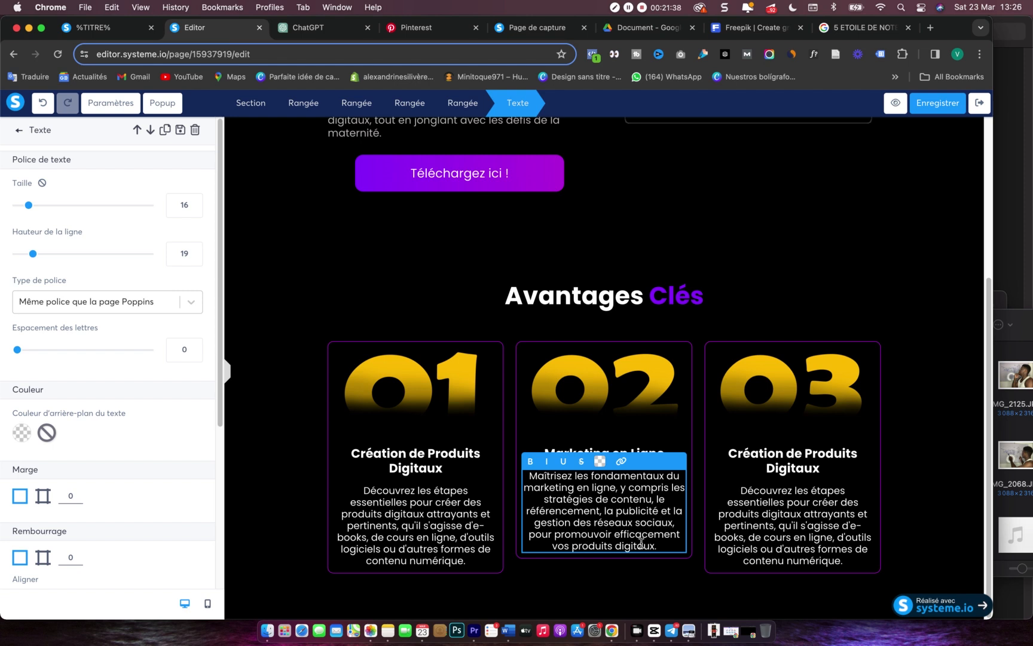
left_click(664, 546)
key("BackSpace")
type("et surt")
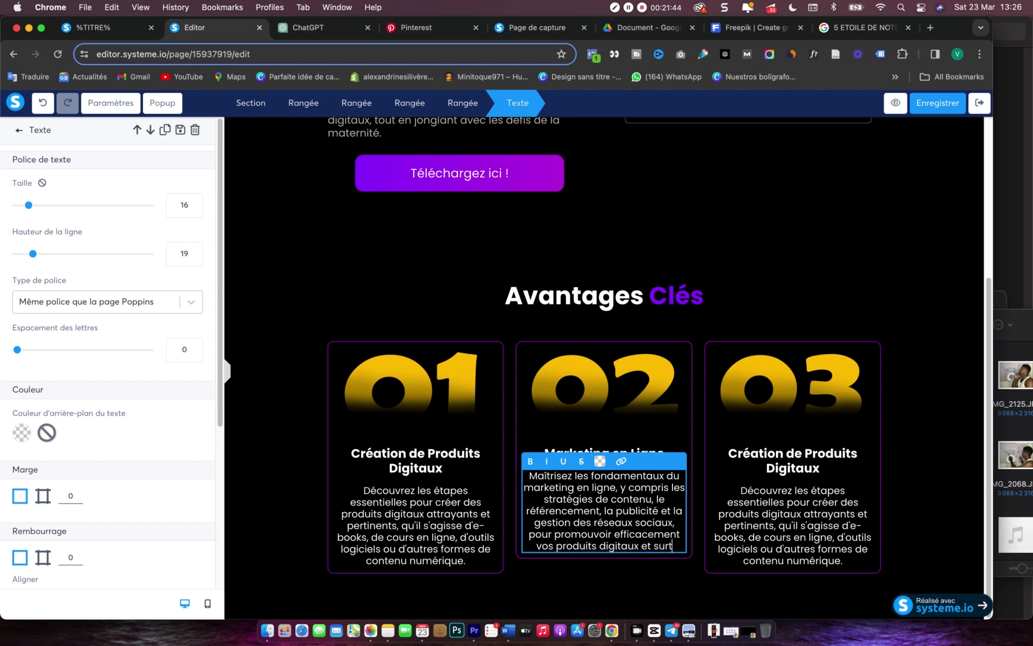
type("out fair")
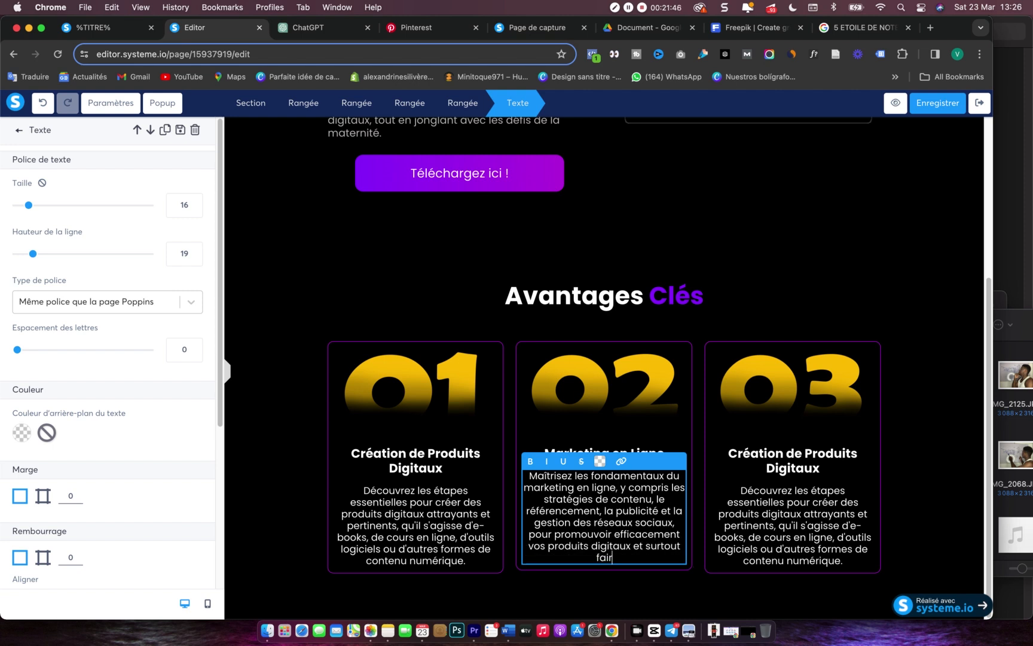
type("e des ventes.")
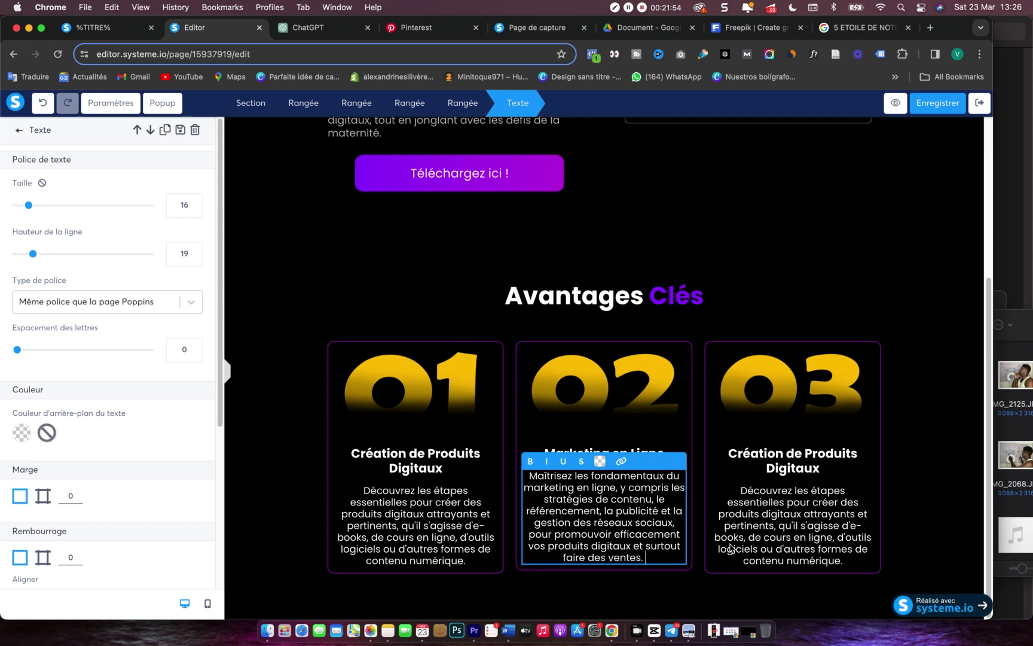
- Finish editing the second card's description and switch back to the ChatGPT answer for the third card's text
left_click(812, 478)
left_click(308, 28)
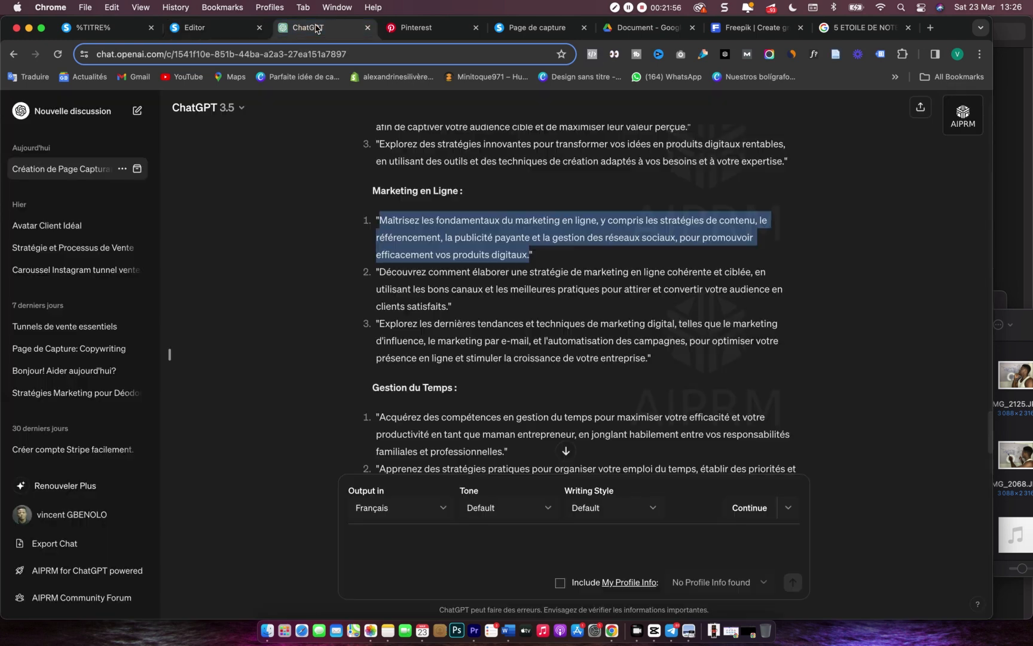
- Copy the heading "Gestion du Temps" from the ChatGPT answer and use it as the title of card 03 in the page editor
scroll(454, 311, "down", 2)
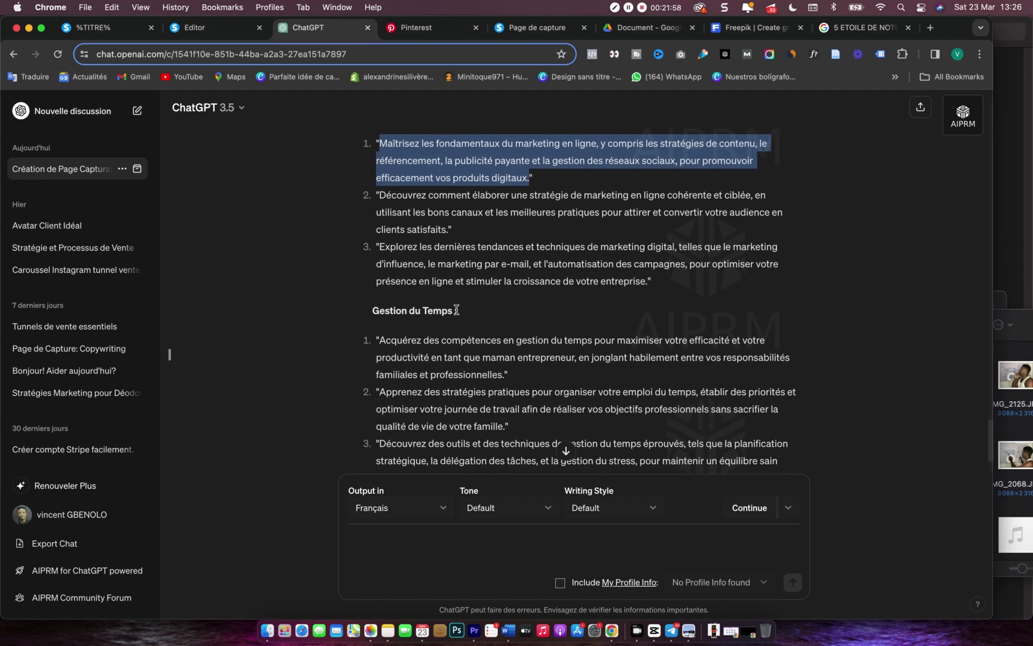
left_click_drag(453, 310, 370, 311)
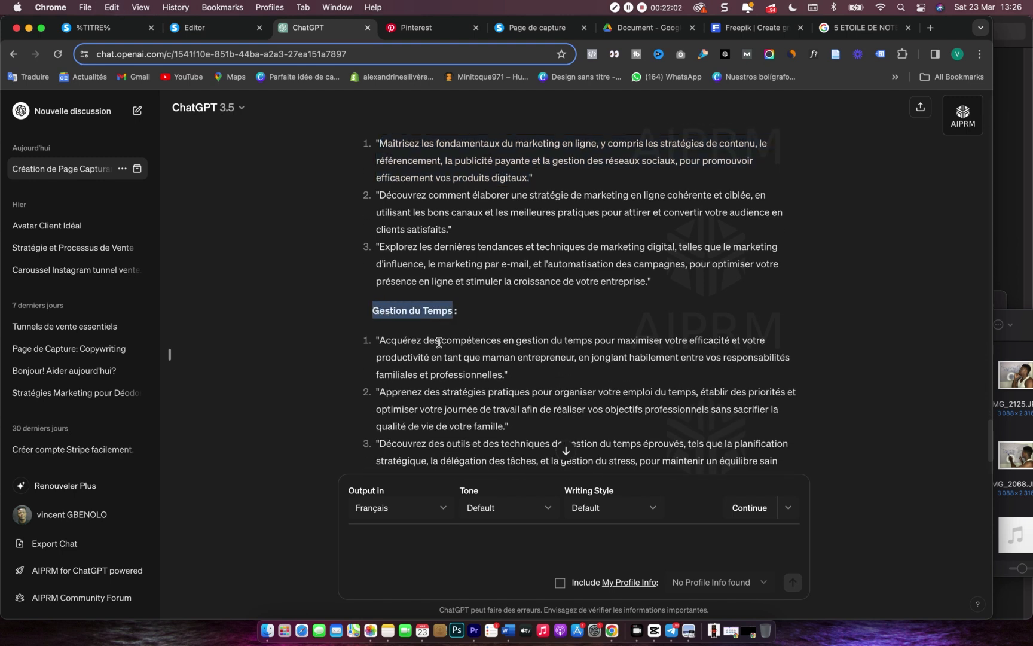
left_click(239, 27)
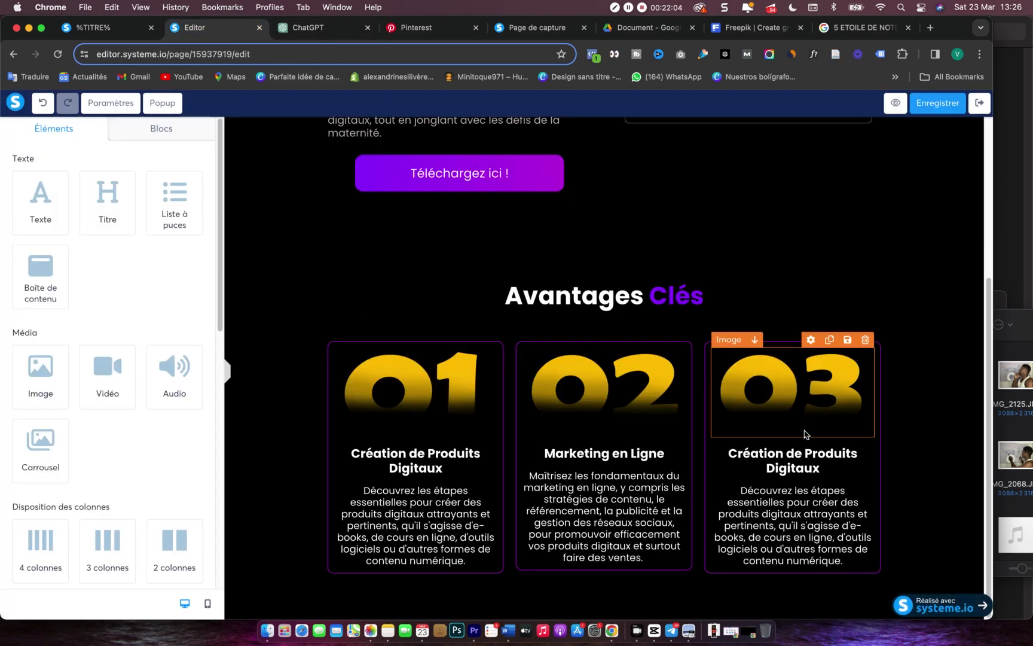
triple_click(803, 461)
key("ctrl+v")
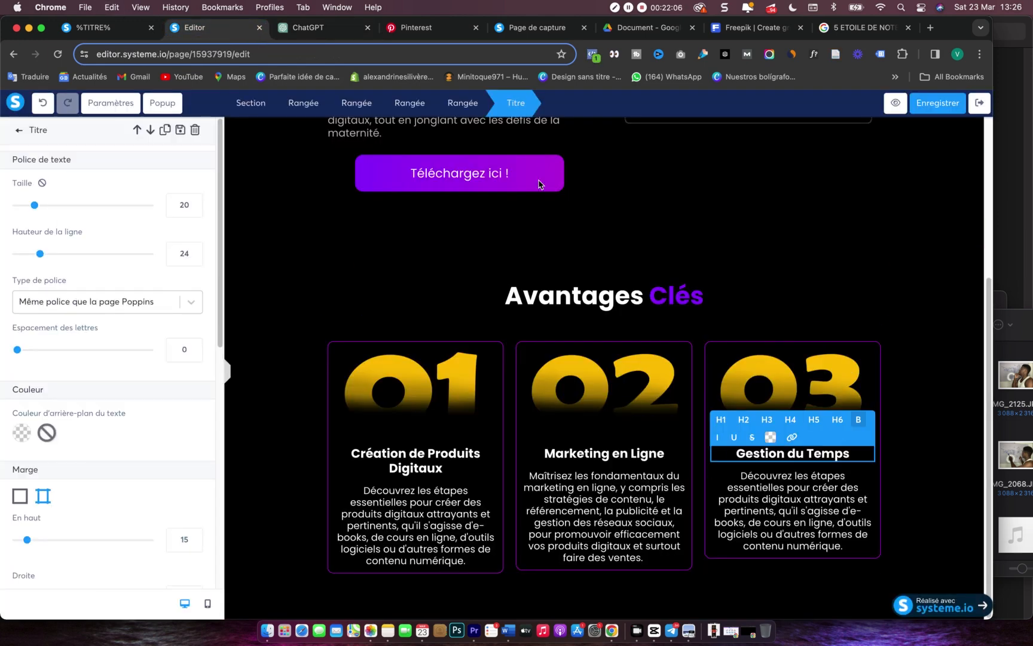
- Send ChatGPT the request "pour le troisieme Gestion du Temps : change cela par autre sujet" in the same conversation
left_click(322, 28)
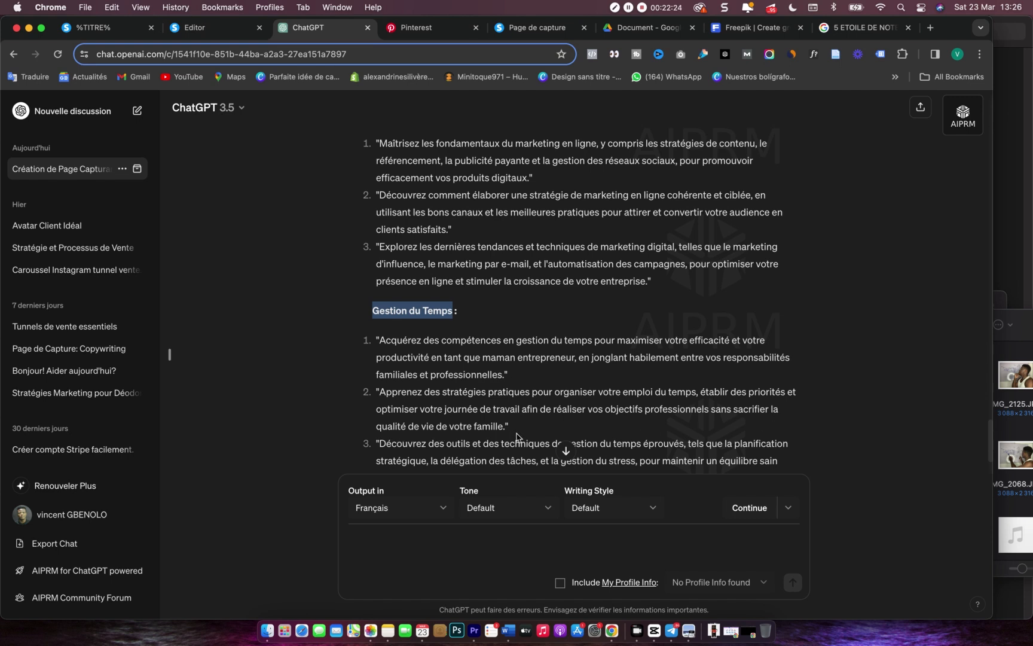
scroll(477, 447, "down", 2)
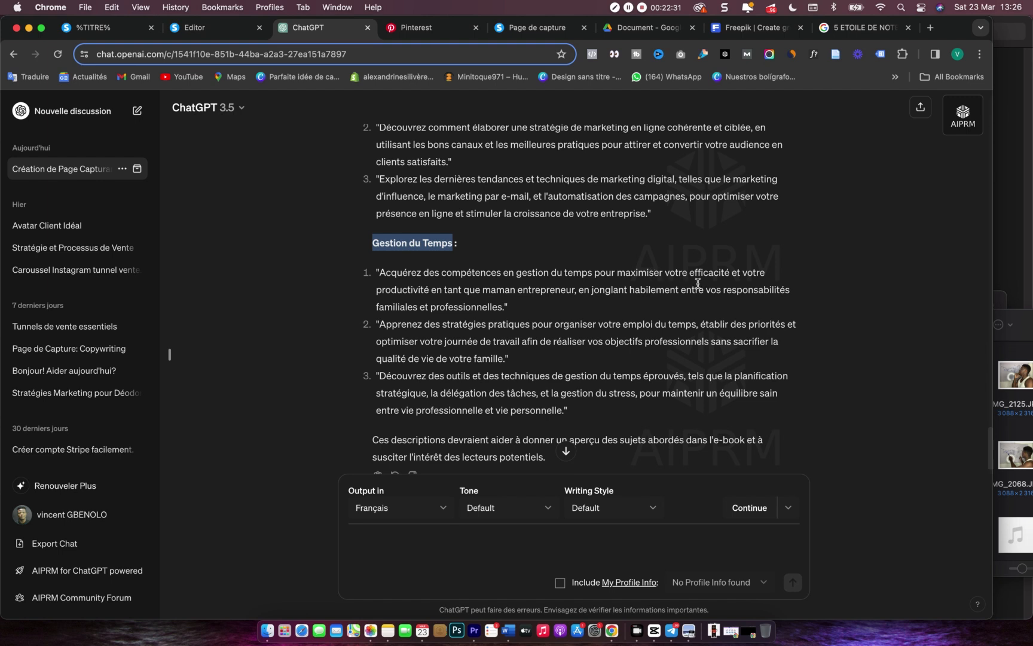
left_click(399, 259)
left_click_drag(371, 243, 503, 252)
left_click(406, 550)
type("pour le tr")
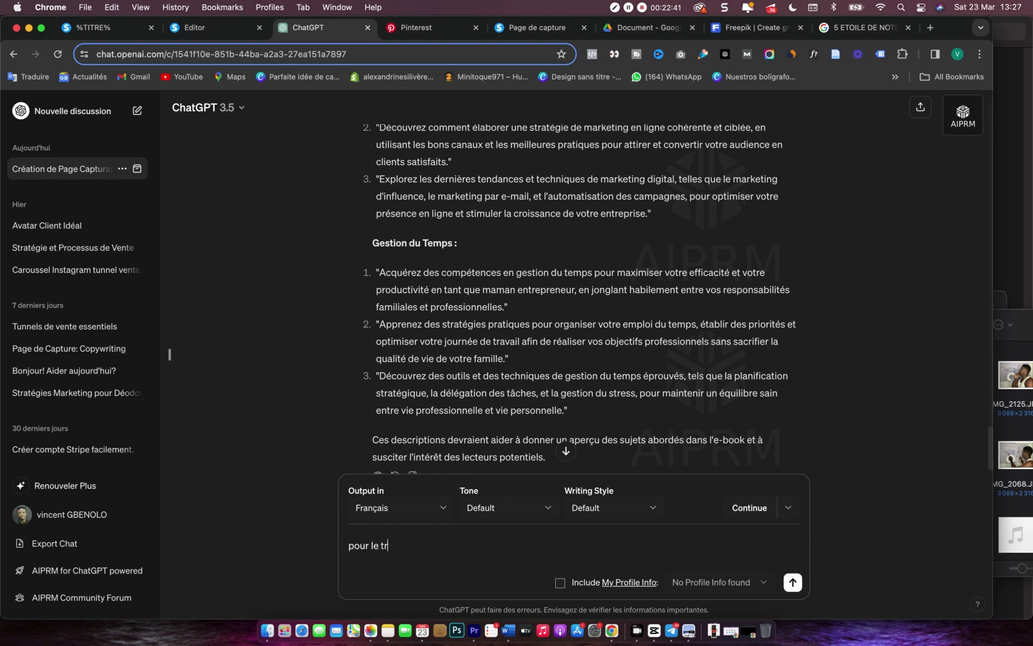
type("oisiemee")
key("shift+Return")
key("super+v")
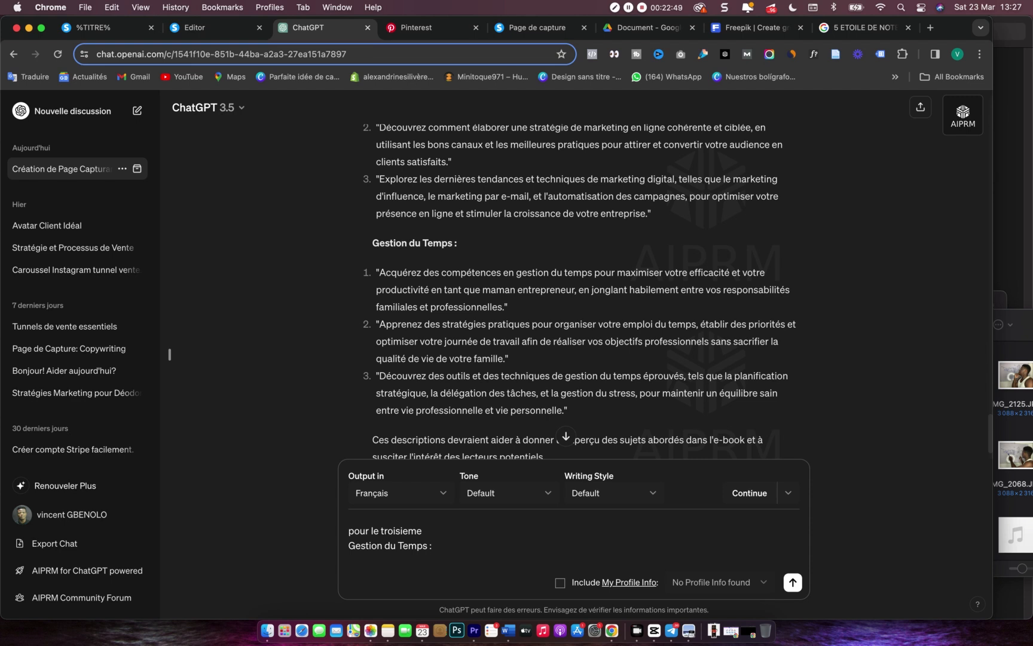
key("shift+Return")
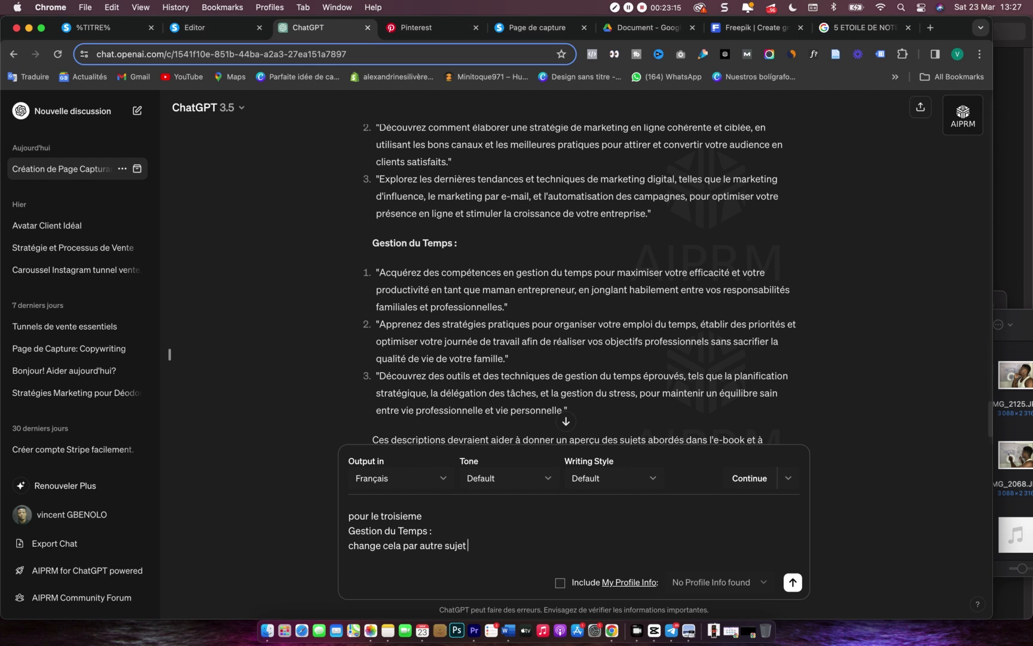
key("Return")
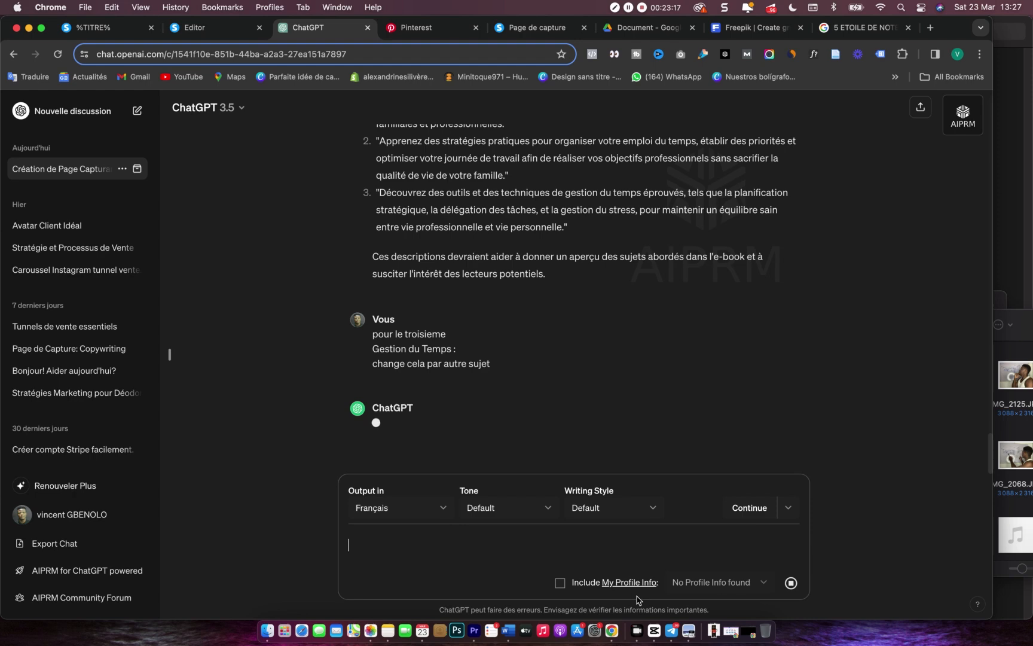
- Switch to the e-book PDF in Preview and read its table of contents for the covered topics
left_click(689, 628)
scroll(363, 381, "down", 10)
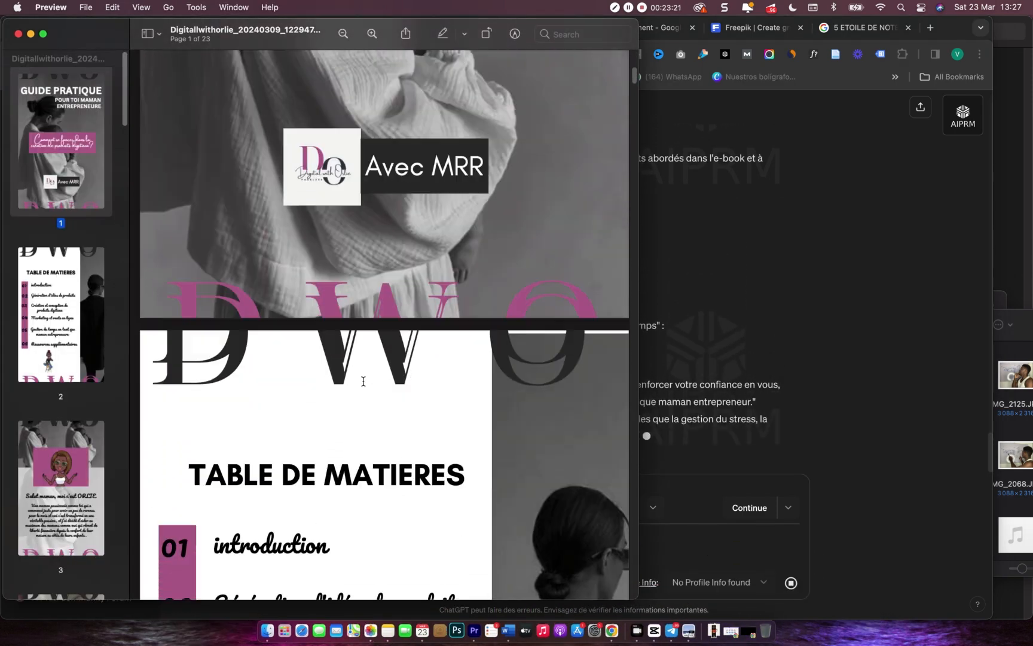
scroll(363, 381, "down", 10)
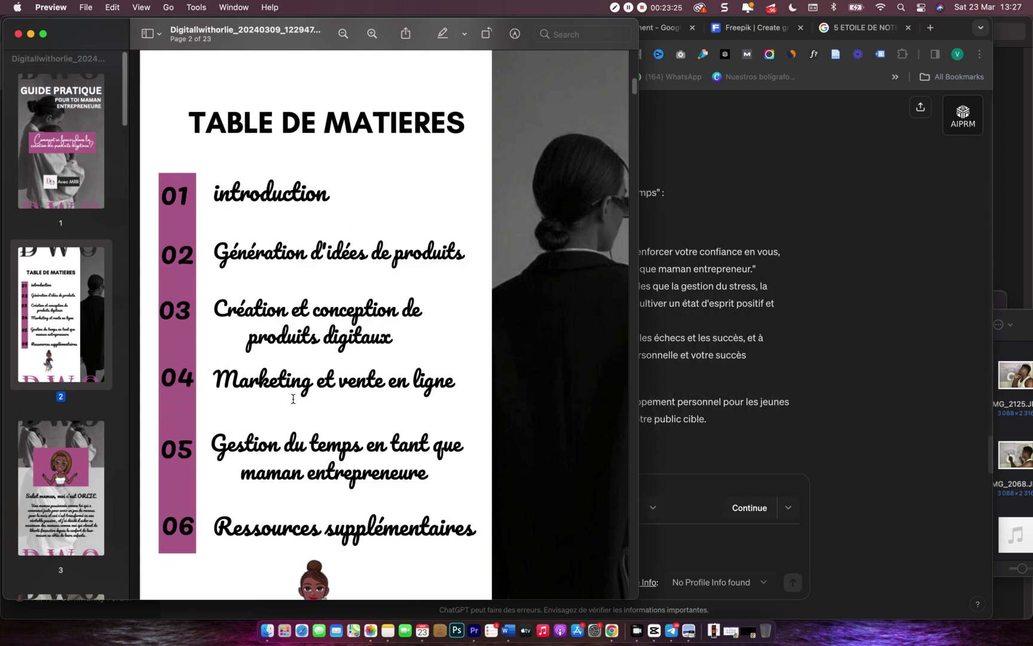
scroll(398, 398, "down", 3)
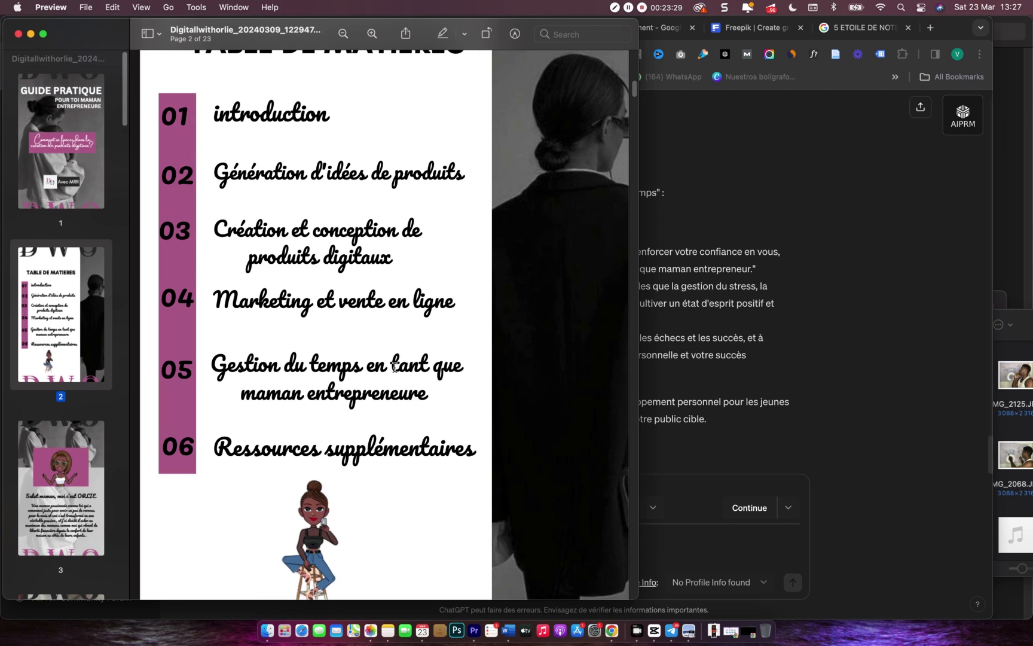
- Return to ChatGPT in Chrome and compare the replacement topic with the earlier topic descriptions
left_click(845, 393)
scroll(846, 392, "up", 3)
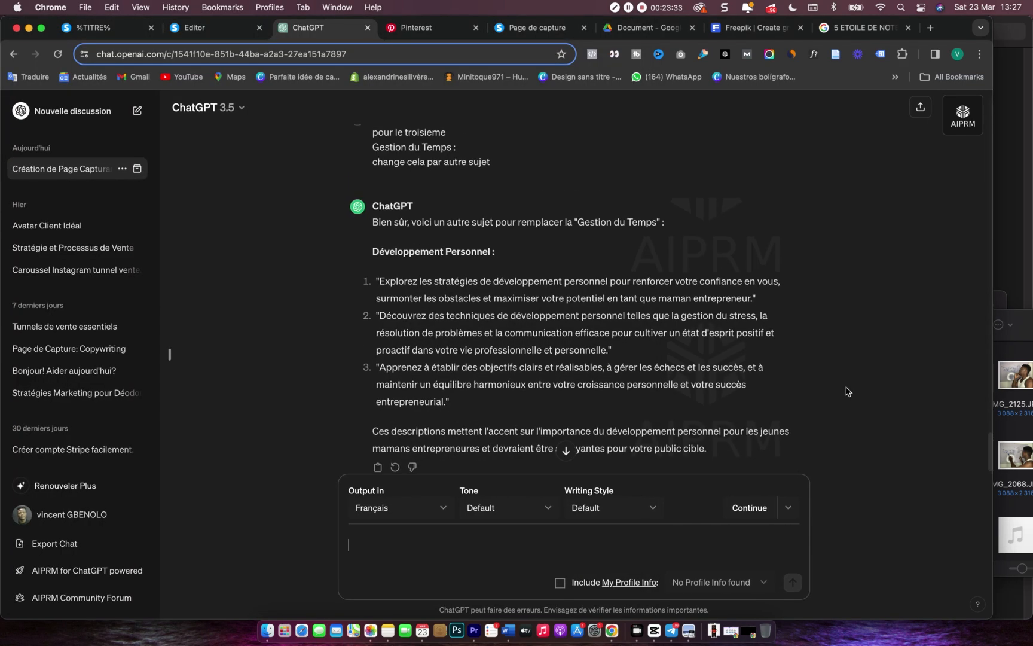
scroll(846, 392, "up", 10)
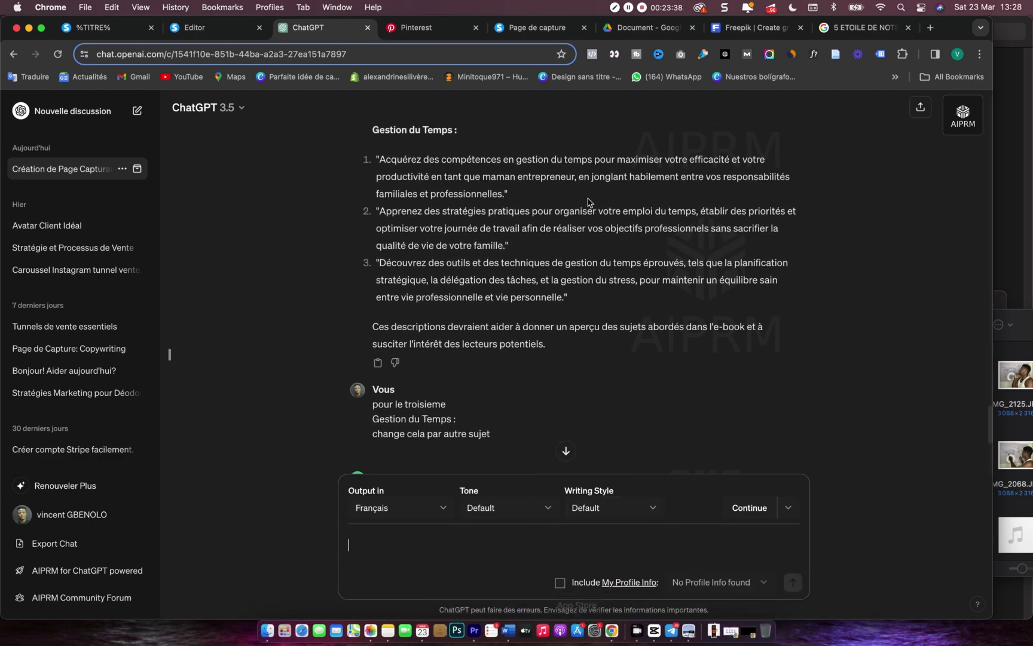
scroll(589, 203, "up", 10)
scroll(589, 202, "up", 3)
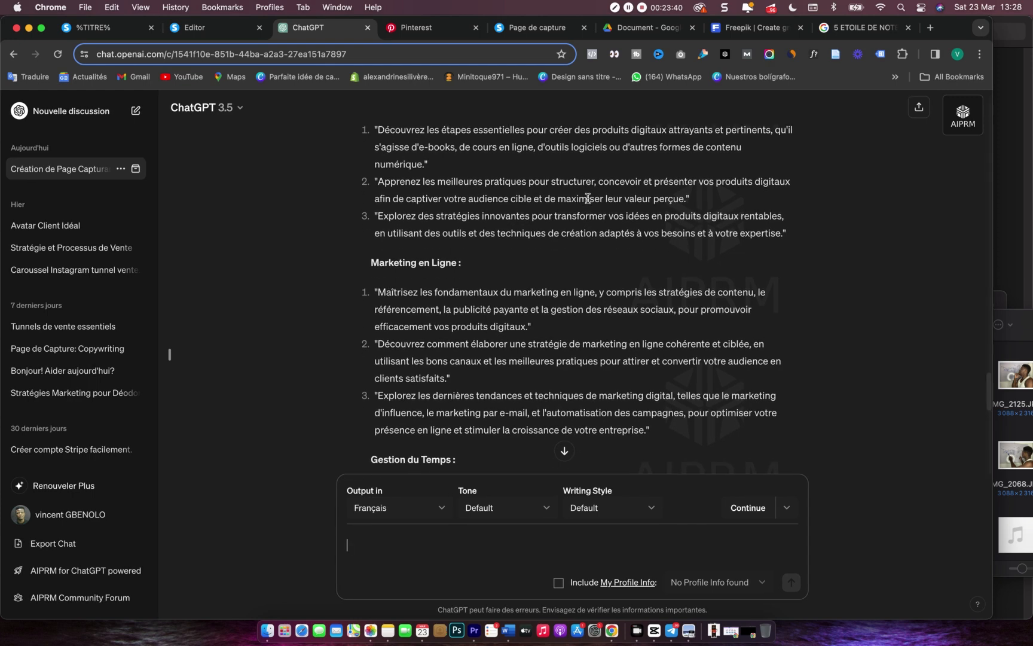
scroll(405, 275, "up", 1)
scroll(404, 277, "down", 8)
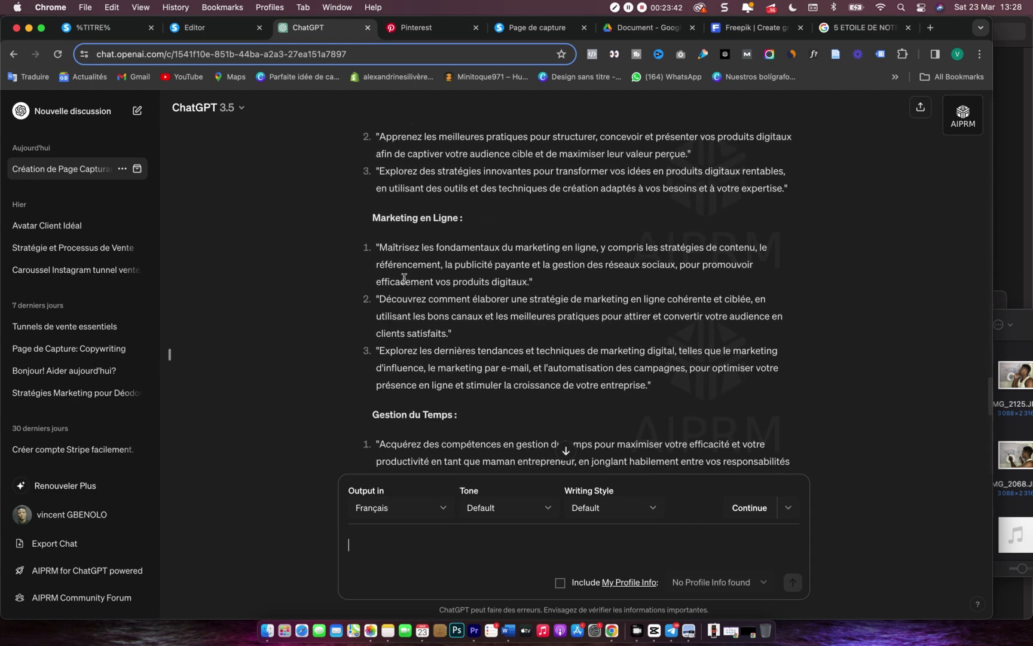
scroll(404, 279, "down", 1)
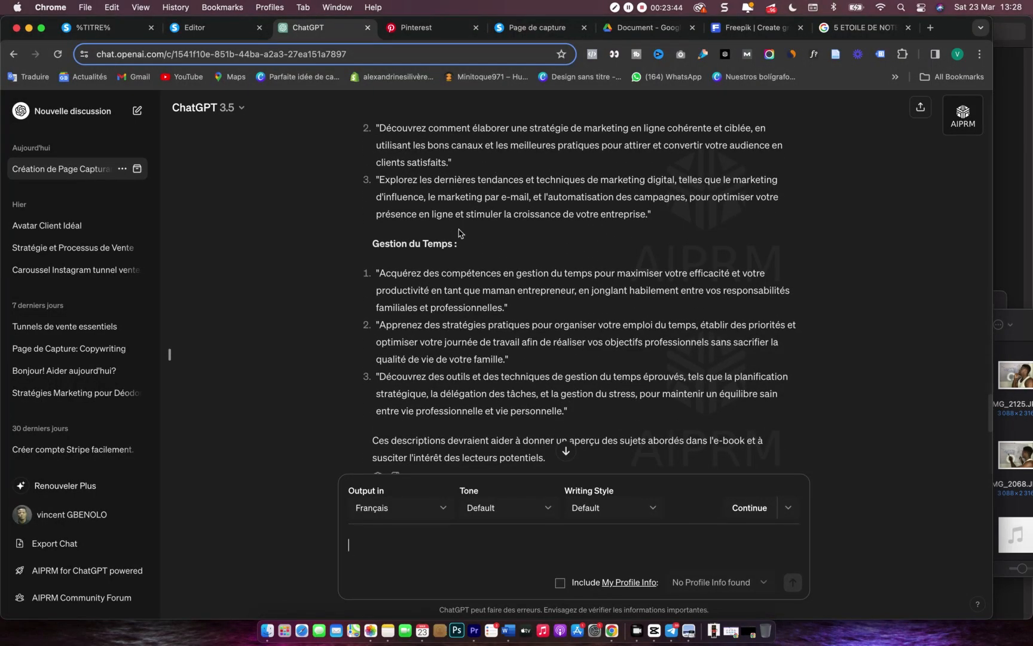
left_click_drag(453, 244, 374, 241)
key("super+c")
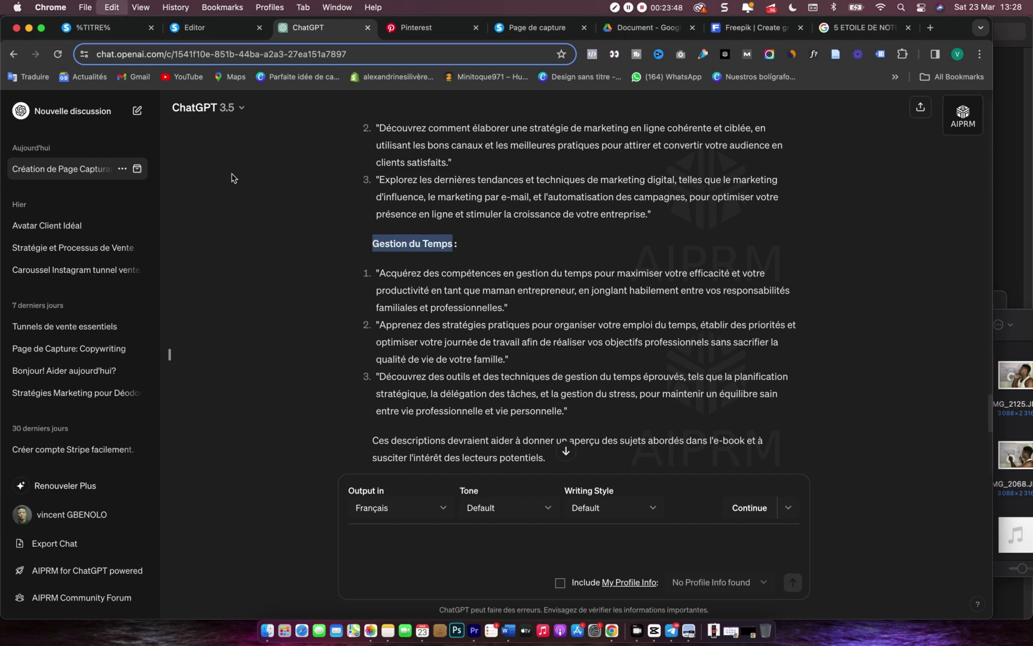
left_click(204, 29)
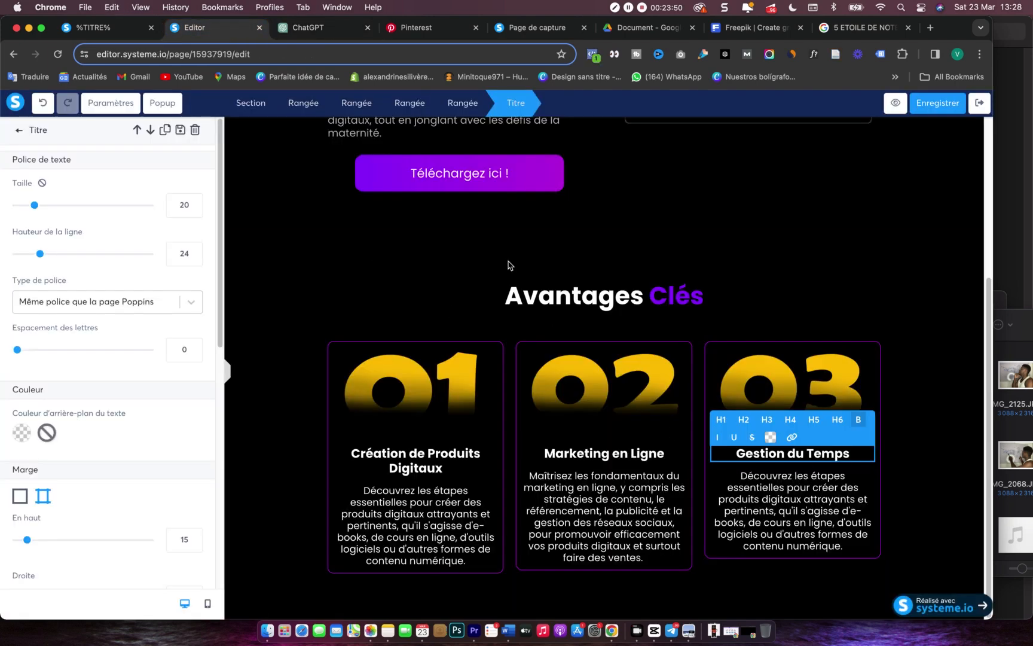
- Replace the description in card 03 with ChatGPT's first "Gestion du Temps" text, starting "Acquérez des compétences en gestion du temps"
left_click(311, 27)
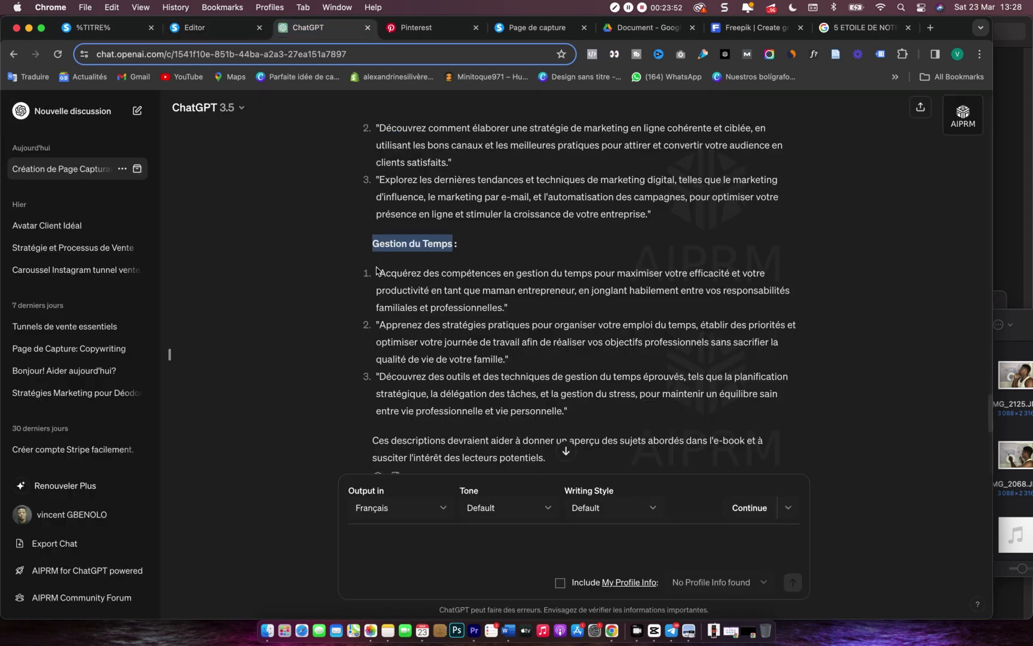
left_click_drag(378, 272, 504, 302)
key("super+c")
left_click(227, 30)
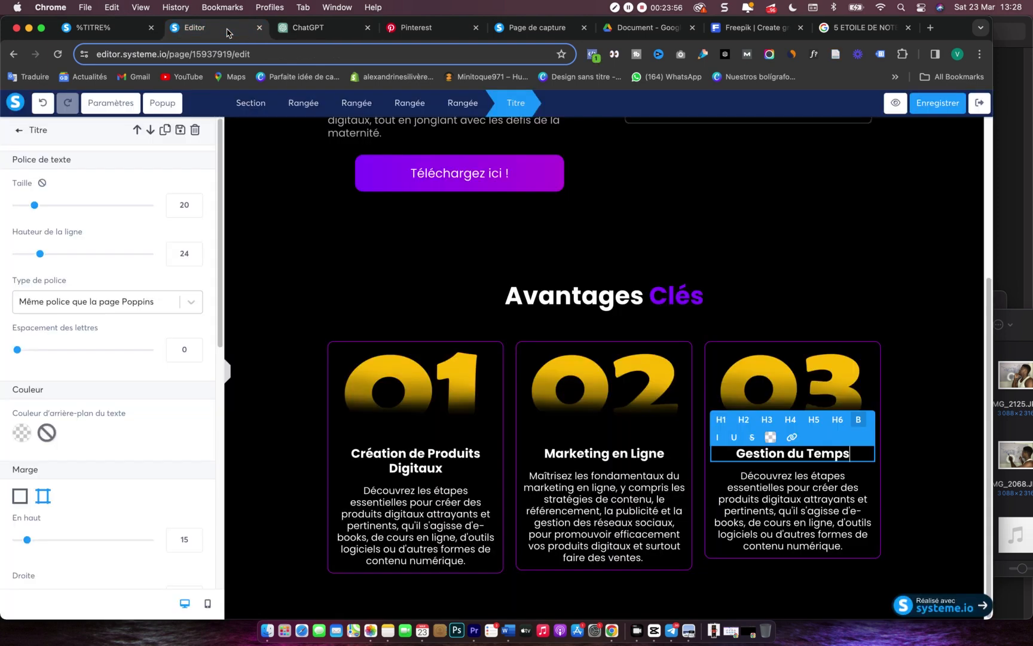
left_click(795, 518)
triple_click(823, 514)
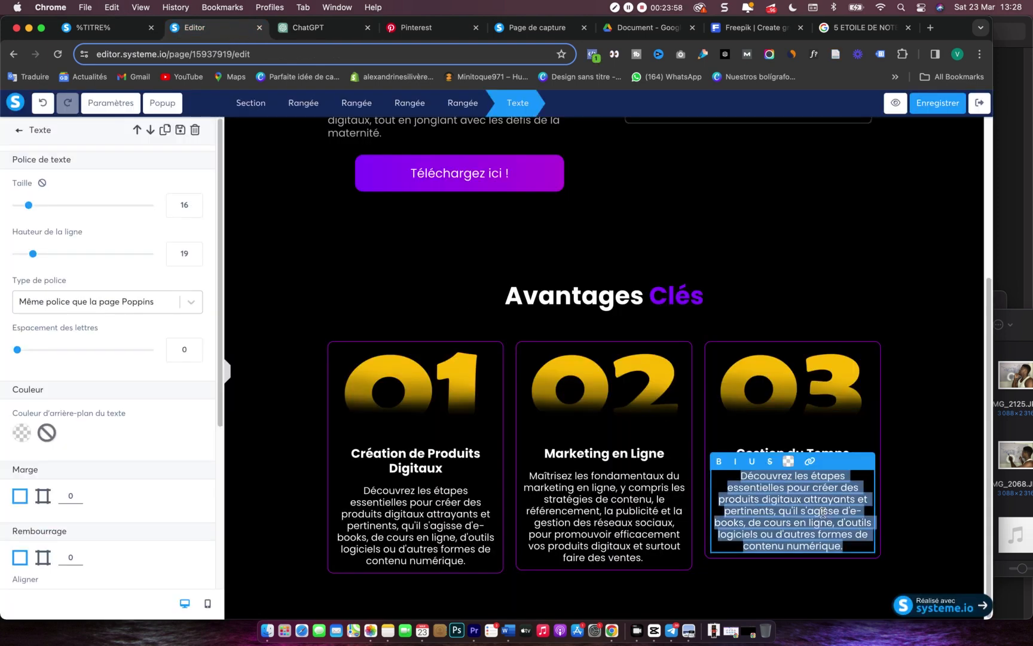
key("super+v")
left_click(902, 525)
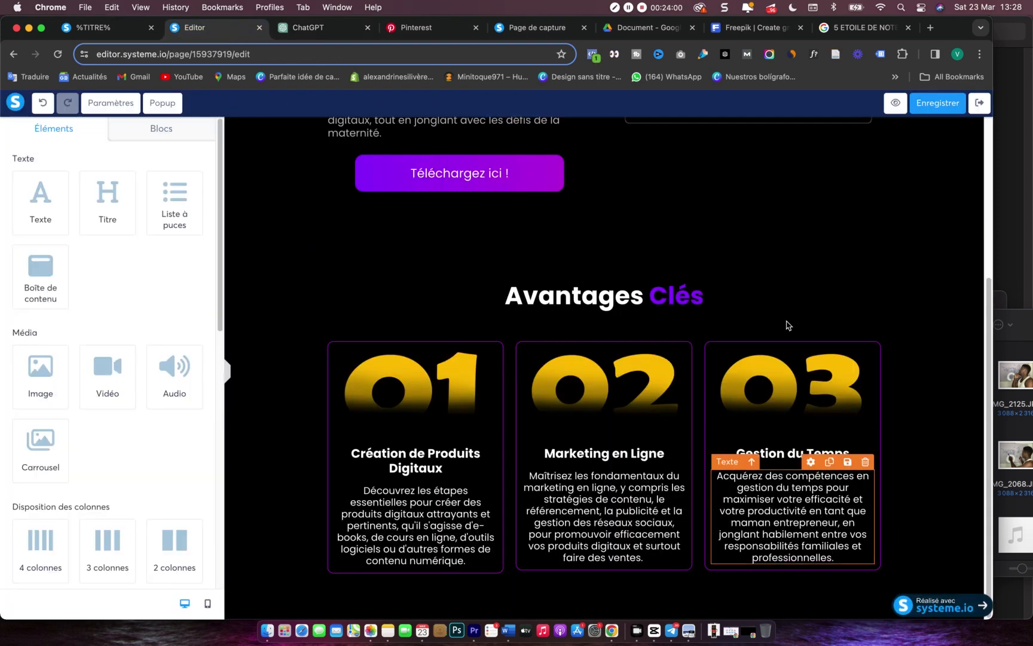
- Save the capture page with the completed Avantages Clés section
left_click(952, 102)
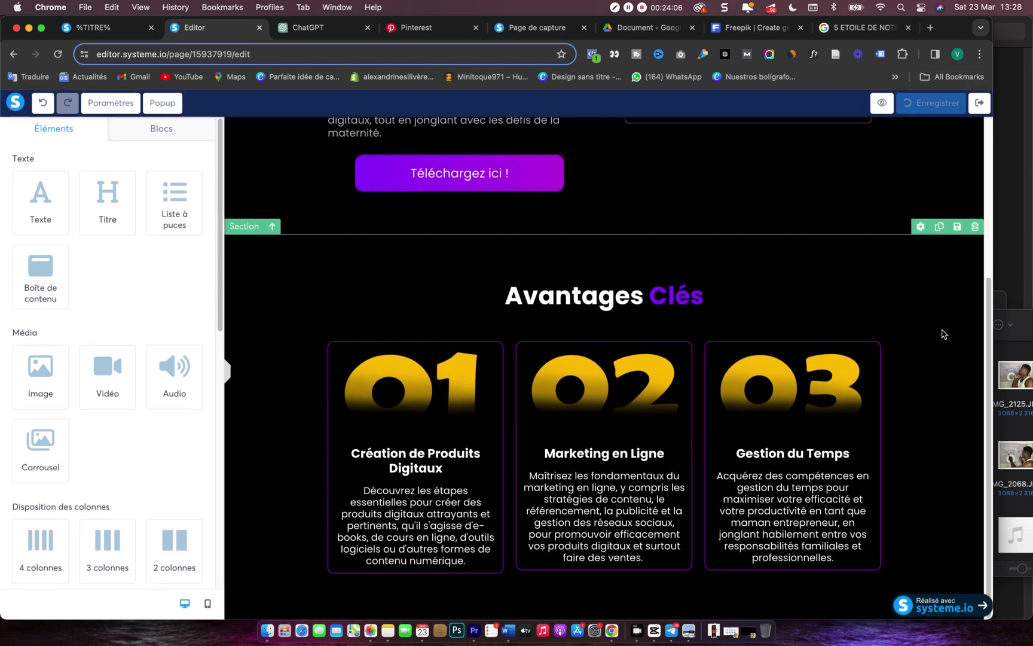
left_click(944, 332)
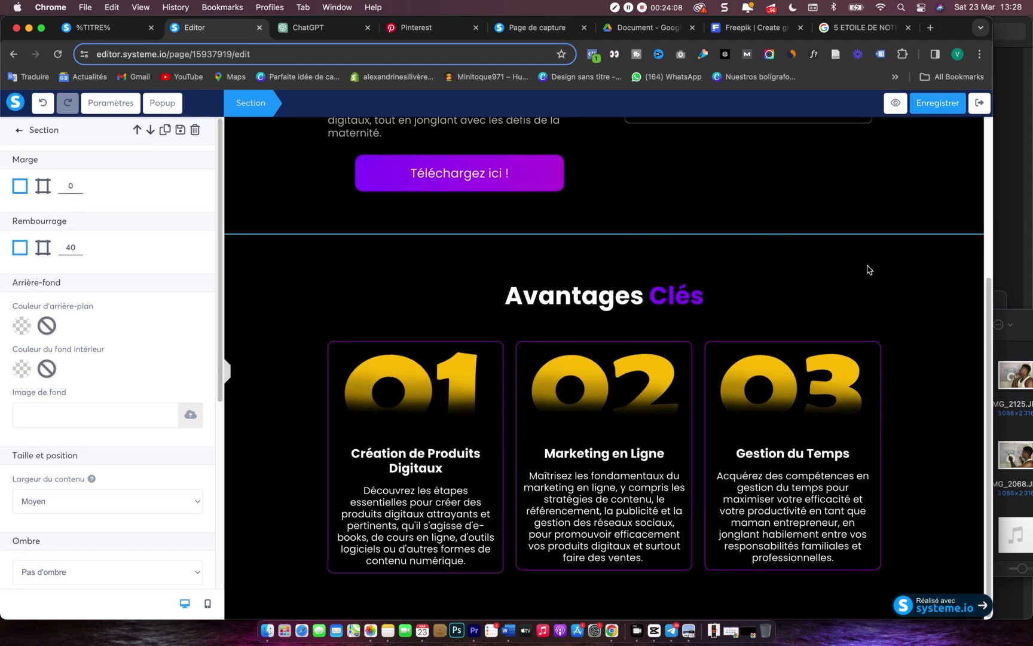
left_click(237, 271)
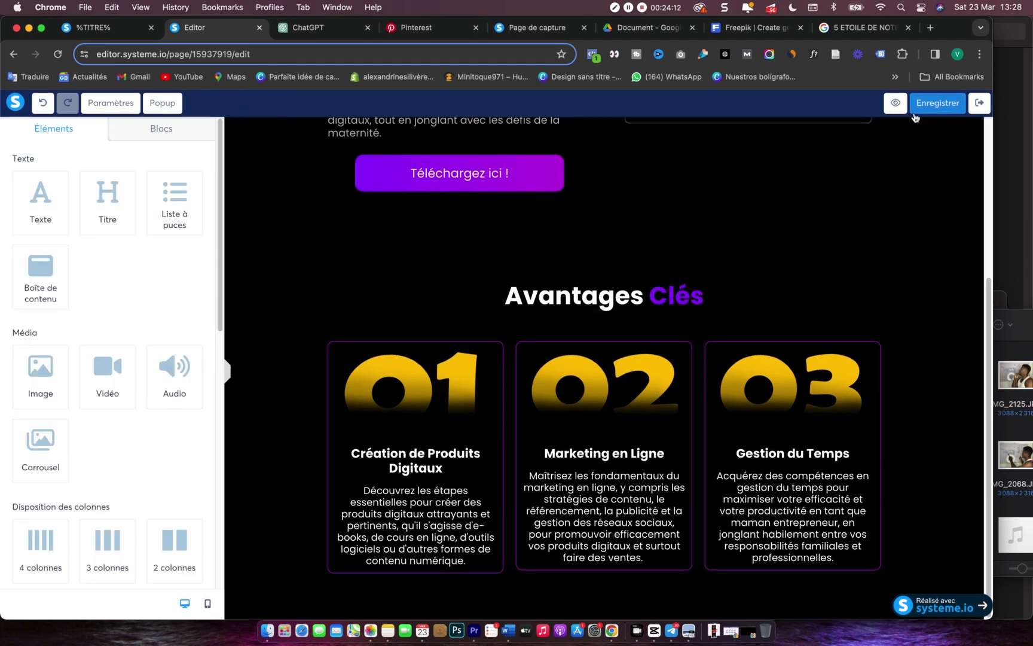
left_click(947, 106)
- Search for photopea in a new browser tab, open the Photopea online editor and dismiss its intro banner
left_click(933, 28)
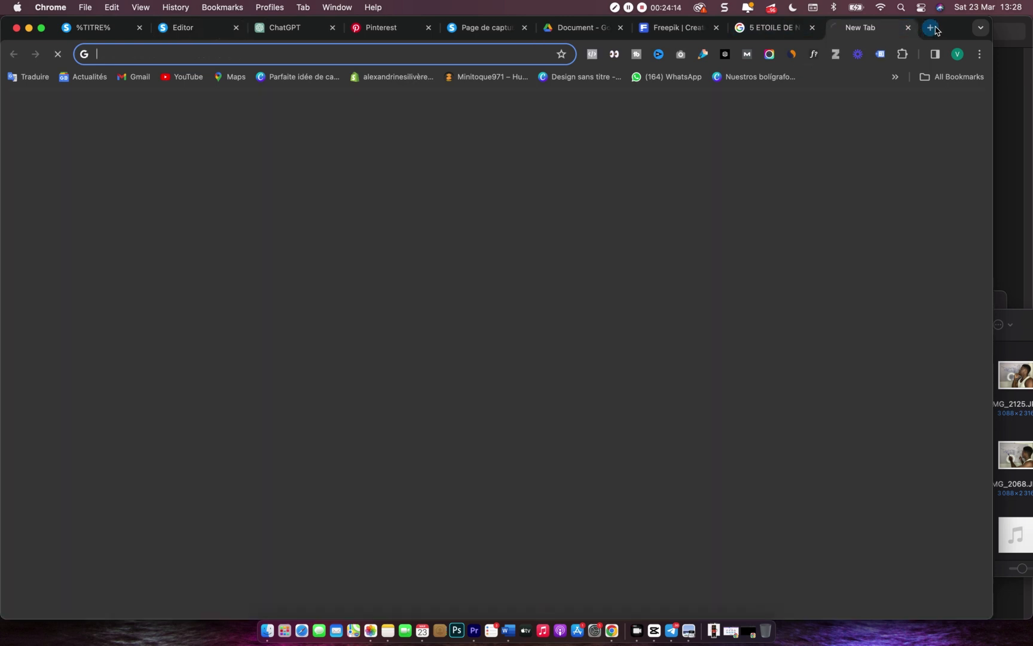
type("ph")
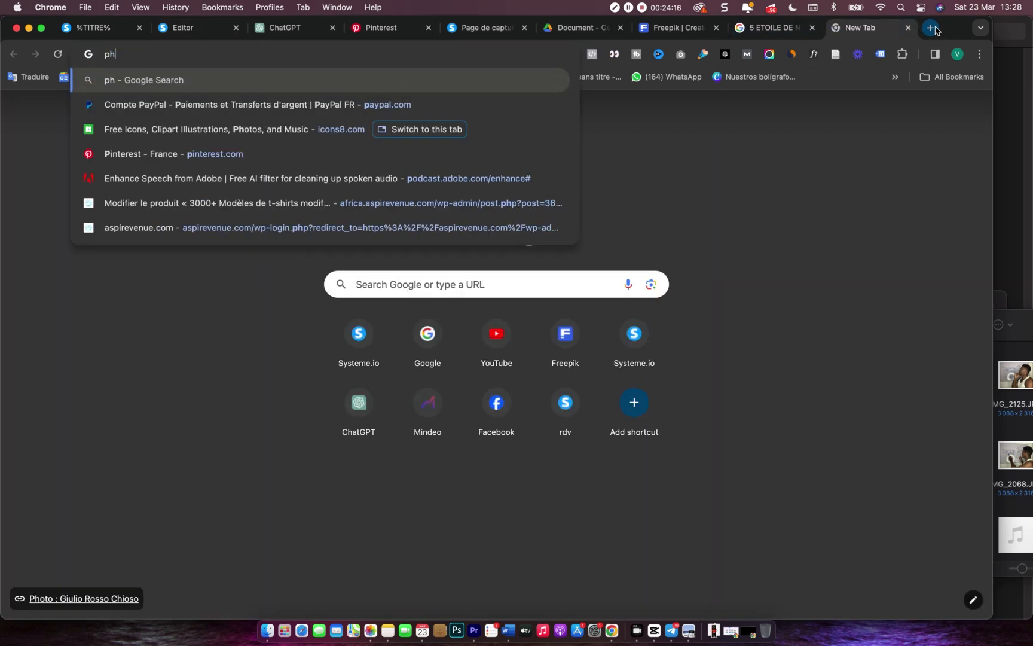
type("otop")
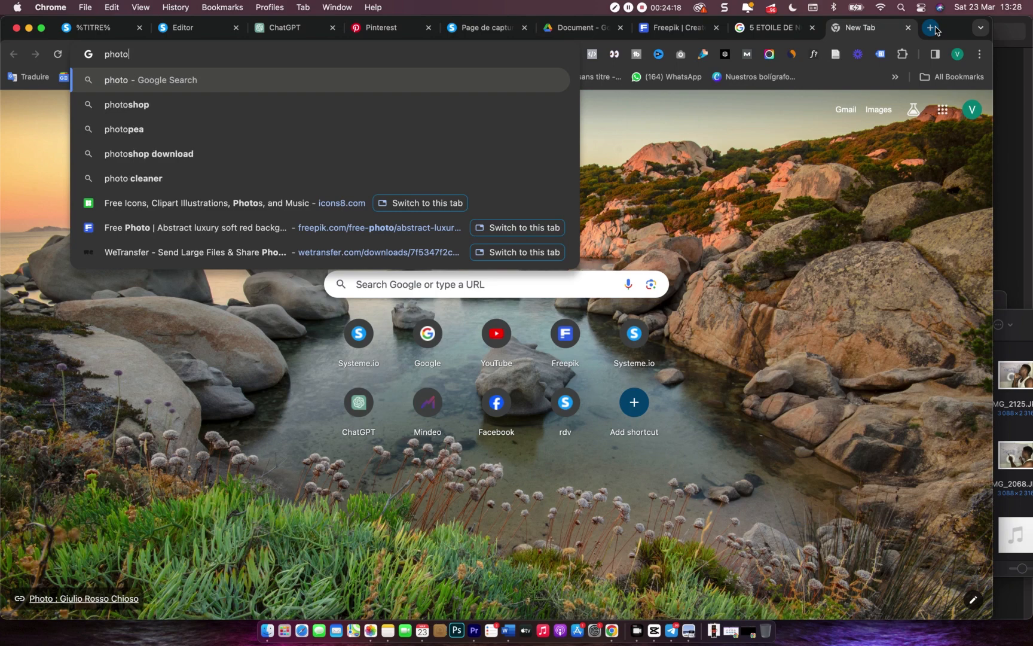
left_click(306, 111)
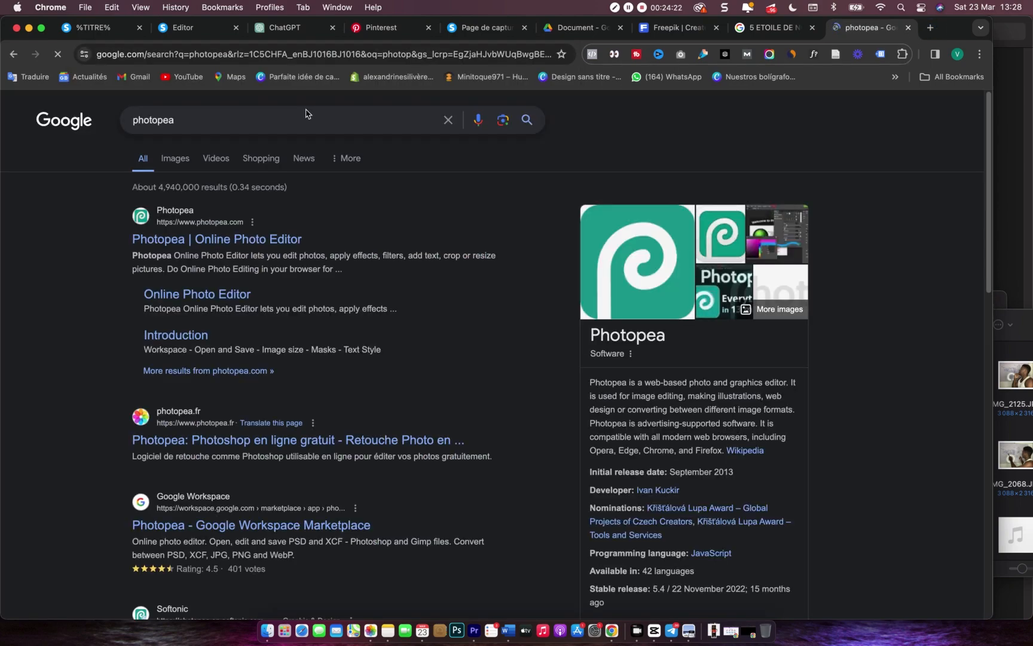
left_click(216, 240)
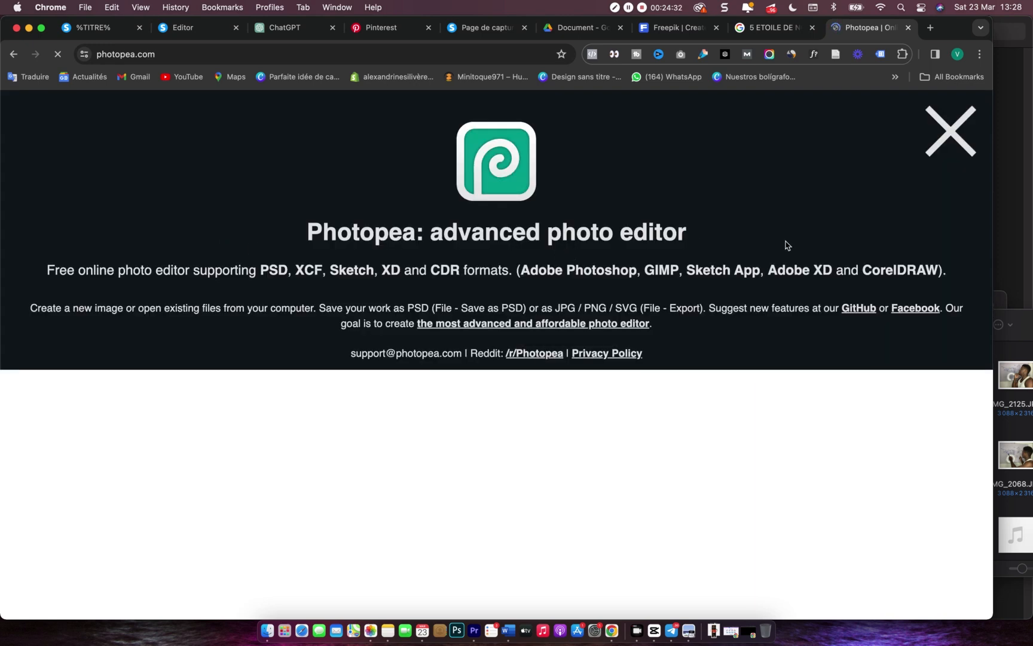
left_click(957, 134)
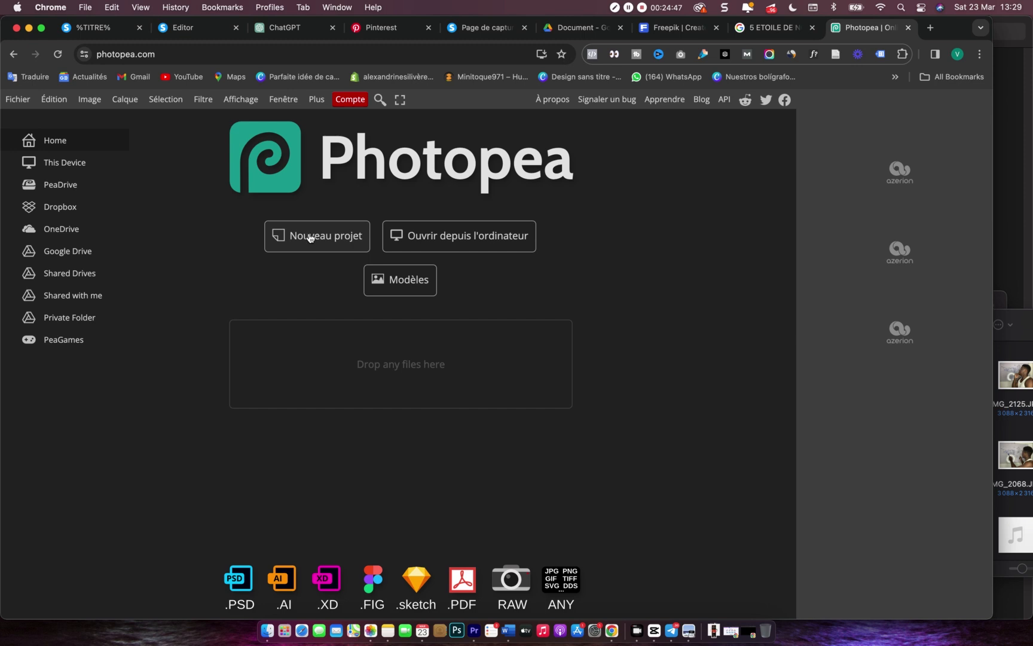
- Start a new project sized 1080 by 1080 pixels with a resolution of 300 DPI
left_click(342, 239)
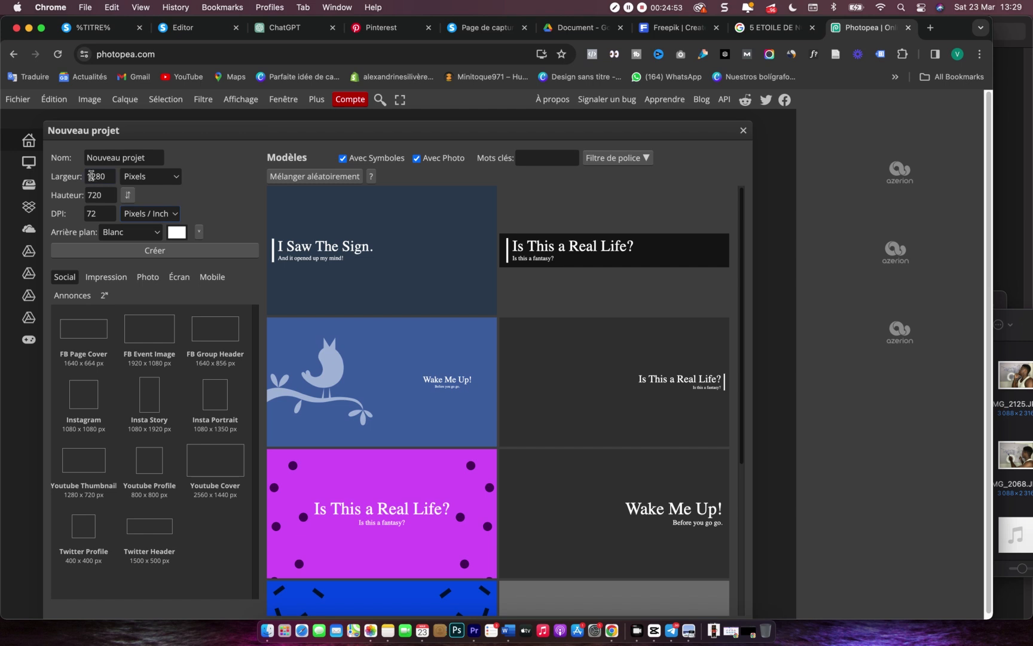
left_click_drag(89, 177, 103, 178)
type("1")
left_click(97, 196)
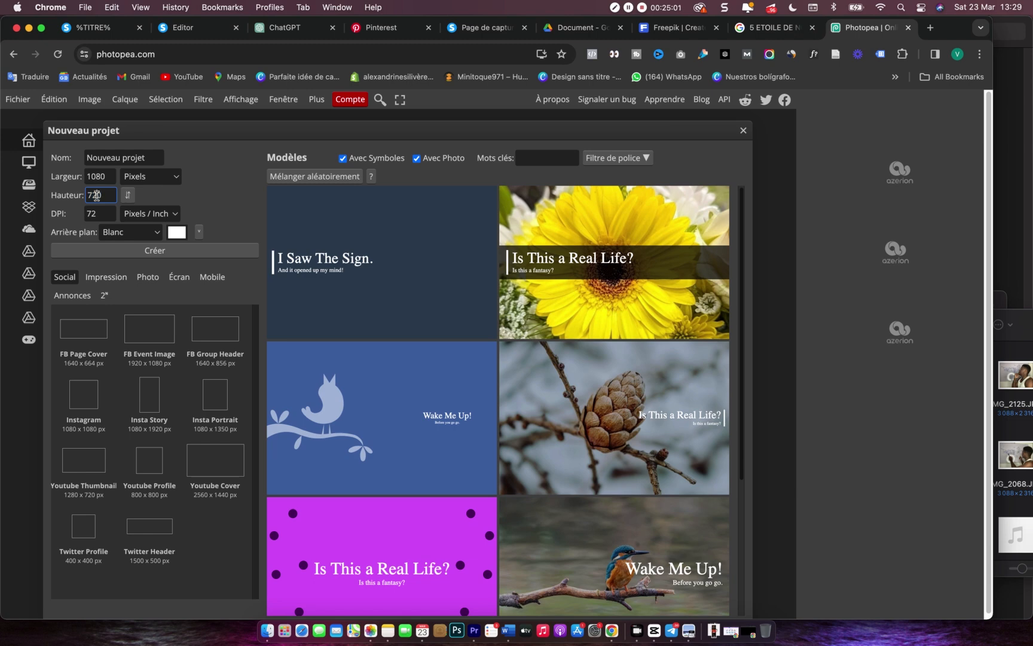
double_click(96, 196)
type("1080")
left_click(99, 214)
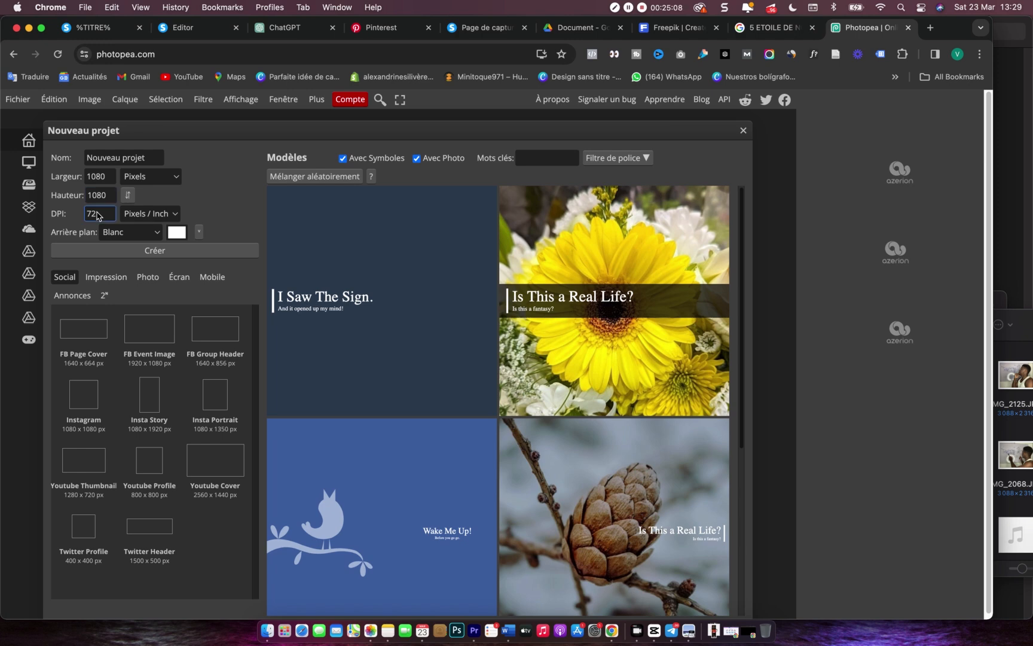
double_click(94, 213)
type("30")
left_click(221, 201)
- Set the project background to black (000000), create the project and widen the browser window
left_click(178, 236)
left_click(312, 435)
left_click_drag(311, 438, 340, 458)
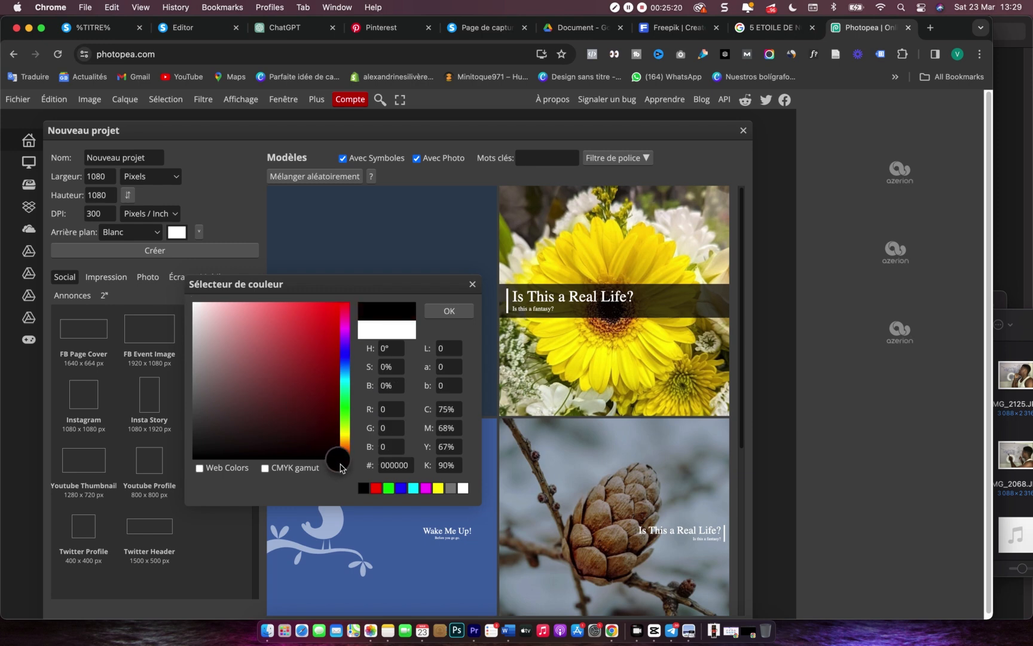
left_click(451, 310)
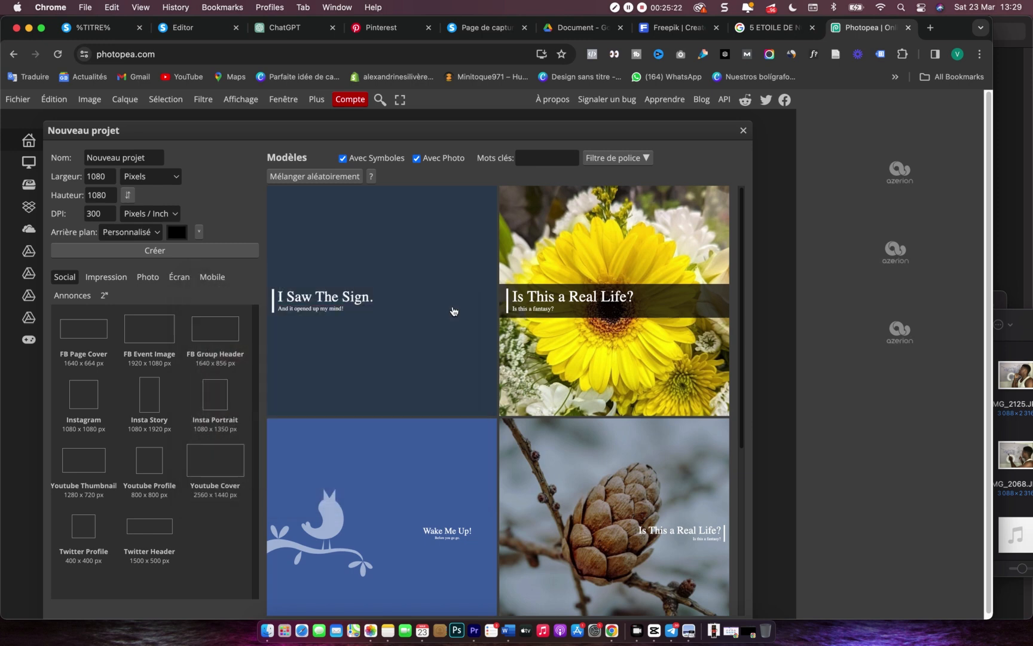
left_click(228, 251)
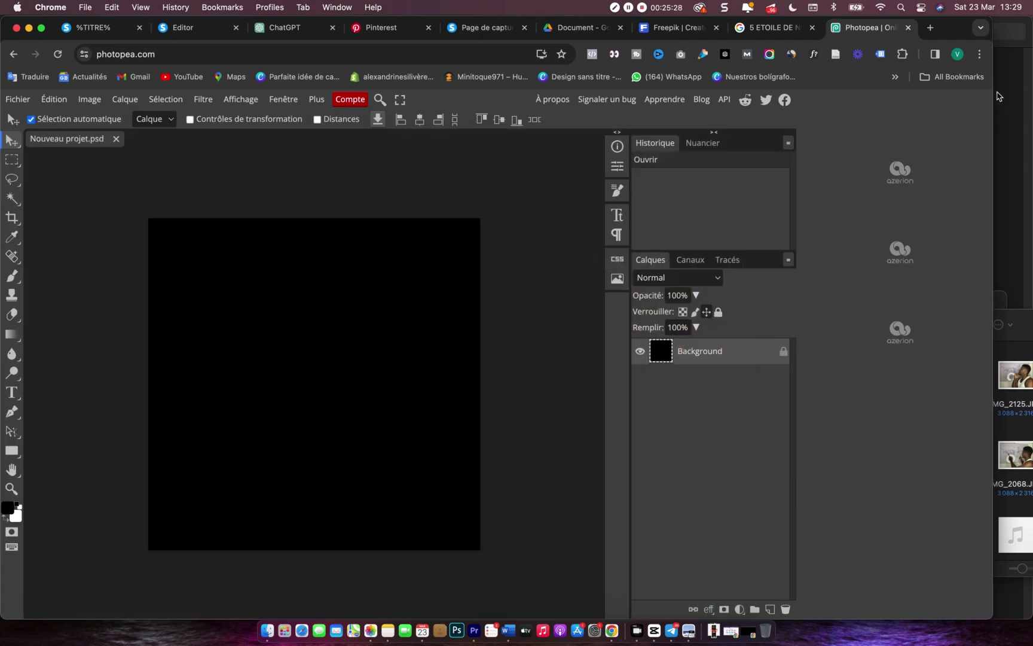
left_click_drag(994, 95, 1031, 88)
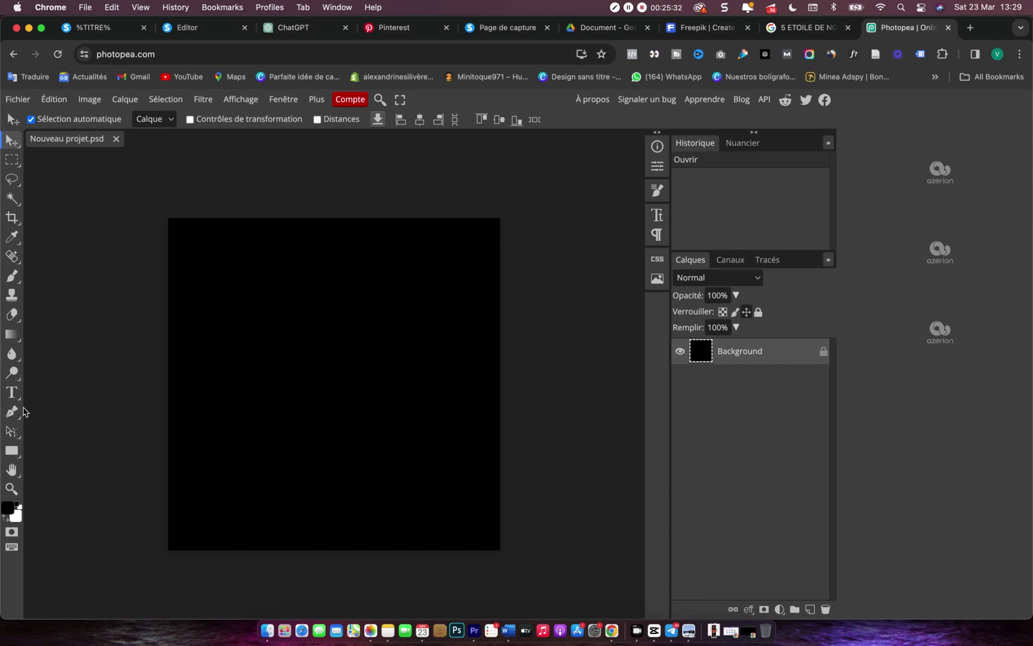
left_click(12, 393)
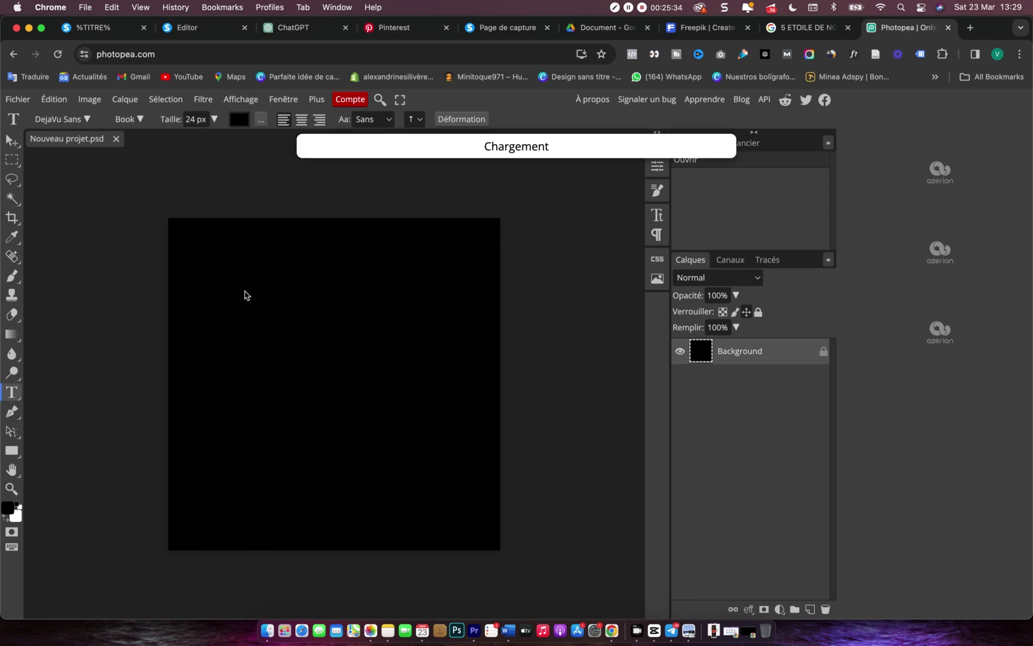
left_click(250, 320)
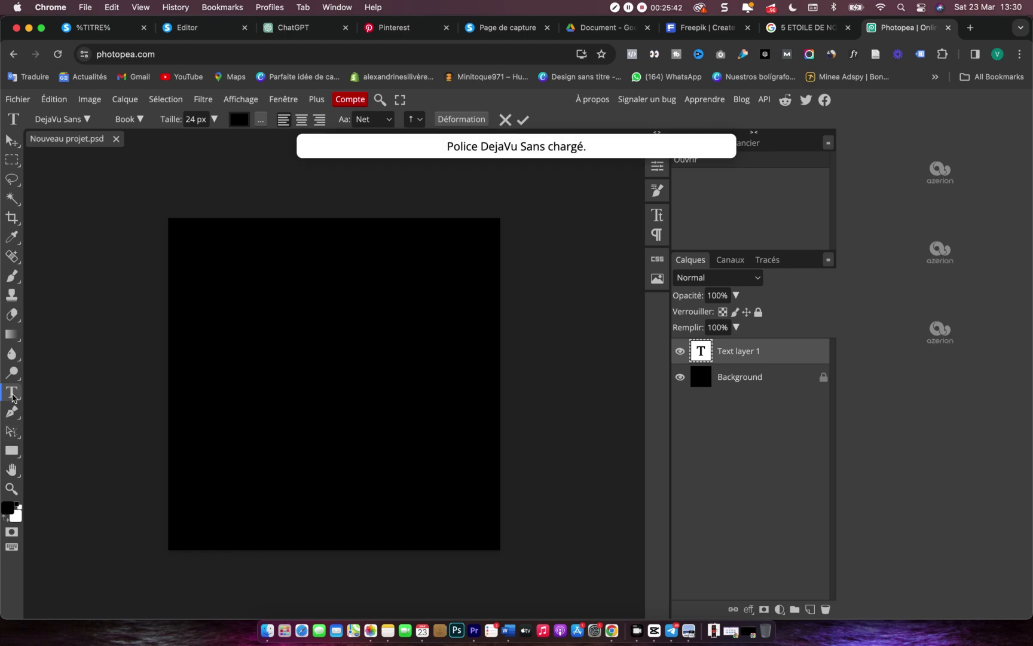
right_click(12, 395)
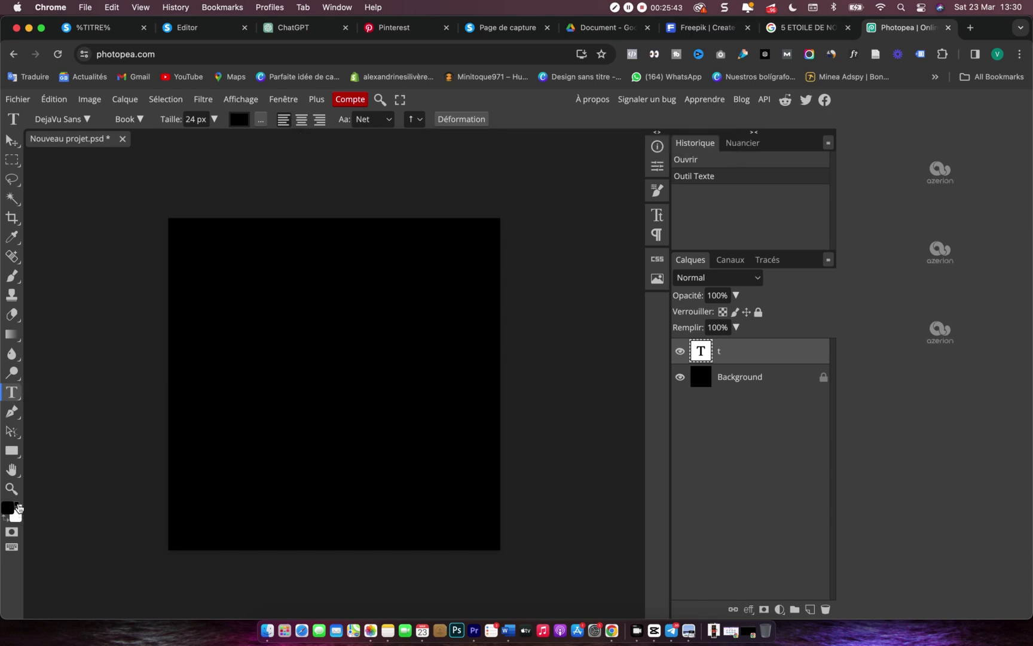
left_click(18, 507)
key("Delete")
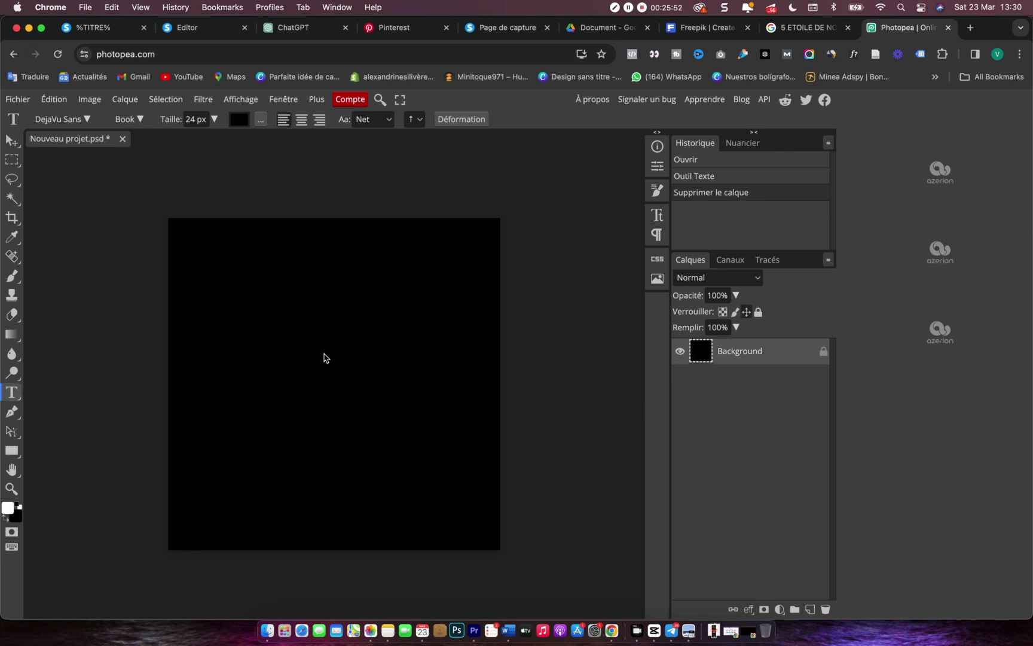
- Add the text "O1" on the black canvas and colour it a muted red
left_click(274, 342)
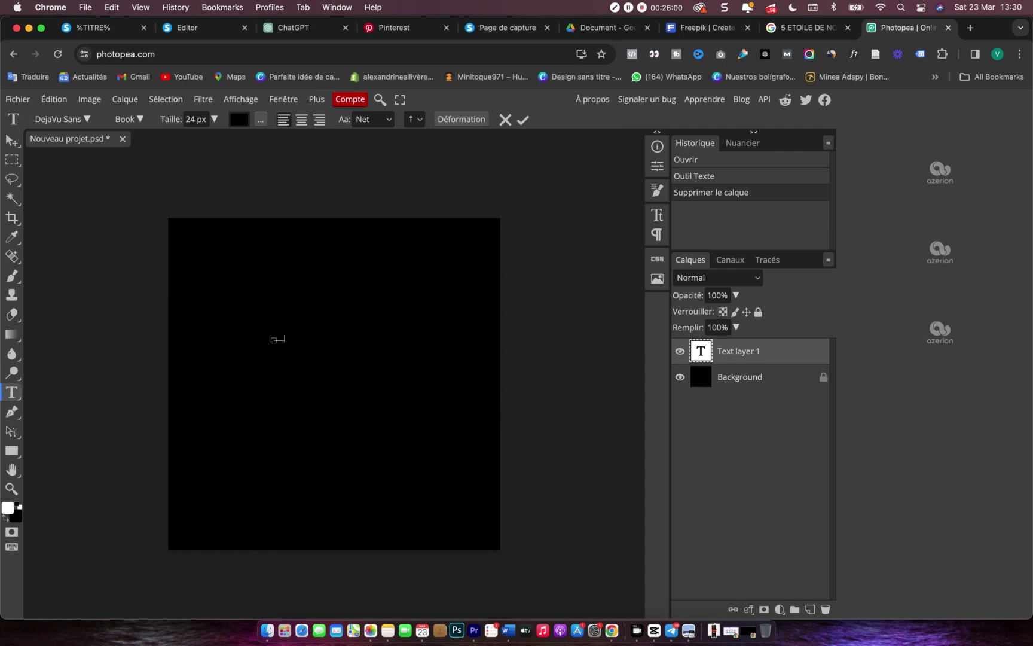
key("super+a")
double_click(280, 339)
left_click(239, 120)
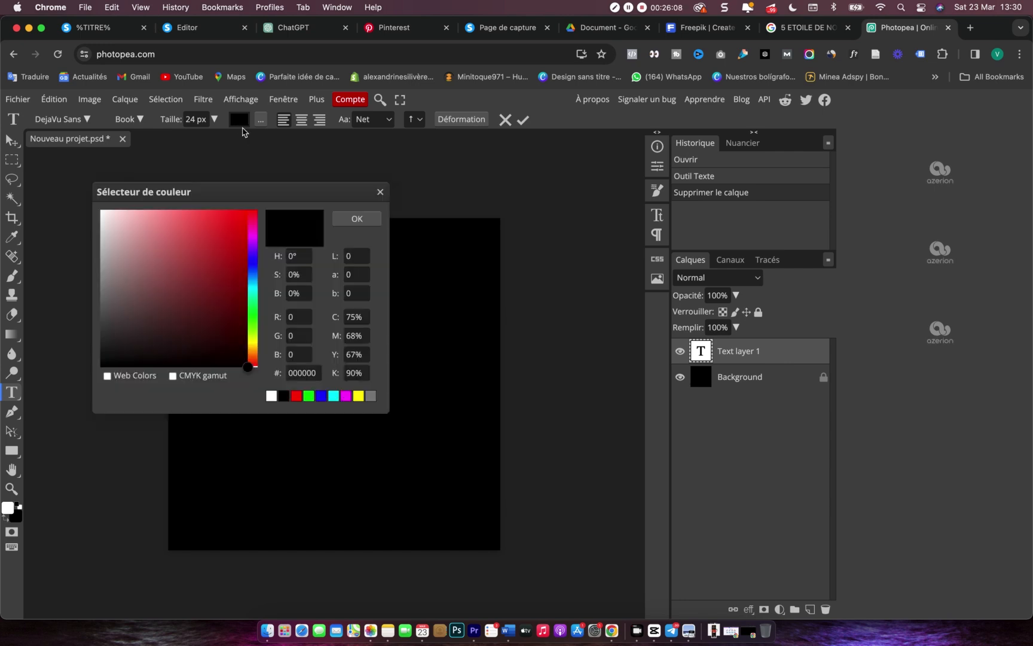
left_click(184, 245)
left_click(376, 219)
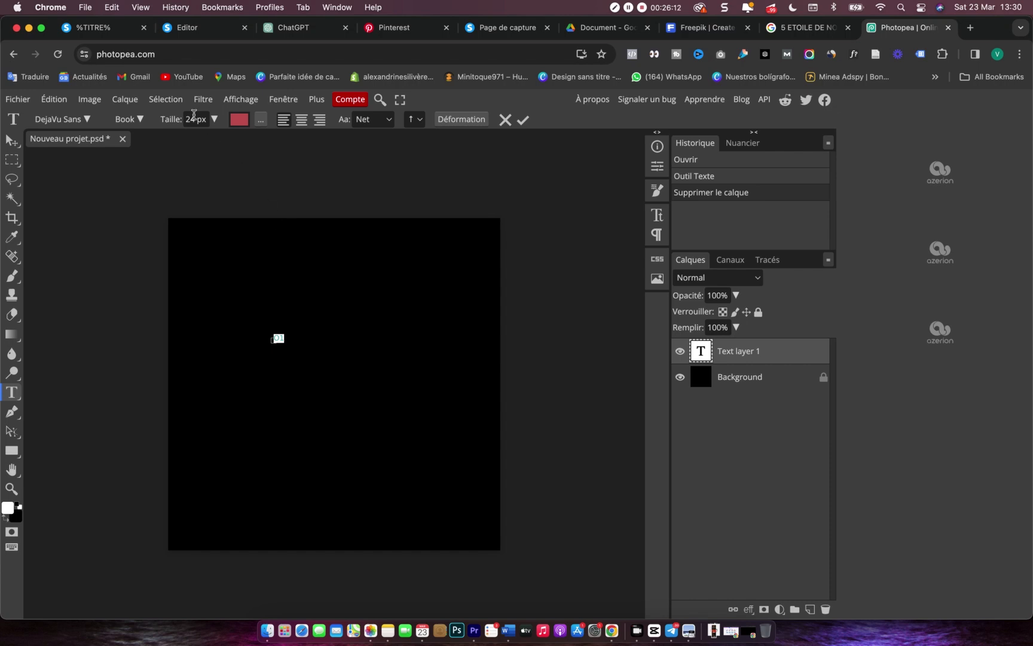
- Enlarge the "O1" text to about 748 px and move it to the middle of the canvas
left_click_drag(171, 123, 528, 185)
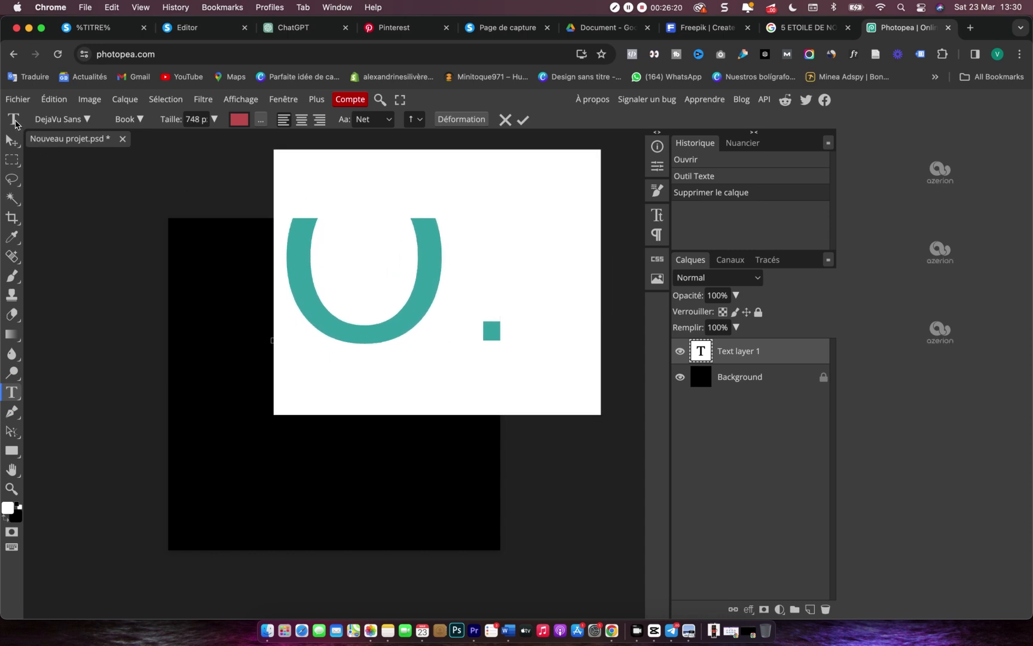
left_click(12, 140)
left_click_drag(427, 306, 329, 418)
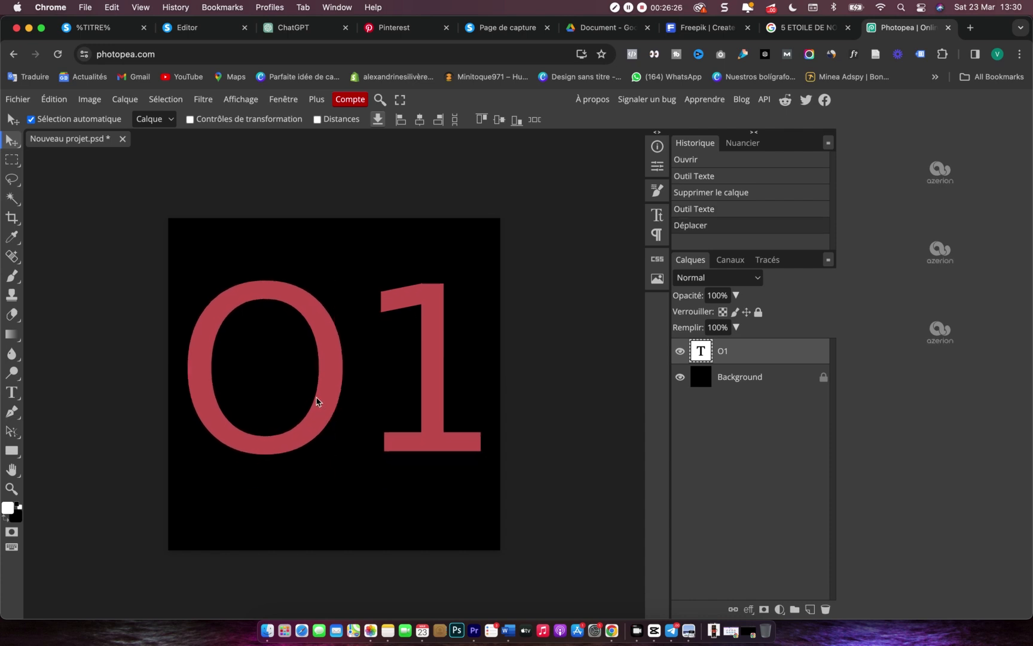
- Select both "O1" characters and change their font to Poppins
key("t")
left_click(366, 370)
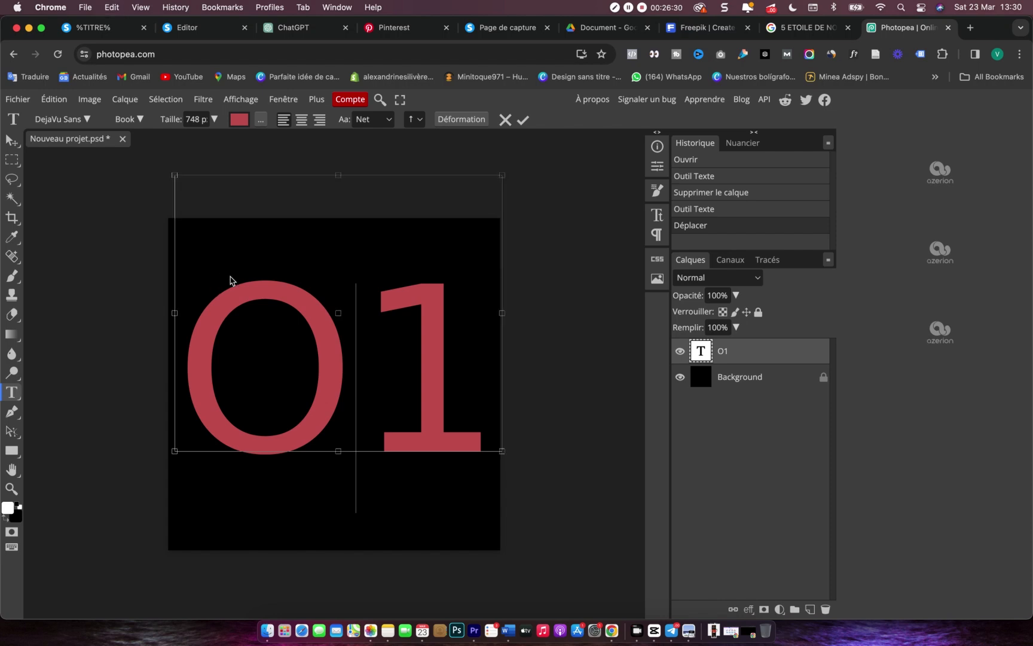
left_click(262, 297)
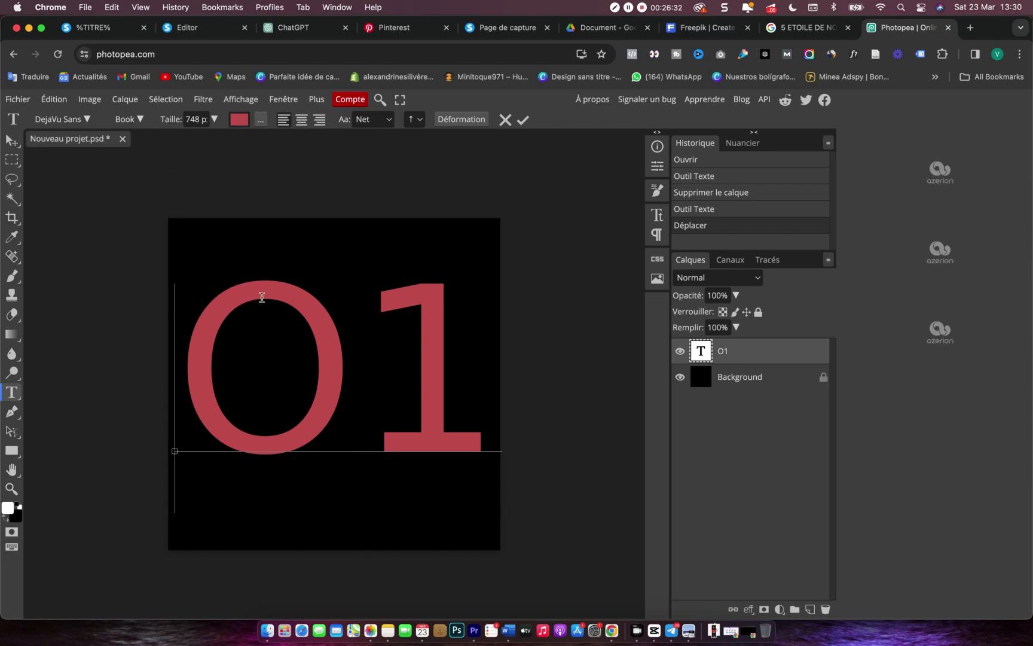
left_click_drag(468, 320, 323, 321)
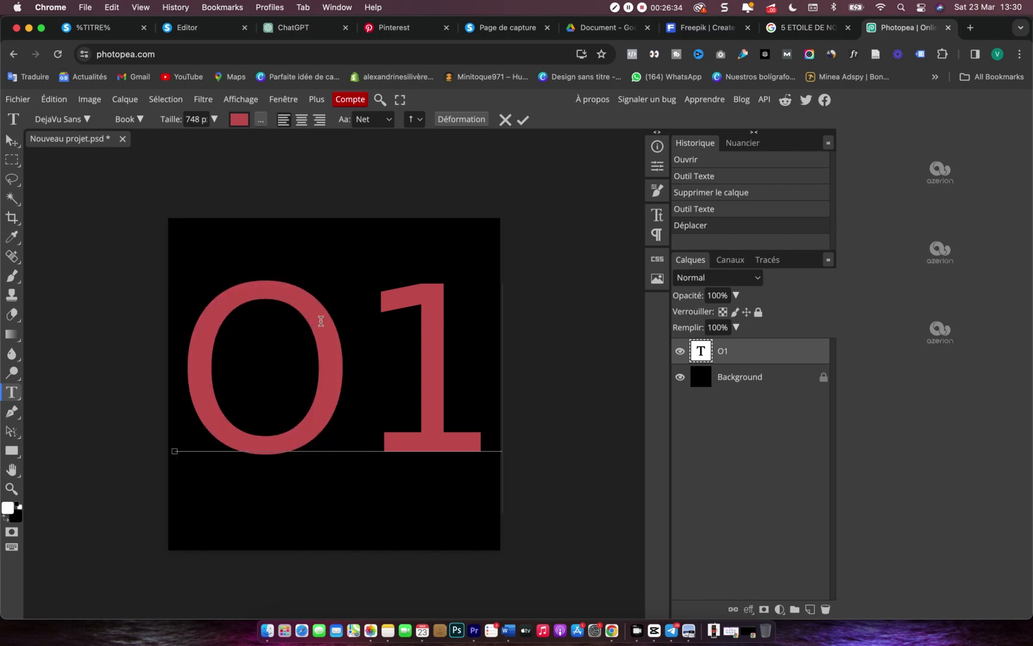
left_click_drag(178, 323, 183, 321)
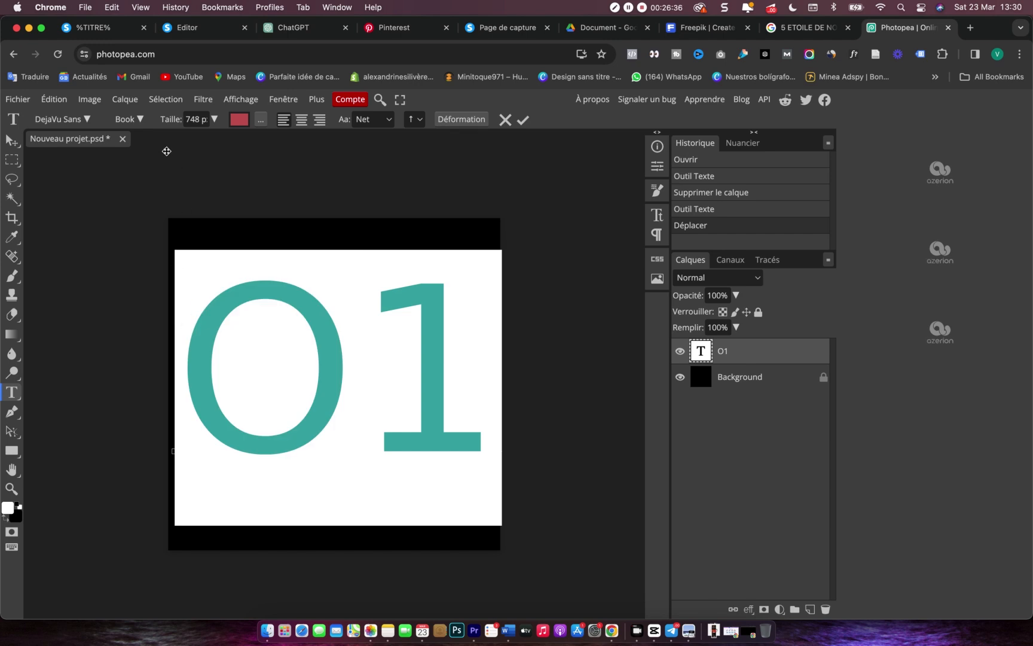
left_click(88, 120)
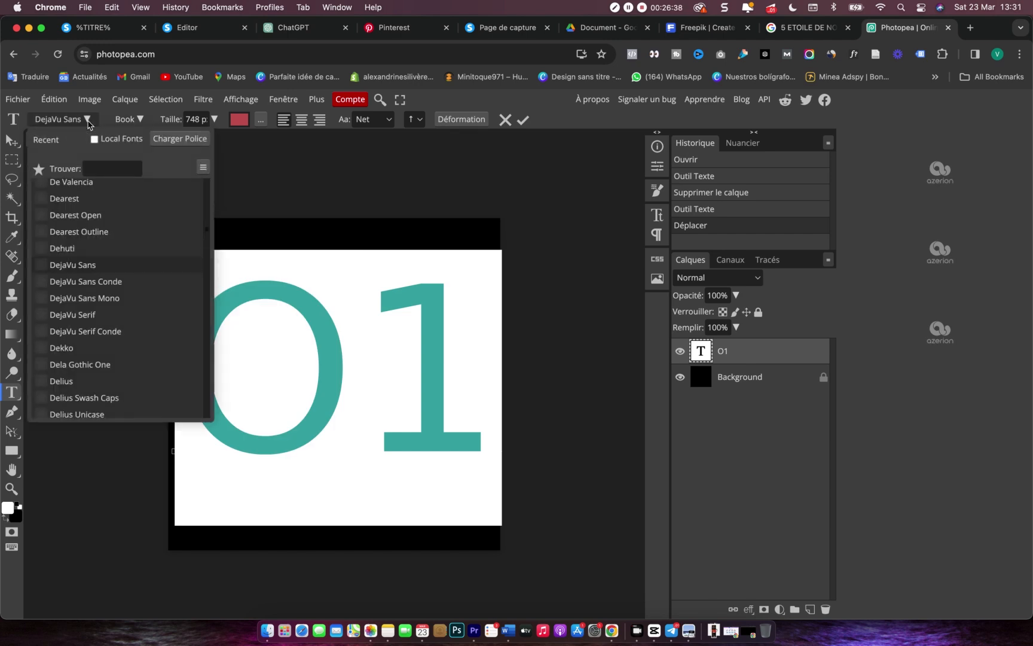
left_click(112, 170)
type("popo")
key("BackSpace")
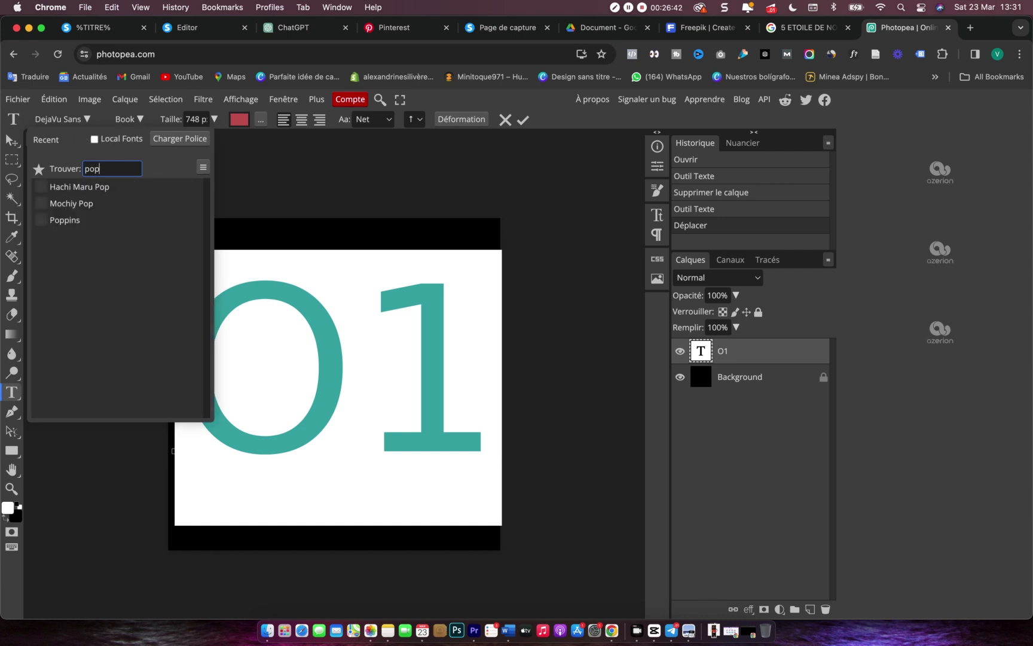
left_click(66, 219)
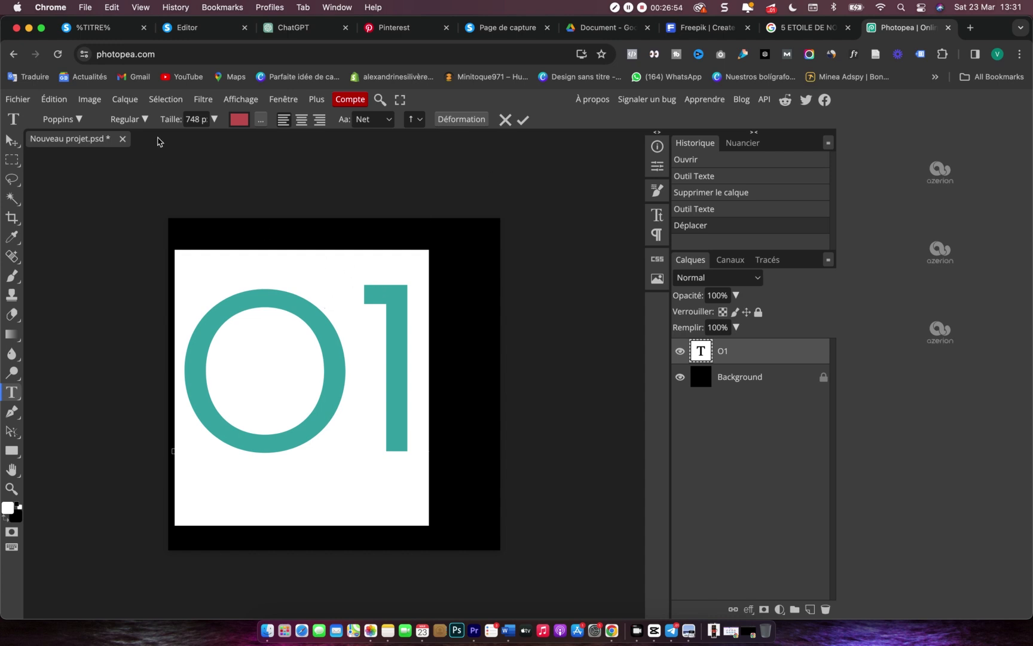
- Set the "O1" text to the Black weight and reposition it nearer the canvas centre
left_click(145, 120)
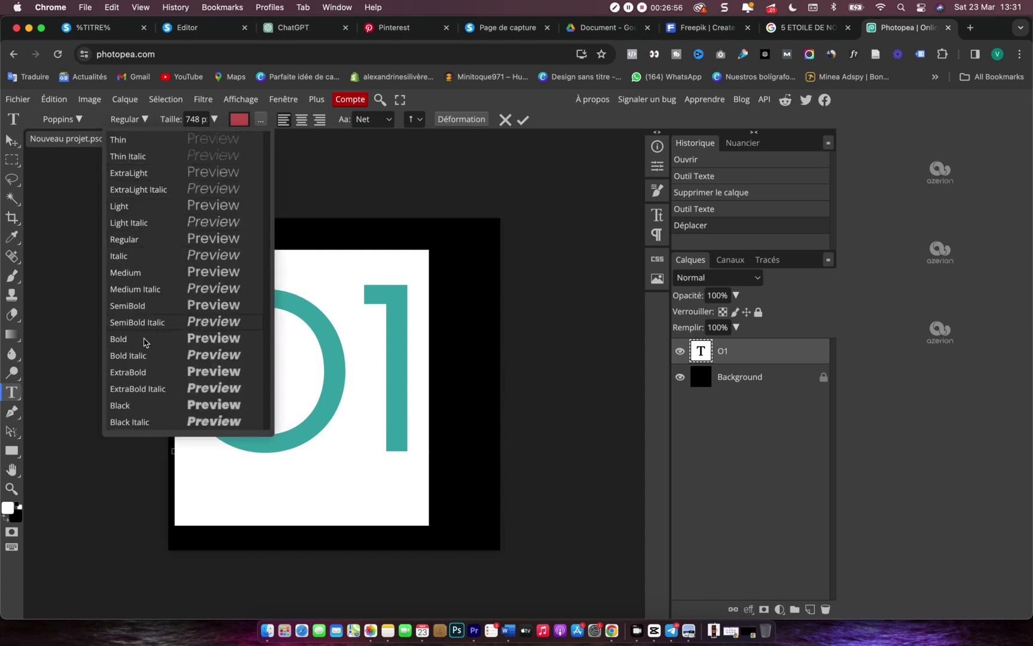
left_click(168, 406)
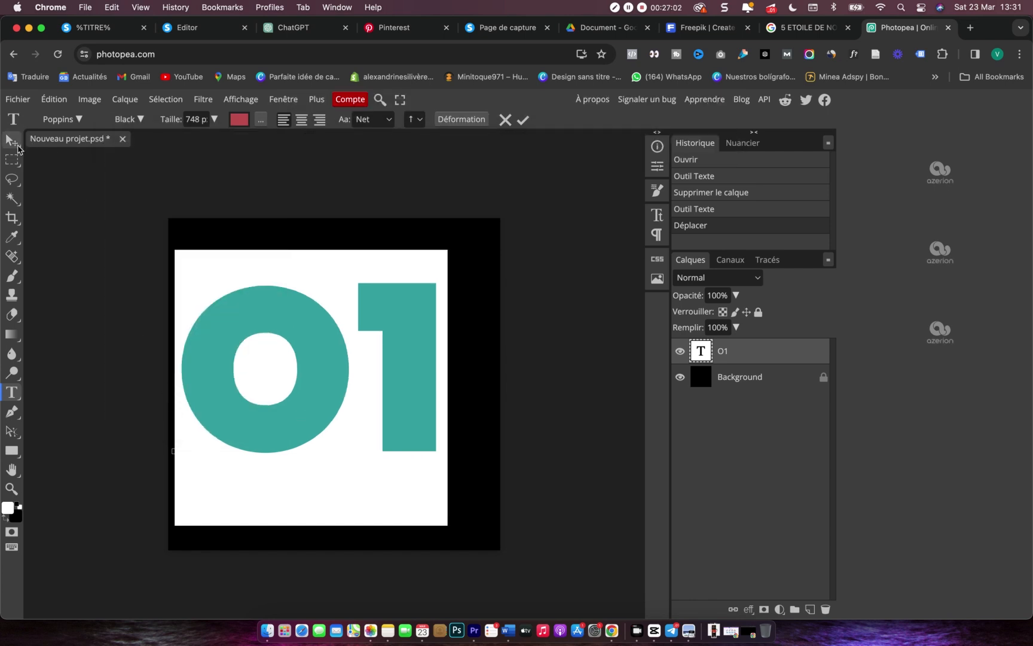
left_click(11, 143)
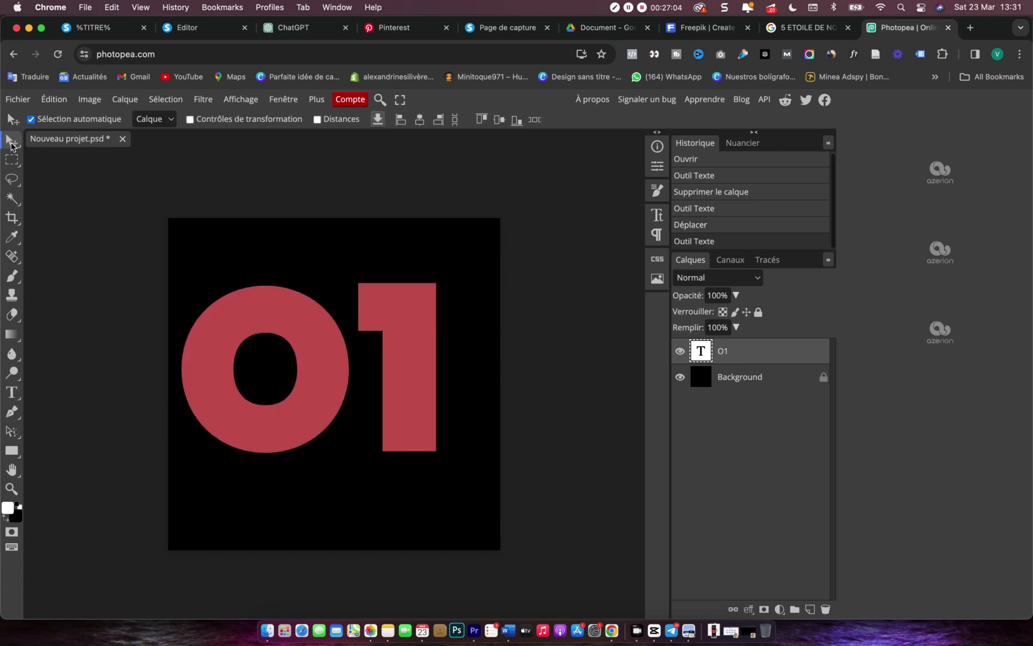
mouse_move(325, 368)
left_mouse_down()
mouse_move(336, 377)
mouse_move(339, 367)
left_mouse_up()
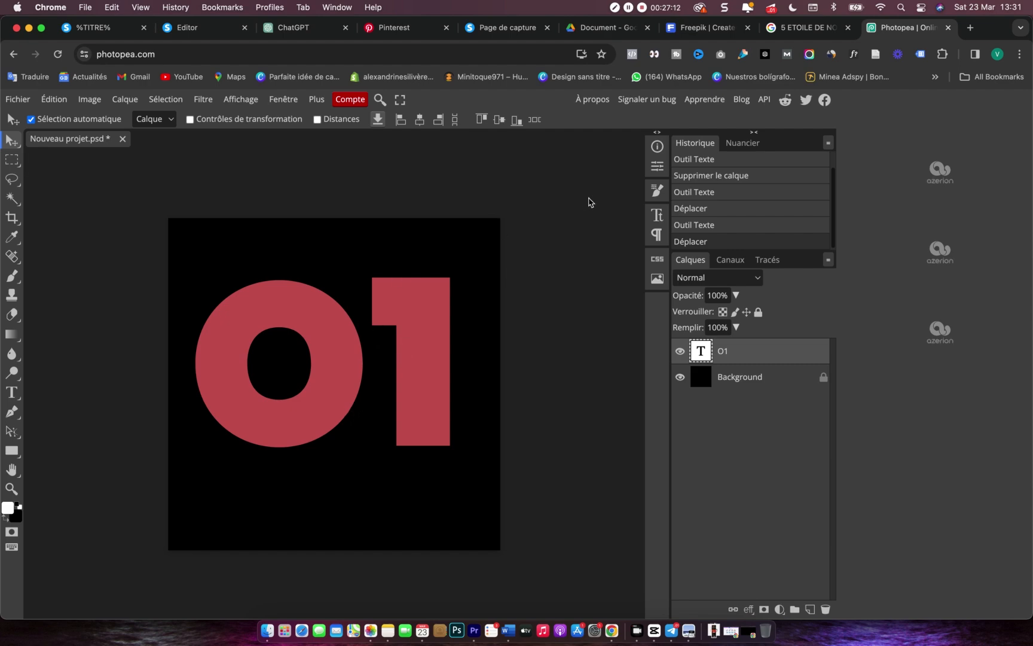
- Switch to the systeme.io editor and copy the hex colour code of "Clés" in the Avantages Clés heading
left_click(194, 32)
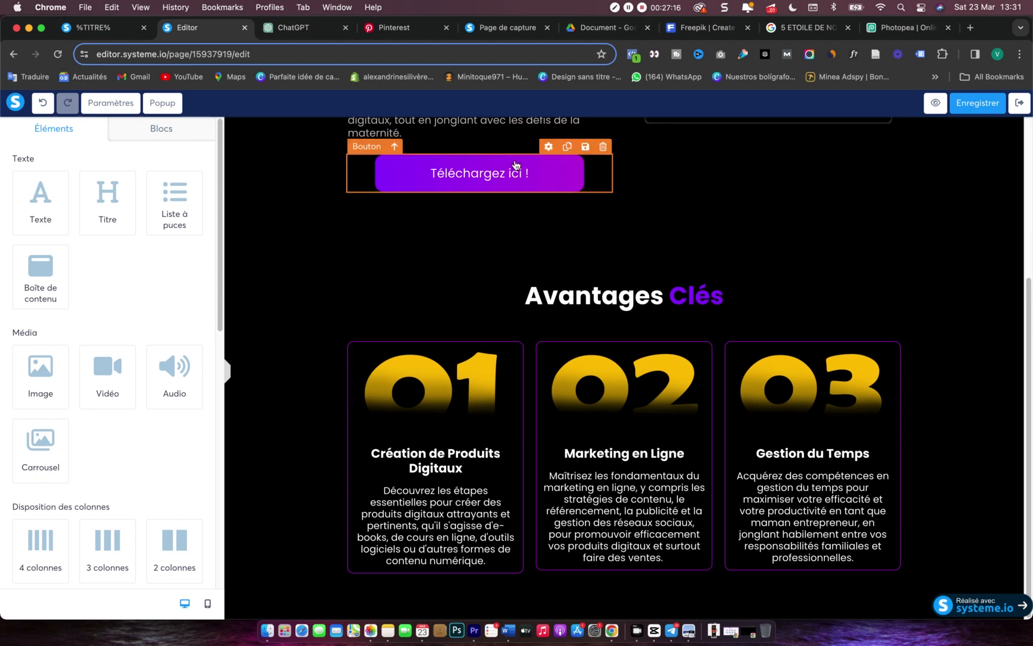
left_click(516, 167)
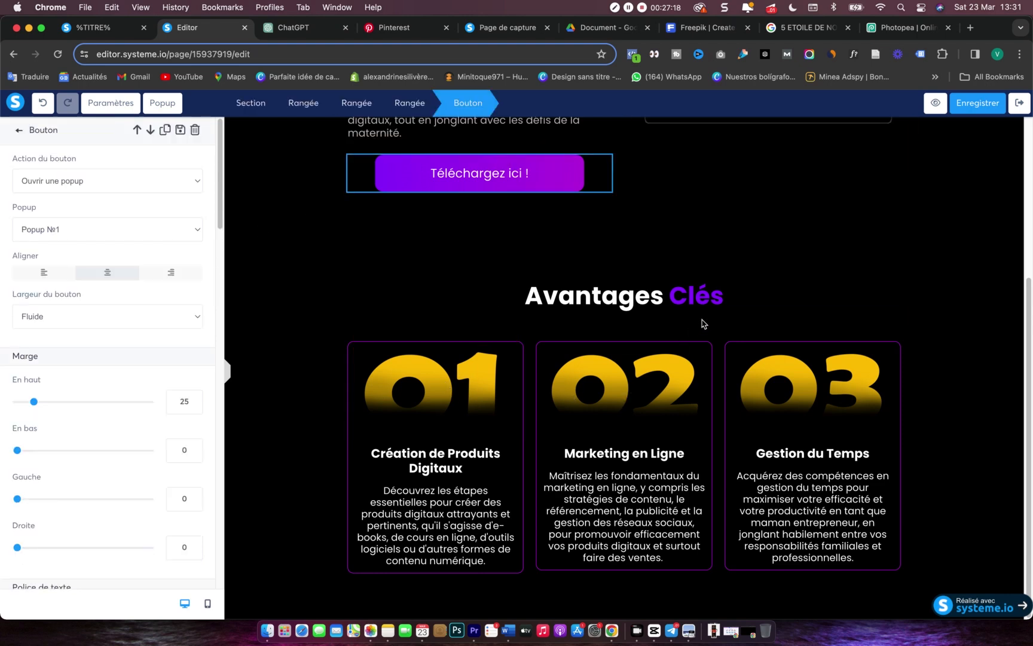
triple_click(710, 297)
left_click(710, 297)
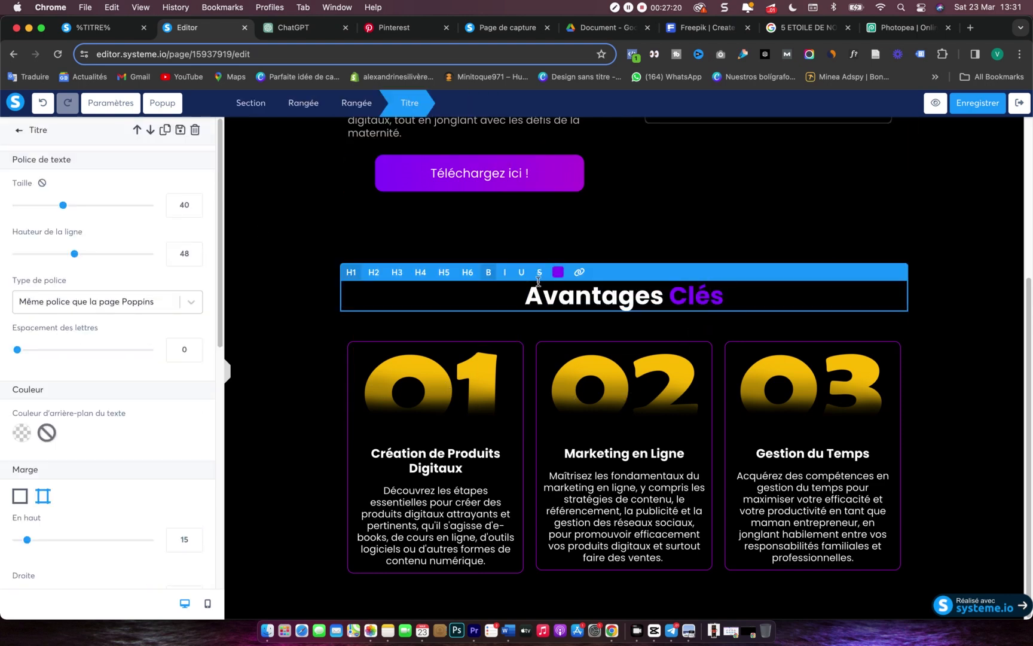
left_click(558, 272)
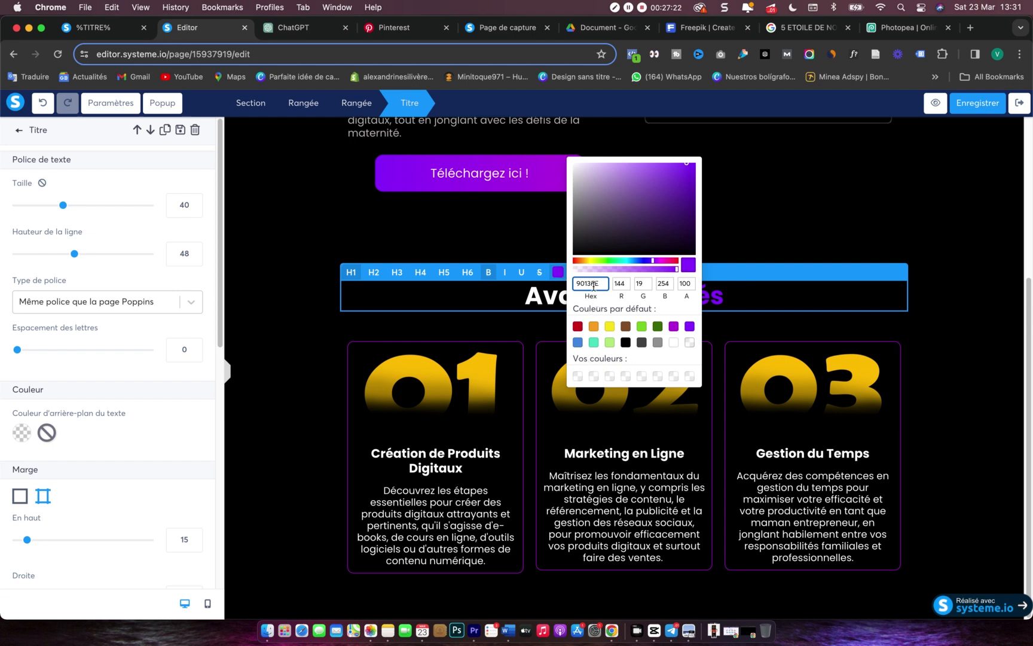
double_click(593, 285)
key("super+c")
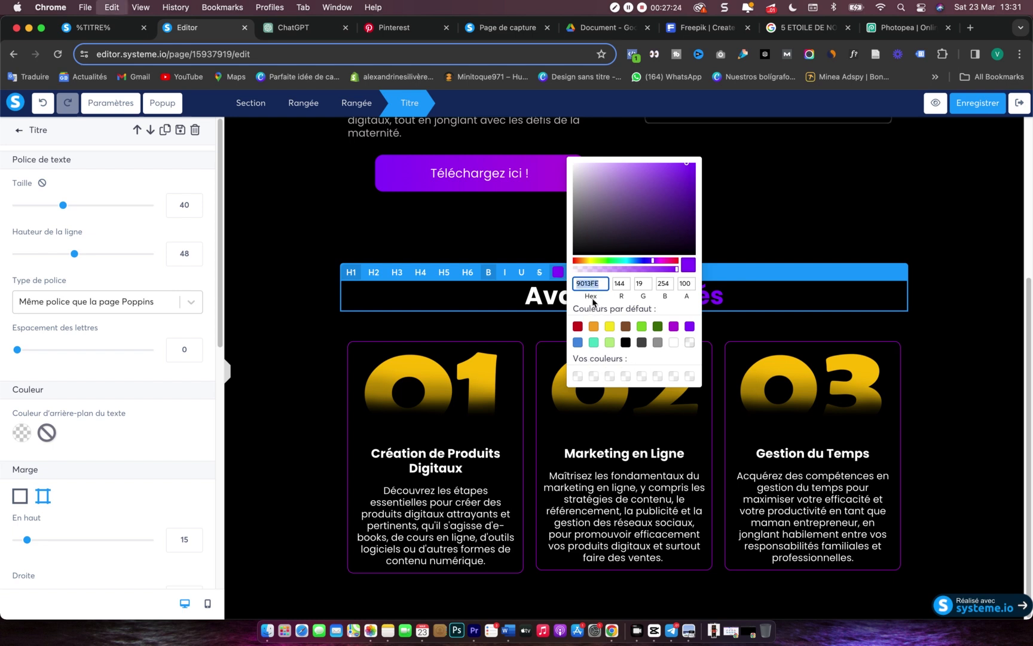
left_click(840, 207)
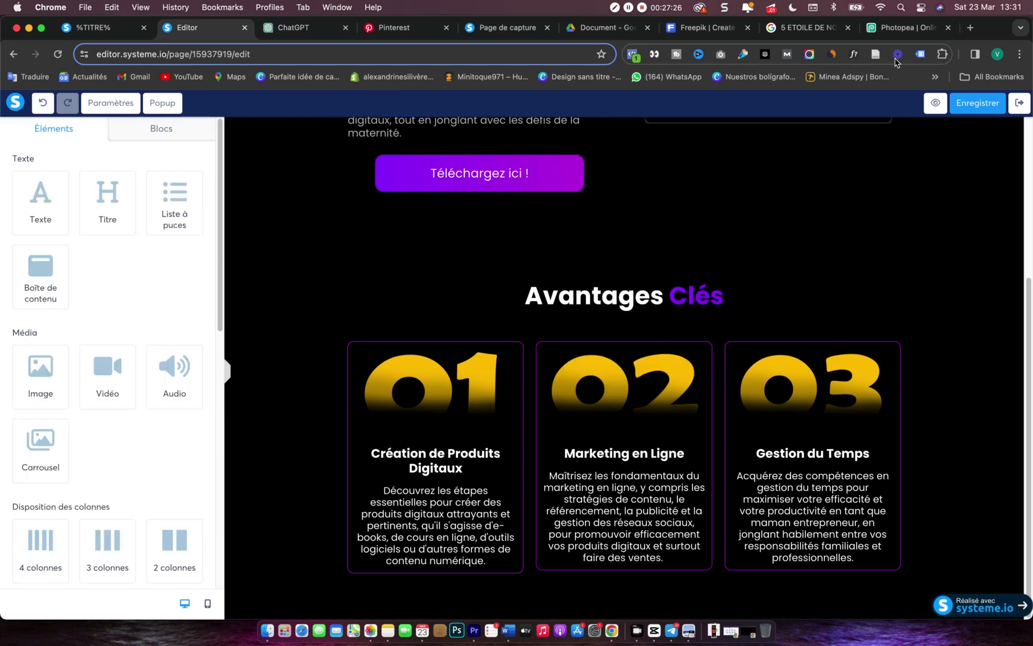
- Switch to Photopea and recolour both characters of the "O1" text with the copied purple hex code 9013fe
left_click(893, 28)
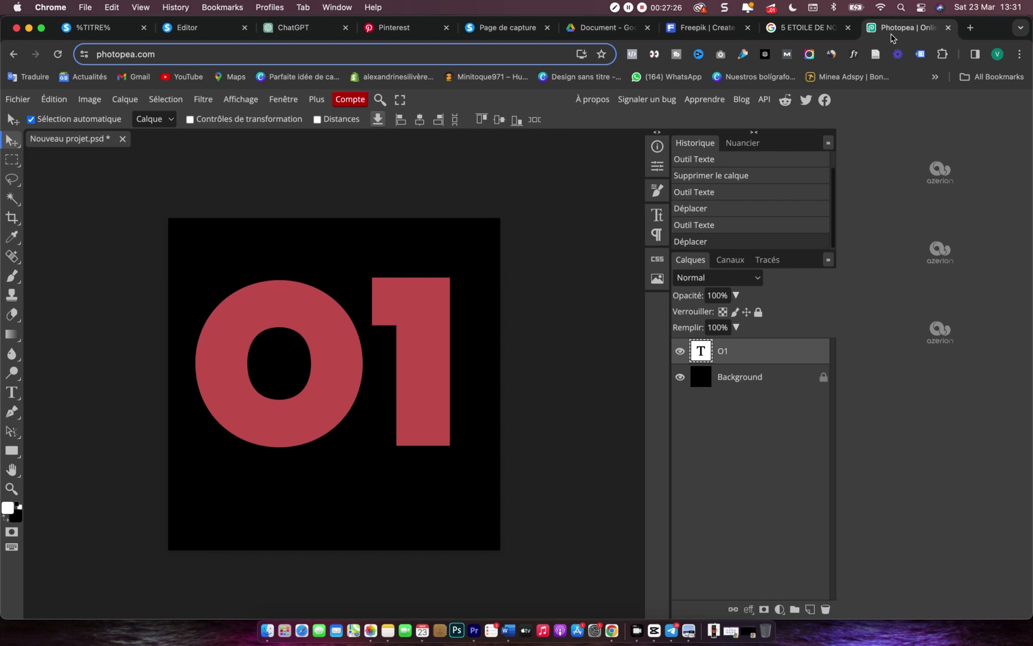
key("t")
left_click(369, 323)
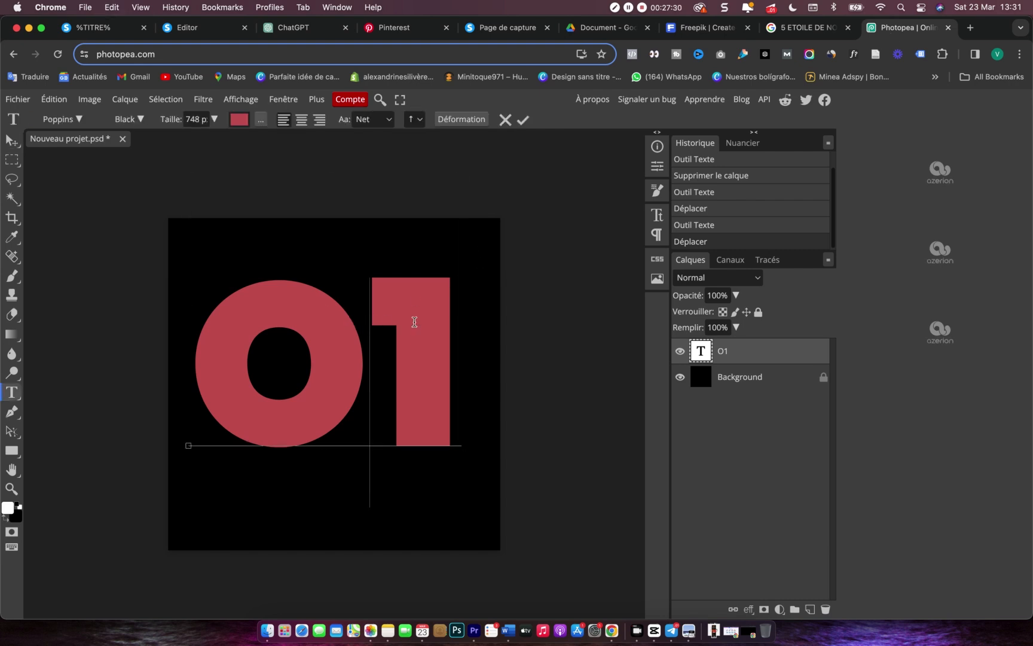
key("super+a")
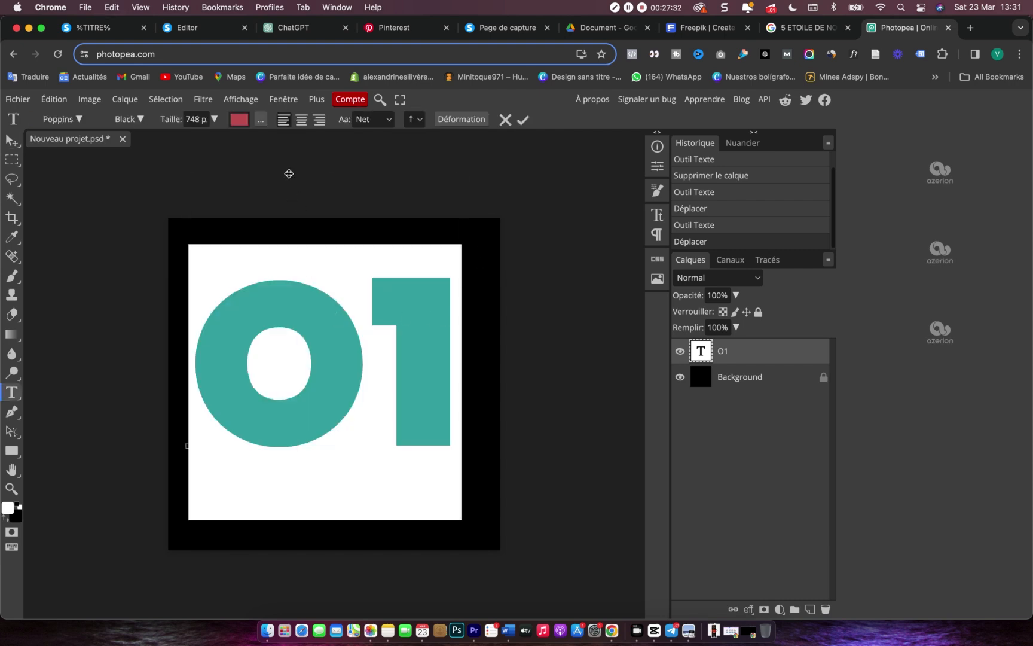
left_click(240, 120)
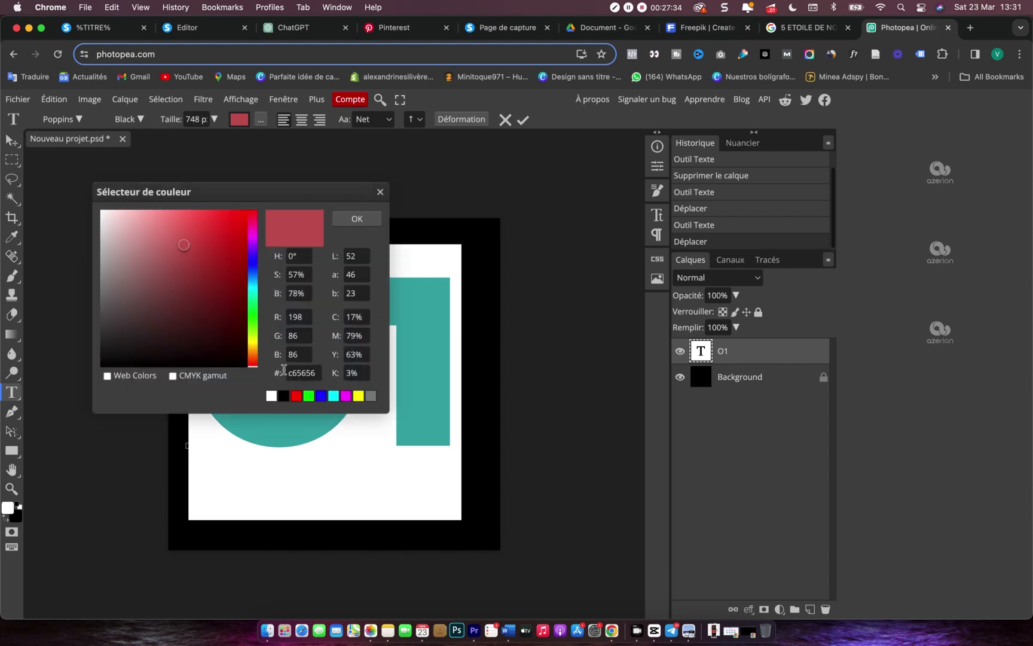
left_click(306, 373)
double_click(308, 373)
key("super+v")
left_click(237, 400)
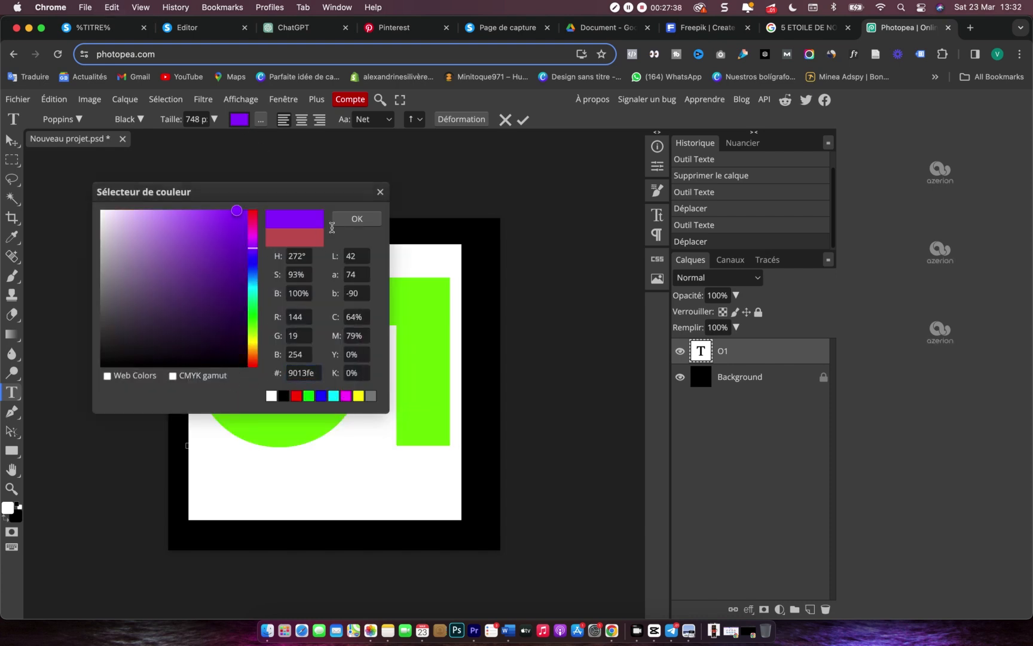
left_click(364, 219)
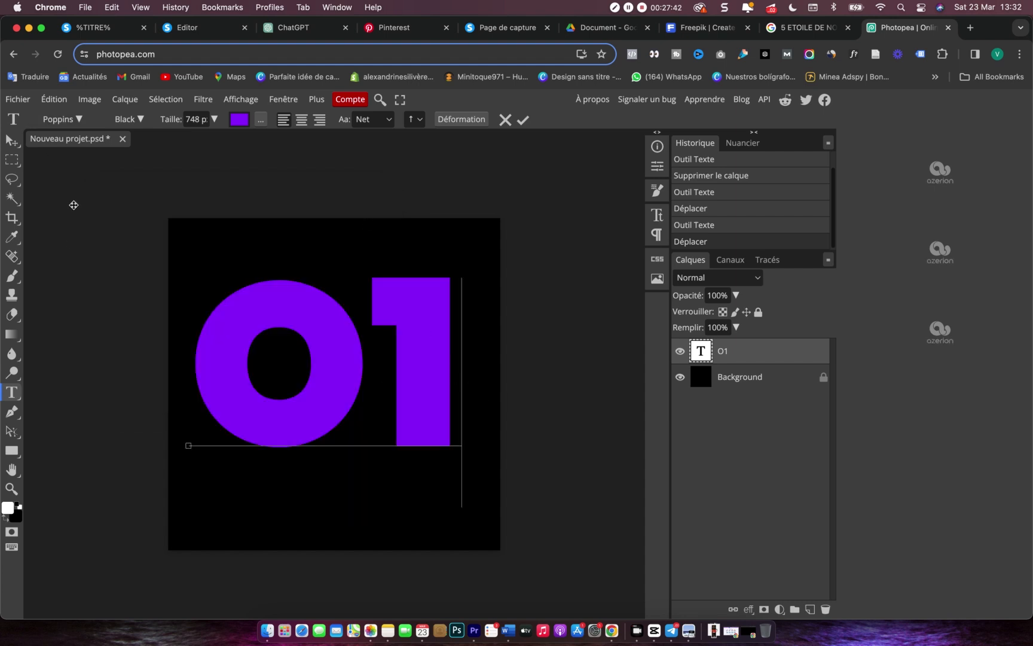
- Choose the Eraser tool and give it a soft round brush of 420 px with 0% hardness
left_click(12, 256)
right_click(20, 263)
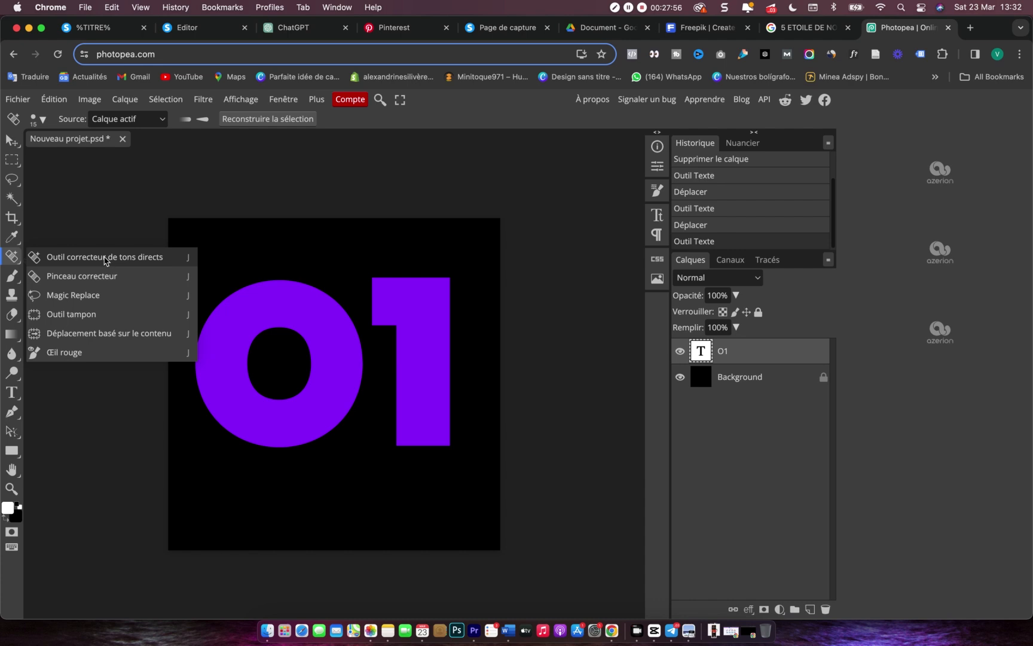
left_click(15, 319)
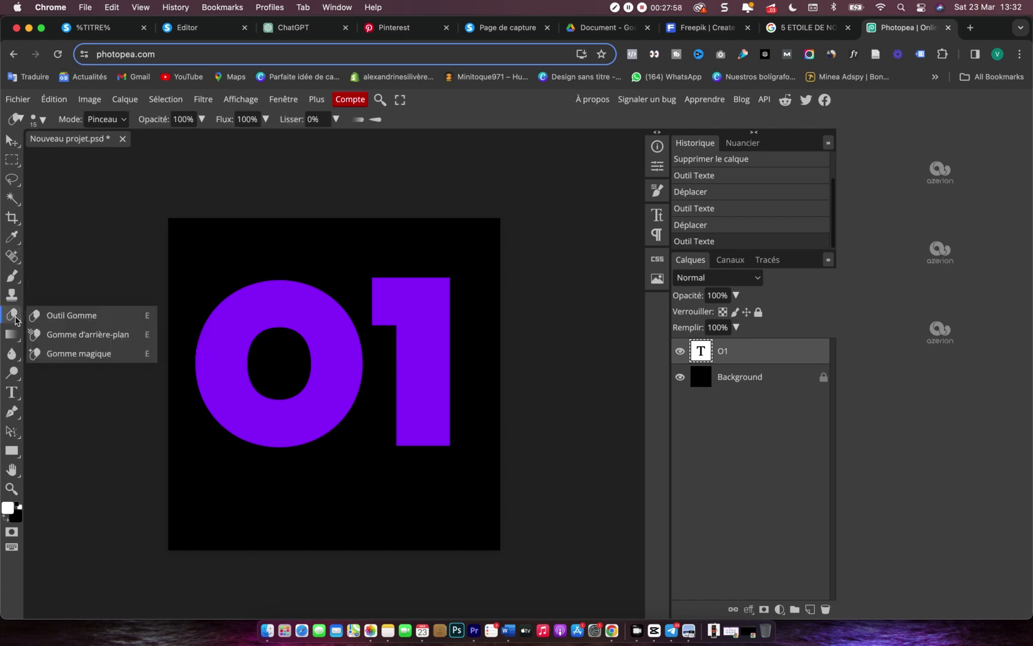
left_click(88, 316)
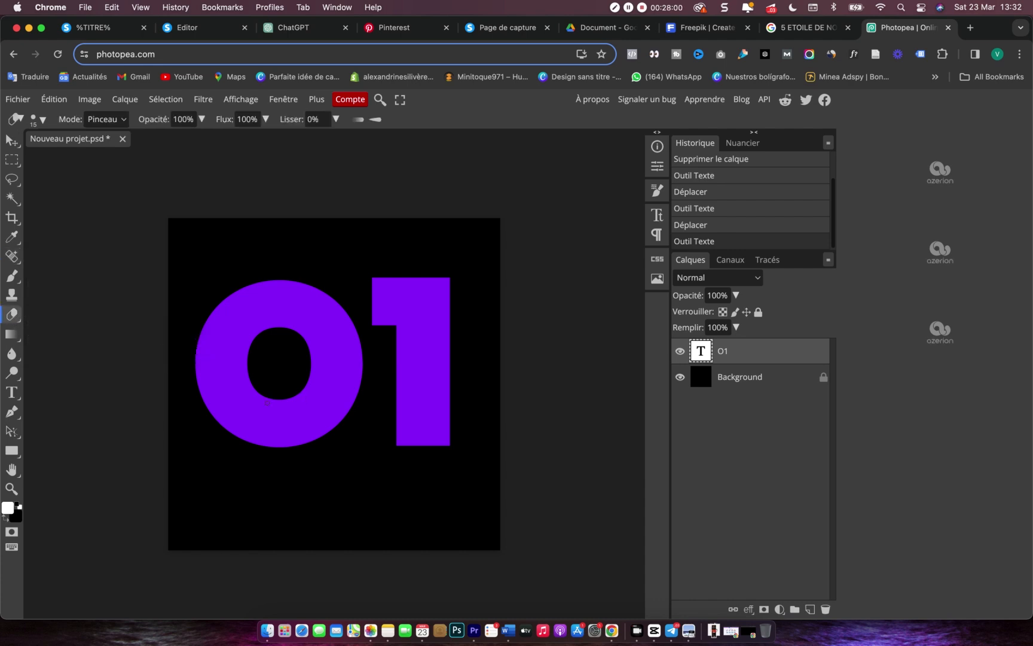
left_click(38, 119)
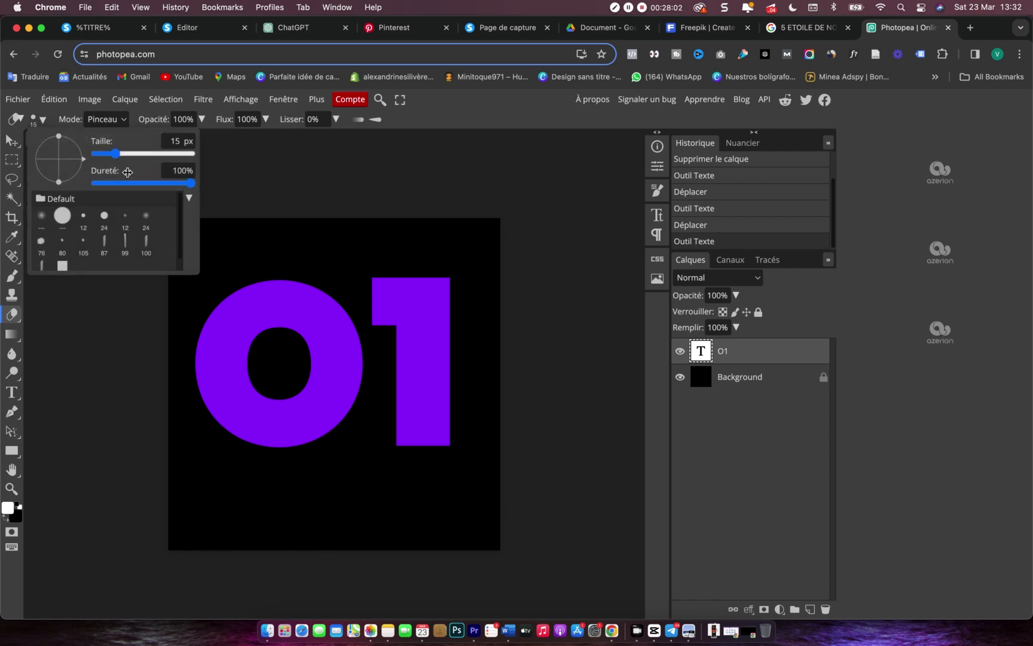
left_click_drag(116, 154, 154, 157)
left_click(43, 217)
left_click_drag(150, 155, 165, 156)
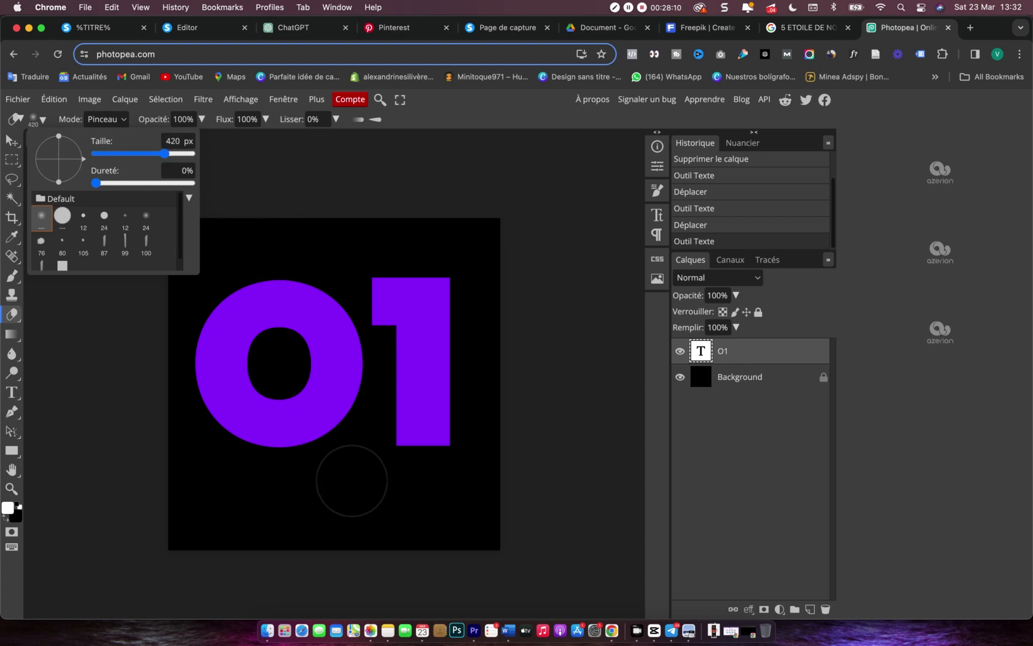
- Rasterize the "O1" text layer, fade out the bottom of both characters with the eraser, and hide the Background layer
left_click(213, 475)
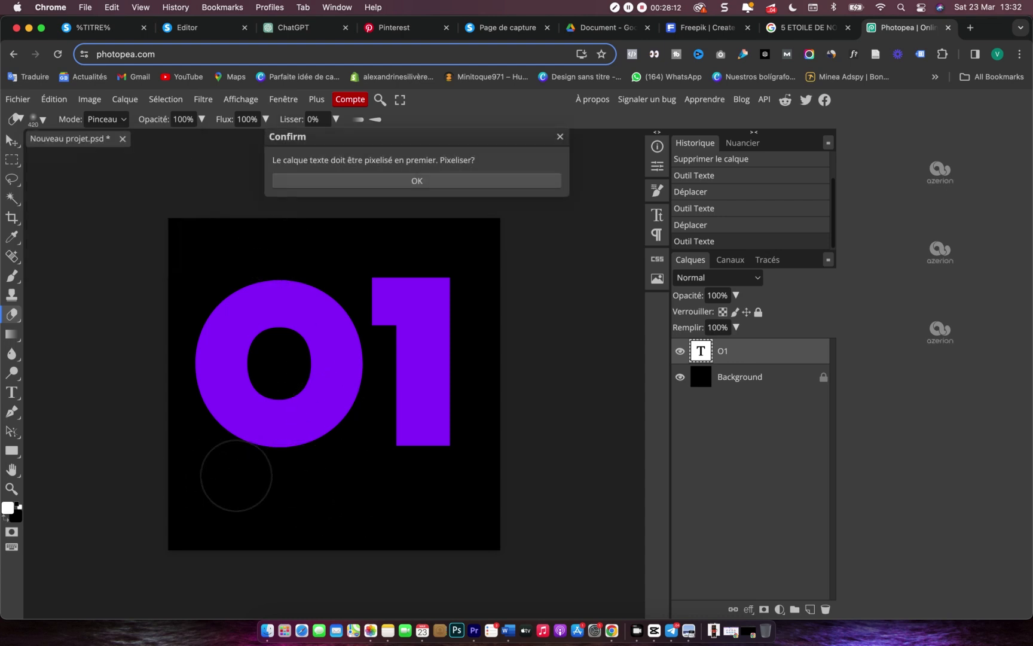
left_click(399, 182)
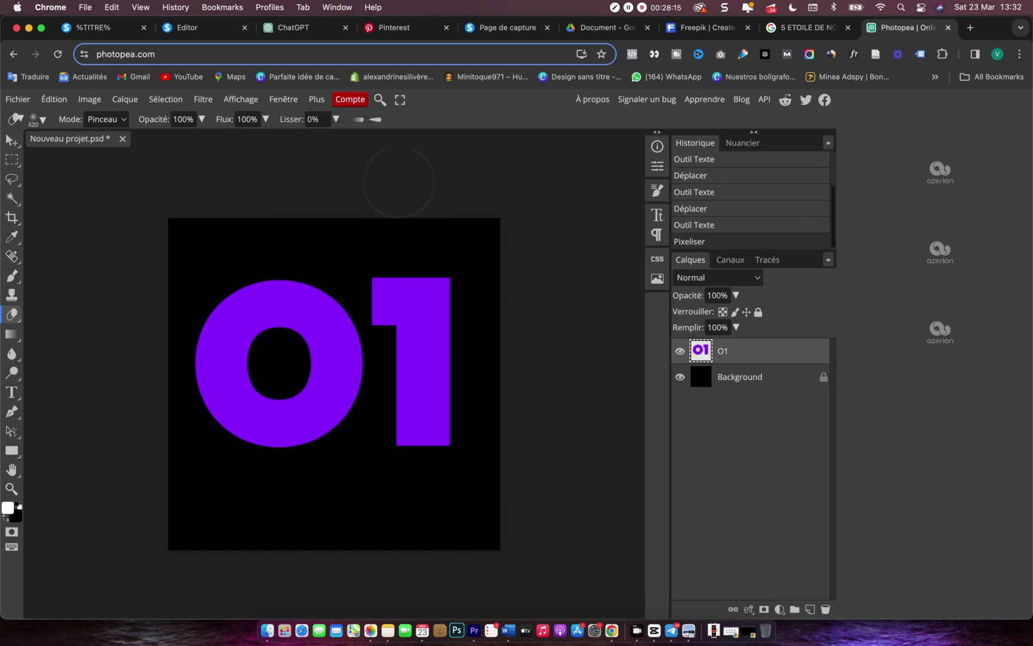
mouse_move(254, 478)
left_mouse_down()
mouse_move(226, 455)
mouse_move(474, 461)
mouse_move(161, 477)
mouse_move(504, 473)
mouse_move(469, 461)
mouse_move(358, 480)
mouse_move(166, 473)
left_mouse_up()
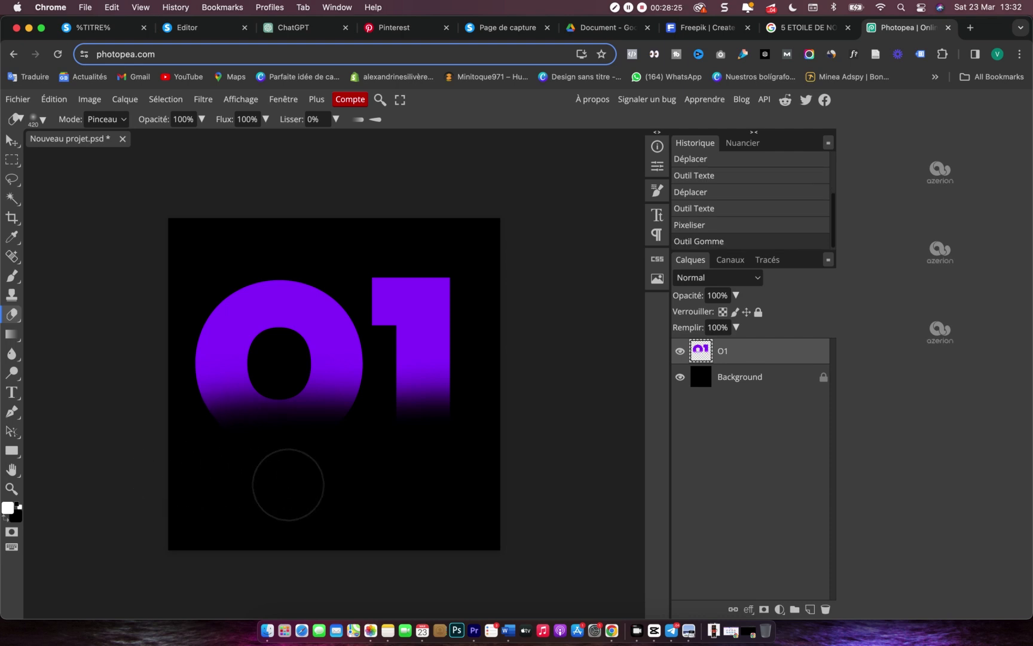
left_click(680, 378)
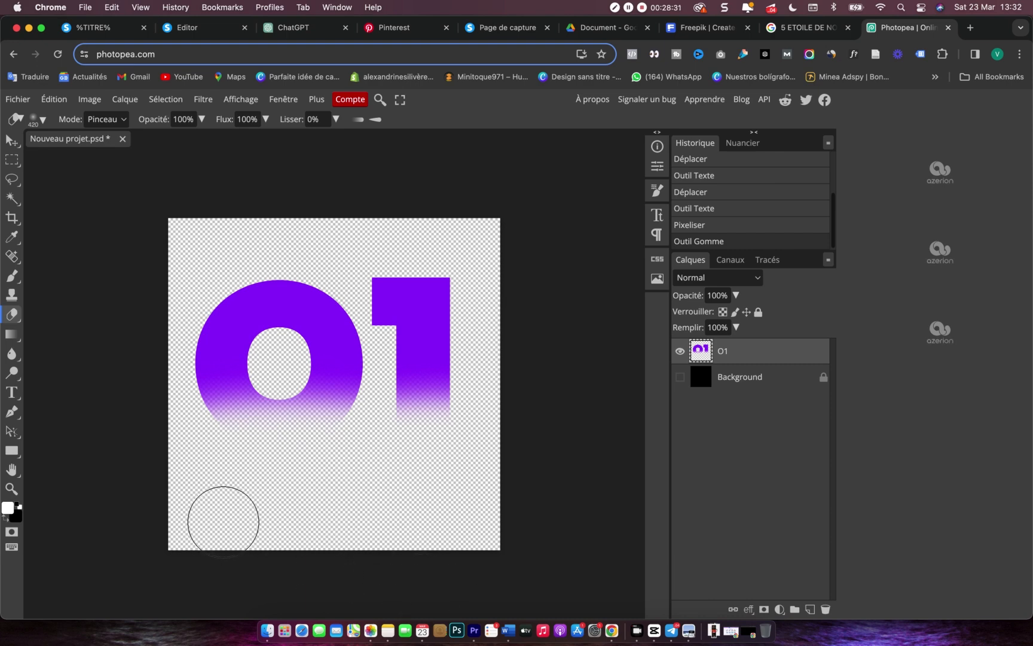
key("t")
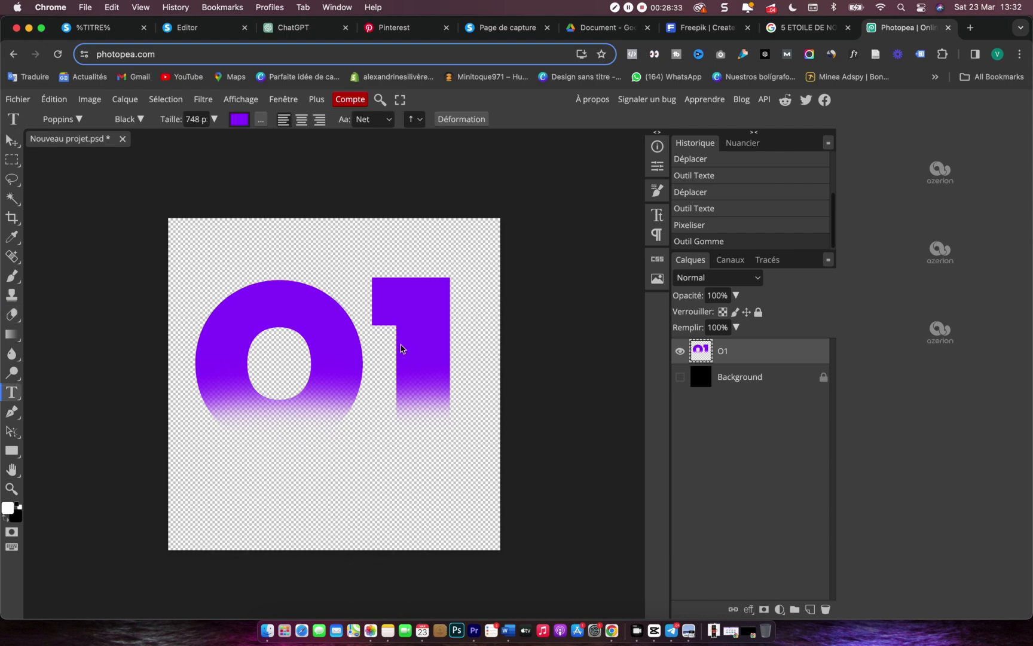
left_click(370, 347)
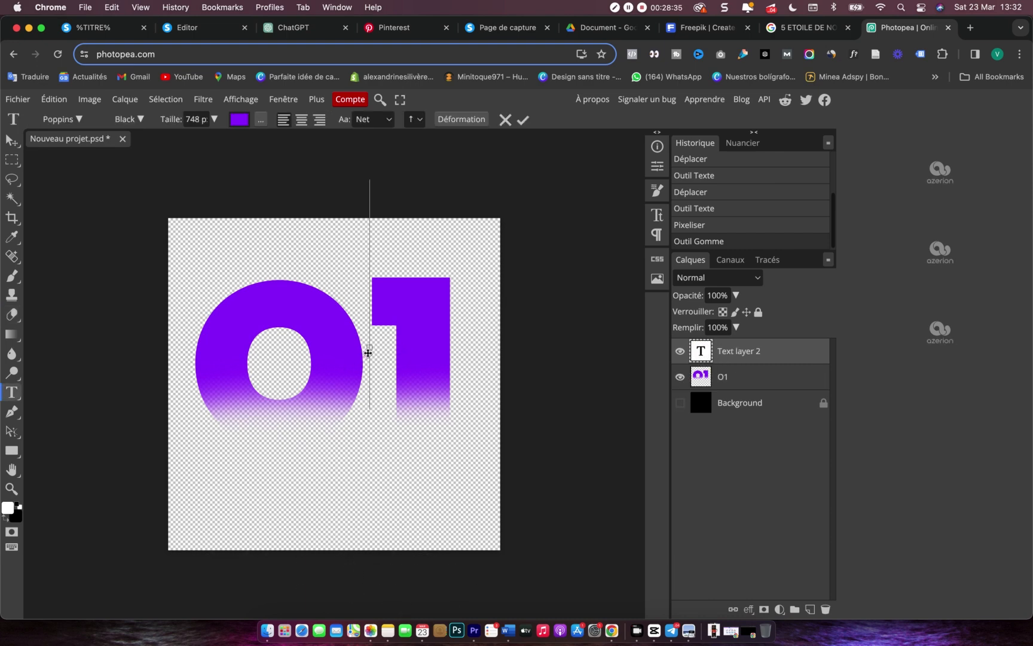
left_click(745, 361)
key("Delete")
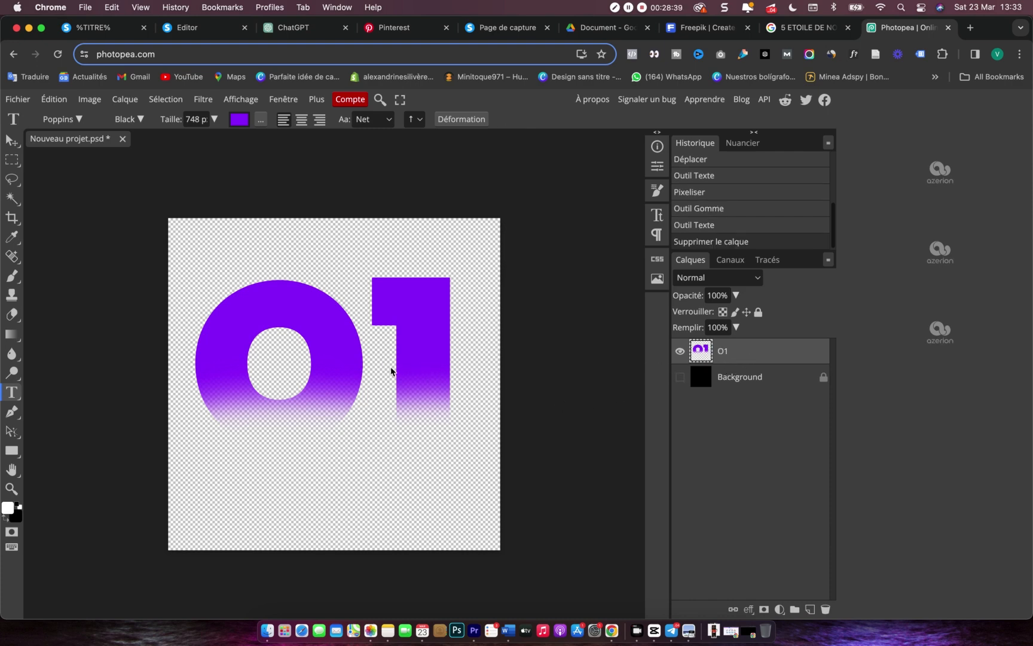
left_click(352, 357)
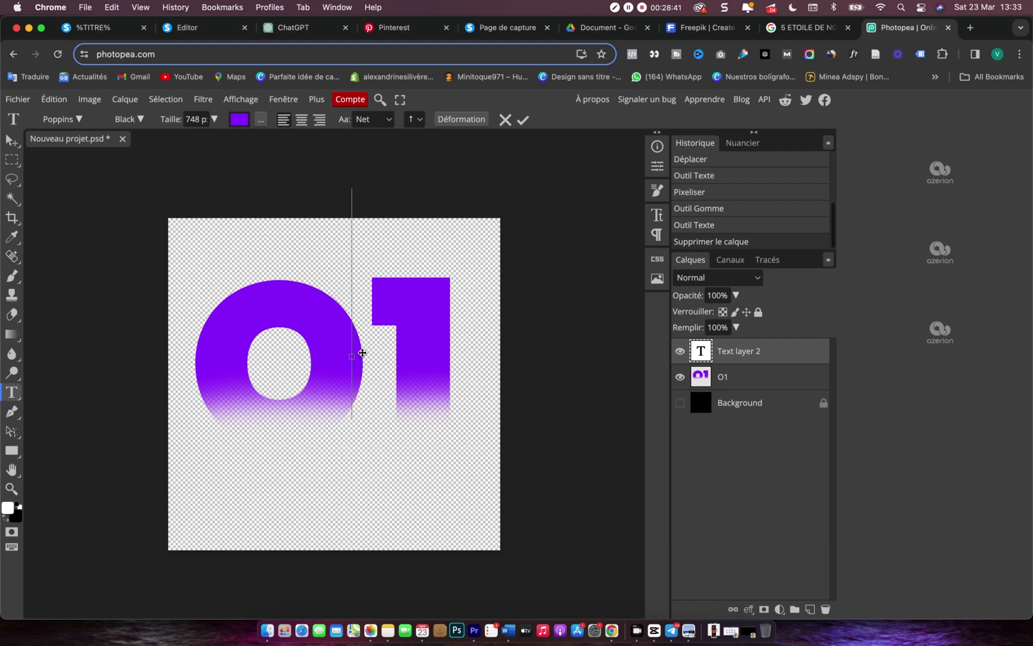
left_click(738, 381)
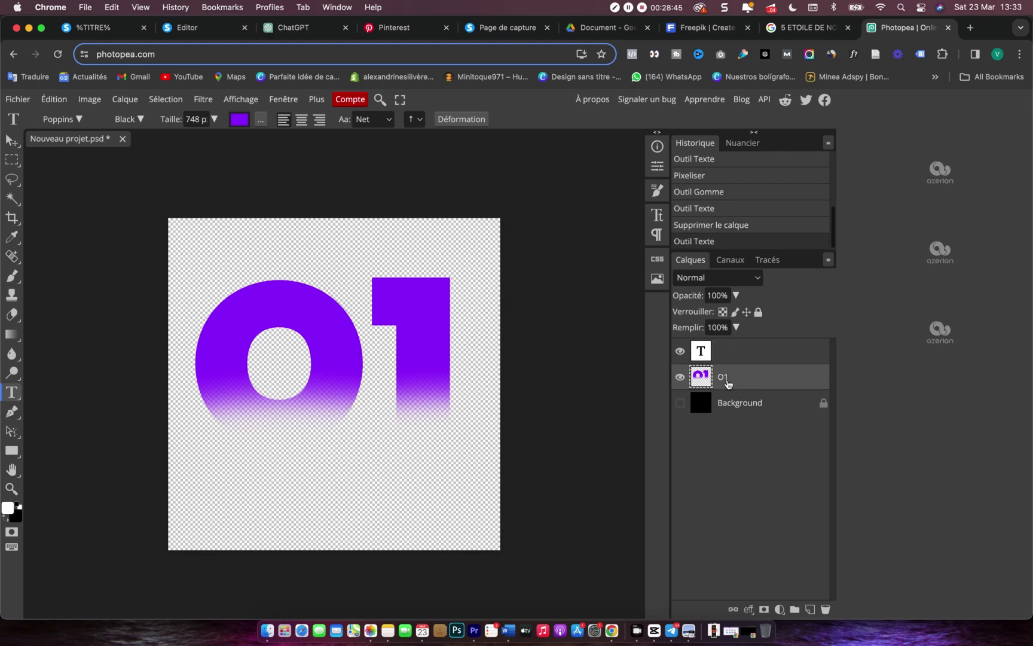
double_click(710, 383)
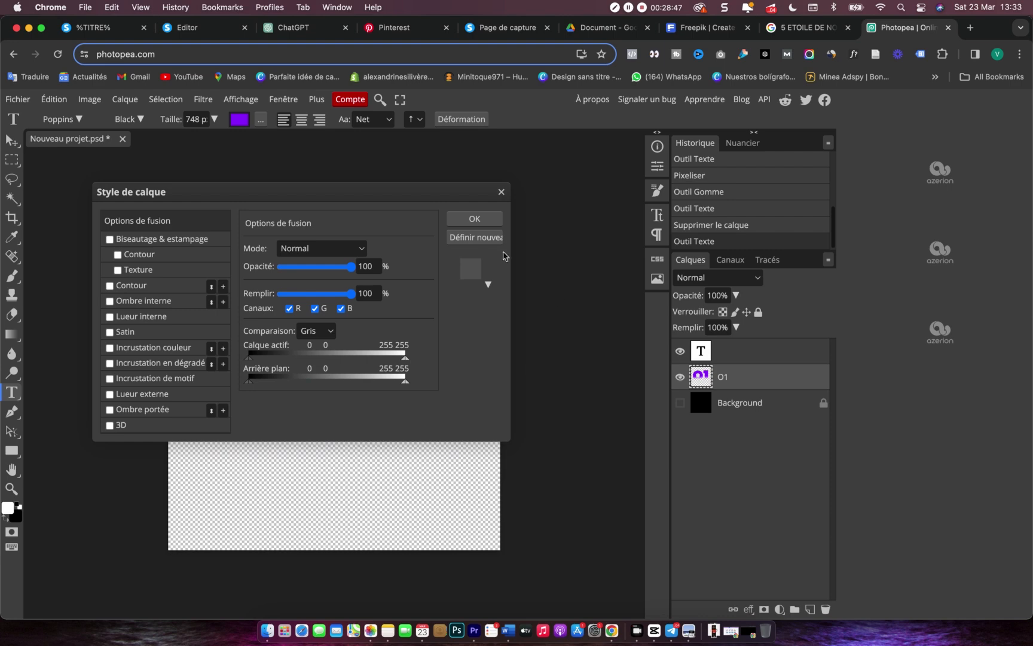
left_click(481, 220)
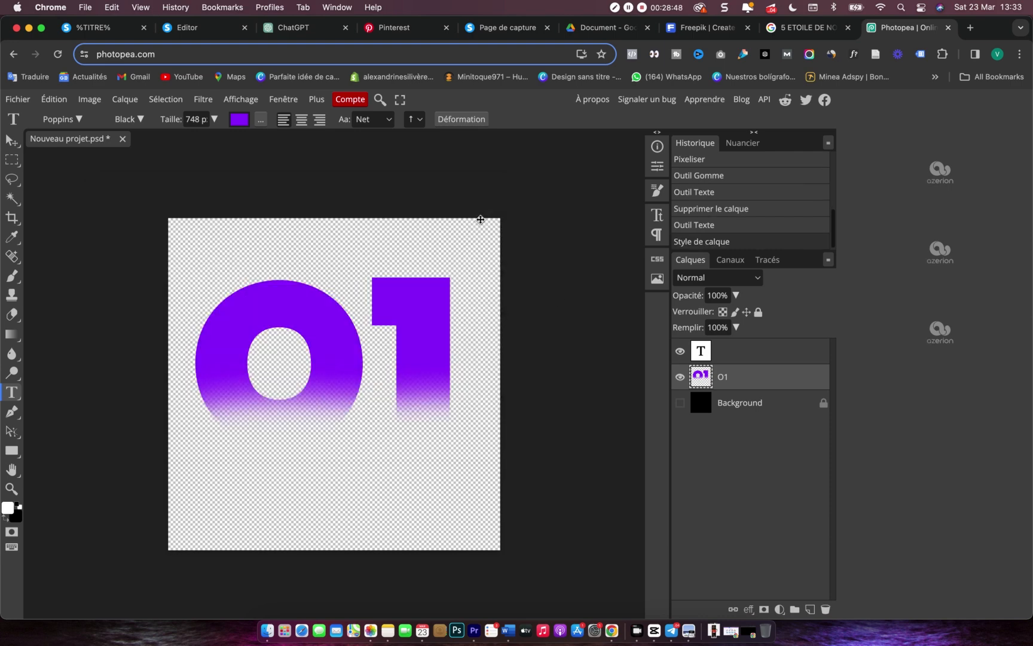
left_click(404, 317)
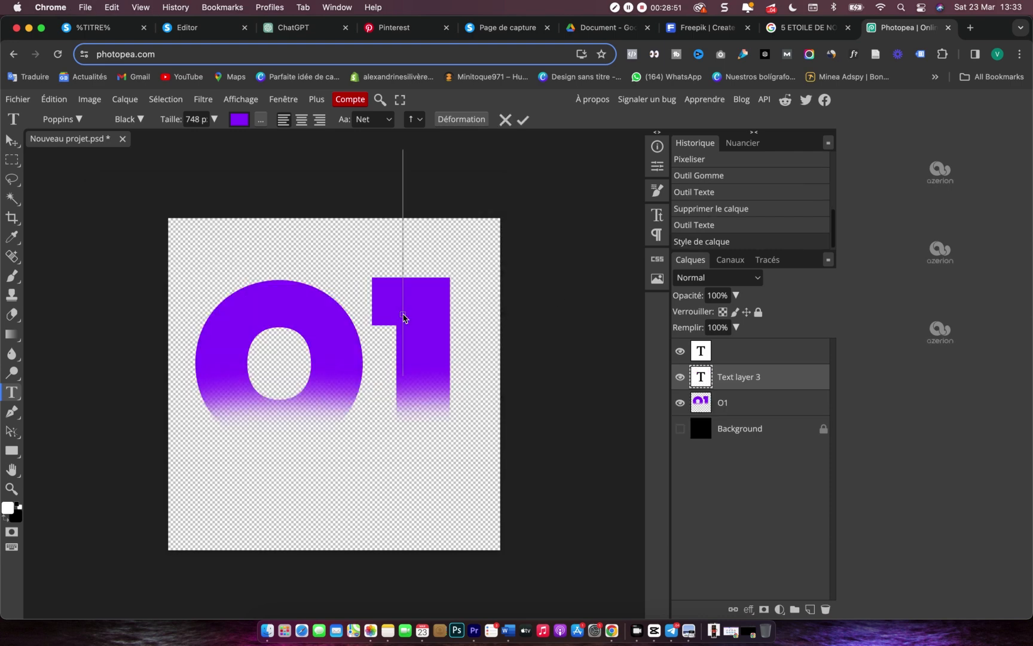
key("super+t")
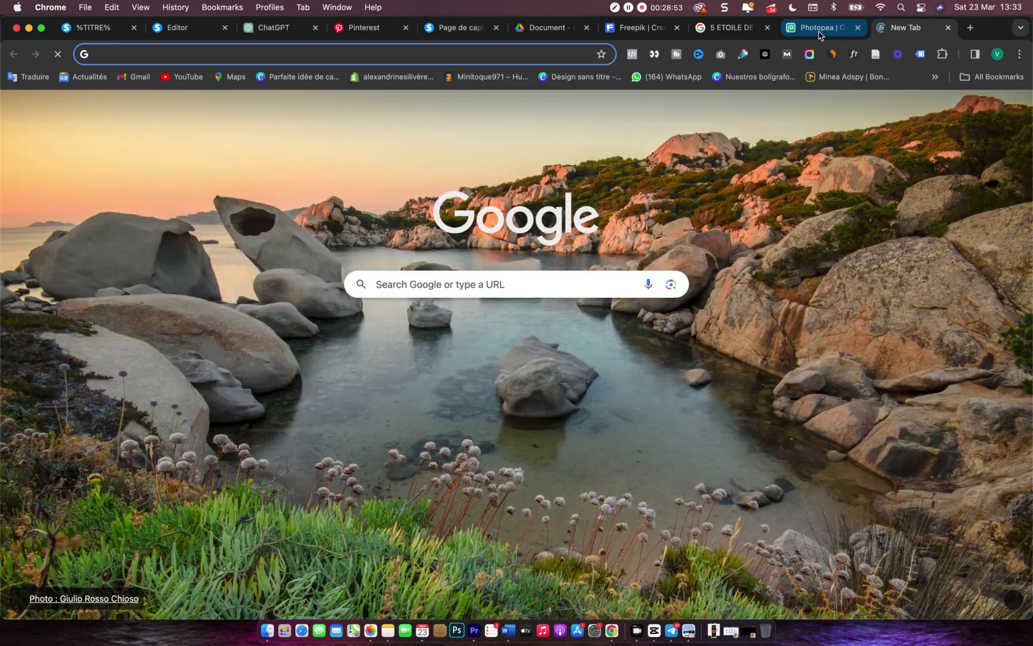
left_click(821, 34)
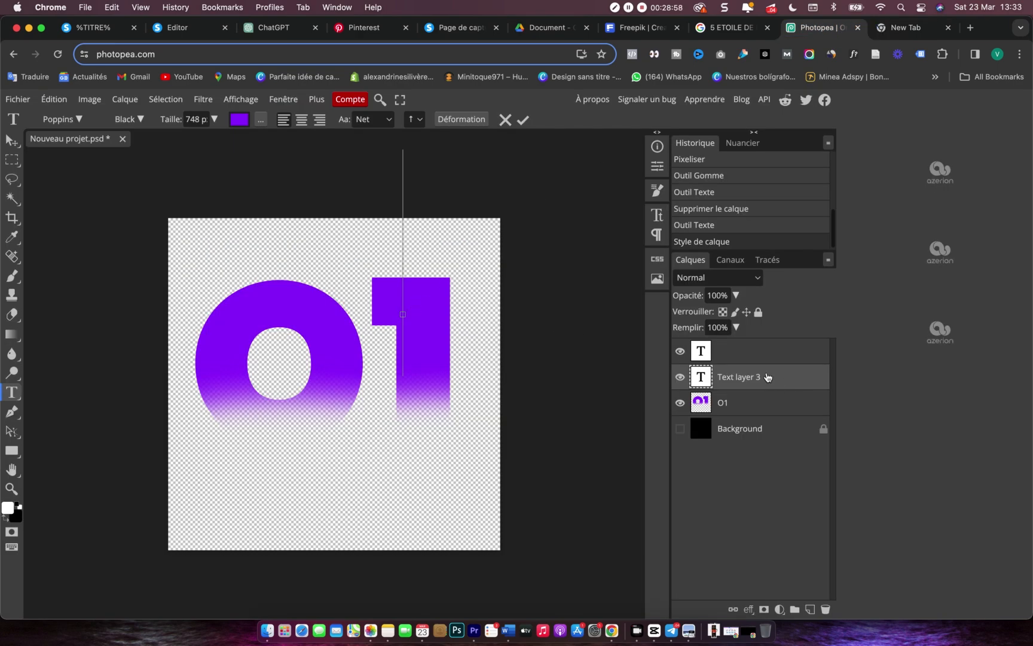
key("Delete")
key("Delete")
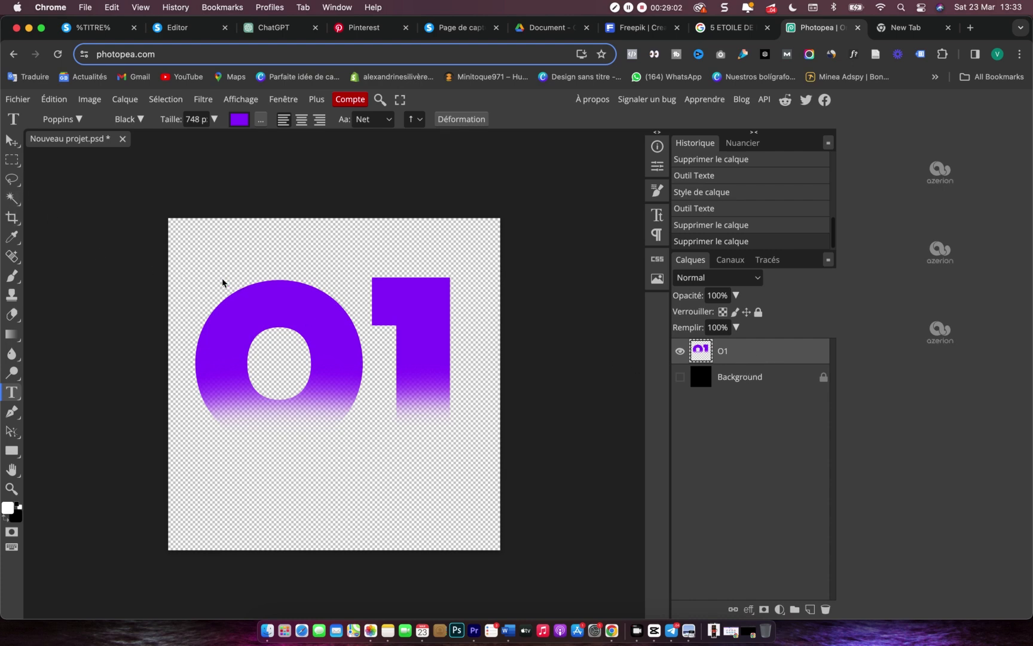
left_click(321, 326)
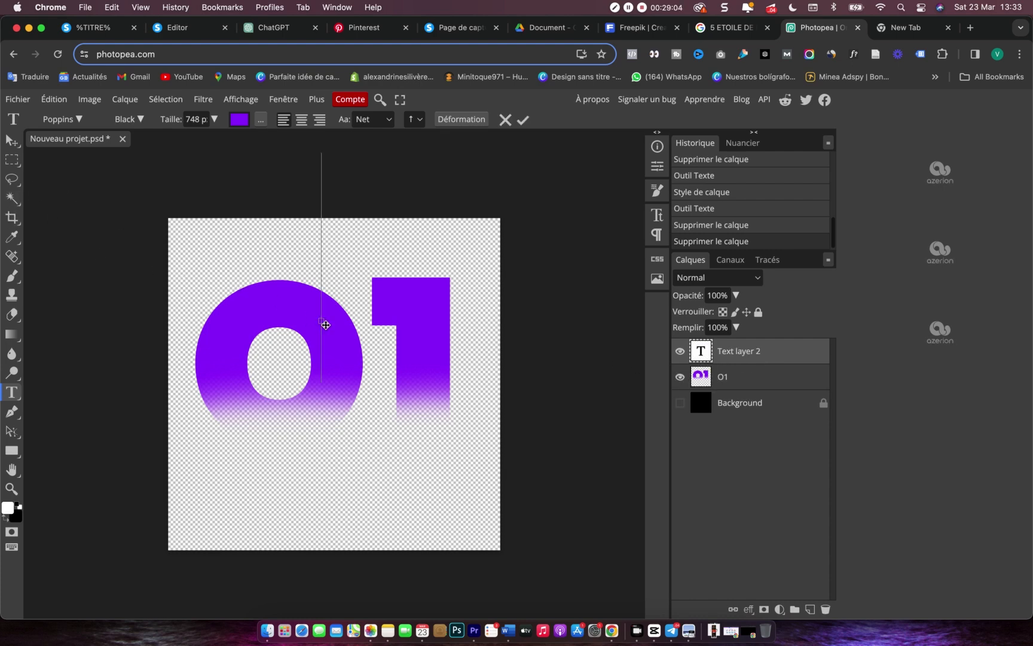
left_click(753, 358)
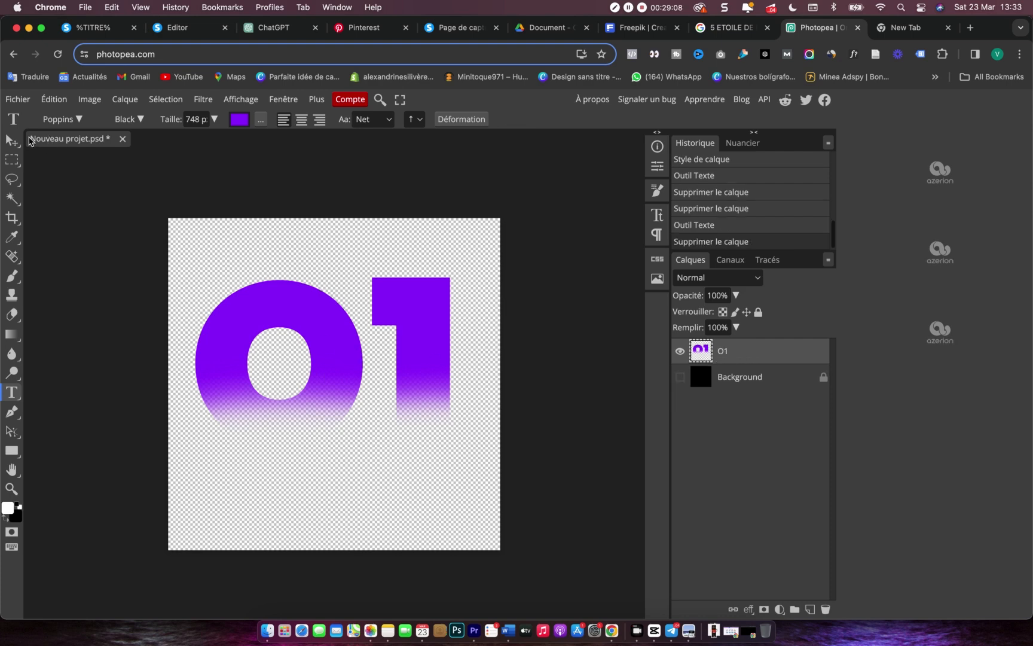
- Select the "O1" layer with the Move tool and shift it slightly downward on the canvas
left_click(11, 143)
left_click(359, 335)
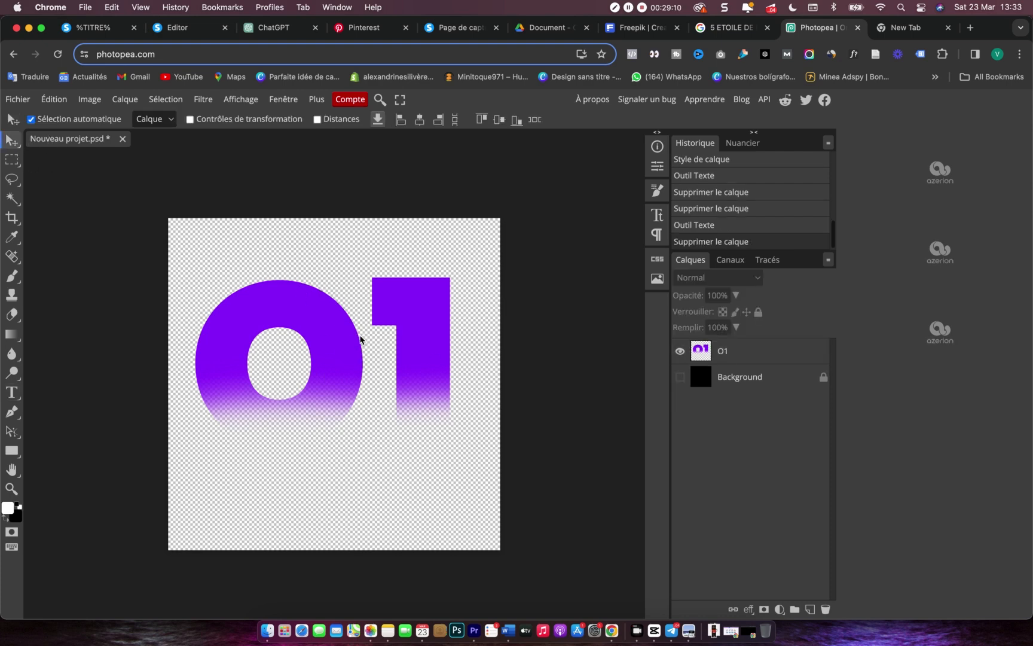
left_click(363, 342)
left_click(363, 342)
left_click(356, 347)
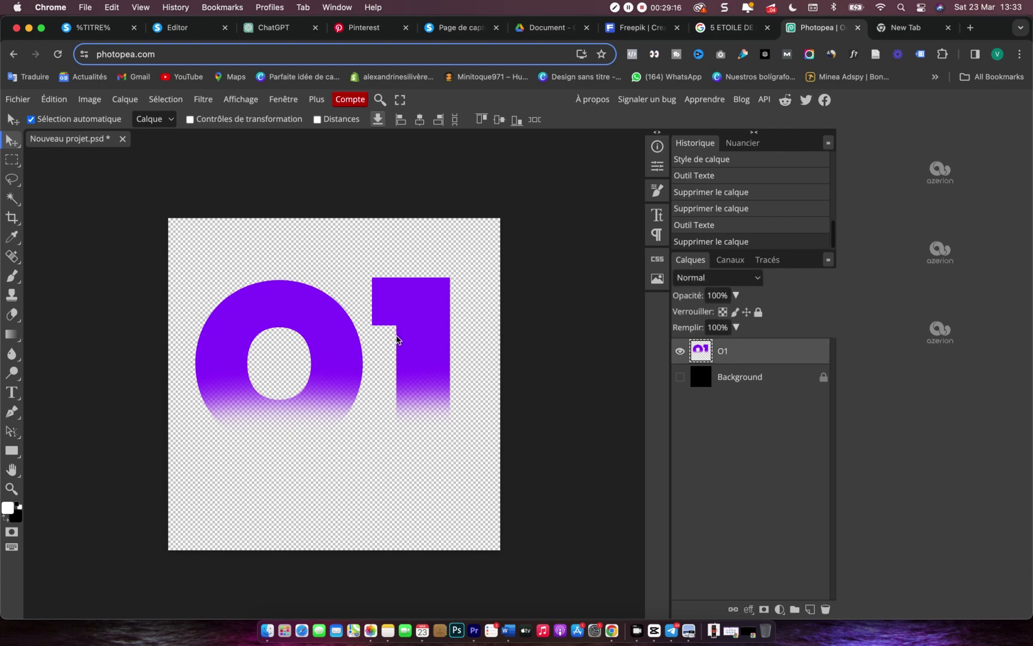
left_click_drag(417, 334, 413, 337)
key("super+t")
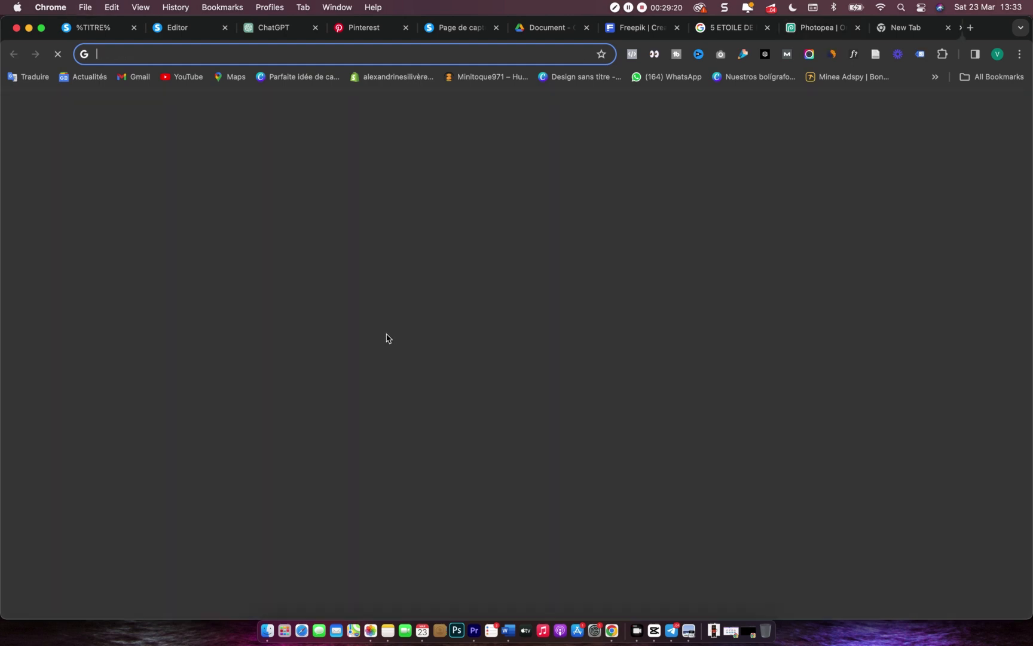
left_click(822, 27)
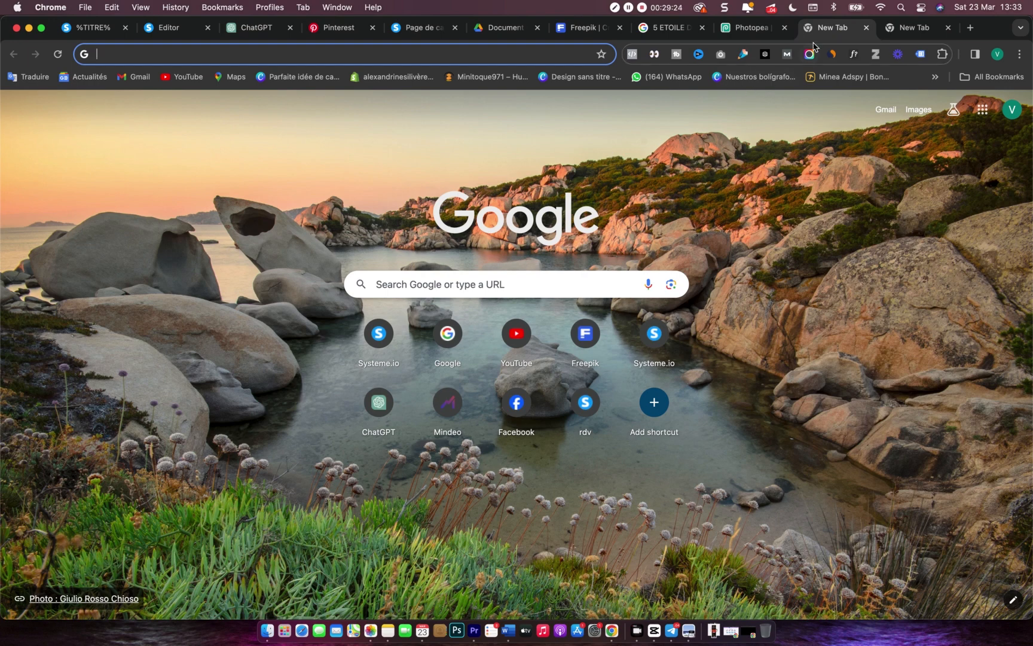
left_click(761, 31)
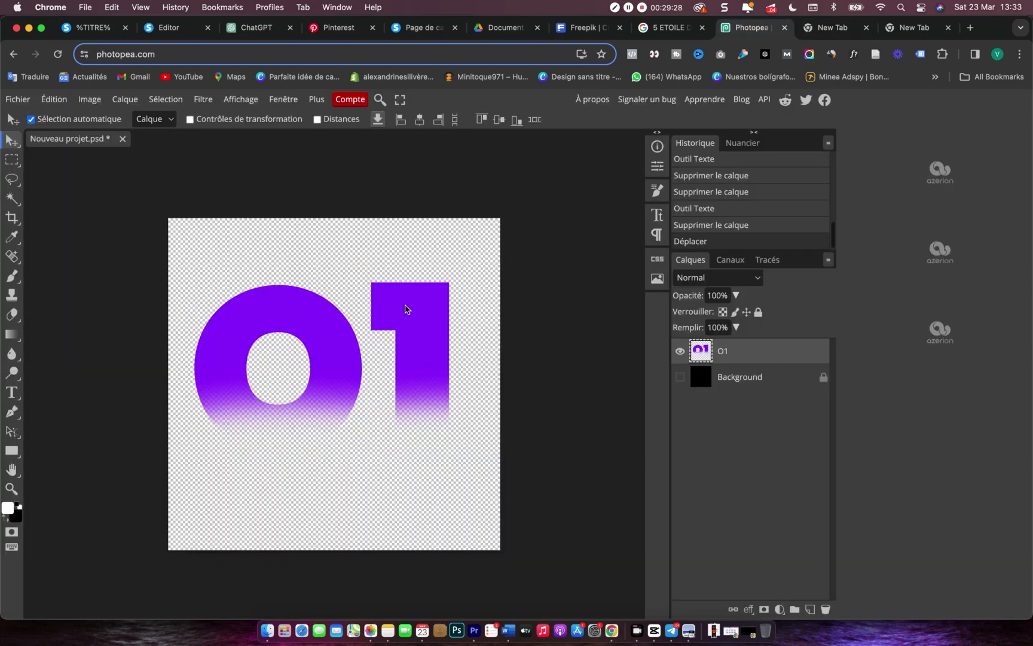
key("t")
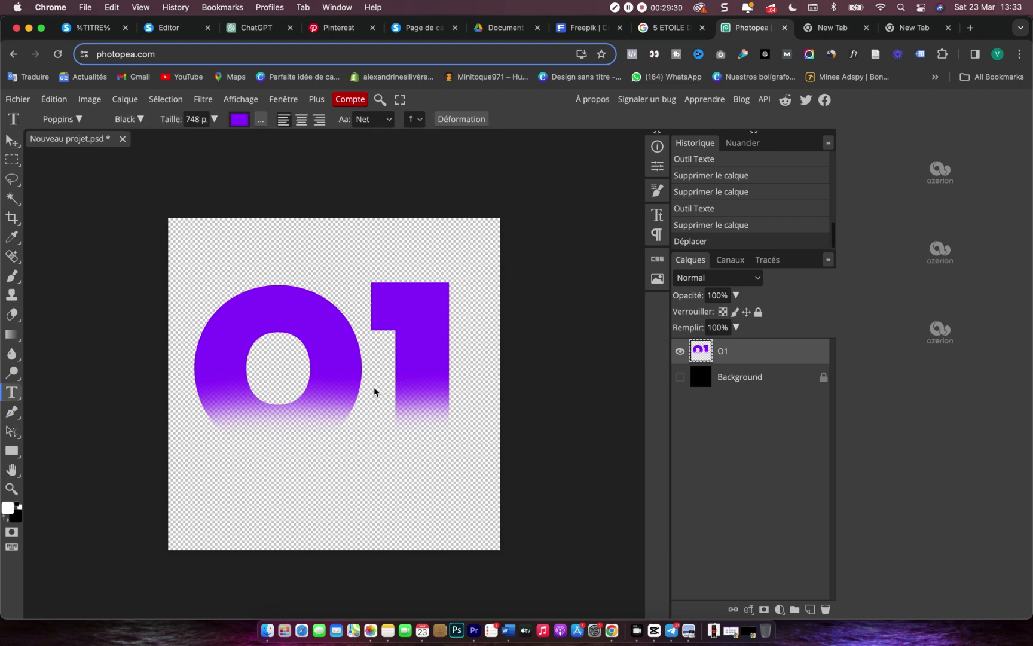
left_click(323, 395)
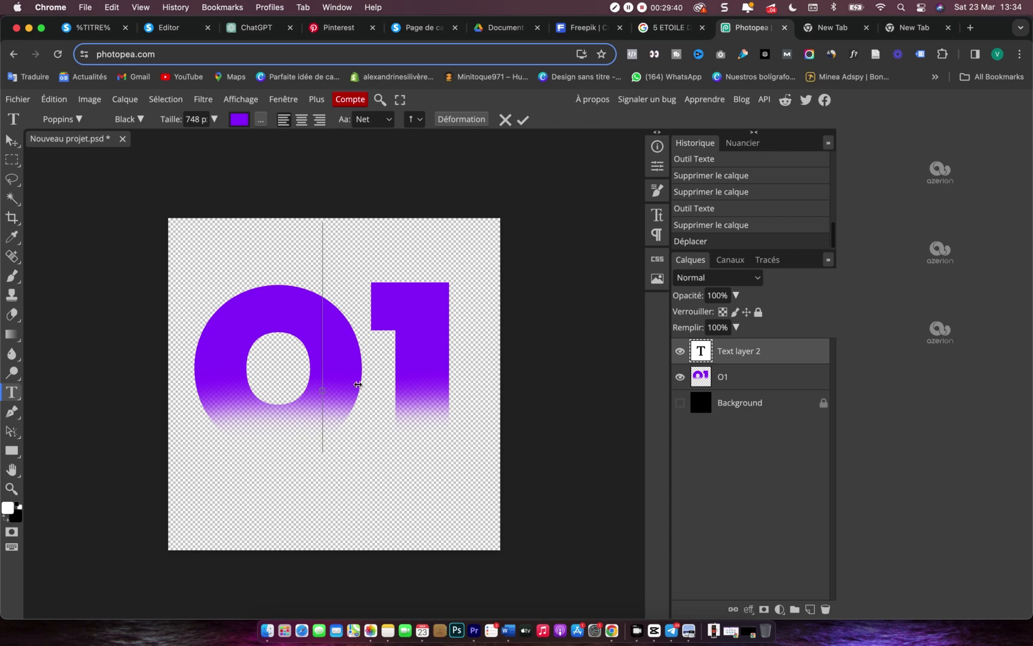
left_click(775, 356)
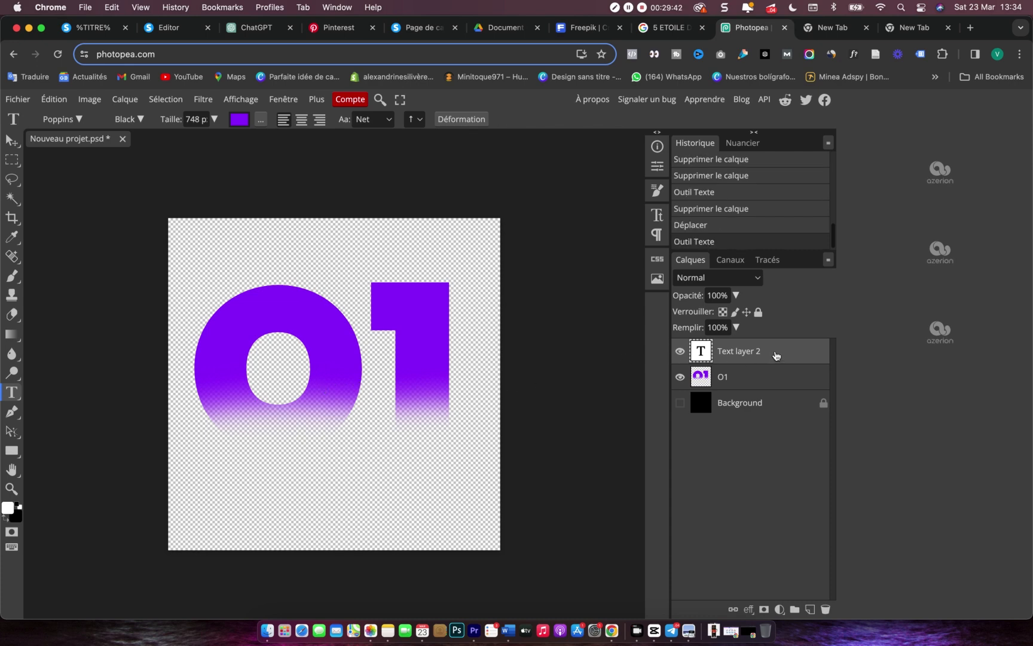
key("Delete")
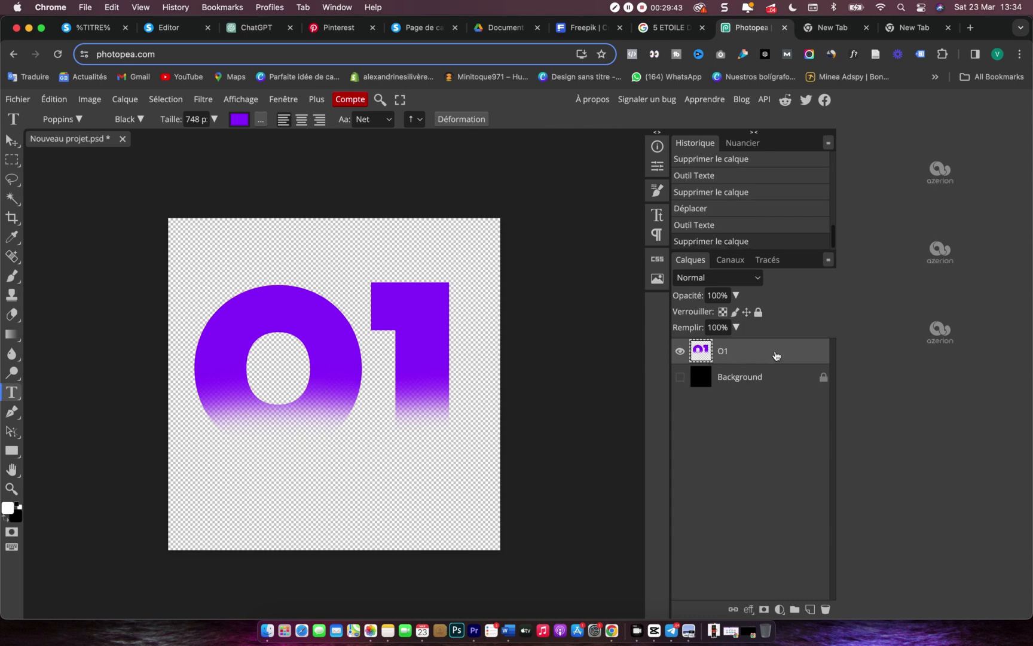
left_click(422, 344)
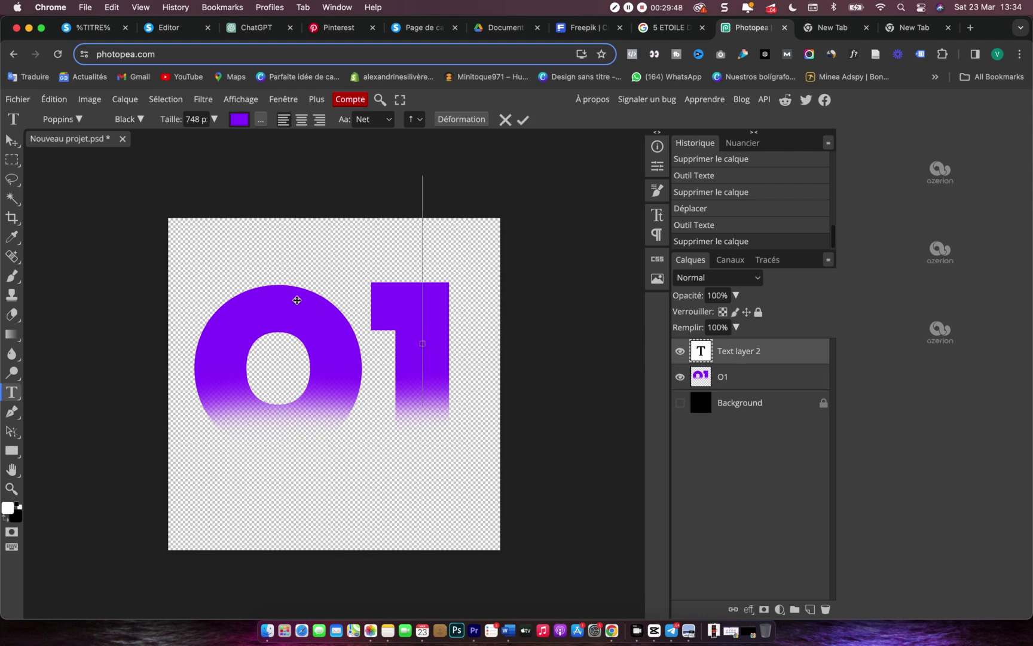
- Nudge the faded "O1" layer slightly downward and export the transparent image as a 1080 × 1080 px PNG named "Nouveau projet"
left_click(12, 140)
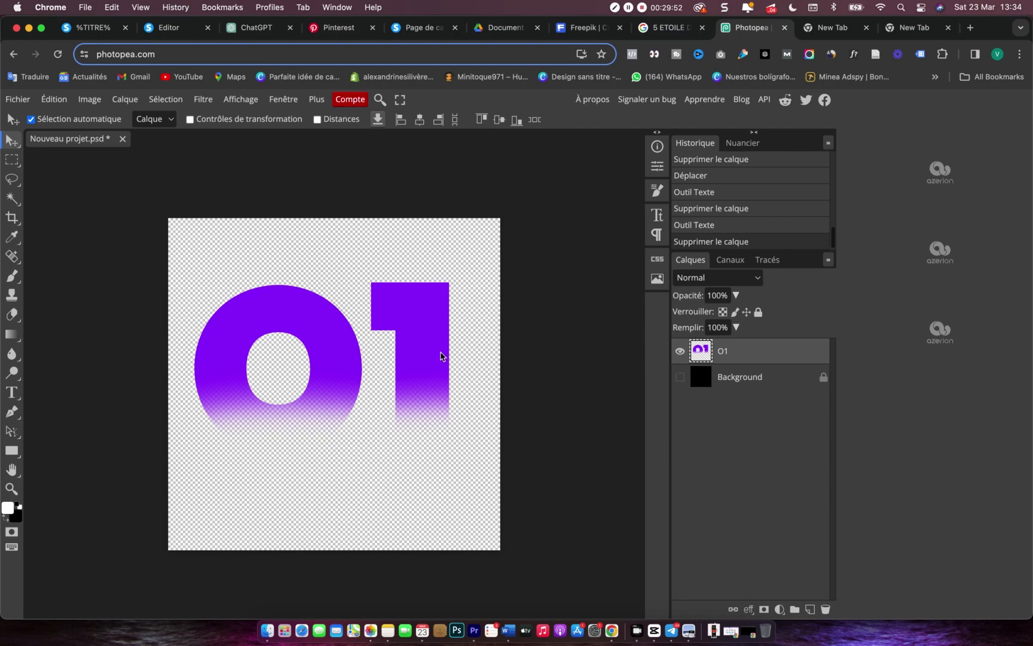
left_click_drag(411, 353, 412, 360)
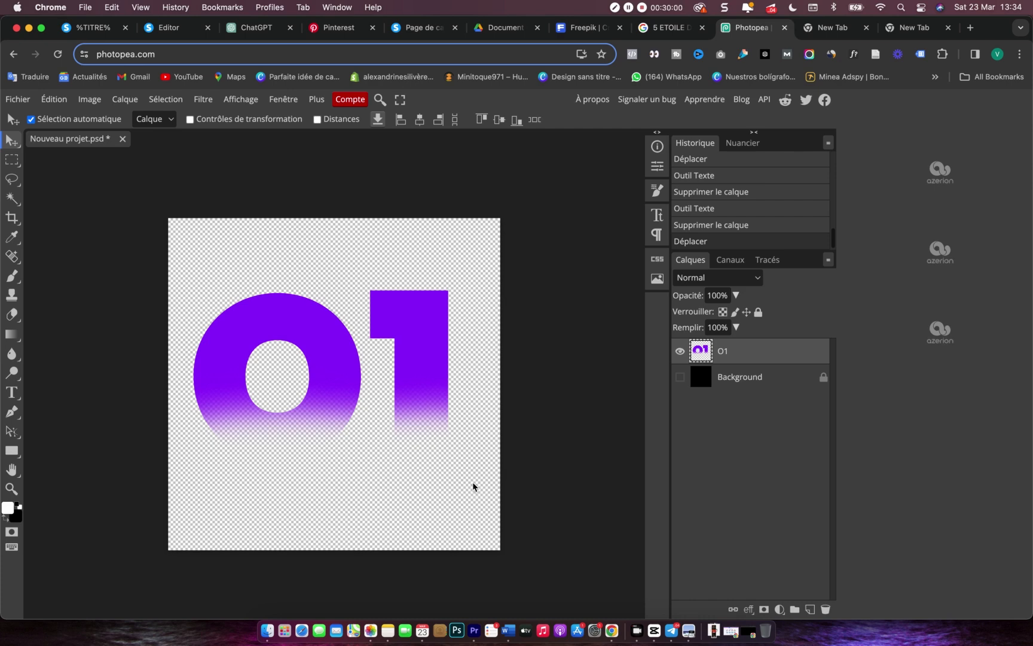
key("super+s")
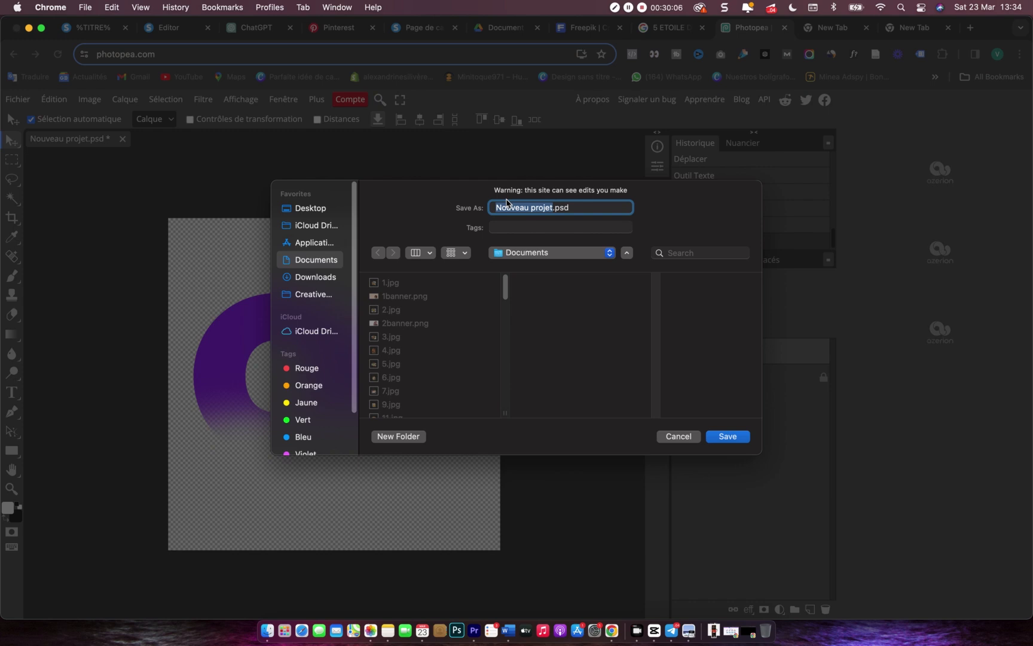
left_click(676, 436)
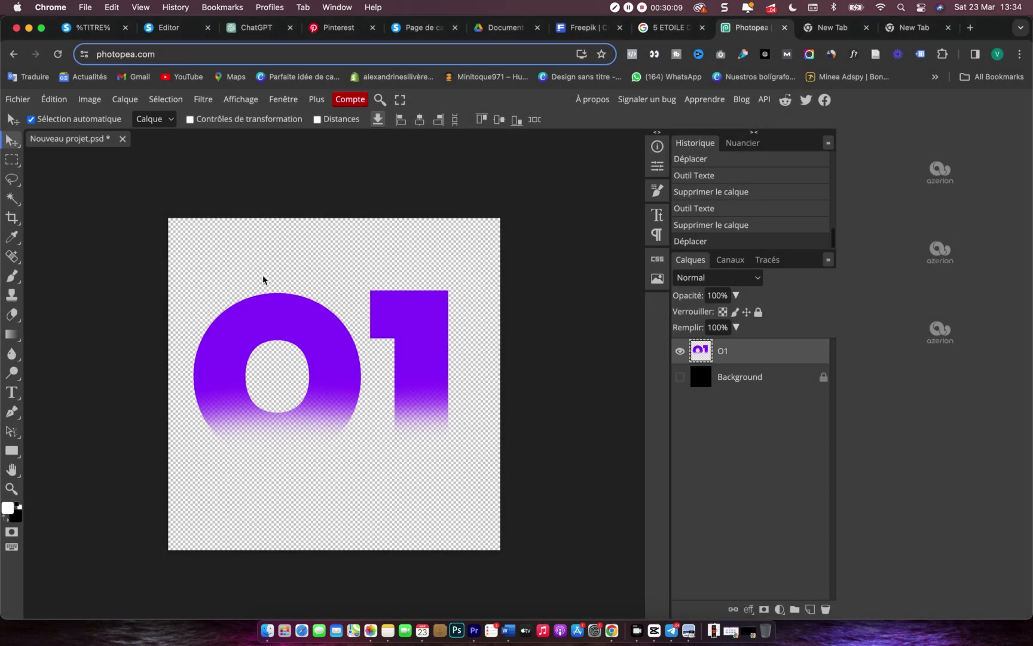
left_click(22, 100)
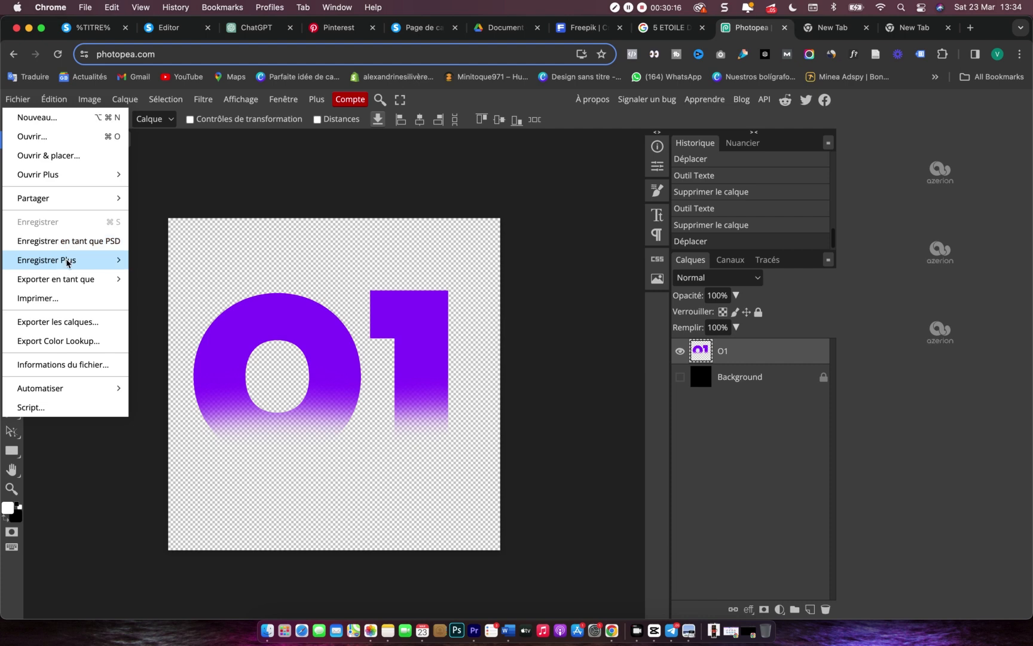
mouse_move(97, 264)
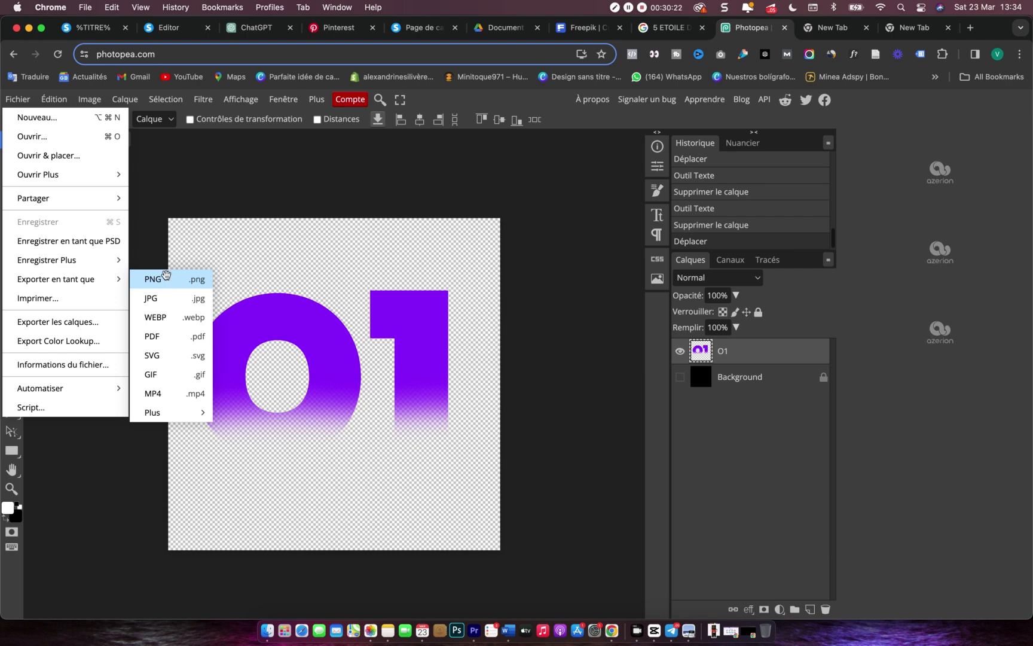
left_click(163, 272)
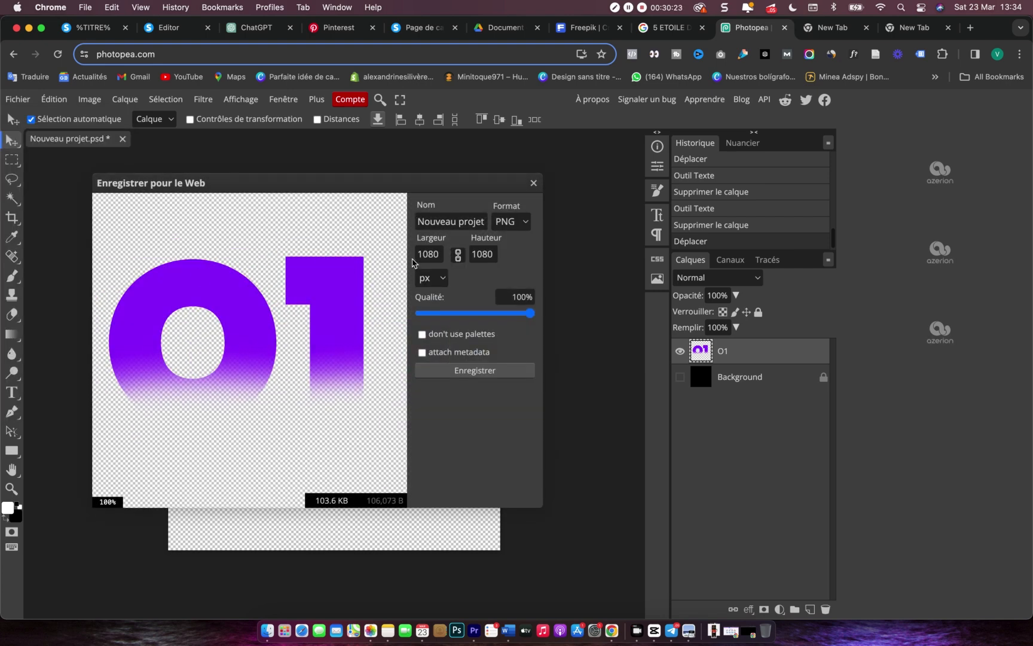
left_click(484, 372)
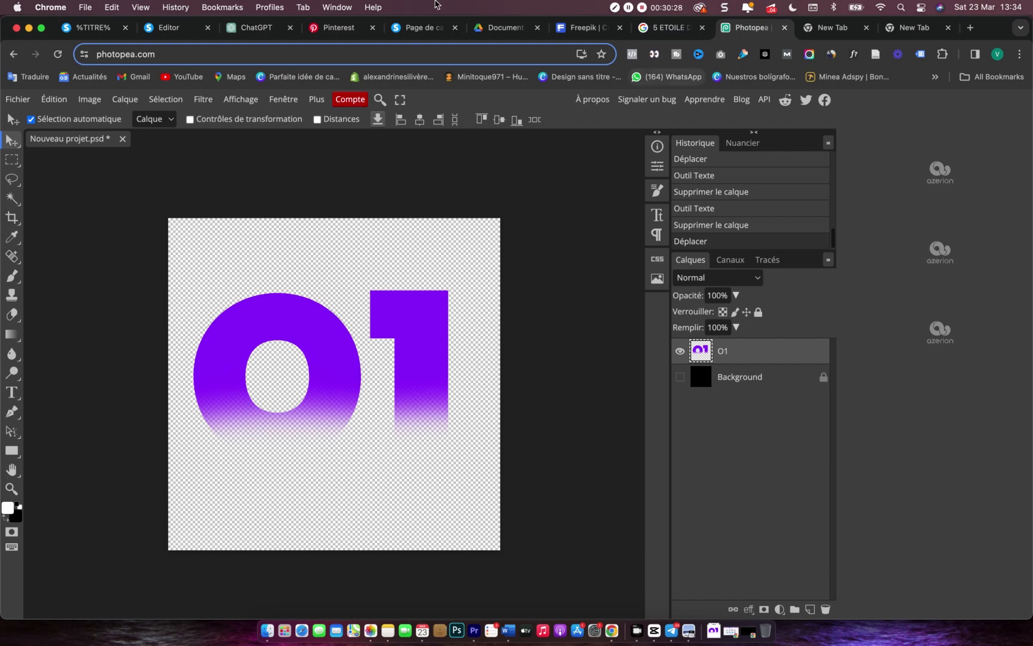
- Switch to the systeme.io editor and replace the first benefit card's number image with "Nouveau projet.png" from the Downloads folder
left_click(256, 28)
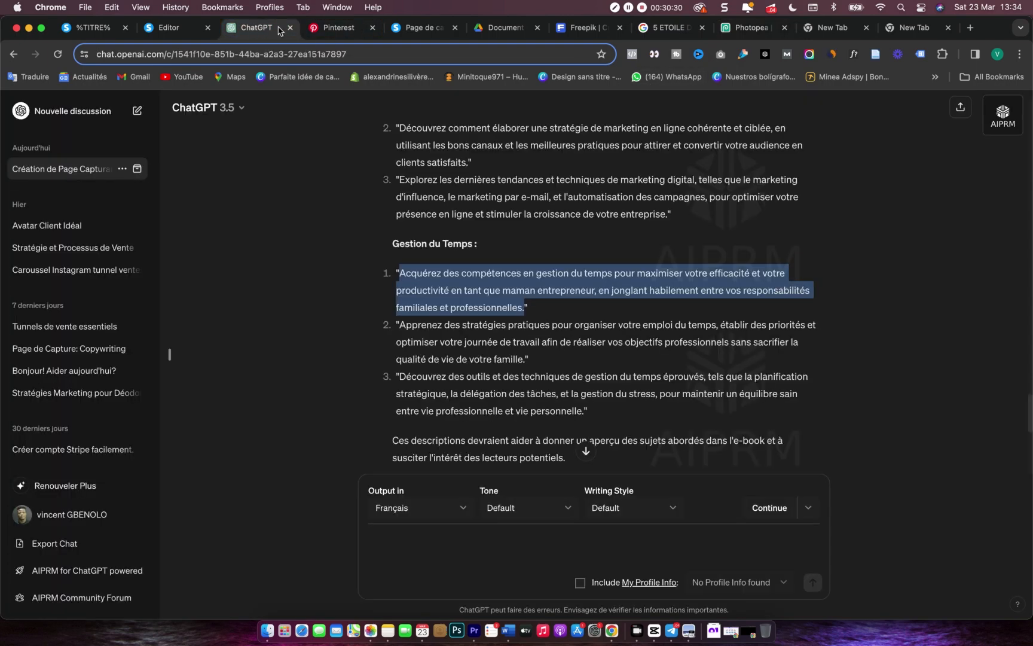
left_click(413, 28)
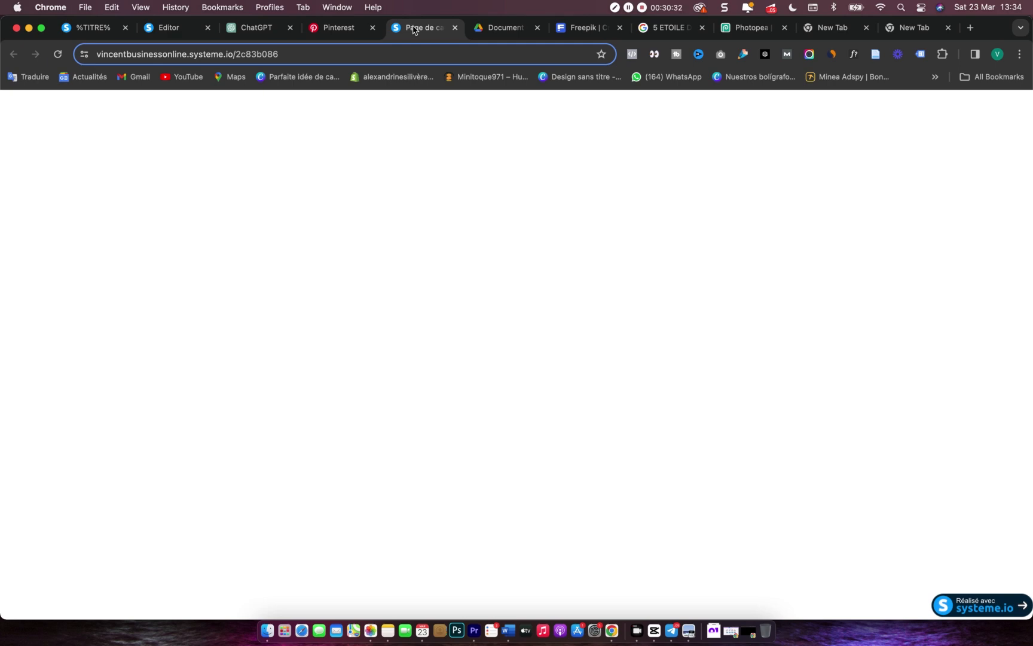
left_click(169, 28)
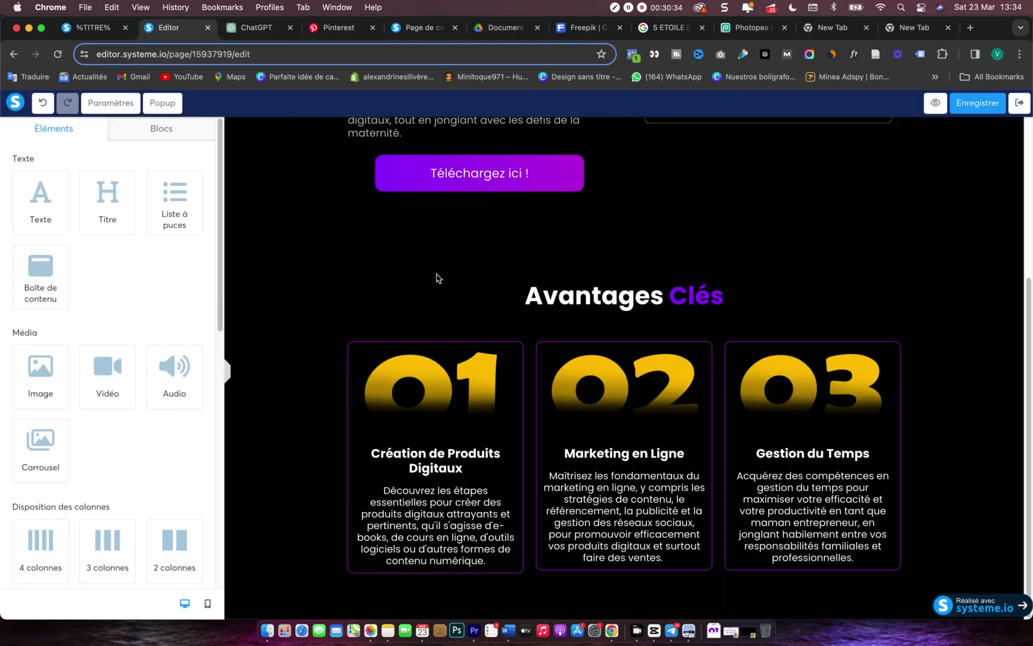
left_click(434, 376)
left_click(190, 181)
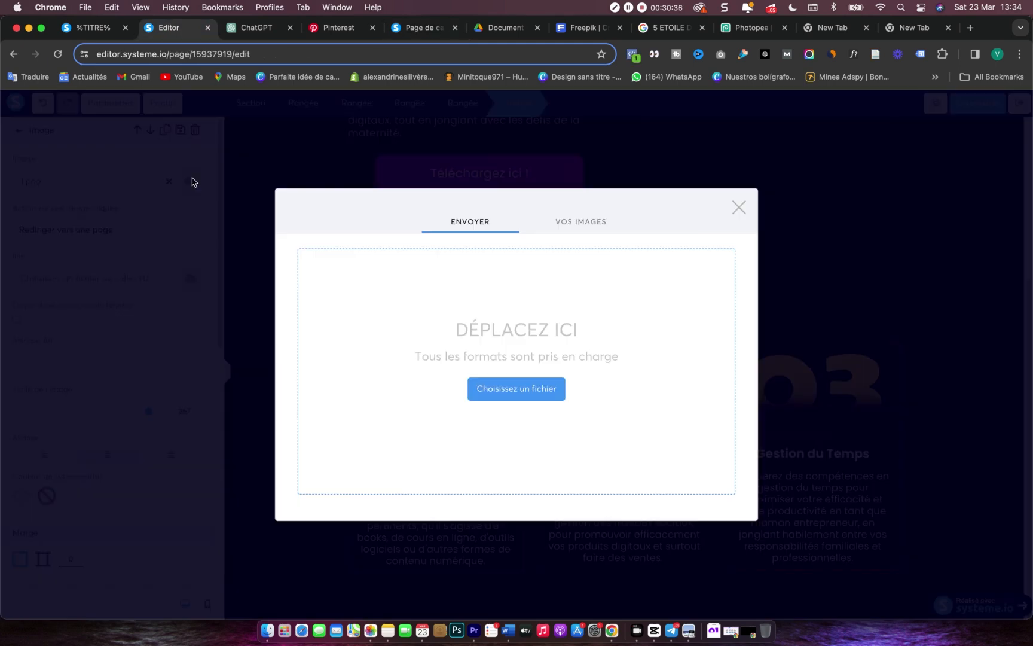
left_click(267, 629)
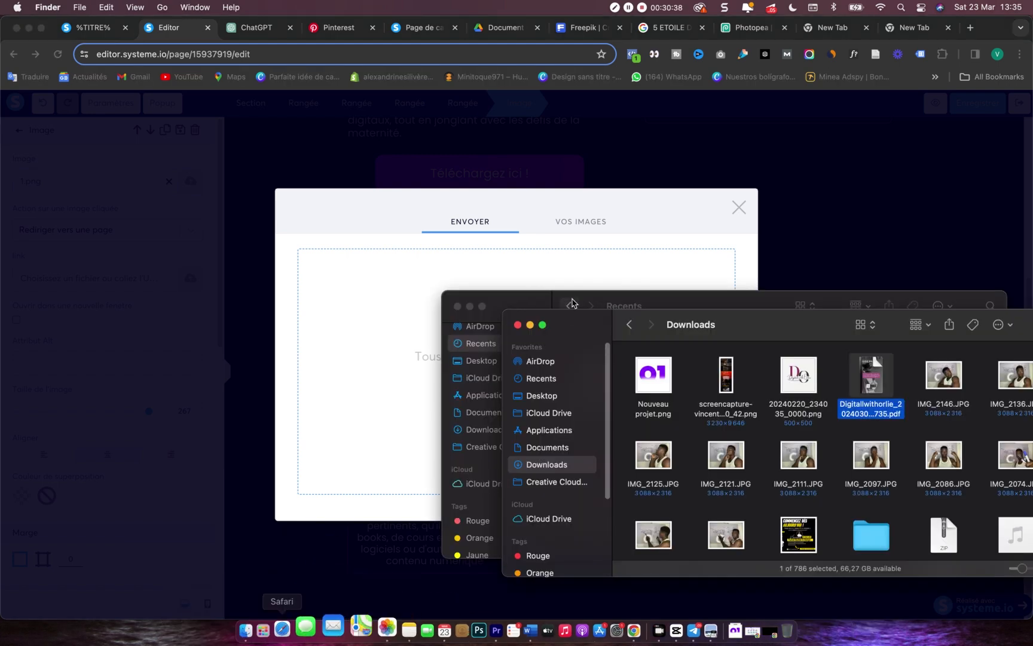
left_click(653, 374)
left_click_drag(553, 369, 392, 312)
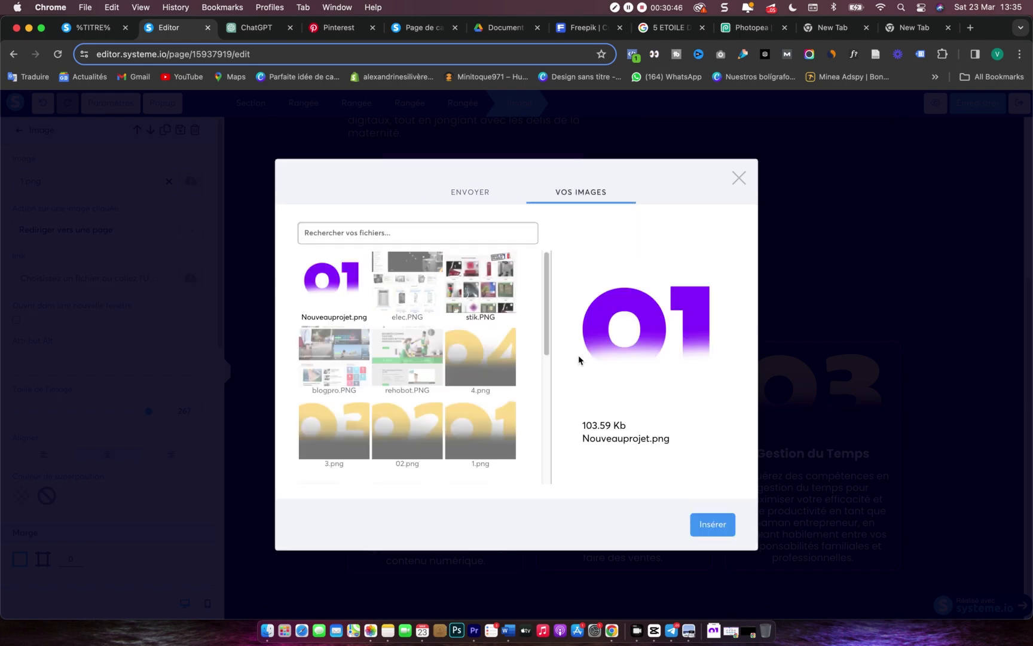
left_click(715, 525)
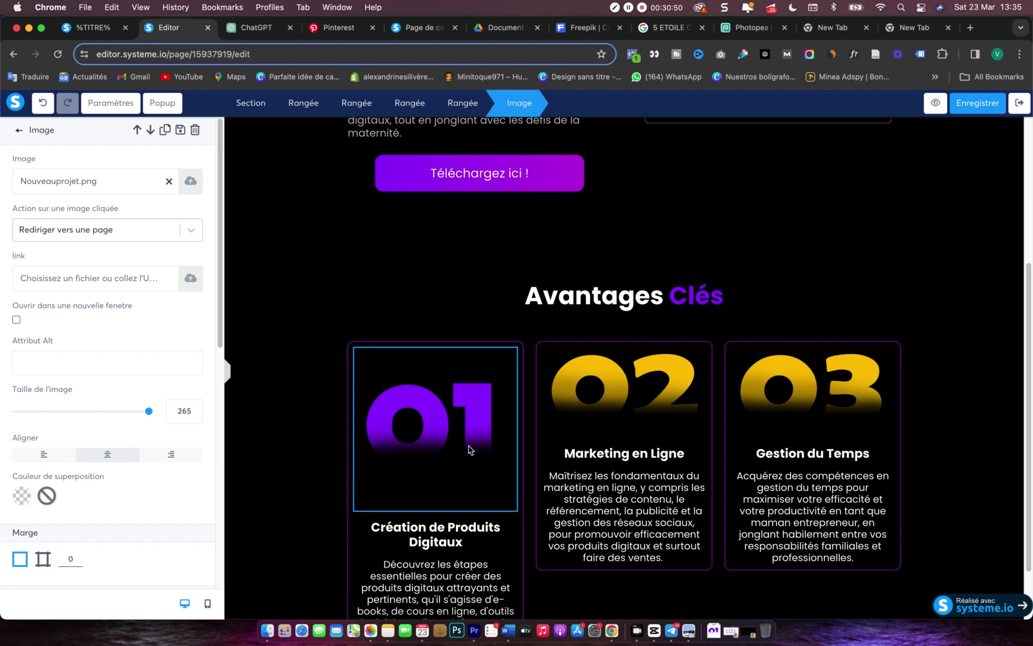
left_click(518, 440)
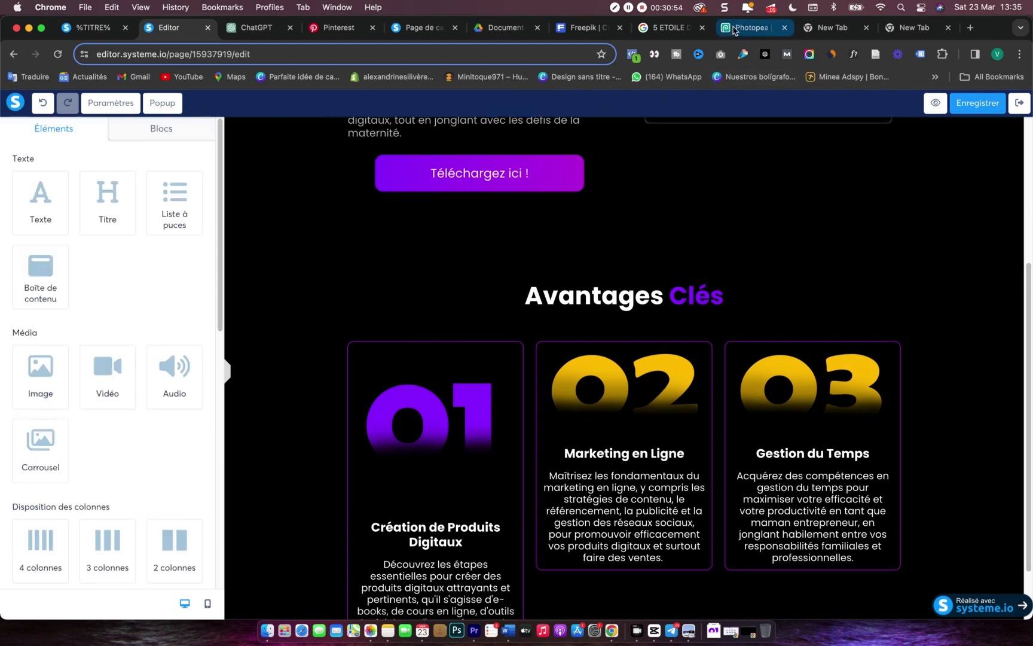
- Switch to Photopea, show the Background layer again and move the faded "O1" layer upward on the canvas
left_click(741, 28)
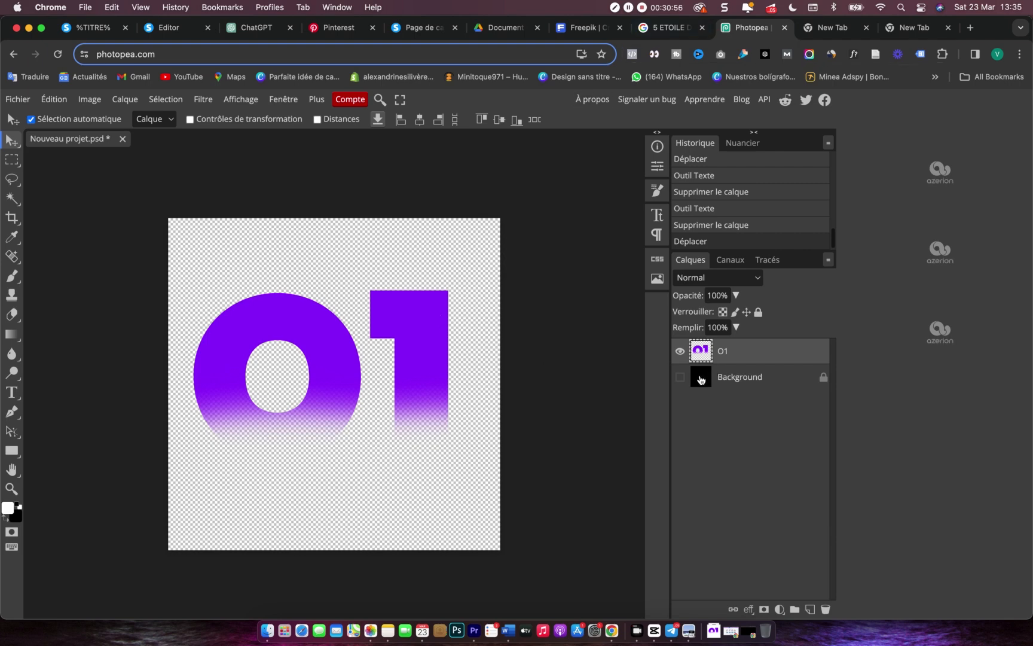
left_click(680, 376)
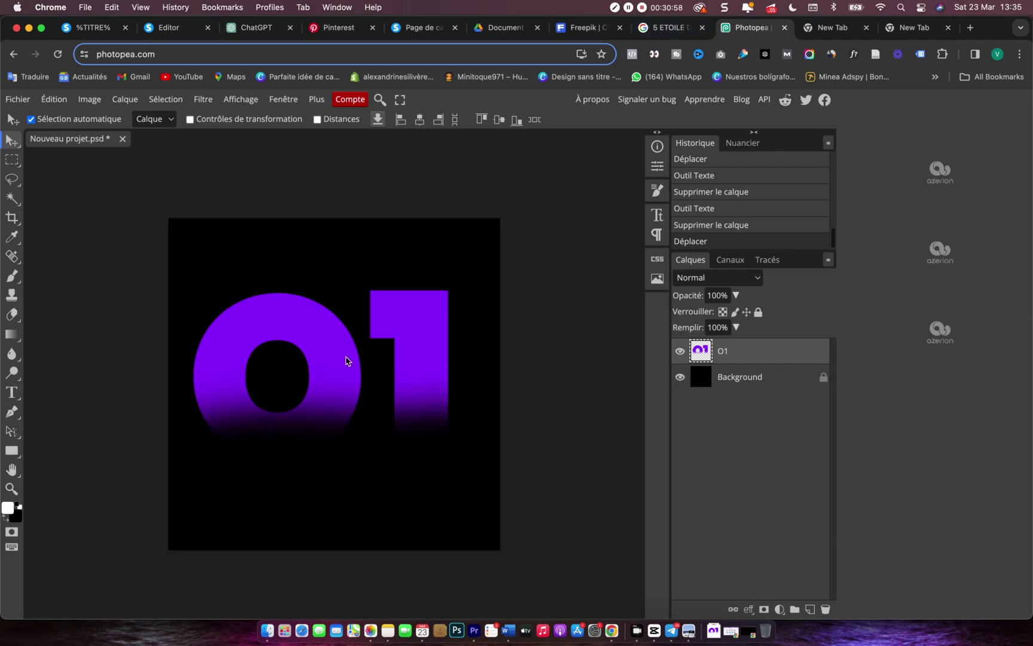
left_click_drag(345, 361, 342, 336)
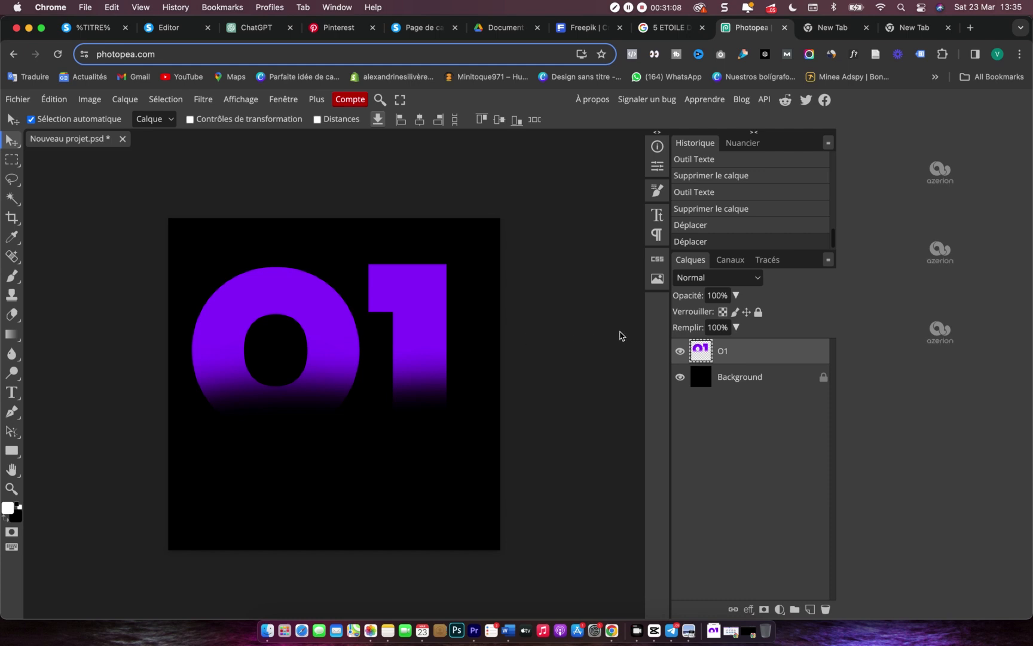
- In Photopea, undo the move, fade, rasterizing and purple recolouring back to the editable red "O1" text layer on the black background
key("super+z")
key("super+z")
key("super+z")
key("super+z")
key("super+z")
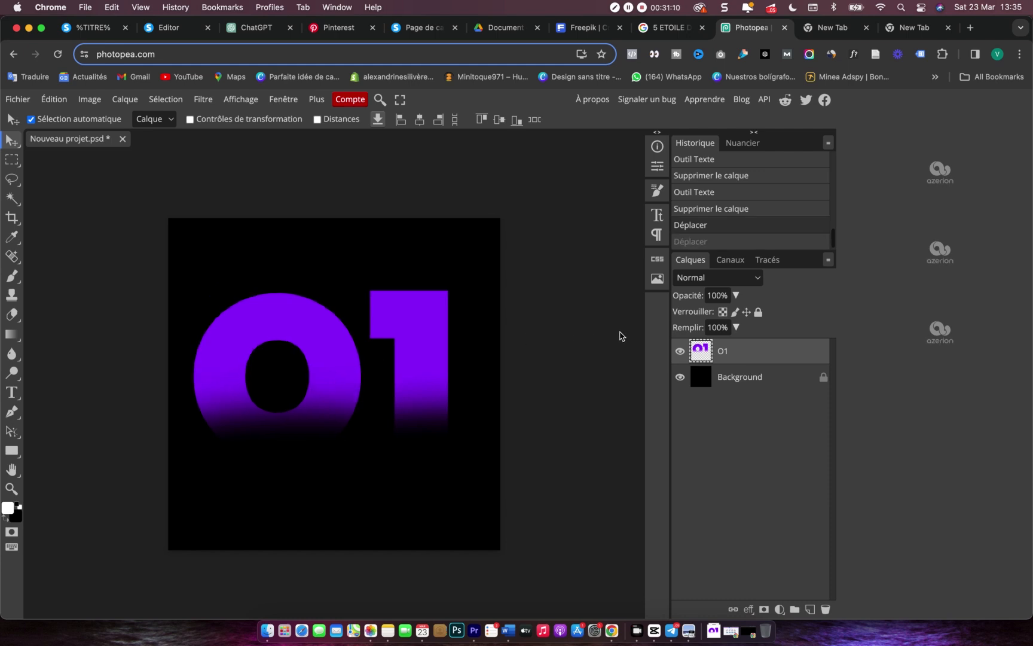
key("super+z")
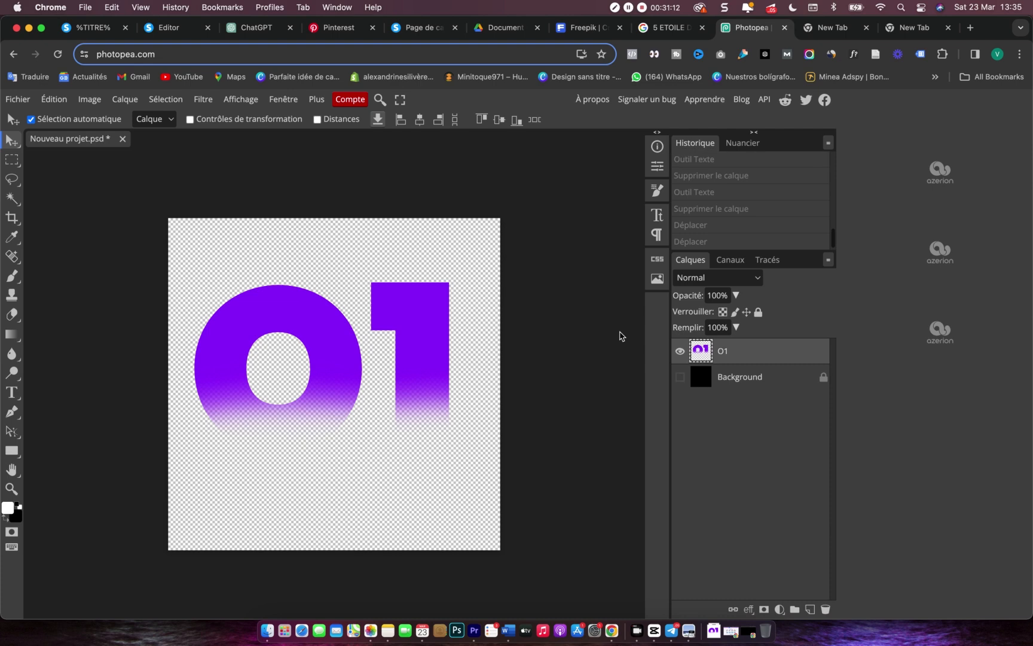
key("super+z")
key("super+z")
key("super+z")
key("super+z")
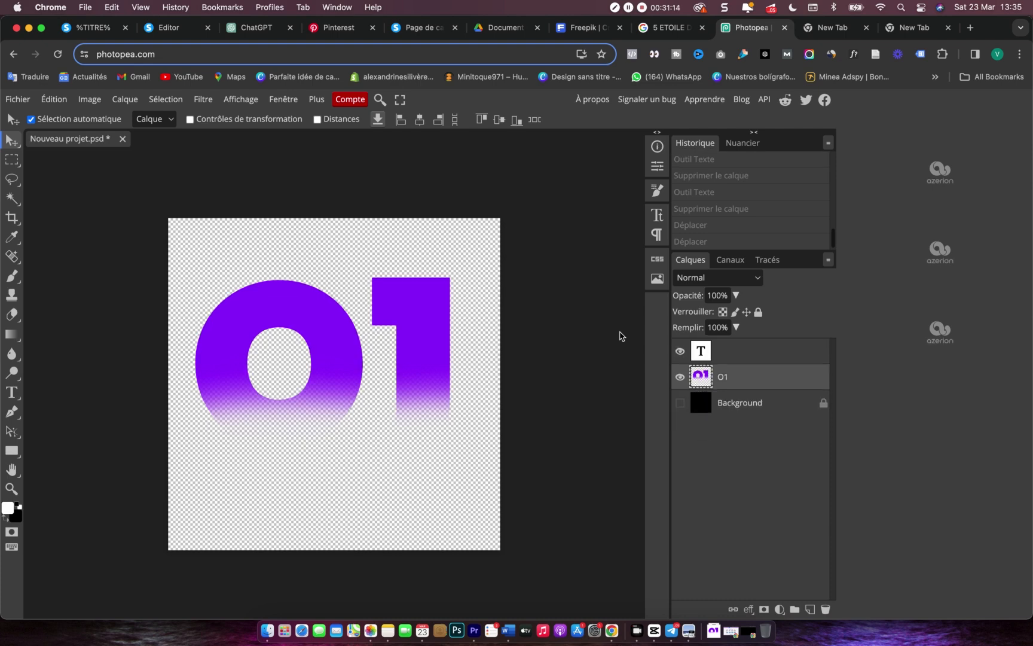
key("super+z")
key("super+z")
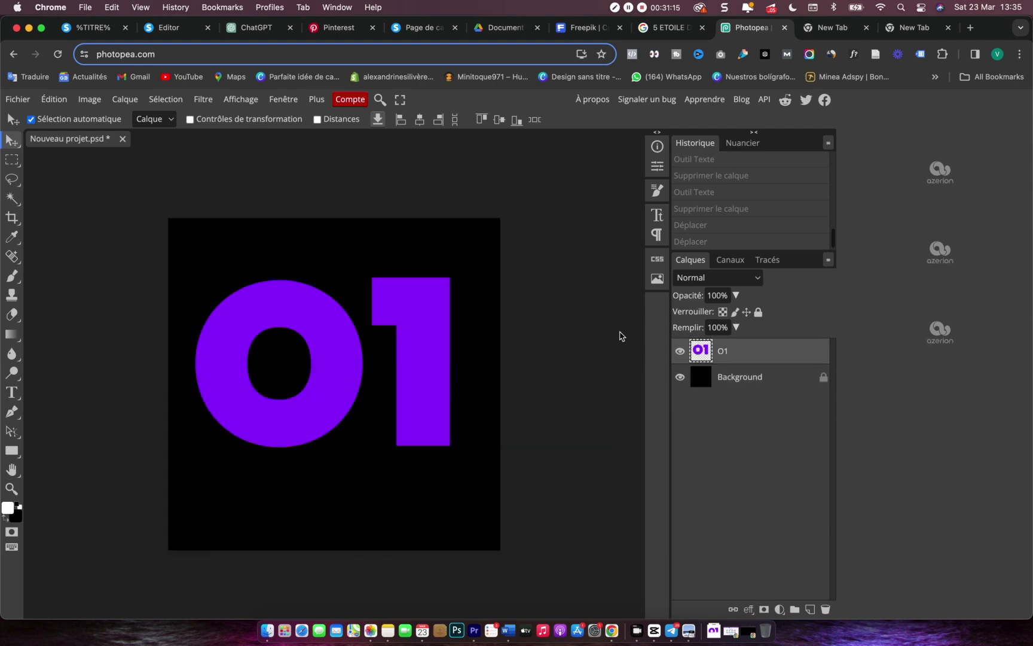
key("super+z")
key("super+z")
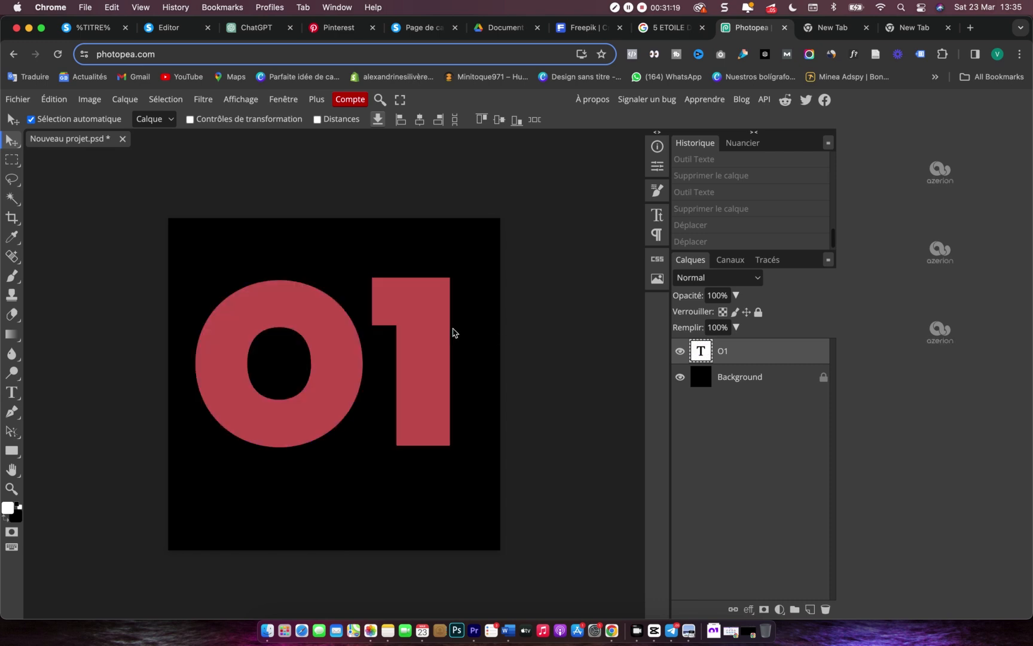
- Enlarge both characters of the "O1" text to size 779 and move the text up near the canvas's upper edge
left_click_drag(412, 320, 410, 313)
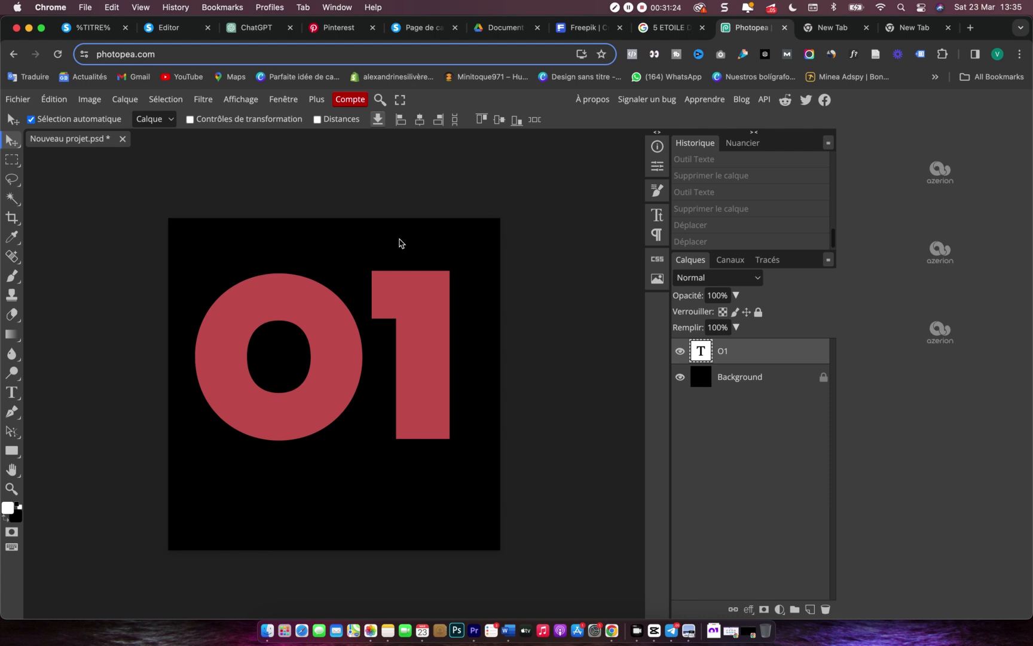
key("t")
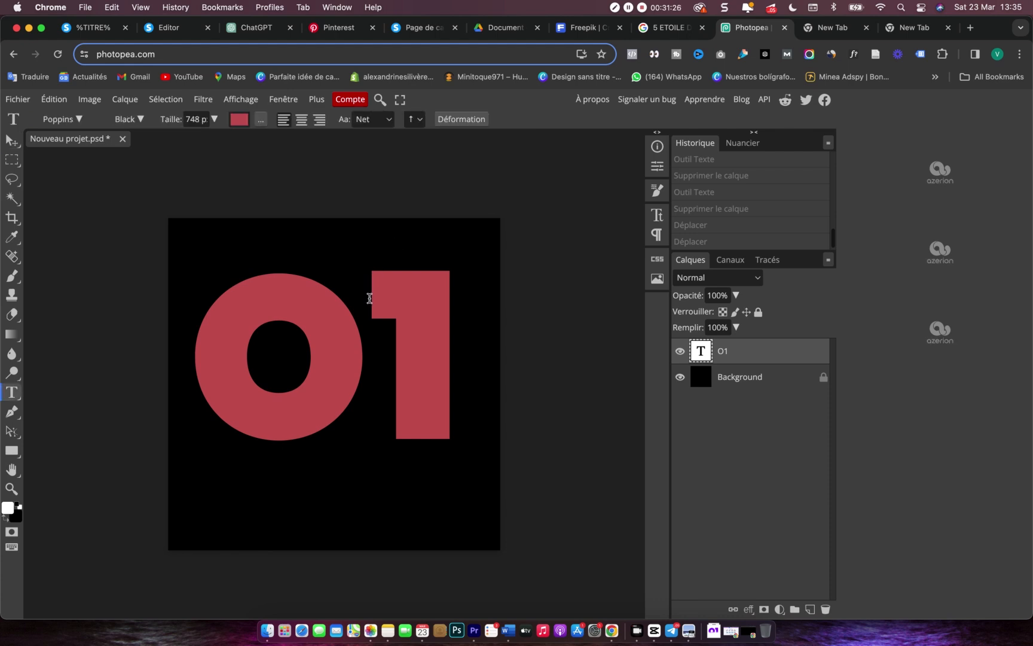
left_click(378, 313)
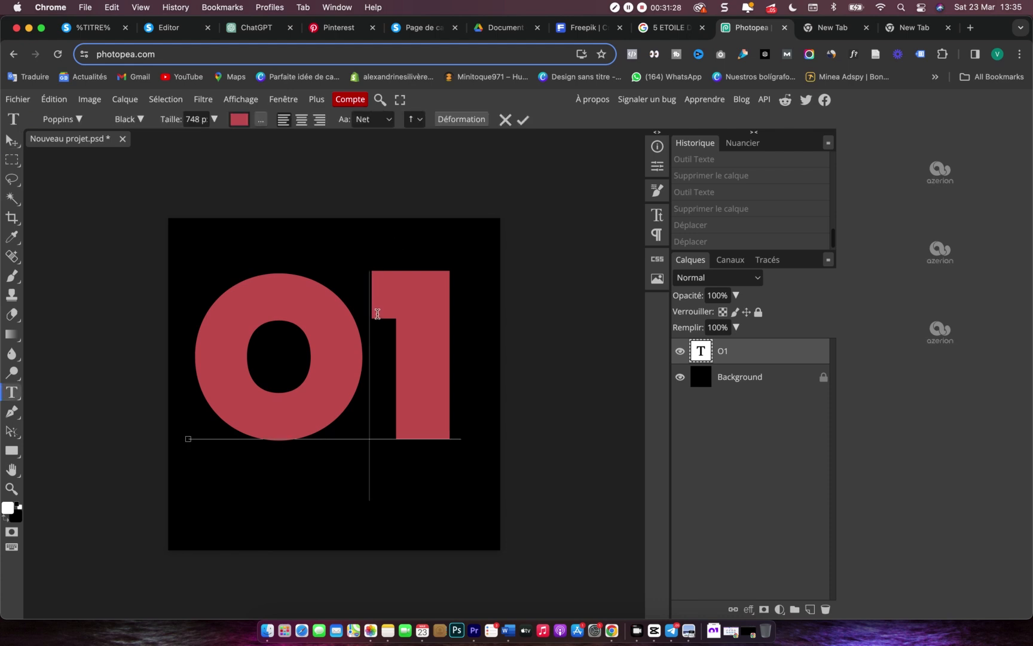
key("ctrl+a")
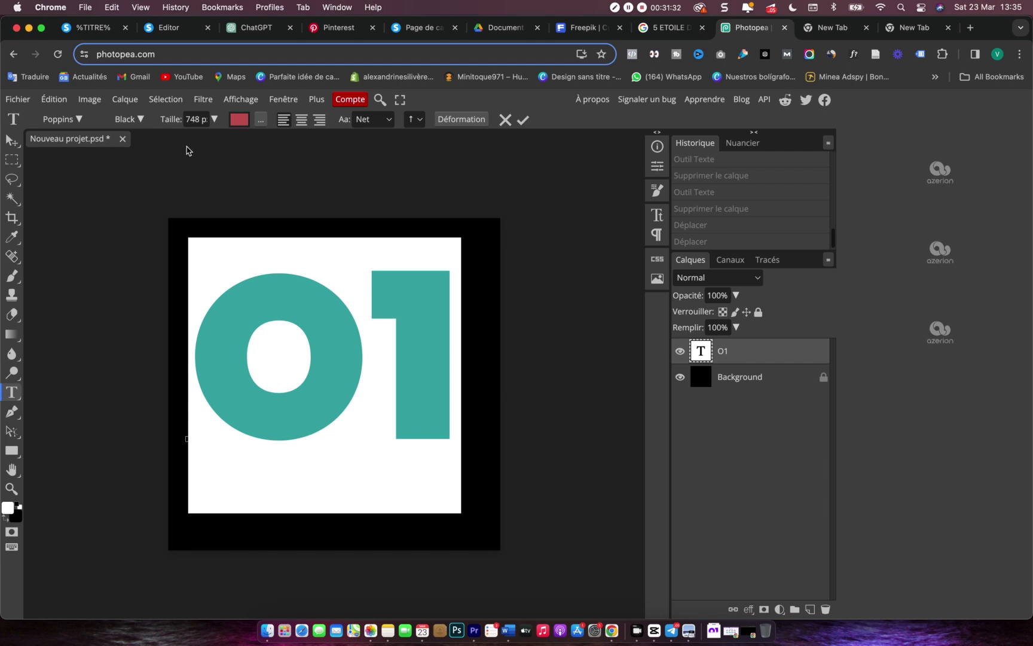
left_click_drag(180, 124, 194, 125)
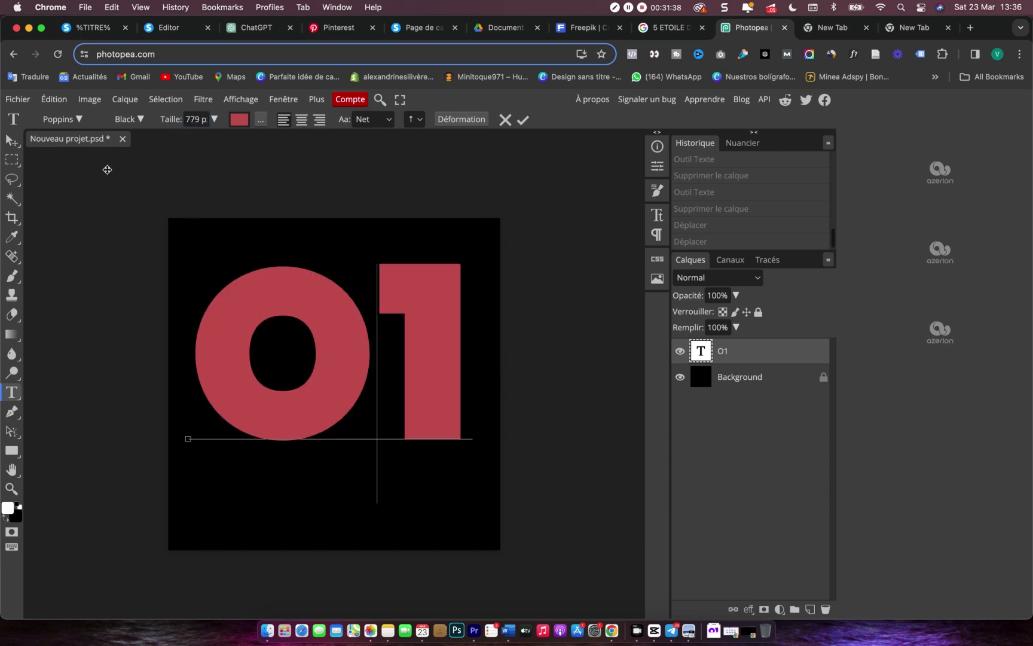
left_click(12, 141)
left_click_drag(335, 352, 341, 325)
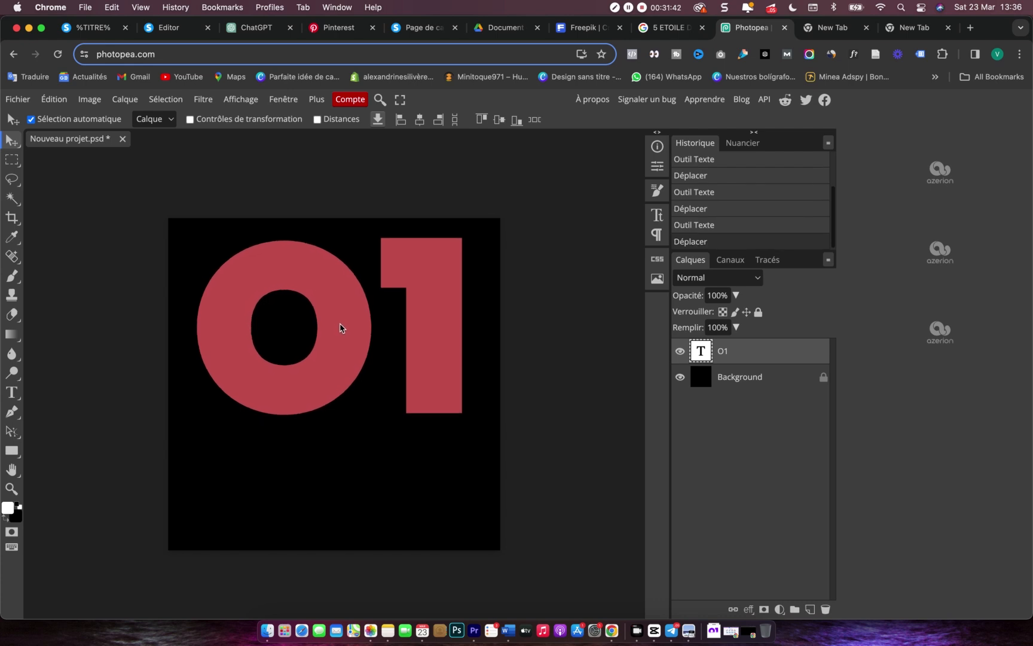
- Crop off the empty lower part of the canvas and nudge the "O1" text slightly up to centre it in the remaining area
left_click(15, 165)
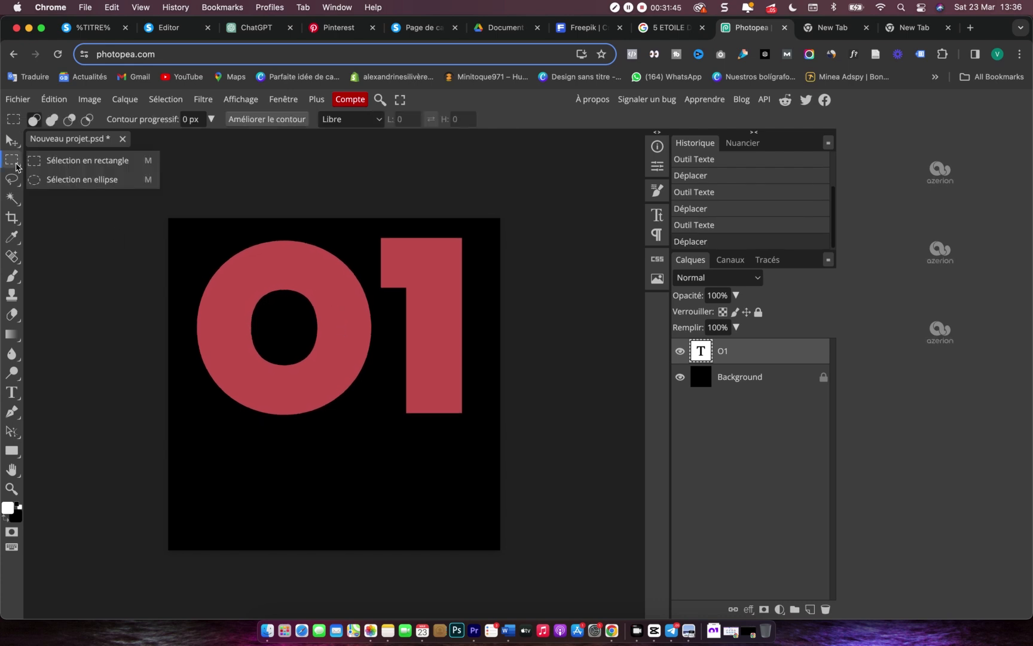
left_click(12, 219)
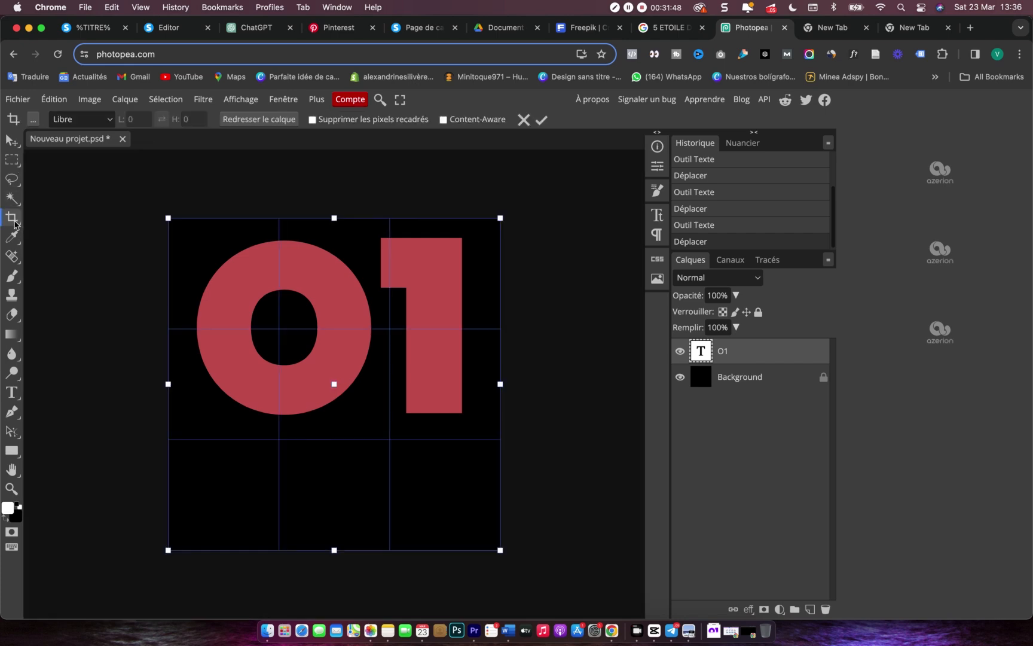
left_click_drag(336, 549, 352, 424)
key("Return")
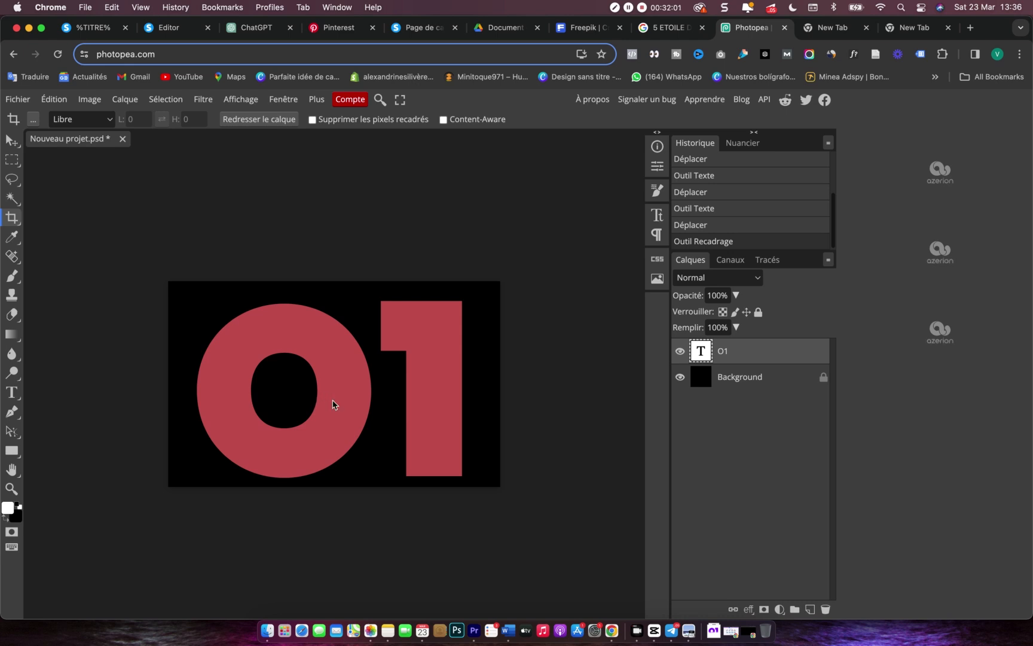
key("v")
mouse_move(334, 409)
left_mouse_down()
mouse_move(307, 402)
mouse_move(353, 406)
mouse_move(338, 401)
left_mouse_up()
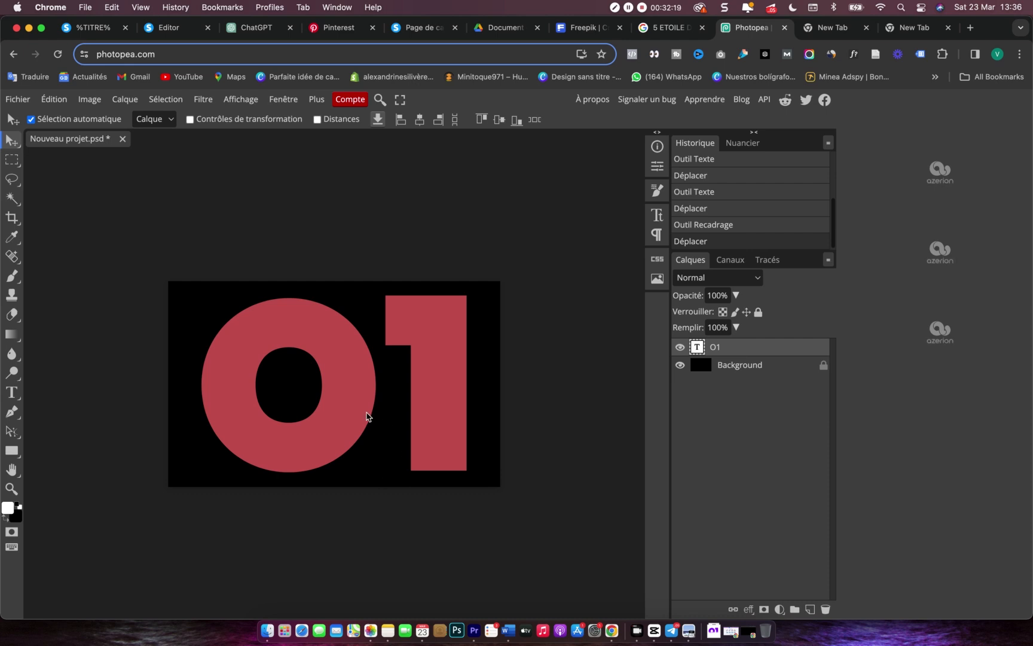
- Recolour the whole "O1" text to purple 9013FE
key("t")
left_click(370, 392)
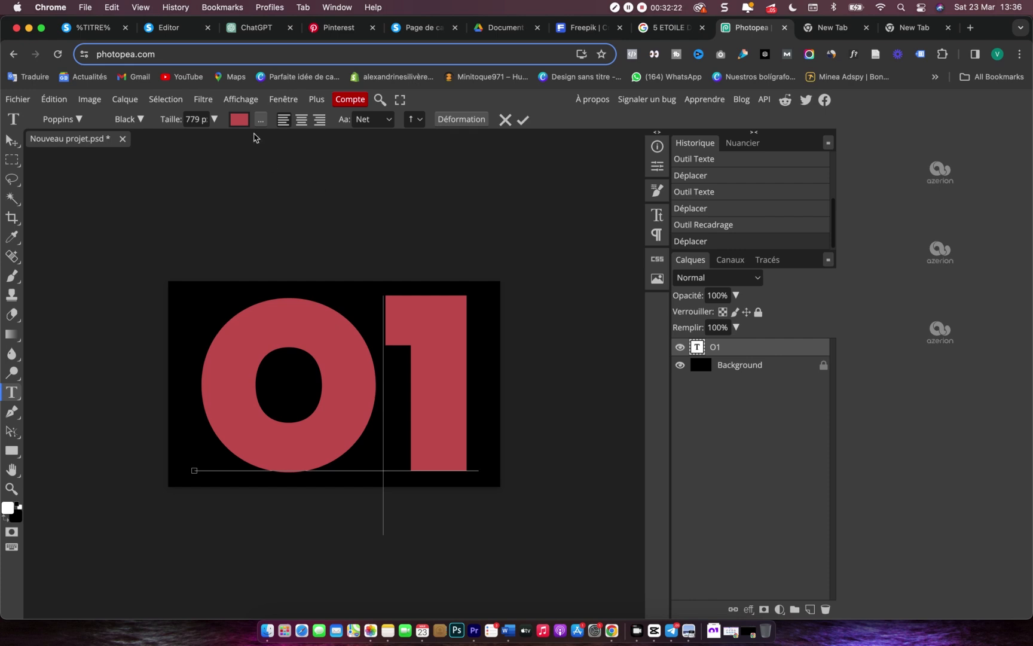
left_click(454, 345)
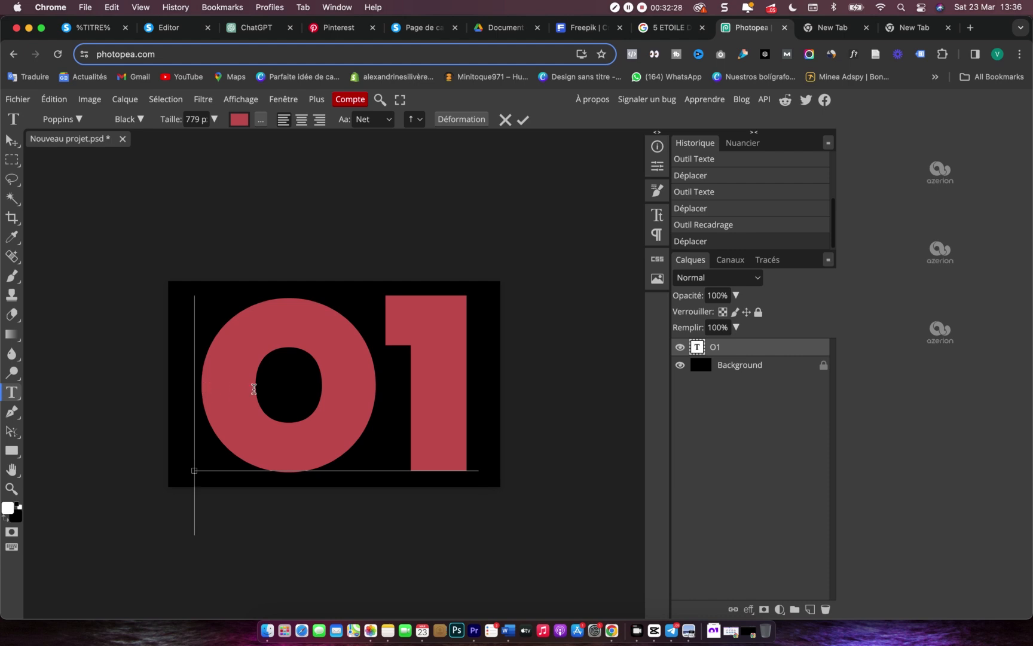
left_click(240, 123)
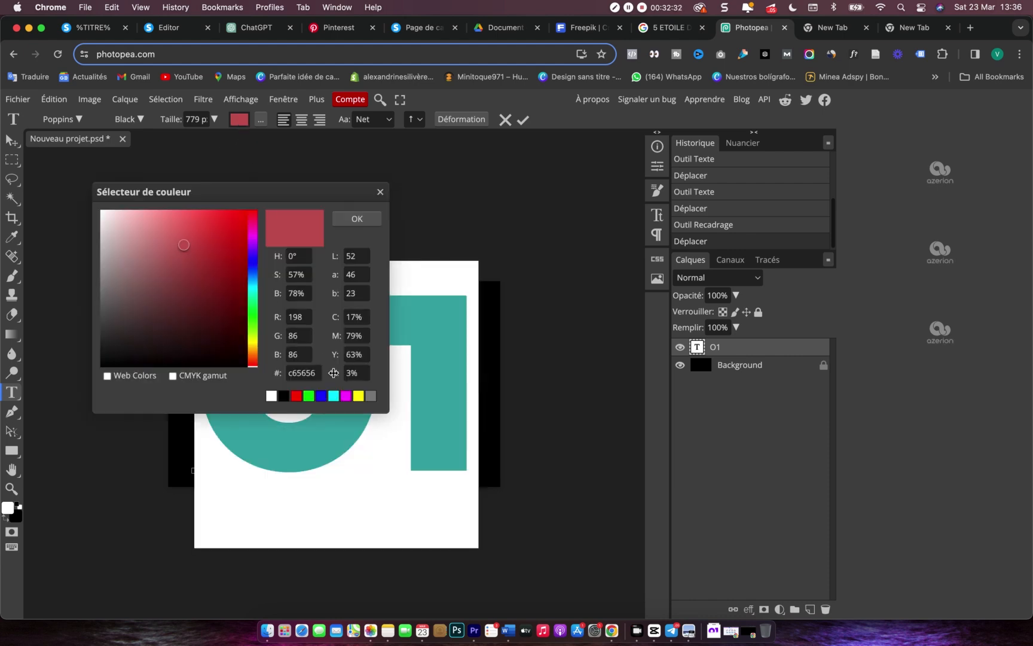
double_click(294, 373)
type("9013FE")
left_click(247, 394)
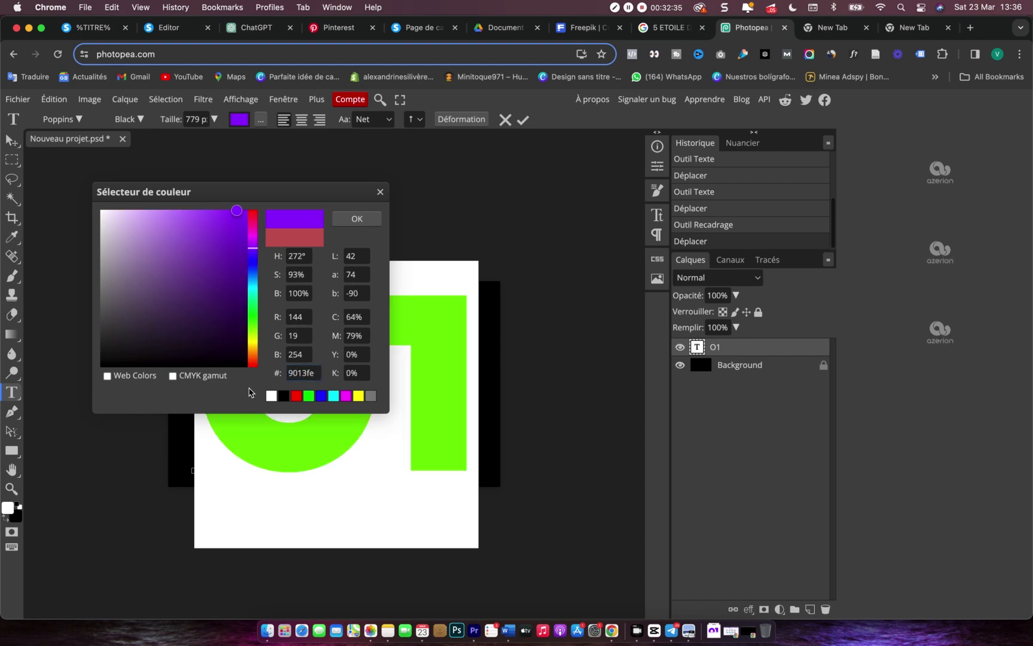
left_click(358, 217)
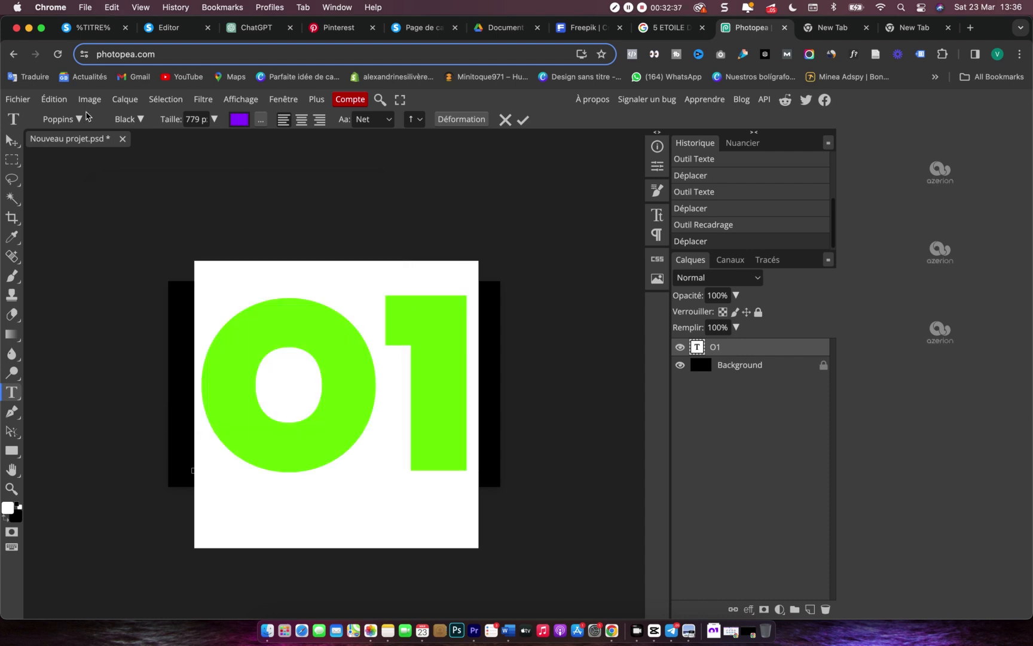
left_click(13, 140)
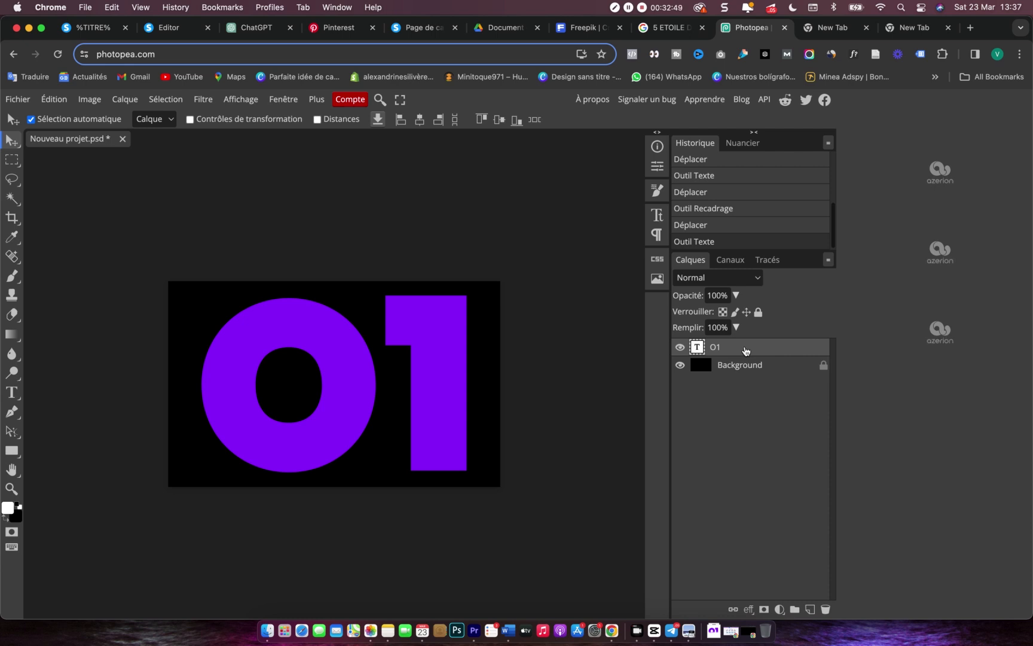
- Duplicate the "O1" layer twice, then hide both copies and keep the original layer selected
key("super+v")
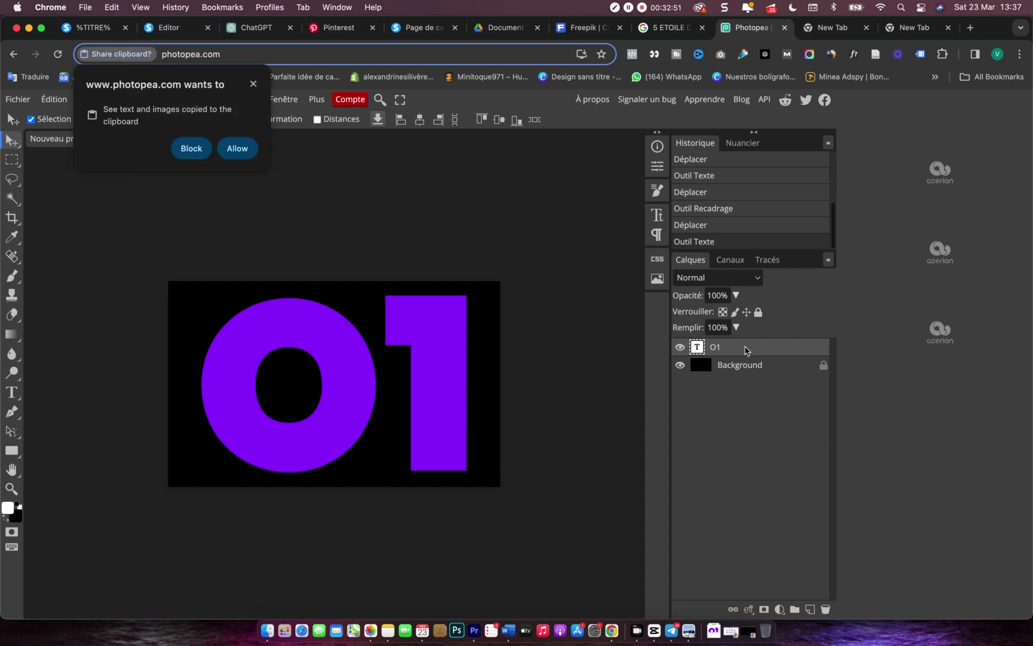
left_click(236, 149)
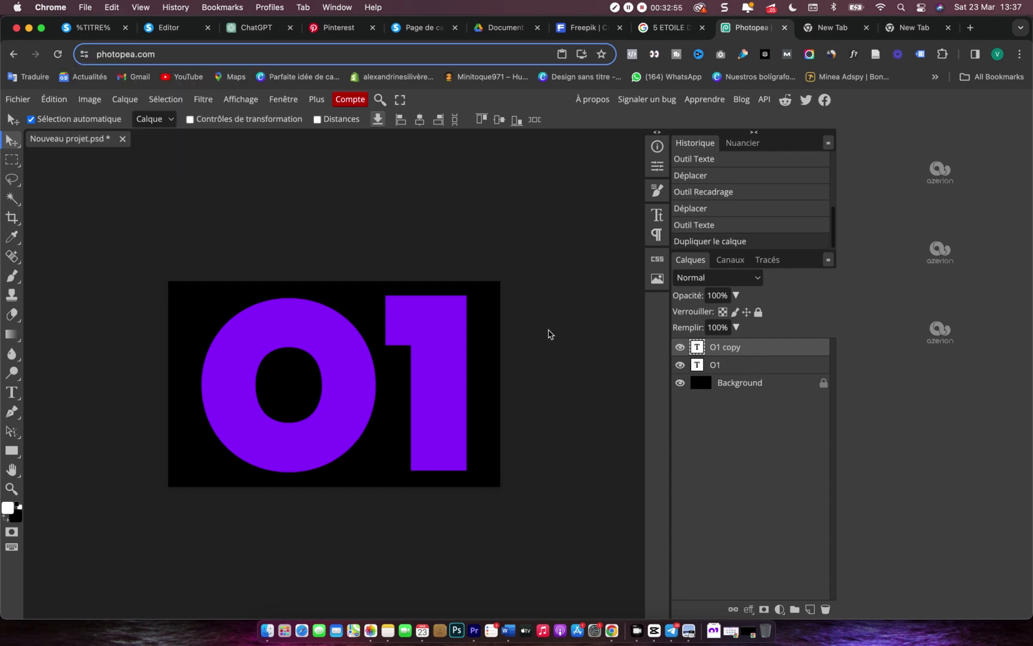
key("super+v")
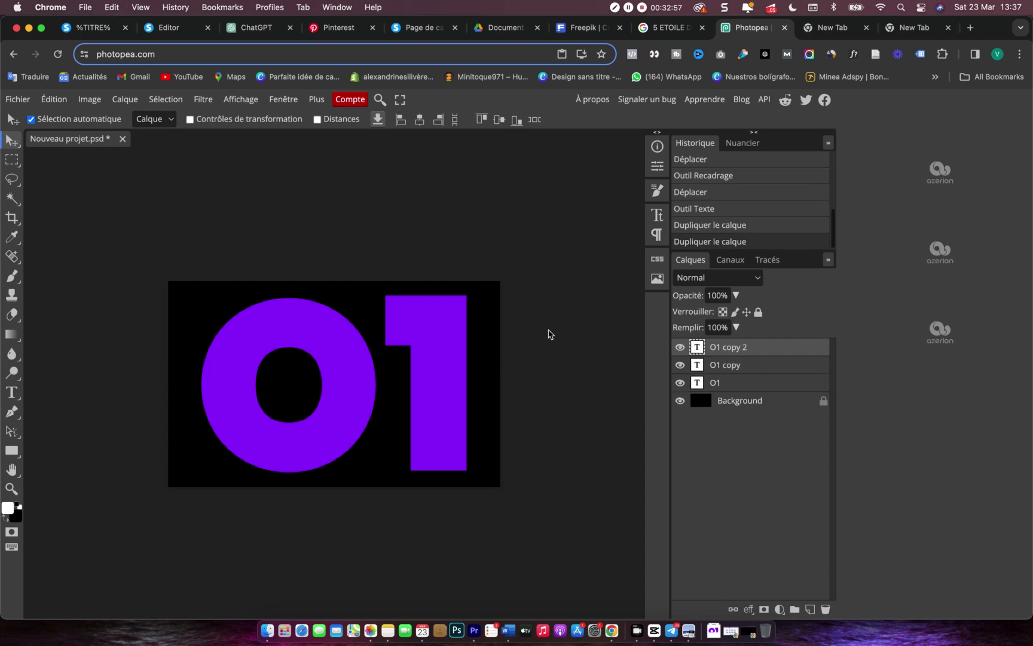
left_click(725, 383)
left_click(680, 365)
left_click(680, 347)
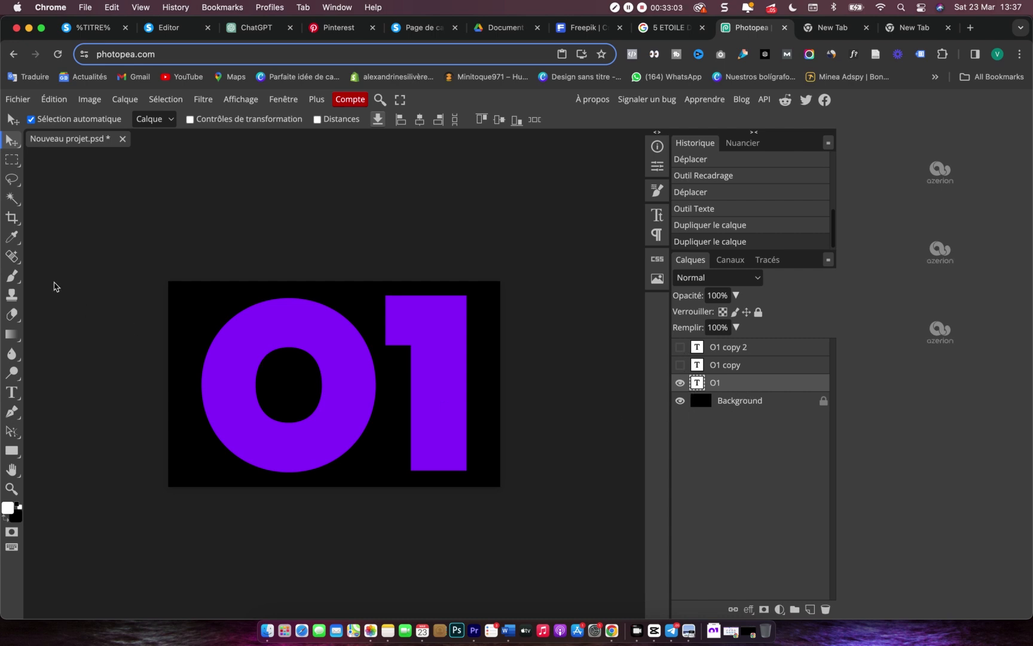
- Rasterize the original "O1" layer and erase along its lower edge with a soft Eraser to fade the characters out
left_click(12, 314)
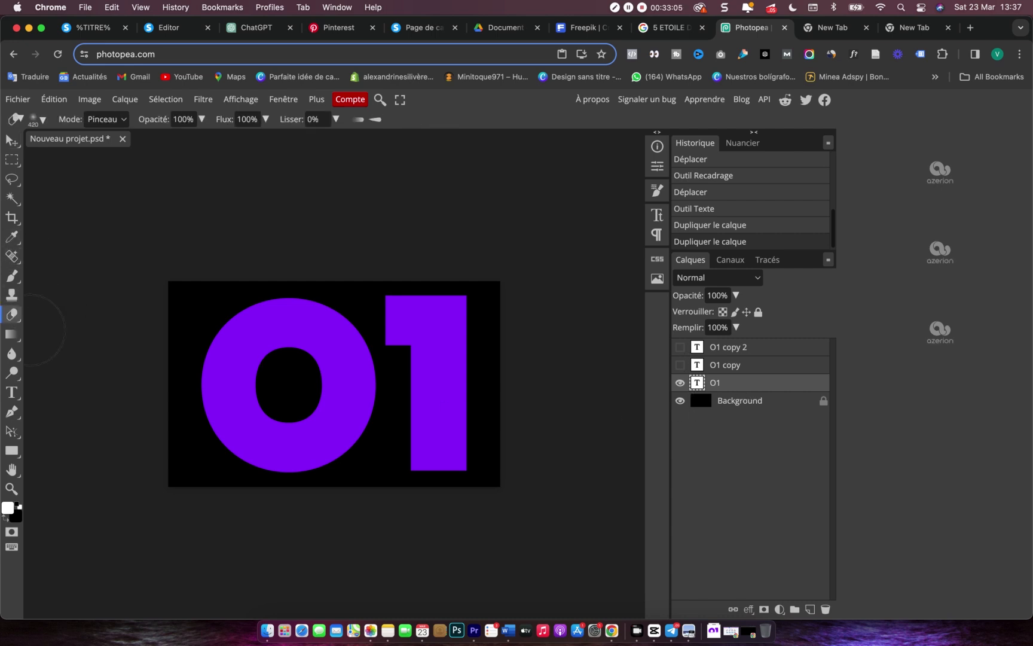
left_click(209, 485)
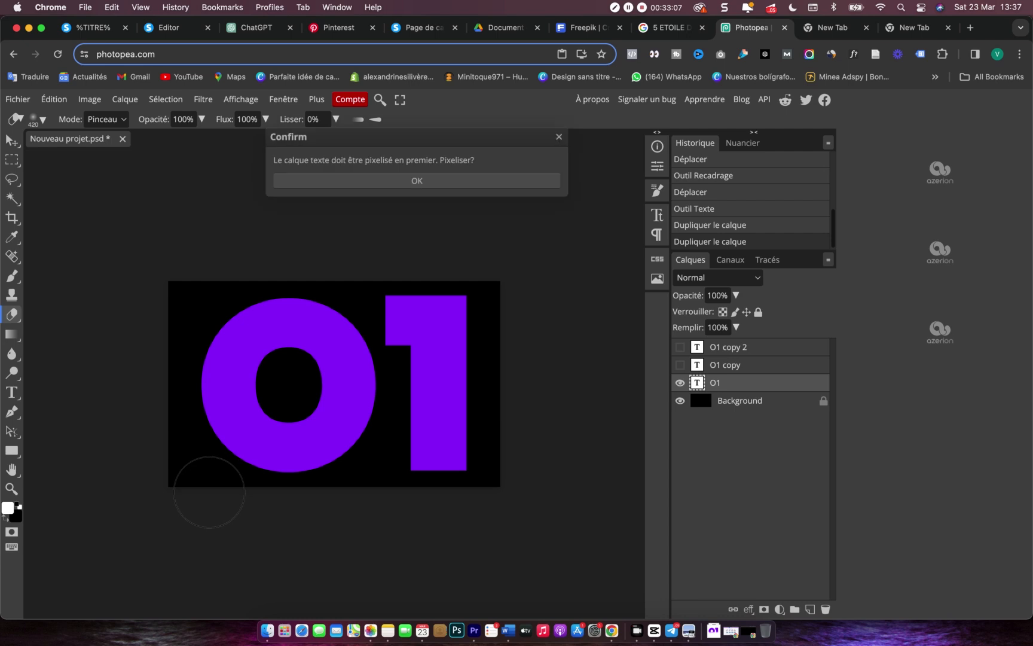
left_click(425, 182)
mouse_move(219, 473)
left_mouse_down()
mouse_move(287, 493)
mouse_move(459, 498)
mouse_move(504, 487)
mouse_move(230, 492)
mouse_move(191, 508)
mouse_move(162, 496)
mouse_move(401, 491)
mouse_move(503, 504)
mouse_move(180, 498)
left_mouse_up()
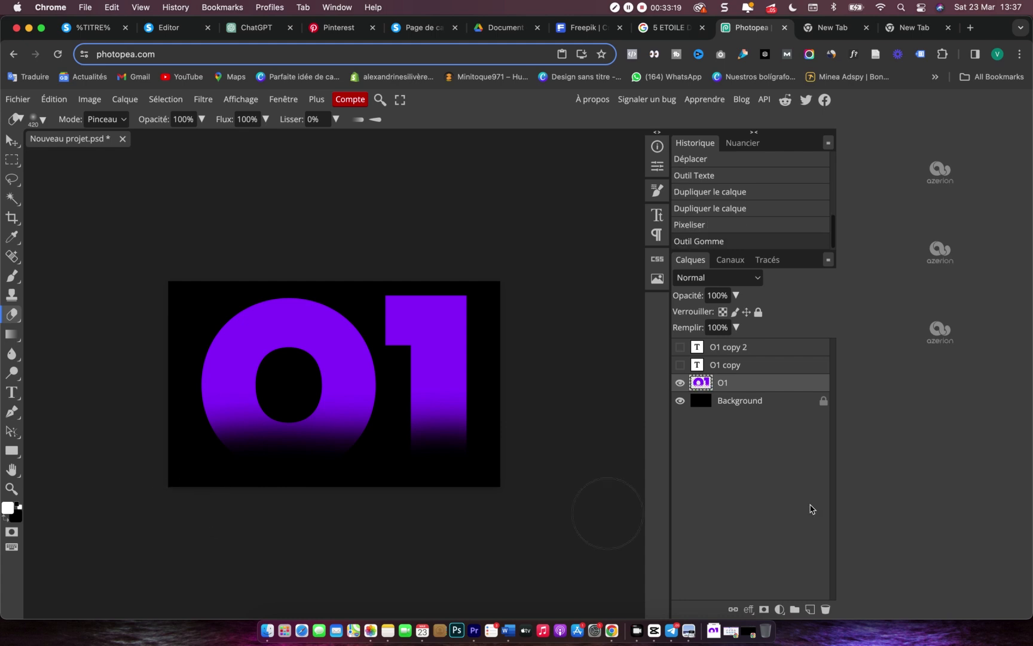
- Hide the Background layer and export the faded "O1" as a 1080 × 669 px PNG named "Nouveau projet"
left_click(681, 401)
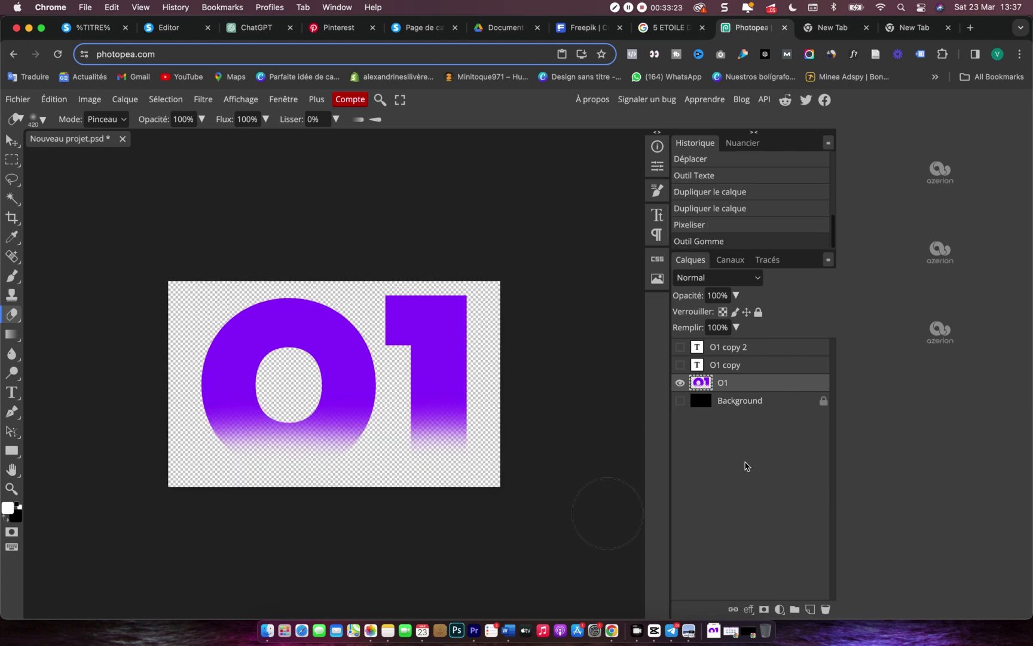
key("super+shift+s")
left_click(17, 100)
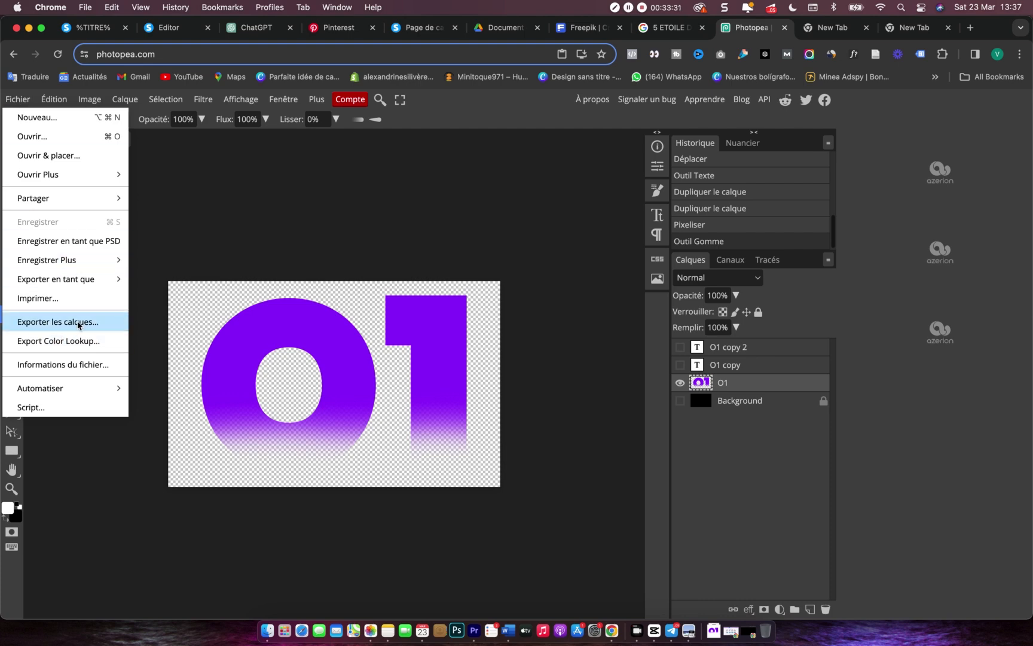
mouse_move(120, 280)
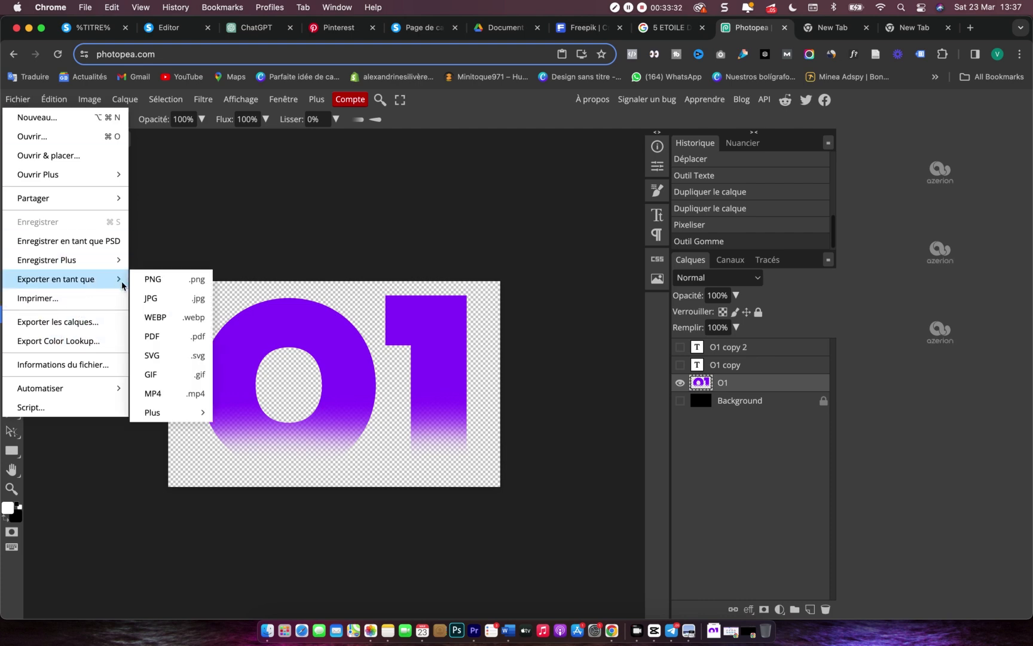
left_click(163, 284)
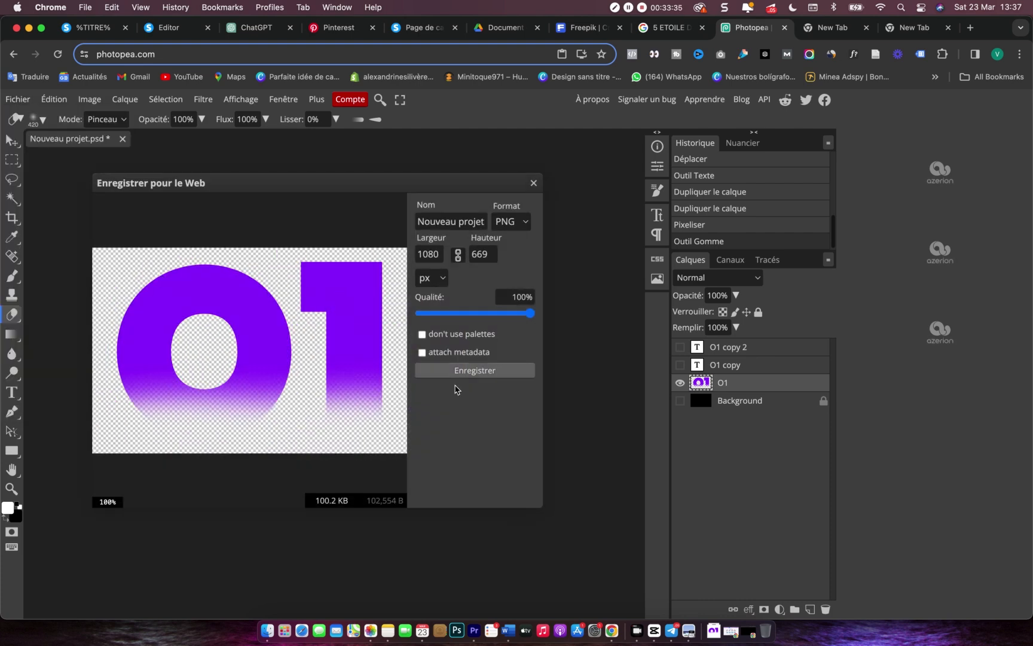
left_click(467, 377)
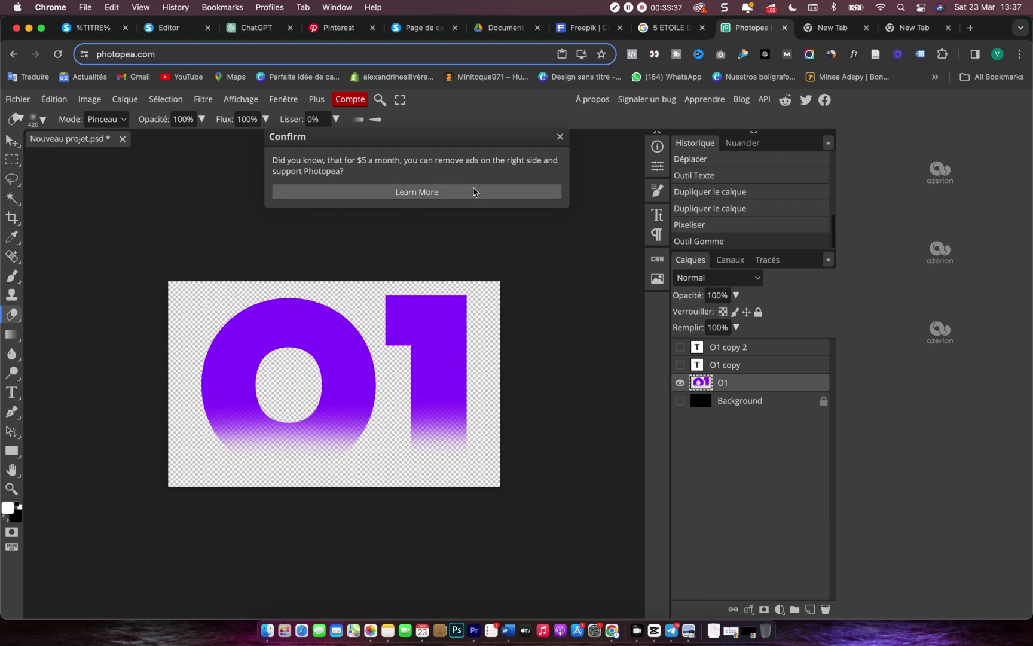
- Switch to the systeme.io editor, replace the first benefit card's image with "Nouveau projet (1).png" from Downloads and set its size to 241
left_click(185, 30)
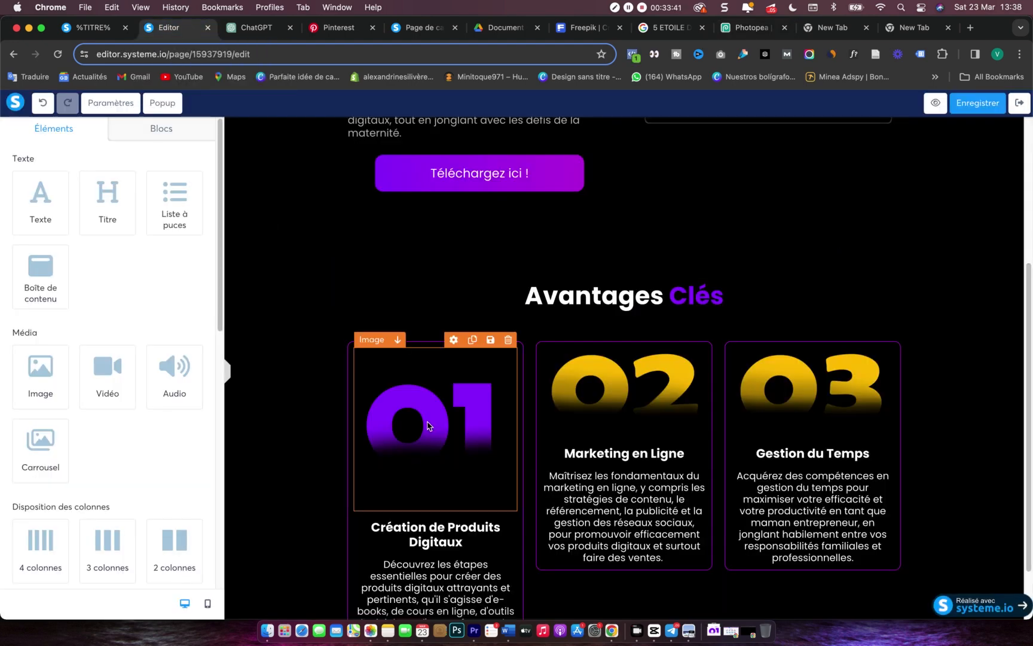
left_click(429, 425)
left_click(189, 182)
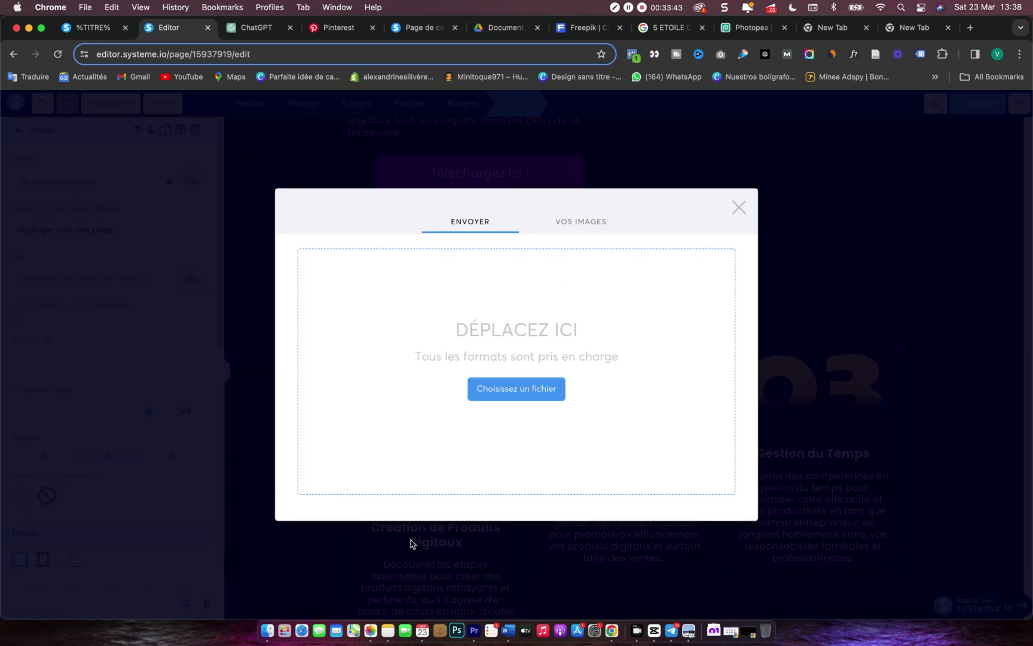
left_click(274, 607)
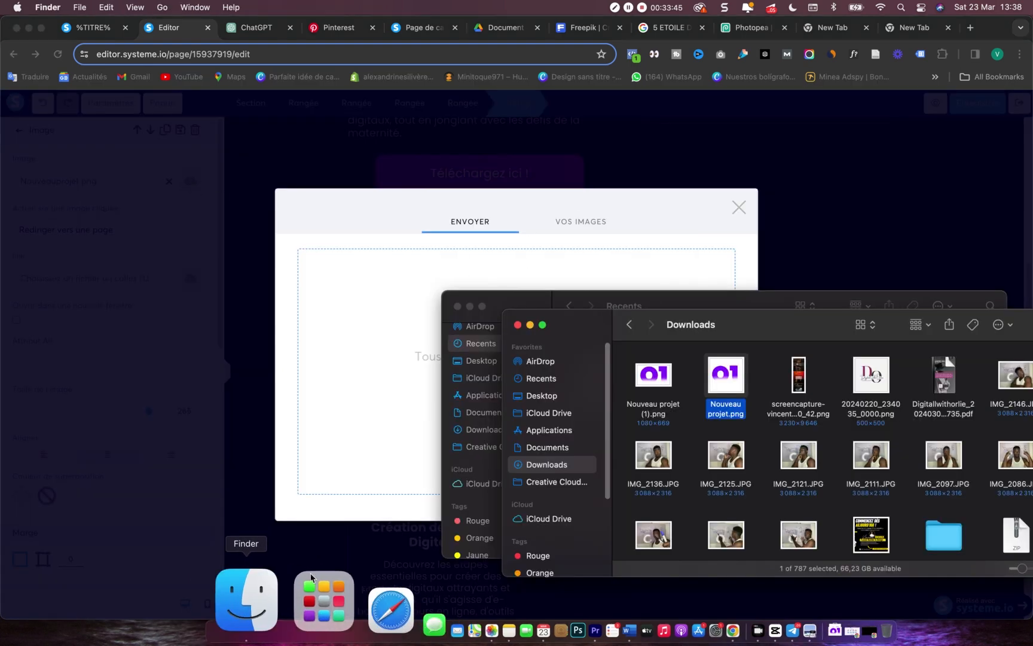
left_click_drag(654, 375, 357, 329)
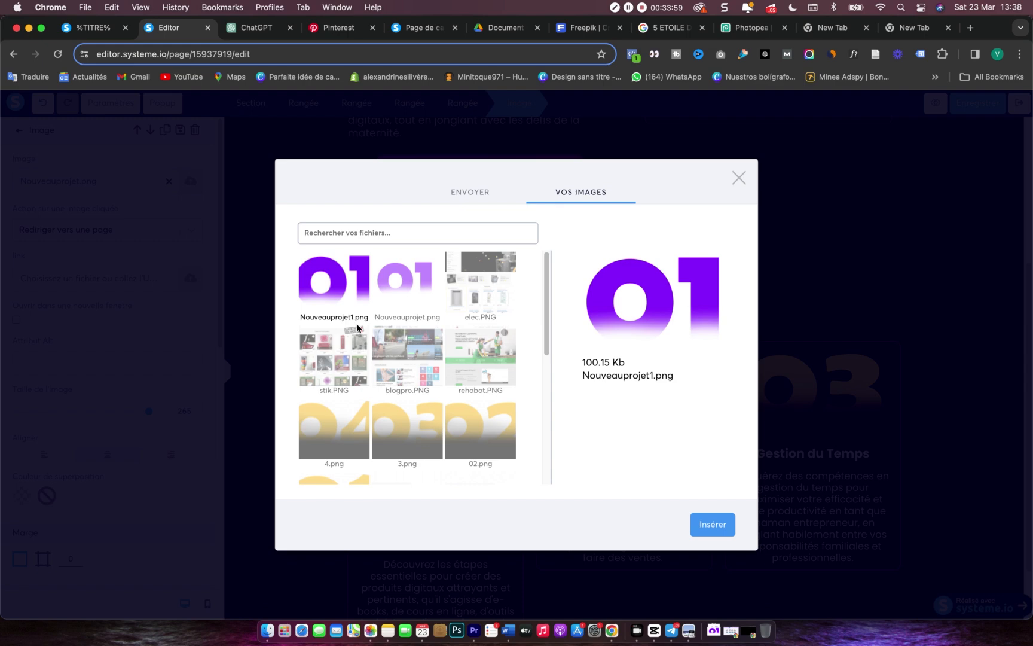
left_click(726, 526)
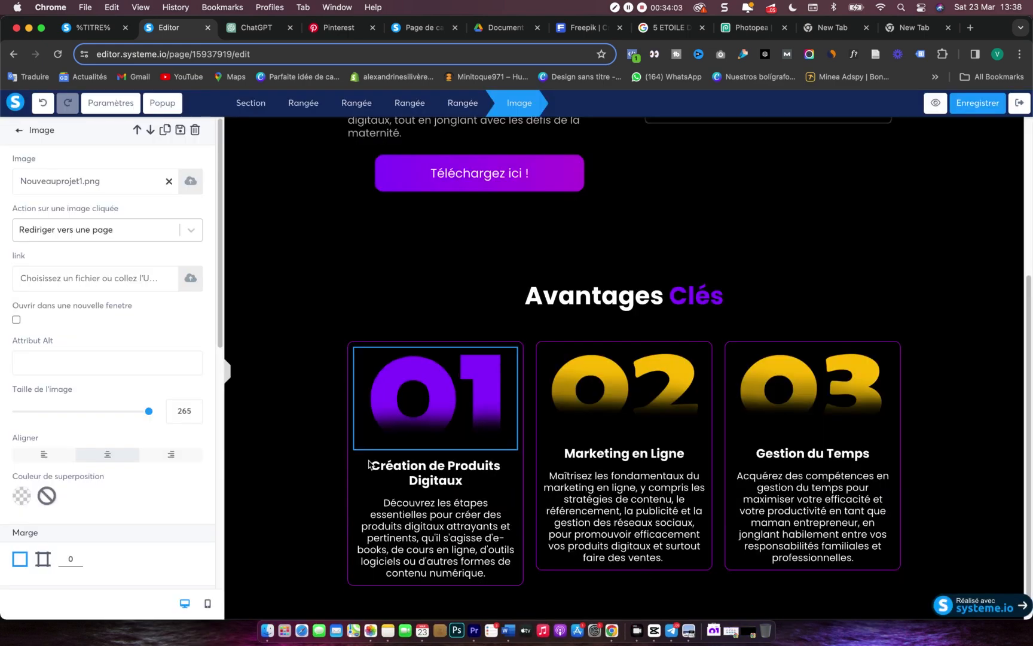
left_click_drag(150, 415, 137, 414)
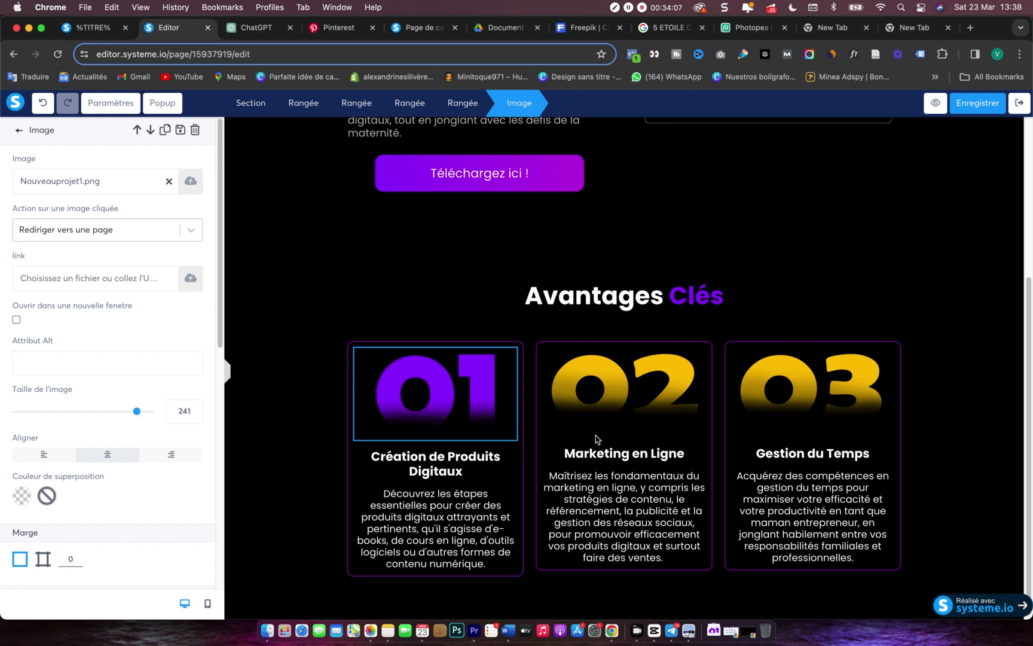
left_click(616, 383)
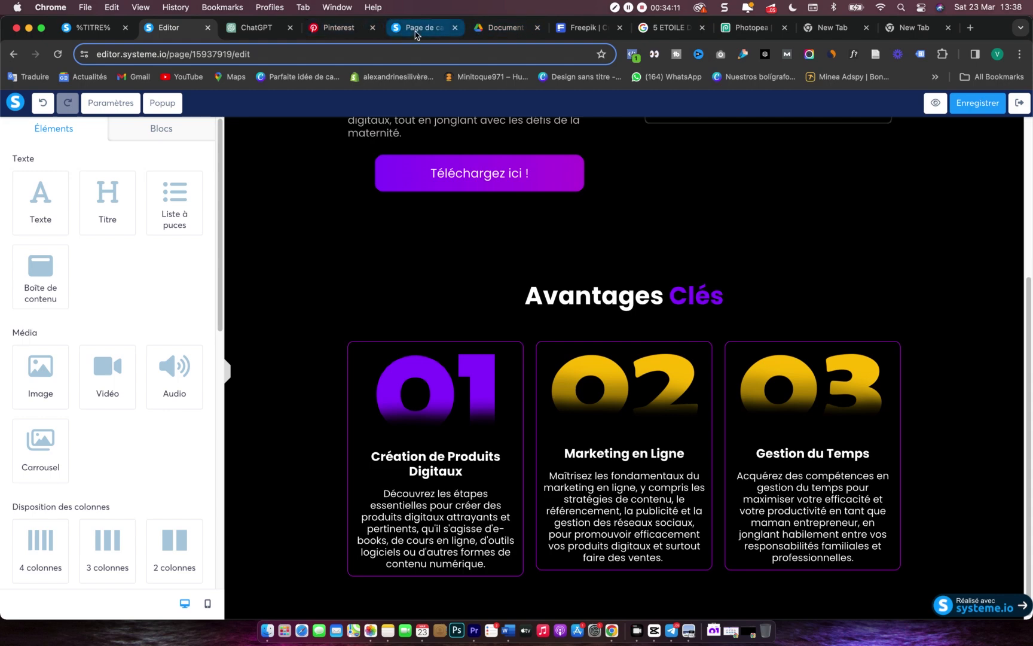
- Switch to Photopea, show "O1 copy" instead of the faded "O1" layer and change its text to "O2"
left_click(747, 27)
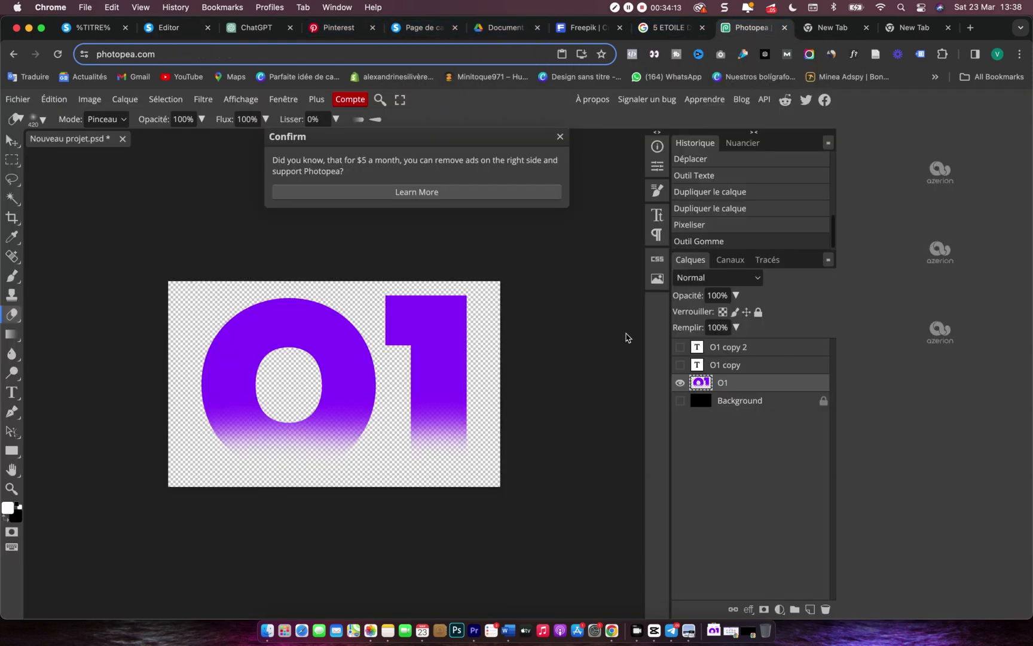
left_click(680, 383)
left_click(681, 365)
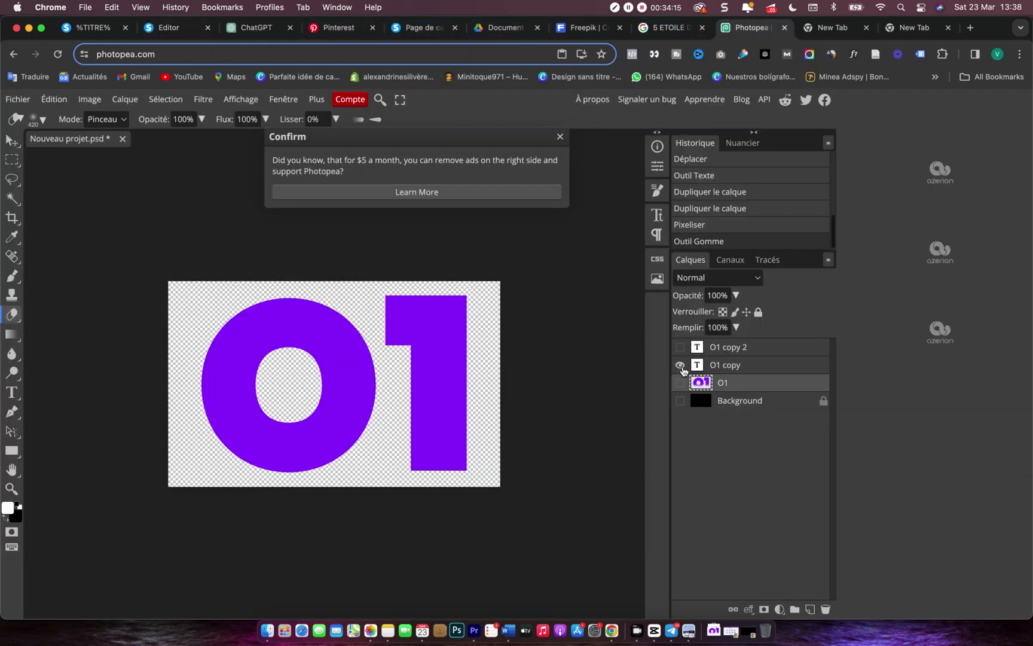
key("t")
left_click(386, 365)
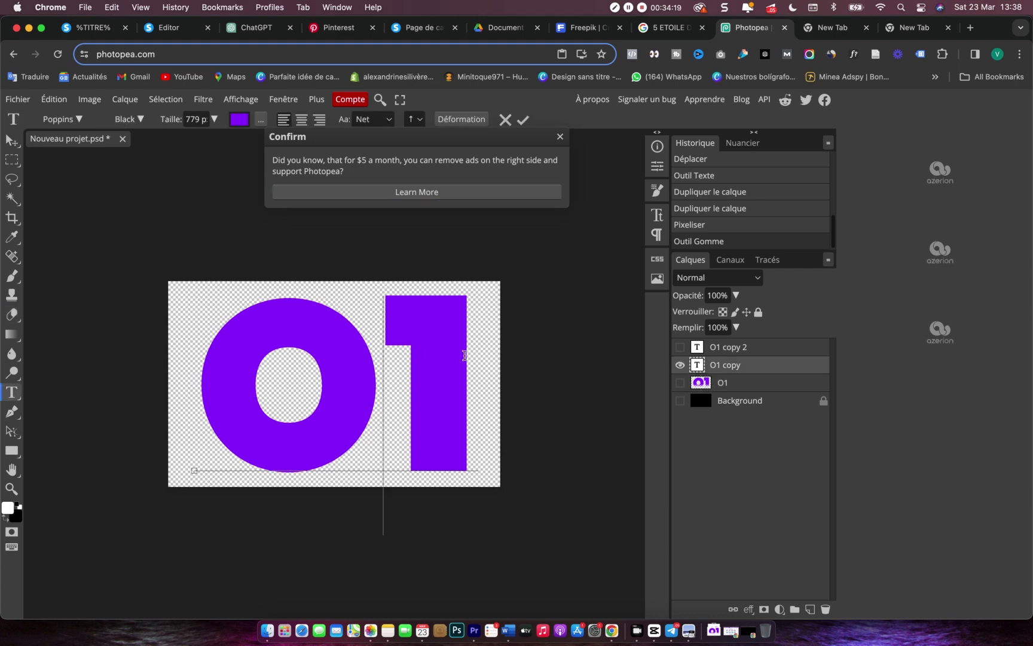
key("shift+Right")
type("2")
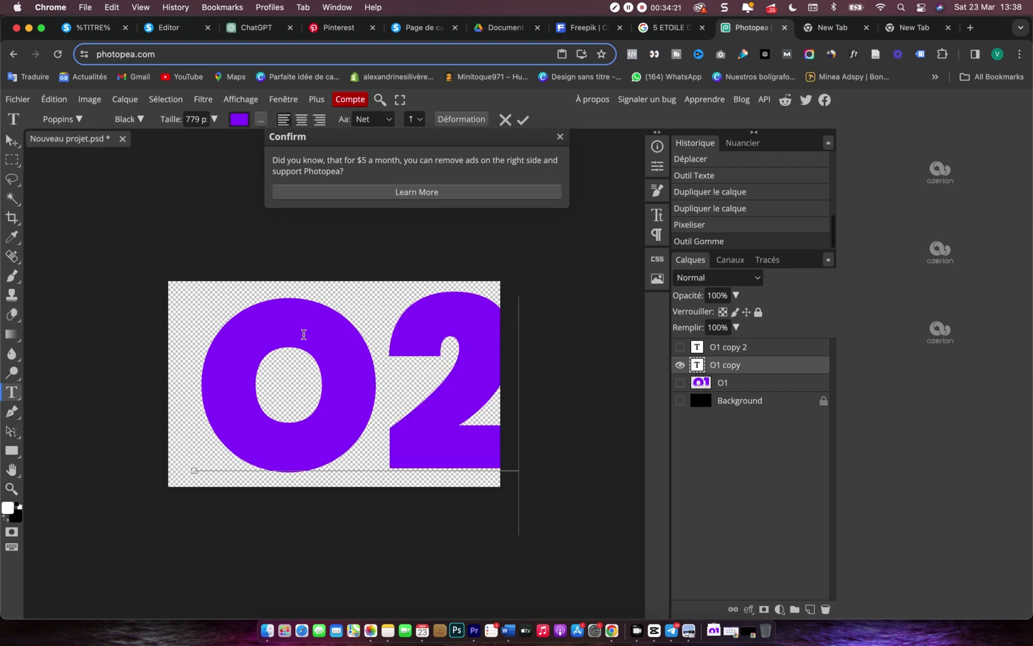
- Move the "O2" text so both characters fit inside the canvas, and show the Background layer again
left_click(12, 141)
mouse_move(327, 362)
left_mouse_down()
mouse_move(334, 371)
mouse_move(313, 375)
left_mouse_up()
left_click(680, 401)
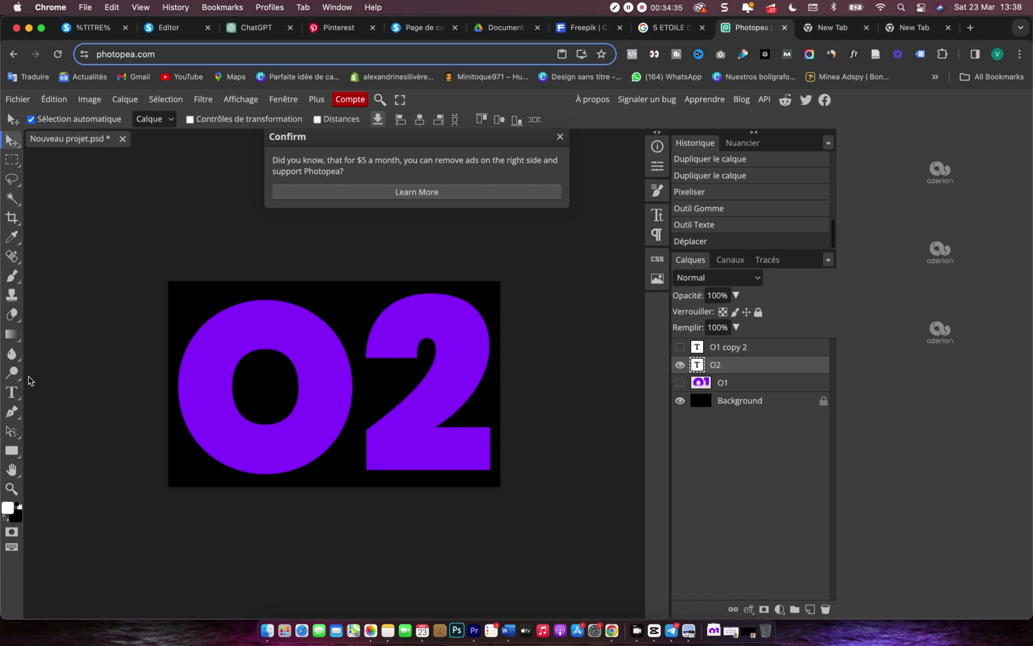
- Activate the Eraser and dismiss the message about removing ads
left_click(12, 314)
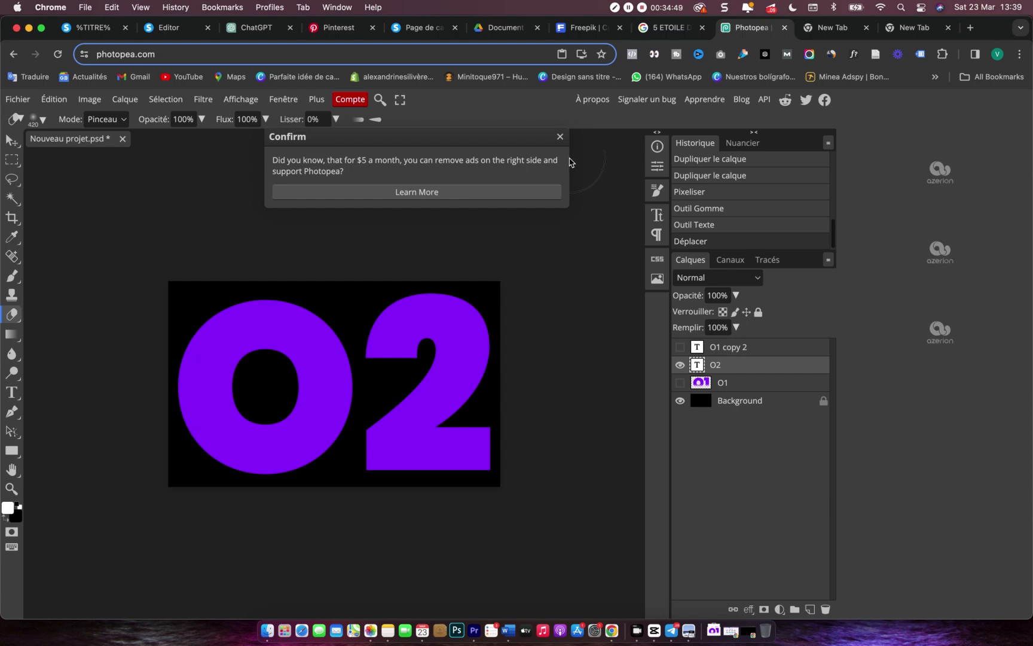
left_click(560, 137)
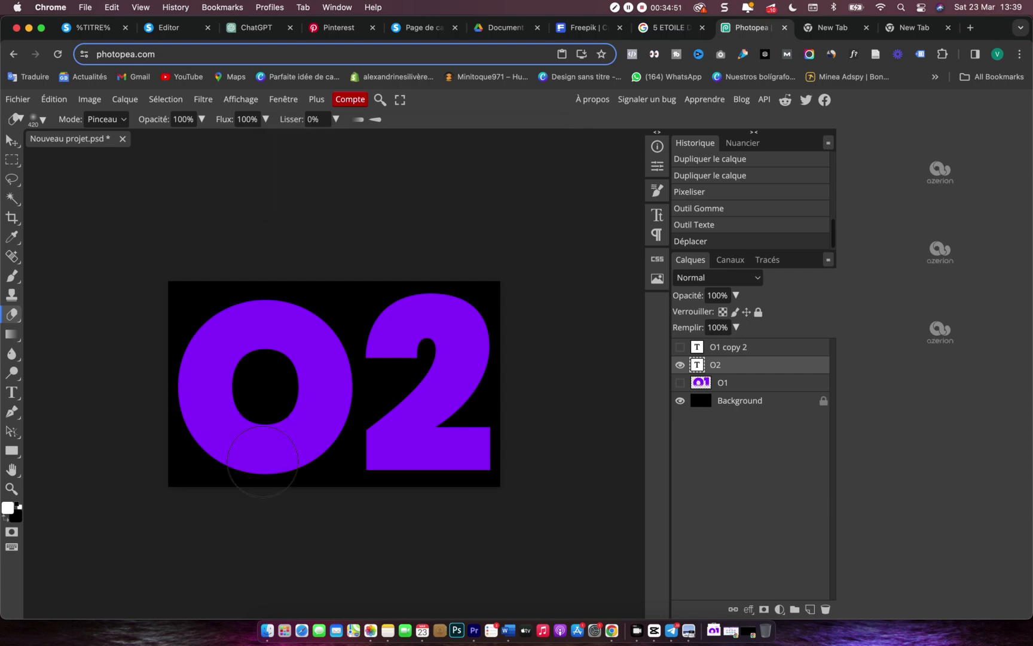
left_click(226, 473)
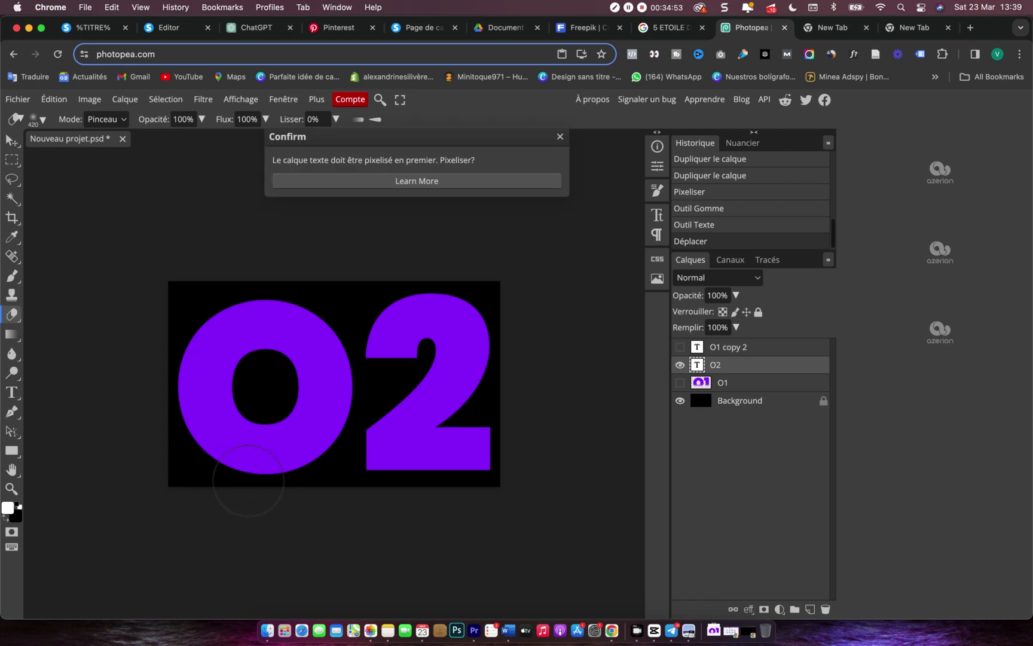
left_click(560, 138)
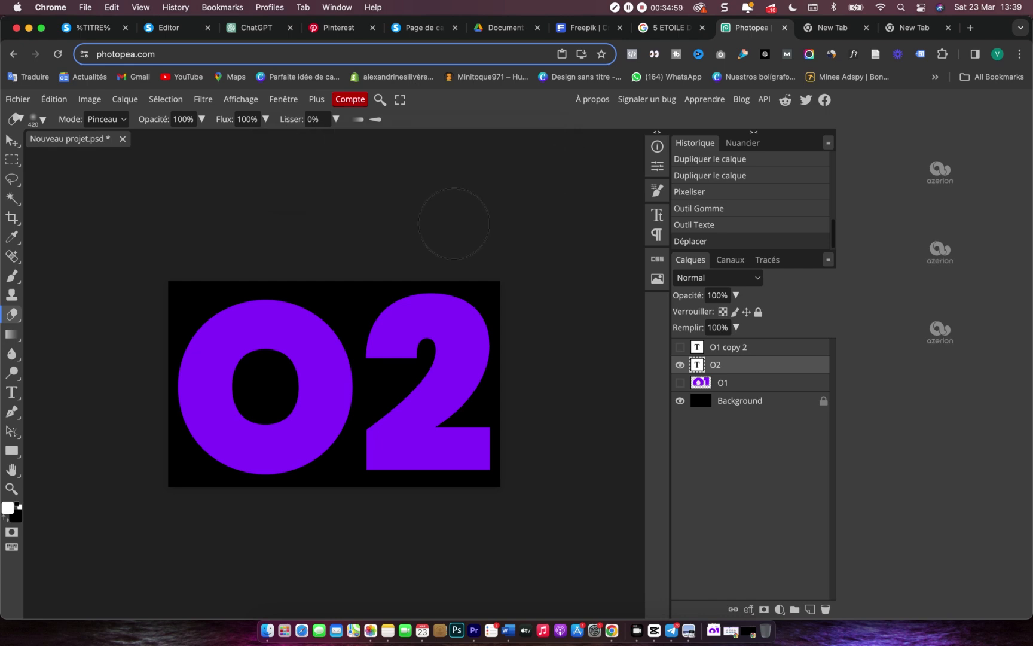
left_click(228, 475)
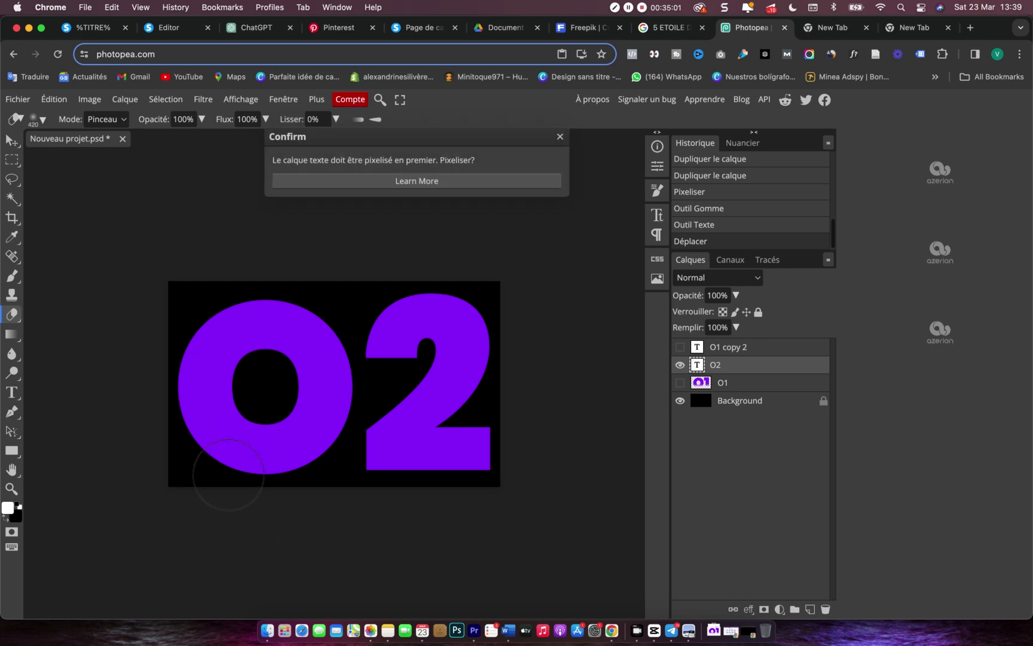
left_click(560, 137)
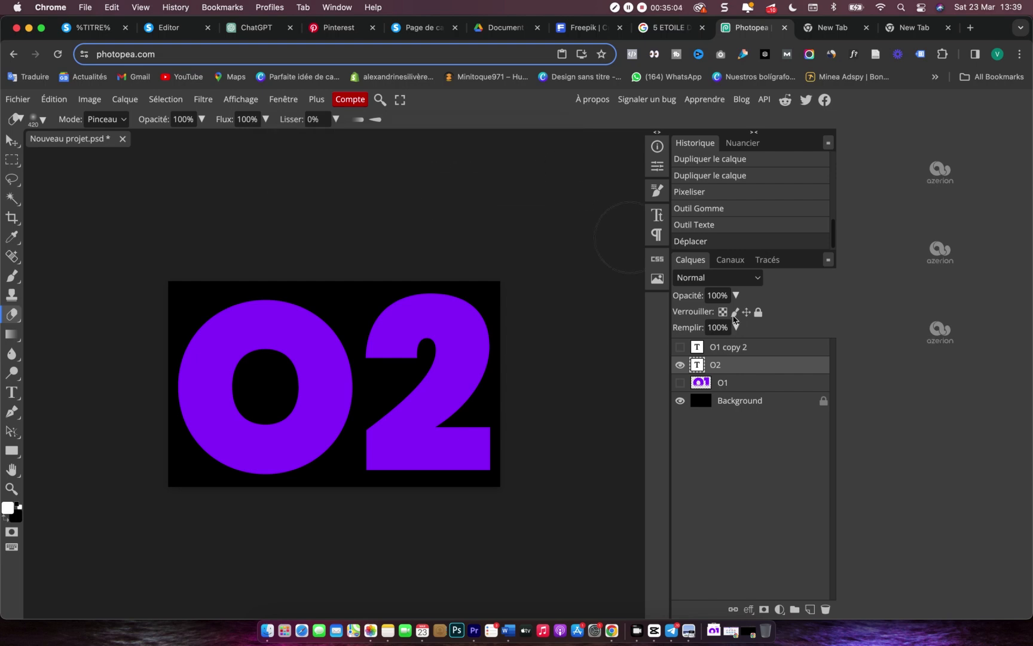
- Rasterize the "O2" text layer and erase along its lower edge so both characters fade out at the bottom
right_click(748, 371)
left_click(662, 435)
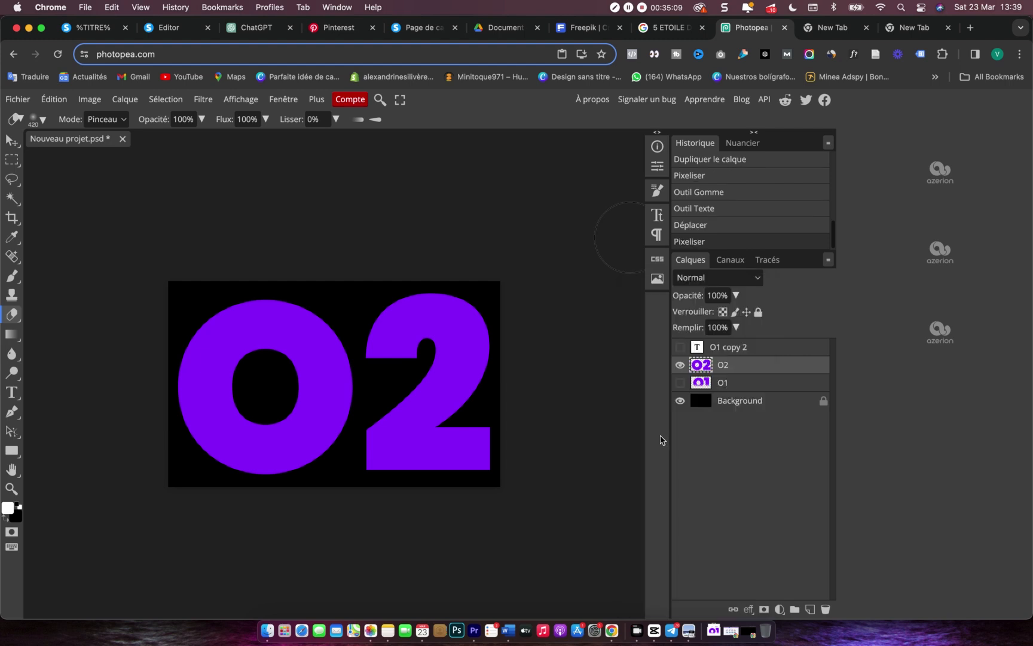
mouse_move(191, 475)
left_mouse_down()
mouse_move(255, 492)
mouse_move(517, 480)
mouse_move(166, 495)
mouse_move(212, 478)
mouse_move(175, 480)
mouse_move(207, 478)
left_mouse_up()
mouse_move(386, 495)
left_mouse_down()
mouse_move(516, 494)
mouse_move(179, 508)
left_mouse_up()
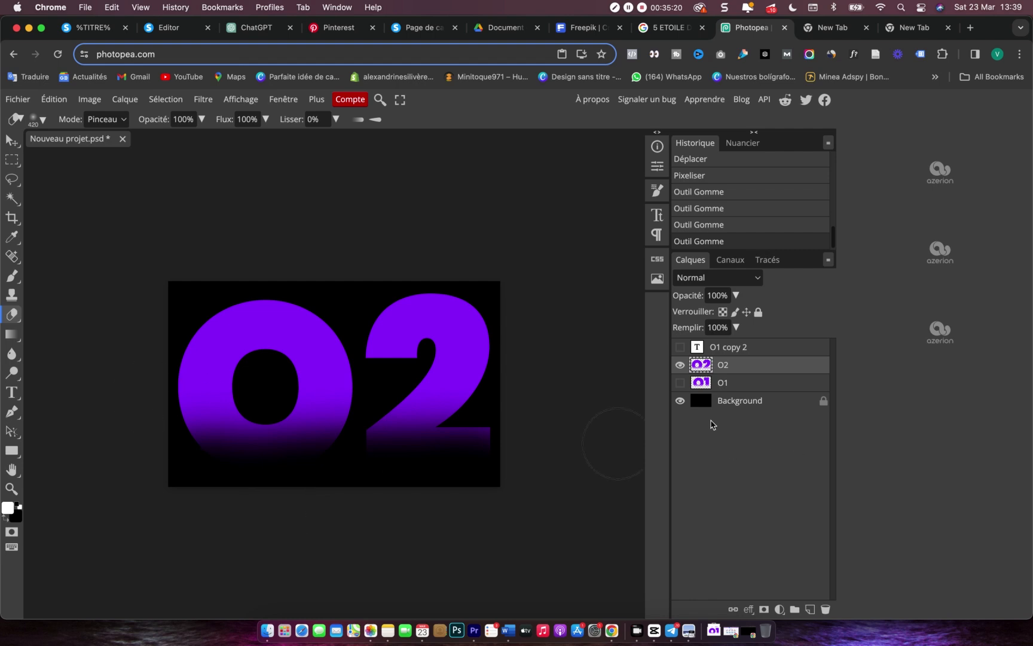
- Hide the Background layer and export the faded "O2" as a 1080 × 669 px PNG named "Nouveau projet"
left_click(681, 401)
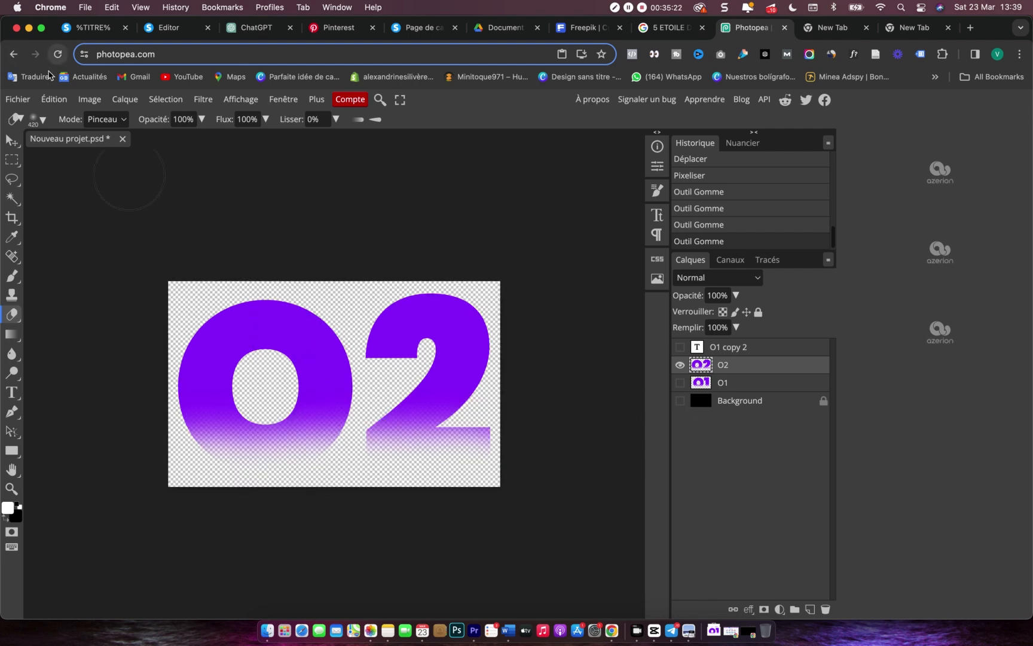
left_click(18, 99)
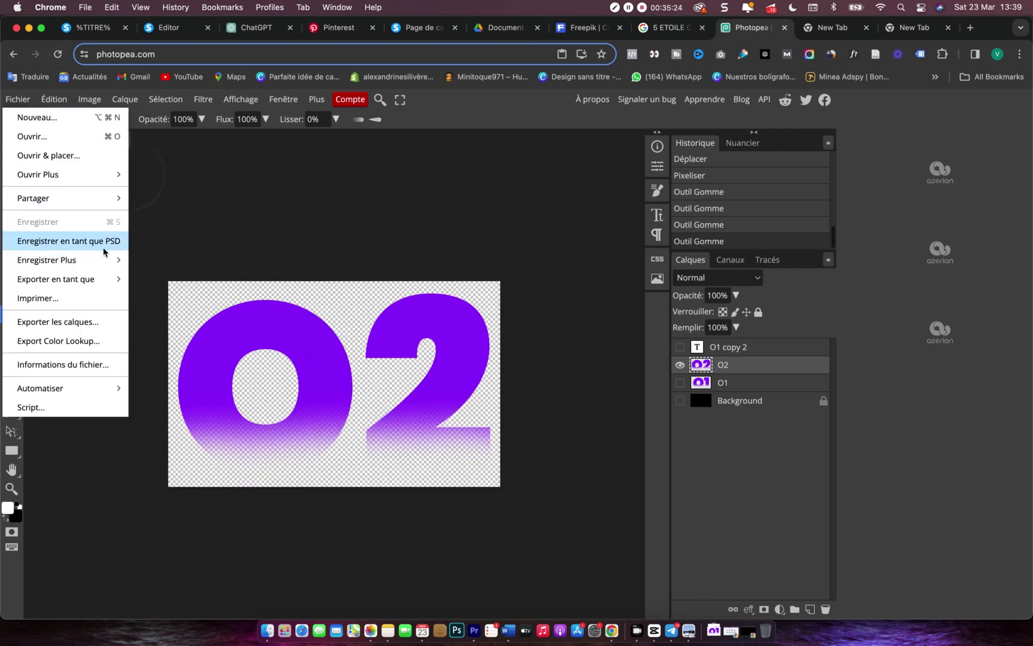
mouse_move(100, 279)
left_click(147, 279)
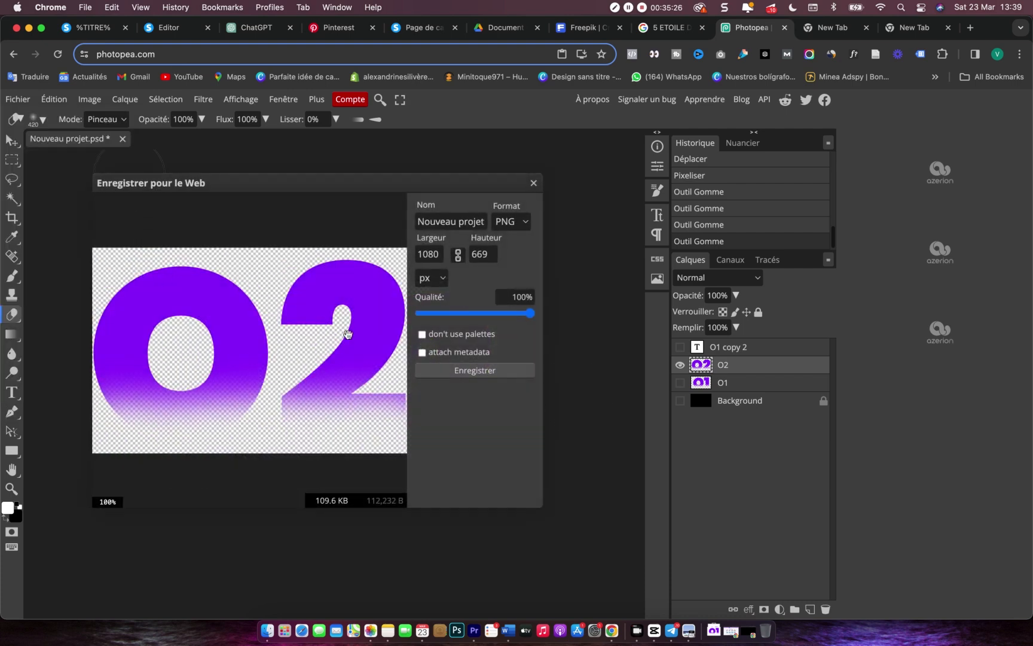
left_click(498, 371)
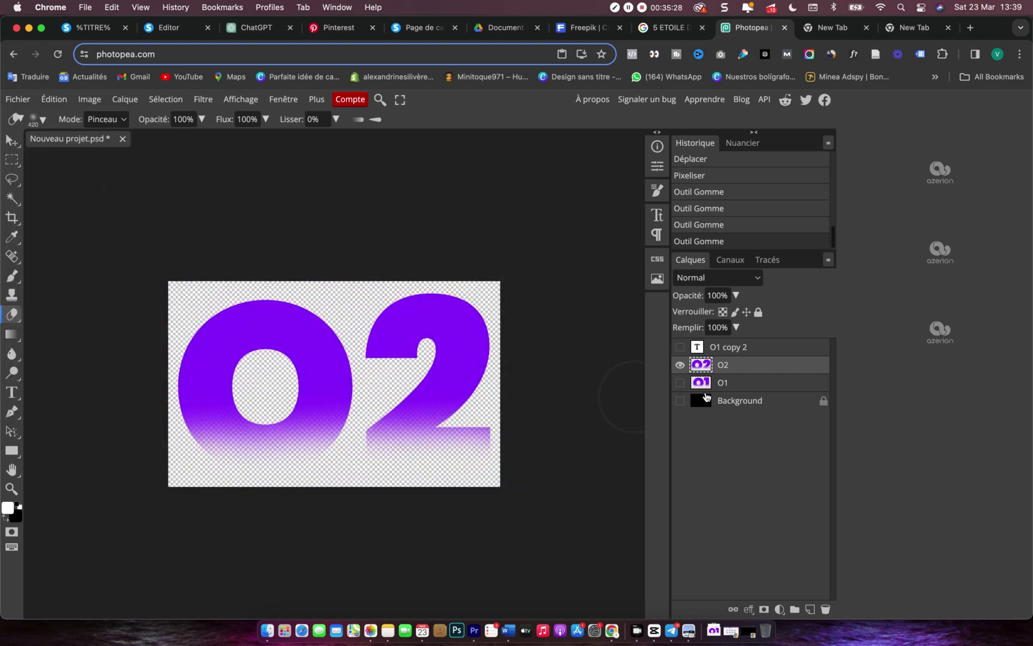
- Hide the faded "O2" layer and select the "O1 copy 2" text layer
left_click(680, 364)
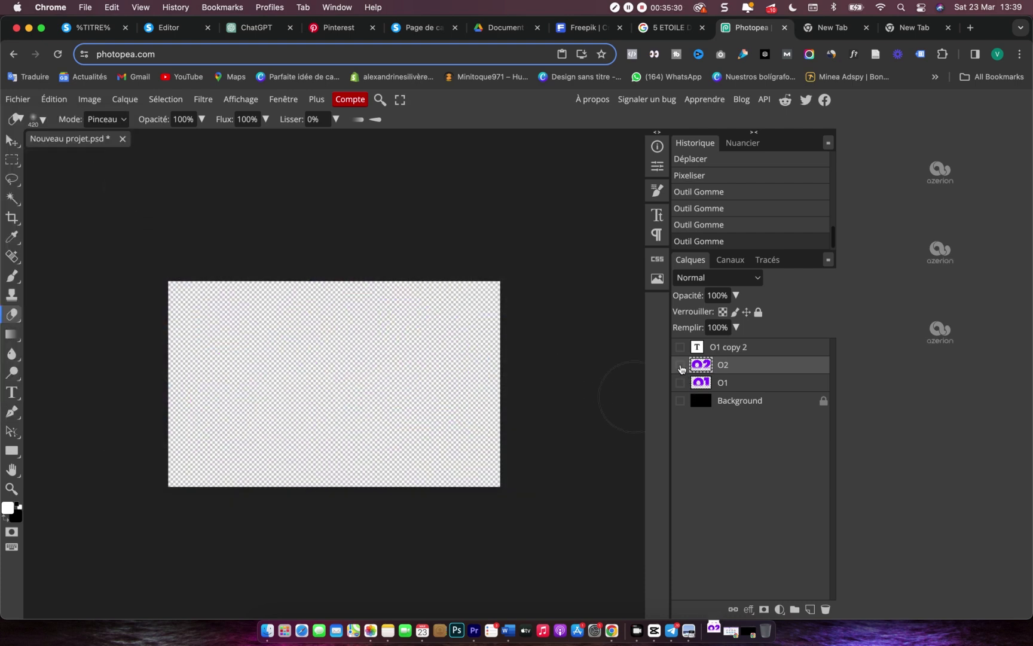
left_click(736, 352)
right_click(762, 350)
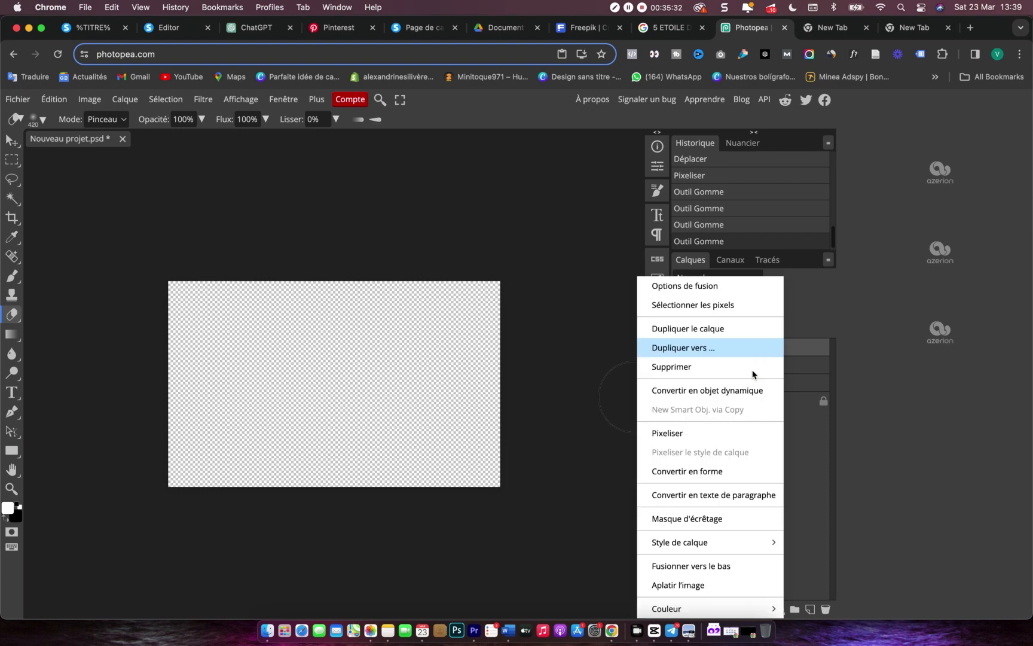
left_click(674, 433)
left_click(682, 348)
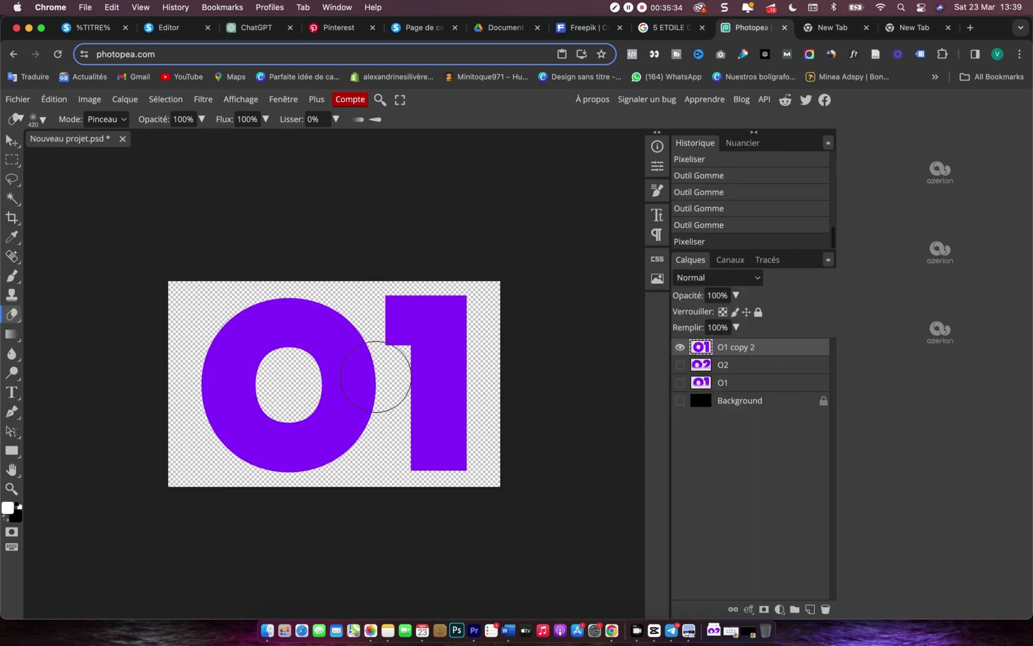
key("t")
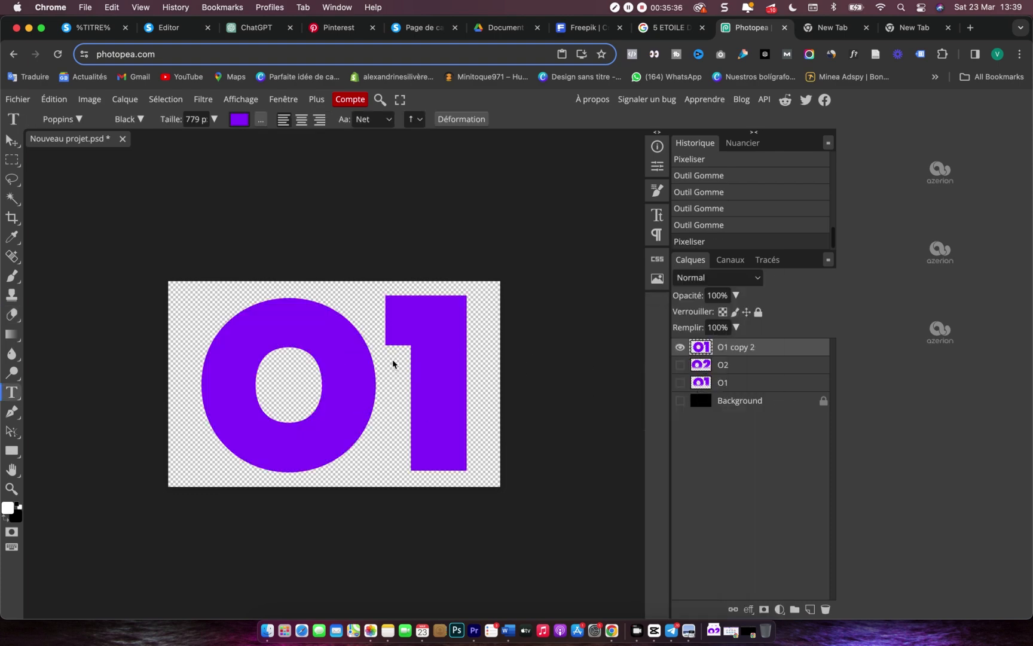
left_click(392, 361)
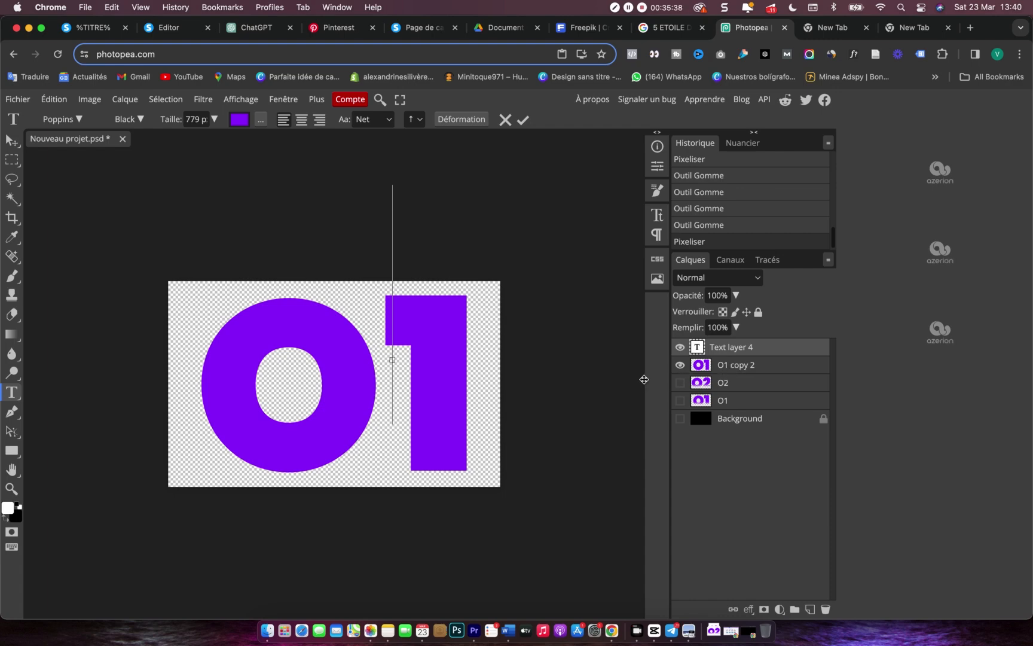
left_click(755, 366)
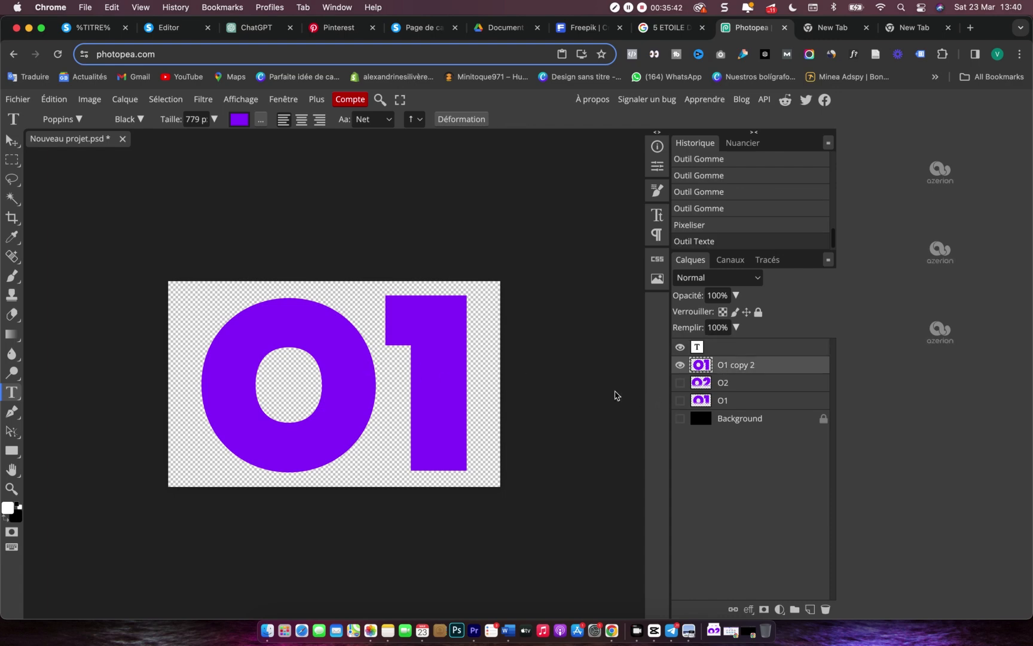
left_click(352, 410)
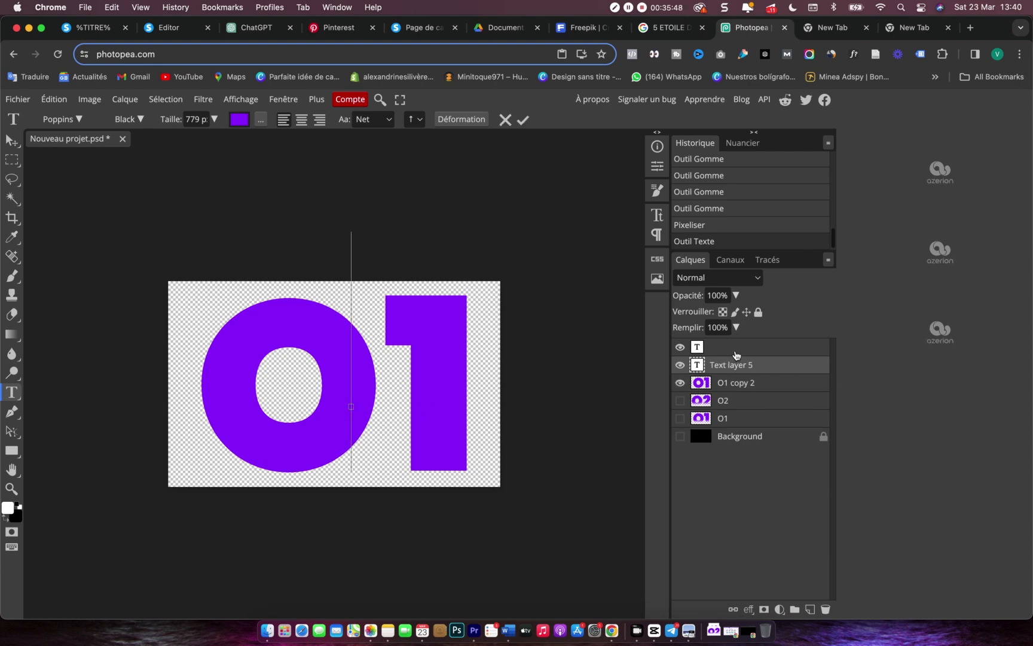
right_click(746, 382)
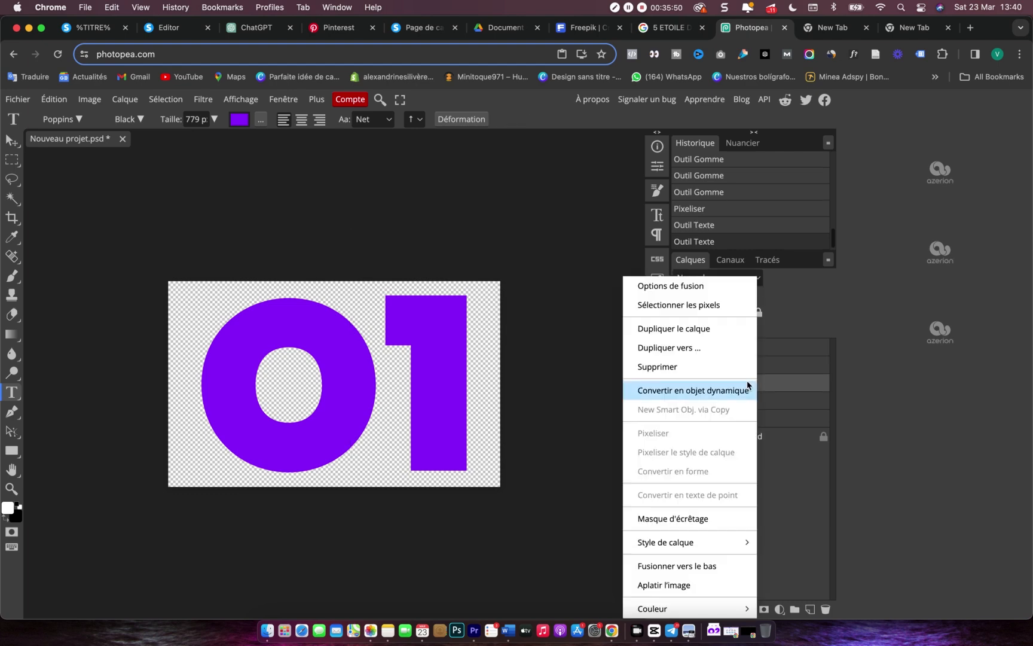
left_click(804, 464)
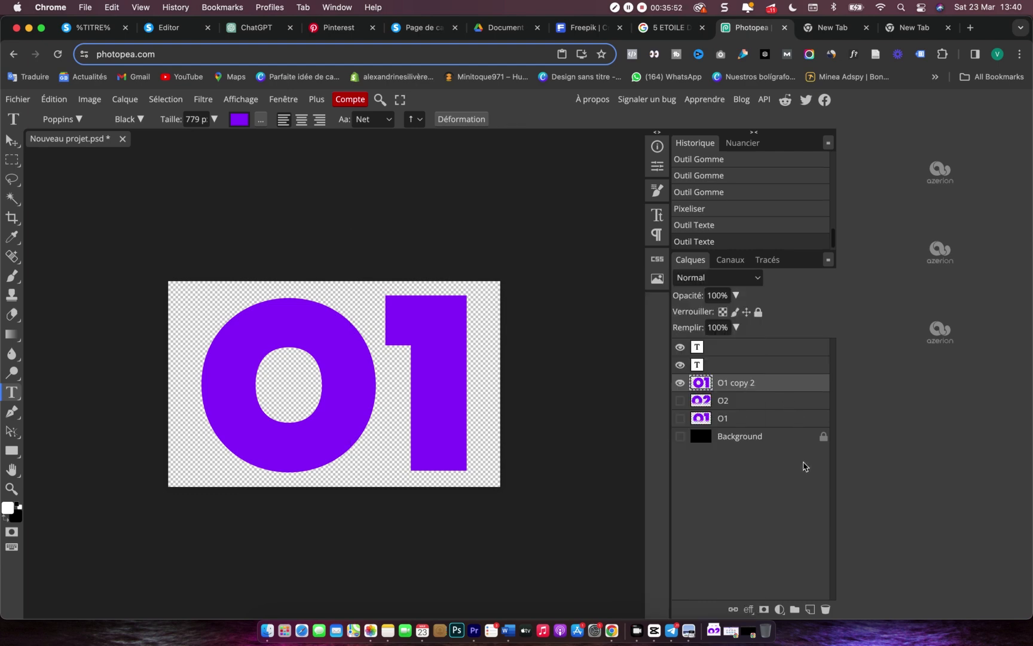
key("super+z")
key("super+z")
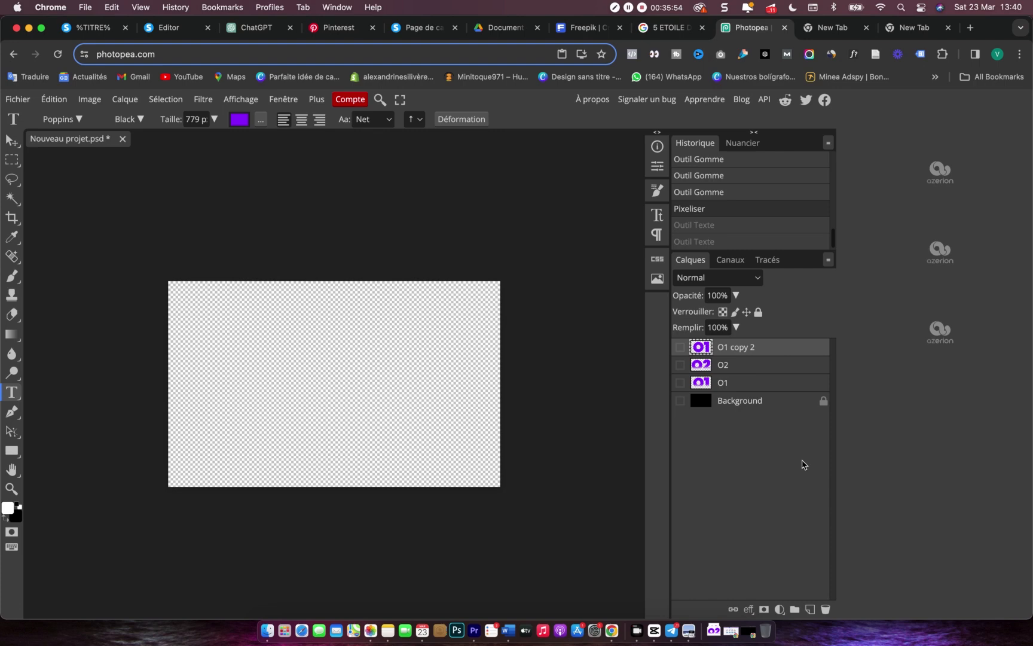
right_click(771, 354)
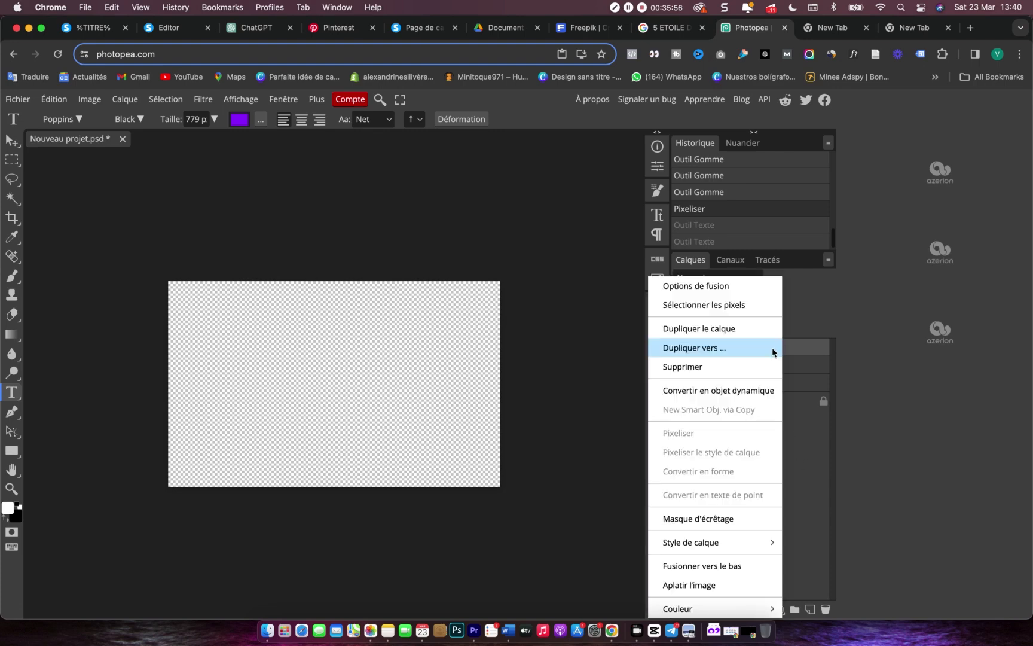
left_click(804, 464)
key("super+z")
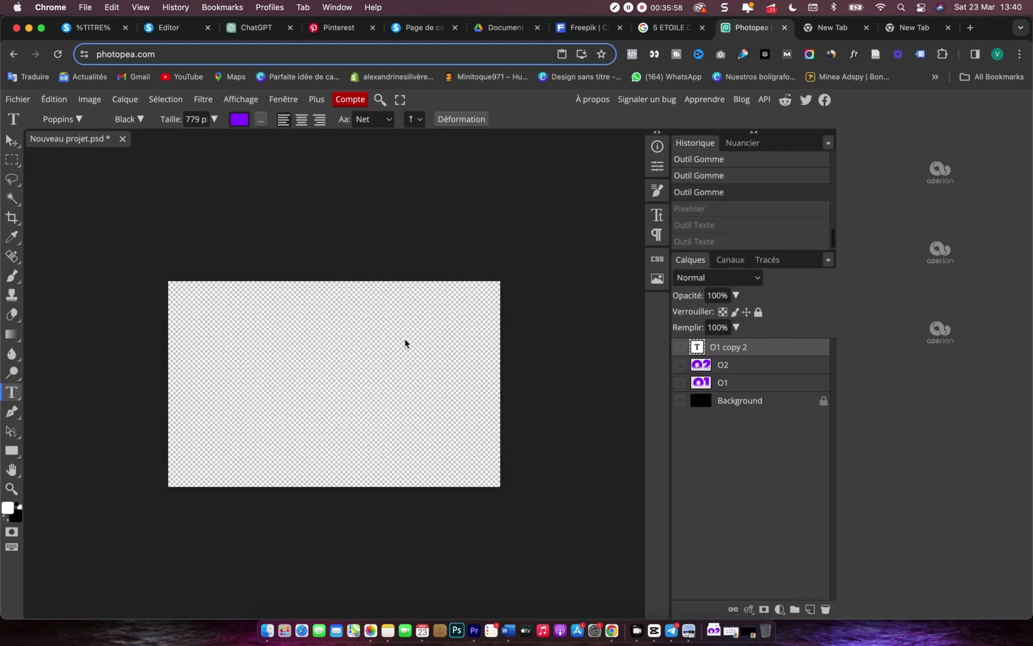
- Show the "O1 copy 2" layer, change its text to "O3" and move it so both characters fit inside the canvas
left_click(680, 353)
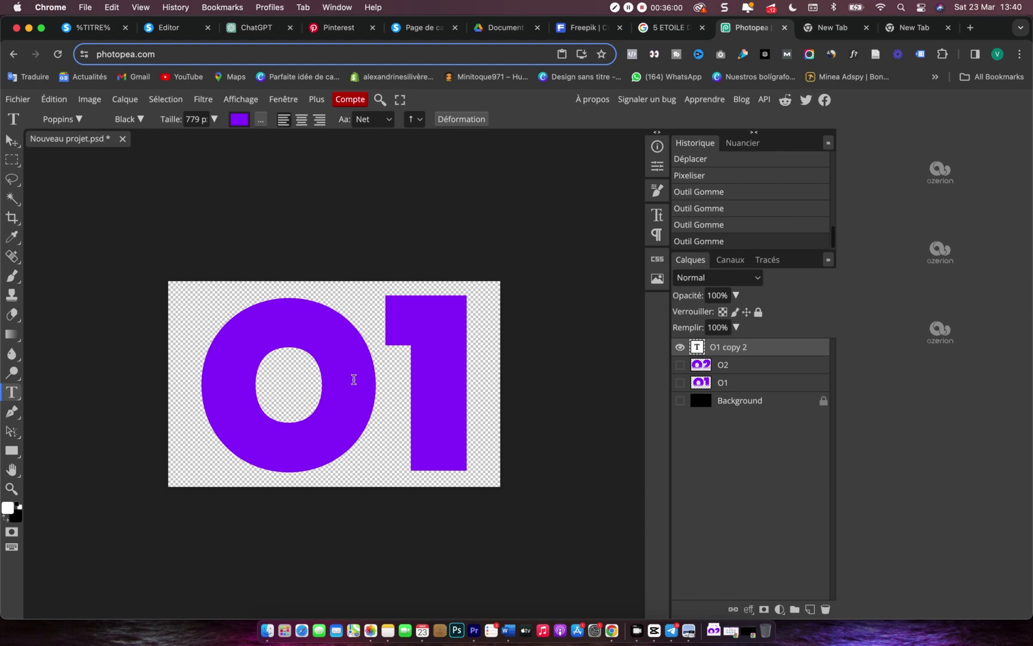
left_click(425, 383)
left_click_drag(468, 386, 488, 381)
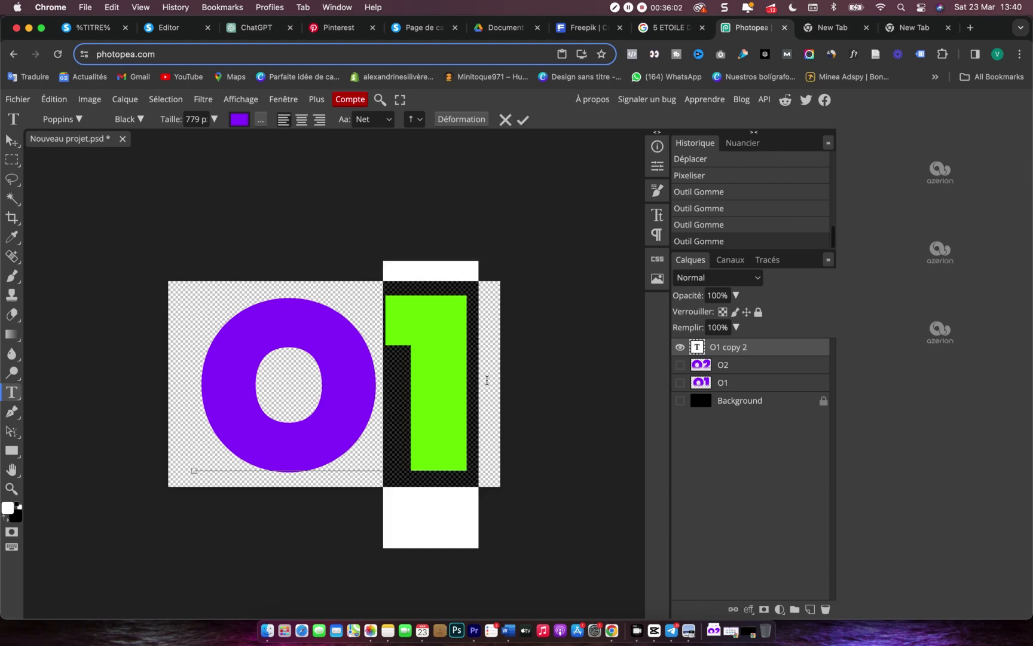
type("3")
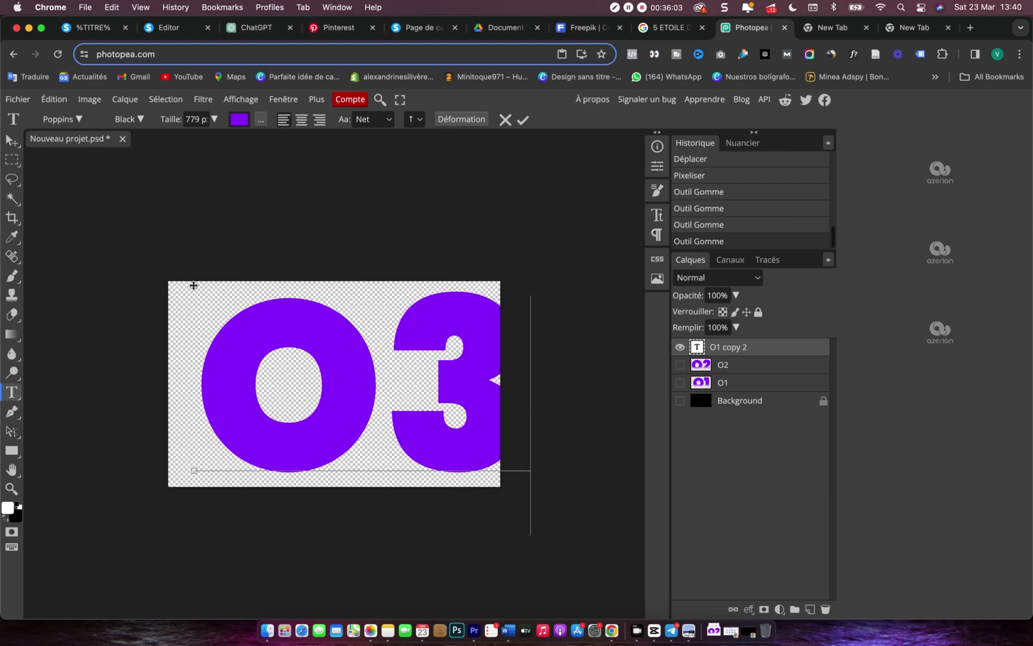
left_click(12, 140)
left_click_drag(340, 375, 312, 373)
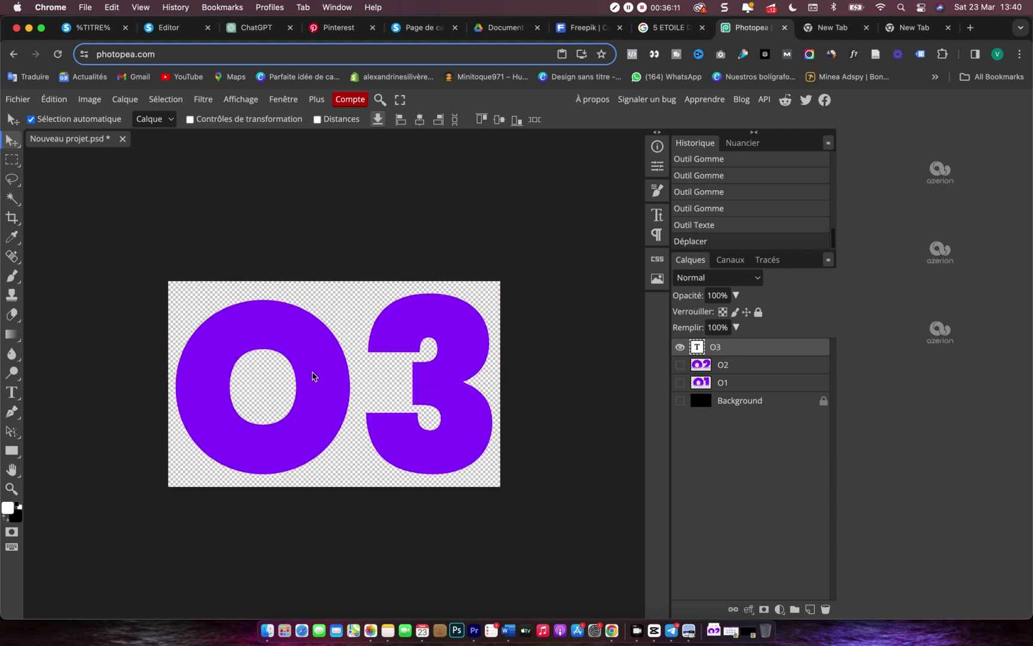
- Rasterize the "O3" layer, show the black Background and erase along the lower edge of "O3" to fade it out
right_click(739, 353)
left_click(670, 441)
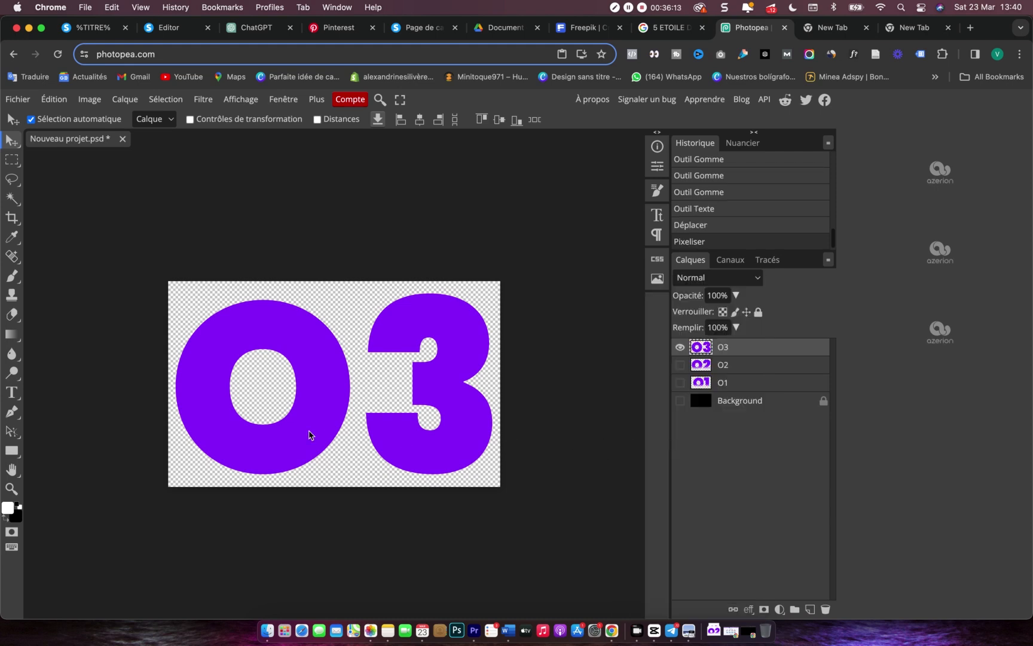
left_click(680, 404)
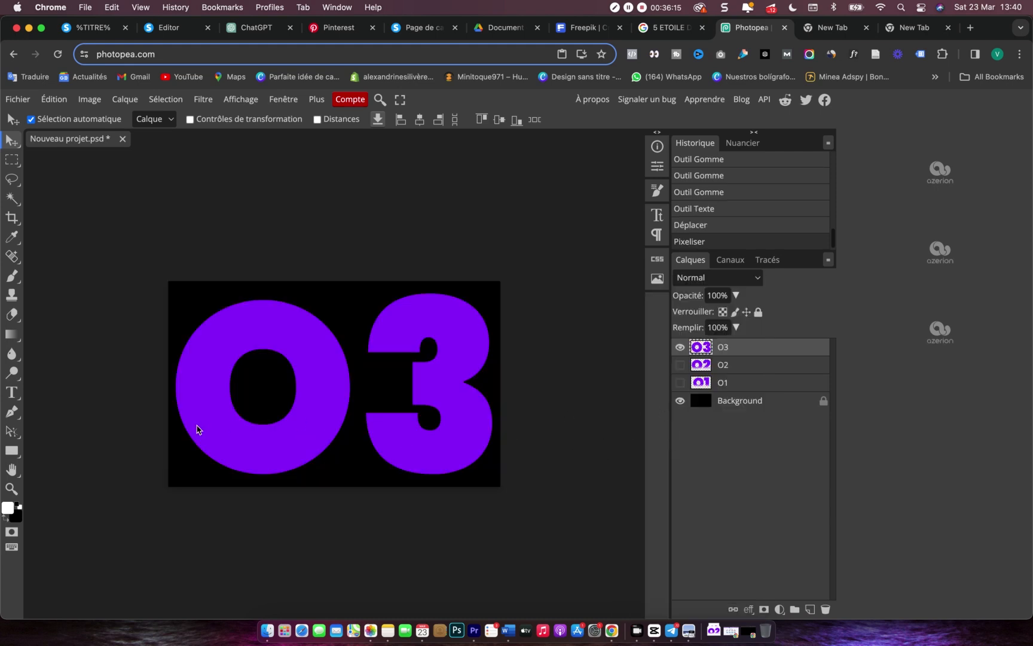
left_click(12, 314)
mouse_move(173, 486)
left_mouse_down()
mouse_move(200, 478)
mouse_move(500, 508)
mouse_move(422, 489)
mouse_move(285, 489)
mouse_move(177, 512)
mouse_move(192, 496)
mouse_move(277, 491)
mouse_move(392, 492)
mouse_move(495, 509)
mouse_move(186, 496)
left_mouse_up()
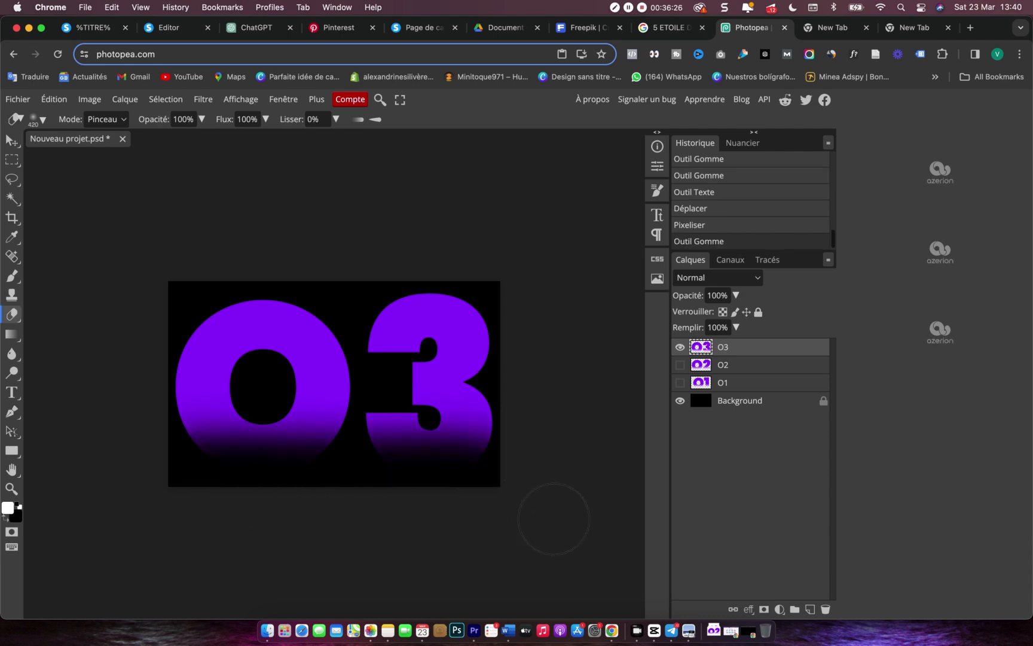
- Hide the Background layer and export the faded "O3" with transparency as a PNG
left_click(680, 401)
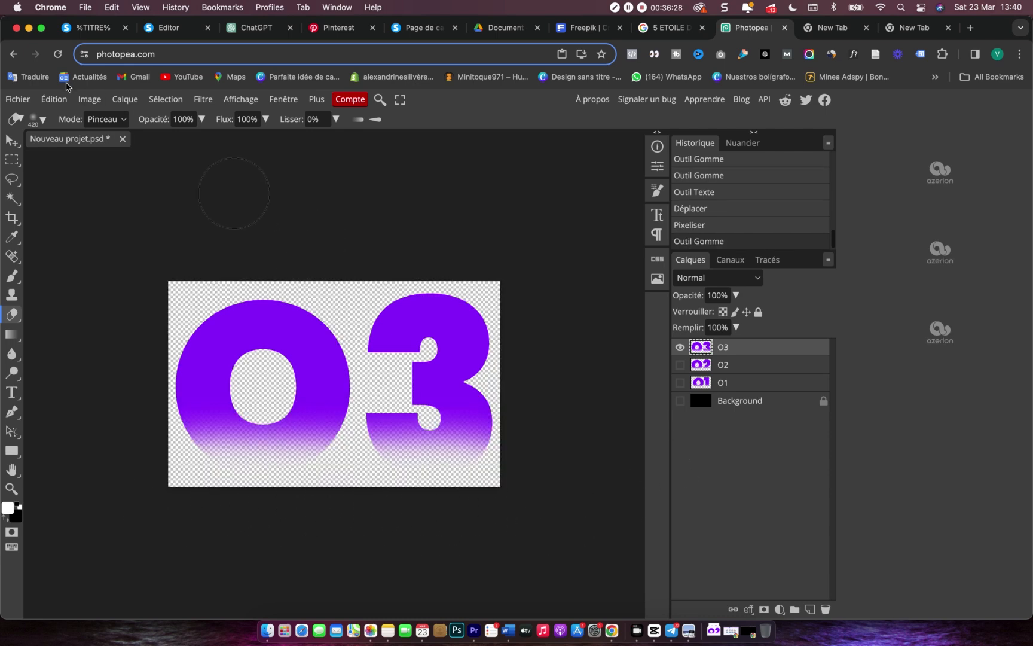
left_click(18, 99)
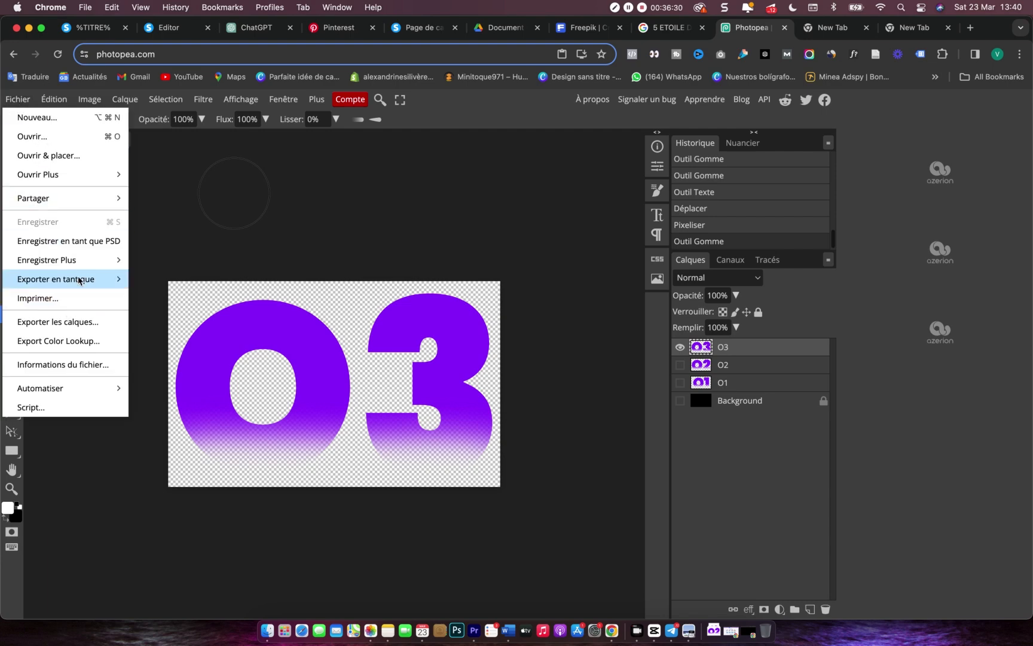
mouse_move(91, 258)
mouse_move(110, 279)
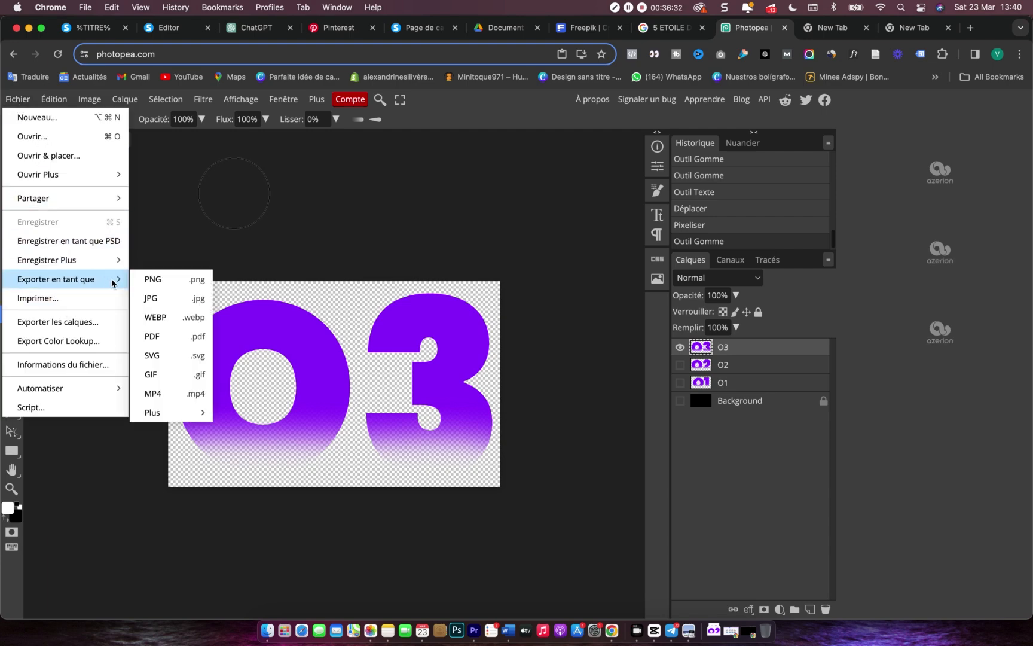
left_click(181, 285)
left_click(475, 377)
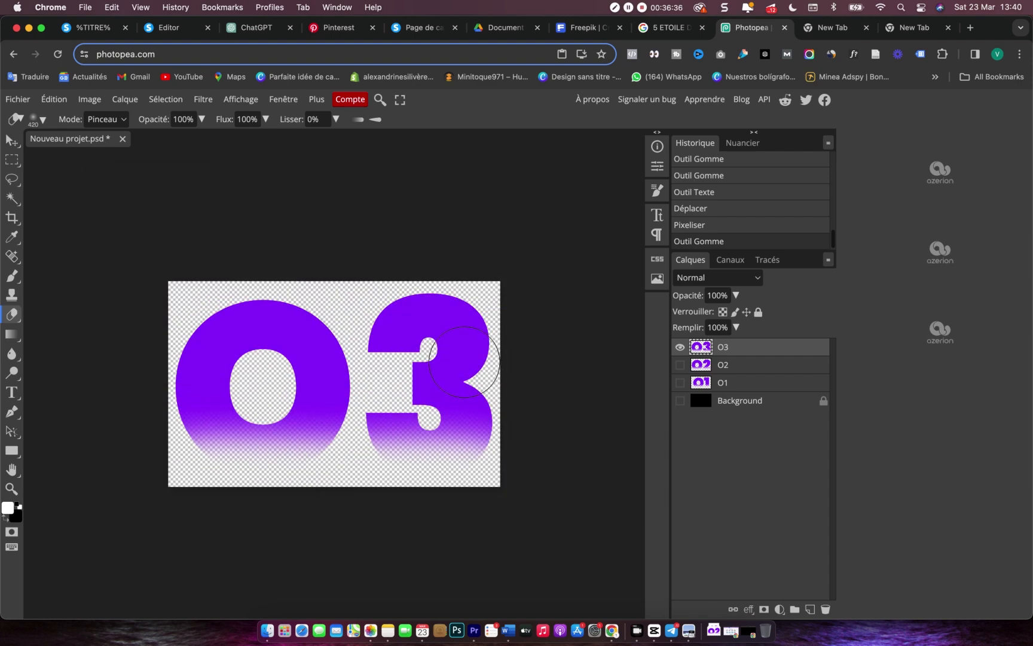
- Switch to the systeme.io editor and upload "Nouveau projet (2).png" from Downloads for the "Marketing en Ligne" card's image
left_click(169, 27)
left_click(592, 371)
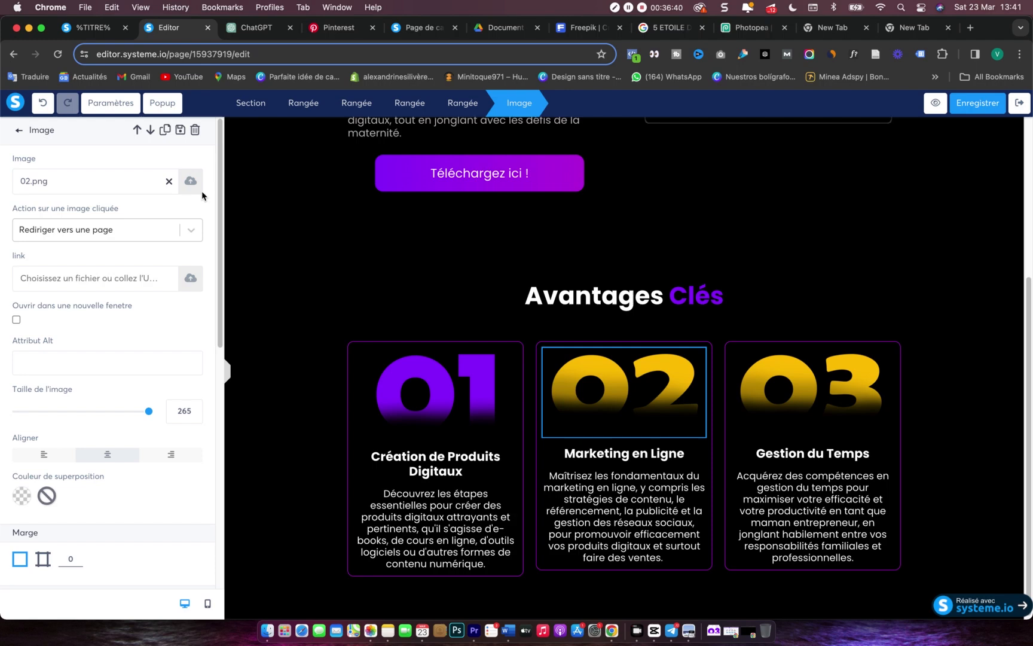
left_click(190, 181)
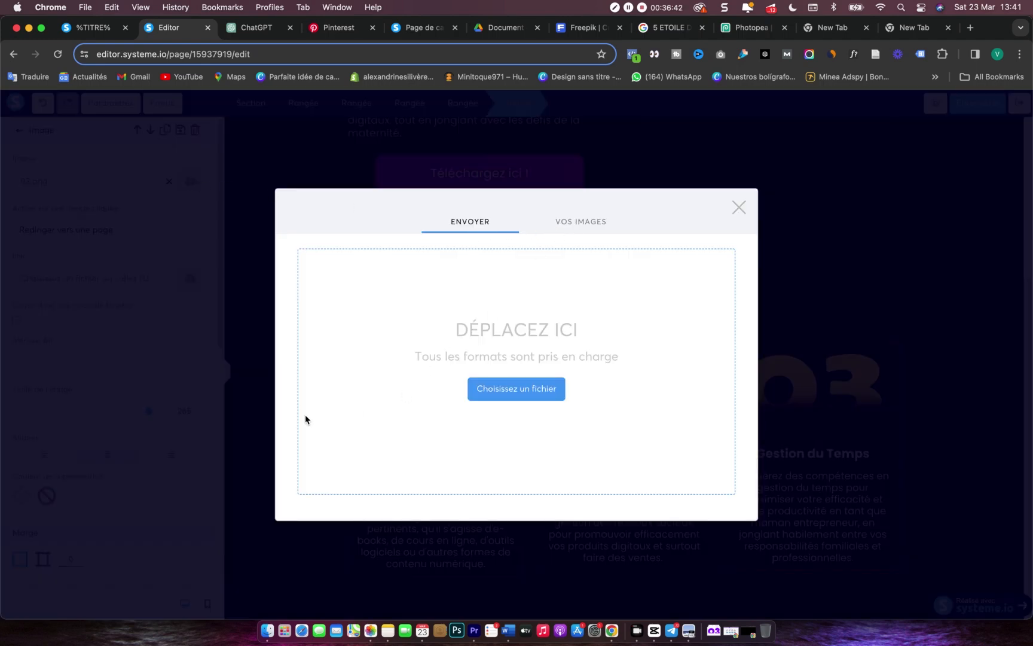
left_click(275, 623)
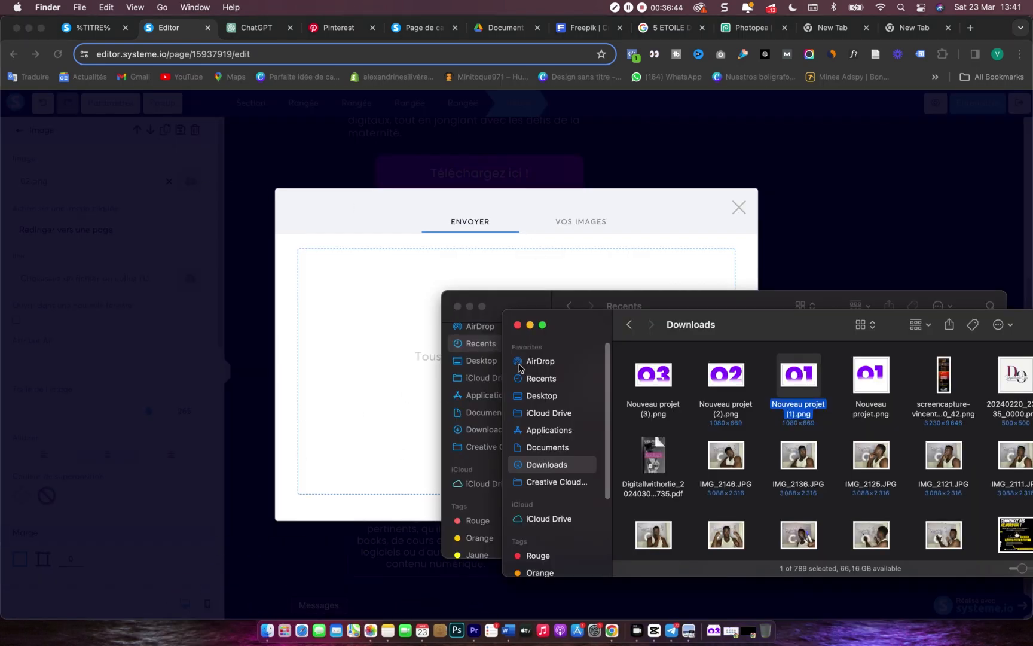
left_click(732, 377)
left_click_drag(419, 335, 396, 304)
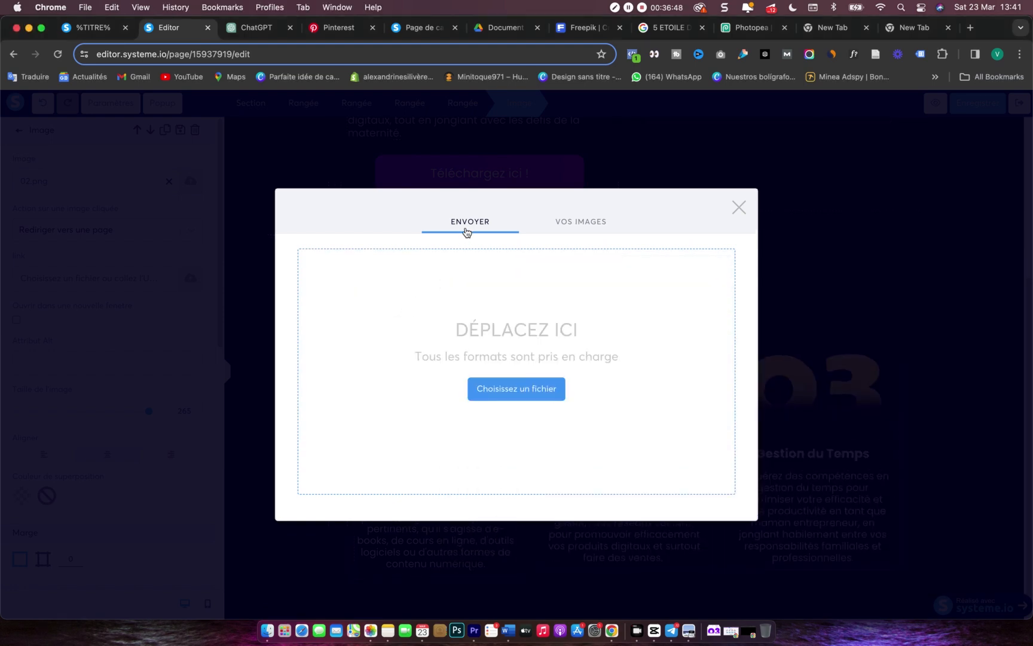
- Upload "Nouveau projet (3).png" to the image library and insert Nouveauprojet2.png in the "Marketing en Ligne" card
left_click(472, 194)
left_click(254, 622)
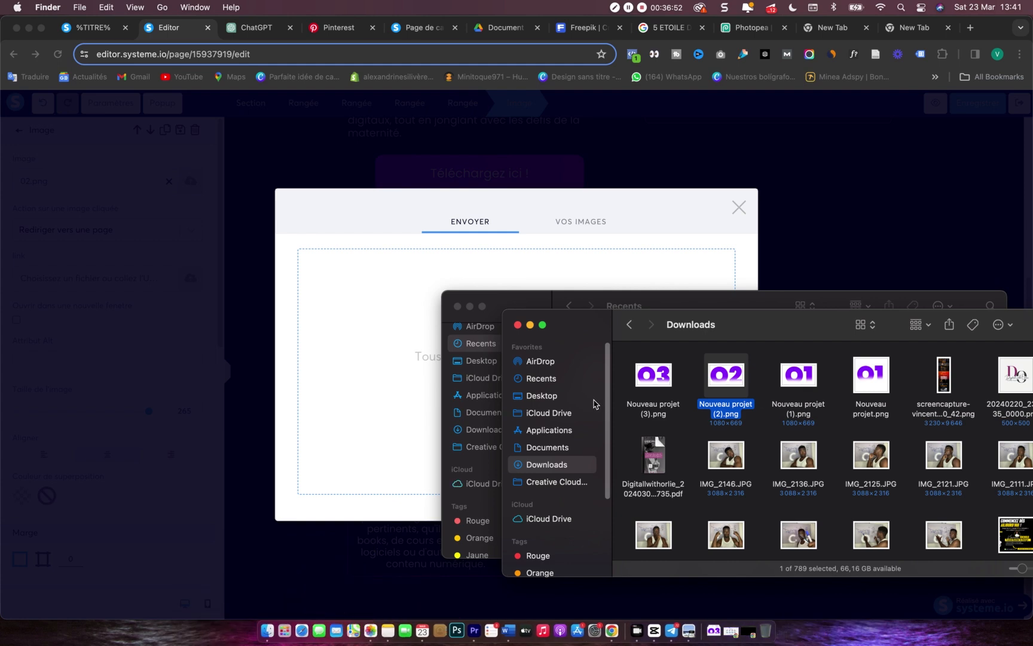
left_click_drag(646, 381, 395, 362)
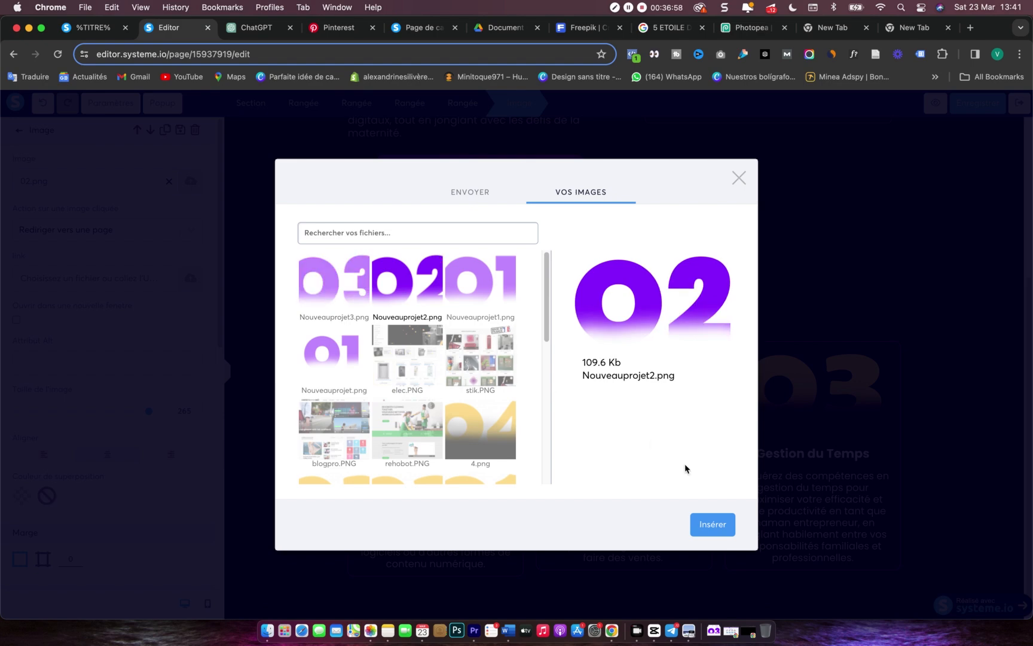
left_click(723, 526)
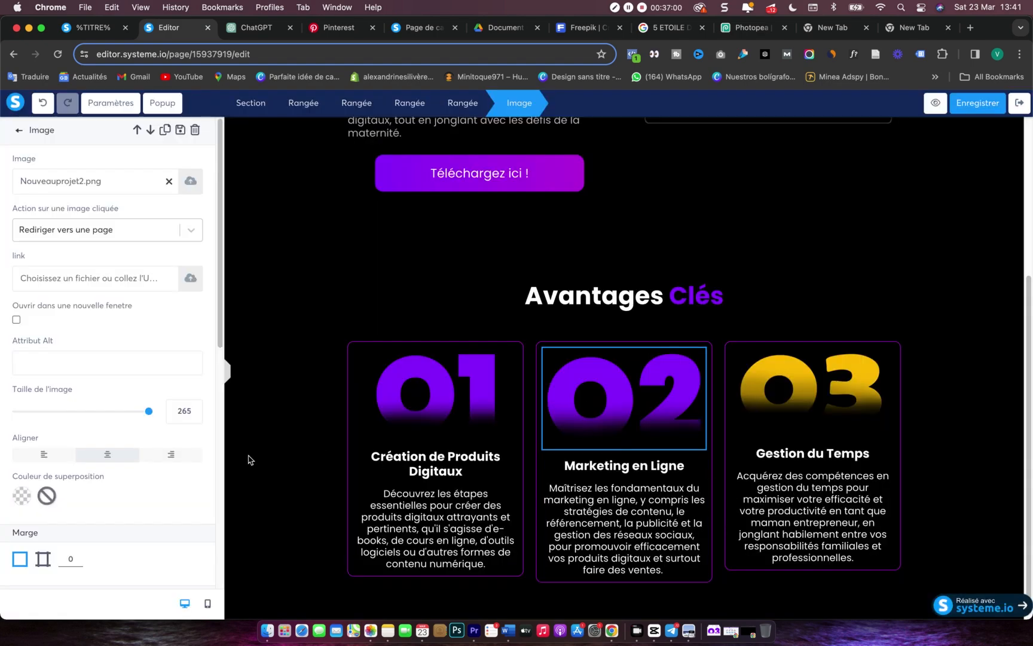
- Check the first card's image size and set the "Marketing en Ligne" card's image size to 241 to match
left_click(427, 389)
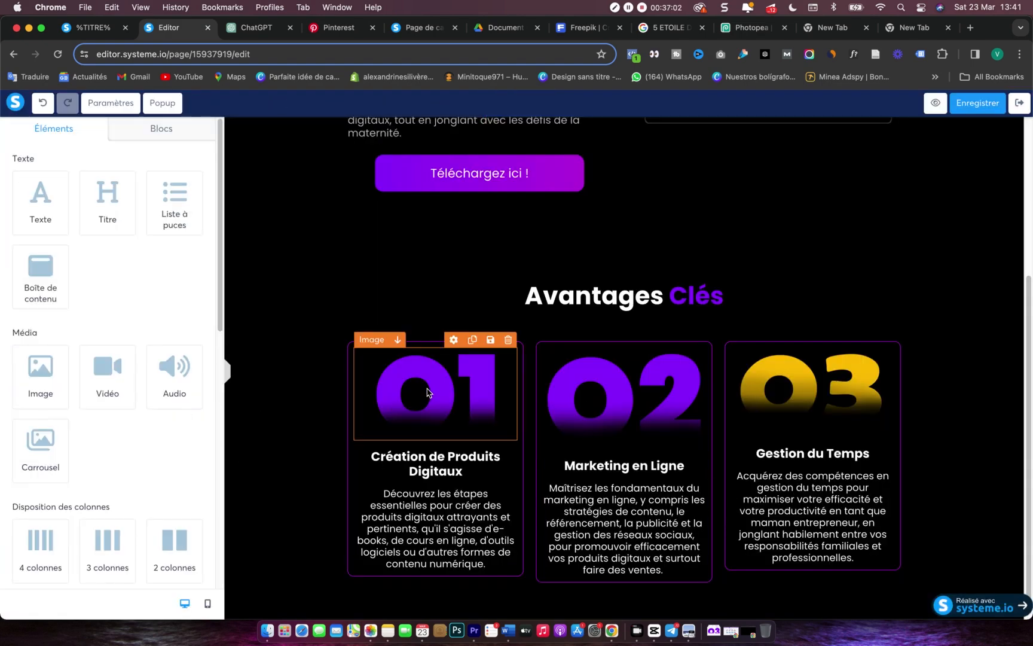
left_click(441, 390)
double_click(181, 412)
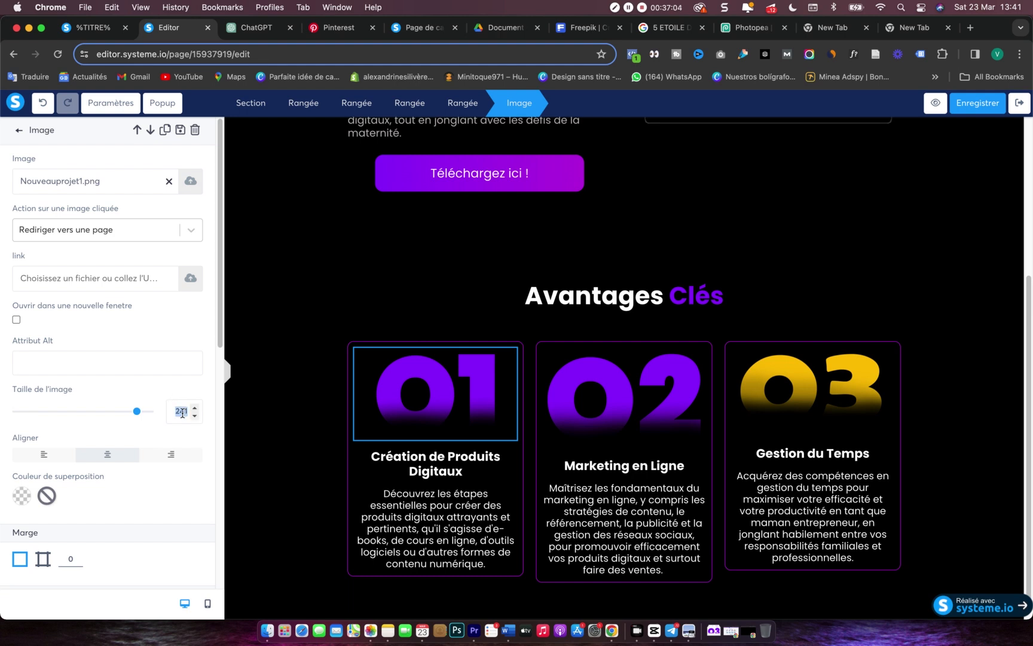
left_click(604, 405)
left_click(610, 406)
double_click(182, 412)
type("241")
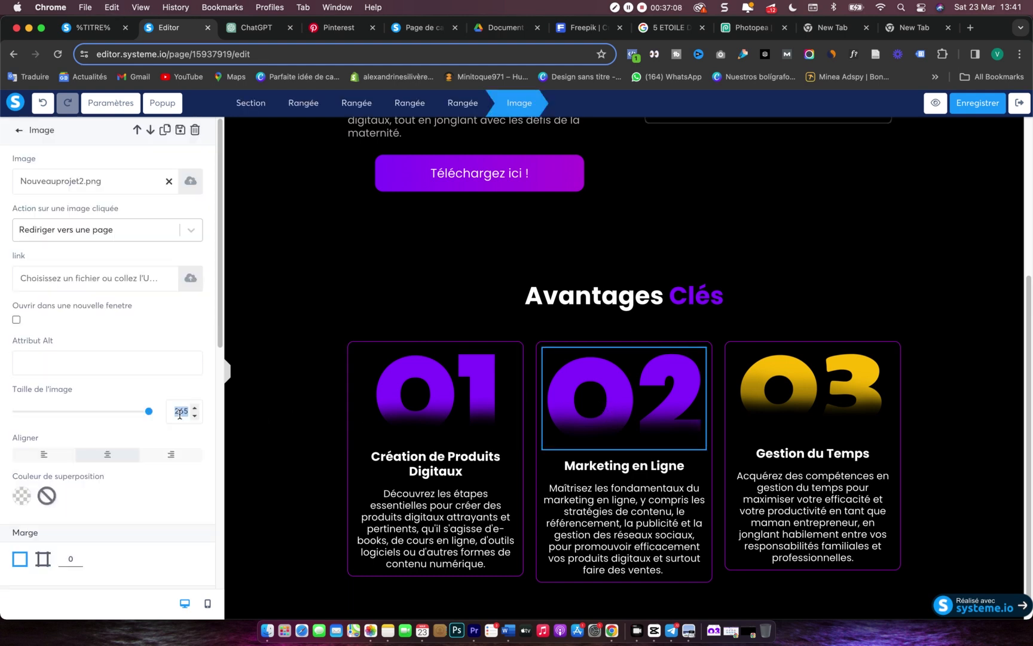
- Replace the "Gestion du Temps" card's image with Nouveauprojet3.png from the uploaded images
left_click(824, 394)
left_click(825, 393)
left_click(196, 182)
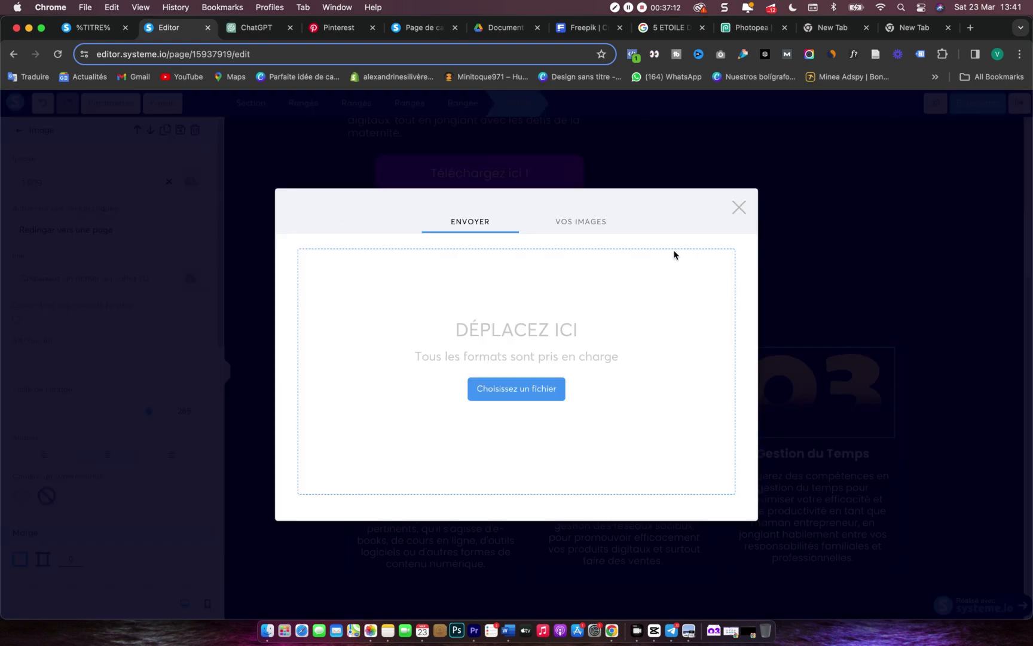
left_click(587, 231)
left_click(356, 288)
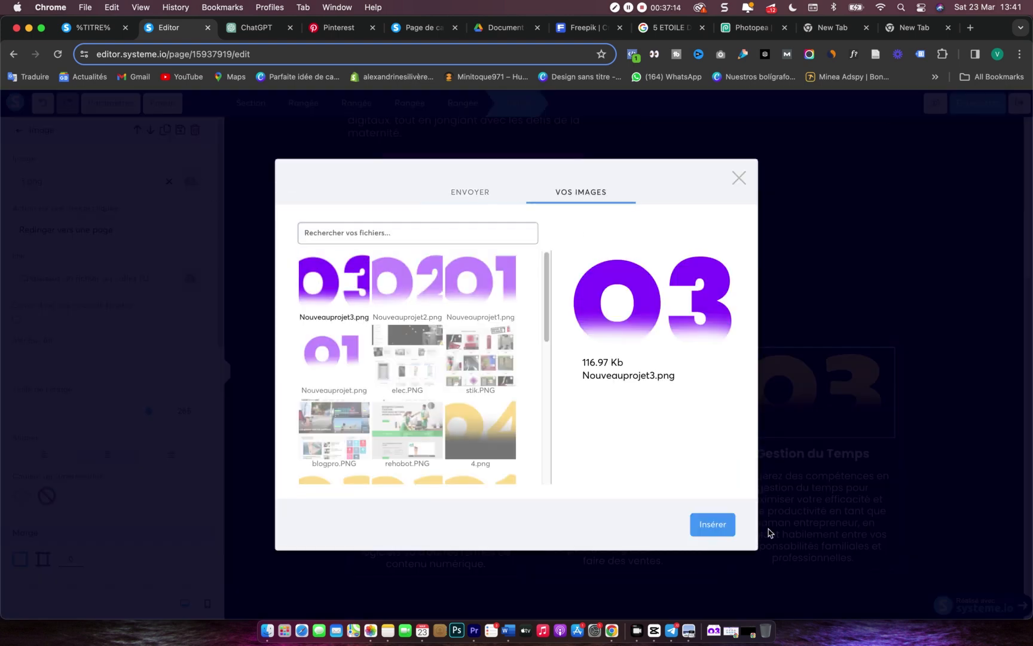
left_click(714, 523)
- Set the "Gestion du Temps" card's image size to 241 and save the page
double_click(175, 411)
type("241")
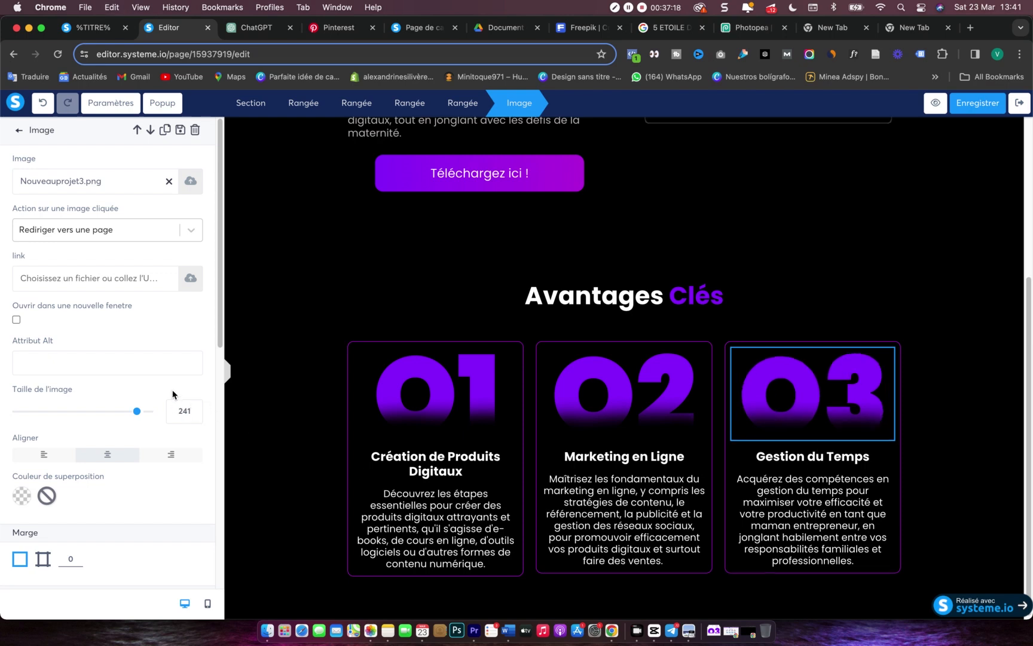
left_click(873, 288)
left_click(970, 111)
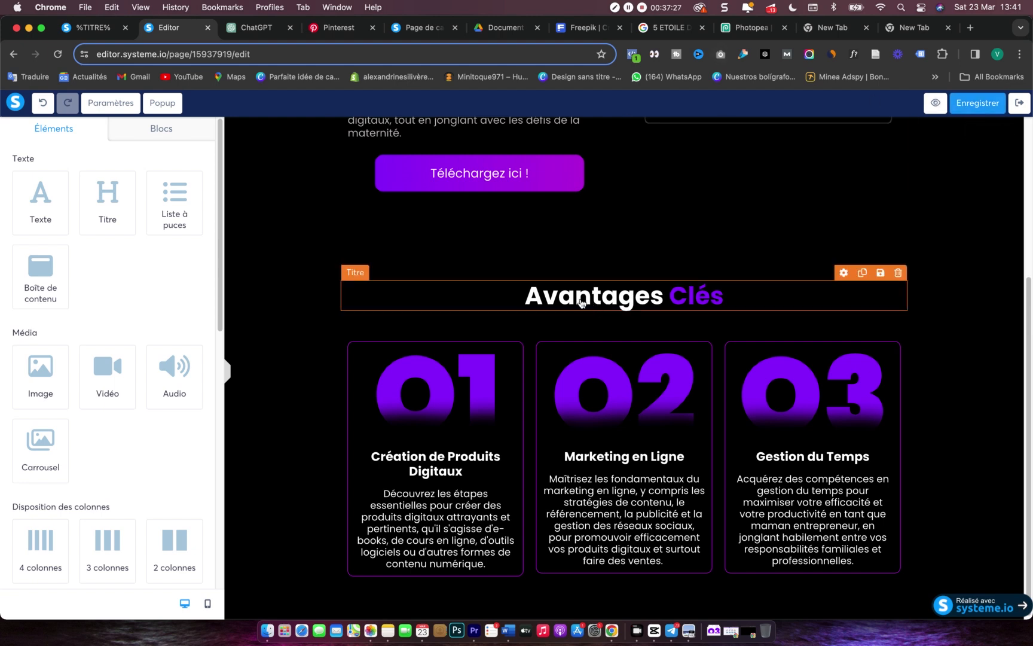
- Replace the word "Avantages" in the section heading with "#AVANTAGES"
left_click(549, 293)
left_click(549, 293)
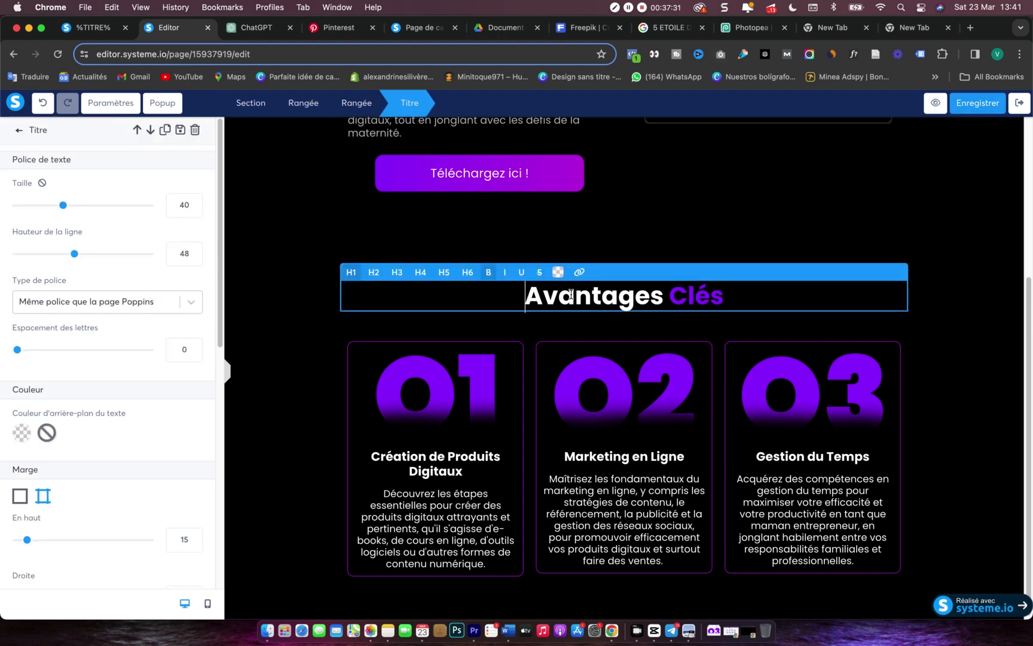
type("¥")
key("BackSpace")
type("#")
left_click(557, 295)
type("VANTAGES")
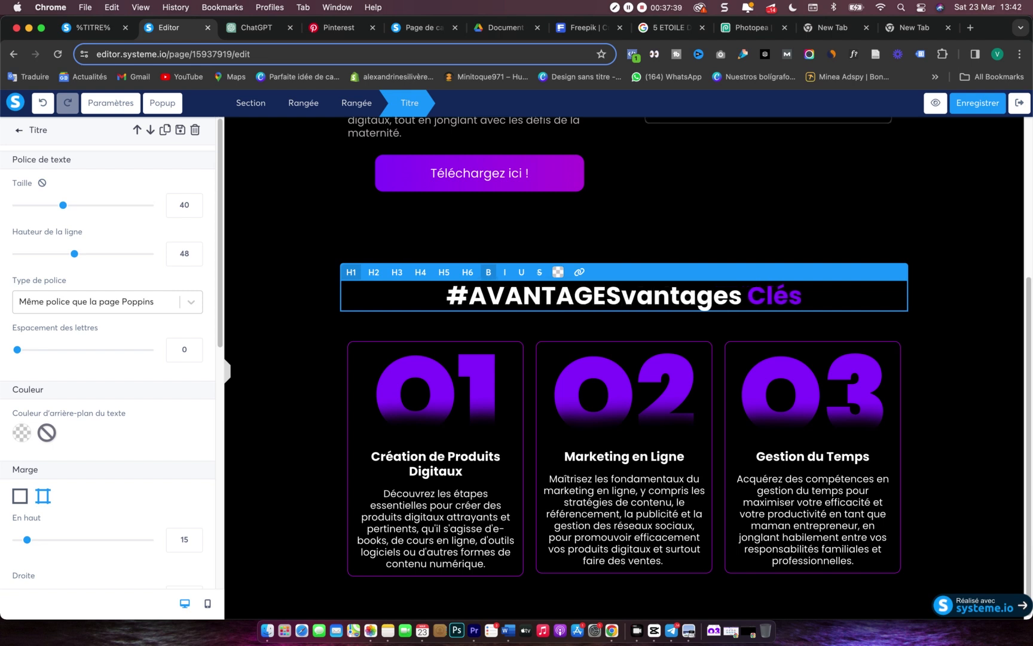
left_click(743, 297, "shift")
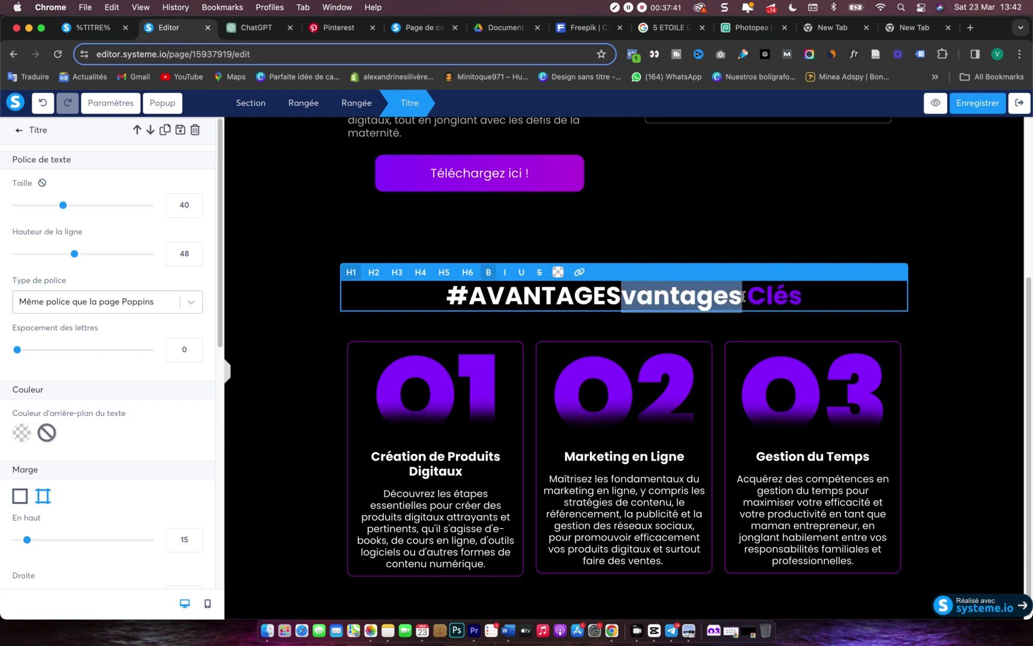
key("BackSpace")
- Change the purple word "Clés" in the heading to uppercase "CLÉS"
key("Right")
key("Right")
key("Right")
type("L")
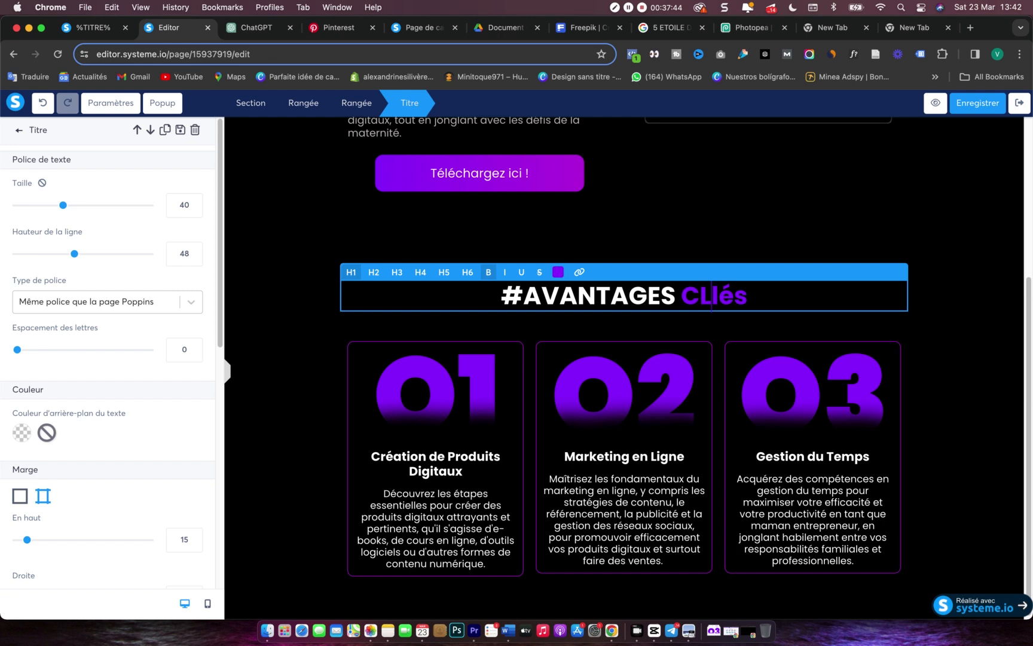
type("ÉS")
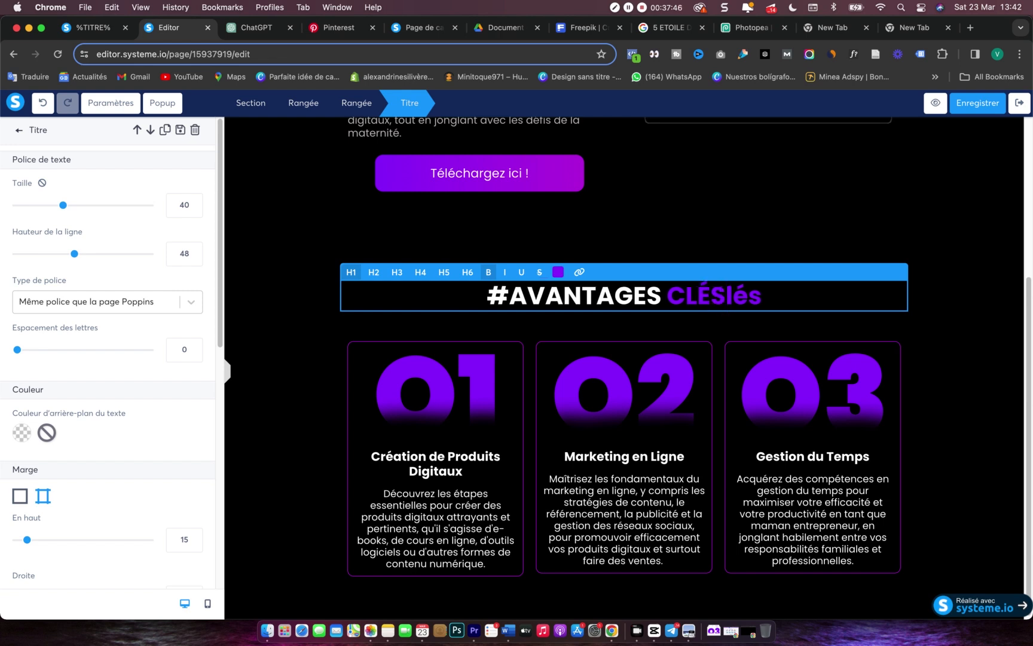
key("shift+Right")
key("shift+Right")
key("shift+Right")
key("BackSpace")
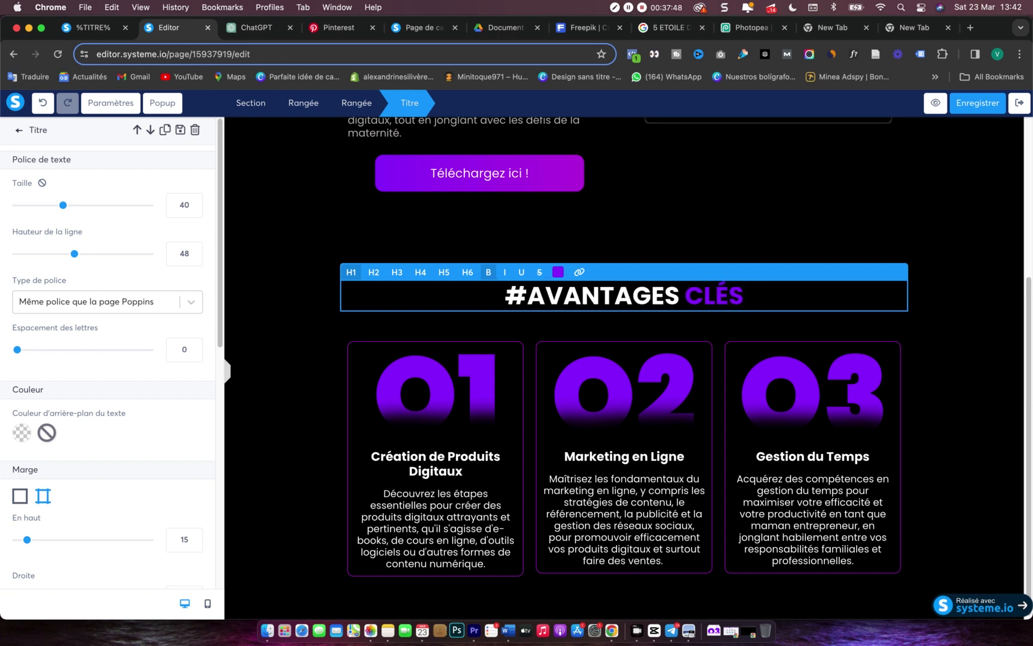
- Turn off bold formatting on the "#AVANTAGES CLÉS" heading, set its font size to 50 and save the page
triple_click(652, 296)
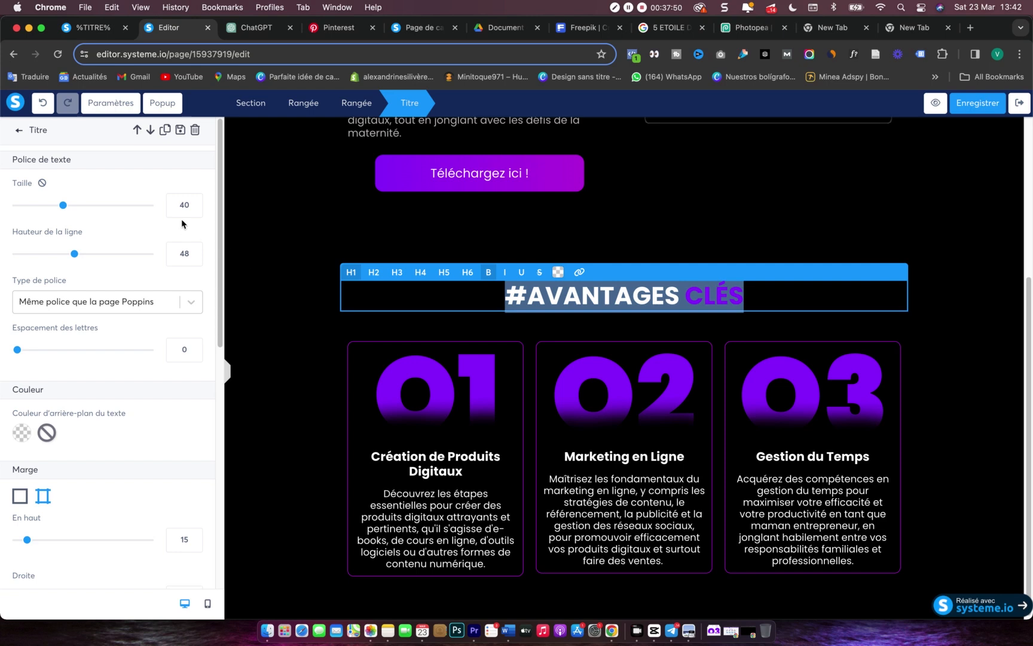
left_click(465, 272)
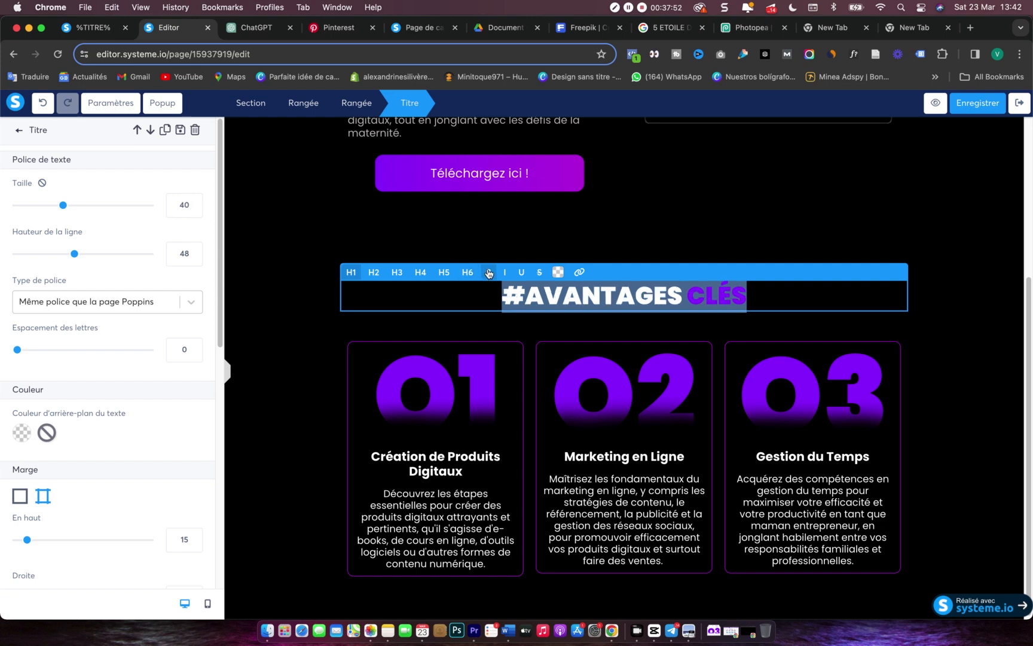
left_click(195, 202)
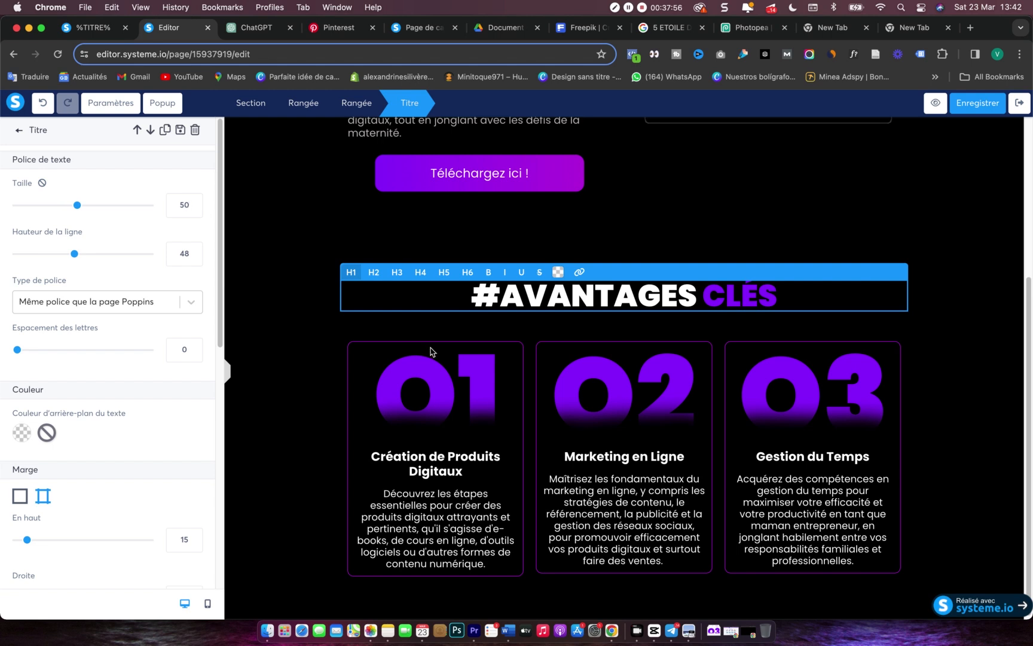
left_click(420, 330)
left_click(990, 105)
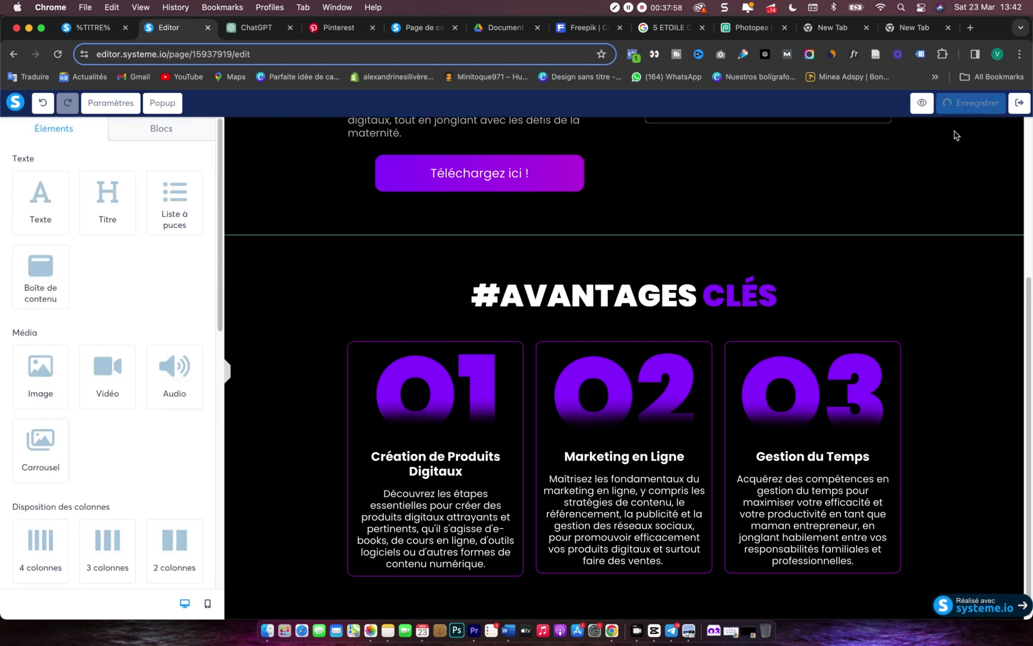
- In the mobile view, set the top and bottom margins of the "Création de Produits Digitaux" card's row to 5
left_click(207, 603)
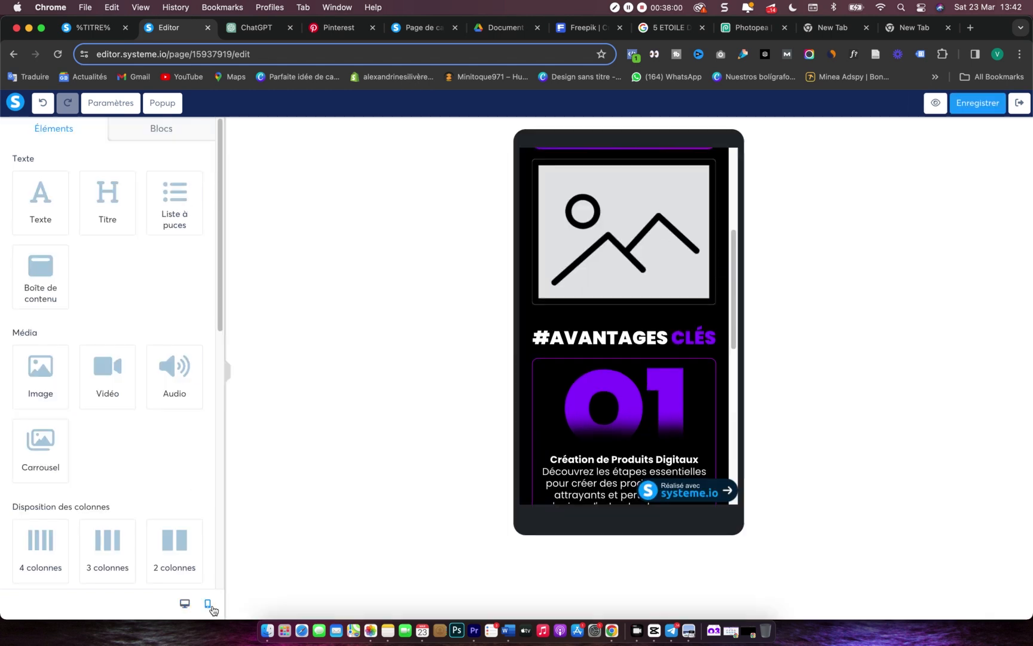
scroll(650, 223, "down", 5)
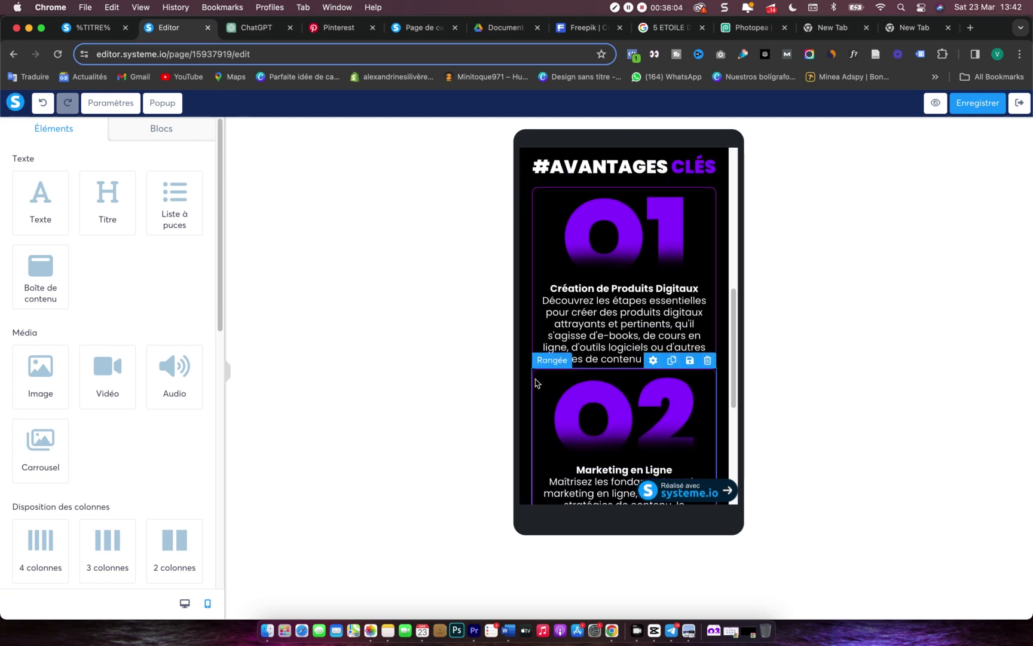
left_click(534, 267)
left_click(43, 186)
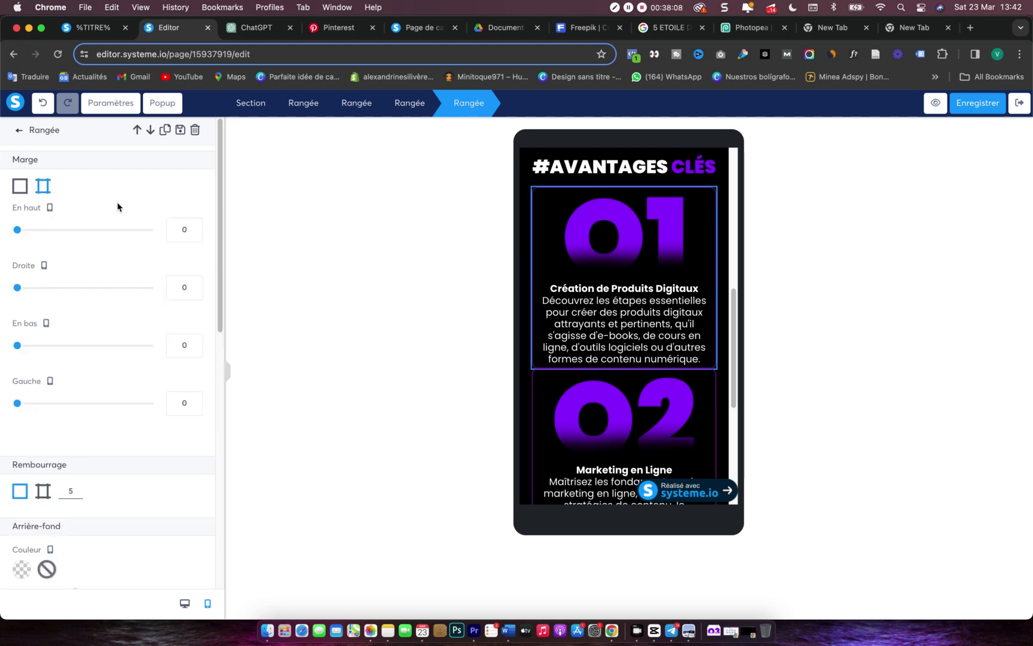
left_click(194, 226)
left_click(195, 226)
left_click(194, 227)
left_click(194, 227)
left_click(194, 227)
left_click(194, 342)
left_click(195, 342)
left_click(194, 342)
left_click(194, 342)
left_click(194, 342)
left_click(557, 391)
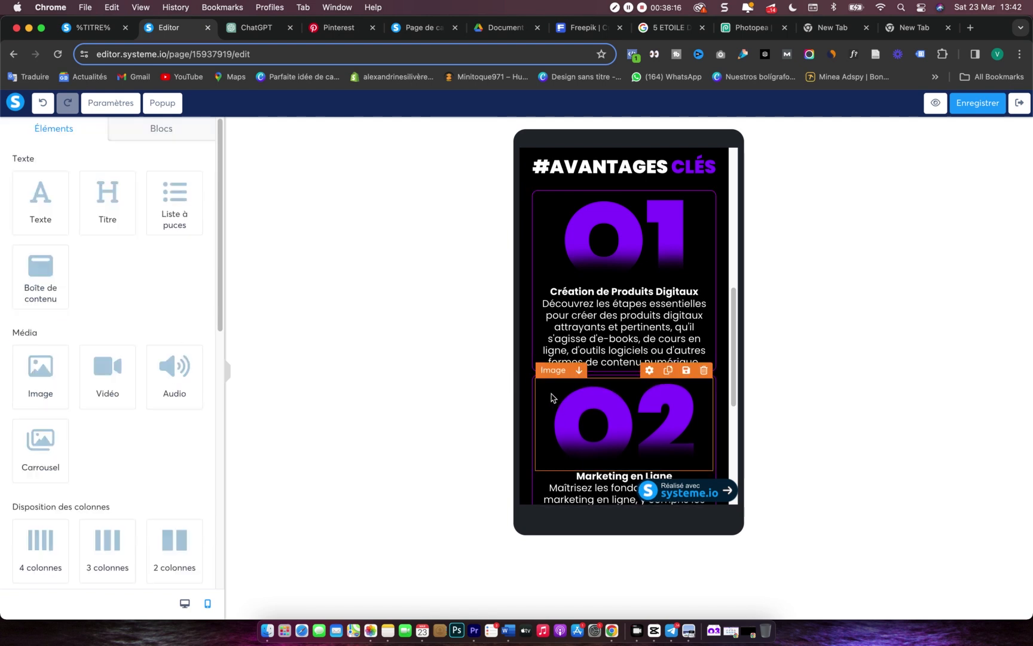
- Set the mobile top margin of the "Marketing en Ligne" card's row to 5 and add a matching bottom margin
left_click(534, 402)
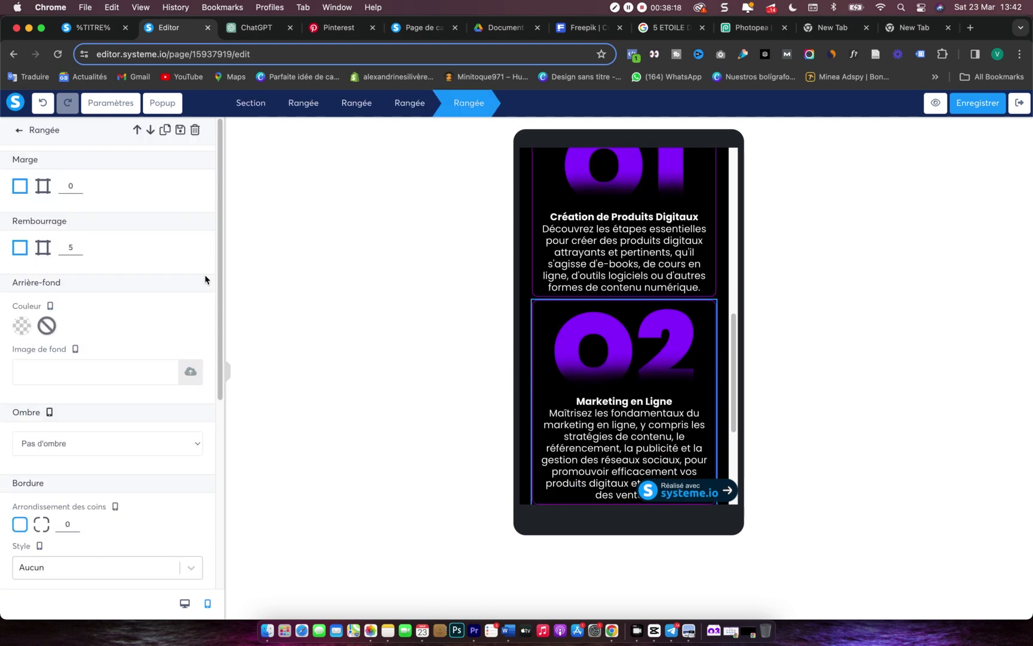
left_click(43, 189)
left_click(195, 227)
left_click(195, 227)
left_click(195, 227)
left_click(195, 227)
left_click(195, 227)
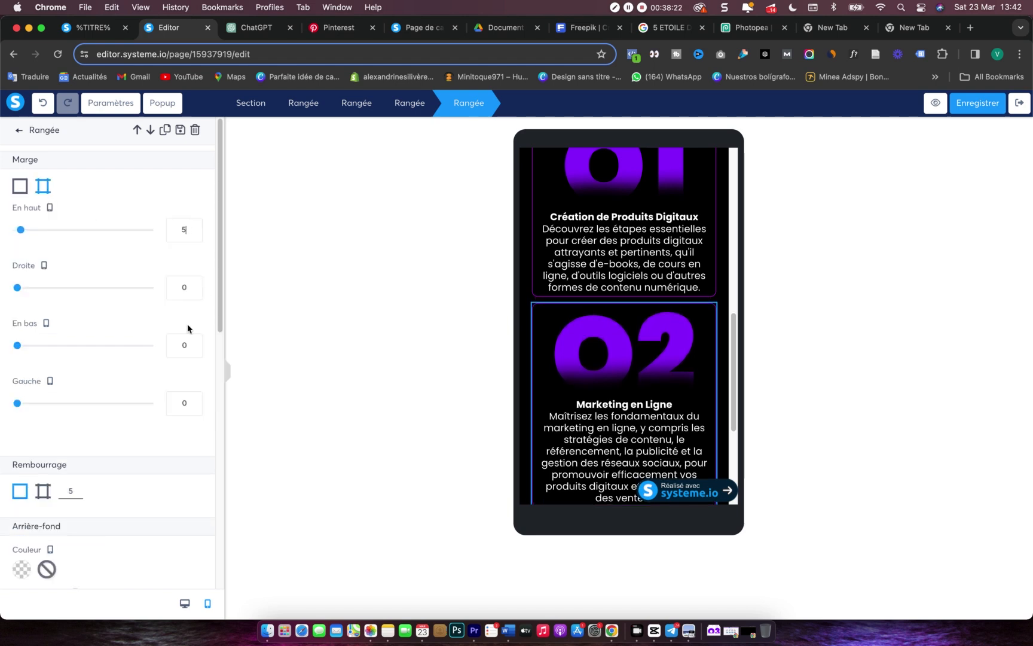
left_click(195, 344)
left_click(195, 344)
left_click(195, 343)
left_click(596, 301)
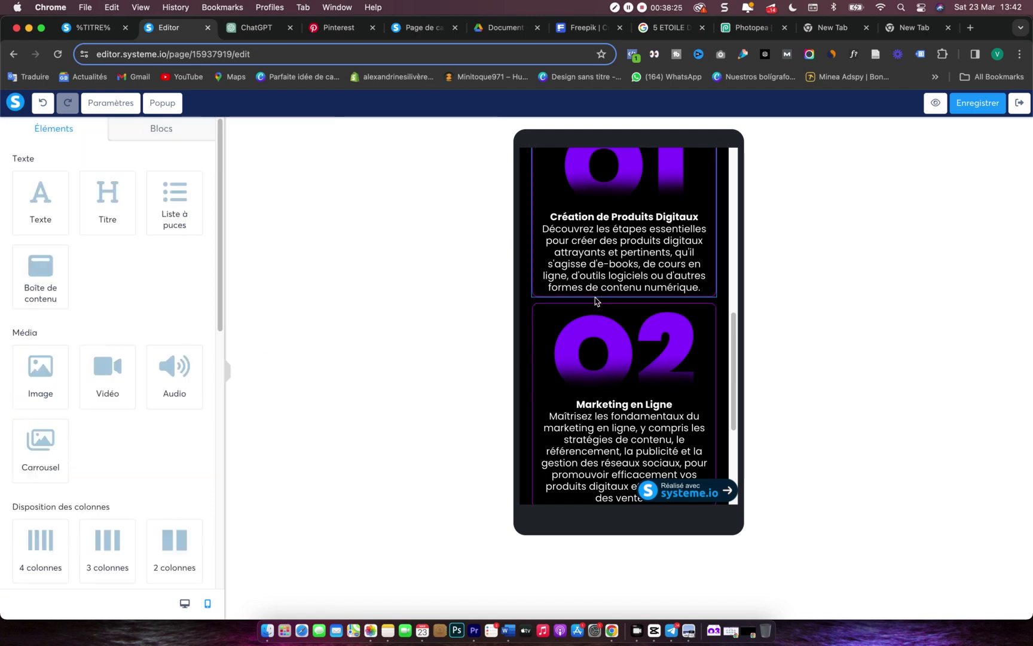
- Set the mobile top and bottom margins of the "Gestion du Temps" card's row to 5
scroll(541, 305, "down", 5)
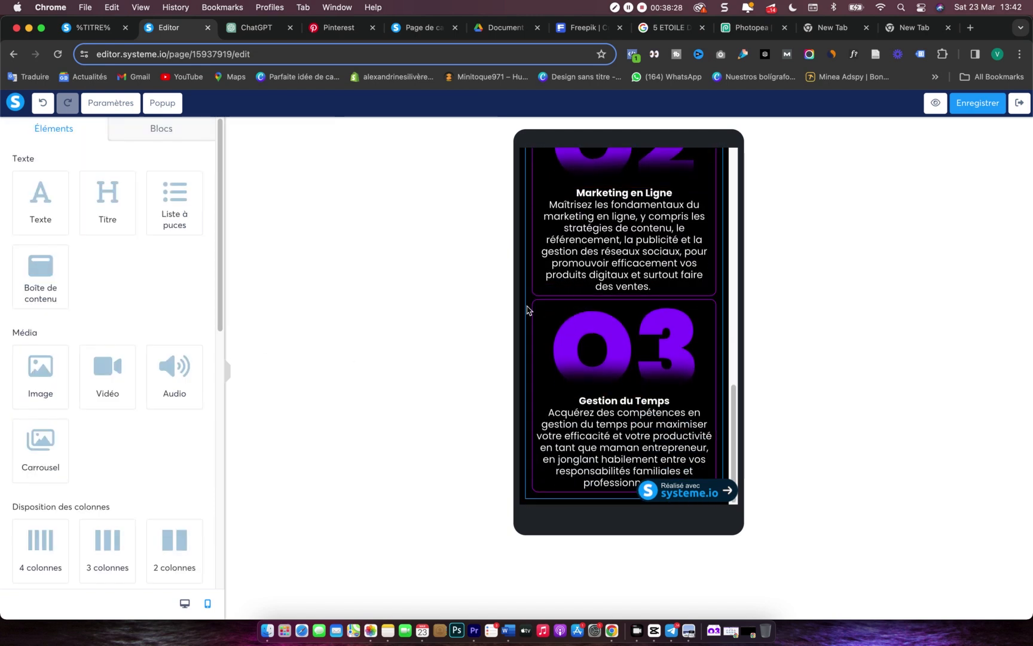
left_click(534, 314)
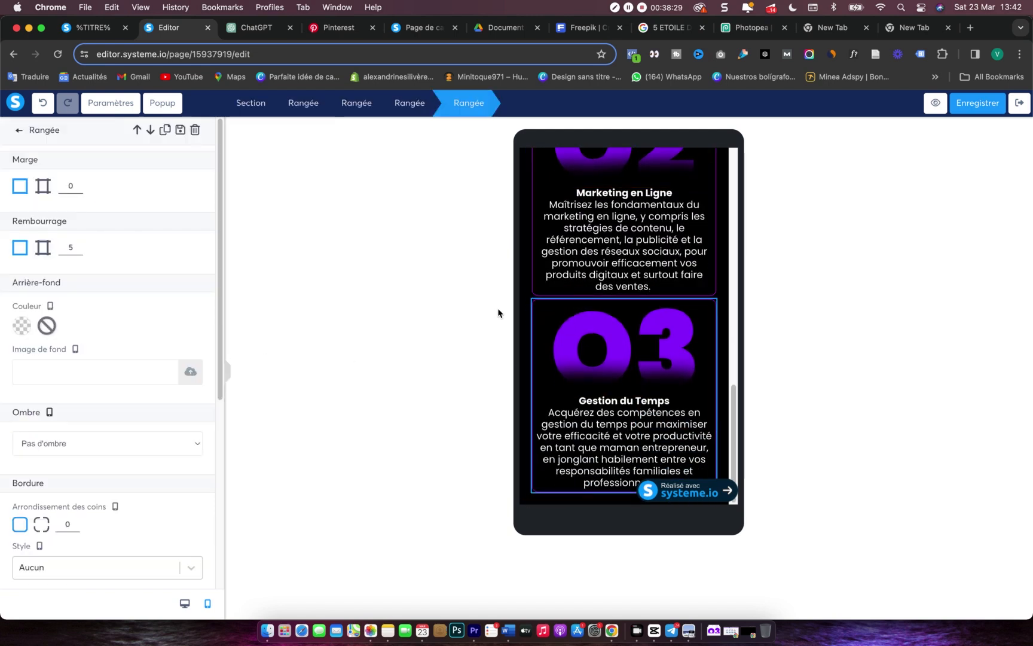
left_click(43, 186)
left_click(194, 227)
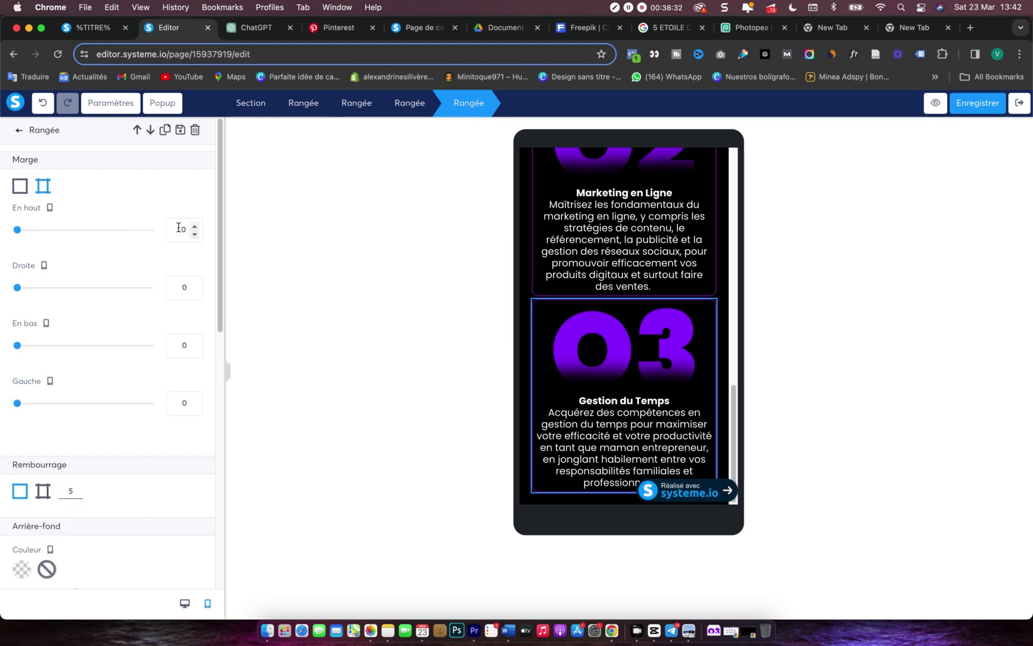
left_click(194, 227)
left_click(194, 227)
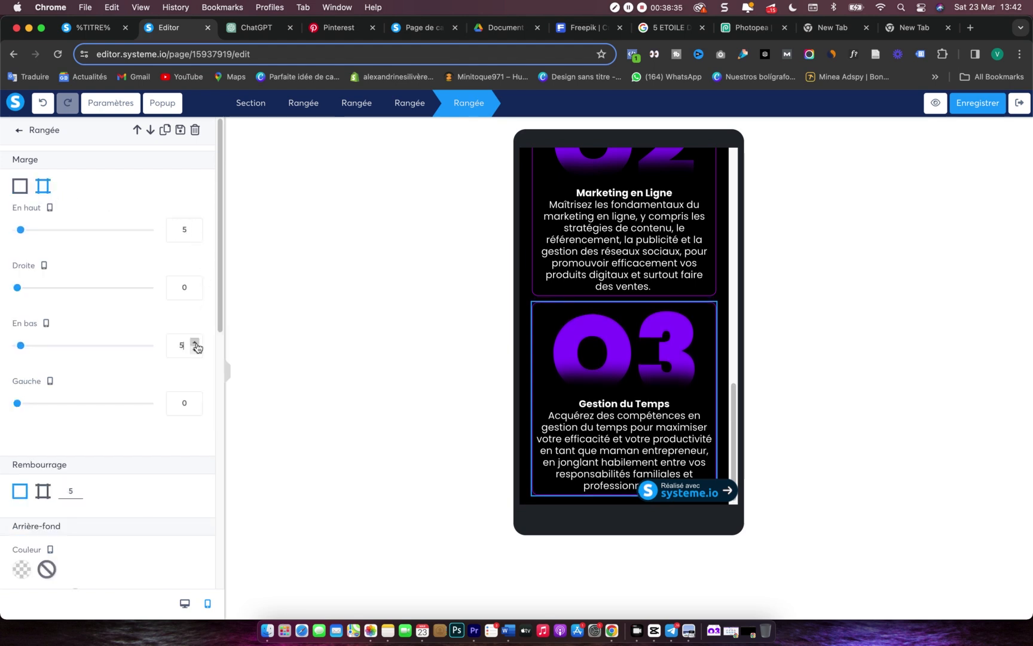
- Save the page and return the editor to the desktop view
left_click(650, 365)
scroll(640, 351, "up", 10)
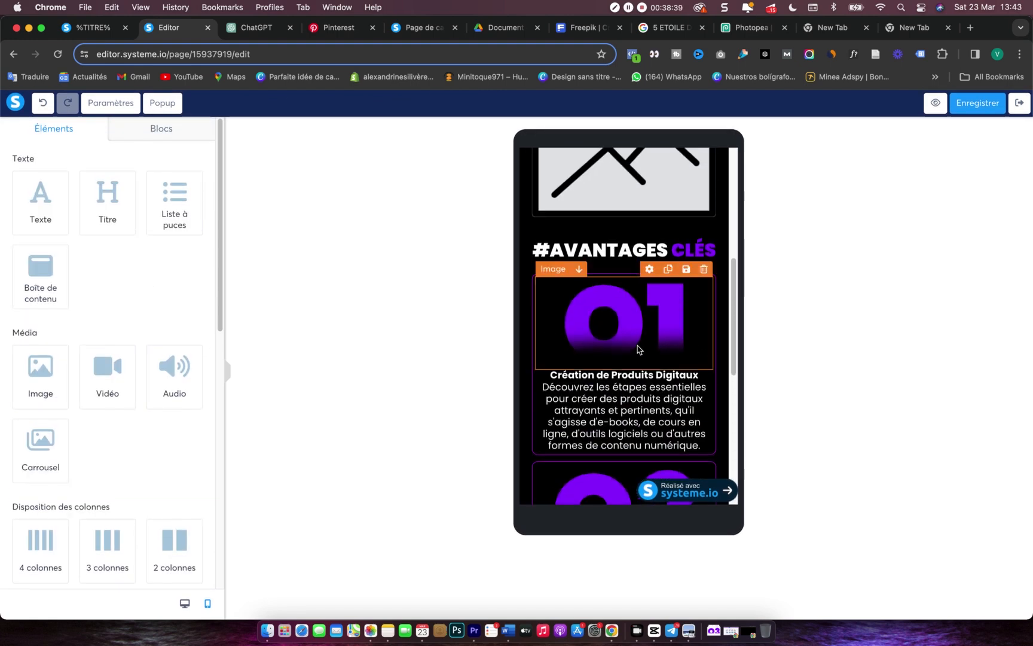
left_click(984, 106)
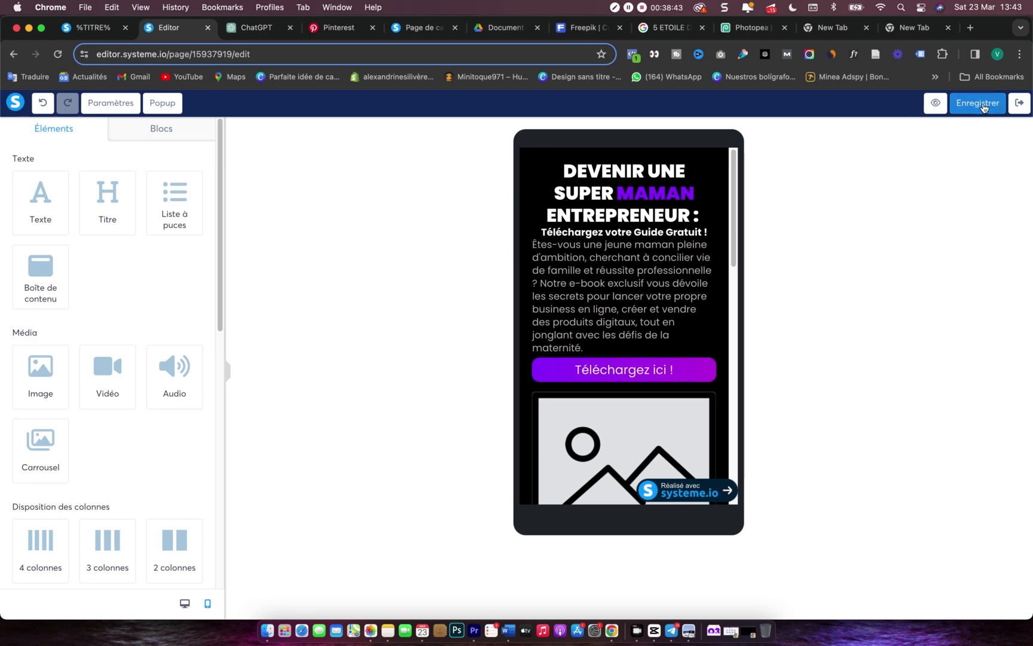
left_click(984, 106)
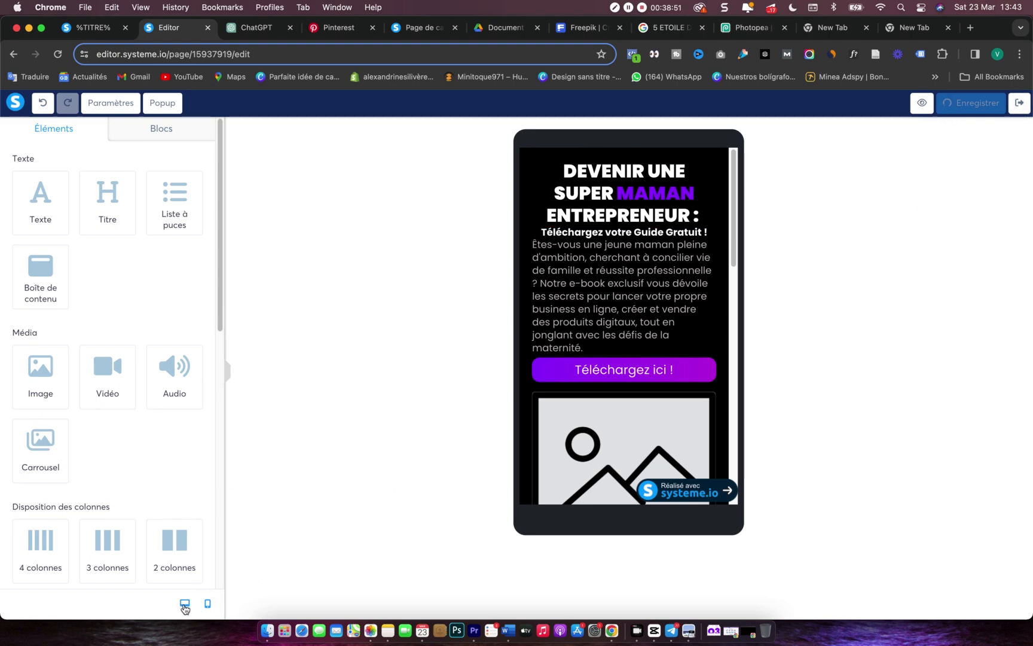
left_click(184, 603)
scroll(824, 299, "down", 5)
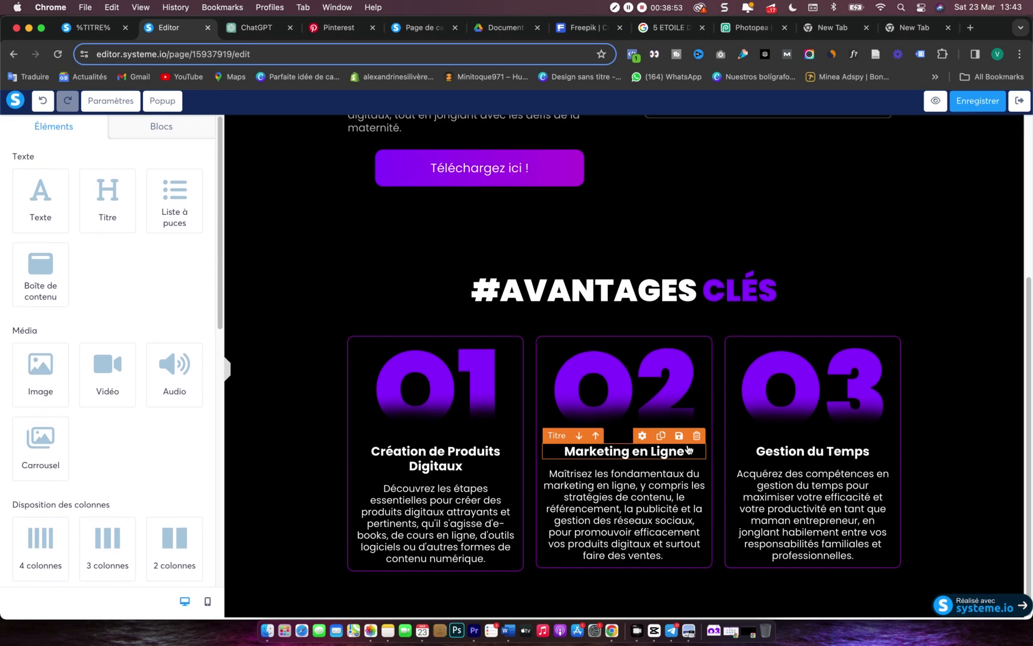
- Check the layout of the e-book sales funnel reference on Pinterest and return to the page editor
left_click(251, 28)
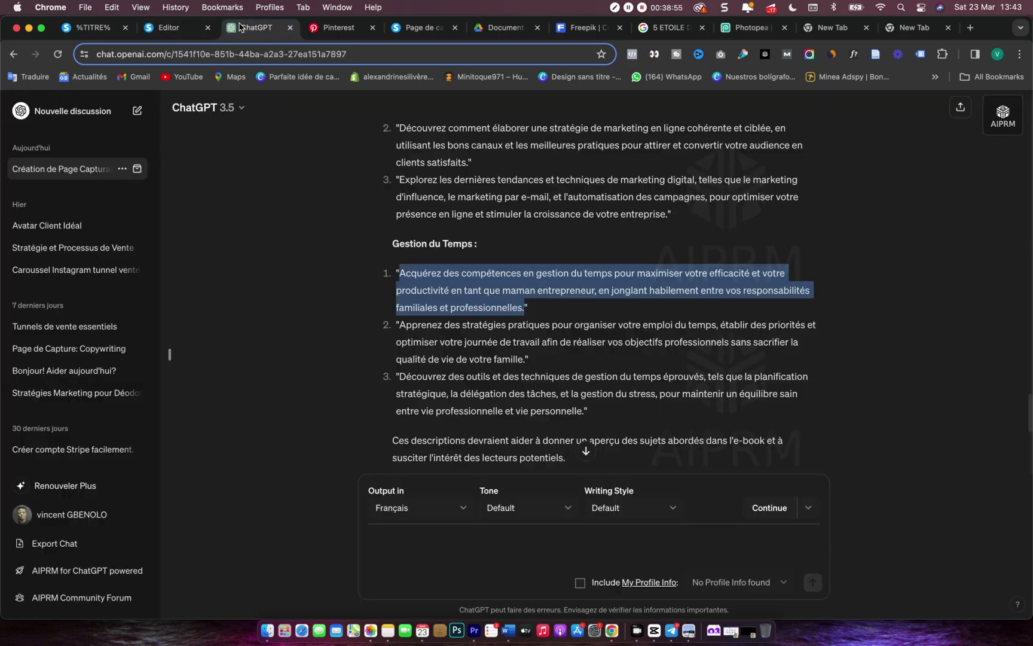
left_click(338, 27)
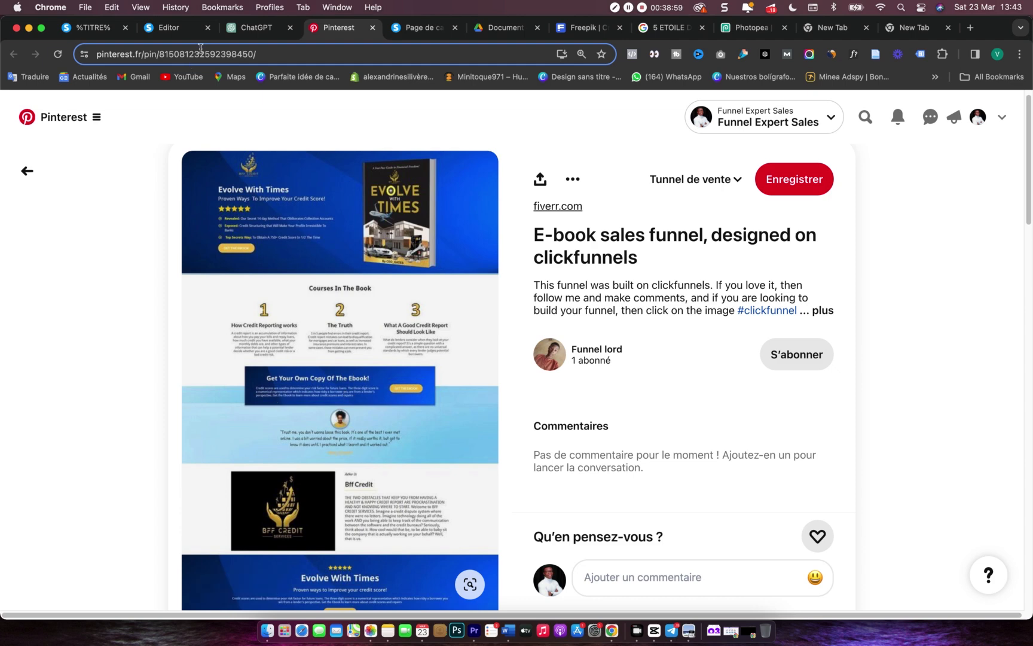
left_click(172, 27)
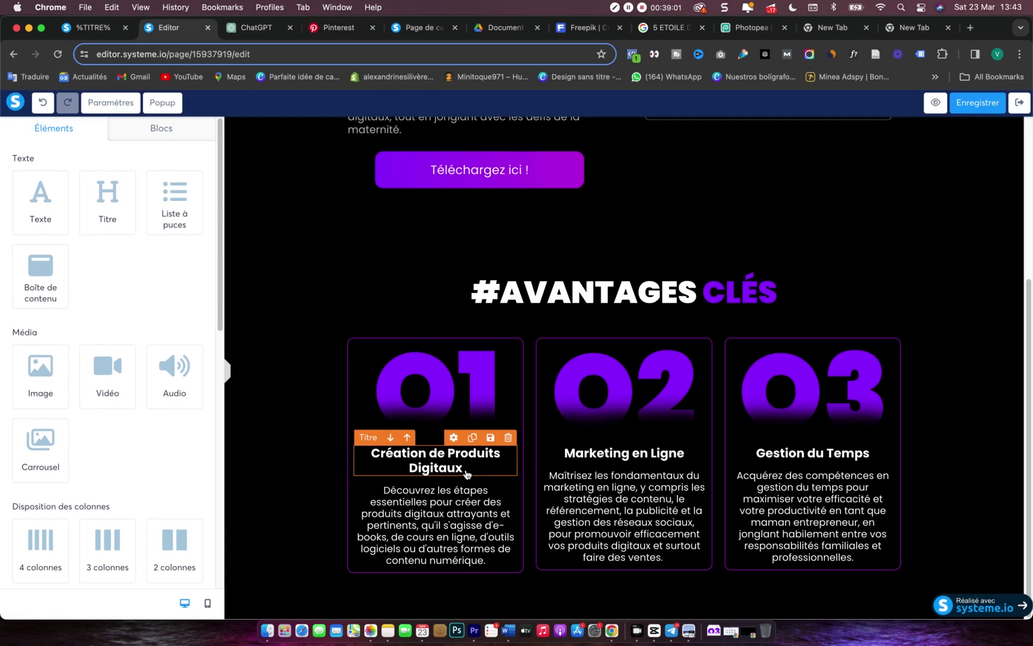
- Add a new section below the three benefit cards and set its content width to Moyen
scroll(85, 476, "down", 10)
scroll(148, 407, "up", 5)
left_click(106, 310)
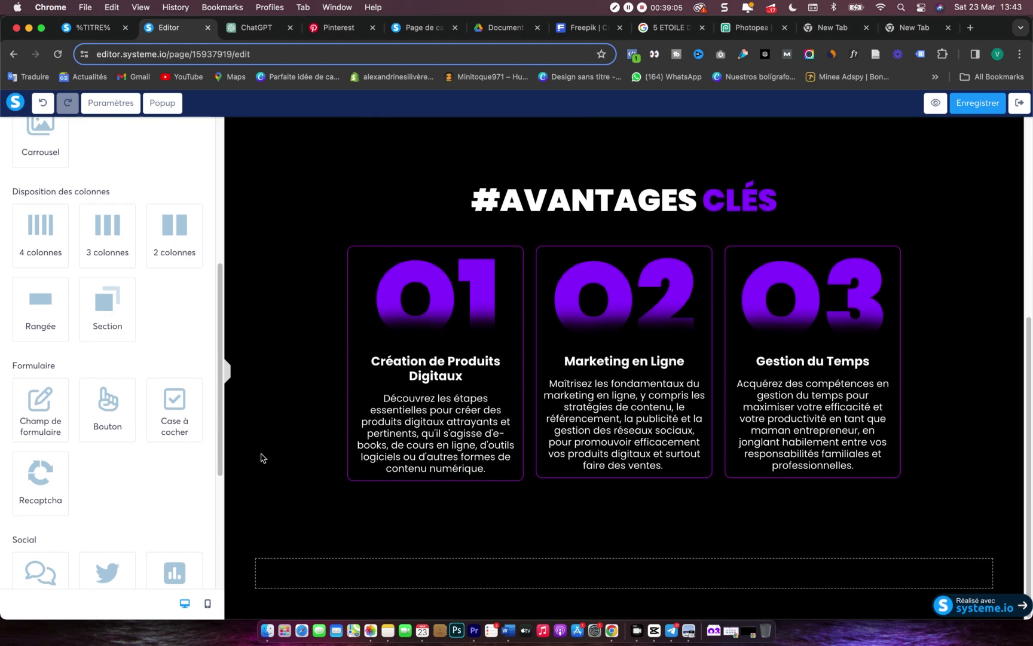
left_click(242, 577)
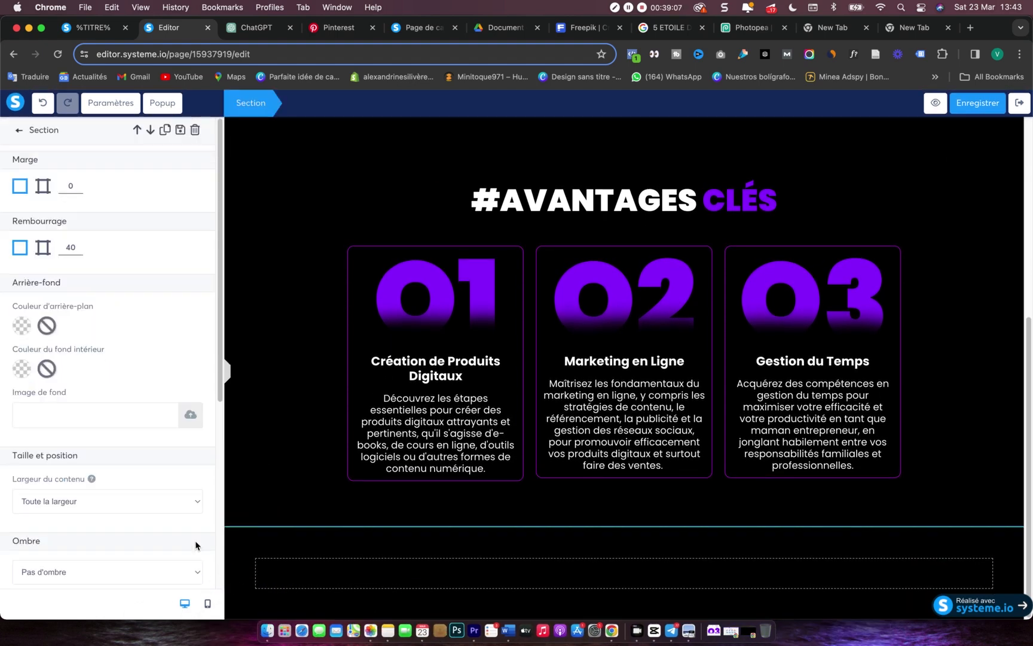
scroll(71, 360, "down", 1)
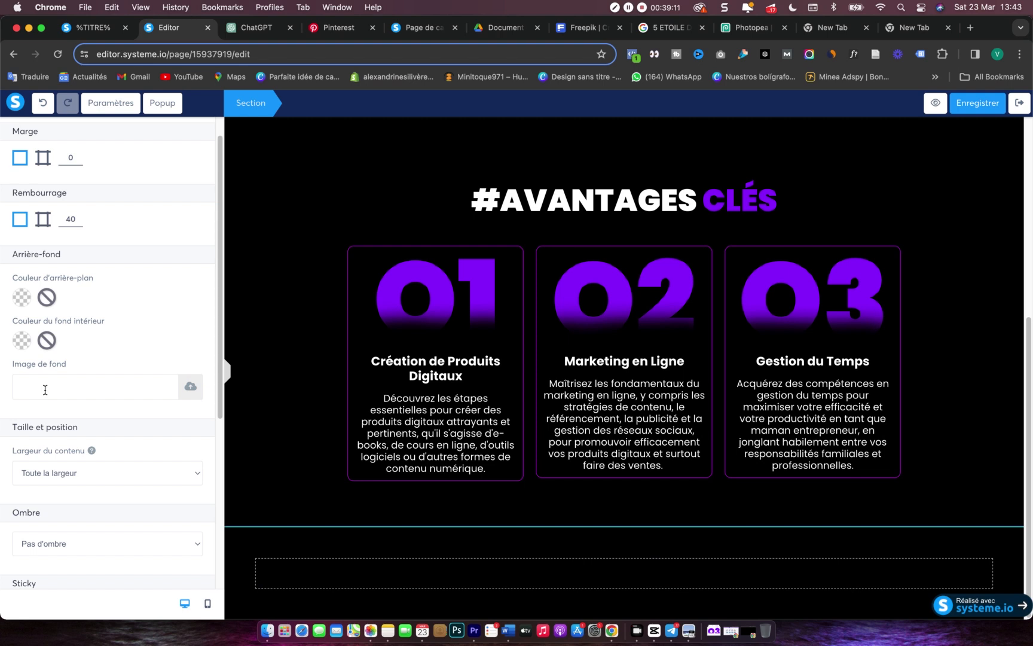
scroll(45, 390, "down", 1)
left_click(48, 444)
left_click(34, 470)
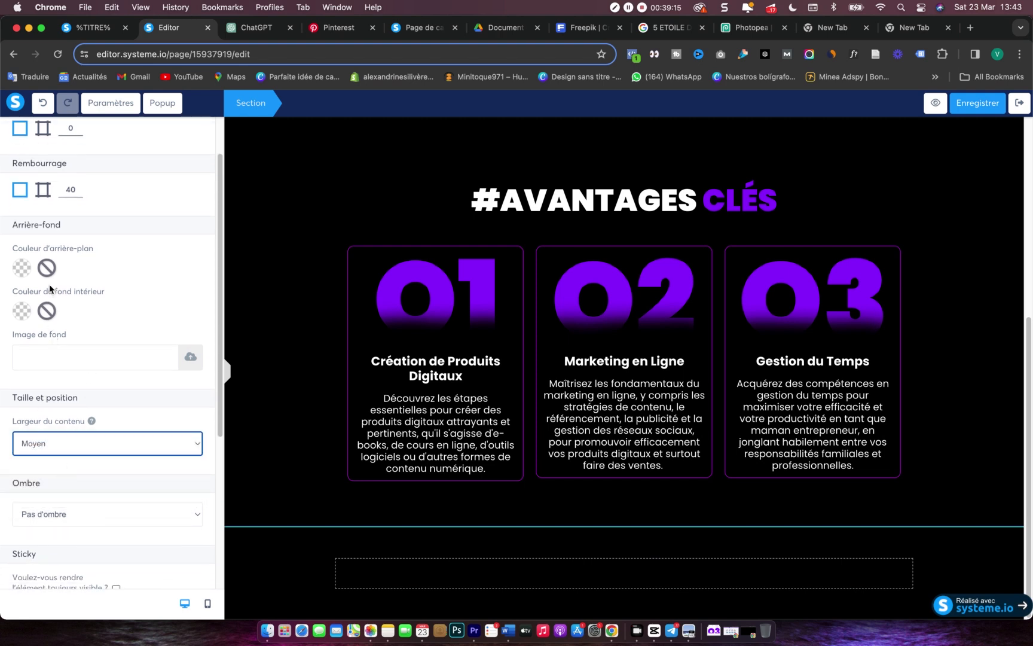
- Give the new section a white (FFFFFF) background and set its padding to 0
left_click(20, 268)
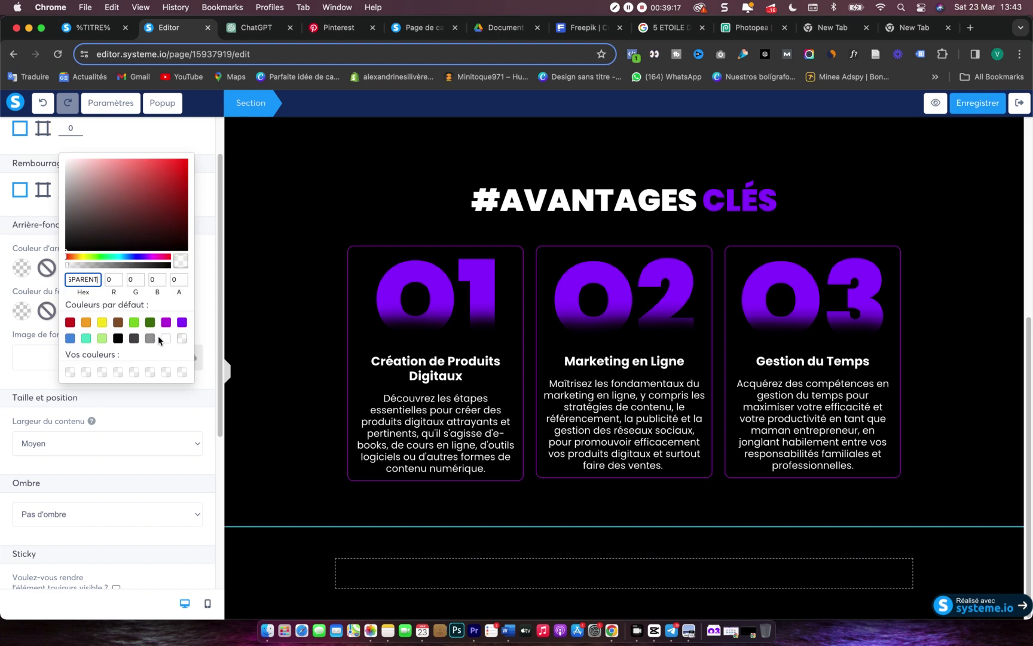
left_click(166, 323)
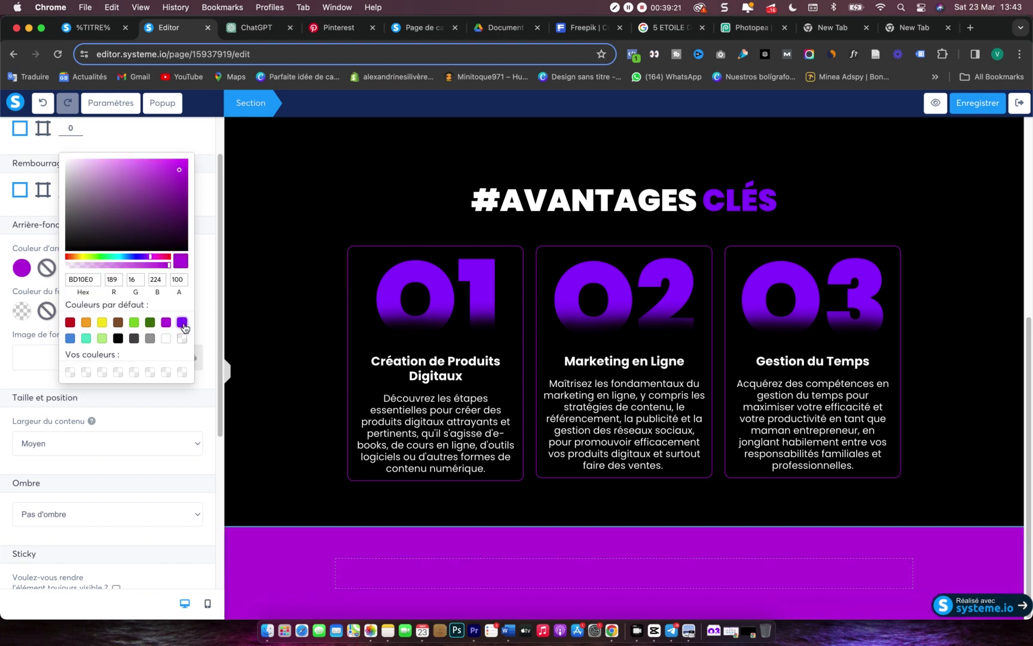
left_click(181, 323)
left_click(167, 339)
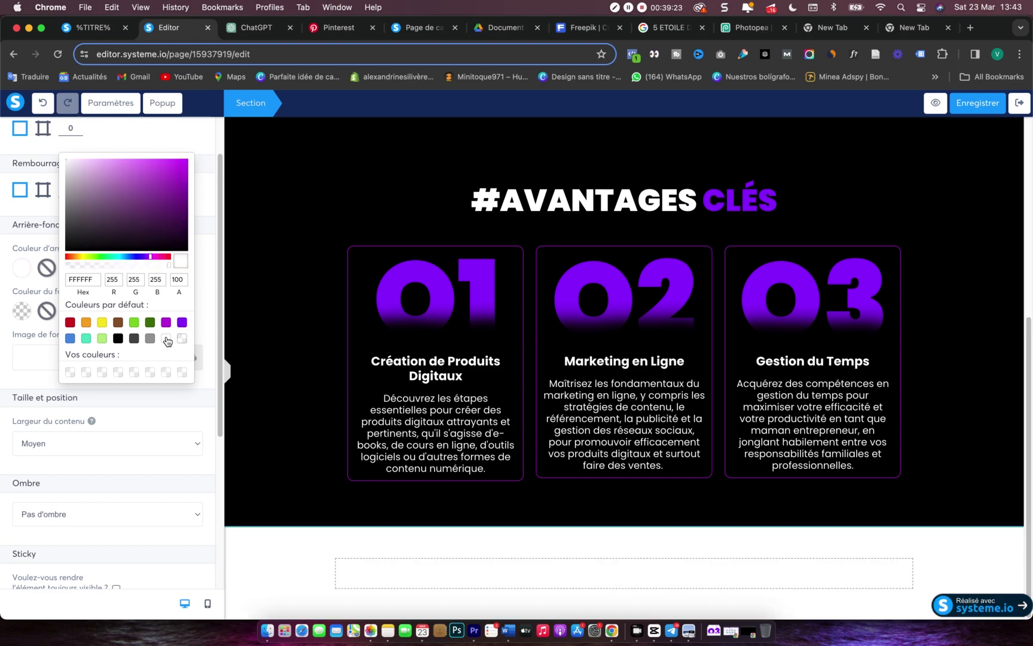
left_click(8, 285)
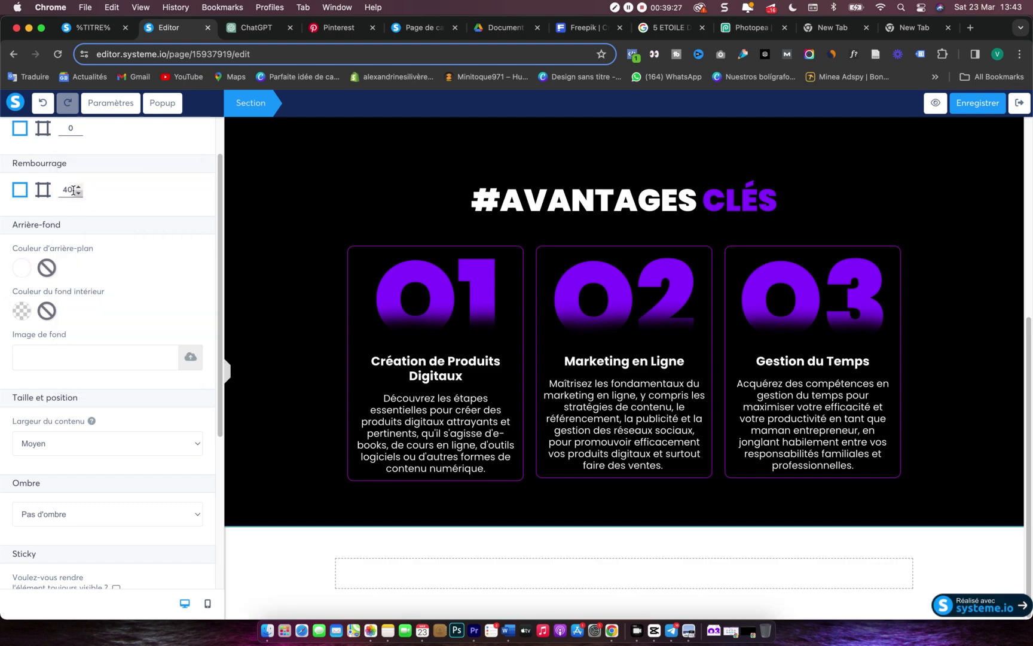
left_click_drag(62, 190, 70, 191)
key("BackSpace")
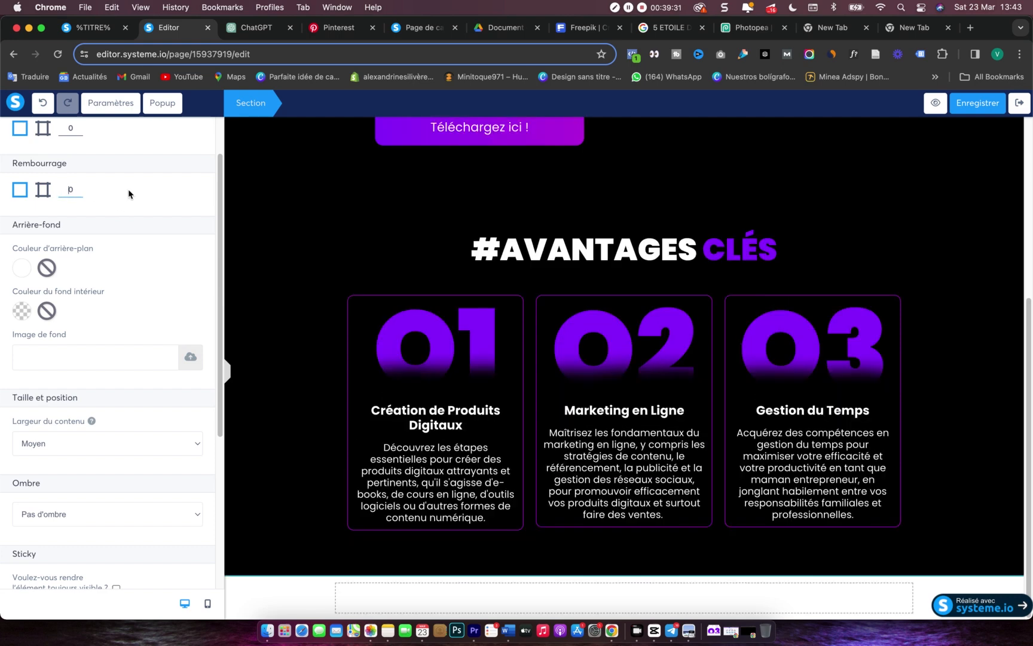
left_click(676, 592)
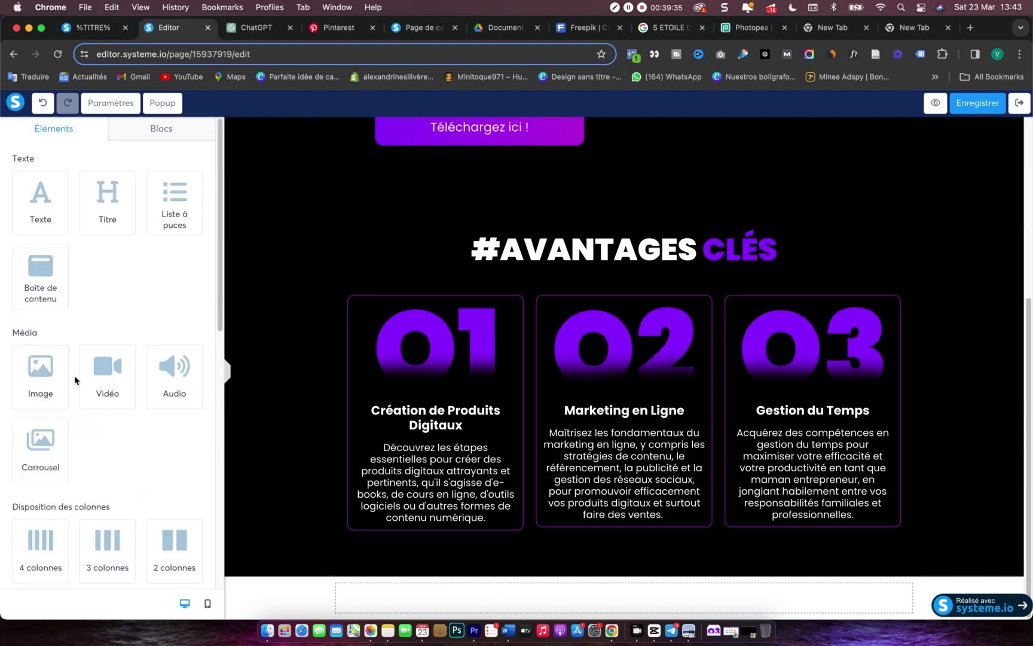
- Add another empty section below the white one
scroll(76, 379, "down", 10)
scroll(111, 439, "up", 5)
left_click_drag(107, 391, 586, 549)
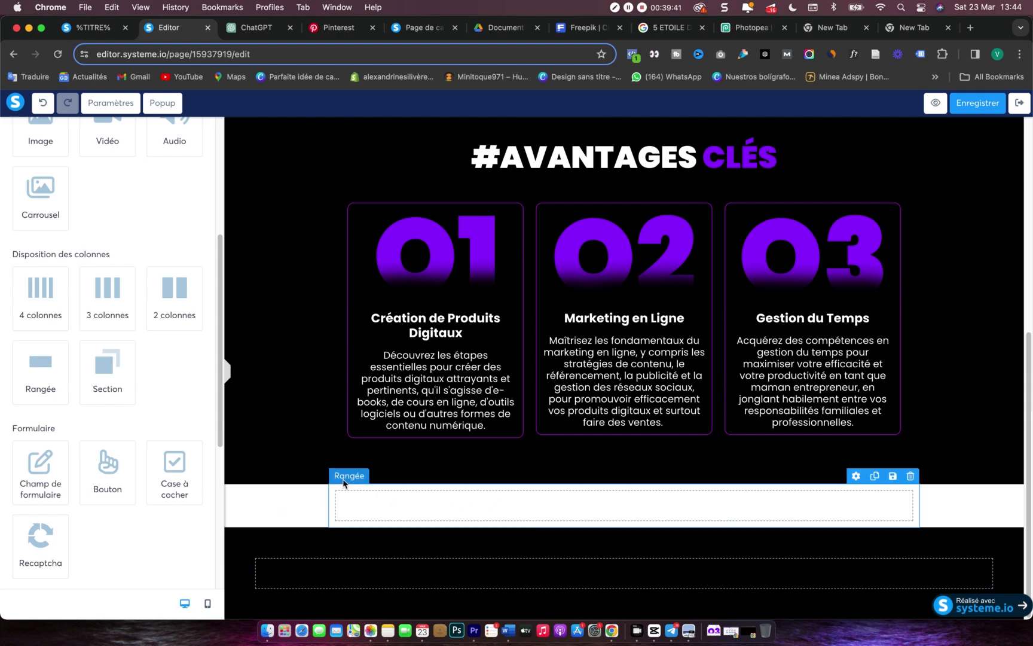
- Set the background color of the row inside the white section to purple 9013FE
left_click(289, 512)
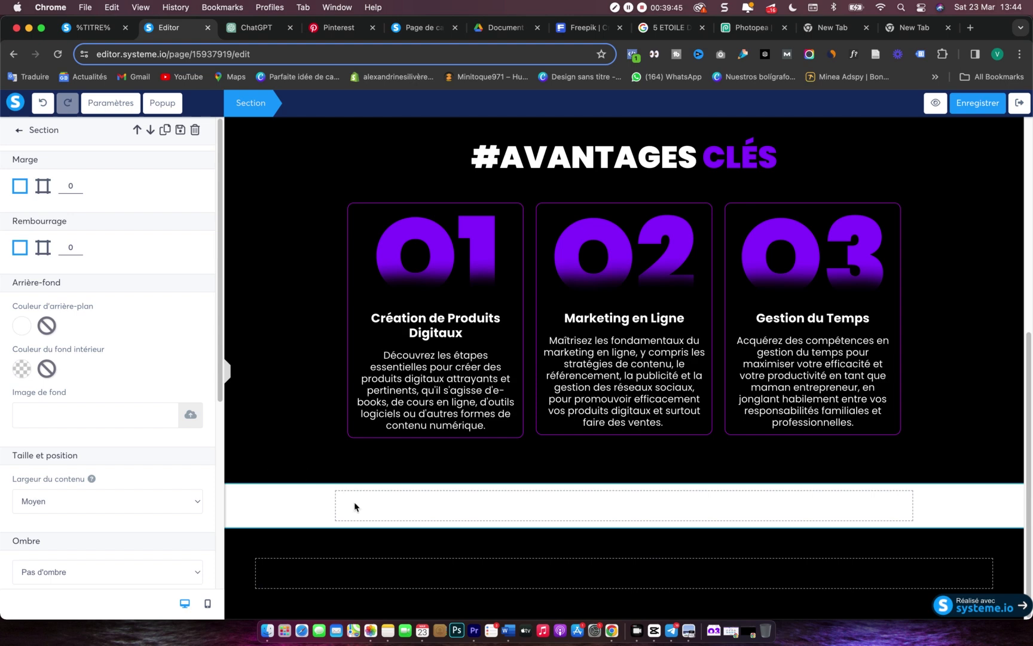
left_click(333, 497)
left_click(347, 479)
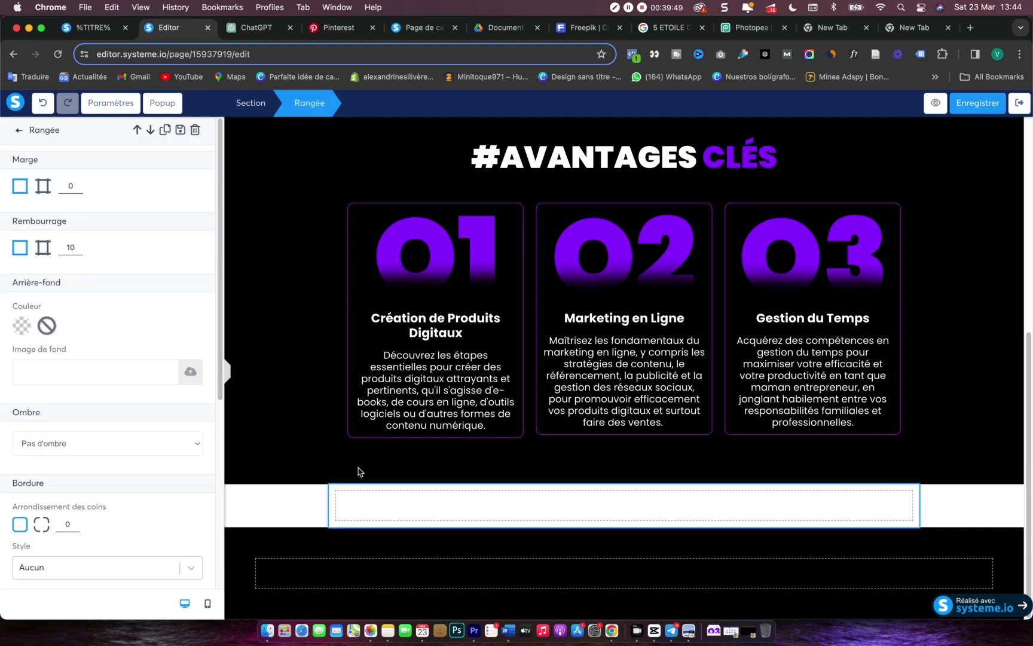
left_click(23, 326)
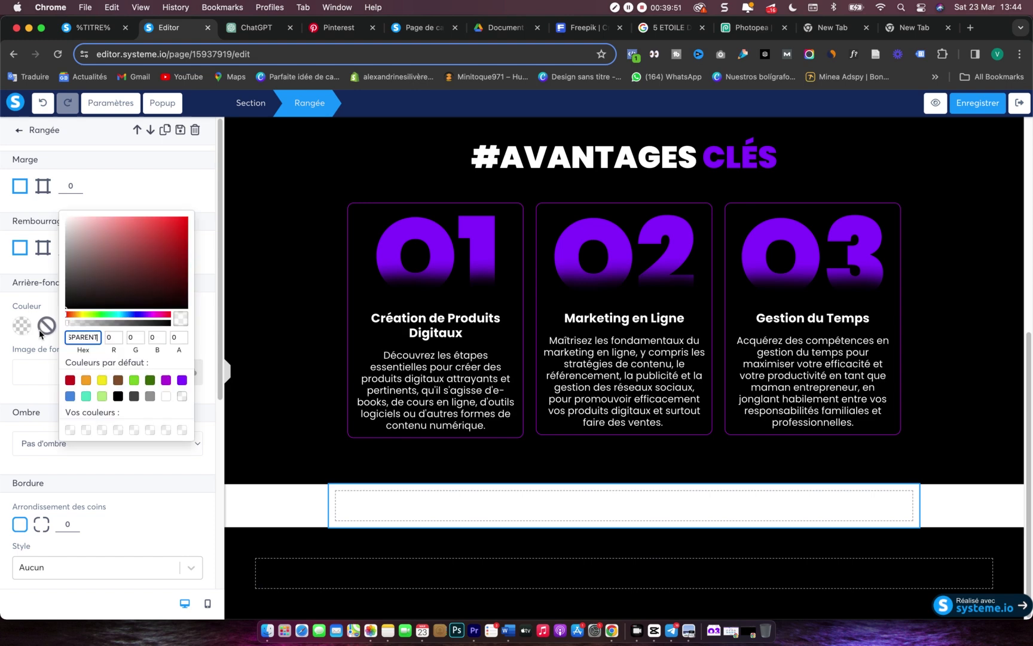
left_click(178, 380)
left_click(182, 380)
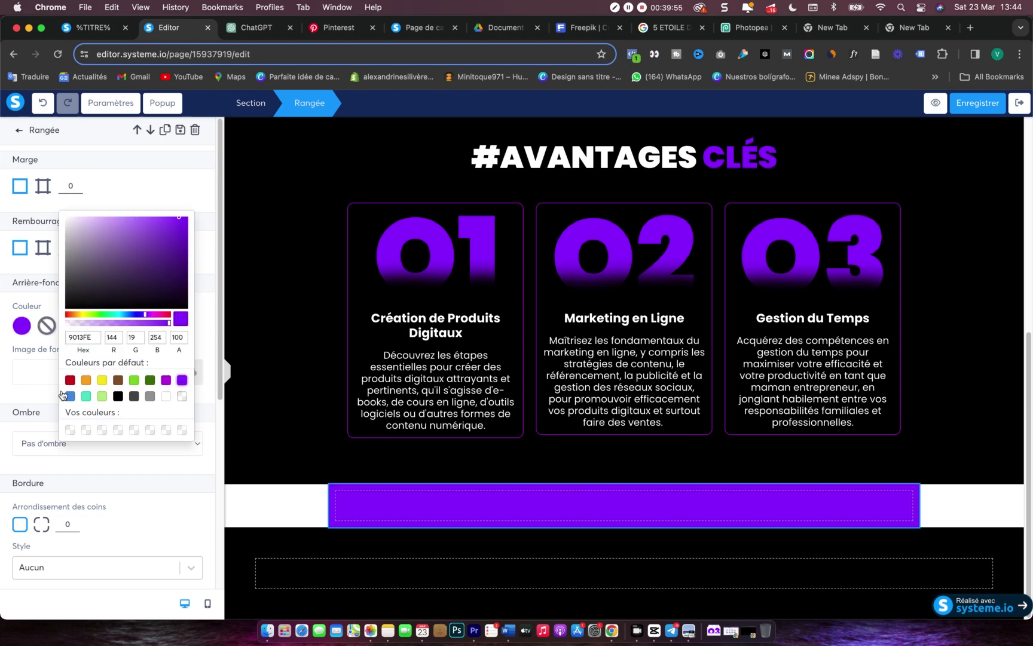
left_click(14, 350)
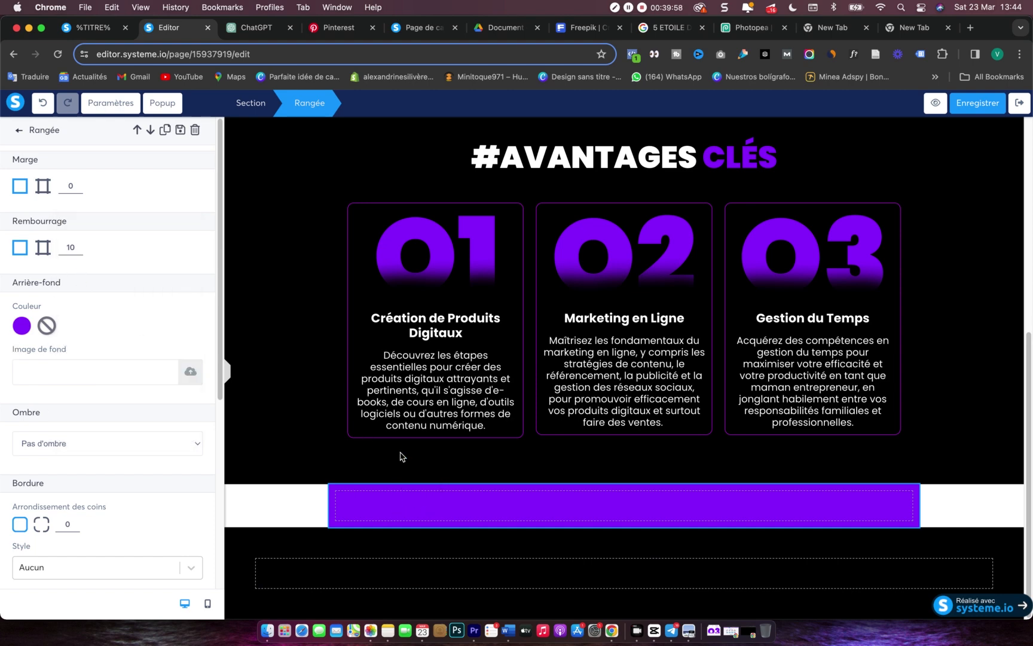
- Set the purple row's top margin to -39 using individual side margins, so that it overlaps the black section above
left_click(47, 189)
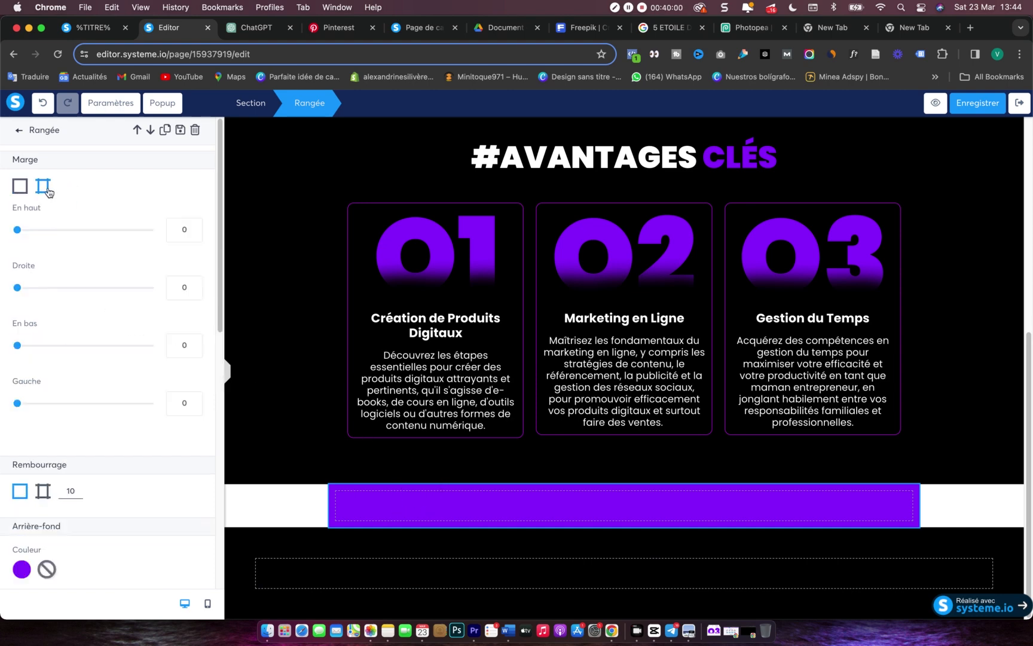
left_click(195, 234)
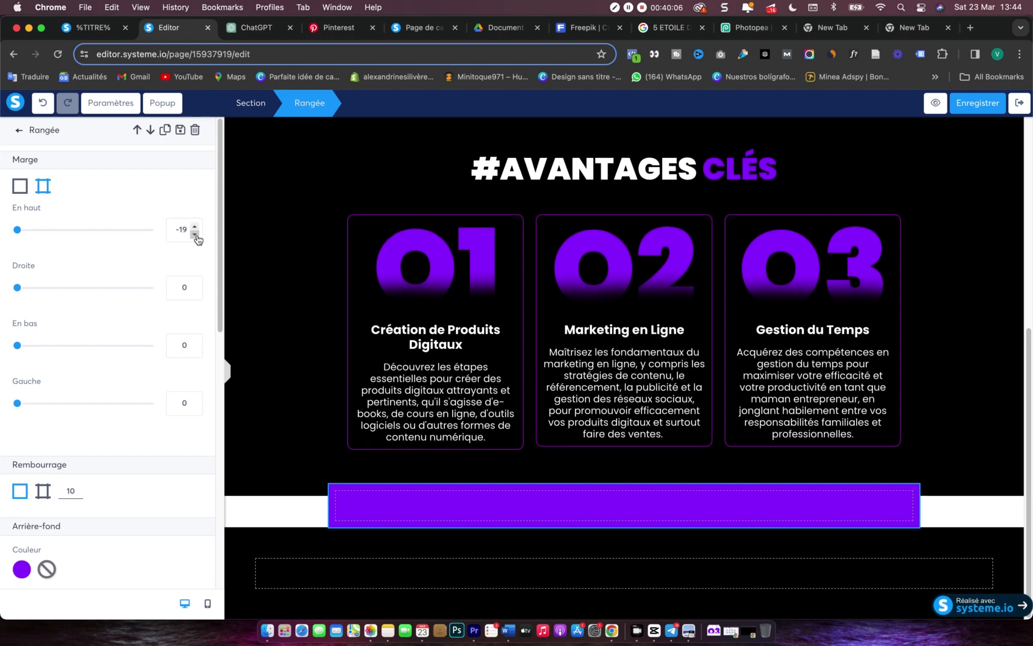
left_click(195, 235)
left_click(195, 236)
left_click(195, 236)
left_click(196, 236)
left_click(195, 236)
left_click(195, 236)
left_click(196, 235)
left_click(195, 235)
left_click(195, 236)
left_click(195, 236)
left_click(195, 235)
left_click(196, 235)
left_click(196, 235)
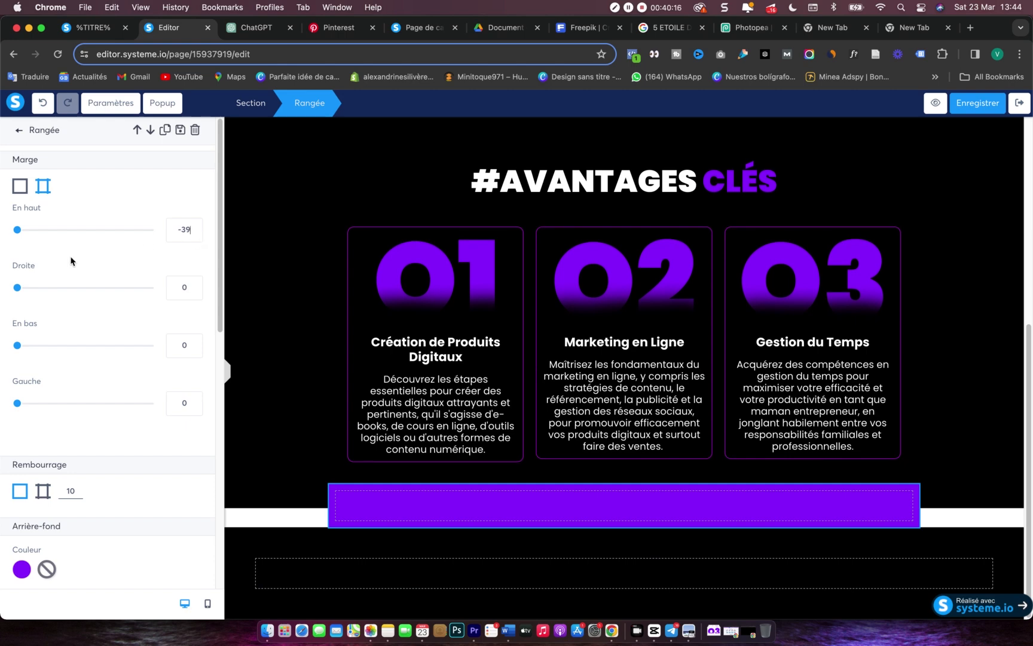
- Adjust the purple row's bottom margin to leave only a thin white strip beneath it
scroll(83, 383, "down", 2)
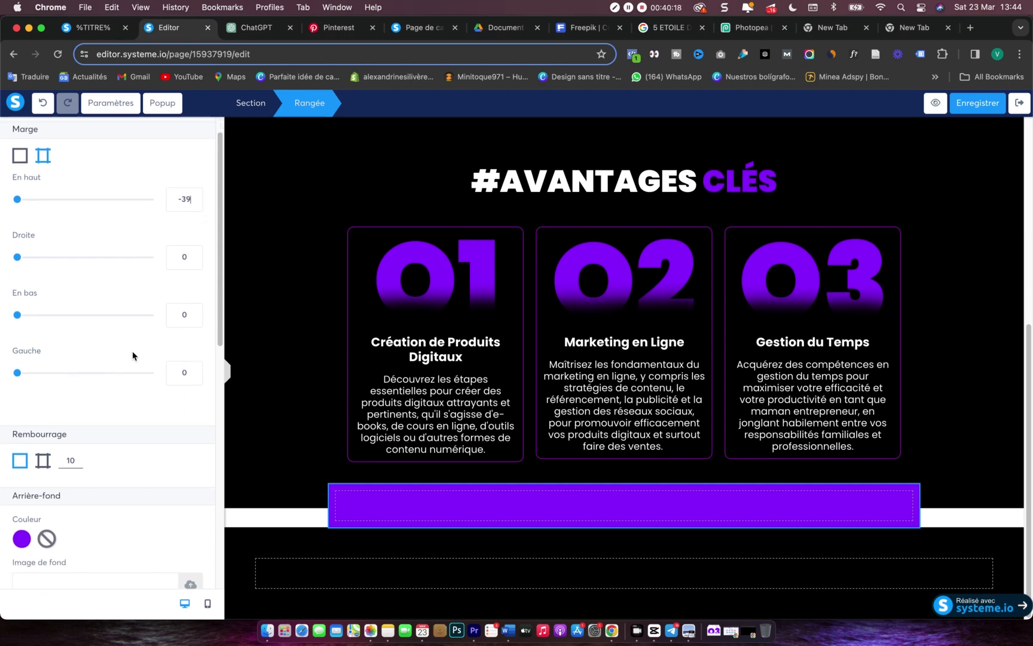
left_click(195, 311)
left_click(196, 311)
left_click(195, 311)
left_click(195, 311)
left_click(195, 311)
left_click(195, 311)
left_click(195, 311)
left_click(195, 311)
left_click(195, 310)
left_click(195, 311)
left_click(195, 311)
left_click(195, 311)
left_click(195, 311)
left_click(195, 311)
left_click(195, 311)
left_click(195, 311)
left_click(195, 311)
left_click(195, 311)
left_click(195, 311)
left_click(195, 310)
left_click(195, 311)
left_click(195, 311)
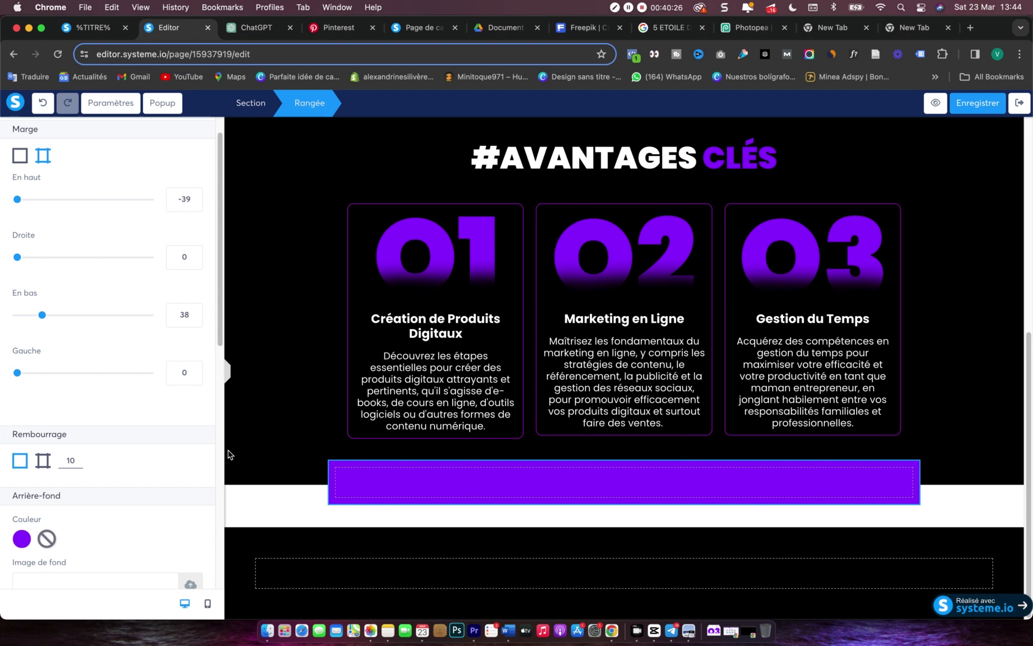
left_click(195, 319)
left_click(195, 319)
left_click(195, 319)
left_click(195, 320)
left_click(195, 319)
left_click(195, 319)
left_click(195, 319)
left_click(195, 319)
left_click(195, 319)
left_click(195, 320)
left_click(195, 319)
left_click(195, 320)
left_click(195, 319)
left_click(195, 319)
left_click(195, 320)
left_click(195, 319)
left_click(195, 319)
left_click(239, 540)
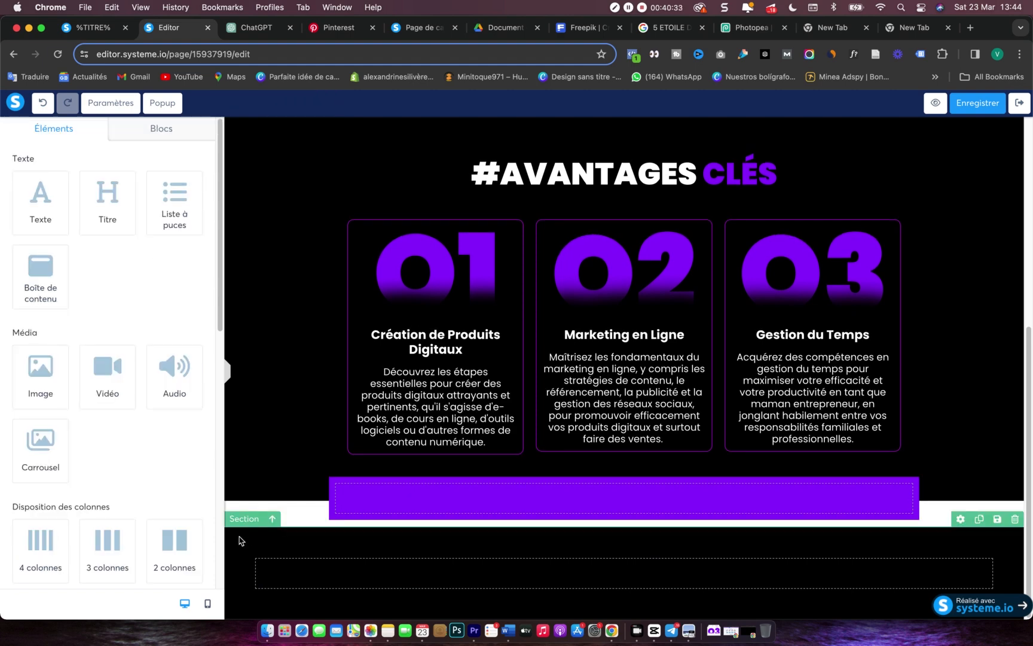
- Set the background color of the last section on the page to white
left_click(244, 519)
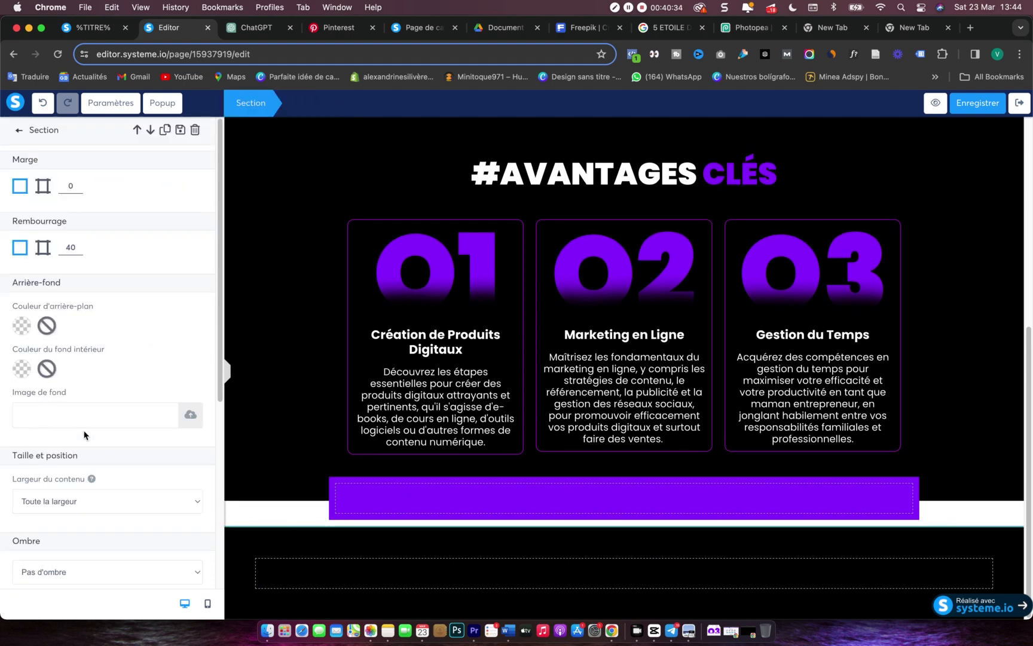
left_click(21, 328)
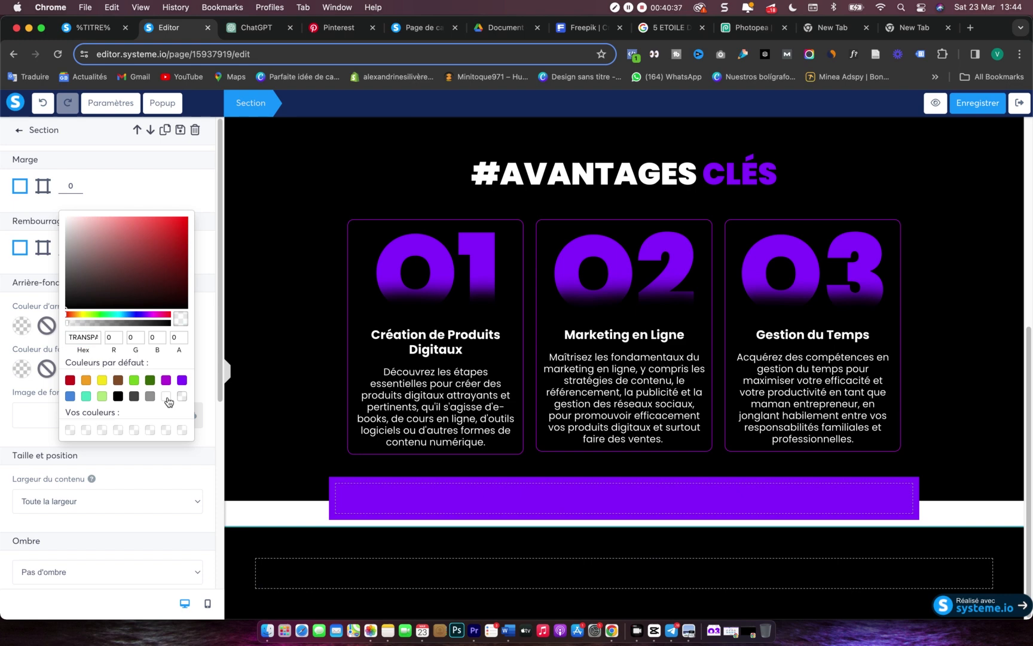
left_click(165, 397)
left_click(275, 483)
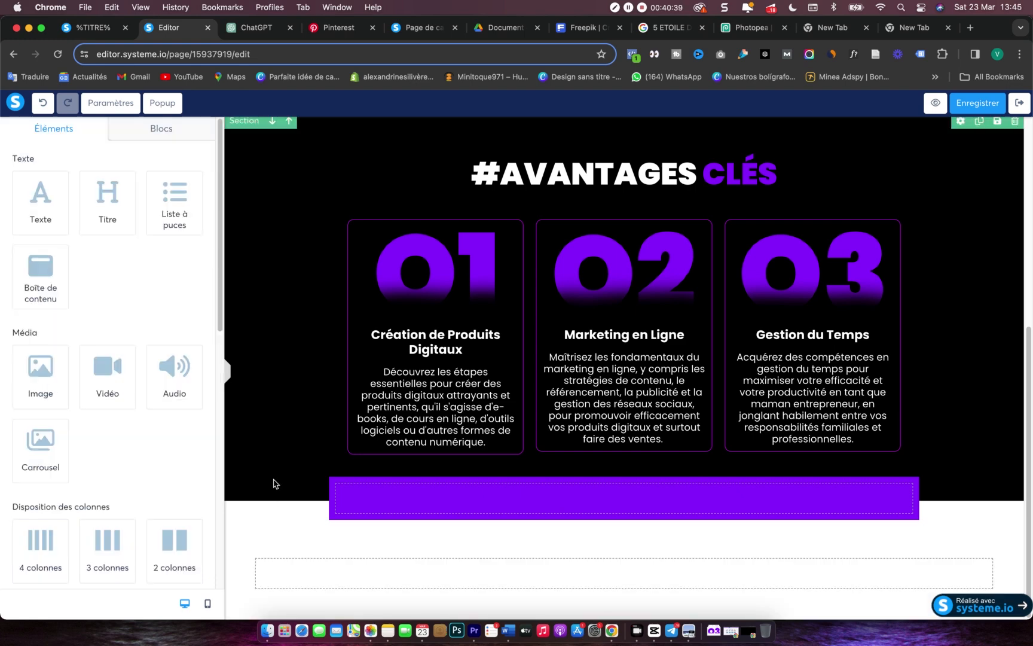
- Set the content width of the white section at the end of the page to Moyen
left_click(235, 562)
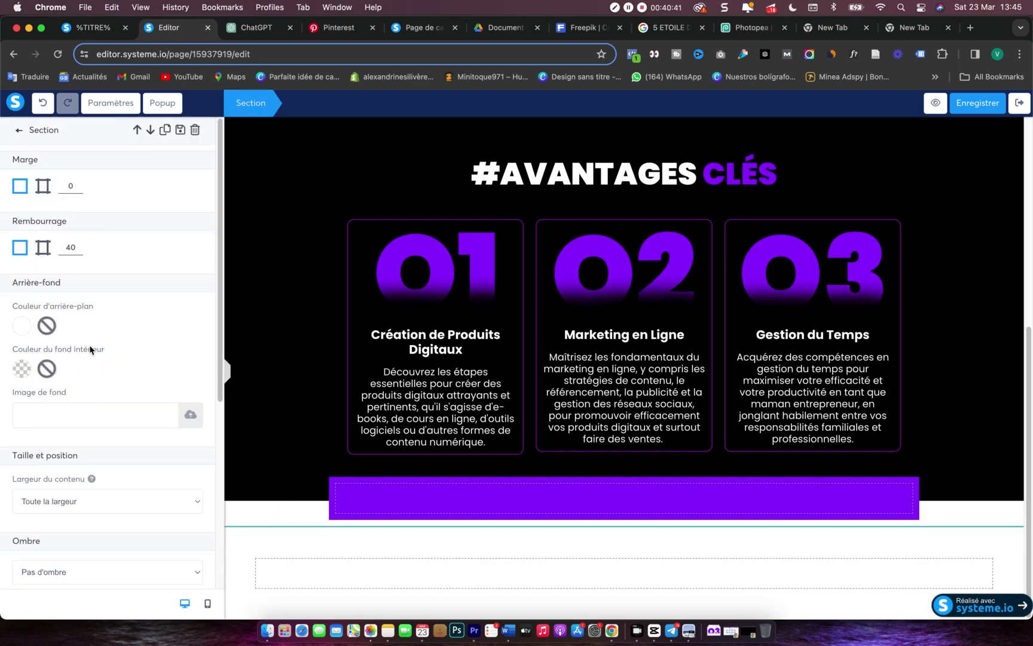
scroll(90, 352, "down", 5)
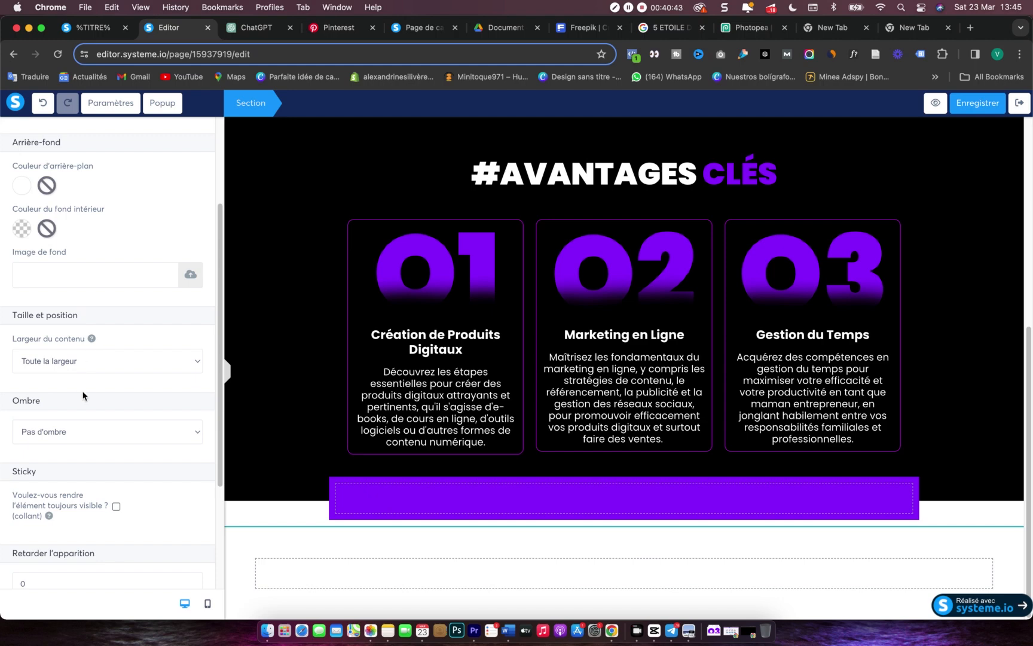
left_click(124, 204)
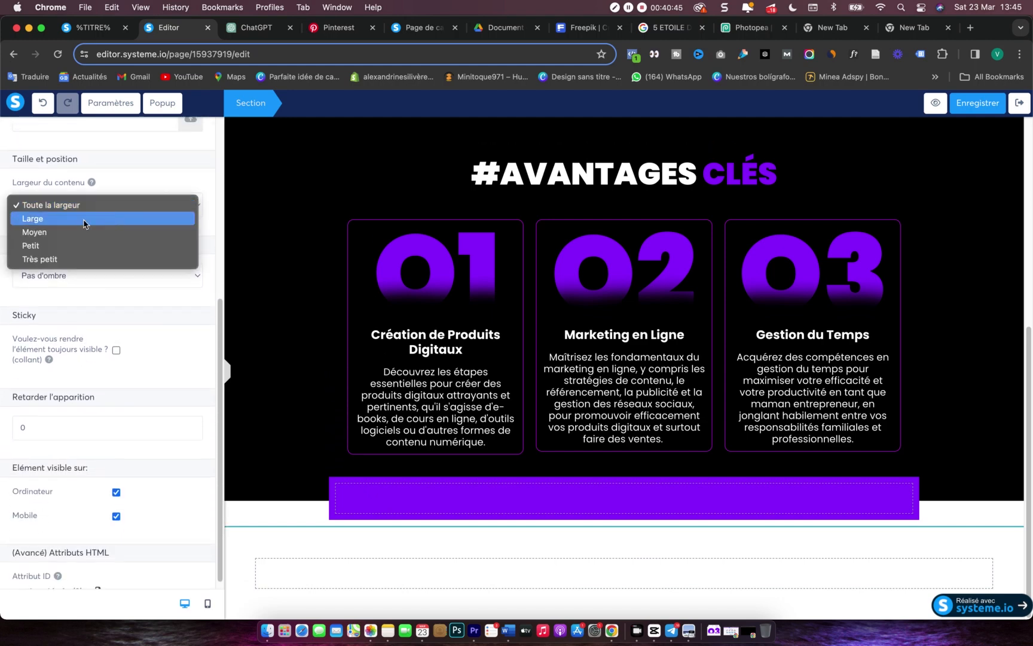
left_click(64, 236)
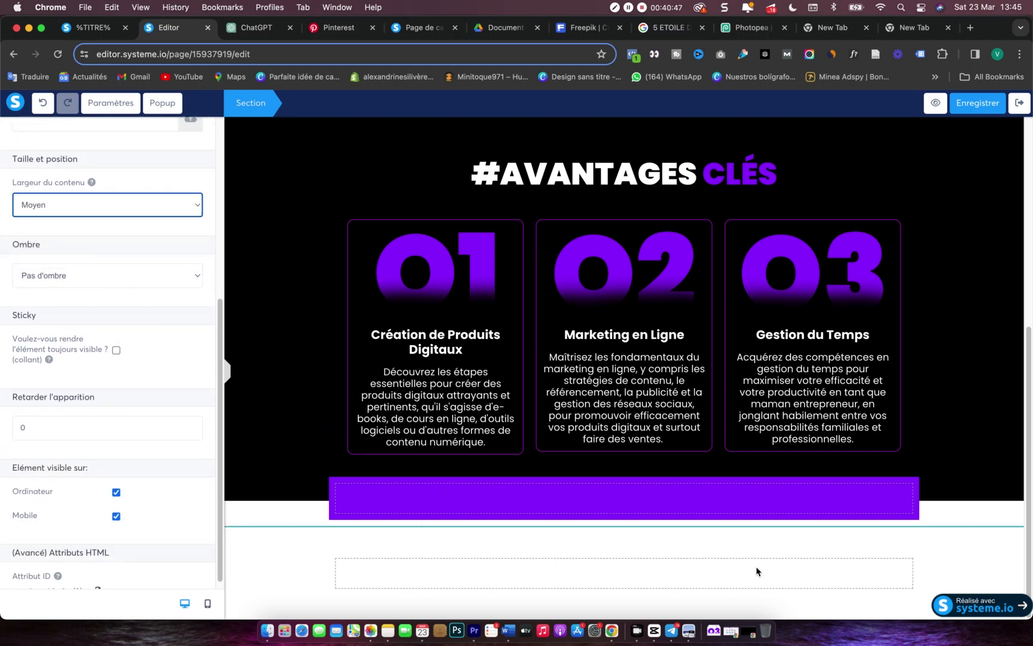
left_click(966, 518)
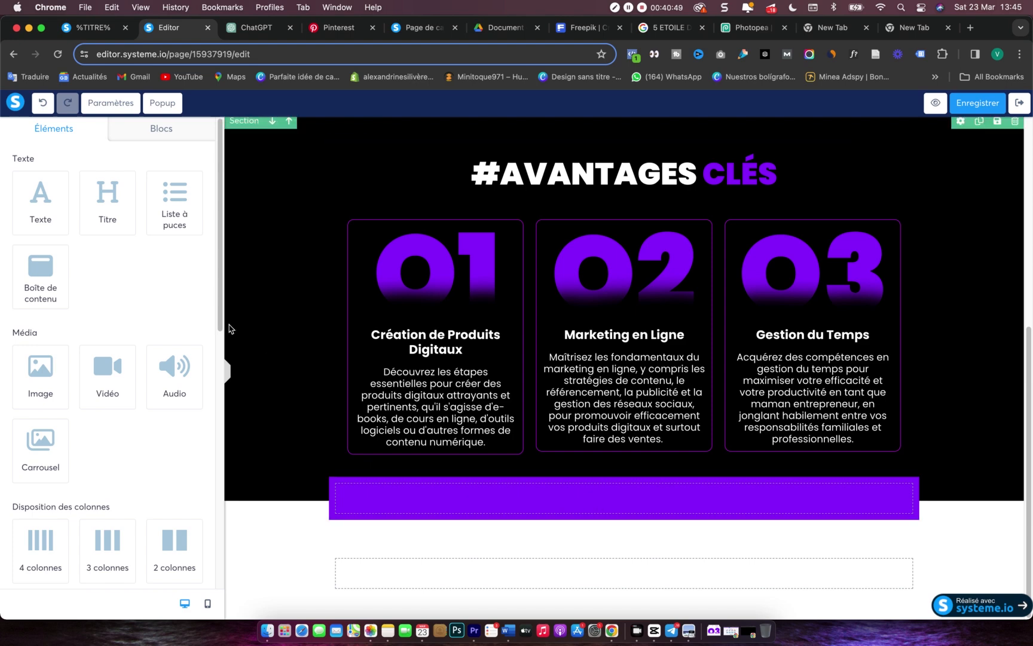
- Switch to the ChatGPT conversation, find the "Appel à l'Action" item in the page outline, and copy its heading and suggested phrases
left_click(254, 28)
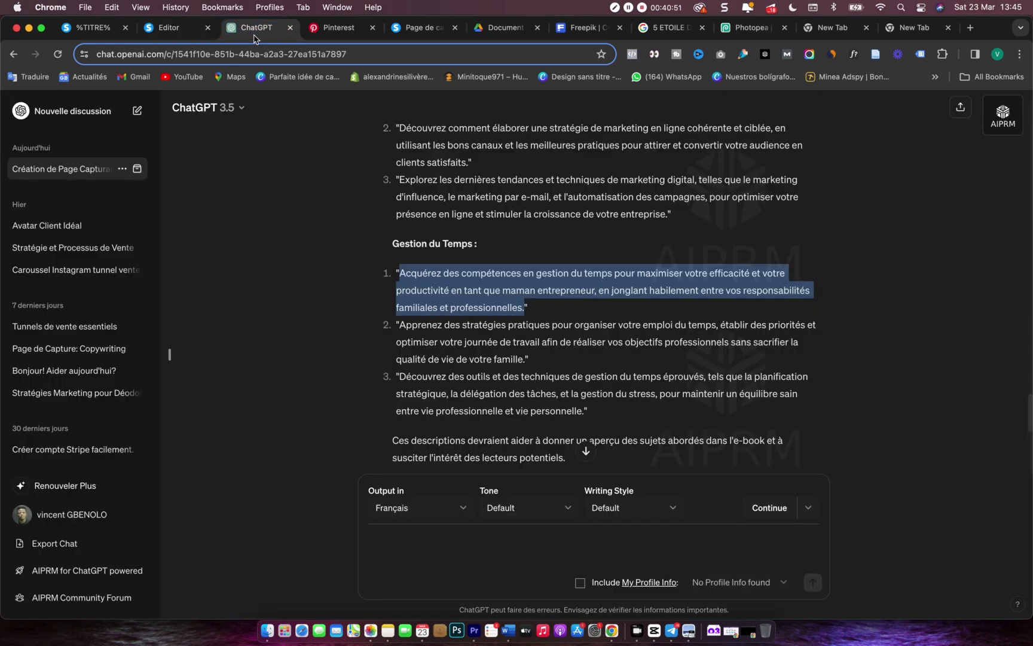
scroll(458, 235, "up", 10)
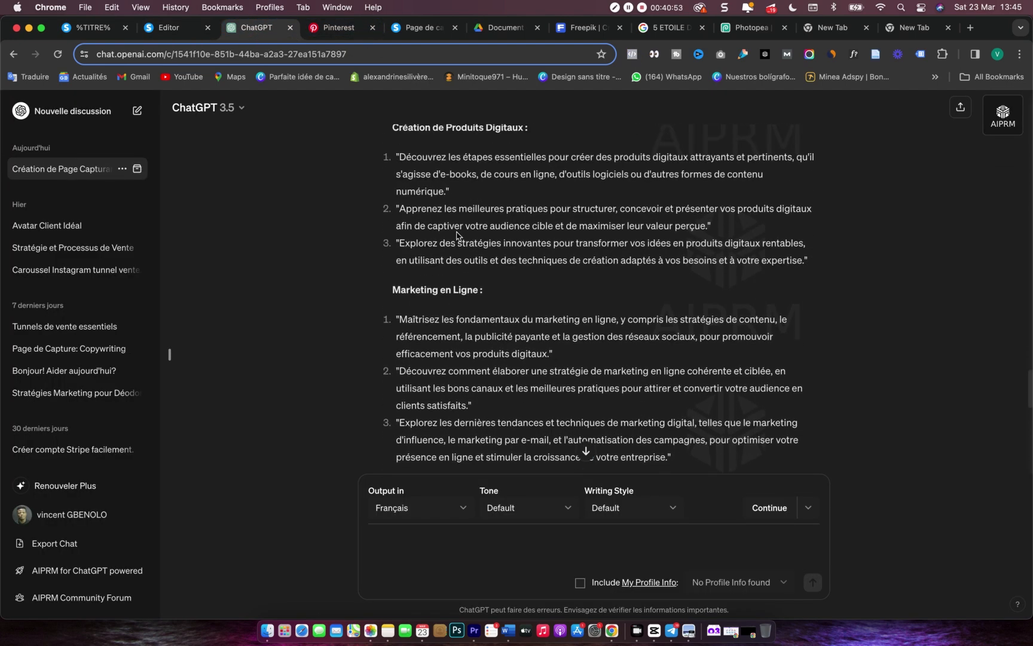
scroll(457, 234, "up", 10)
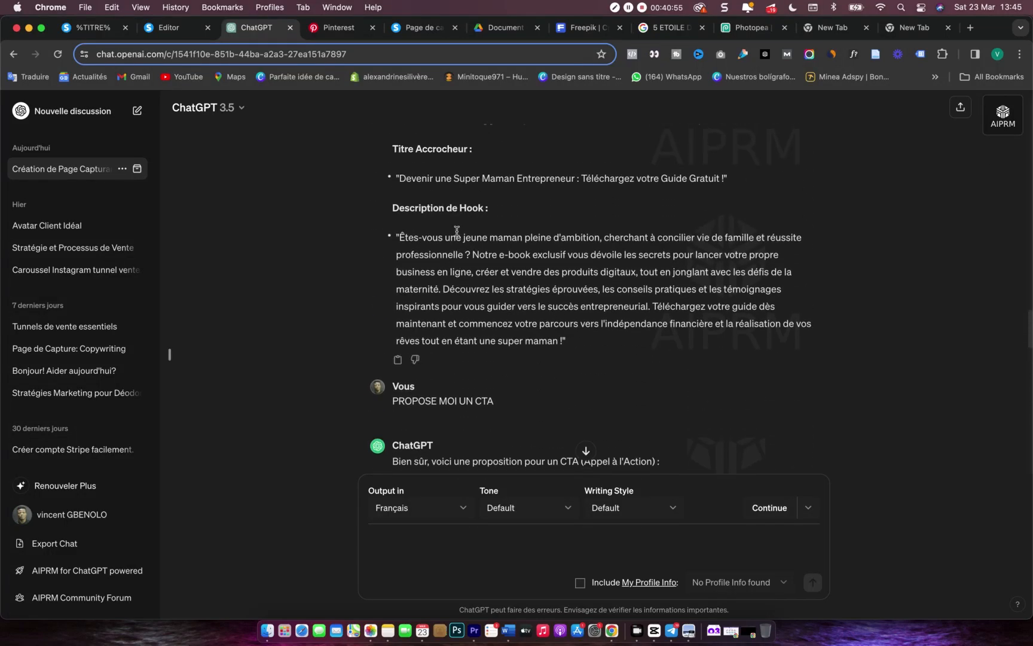
scroll(457, 231, "up", 10)
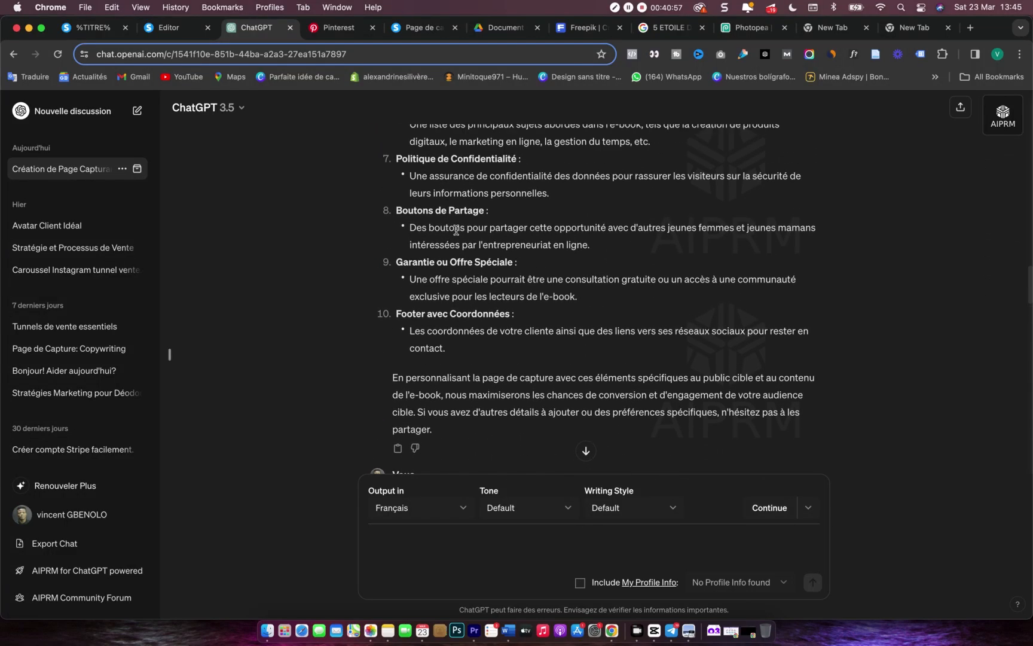
scroll(494, 242, "up", 2)
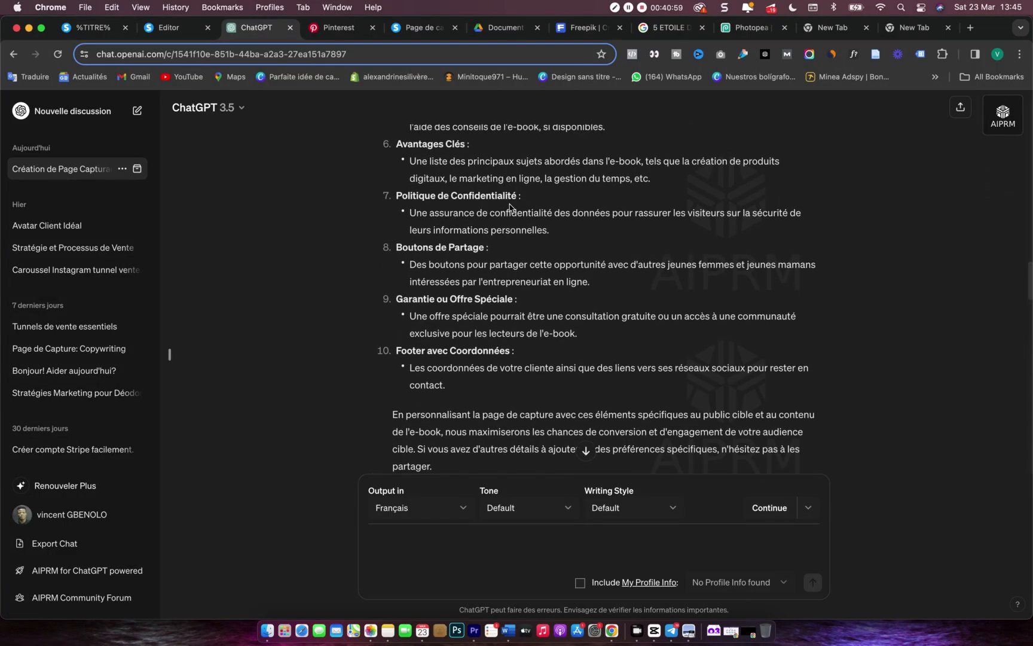
scroll(431, 156, "up", 5)
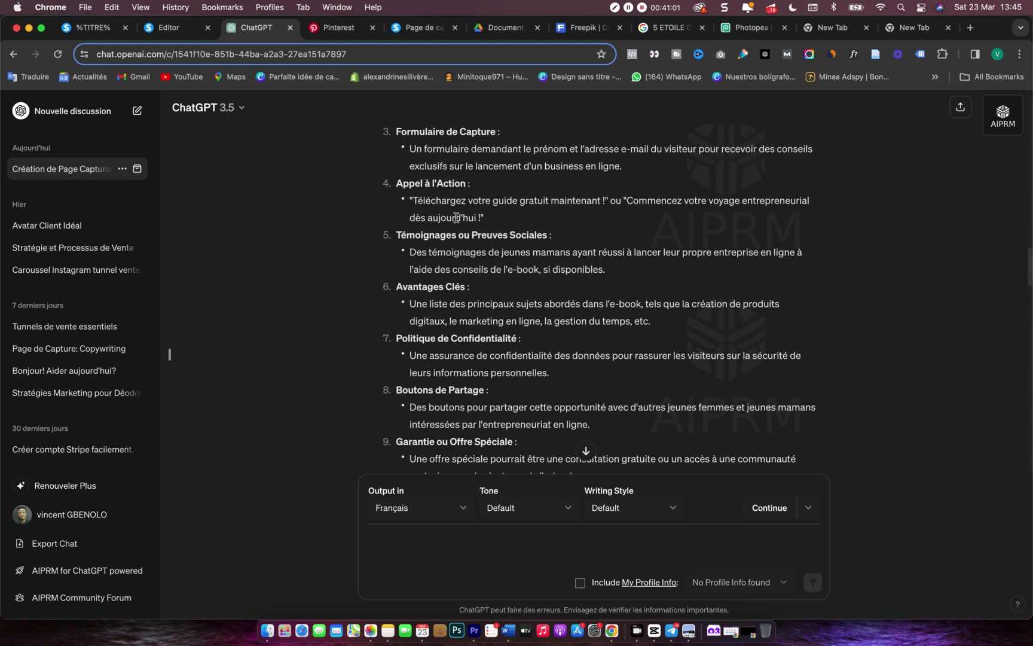
left_click_drag(467, 189, 395, 188)
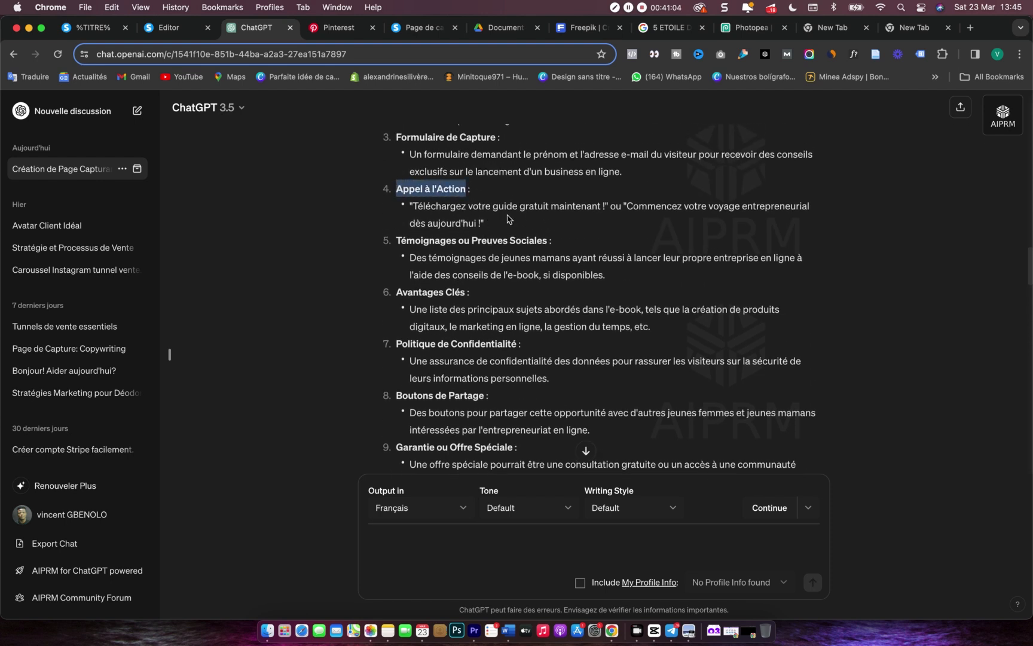
left_click_drag(414, 205, 589, 206)
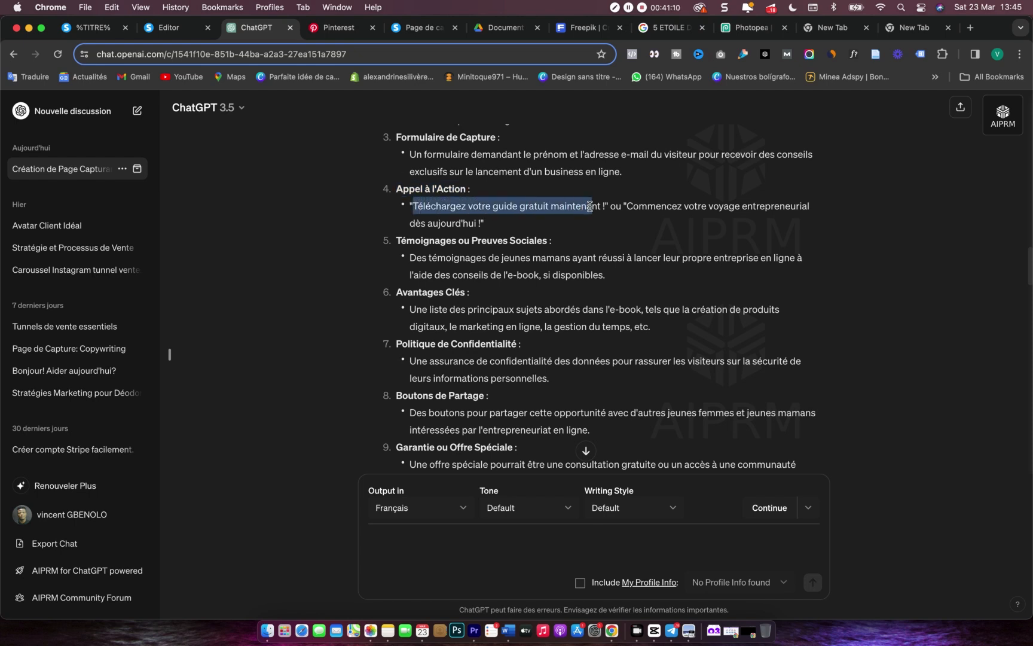
left_click_drag(590, 207, 602, 207)
left_click_drag(396, 188, 499, 218)
key("super+c")
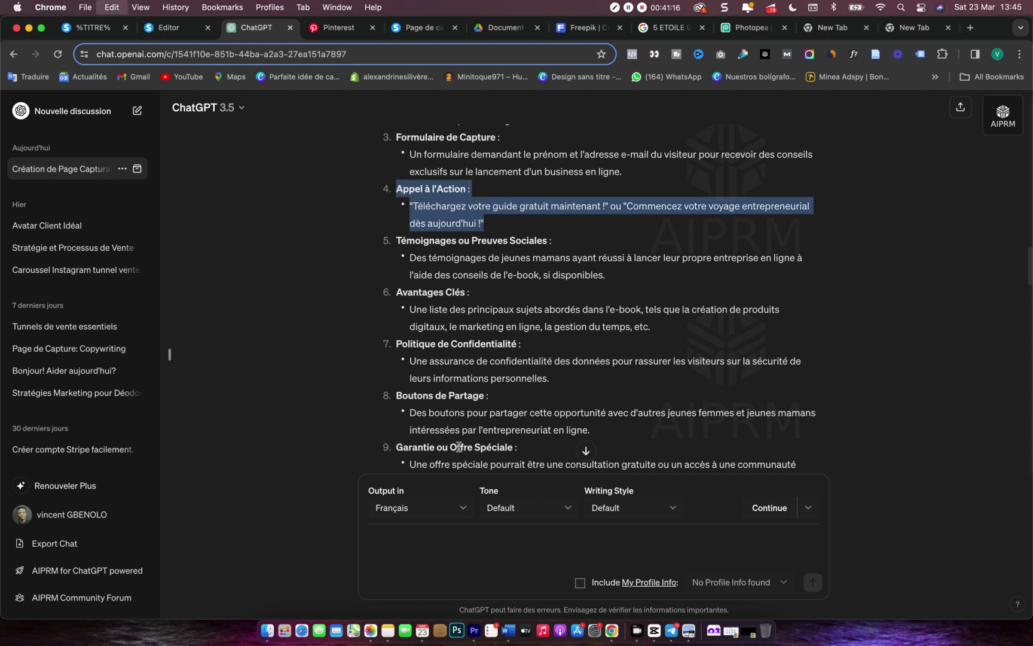
- Send ChatGPT the copied "Appel à l'Action" text with "En fonction déjà des informations à ton actif propose moi une description pour ceette section de cta"
left_click(435, 533)
key("super+v")
key("shift+Return")
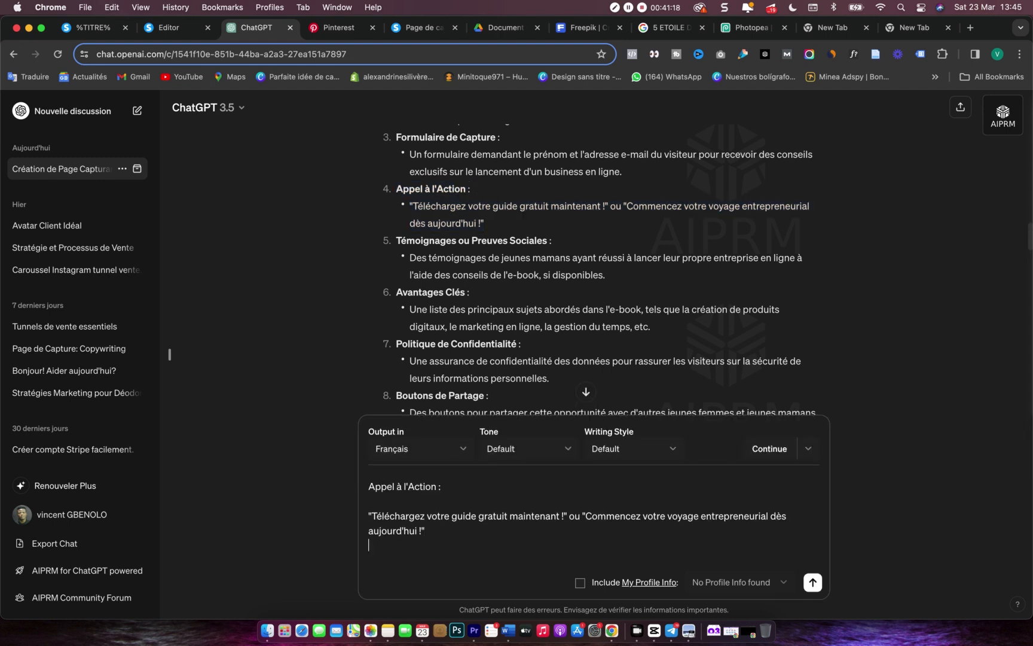
key("shift+Return")
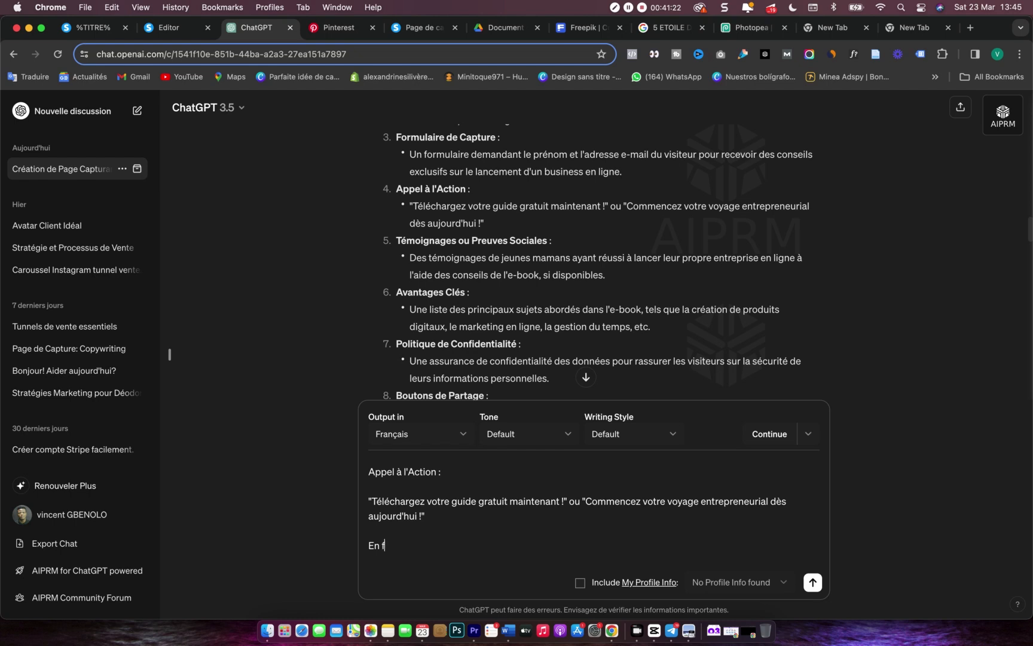
type("En fonction de")
type("jà des informations à ton actif propose moi une description pour")
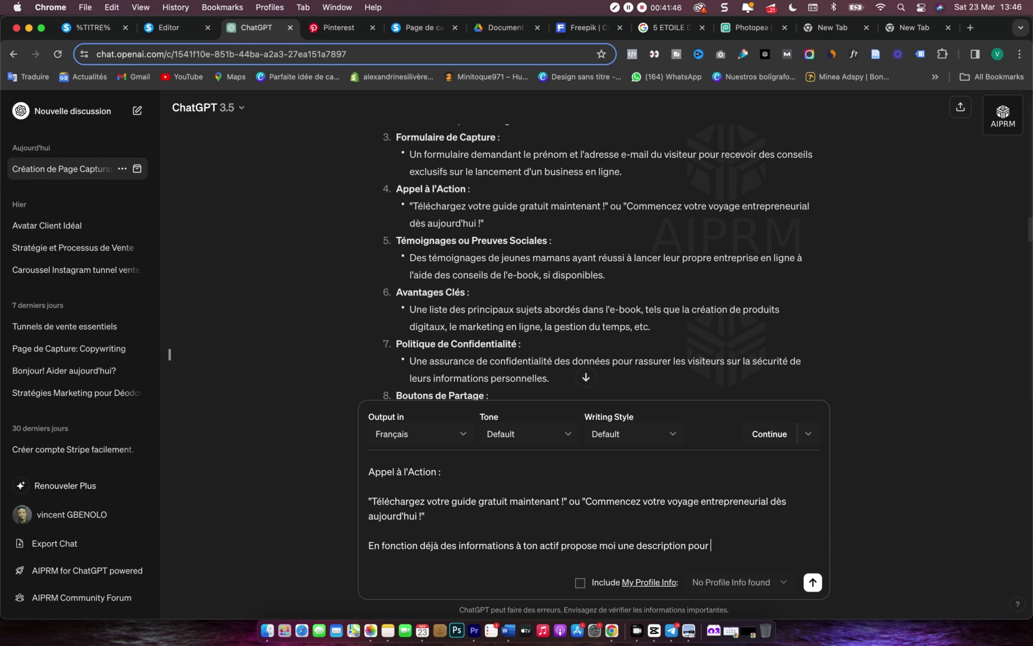
type("ceette section de cta")
key("Return")
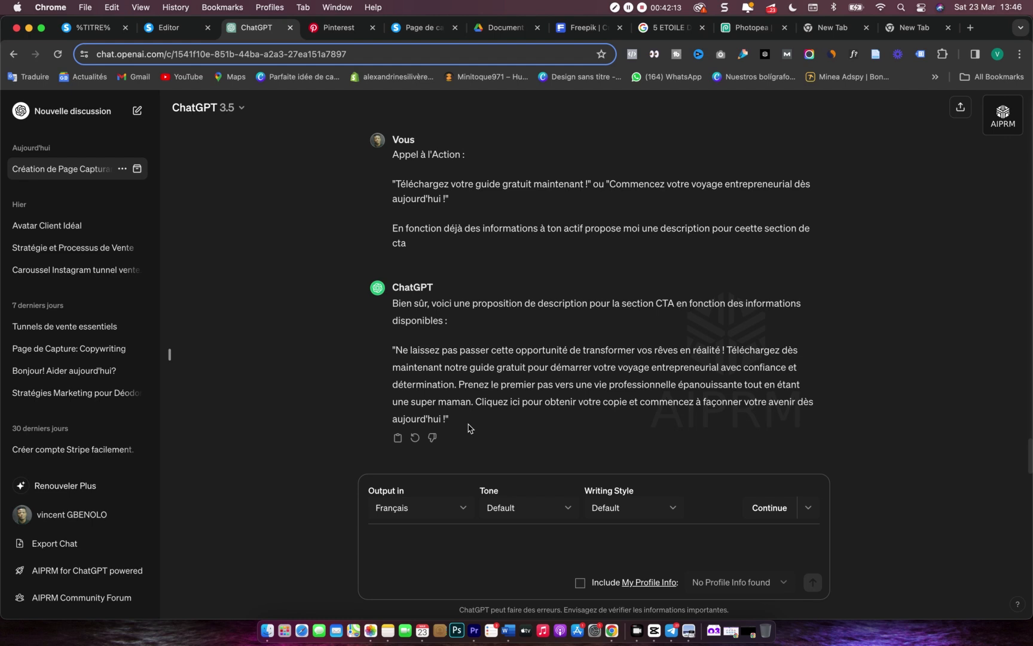
- Copy the call-to-action description from ChatGPT's reply and switch back to the systeme.io editor
left_click_drag(453, 423, 395, 352)
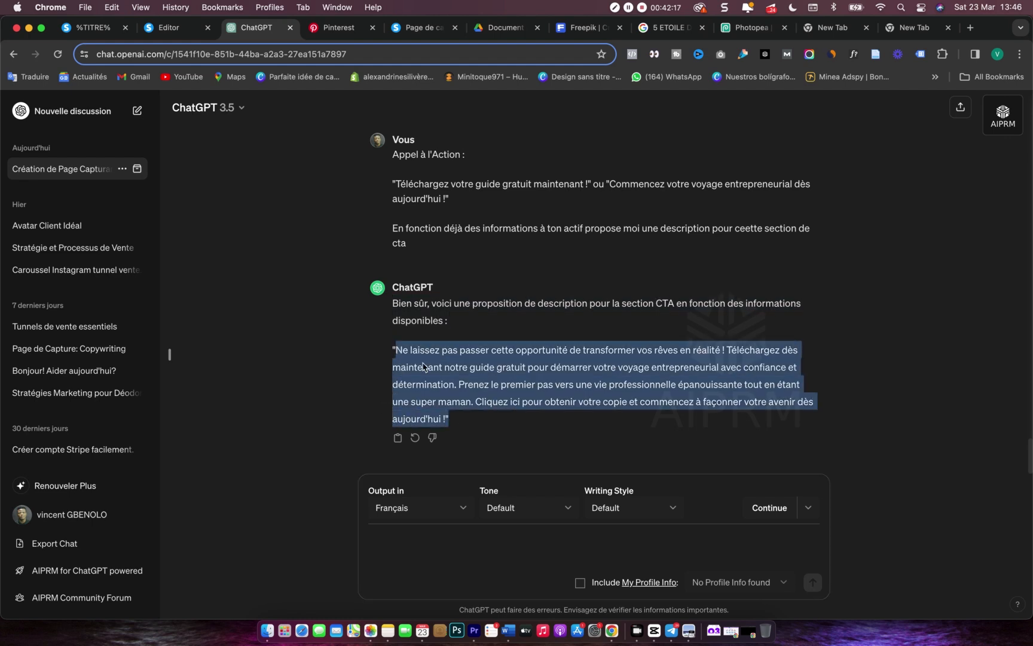
left_click(194, 31)
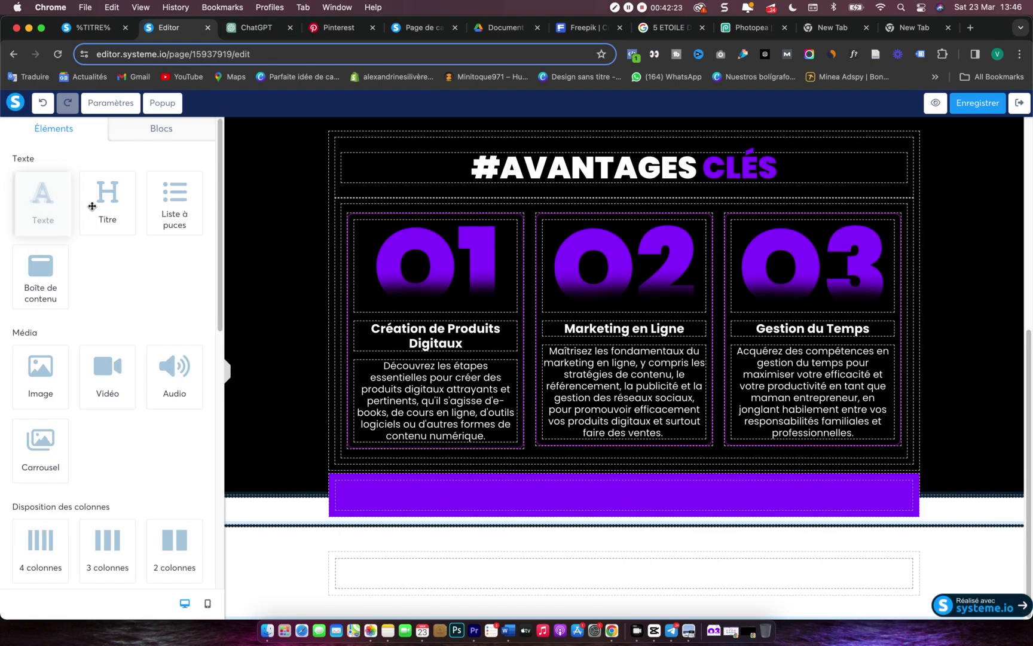
left_click_drag(102, 207, 444, 499)
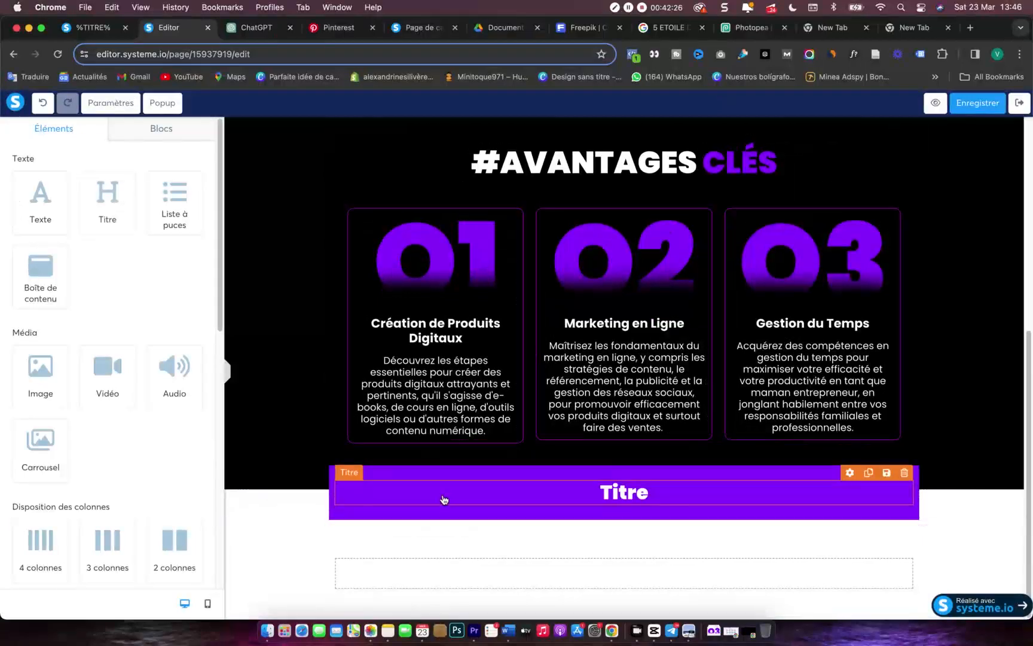
left_click(905, 474)
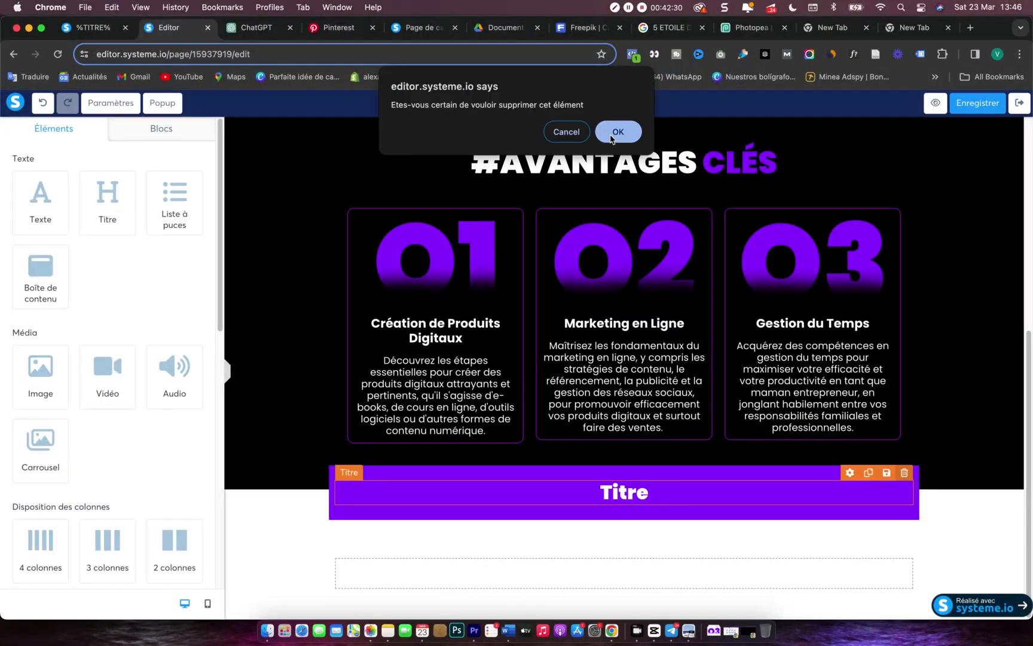
left_click(614, 134)
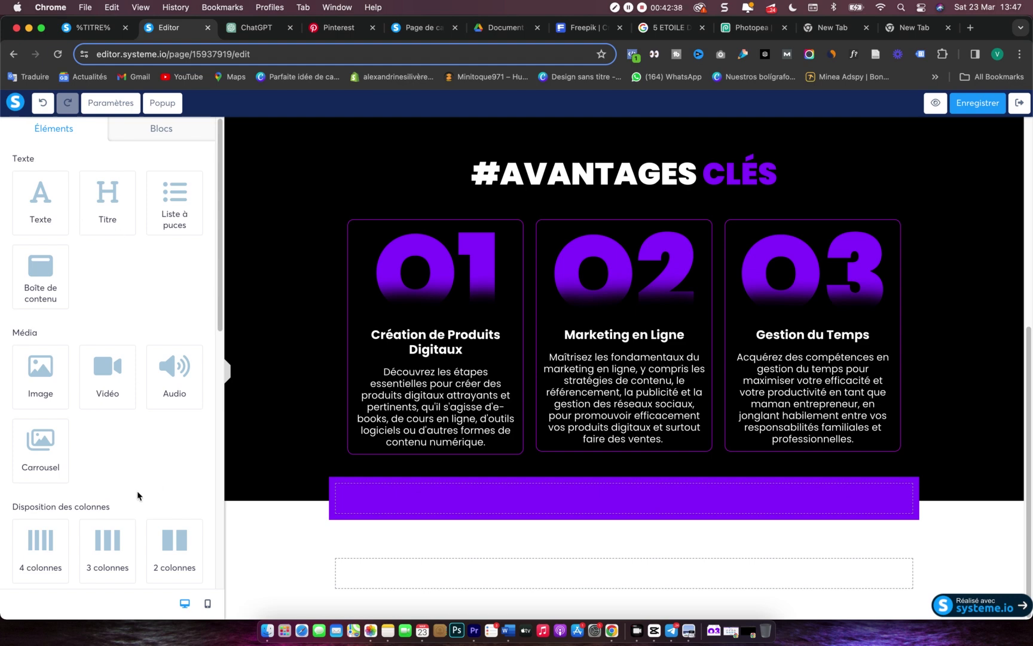
- Insert a two-column row inside the purple band and make its first column somewhat wider than the second
left_click_drag(178, 537, 452, 494)
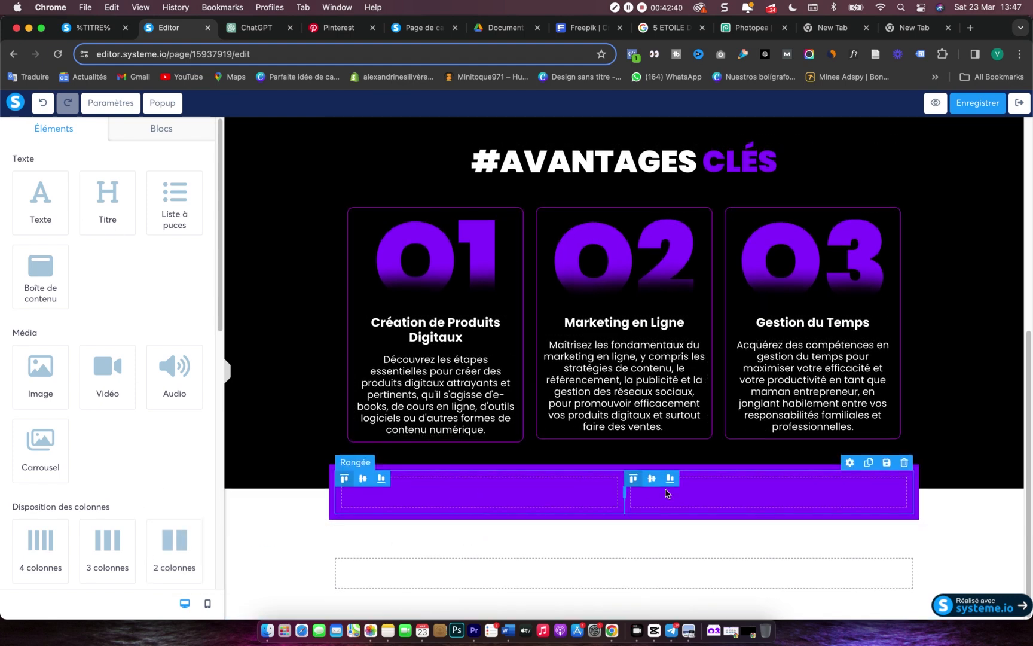
left_click_drag(625, 492, 720, 502)
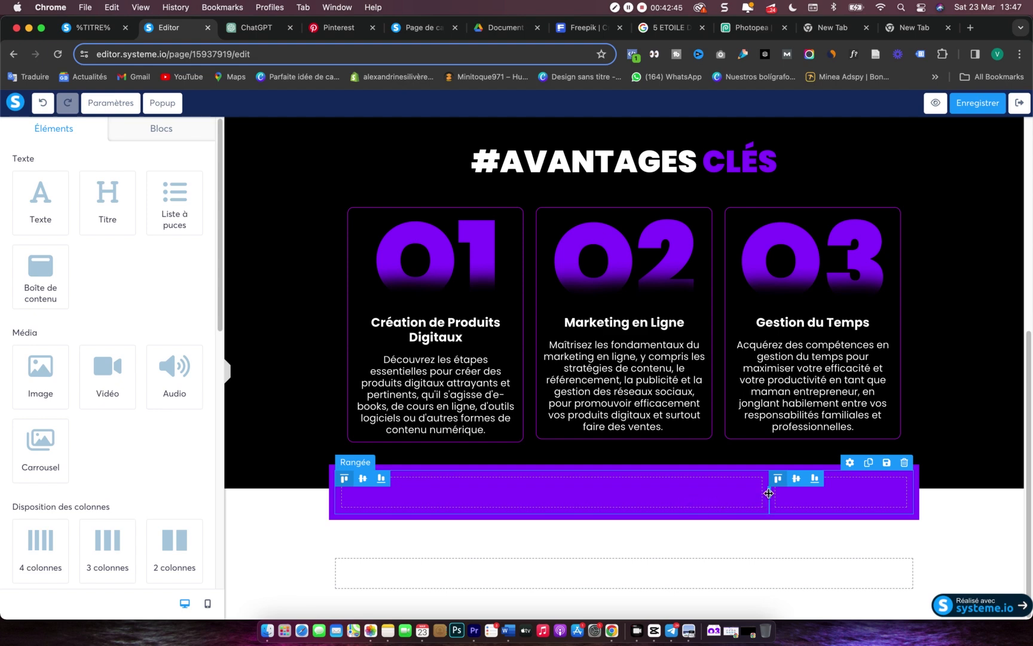
left_click_drag(768, 495, 495, 501)
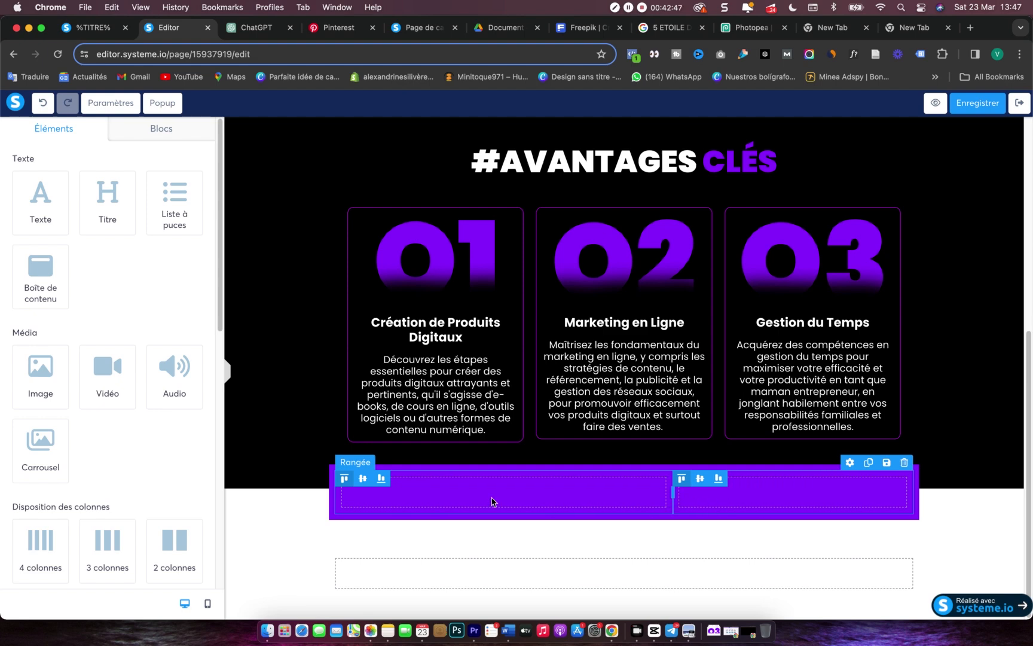
- Add a title with a text element beneath it in the wider column, and replace the placeholder text with the copied description
left_click_drag(109, 198, 463, 491)
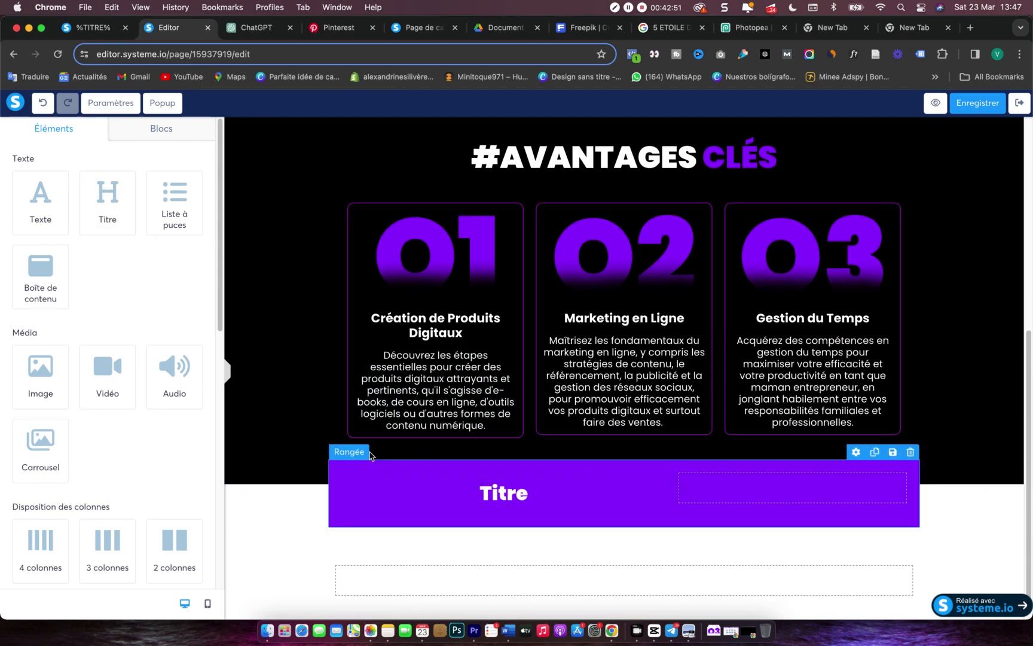
left_click_drag(21, 205, 537, 502)
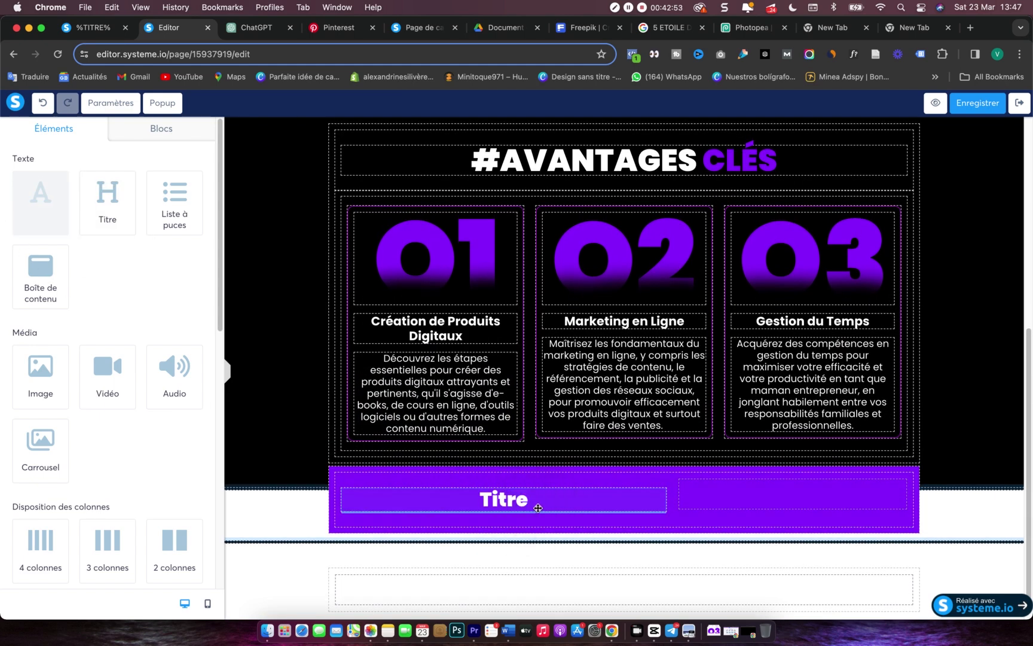
left_click(578, 552)
triple_click(578, 553)
key("super+v")
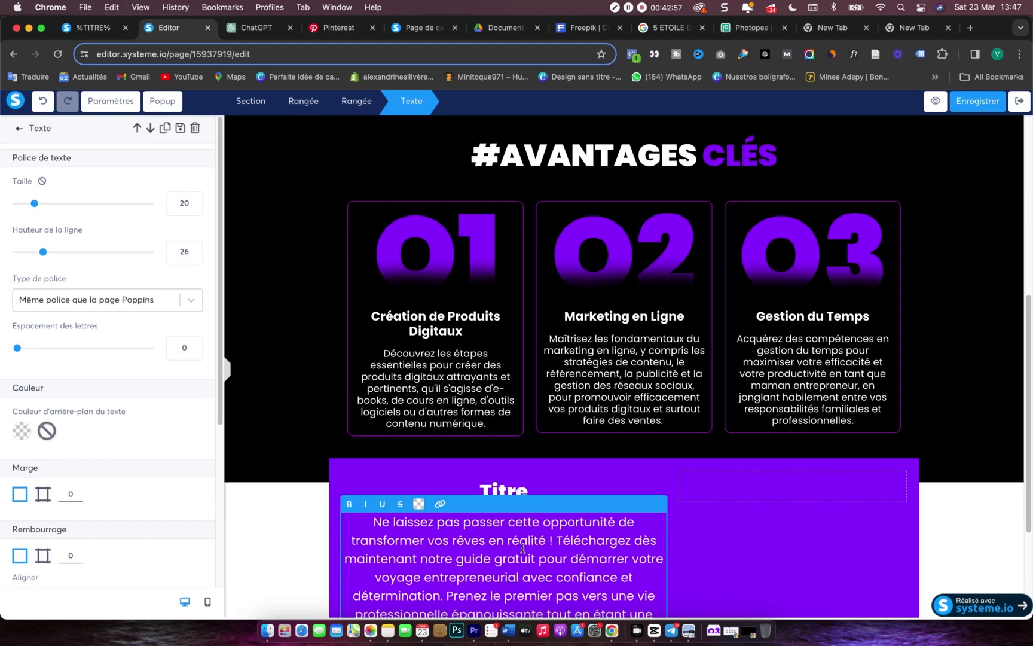
- Set the call-to-action description's font size to 15 and its line height to 17
triple_click(559, 553)
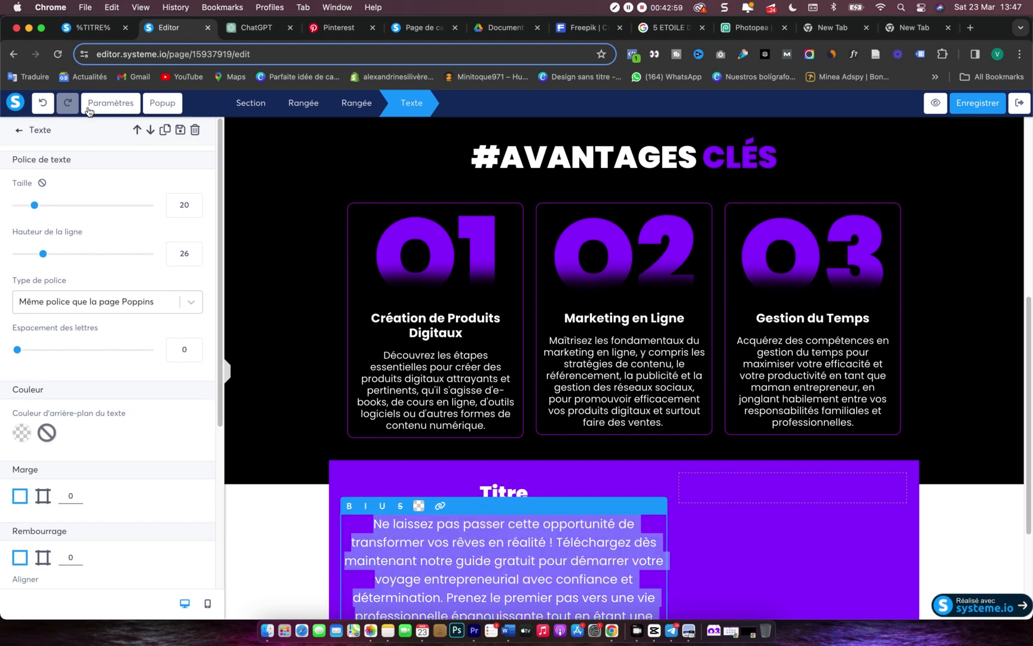
left_click(194, 209)
left_click(194, 209)
left_click(194, 209)
left_click(193, 209)
left_click(194, 209)
left_click(194, 209)
left_click(194, 259)
left_click(194, 259)
left_click(194, 259)
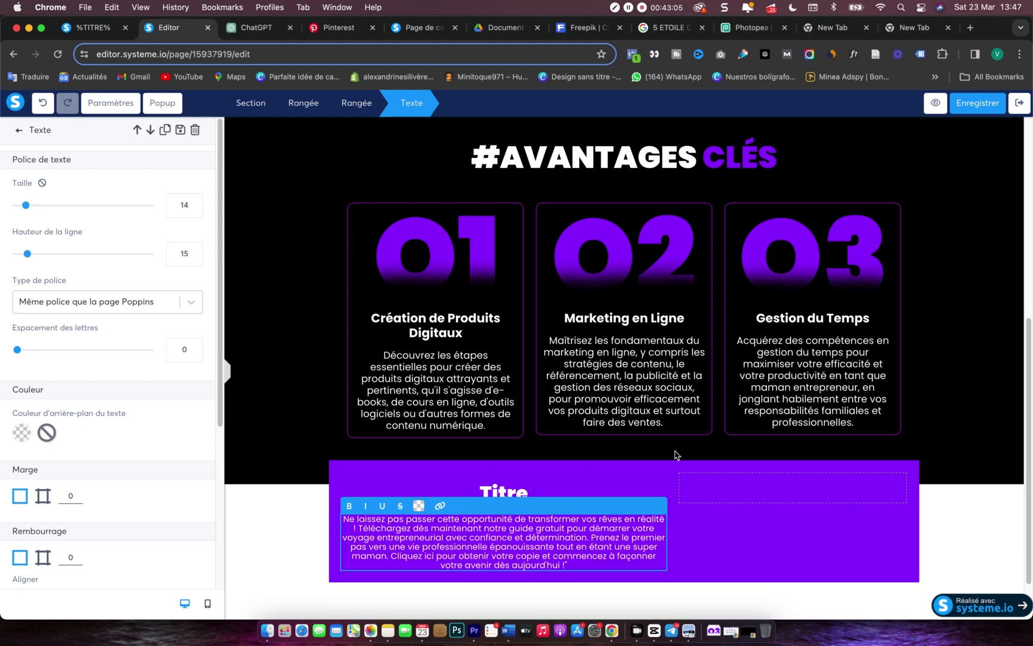
left_click(194, 251)
left_click(194, 250)
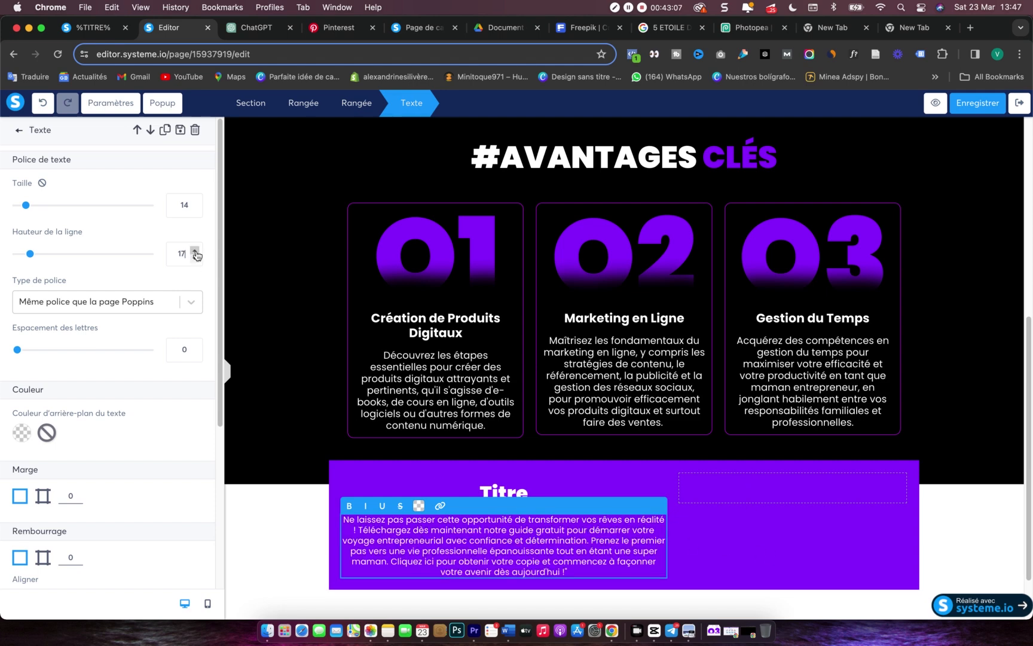
left_click(195, 203)
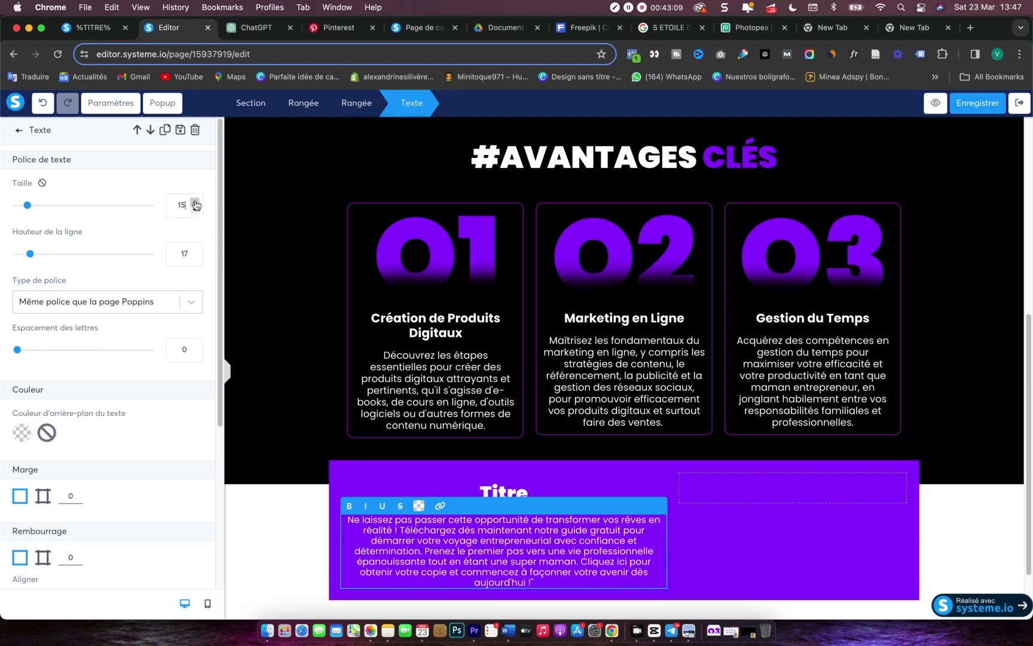
left_click(744, 532)
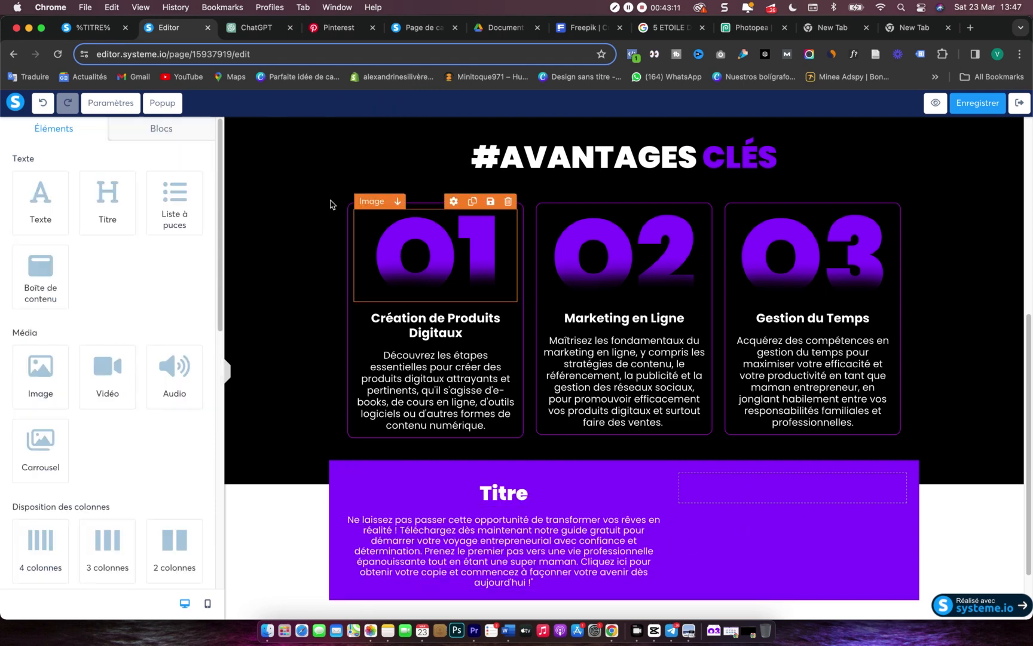
- Copy "Téléchargez votre guide gratuit maintenant !" from the ChatGPT conversation and paste it over the purple band's placeholder title in the systeme.io editor
left_click(257, 28)
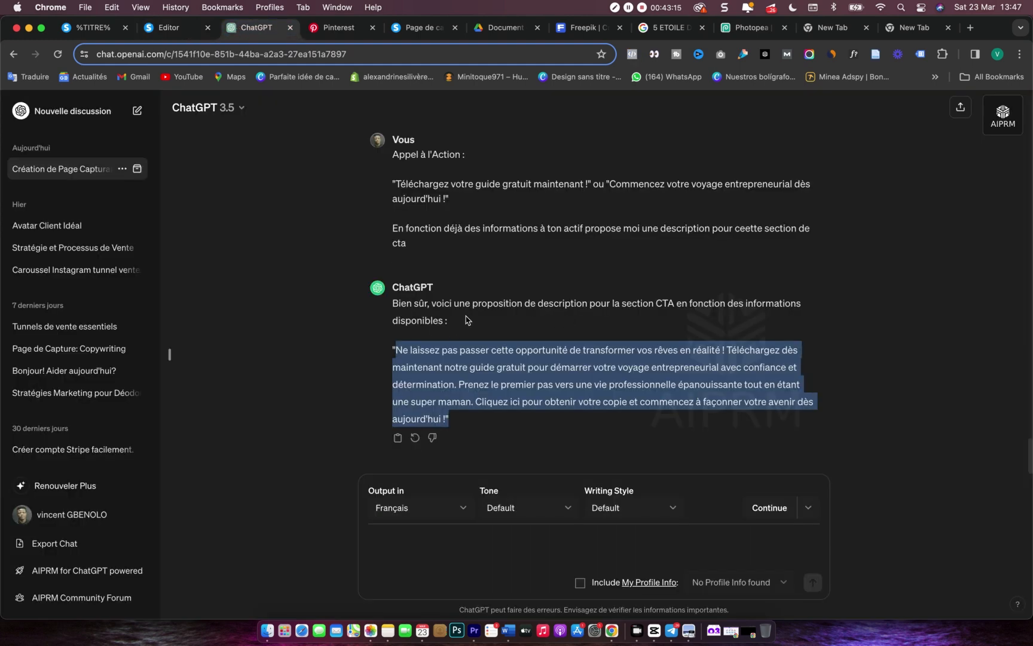
left_click_drag(589, 184, 396, 186)
key("super+c")
key("super+alt+Left")
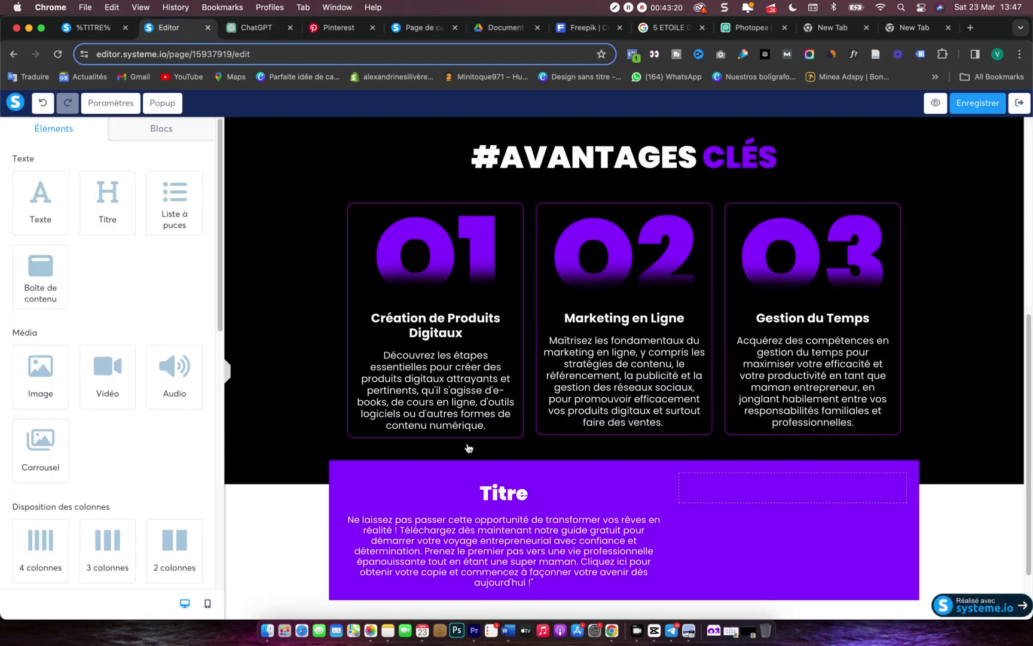
double_click(518, 496)
key("super+v")
- Format the purple band's title as an H5 heading and save the page
triple_click(577, 520)
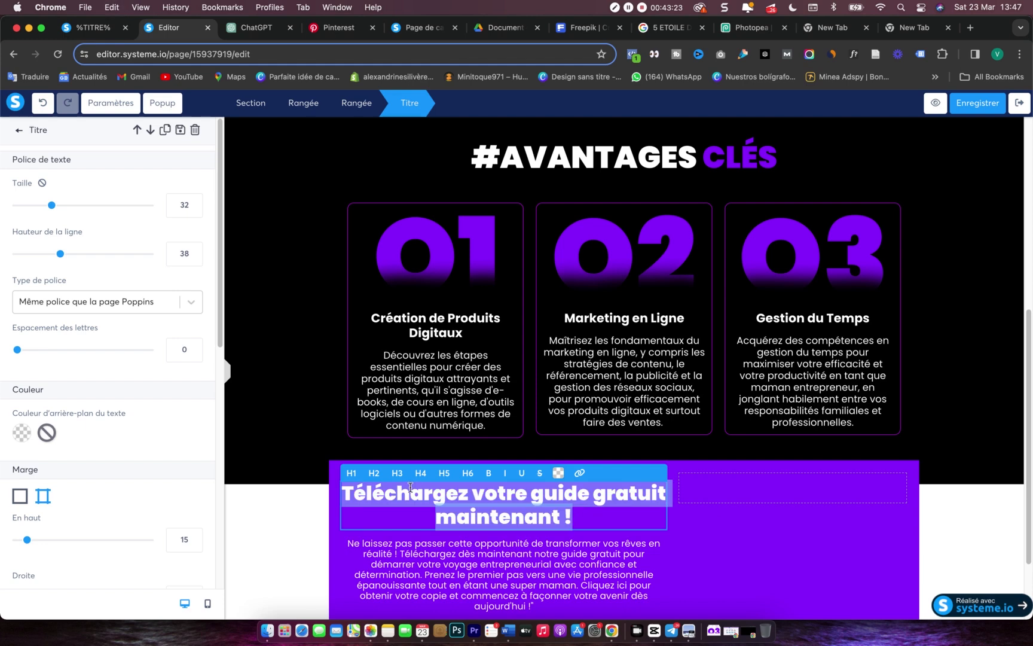
left_click(443, 473)
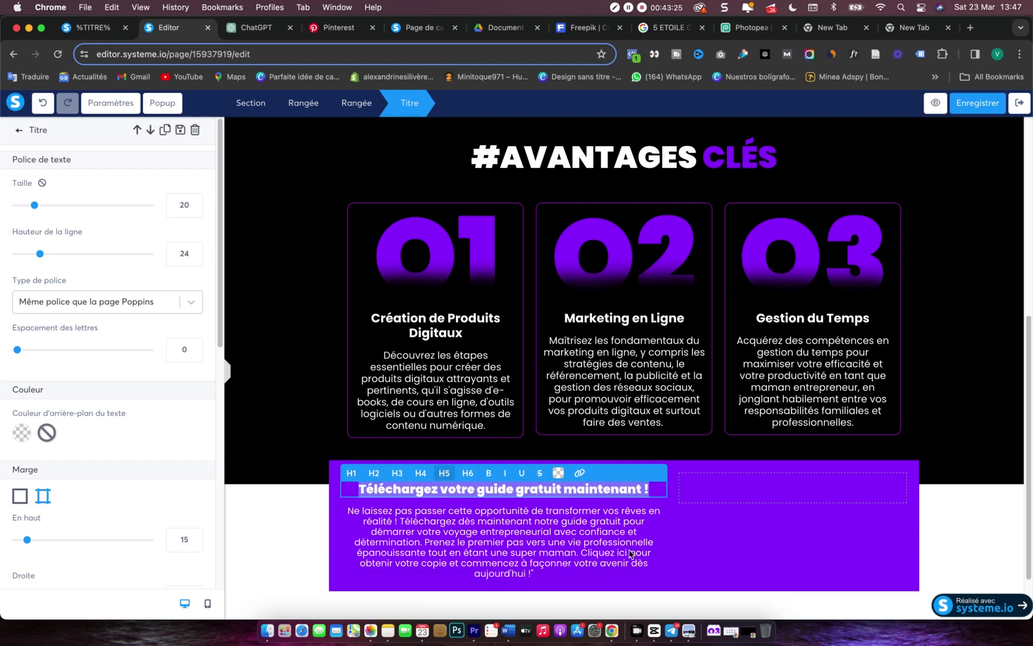
left_click(703, 545)
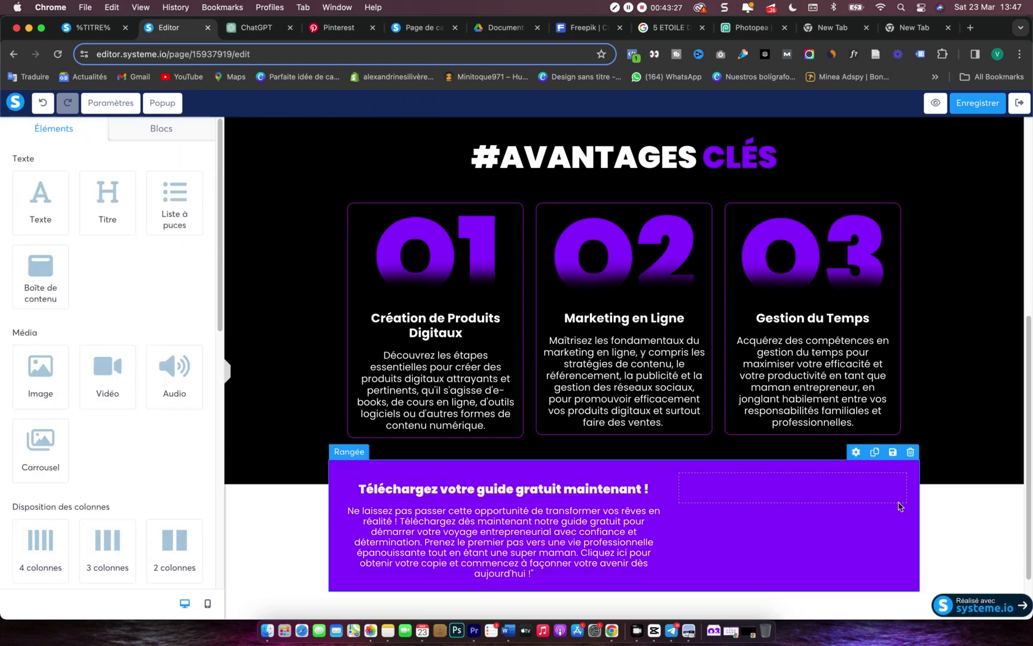
left_click(985, 109)
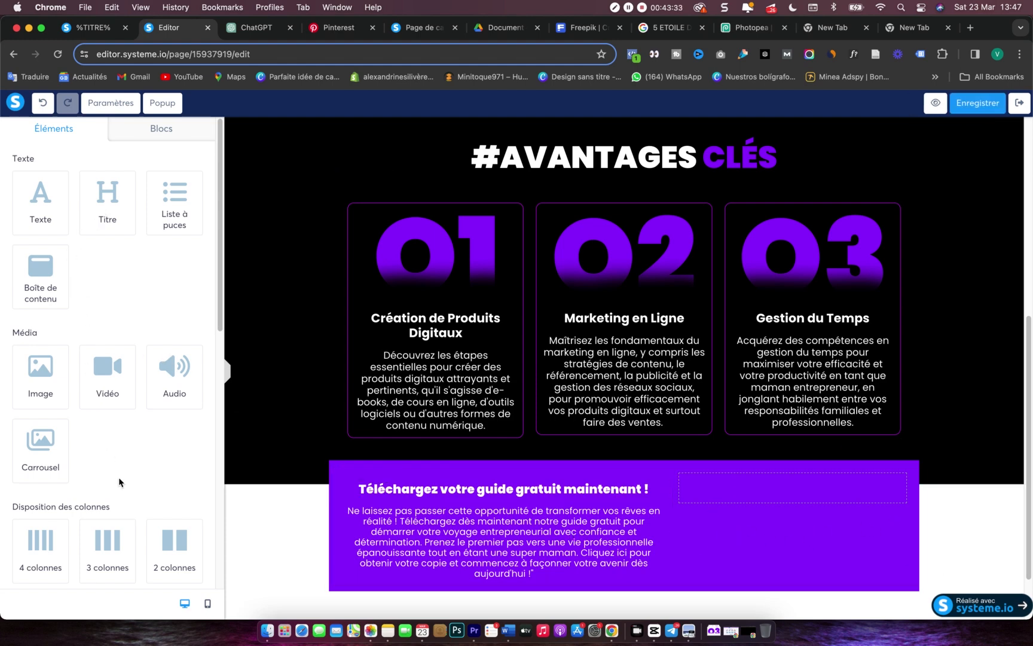
- Duplicate the "Téléchargez ici !" button and move the copy into the empty second column of the purple band
scroll(568, 232, "up", 5)
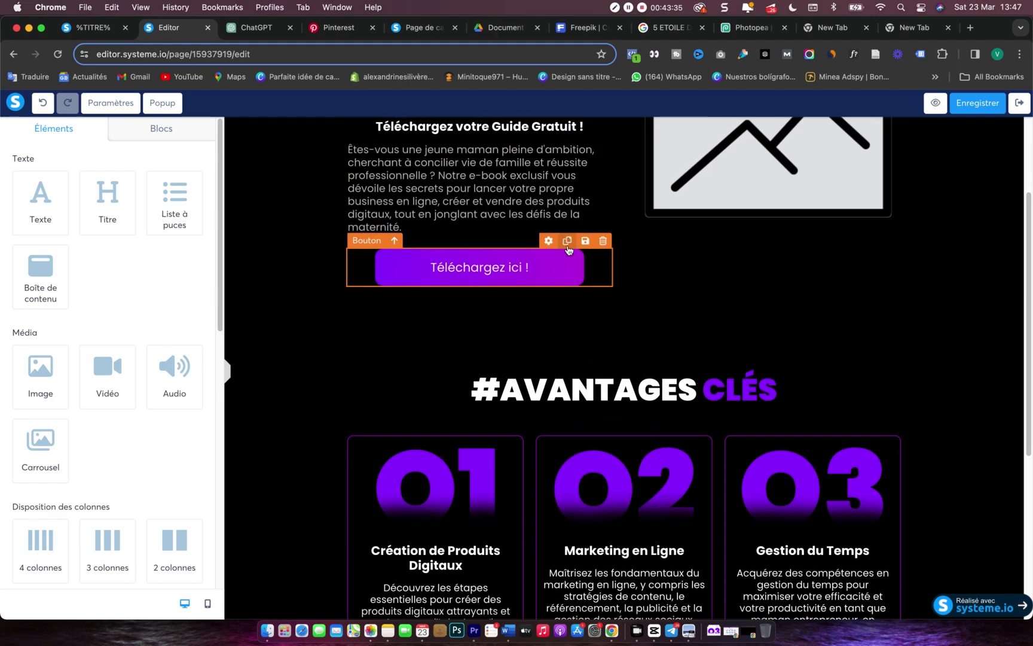
left_click(567, 239)
left_click_drag(366, 293, 741, 436)
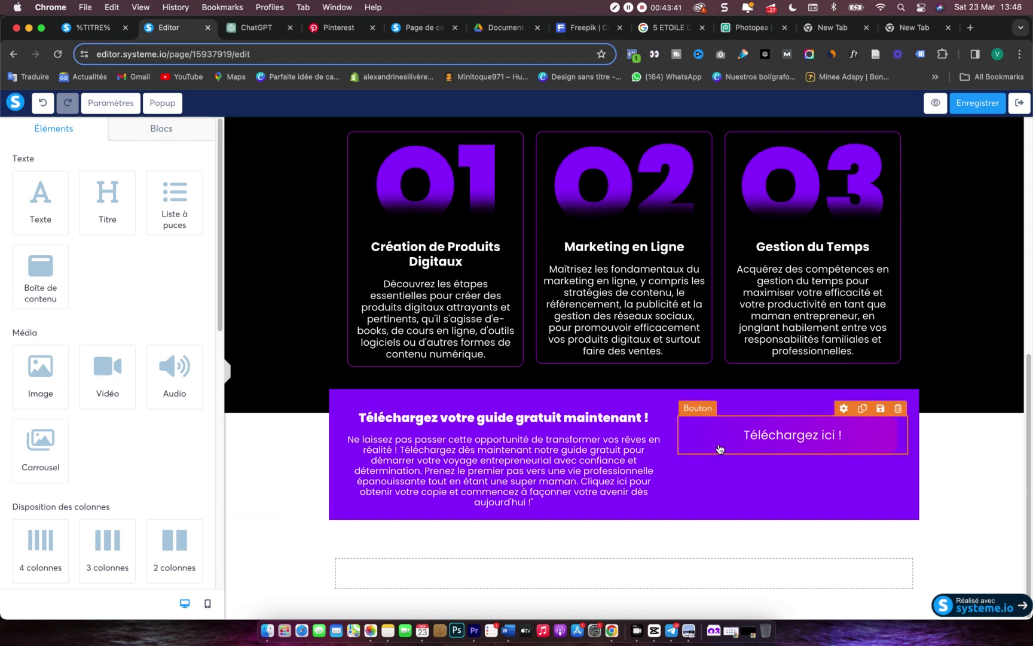
- Change the copied button's background from a gradient to the solid default magenta BD10E0
left_click(718, 448)
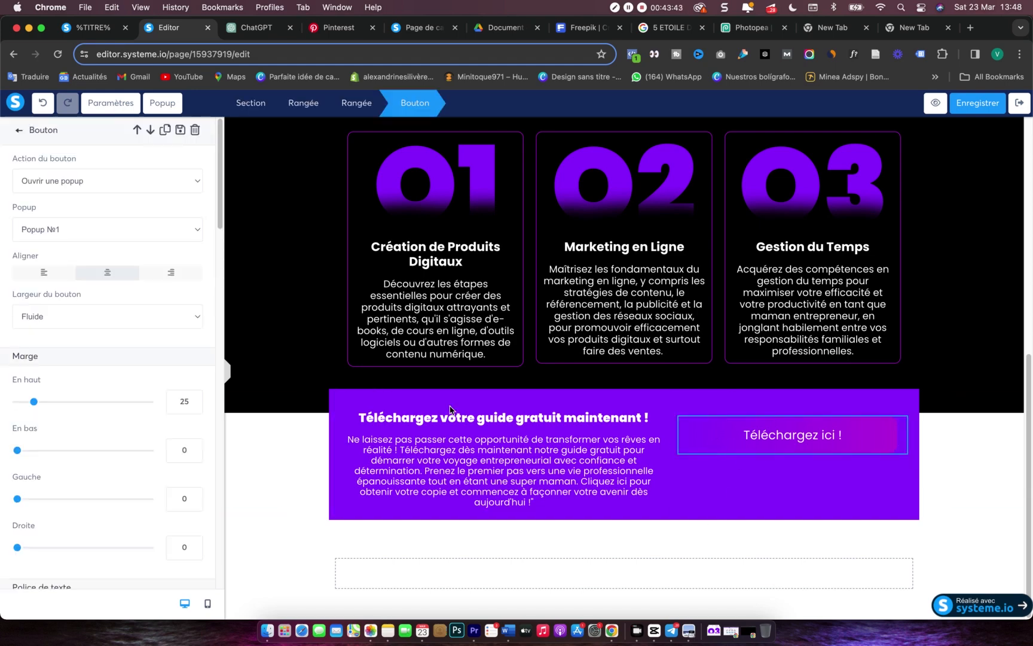
scroll(63, 370, "down", 10)
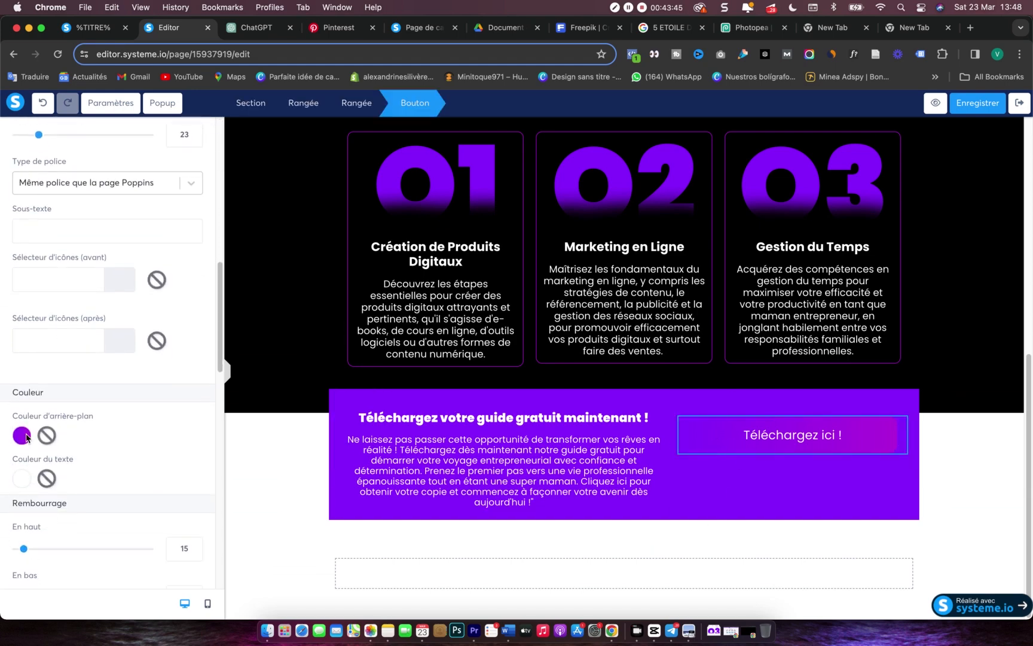
left_click(22, 435)
left_click(138, 294)
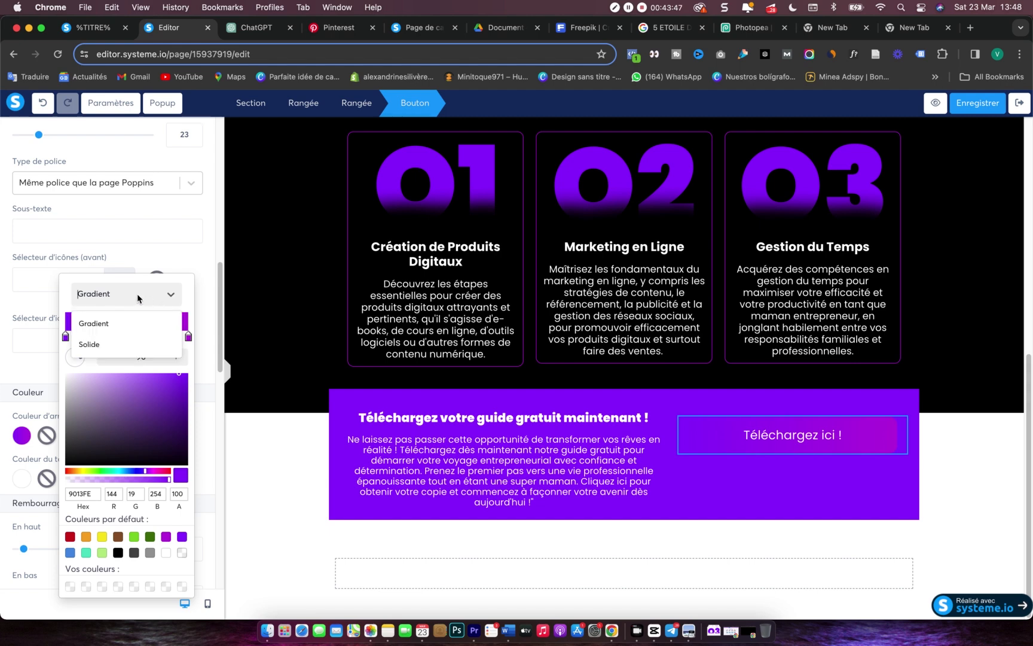
left_click(88, 345)
left_click(166, 506)
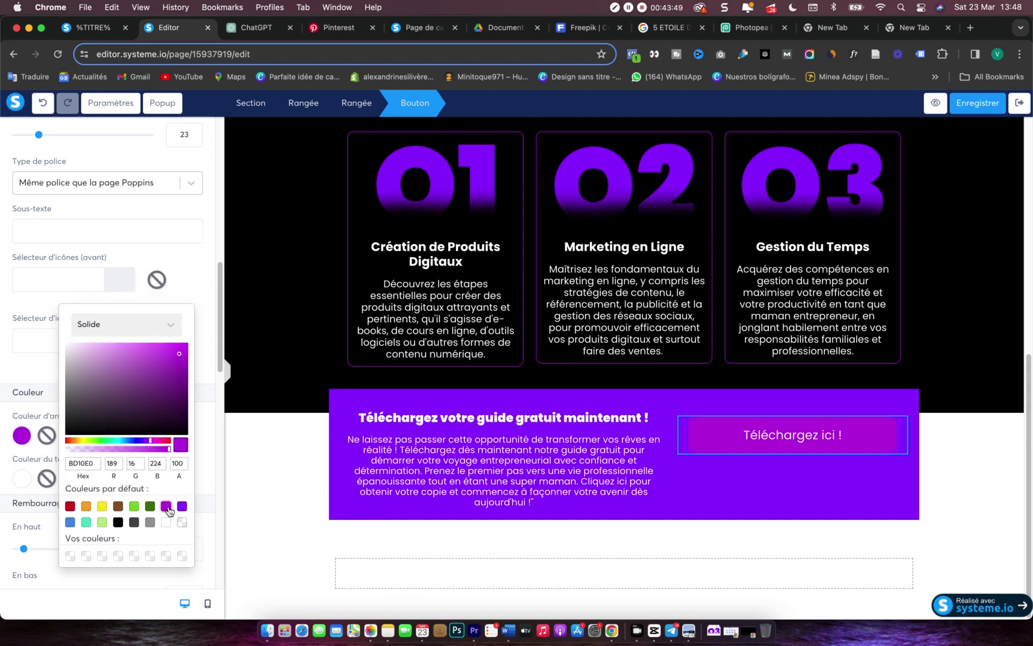
left_click(24, 365)
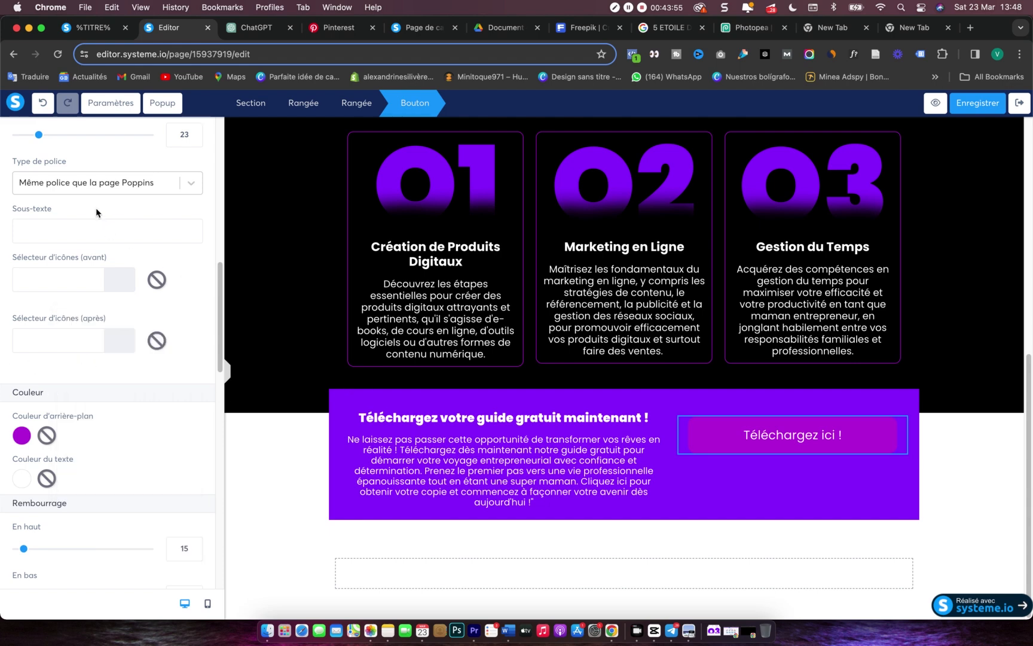
scroll(89, 211, "up", 10)
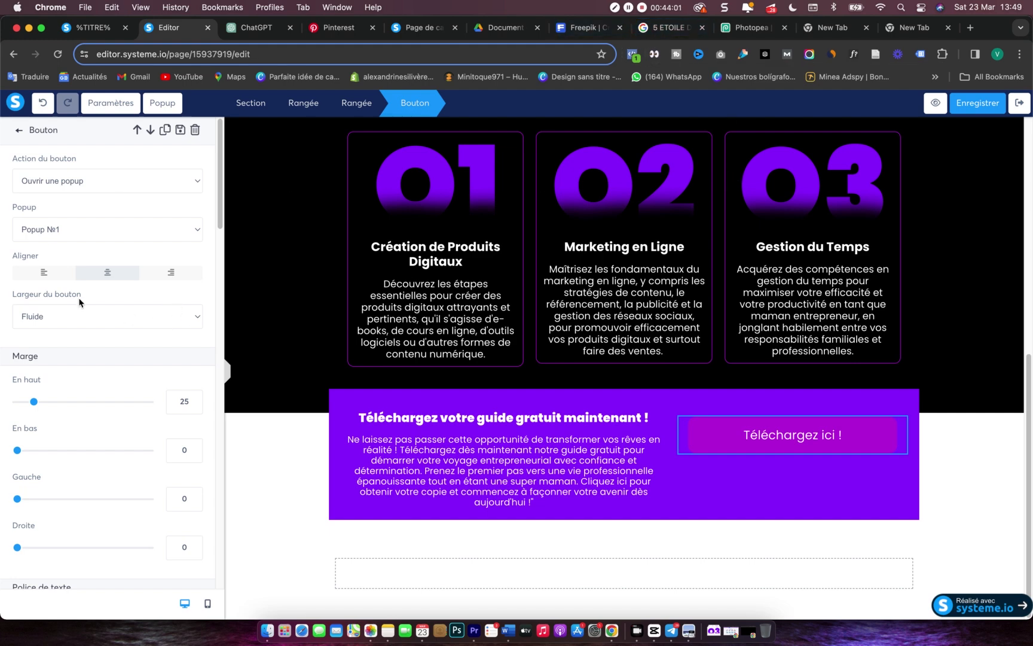
scroll(99, 342, "down", 2)
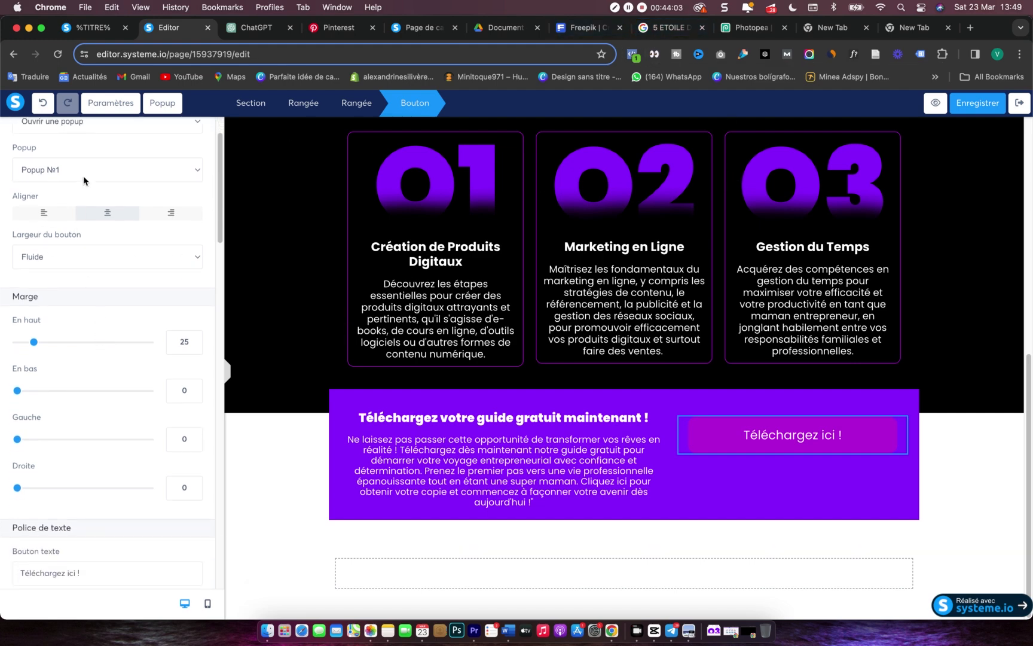
scroll(69, 278, "up", 2)
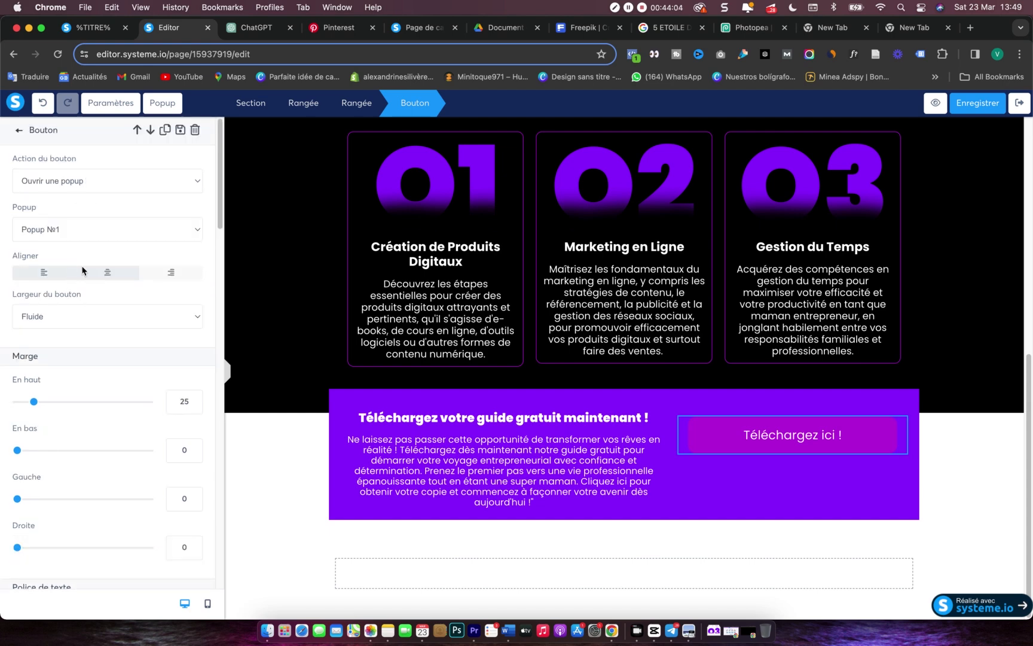
left_click(20, 131)
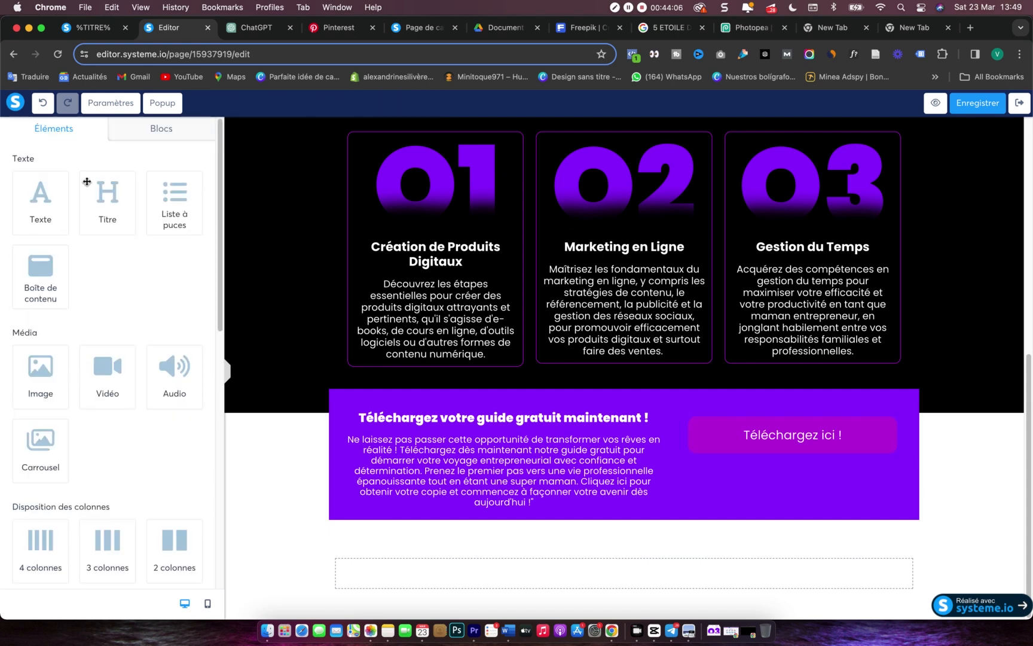
- Add an image element above the button in the purple band's second column and open its settings
left_click(167, 127)
left_click(101, 135)
scroll(54, 389, "down", 2)
left_click_drag(37, 325, 770, 431)
left_click(795, 487)
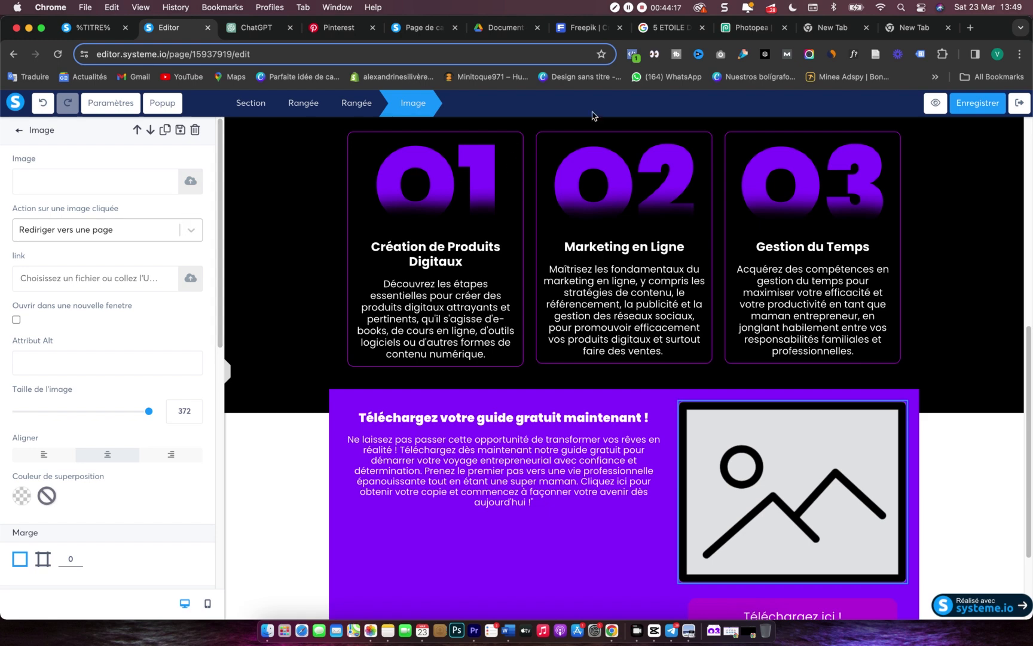
- Switch to Freepik, search all assets for "icon 3d cadena violet" and filter the results to the Free license
left_click(831, 27)
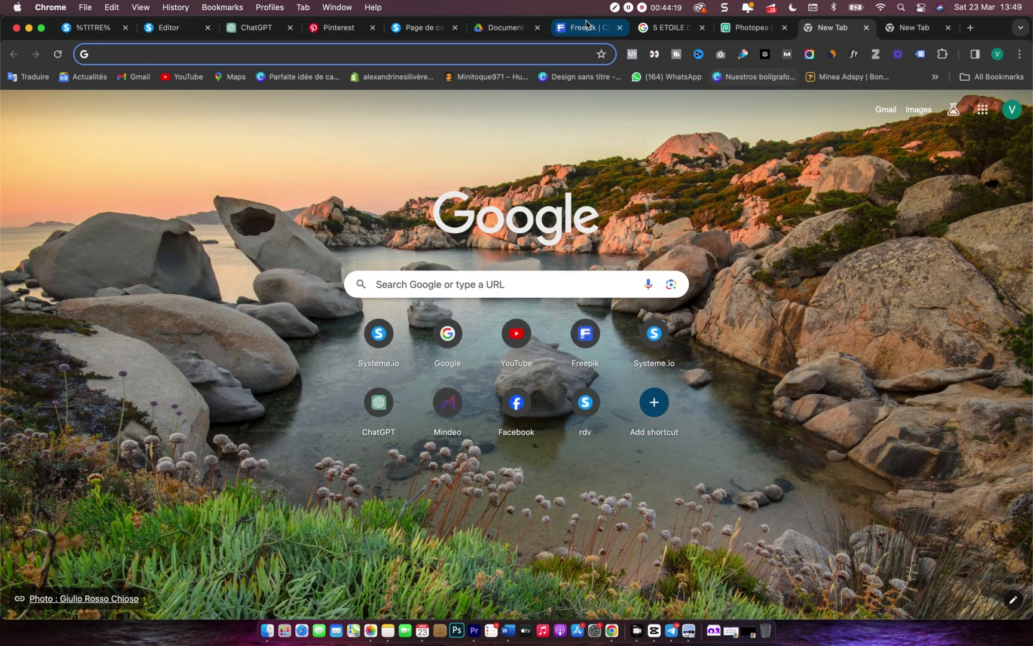
left_click(586, 27)
left_click(405, 263)
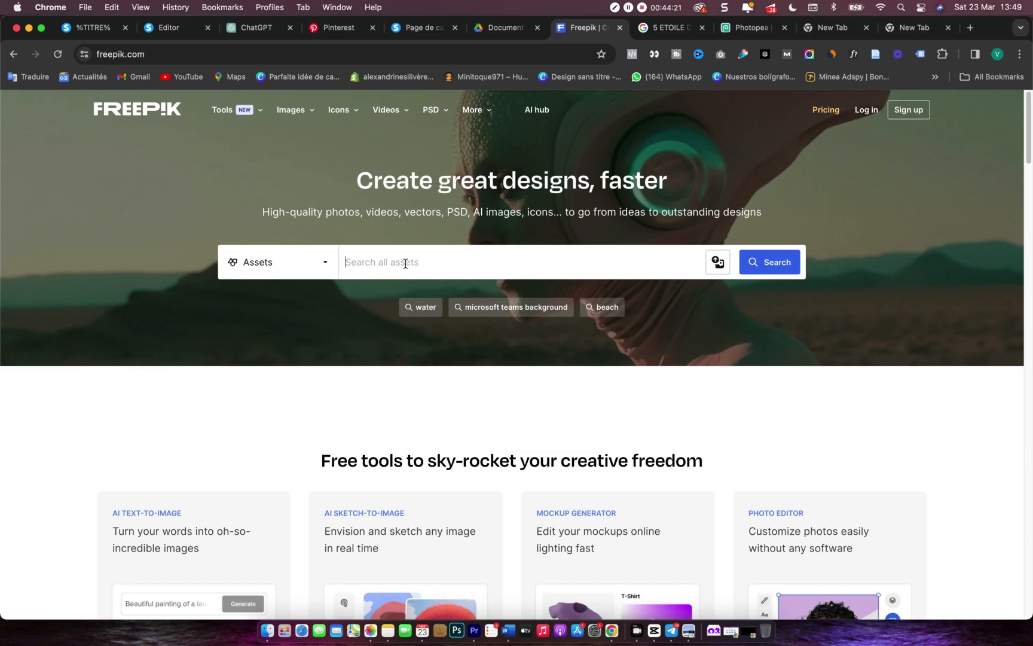
type("icon 3d cadena violet")
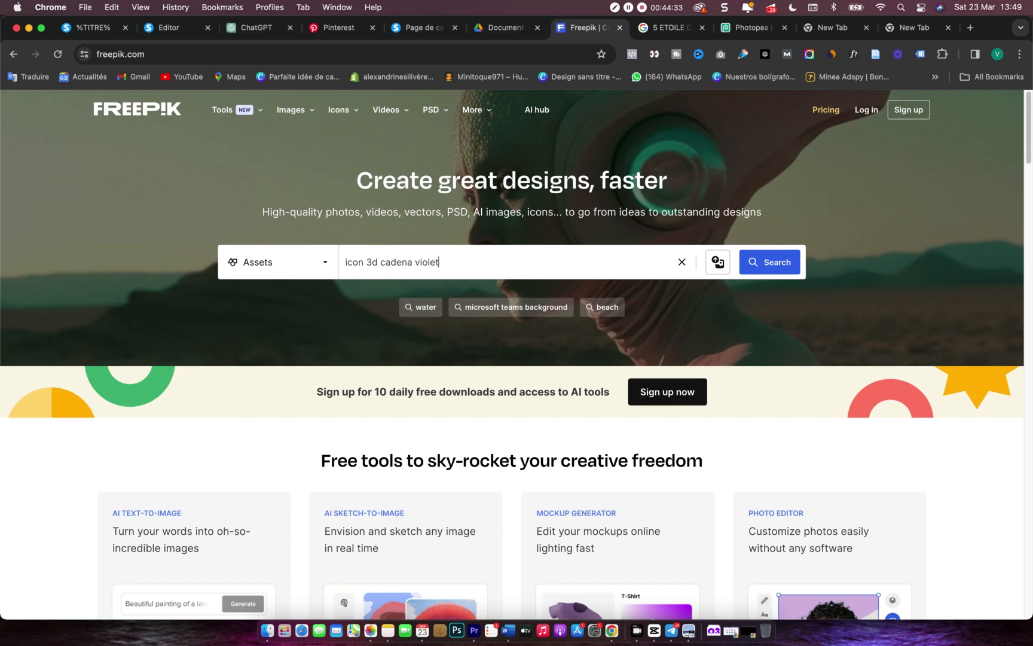
key("Return")
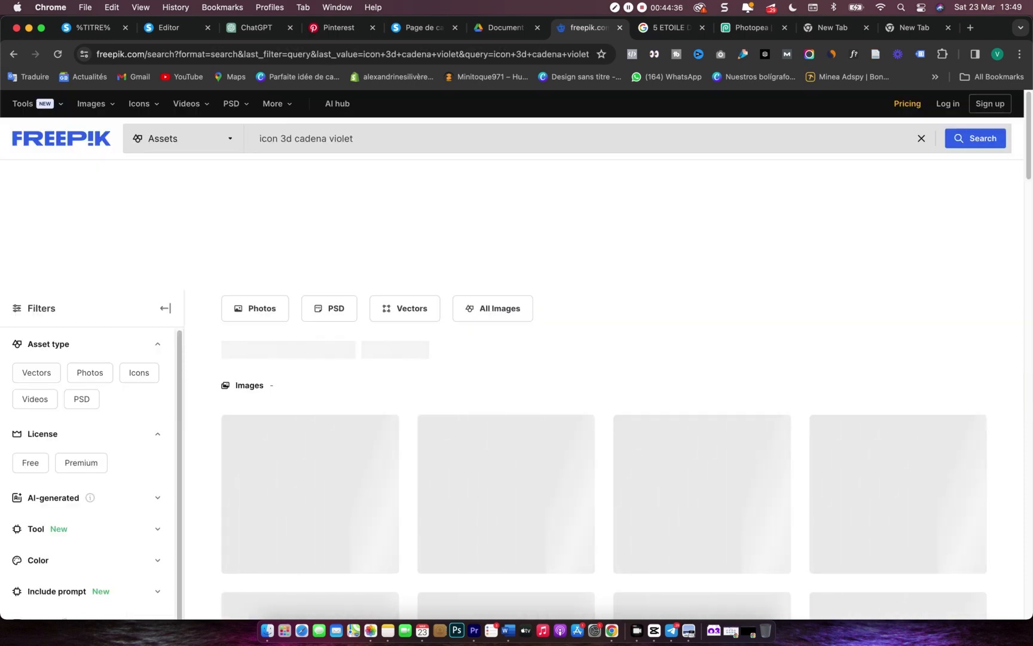
scroll(481, 341, "down", 3)
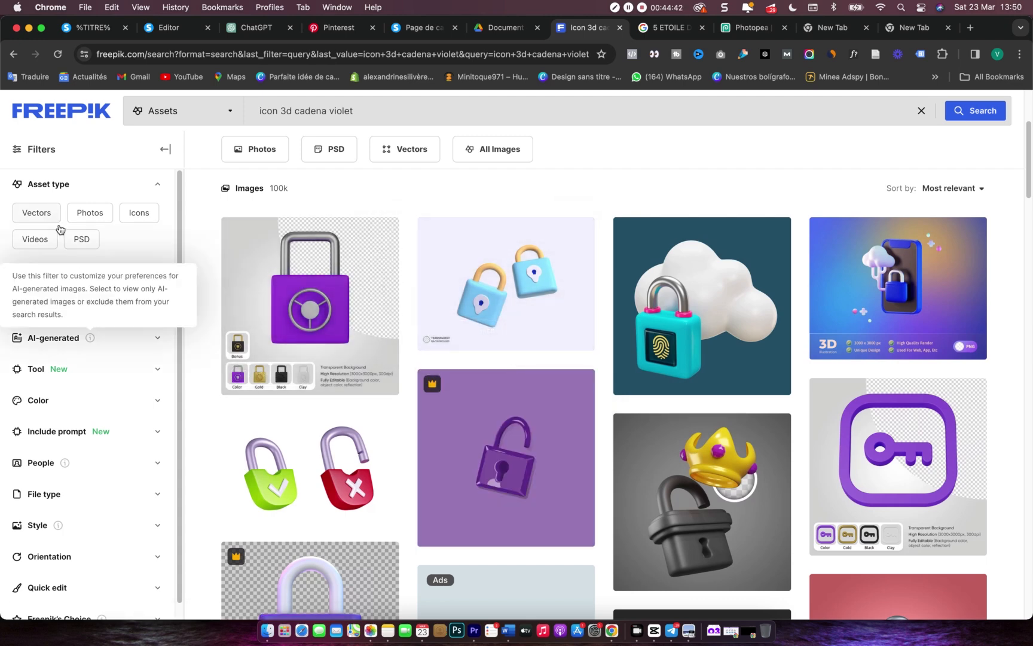
left_click(31, 303)
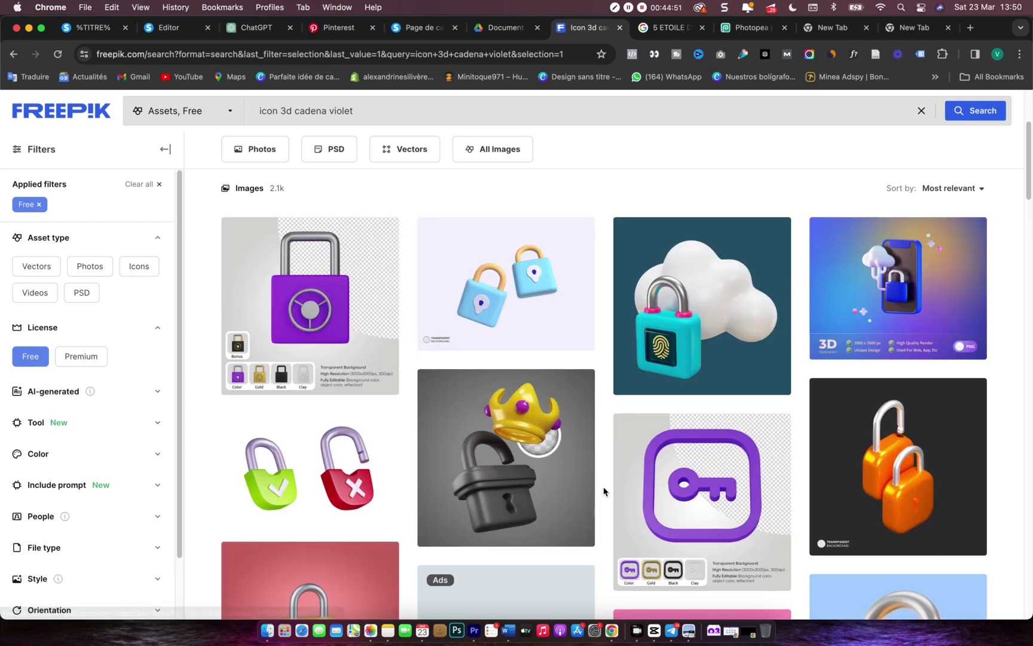
- Download the free black open padlock 3D illustration with the yellow ring from the search results, and switch to Photopea
scroll(604, 489, "down", 5)
scroll(604, 491, "down", 3)
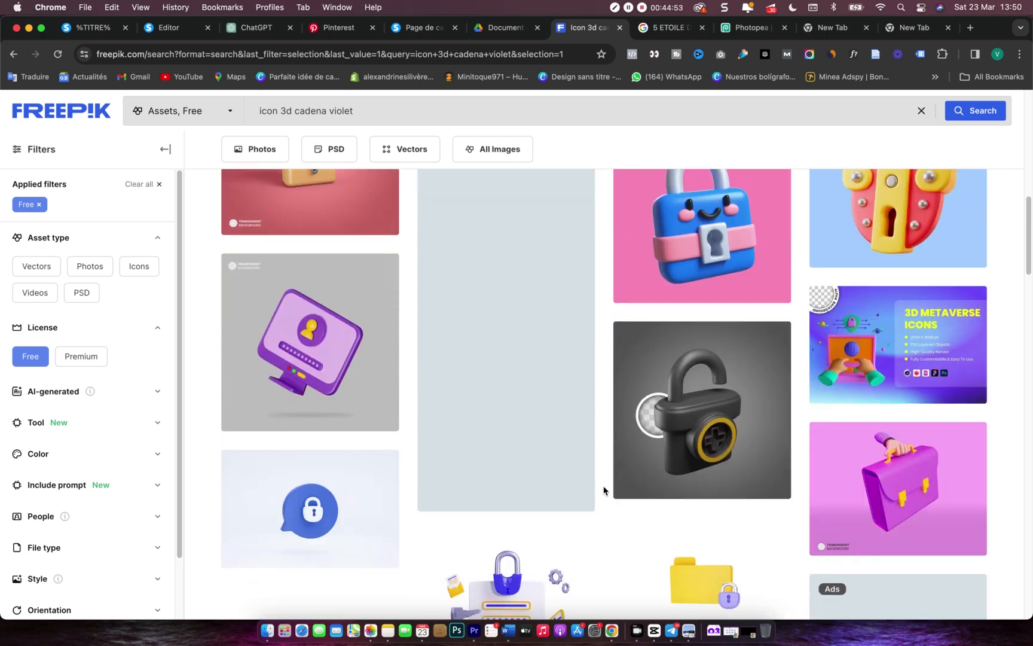
scroll(726, 404, "up", 10)
scroll(725, 404, "down", 10)
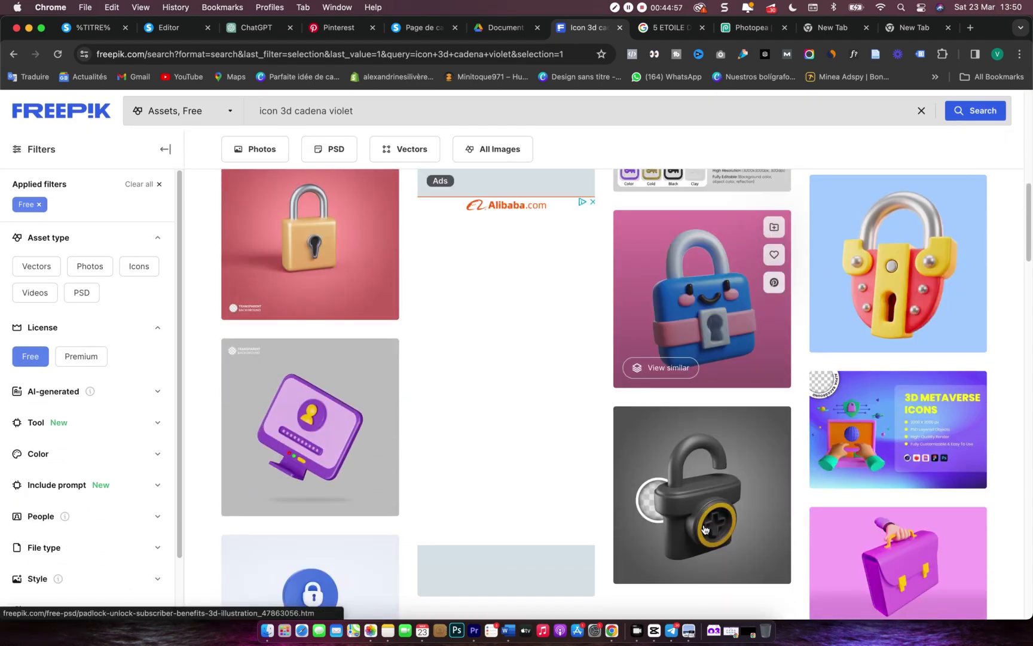
left_click(705, 528)
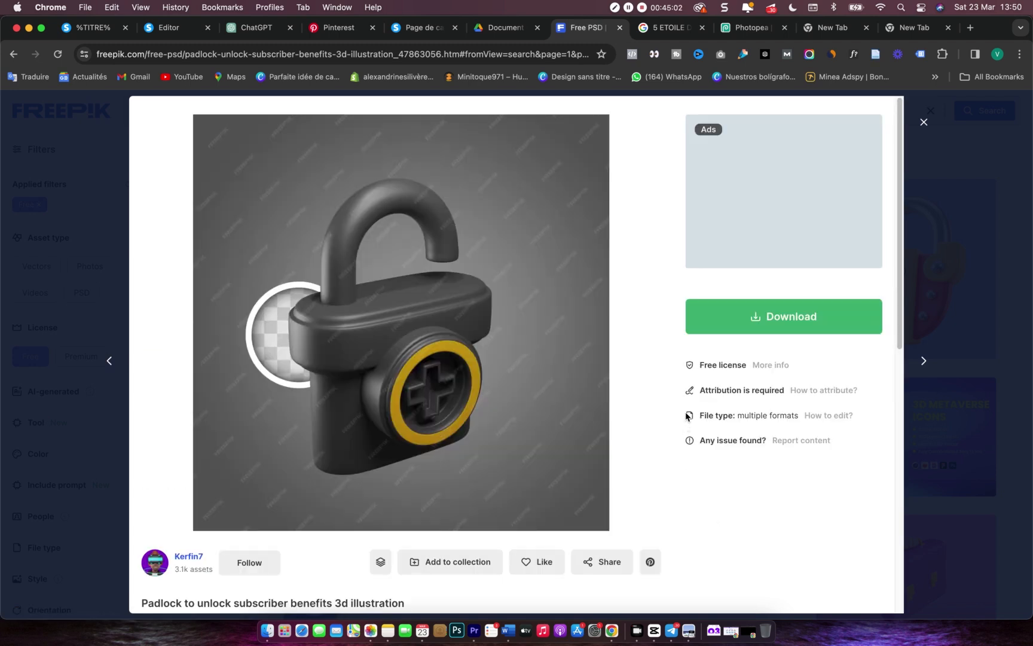
left_click(795, 325)
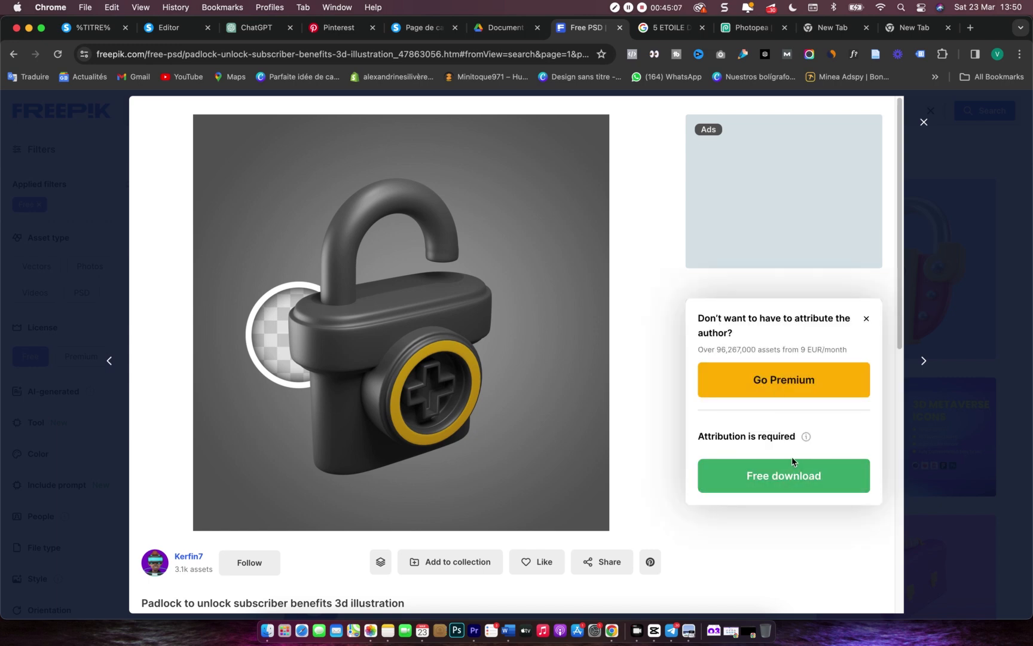
left_click(804, 395)
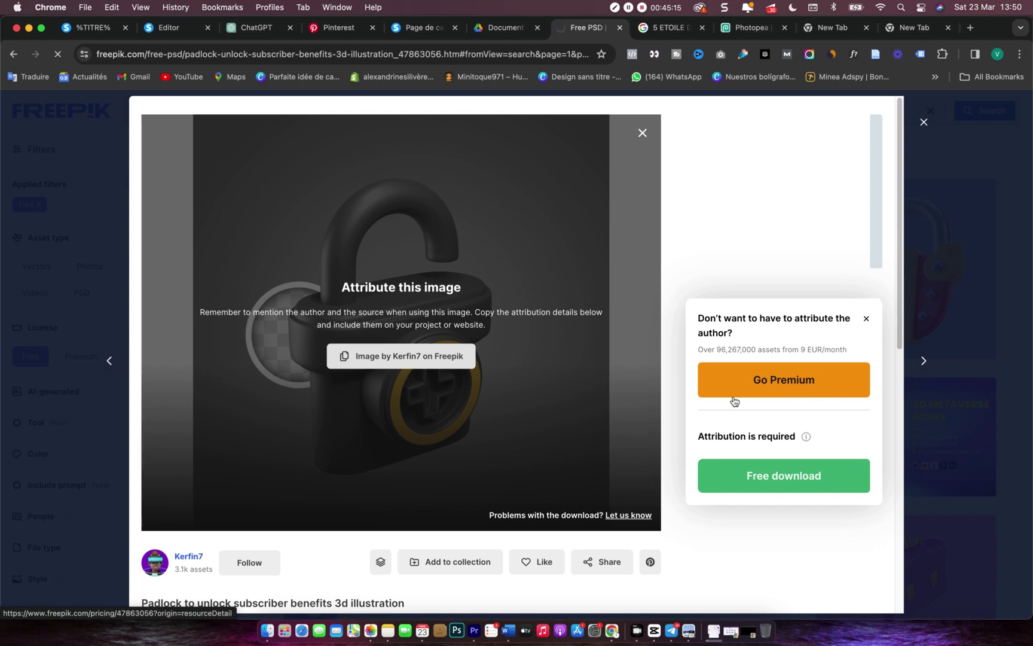
left_click(753, 28)
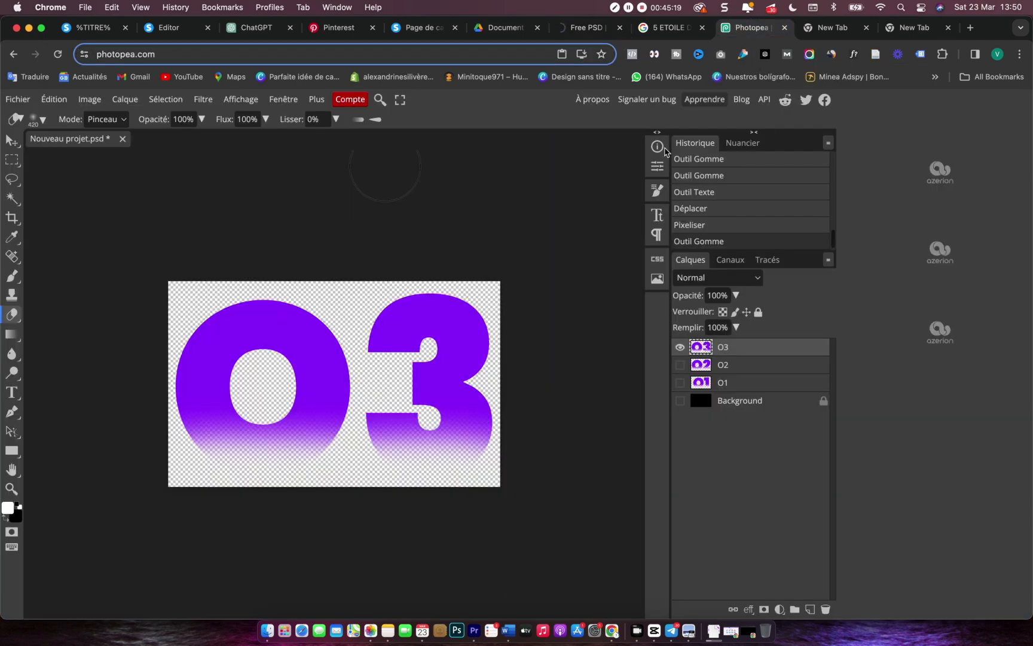
left_click(17, 99)
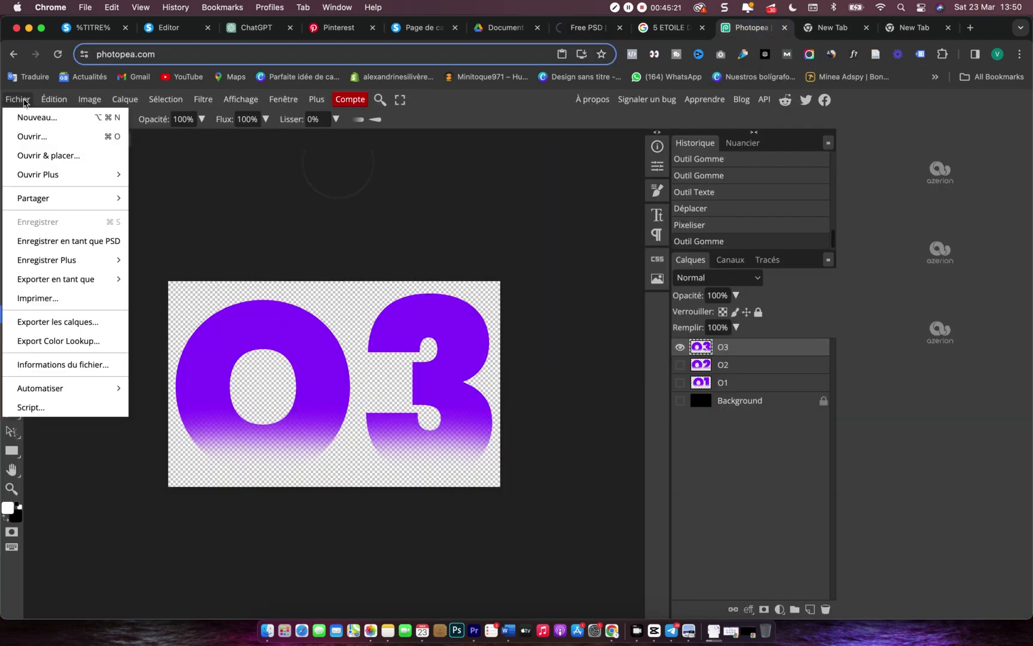
left_click(115, 141)
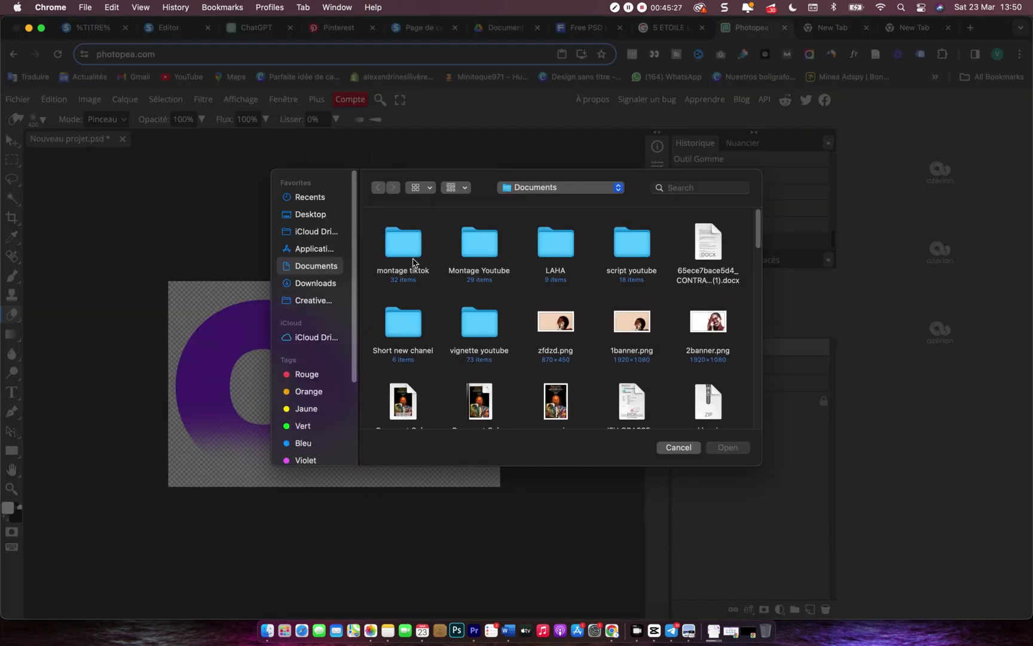
left_click(689, 448)
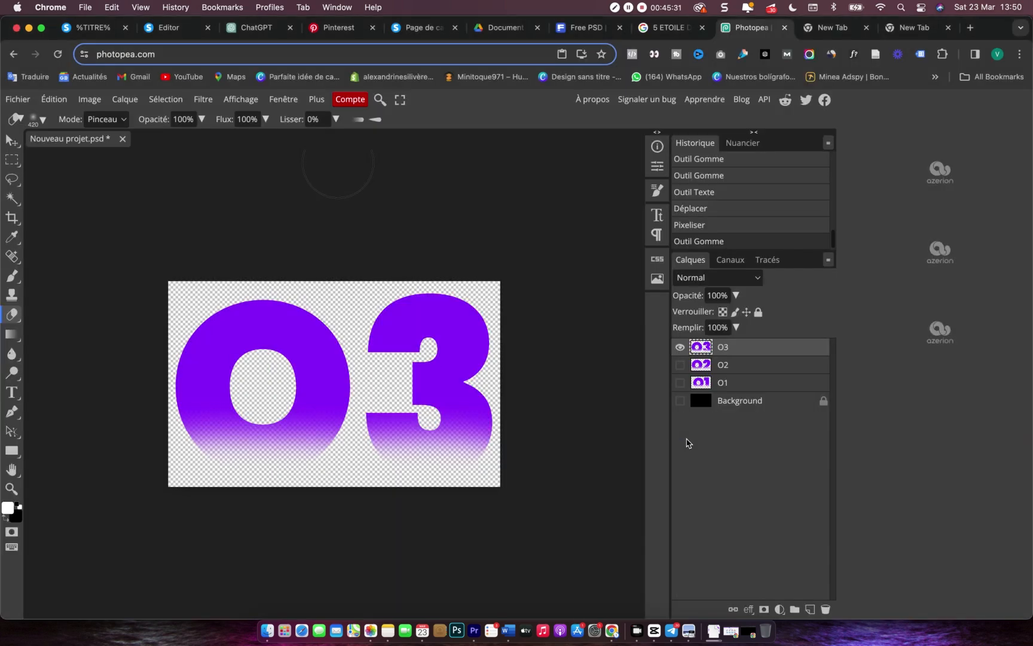
- Open kerfin7_nea_3119.psd from the padlock folder in Downloads as a new Photopea document
left_click(271, 625)
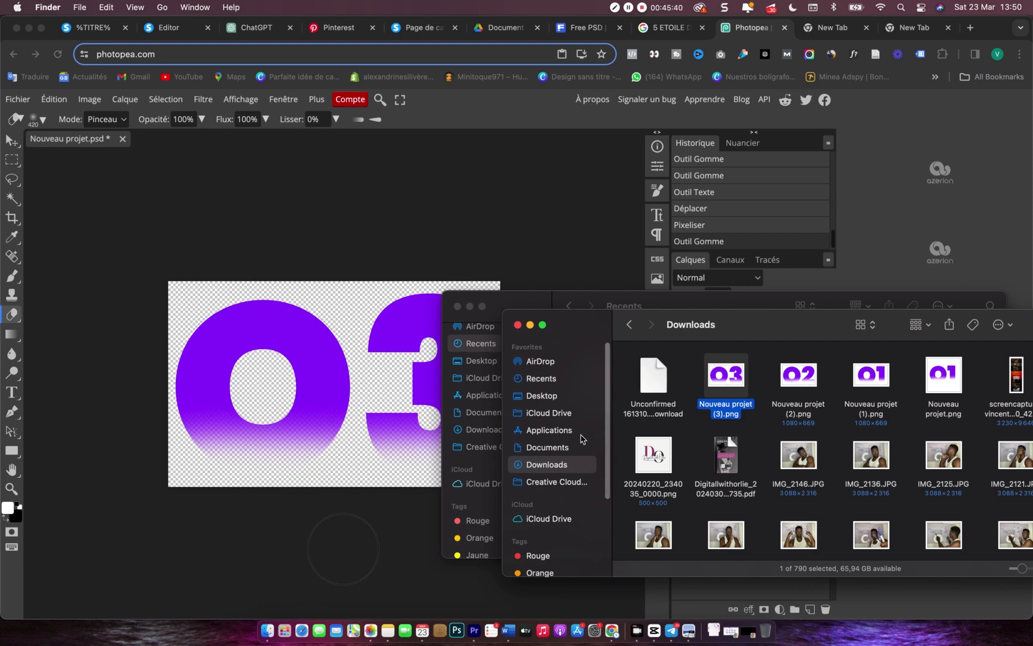
left_click(560, 452)
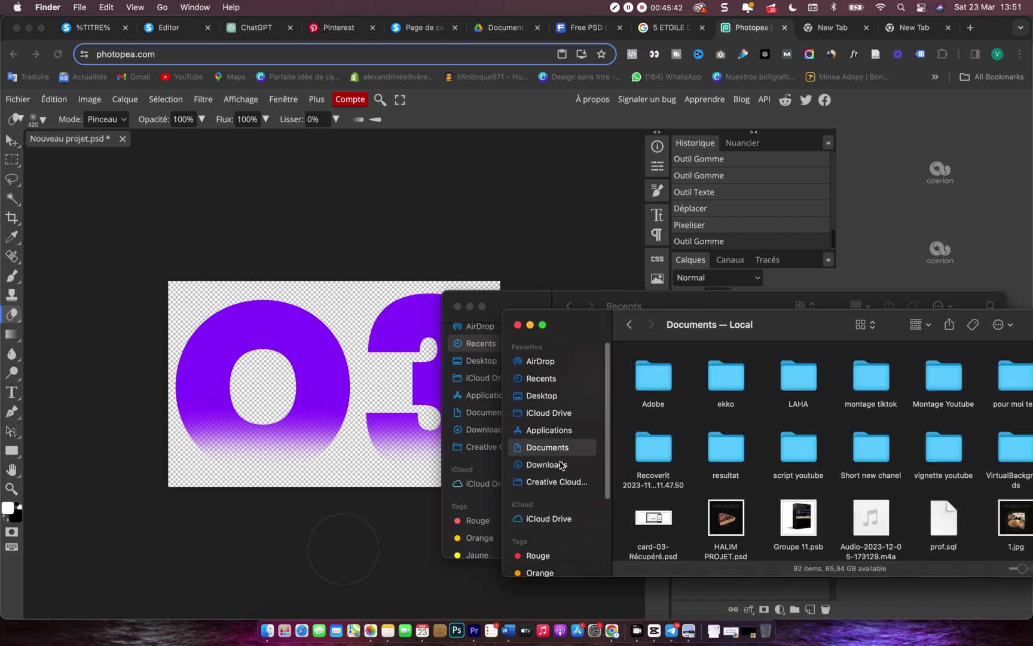
left_click(561, 465)
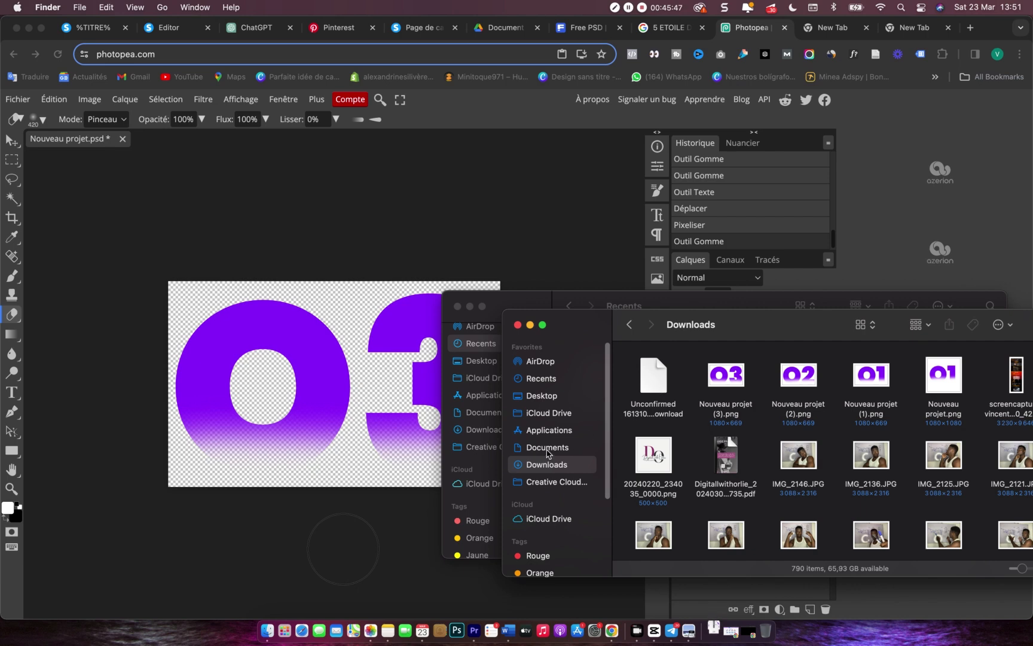
left_click(655, 377)
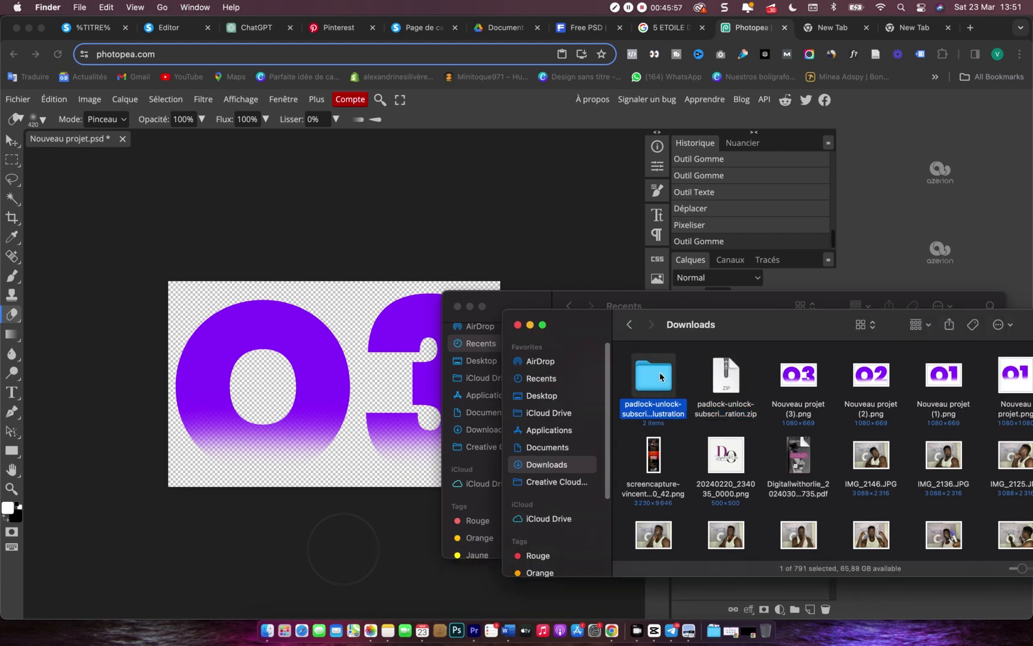
double_click(661, 377)
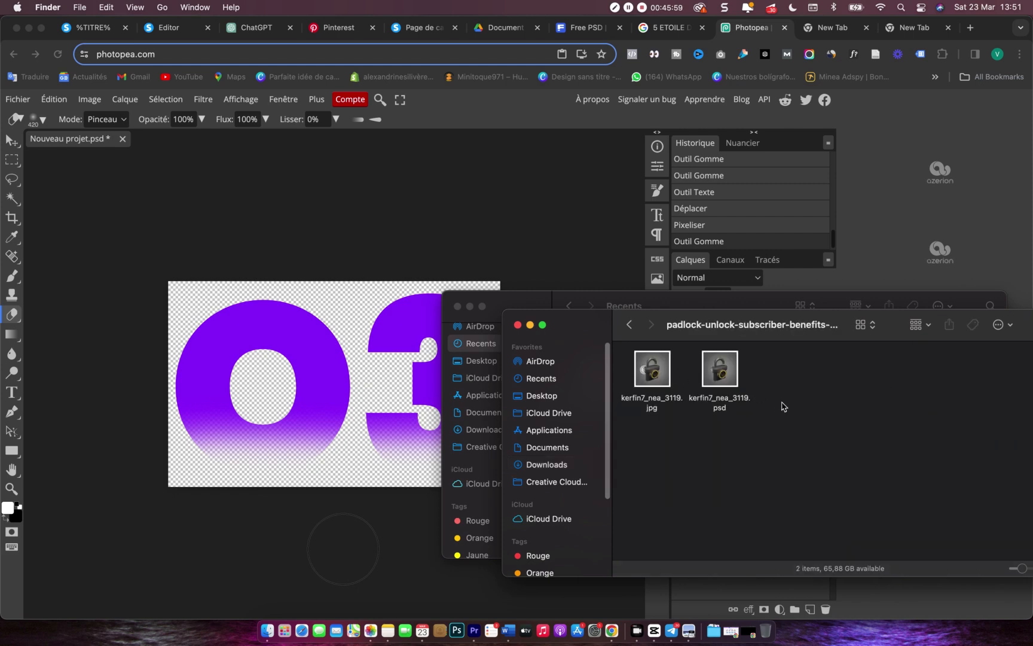
left_click_drag(727, 377, 170, 145)
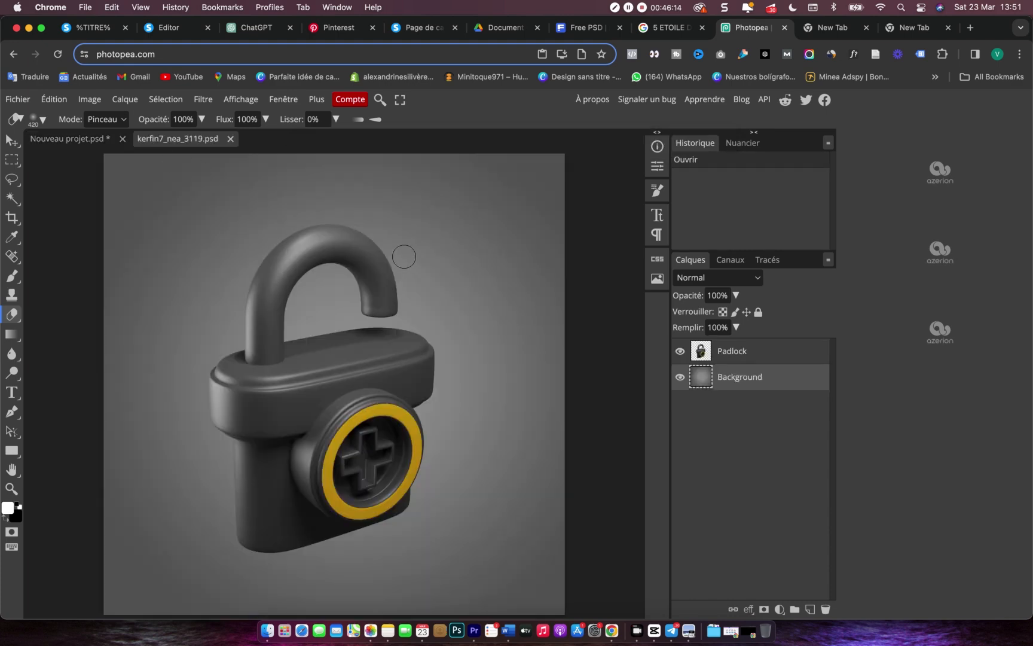
- Hide the Background layer and export the padlock as a 4500 × 4500 px PNG at 100% quality
left_click(679, 377)
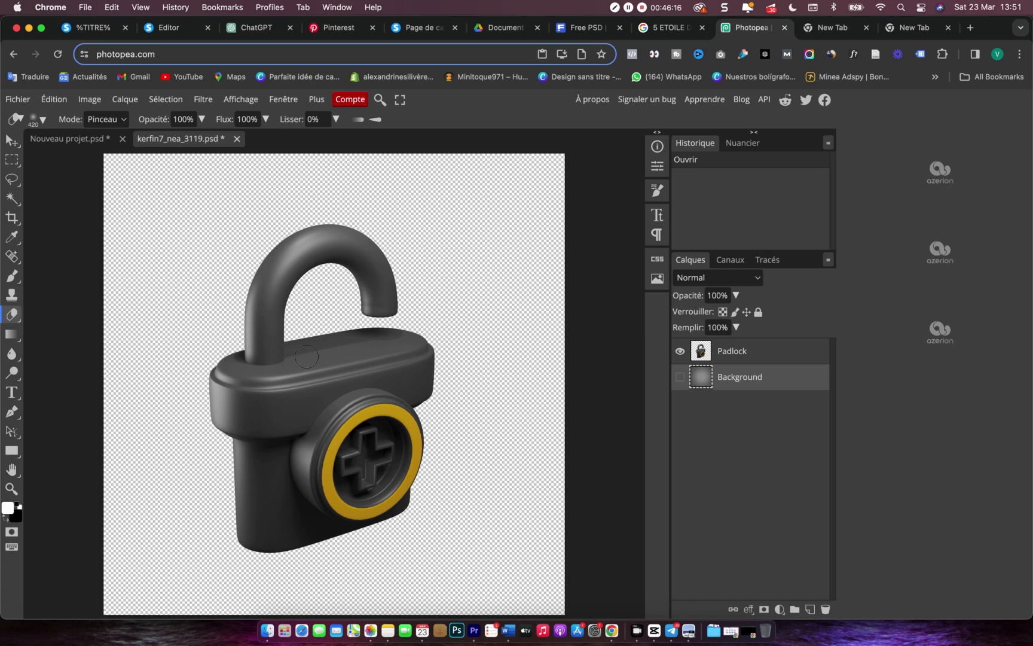
left_click(24, 100)
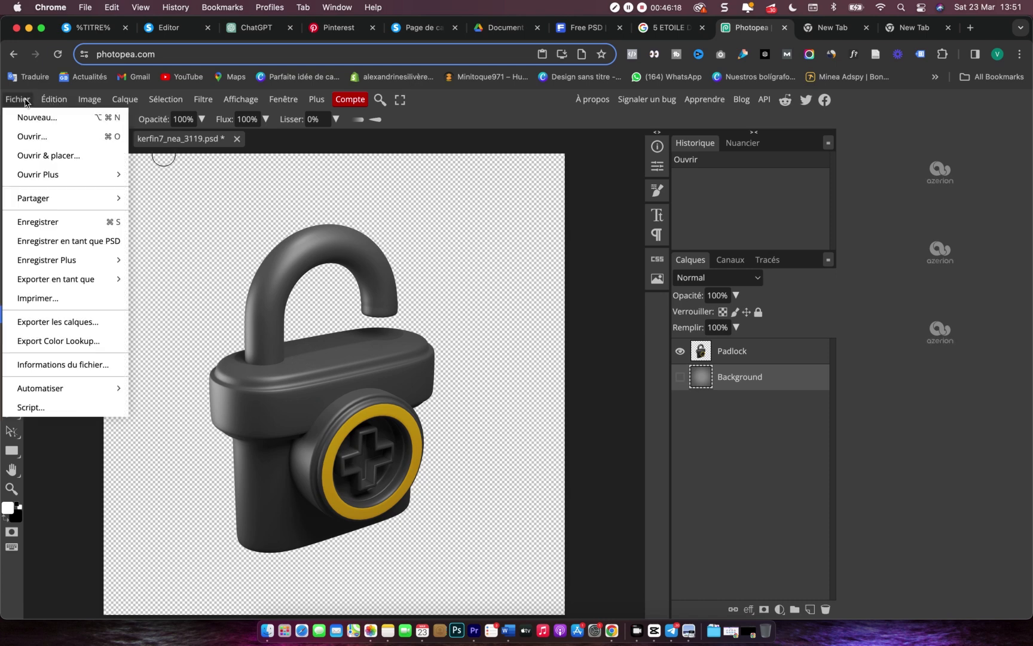
mouse_move(90, 283)
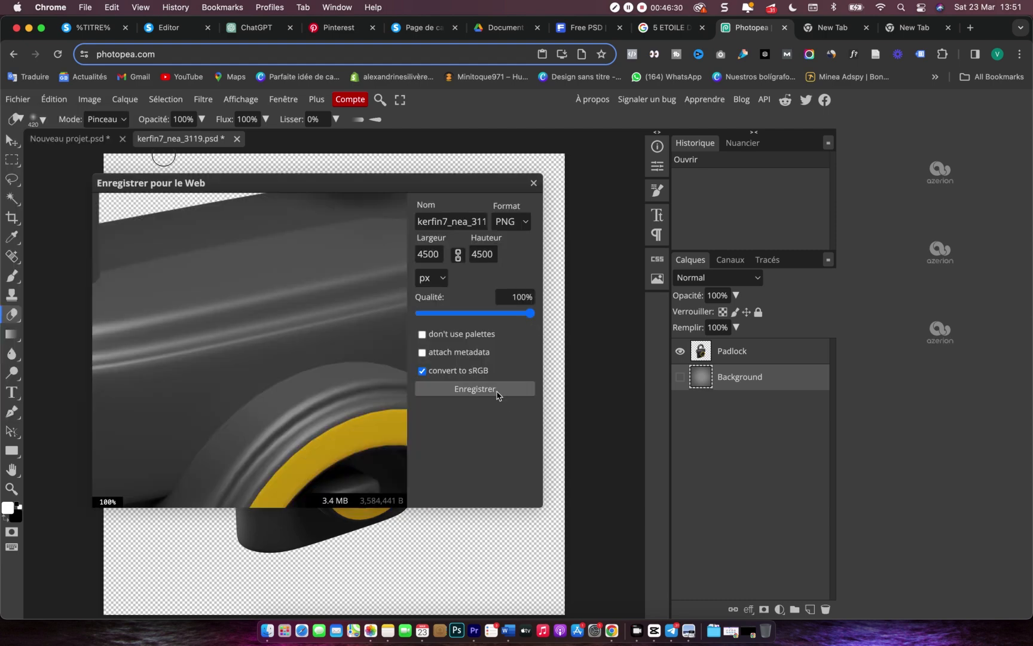
left_click(489, 397)
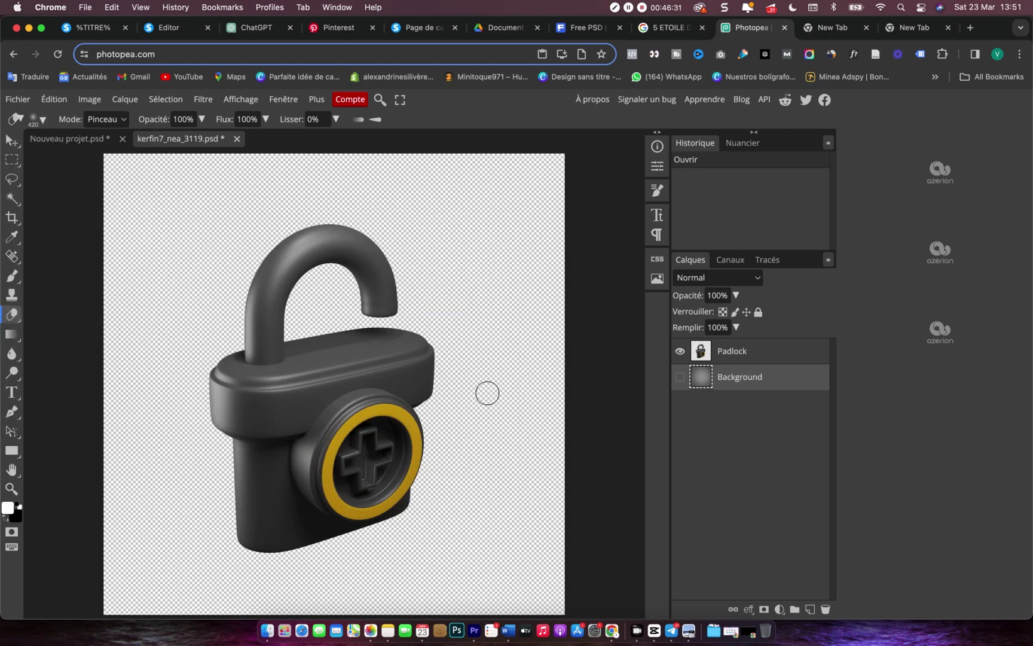
- Switch to the systeme.io editor and replace the purple section's placeholder image with kerfin7_nea_3119.png uploaded from Downloads
left_click(174, 34)
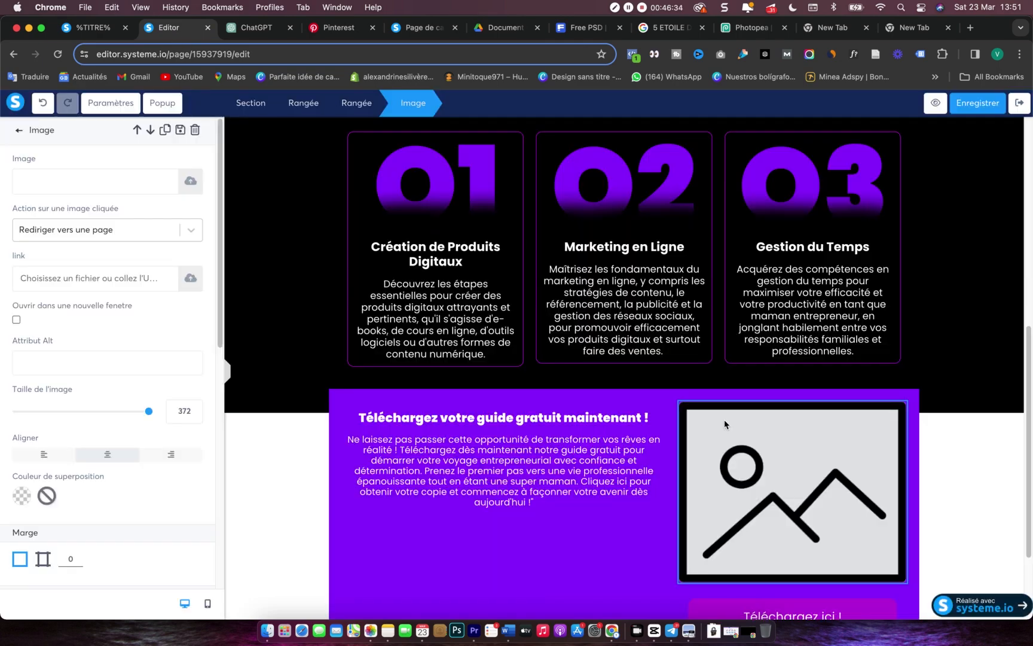
left_click(745, 503)
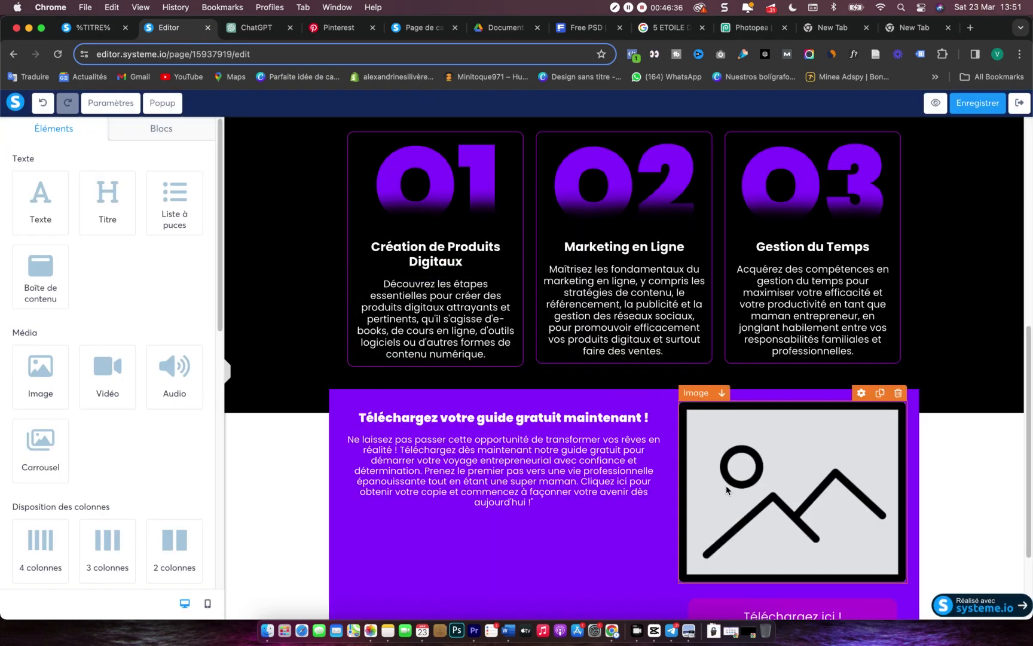
left_click(748, 489)
left_click(201, 180)
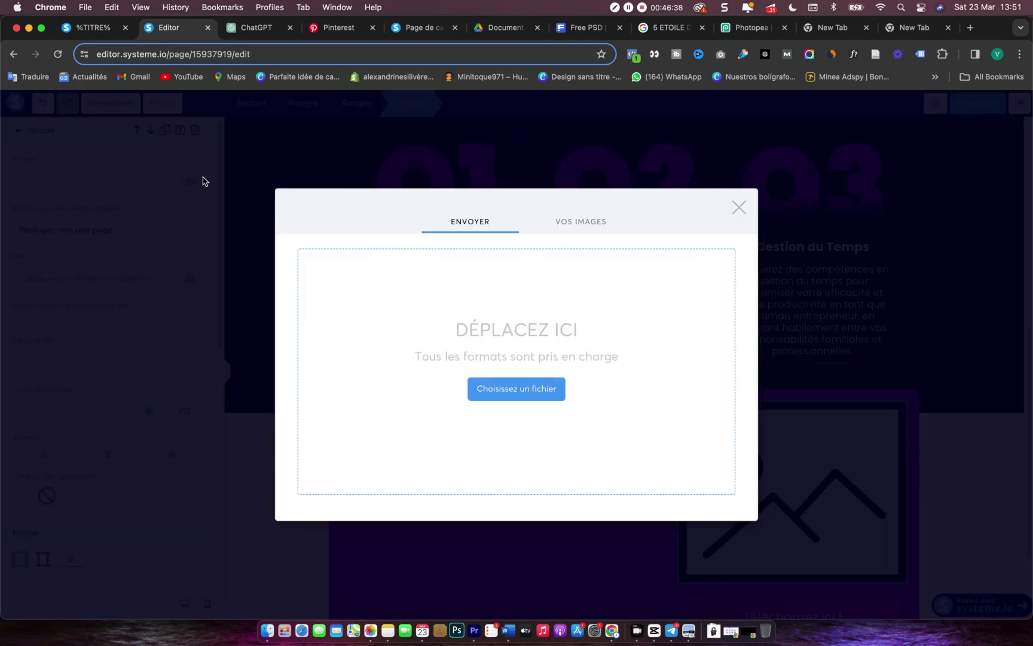
left_click(273, 626)
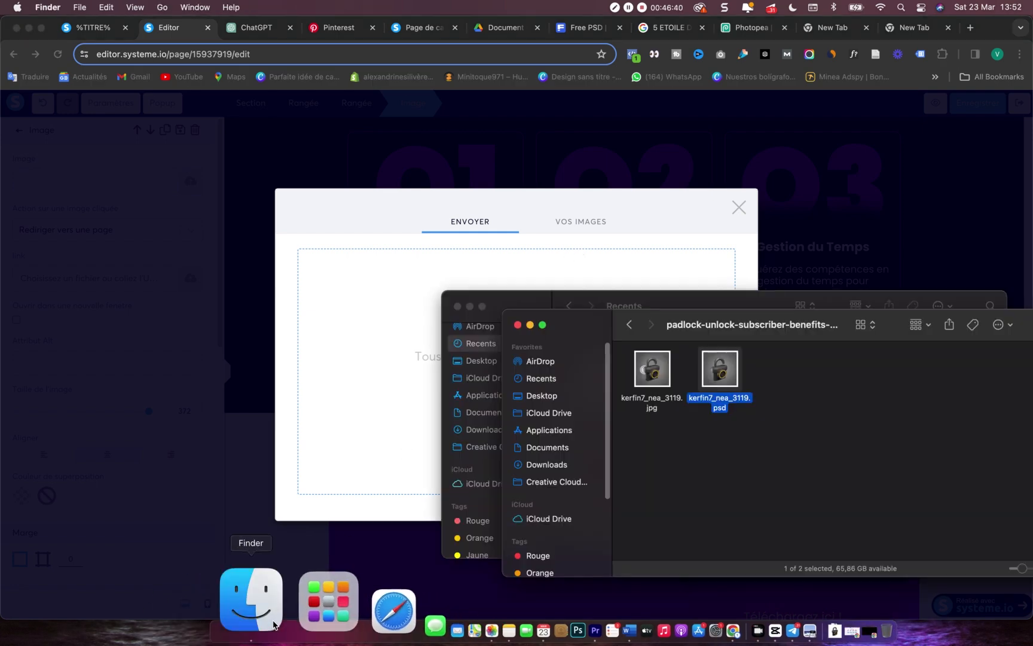
left_click_drag(662, 382, 668, 381)
left_click(553, 465)
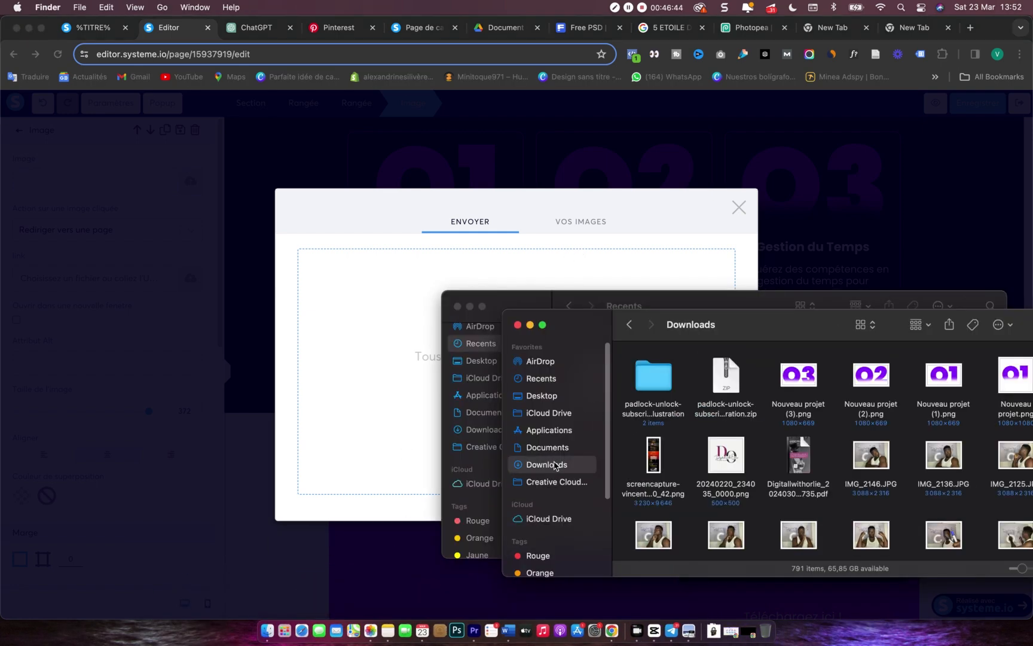
left_click_drag(646, 381, 396, 339)
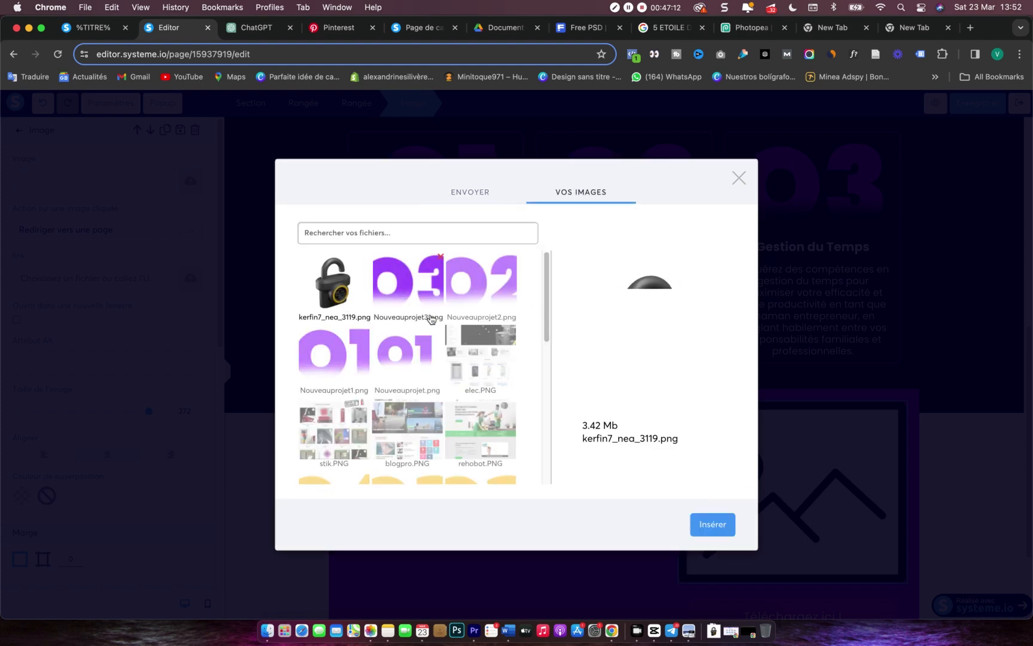
left_click(695, 531)
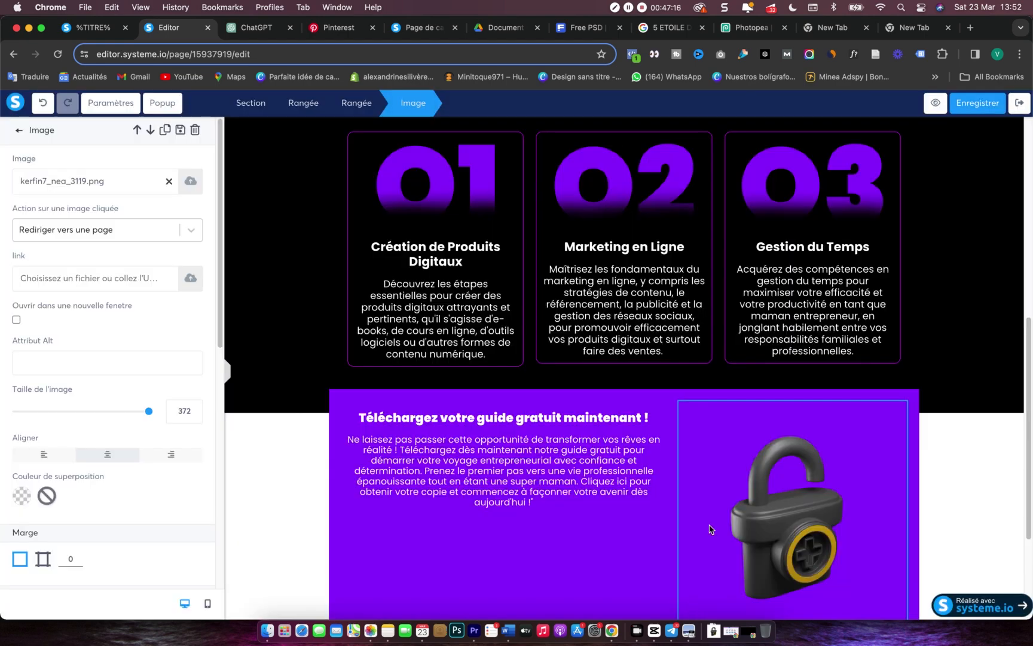
- Move the "Téléchargez ici !" button from below the padlock image to under the guide's paragraph
scroll(799, 559, "down", 1)
scroll(799, 559, "up", 1)
left_click(614, 498)
scroll(754, 526, "down", 1)
scroll(755, 526, "down", 2)
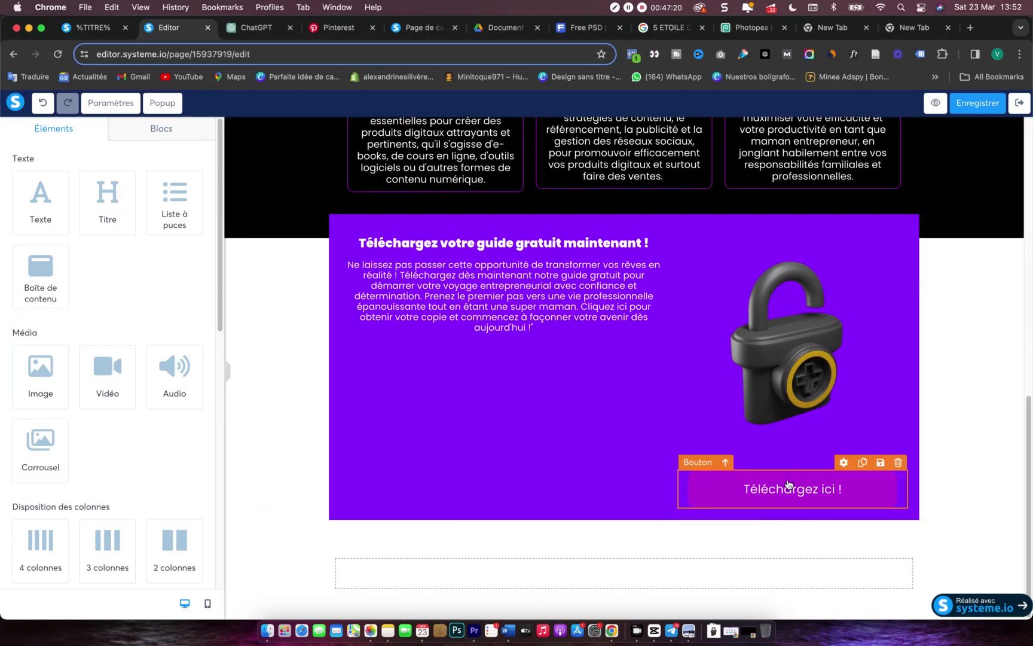
left_click_drag(675, 465, 480, 329)
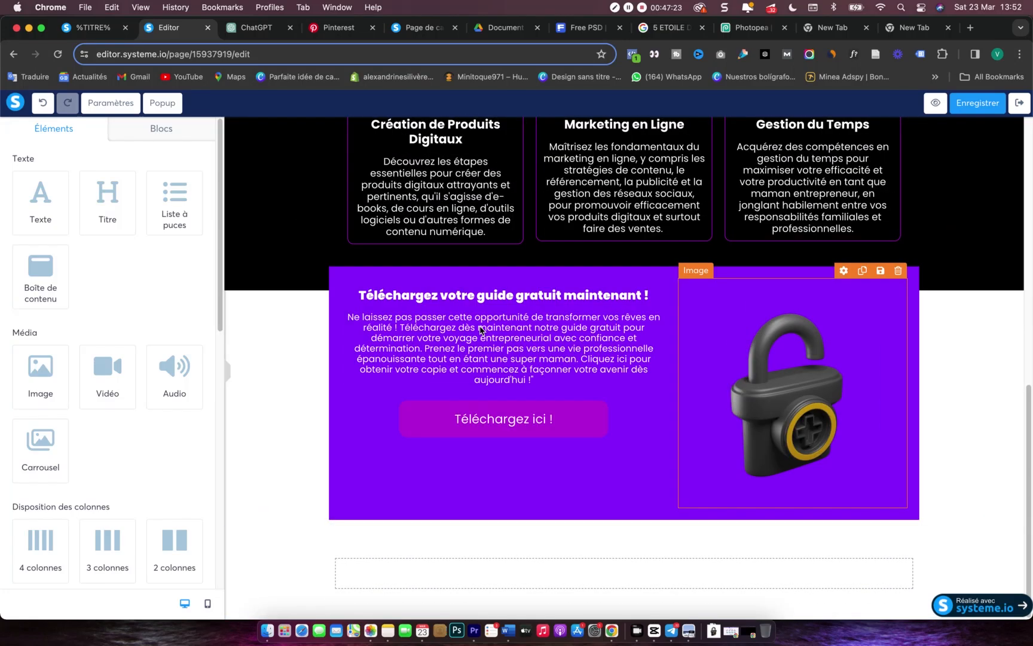
- Set the padlock image size to 250 and widen the purple row's text column
left_click(836, 418)
left_click_drag(149, 412, 106, 426)
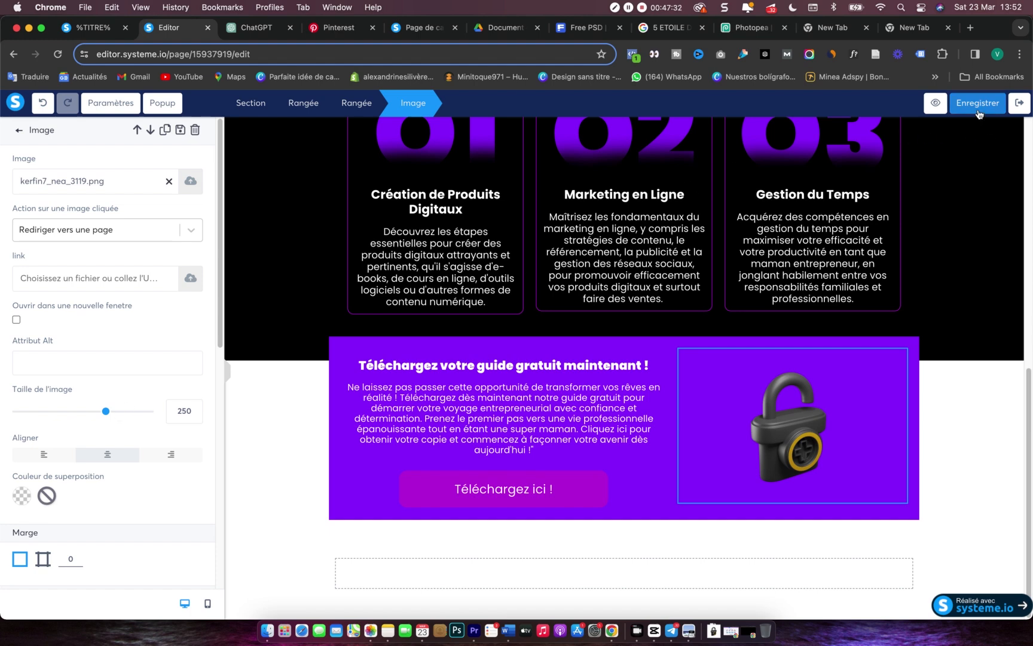
left_click(673, 409)
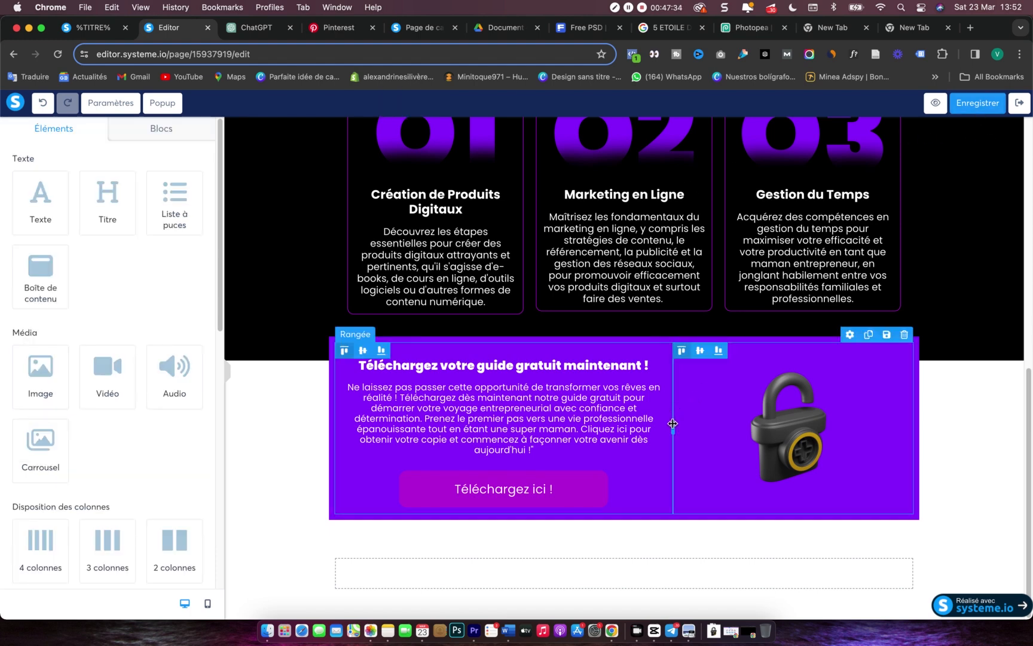
left_click_drag(673, 426, 722, 426)
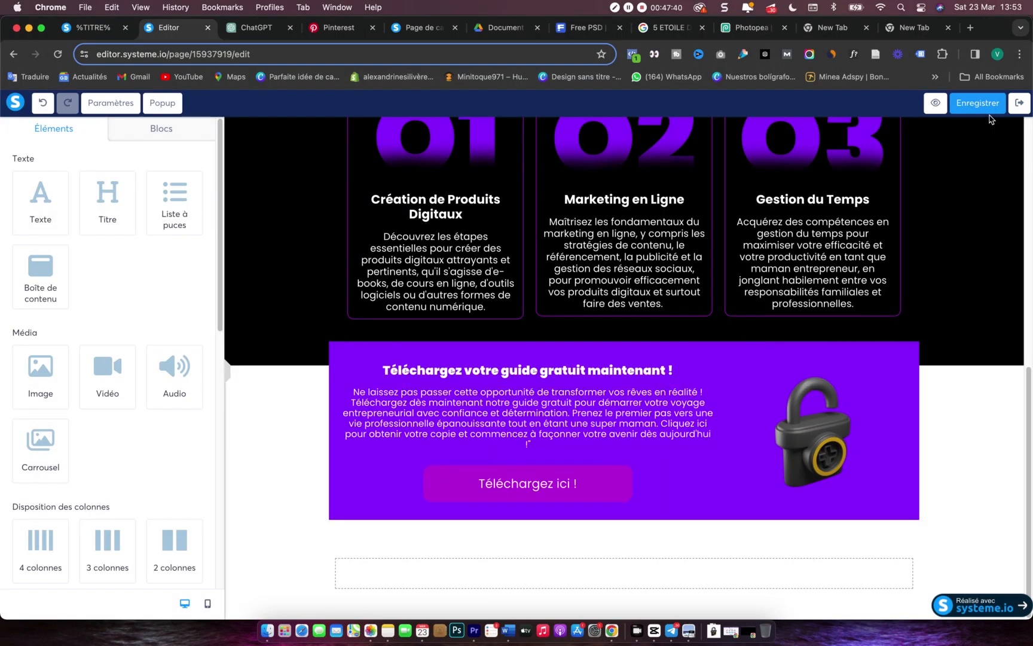
- Change the background colour of the "Téléchargez ici !" button to solid D400FF
left_click(613, 494)
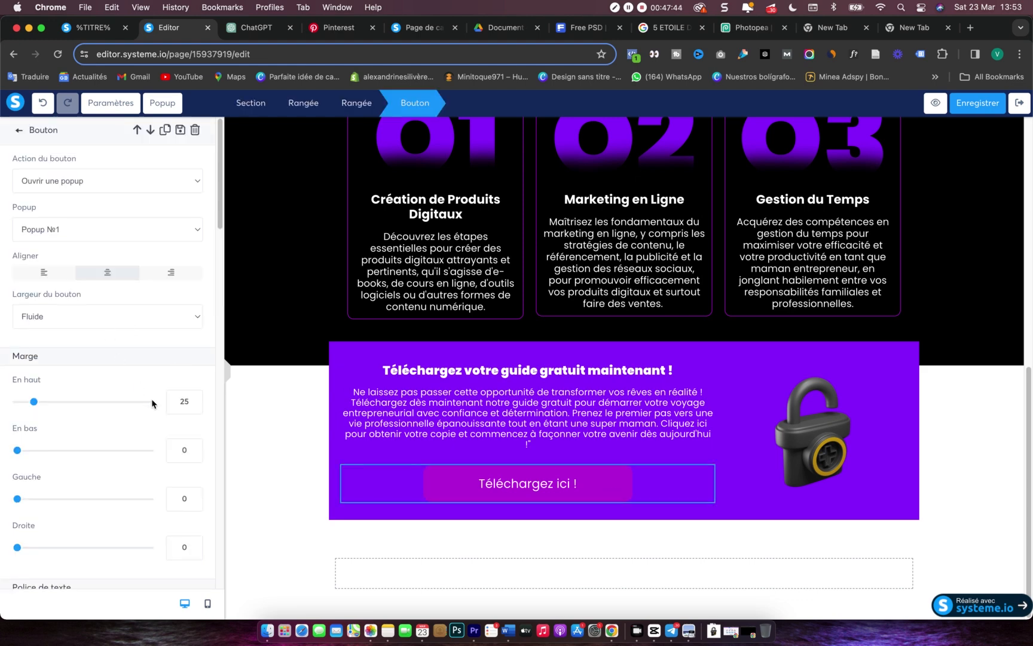
scroll(152, 404, "down", 10)
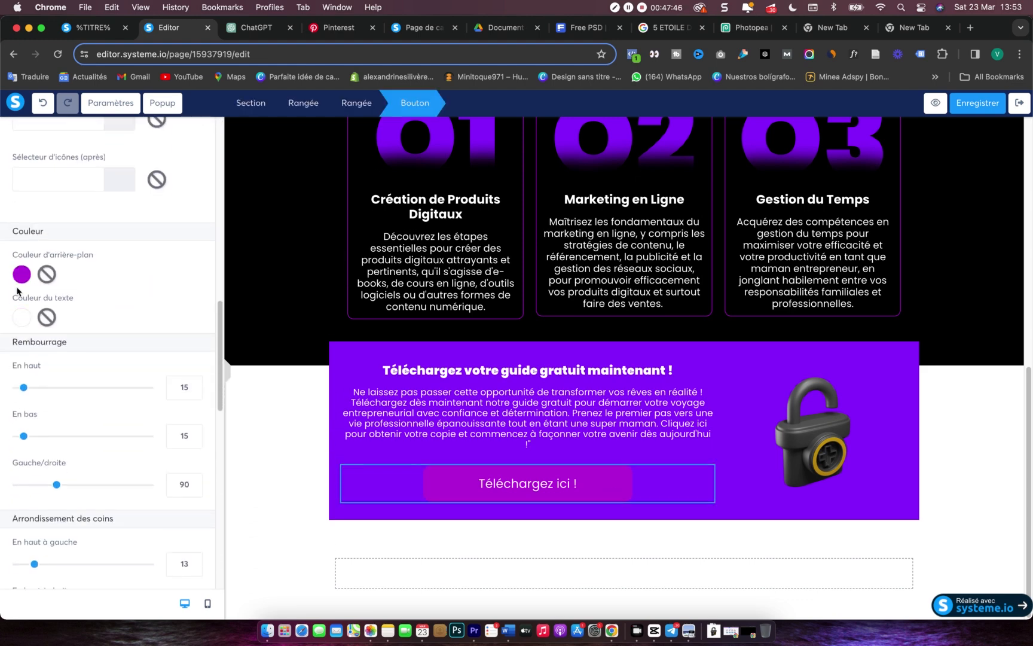
left_click(20, 276)
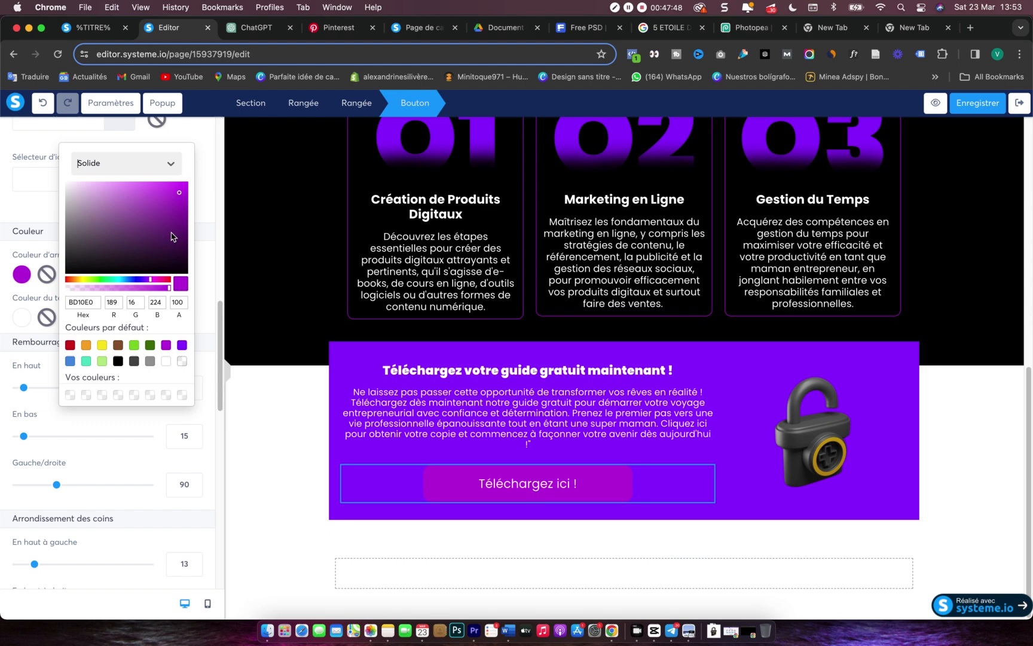
left_click_drag(188, 187, 195, 183)
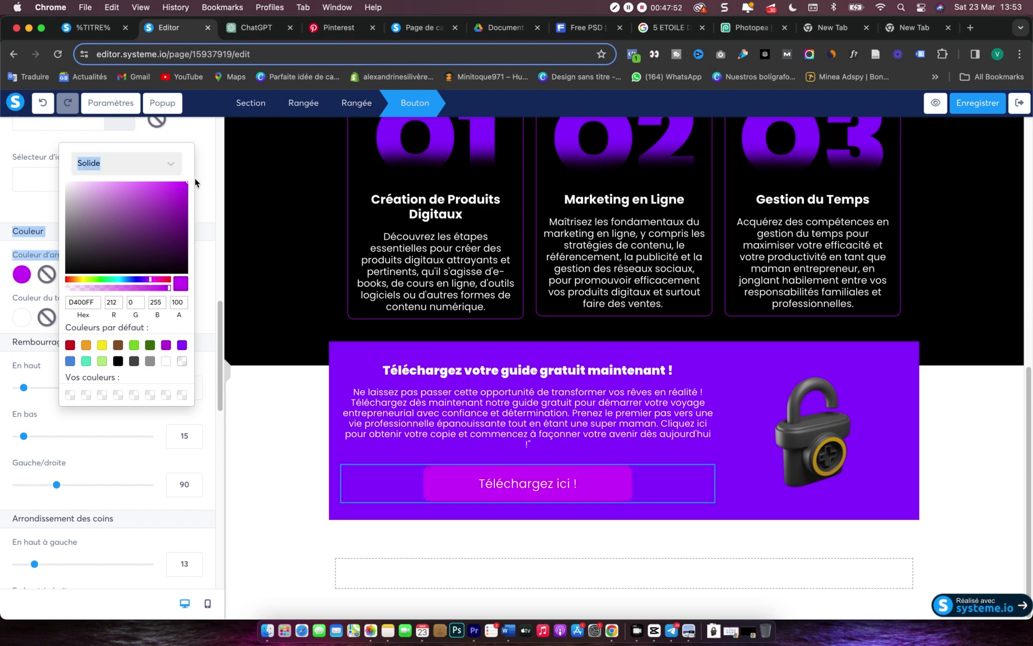
- Close the button's colour picker and save the page
left_click(207, 159)
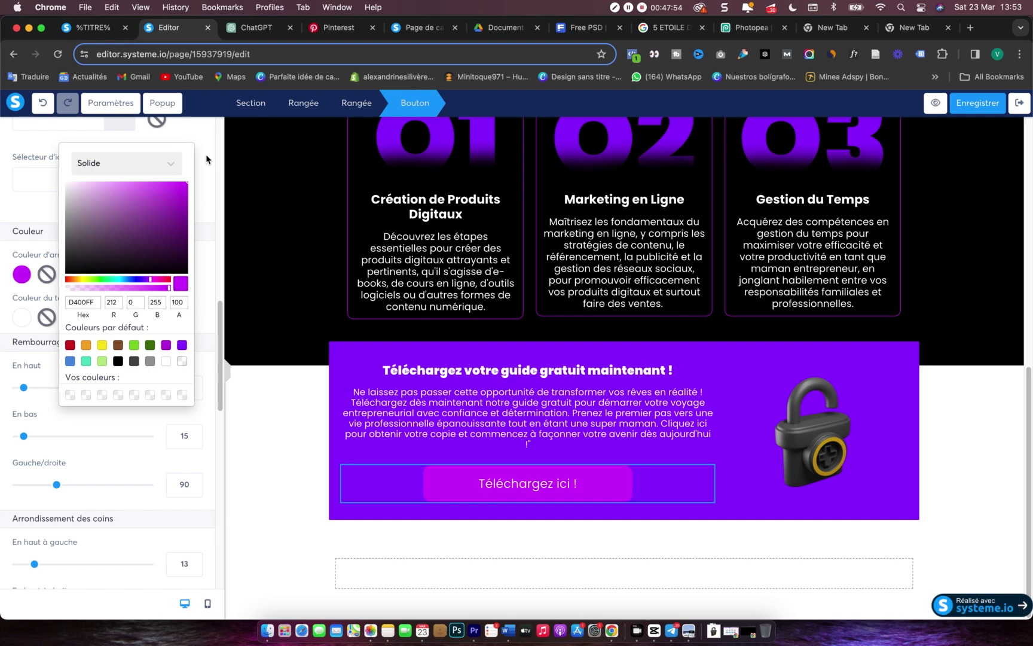
left_click(206, 134)
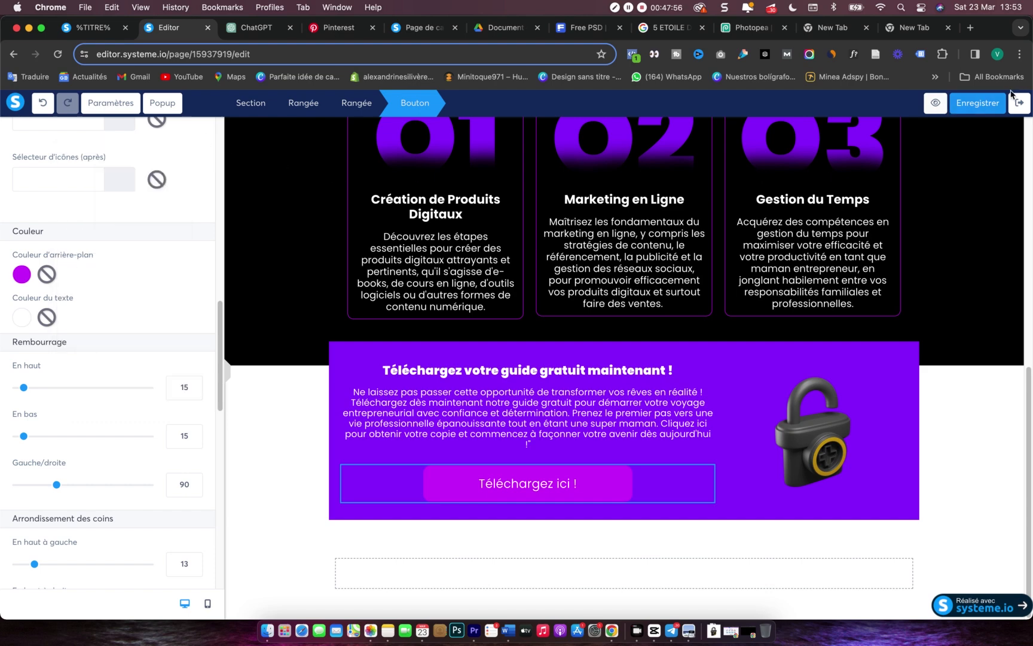
left_click(990, 105)
- Review the call-to-action text in ChatGPT and the e-book sales funnel reference on Pinterest, then return to the systeme.io editor
left_click(258, 29)
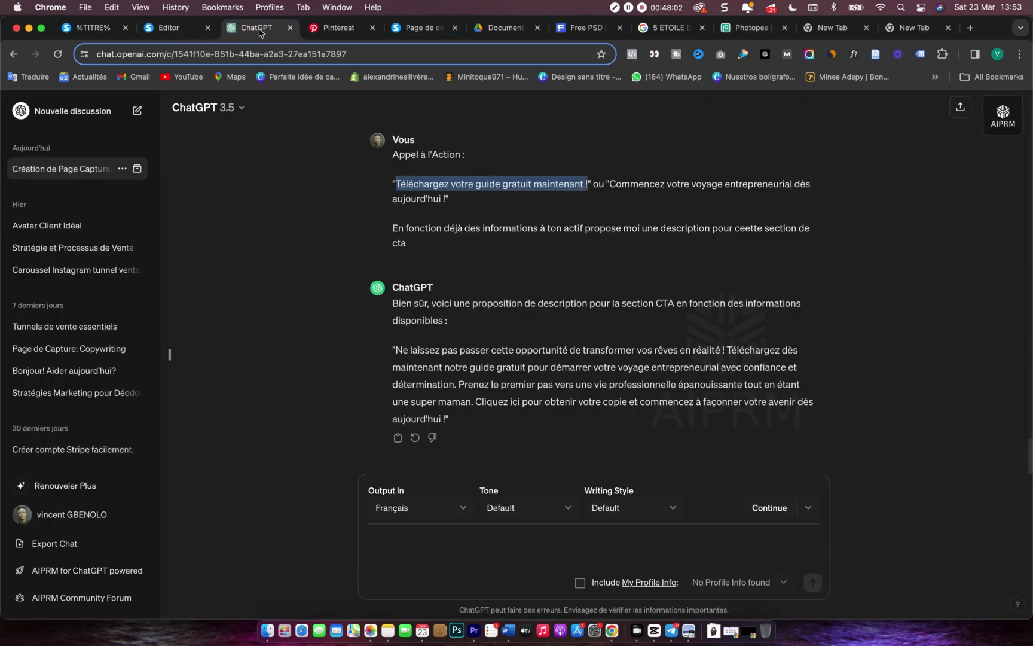
left_click(335, 29)
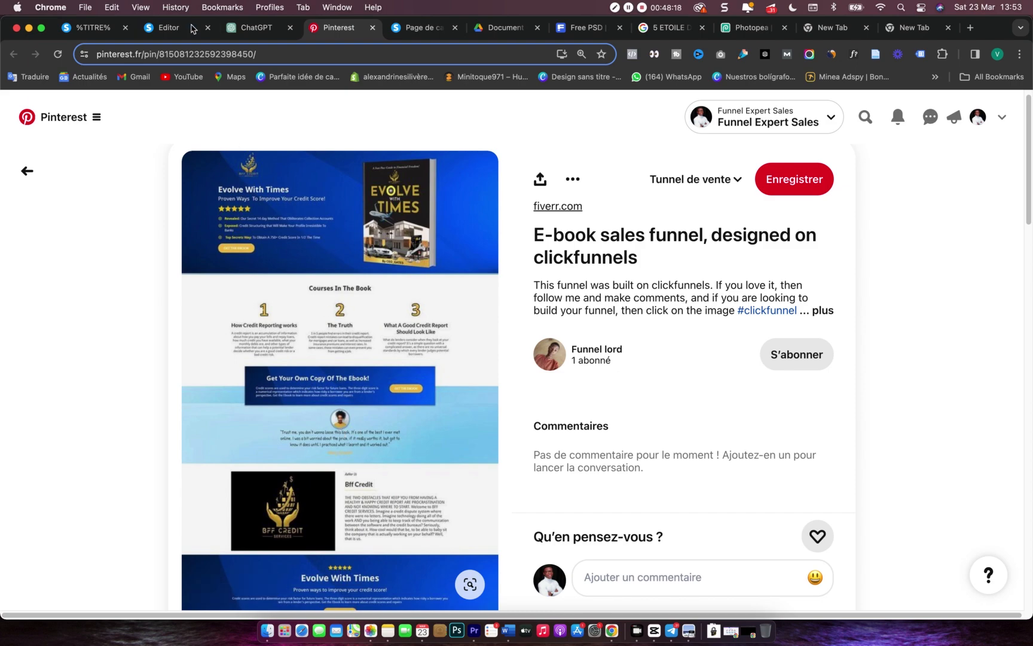
left_click(170, 28)
- Check the purple guide section in the mobile view and return to the desktop view
left_click(207, 603)
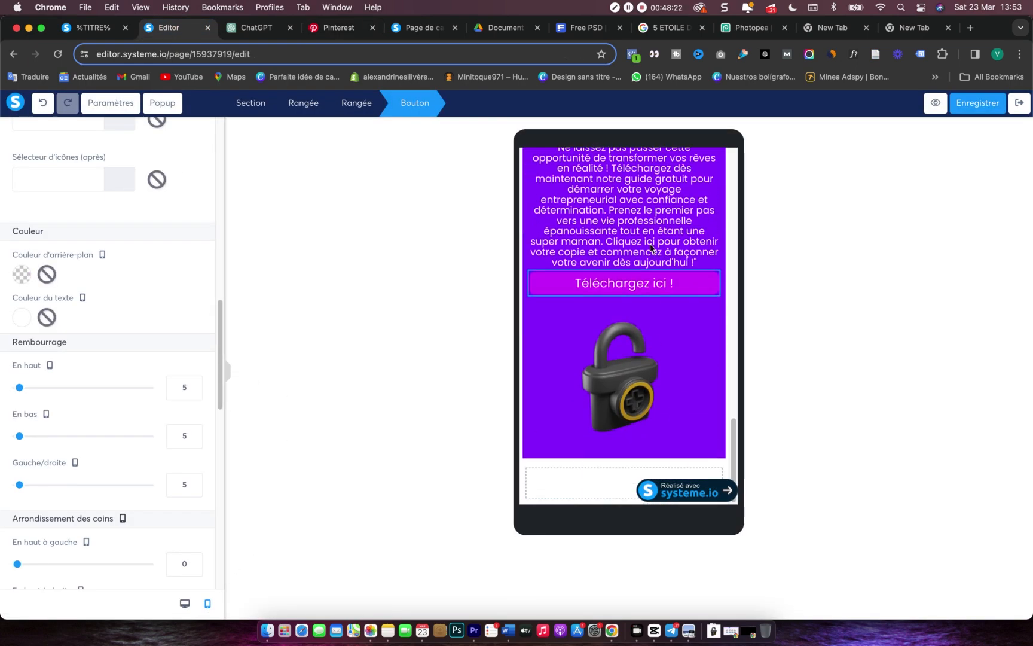
left_click(667, 321)
scroll(667, 322, "up", 3)
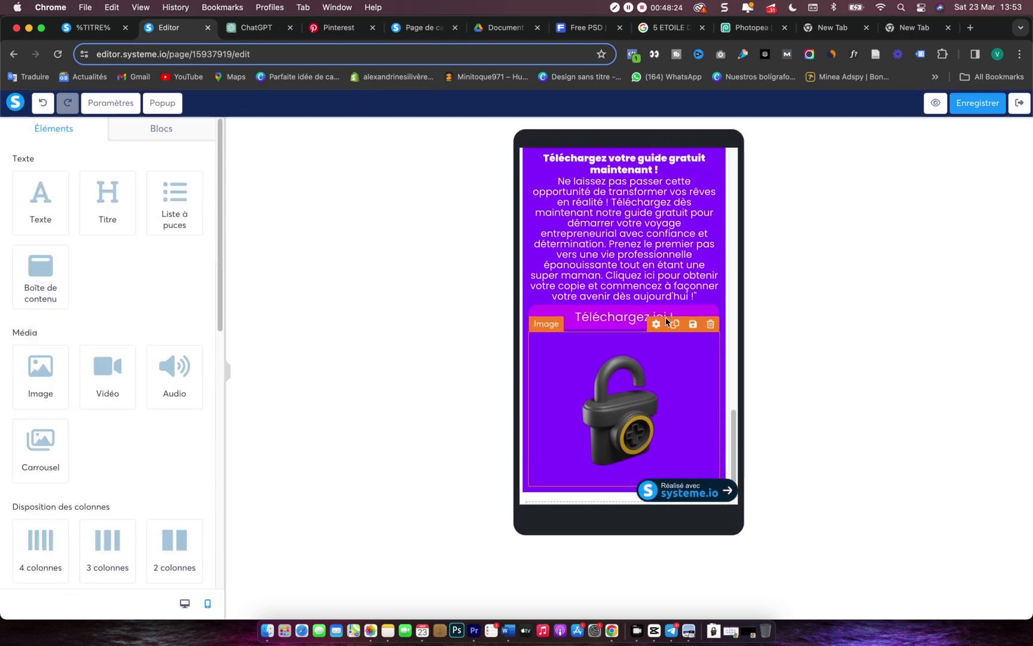
scroll(667, 322, "down", 2)
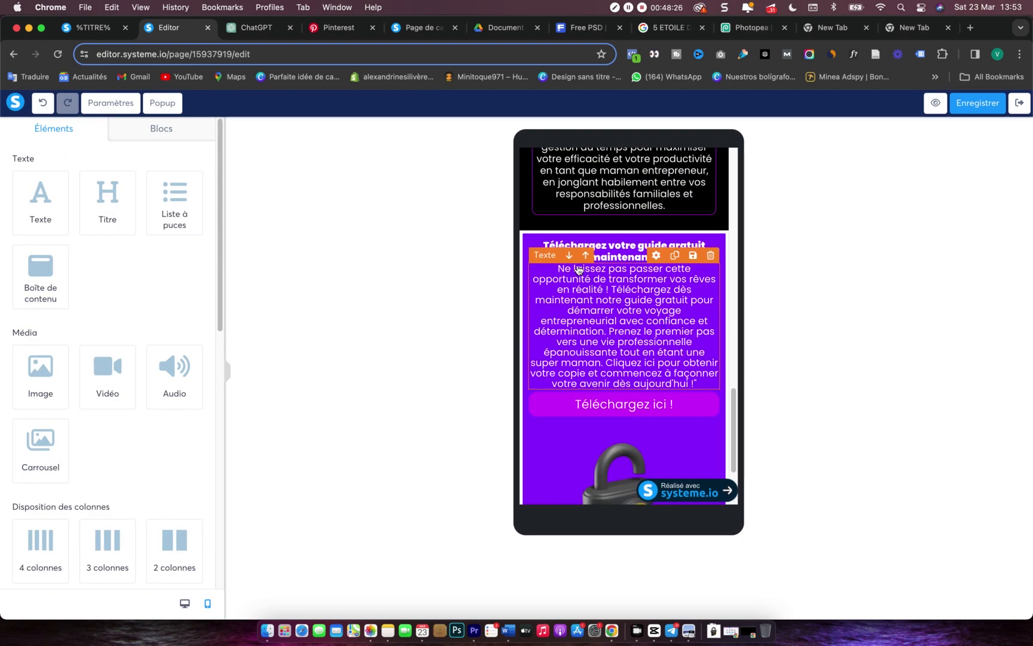
left_click(184, 603)
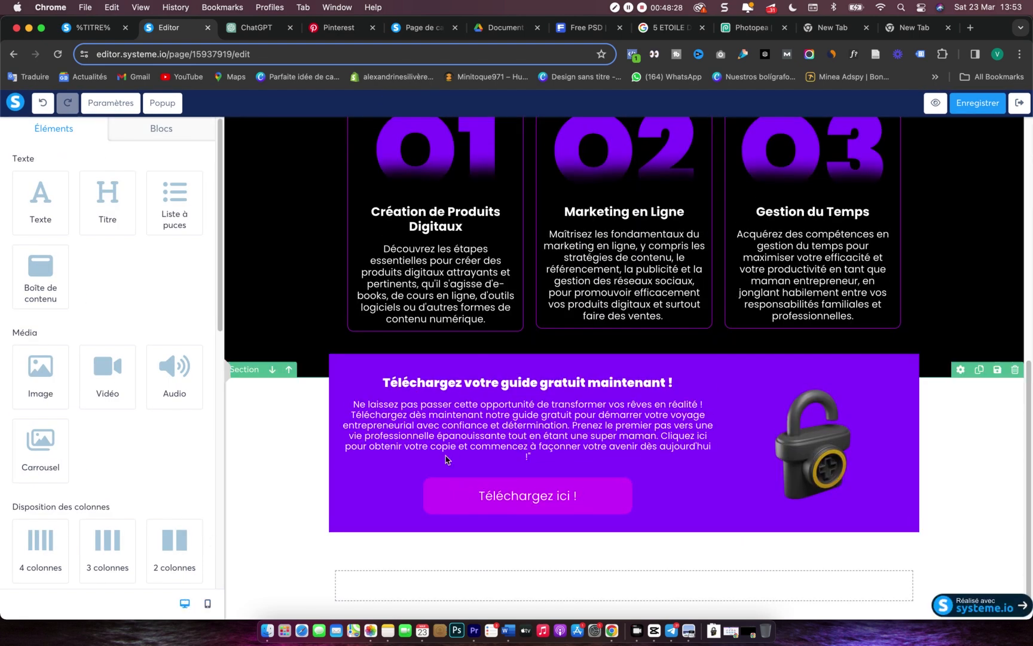
- Give the purple row a "Trait plein" border in black 000000 with a width of 2
left_click(338, 359)
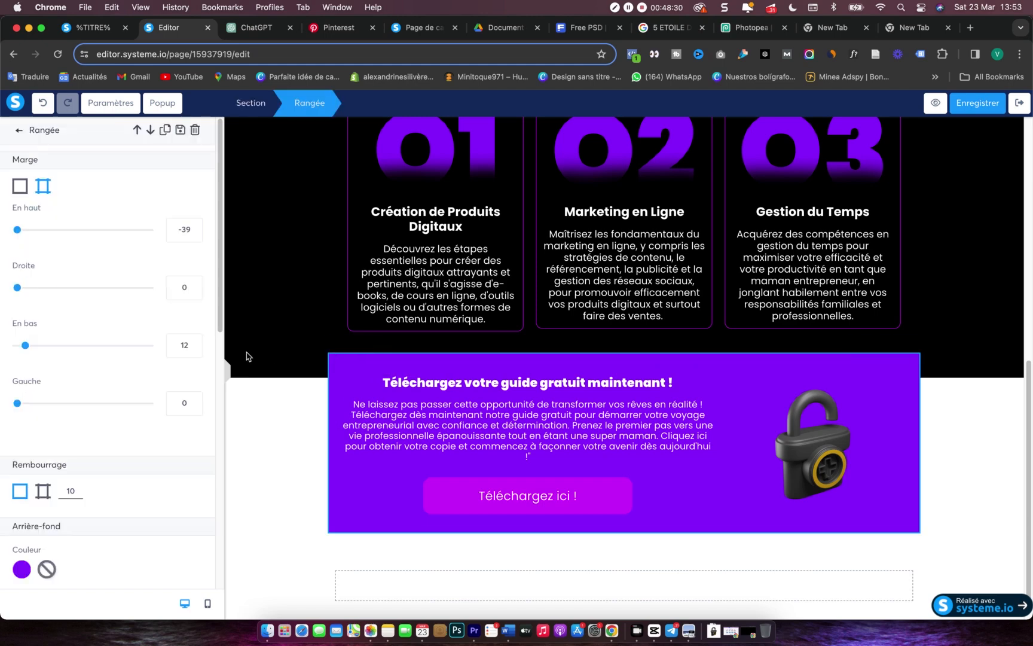
scroll(44, 489, "down", 1)
scroll(43, 490, "down", 5)
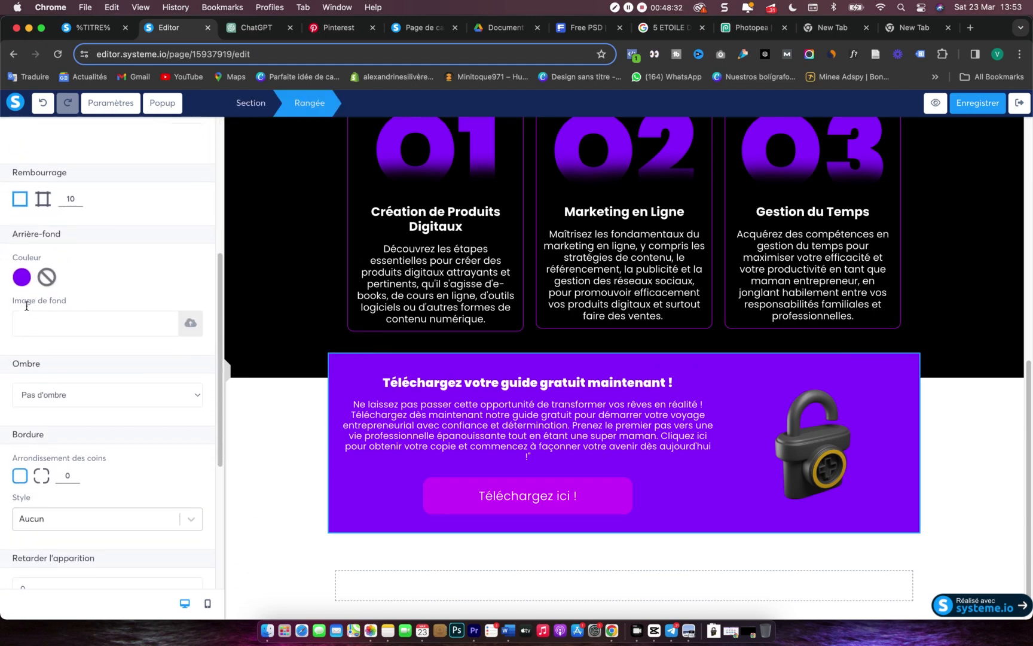
left_click(22, 273)
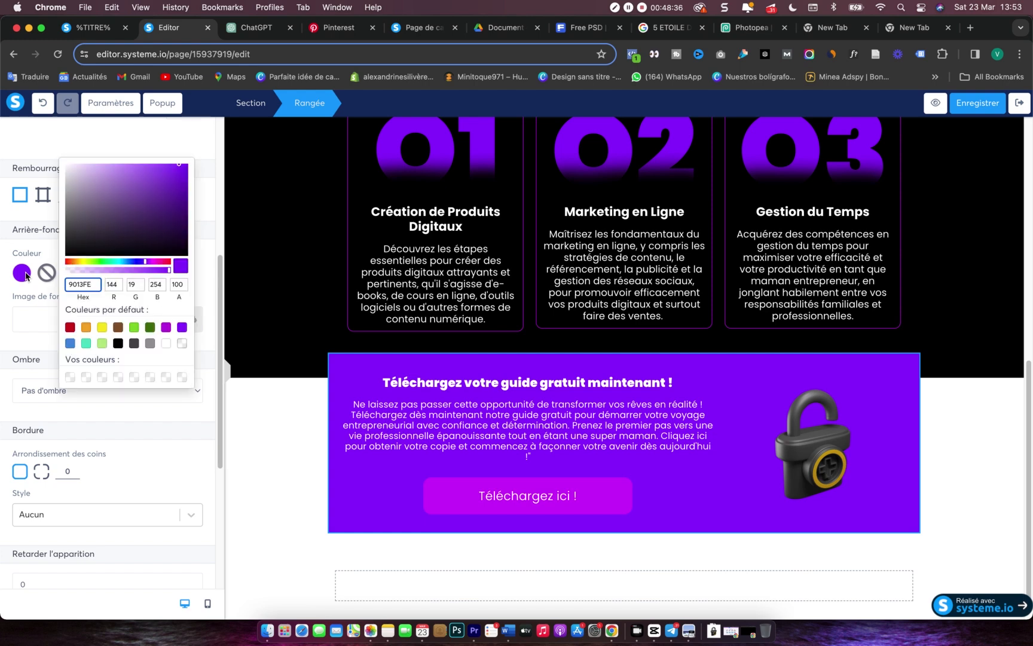
left_click(13, 311)
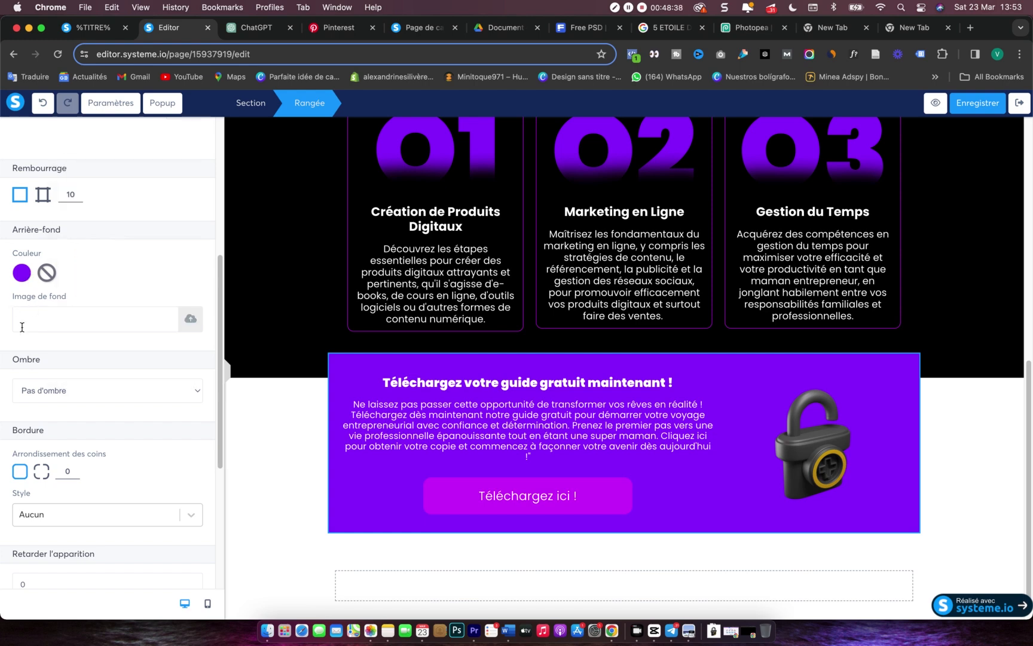
scroll(60, 389, "down", 5)
left_click(94, 262)
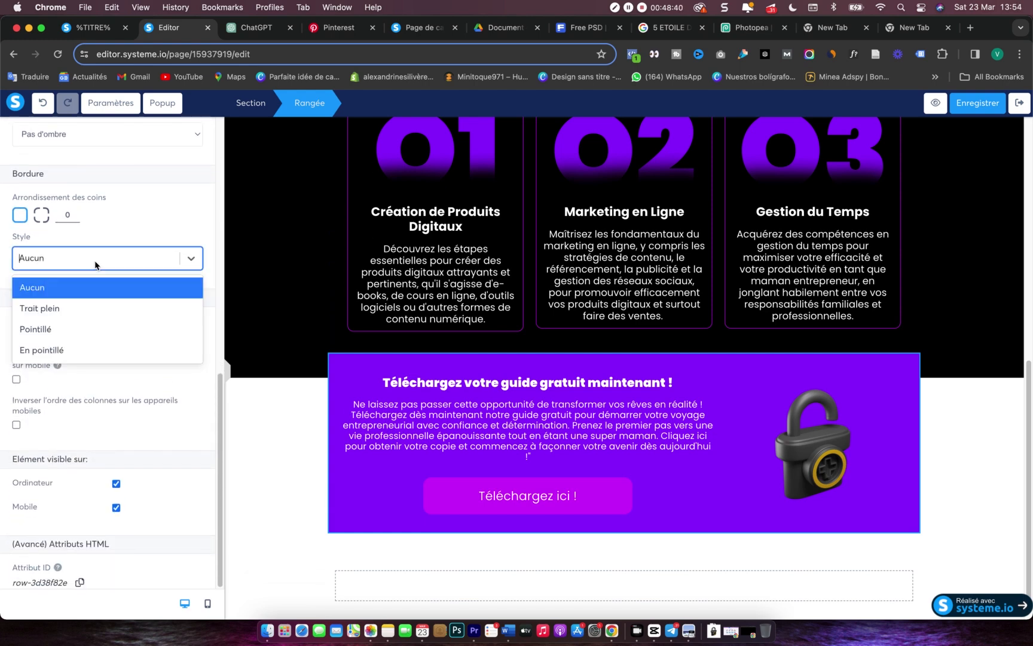
left_click(65, 308)
left_click(23, 303)
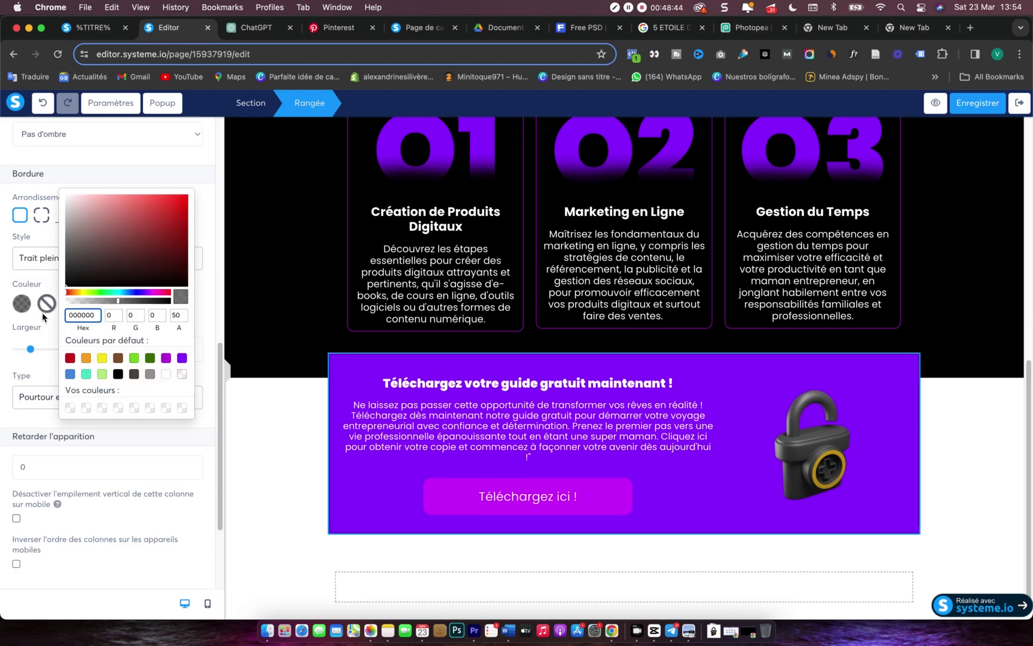
left_click(117, 374)
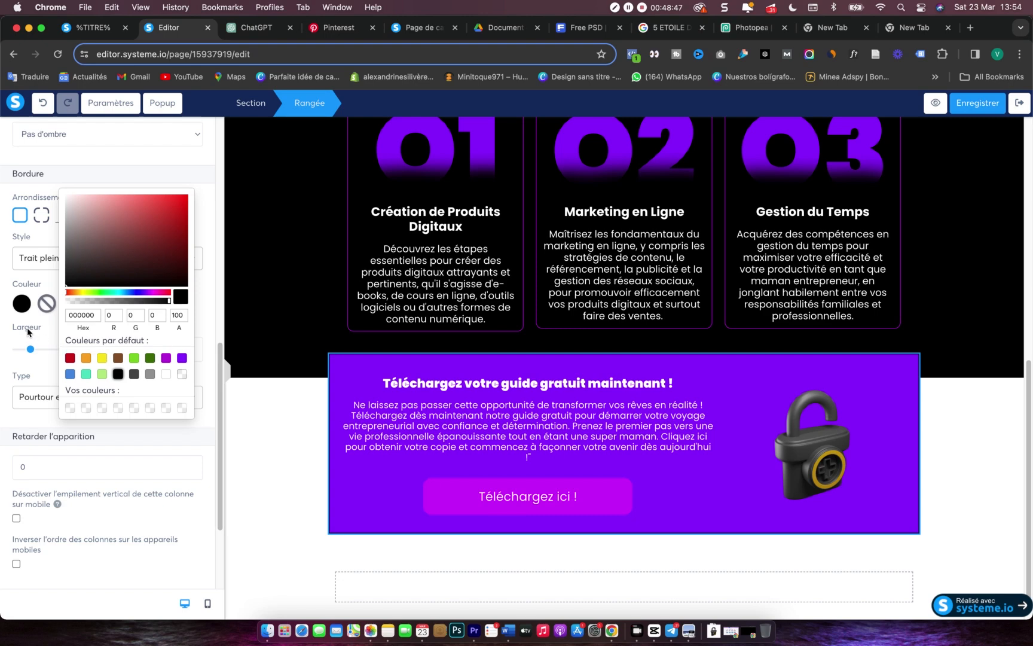
left_click(51, 342)
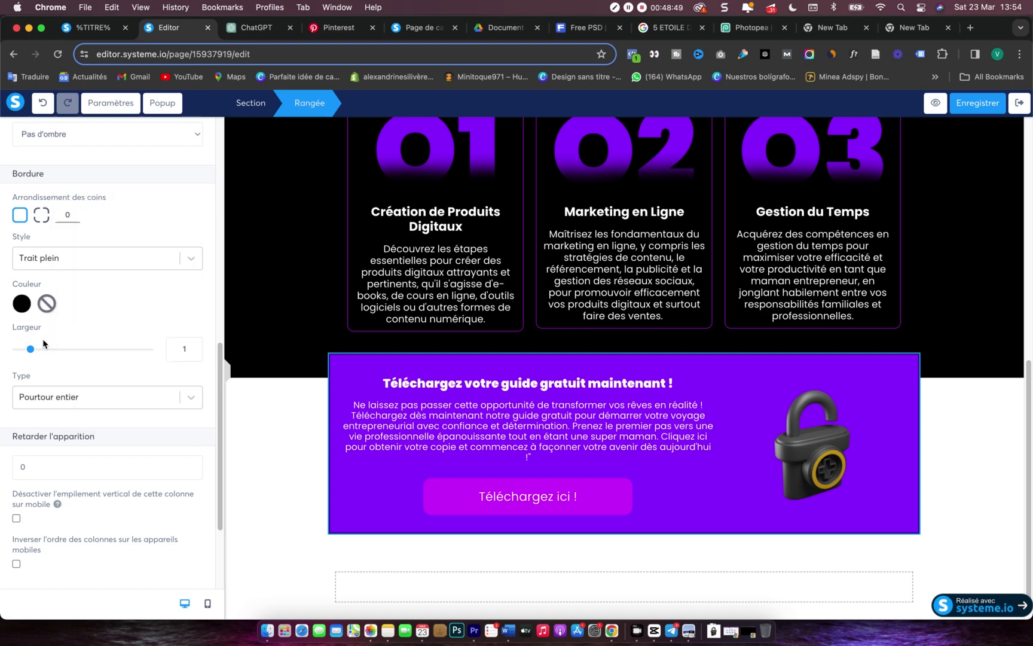
left_click(193, 350)
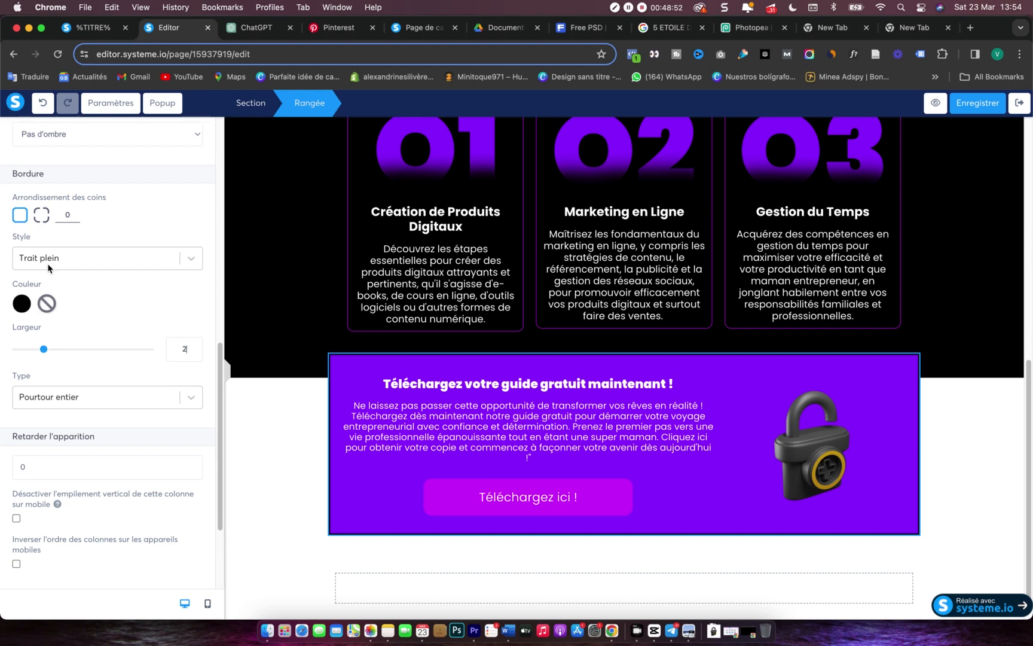
- Round all corners of the purple row's border
left_click(59, 214)
type("2")
left_click(266, 406)
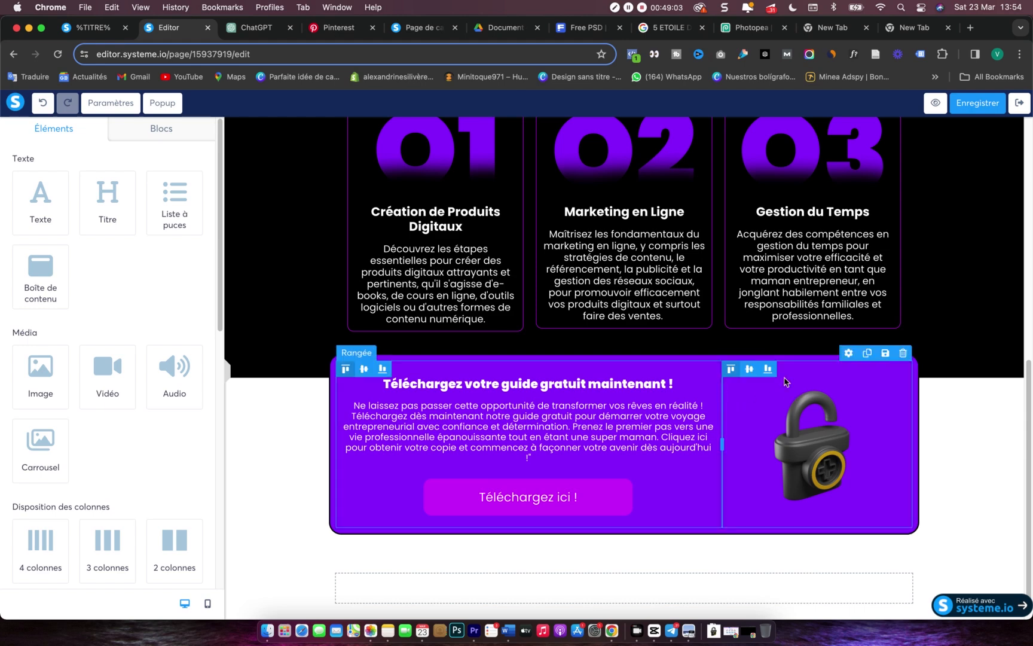
- Set the bottom margin of the black "#AVANTAGES CLÉS" section to 24
left_click(979, 320)
scroll(979, 320, "up", 2)
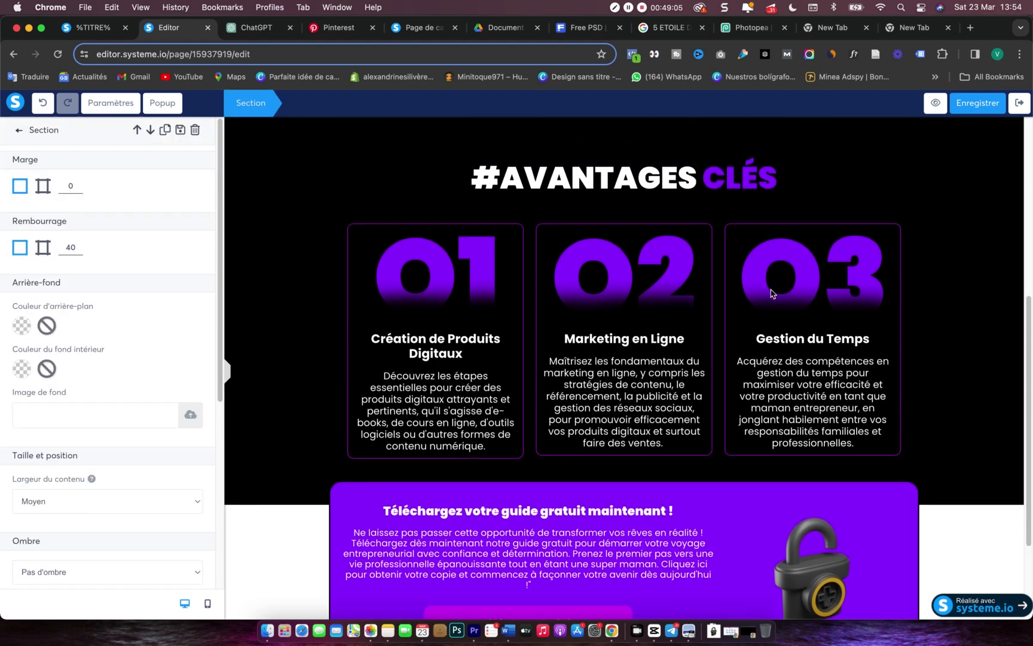
left_click(280, 209)
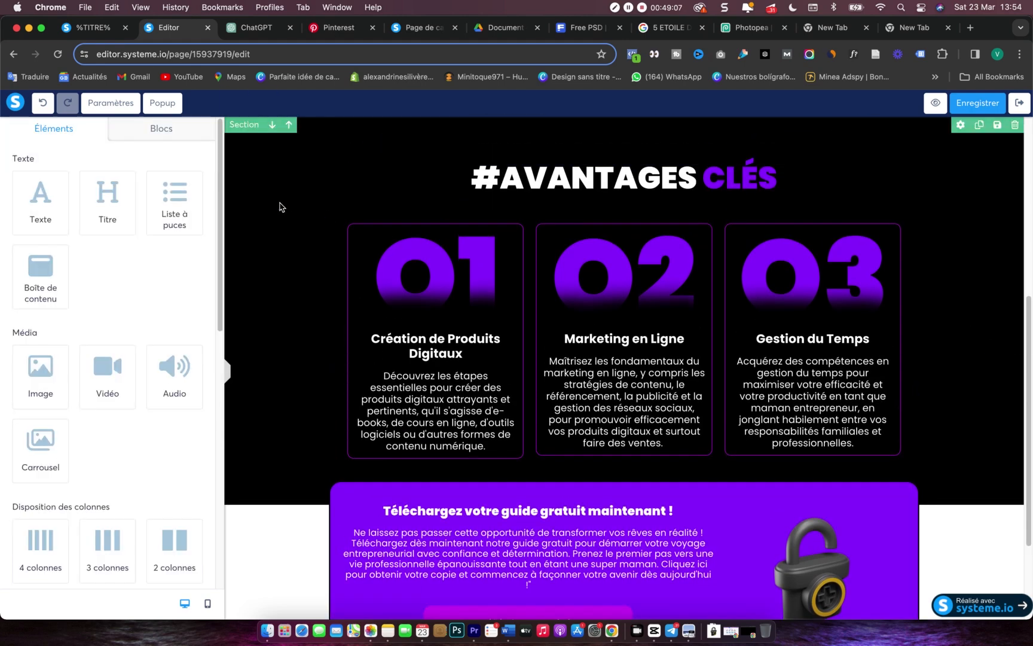
left_click(252, 136)
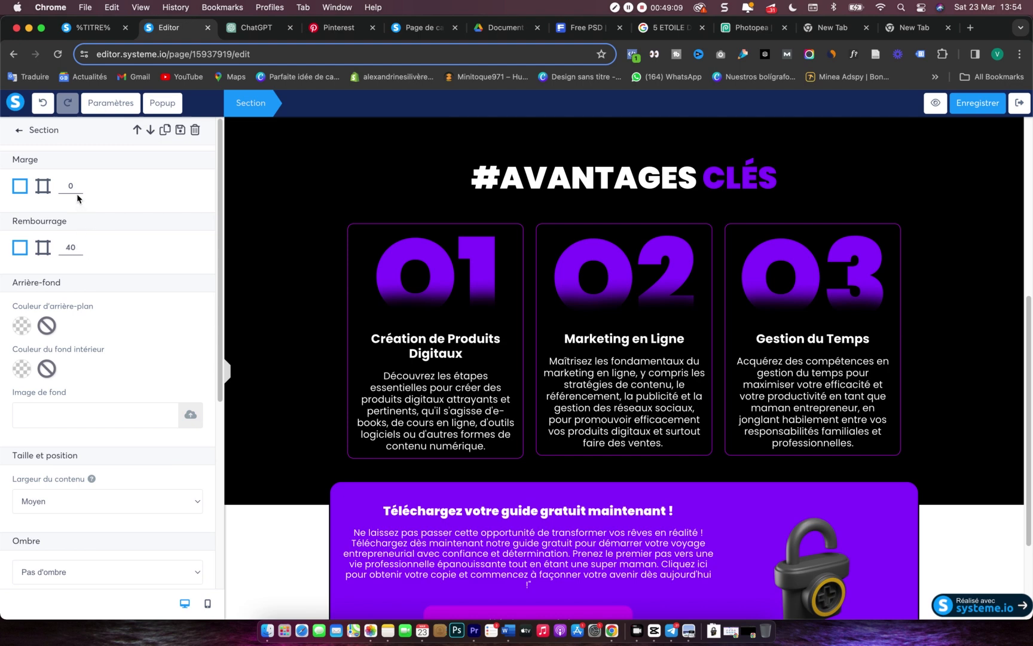
left_click(45, 188)
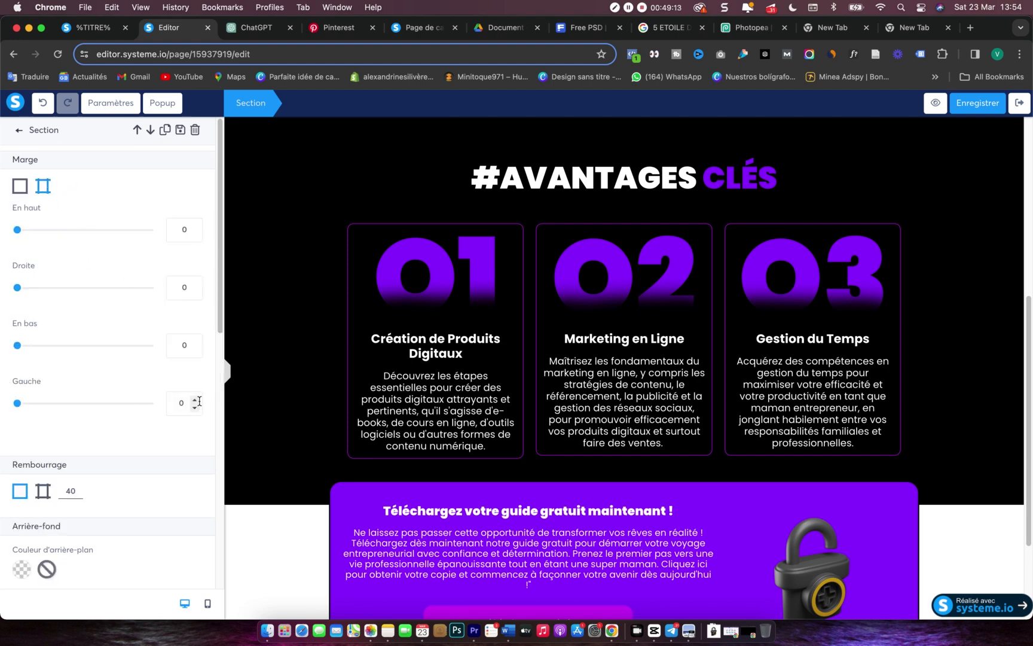
left_click(196, 343)
left_click(197, 343)
left_click(194, 343)
left_click(195, 343)
left_click(195, 342)
left_click(195, 343)
left_click(195, 342)
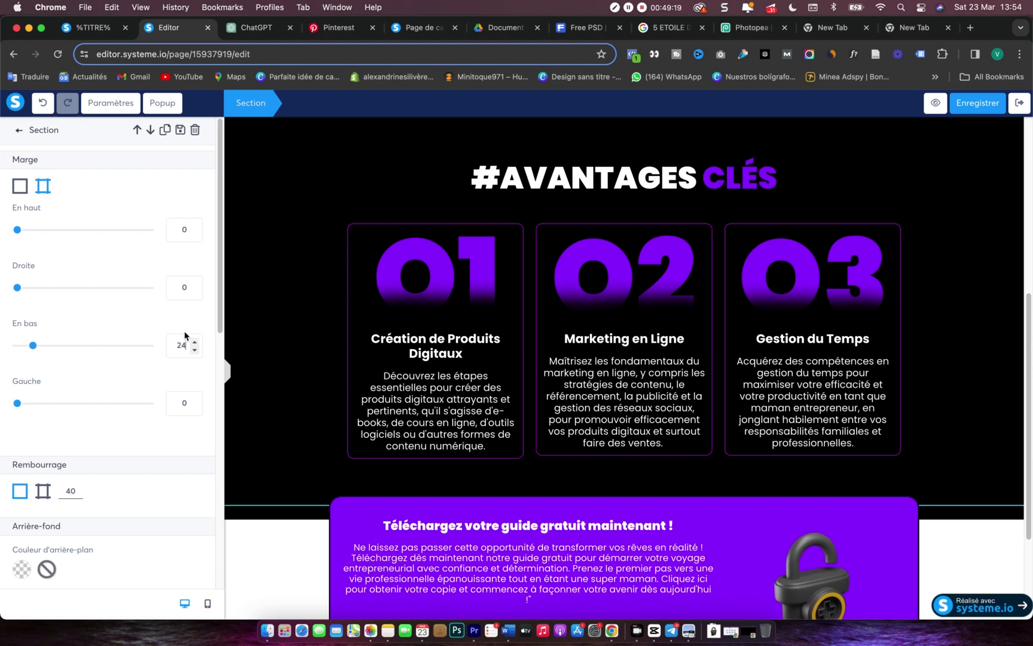
left_click(276, 567)
- Set the purple row's top margin to -66 and save the page
scroll(272, 512, "down", 1)
scroll(273, 512, "down", 2)
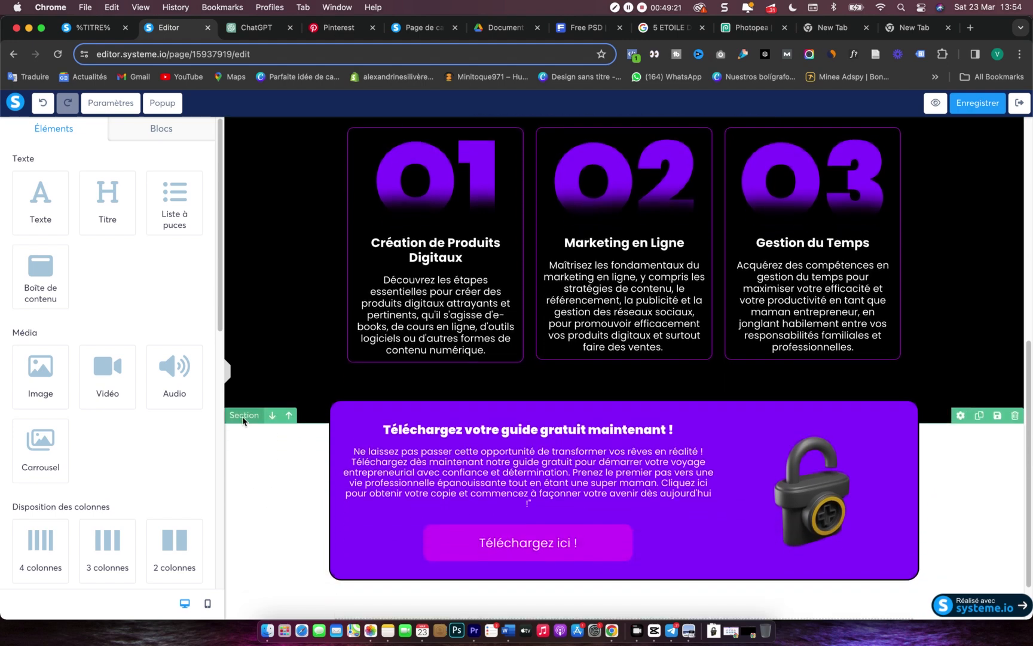
left_click(243, 417)
left_click(363, 413)
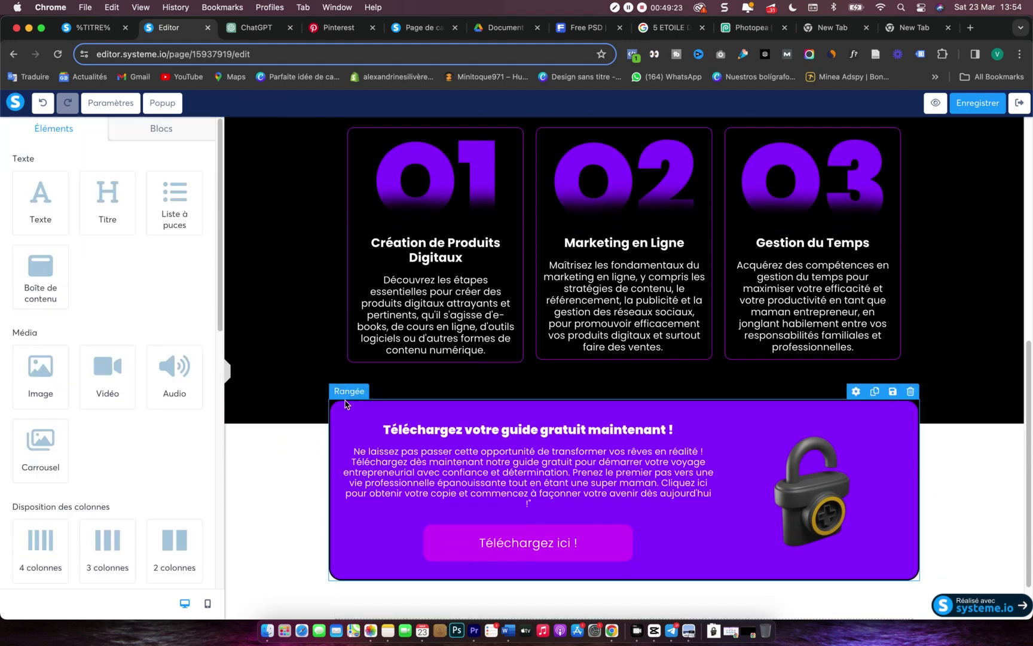
left_click(345, 395)
left_click(195, 234)
left_click(195, 235)
left_click(195, 234)
left_click(195, 234)
left_click(195, 234)
left_click(195, 234)
left_click(195, 234)
left_click(195, 235)
left_click(195, 234)
left_click(195, 234)
left_click(195, 235)
left_click(195, 234)
left_click(195, 234)
left_click(195, 234)
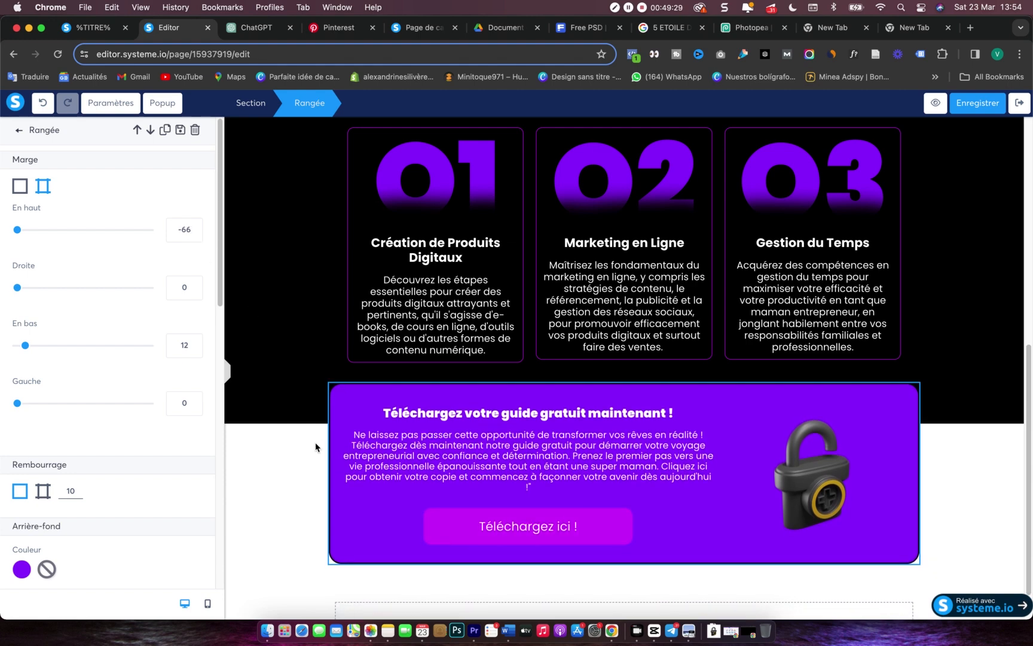
left_click(295, 476)
scroll(299, 460, "down", 2)
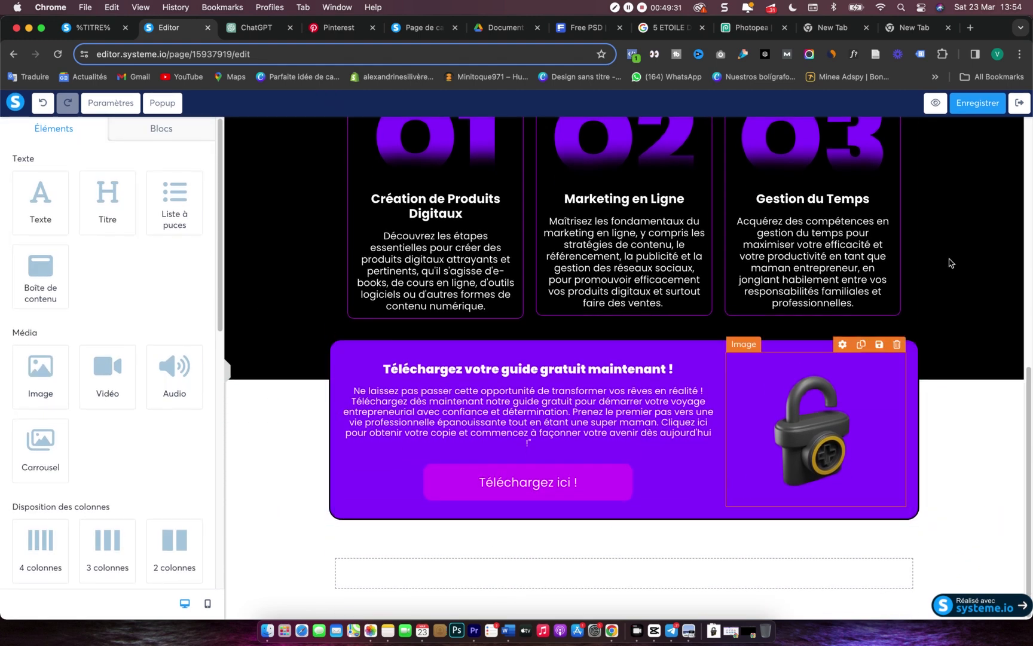
left_click(978, 103)
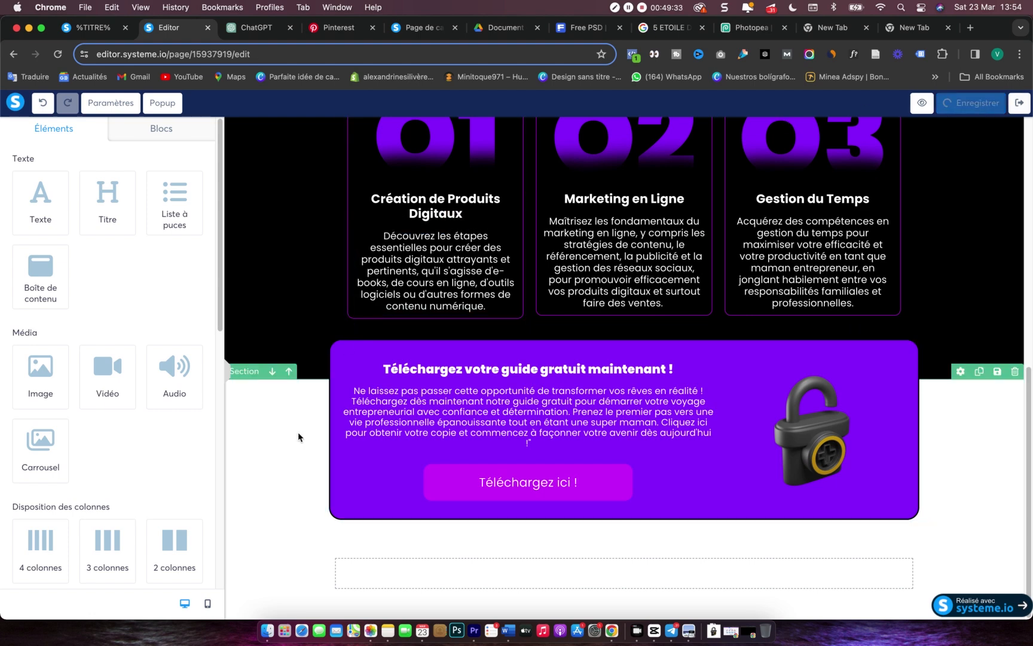
- Add a new section at the end of the page, below the empty white section
scroll(156, 499, "down", 3)
scroll(156, 498, "down", 8)
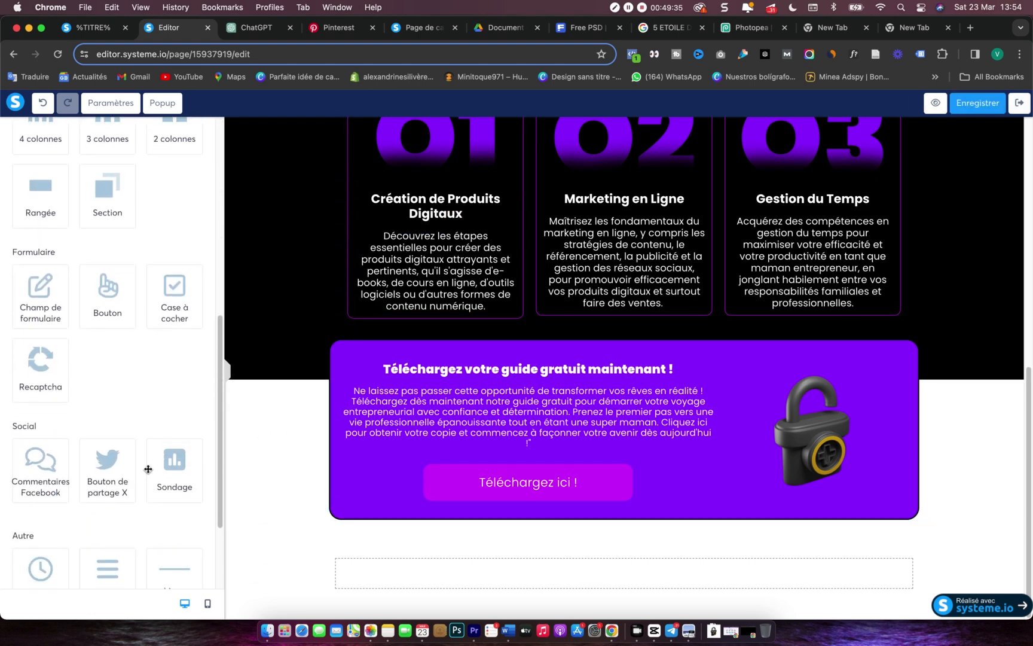
left_click_drag(120, 206, 549, 590)
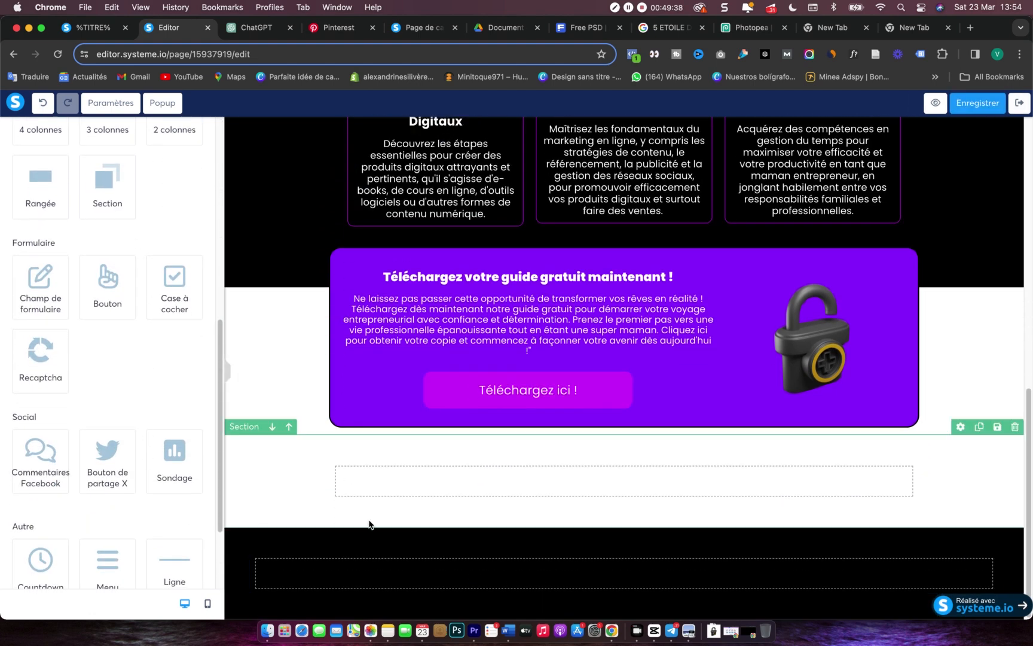
- Set the new section's content width to "Moyen" and save the page
left_click(238, 557)
scroll(30, 326, "down", 3)
scroll(29, 327, "down", 8)
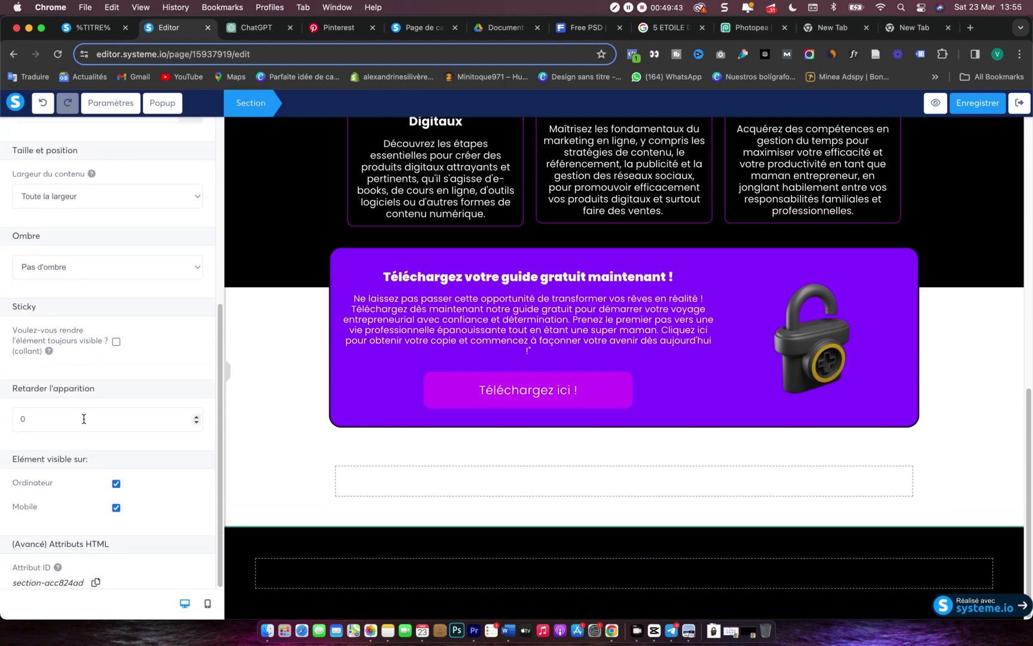
scroll(96, 422, "up", 6)
scroll(119, 323, "up", 1)
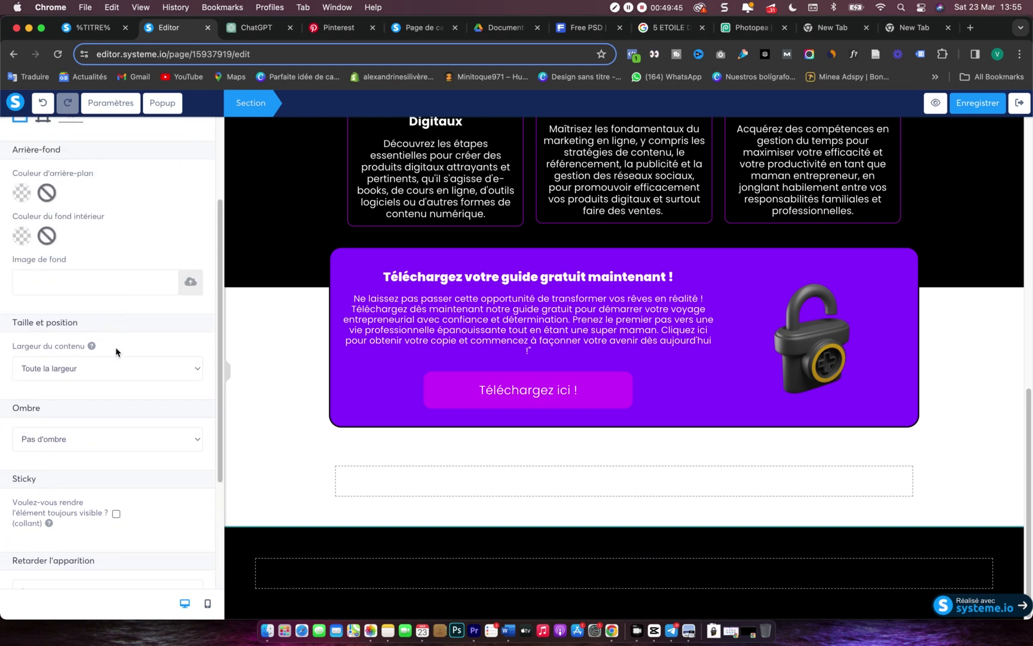
left_click(176, 369)
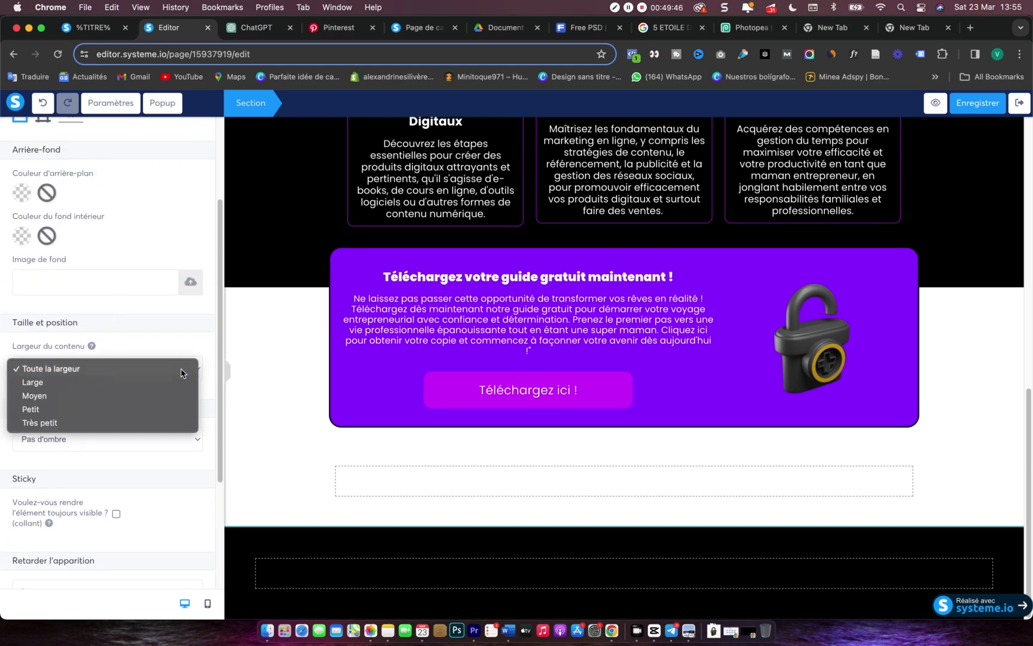
left_click(75, 401)
left_click(400, 528)
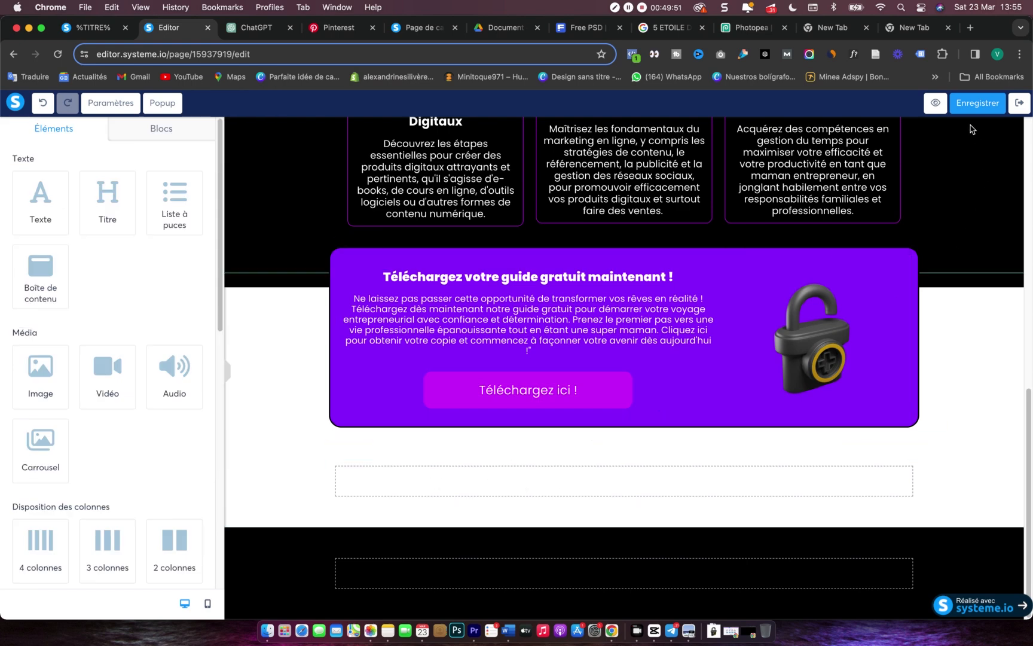
left_click(969, 104)
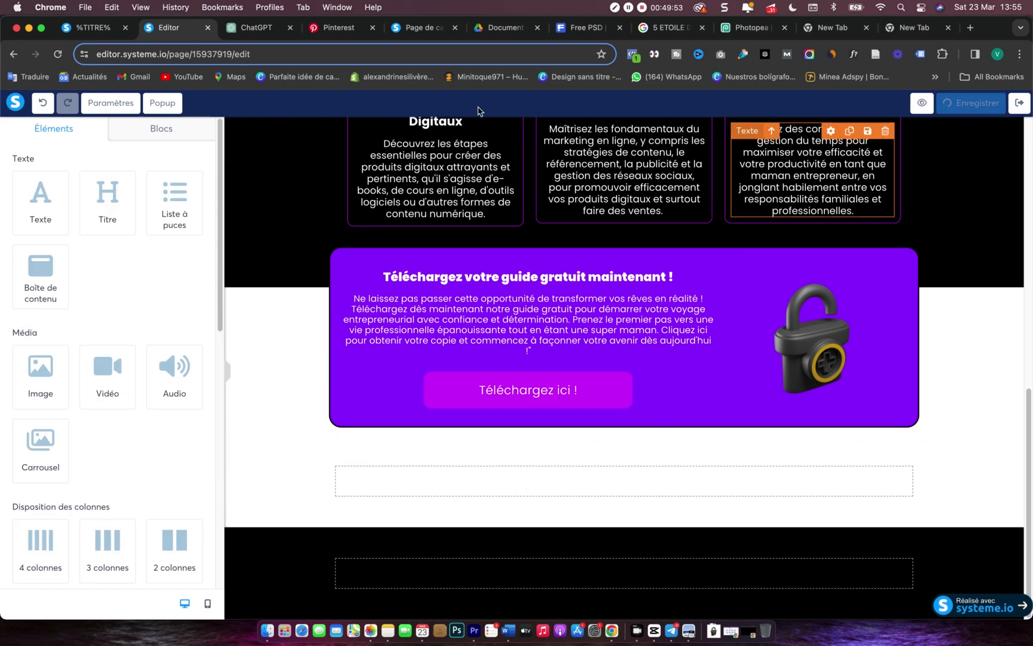
- Switch to the Google Drive "Document" folder and download the image of the woman holding a red money gun
left_click(495, 29)
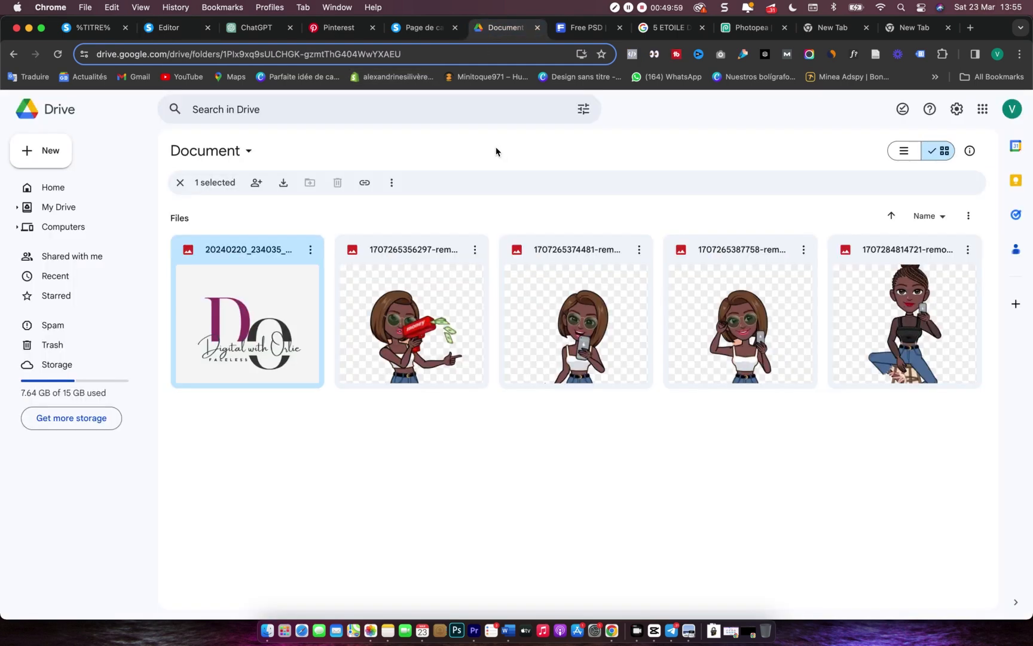
left_click(418, 340)
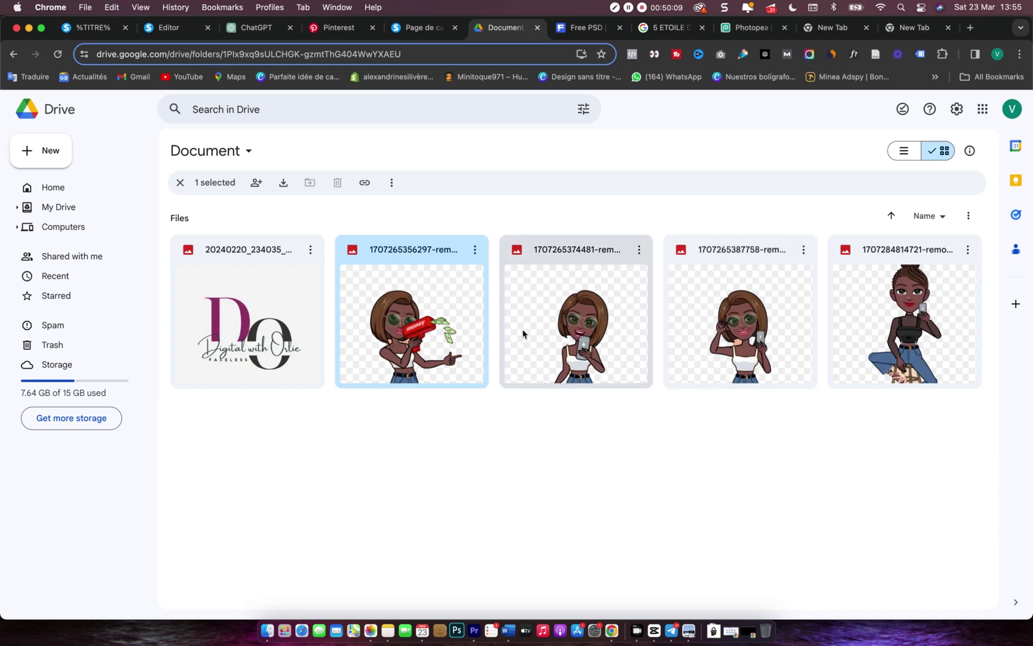
left_click(476, 249)
left_click(498, 296)
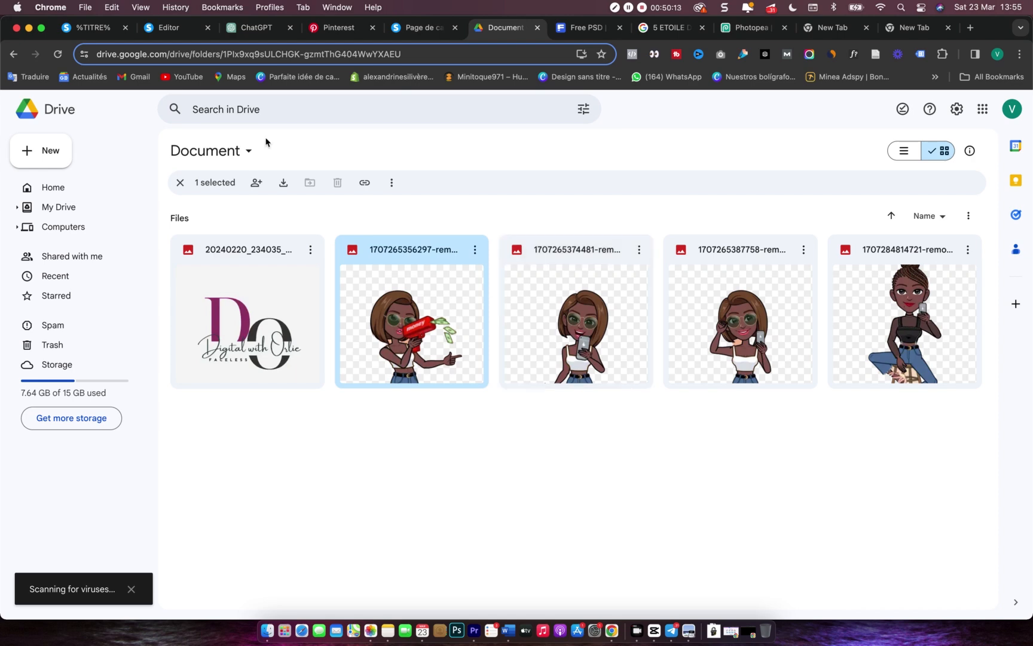
- Copy the first paragraph, beginning "Comme toi,", of the "QUI SUIS-JE?" section on the digitalwithorlie.com opt-in page
left_click(151, 31)
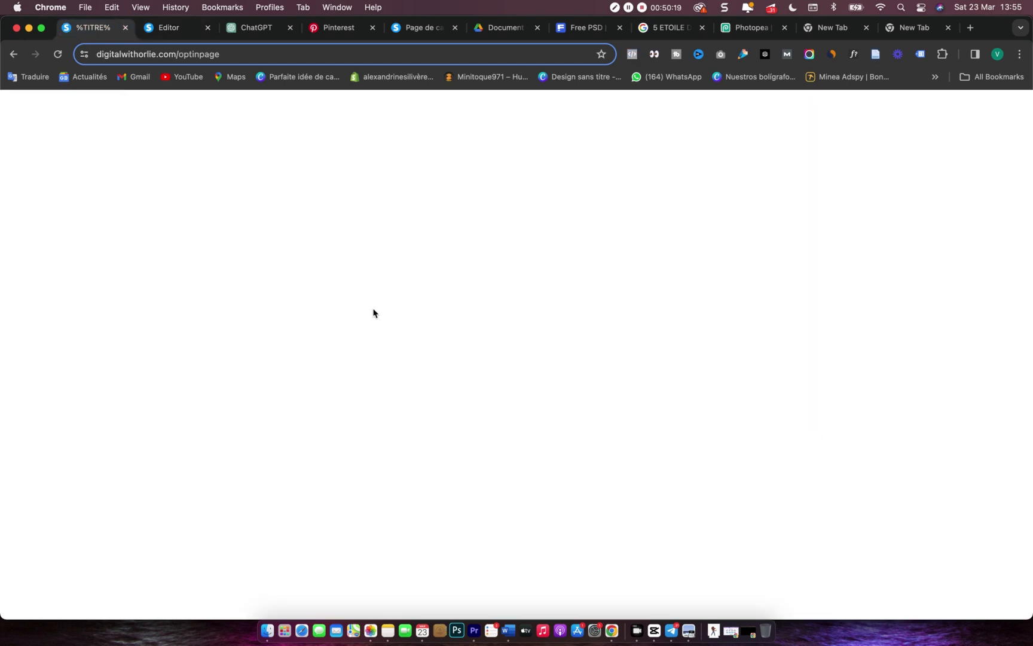
left_click(101, 30)
scroll(451, 323, "down", 3)
scroll(451, 323, "down", 7)
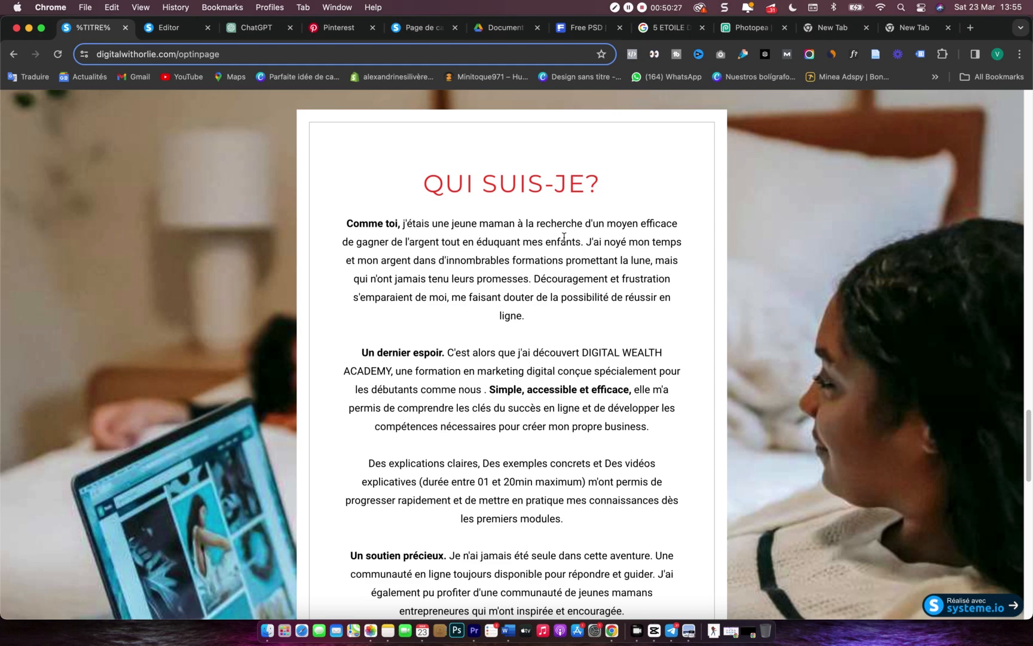
left_click_drag(348, 223, 554, 327)
key("super+c")
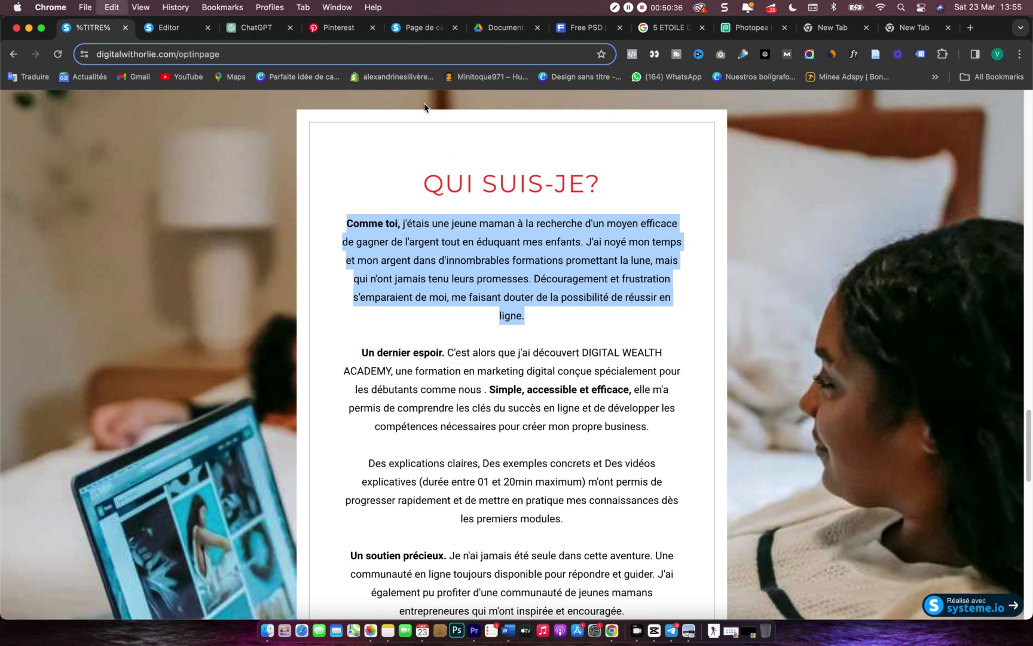
- Ask ChatGPT for a short summary for a "qui suije" section, based on its information and the copied paragraph
left_click(252, 29)
left_click(455, 552)
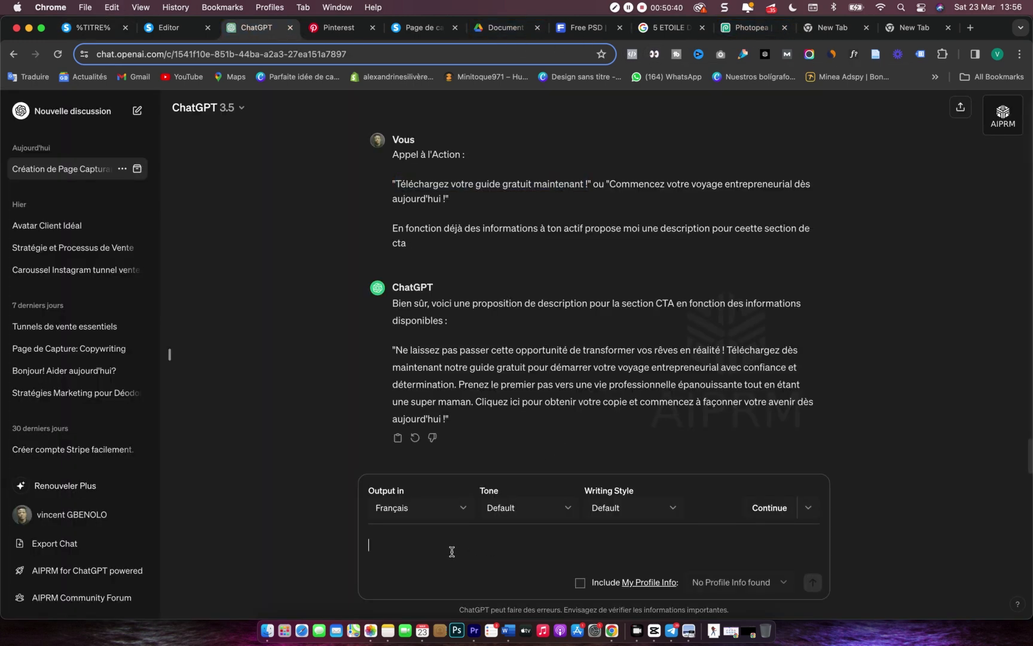
type("fait moi un petit résumé en fonction dde te")
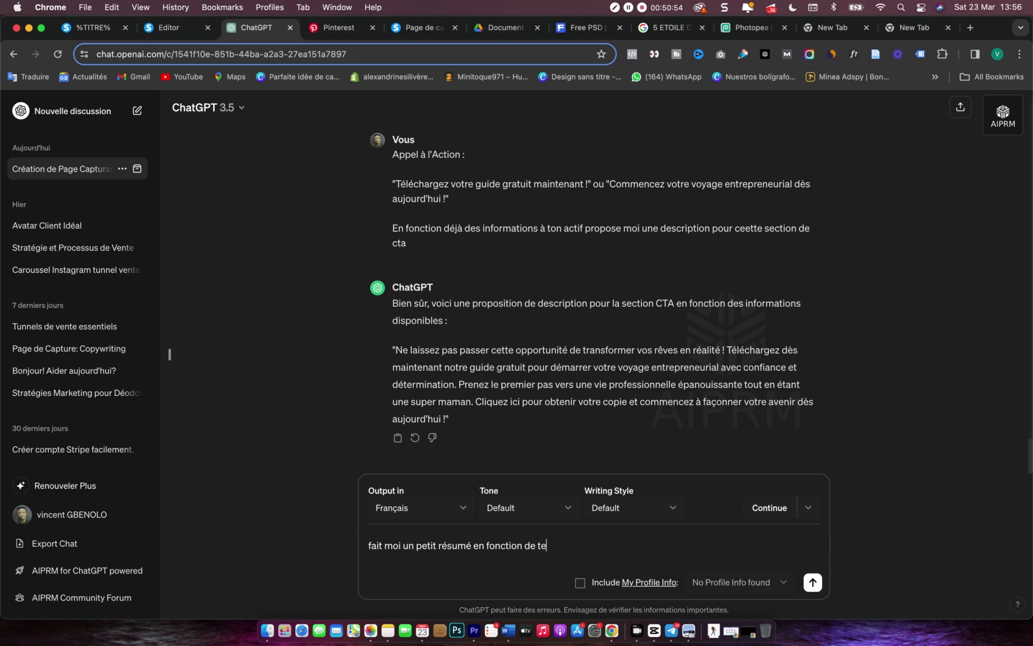
type("mations et ce petiti tex")
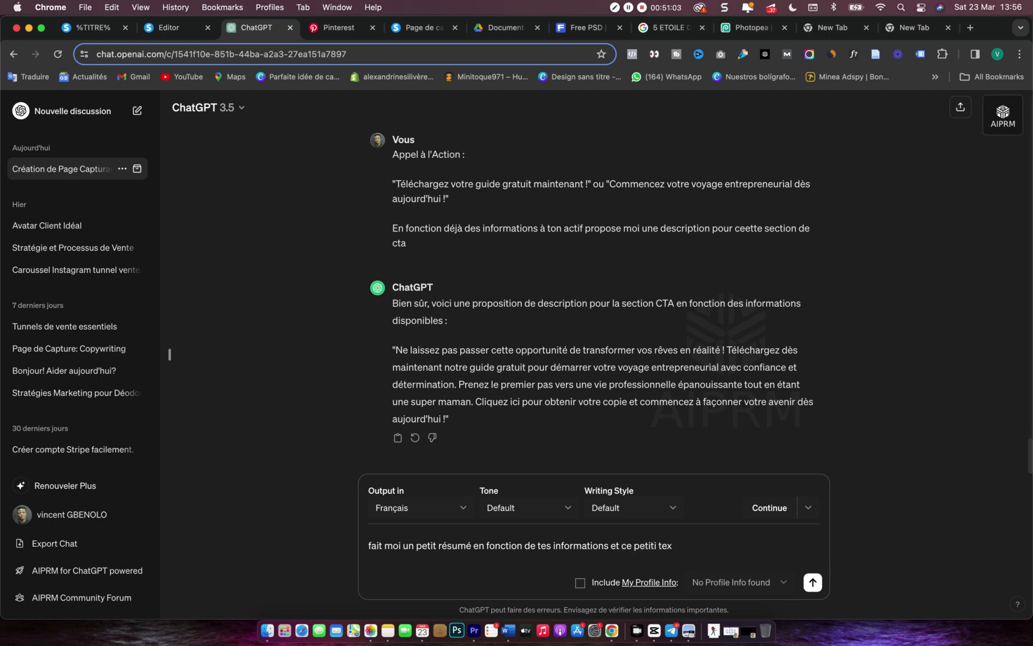
type("pour un qu")
key("BackSpace")
key("BackSpace")
key("BackSpace")
type("\" qui s")
key("shift+Return")
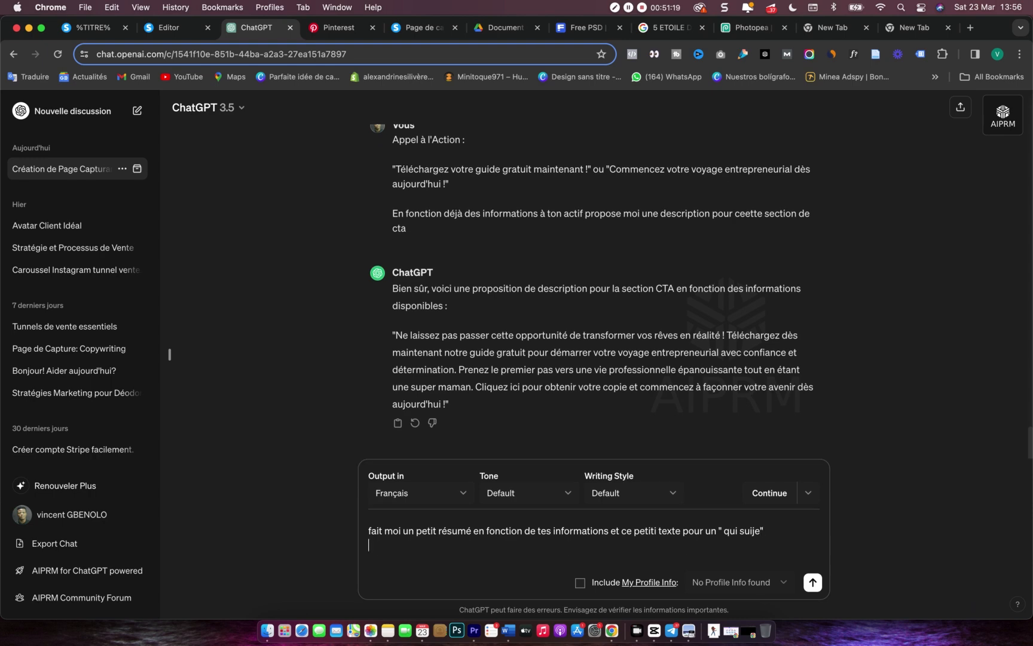
key("super+v")
key("Return")
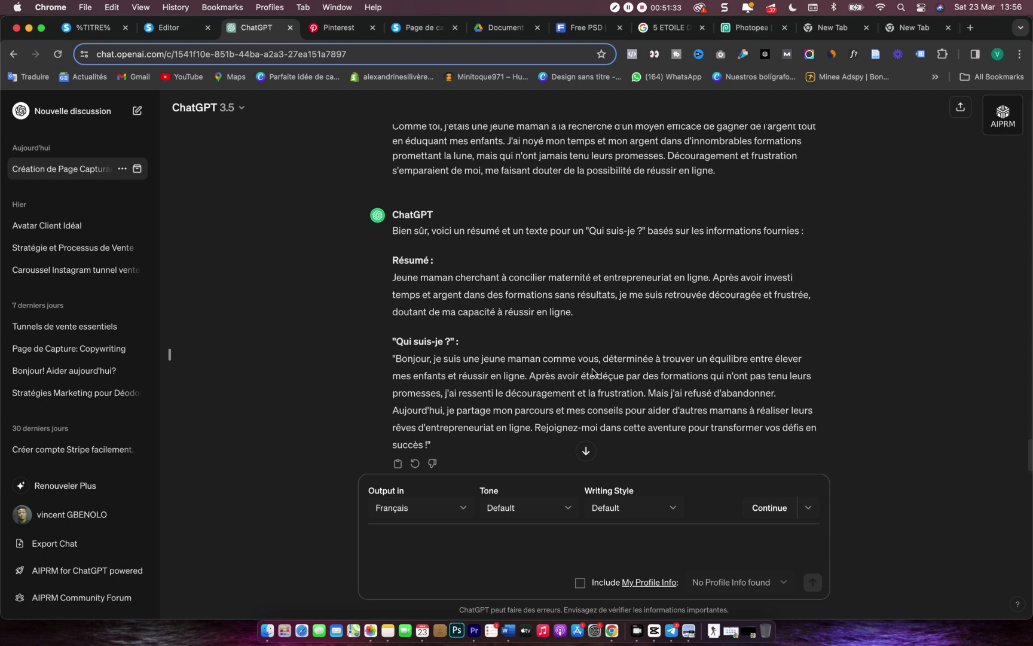
- Copy the "Qui suis-je ?" text, from "Bonjour, je suis une jeune maman" to "succès", from ChatGPT's reply
scroll(592, 372, "down", 1)
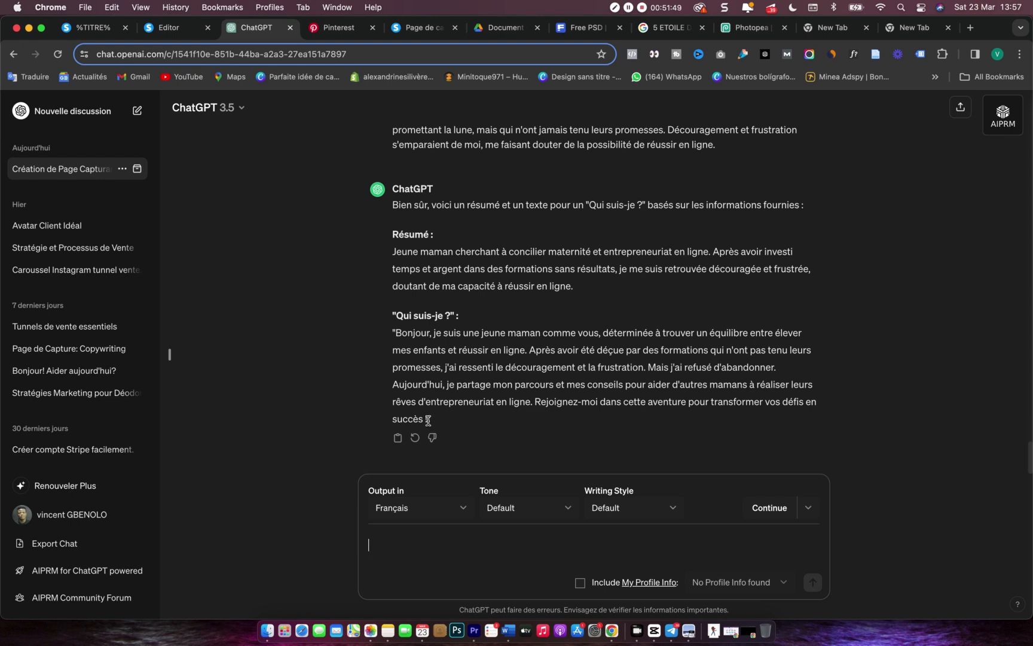
left_click_drag(428, 420, 396, 334)
key("super+c")
- Switch back to the systeme.io editor, add a row inside the empty row below the purple block, and duplicate it
left_click(171, 28)
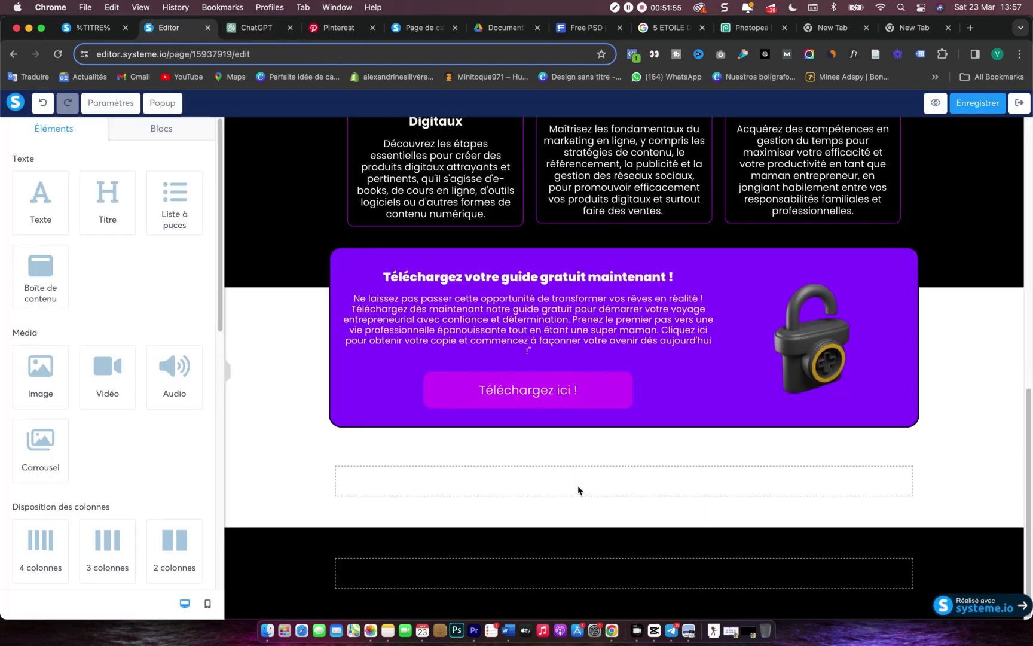
left_click(535, 482)
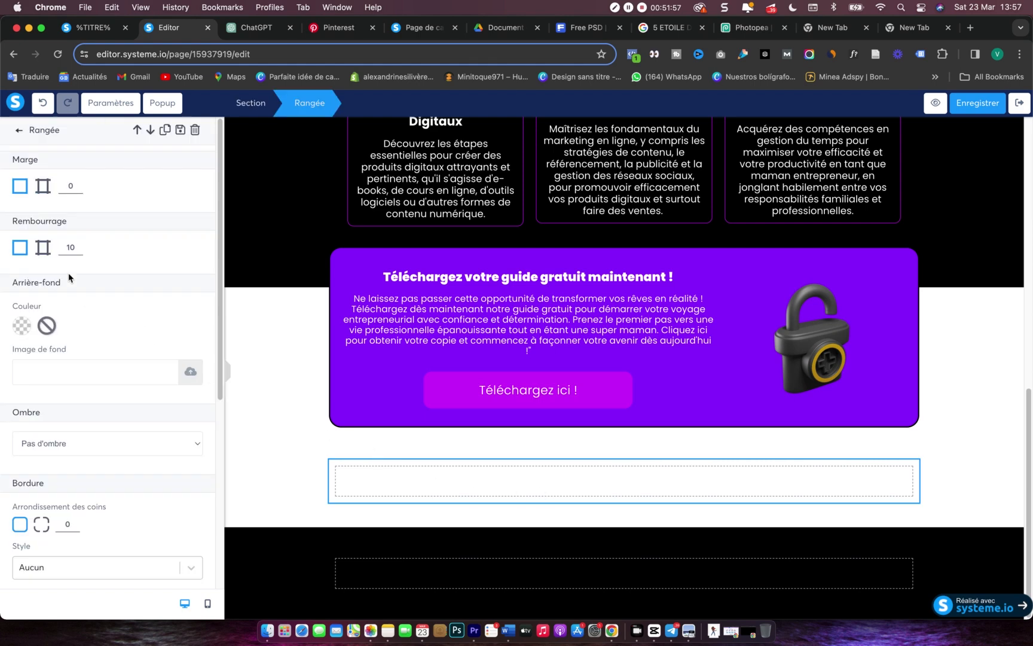
left_click(18, 131)
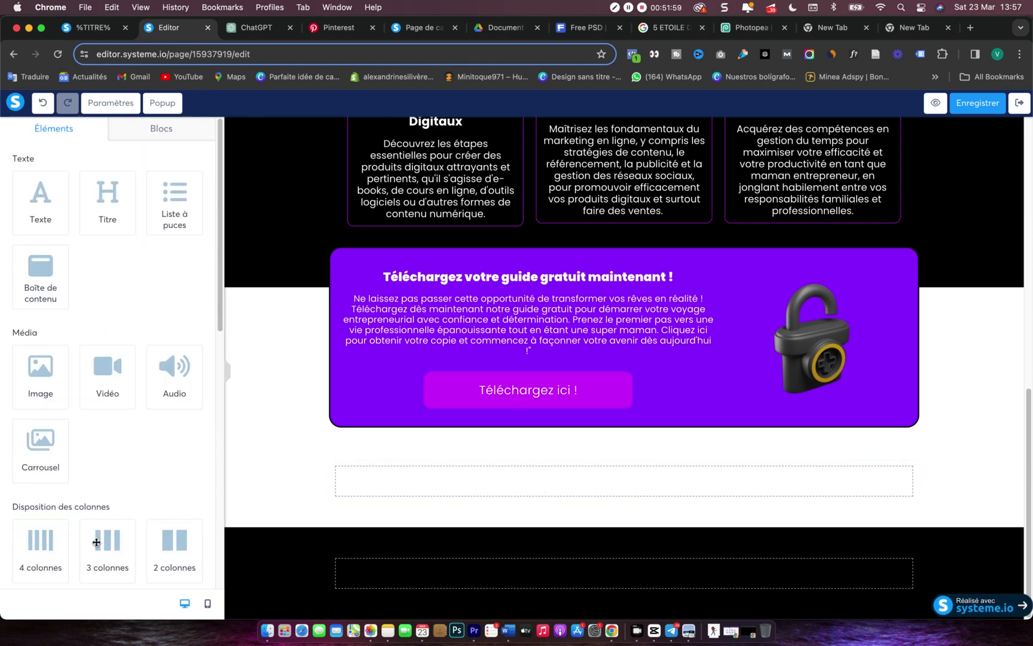
scroll(75, 459, "down", 5)
scroll(85, 463, "down", 6)
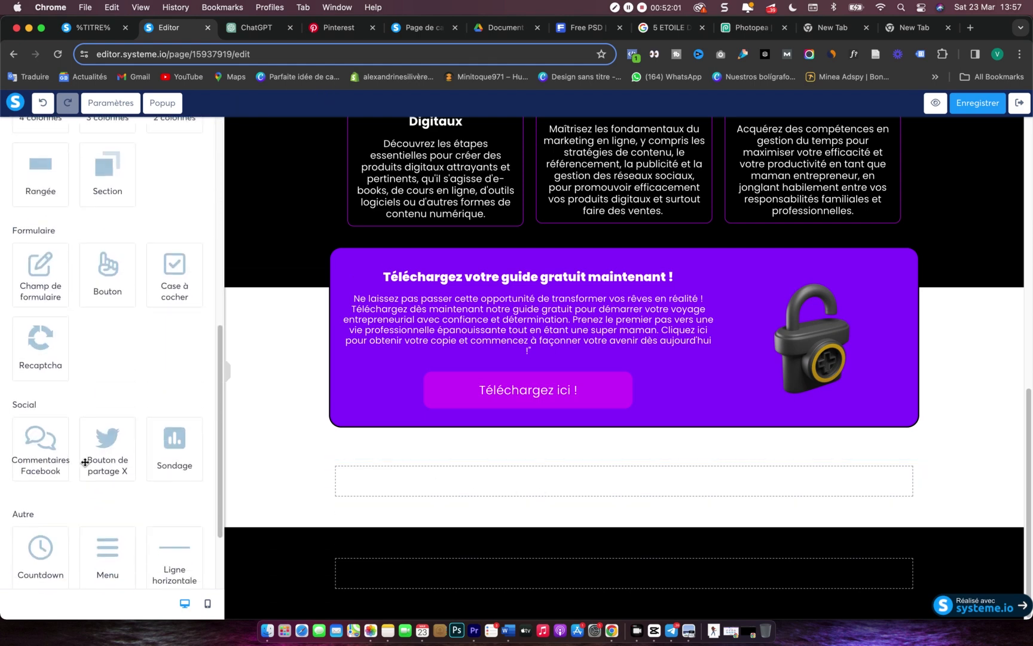
left_click_drag(49, 180, 559, 487)
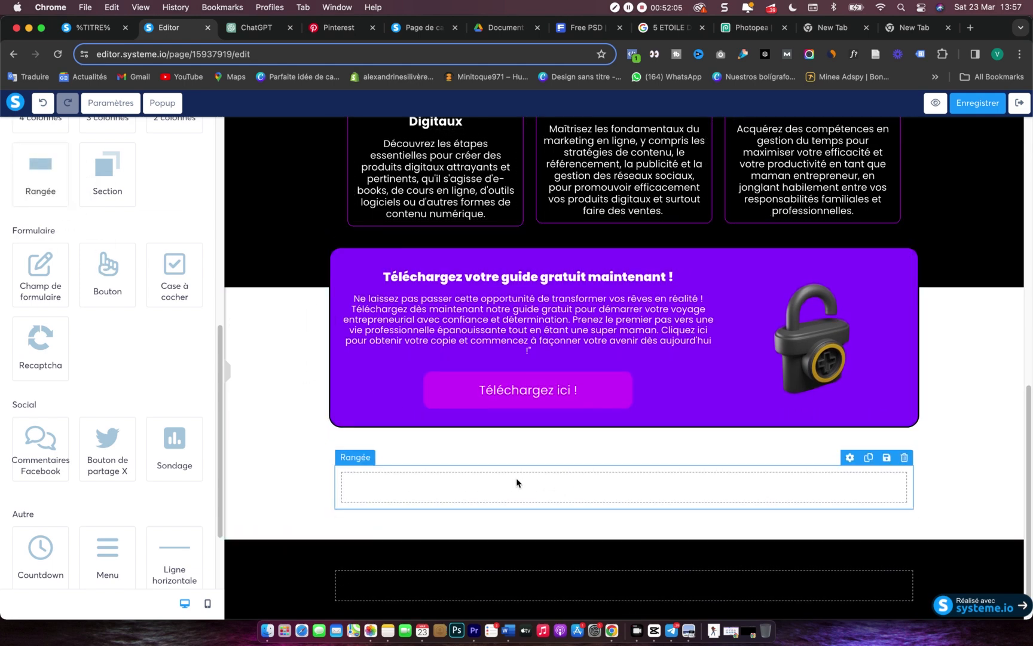
left_click(868, 459)
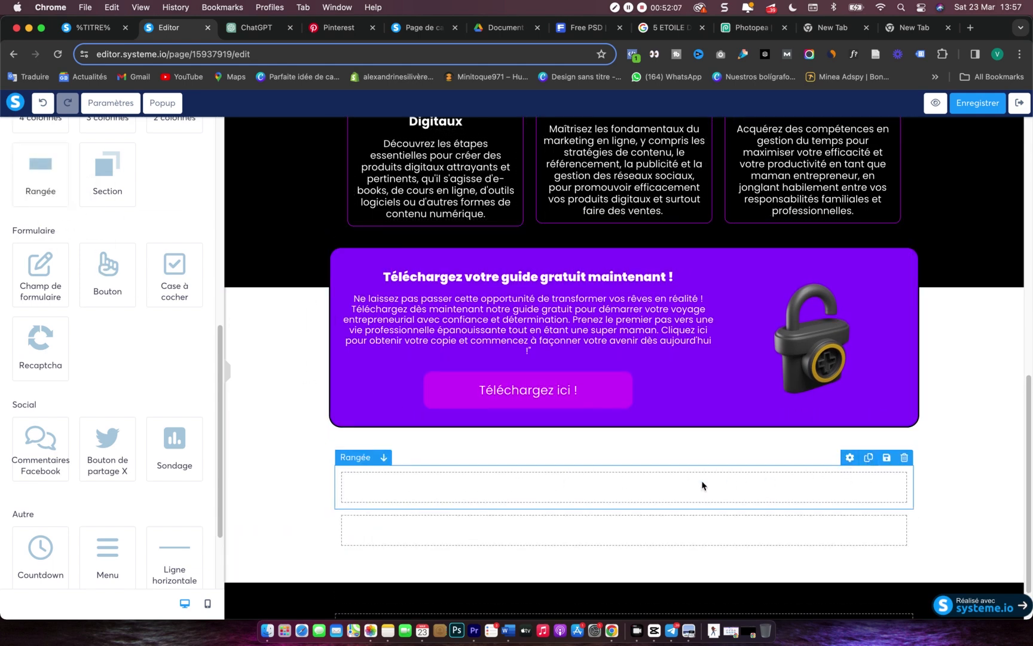
- Place an image element inside the upper of the two new nested rows
scroll(80, 229, "up", 1)
scroll(80, 229, "up", 5)
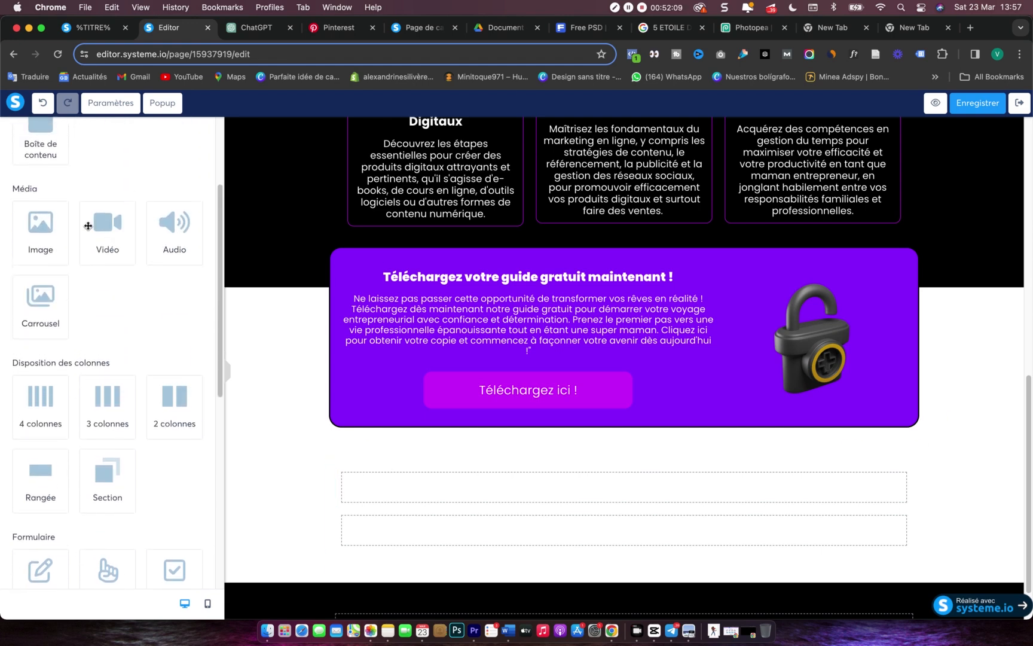
left_click_drag(41, 257, 585, 513)
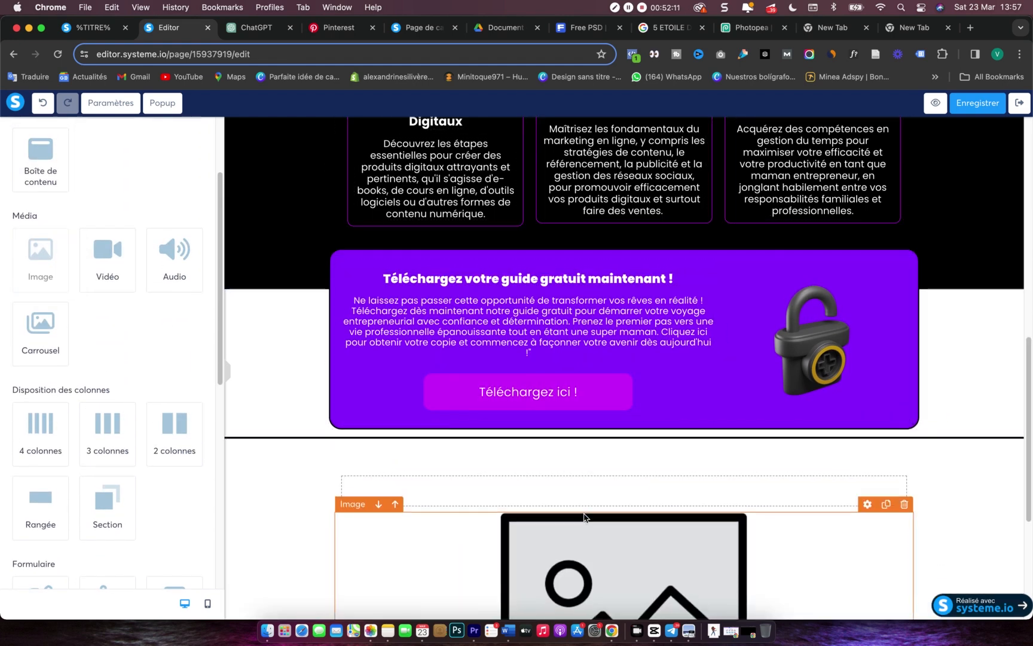
key("super+z")
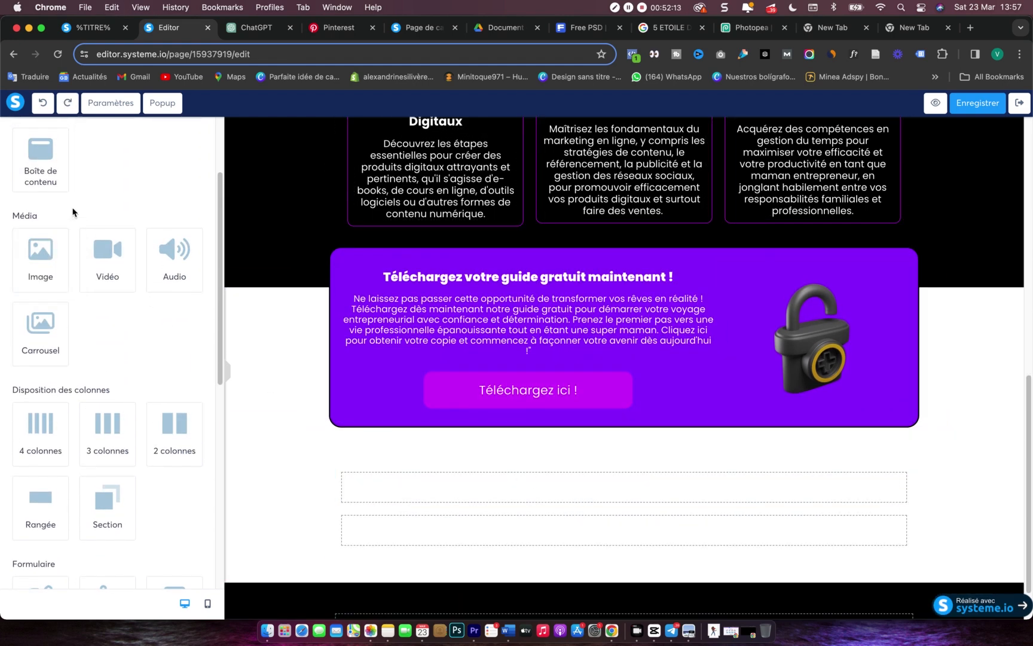
left_click_drag(37, 251, 587, 501)
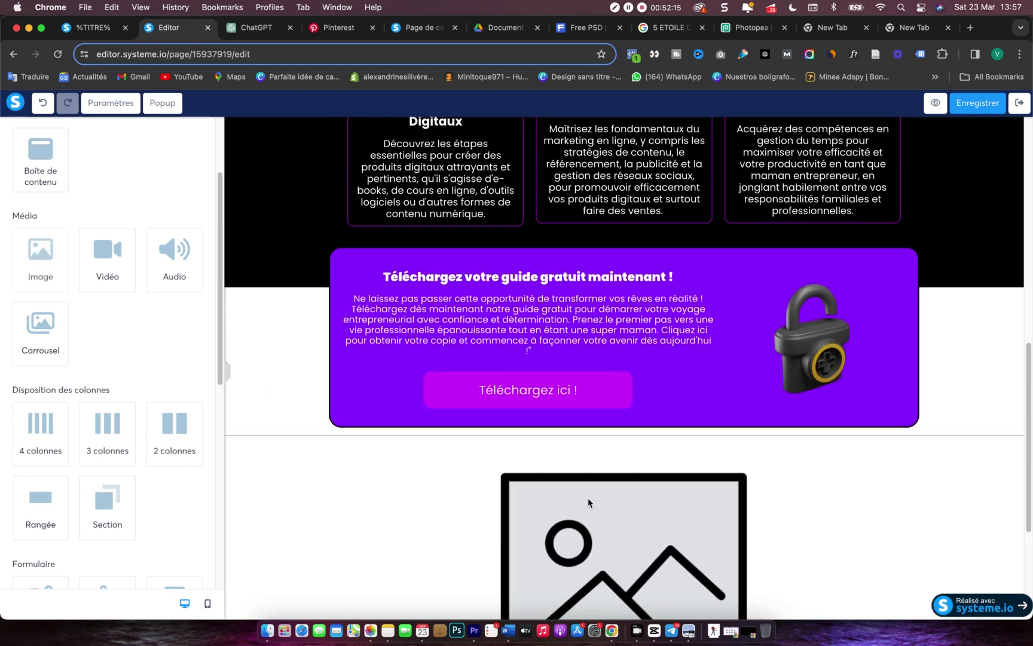
scroll(513, 492, "down", 4)
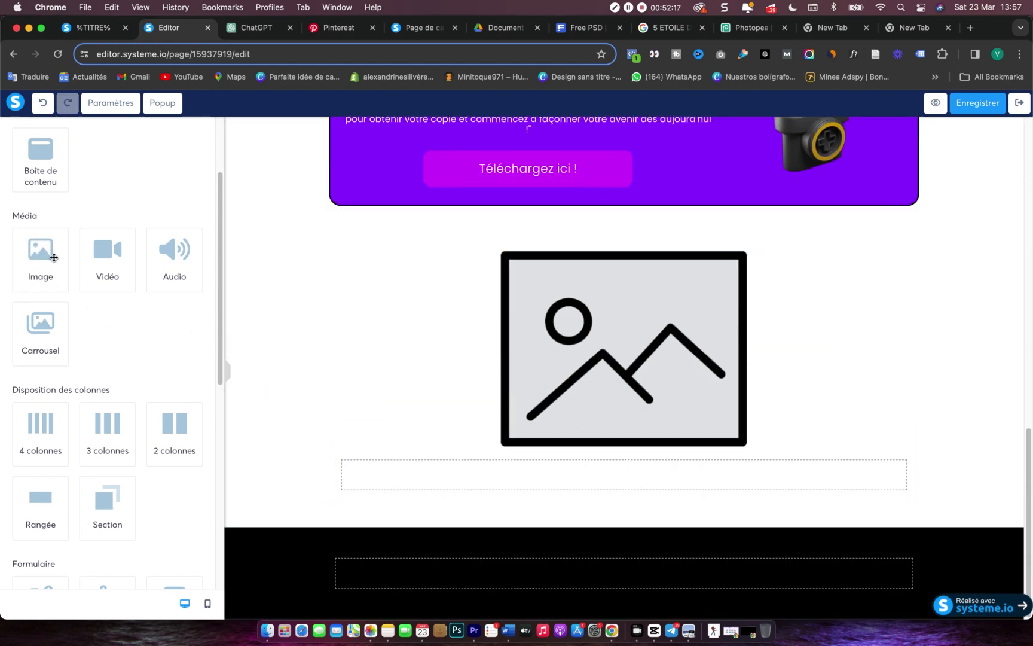
- Add a text element to the lower nested row and replace its placeholder with the copied "Bonjour, je suis une jeune maman" text
scroll(40, 281, "up", 3)
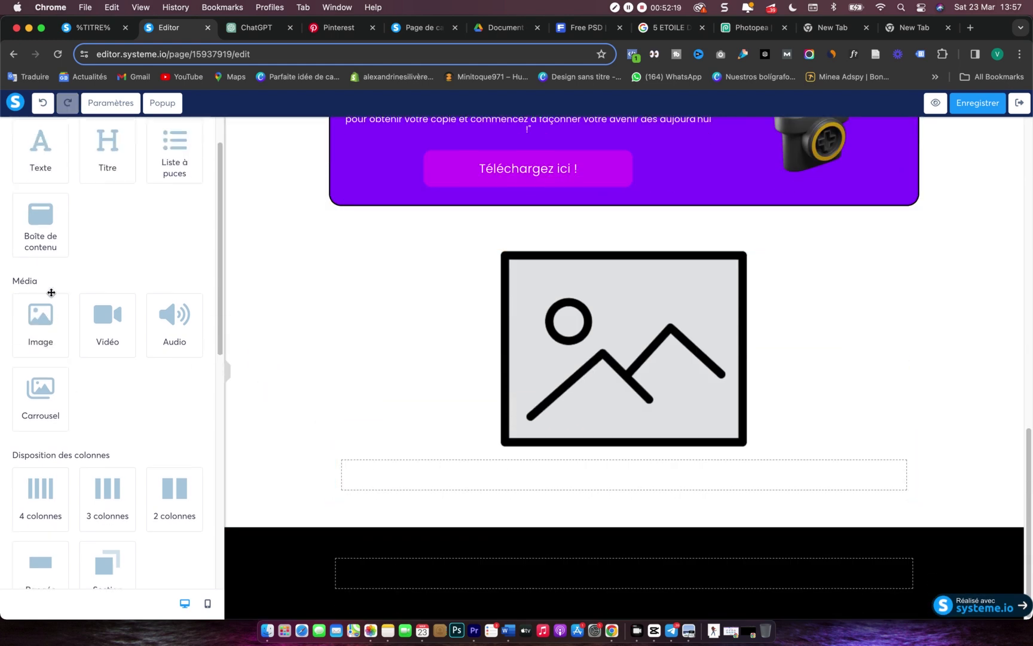
left_click_drag(106, 205, 106, 213)
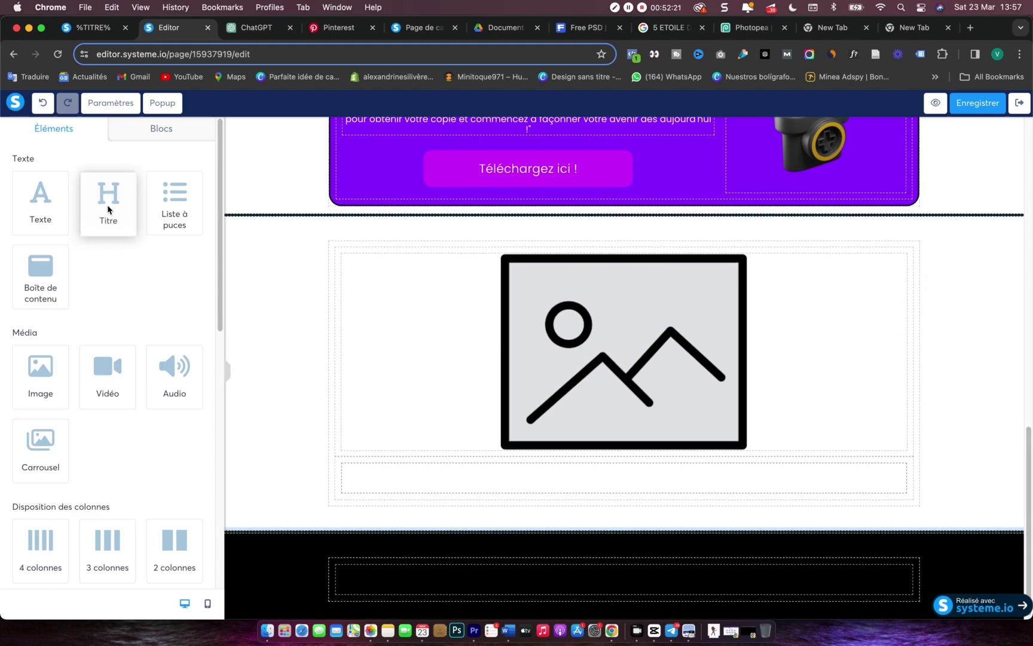
left_click_drag(40, 201, 485, 471)
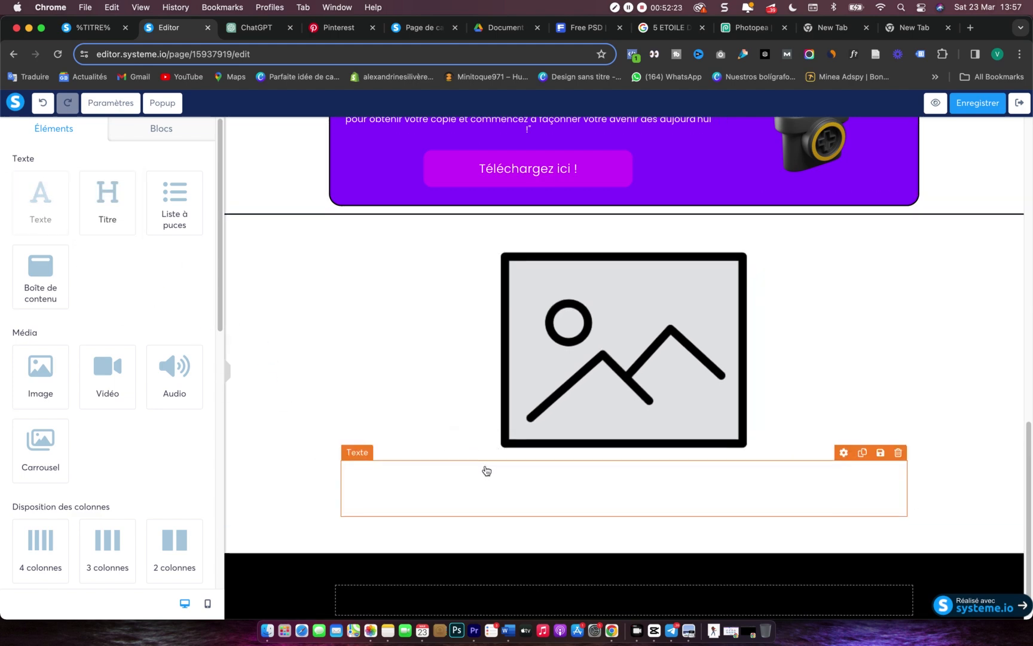
left_click(642, 501)
key("super+a")
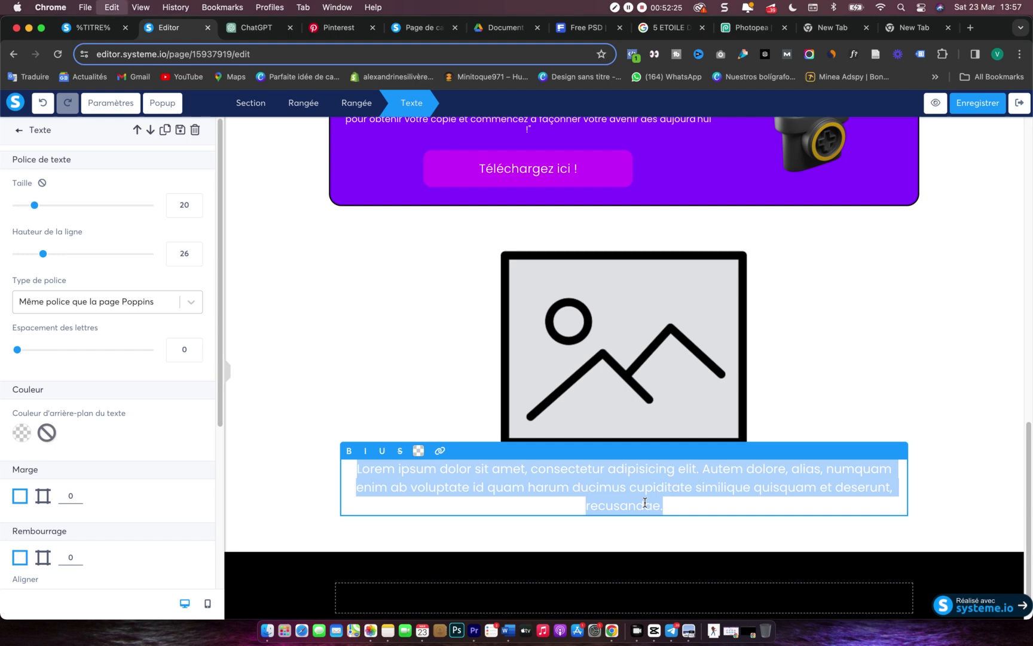
key("super+v")
- Color the whole introduction paragraph black
key("super+a")
left_click(421, 455)
left_click(487, 412)
left_click(782, 556)
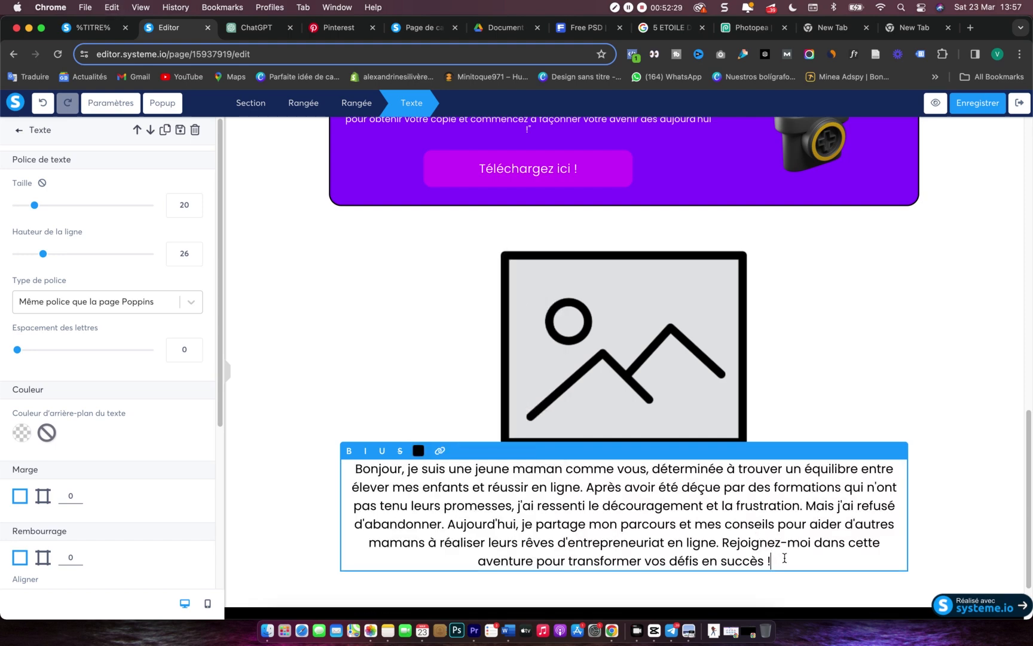
- Set the introduction paragraph's line height to 23 and its font size to 16
key("super+a")
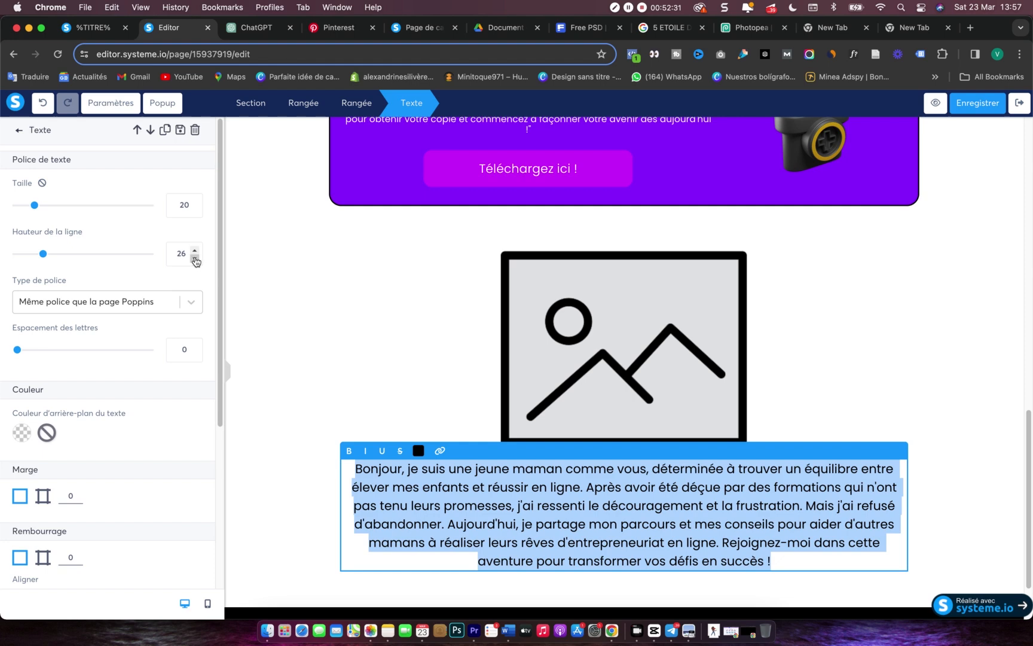
left_click(195, 258)
left_click(195, 257)
left_click(195, 258)
left_click(195, 209)
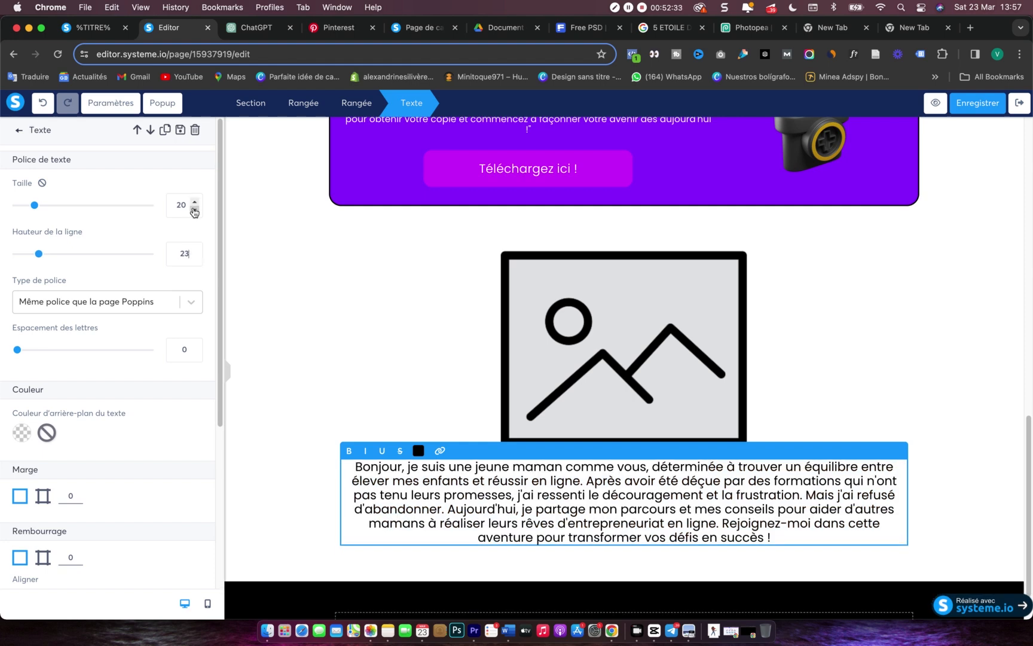
left_click(195, 209)
left_click(195, 210)
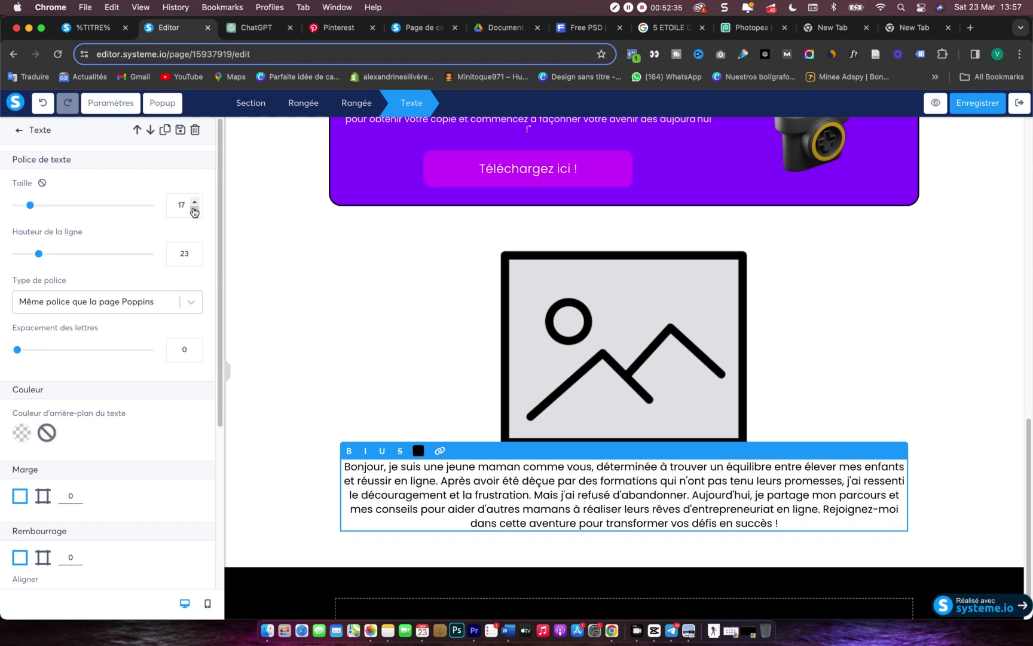
left_click(195, 210)
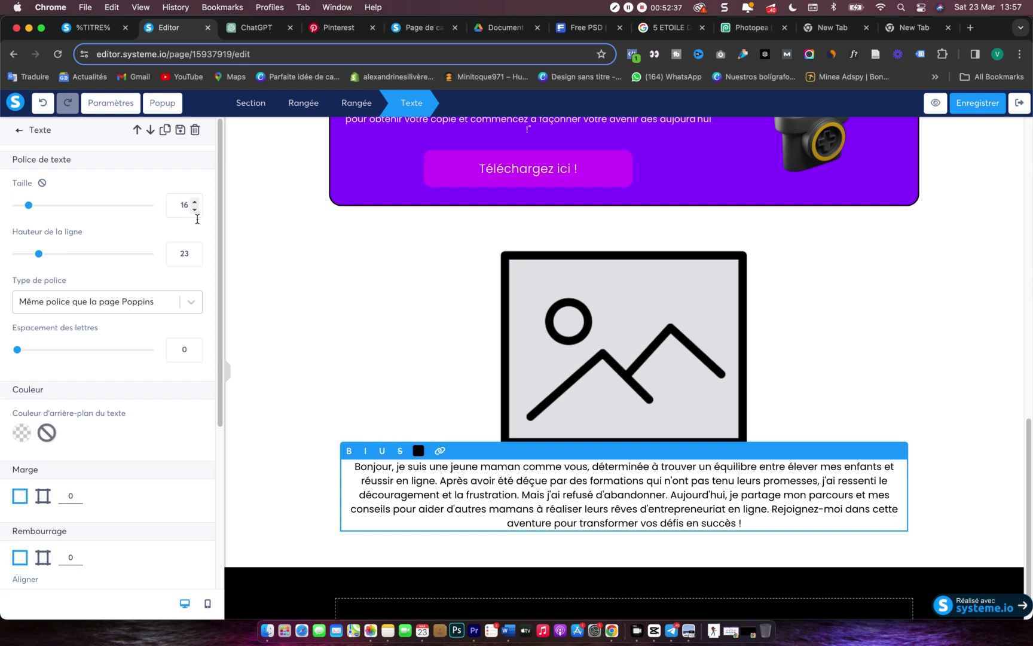
left_click(369, 318)
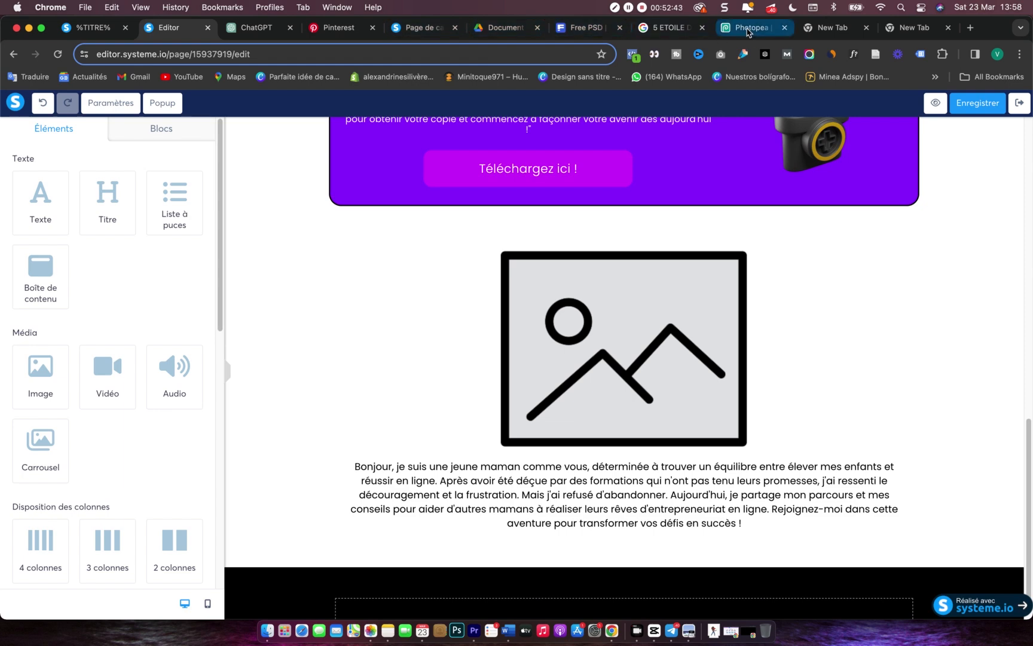
- Switch to Photopea and close the padlock file and the Nouveau projet.psd project without saving either one
left_click(751, 29)
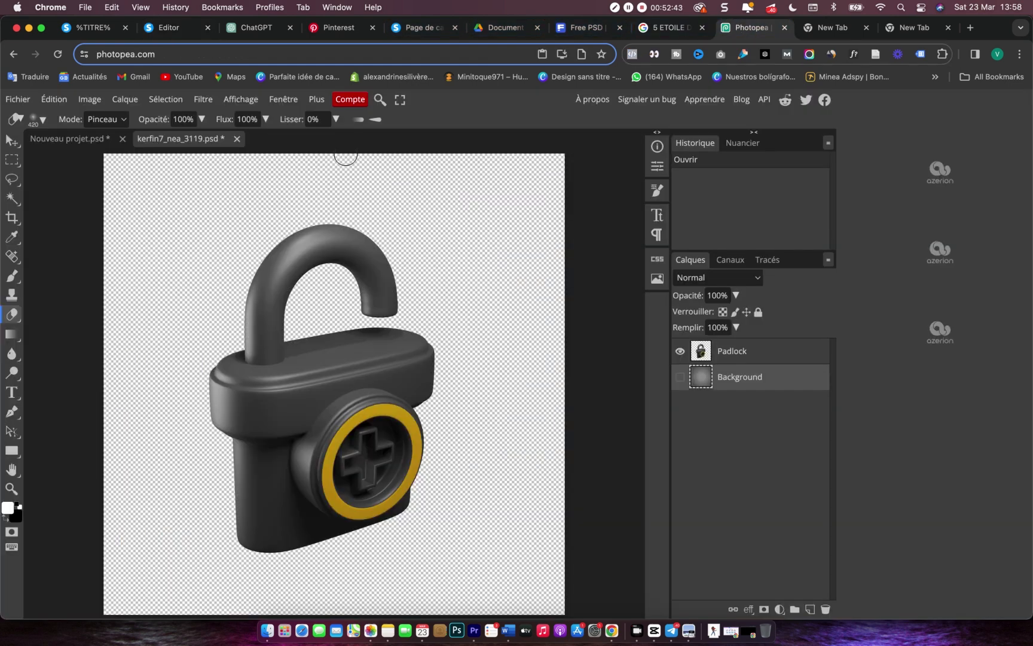
left_click(237, 140)
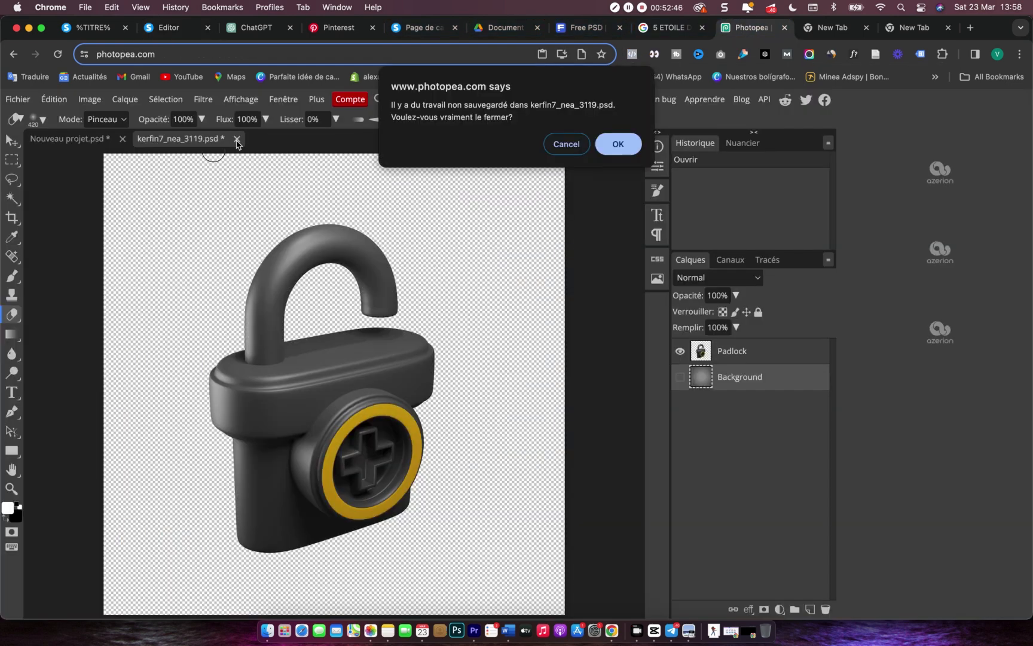
left_click(617, 144)
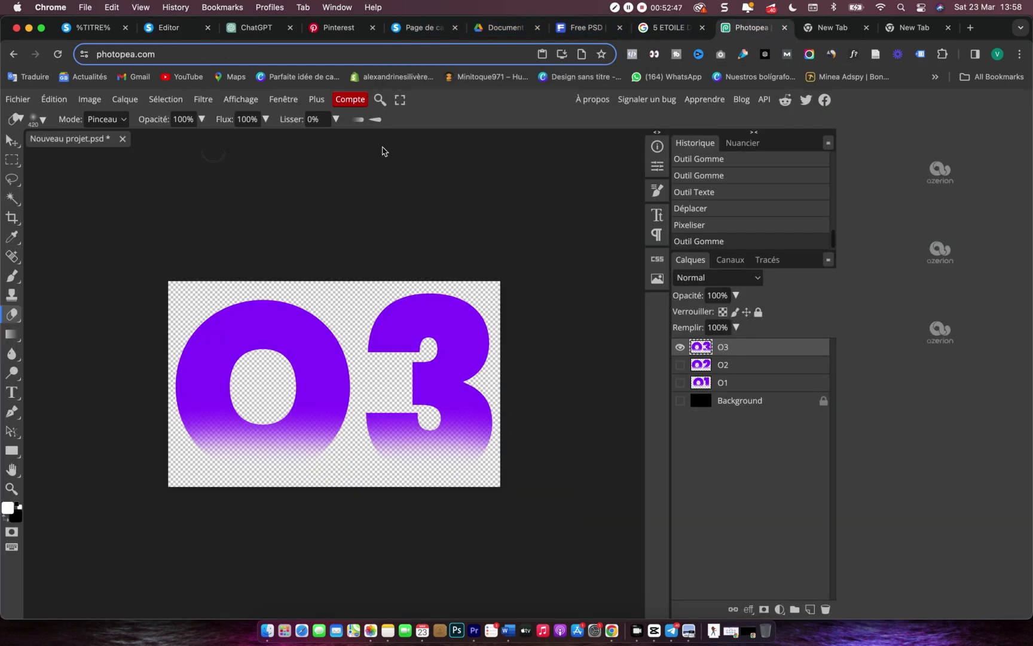
left_click(123, 139)
left_click(619, 144)
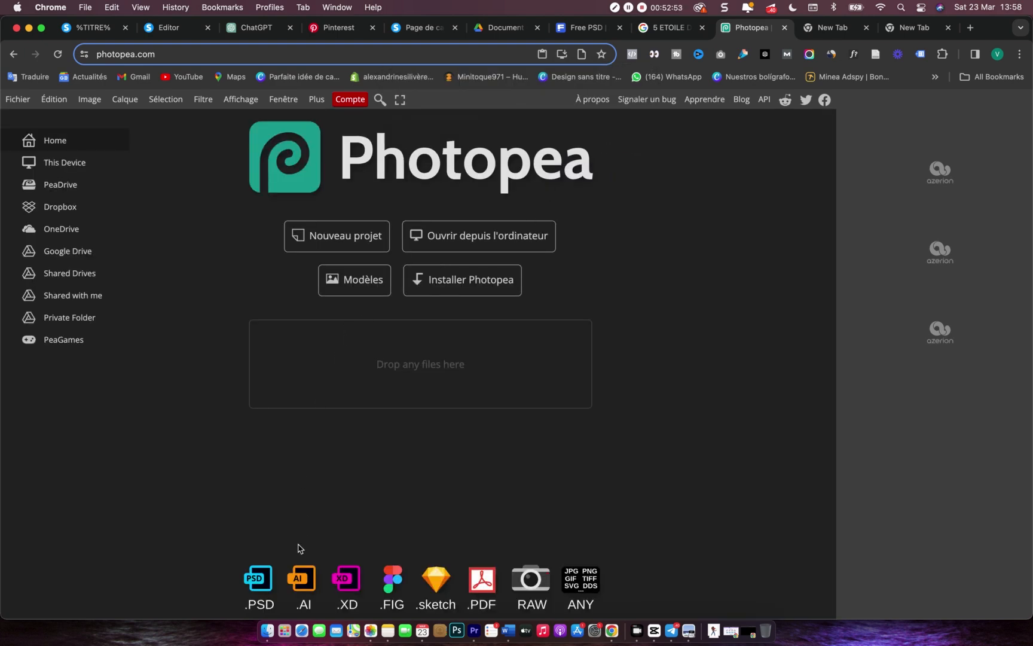
- Open the transparent avatar image from the computer's files as a new Photopea document
left_click(267, 628)
left_click_drag(678, 408, 321, 366)
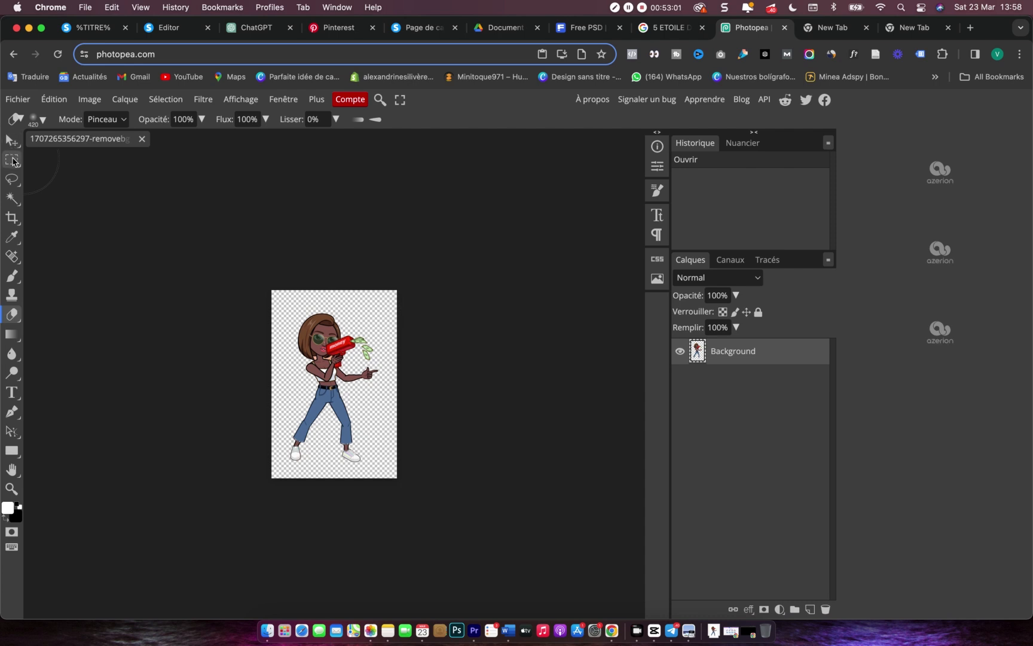
left_click(12, 159)
left_click(59, 166)
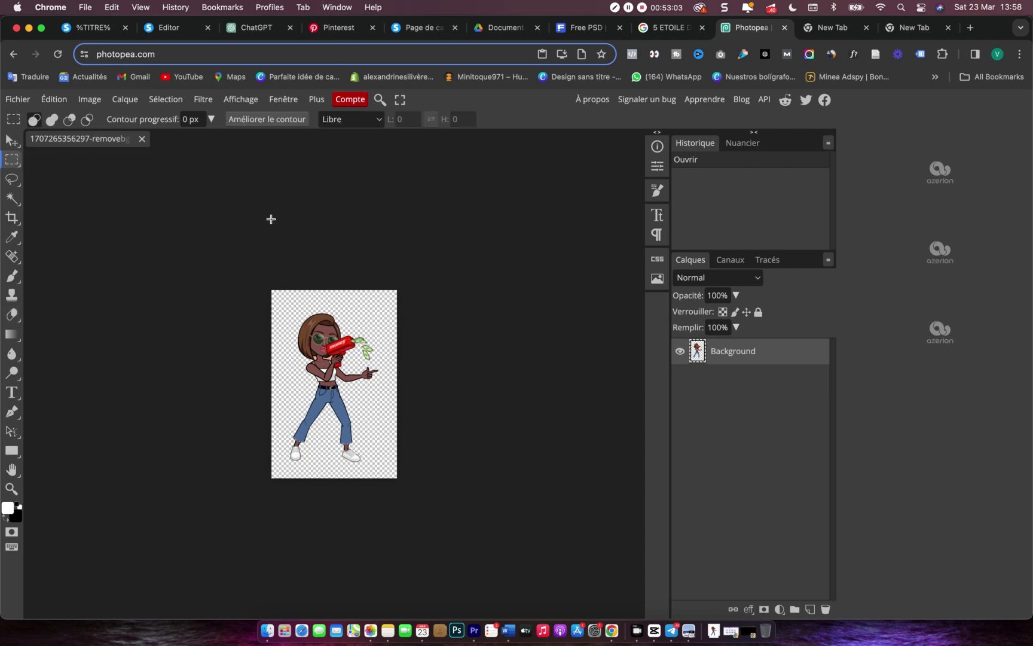
key("shift")
key("slash")
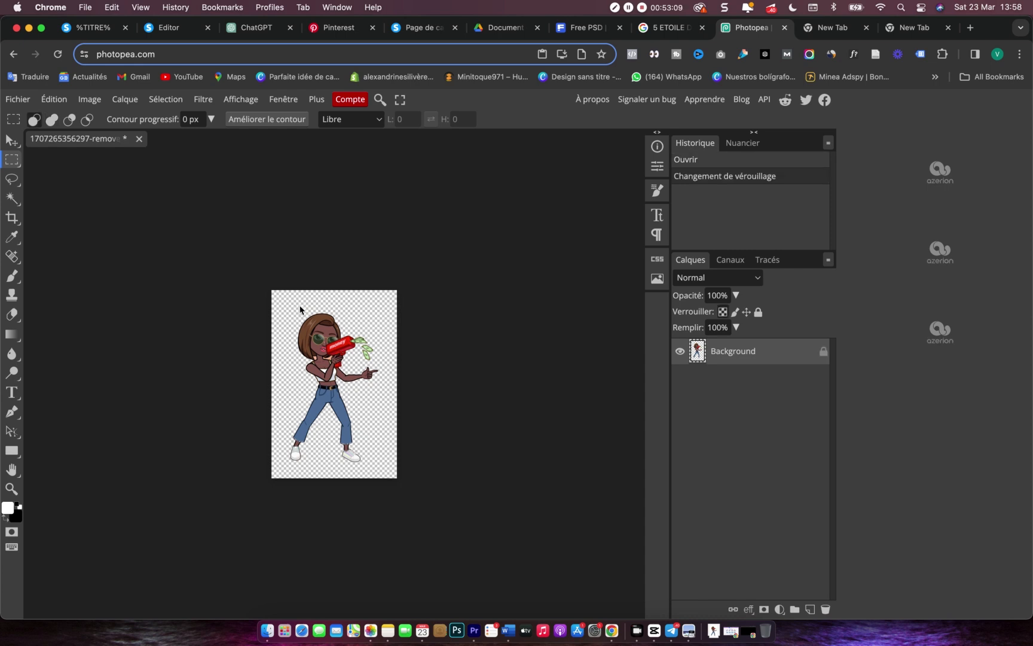
key("super+minus")
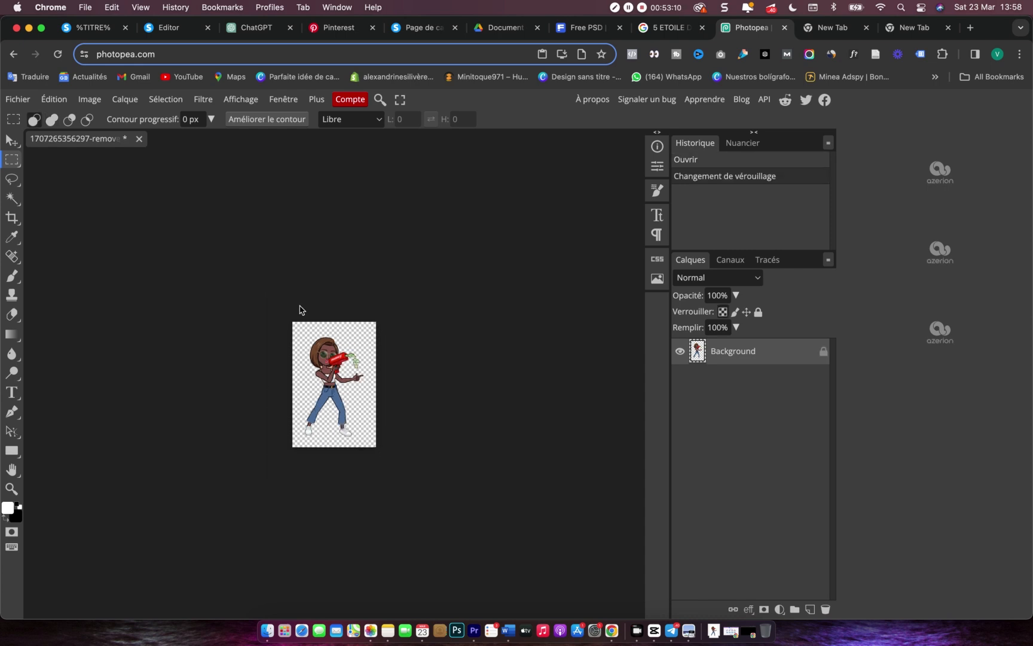
key("super+minus")
key("super+minus")
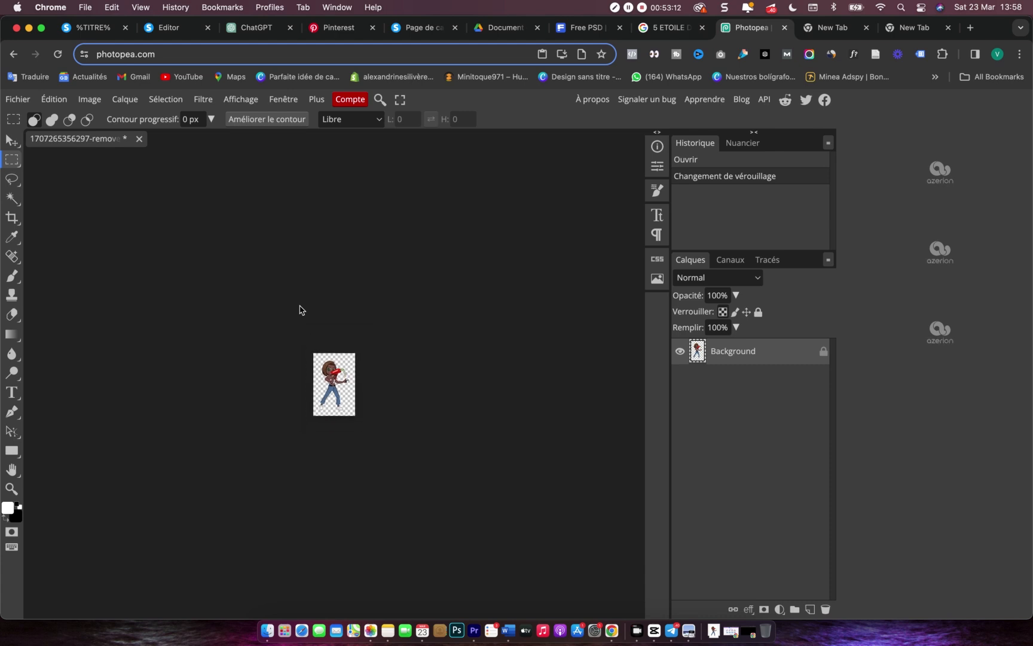
key("super+minus")
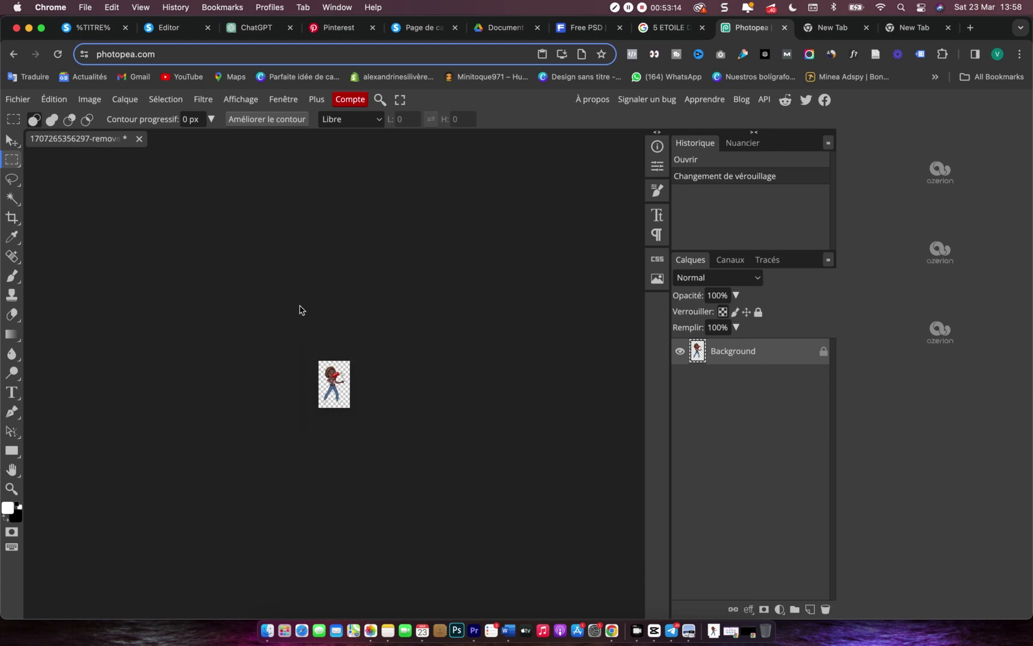
- Copy a circular area around the avatar's upper body onto its own layer with an elliptical selection and hide the Background layer
left_click(12, 489)
left_click(338, 380)
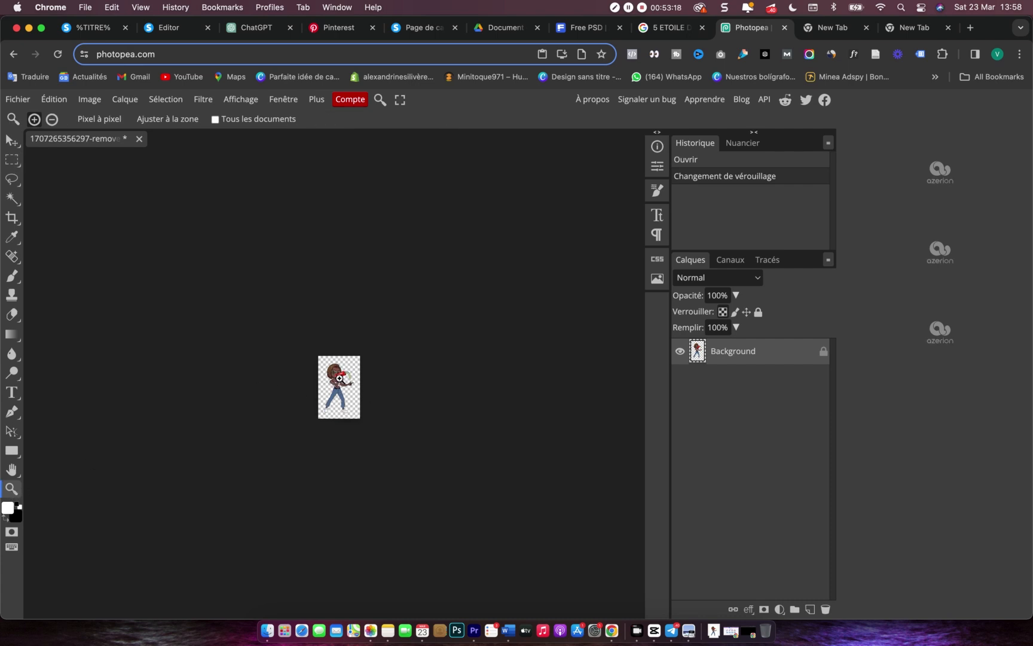
left_click(340, 379)
left_click(340, 378)
left_click(340, 379)
left_click(340, 378)
left_click(340, 378)
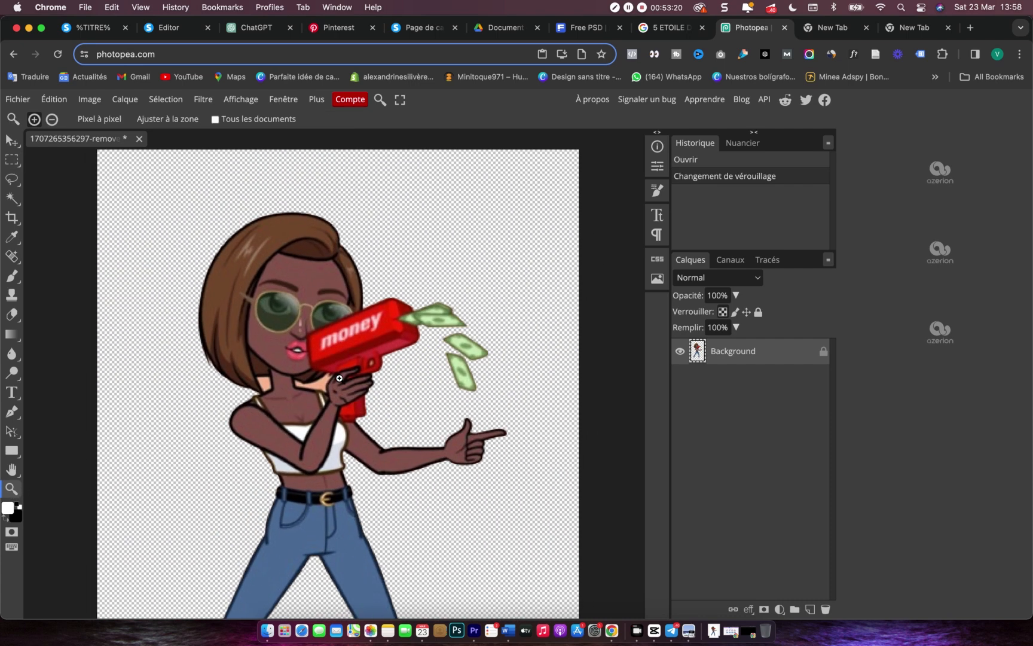
left_click(12, 159)
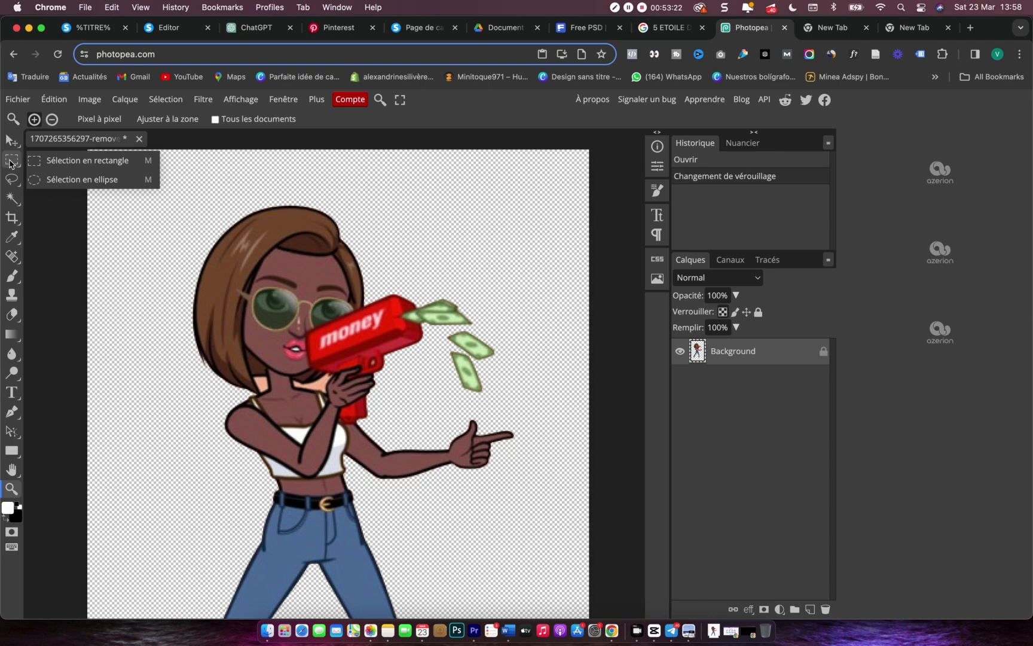
left_click(78, 179)
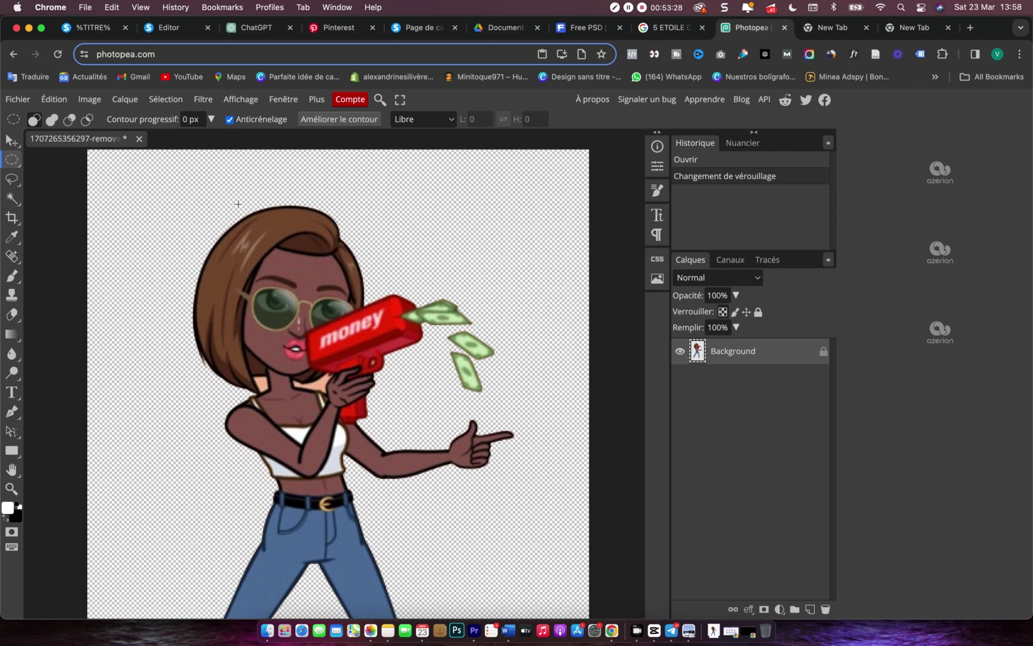
key("shift")
left_click_drag(151, 184, 514, 521)
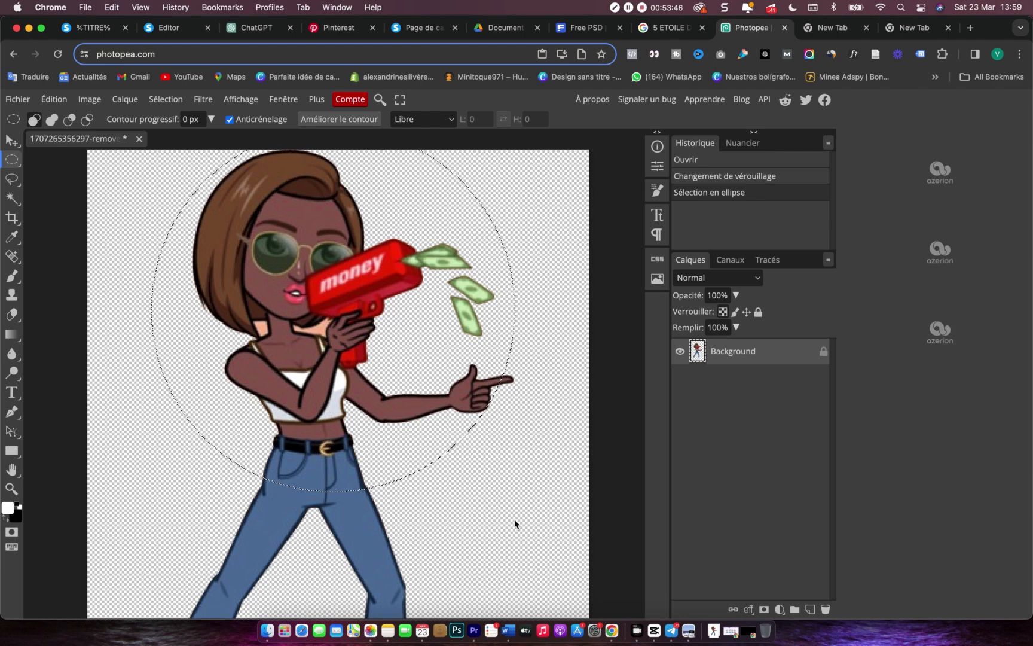
key("ctrl+j")
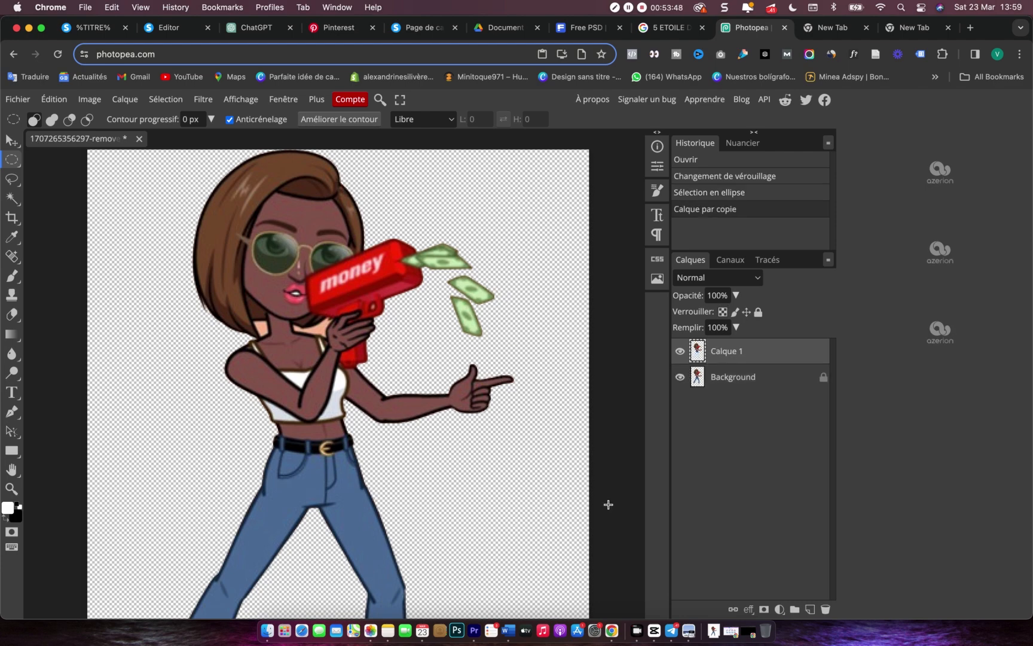
left_click(680, 381)
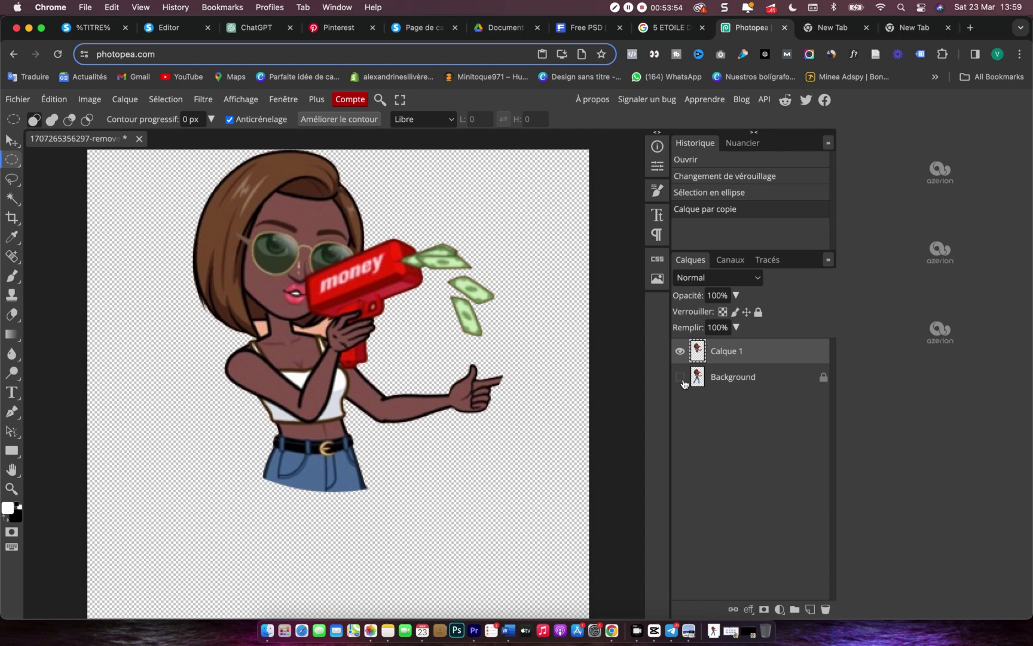
- Create a new empty layer between the avatar cut-out and the hidden Background layer
left_click(741, 387)
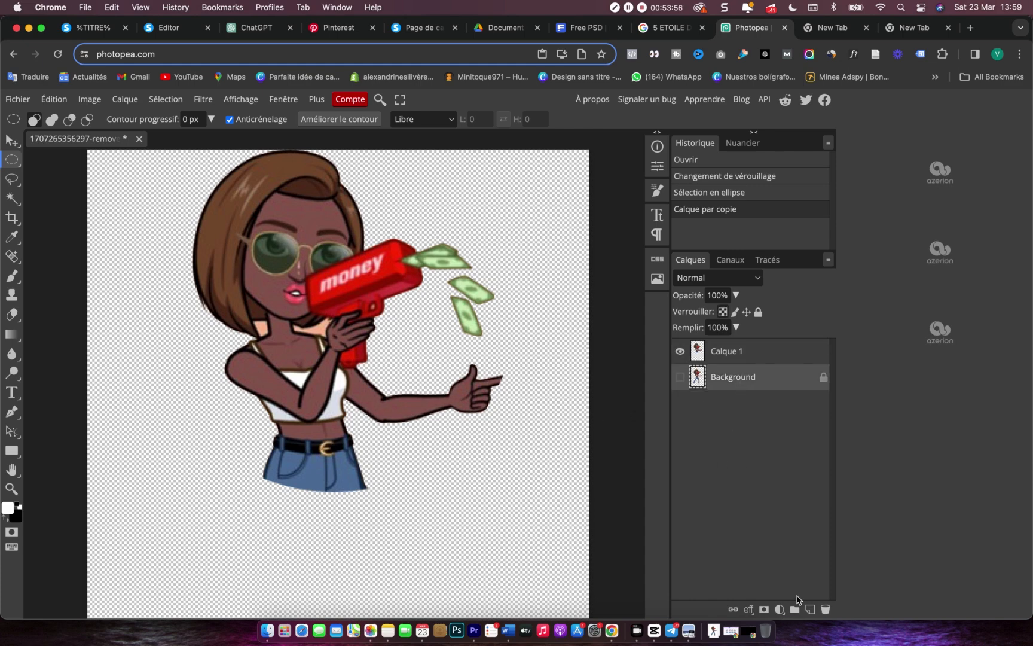
left_click(765, 610)
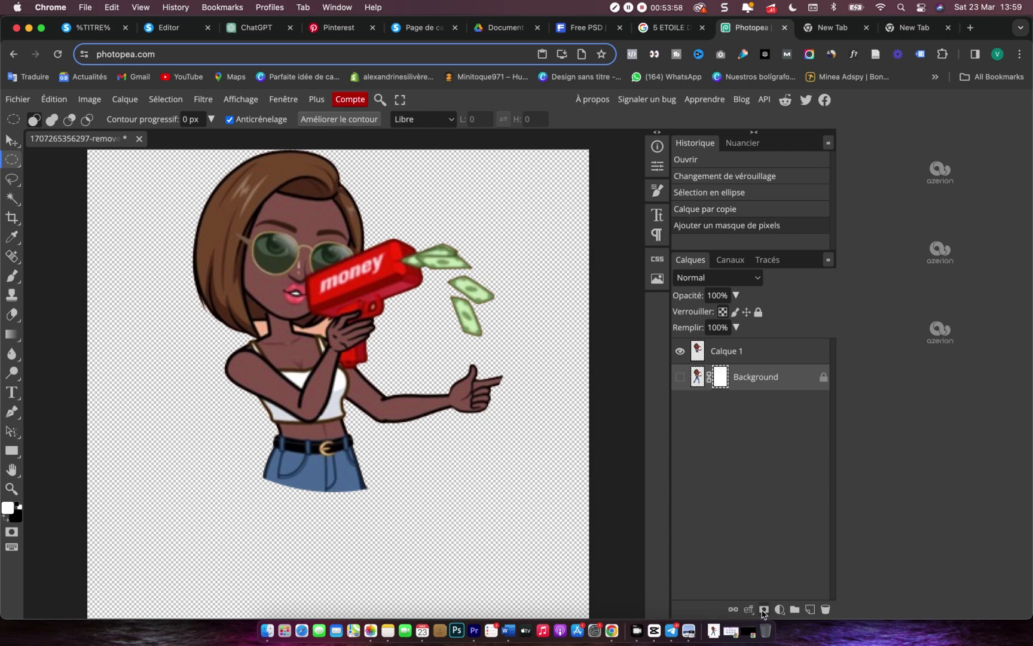
key("ctrl+z")
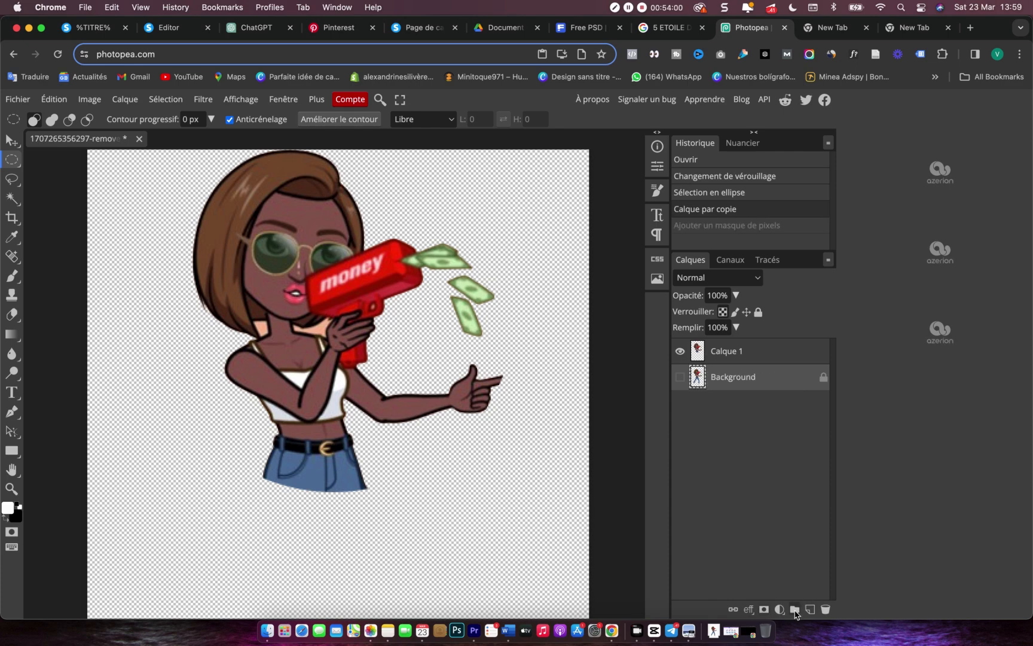
left_click(810, 610)
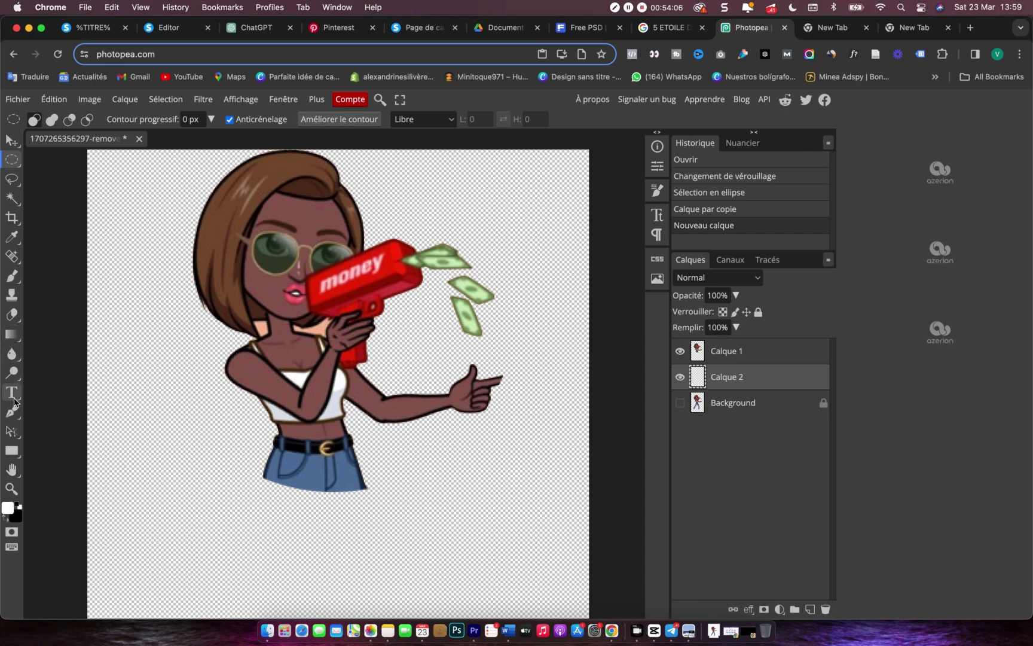
- Set the foreground color to a vivid violet and fill the new empty layer with it using the Paint Bucket
left_click(20, 507)
left_click(9, 509)
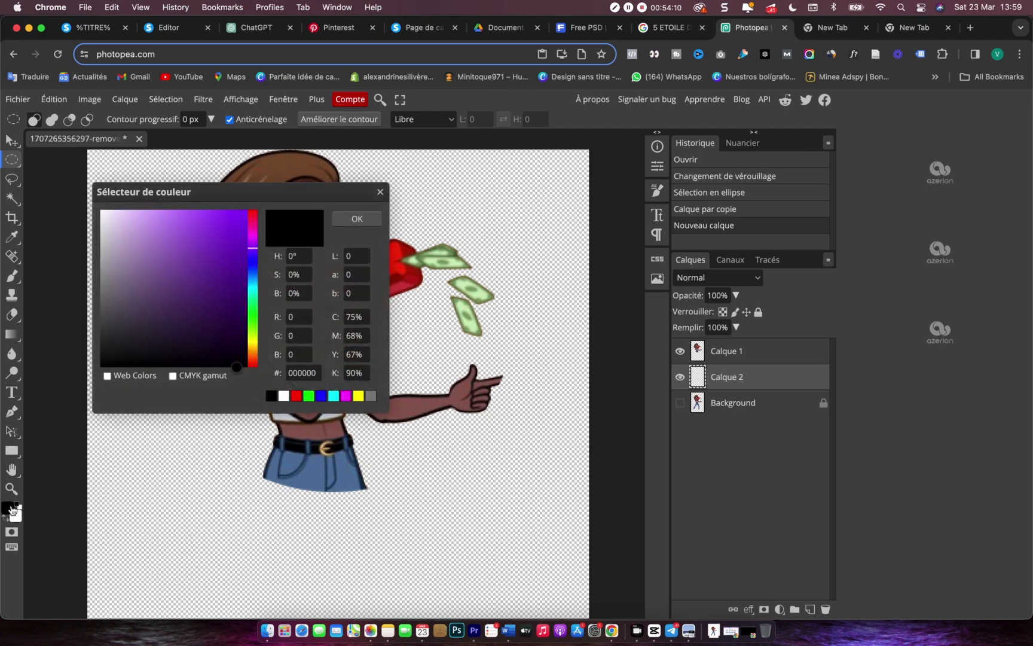
left_click(243, 220)
left_click_drag(243, 219, 250, 208)
left_click(358, 219)
scroll(210, 355, "up", 3)
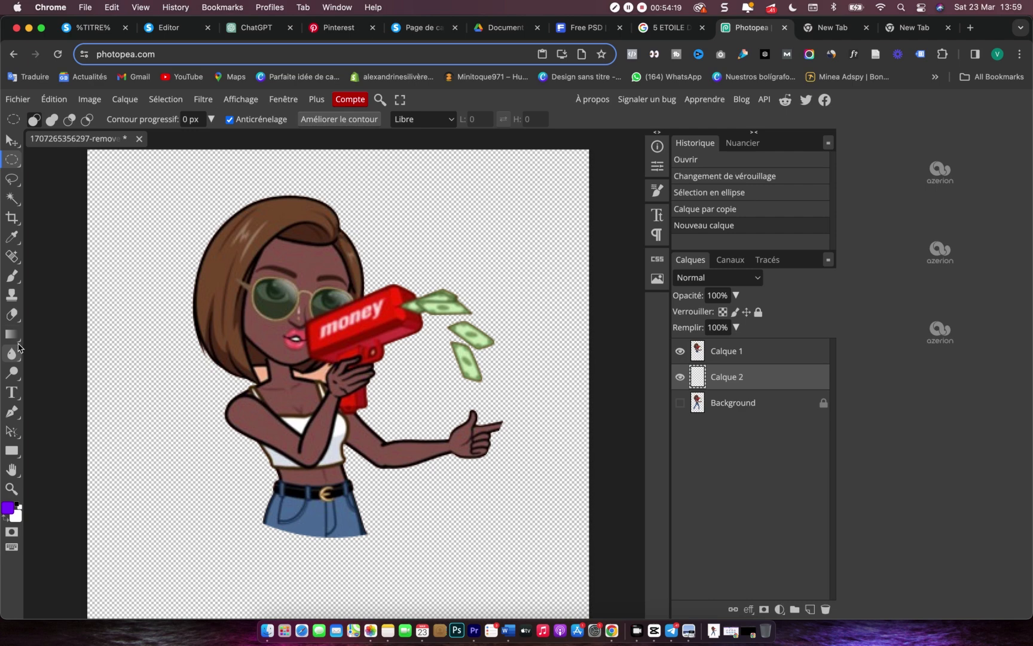
left_click(12, 334)
left_click(65, 353)
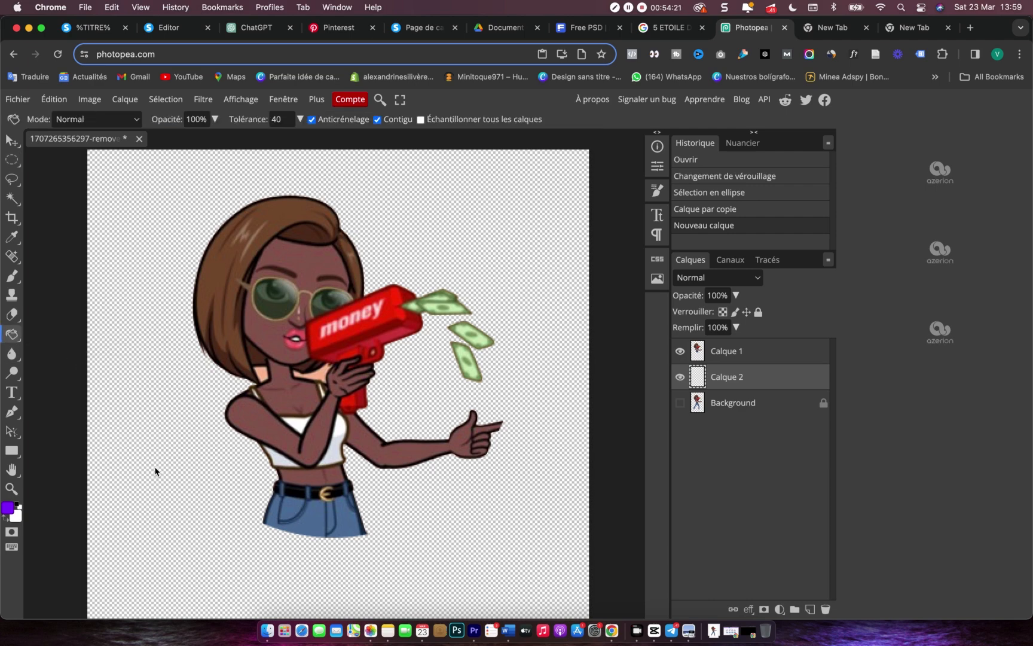
left_click(152, 463)
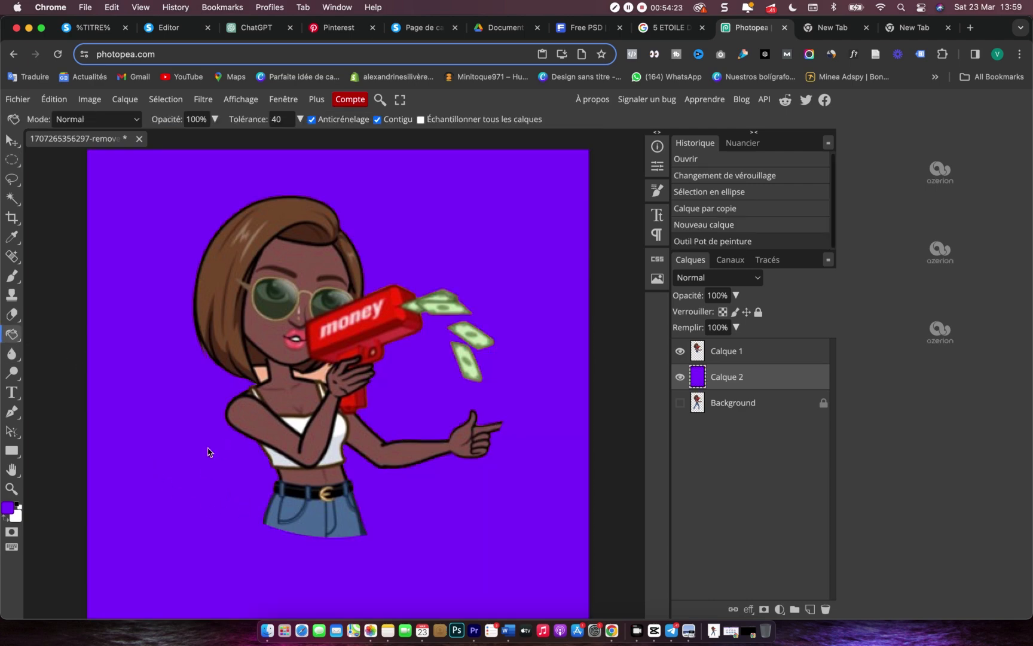
- Try to copy a circular area around the avatar from both the cut-out and violet layers onto a new layer
left_click(12, 162)
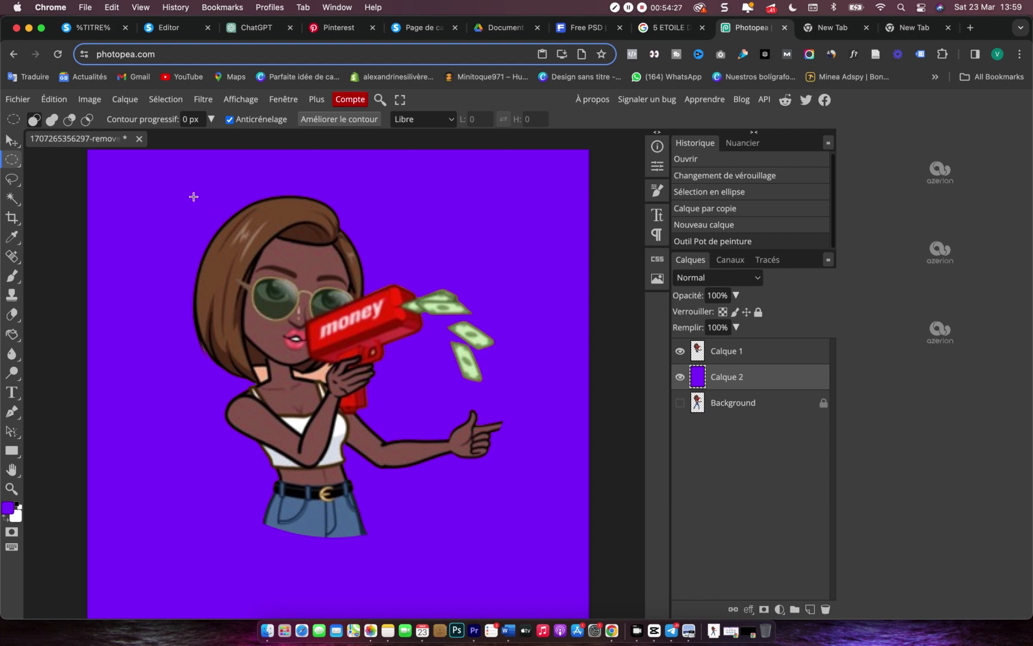
key("shift")
left_click_drag(159, 179, 513, 534)
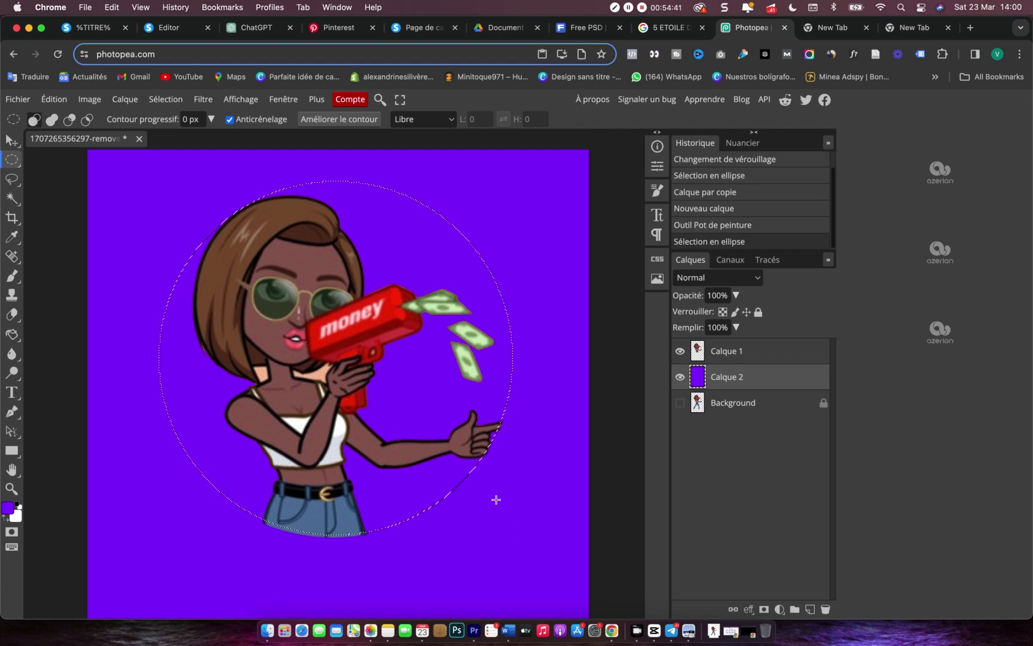
left_click(756, 357)
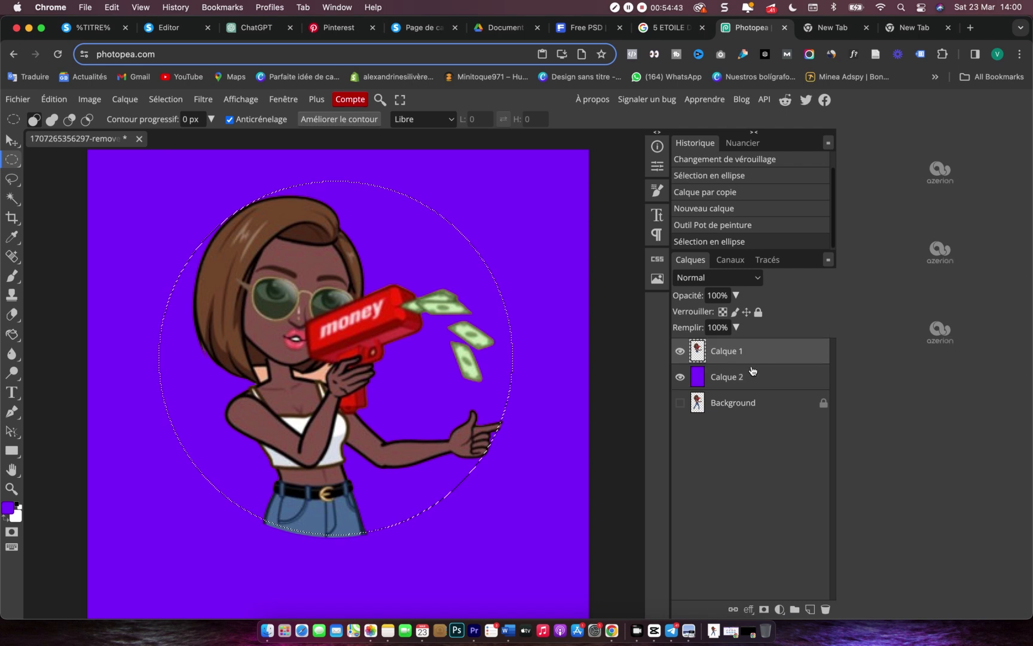
left_click(748, 377, "shift")
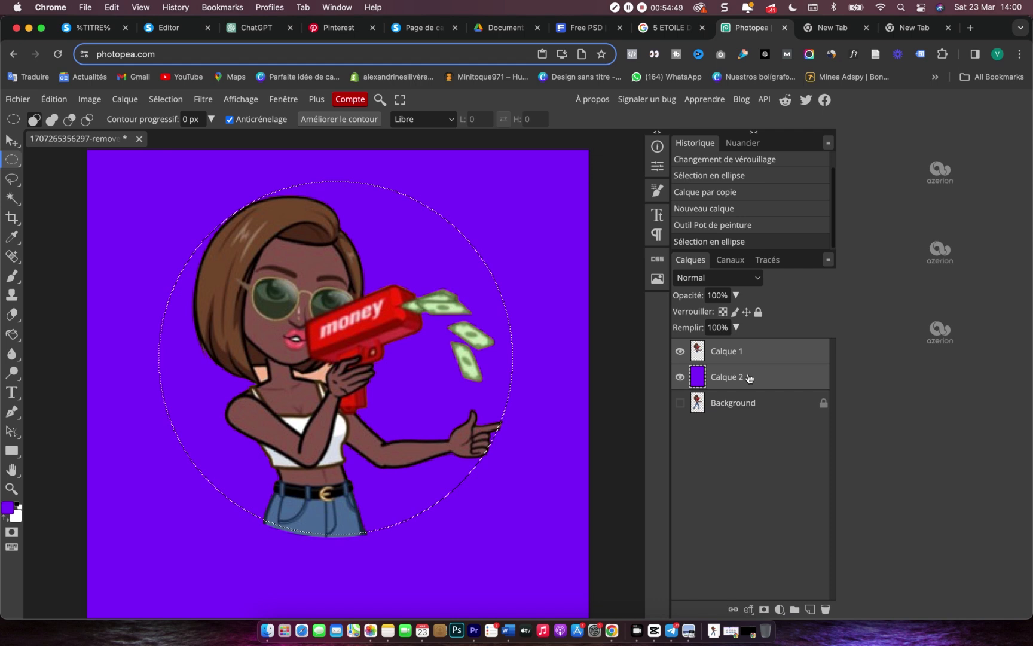
key("super+j")
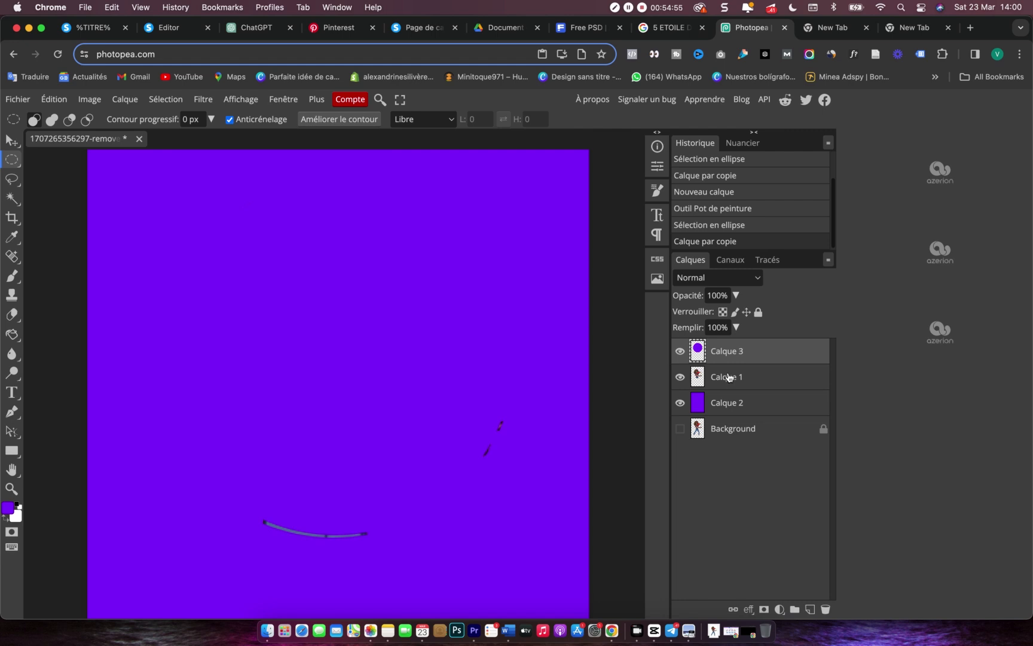
mouse_move(730, 381)
left_mouse_down()
mouse_move(726, 343)
mouse_move(725, 369)
left_mouse_up()
key("super+z")
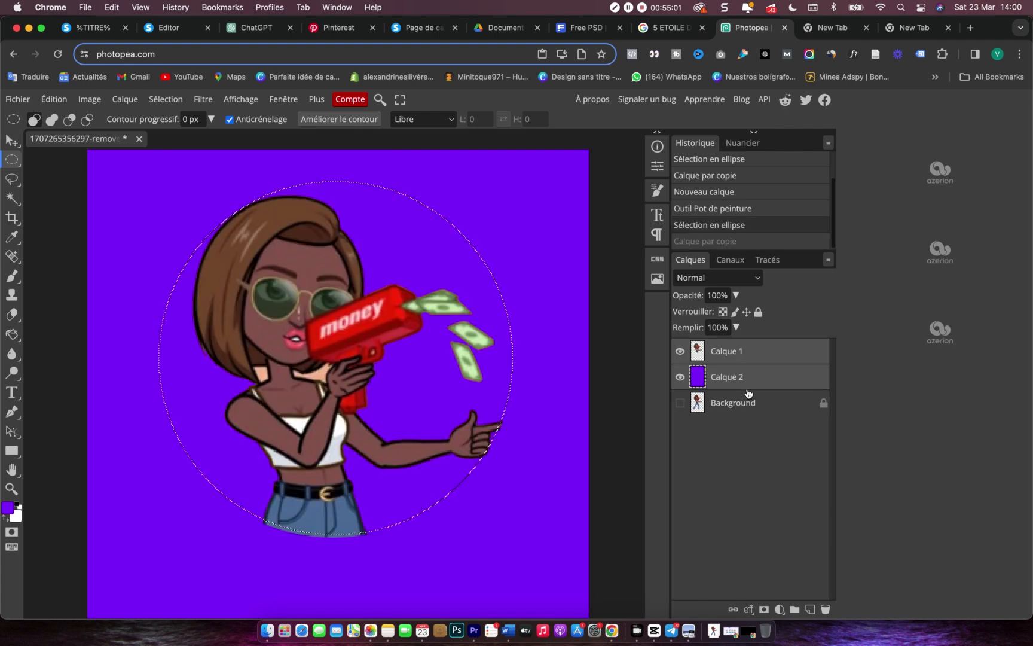
- Deselect the circular area around the avatar
right_click(764, 359)
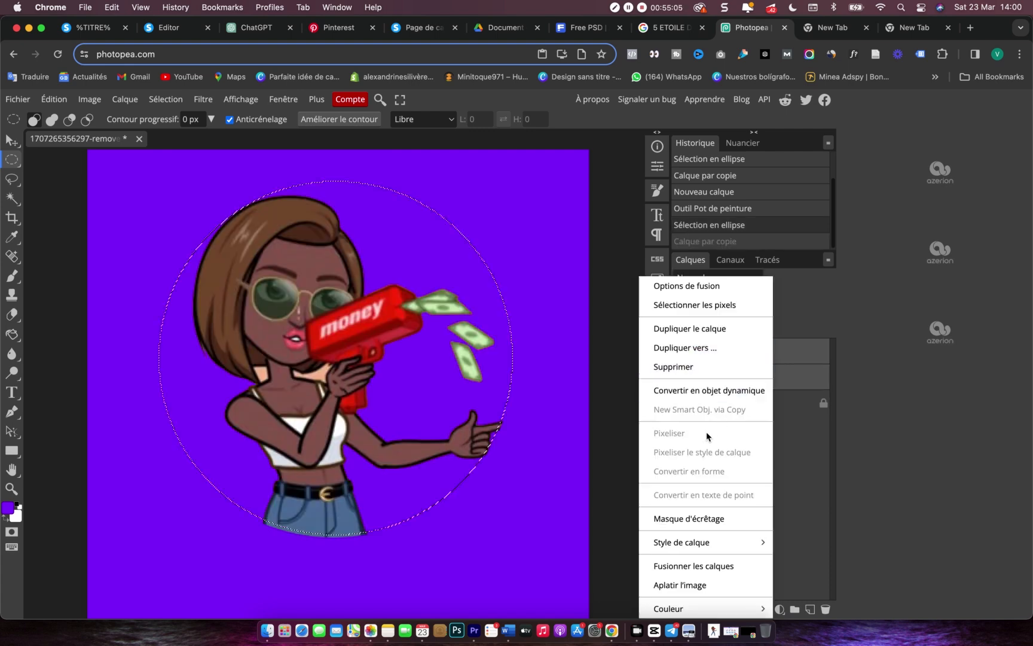
left_click(796, 446)
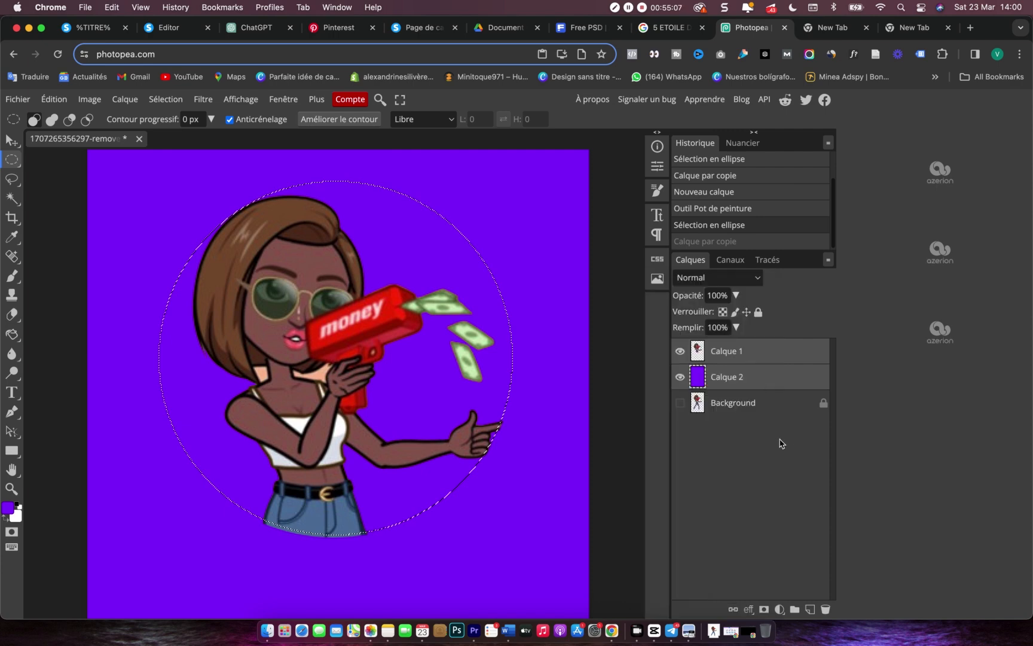
key("super+d")
right_click(765, 362)
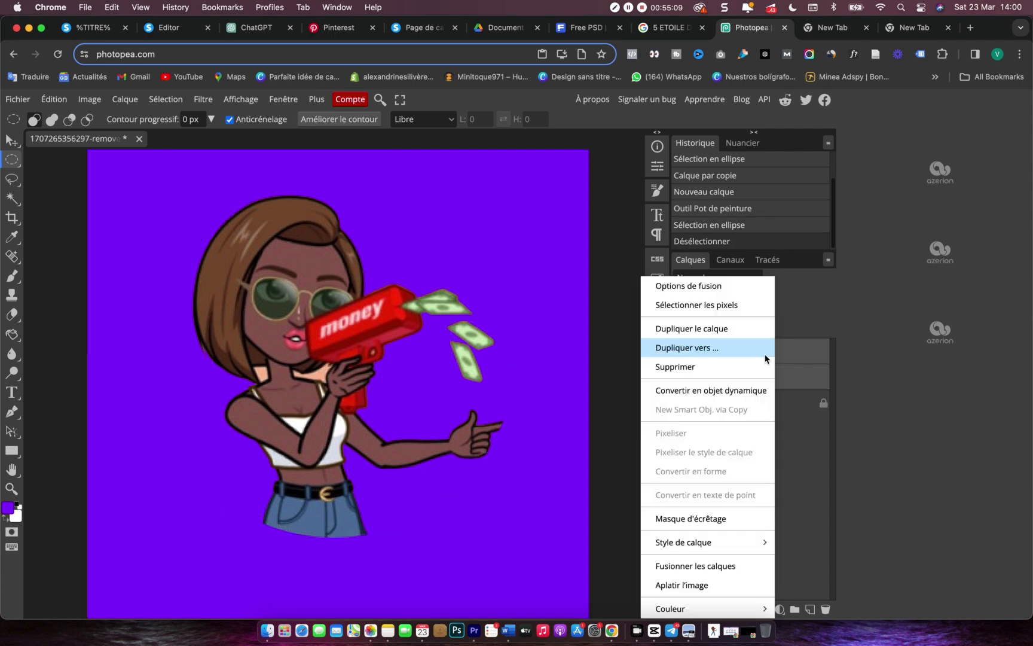
left_click(777, 412)
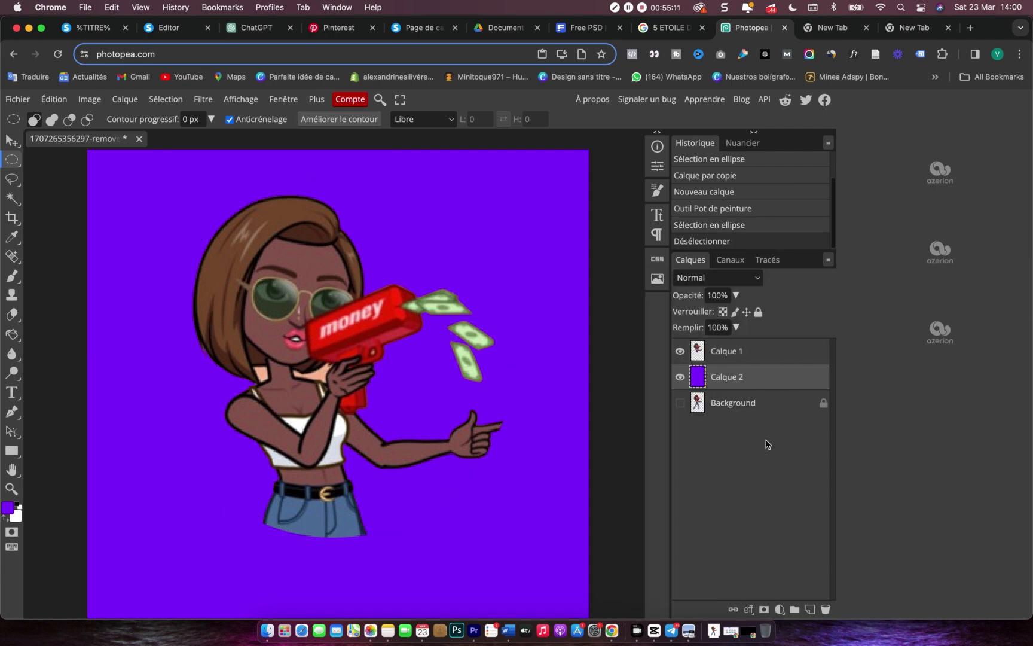
- Hide the avatar cut-out and violet layers, show only the Background layer, and clear any selection
right_click(757, 362)
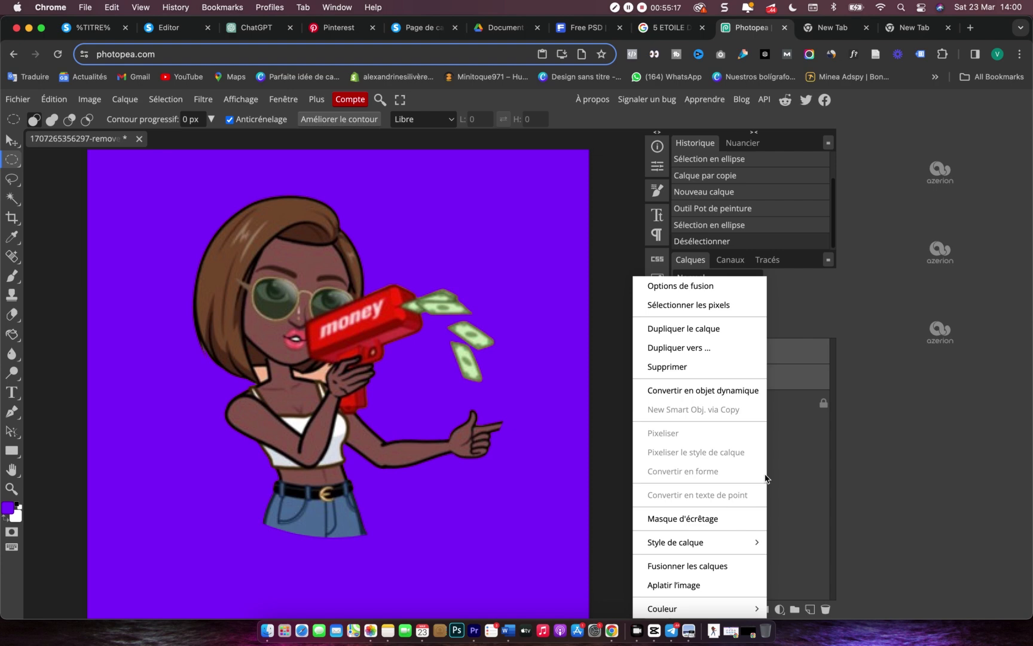
left_click(791, 472)
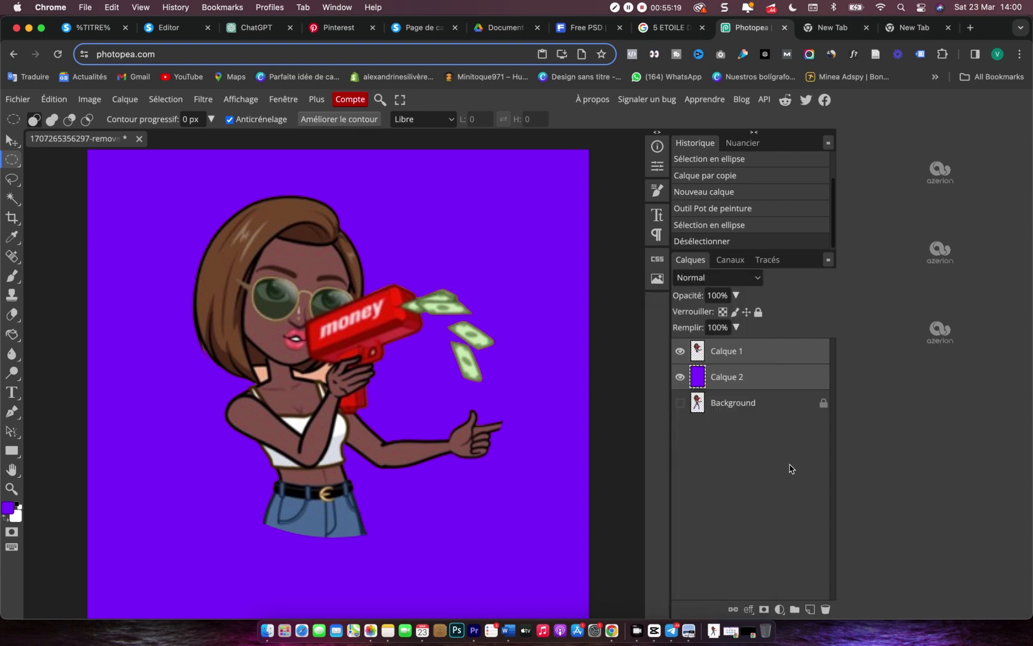
left_click(746, 413)
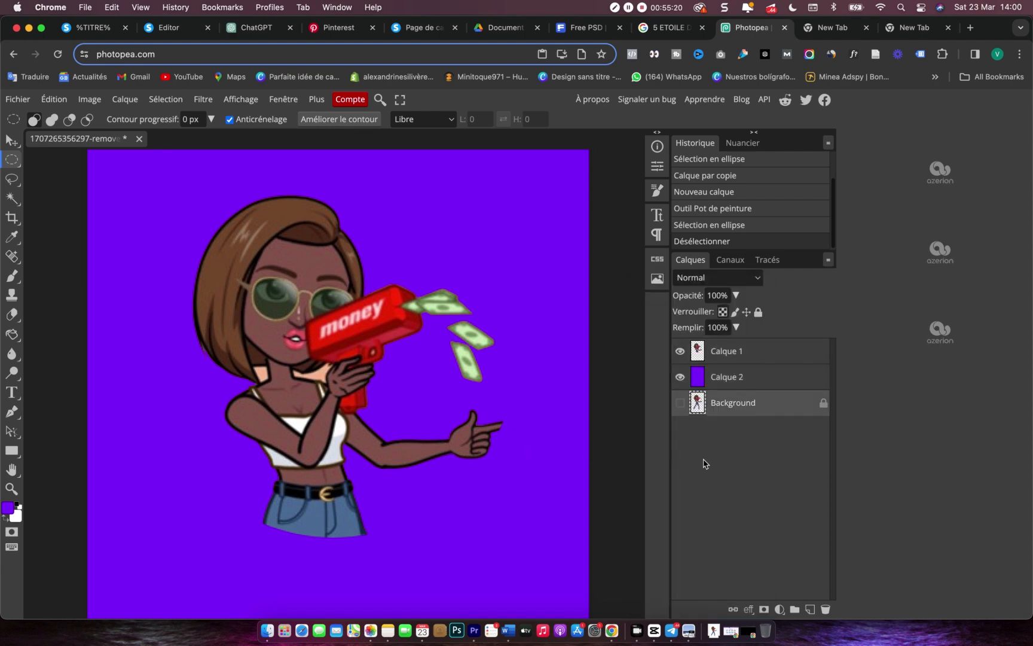
left_click(680, 377)
left_click(681, 352)
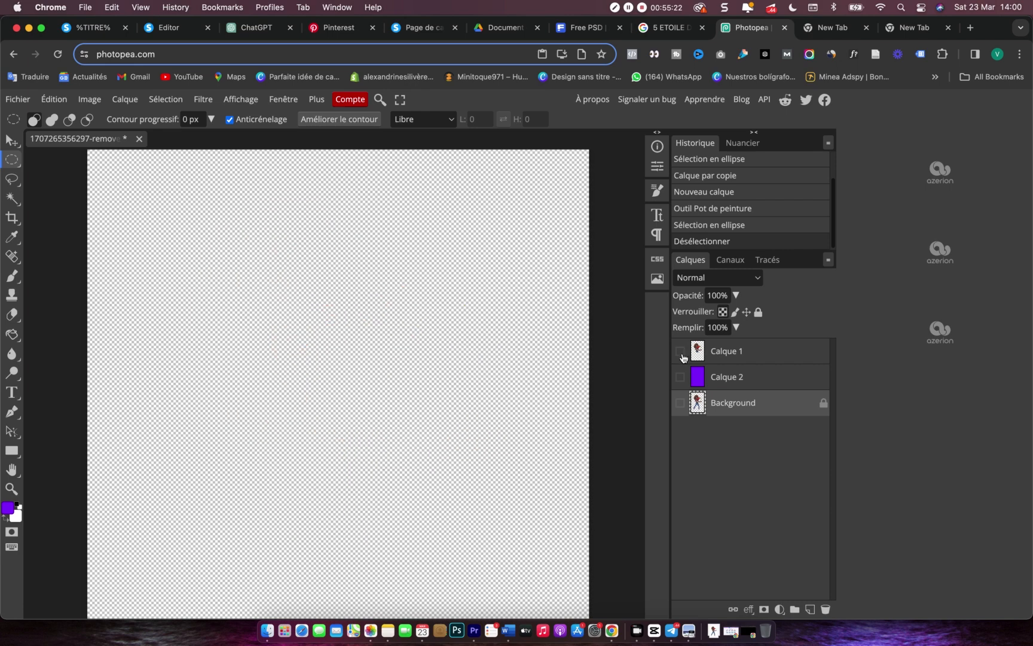
left_click(680, 403)
left_click(516, 363)
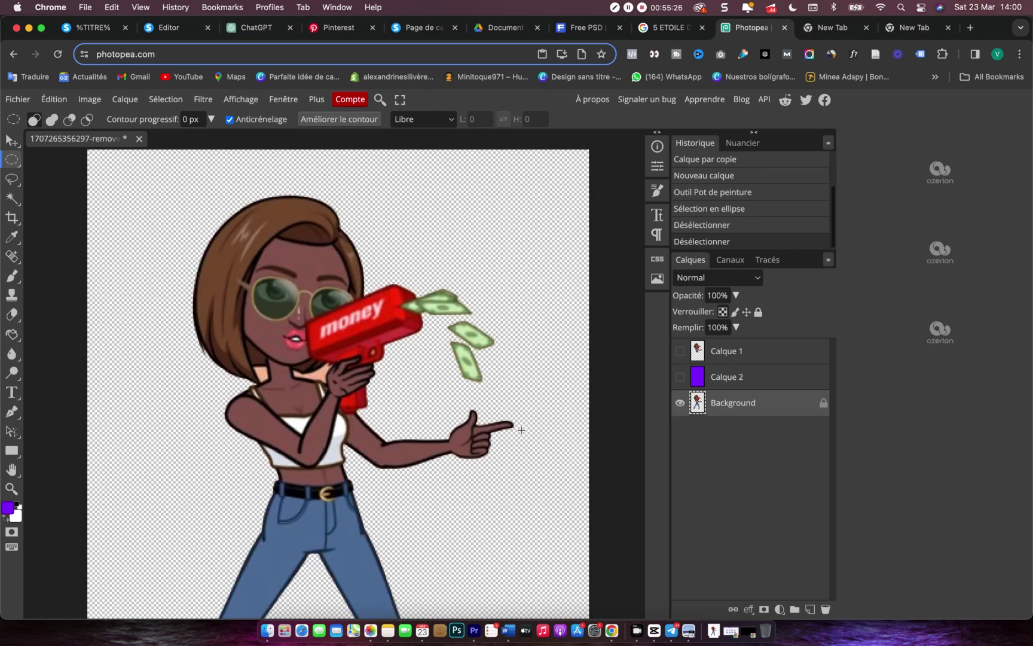
- Try to fill the transparent area around the avatar on the Background layer with violet using the Paint Bucket
left_click(13, 335)
left_click(136, 357)
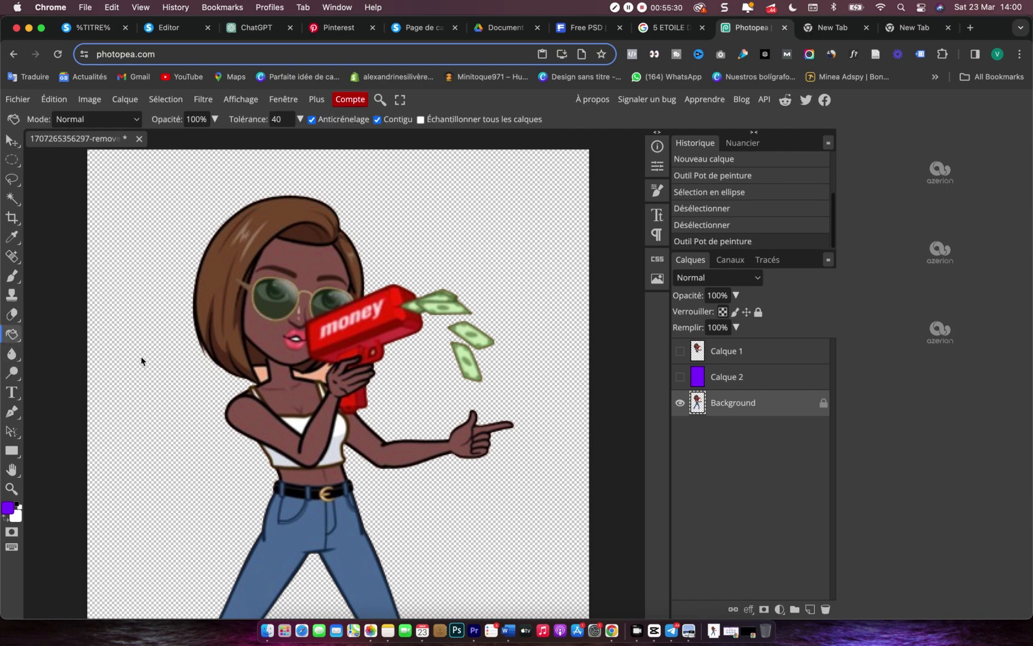
right_click(16, 340)
left_click(52, 357)
left_click(168, 386)
left_click(167, 385)
left_click(166, 385)
left_click(166, 386)
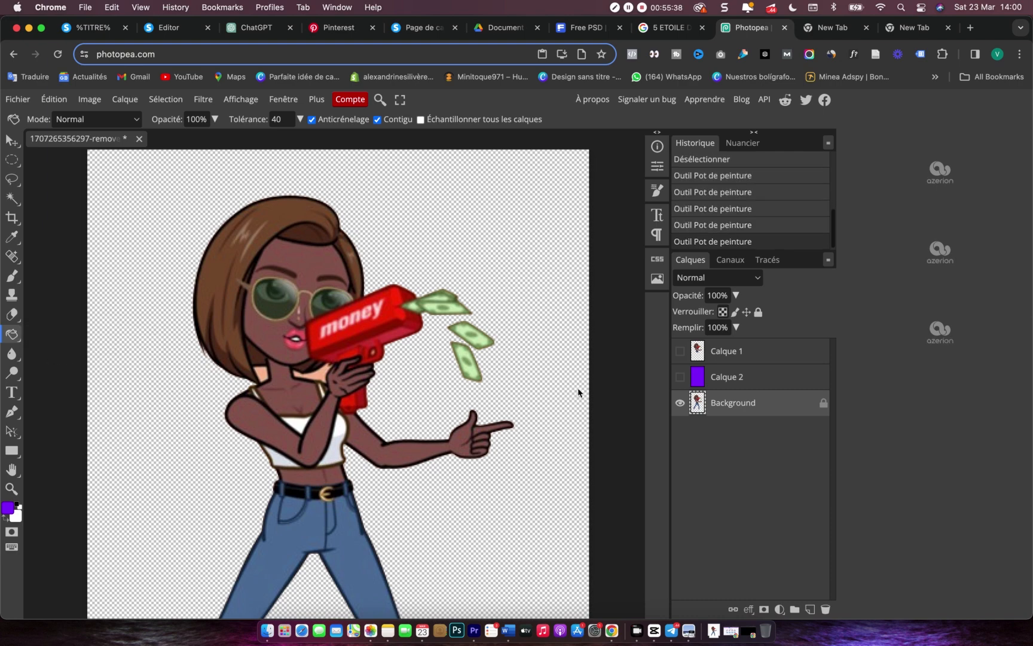
- Move the Background layer above the violet layer and show both of them
left_click(685, 403)
left_click(681, 377)
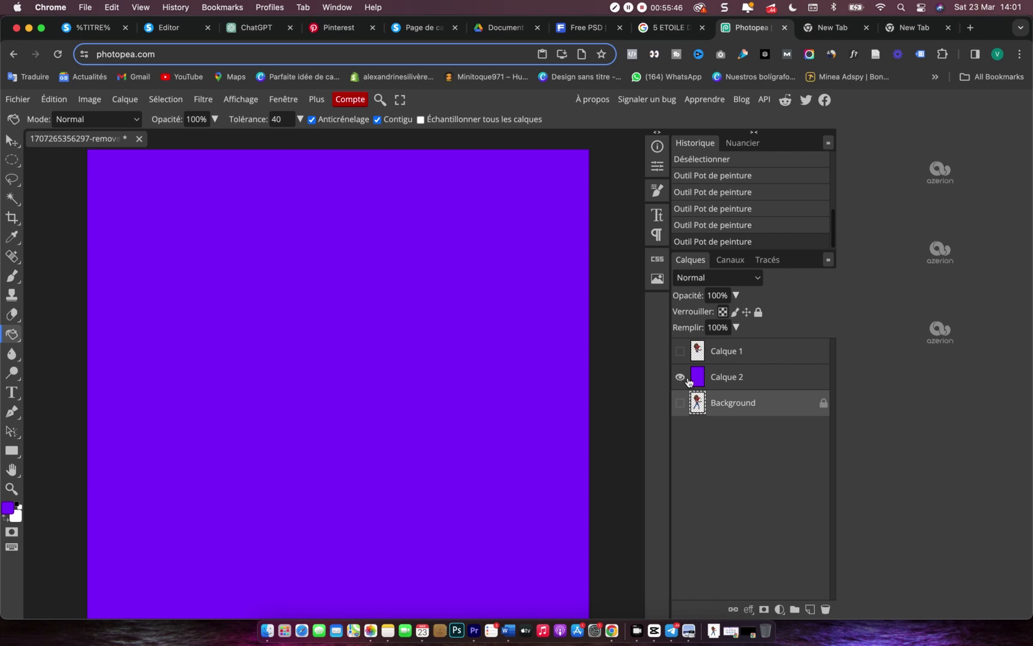
mouse_move(715, 399)
left_mouse_down()
mouse_move(720, 371)
mouse_move(713, 377)
left_mouse_up()
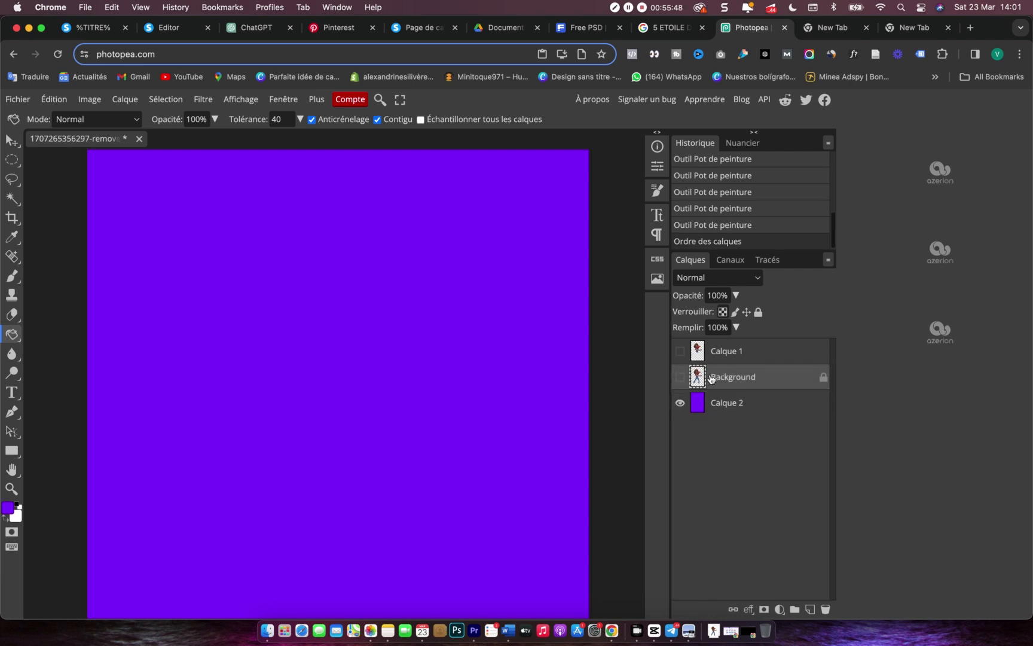
left_click(680, 378)
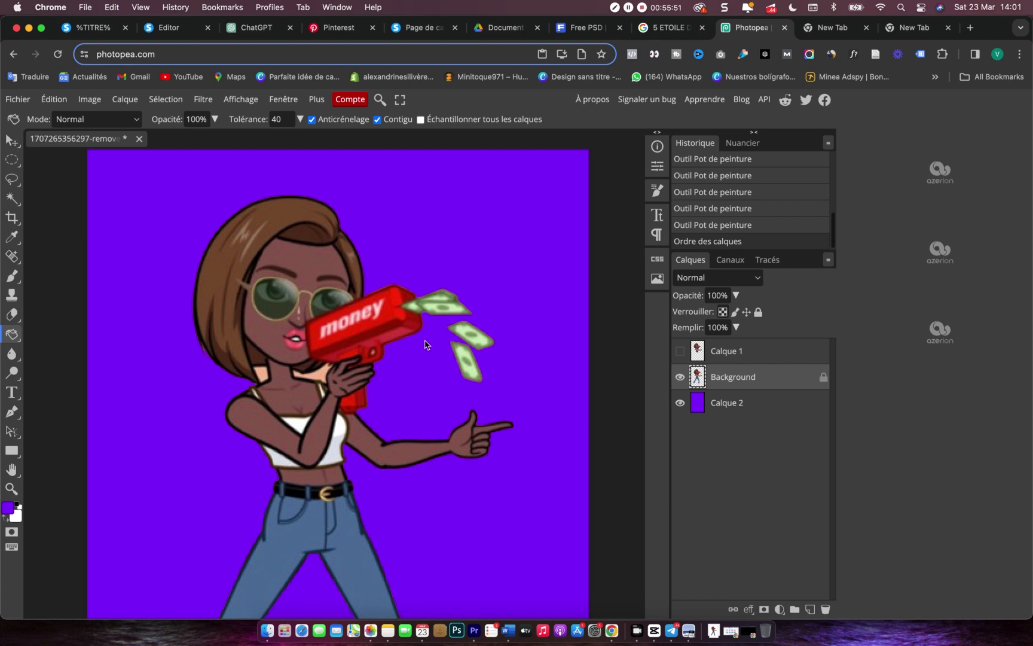
- Select a circular area around the avatar's upper body on the Background layer and copy it onto a new layer
left_click(11, 160)
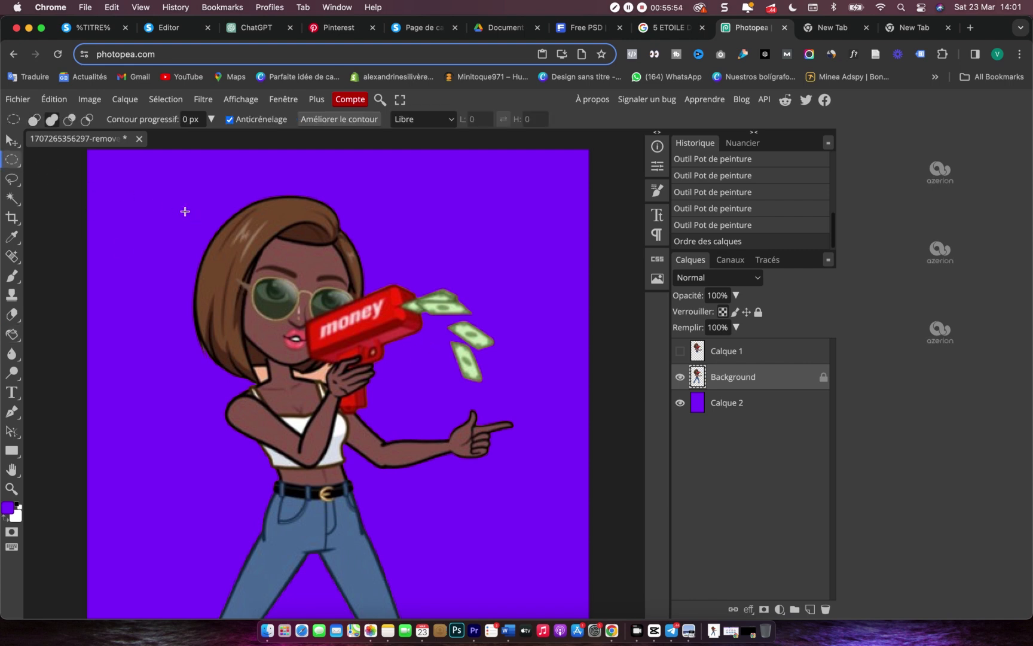
left_click_drag(166, 197, 519, 561)
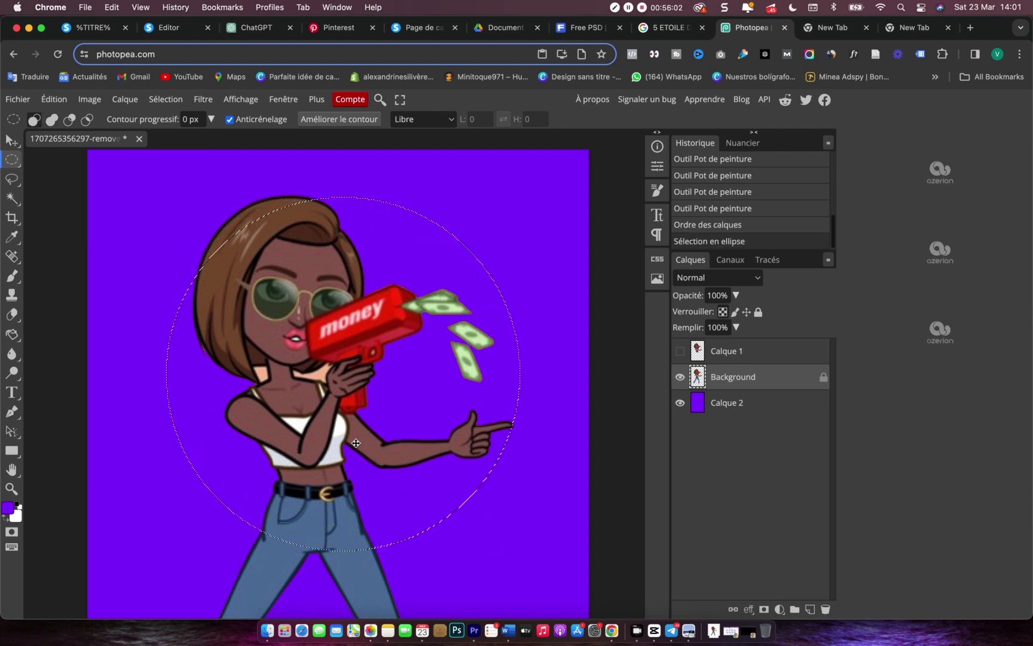
left_click_drag(356, 446, 344, 428)
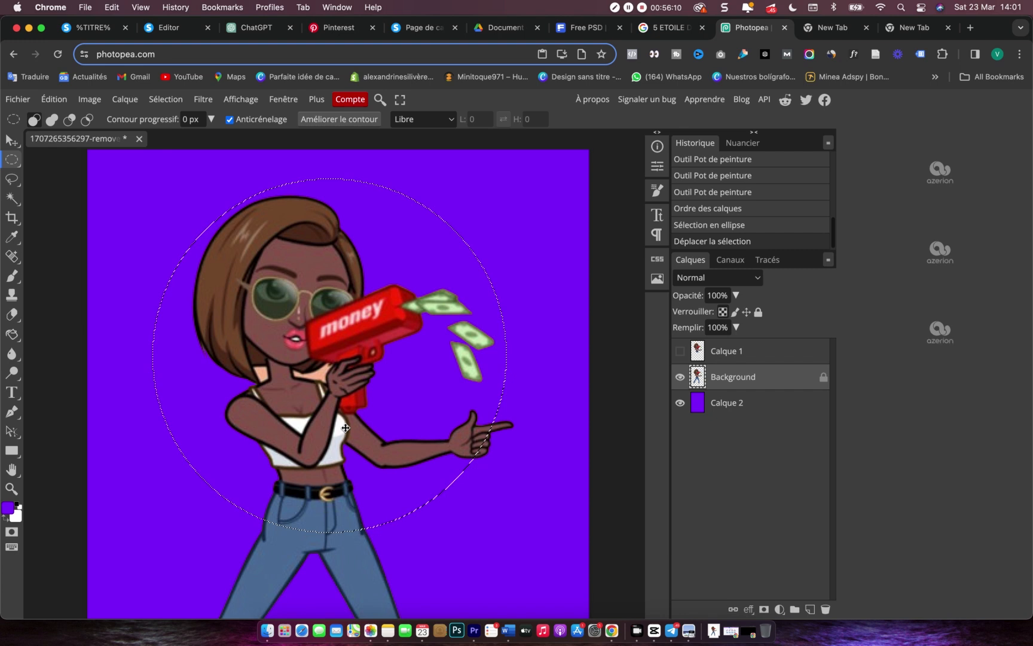
key("super+j")
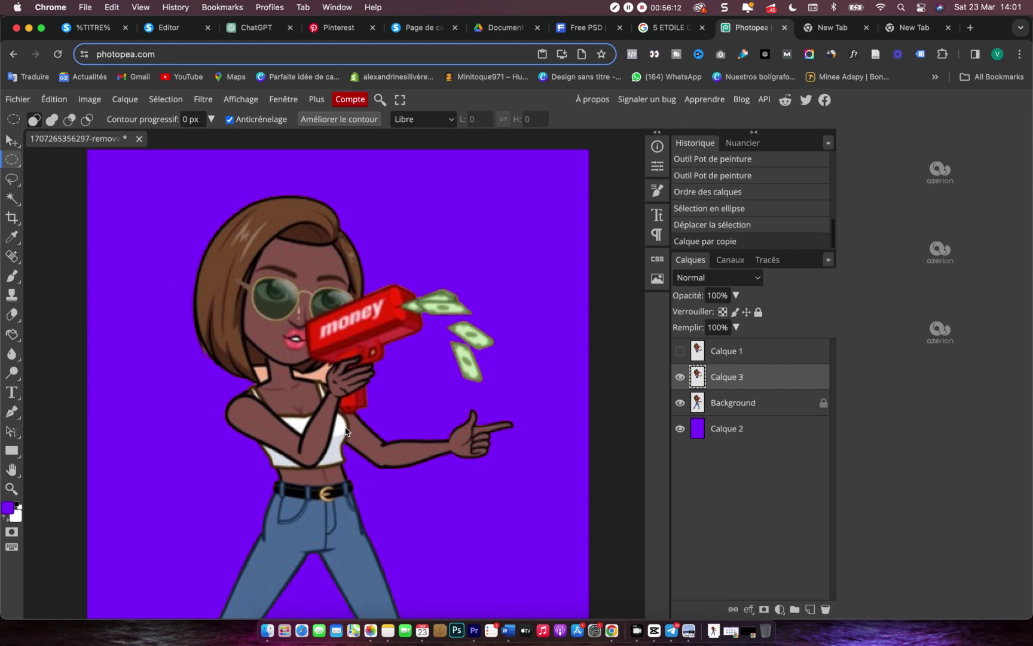
left_click(744, 435)
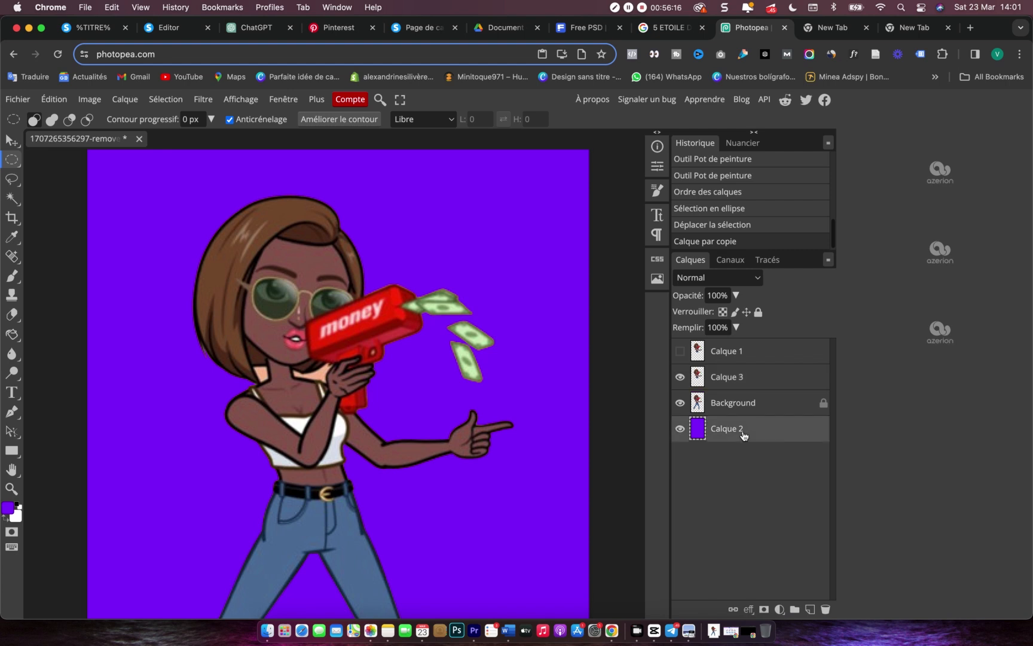
left_click(741, 408)
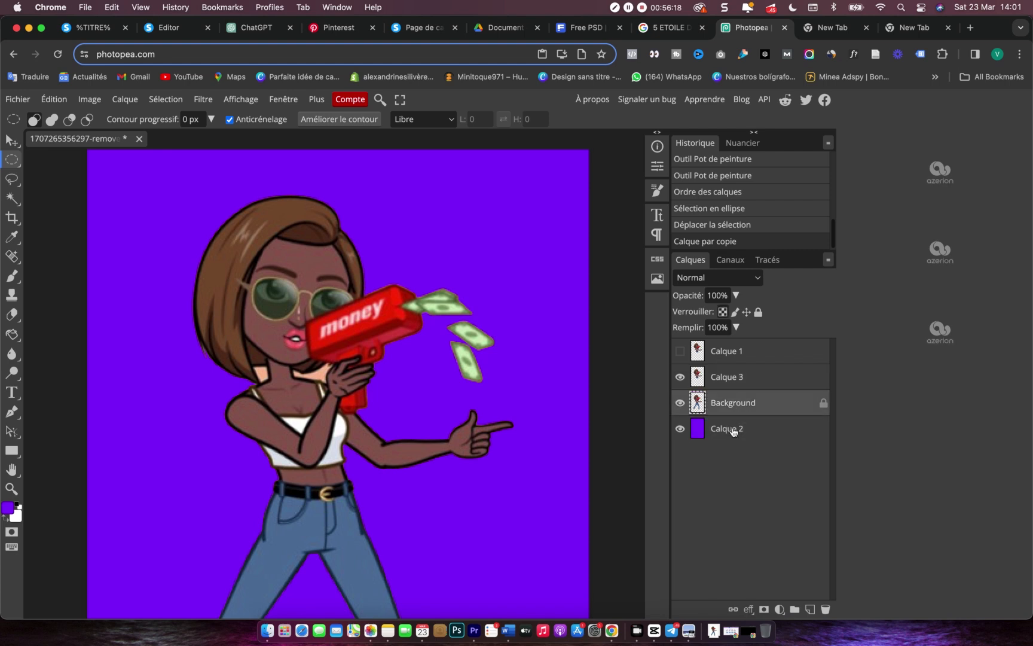
left_click(734, 432)
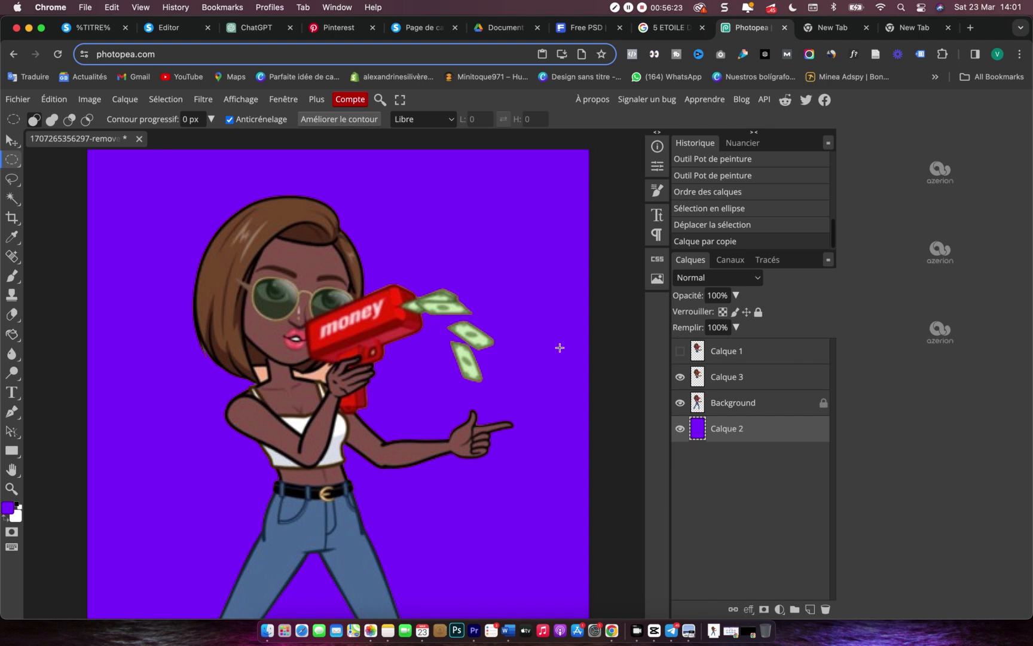
left_click(750, 382, "shift")
right_click(748, 384)
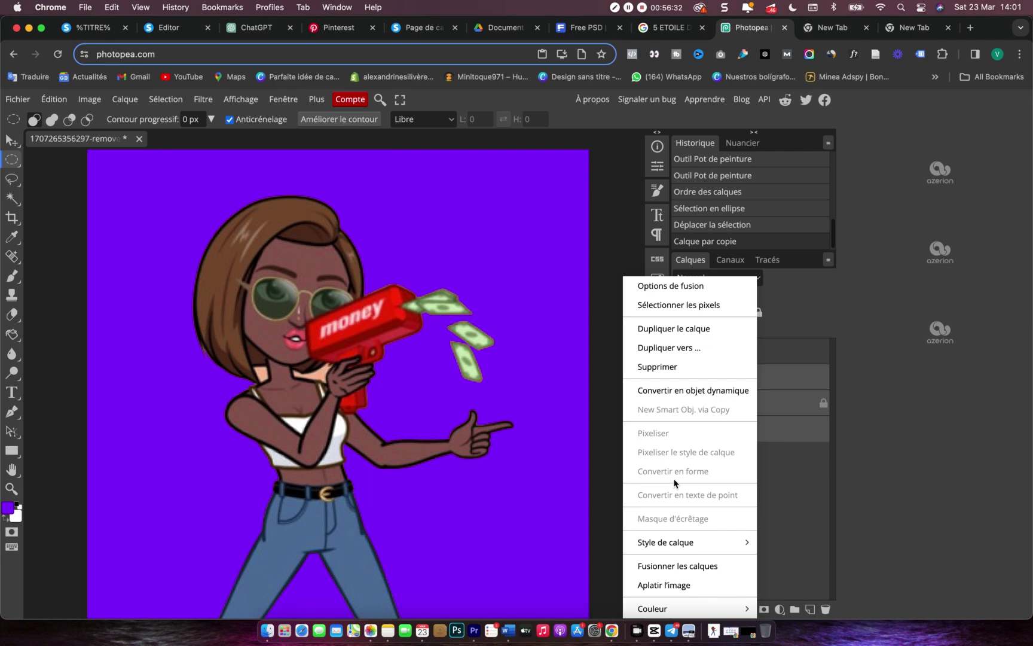
left_click(800, 503)
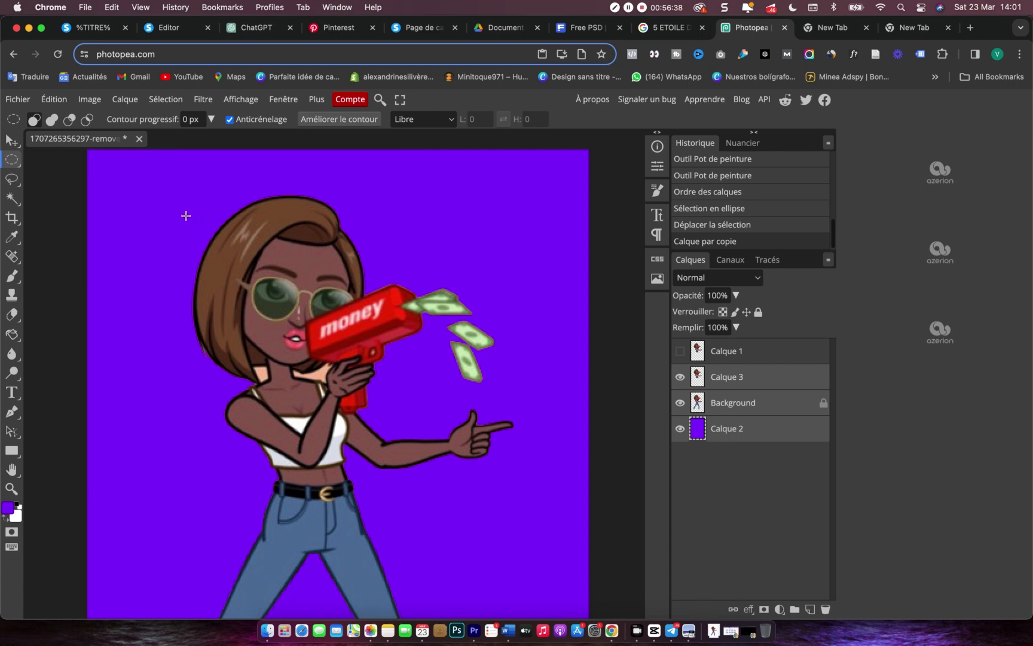
- Draw a circular selection around the avatar's upper body and reposition it to enclose the head
left_click_drag(173, 207, 508, 512)
left_click_drag(513, 524, 447, 569)
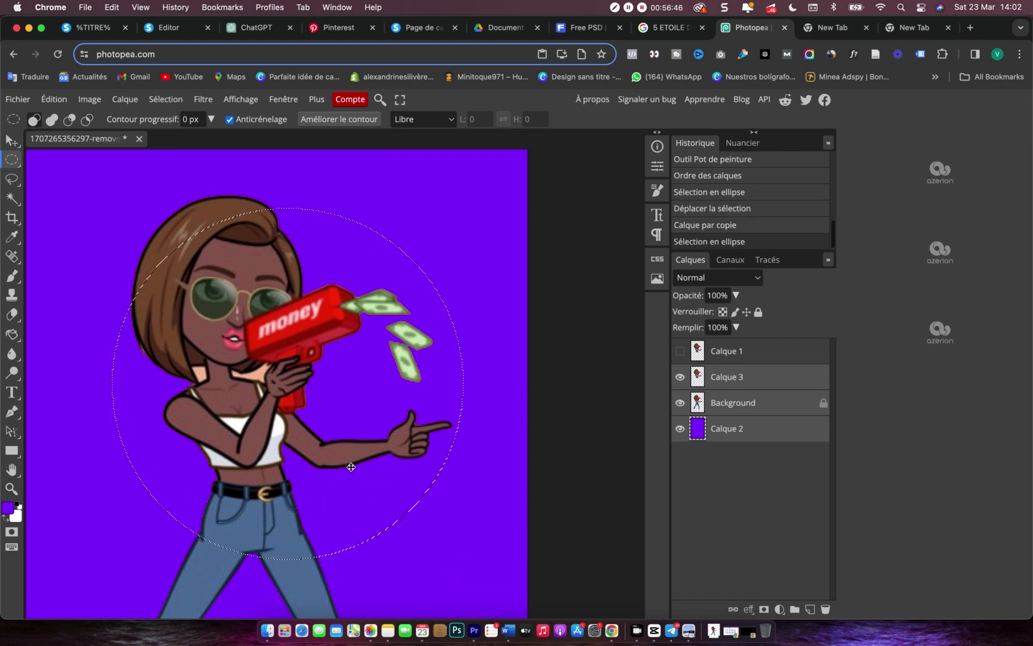
left_click_drag(306, 451, 285, 417)
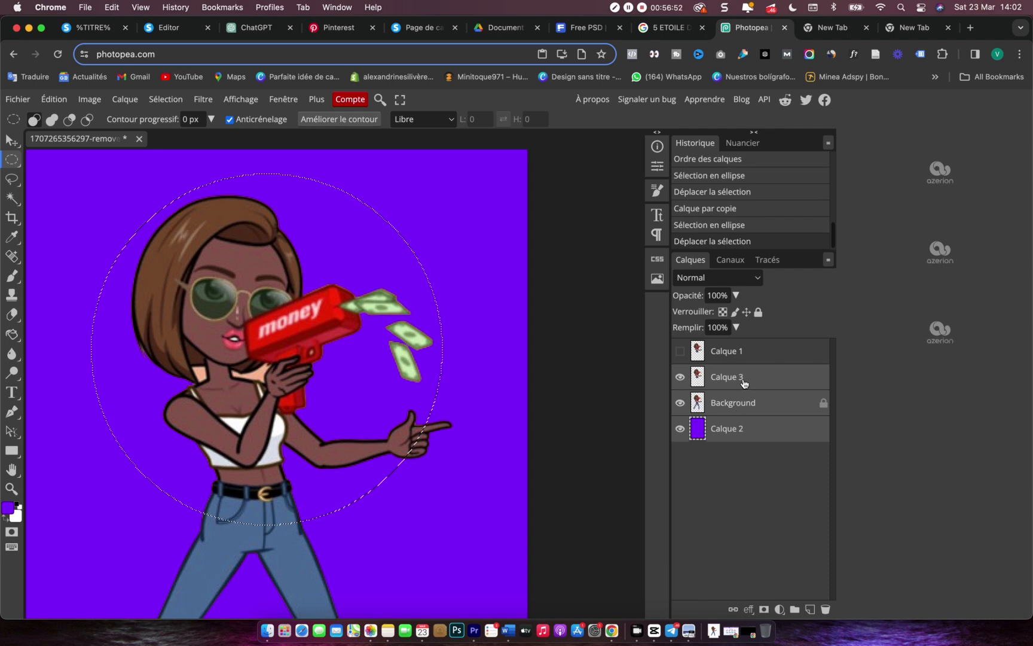
- Copy the circular selected area of the violet Calque 2 layer onto a new layer
left_click(744, 382)
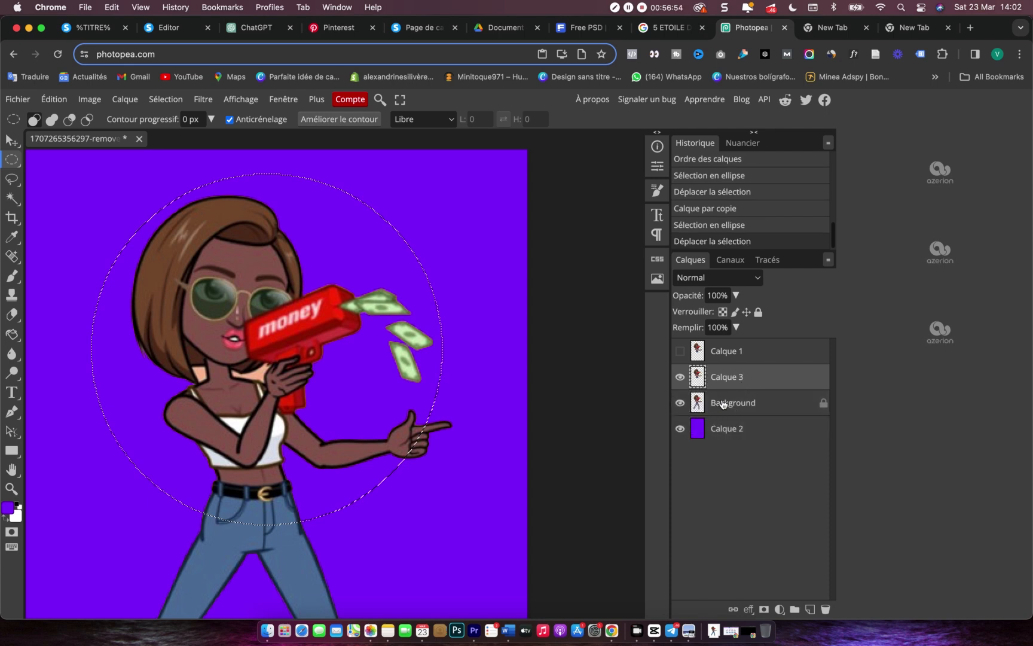
left_click(723, 404)
left_click(748, 374)
left_click(738, 432)
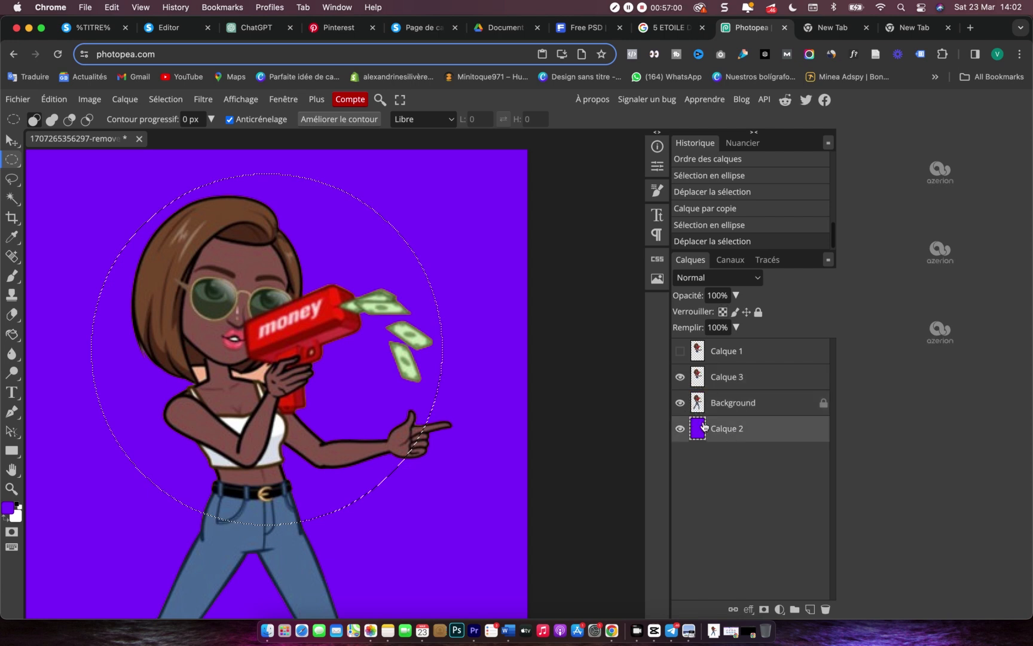
key("super+j")
- Hide the full violet layer and the Background, and place the violet circle layer directly beneath the Calque 3 cut-out
left_click(682, 453)
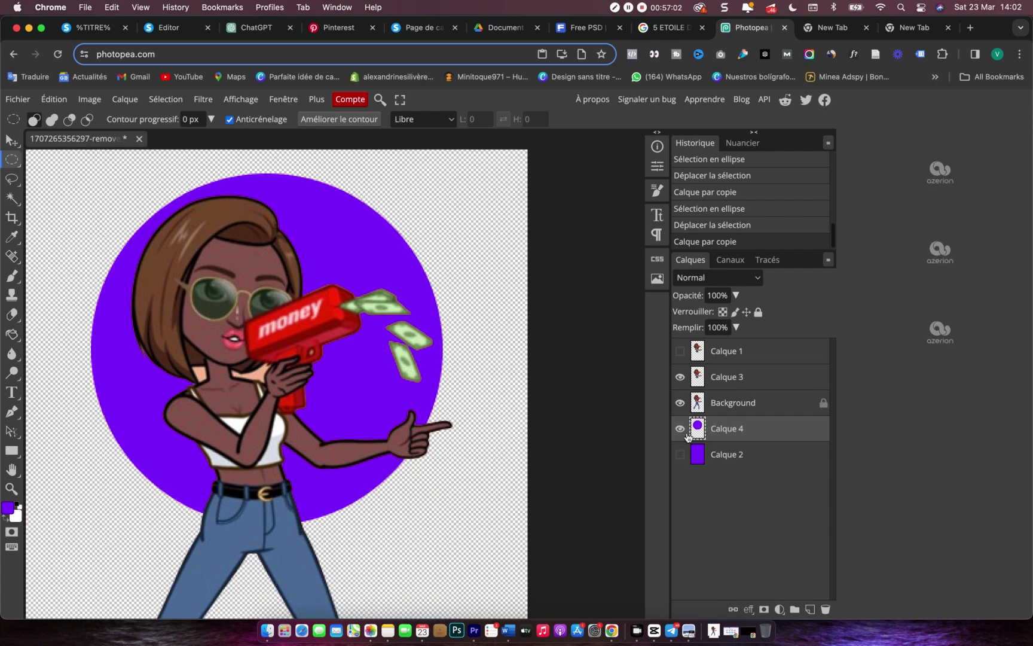
left_click(683, 404)
left_click_drag(718, 426, 715, 394)
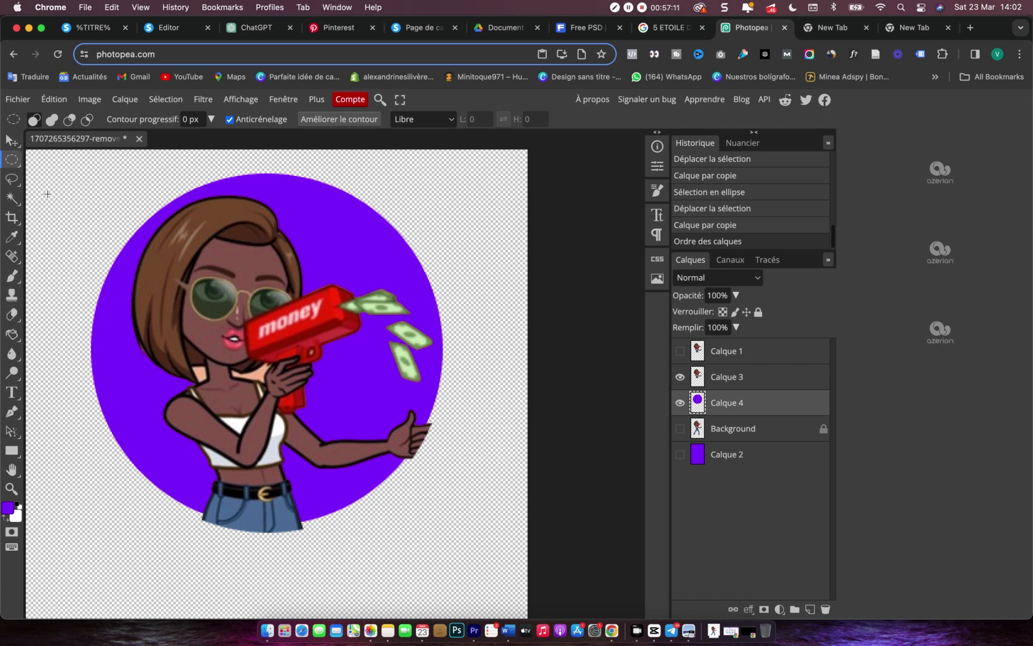
- Move the Calque 3 avatar cut-out up and to the right so the head extends past the violet circle's edge
left_click(11, 140)
left_click_drag(230, 318, 232, 315)
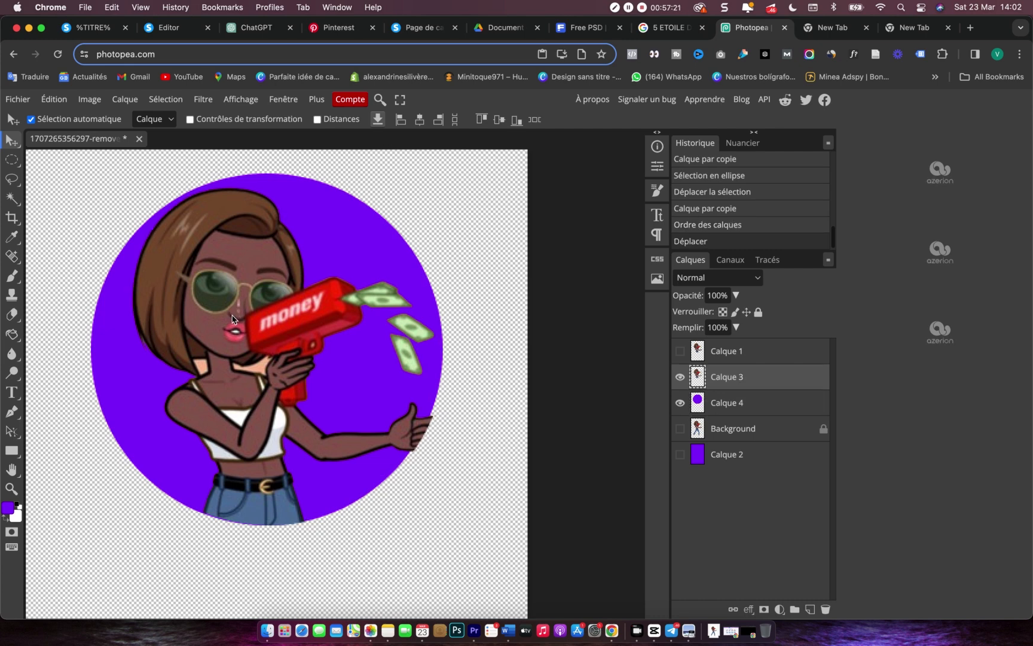
left_click_drag(219, 314, 242, 286)
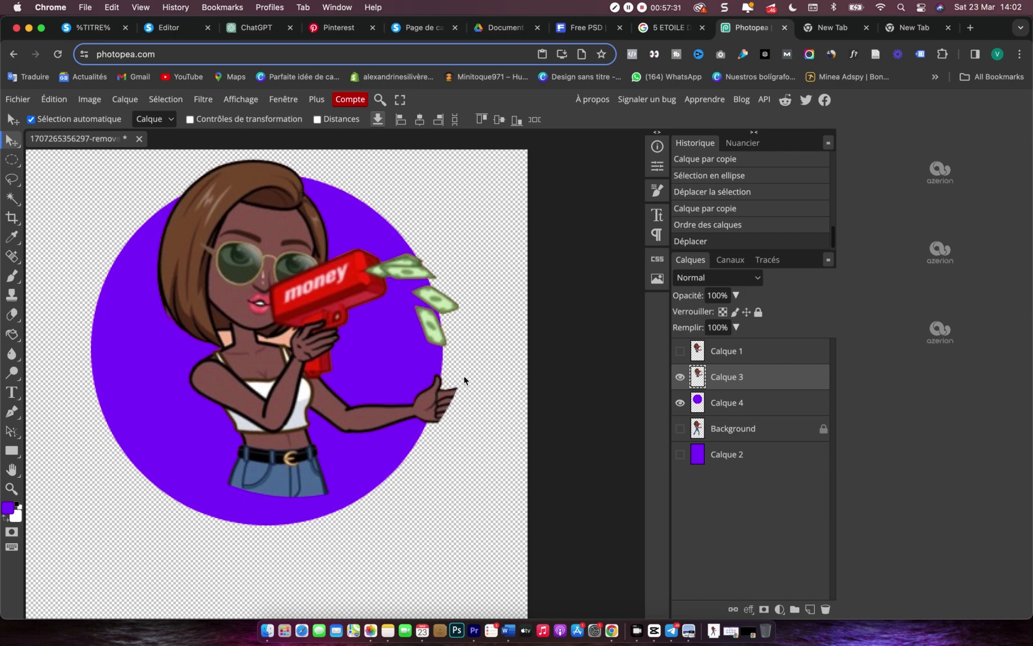
- Convert the avatar cut-out and violet circle layers together into one smart object
right_click(782, 406)
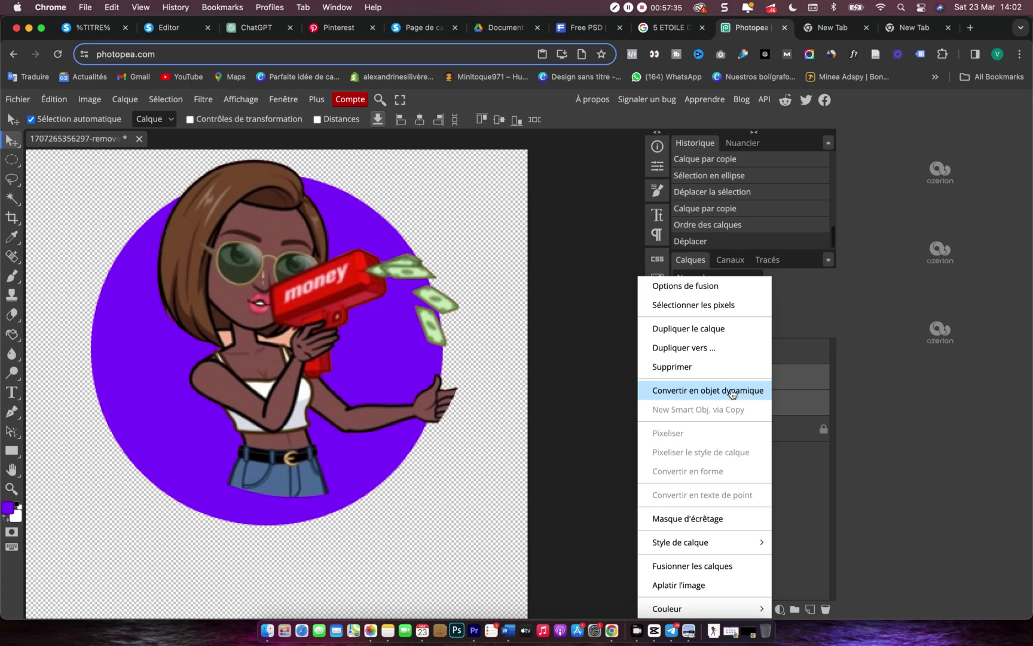
left_click(732, 394)
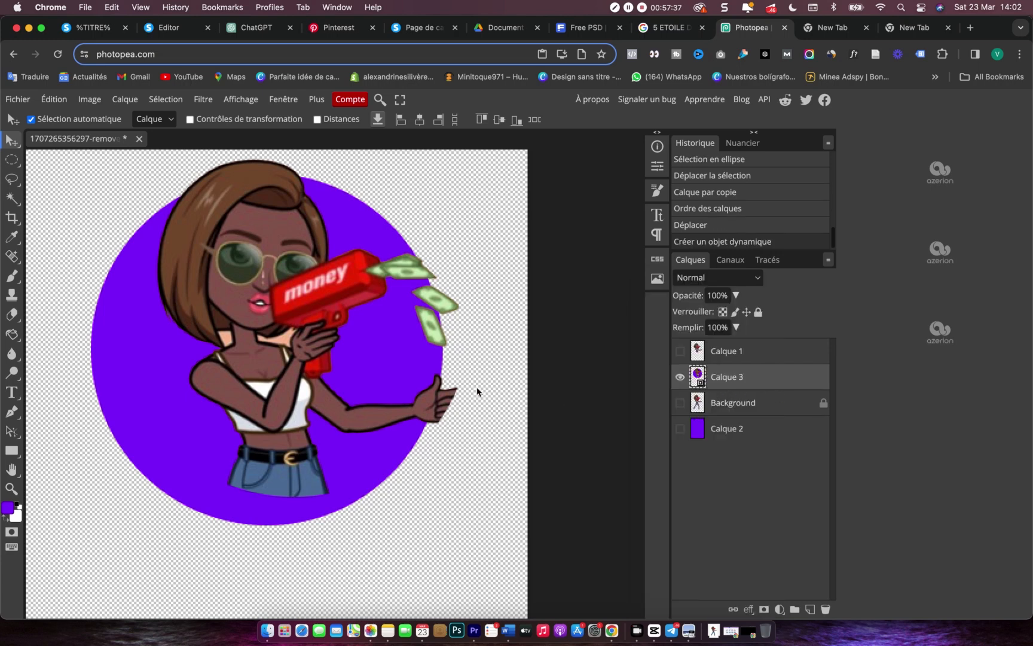
- Try to erase on the combined avatar smart object with the Eraser, reducing its size to 69 px, and dismiss the rasterize dialog
right_click(11, 316)
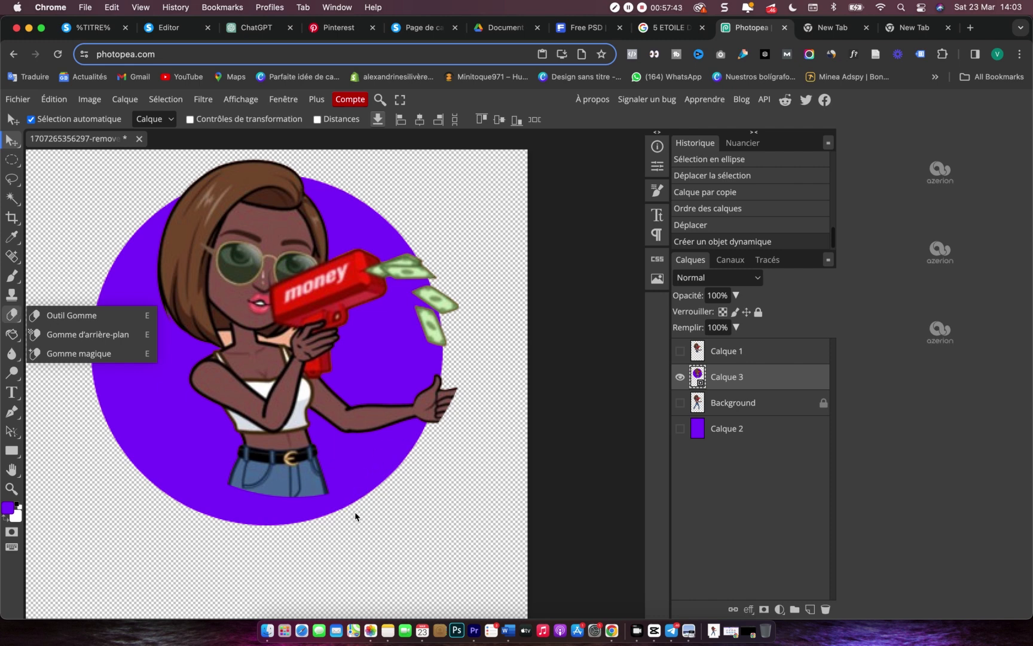
key("e")
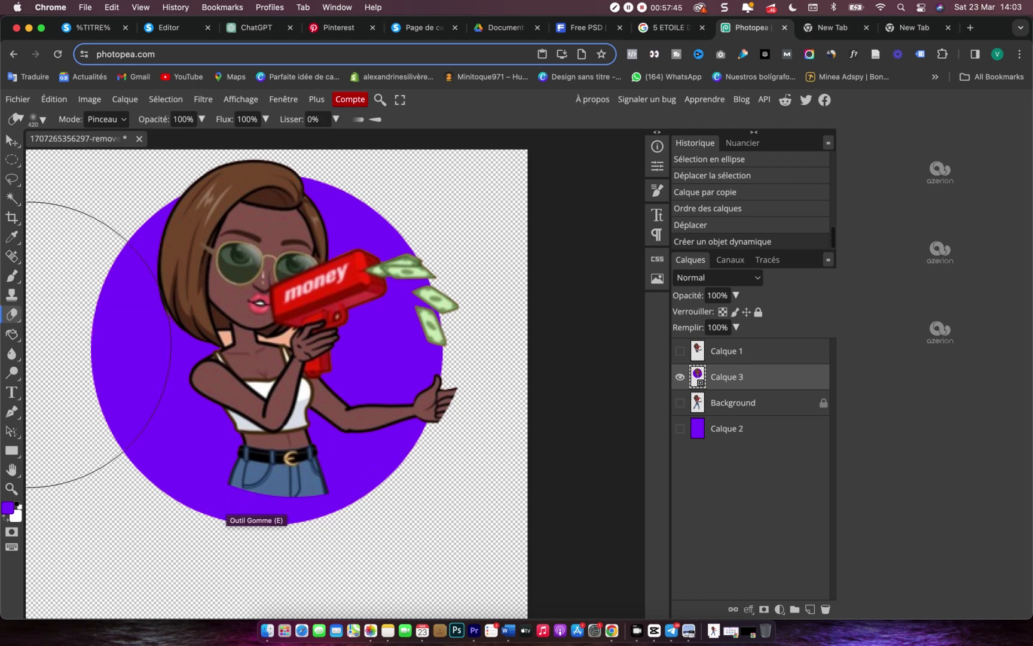
left_click(256, 507)
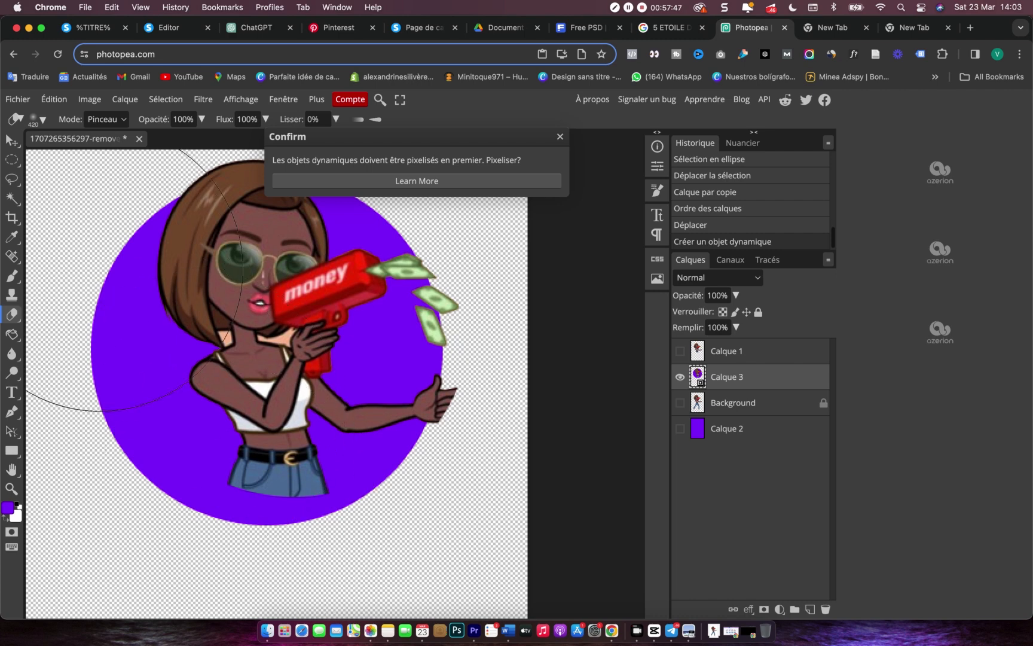
left_click(41, 119)
left_click_drag(137, 157, 130, 154)
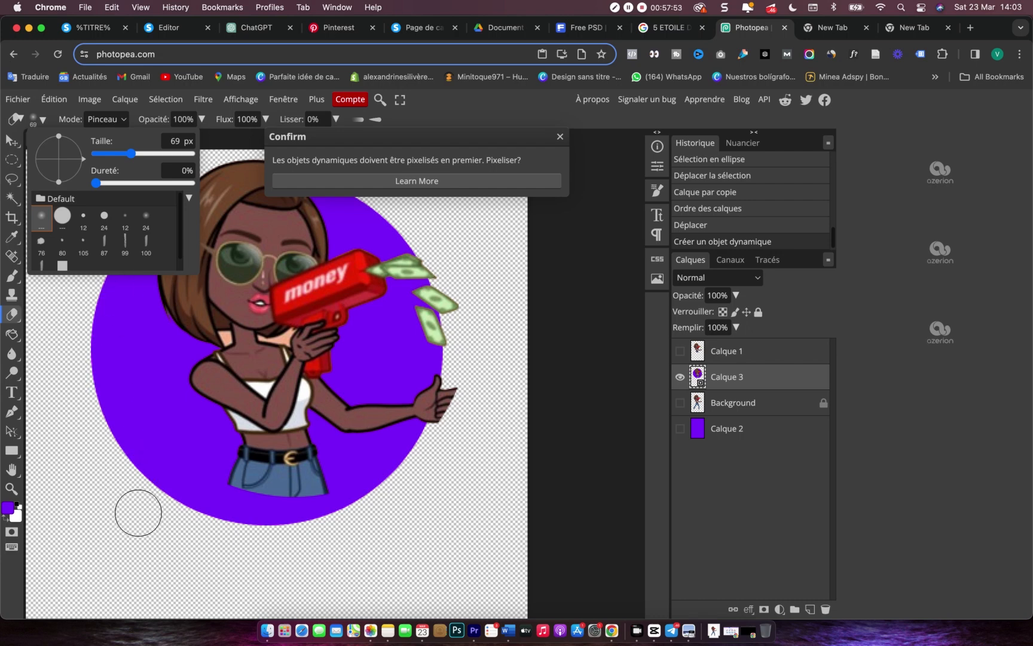
left_click(127, 511)
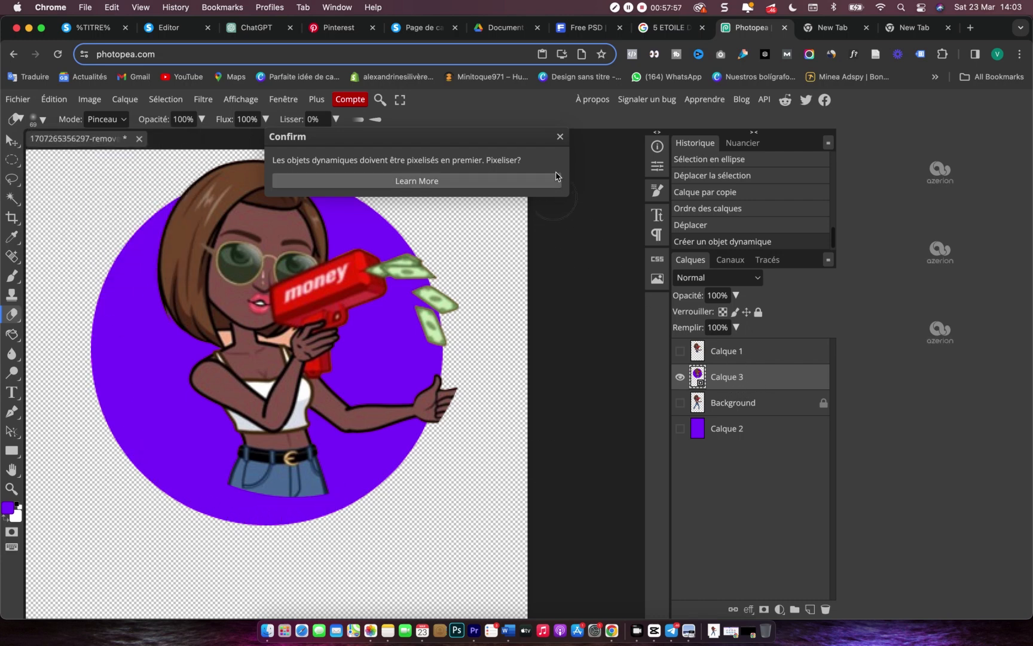
left_click(560, 137)
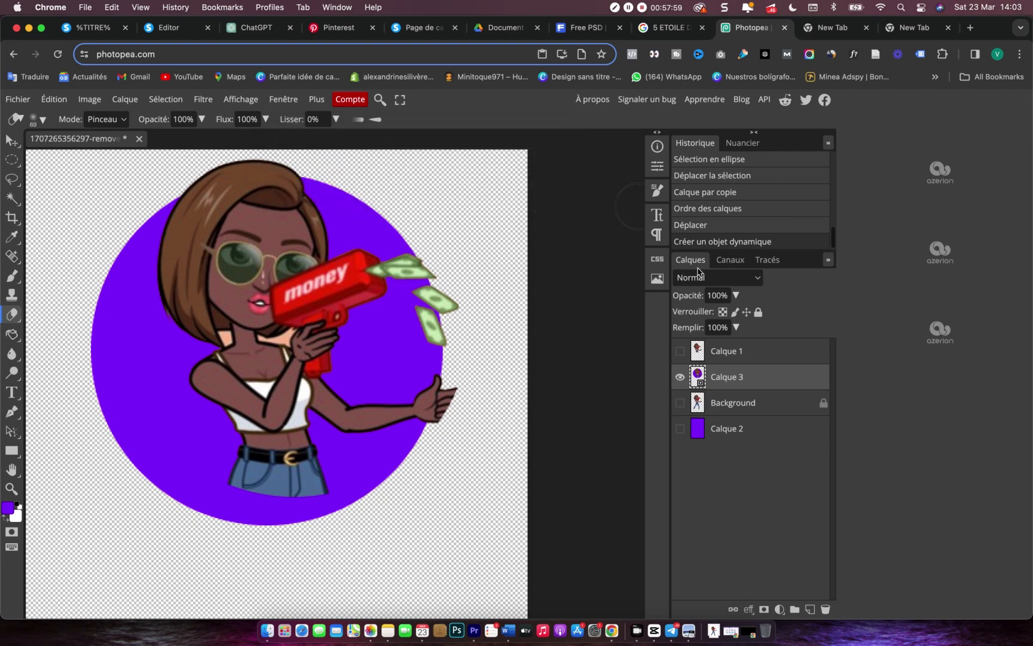
- Rasterize the combined Calque 3 smart object and erase the lower part of the violet circle and the edge of the outstretched hand
right_click(740, 382)
left_click(666, 428)
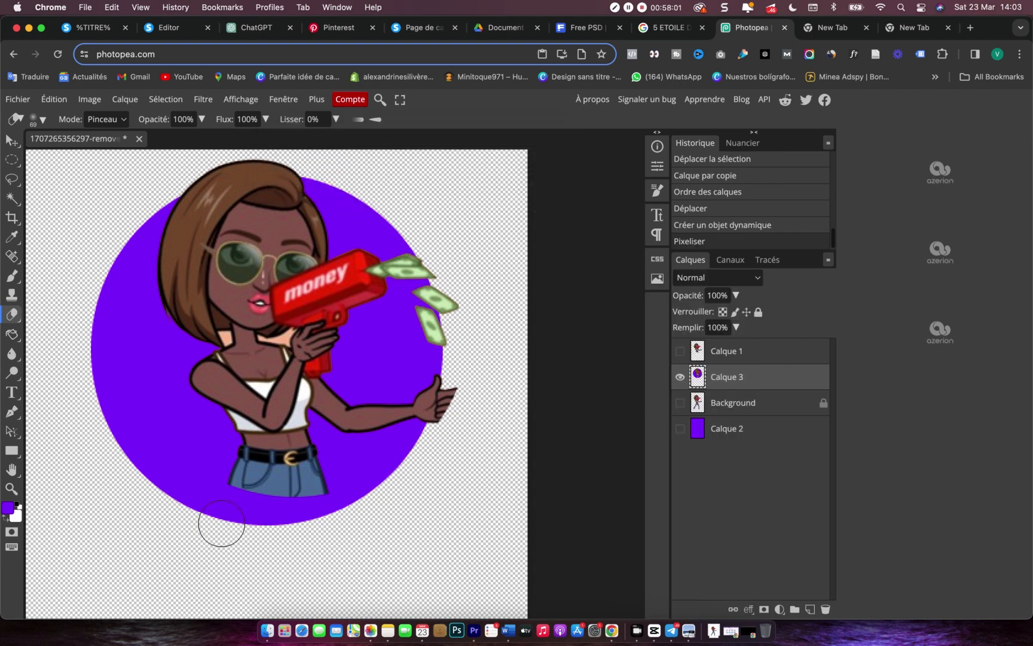
mouse_move(202, 522)
left_mouse_down()
mouse_move(401, 535)
mouse_move(159, 529)
mouse_move(374, 535)
mouse_move(382, 512)
mouse_move(140, 512)
left_mouse_up()
left_click_drag(73, 521, 231, 527)
left_click_drag(472, 390, 470, 426)
left_click_drag(471, 387, 470, 382)
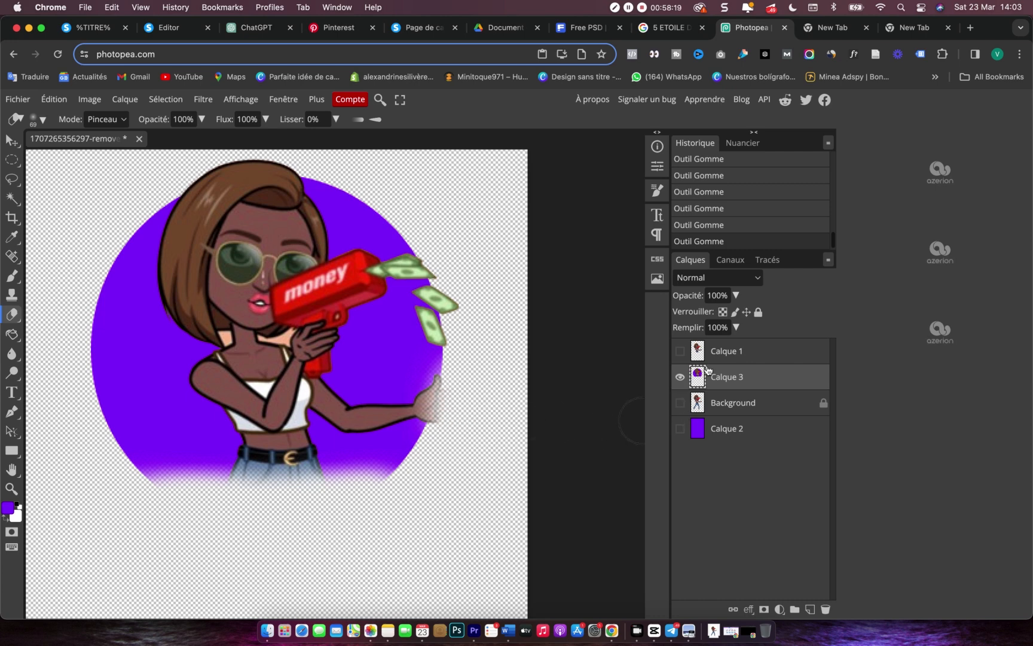
- Undo the eraser strokes, the rasterizing and the smart object conversion so Calque 3 and the violet circle are separate layers again
left_click(726, 404)
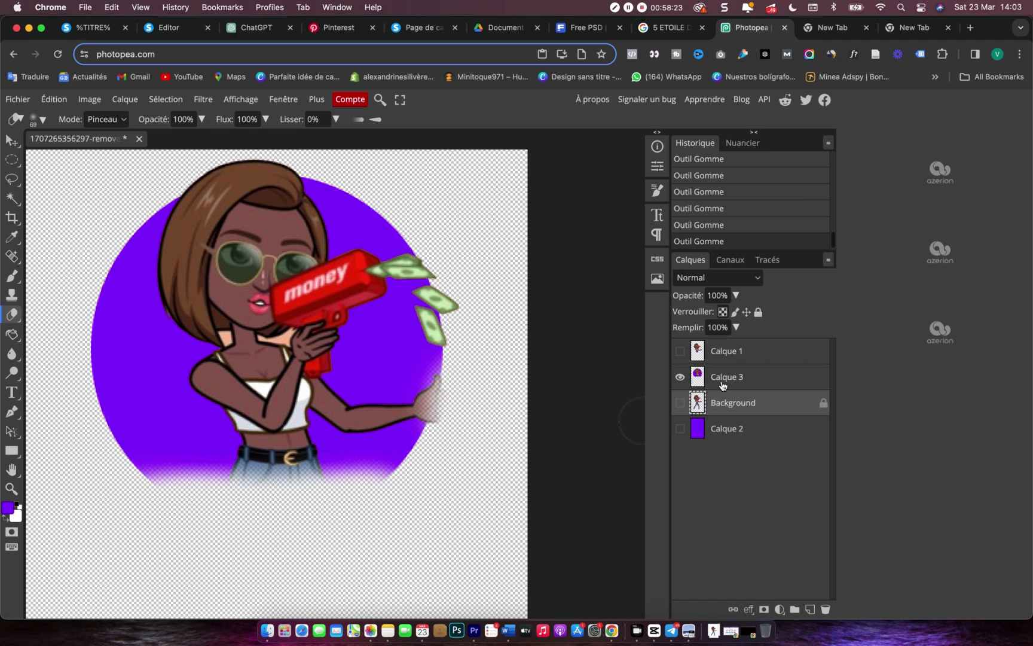
key("super+z")
key("super+z")
key("super+z")
key("super+z")
key("super+z")
key("super+z")
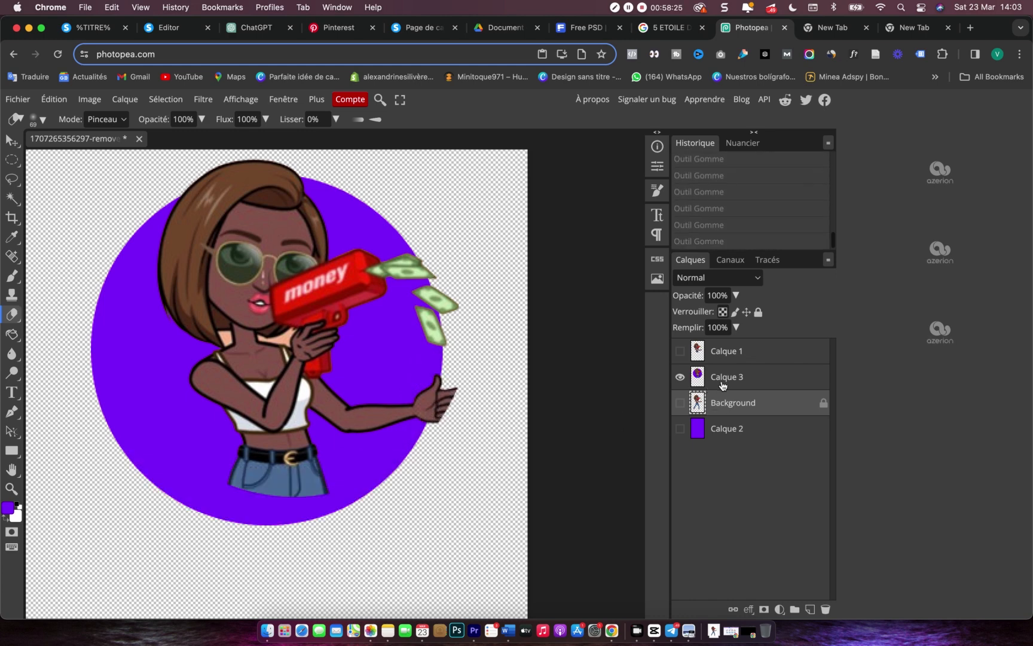
left_click(723, 377)
key("super+z")
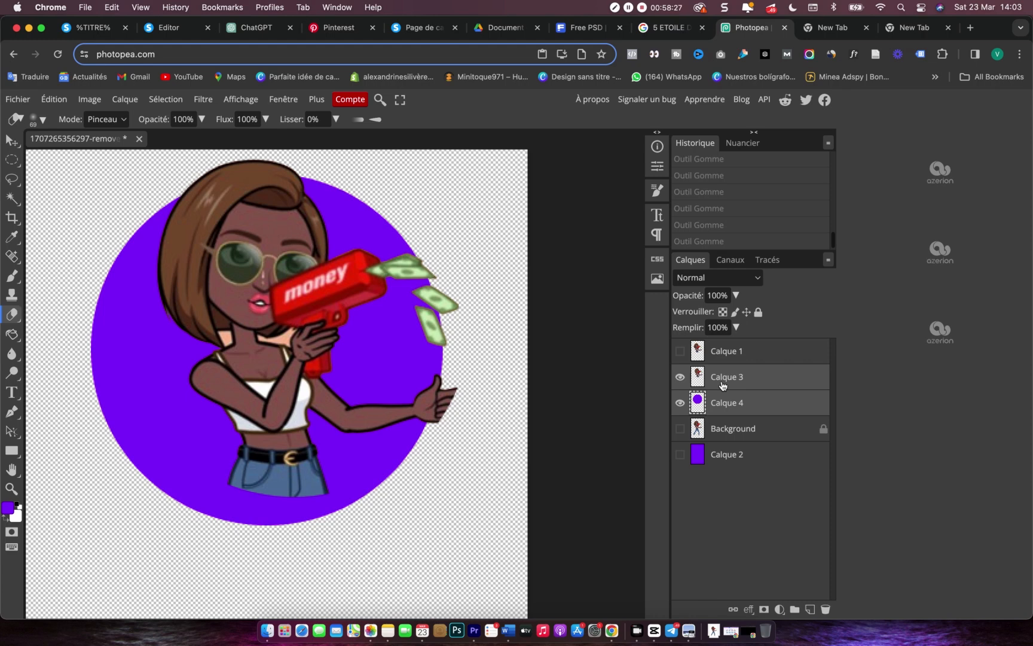
- Move the full-body Background layer directly above the violet circle layer Calque 4 and make it visible
left_click(735, 429)
left_click_drag(734, 430, 736, 407)
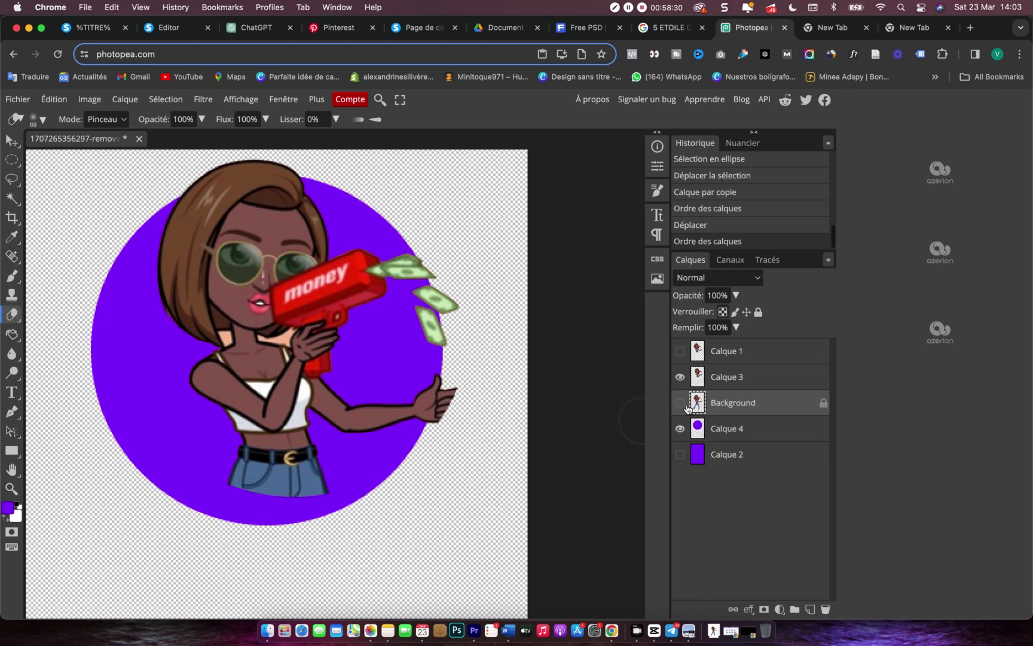
left_click(681, 403)
- Hide Calque 3 and convert the Background and Calque 4 layers together into one smart object
left_click(733, 430, "shift")
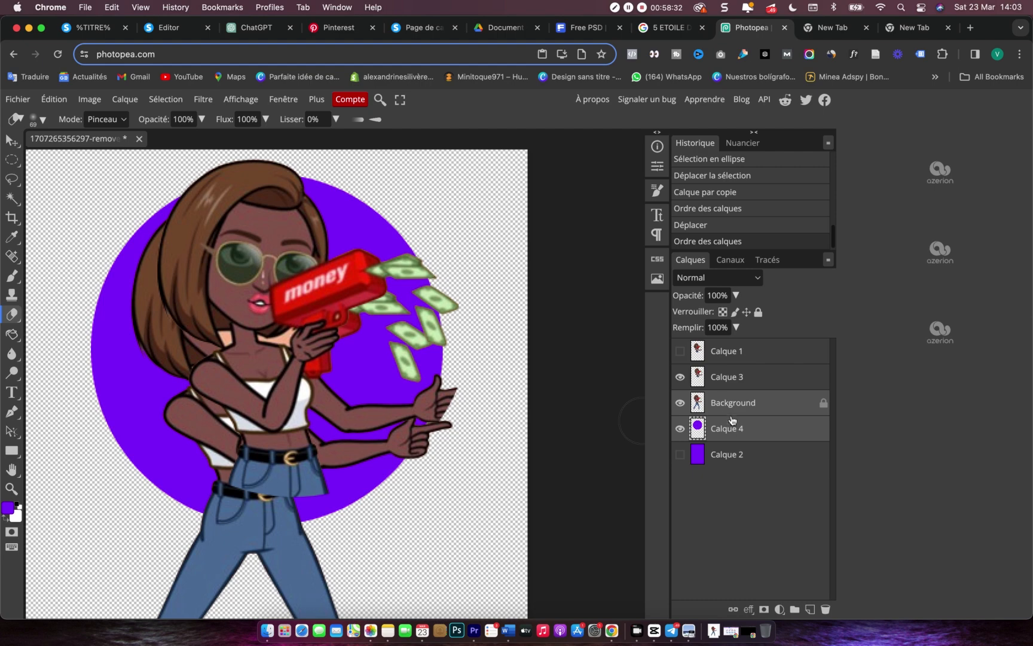
left_click(680, 377)
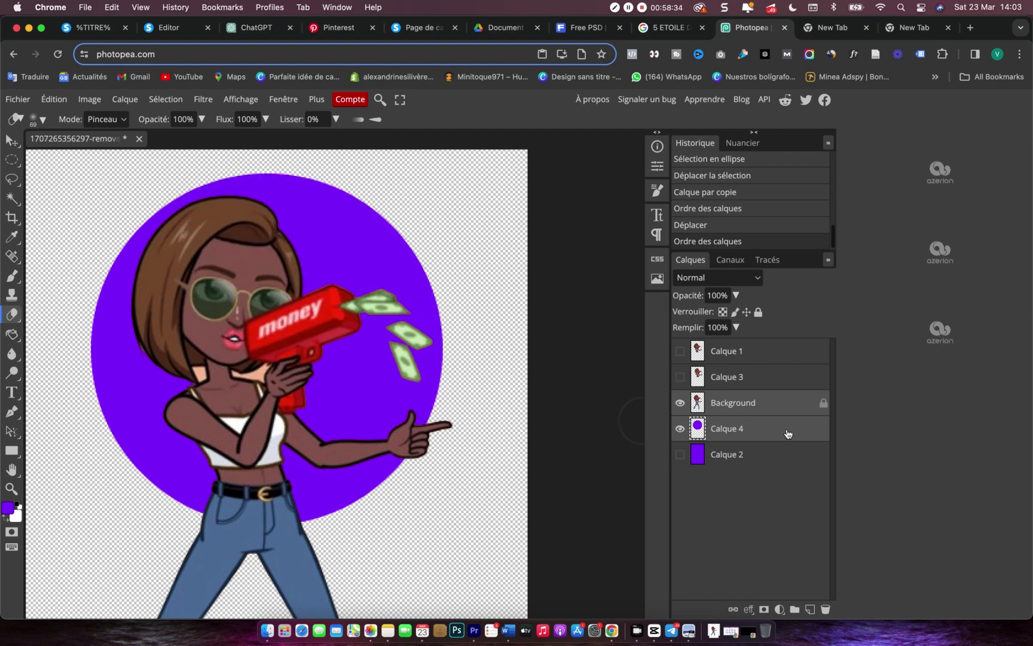
right_click(755, 431)
left_click(737, 393)
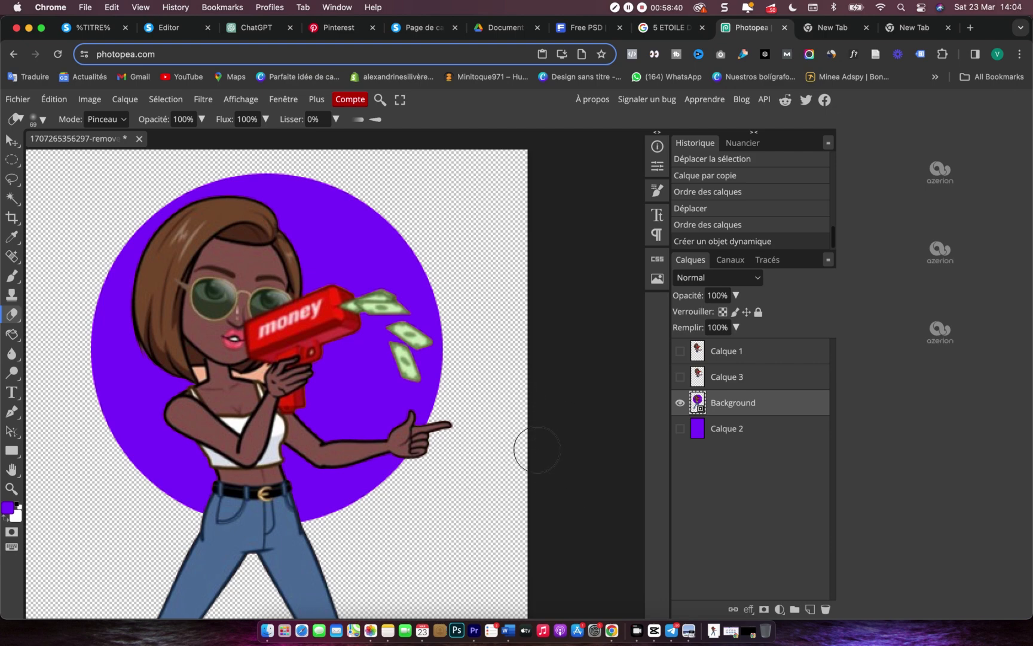
- Rasterize the combined Background smart object so it can be erased
scroll(531, 439, "down", 5)
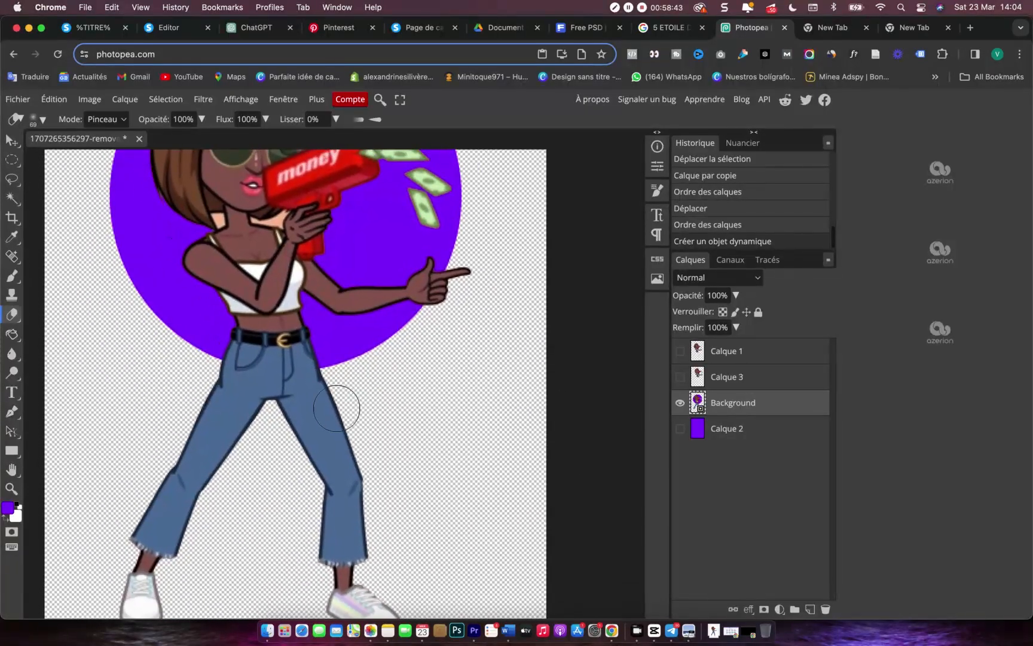
left_click(159, 415)
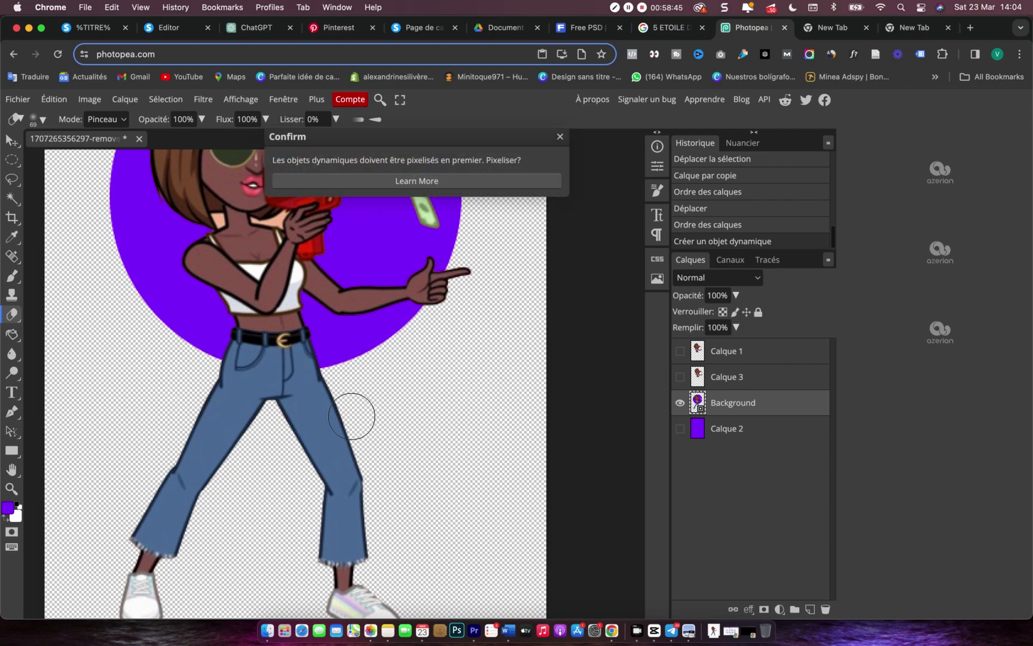
right_click(761, 403)
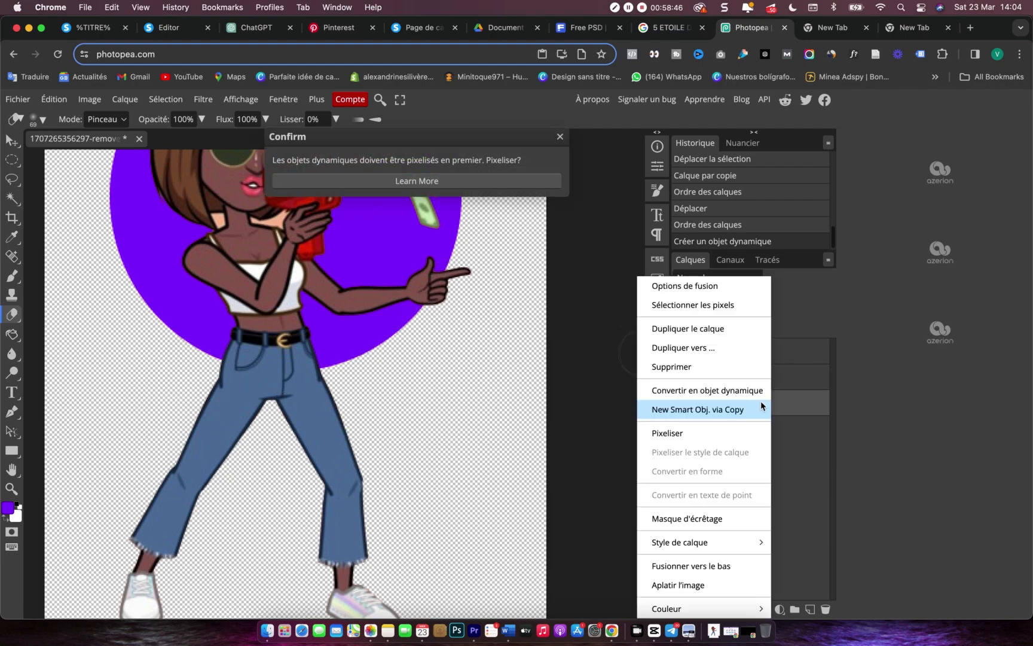
left_click(682, 432)
- Erase the avatar's legs and feet below the violet circle, temporarily showing the violet Calque 2 to check for leftovers
mouse_move(189, 391)
left_mouse_down()
mouse_move(275, 388)
mouse_move(348, 406)
mouse_move(227, 427)
mouse_move(302, 436)
left_mouse_up()
scroll(302, 436, "down", 3)
mouse_move(195, 325)
left_mouse_down()
mouse_move(113, 422)
mouse_move(285, 274)
mouse_move(344, 329)
mouse_move(339, 358)
mouse_move(102, 399)
mouse_move(478, 460)
left_mouse_up()
left_click(680, 429)
left_click_drag(154, 399, 182, 438)
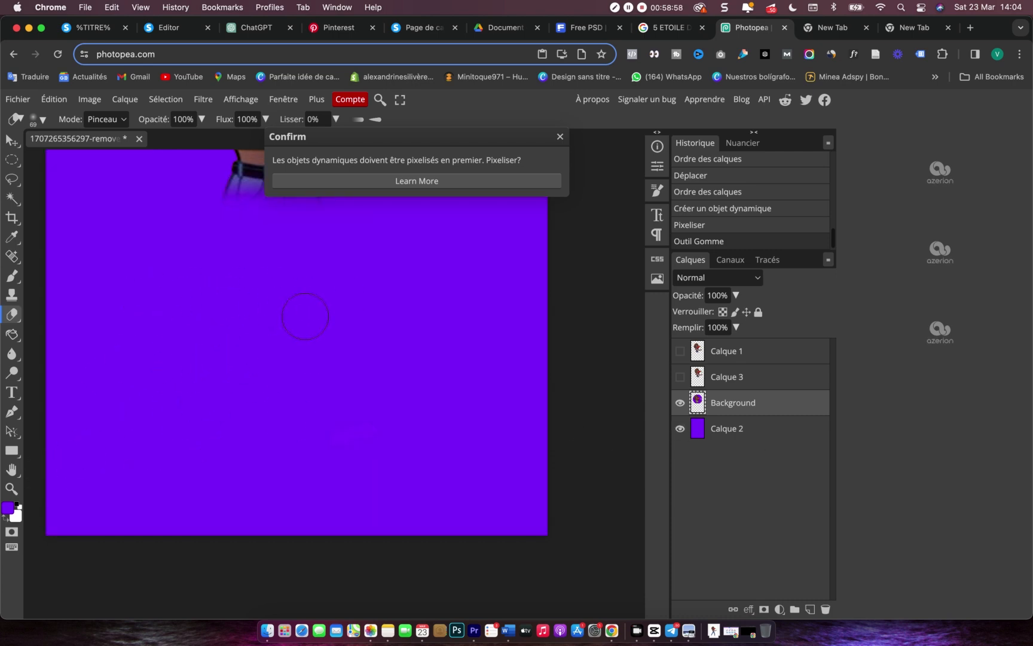
scroll(305, 316, "up", 10)
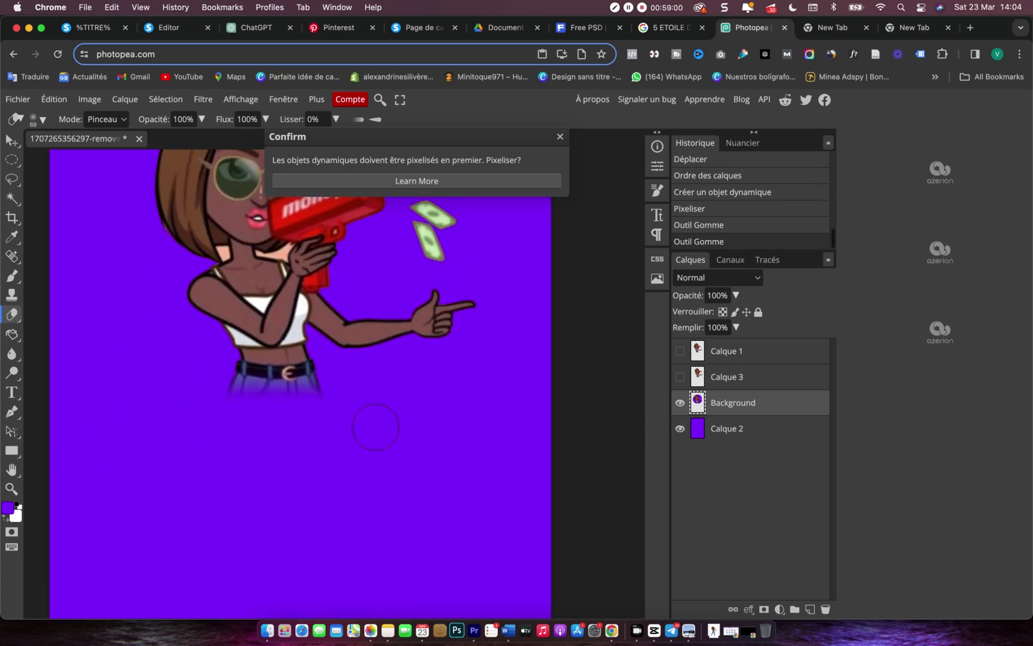
left_click(680, 428)
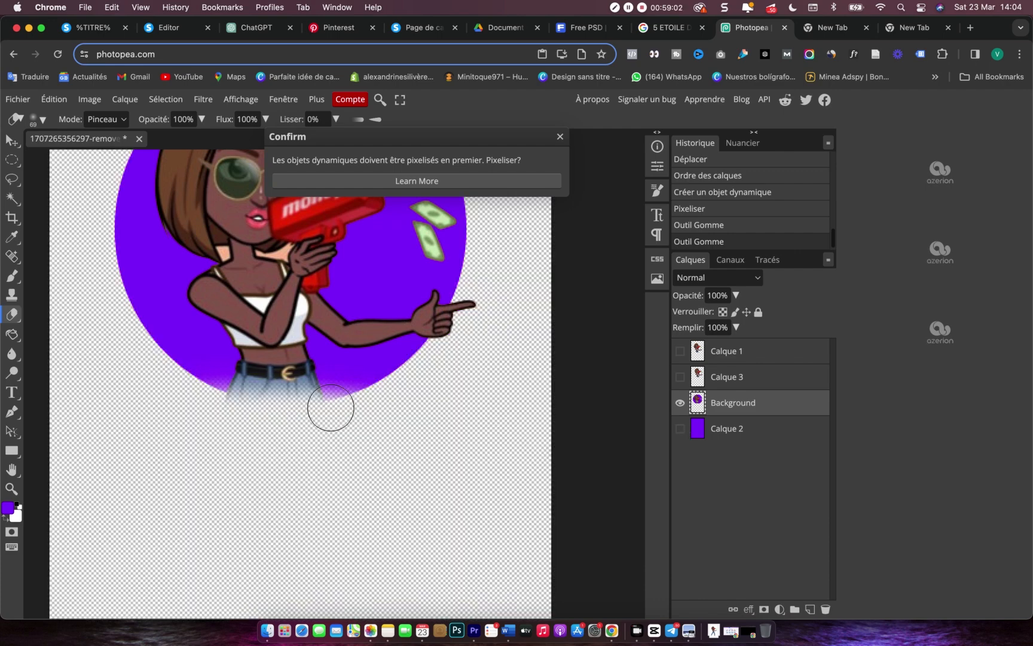
- Erase along the circle's lower edge and the avatar's waist for a soft faded bottom, and close the Confirm dialog
mouse_move(208, 421)
left_mouse_down()
mouse_move(326, 425)
mouse_move(383, 397)
mouse_move(392, 405)
mouse_move(210, 418)
mouse_move(138, 398)
mouse_move(161, 422)
left_mouse_up()
scroll(482, 468, "up", 5)
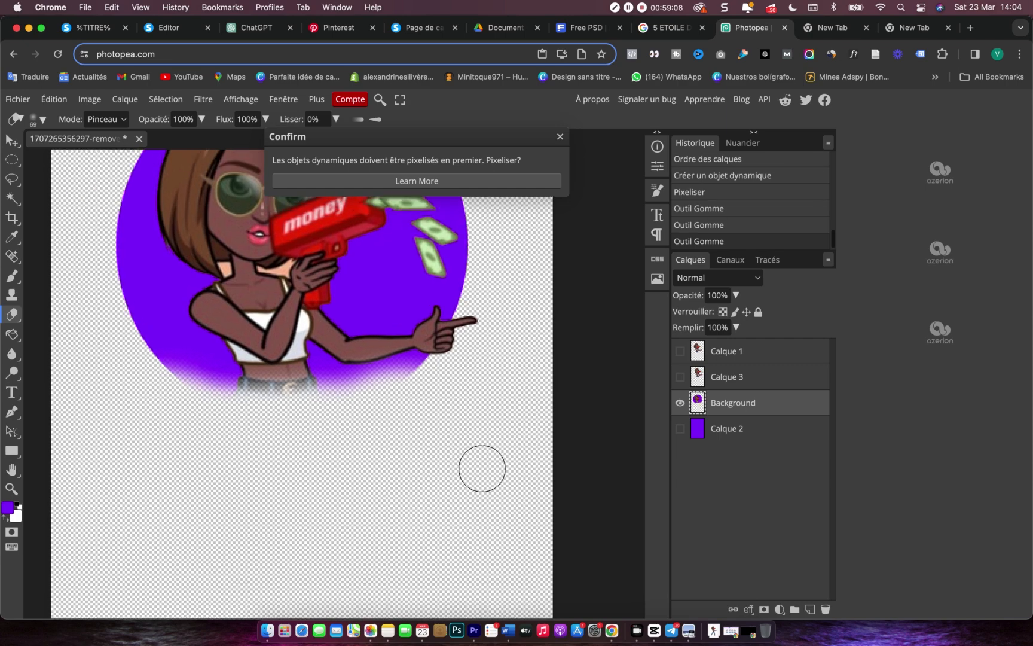
scroll(482, 468, "up", 1)
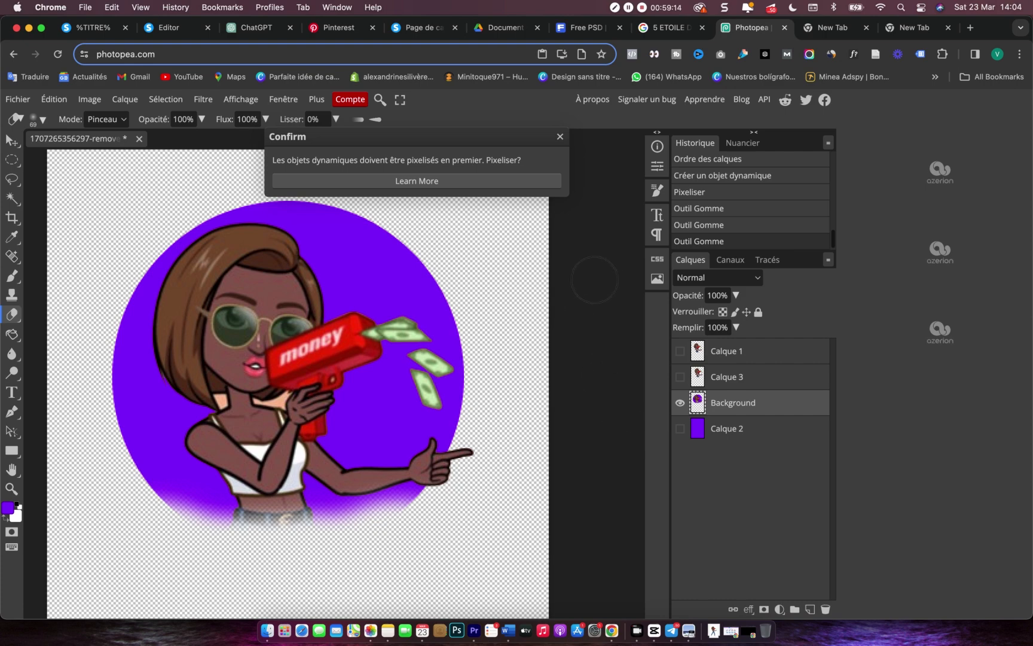
left_click(560, 137)
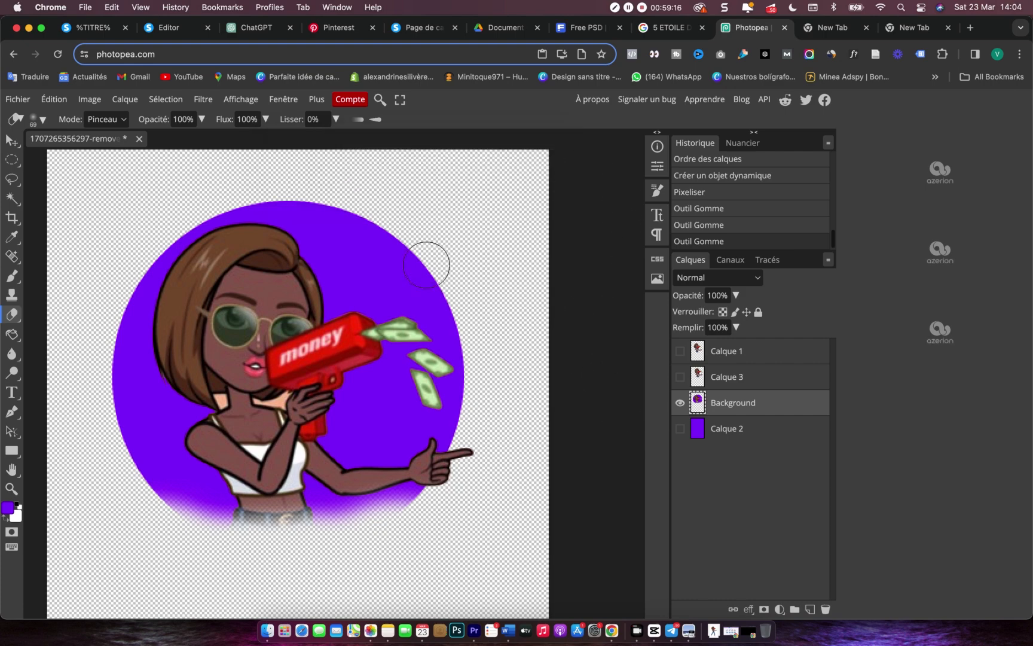
scroll(458, 279, "down", 3)
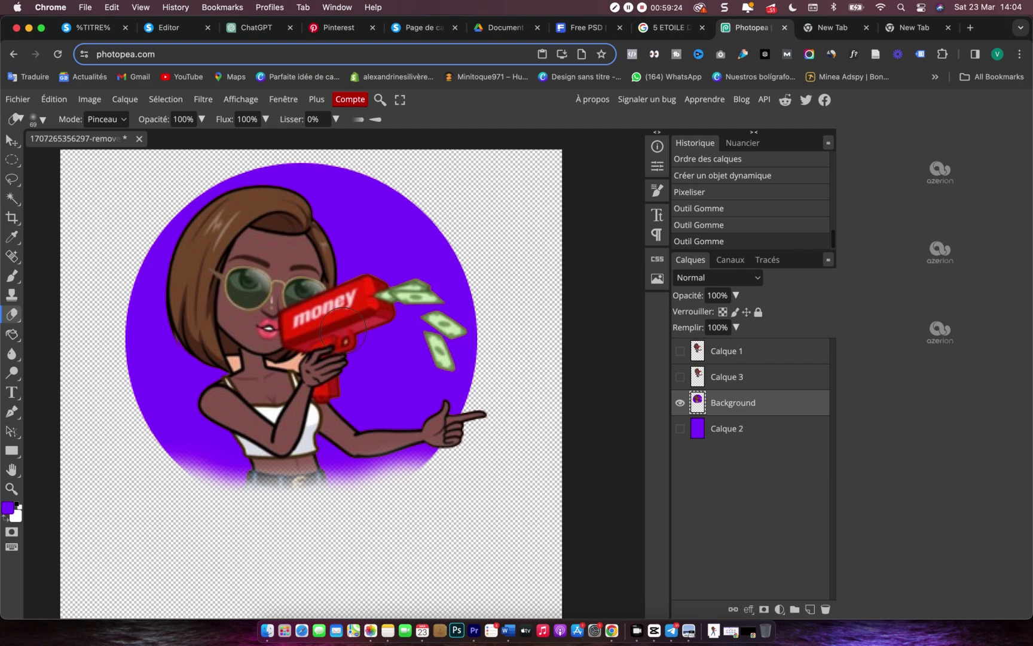
- Start a free crop and bring its lower boundary up to just below the faded bottom of the avatar circle
left_click(12, 219)
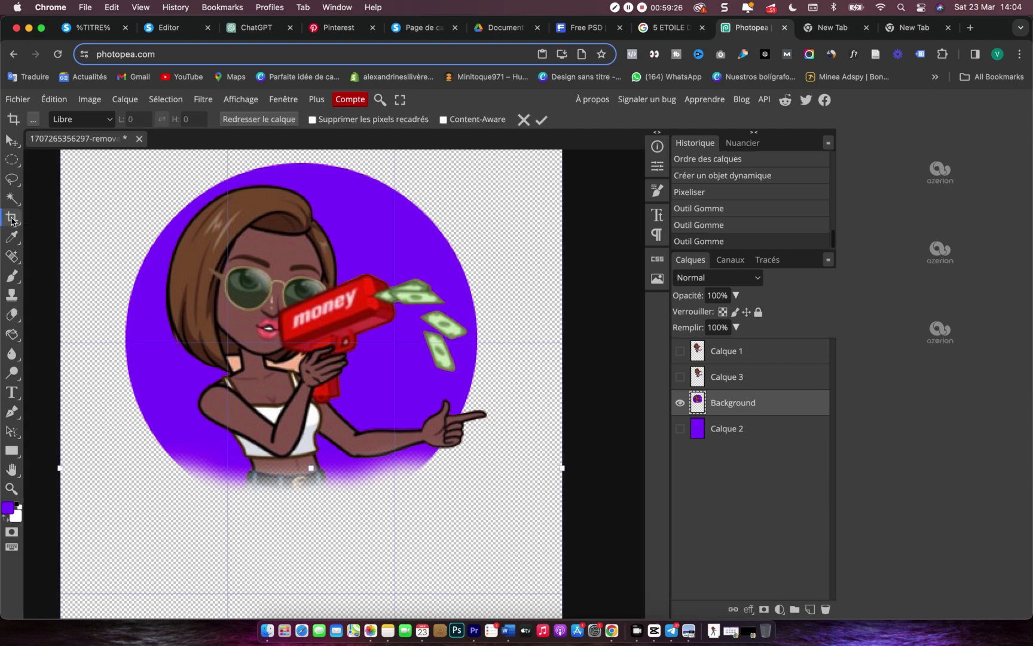
scroll(376, 482, "down", 5)
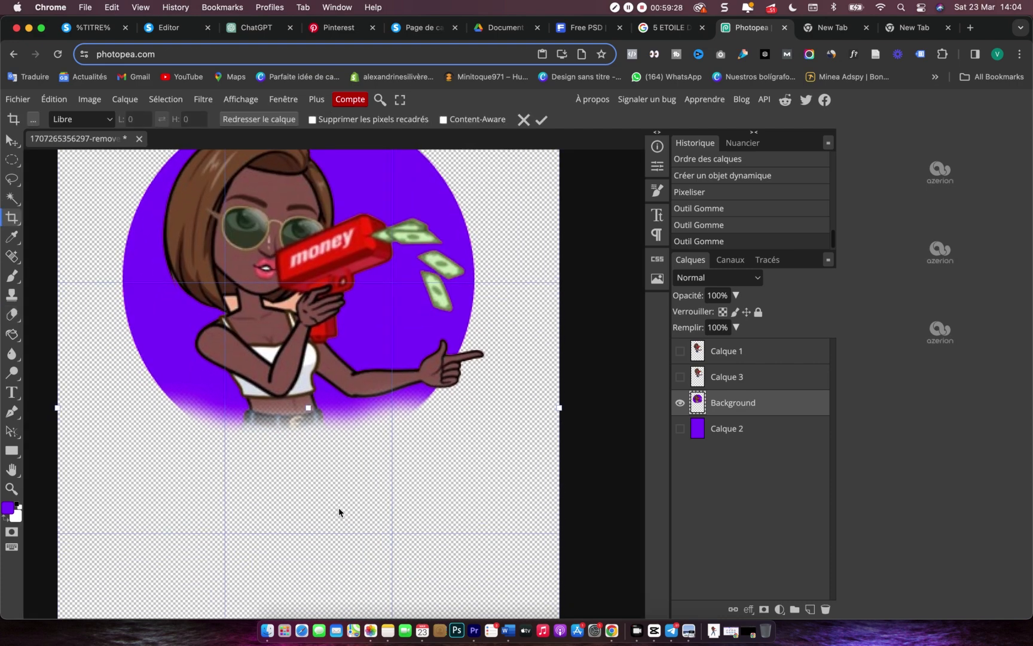
scroll(353, 530, "down", 6)
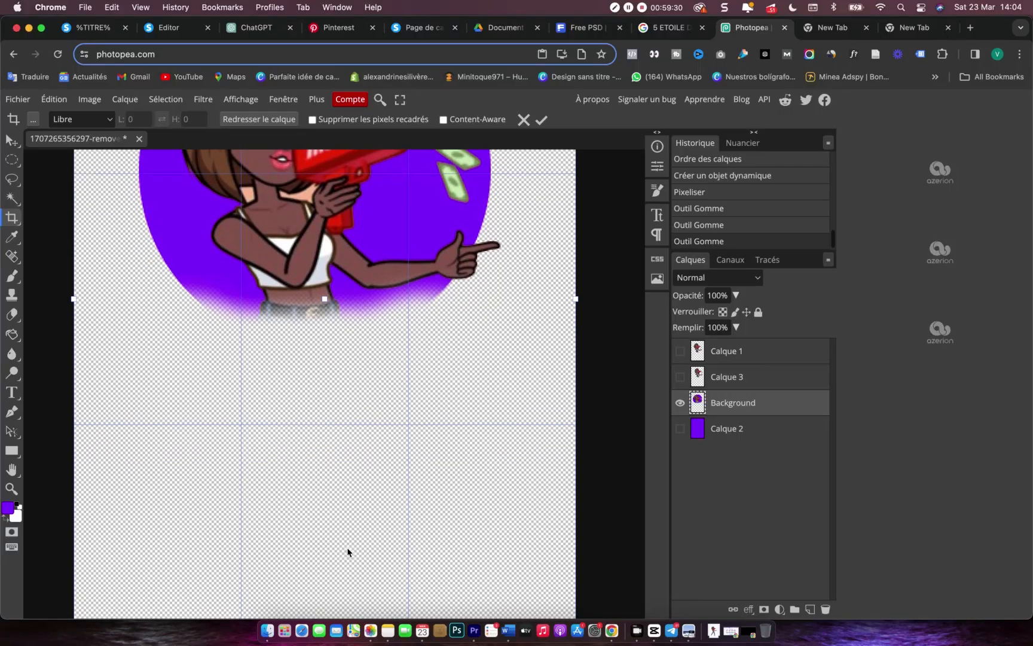
scroll(347, 548, "down", 6)
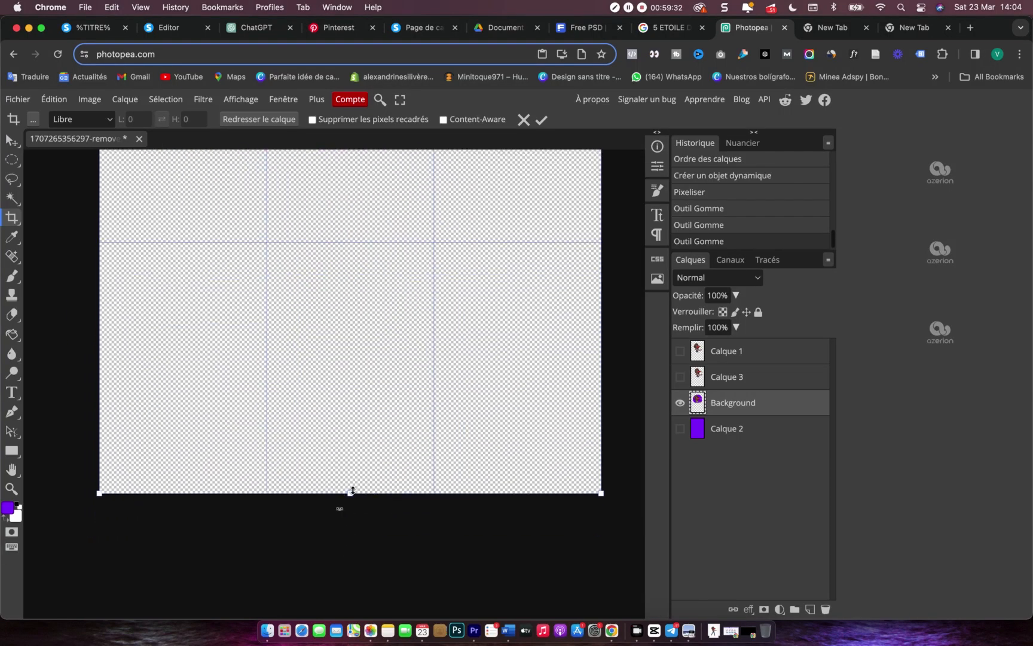
left_click_drag(351, 500, 374, 170)
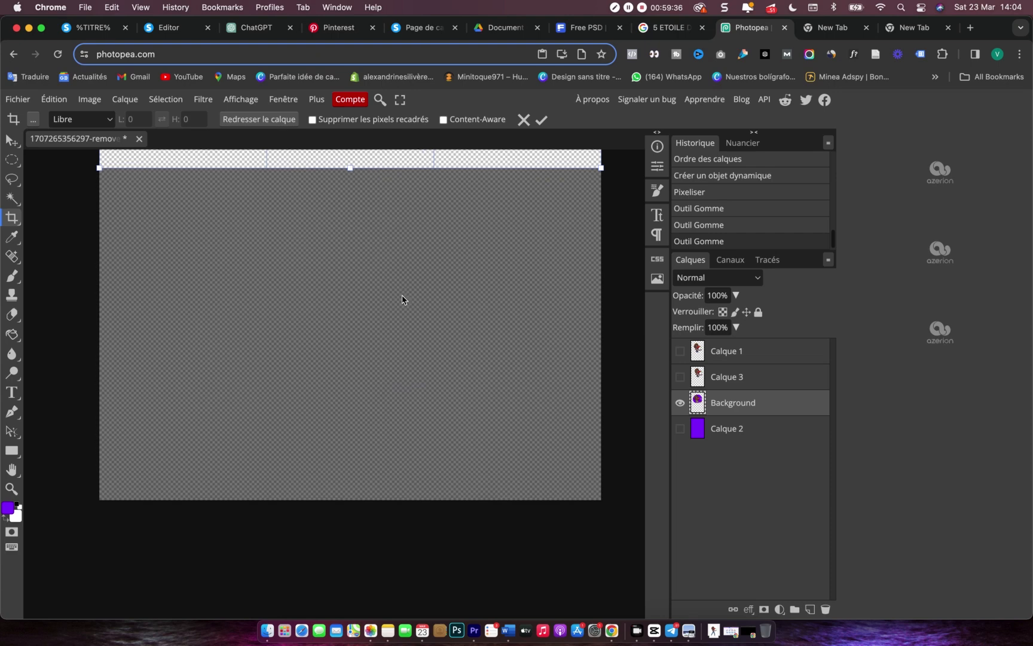
scroll(404, 301, "up", 3)
scroll(402, 301, "up", 3)
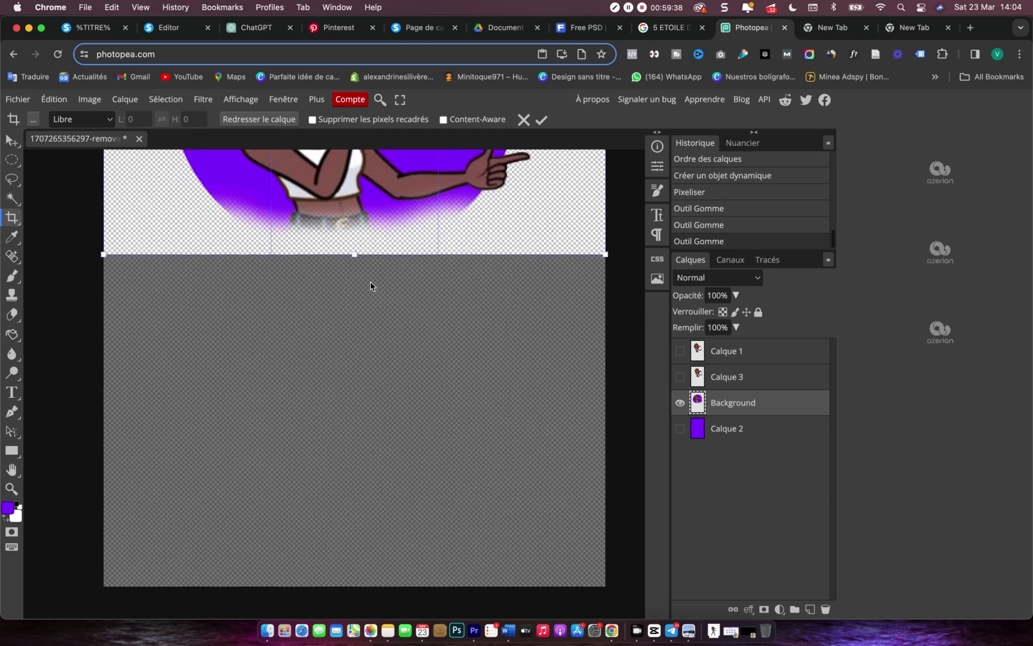
scroll(370, 293, "up", 4)
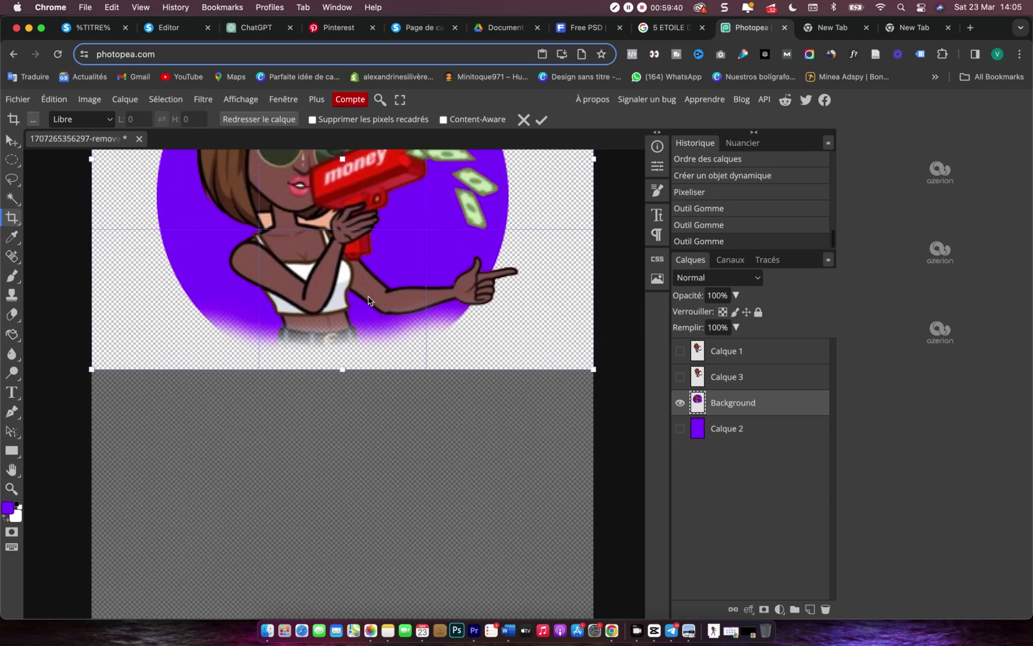
left_click_drag(345, 378, 343, 369)
scroll(619, 354, "up", 8)
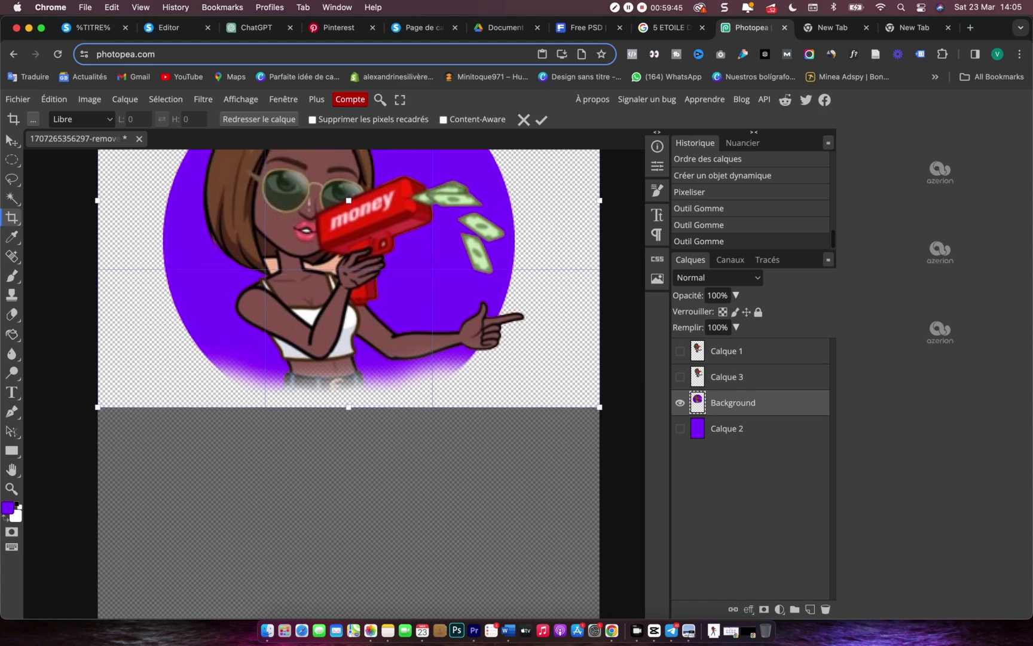
- Bring the crop's upper boundary down to just above the violet circle and apply the crop
scroll(573, 327, "up", 3)
left_click_drag(342, 178, 347, 238)
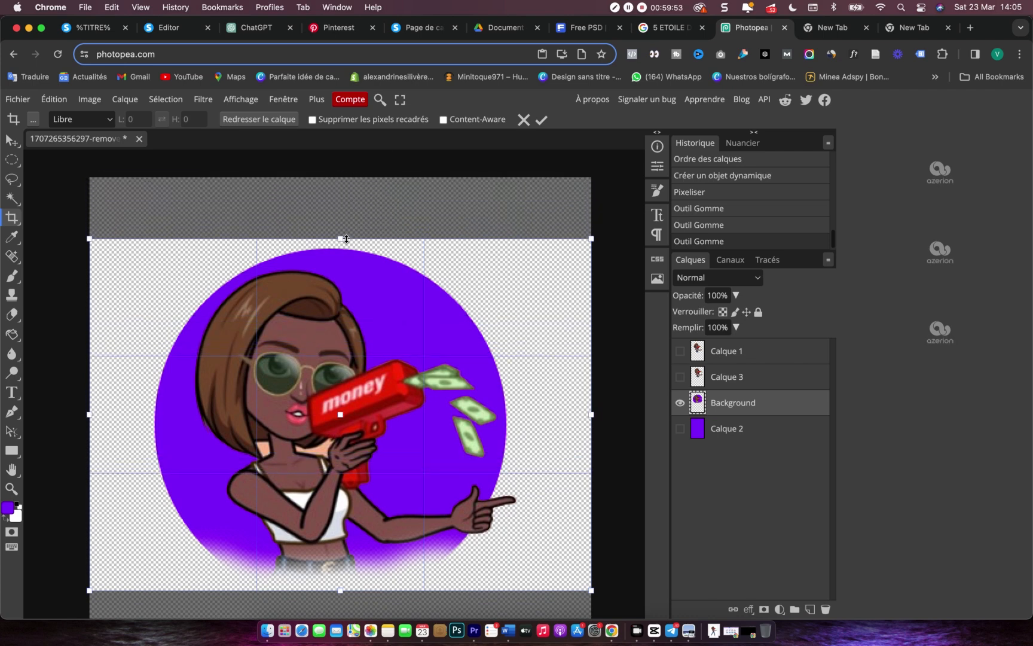
key("Return")
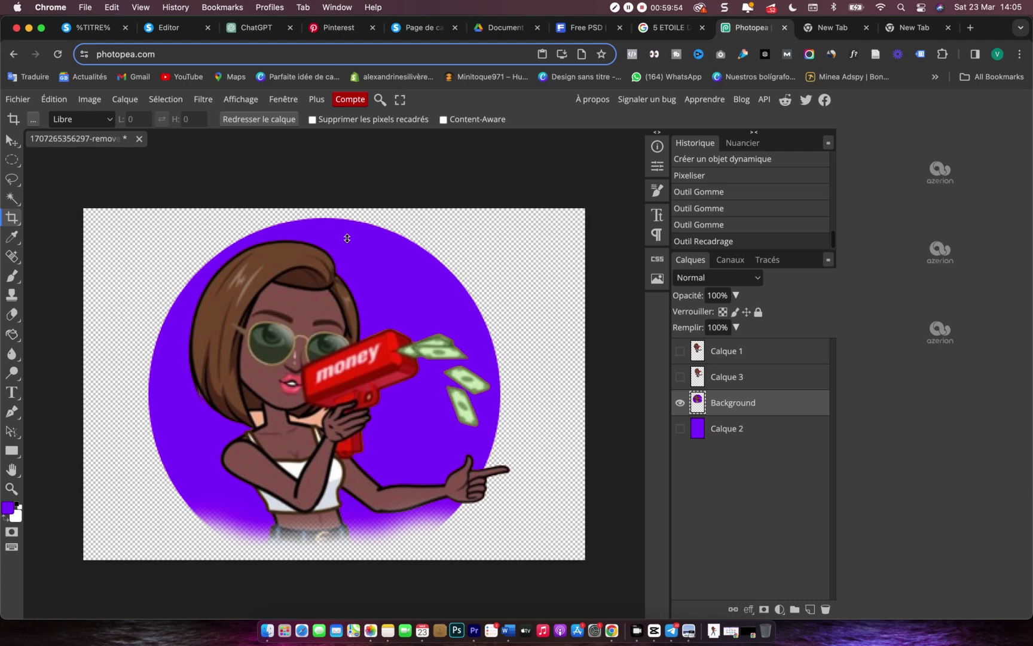
- Set the foreground colour to black, fill Calque 2 with it using the Paint Bucket, and make that layer visible
left_click(680, 428)
left_click(680, 407)
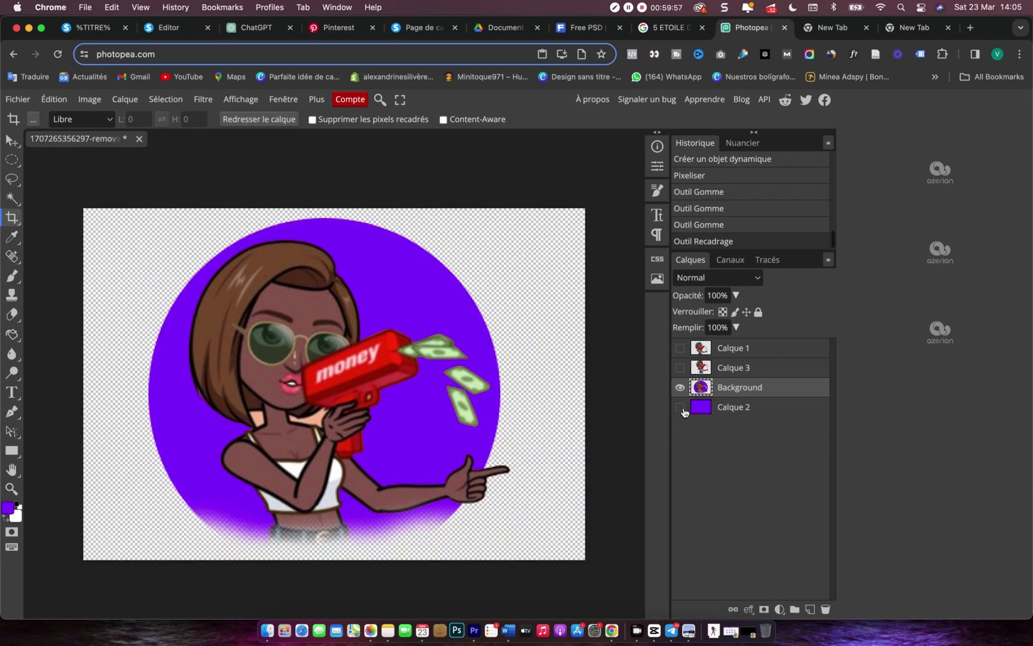
left_click(732, 408)
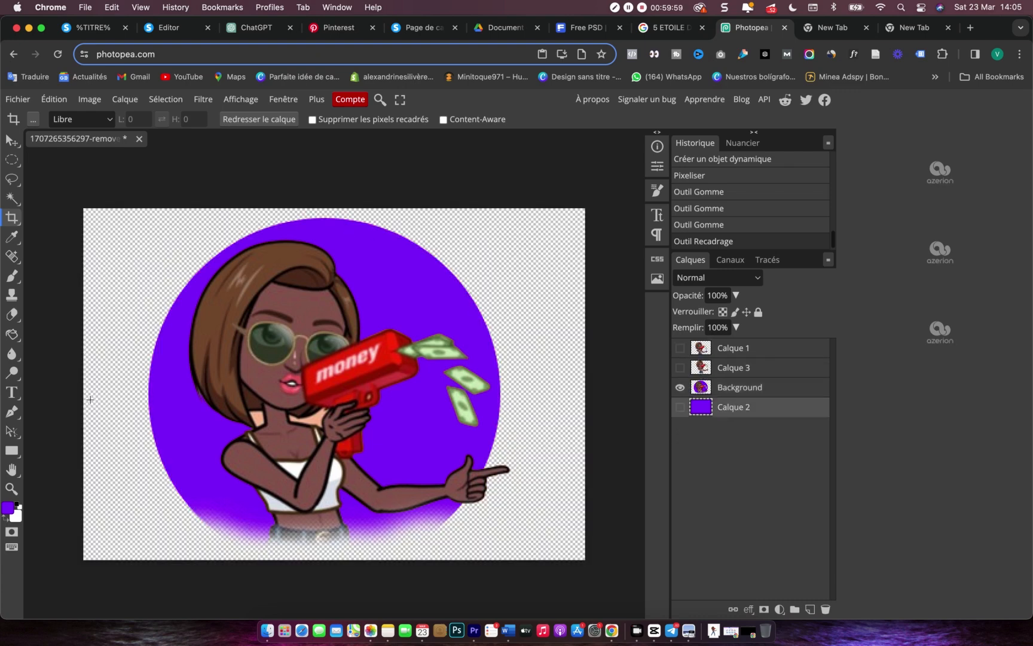
left_click(4, 522)
left_click(7, 508)
mouse_move(203, 279)
left_mouse_down()
mouse_move(208, 323)
mouse_move(237, 369)
mouse_move(247, 367)
left_mouse_up()
left_click(359, 219)
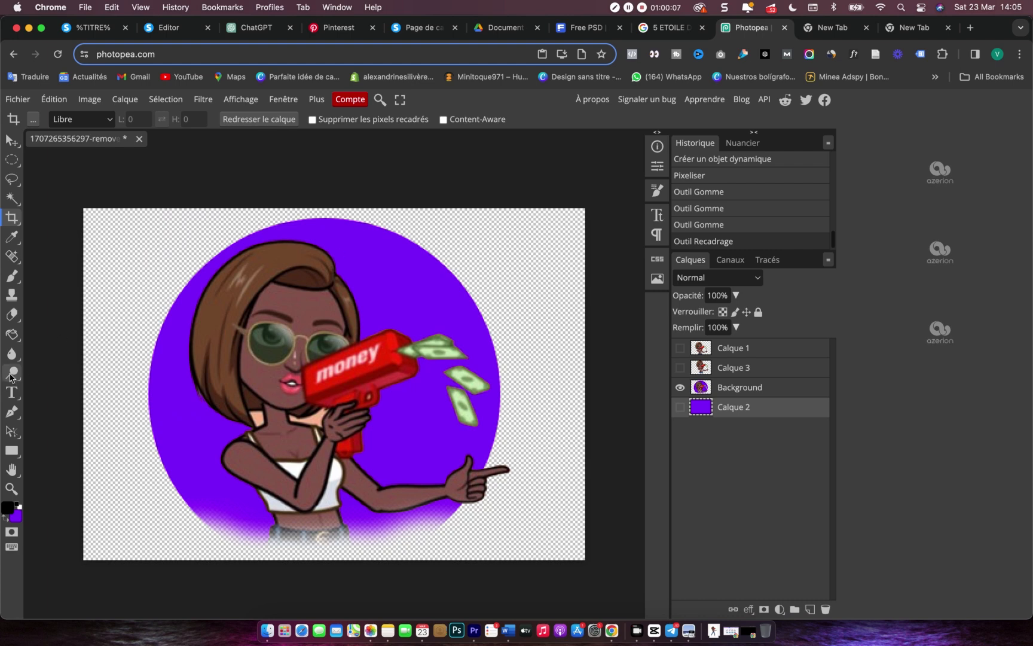
left_click(11, 333)
left_click(127, 294)
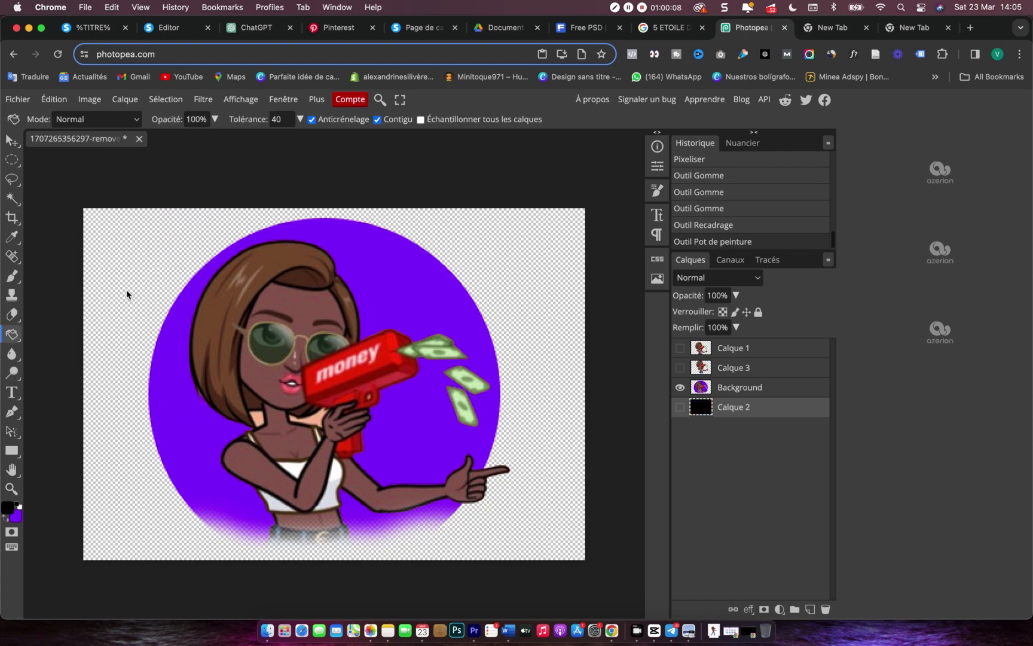
left_click(680, 407)
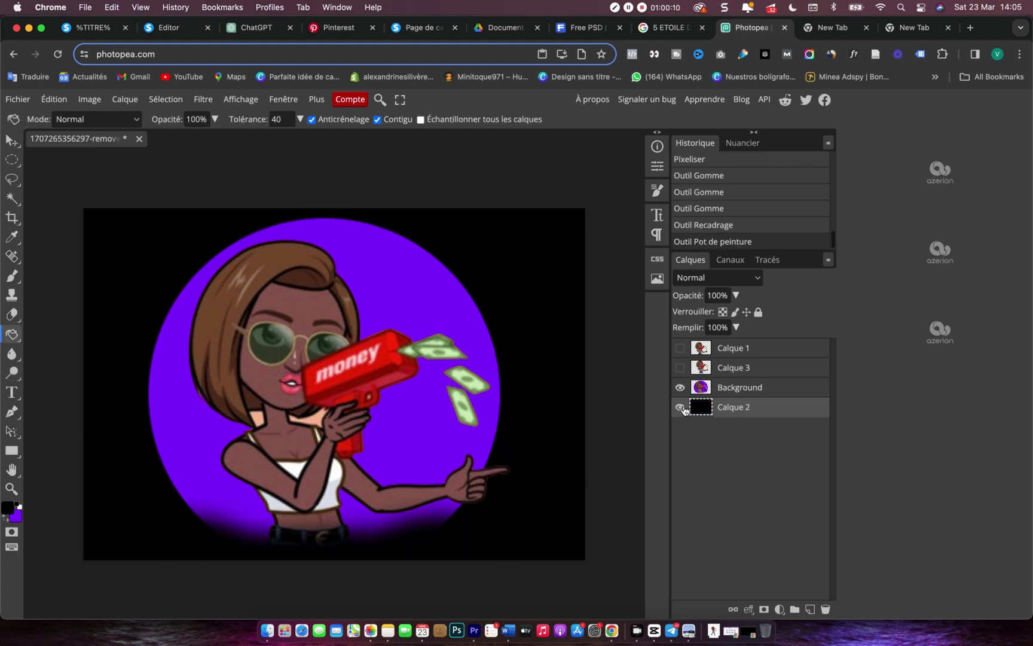
- Set the foreground colour to white (ffffff), fill Calque 2 with it using the Paint Bucket, and hide that layer
left_click(9, 509)
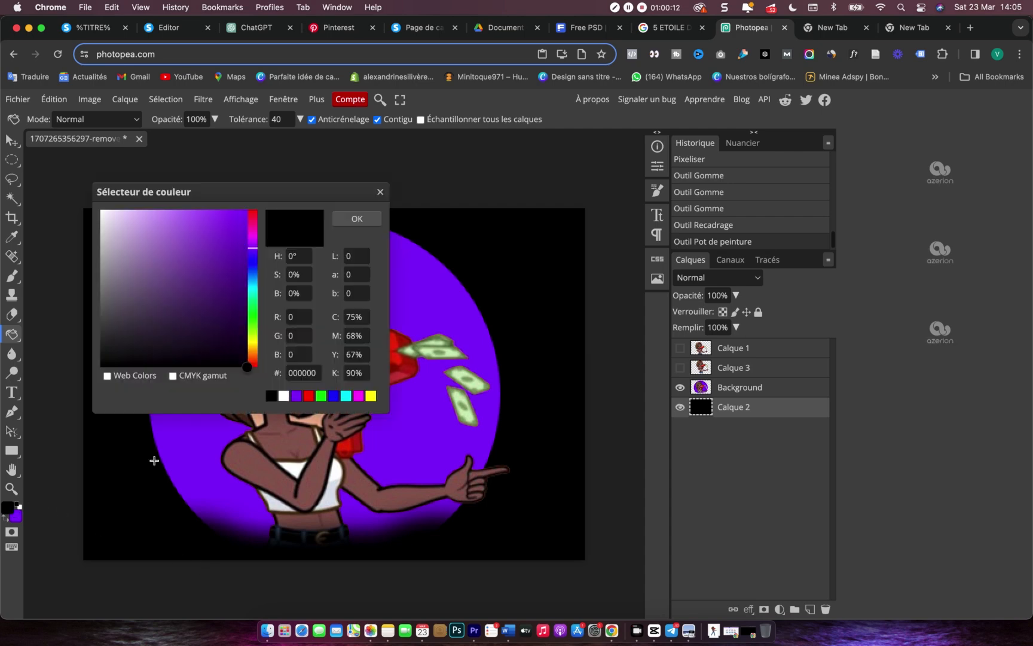
mouse_move(150, 274)
left_mouse_down()
mouse_move(132, 214)
mouse_move(91, 191)
left_mouse_up()
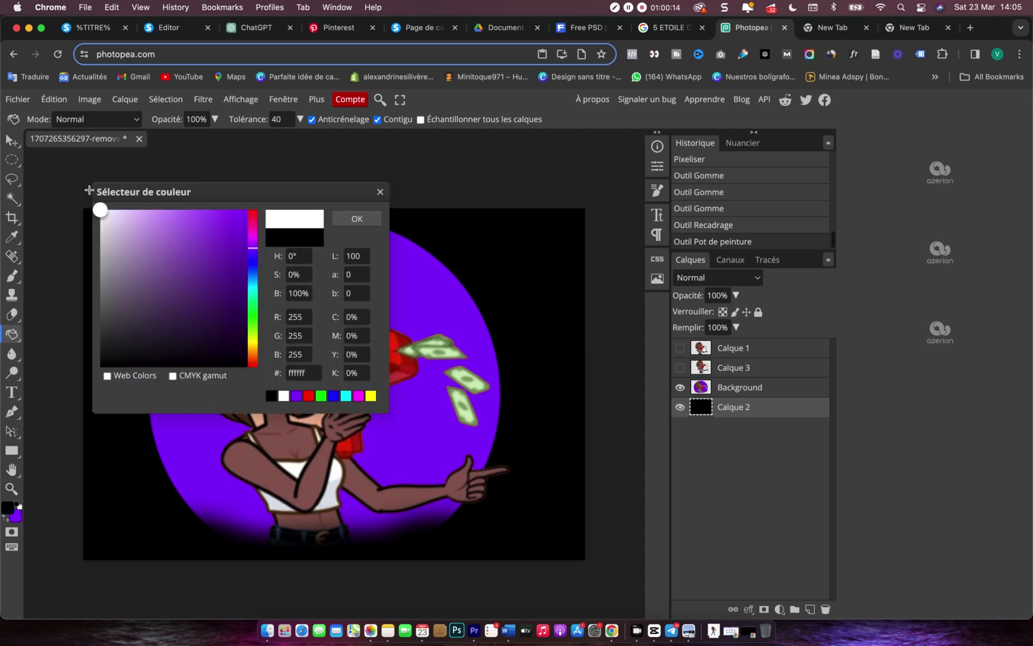
left_click(357, 218)
left_click(130, 235)
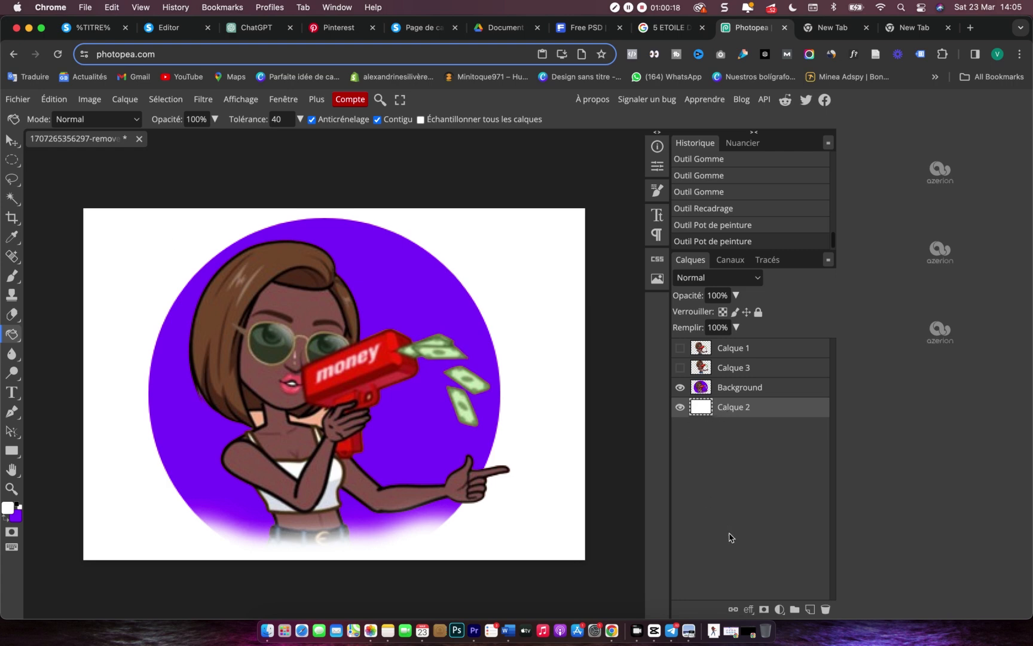
left_click(680, 407)
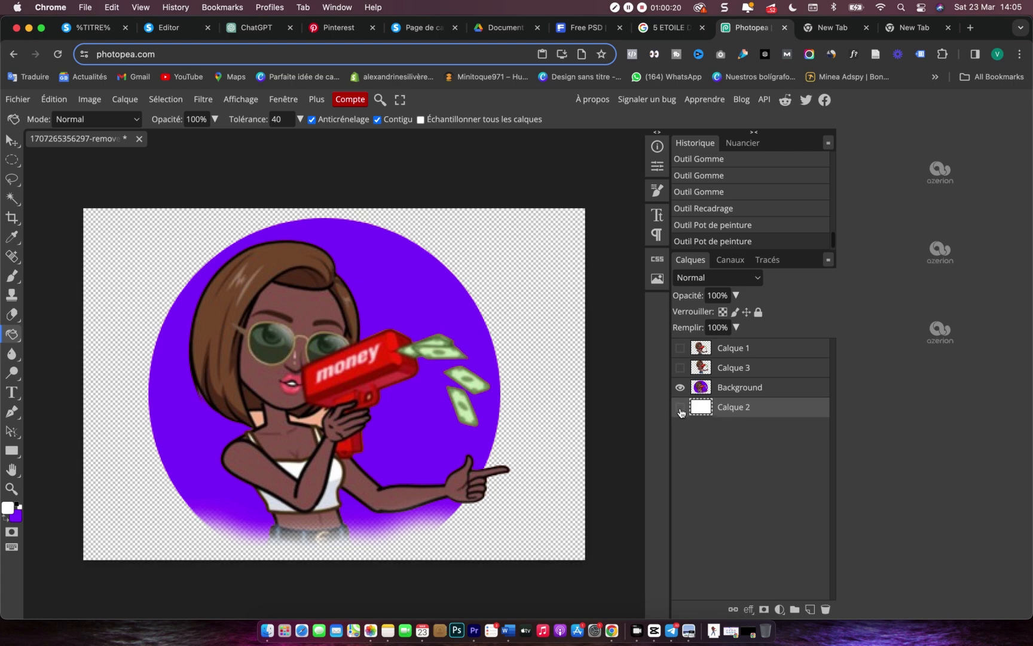
- Export the cropped avatar with its transparent background as a 408 × 286 px PNG at 100% quality
left_click(18, 99)
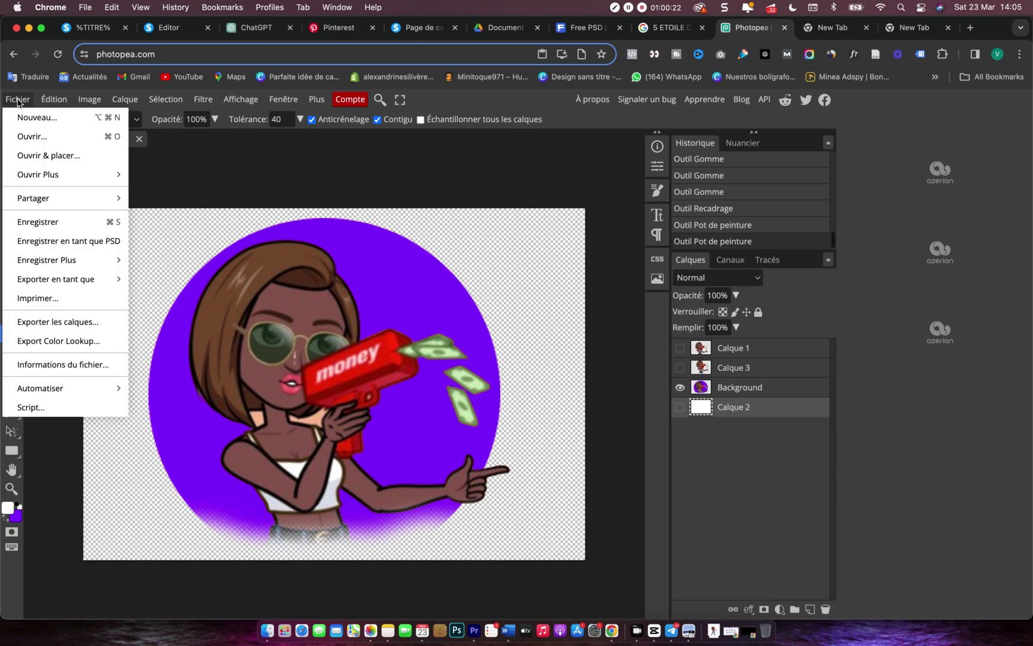
mouse_move(117, 281)
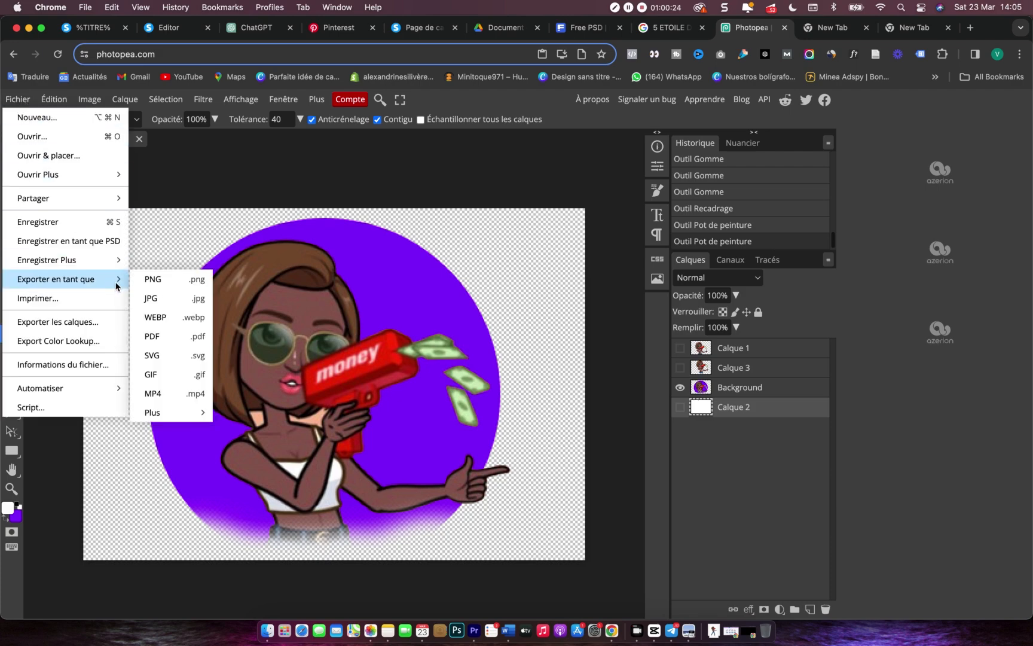
left_click(172, 279)
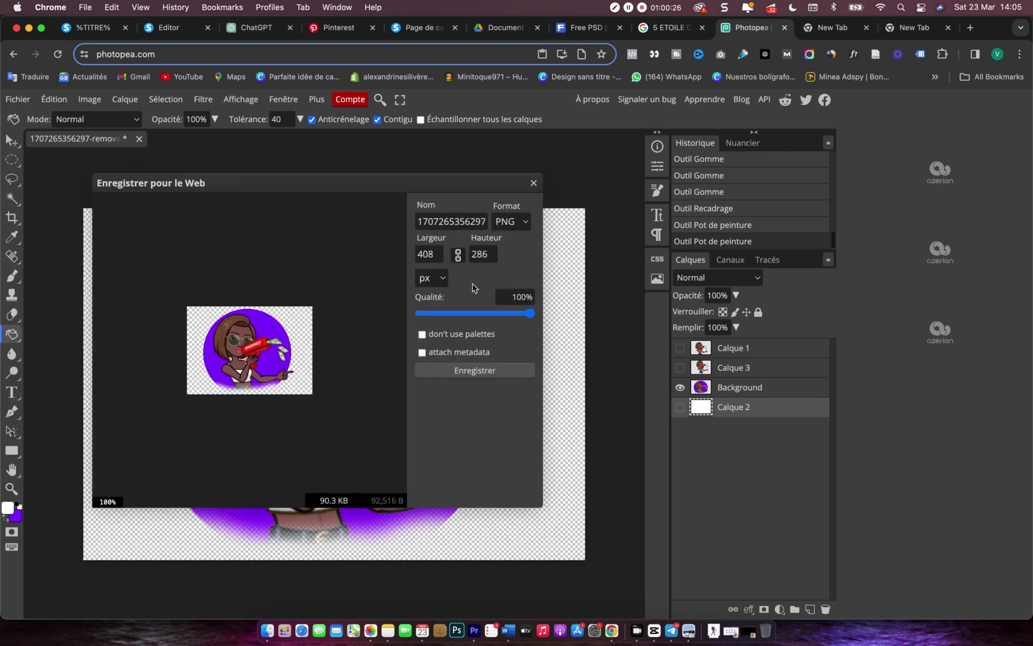
left_click(478, 371)
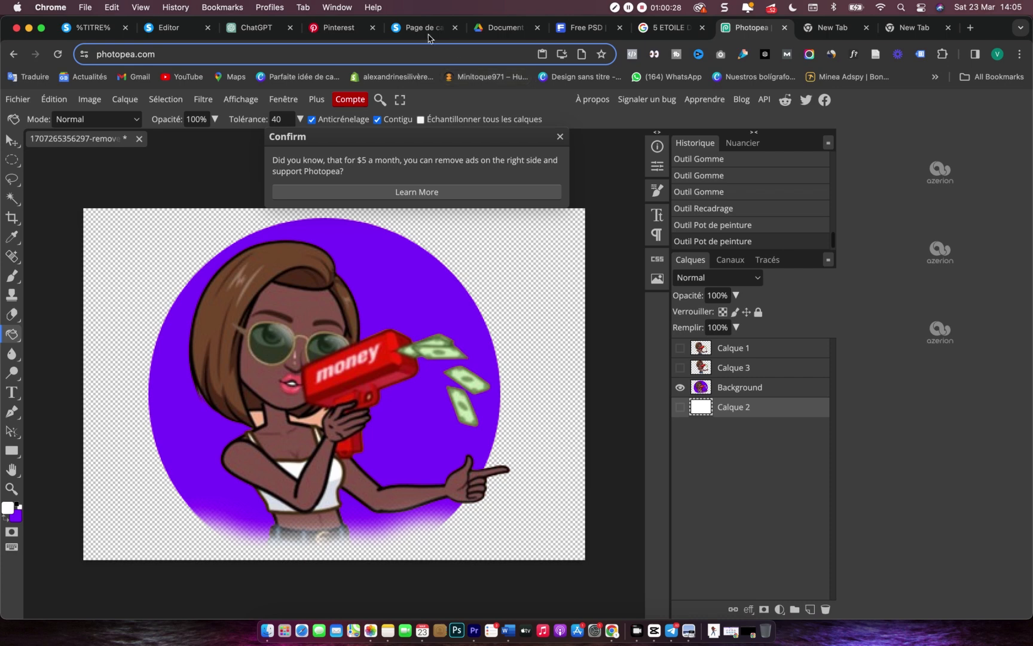
- Switch to the systeme.io editor and replace the image placeholder above the "Bonjour" text with the exported avatar PNG from Downloads
left_click(167, 27)
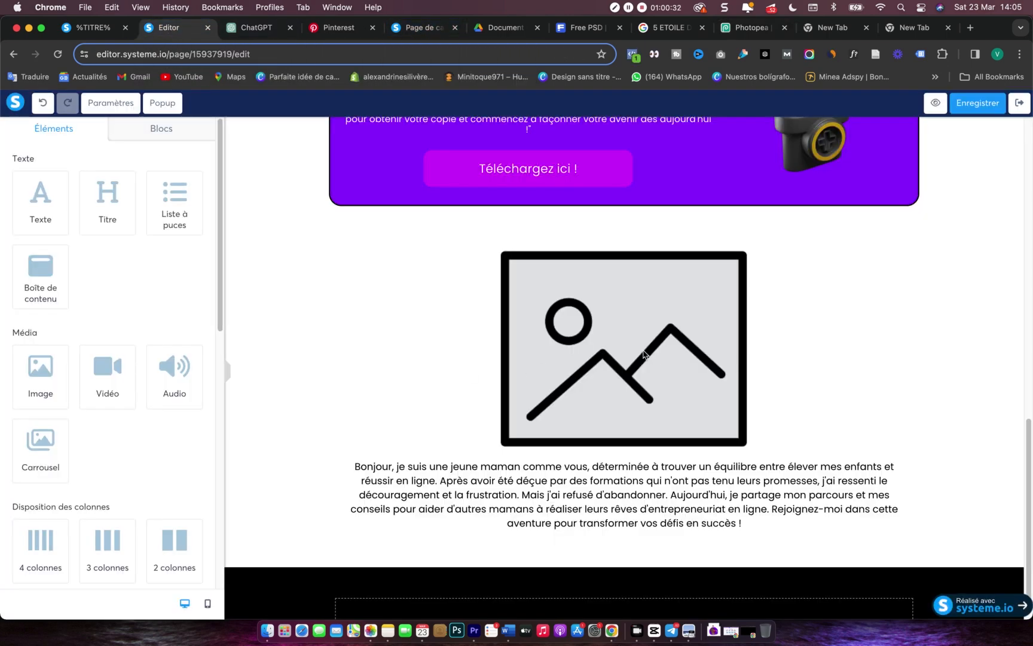
left_click(603, 356)
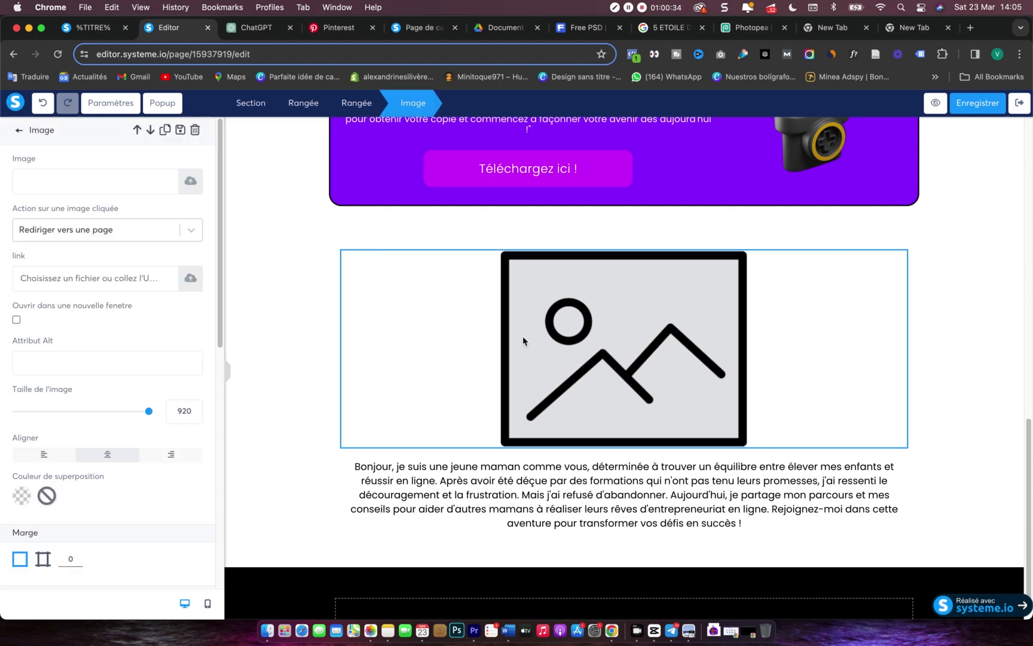
left_click(190, 182)
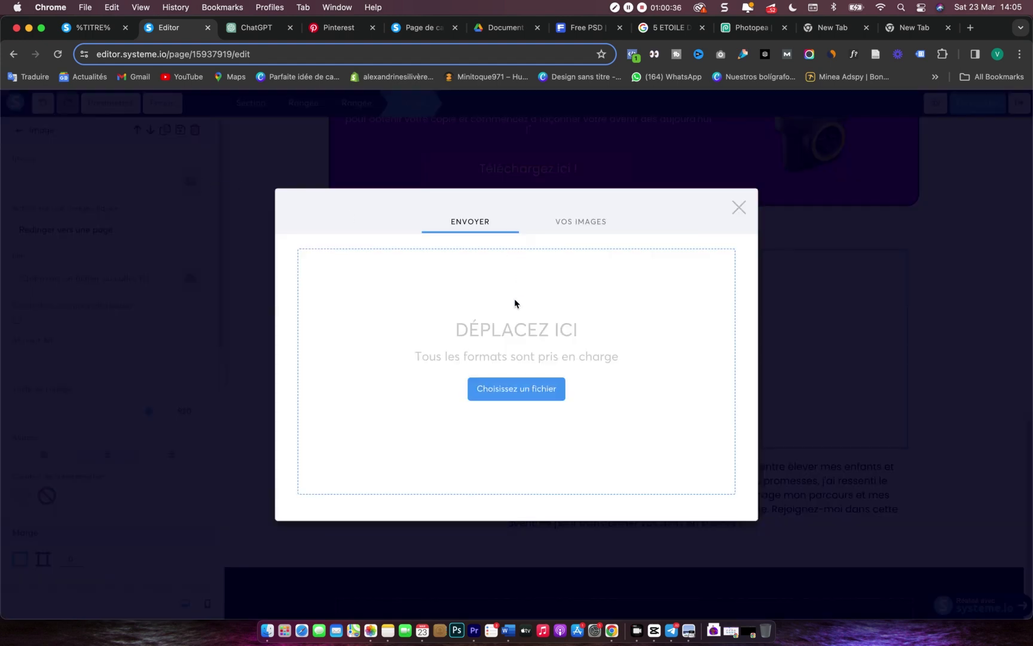
left_click(249, 609)
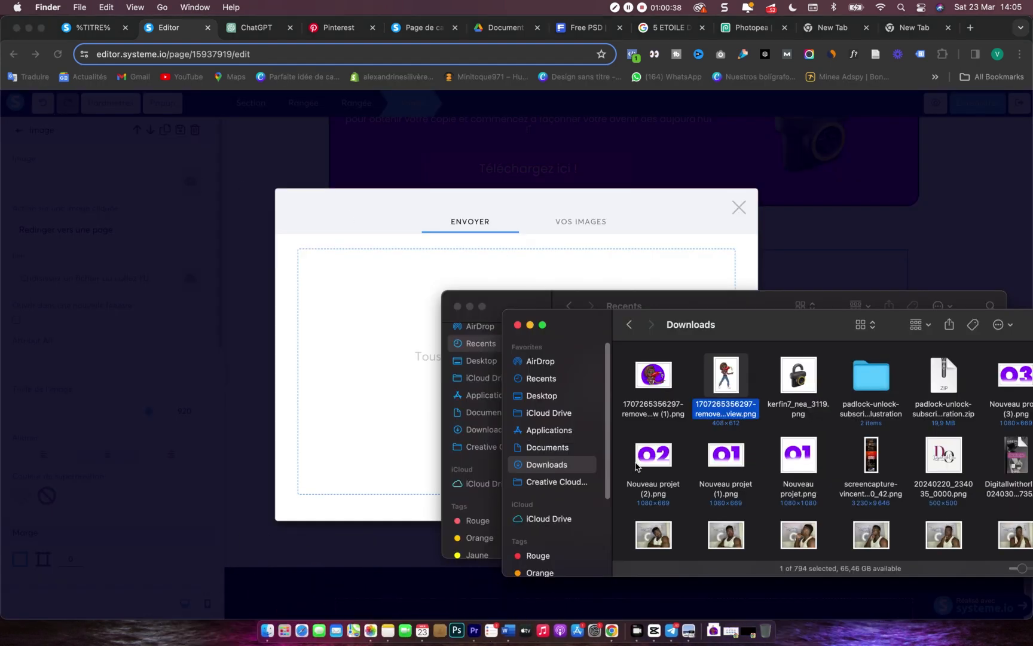
left_click_drag(655, 382, 374, 342)
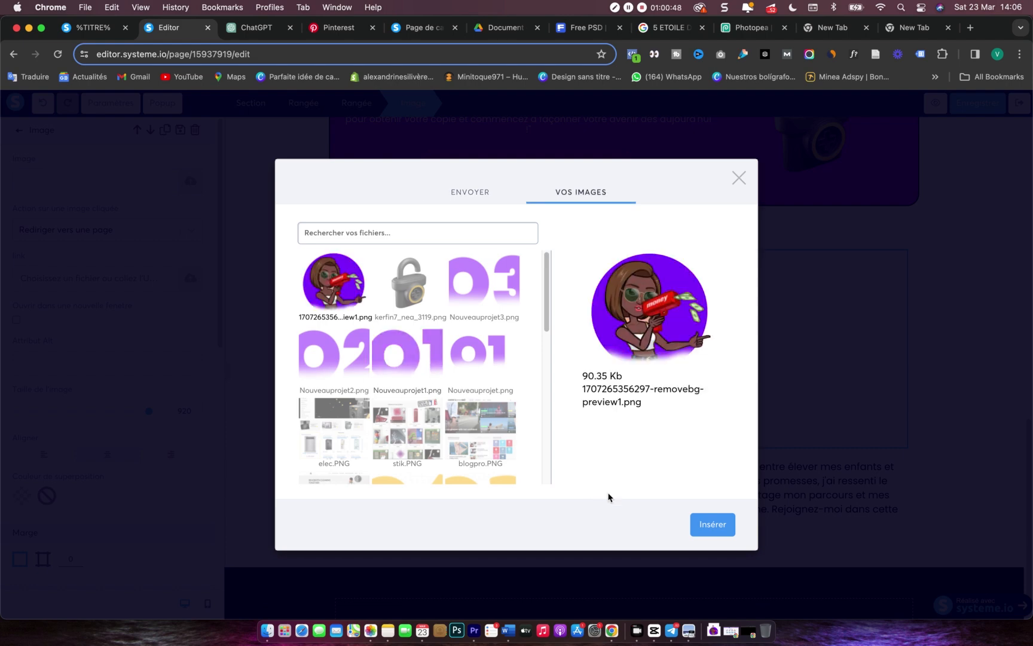
left_click(720, 524)
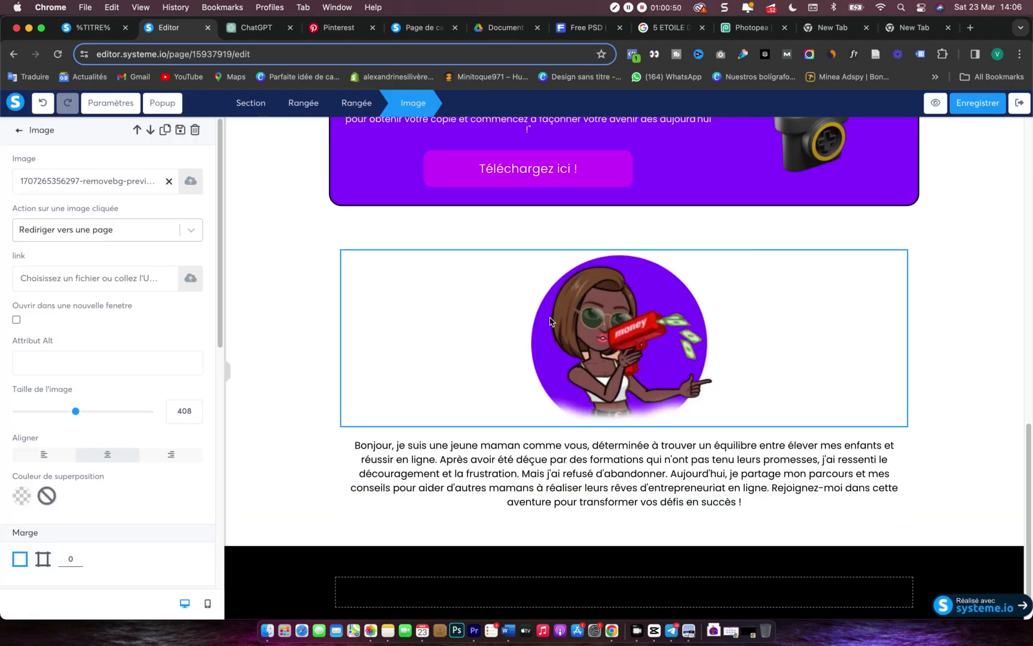
- Shrink the avatar image above the "Bonjour" text to about half its size
left_click_drag(77, 412, 44, 412)
left_click(303, 323)
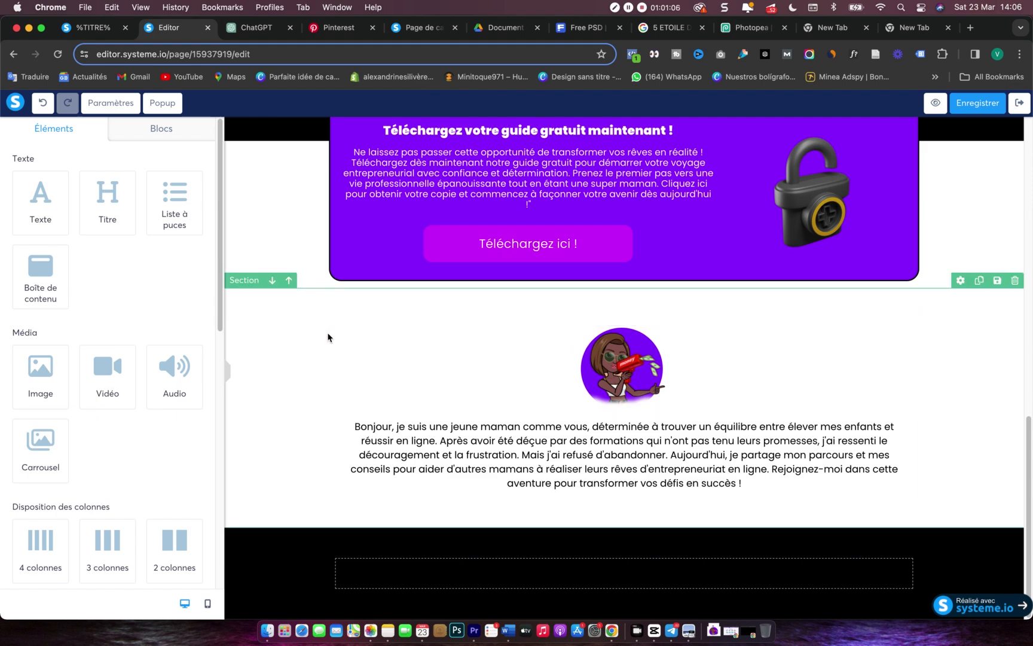
- Set only the upper padding of the section holding the avatar to 0 and save the page
left_click(267, 343)
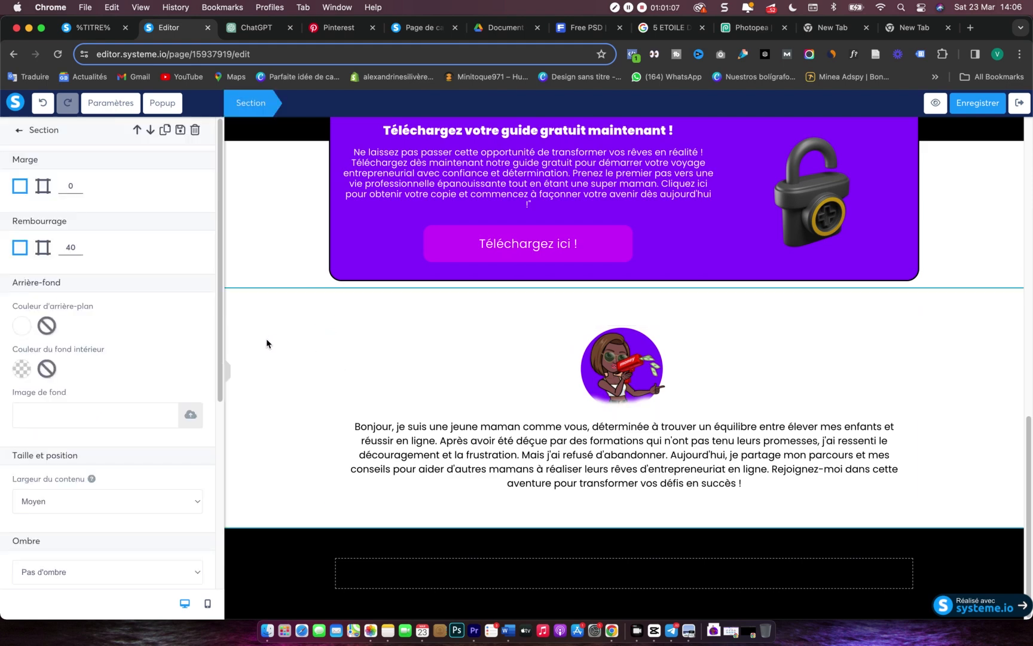
left_click(41, 250)
left_click_drag(44, 291, 2, 291)
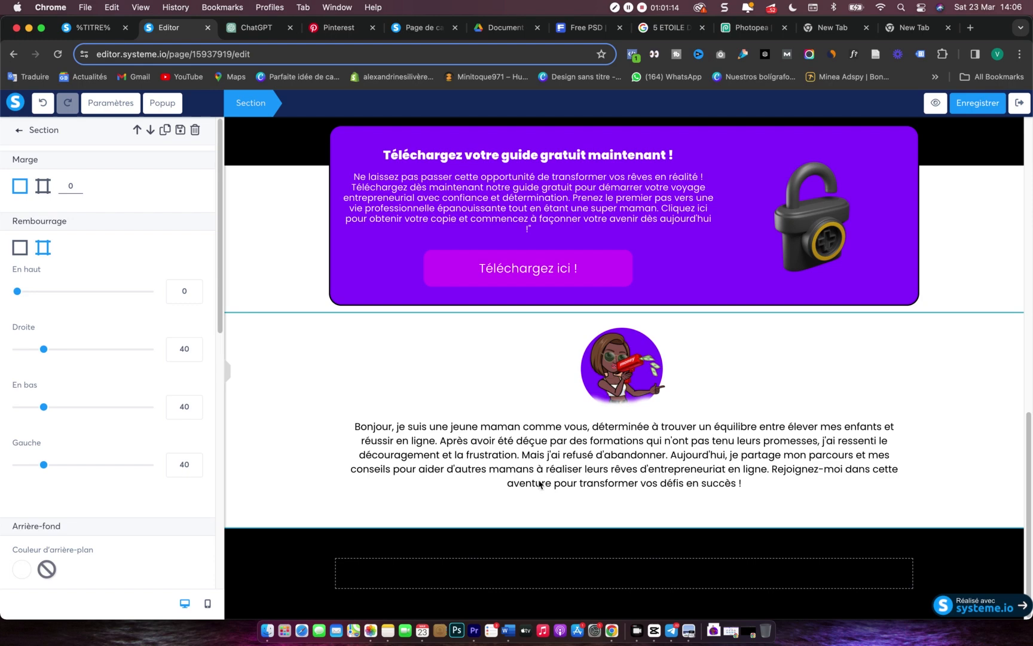
left_click(576, 519)
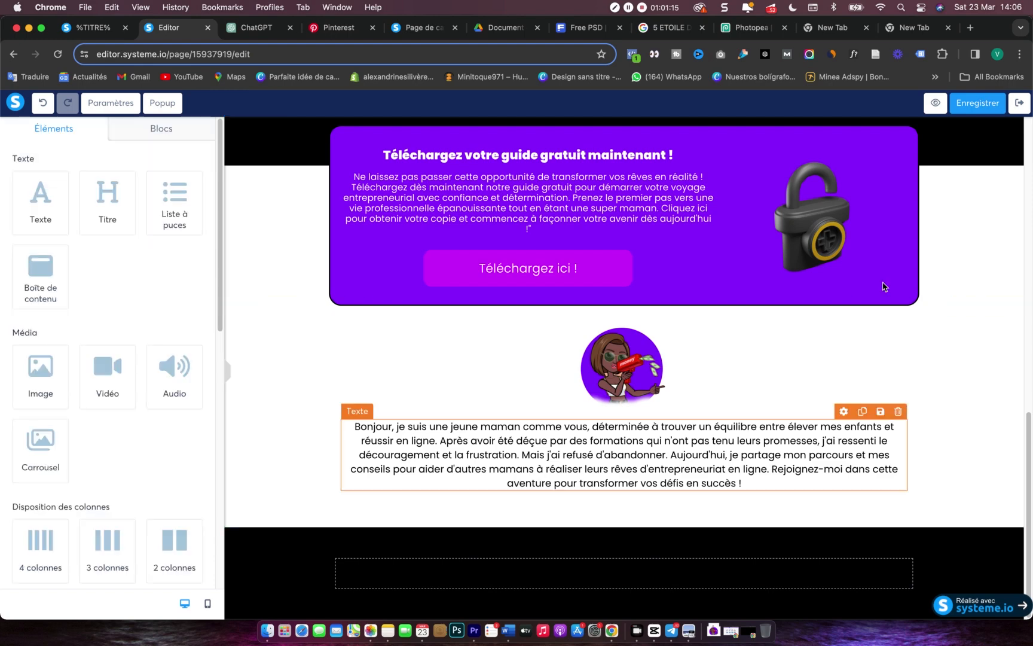
left_click(981, 104)
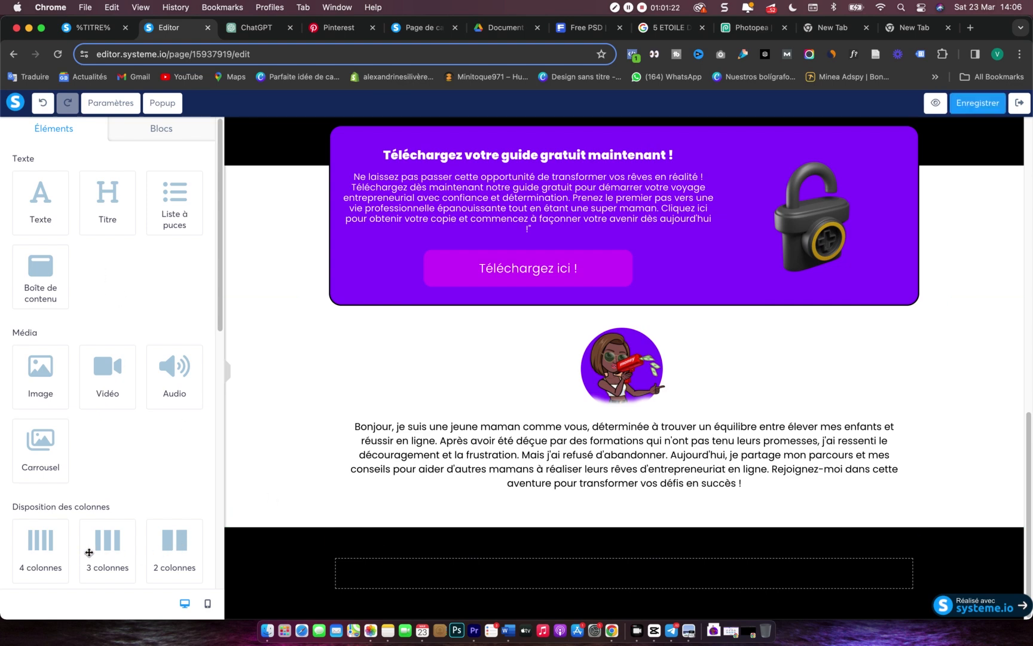
- Add a three-column layout to the black footer section and place two stacked rows in its middle column
left_click_drag(107, 549, 575, 580)
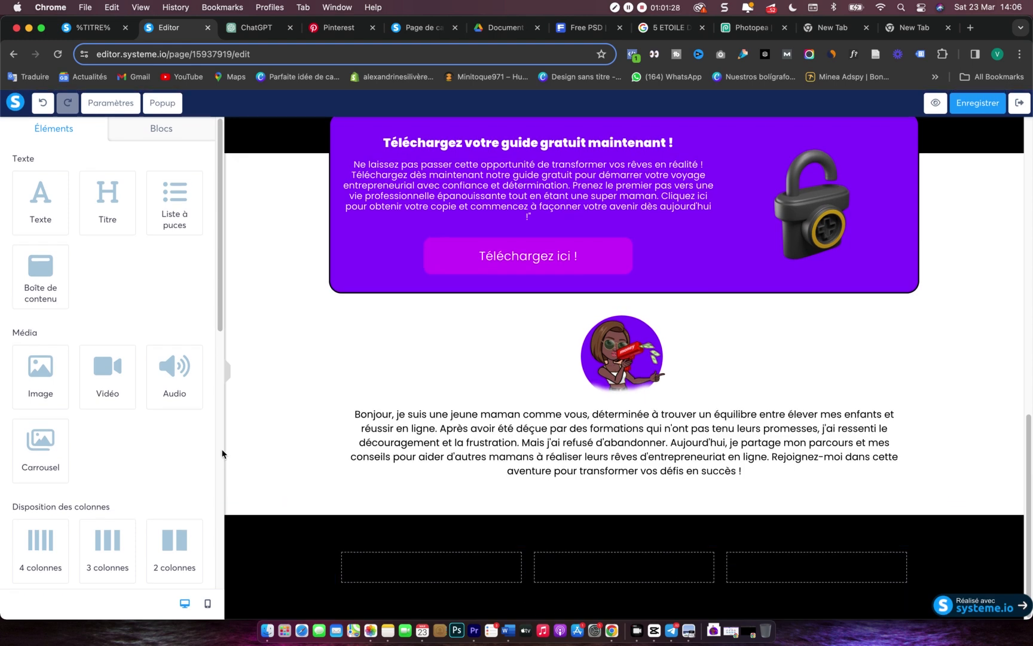
scroll(27, 429, "down", 5)
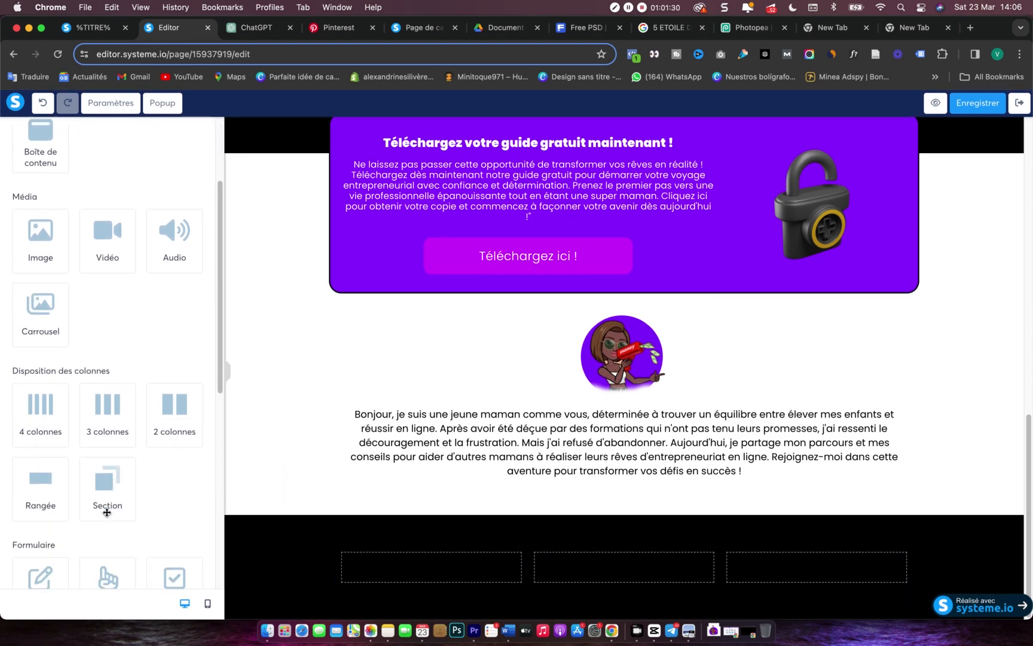
left_click_drag(51, 480, 607, 572)
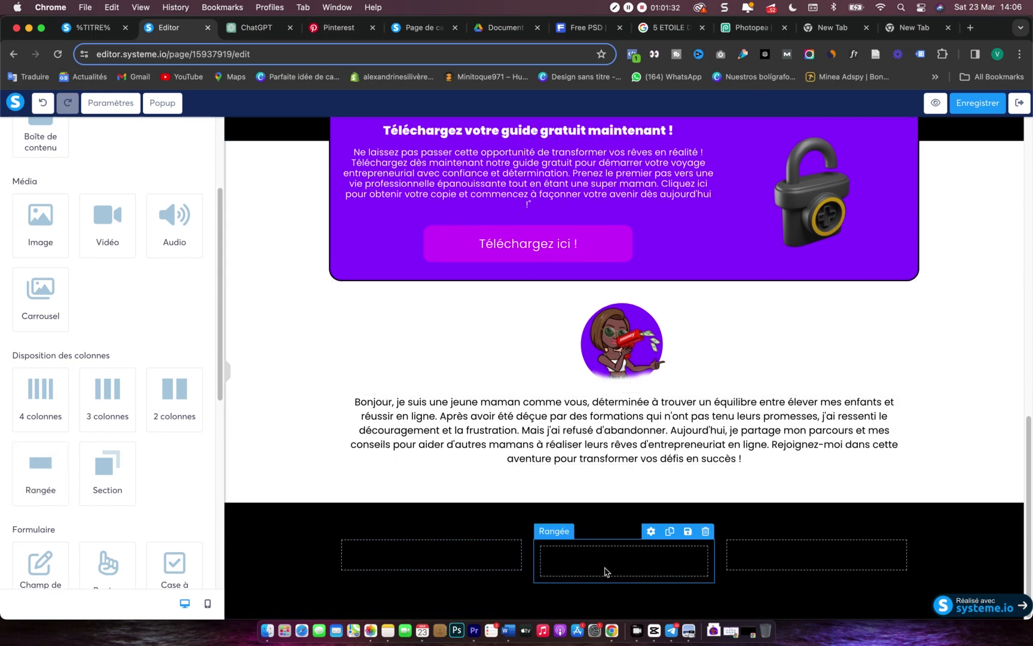
left_click(671, 533)
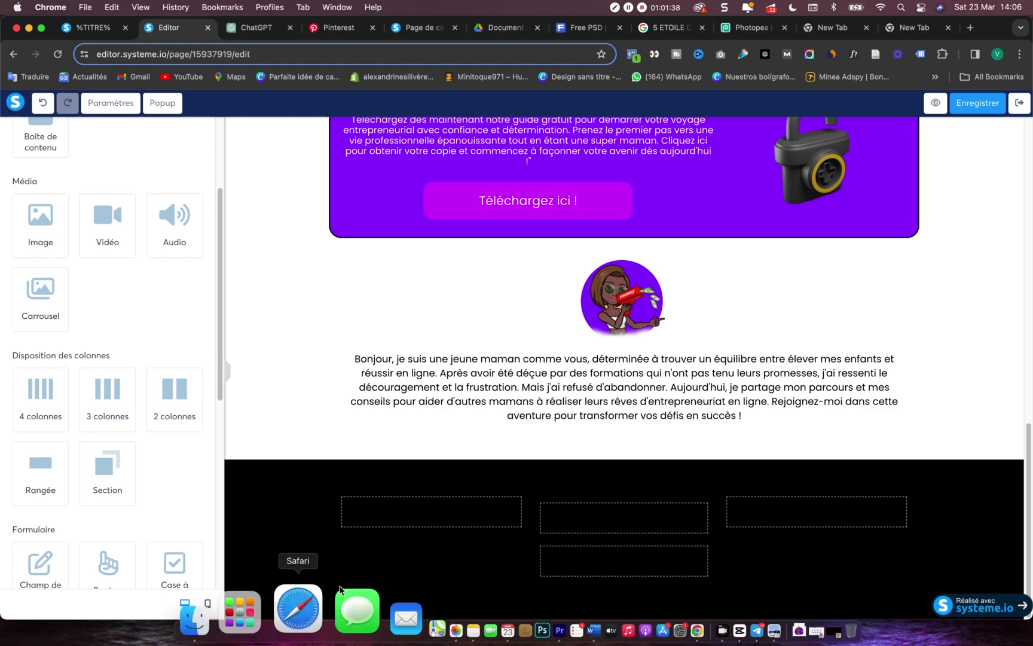
- Add an image to the first row of the footer's middle column and upload the logo 20240220_234035_0000.png from Downloads into it
left_click_drag(44, 227, 639, 519)
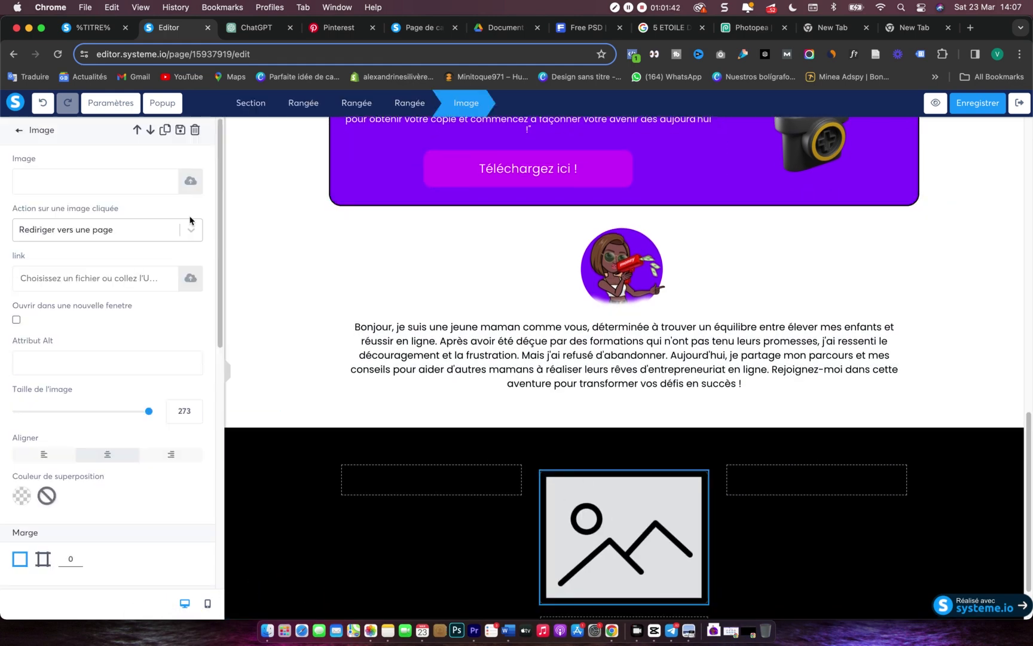
left_click(191, 182)
left_click(587, 228)
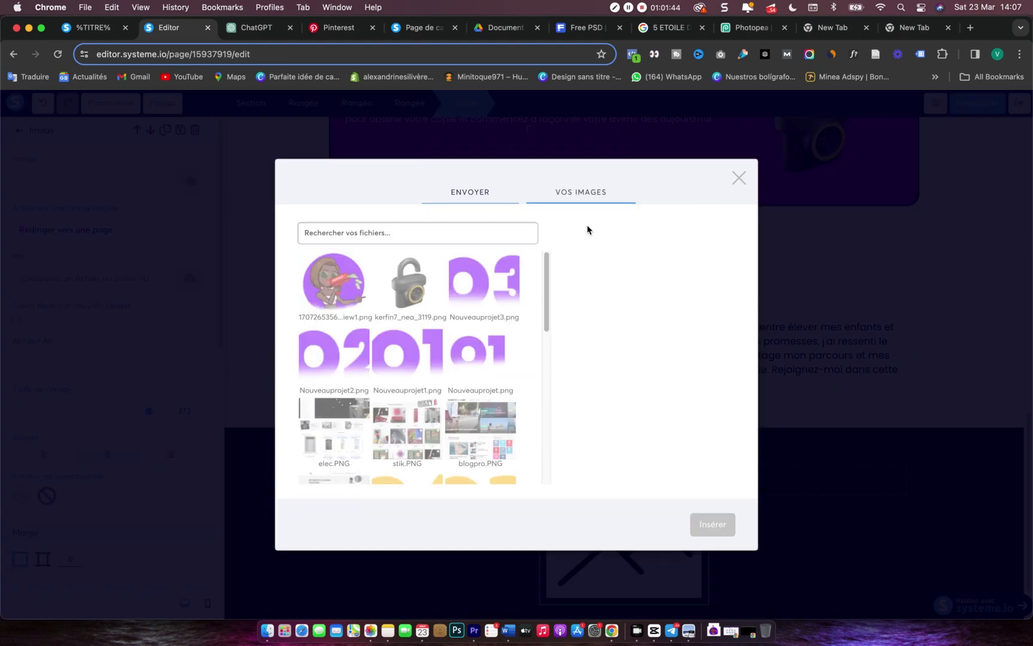
left_click(487, 203)
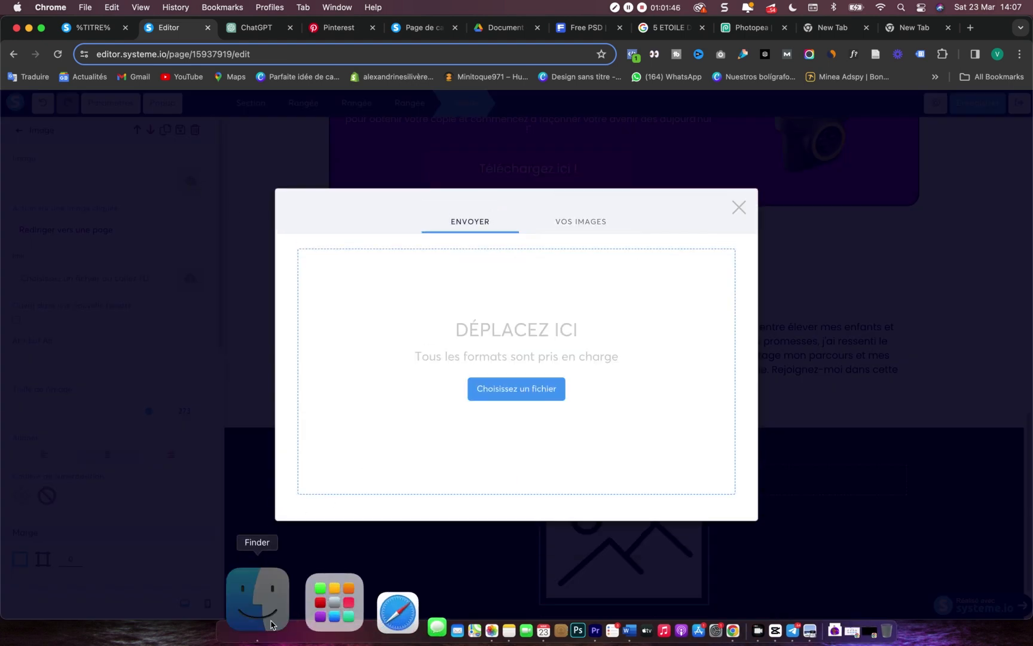
left_click(267, 625)
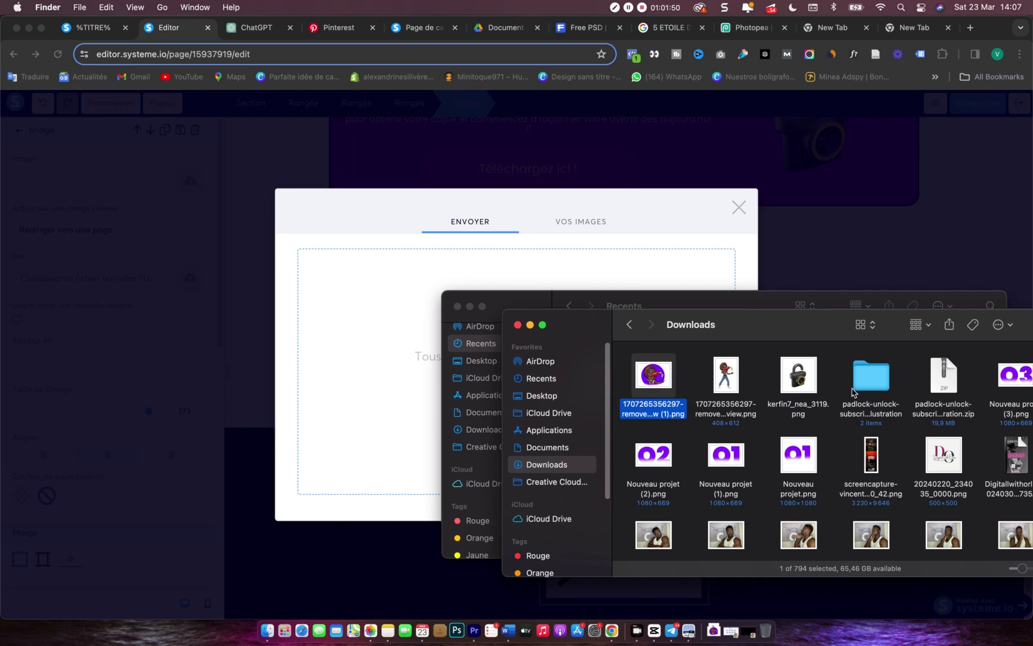
left_click_drag(931, 453, 350, 290)
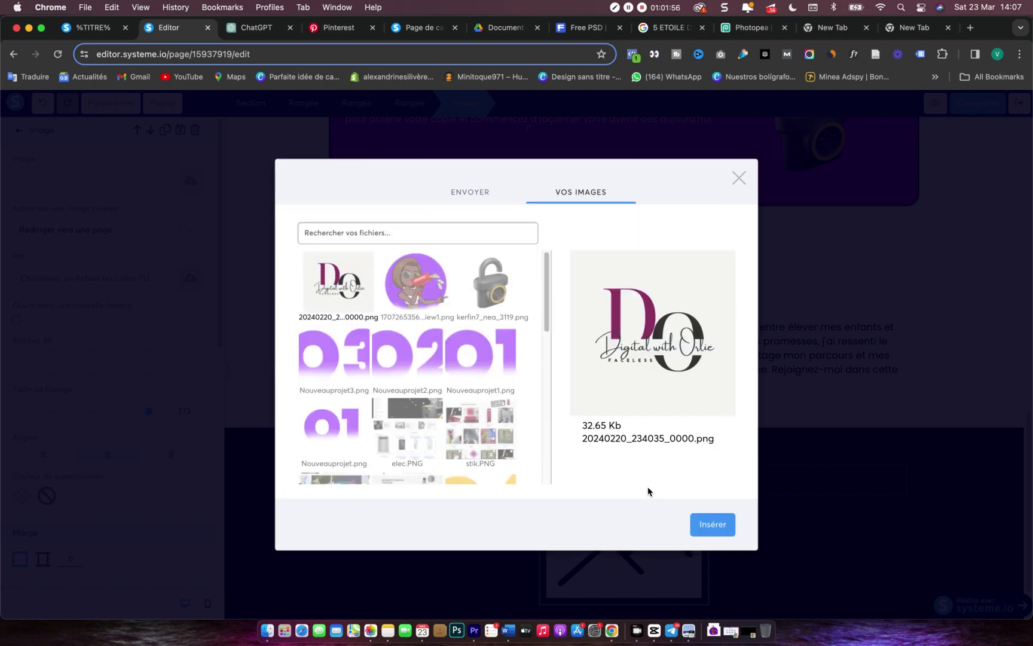
left_click(700, 524)
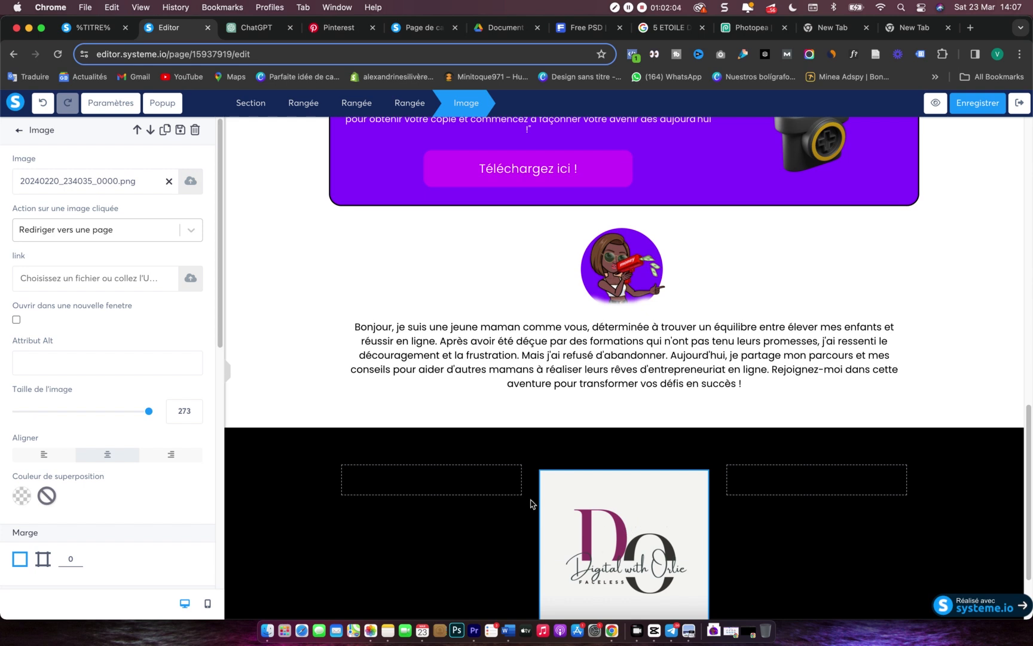
- Set the footer section's background colour to white (FFFFFF)
left_click(287, 452)
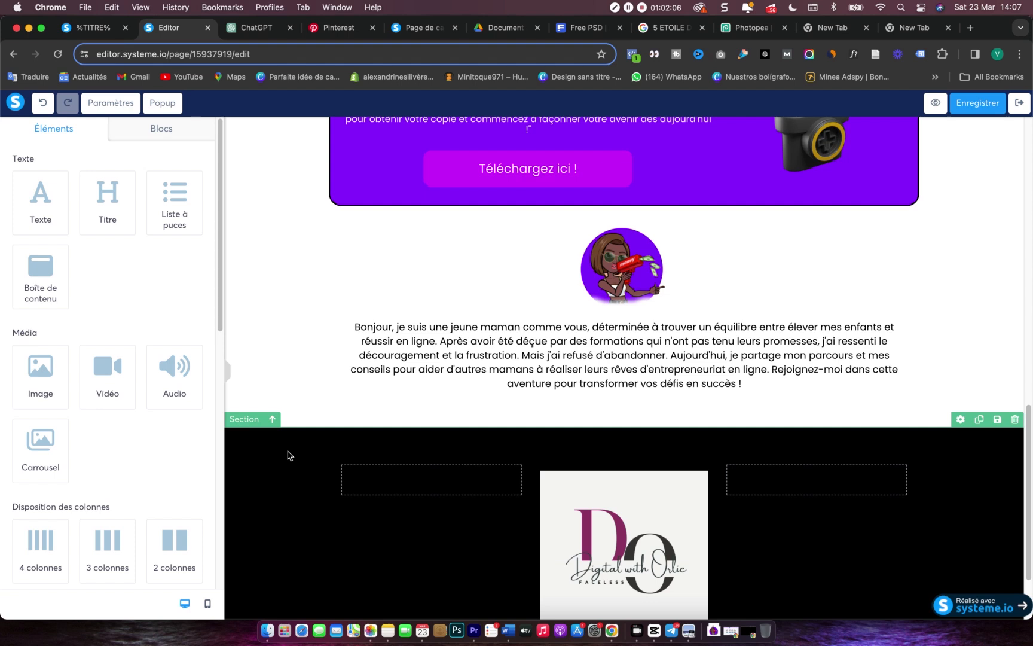
left_click(236, 456)
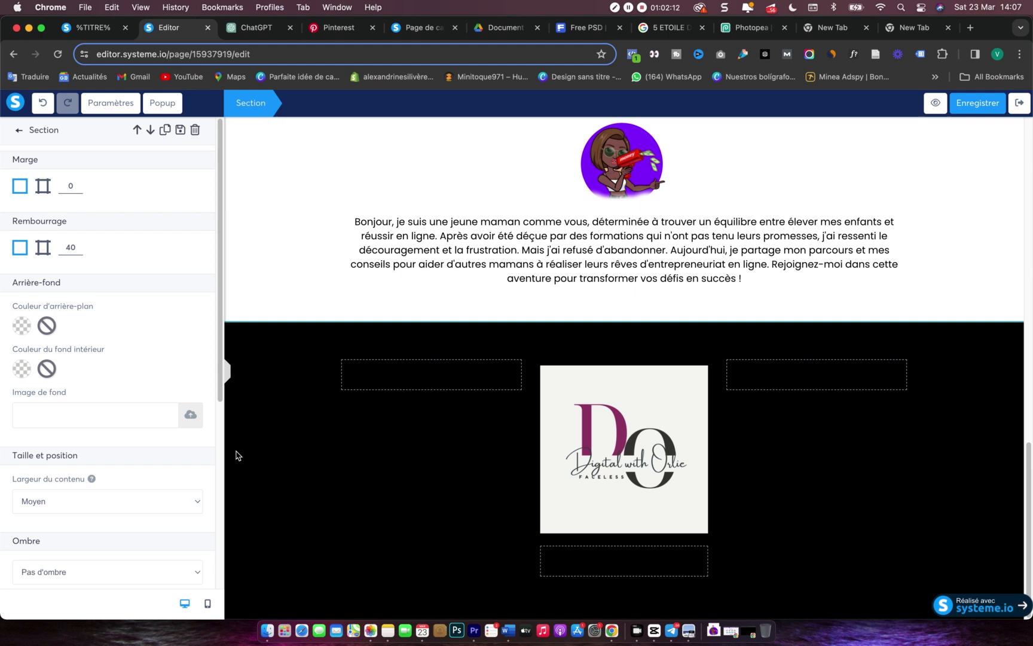
left_click(22, 326)
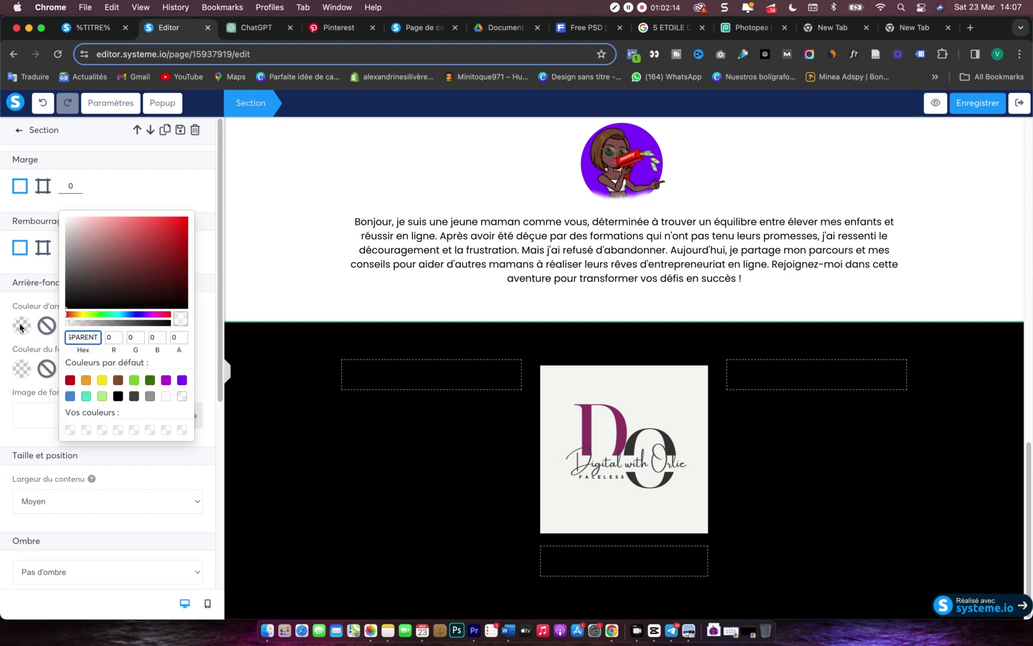
left_click(167, 397)
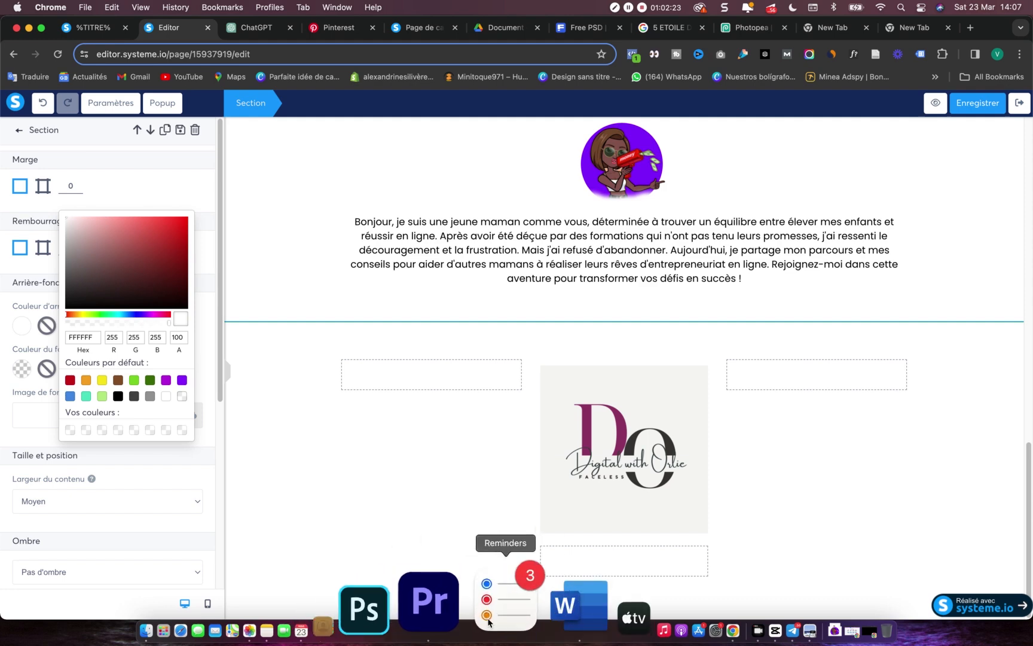
- Switch to Photopea and open the logo 20240220_234035_0000.png from Downloads as a new document
left_click(755, 27)
left_click(271, 619)
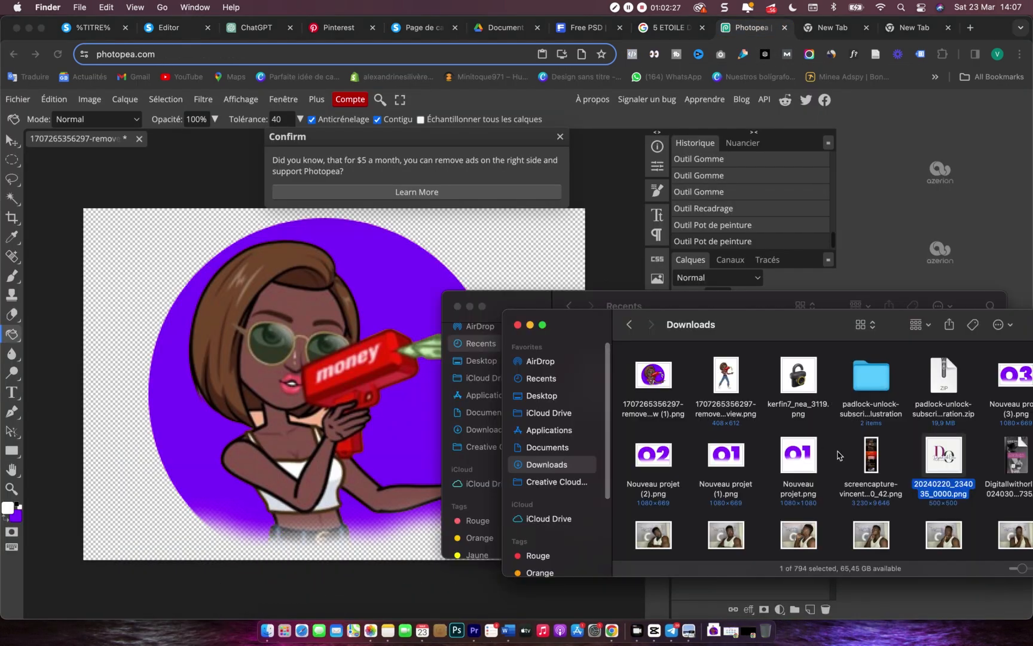
left_click_drag(952, 461, 170, 143)
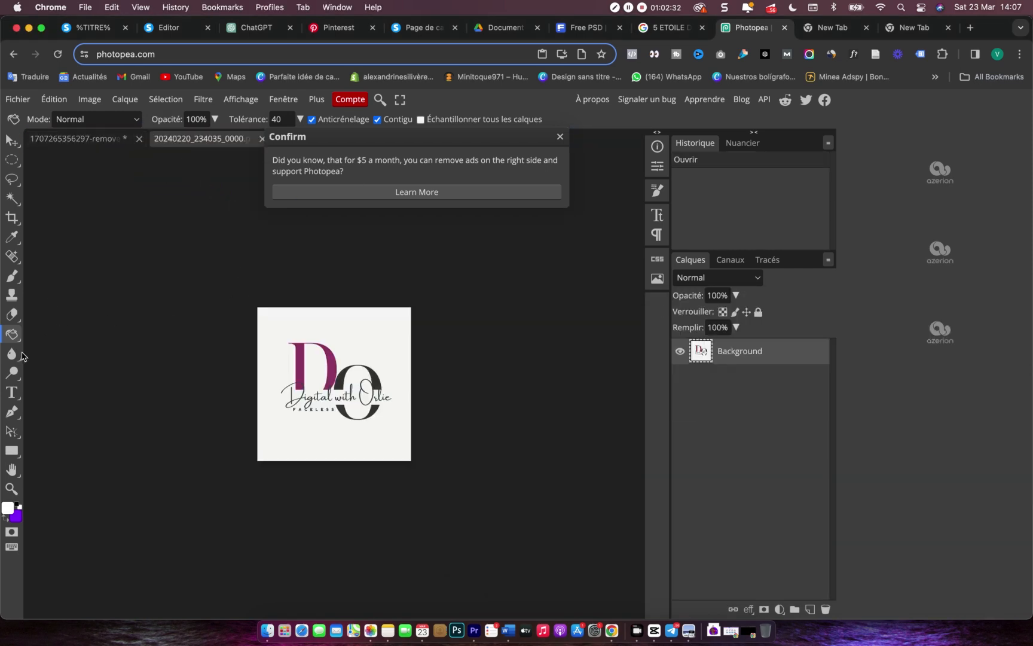
- Sample the logo's off-white background as the foreground colour and copy its hex code f4f4f4
left_click(9, 508)
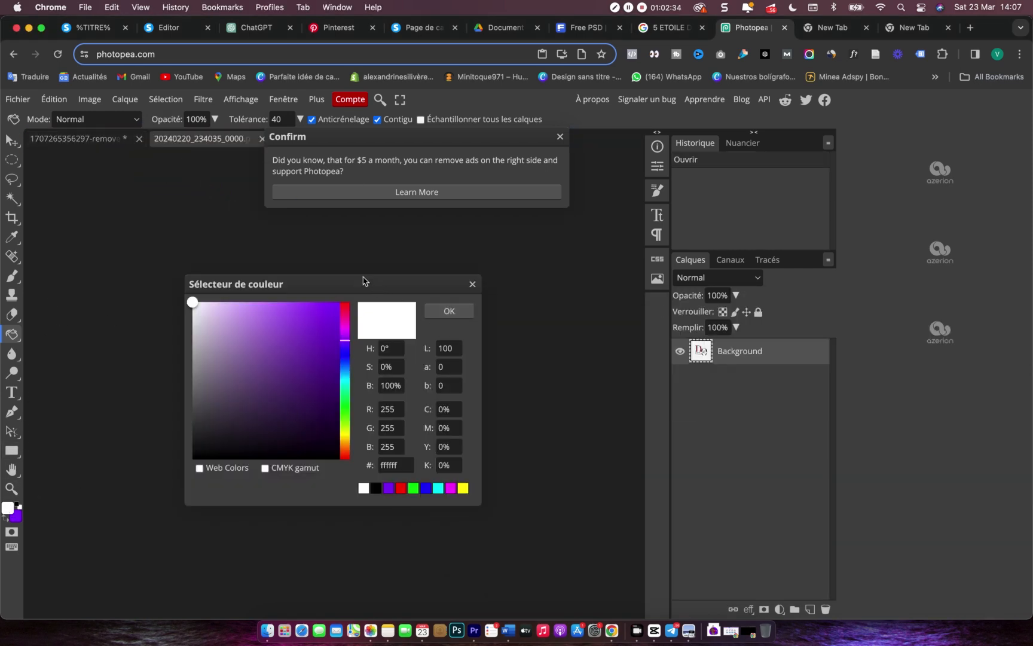
left_click_drag(363, 279, 628, 277)
left_click(371, 340)
double_click(674, 463)
key("super+c")
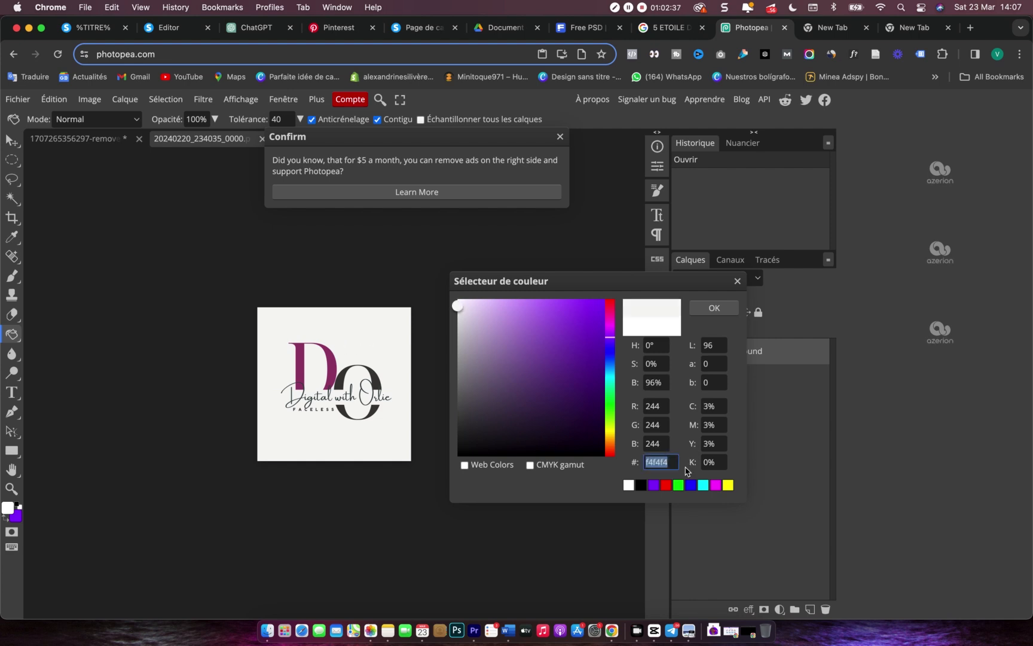
left_click(724, 309)
- Switch to the systeme.io editor and set the footer section's background colour to the copied F4F4F4
left_click(169, 30)
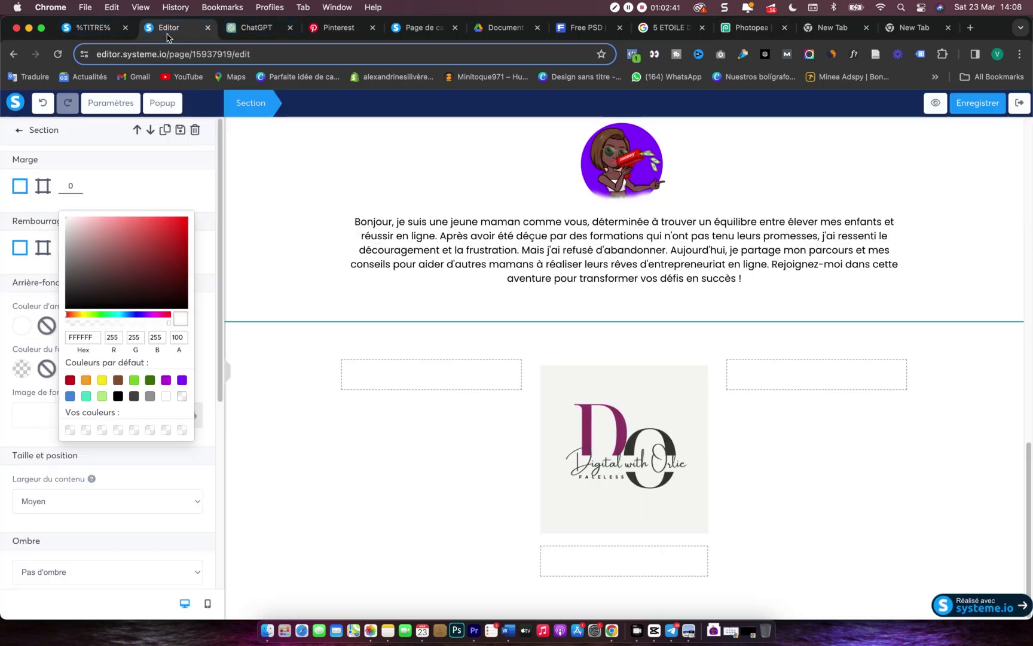
left_click(21, 325)
left_click(21, 324)
double_click(83, 339)
key("super+v")
left_click(8, 342)
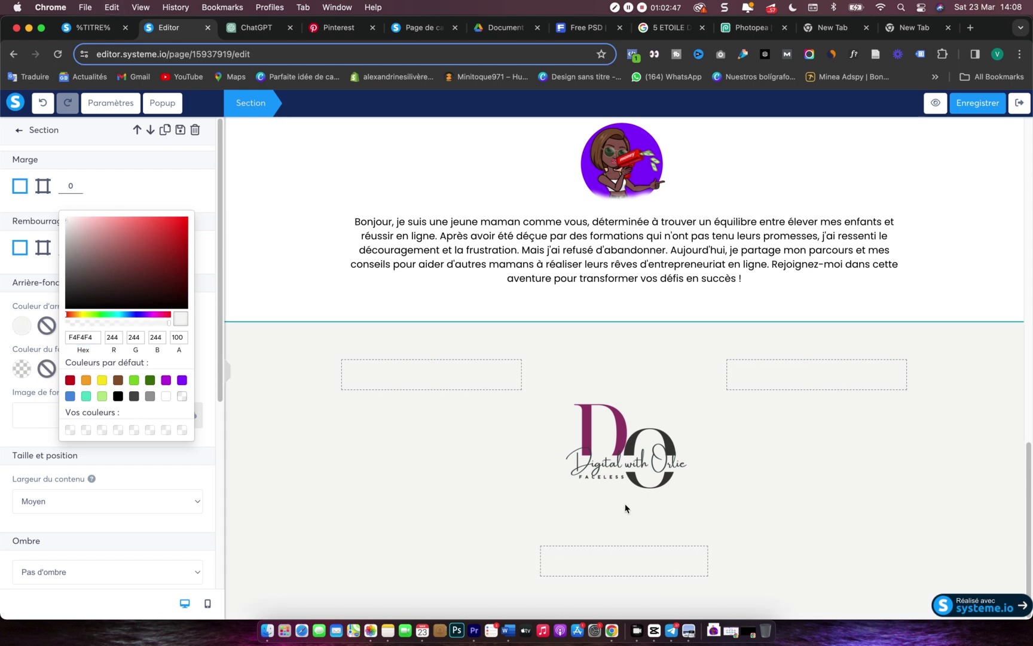
- Reduce the footer logo's image size to 108
left_click(638, 445)
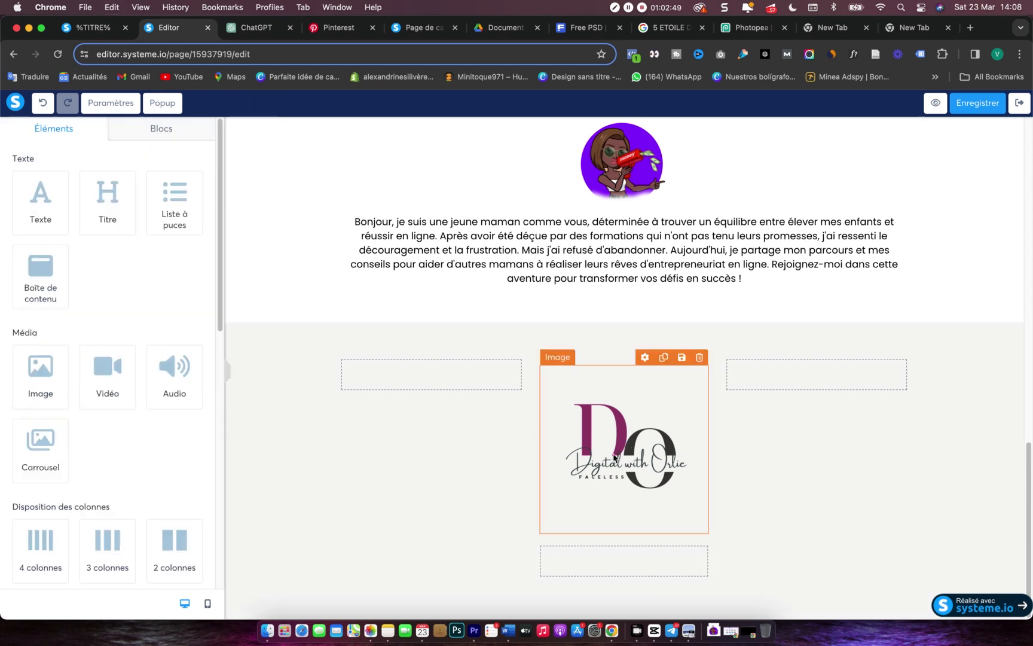
left_click(614, 452)
left_click(655, 416)
scroll(129, 415, "down", 2)
scroll(129, 415, "up", 2)
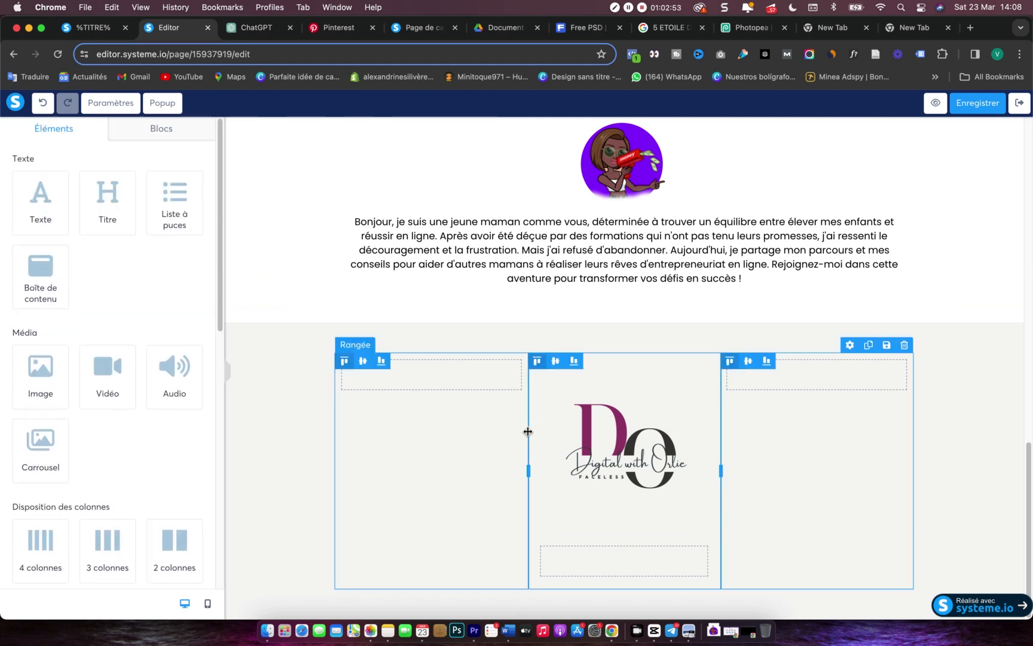
left_click(617, 440)
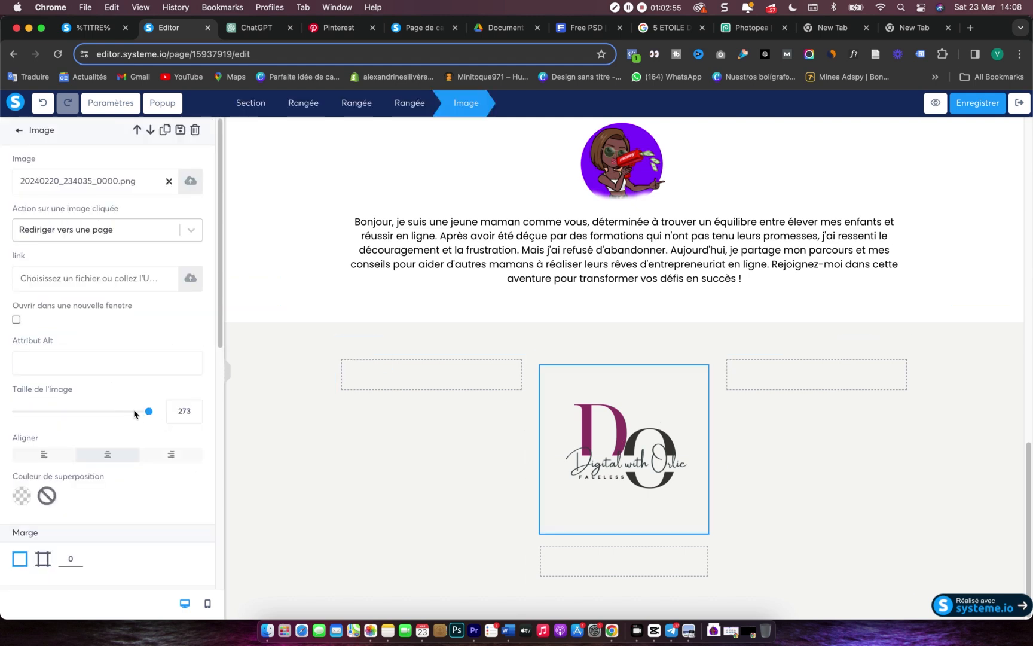
left_click_drag(149, 413, 73, 444)
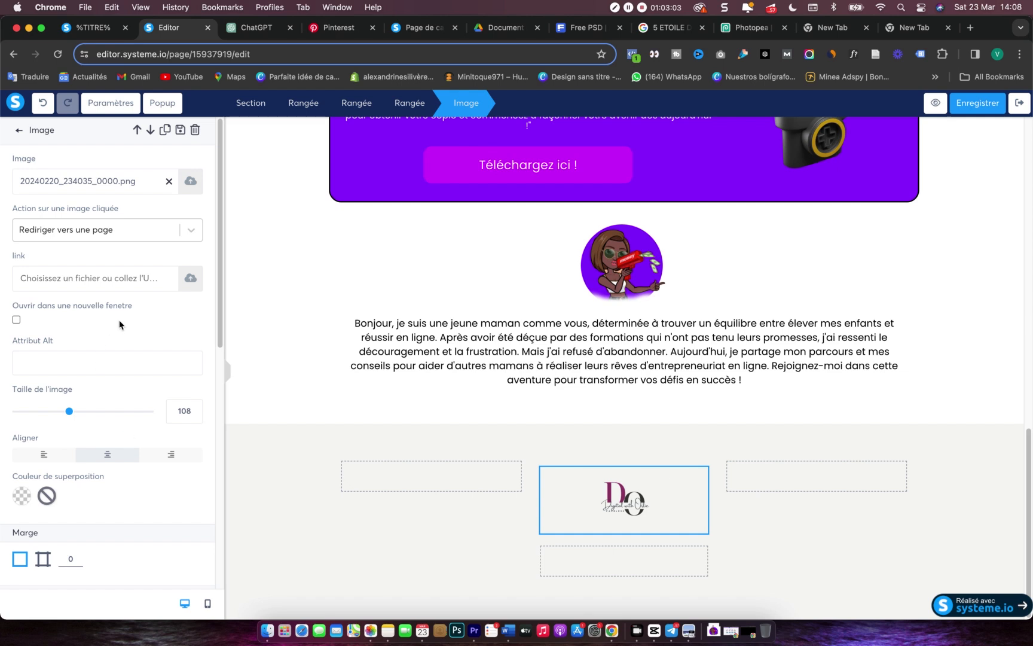
- Add a text element in the row beneath the footer logo and replace its placeholder with "Digital with. Orlie"
left_click(26, 134)
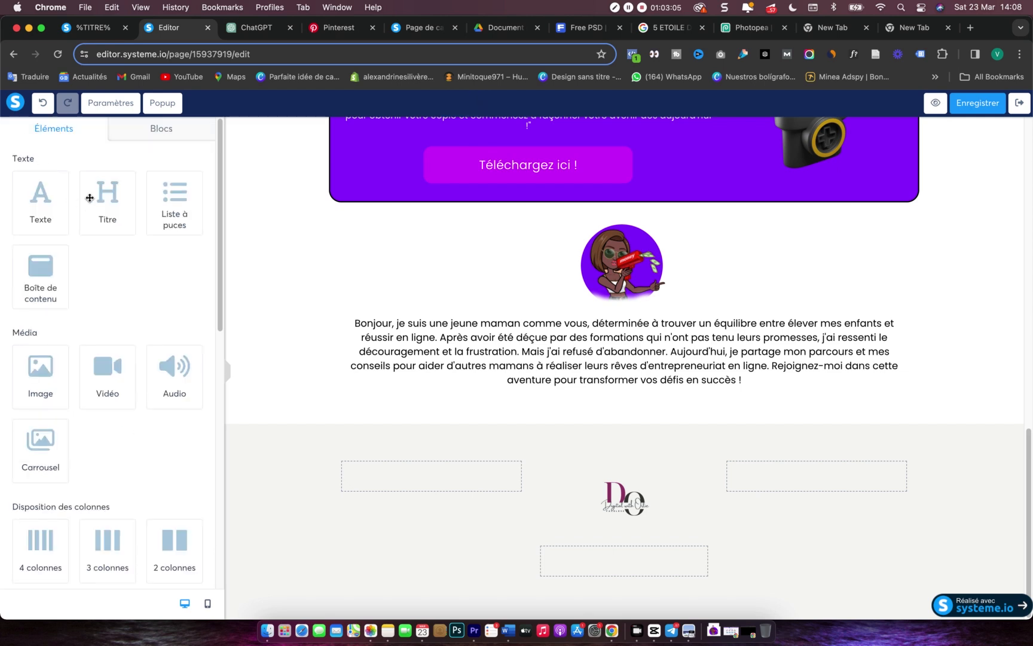
left_click_drag(53, 205, 616, 565)
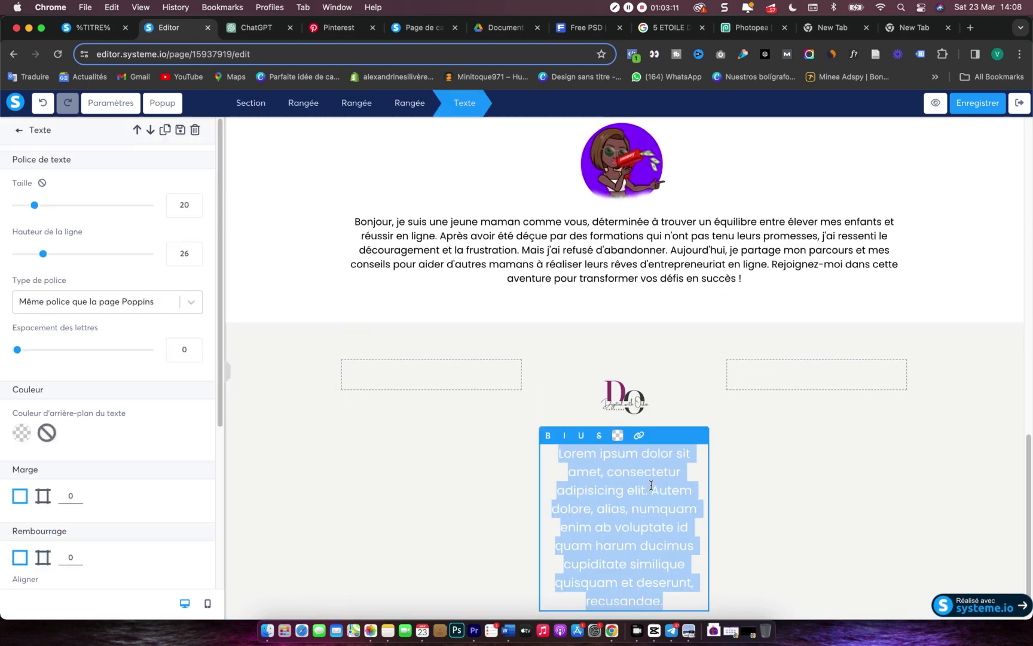
key("BackSpace")
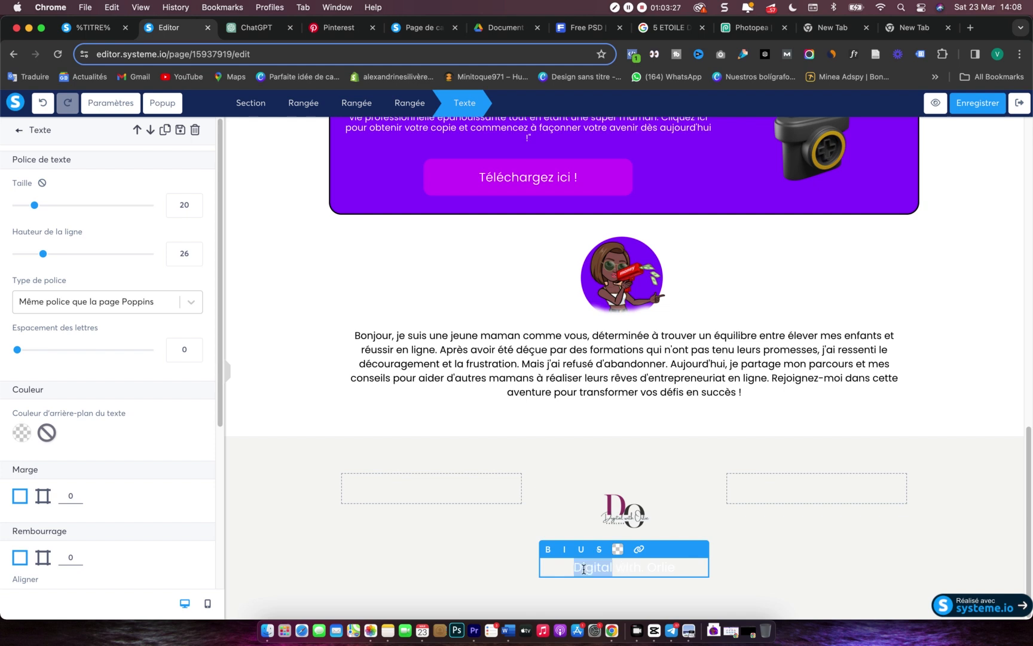
- Make the footer text bold and purple (9013FE) at 61% opacity, and save the page
triple_click(583, 569)
left_click(618, 549)
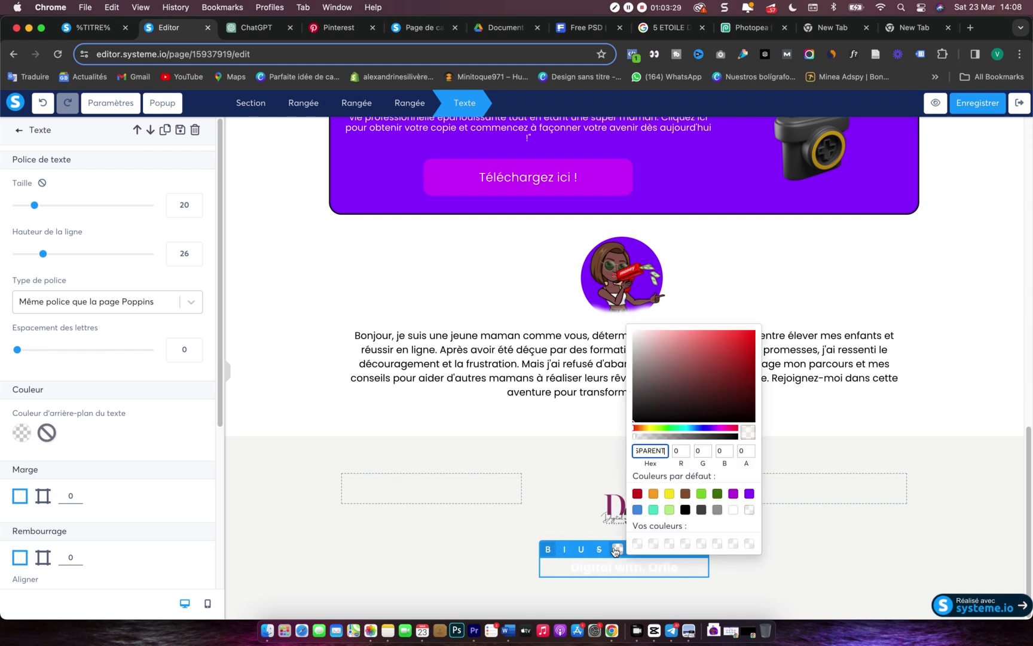
left_click(749, 494)
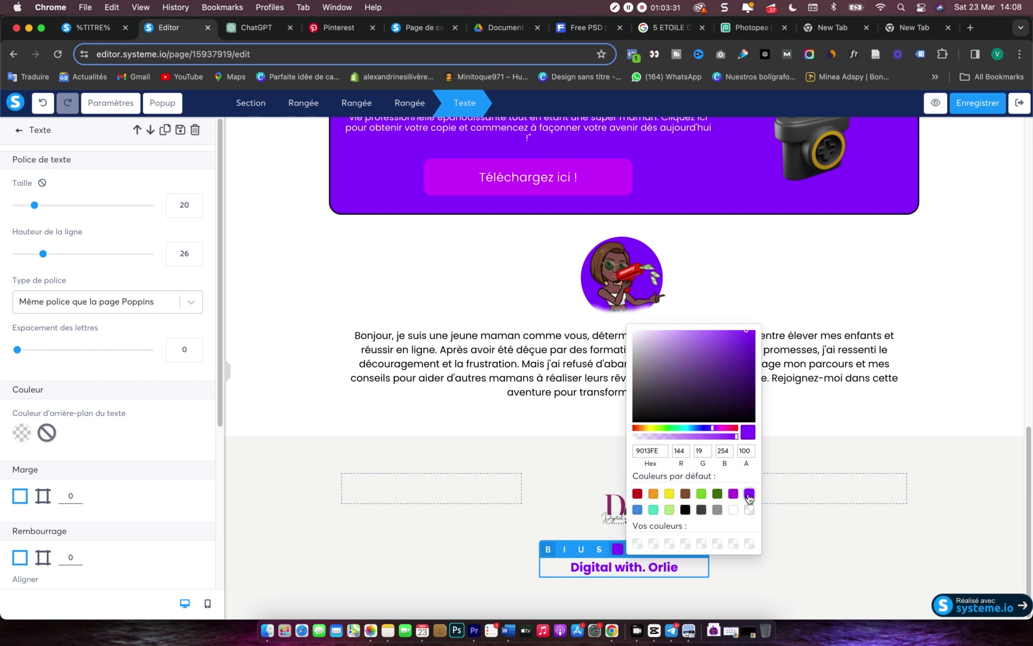
left_click_drag(702, 441, 689, 440)
left_click(687, 441)
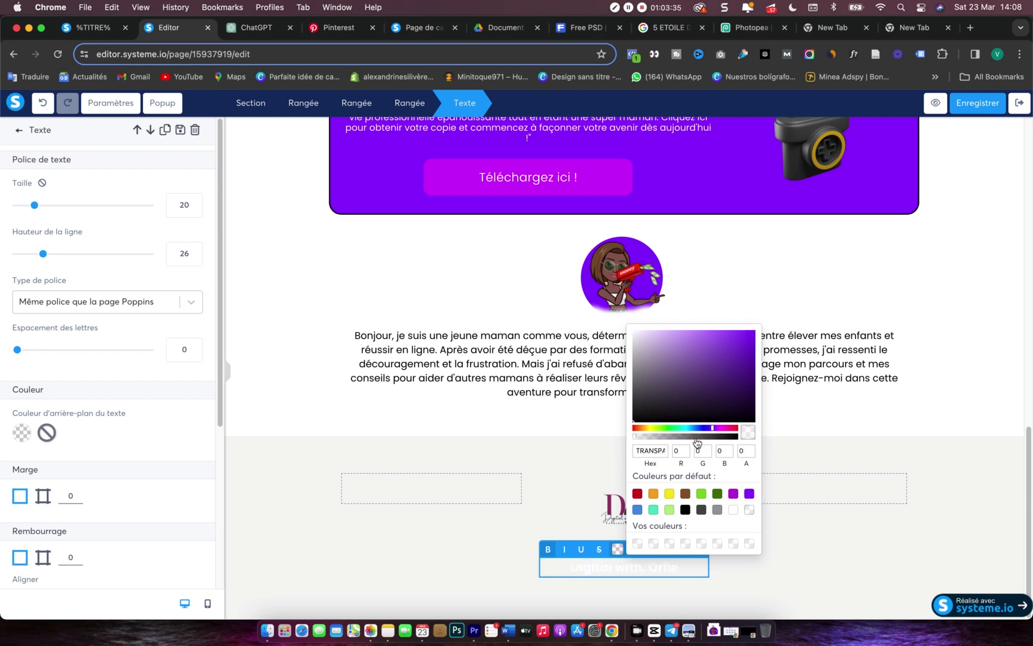
left_click(691, 439)
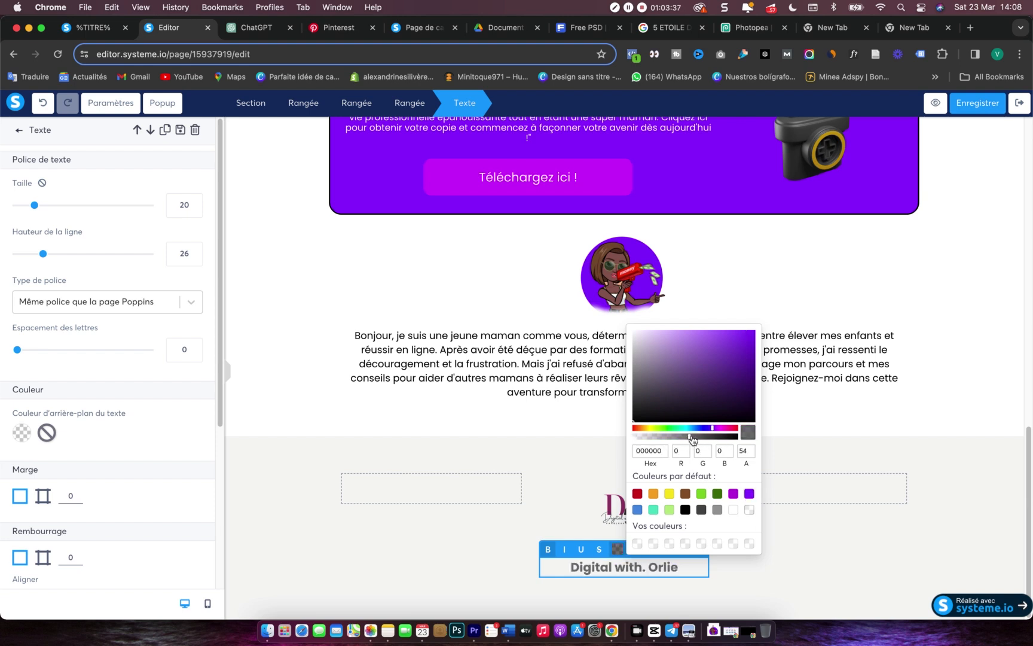
left_click(750, 493)
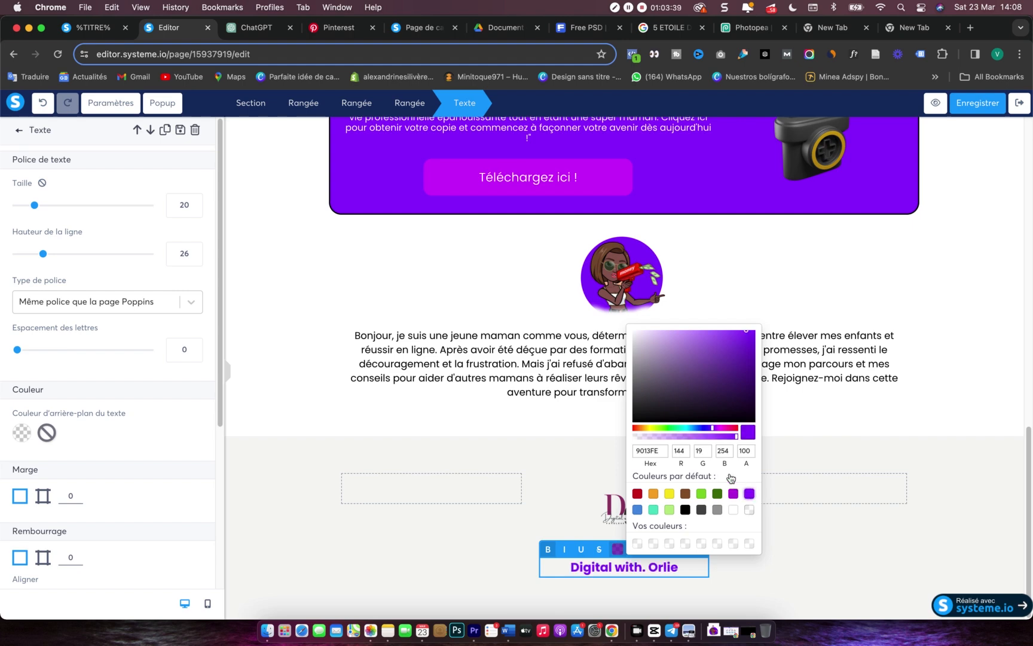
left_click(698, 440)
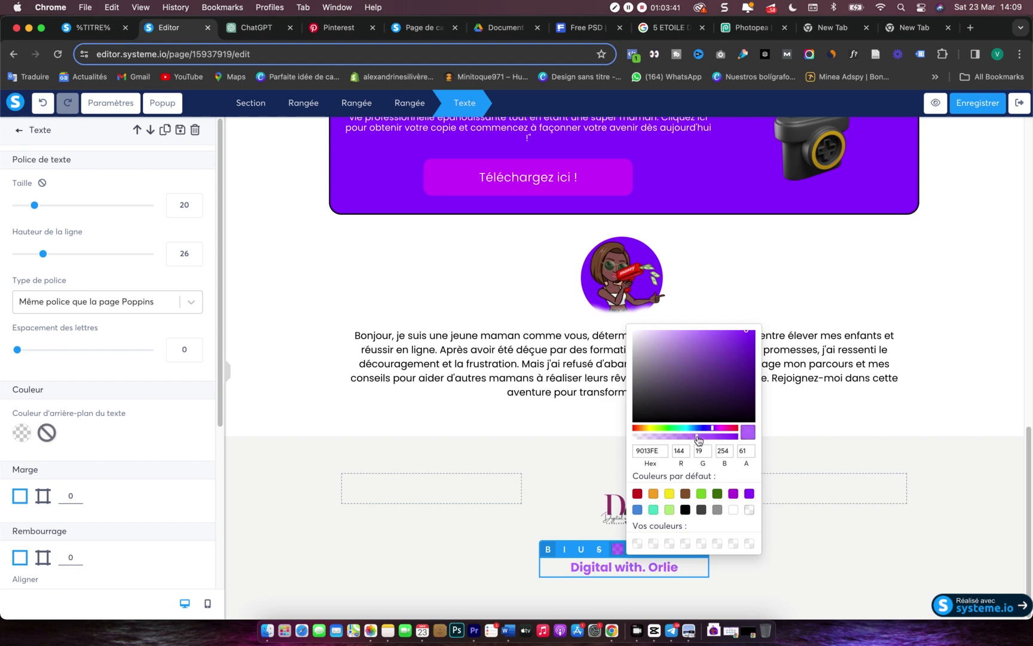
left_click(822, 547)
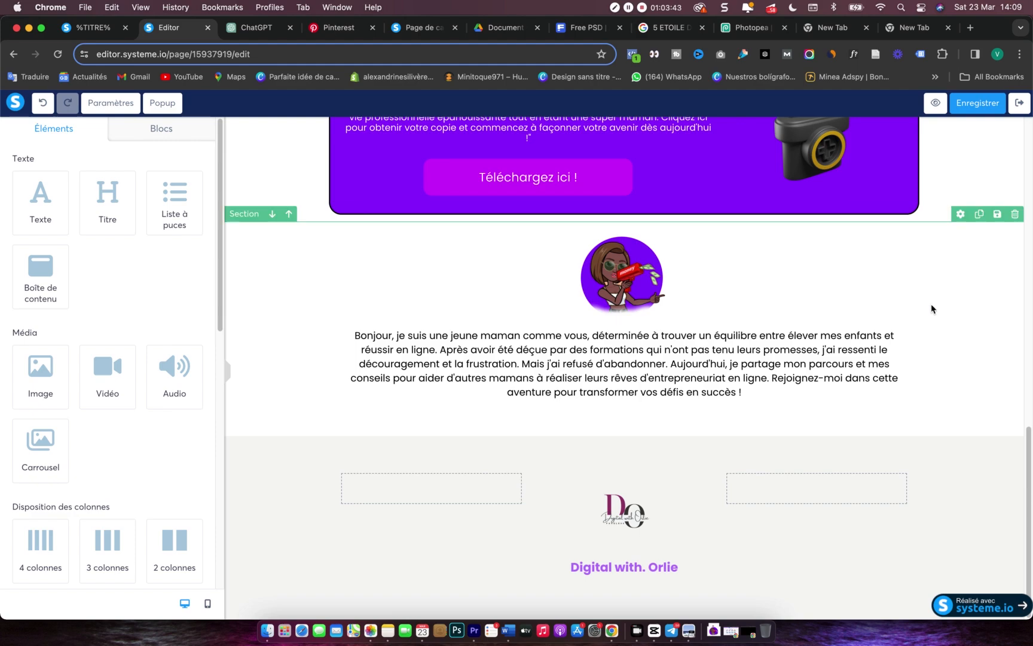
left_click(966, 107)
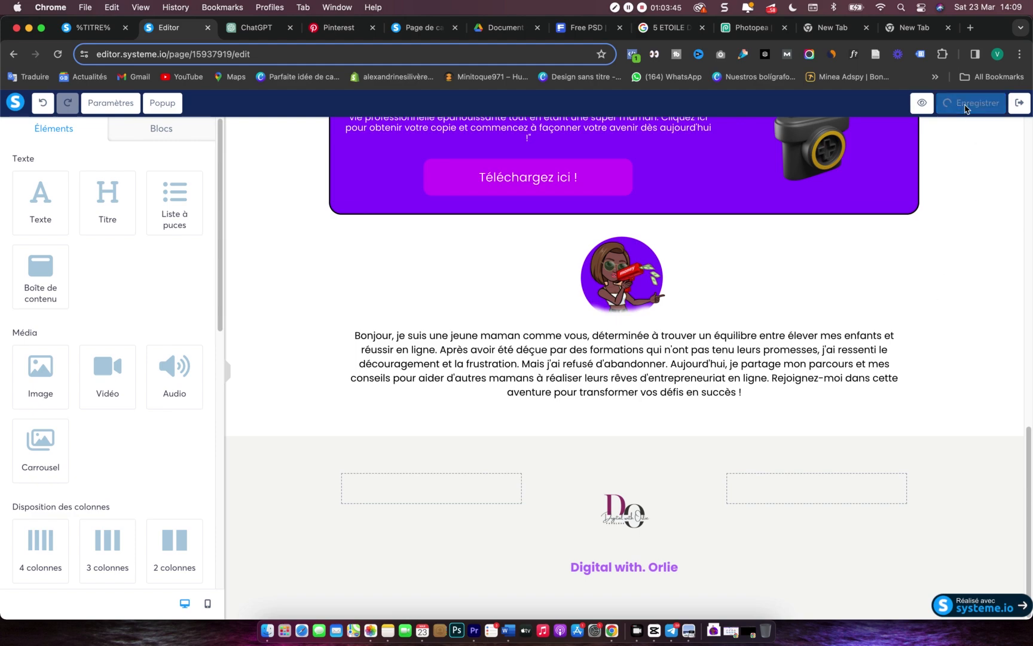
- Open the settings of the placeholder image beside the "DEVENIR UNE SUPER MAMAN ENTREPRENEUR" heading
scroll(991, 224, "up", 2)
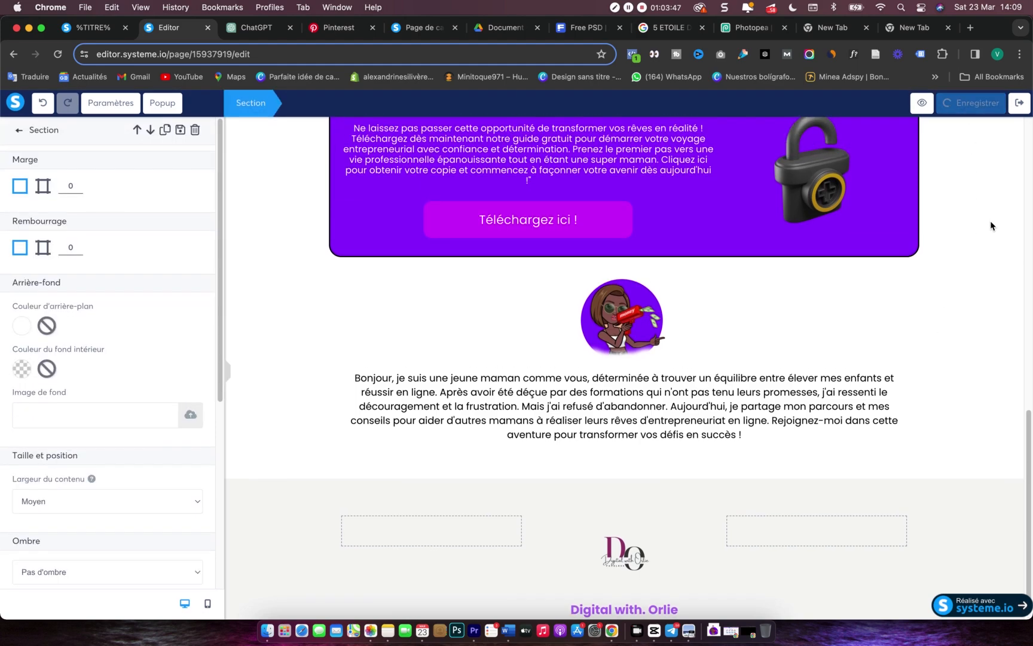
scroll(981, 237, "up", 6)
scroll(867, 241, "up", 7)
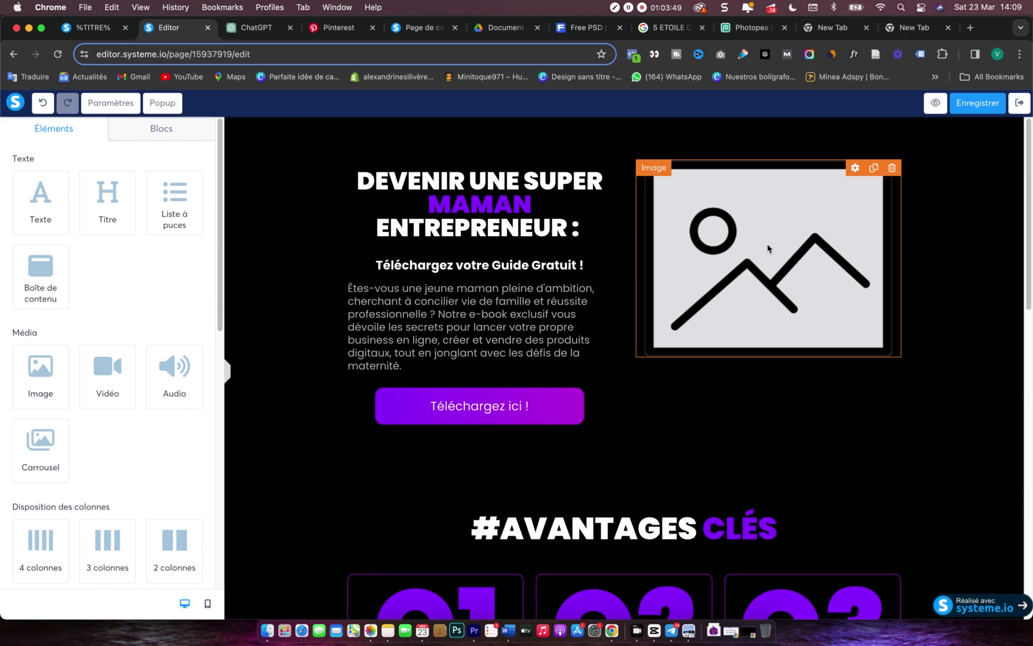
left_click(768, 249)
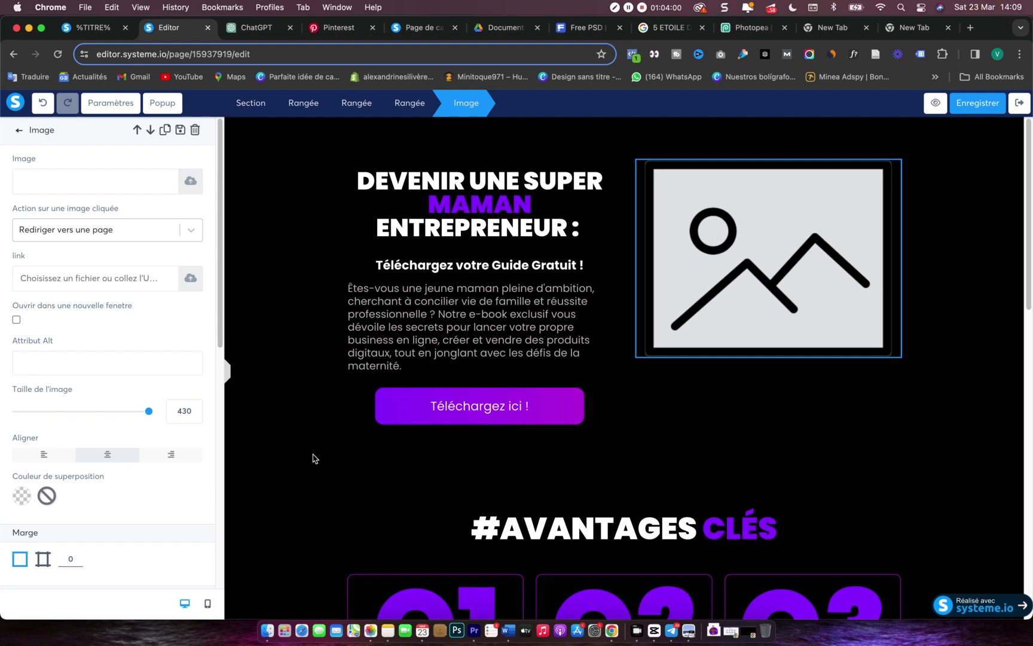
- Switch to Finder, browse from the Desktop to the Resource folder's Mockup pro subfolder, and select vincent page dulivre gratuit.psd
left_click(267, 630)
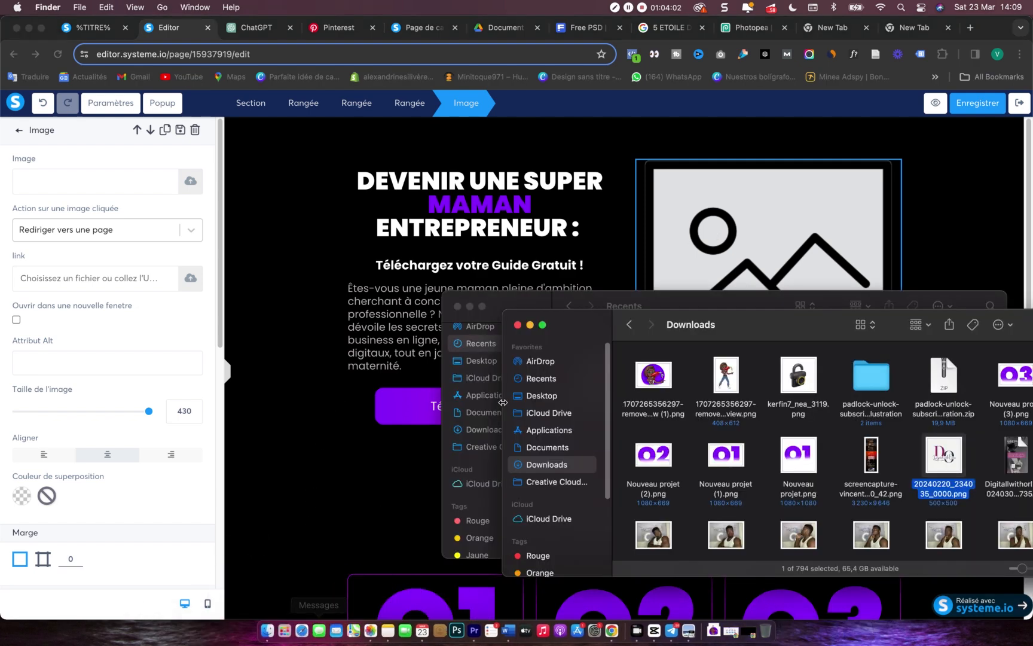
left_click(689, 306)
left_click_drag(688, 307, 658, 263)
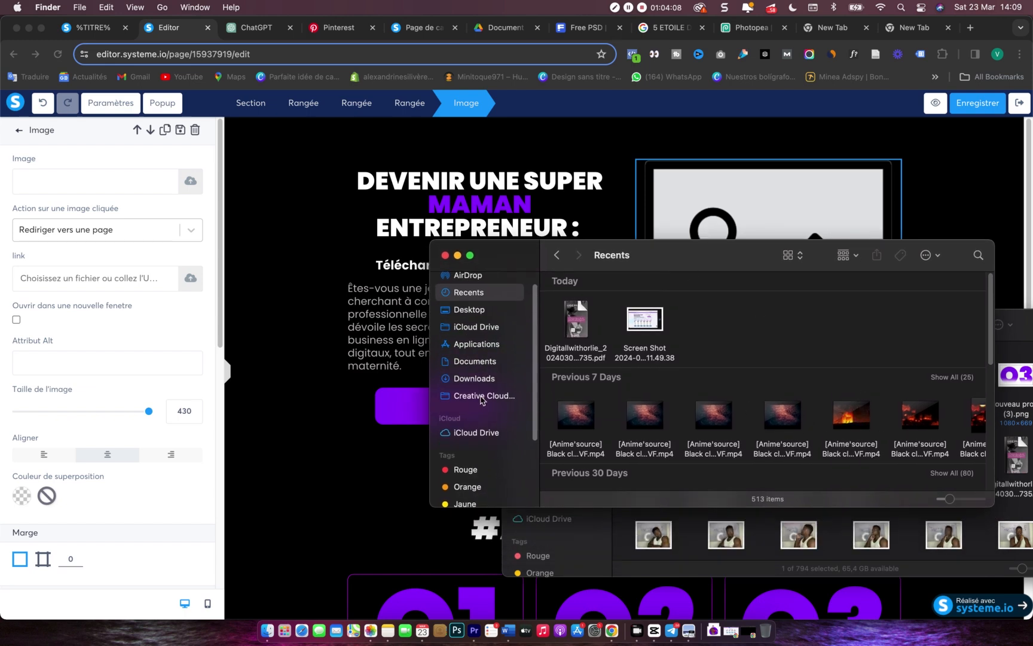
left_click(478, 378)
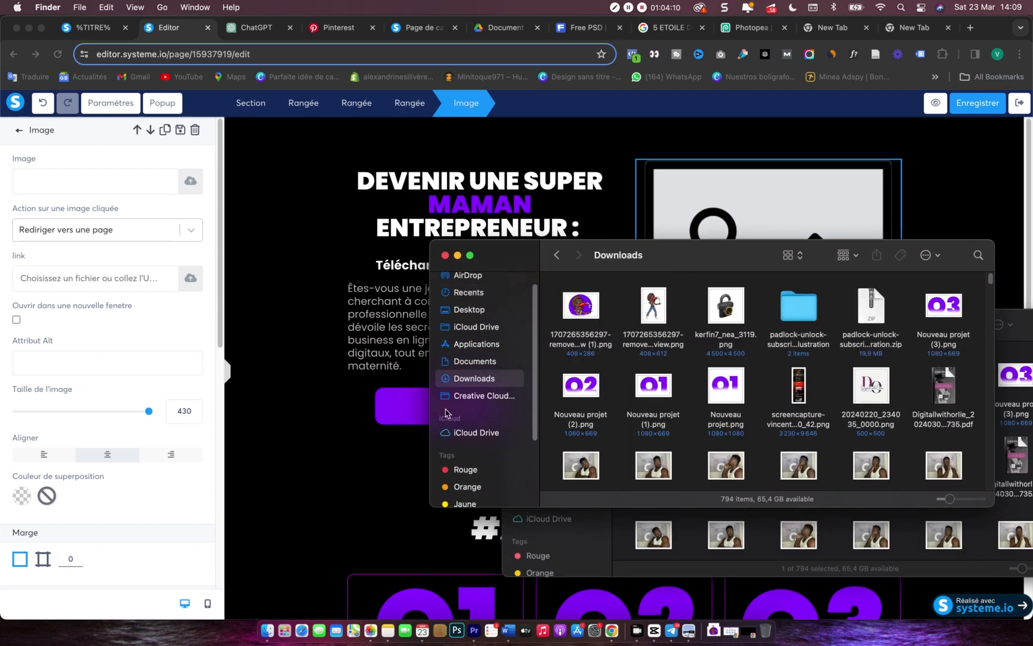
left_click(466, 309)
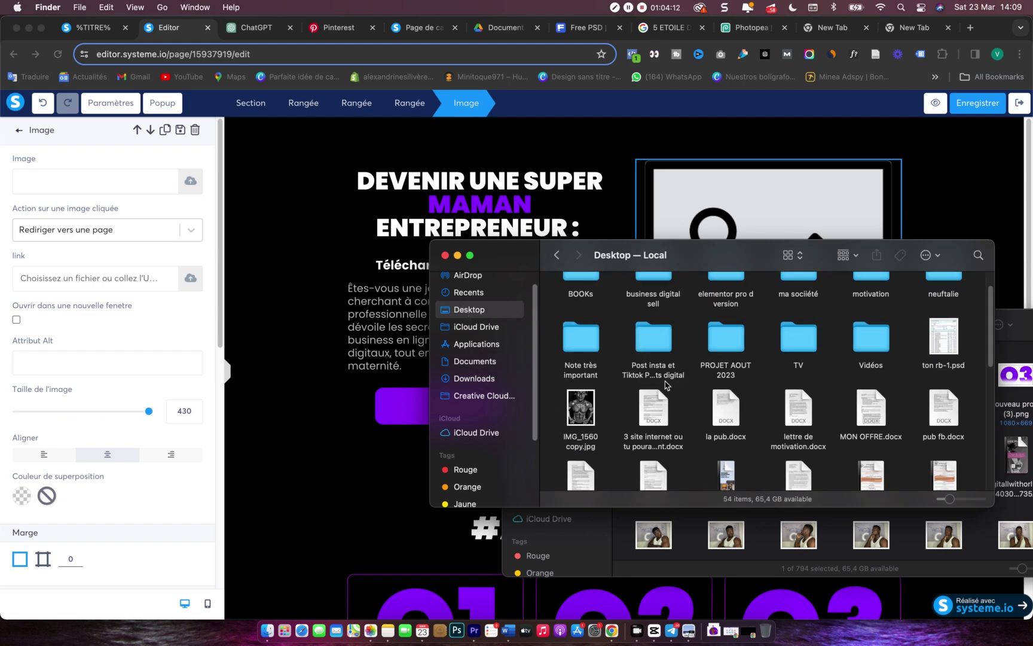
scroll(667, 385, "up", 2)
double_click(798, 374)
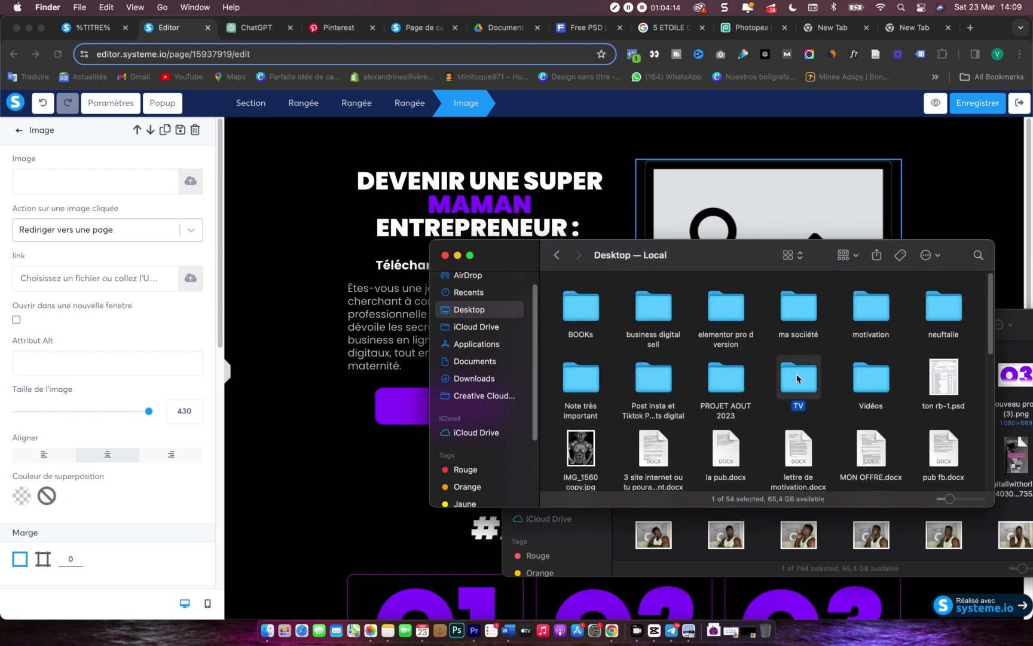
double_click(580, 372)
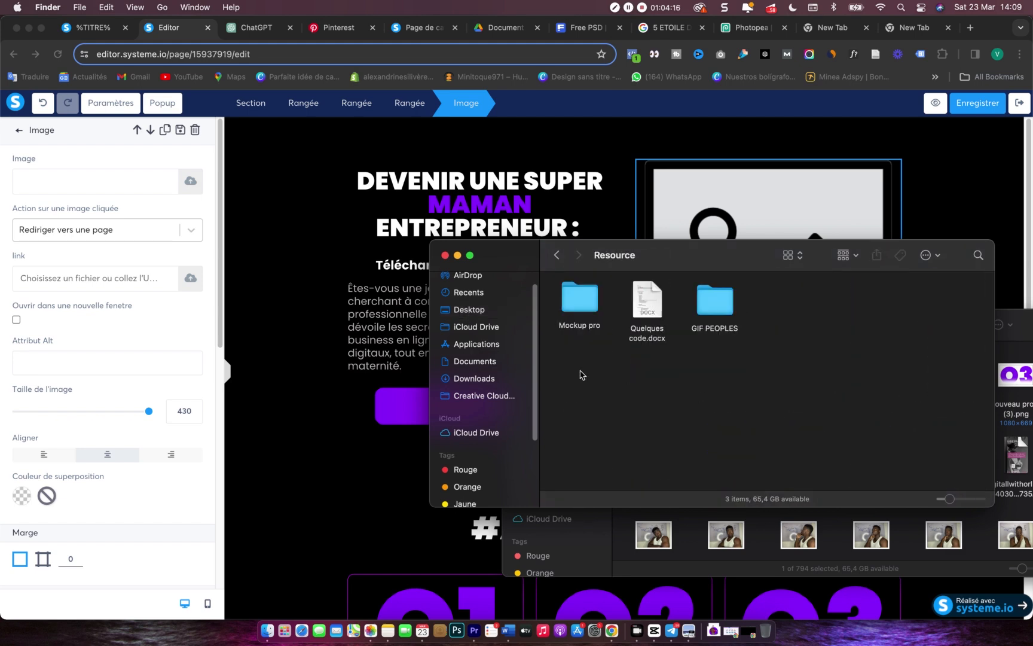
double_click(583, 297)
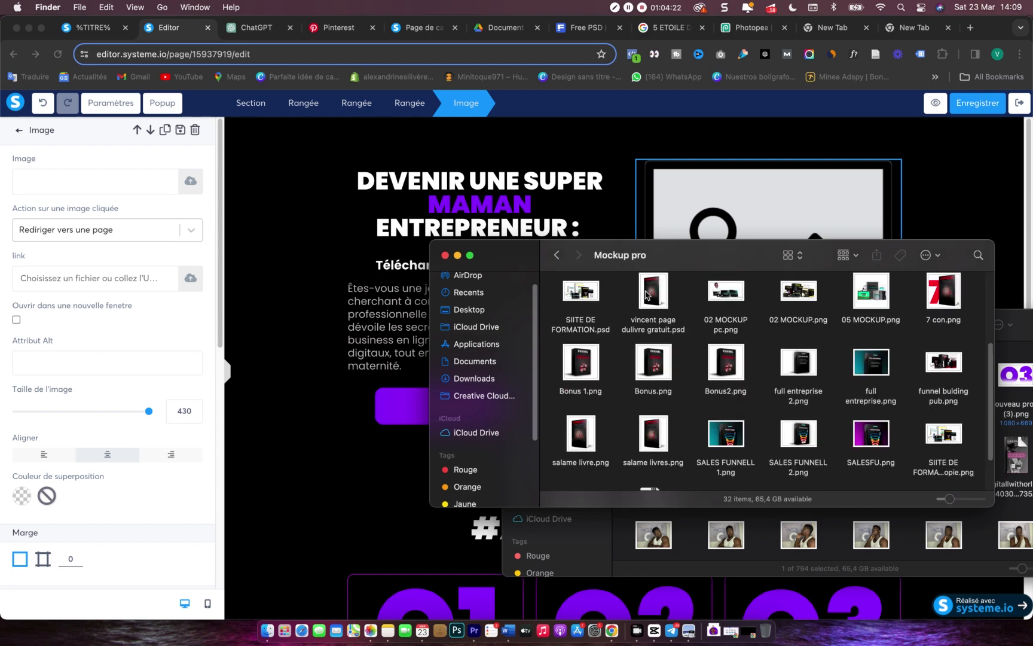
left_click(647, 303)
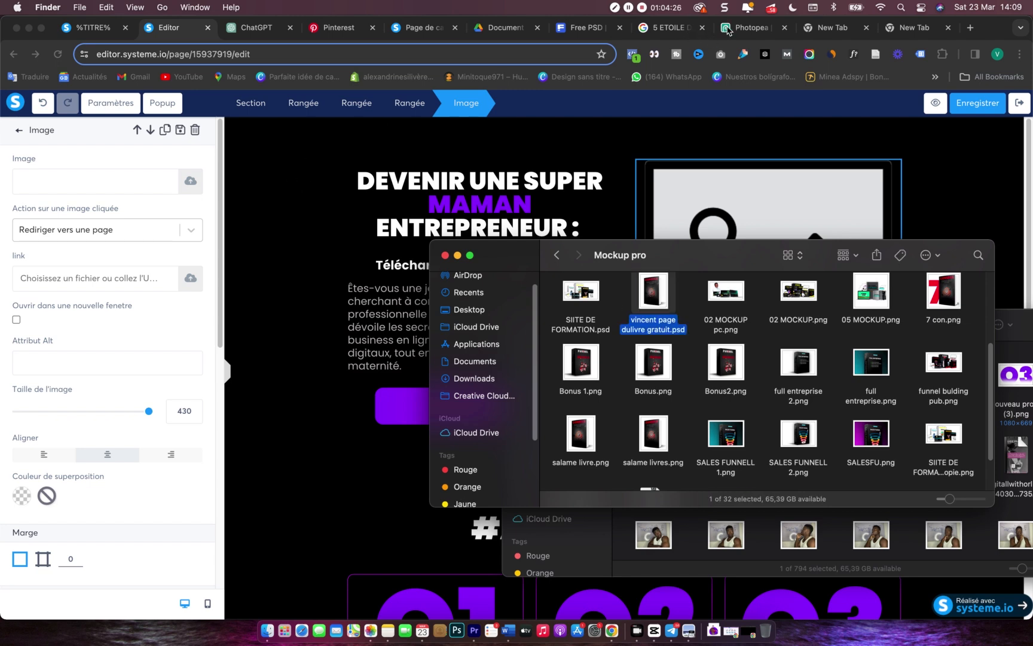
- Switch to Photopea, dismiss the ad-removal notice, and open vincent page dulivre gratuit.psd from Finder as a new document
left_click(728, 32)
left_click(267, 631)
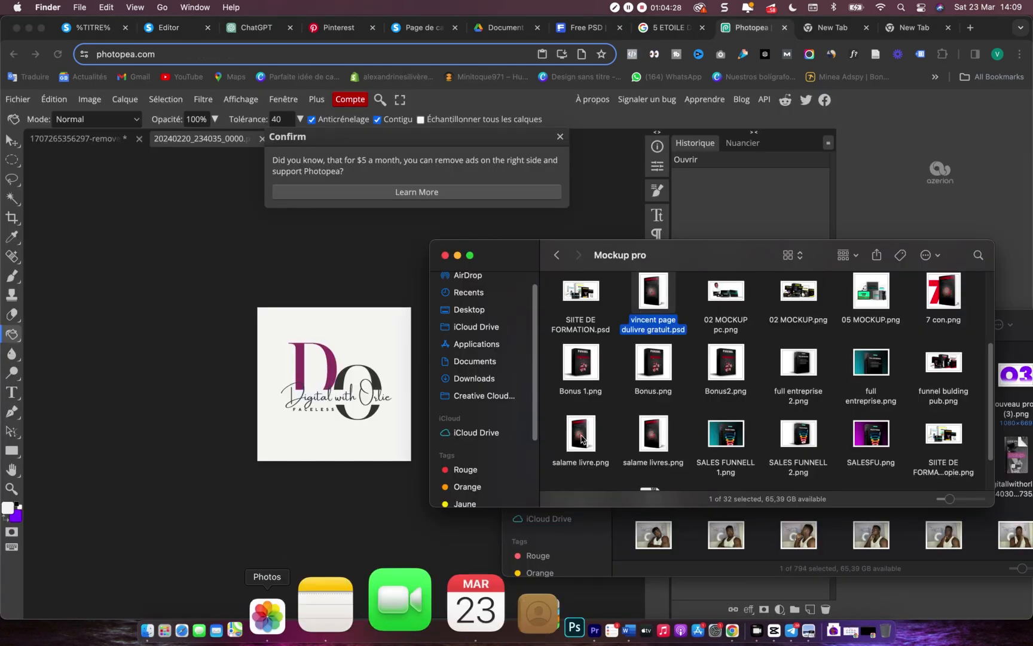
left_click(559, 137)
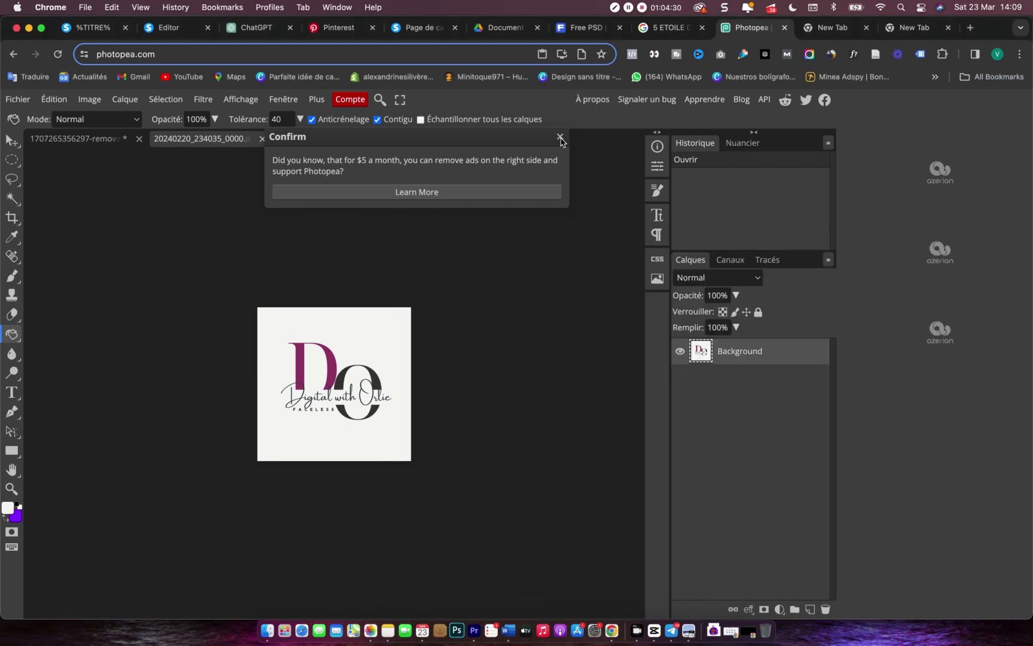
left_click(559, 137)
left_click(266, 628)
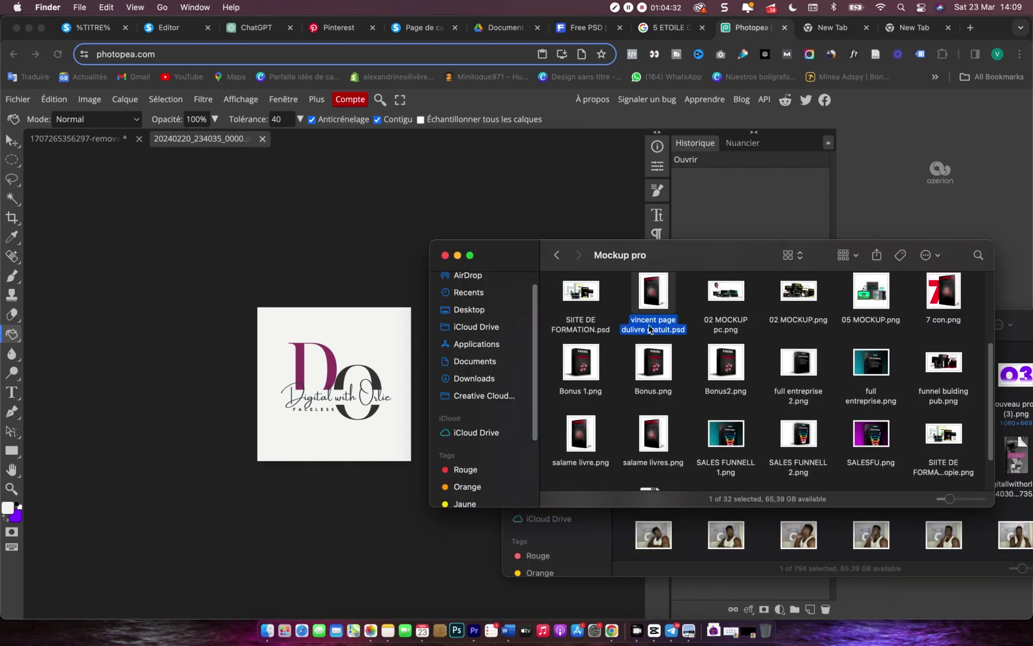
left_click_drag(653, 295, 307, 146)
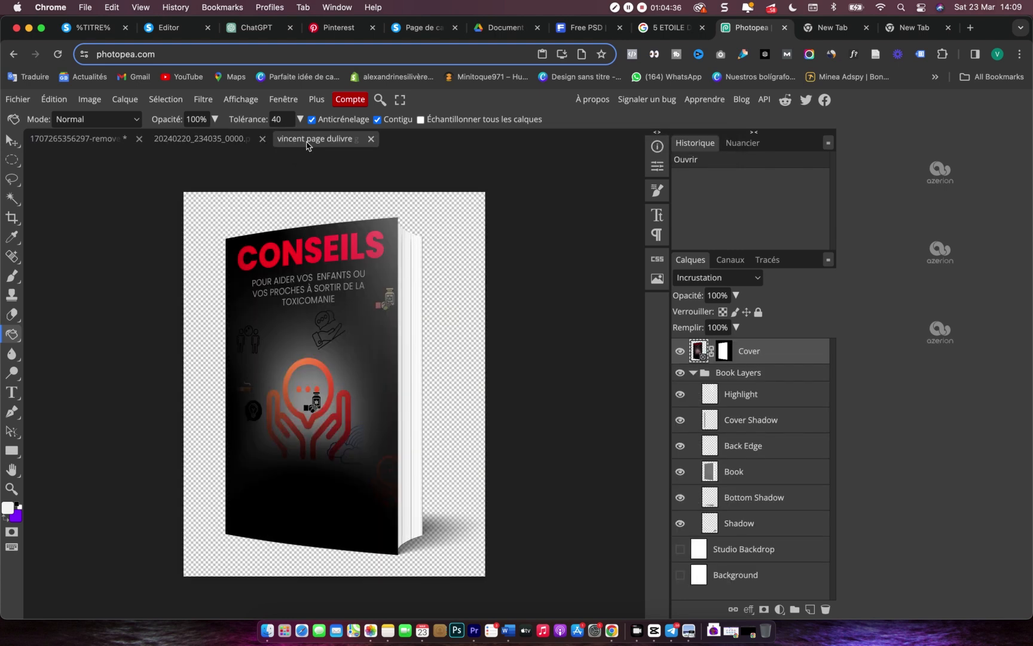
scroll(393, 376, "down", 3)
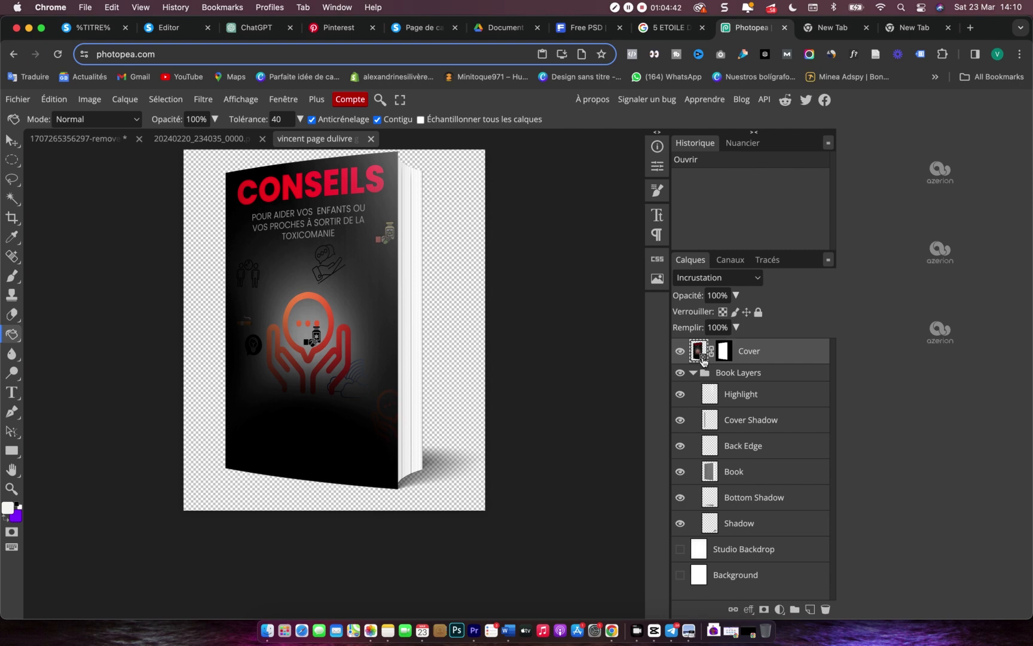
- Open the Cover layer's contents and delete the layers from Calque 2 down to moon_3546822
double_click(700, 352)
left_click(482, 224)
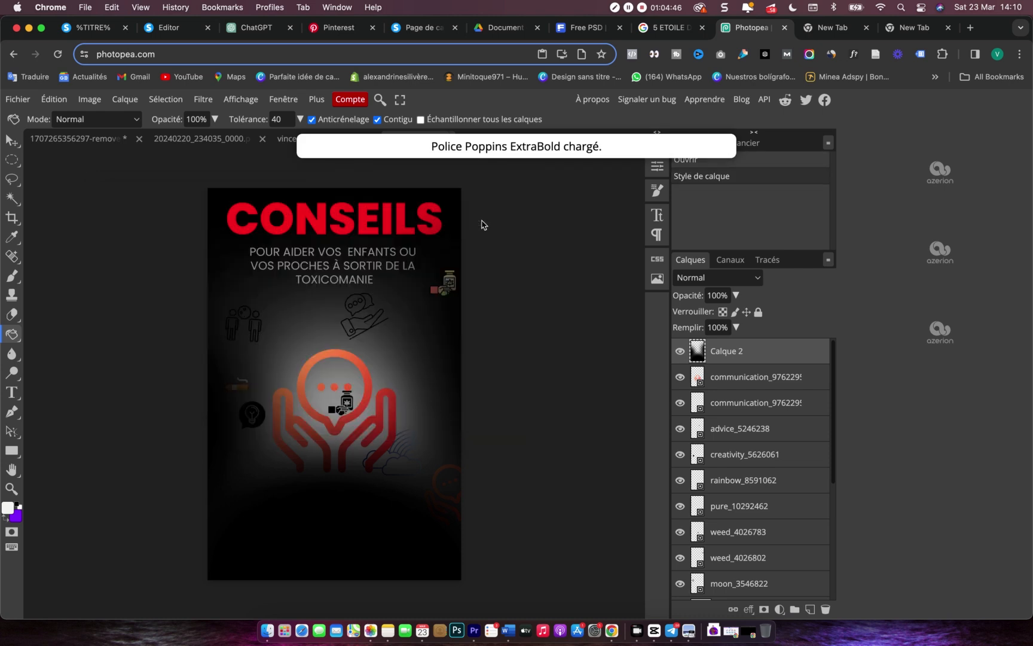
left_click(681, 353)
left_click(680, 378)
left_click(681, 403)
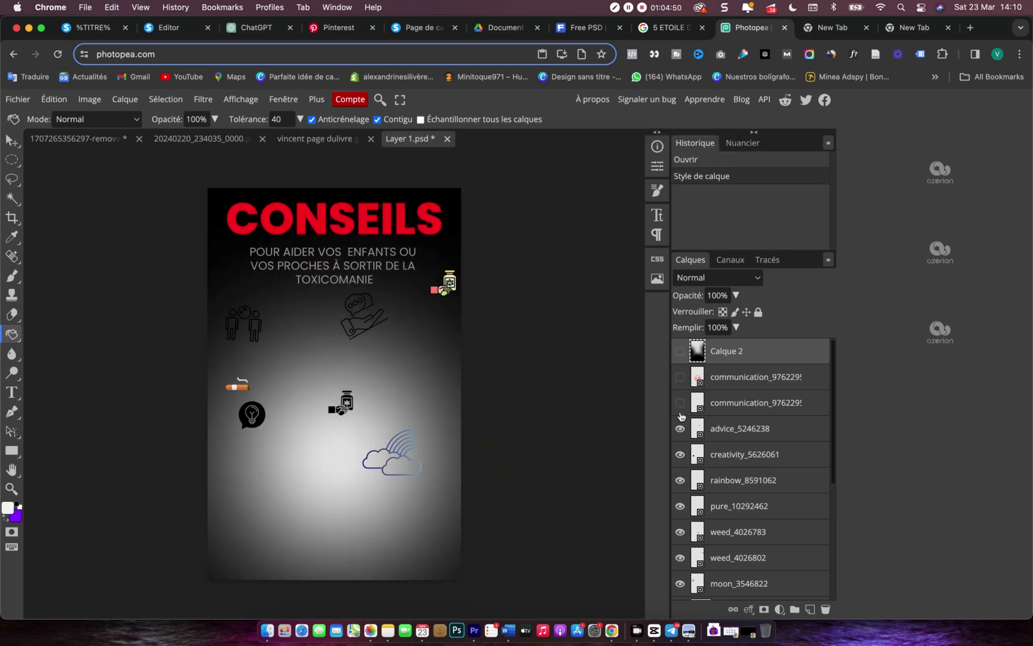
scroll(737, 554, "down", 2)
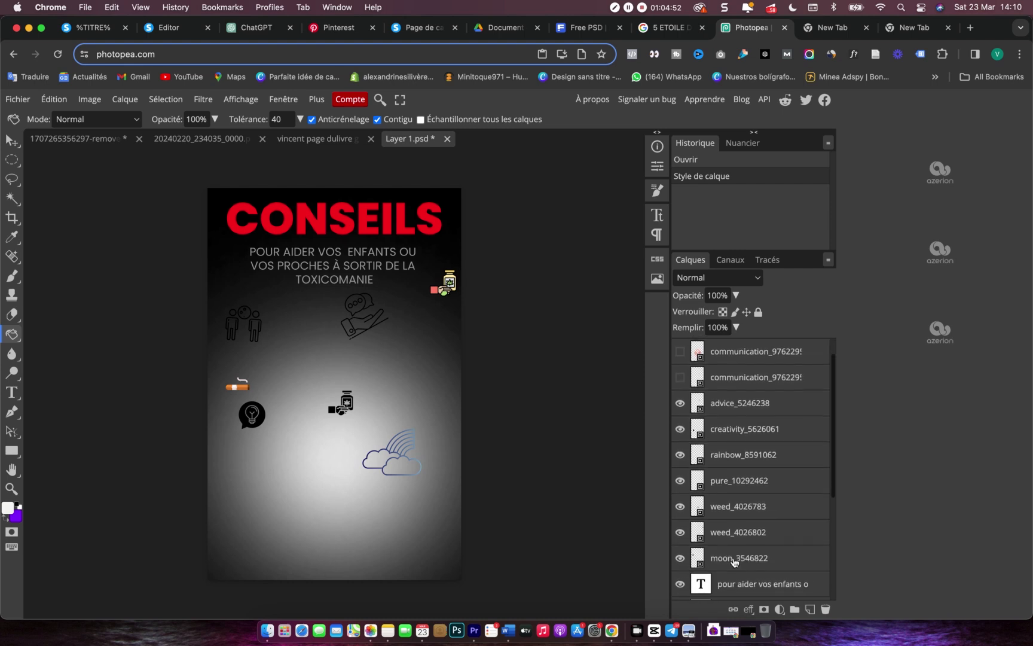
left_click(735, 561)
key("Delete")
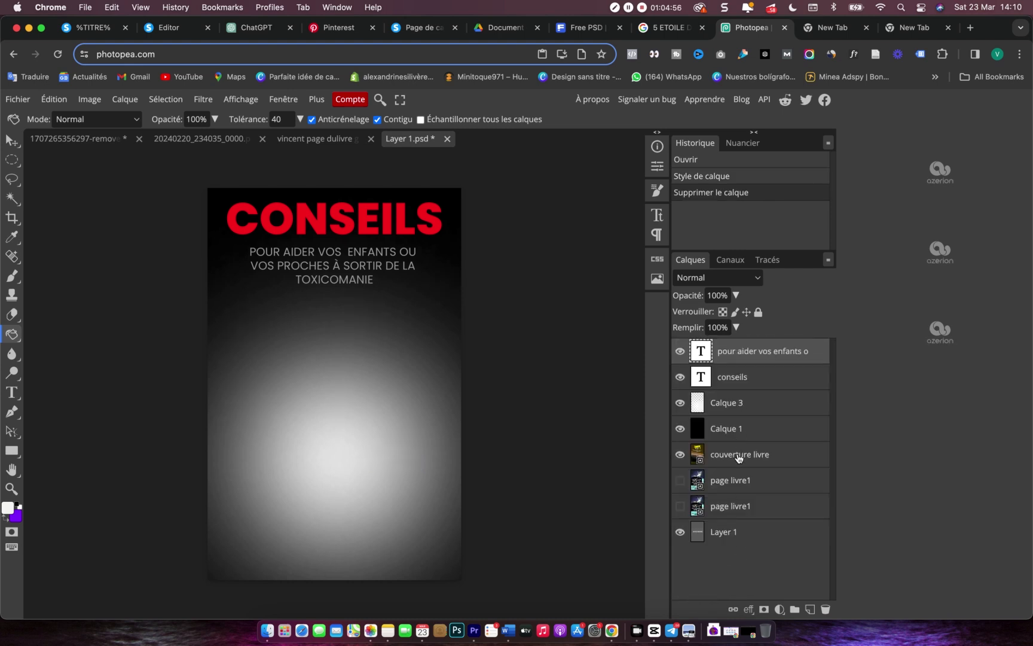
- Delete the "pour aider vos enfants o" and "conseils" text layers together with the Calque 3 layer
left_click(737, 428, "shift")
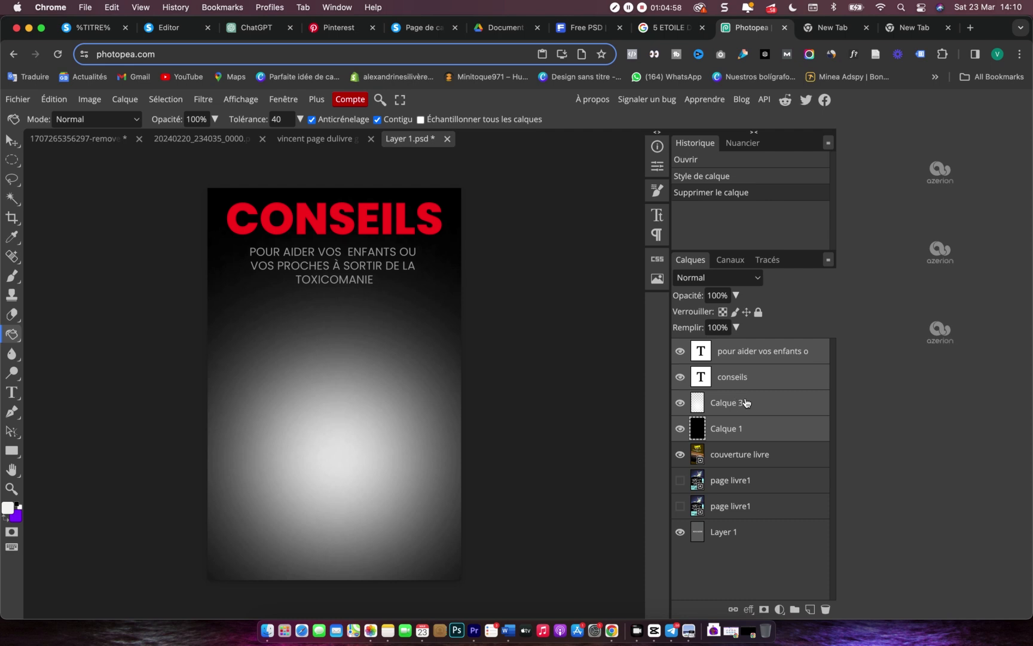
left_click(746, 402)
left_click(743, 352, "shift")
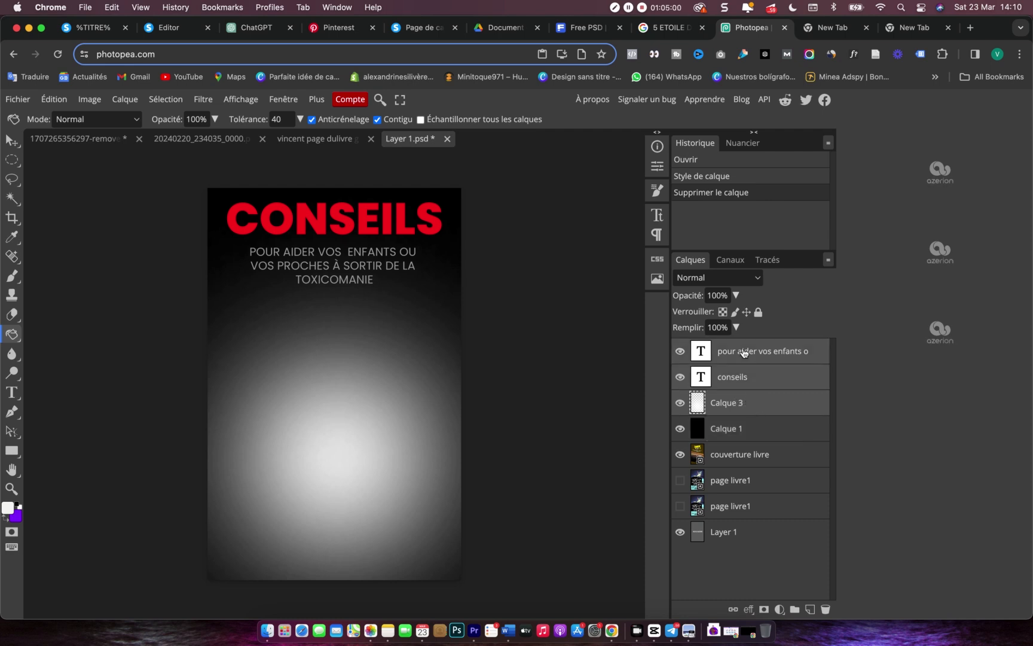
key("Delete")
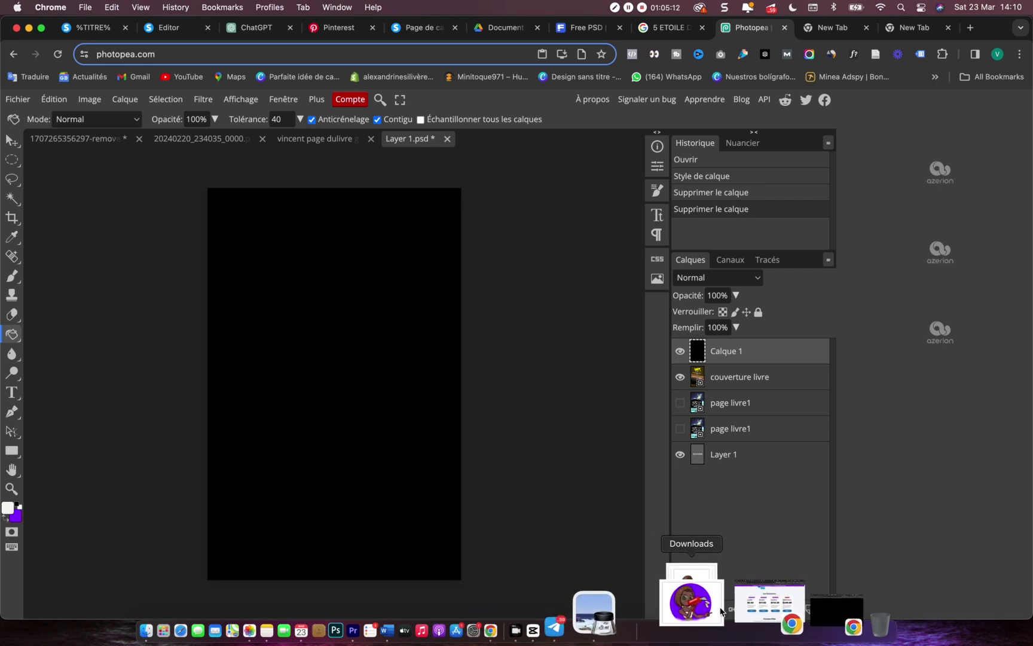
- Bring up the guide PDF in Preview, examine the title and subtitle on its cover page, and return to Photopea
left_click(692, 617)
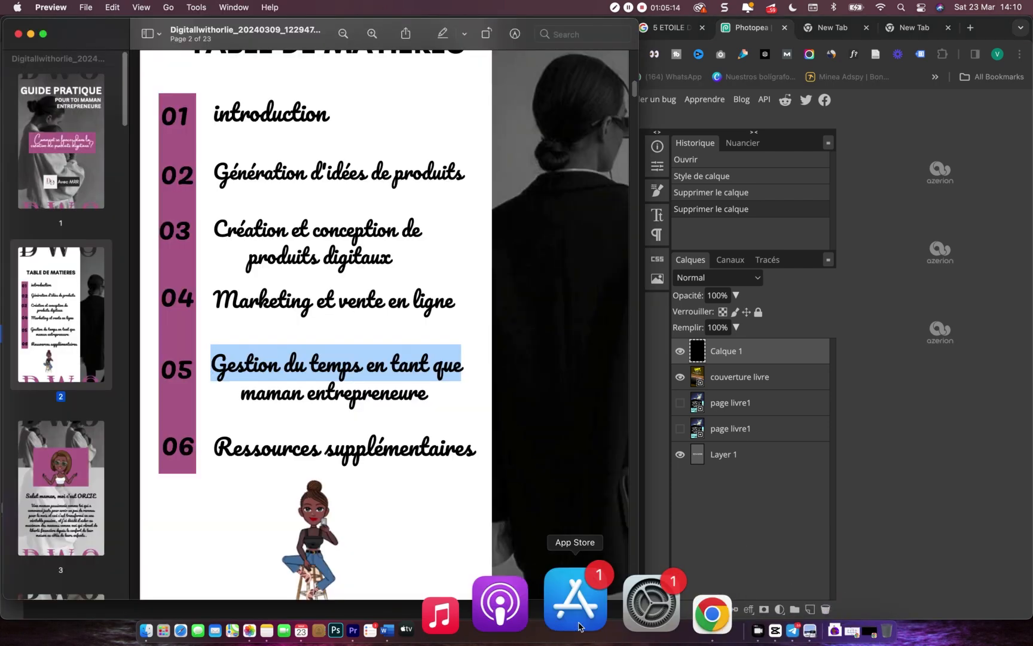
scroll(370, 268, "up", 15)
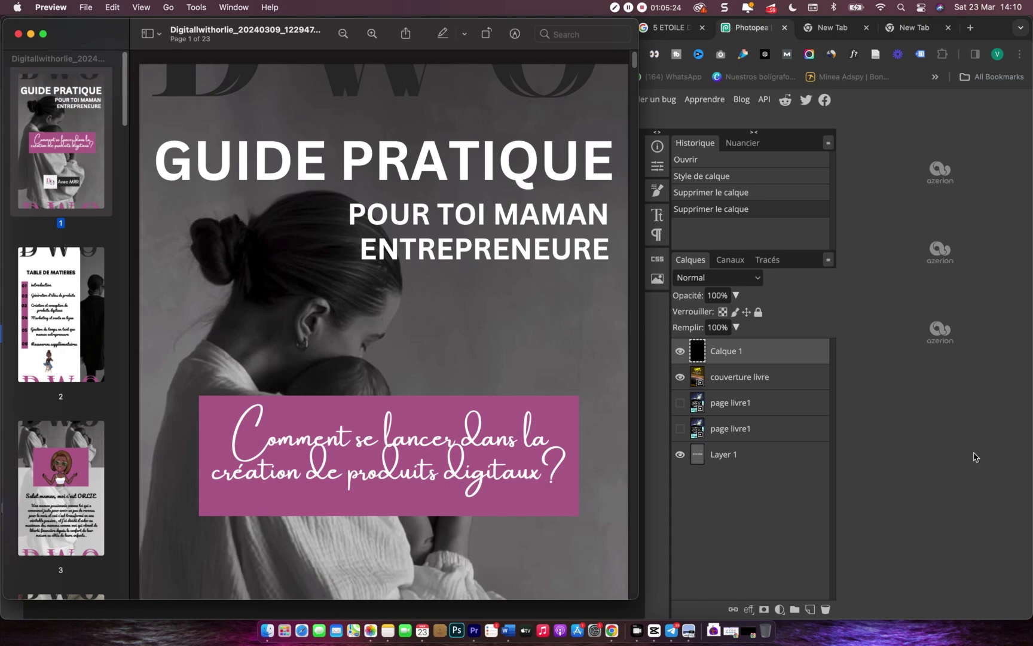
left_click(958, 471)
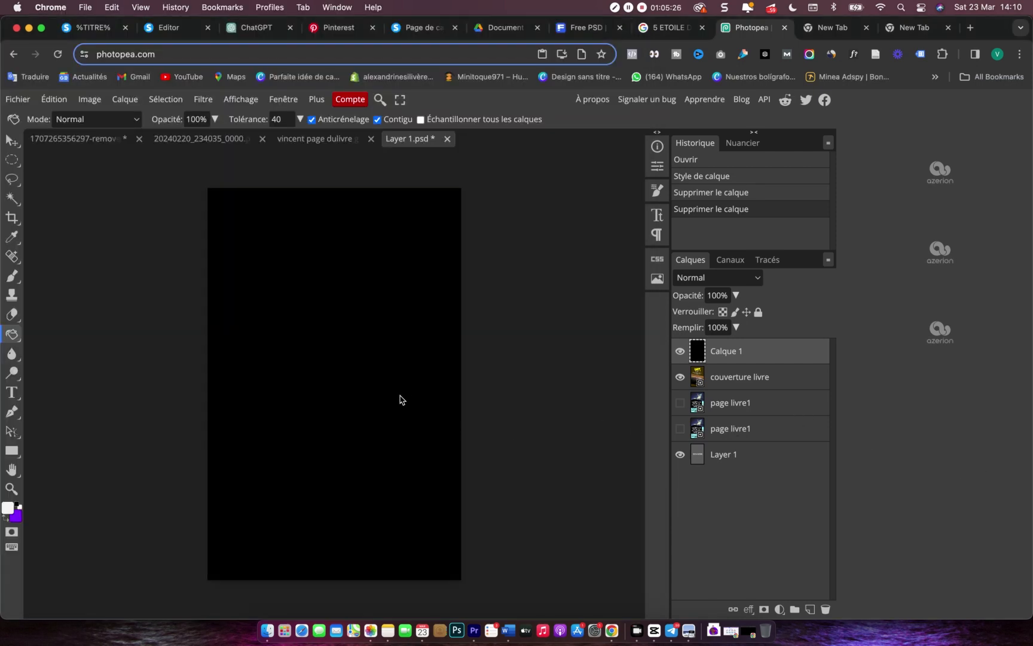
- Activate the Text tool, swap the foreground and background colours, and open the foreground colour for editing
left_click(14, 392)
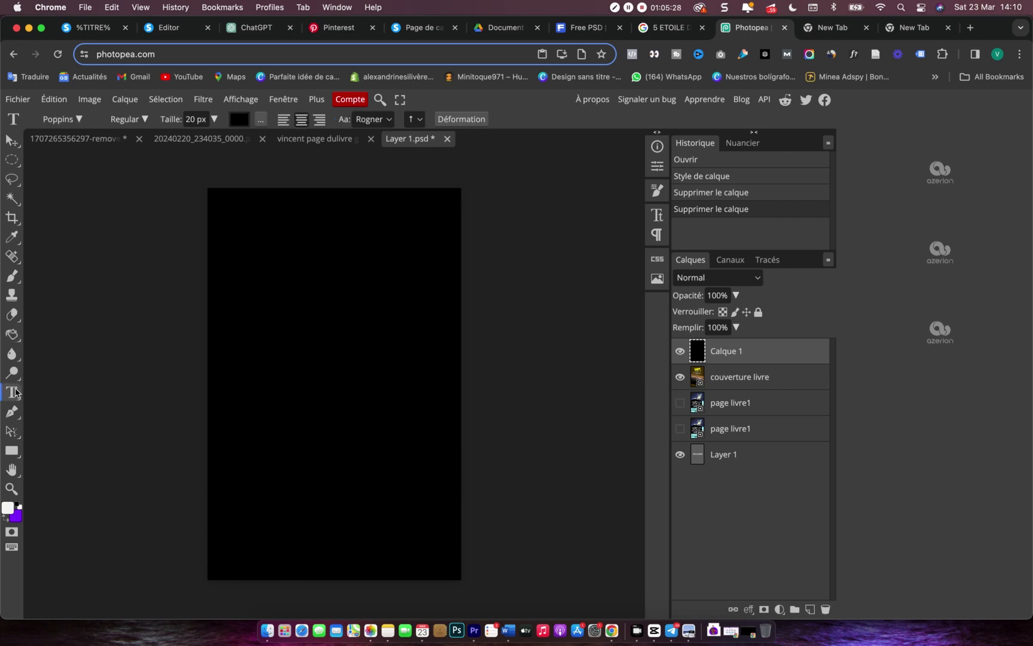
left_click(15, 518)
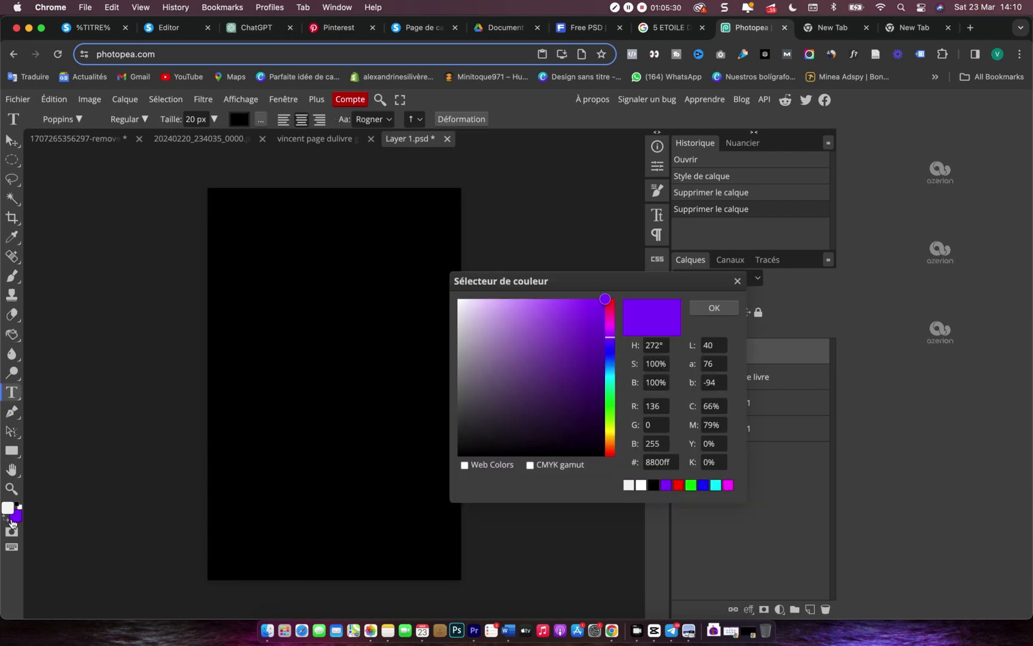
left_click(729, 311)
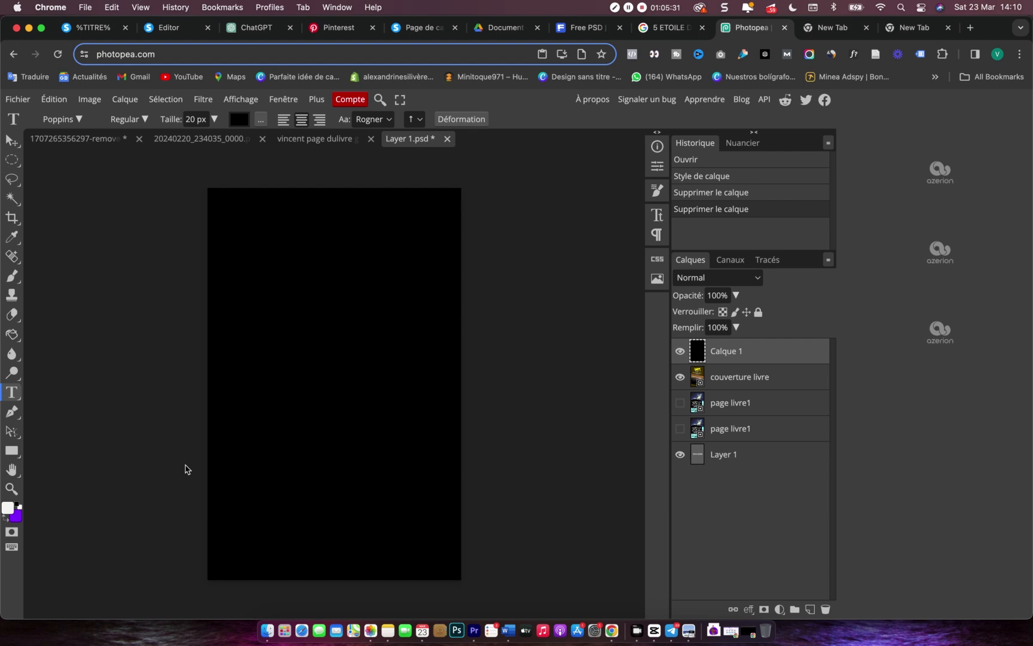
left_click(4, 519)
left_click(8, 509)
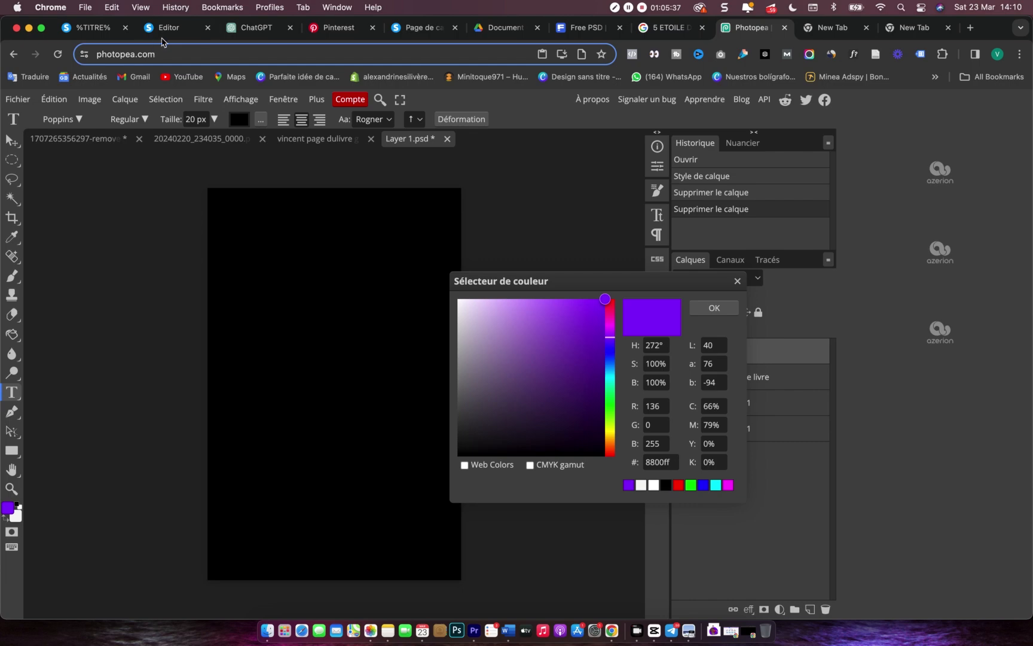
- Switch to the systeme.io editor and copy the hex code 9013FE from the "Téléchargez ici !" button's background gradient
left_click(165, 33)
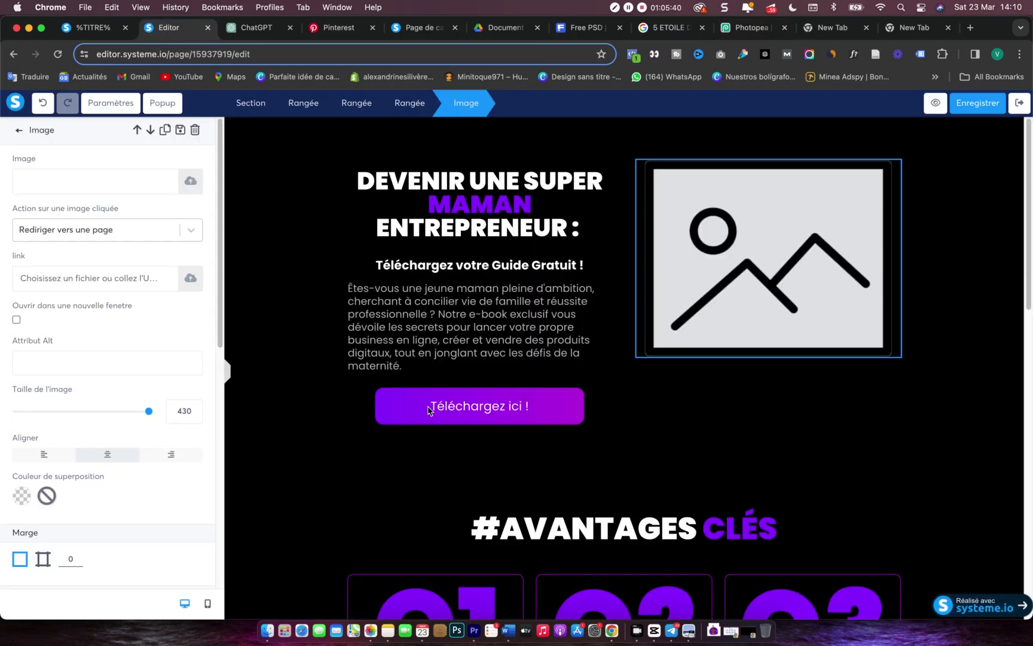
left_click(426, 407)
scroll(127, 377, "down", 10)
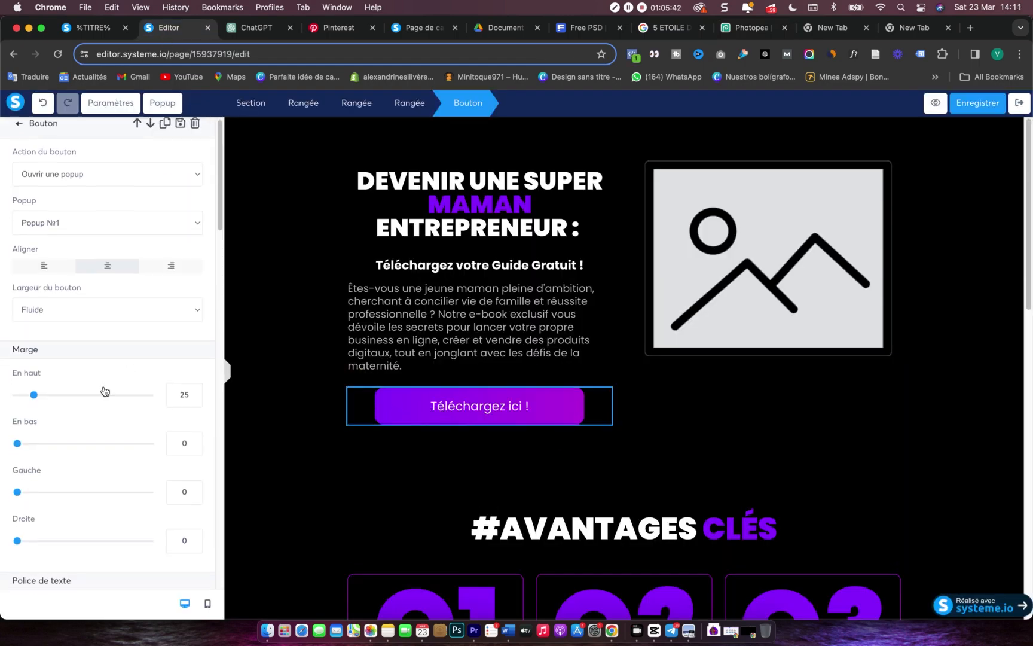
left_click(30, 322)
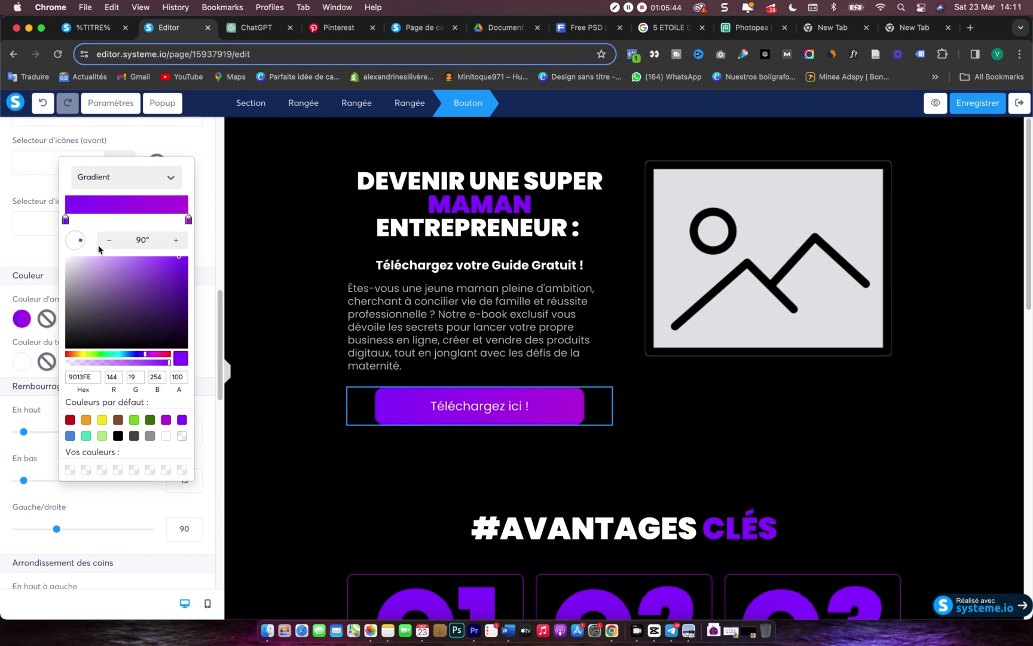
double_click(75, 376)
key("super+c")
- Switch back to Photopea and set the foreground colour to 9013fe
left_click(733, 31)
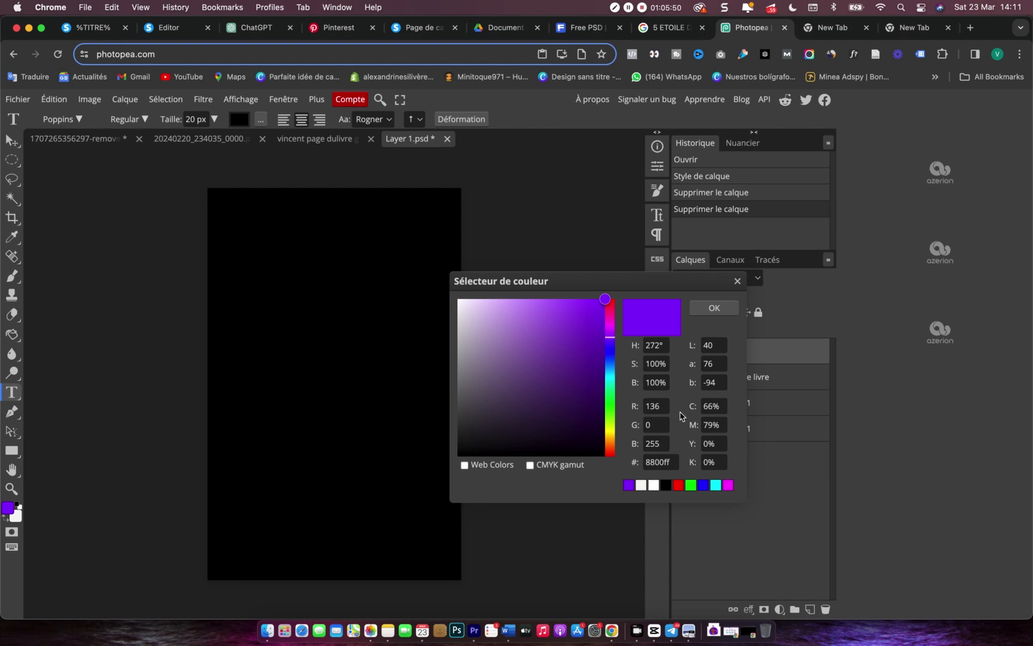
left_click(647, 461)
key("super+v")
left_click(720, 310)
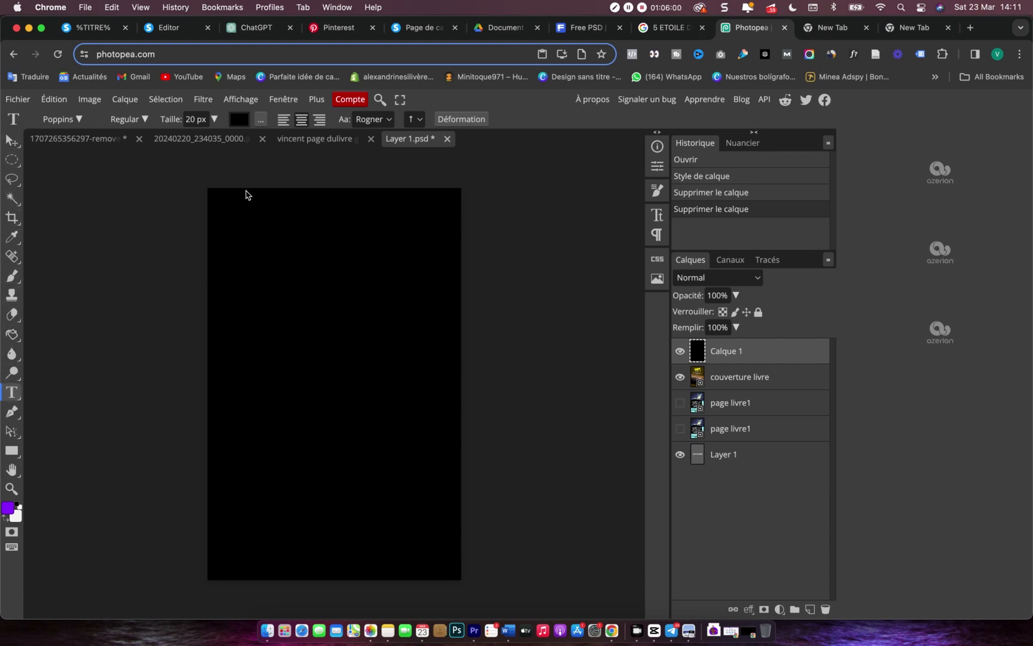
- Set the Text tool's own colour to the copied purple, 9013fe
left_click(239, 119)
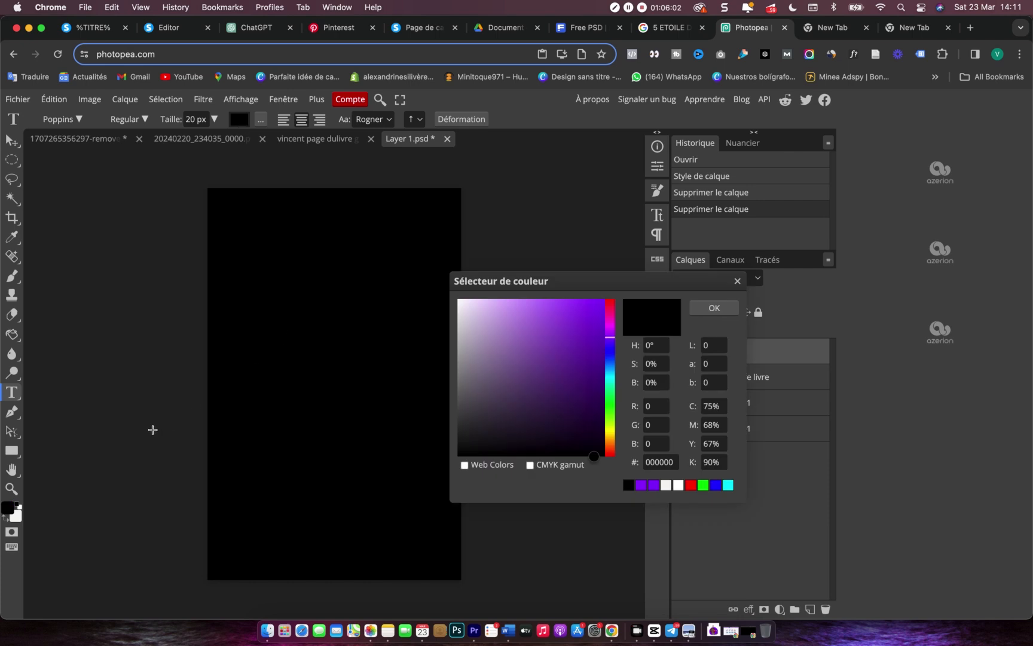
left_click(679, 462)
key("super+a")
key("super+v")
key("Return")
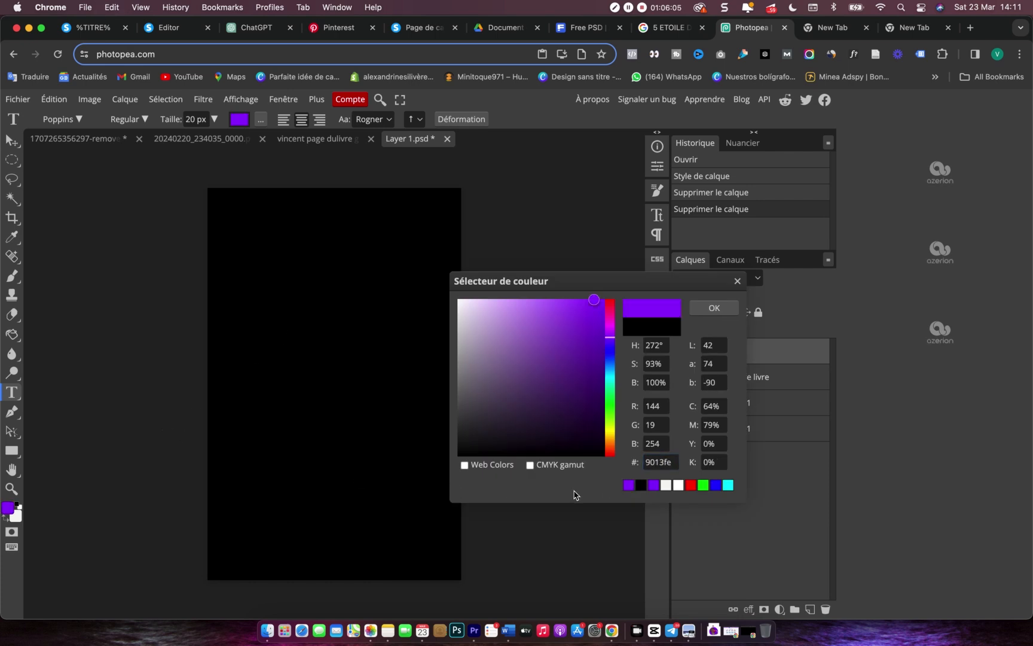
left_click(724, 308)
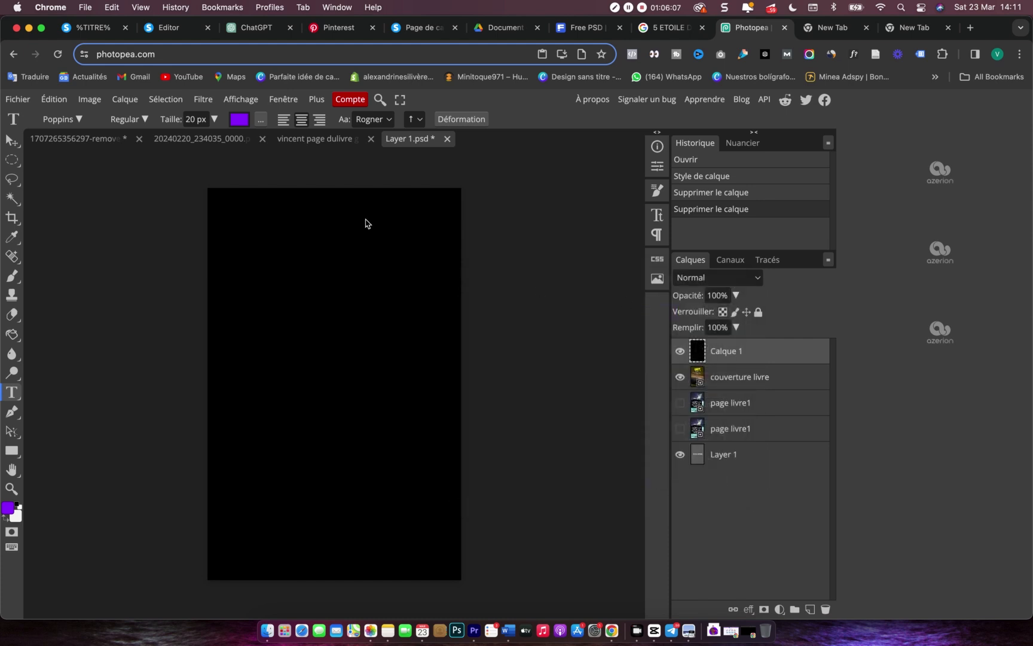
- Add the text "GUIDE" at 286 px on the black cover and move it to the centre near the upper edge
left_click(238, 230)
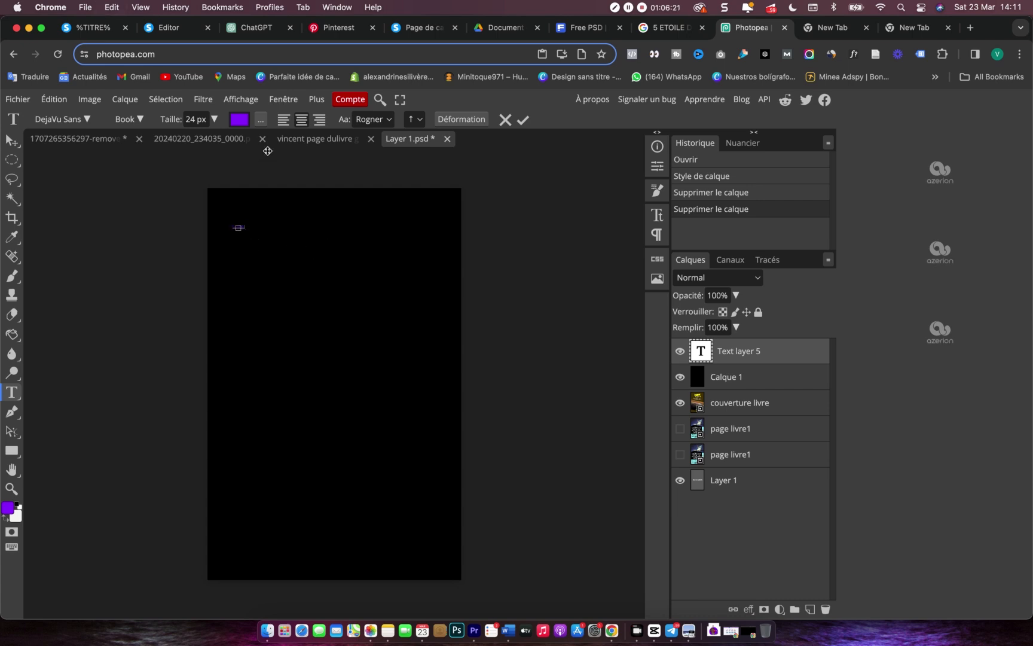
left_click(197, 123)
type("238")
left_click_drag(280, 131, 281, 132)
left_click(241, 227)
double_click(242, 228)
left_click_drag(165, 119, 302, 131)
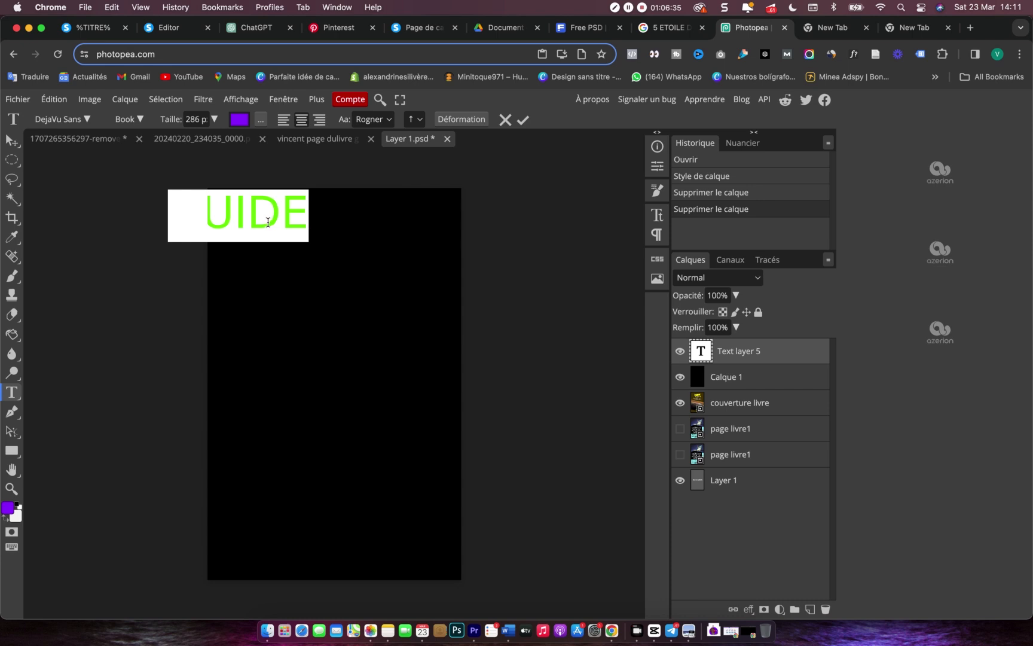
left_click(12, 140)
left_click_drag(349, 228, 337, 224)
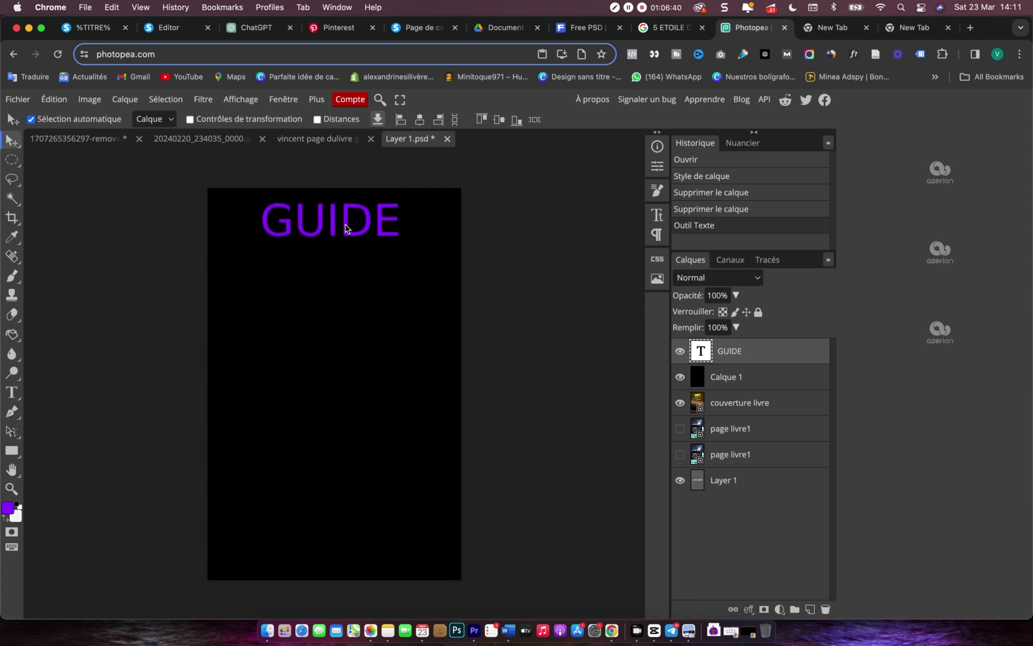
- Try to change the font of the "GUIDE" title from DejaVu Sans to Poppins
key("t")
left_click(342, 223)
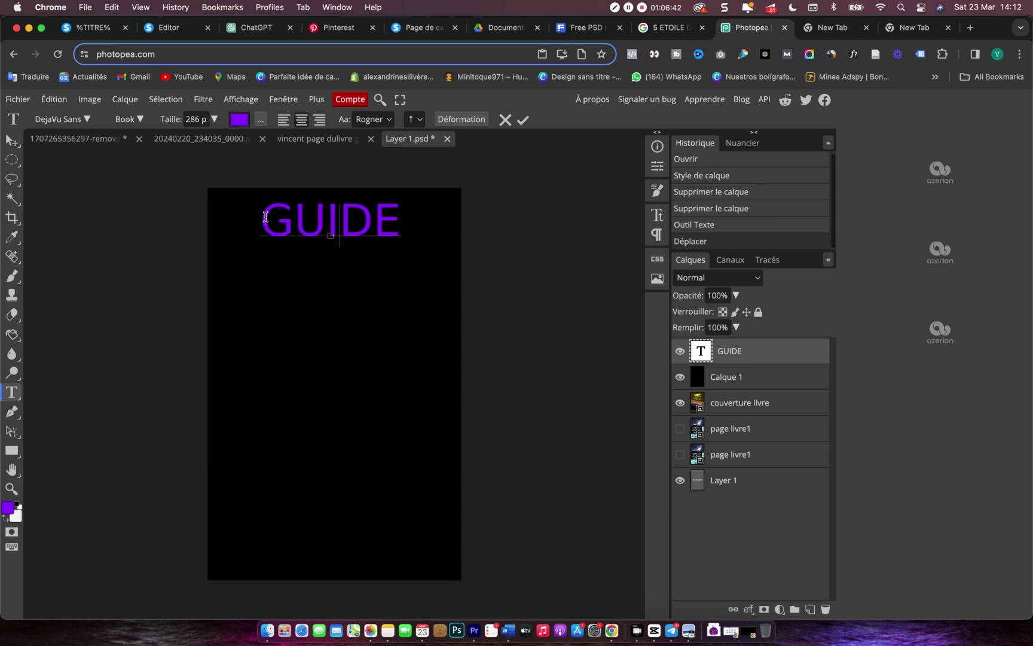
left_click_drag(264, 217, 401, 220)
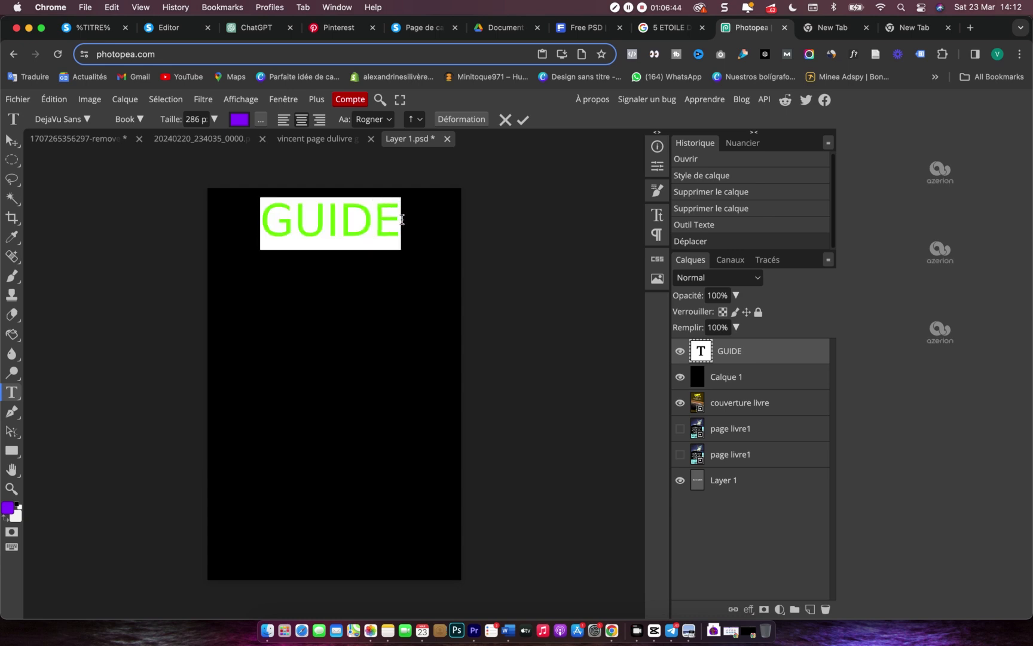
left_click(87, 122)
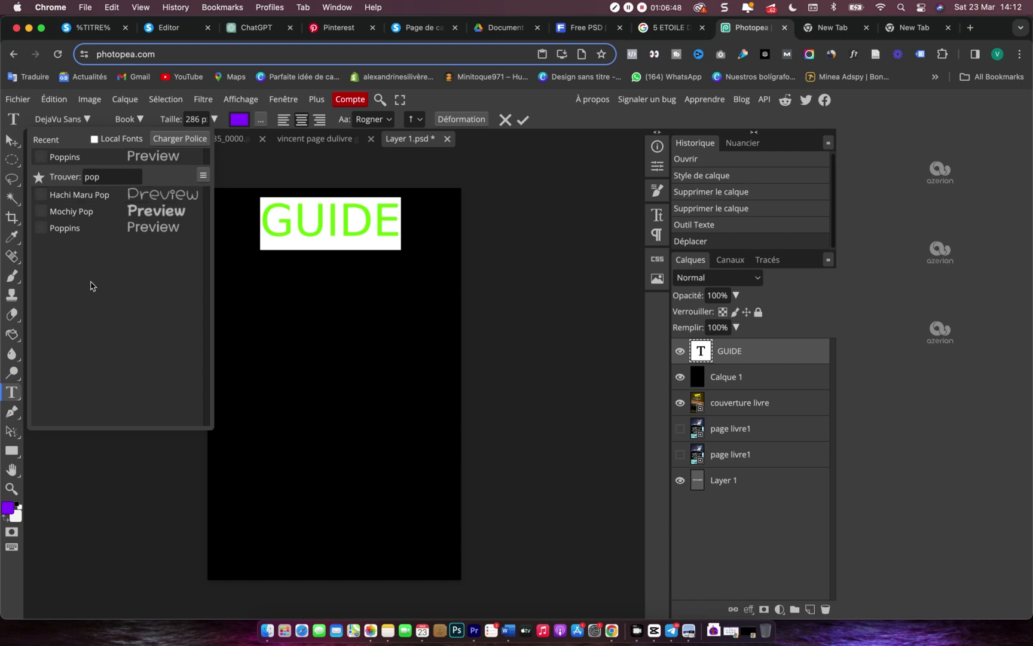
left_click(58, 122)
left_click(58, 122)
type("pop")
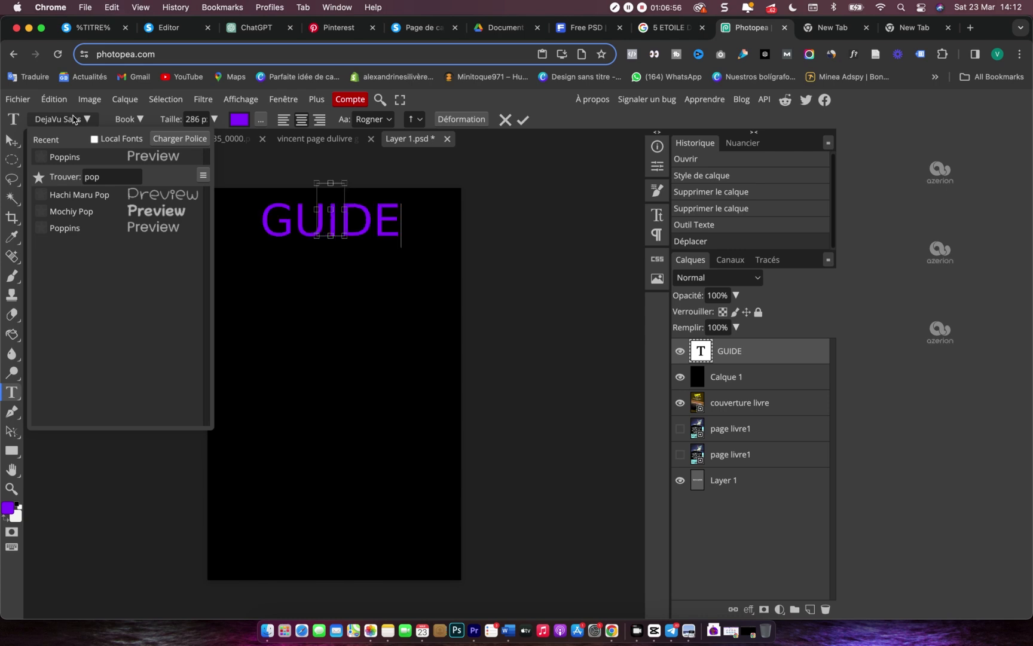
left_click(94, 157)
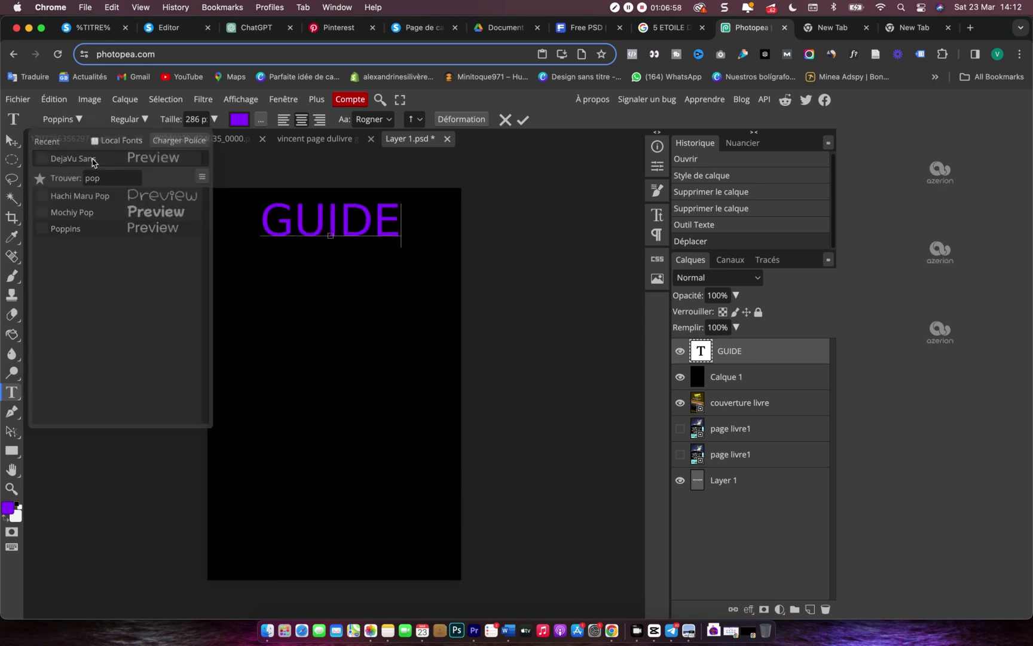
- Search the fonts for "SU" and "SUG", and clear the search
left_click(79, 119)
left_click(99, 177)
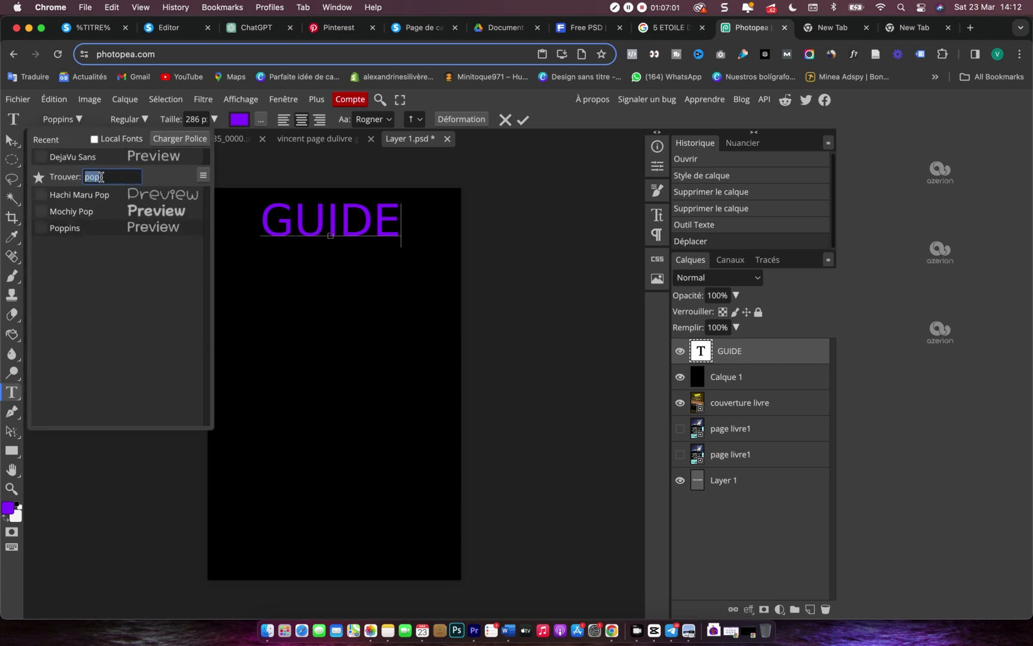
type("SU")
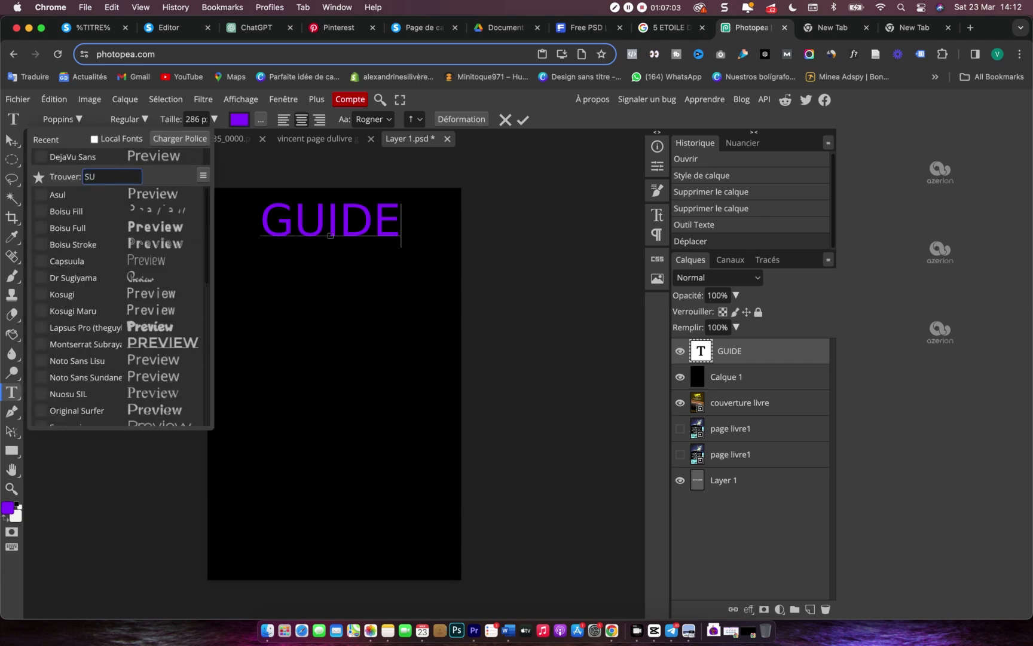
type("F")
key("BackSpace")
type("G")
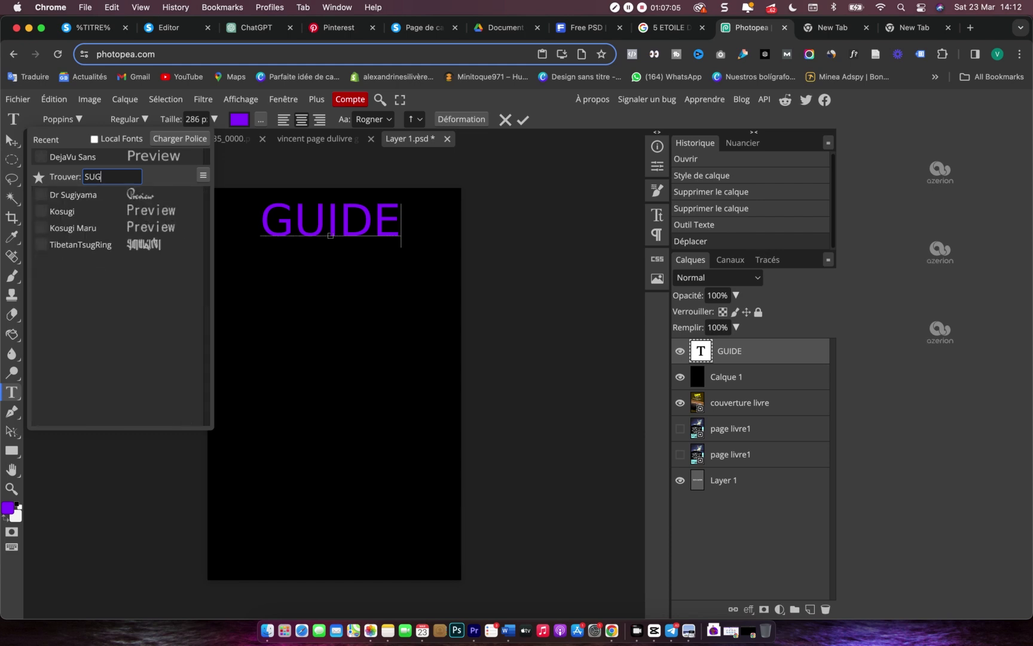
key("BackSpace")
key("BackSpace")
key("BackSpace")
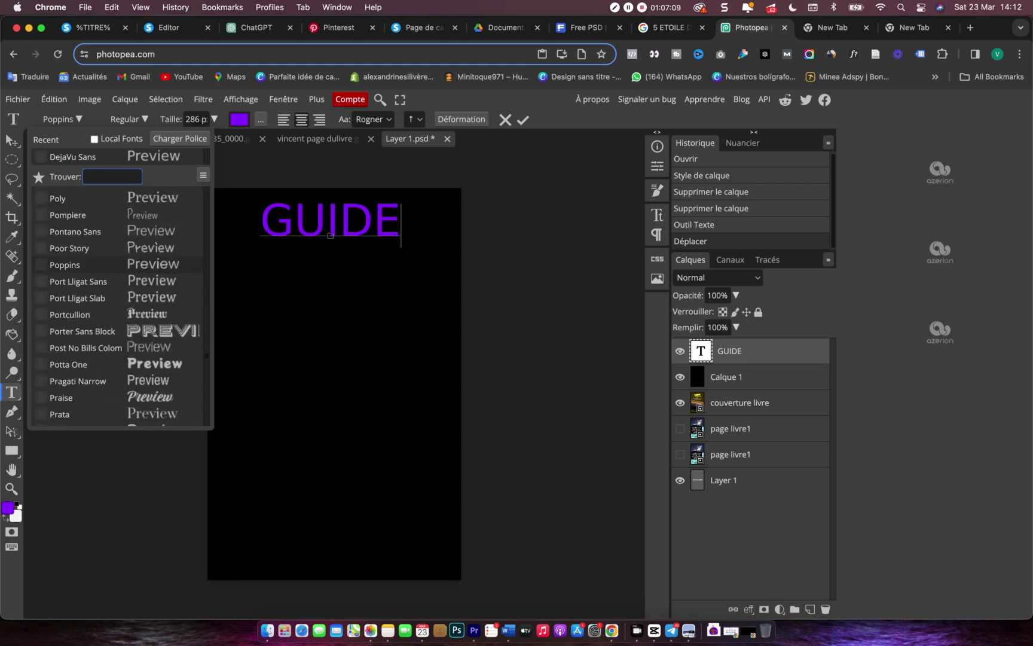
- Search the fonts for "IMP" and try to apply Impact Label to the "GUIDE" title
type("PP")
key("BackSpace")
key("BackSpace")
type("IMP")
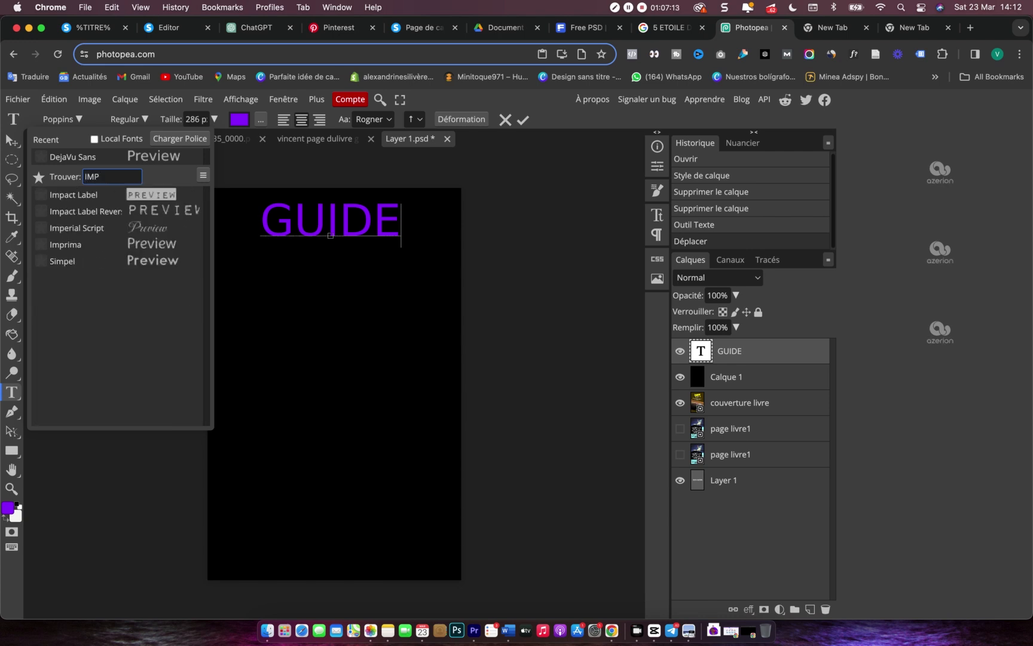
left_click(88, 195)
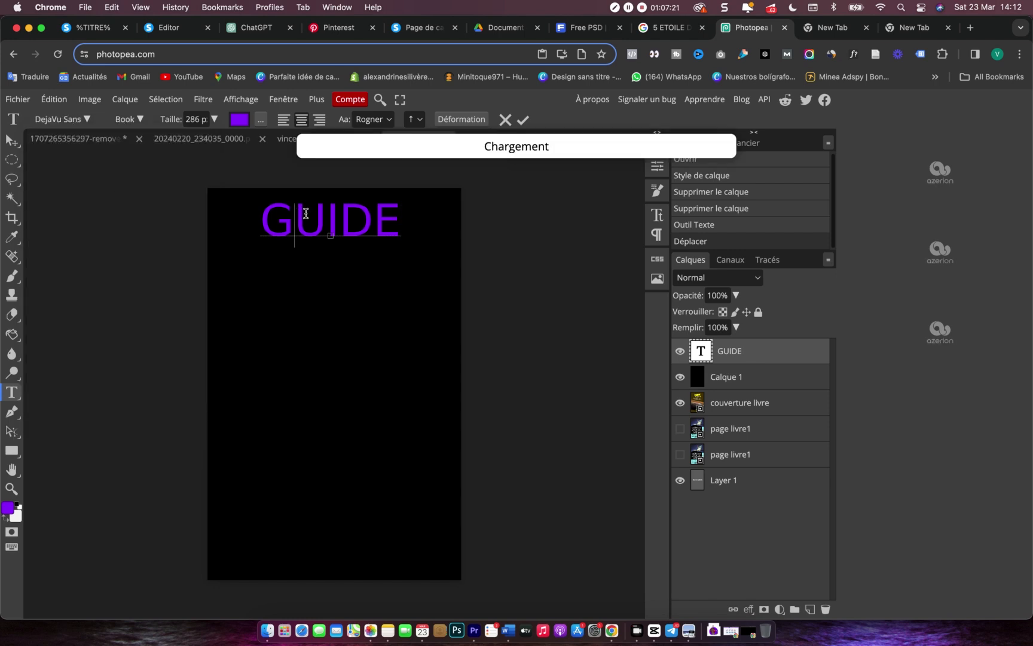
- Select the whole "GUIDE" title, try Impact Label on it, and set its font to Poppins in the Black style
double_click(271, 217)
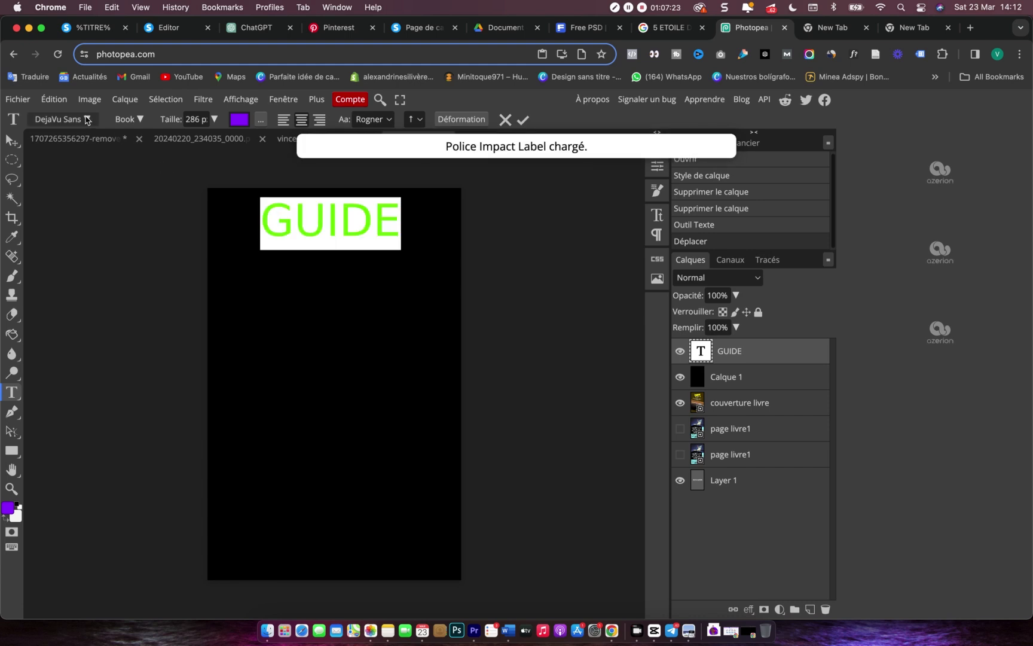
left_click(87, 119)
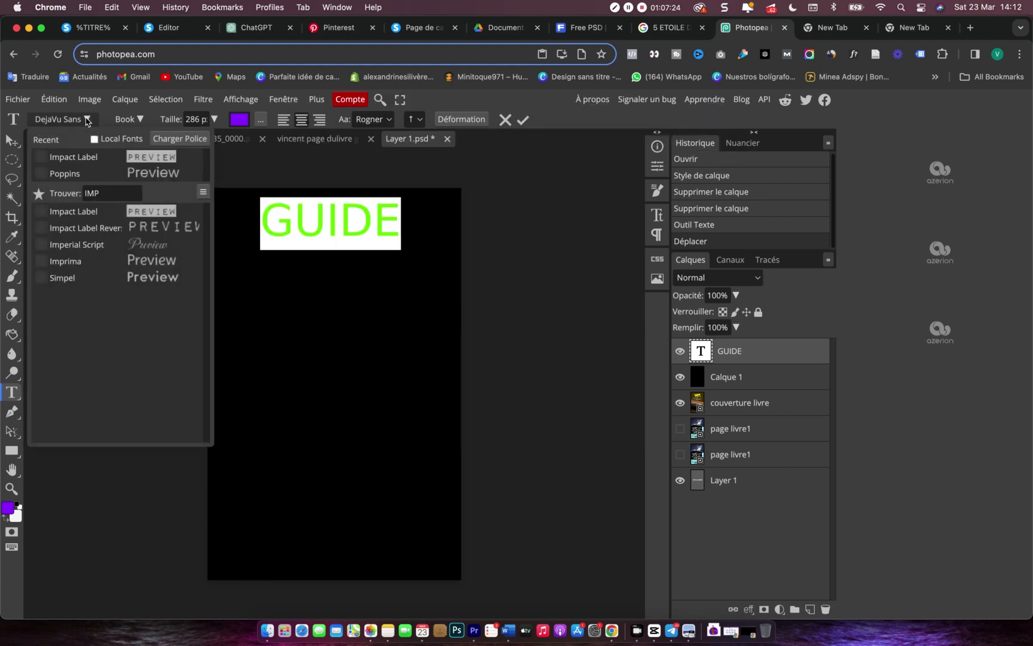
left_click(82, 158)
left_click(86, 119)
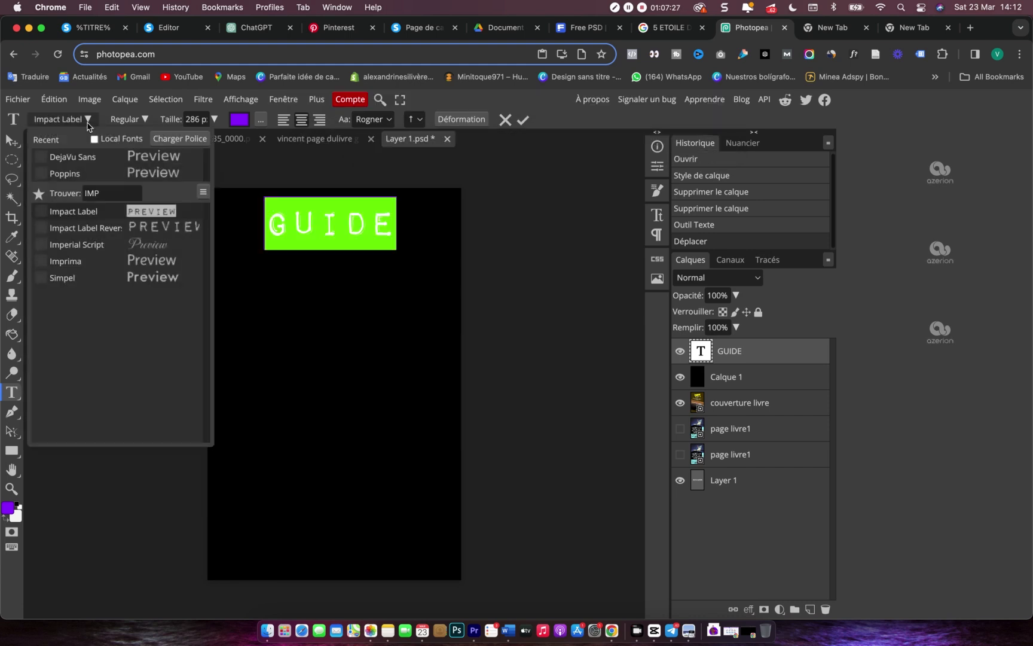
left_click(78, 175)
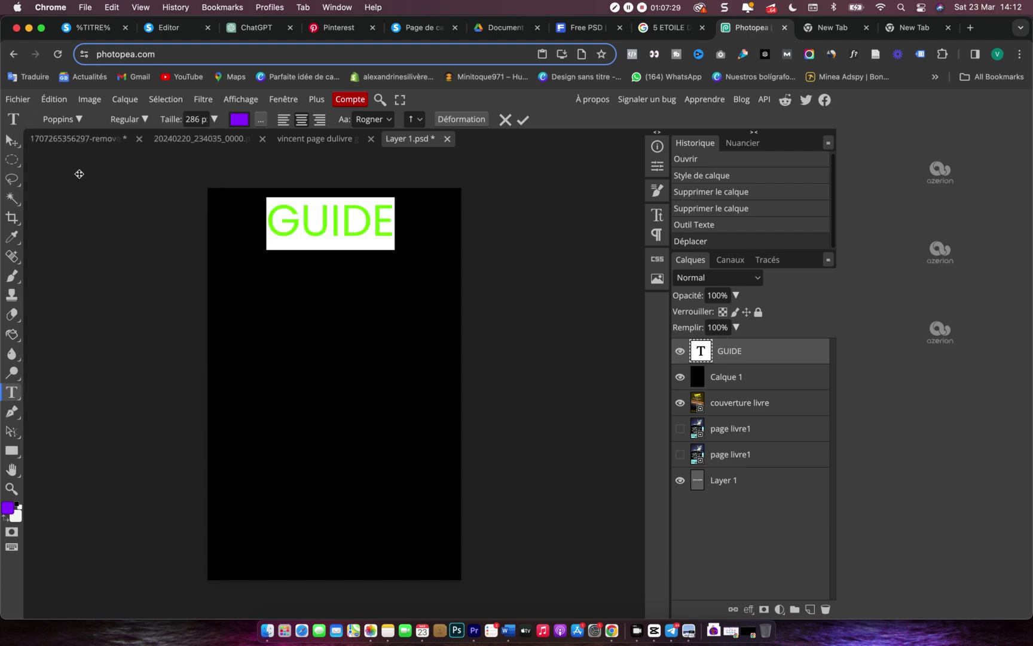
left_click(145, 123)
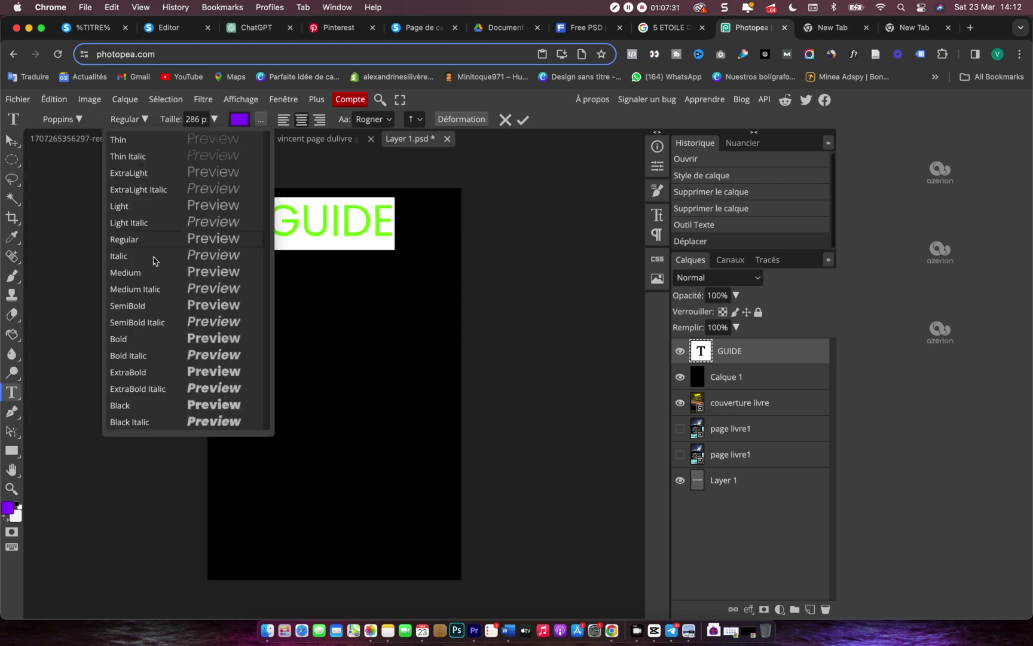
left_click(125, 408)
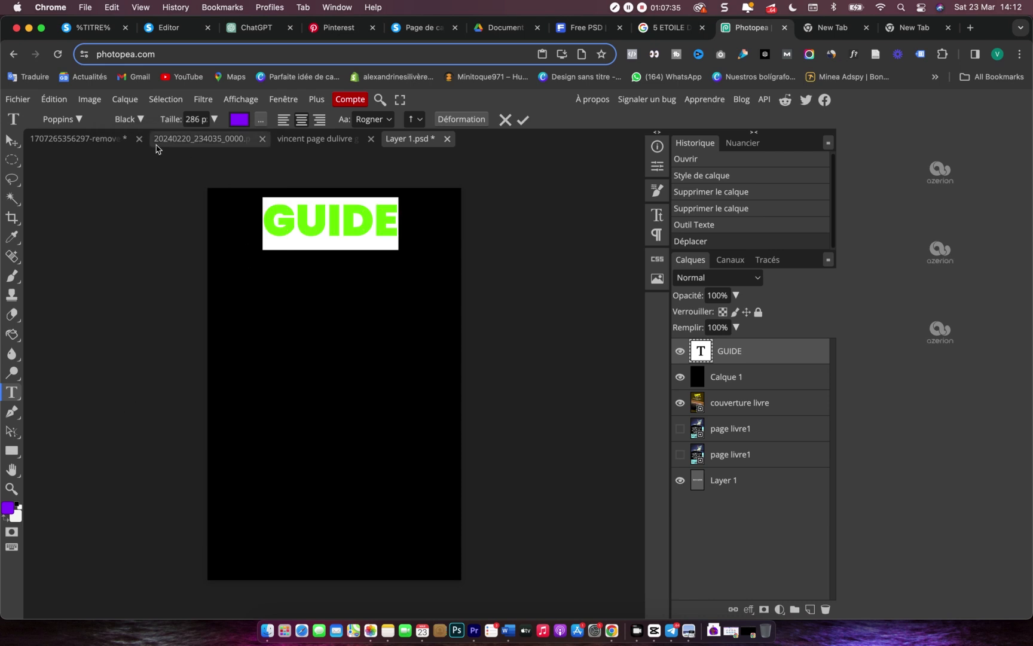
- Enlarge the "GUIDE" title to 389 px and move it slightly down from the cover's upper edge
left_click_drag(165, 121, 216, 120)
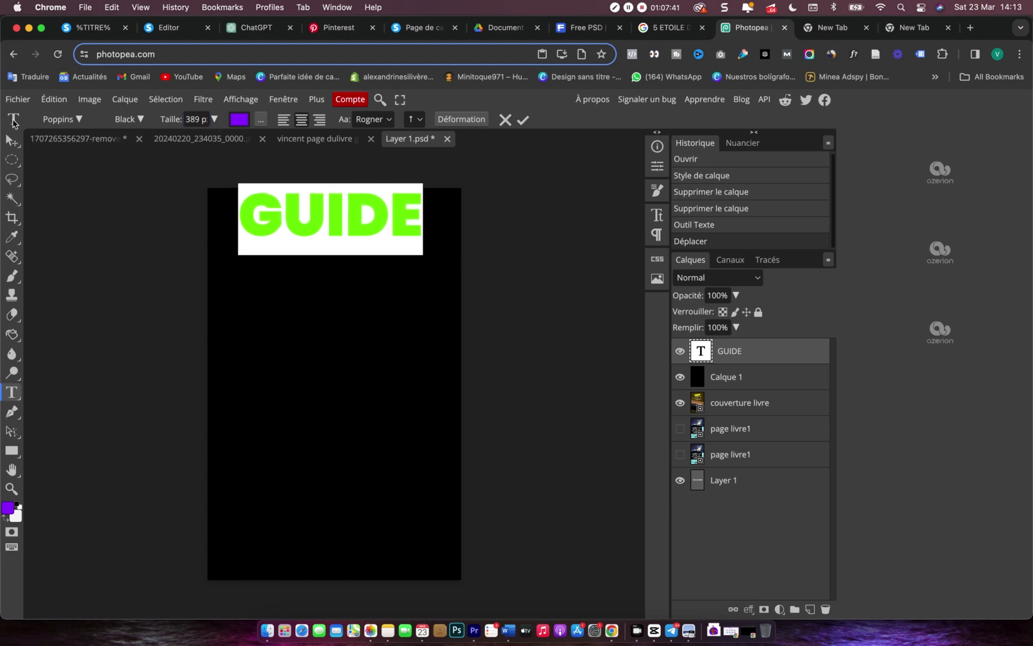
left_click(12, 141)
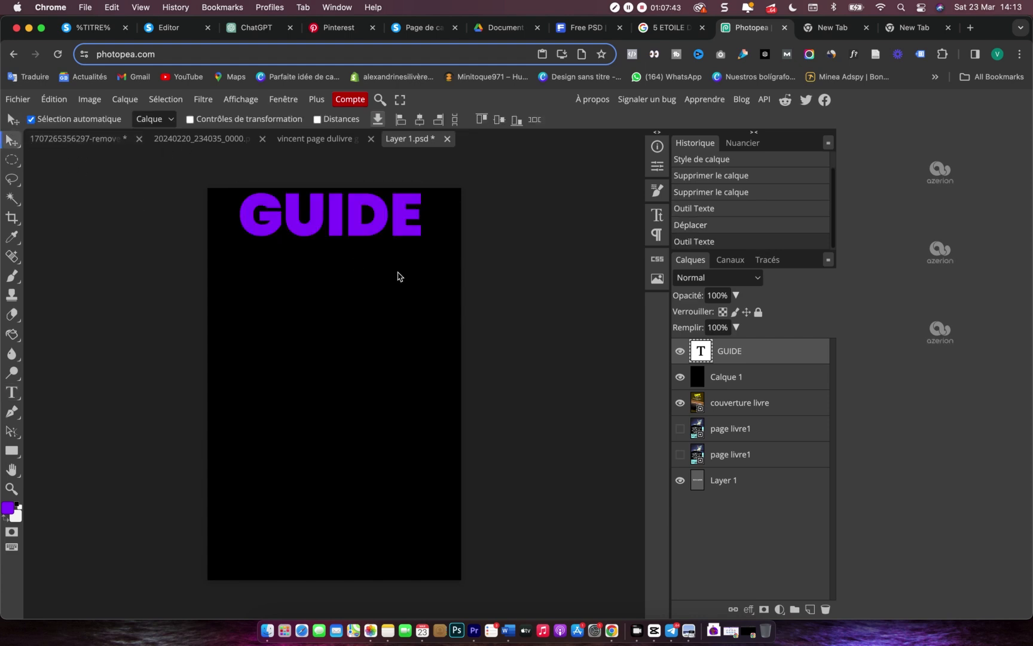
left_click_drag(335, 228, 334, 240)
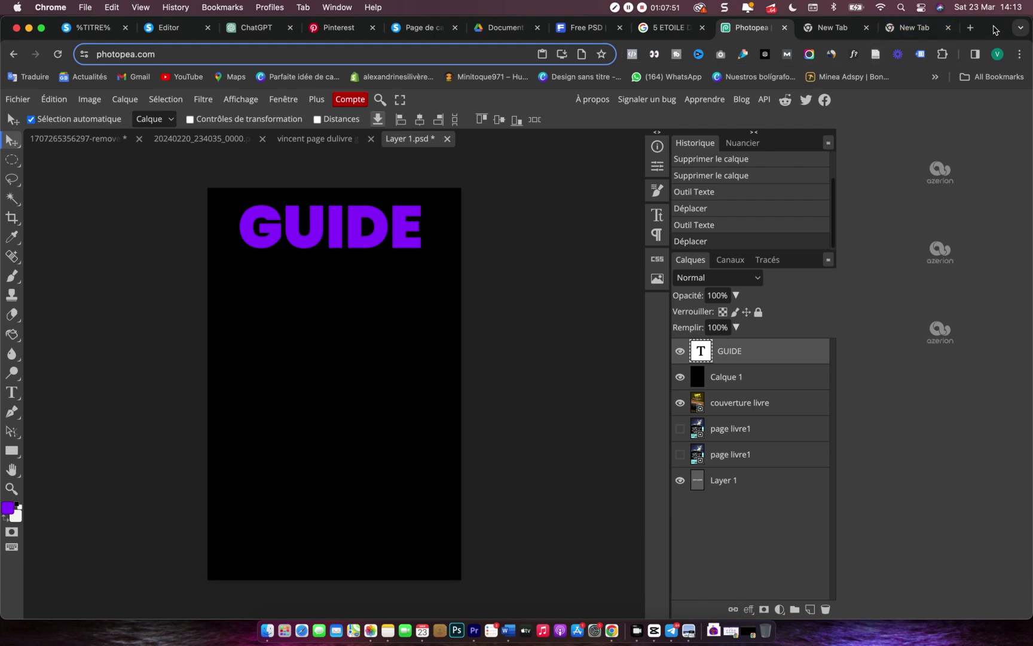
- Switch to the guide PDF in Preview to check the wording of its cover, and return to Photopea
left_click_drag(994, 30, 1007, 30)
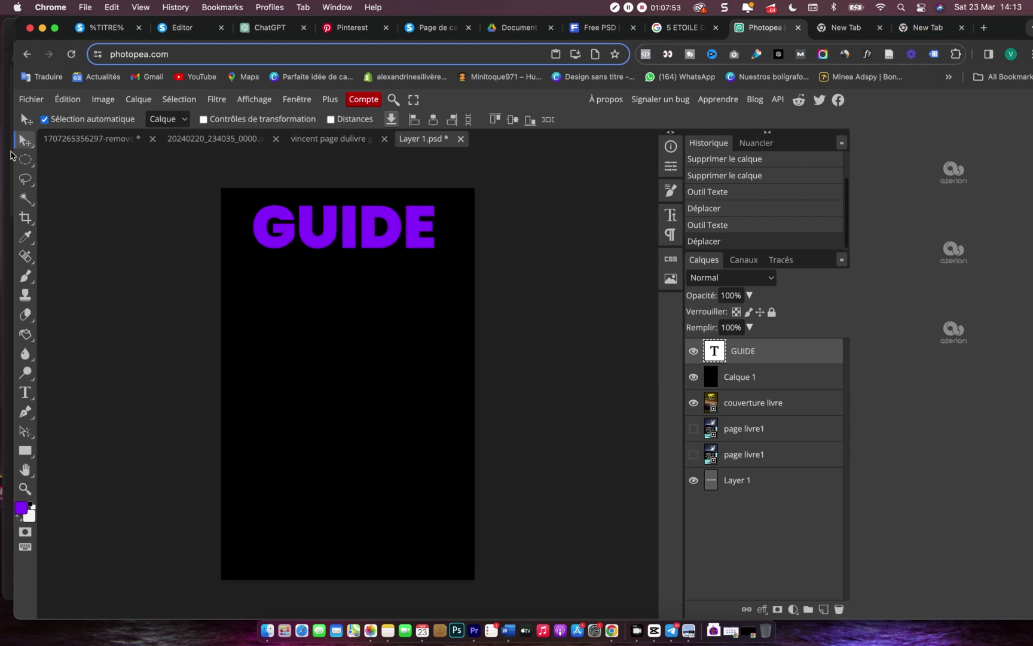
left_click(11, 155)
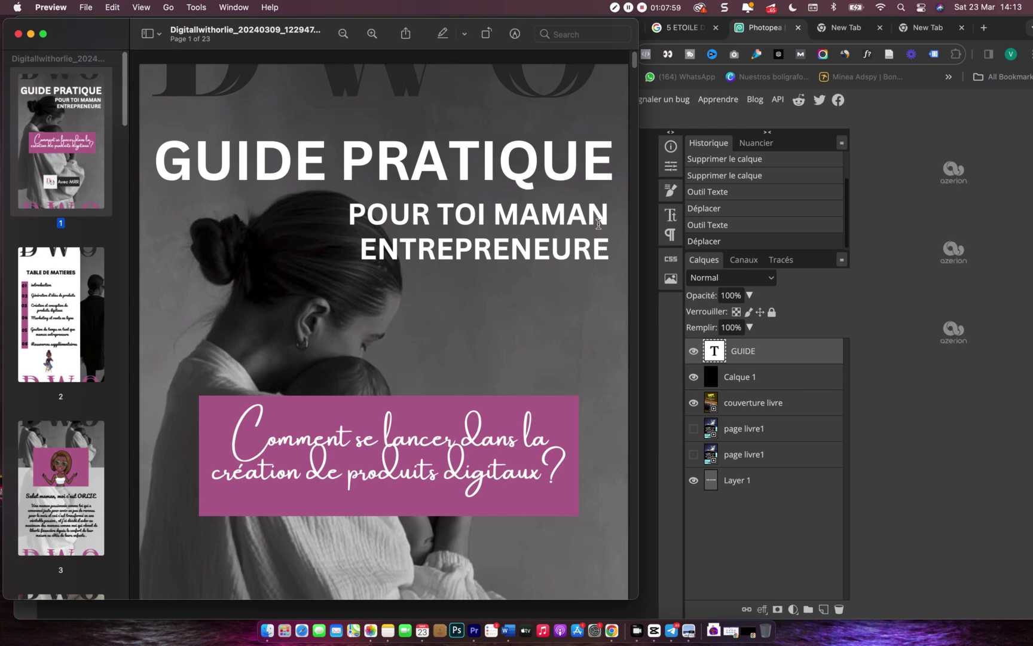
left_click(951, 123)
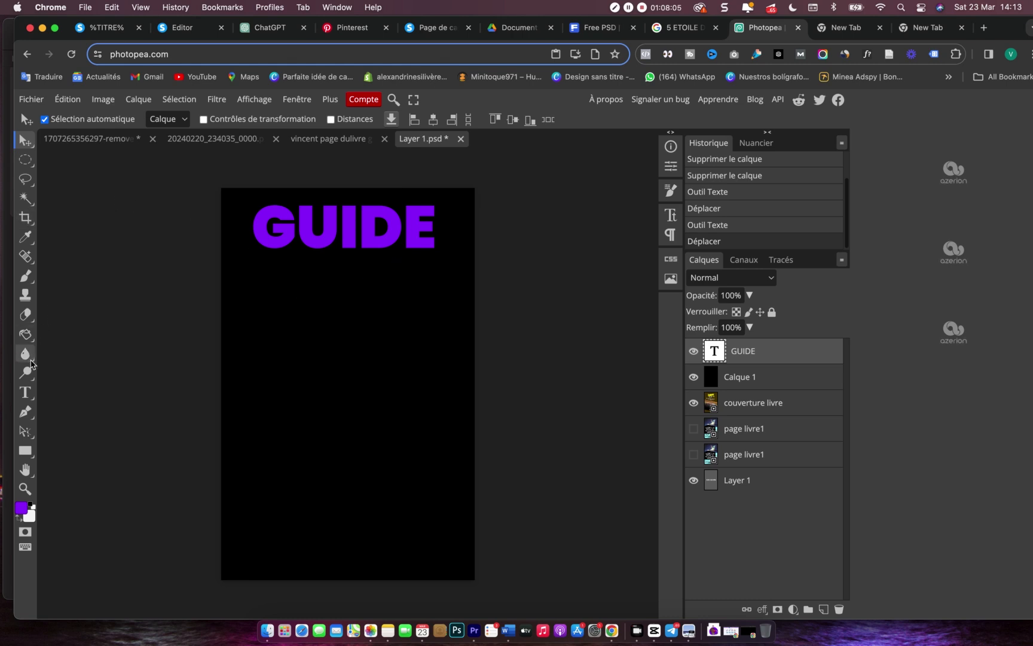
- Add a new text line starting with "PRO" beneath the "GUIDE" title on the black cover
left_click(29, 395)
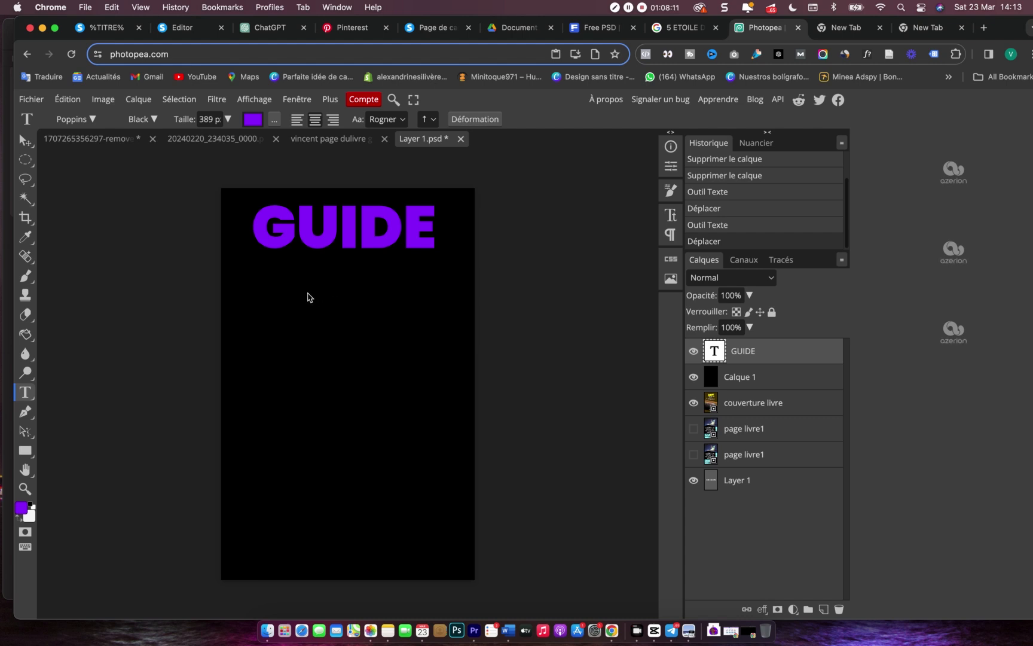
left_click(286, 306)
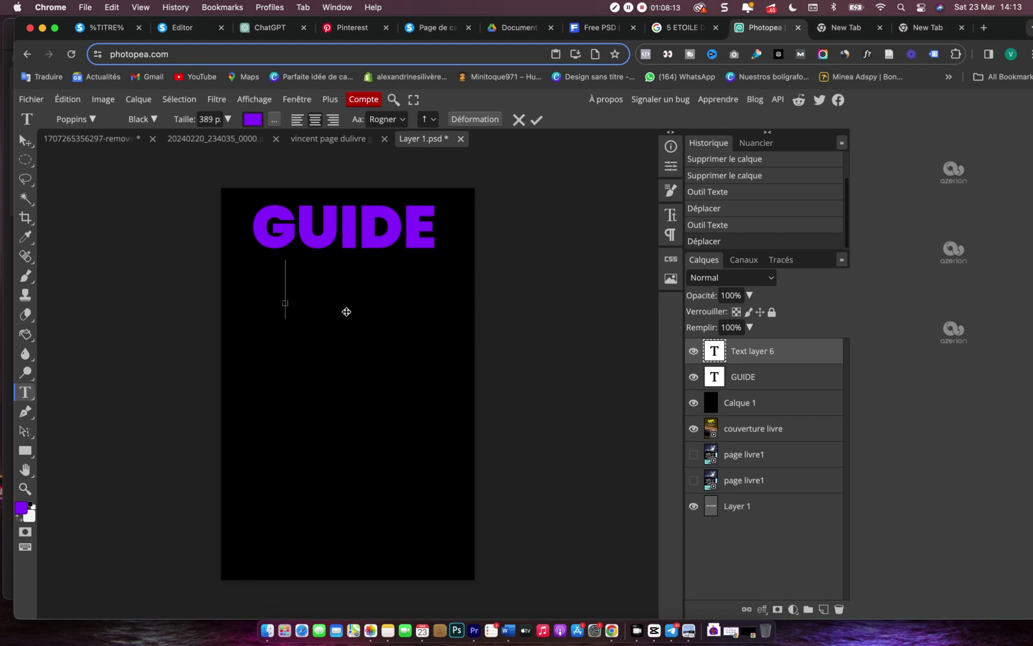
type("PRO")
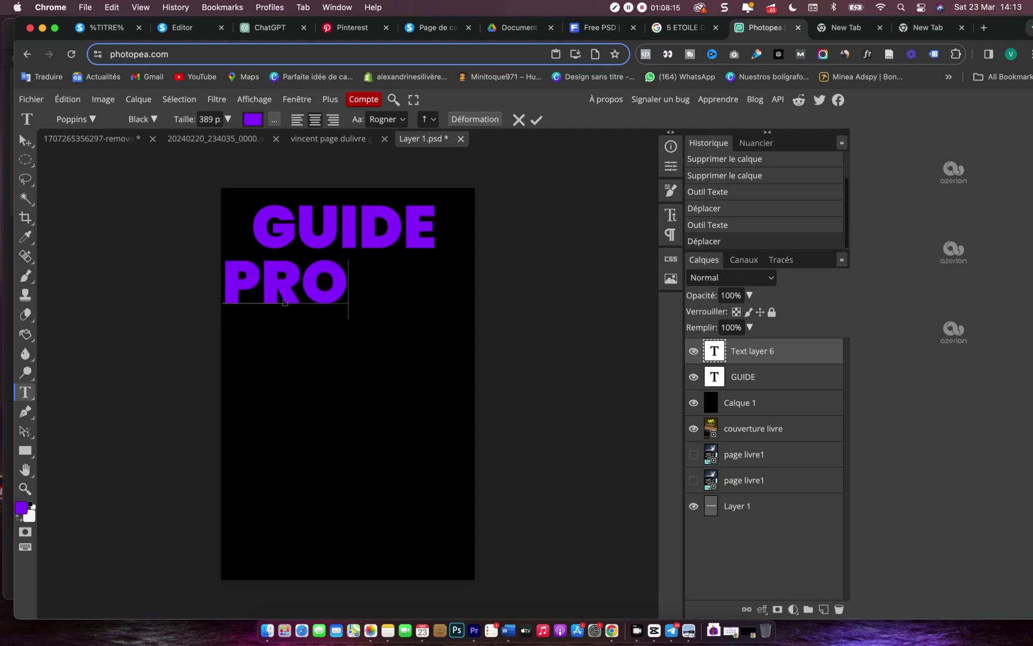
- Complete the second title line as PRATIQUE and set its font size to 147 px
key("BackSpace")
type("A")
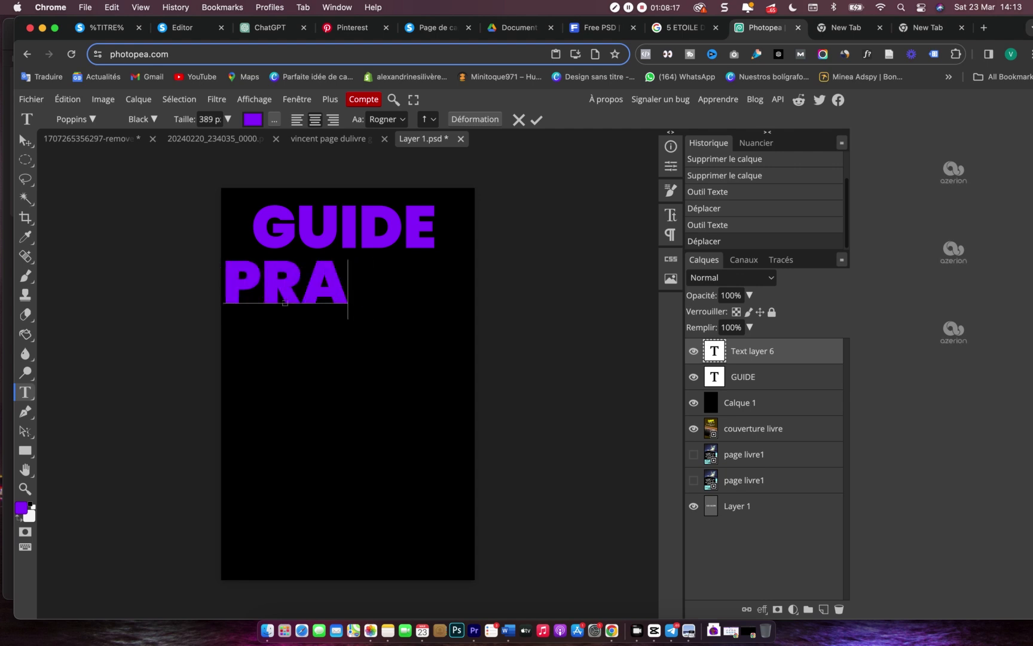
type("Y")
key("BackSpace")
type("TIQU")
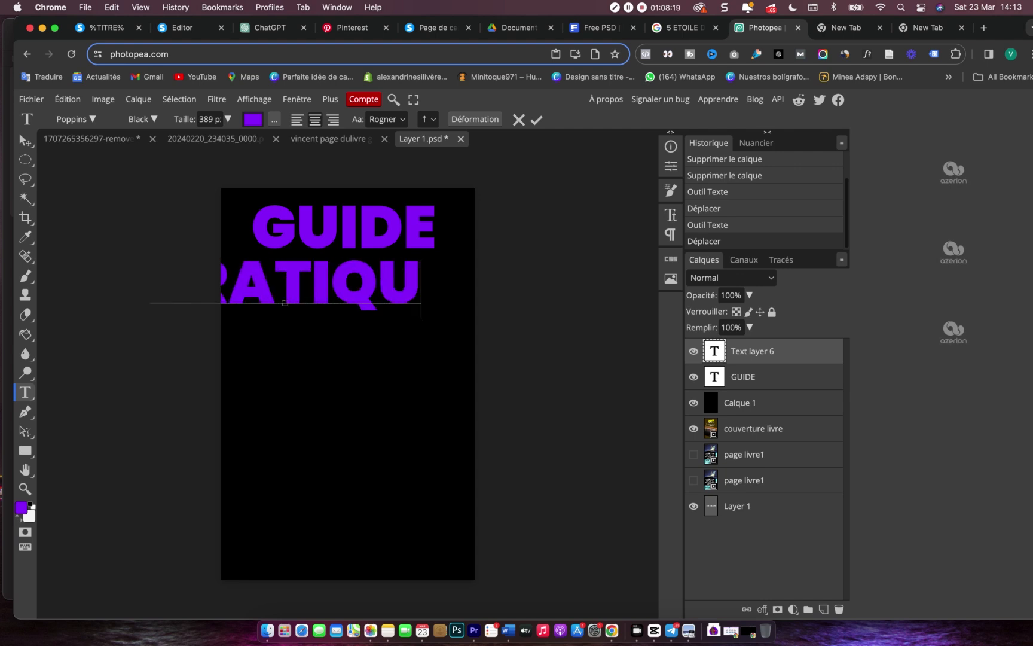
type("EE")
key("BackSpace")
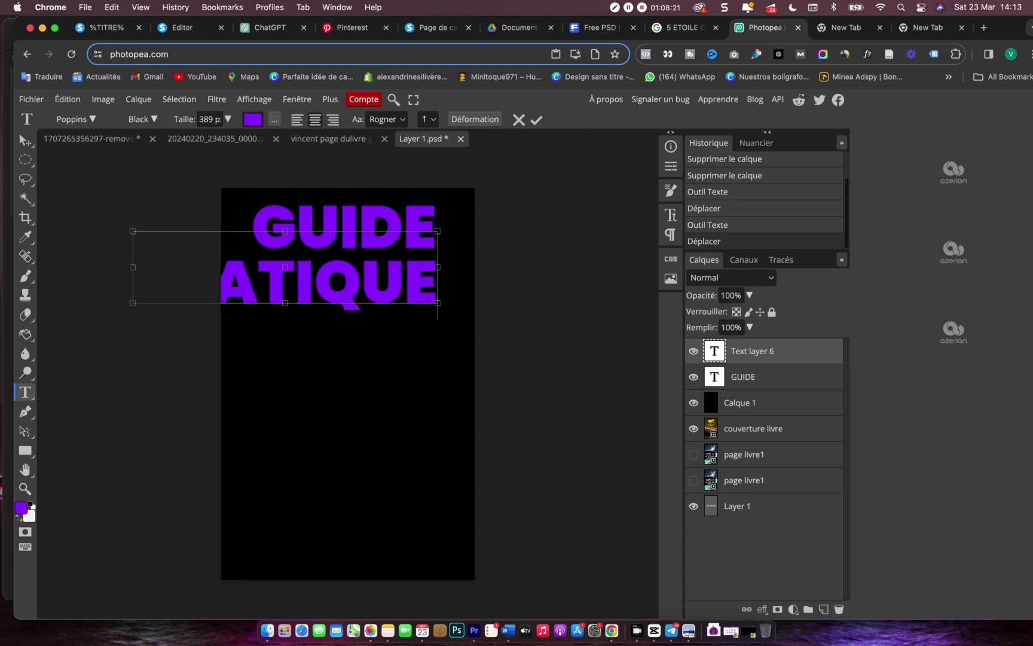
double_click(362, 293)
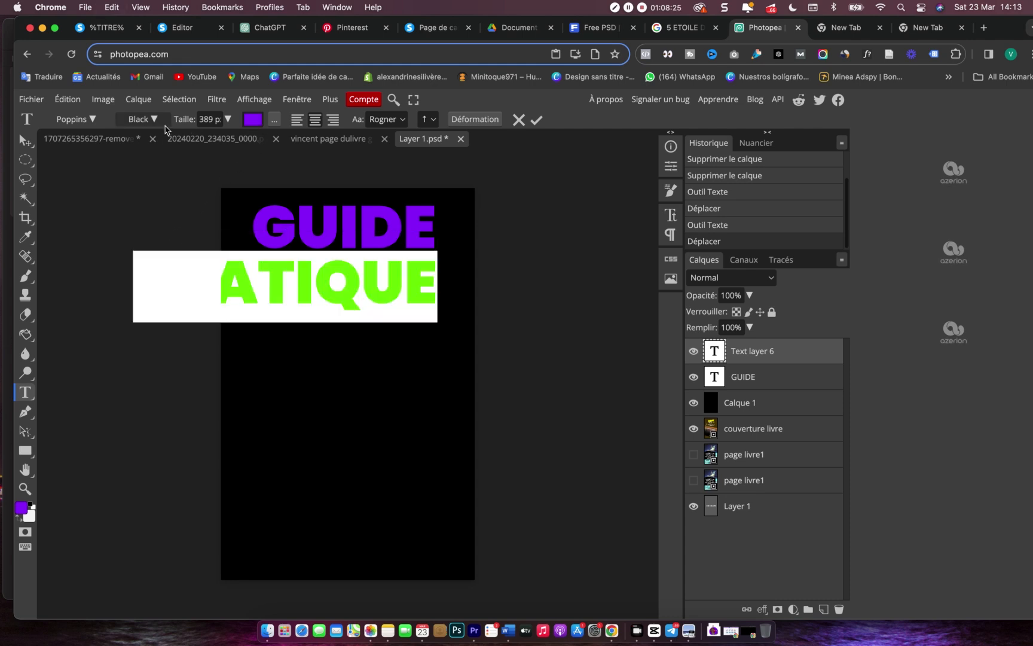
left_click_drag(193, 121, 76, 102)
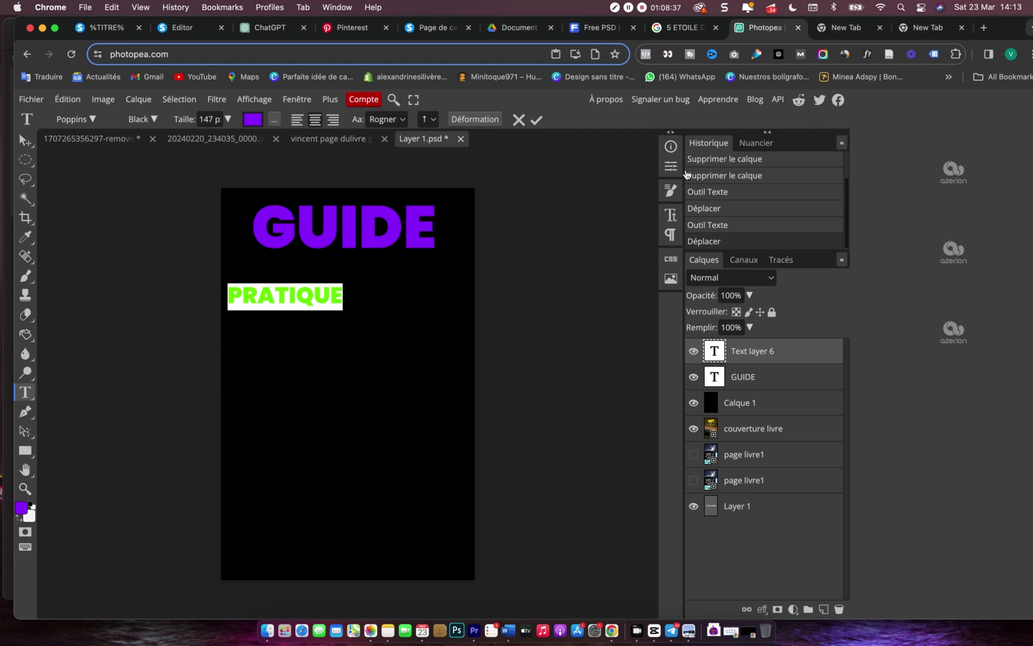
- Examine the layer properties, brush, character and paragraph settings available for the PRATIQUE text
left_click(671, 169)
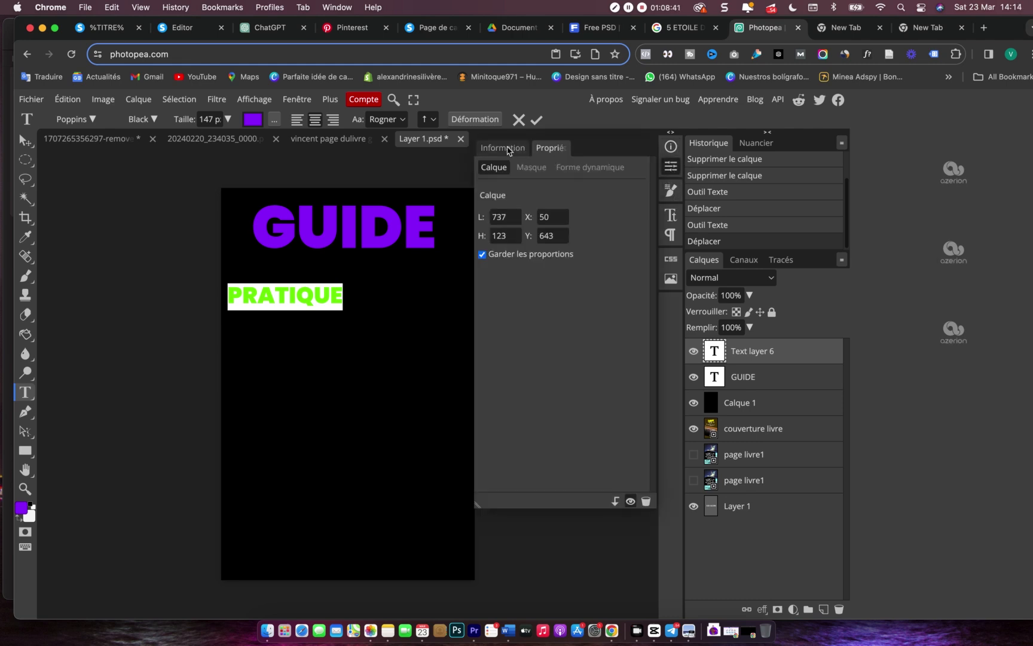
left_click(503, 148)
left_click(670, 190)
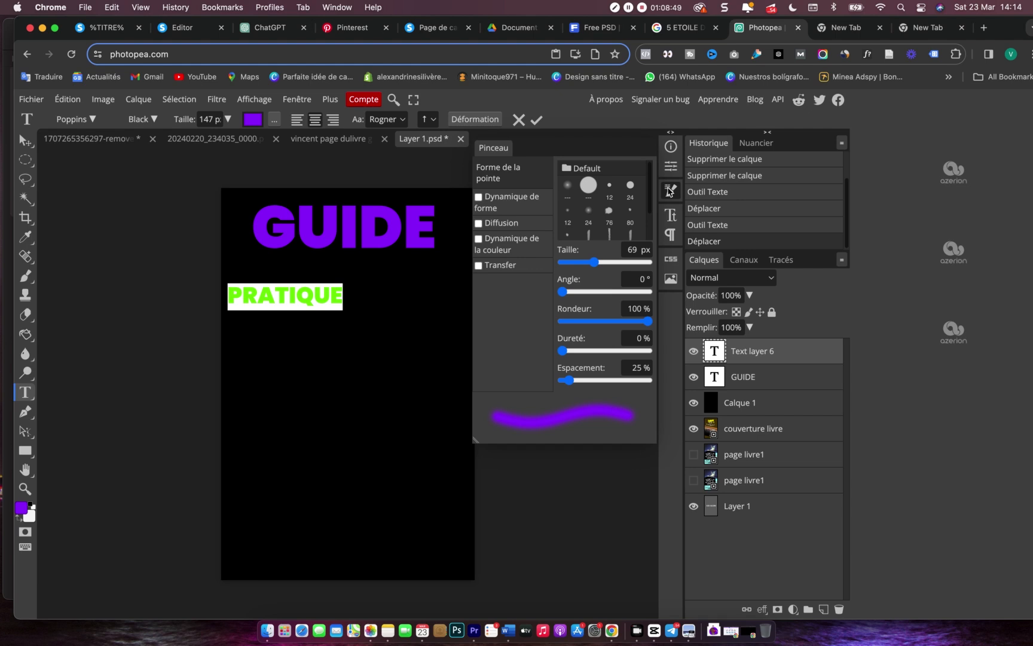
left_click(673, 214)
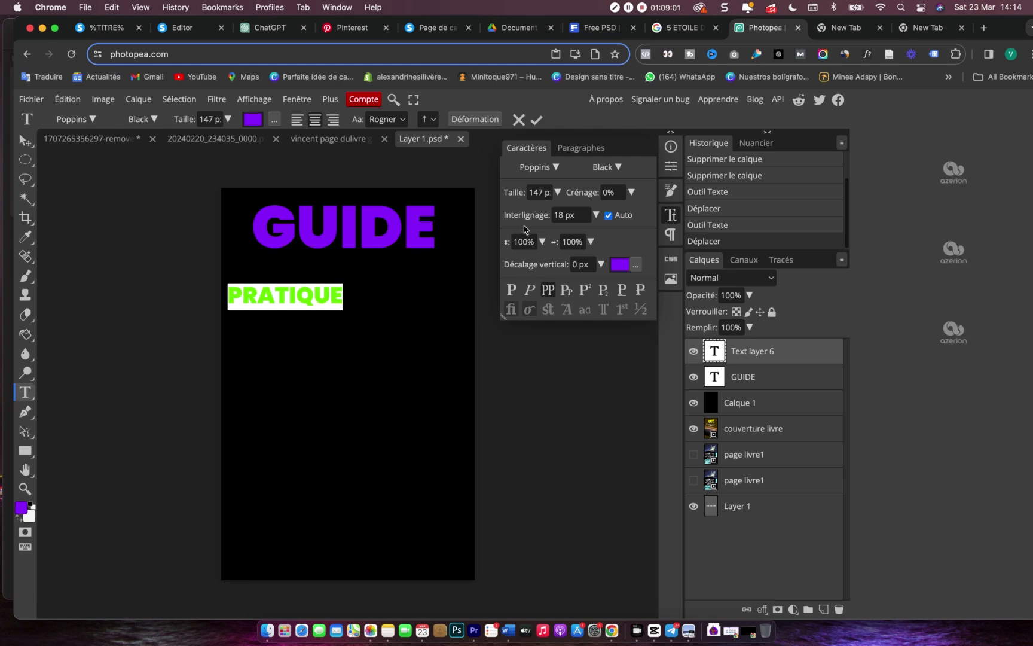
left_click(672, 236)
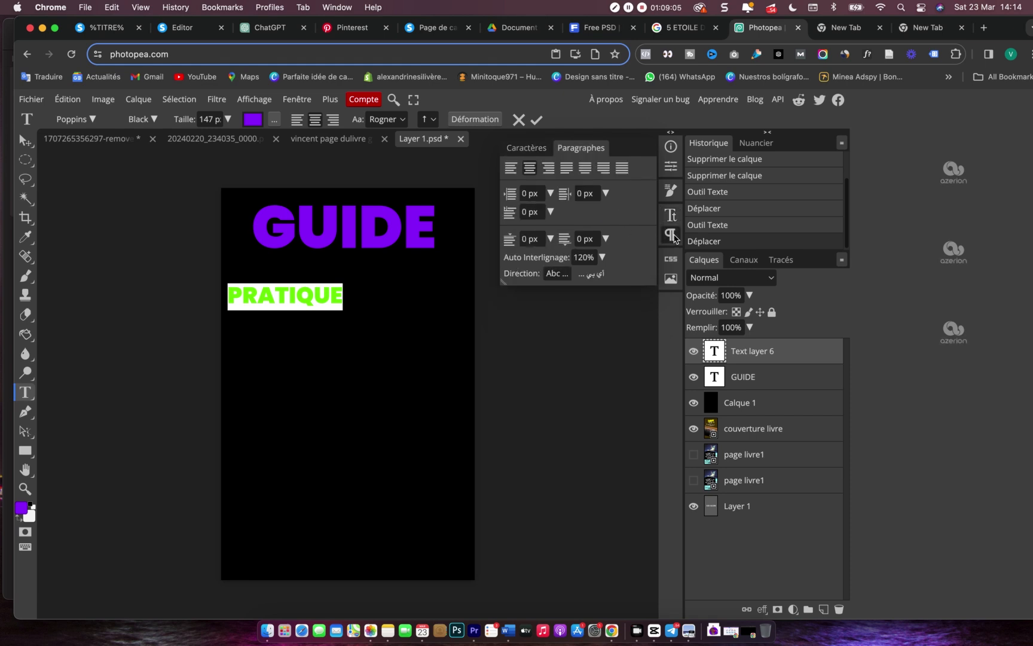
left_click(672, 216)
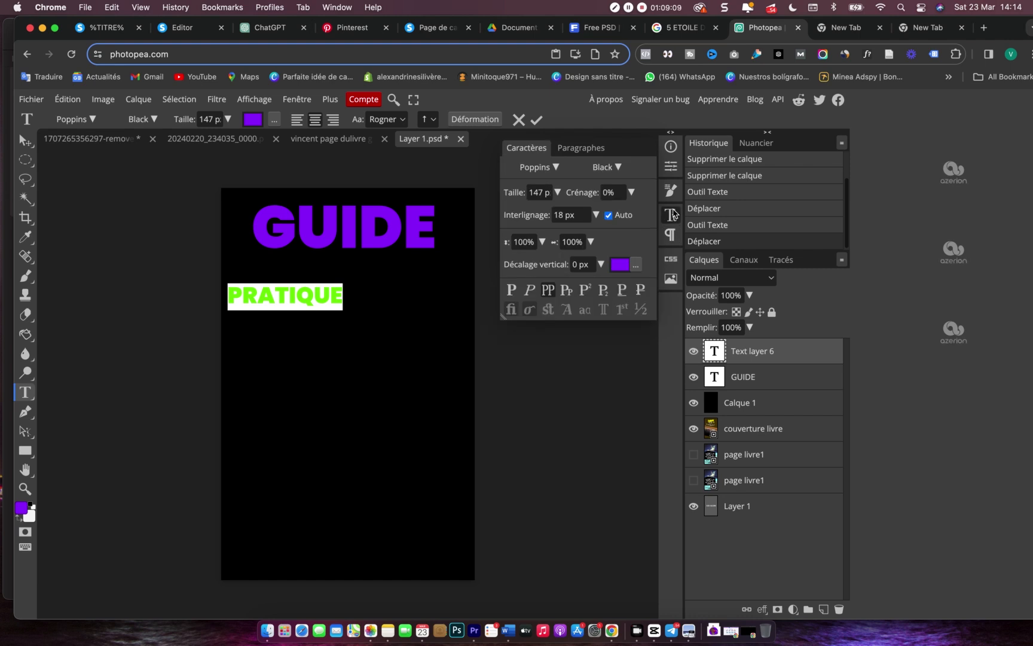
- Try a 300% horizontal scale on the PRATIQUE text and restore it to 100%
left_click_drag(555, 243, 617, 243)
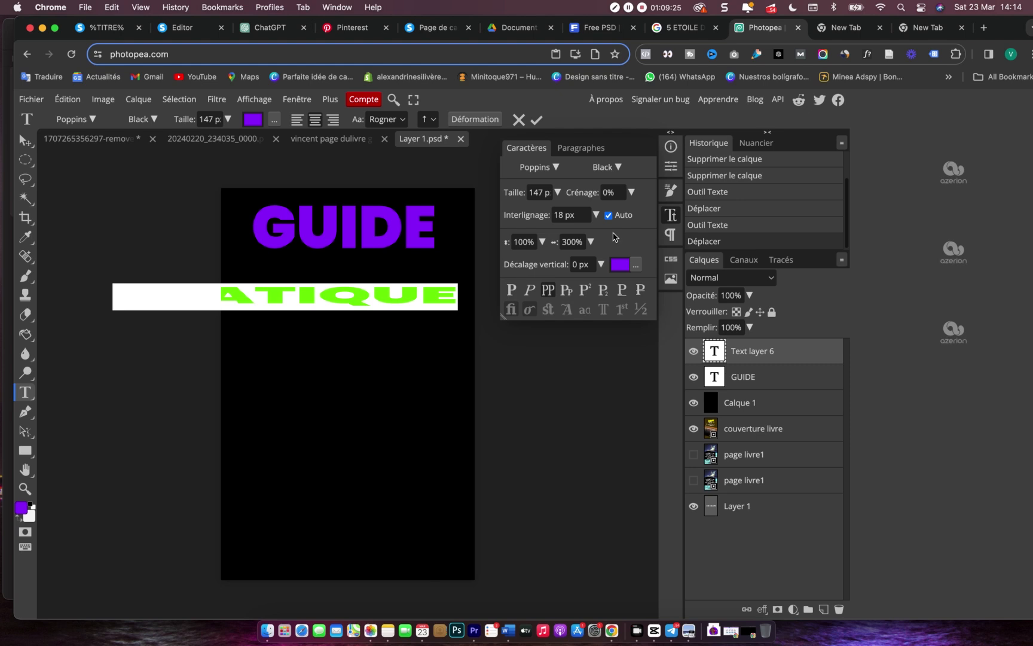
left_click(561, 241)
key("Return")
left_click(585, 265)
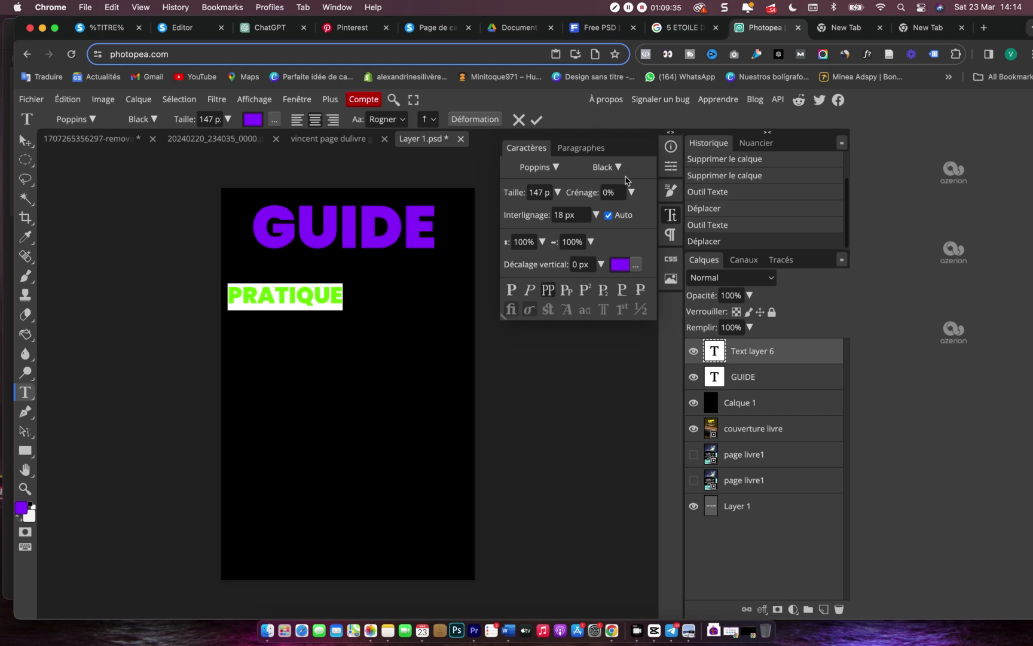
- Look over the paragraph settings, the CSS code of the text and the image gallery
left_click(588, 149)
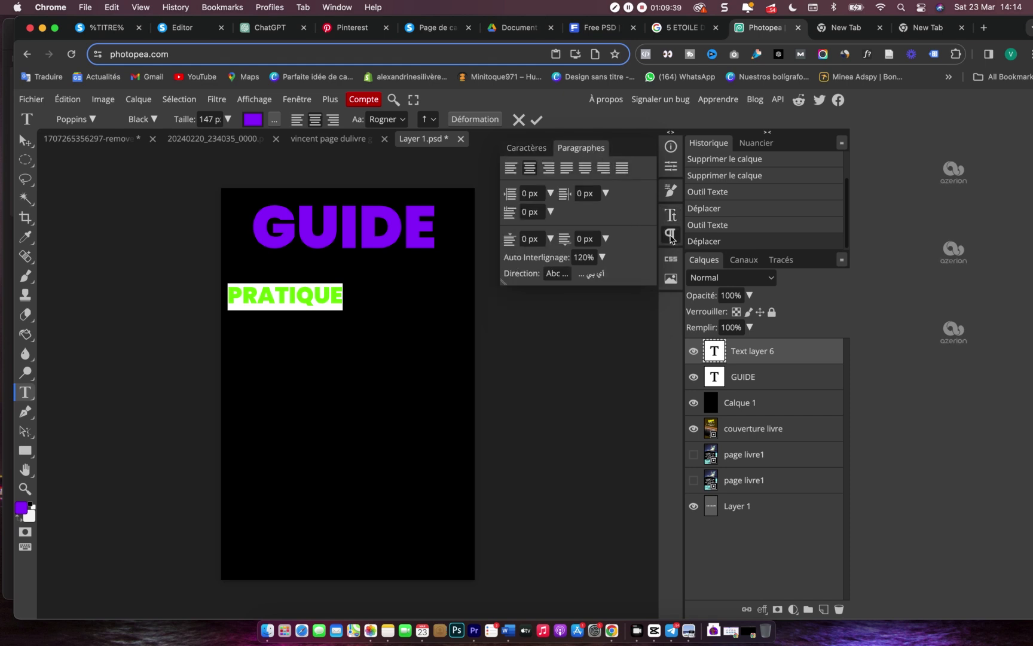
left_click(670, 236)
left_click(673, 261)
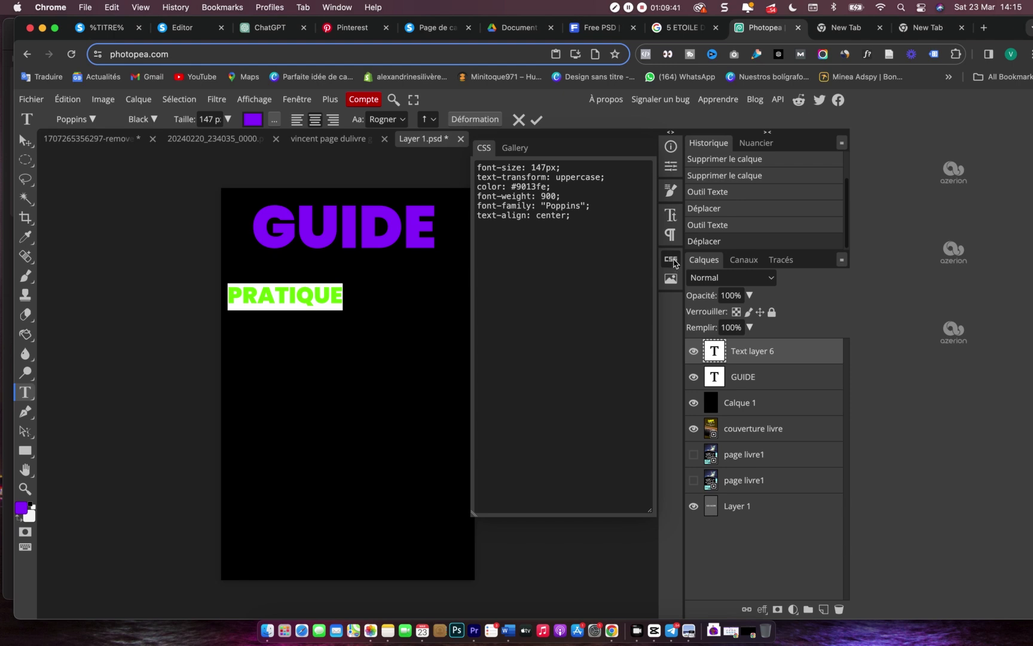
left_click(672, 278)
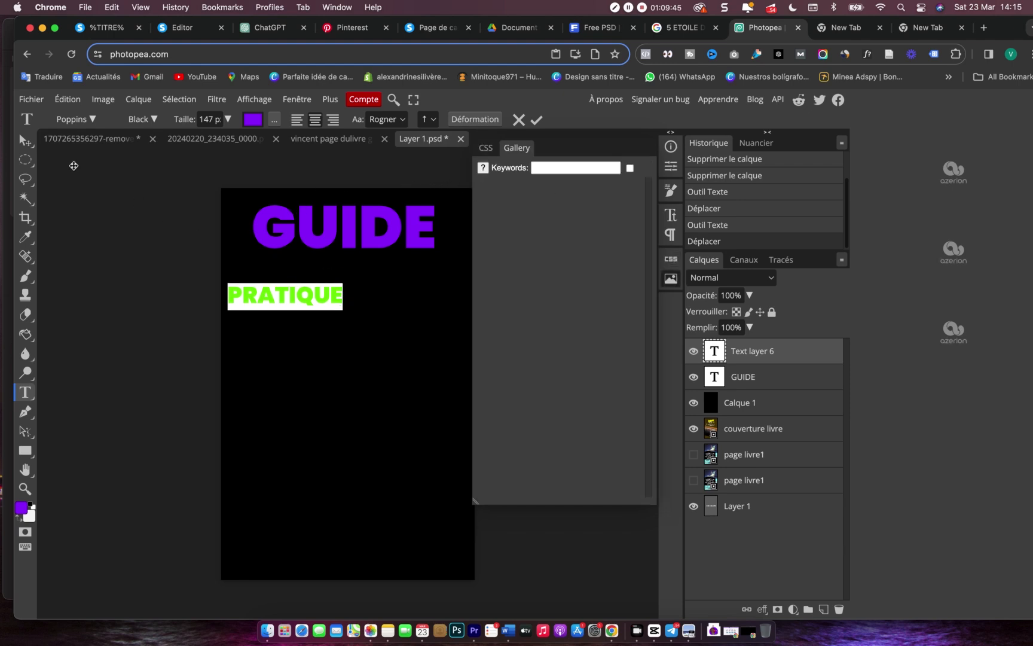
- Extend the second title line to PRATIQUE POUR TOI and move it directly beneath GUIDE
left_click(30, 143)
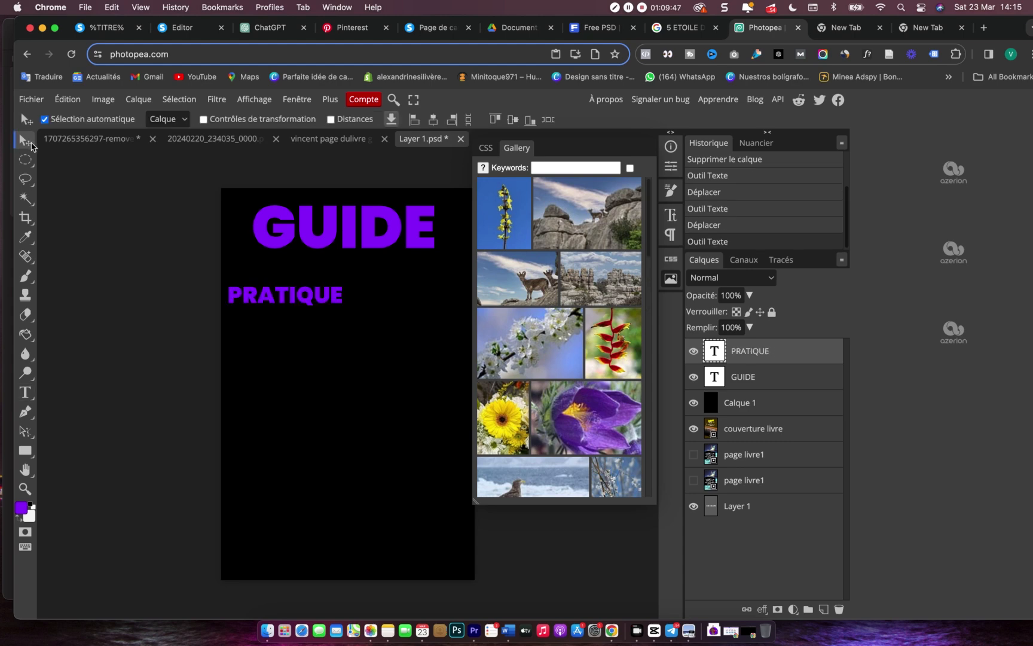
left_click(342, 300)
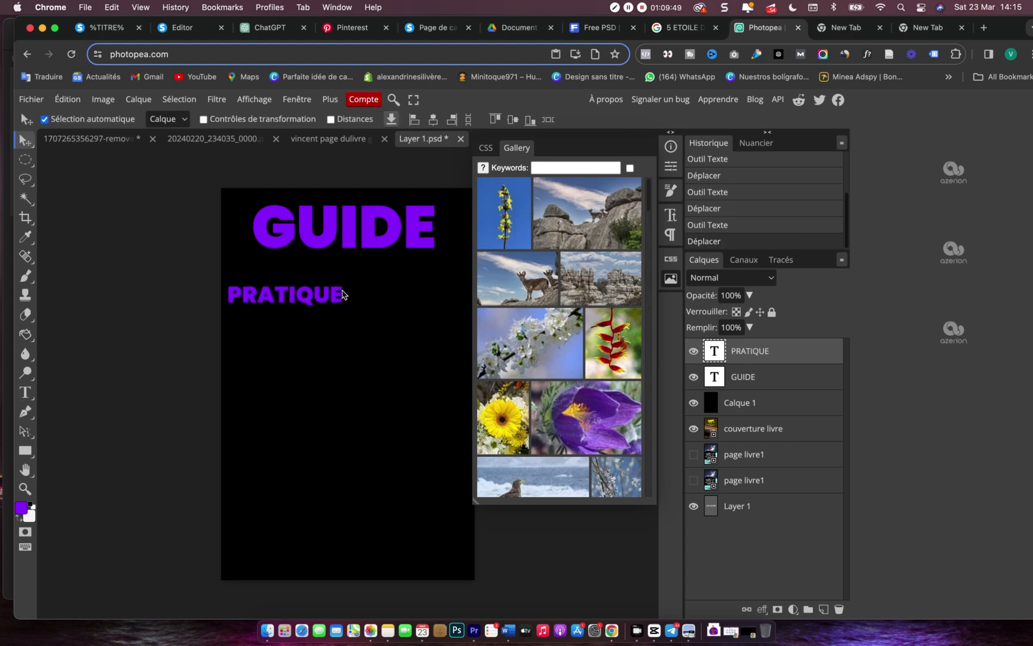
double_click(343, 294)
type(".")
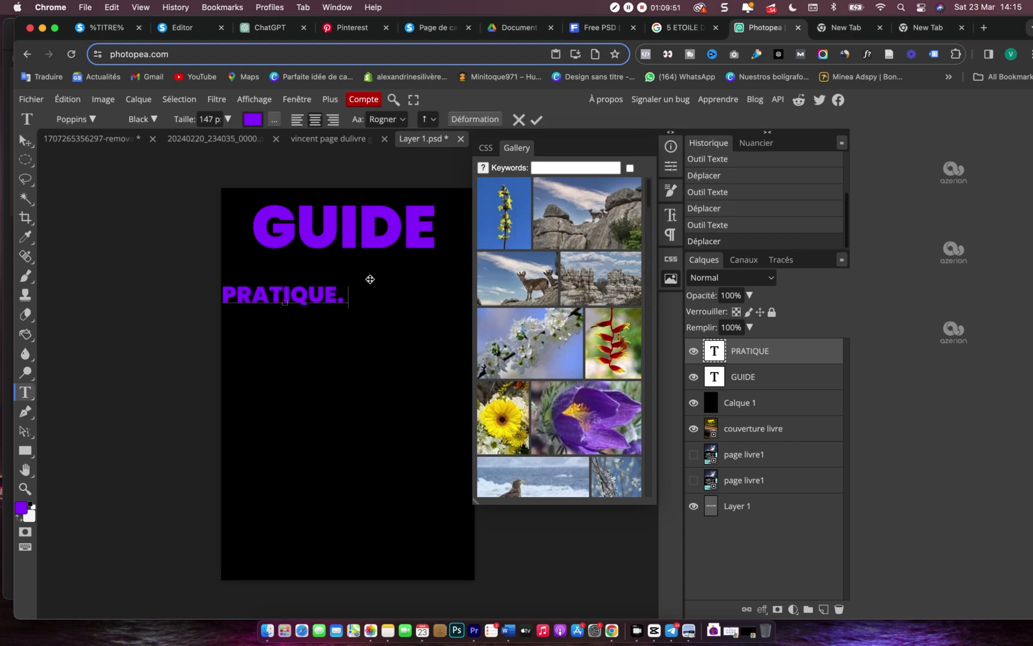
key("BackSpace")
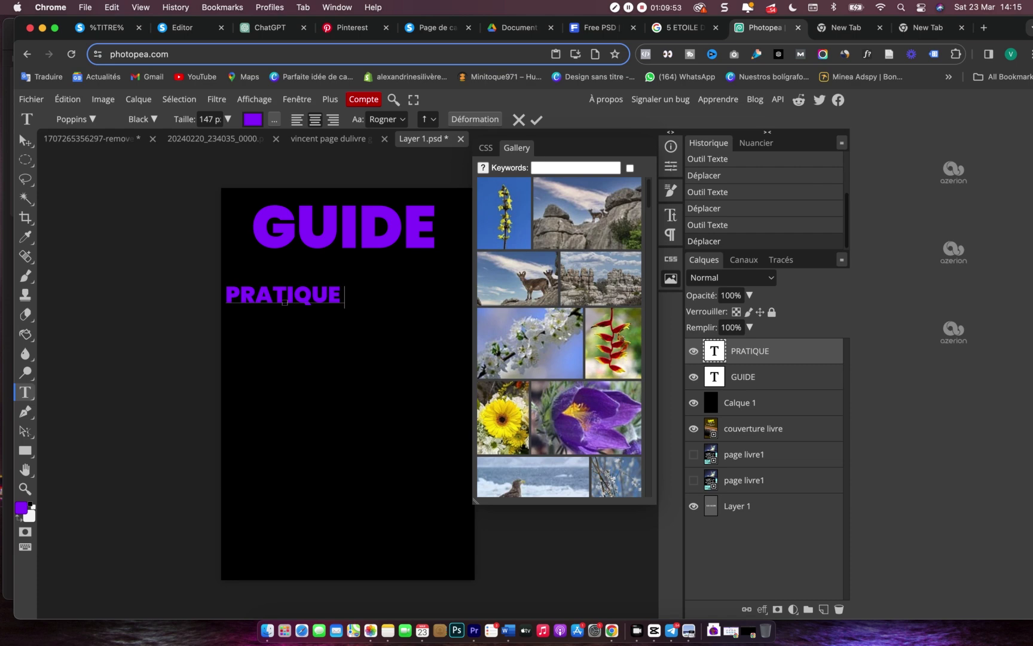
type("P")
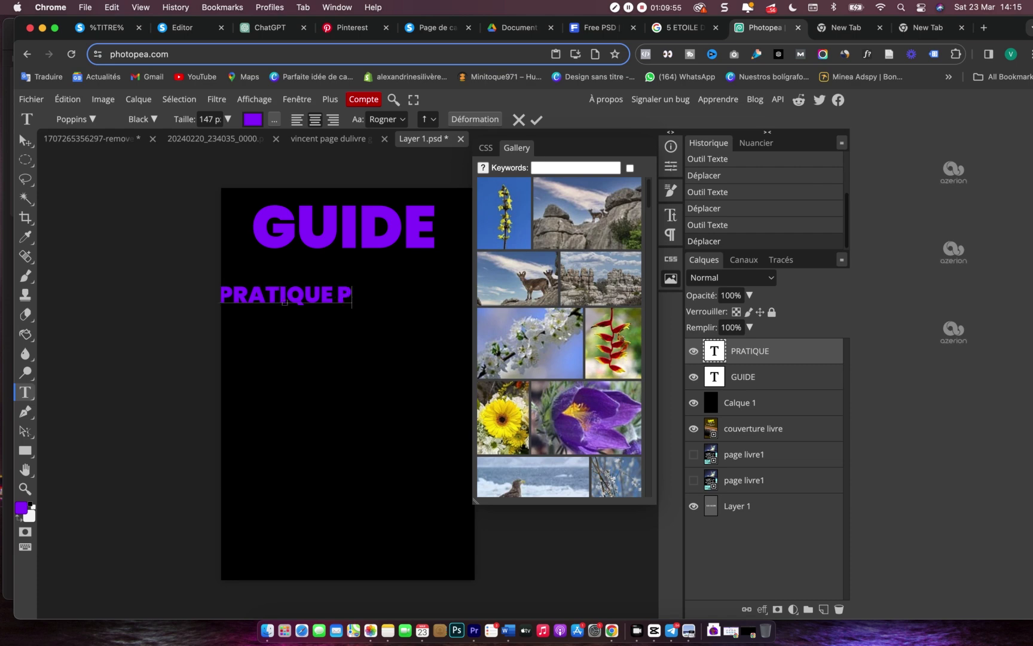
type("OUR TOI")
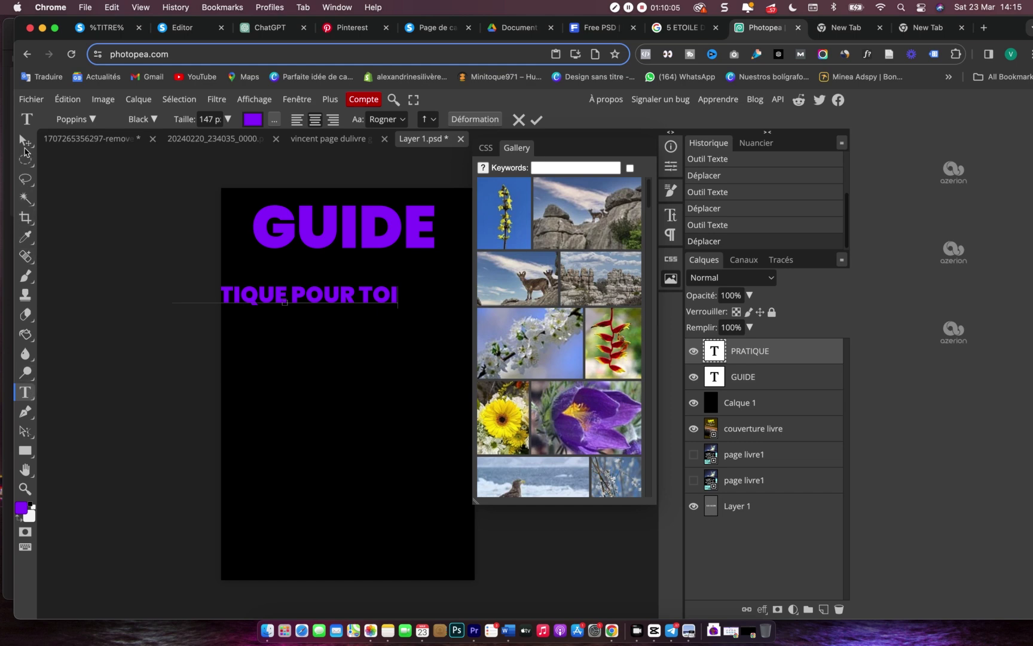
left_click(25, 141)
left_click_drag(343, 302, 409, 273)
- Recolour the whole PRATIQUE POUR TOI line to white (ffffff)
key("t")
left_click(394, 274)
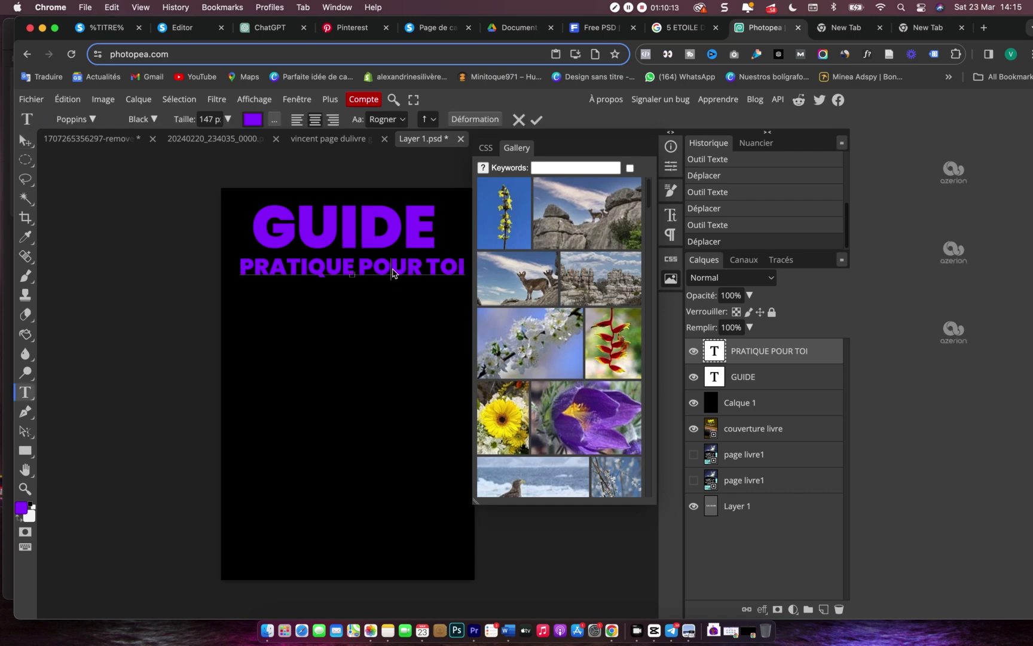
key("super+a")
left_click(258, 120)
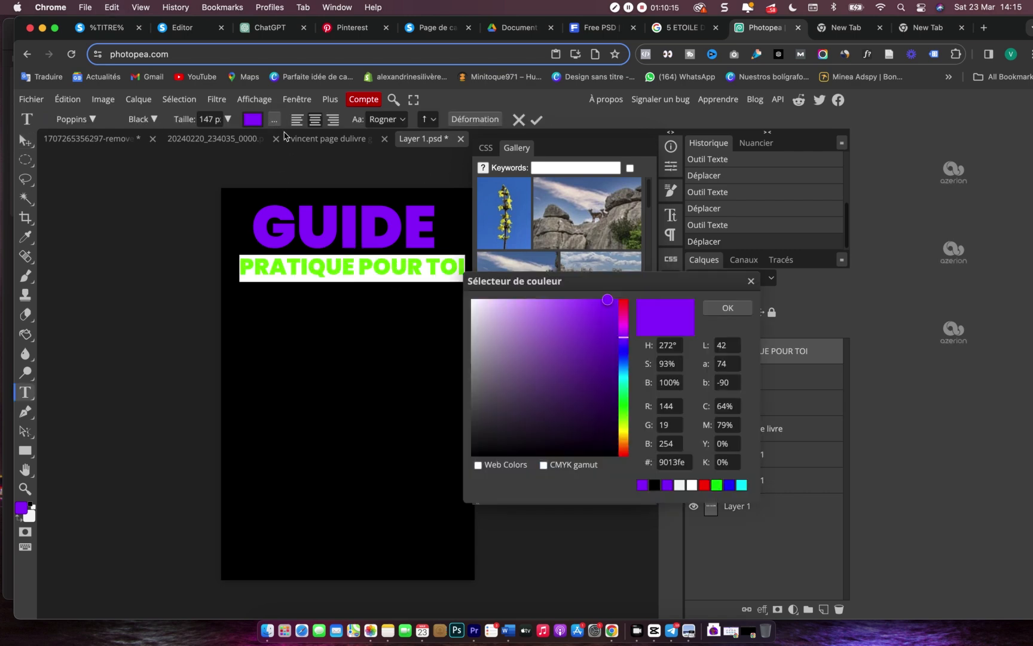
left_click(680, 485)
left_click(691, 485)
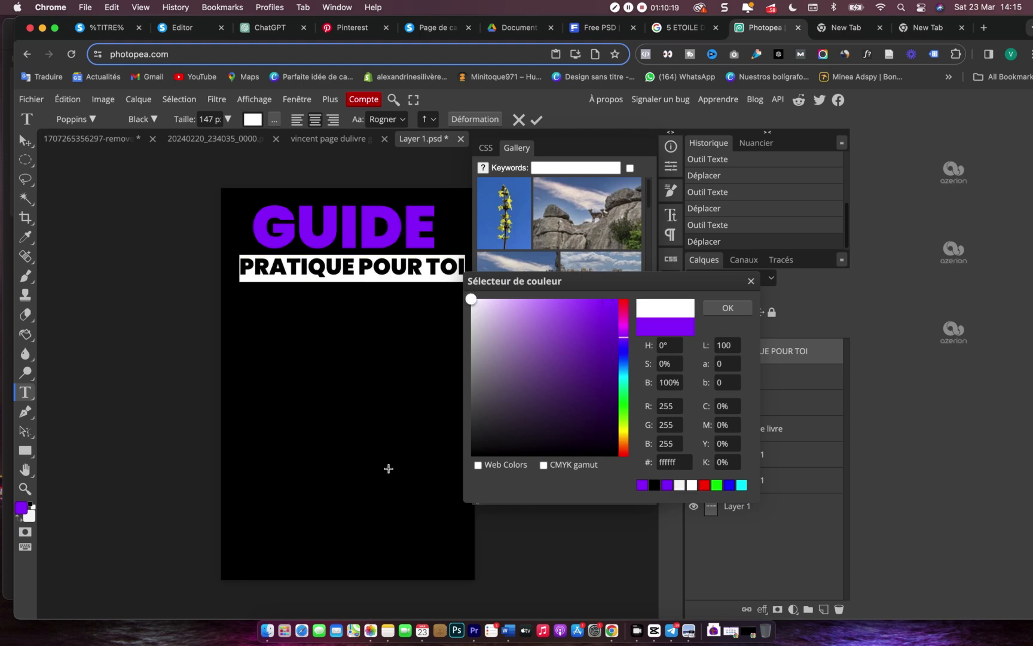
left_click(727, 309)
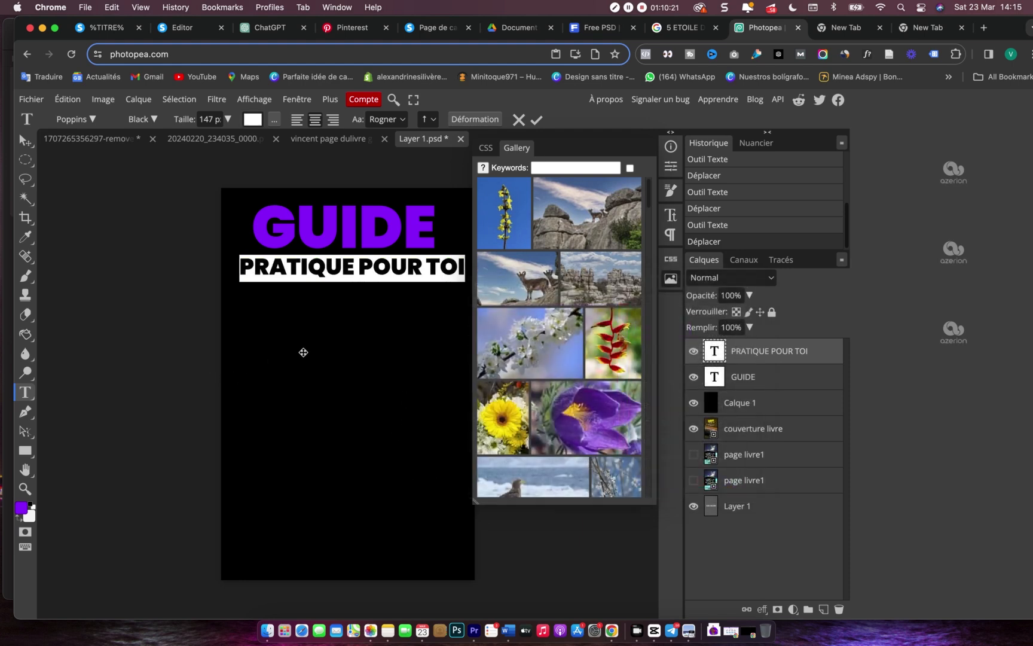
left_click(323, 272)
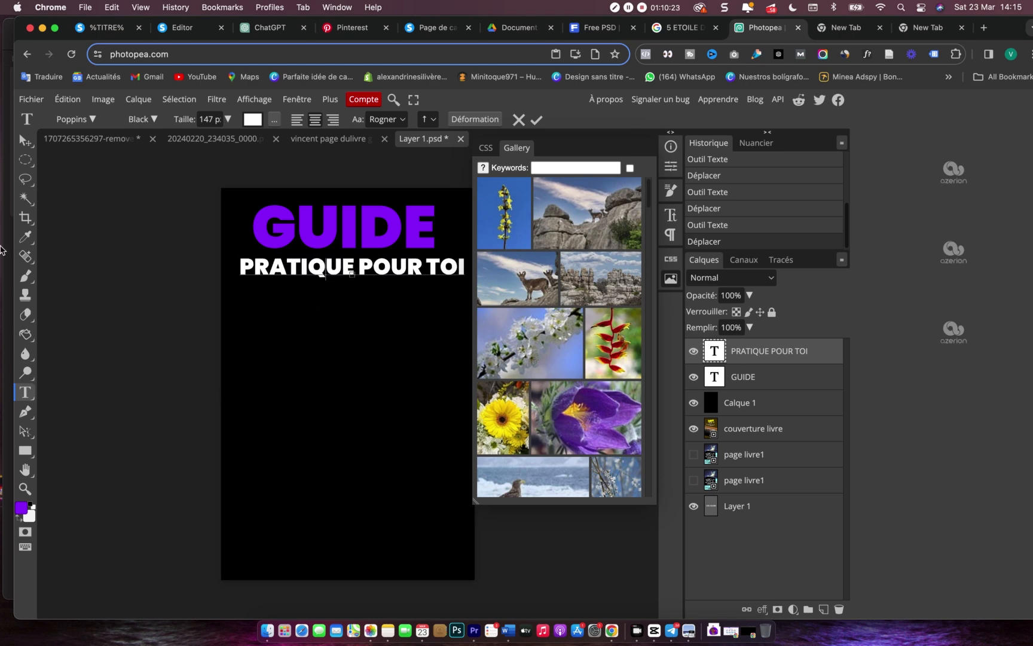
- Switch to the guide PDF in Preview to read its cover title wording and return to Photopea
left_click(7, 250)
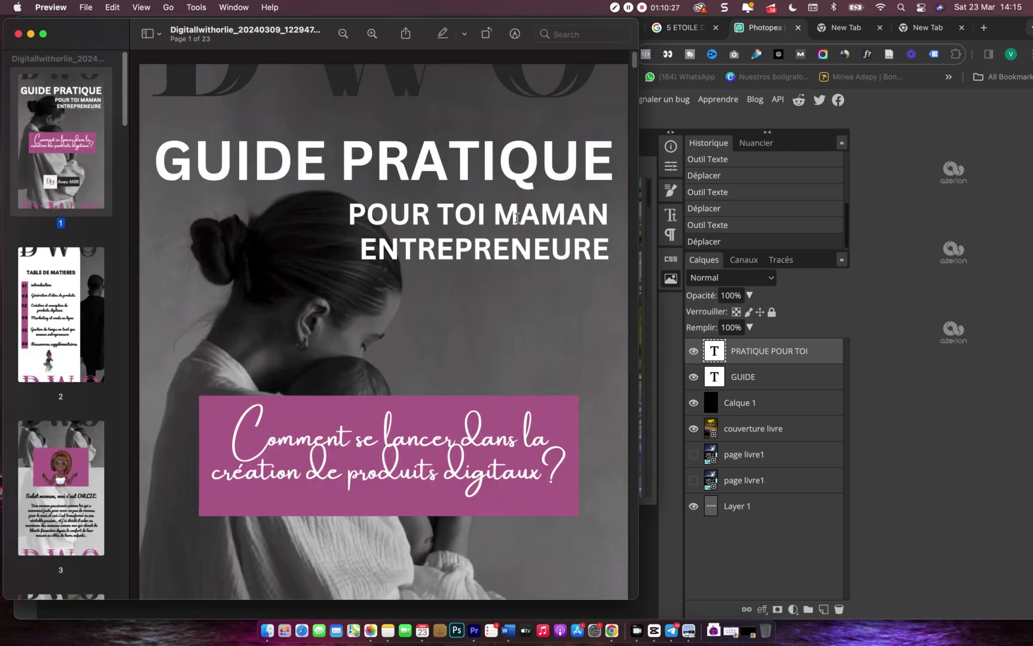
left_click(925, 110)
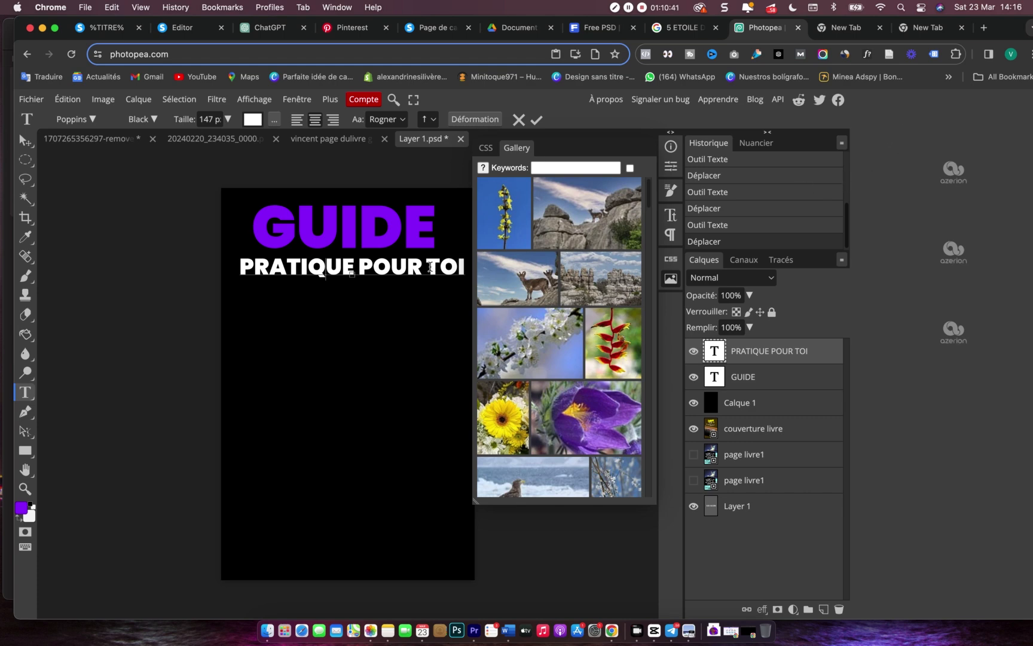
- Delete the word TOI from the PRATIQUE POUR TOI line and re-enter it
double_click(471, 266)
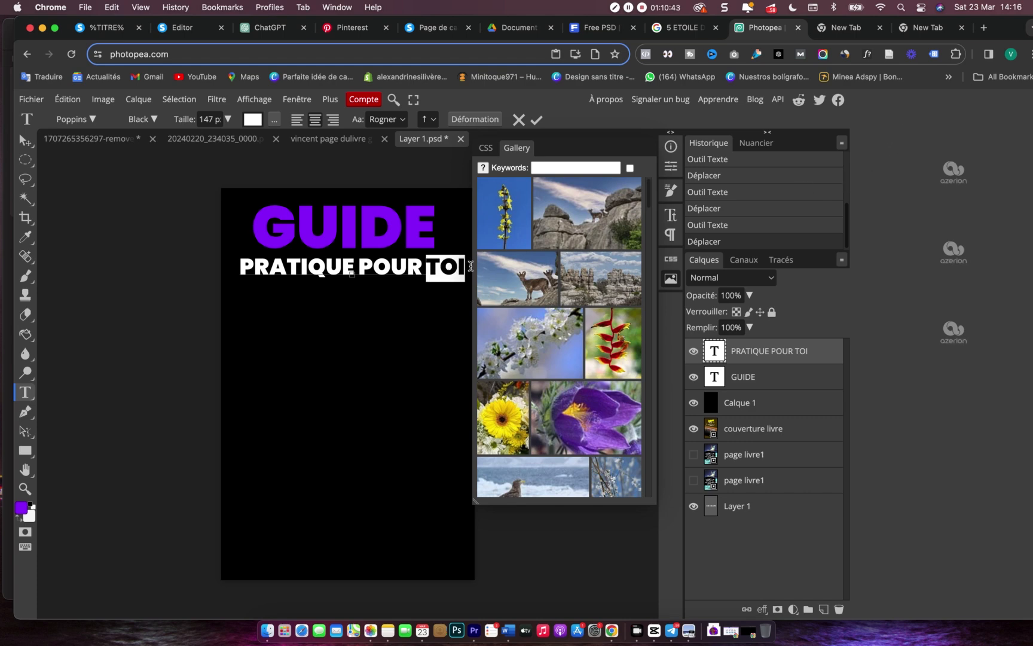
key("BackSpace")
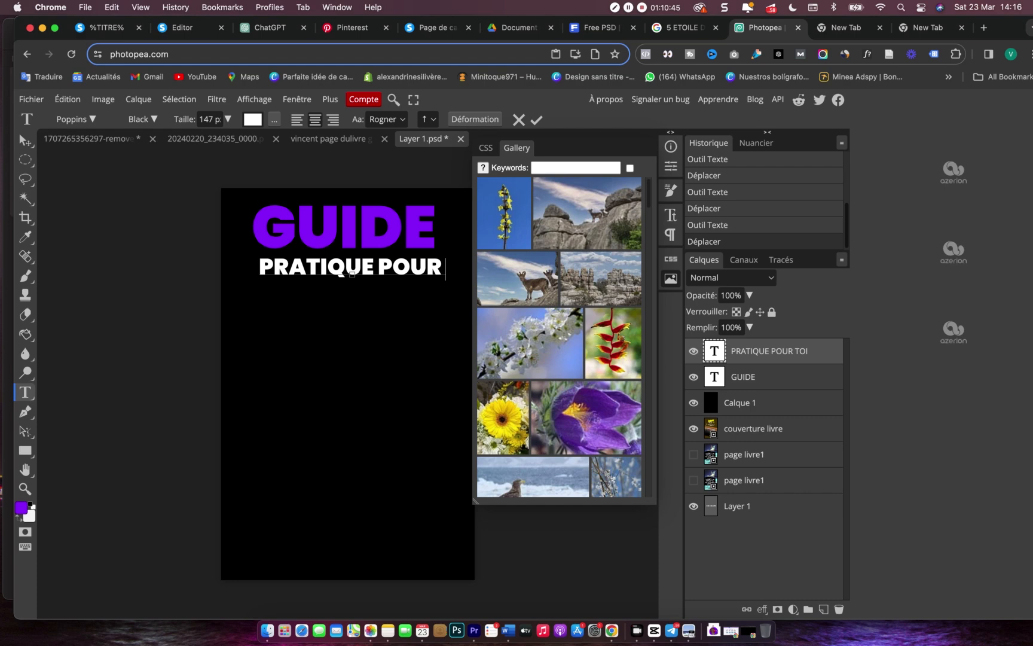
key("BackSpace")
type("TOI")
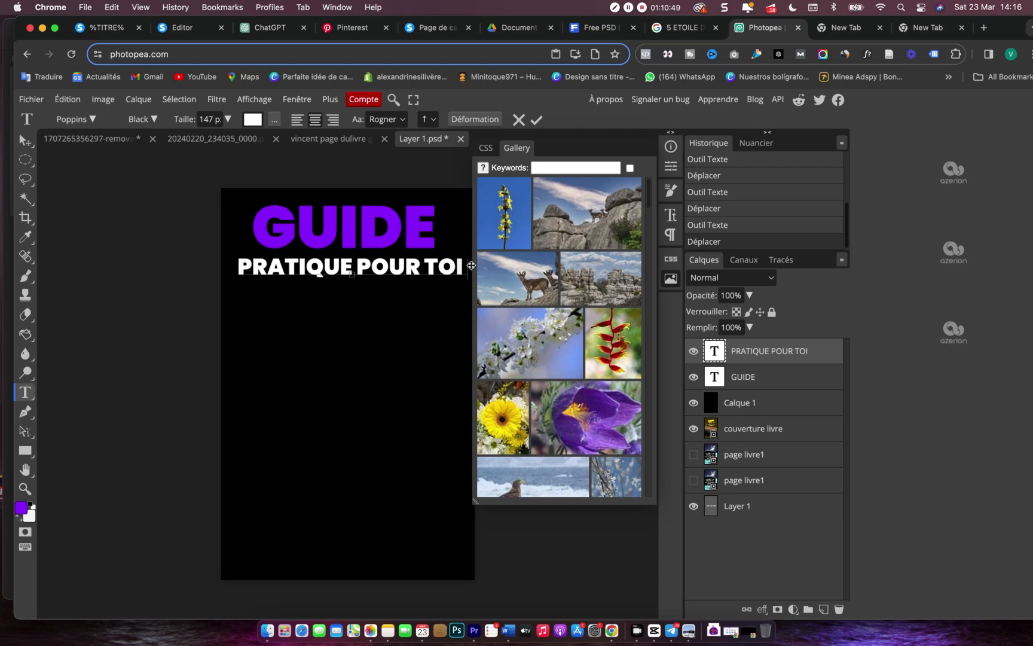
key("BackSpace")
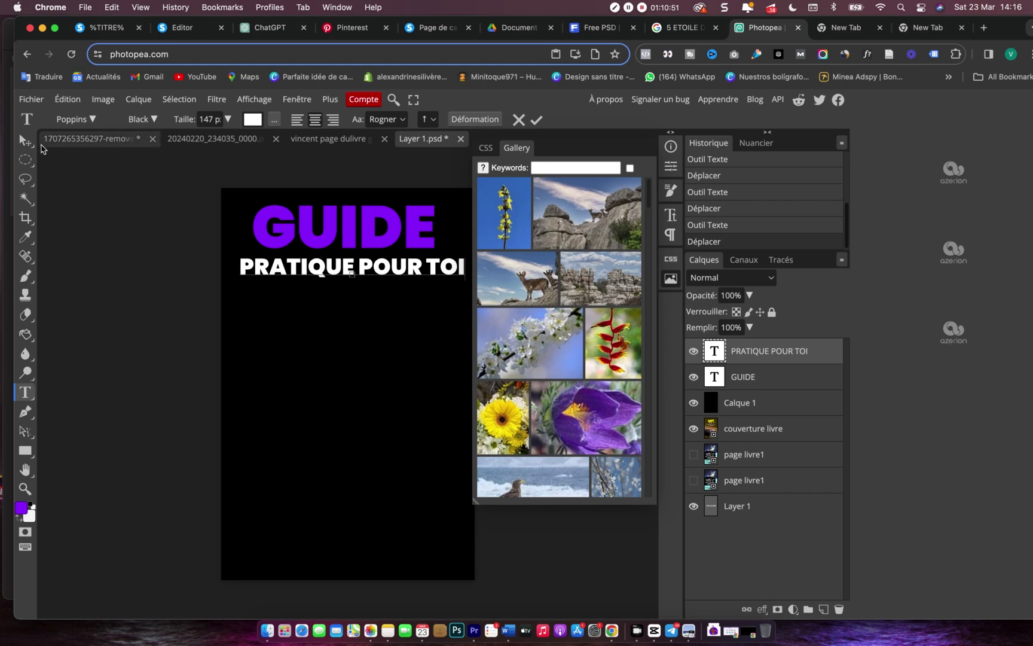
- Add a new white text line reading MAMAN ENTREPRENEUR in the empty middle area of the black cover
left_click(26, 146)
key("t")
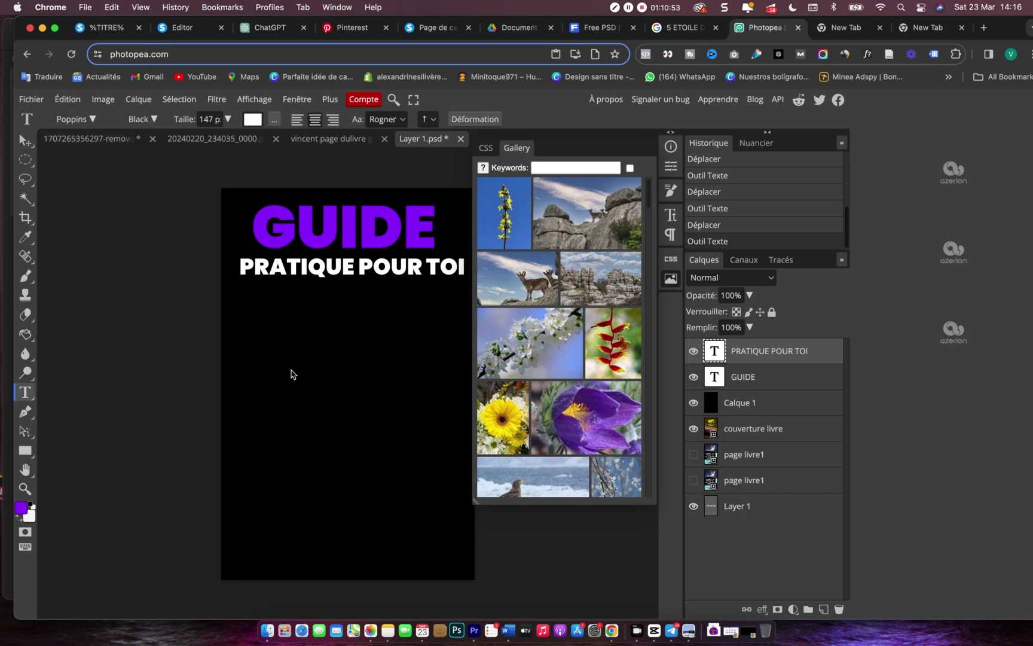
left_click(293, 369)
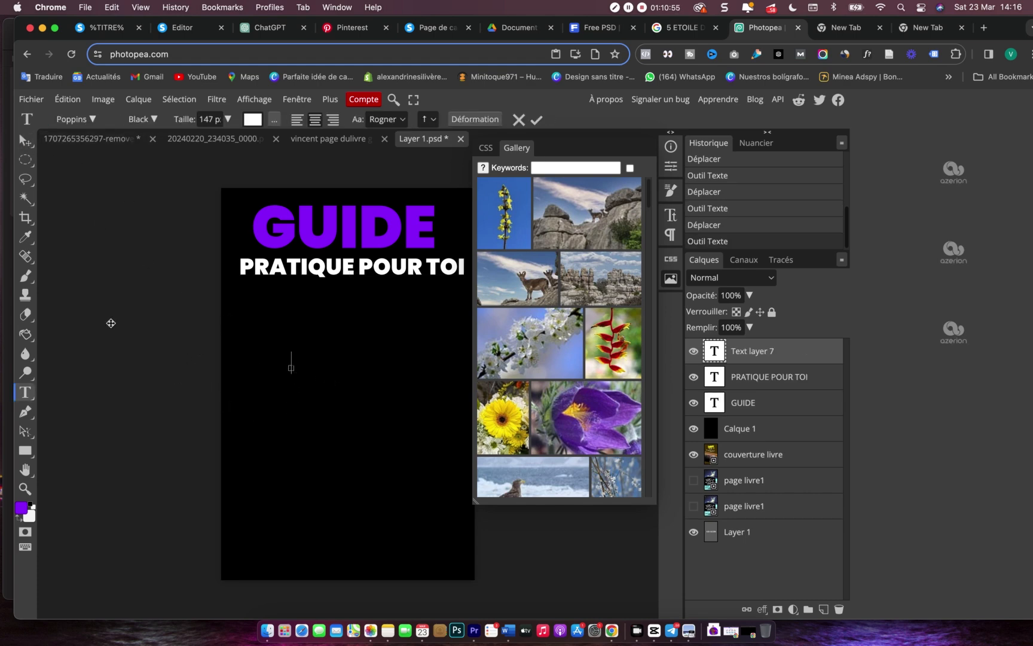
type("MA")
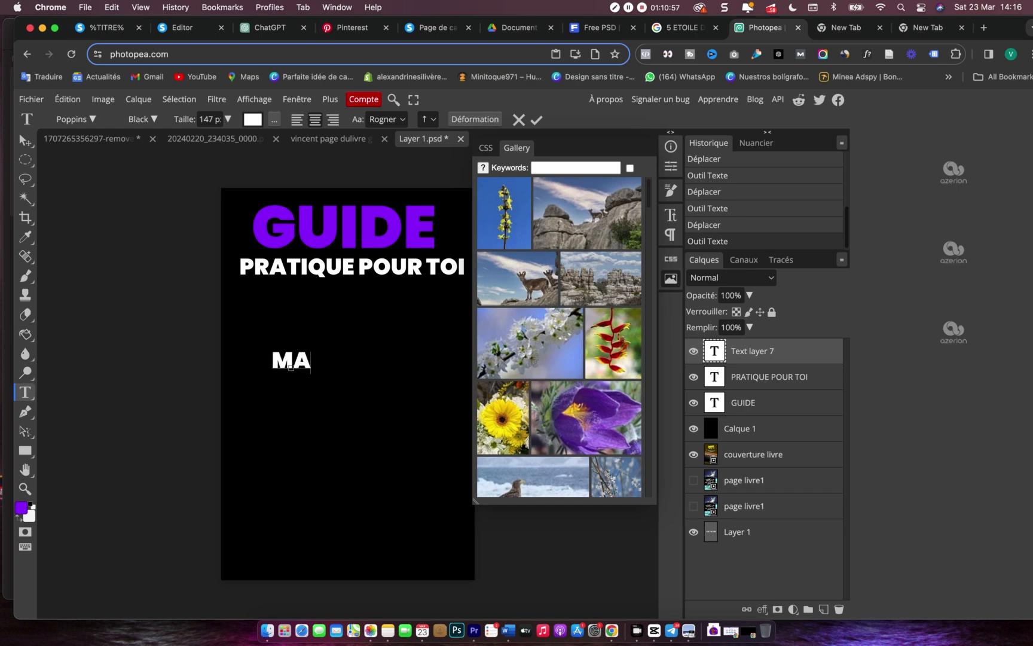
type("MAN")
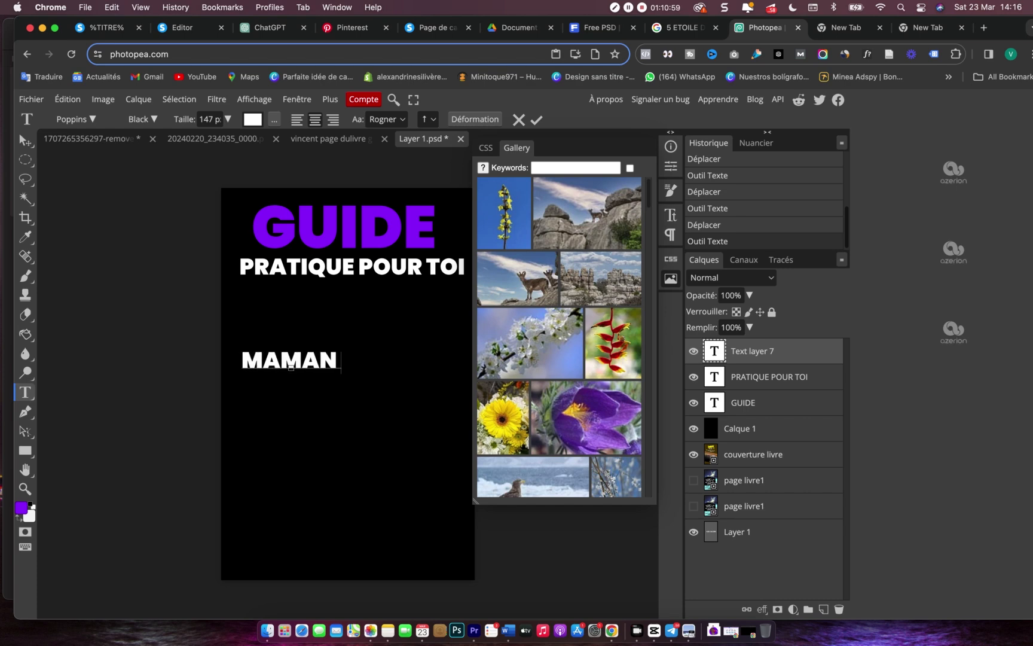
type(" ENTR")
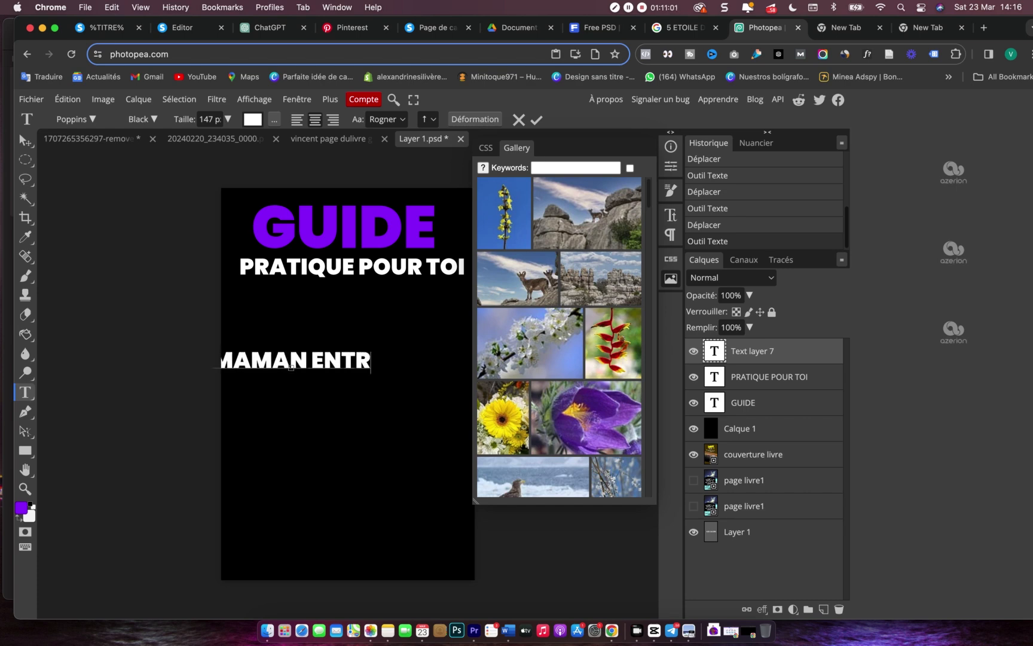
type("EPRENEUR")
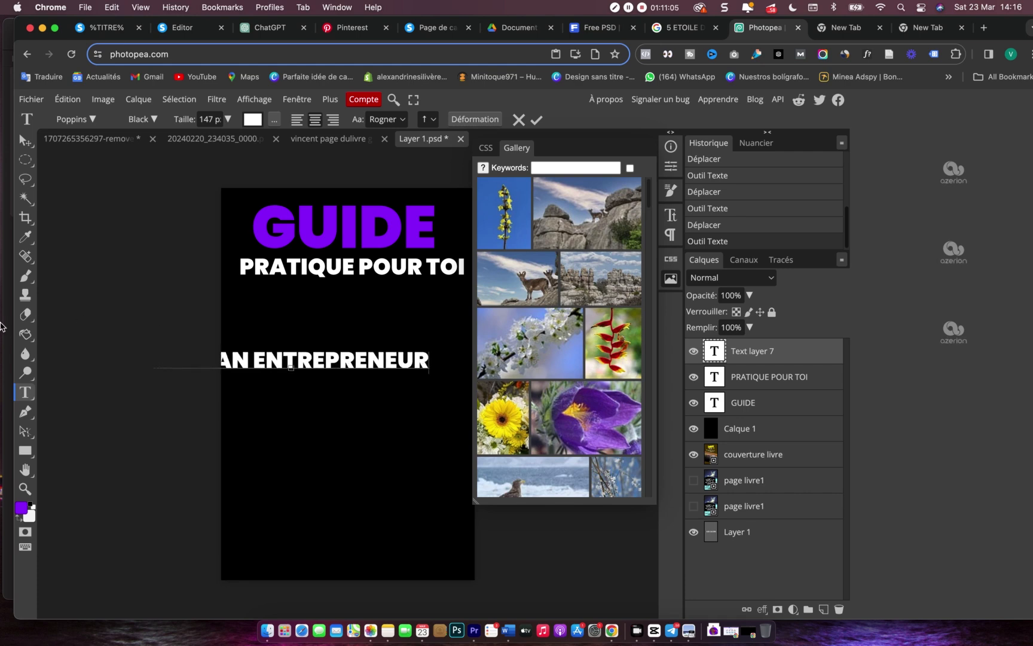
- Check the subtitle wording in the guide PDF in Preview, return to Photopea and move MAMAN ENTREPRENEUR beneath PRATIQUE POUR TOI
left_click(5, 329)
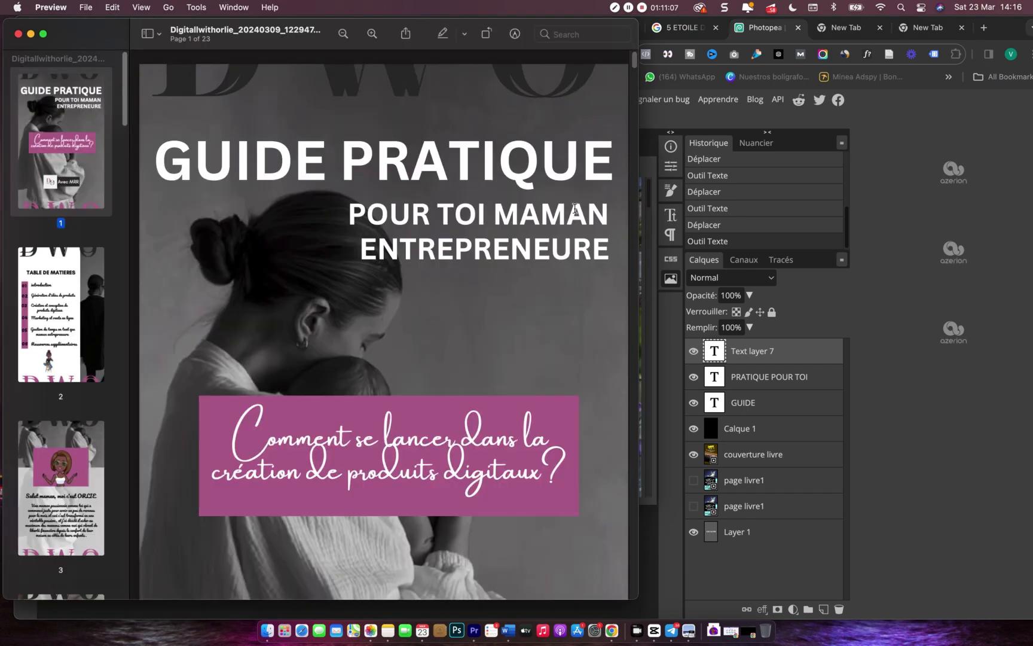
left_click(884, 128)
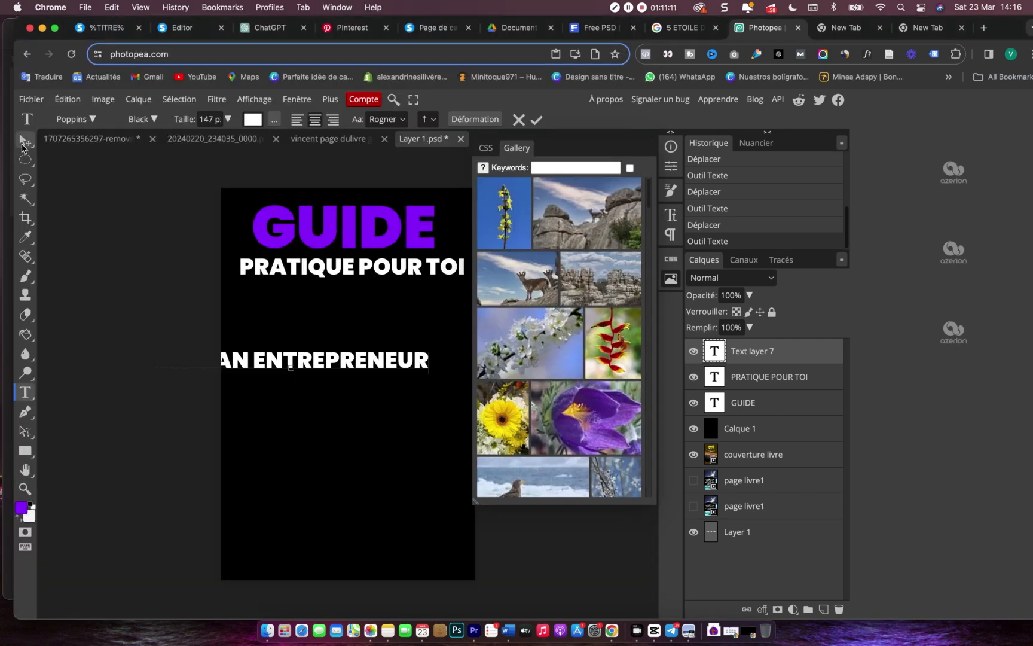
left_click(25, 140)
left_click_drag(335, 367, 379, 300)
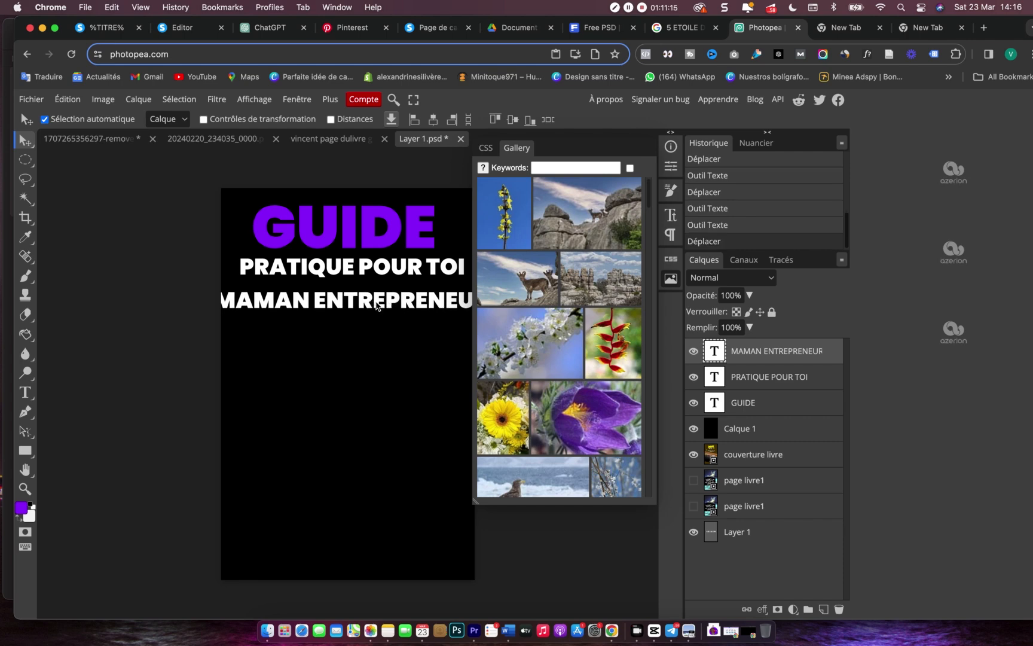
- Reduce the whole MAMAN ENTREPRENEUR line to 89 px and move it up close under PRATIQUE POUR TOI
key("t")
left_click(372, 299)
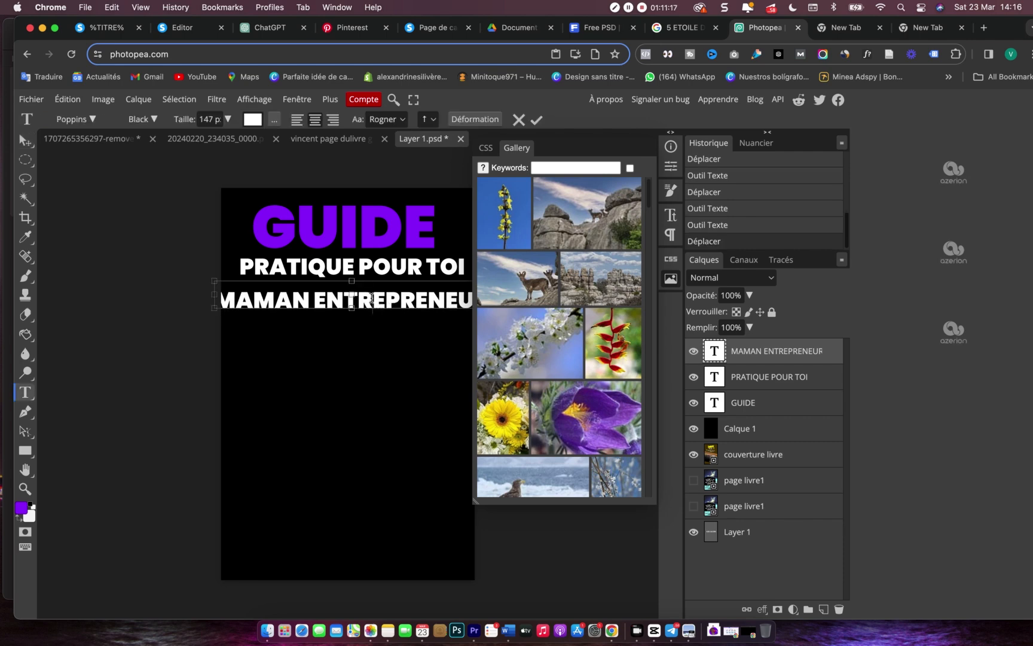
key("super+a")
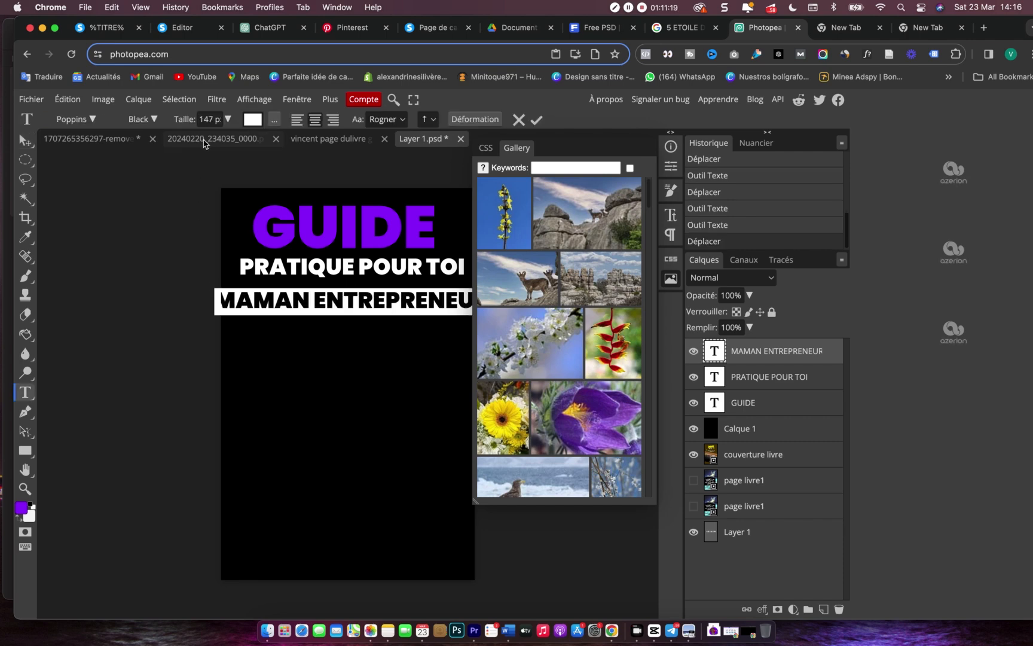
left_click_drag(188, 122, 164, 126)
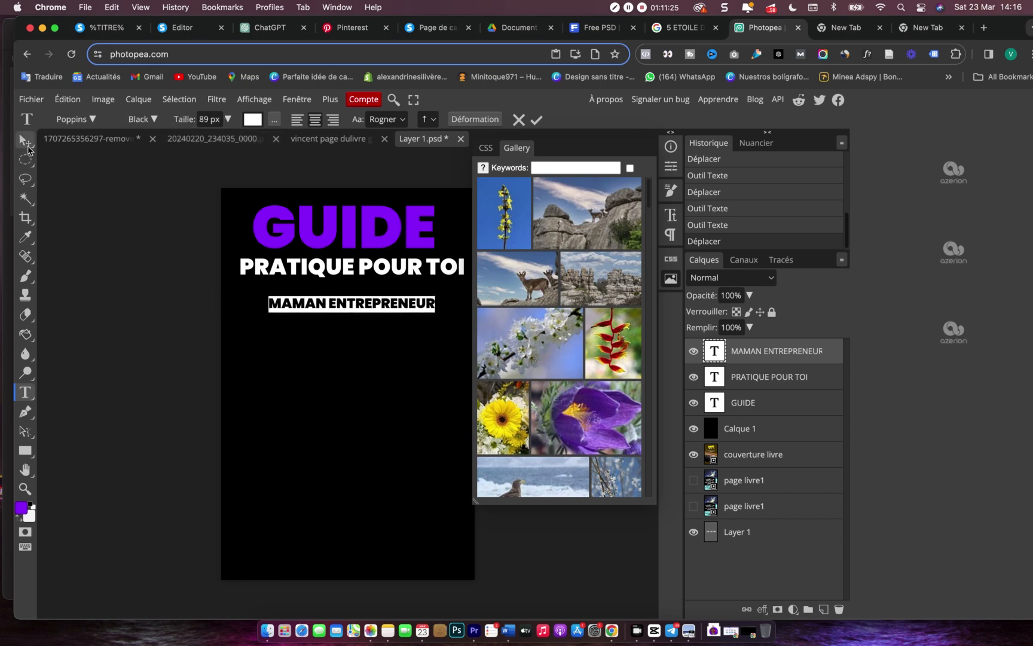
left_click(30, 147)
left_click_drag(387, 307, 383, 297)
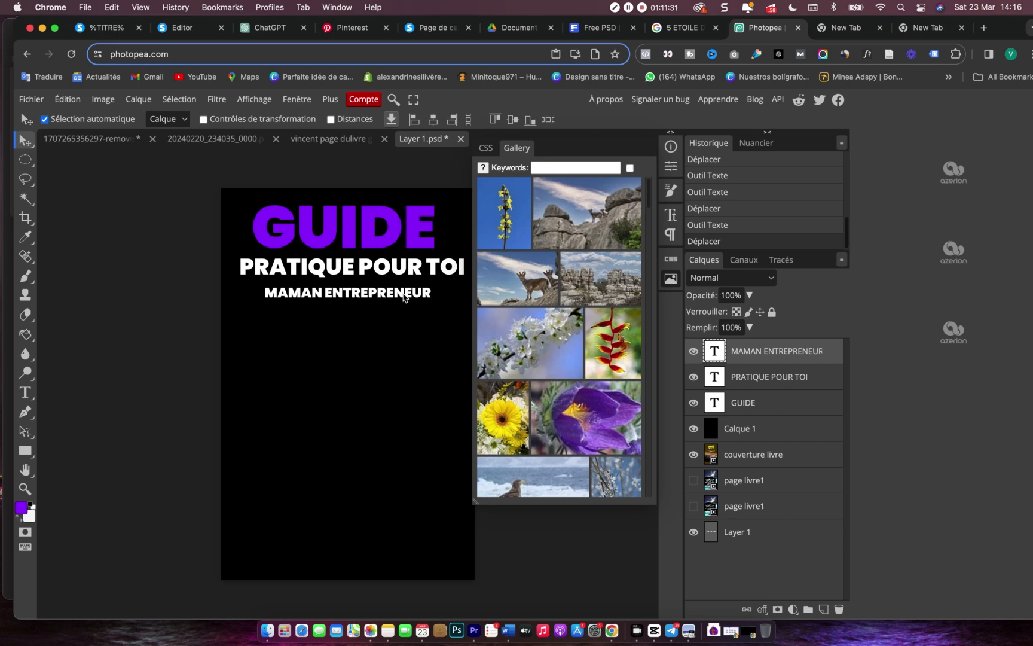
- Save the cover artwork, inspect the updated title on the 3D book mockup and return to Layer 1.psd
left_click(408, 345)
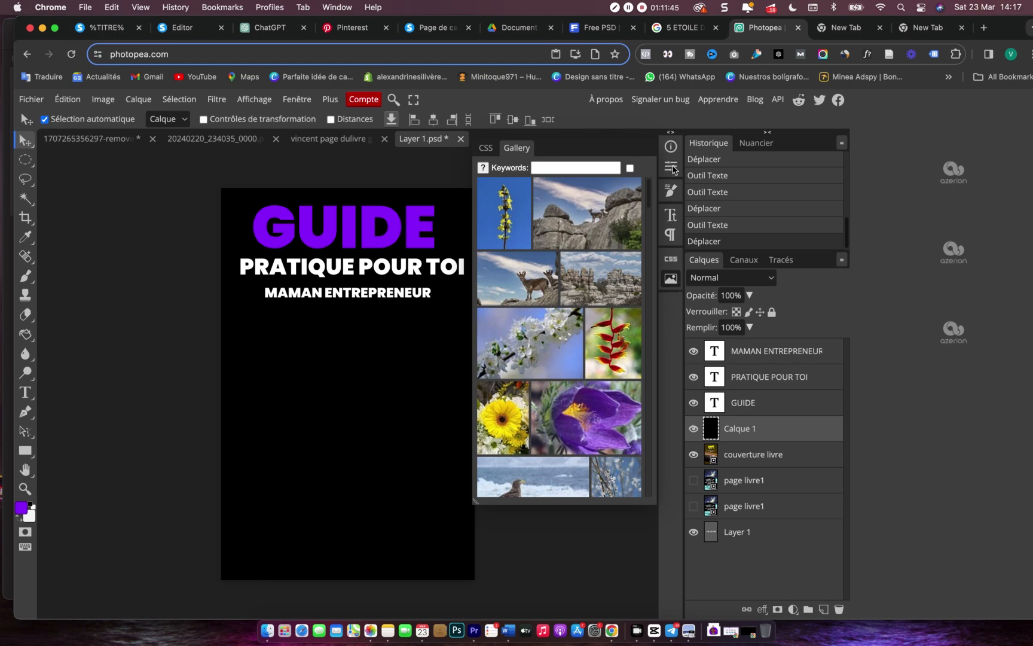
key("super+s")
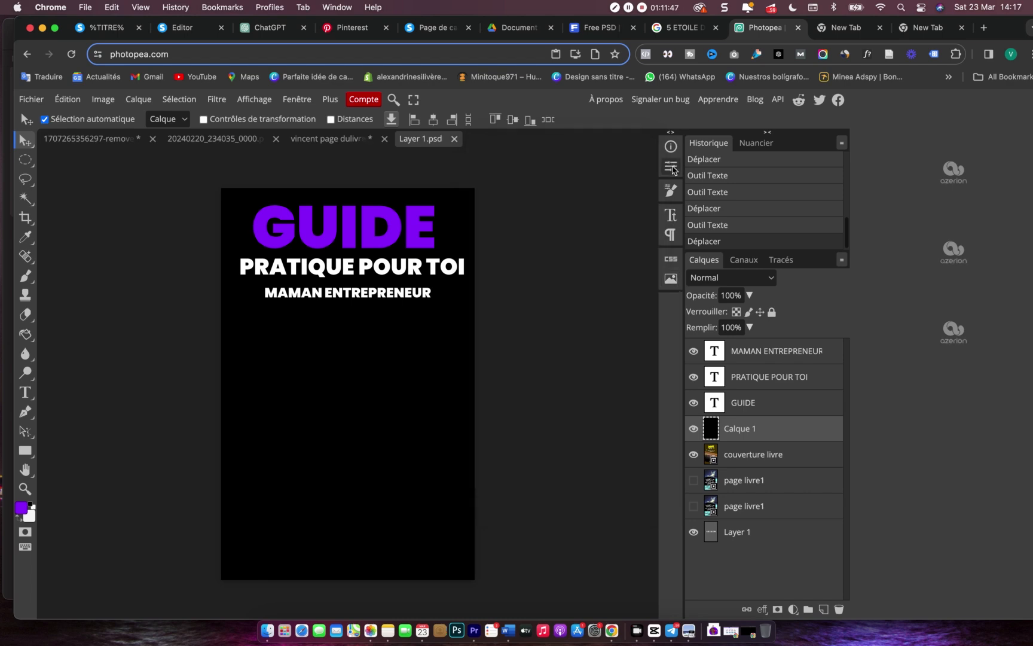
left_click(335, 141)
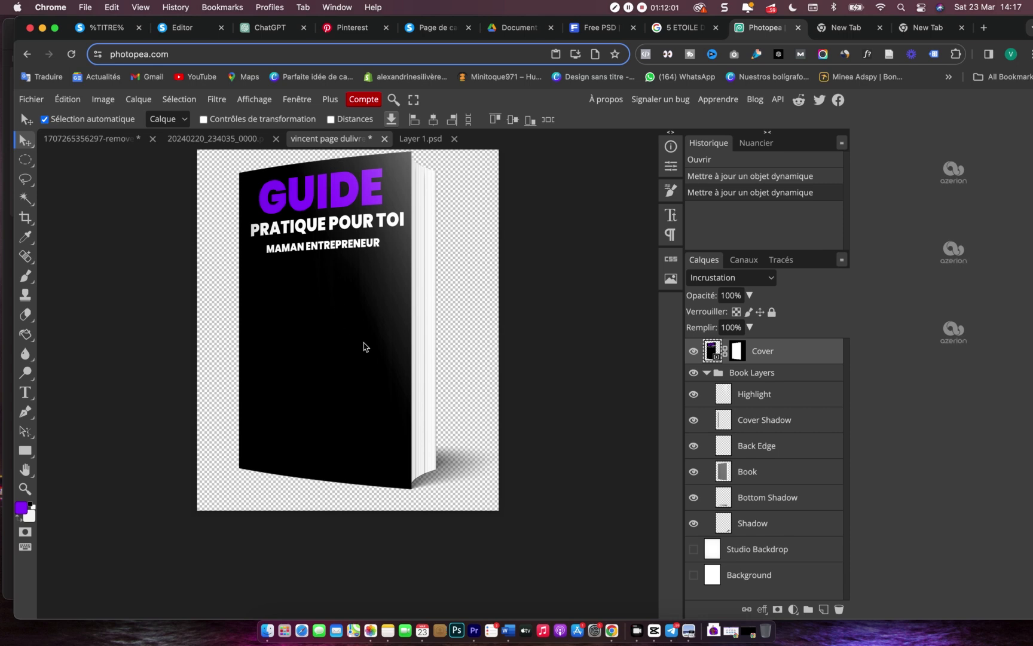
scroll(366, 231, "up", 1)
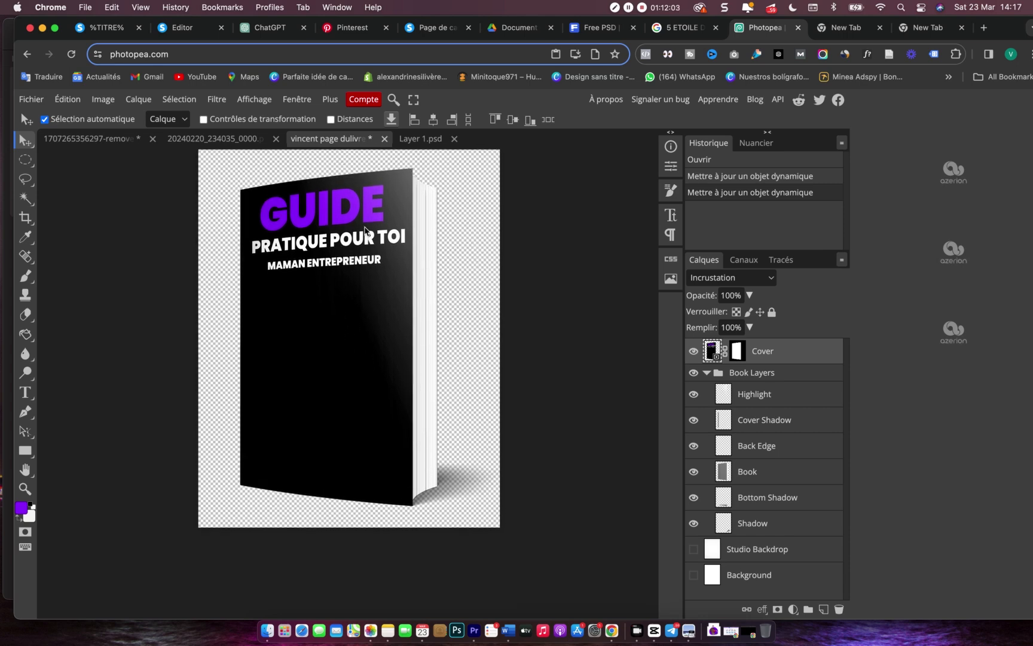
scroll(363, 270, "right", 2)
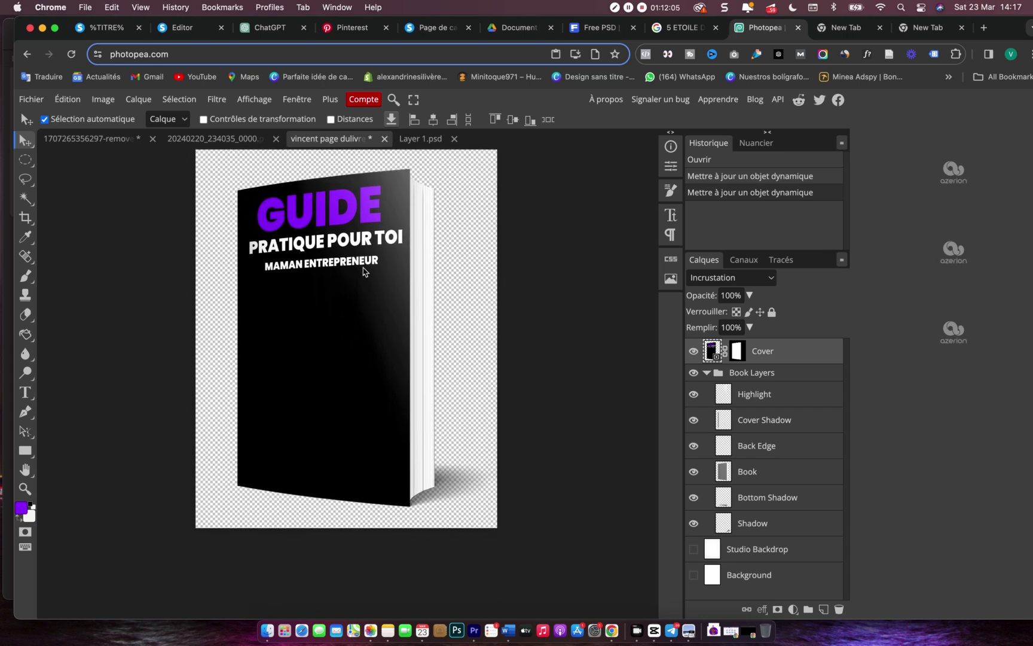
scroll(364, 271, "up", 1)
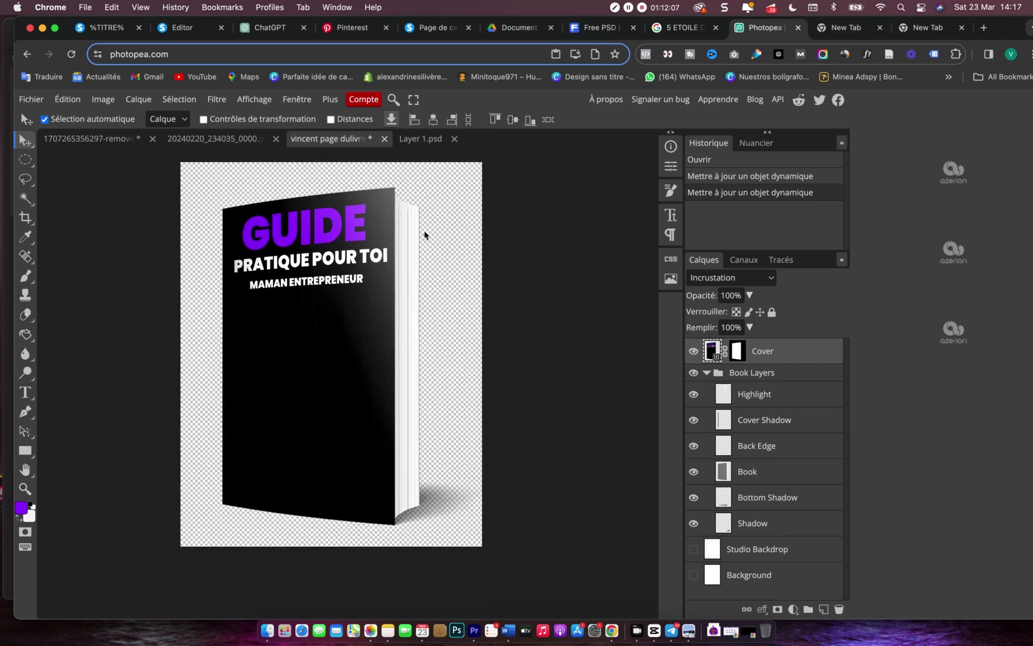
left_click(420, 144)
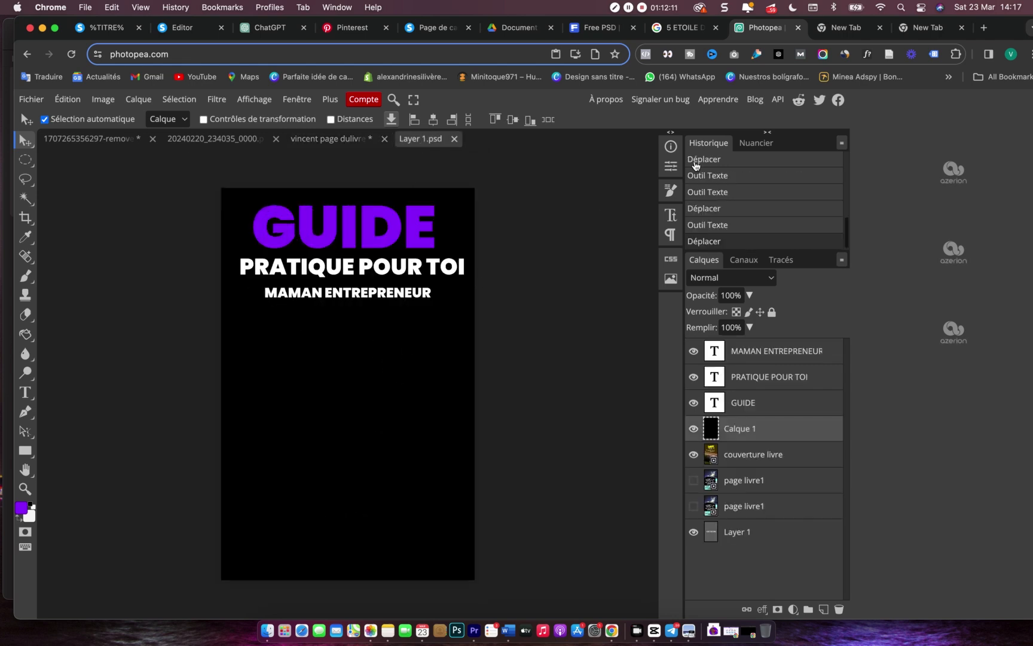
- Switch to the Google Images results for 5 ETOILE DE NOTE and look through the star rating pictures
left_click(842, 28)
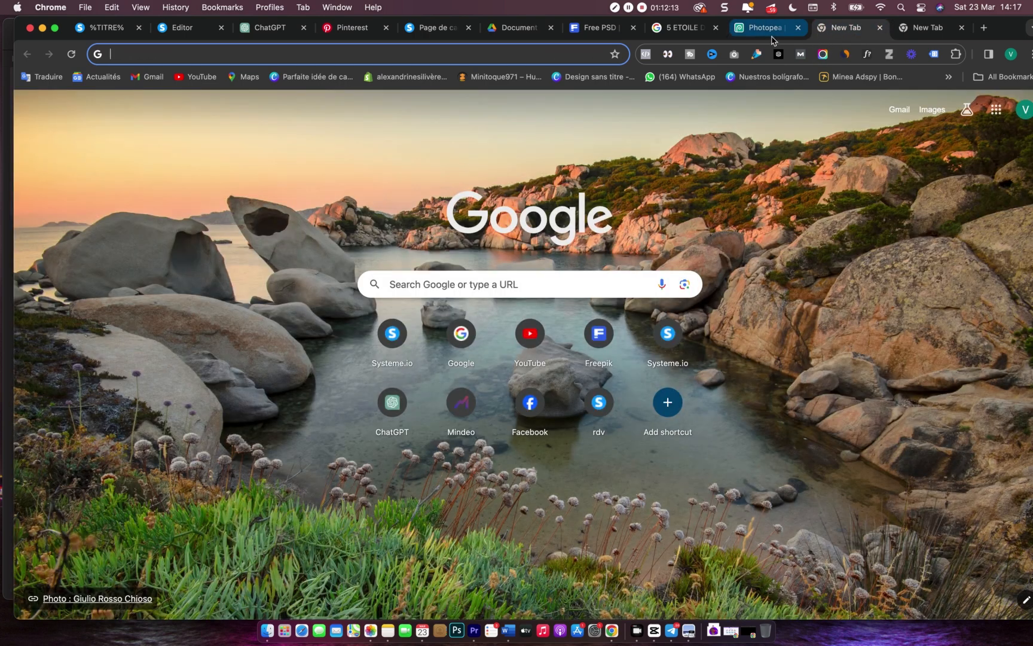
left_click(744, 34)
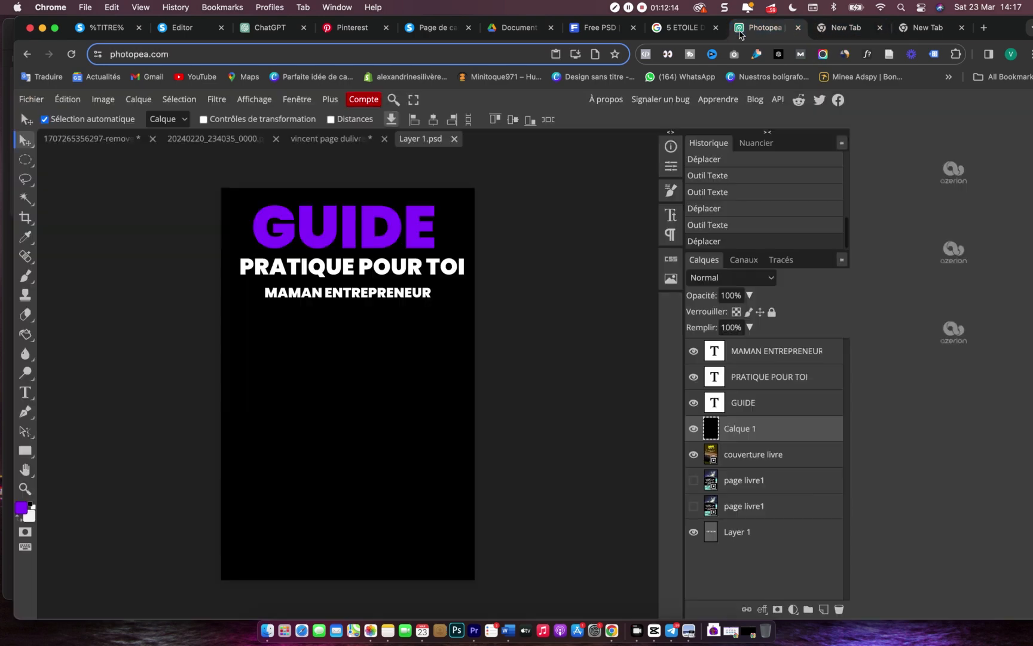
left_click(676, 30)
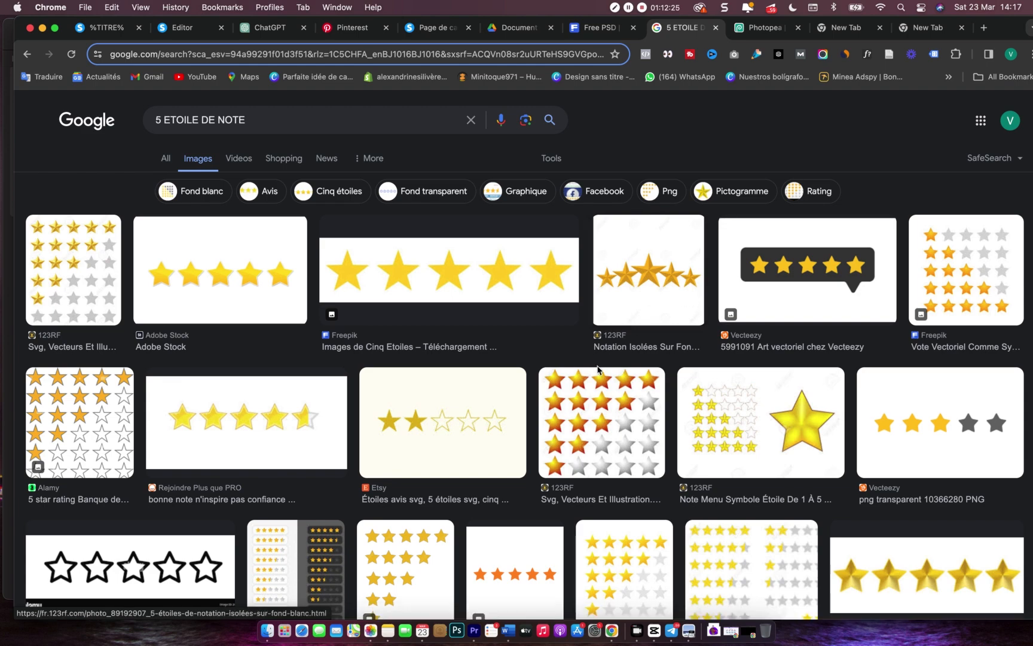
scroll(565, 361, "down", 5)
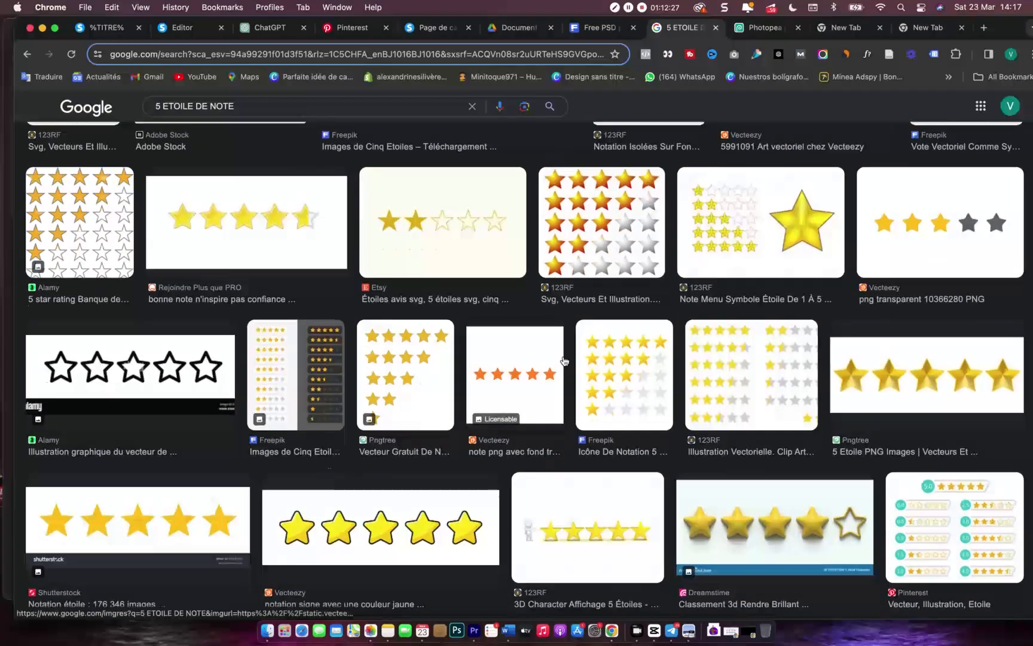
scroll(564, 360, "down", 8)
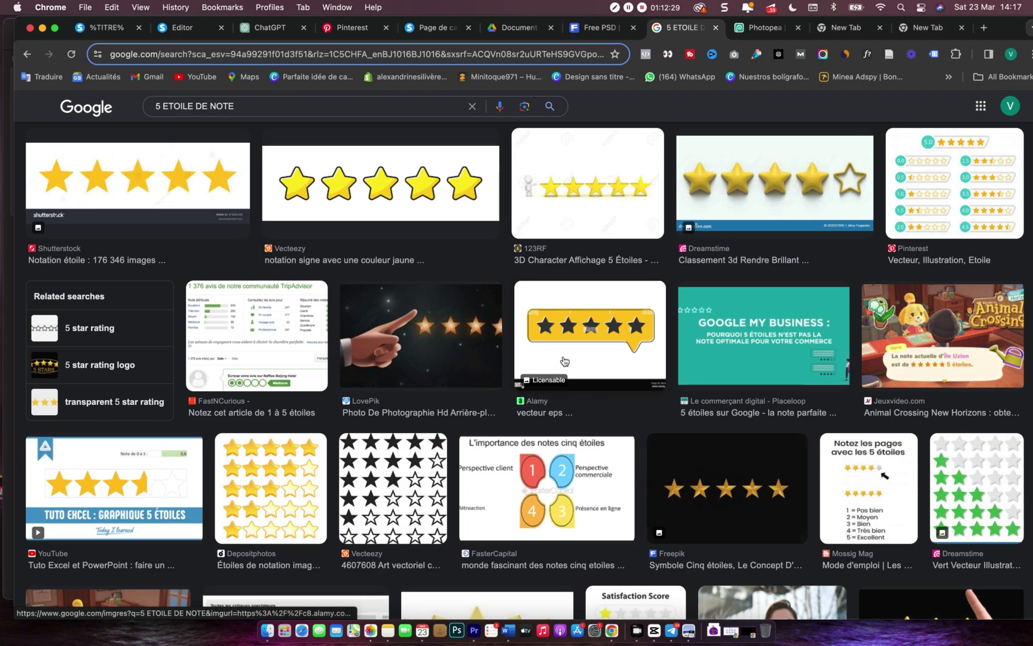
scroll(564, 361, "up", 10)
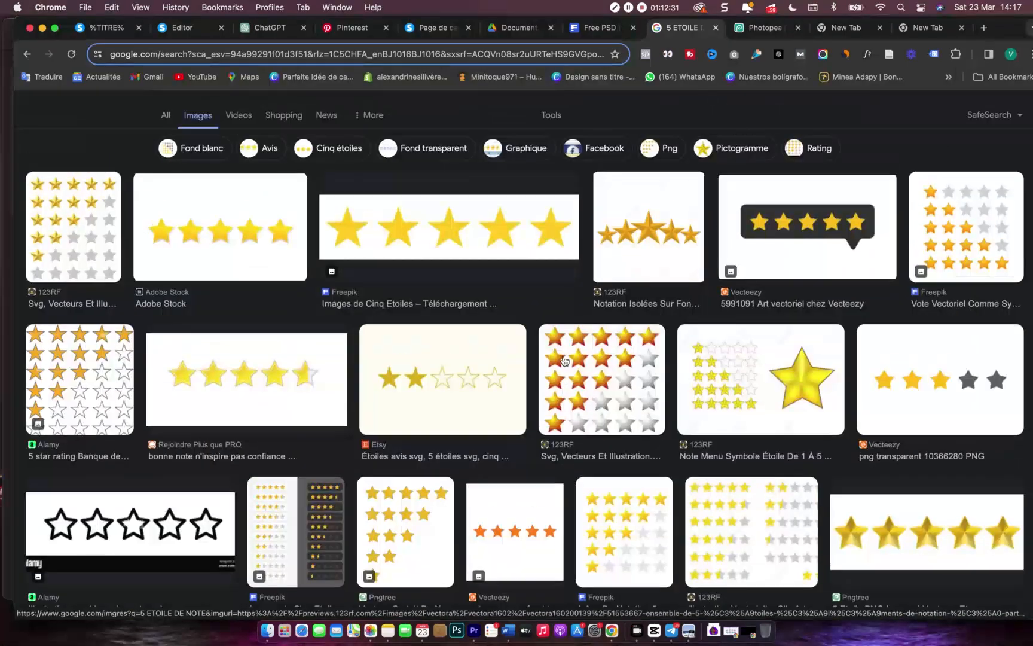
scroll(336, 231, "down", 10)
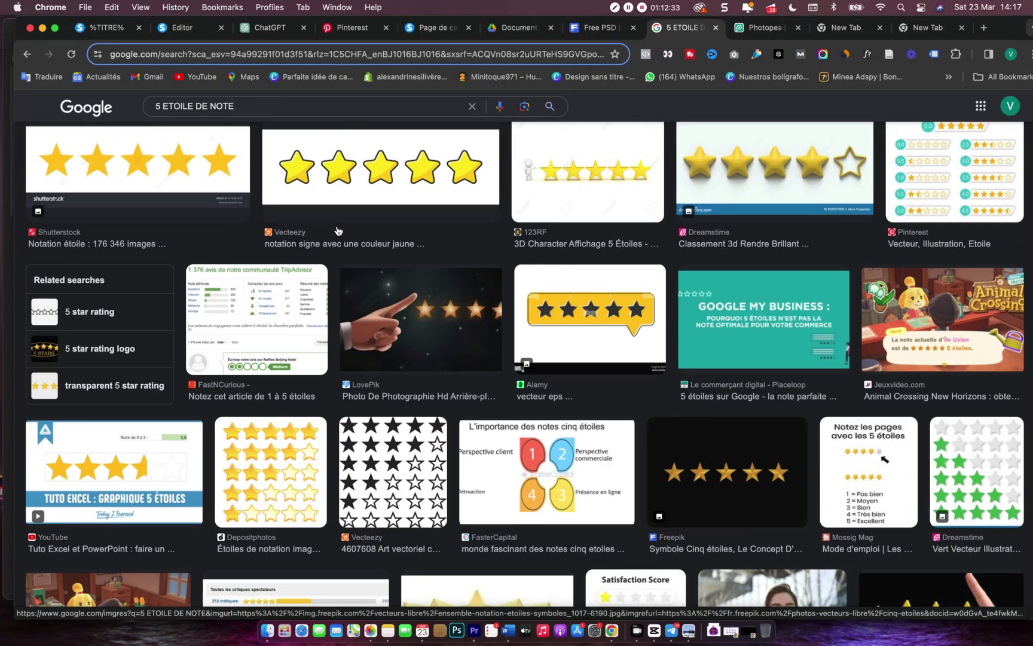
- Refine the image search to 5 ETOILE DE NOTE VIOLETTE and browse the results for purple rating stars
scroll(337, 231, "up", 5)
left_click(272, 108)
type("VIOLETTE")
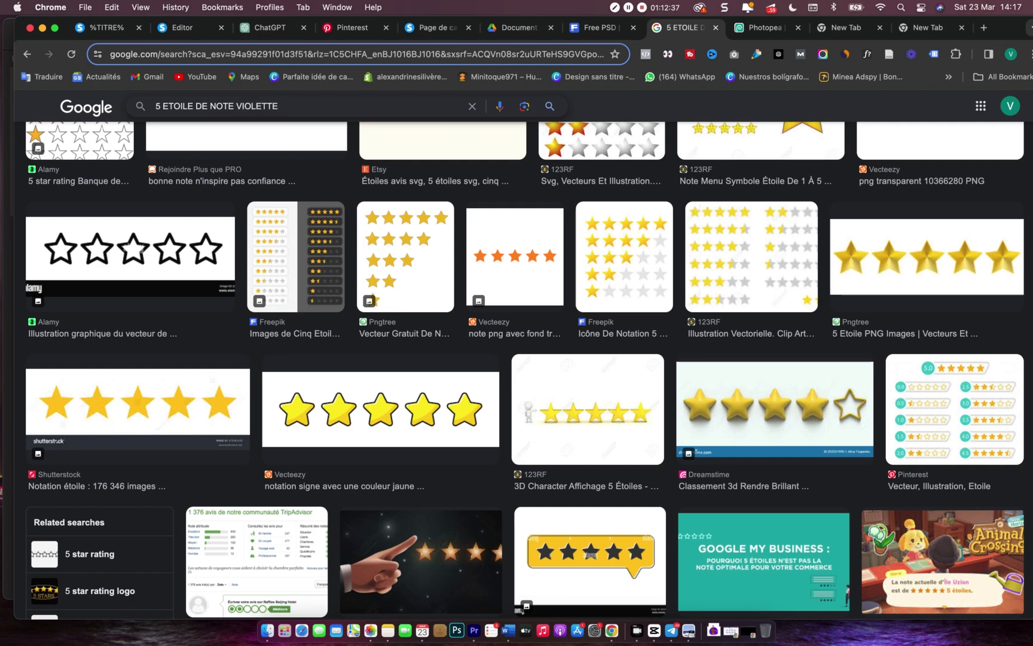
key("Return")
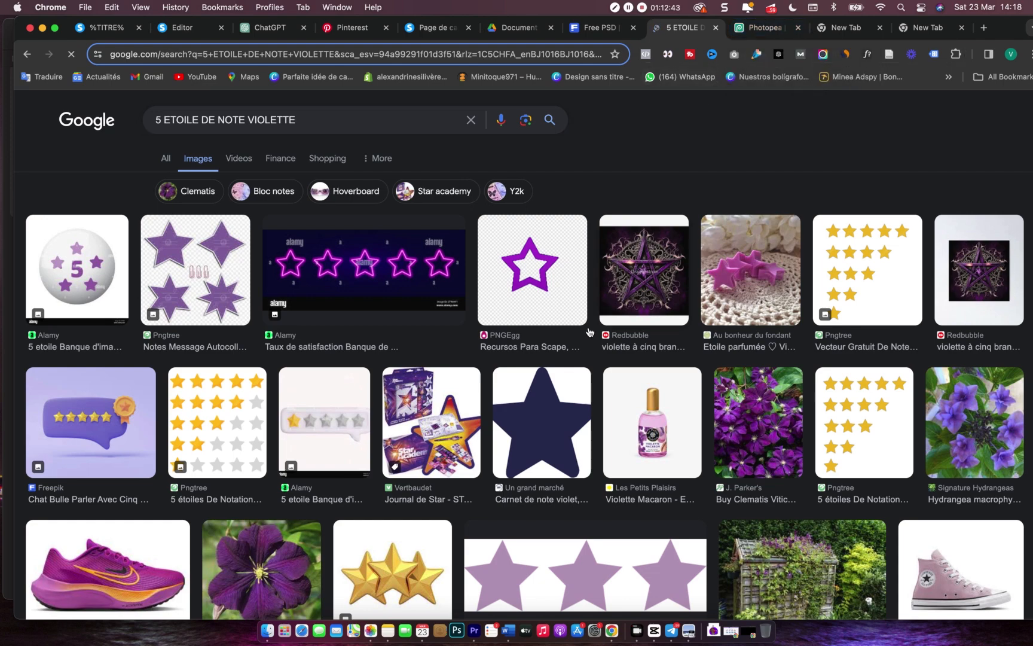
scroll(589, 331, "down", 5)
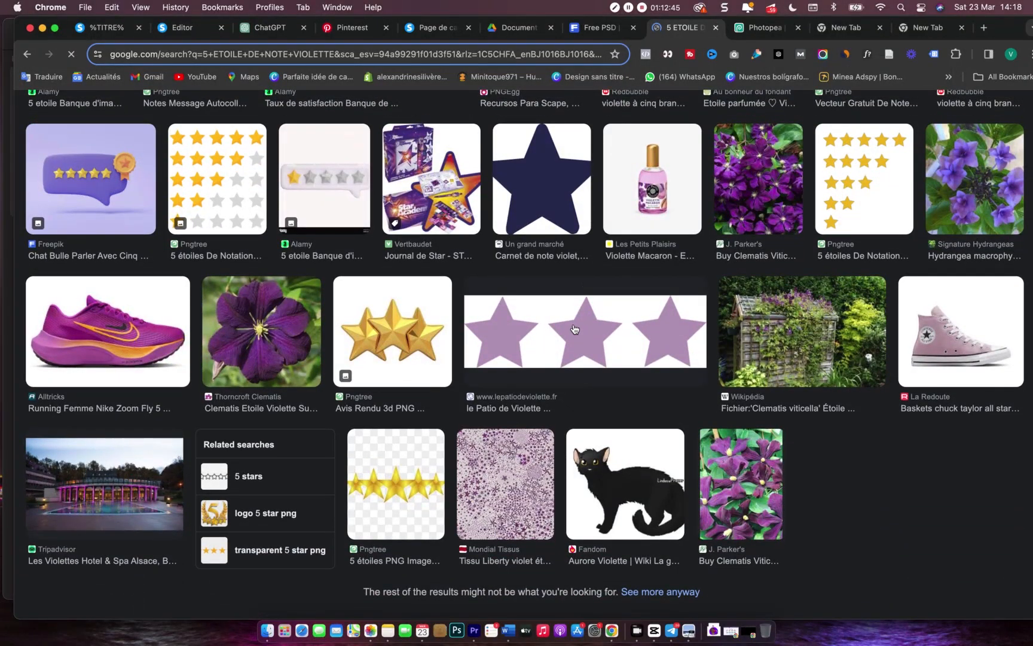
- Switch to Freepik, close the padlock previews and search the free assets for 5 ETOILE NOTE VIOLETTE
left_click(593, 27)
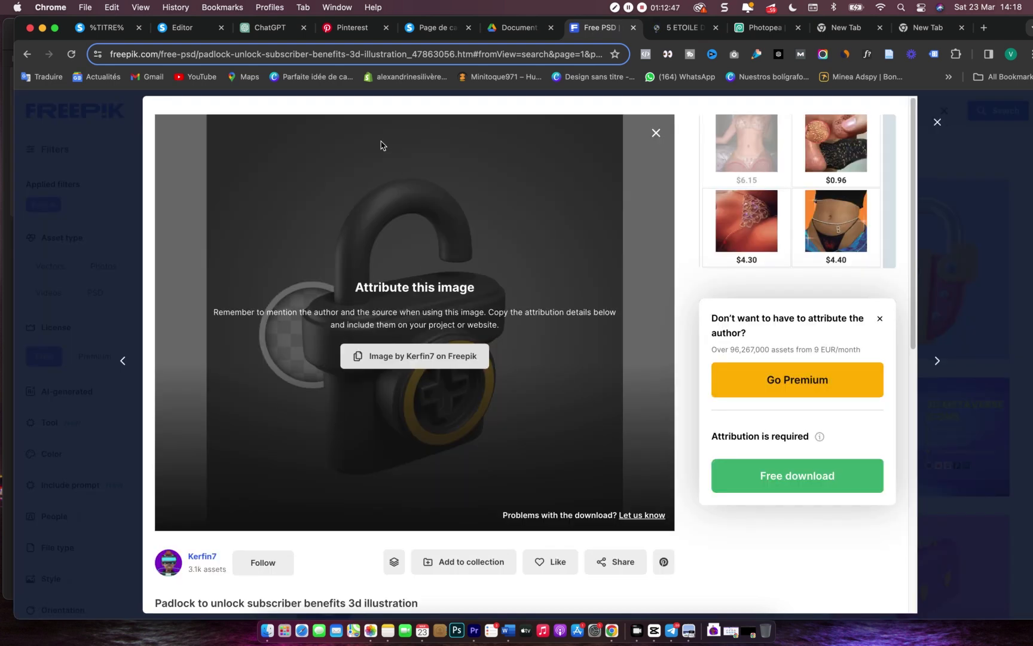
left_click(937, 123)
left_click(958, 222)
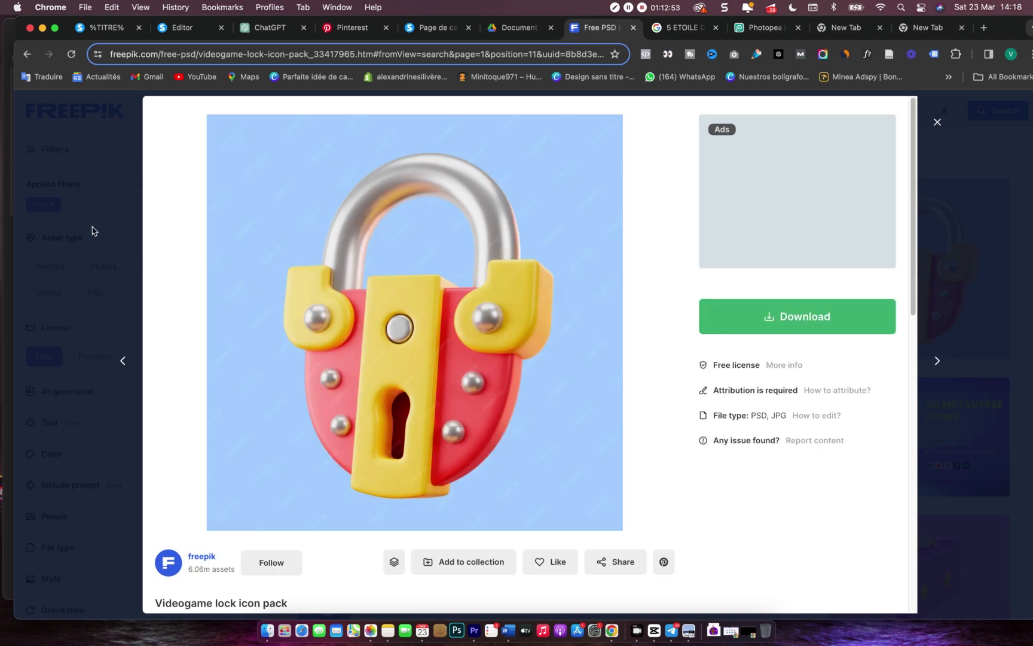
left_click(937, 123)
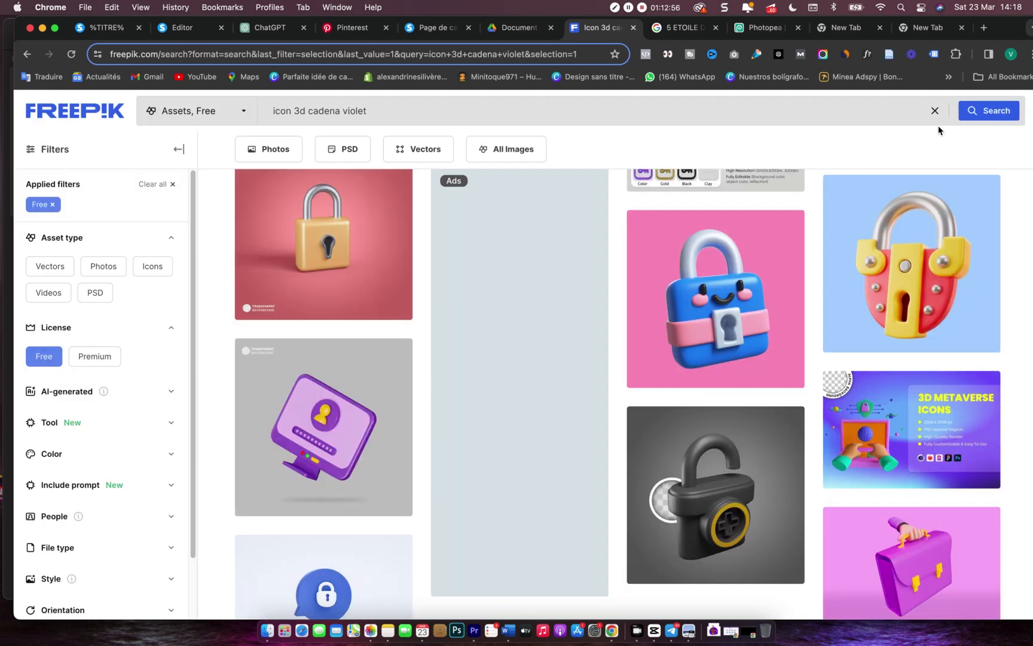
triple_click(347, 111)
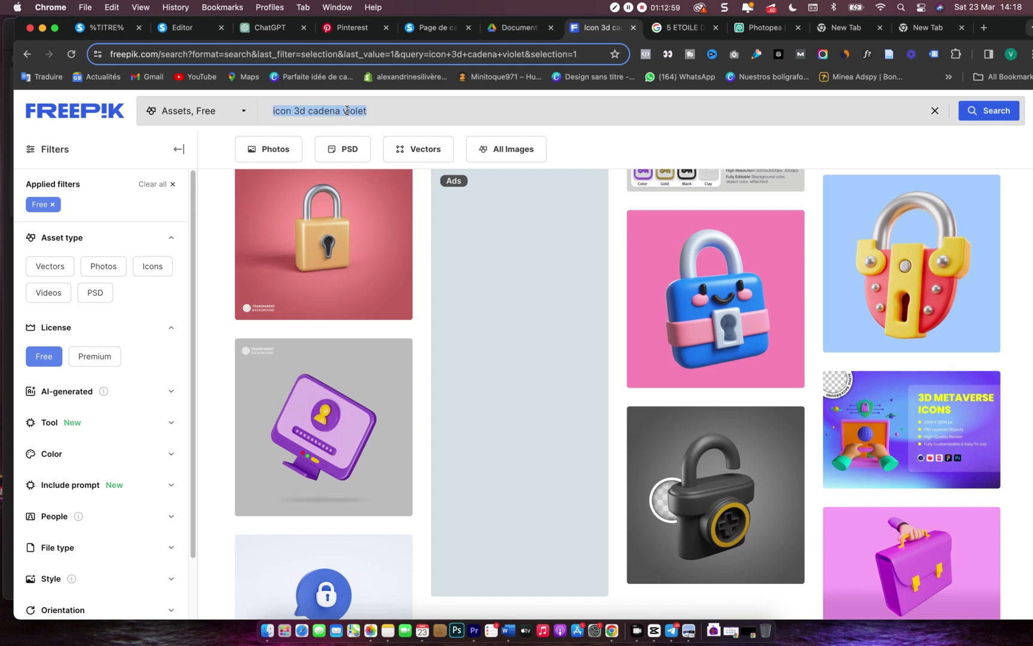
type("5 E")
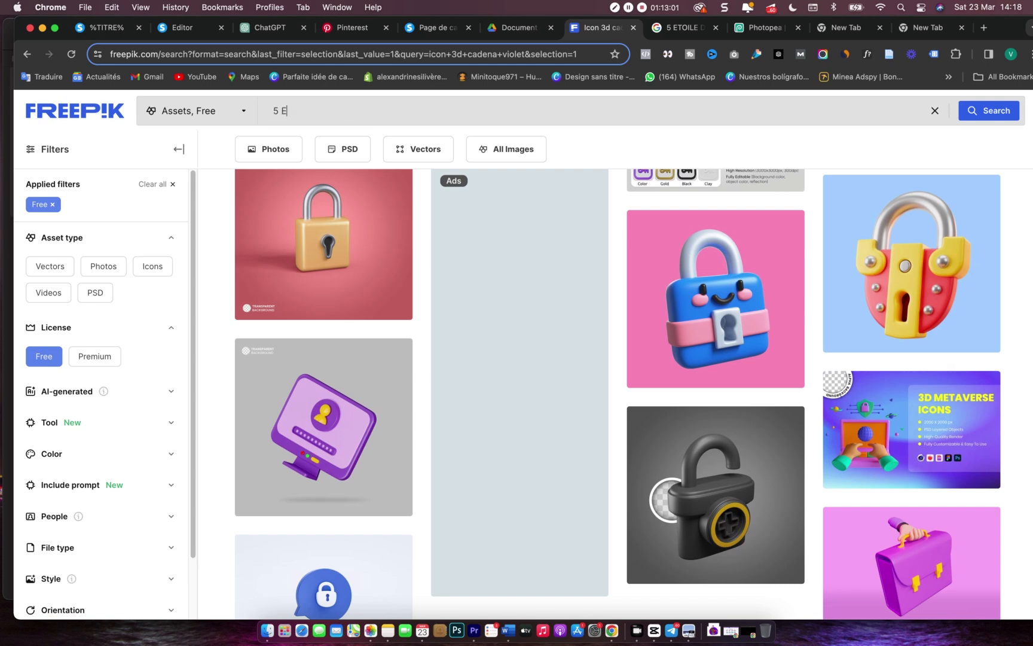
type("TOILE NOTE VIOL")
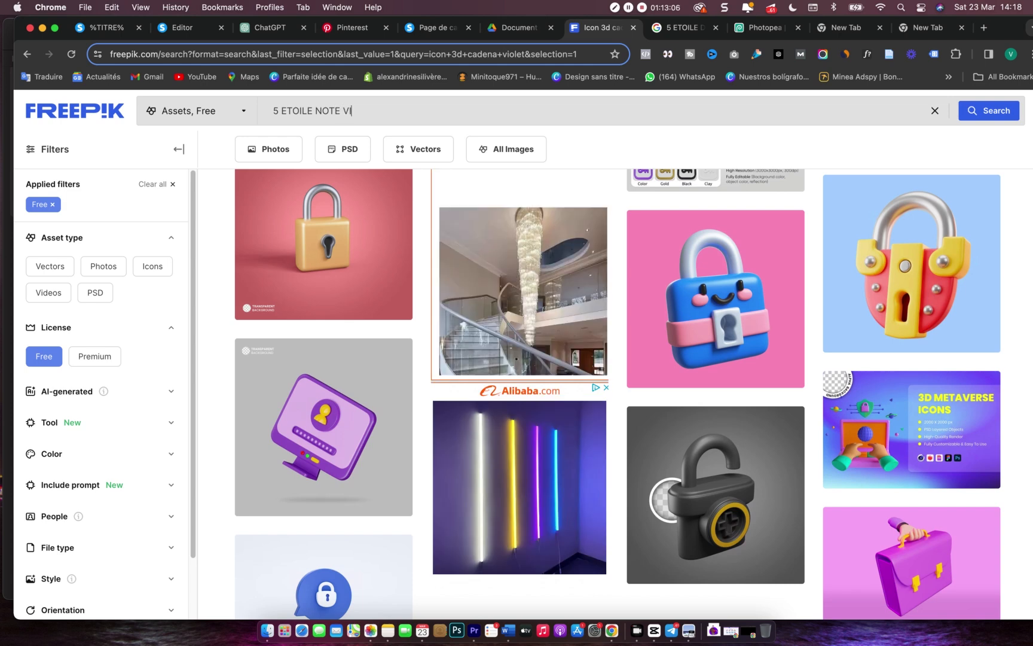
type("ETTE")
key("Return")
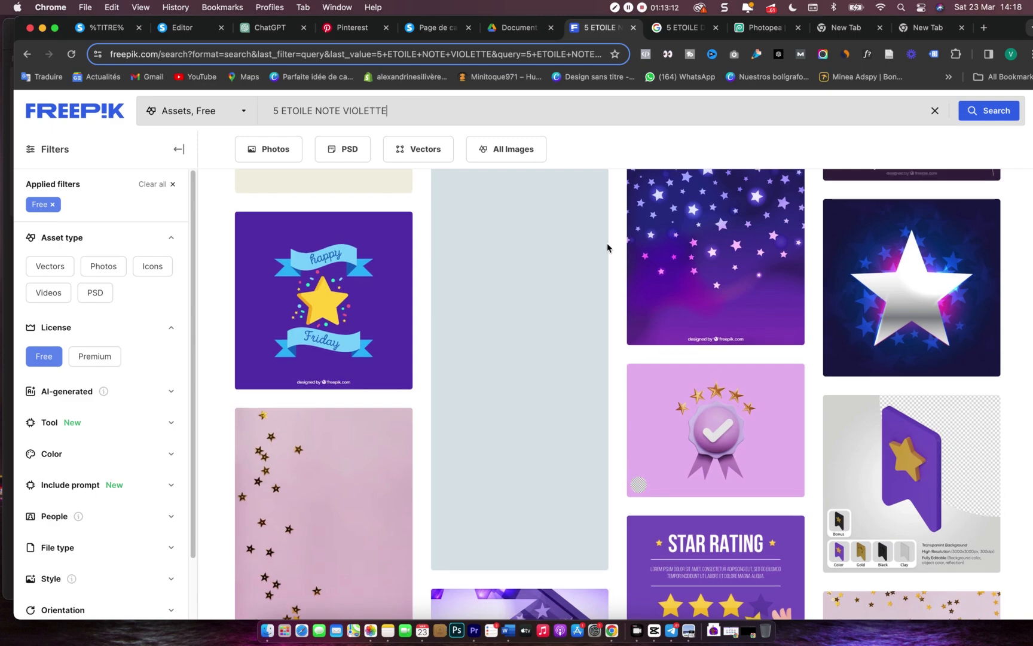
- Look through the free Freepik results for a purple five-star rating graphic
scroll(607, 248, "down", 7)
scroll(607, 248, "down", 10)
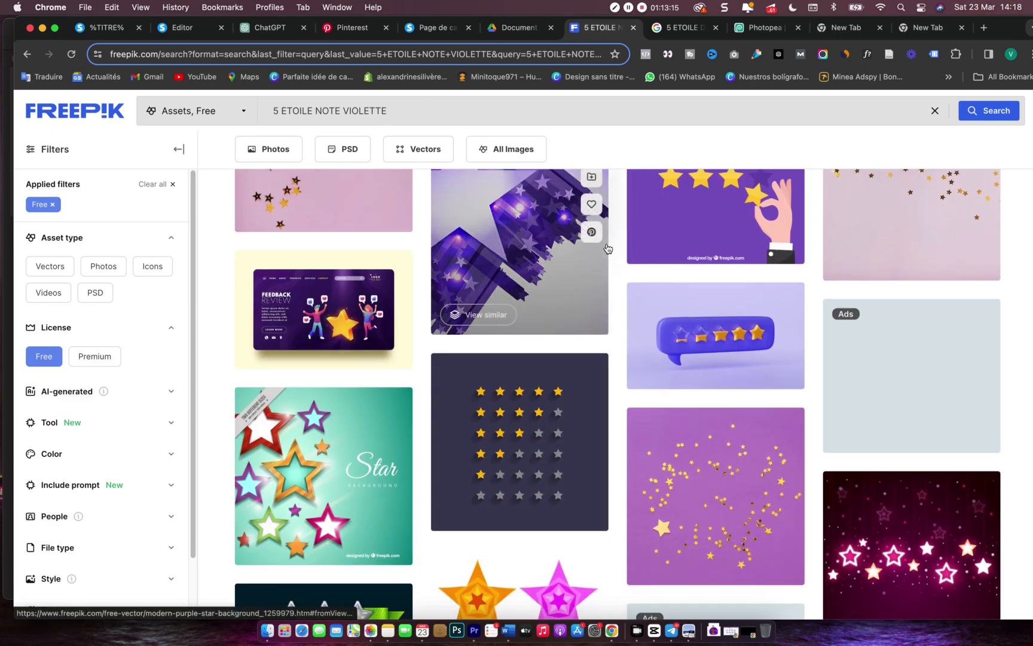
scroll(608, 248, "up", 1)
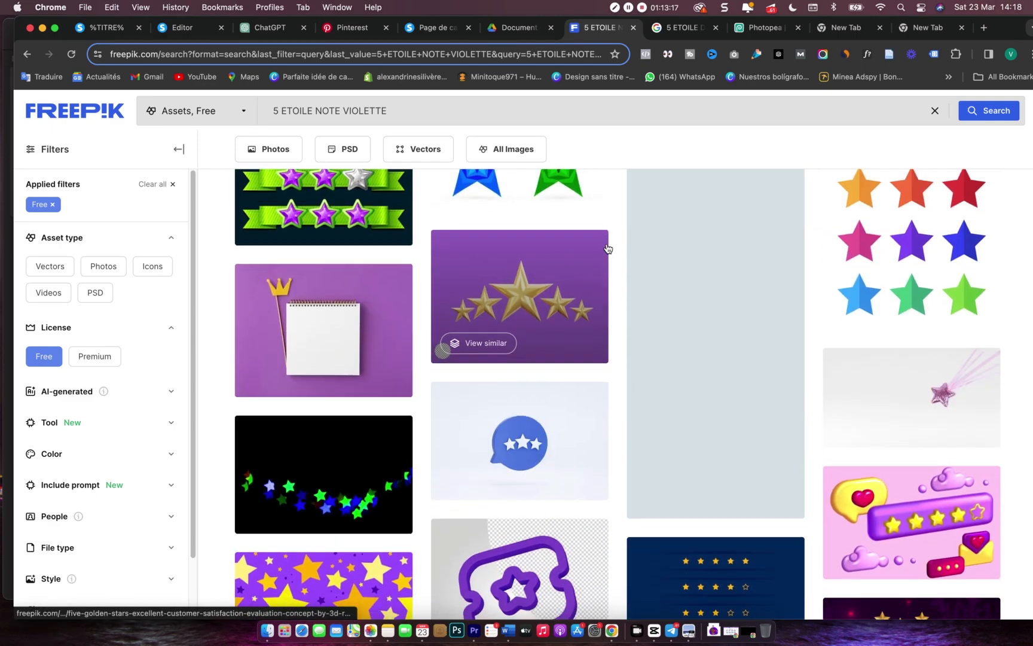
scroll(607, 248, "down", 3)
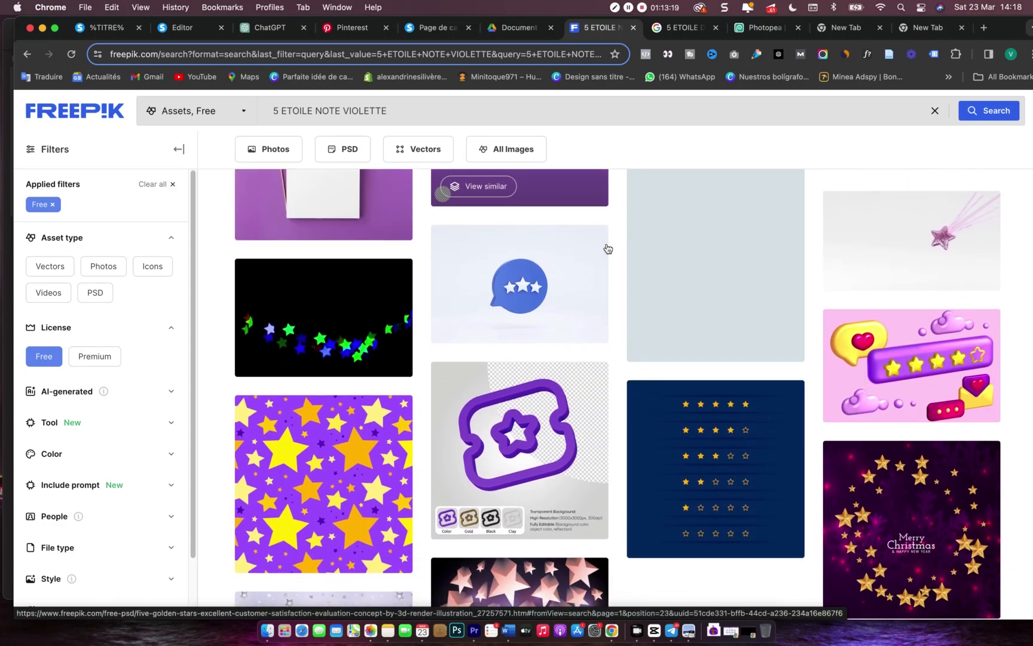
scroll(608, 249, "up", 20)
- Filter the Freepik results to PSD files and browse the first page for purple rating stars
left_click(97, 293)
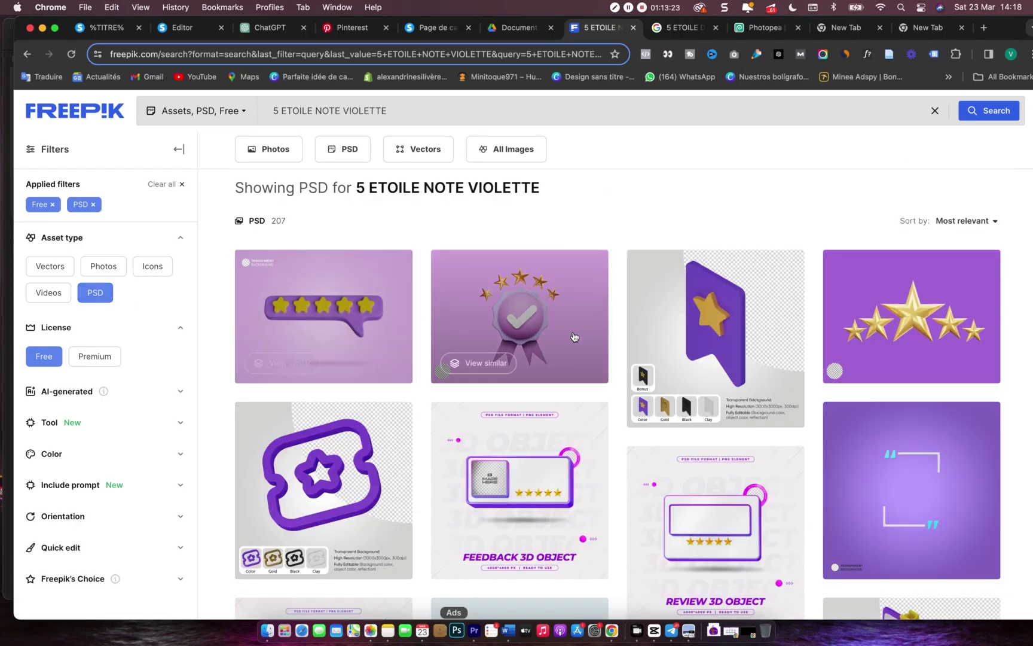
scroll(618, 366, "down", 10)
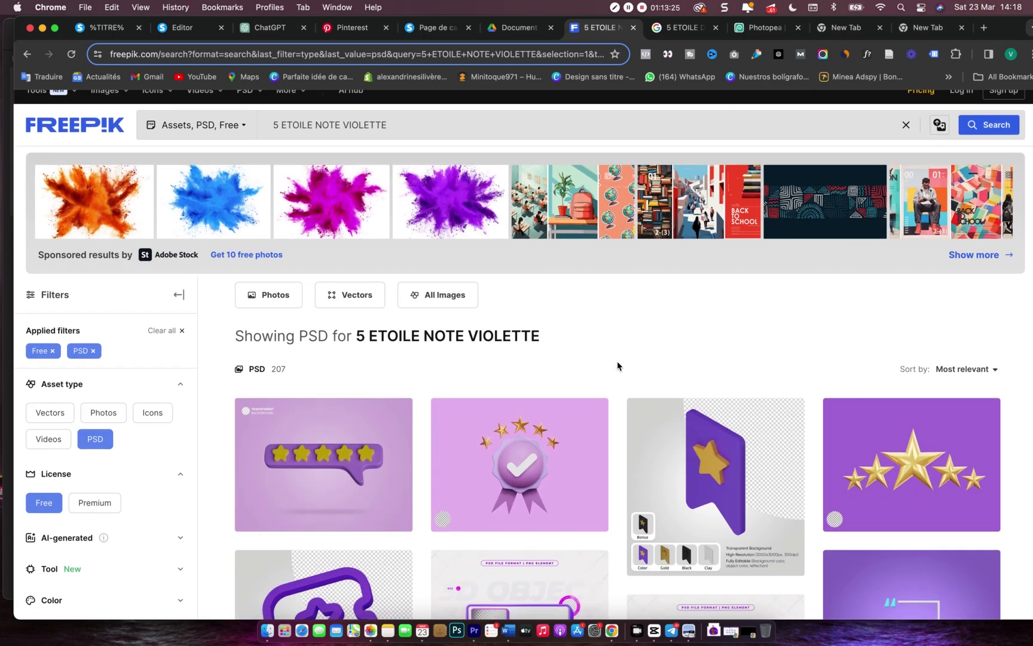
scroll(618, 366, "down", 10)
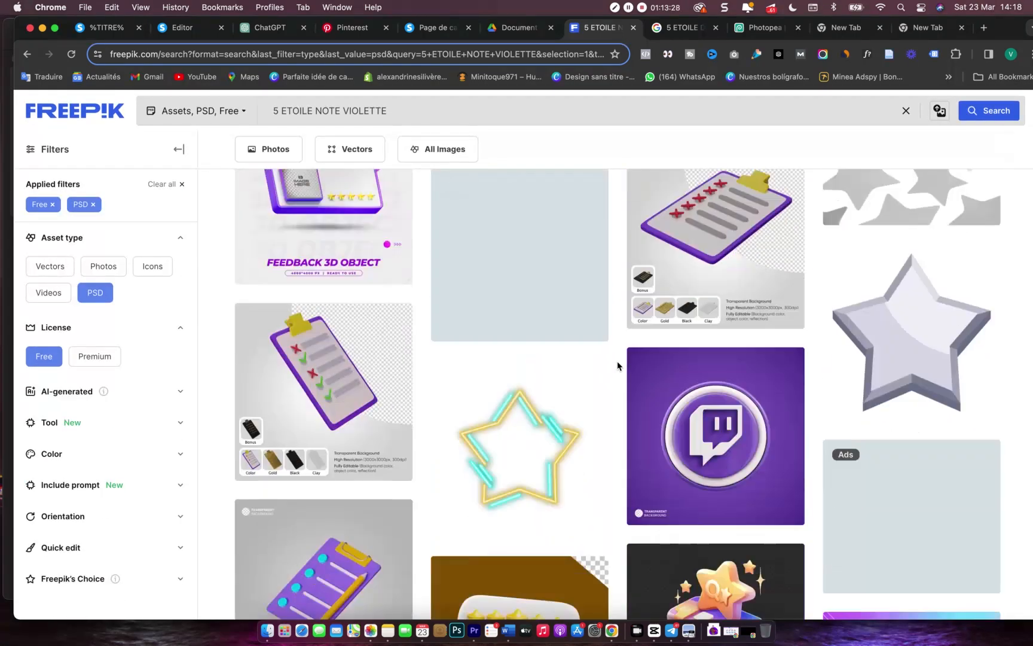
scroll(618, 366, "down", 10)
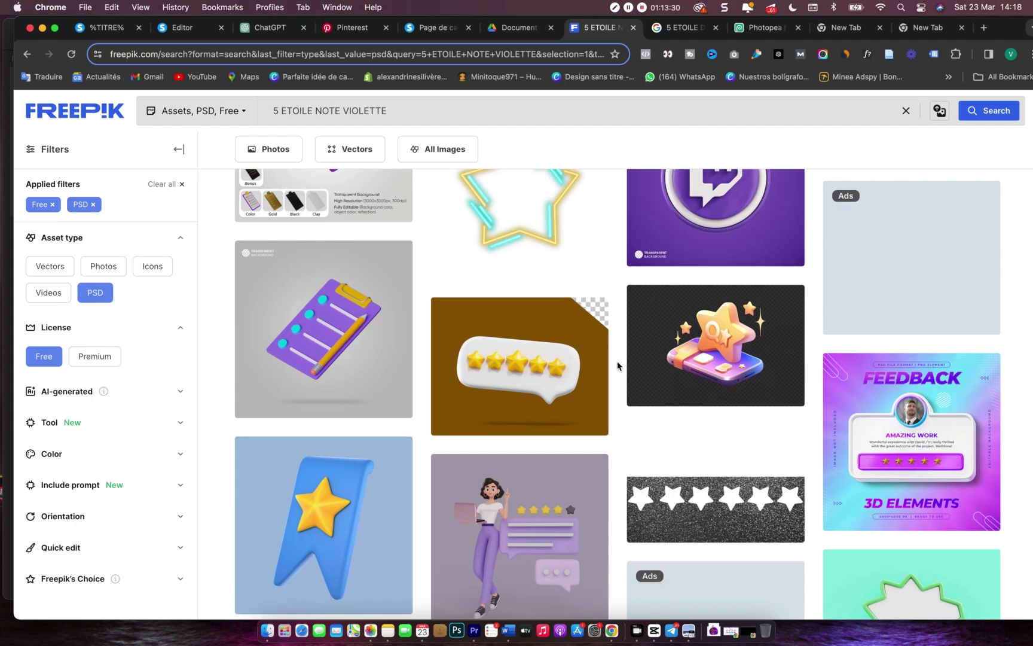
scroll(618, 365, "down", 3)
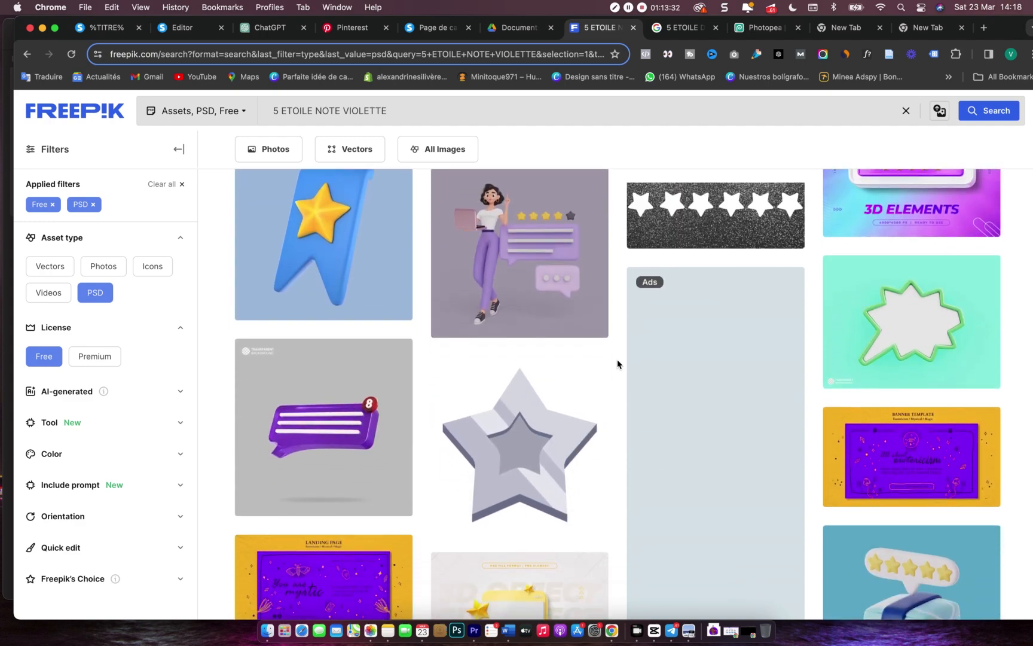
scroll(618, 364, "down", 15)
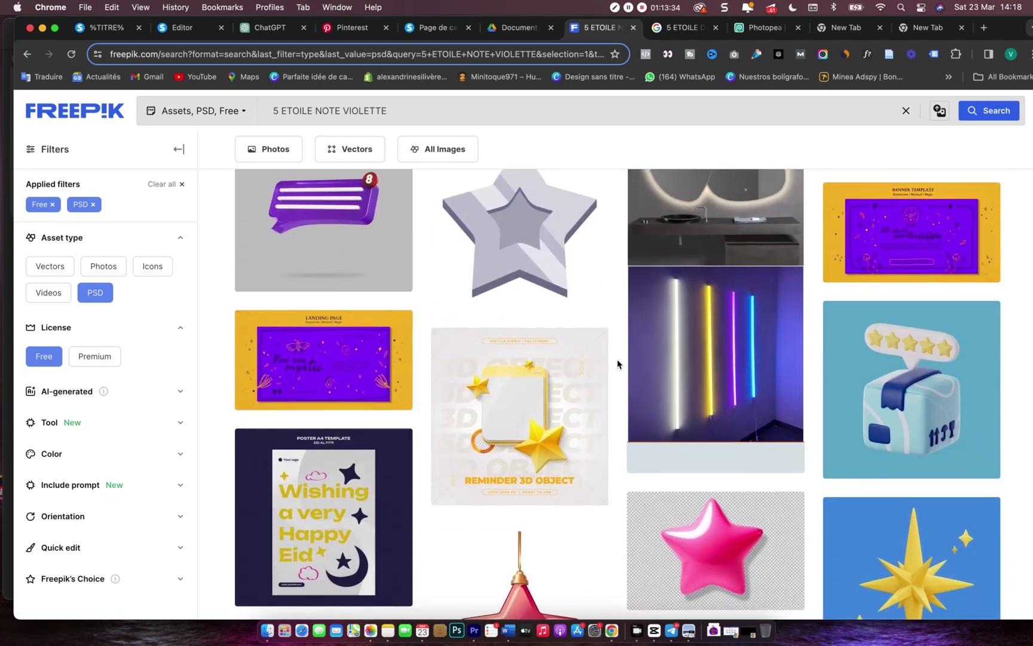
scroll(618, 364, "down", 10)
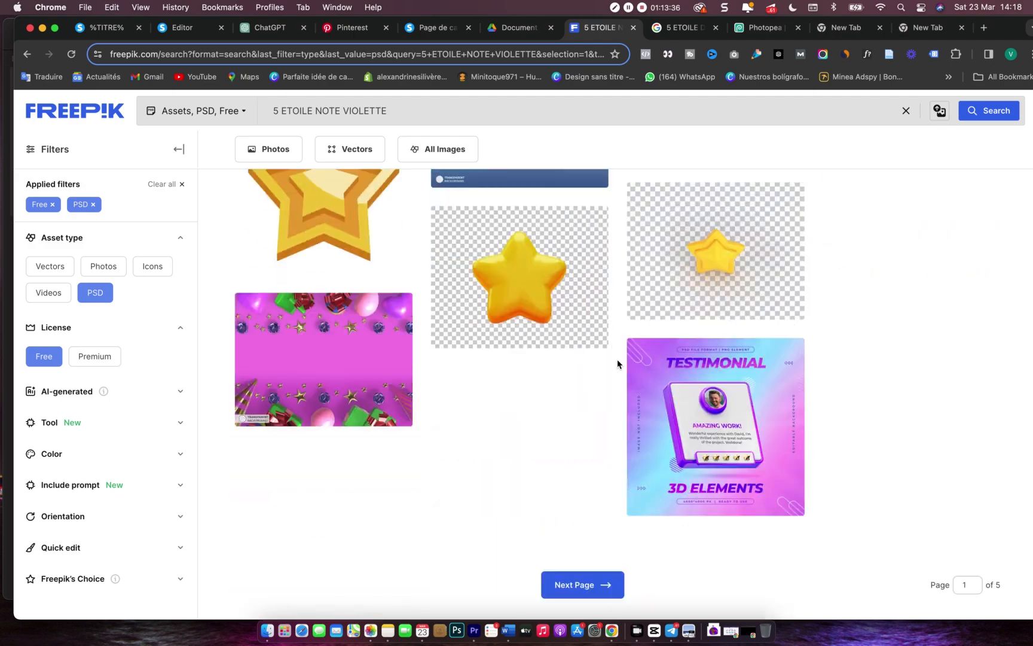
scroll(618, 364, "up", 20)
scroll(618, 364, "up", 10)
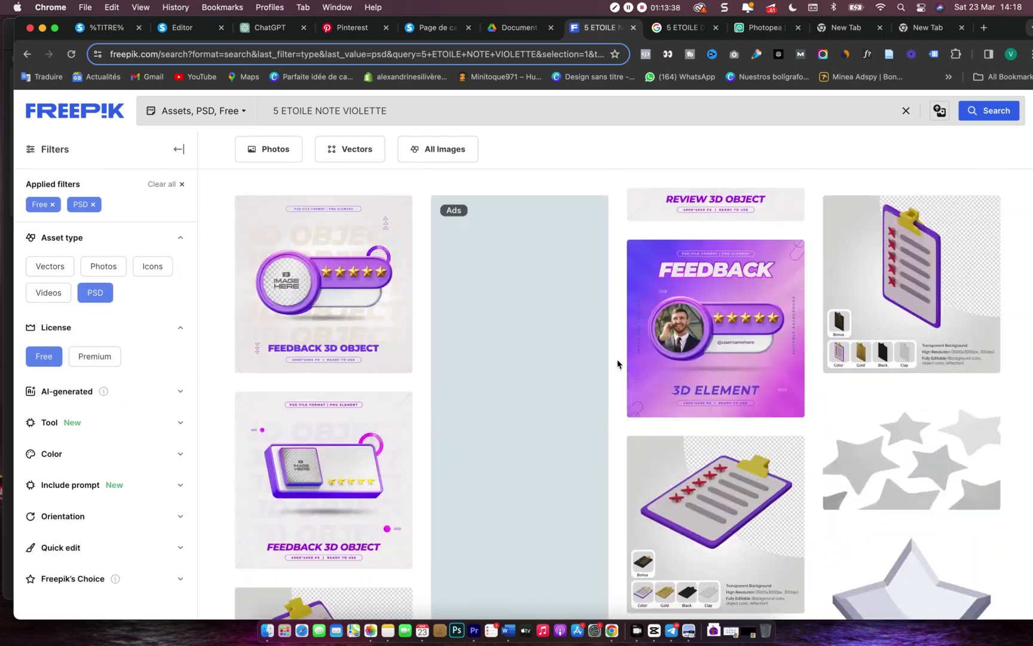
scroll(618, 364, "up", 10)
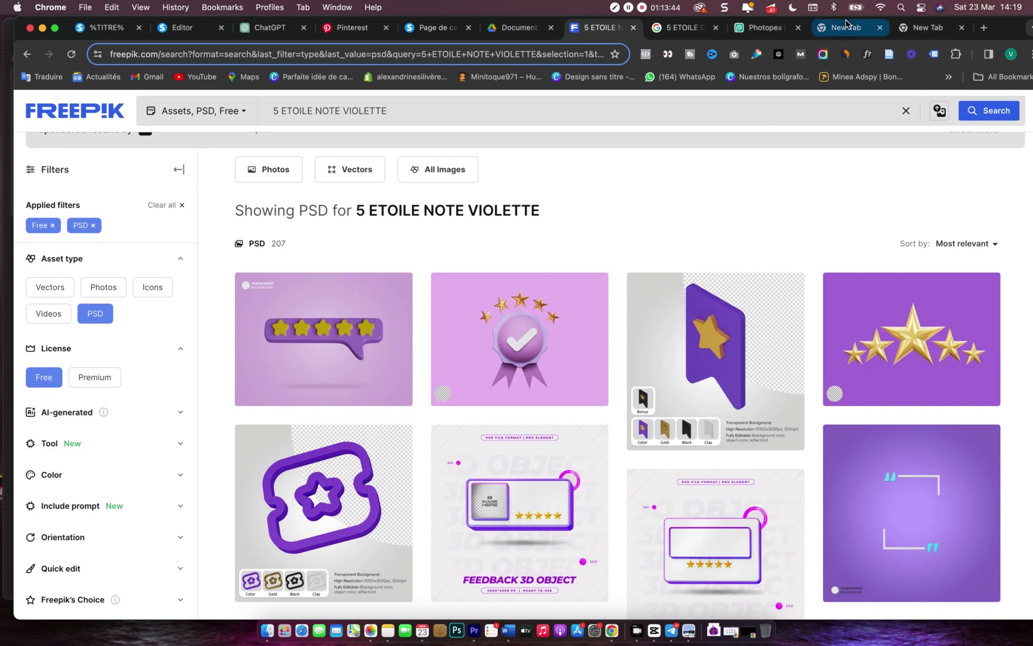
- Return to the filtered Freepik results and review the star rating designs near the beginning of the list again
left_click(848, 27)
left_click(681, 27)
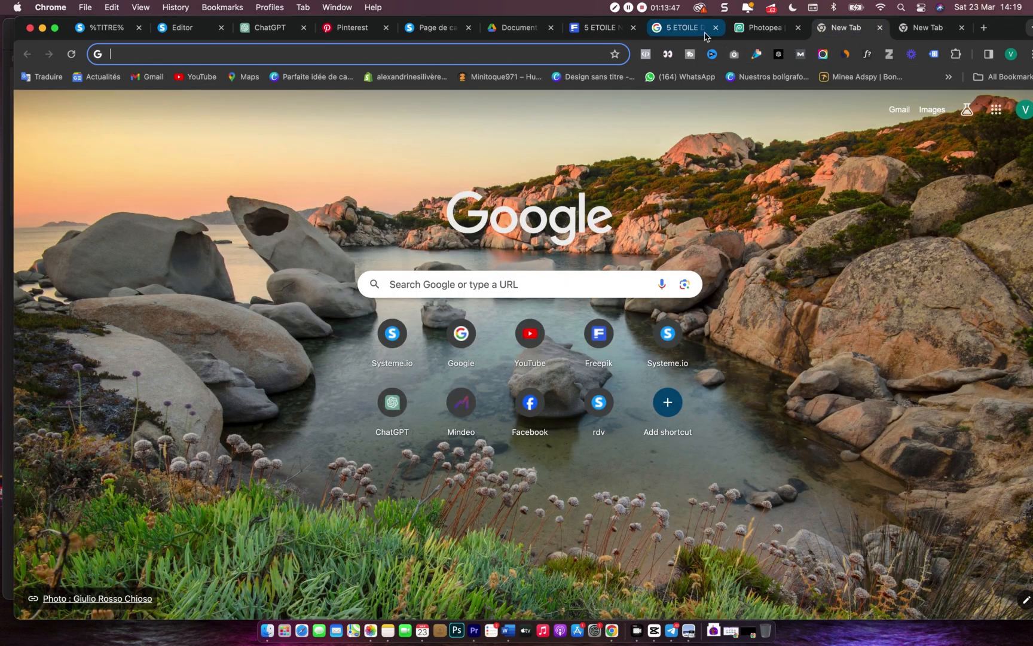
left_click(606, 31)
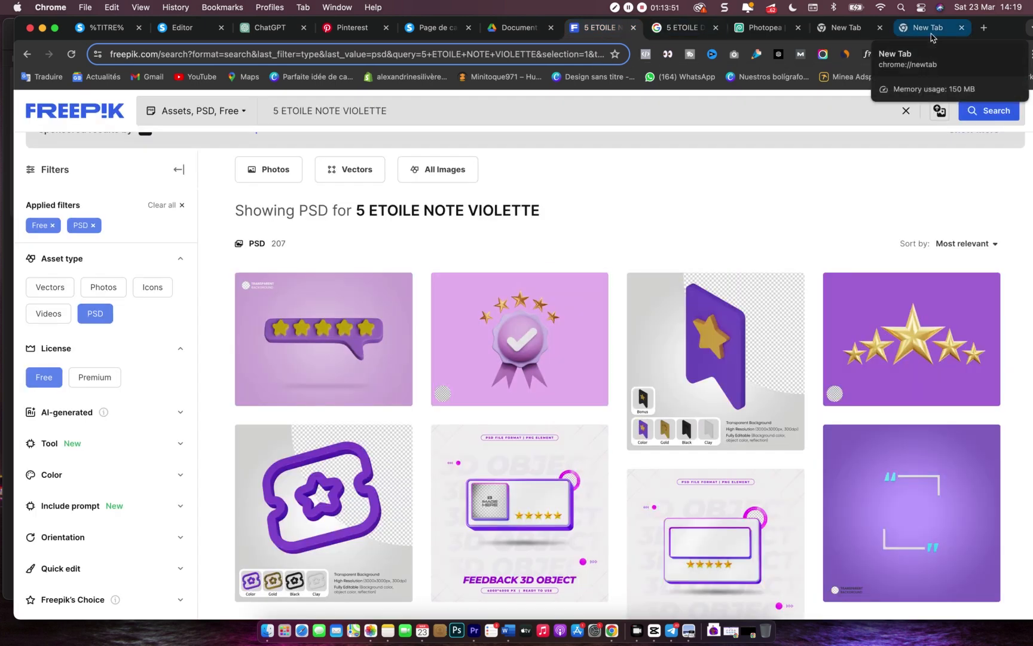
scroll(643, 353, "down", 10)
scroll(643, 352, "up", 6)
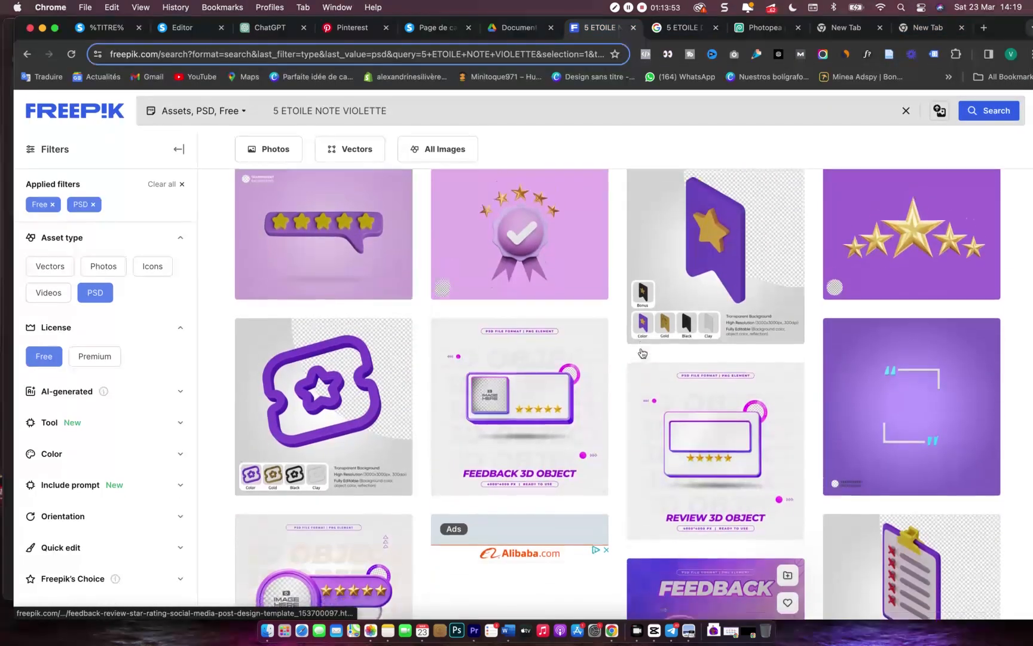
scroll(642, 353, "up", 1)
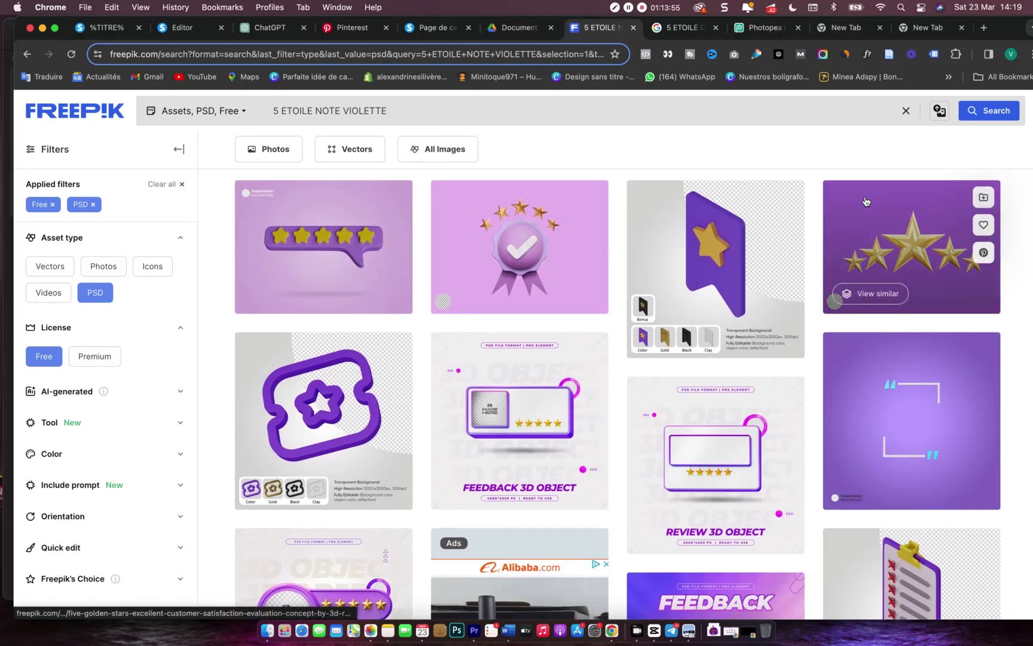
scroll(865, 201, "down", 6)
scroll(889, 158, "up", 5)
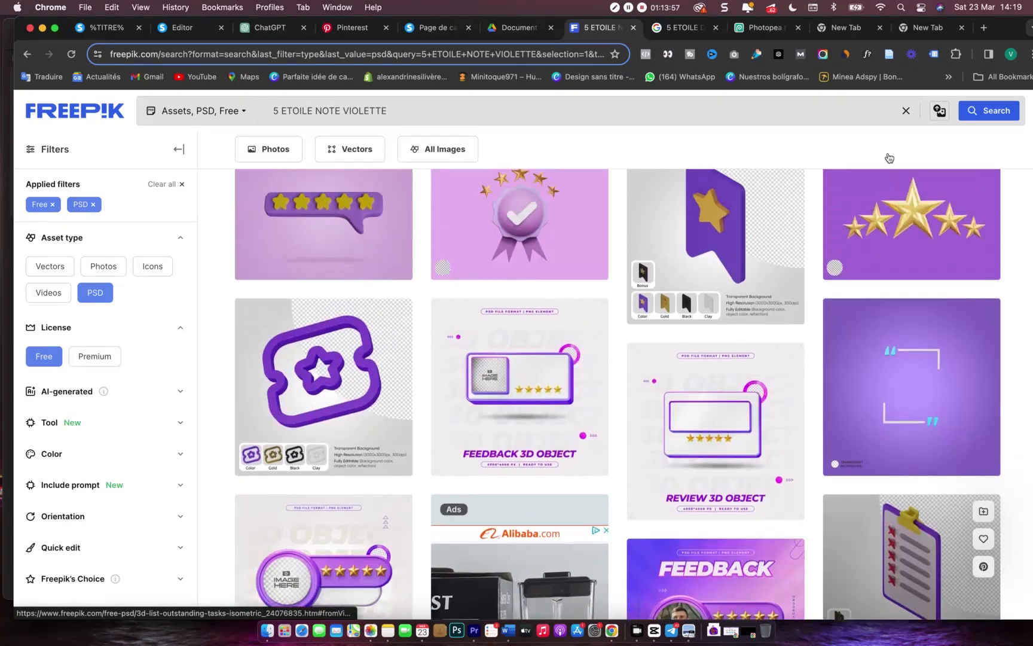
- Open Pexels in the empty browser tab and search its photos for JEUNE MAMAN
left_click(927, 28)
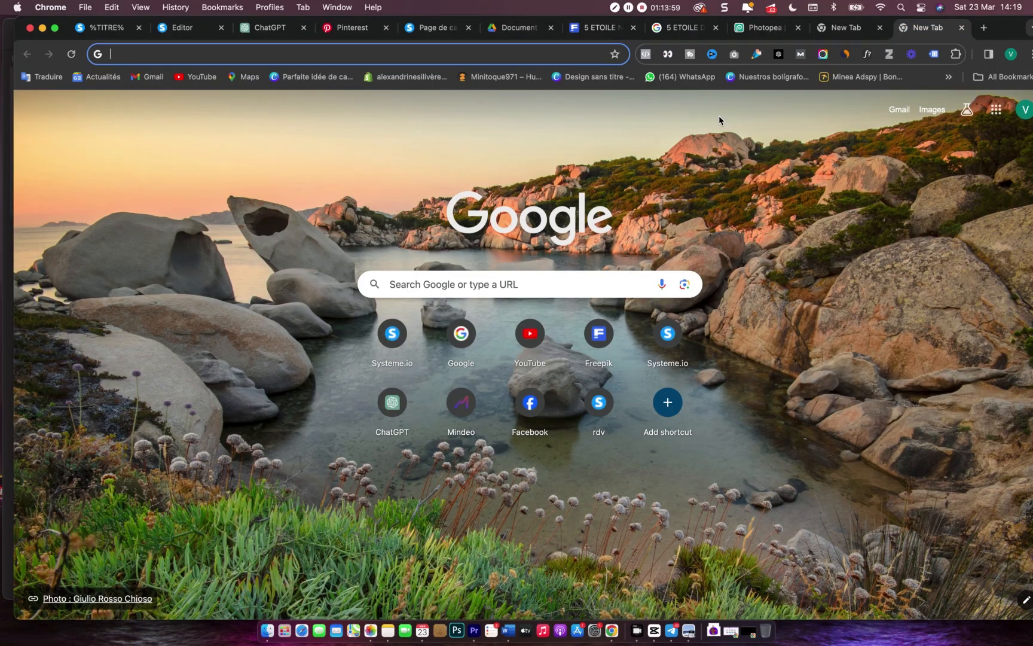
type("PE")
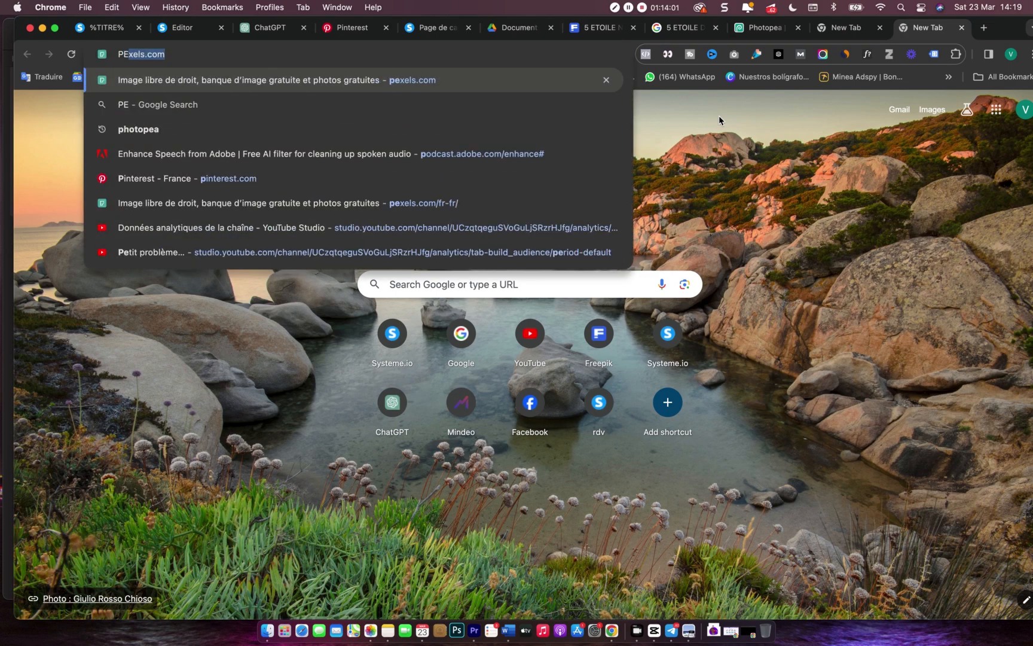
key("Return")
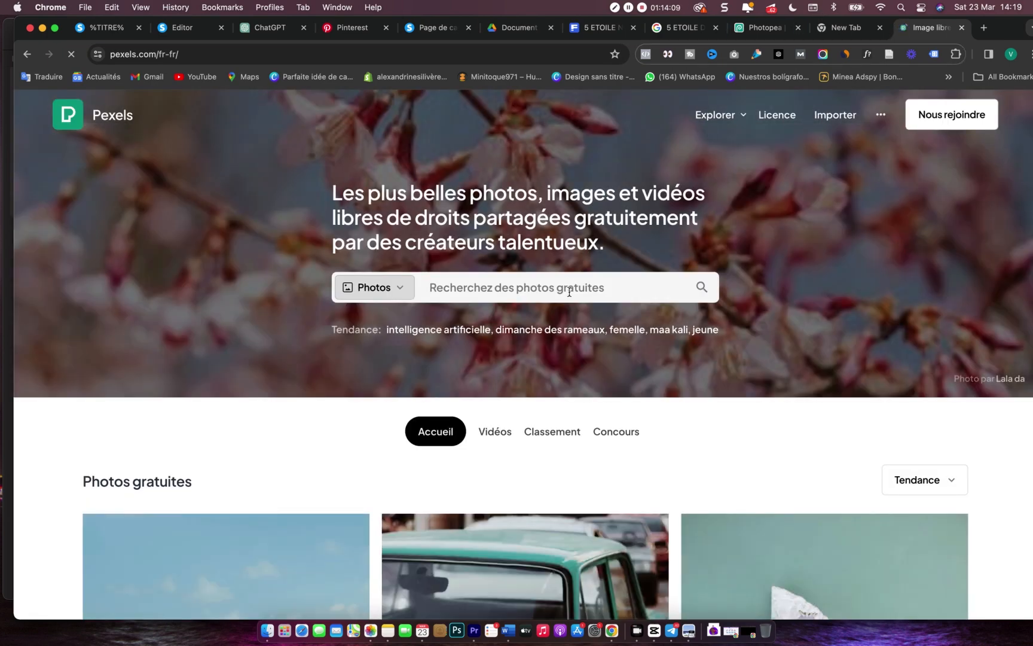
type("J")
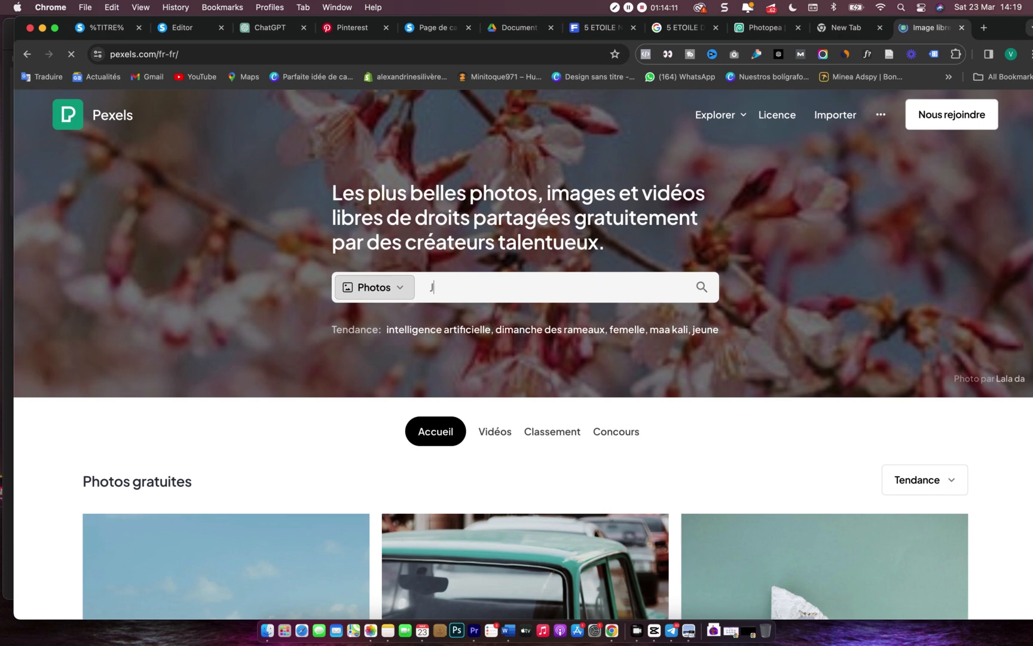
type("EUNE MAMAN")
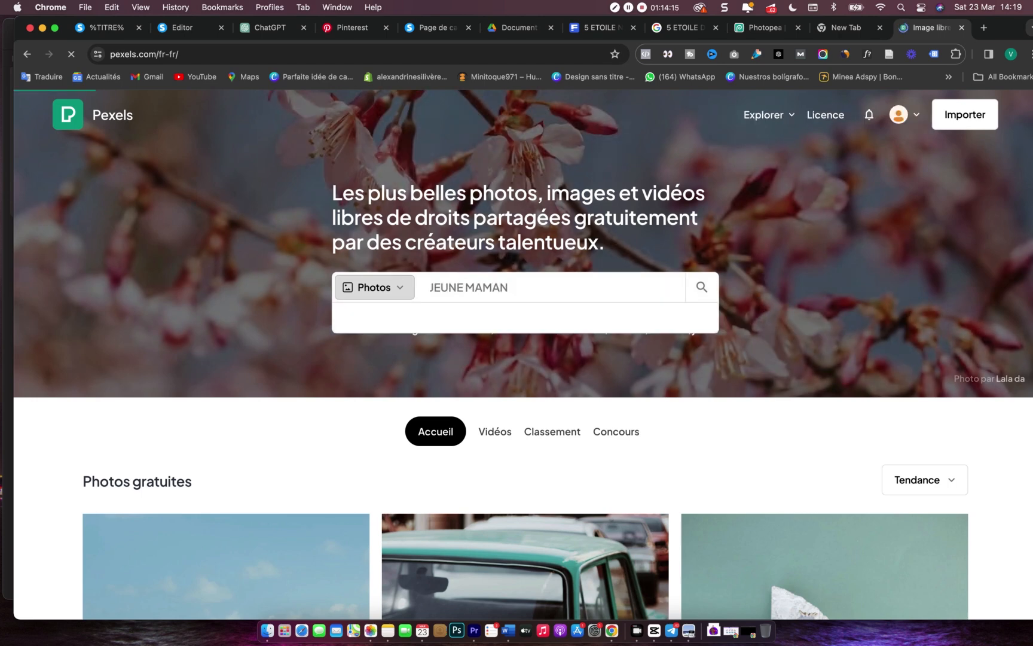
key("Return")
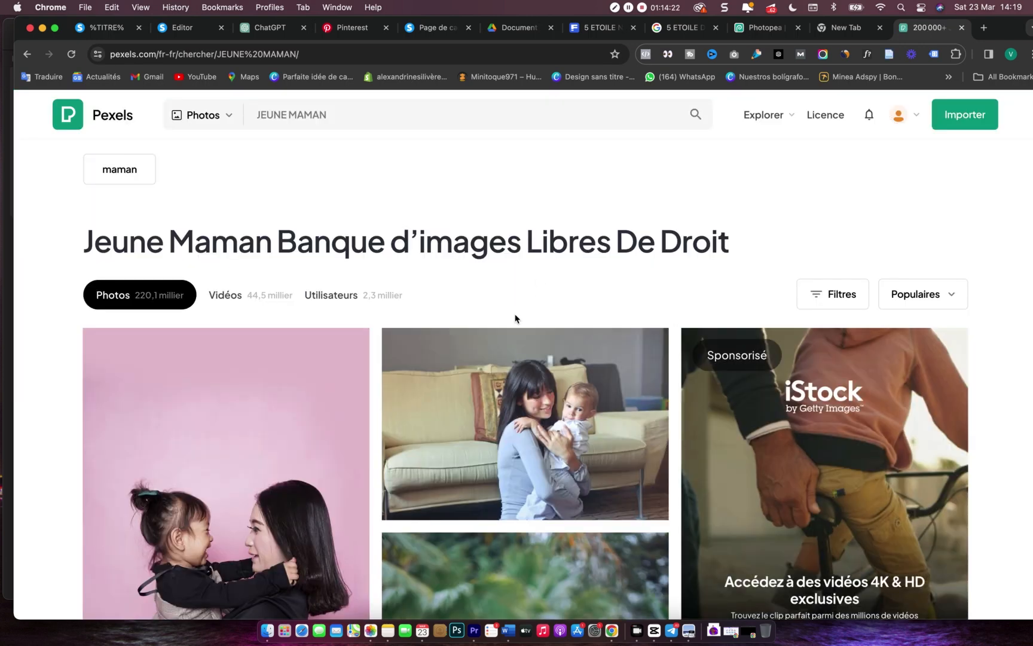
- Browse the Pexels photos for a young mother with her child, including ones working at a laptop
scroll(516, 318, "down", 10)
scroll(515, 319, "down", 5)
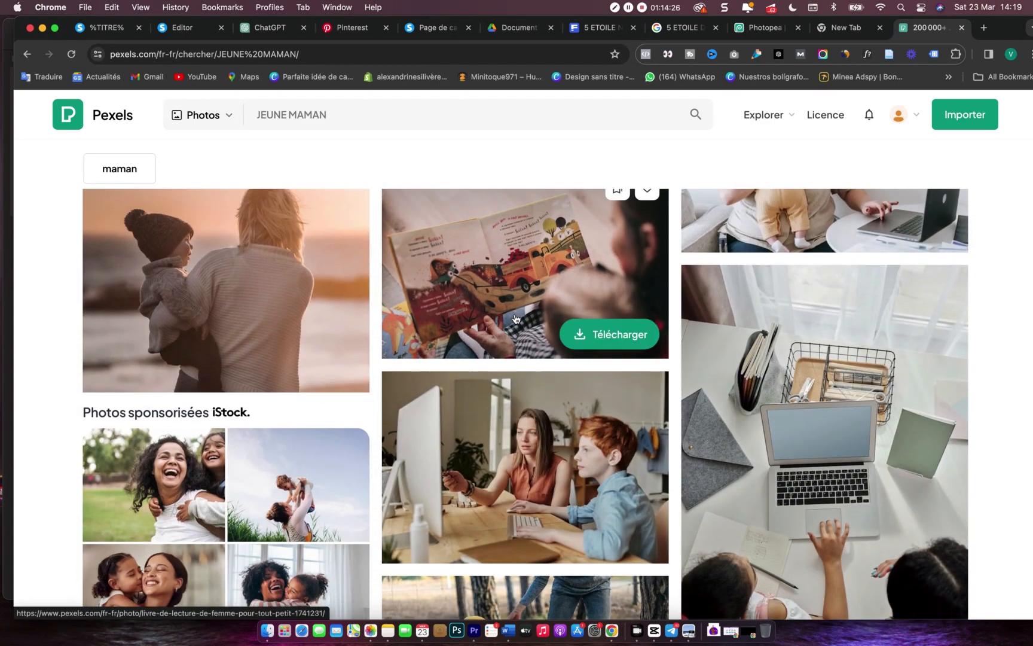
scroll(516, 319, "up", 3)
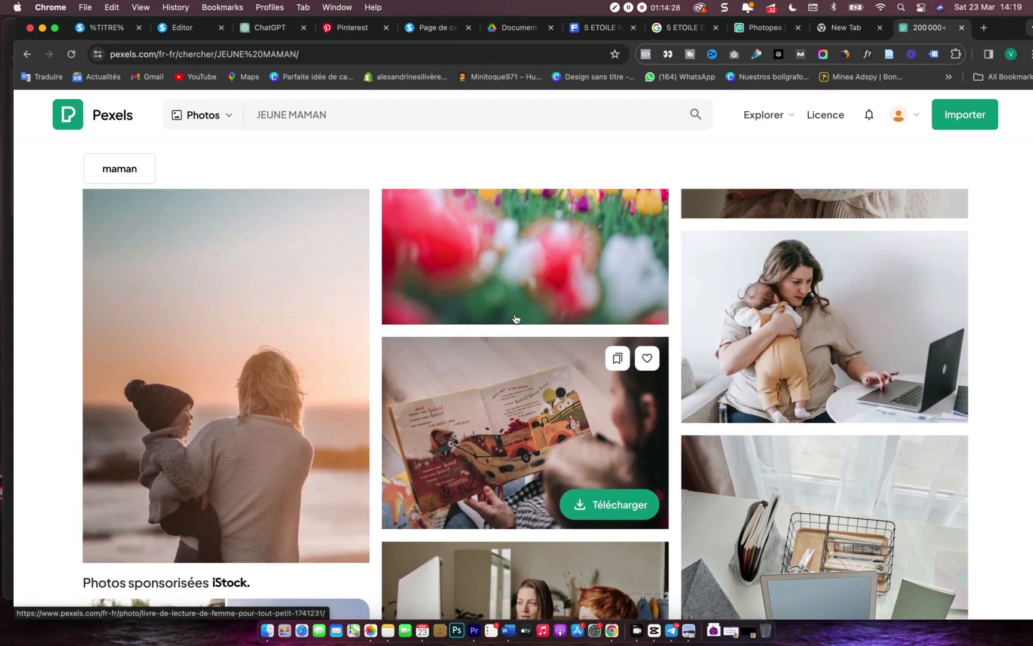
scroll(515, 319, "down", 2)
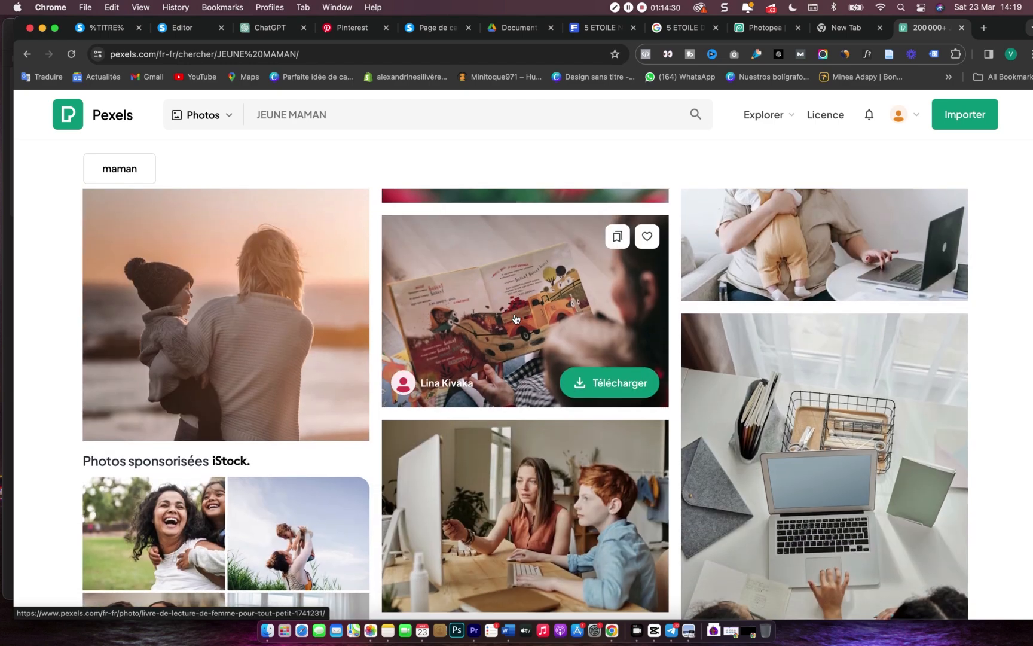
scroll(516, 319, "down", 4)
scroll(515, 319, "up", 1)
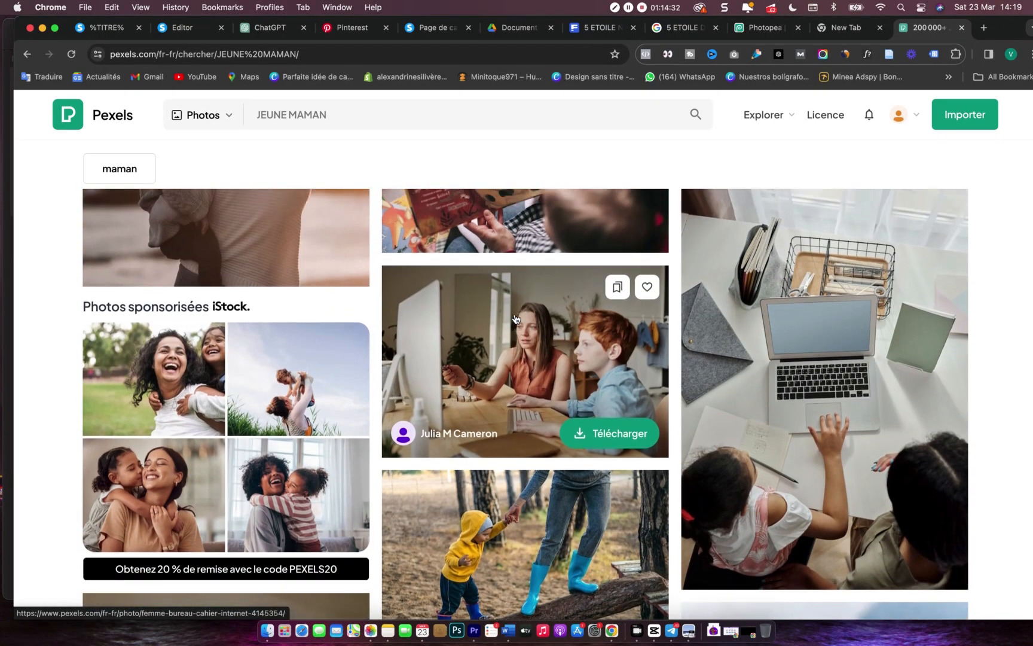
scroll(516, 318, "up", 5)
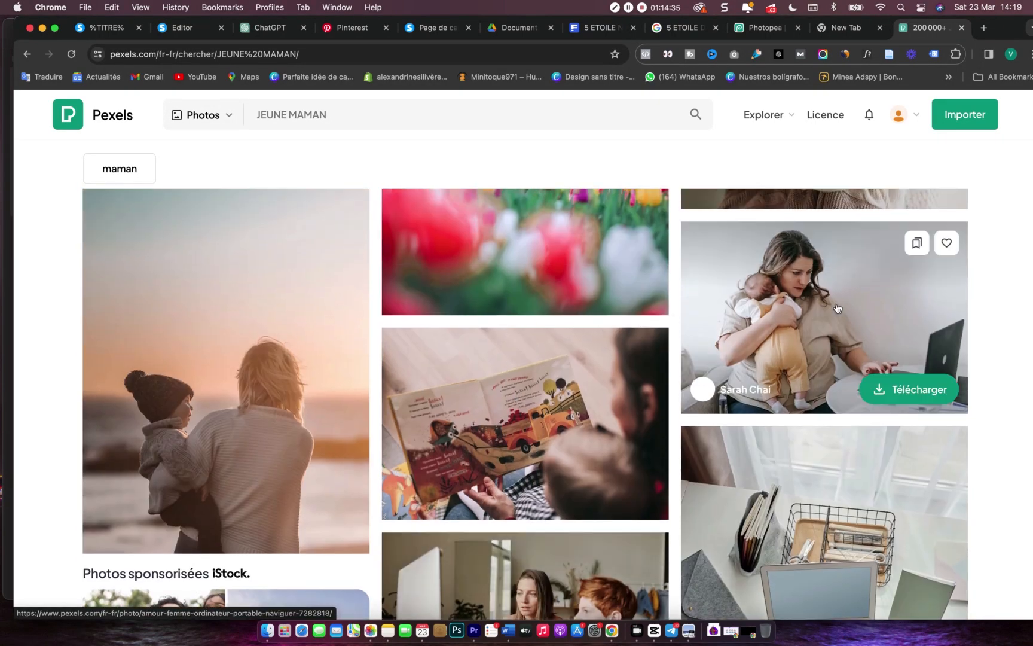
- Download the Pexels photo of the mother holding her baby while working on a laptop
left_click(895, 391)
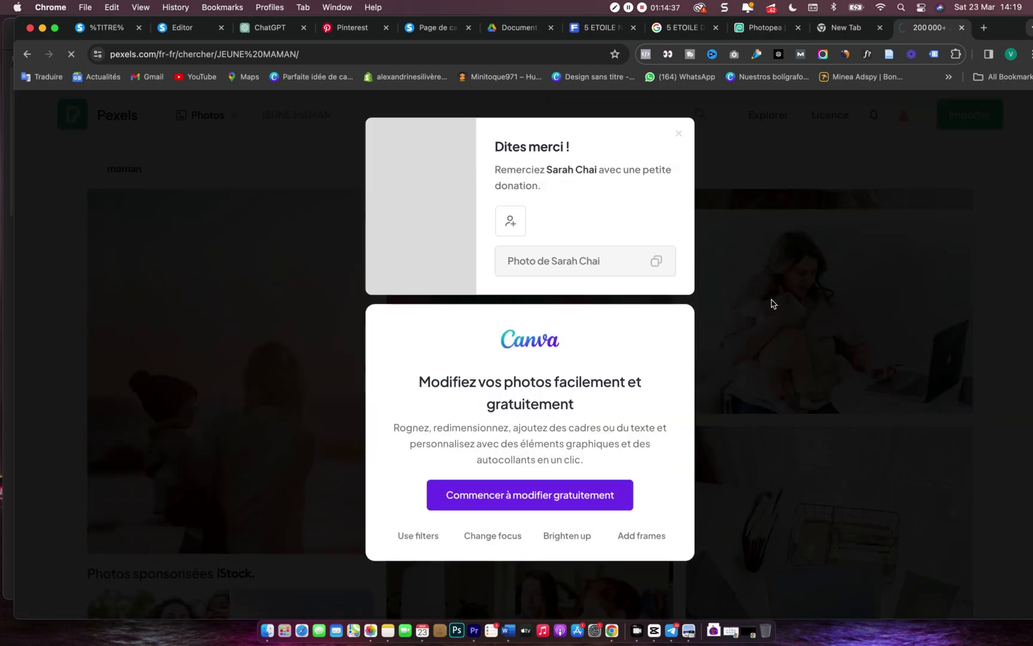
left_click(771, 302)
- Download the Pexels photo of the mother at her laptop being hugged by her daughter, and browse the following results
scroll(773, 302, "down", 5)
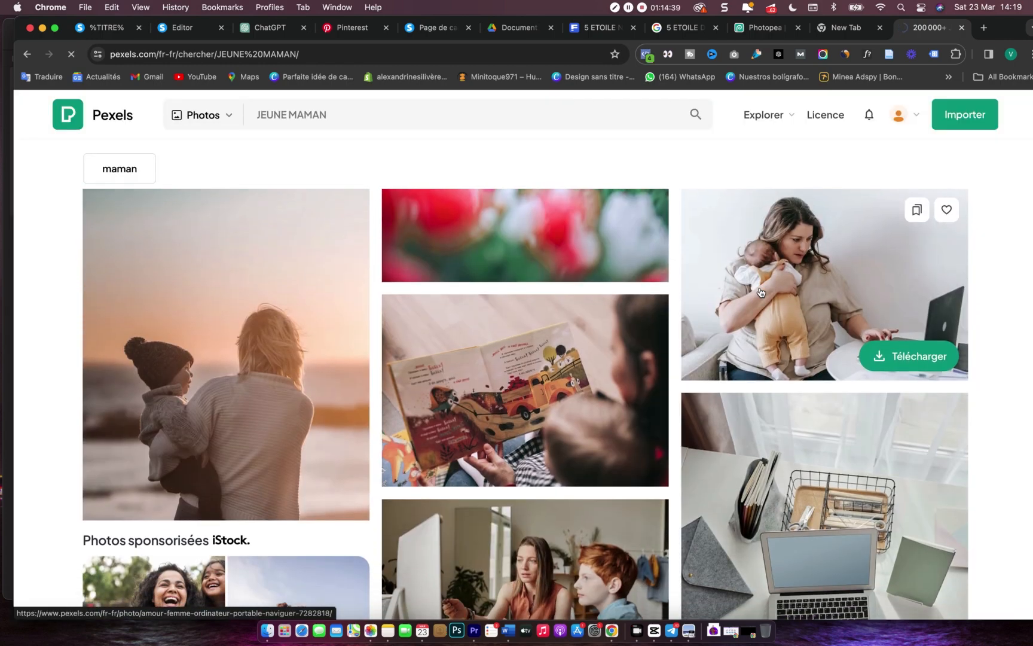
scroll(760, 292, "down", 5)
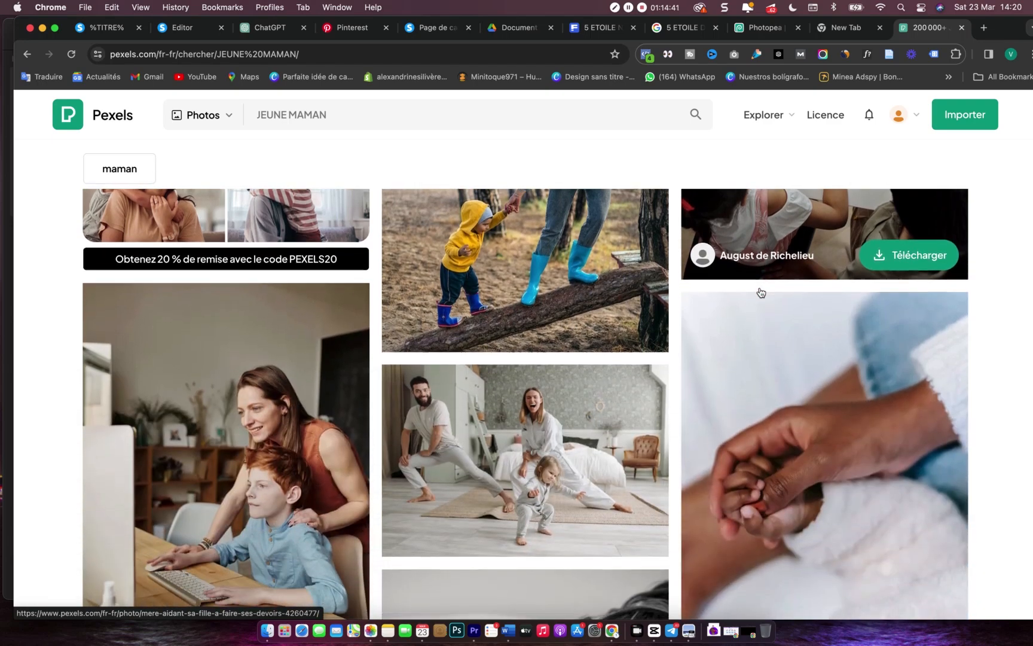
scroll(760, 291, "down", 6)
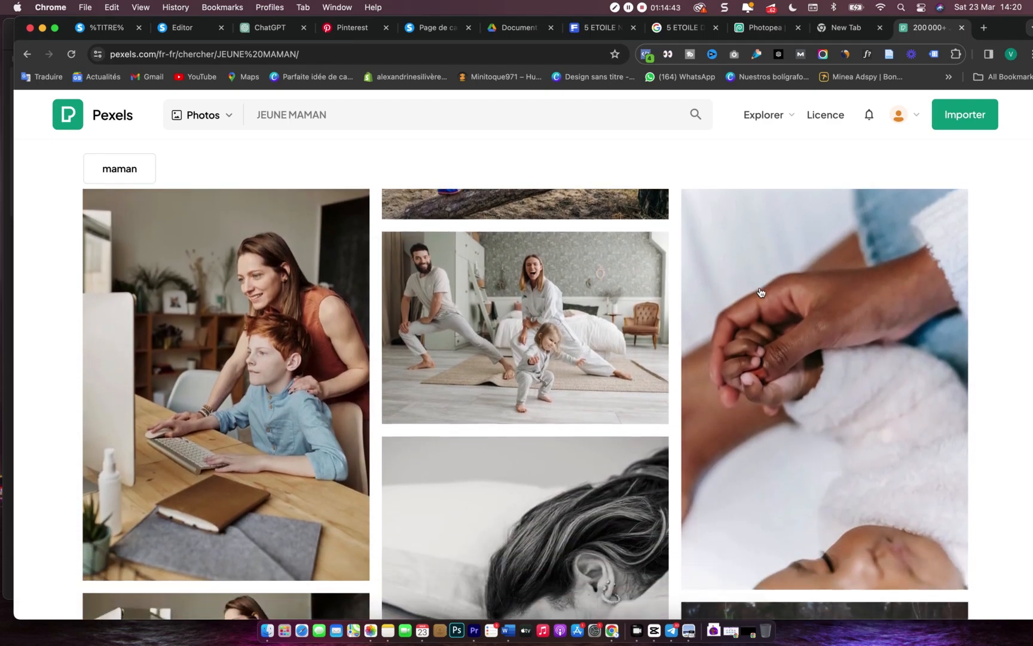
scroll(760, 292, "down", 5)
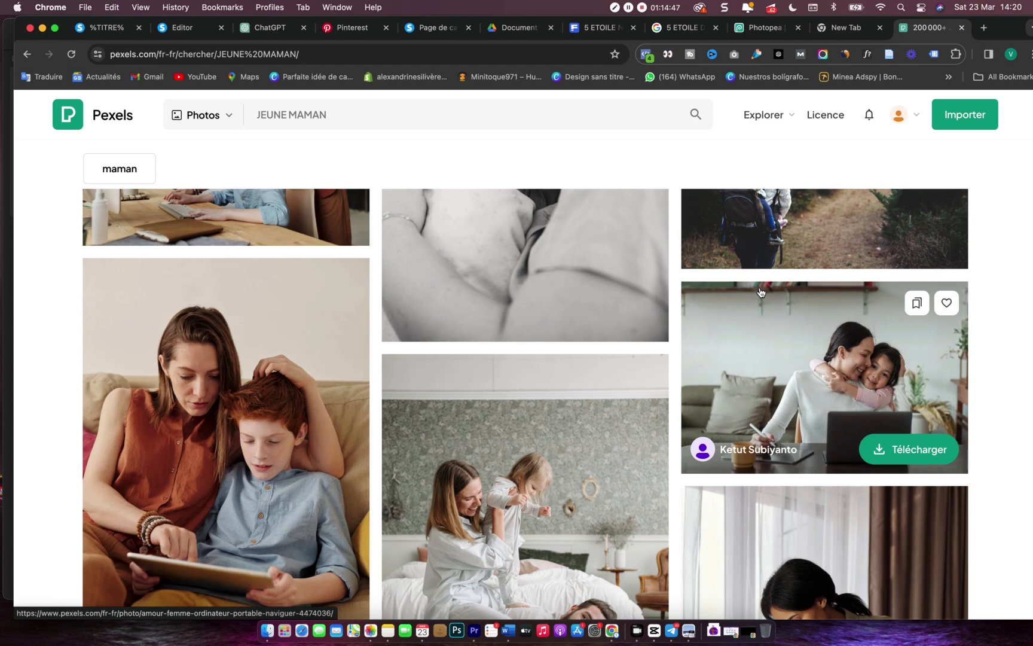
left_click(918, 450)
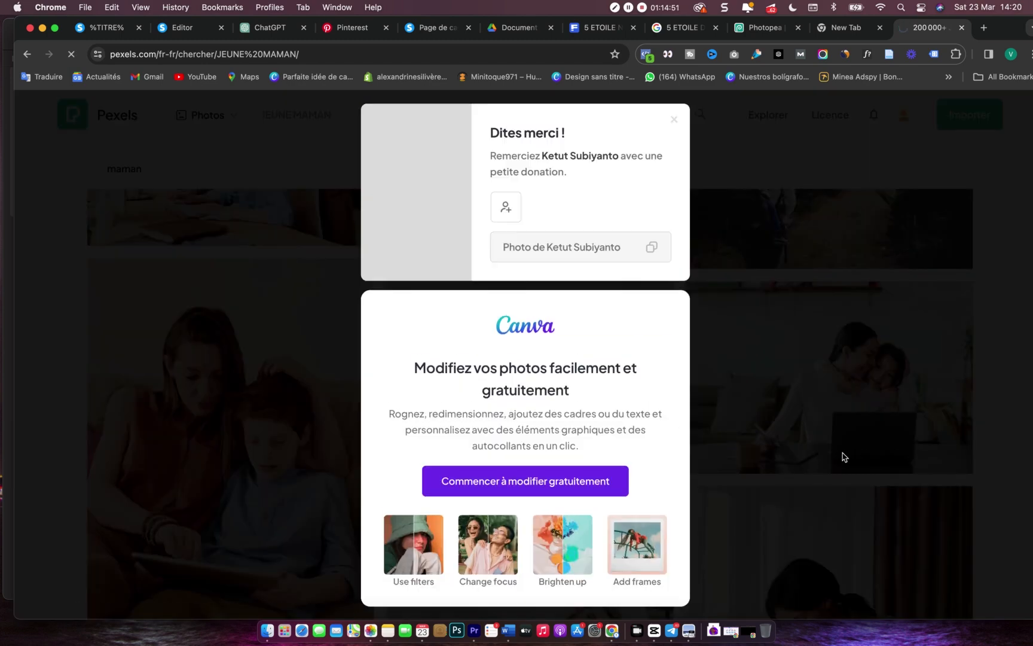
left_click(842, 456)
scroll(843, 457, "down", 2)
scroll(843, 457, "down", 3)
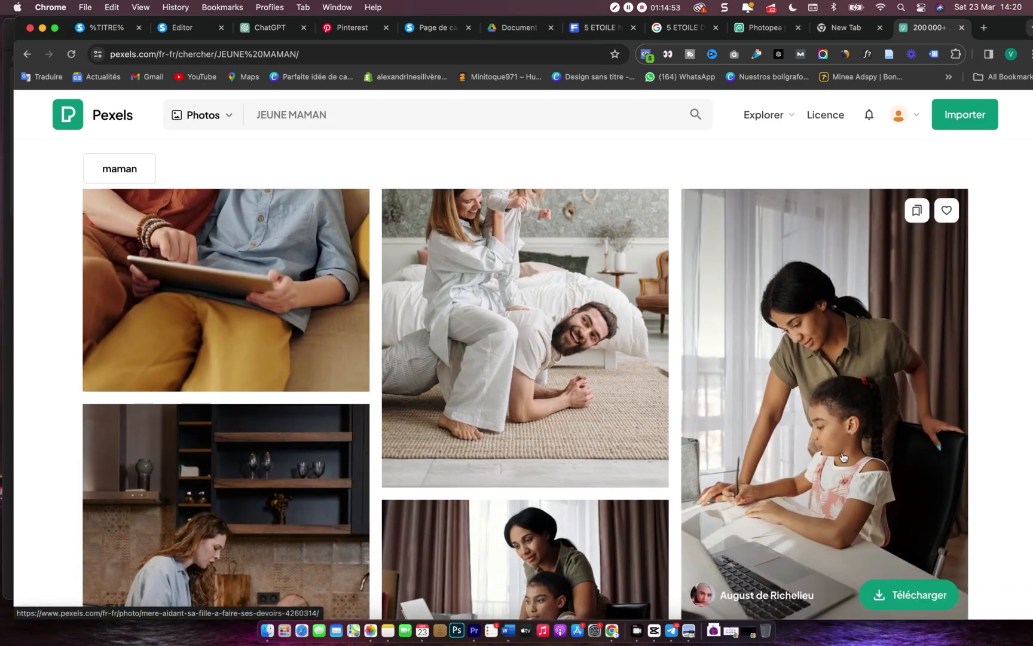
scroll(843, 458, "down", 3)
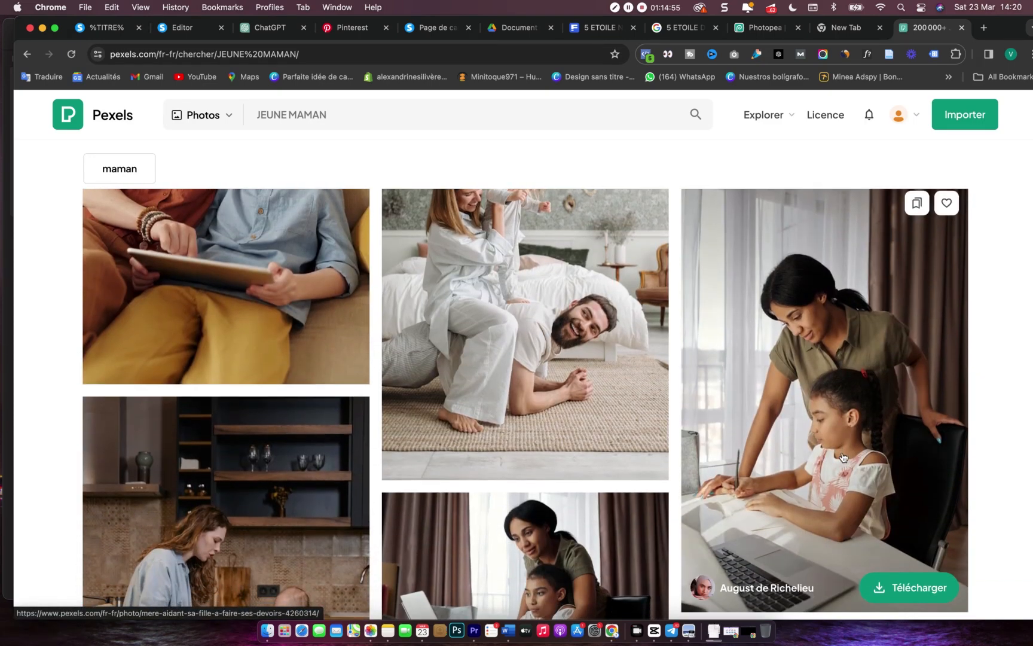
scroll(844, 458, "down", 1)
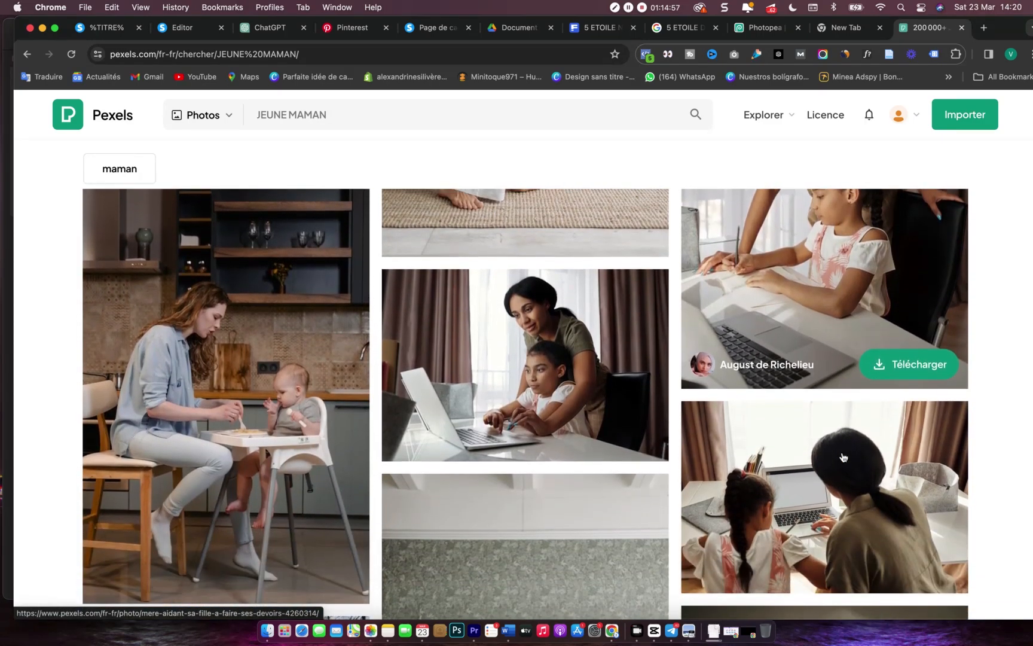
- Copy the subtitle "Comment se lancer dans la création de produits digitaux?" from the reference guide's cover in Preview and return to Photopea
left_click(760, 27)
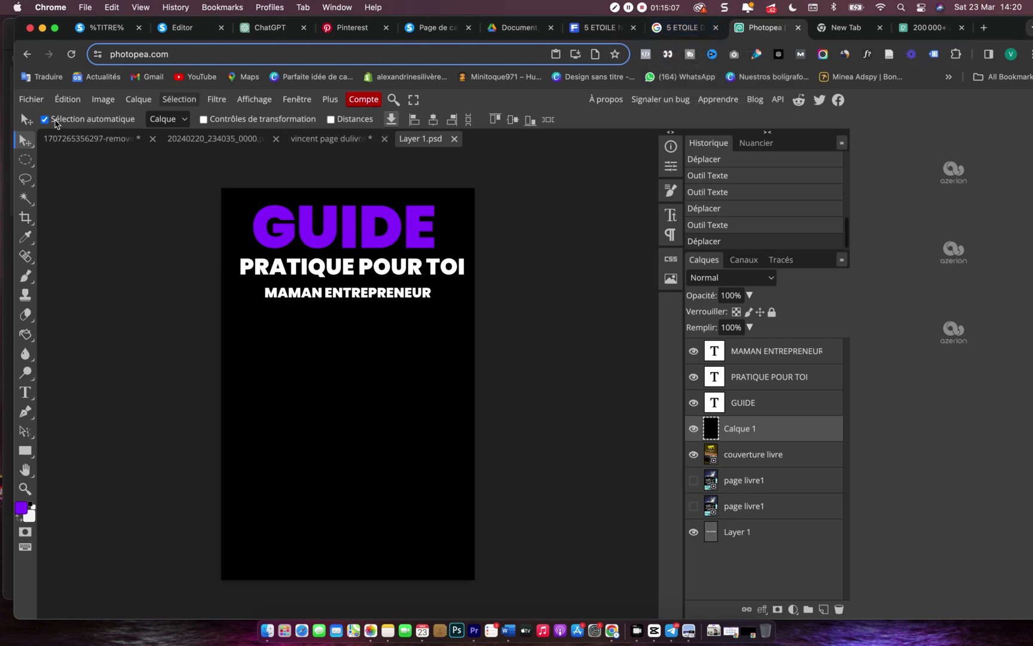
left_click(9, 131)
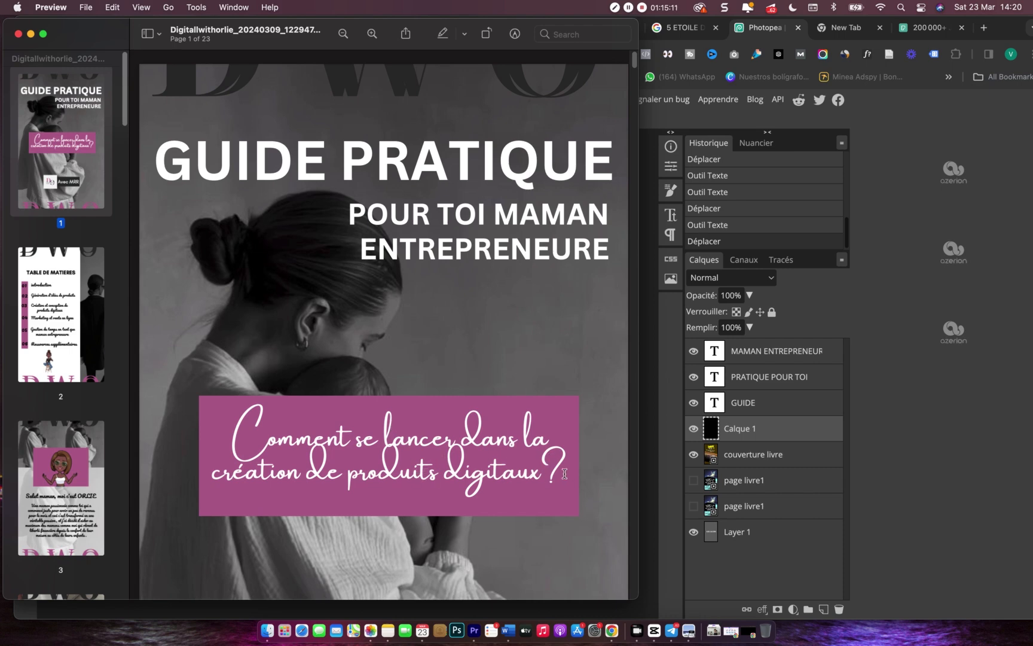
left_click_drag(559, 468, 208, 425)
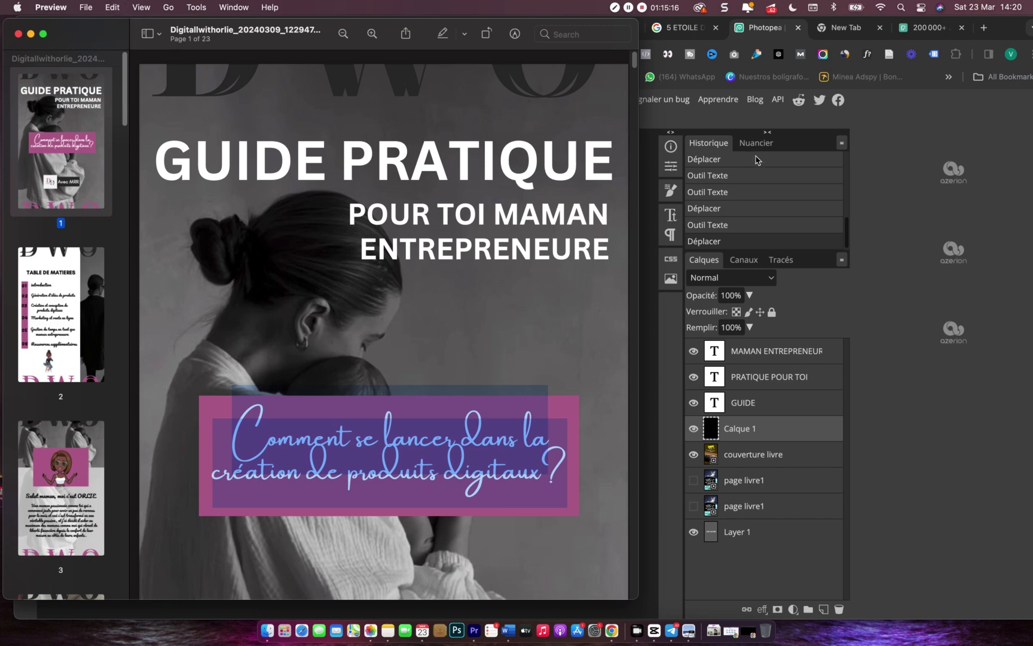
left_click(846, 33)
left_click(846, 32)
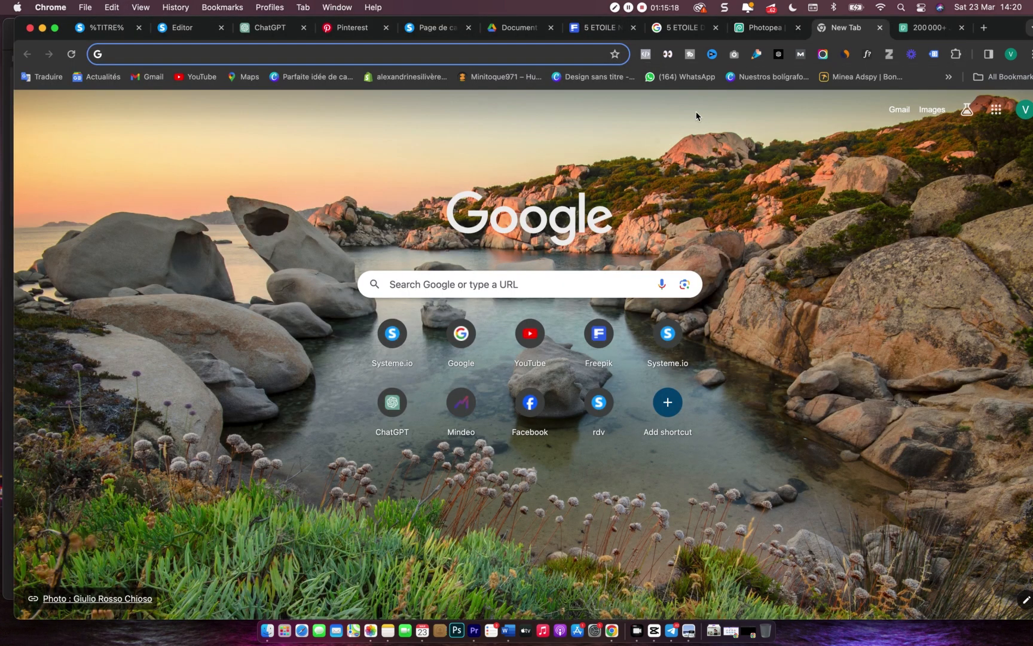
left_click(753, 30)
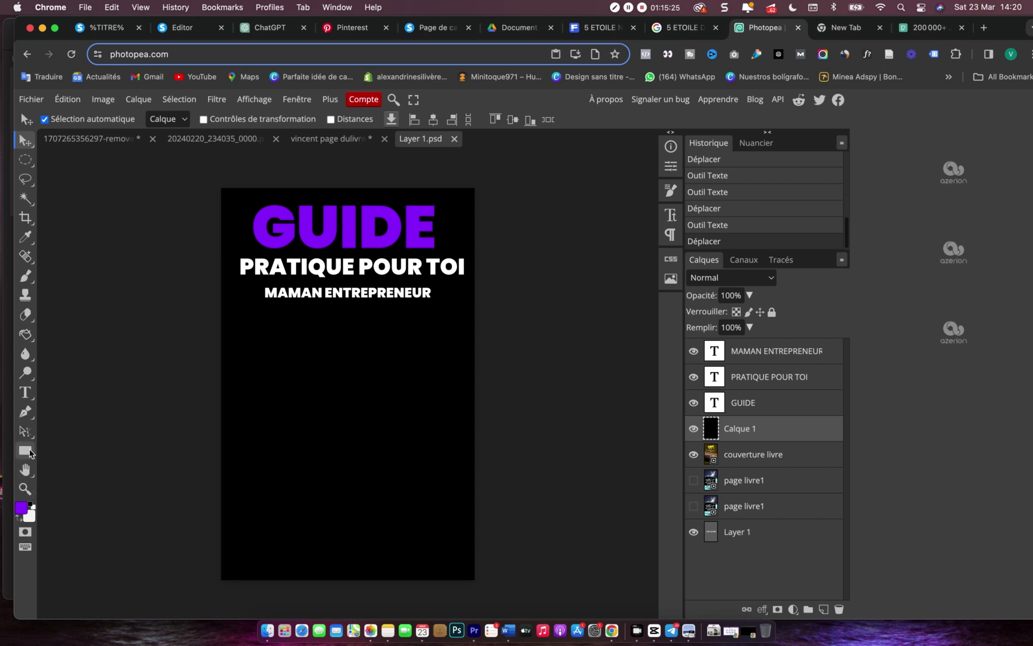
- Draw a rectangular banner across the full width of the cover below MAMAN ENTREPRENEUR and fill it with the title's purple
left_click(27, 453)
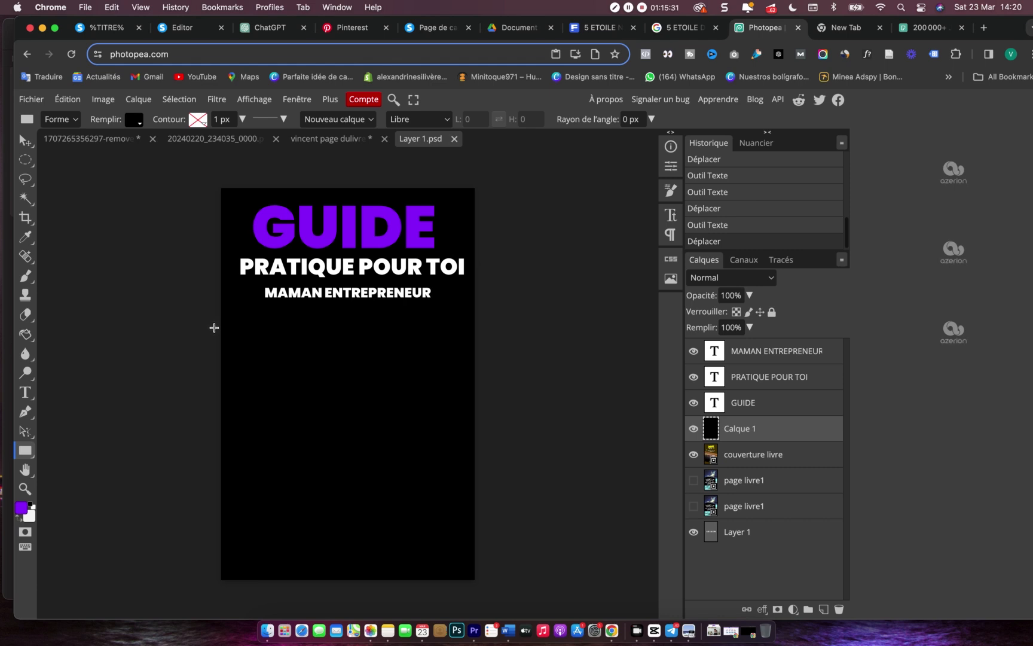
left_click_drag(208, 325, 516, 397)
mouse_move(782, 436)
left_mouse_down()
mouse_move(784, 404)
mouse_move(784, 435)
left_mouse_up()
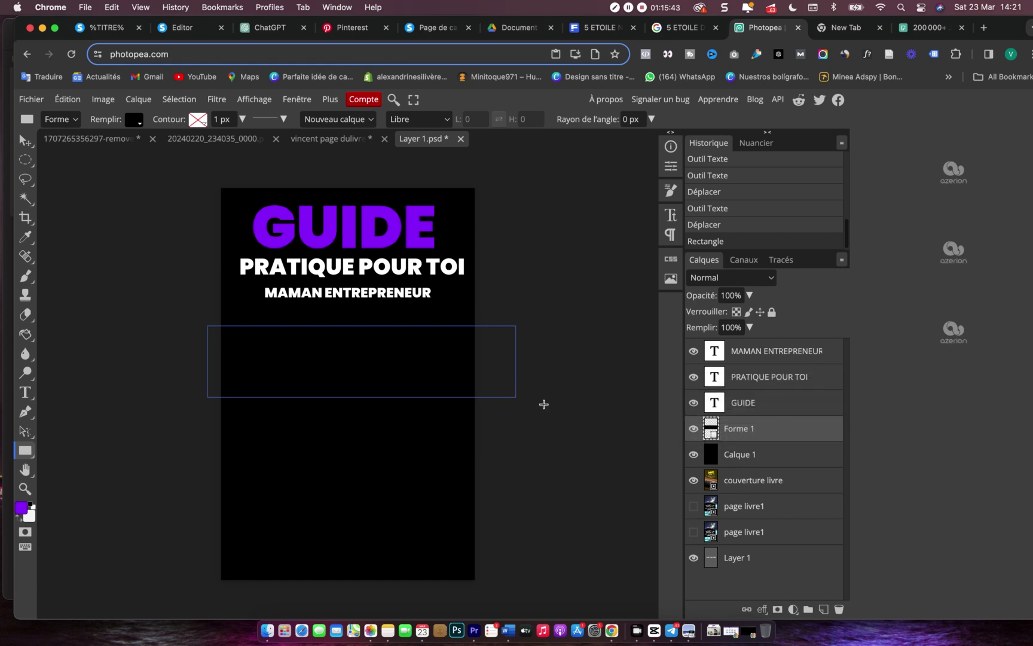
left_click(142, 124)
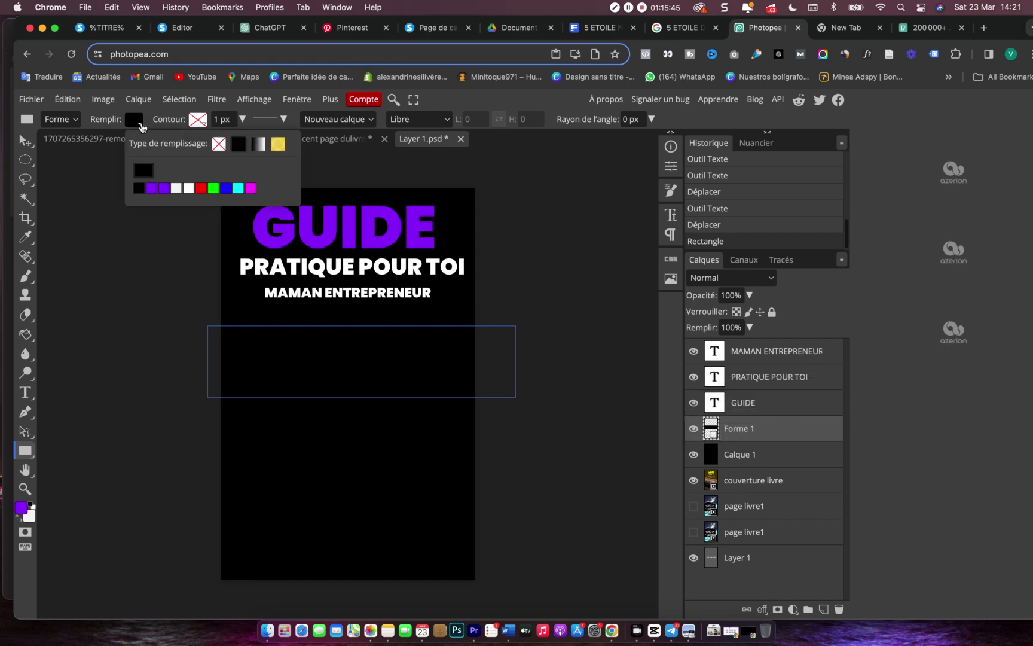
left_click(153, 190)
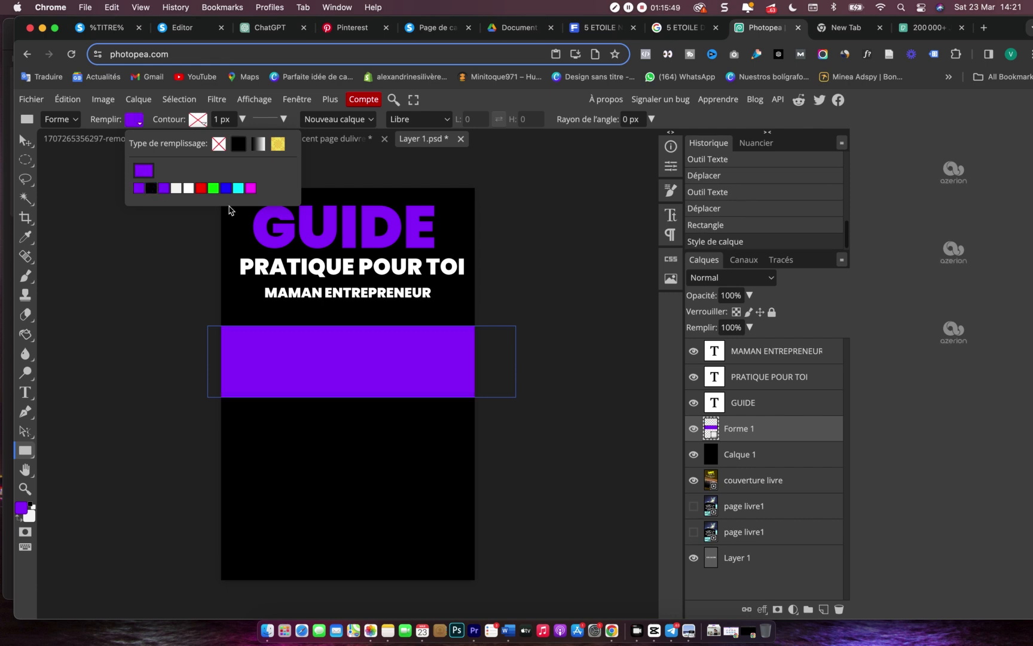
left_click(331, 229)
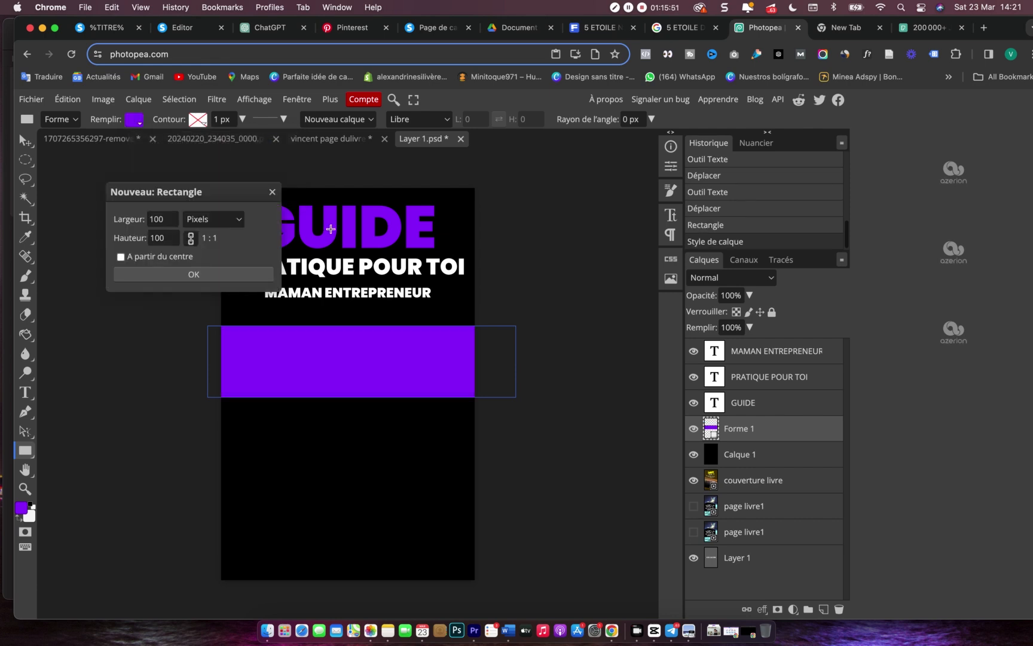
left_click(273, 192)
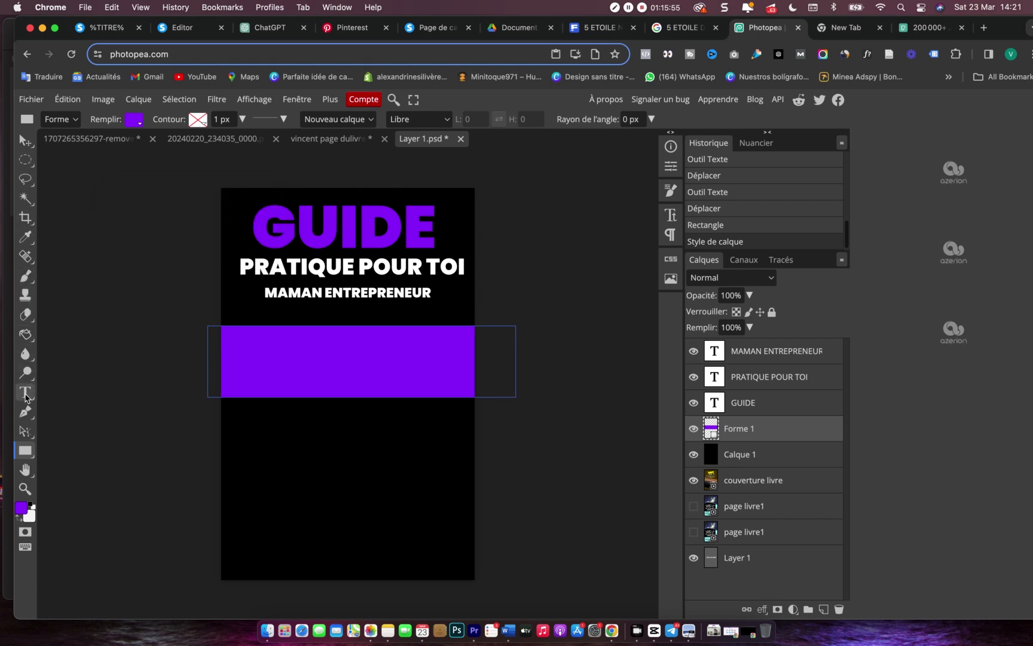
- Add the white text COMMENT SE LANCER DANS LA CRÉATION DE PRODUITS DIGITAUX? on the purple banner and lower it slightly
left_click(26, 395)
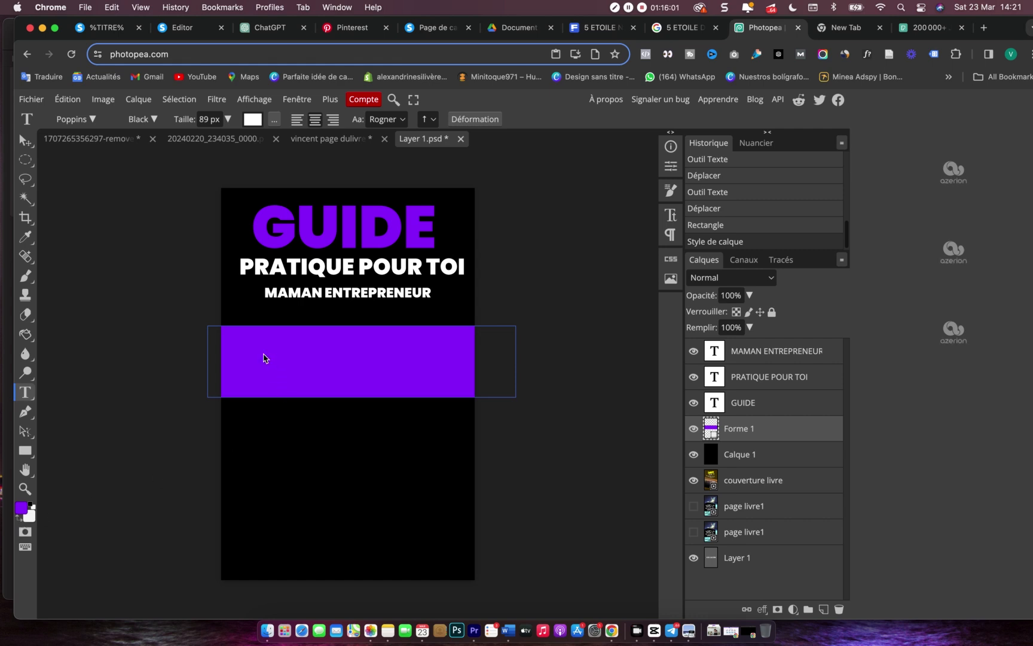
left_click(266, 355)
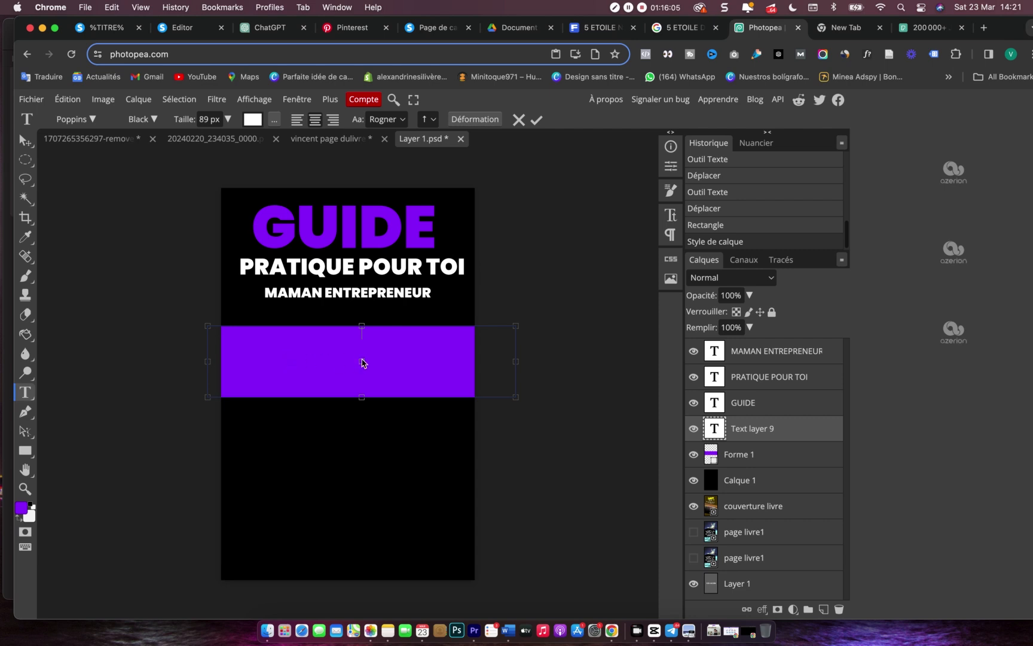
type("COMMENT SE LANCER DANS LA CRÉATION DE PRODUITS DIGITAUX?")
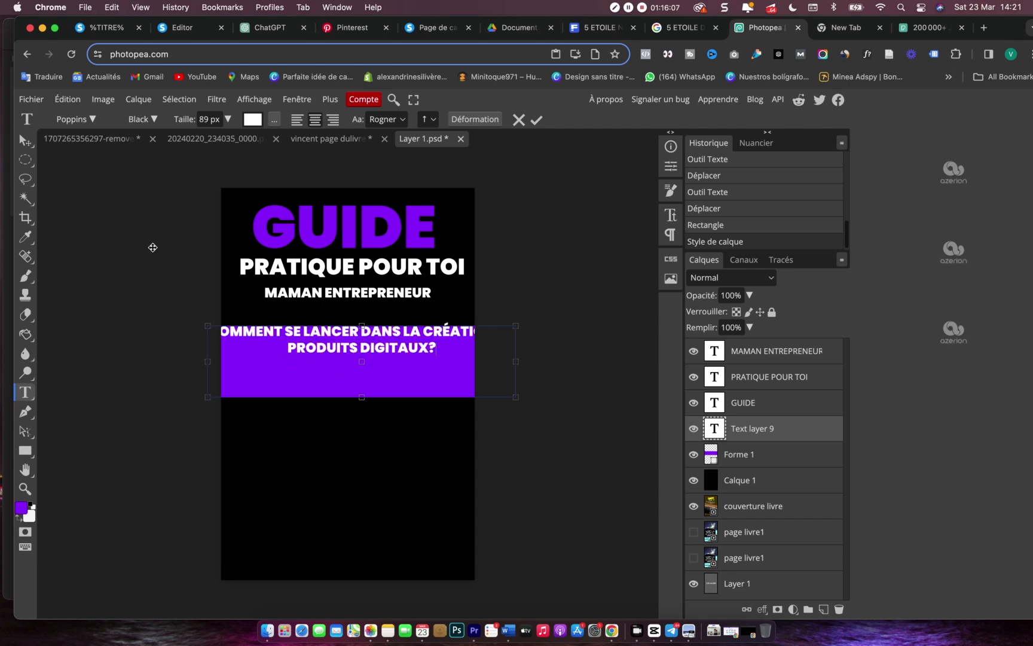
left_click(26, 142)
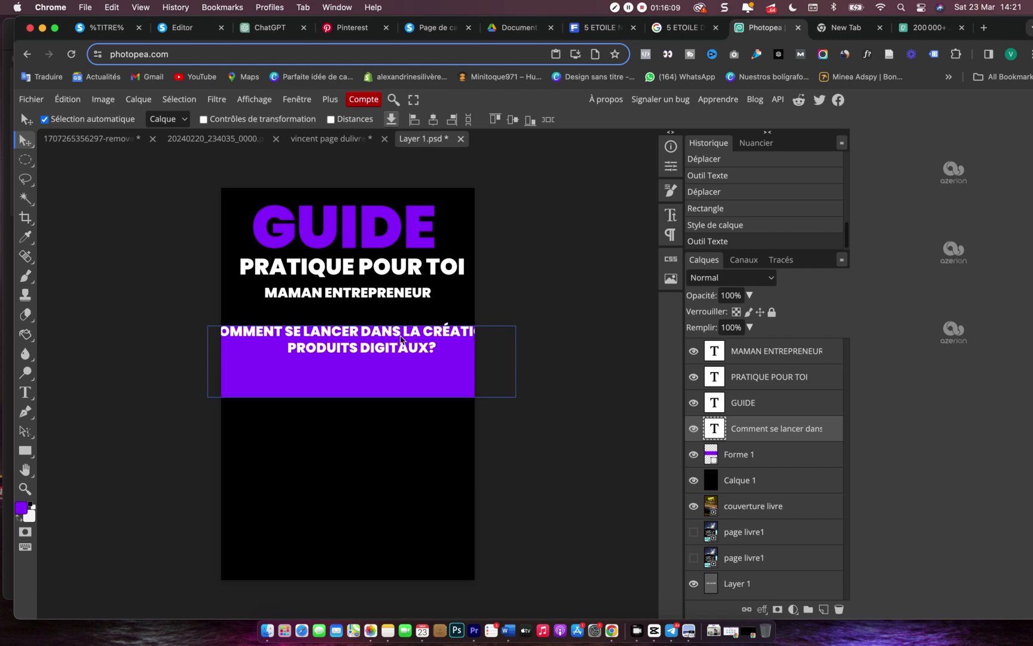
left_click_drag(393, 338, 392, 344)
- Break the banner text into three lines, after LANCER and after CRÉATION
key("t")
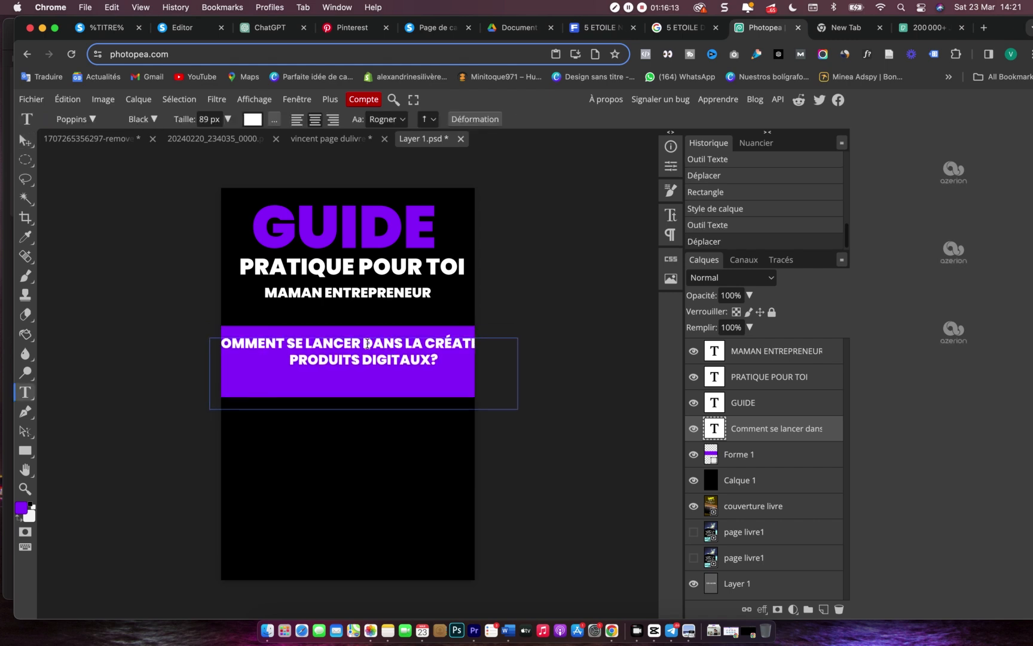
left_click(366, 344)
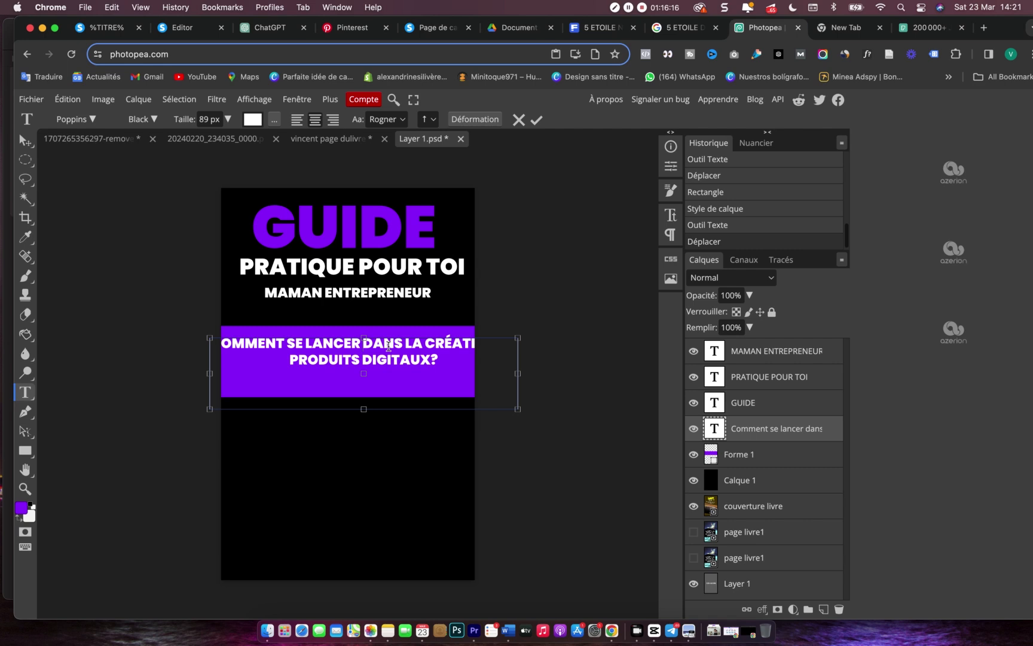
key("Return")
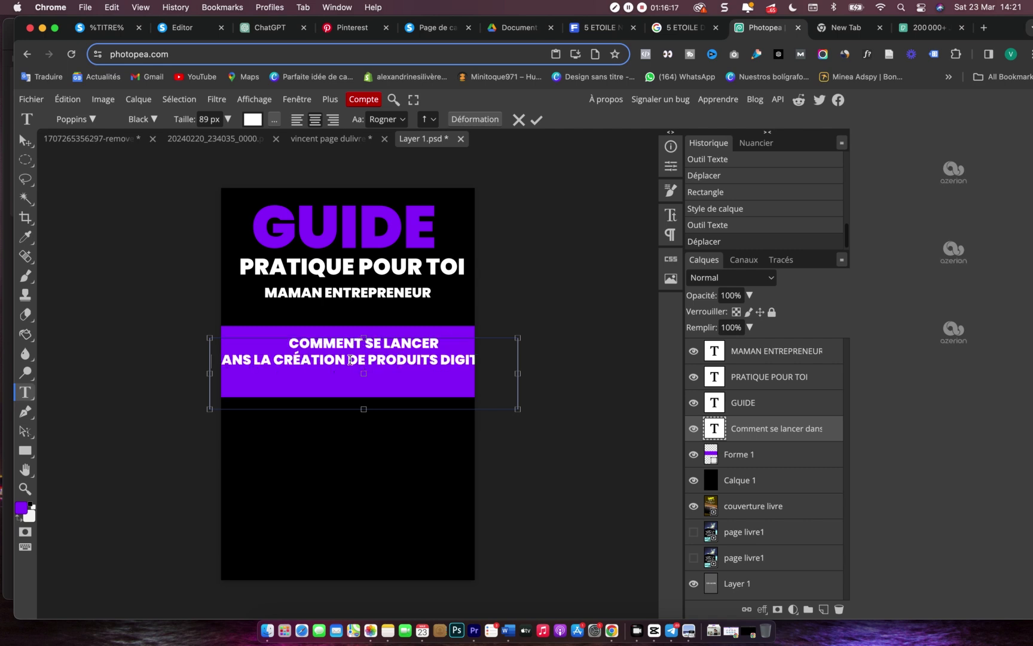
key("Return")
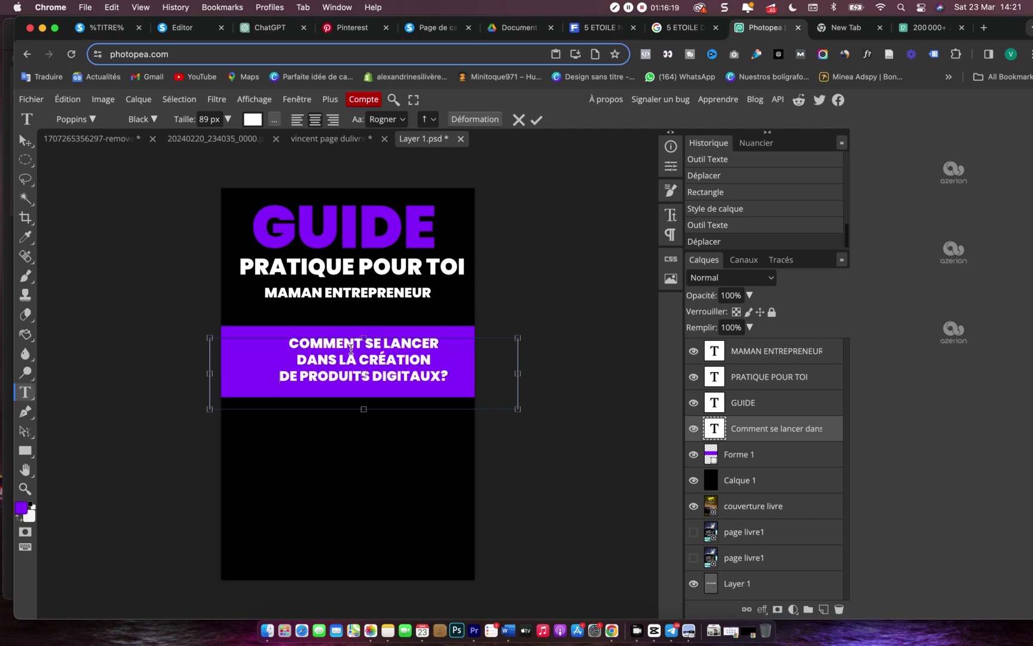
- Enlarge the banner text's frame beyond both sides of the cover and center the three lines within the purple banner
left_click_drag(212, 371, 162, 358)
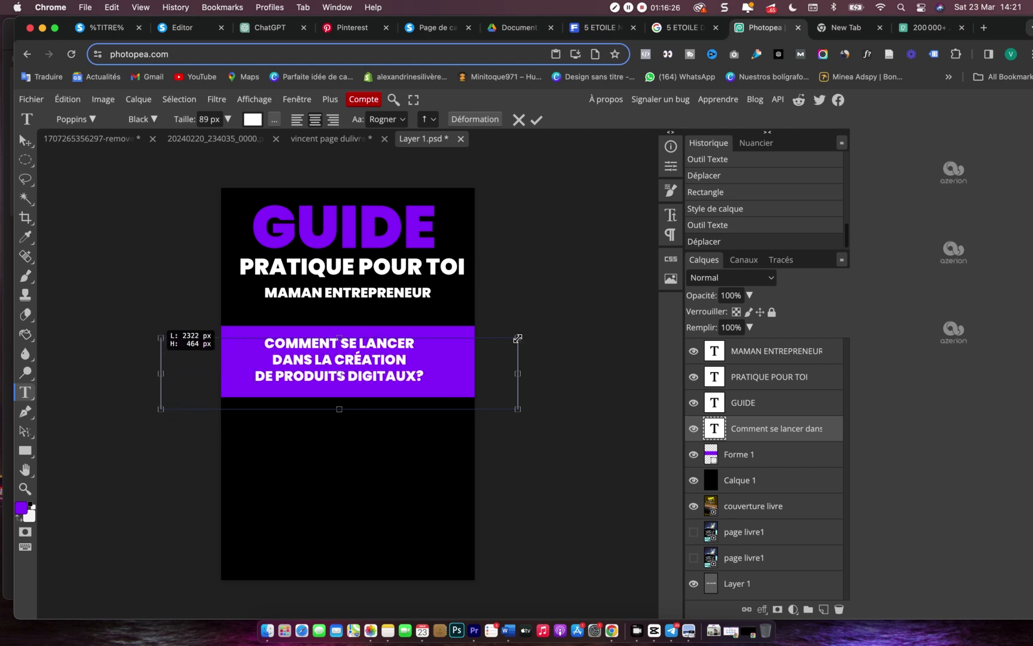
left_click_drag(518, 338, 541, 319)
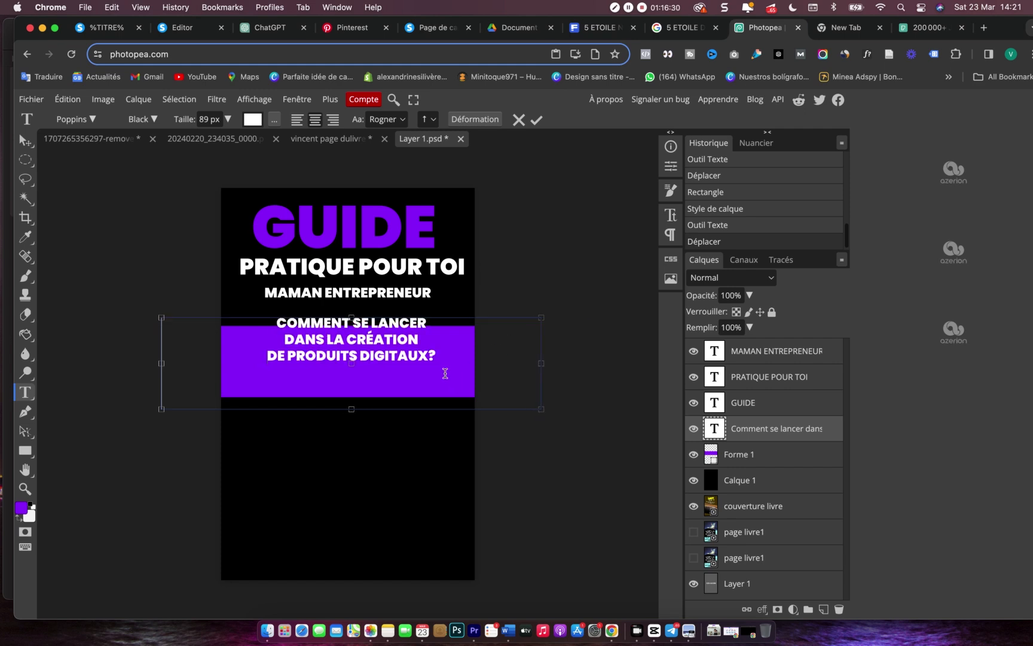
left_click(25, 139)
mouse_move(363, 354)
left_mouse_down()
mouse_move(360, 375)
mouse_move(353, 366)
left_mouse_up()
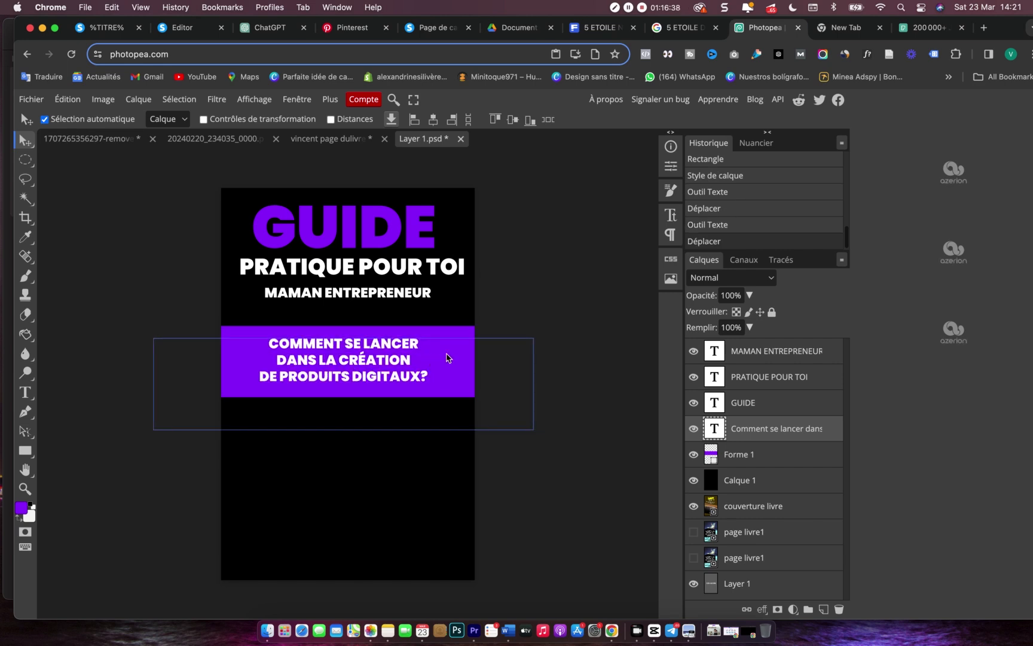
left_click_drag(381, 365, 380, 368)
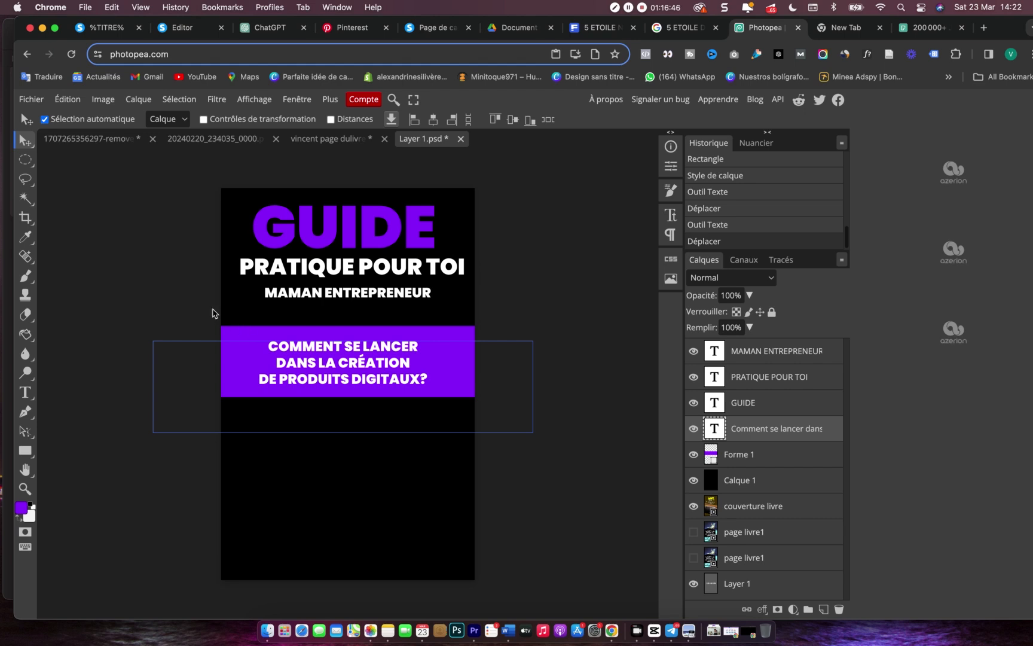
left_click(142, 520)
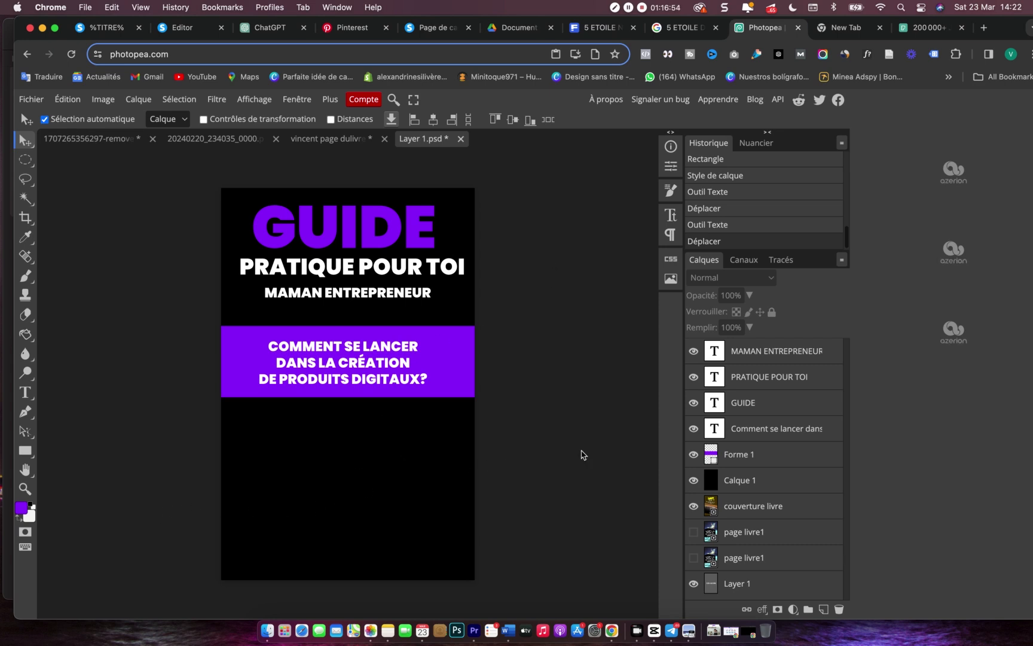
- Place the downloaded photo of the mother holding a baby directly above Calque 1 and lower it past the cover's bottom edge
left_click(765, 480)
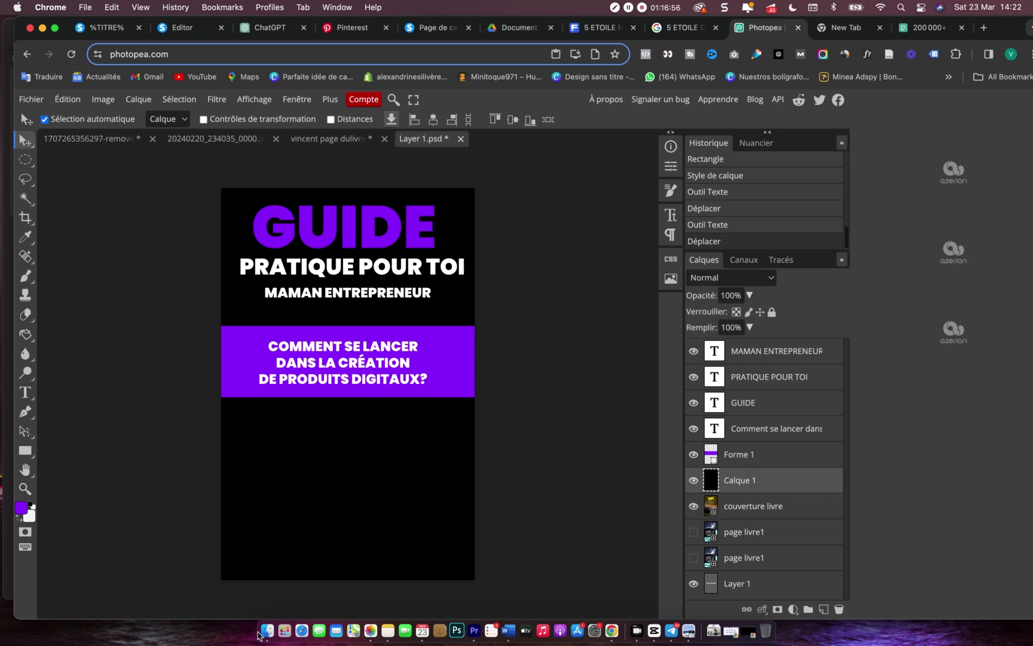
left_click(268, 604)
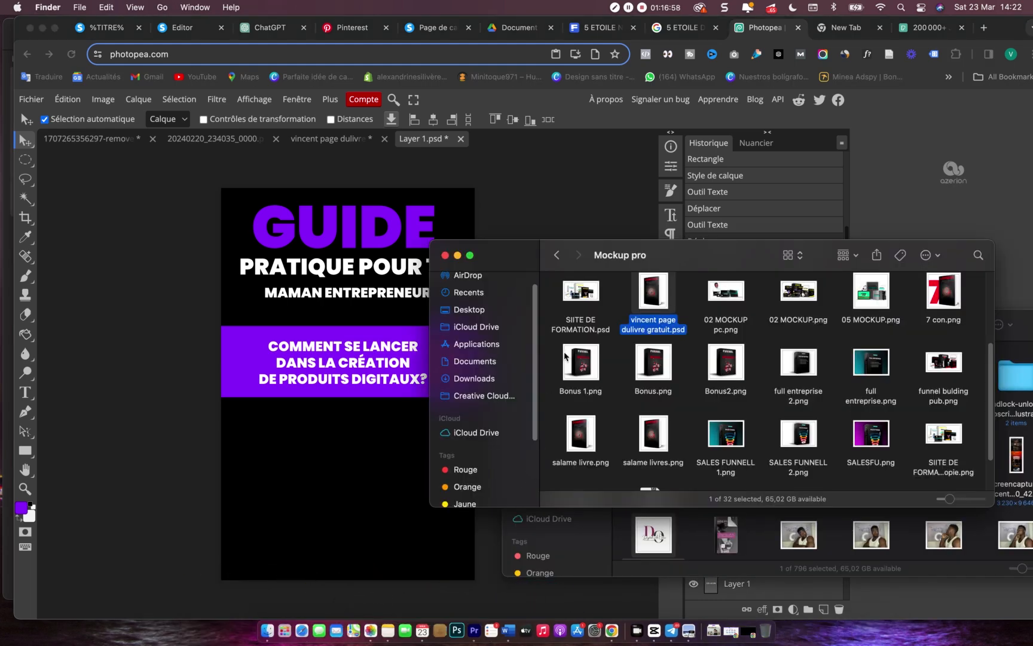
left_click(489, 383)
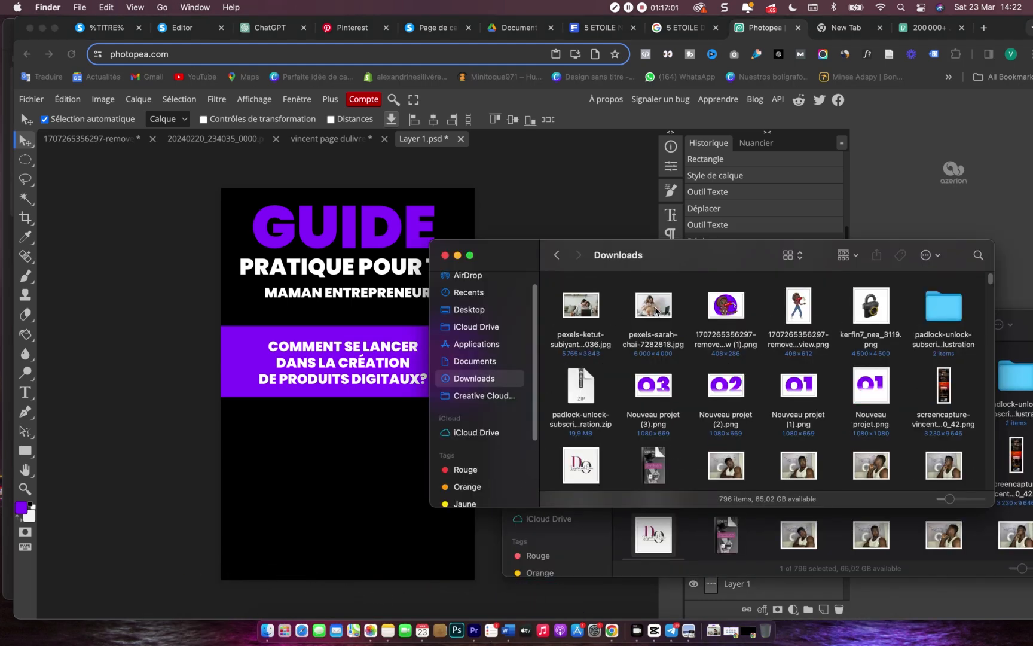
left_click_drag(656, 310, 329, 484)
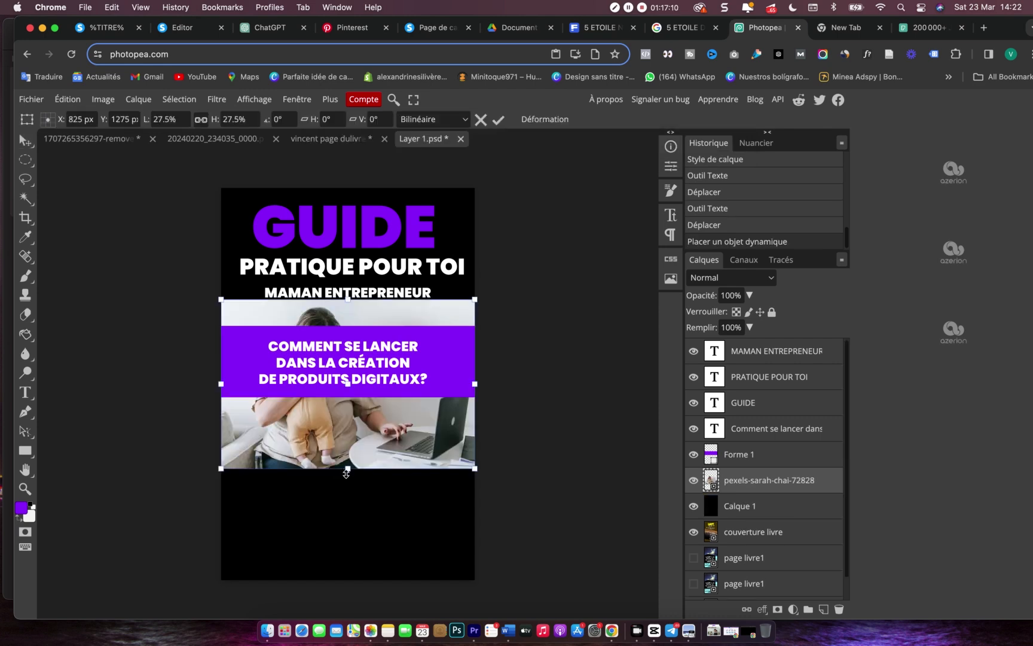
left_click_drag(339, 446, 341, 556)
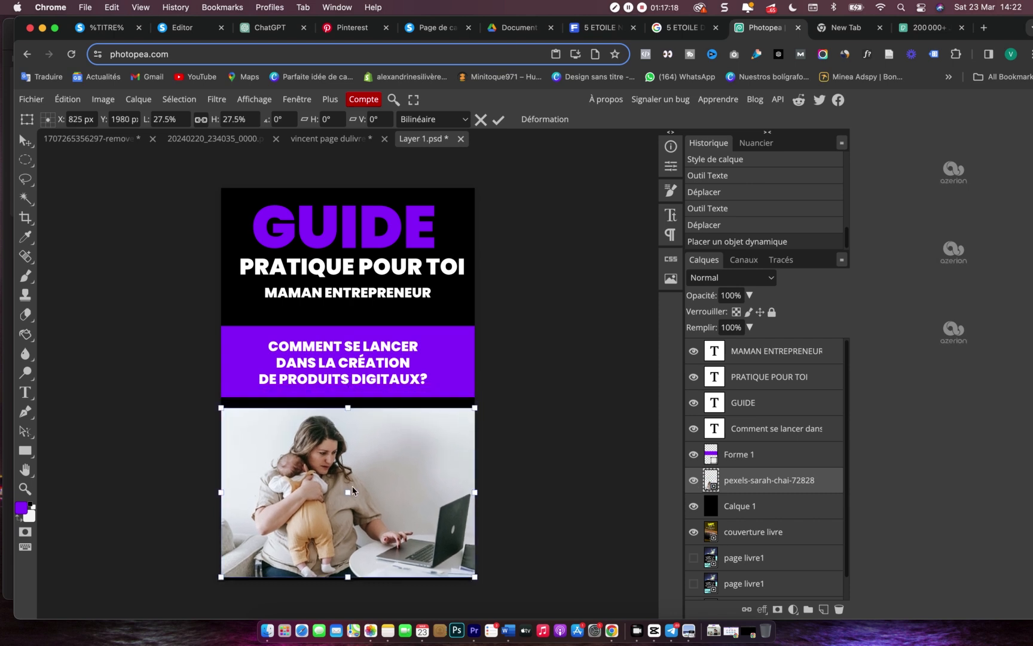
left_click_drag(352, 485, 351, 499)
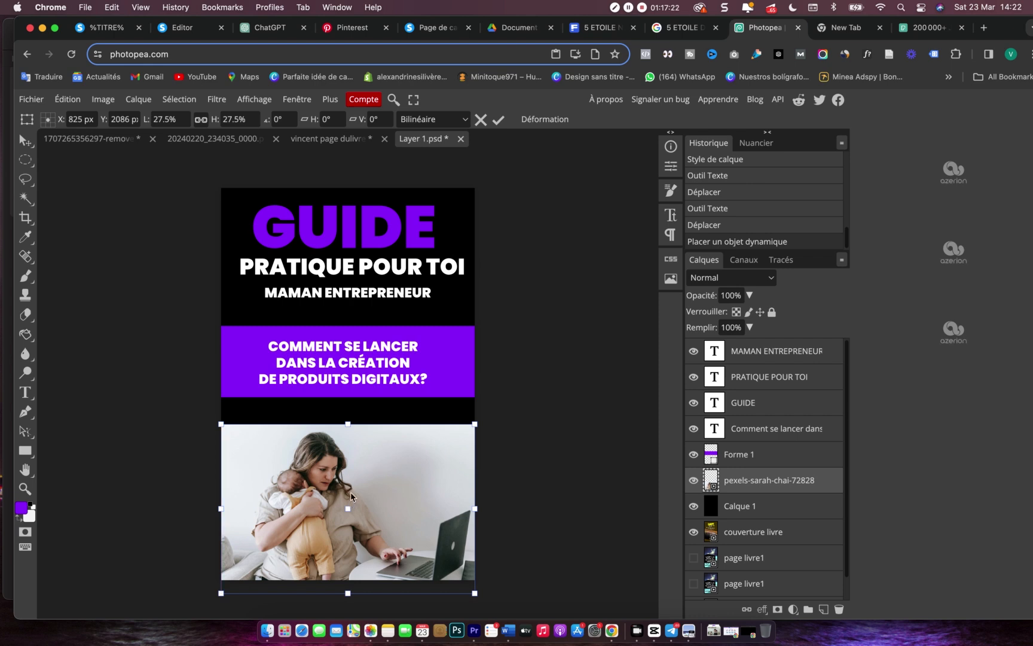
key("Return")
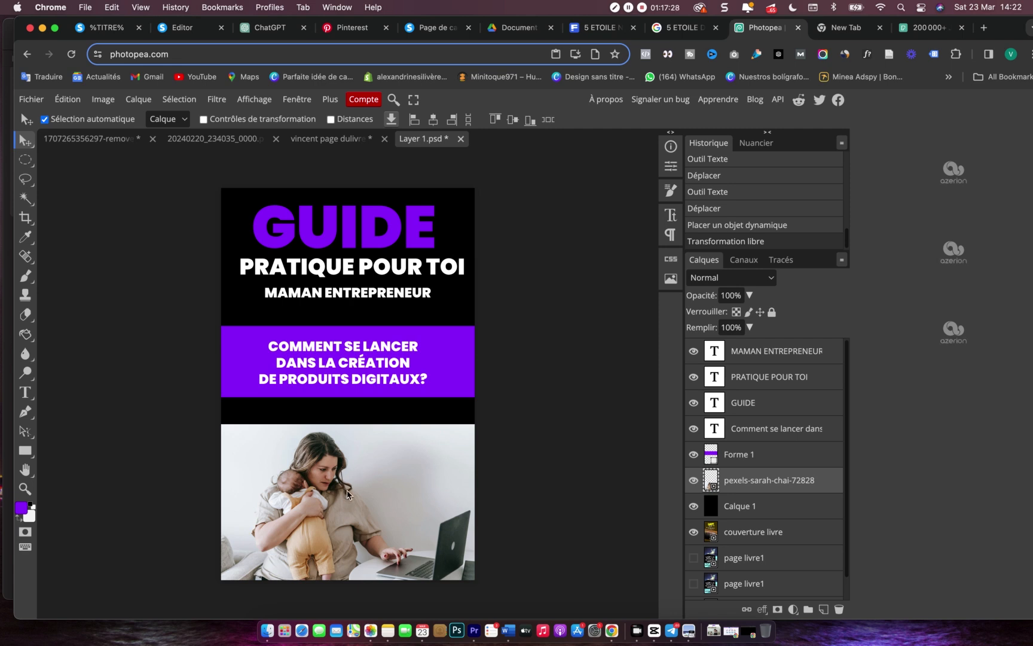
- Switch to the open document containing the DO logo
left_click(237, 141)
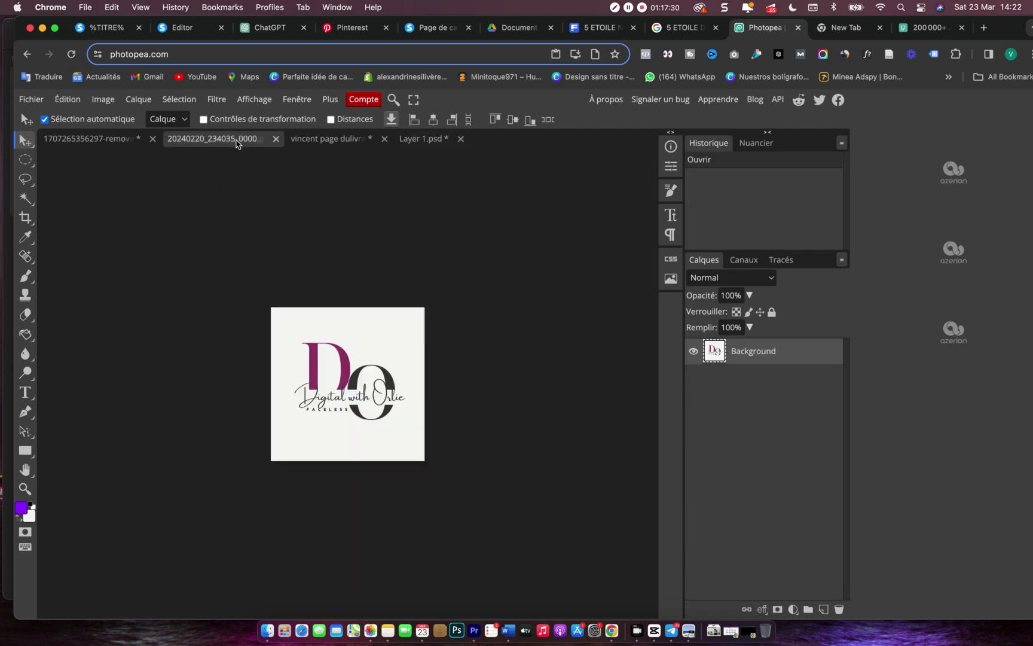
left_click(25, 314)
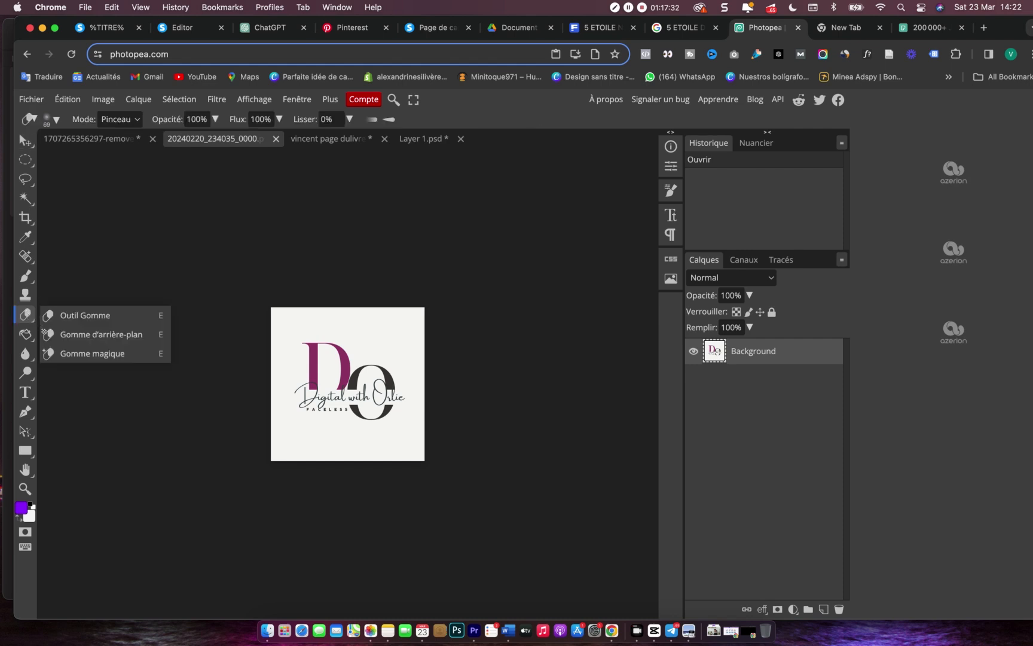
left_click(65, 338)
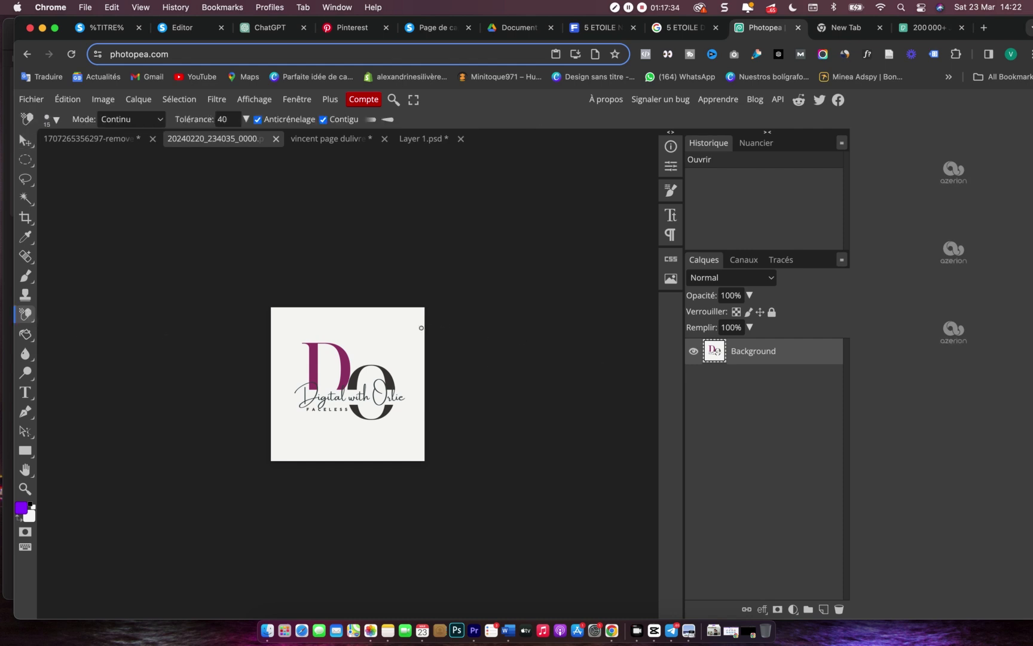
left_click(401, 331)
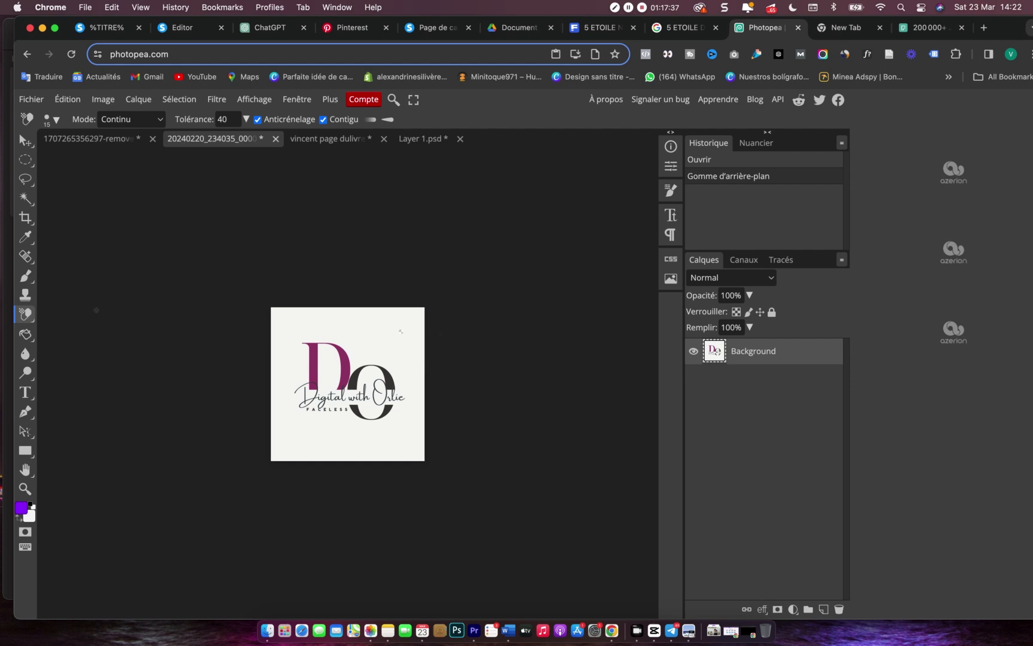
key("ctrl+z")
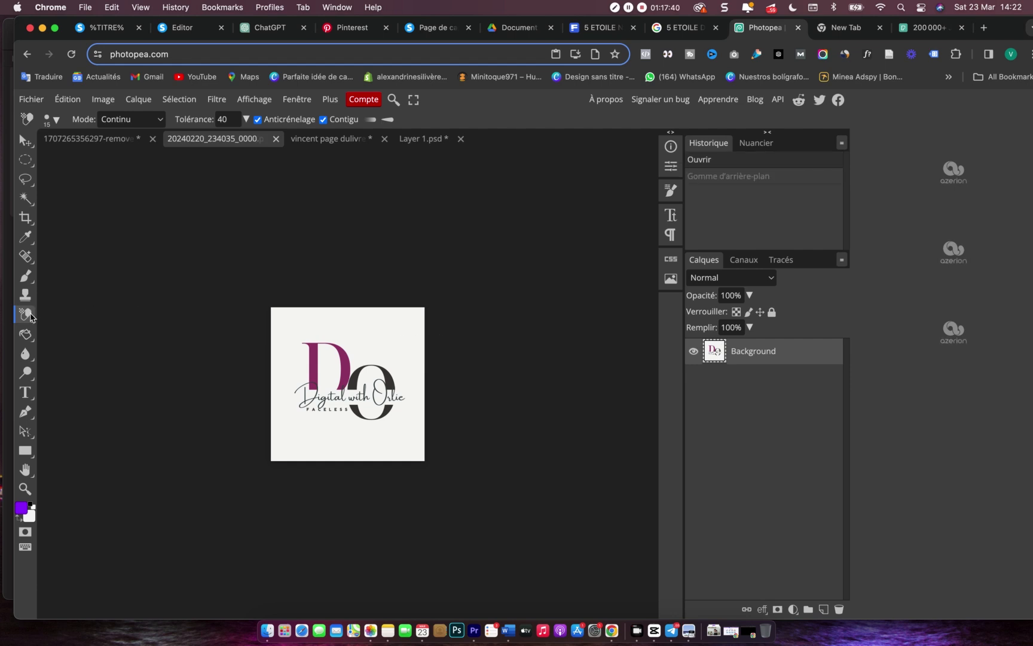
- Erase the logo's off-white background with the Magic Eraser, including the enclosed areas inside the D, the O and the lettering
left_click(27, 314)
left_click(76, 354)
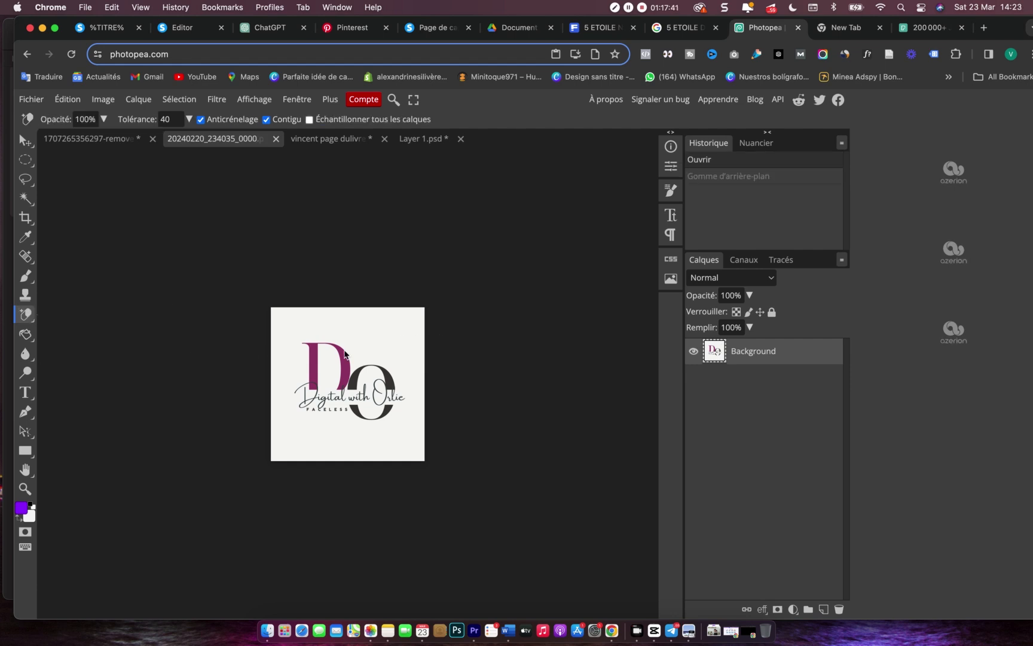
left_click(380, 336)
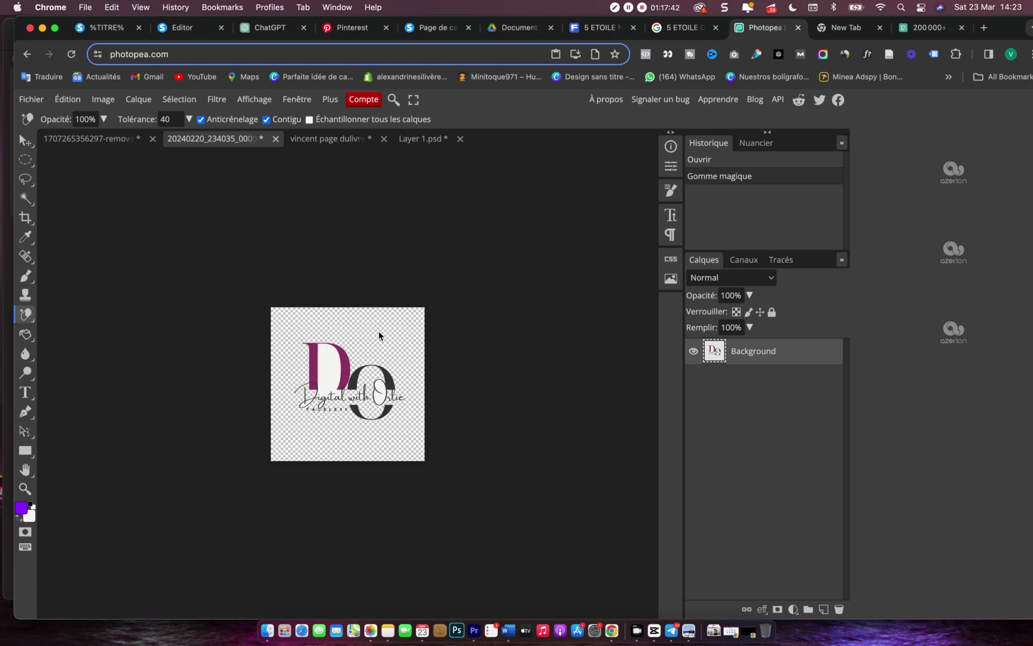
left_click(378, 400)
left_click(327, 372)
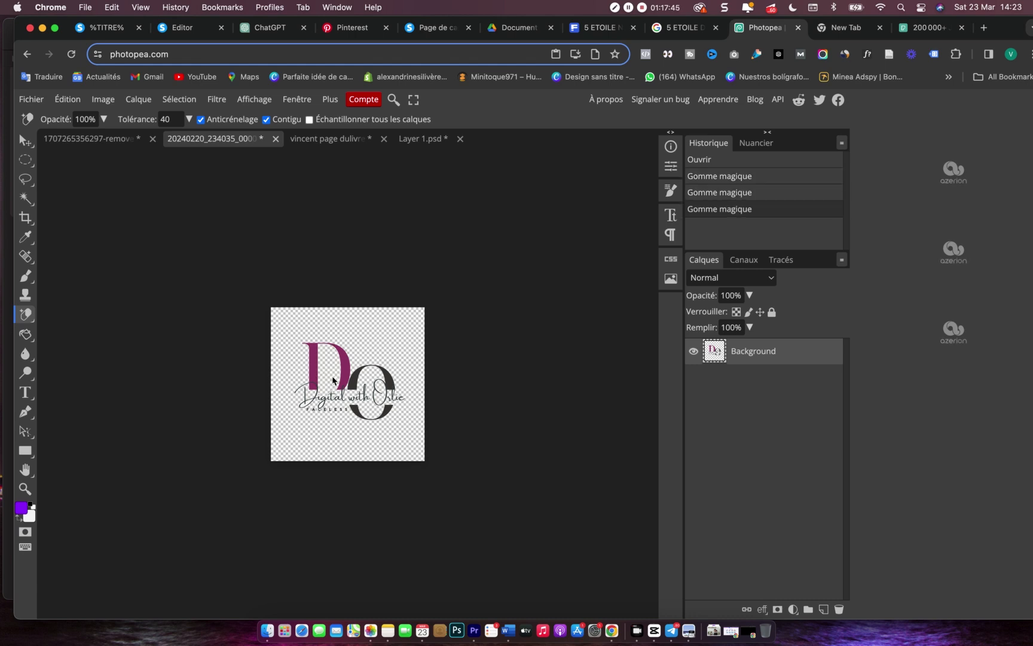
left_click(310, 405)
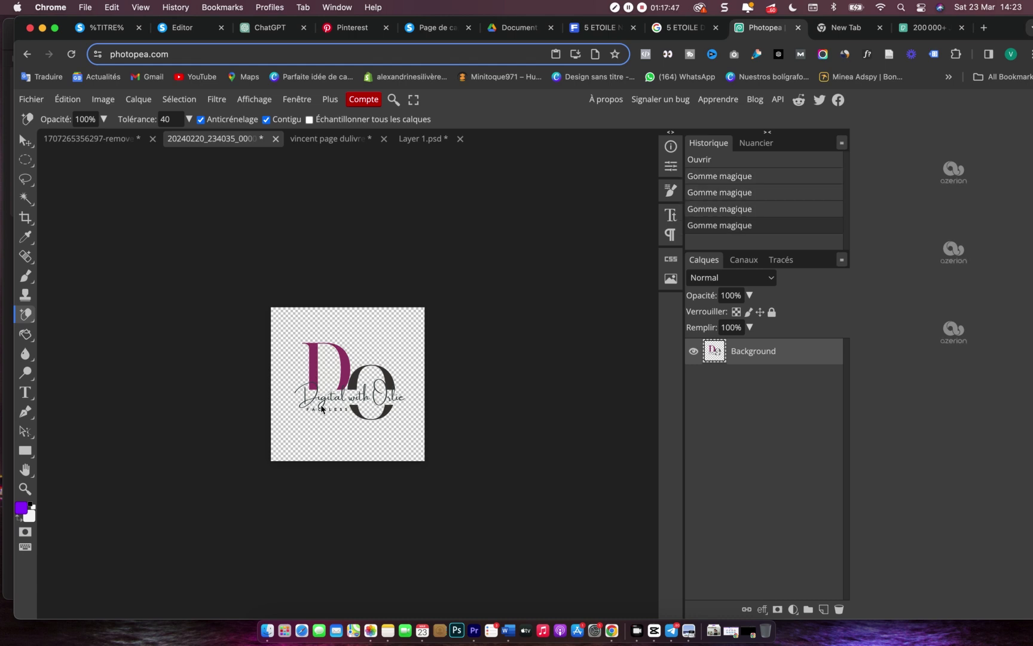
left_click(323, 409)
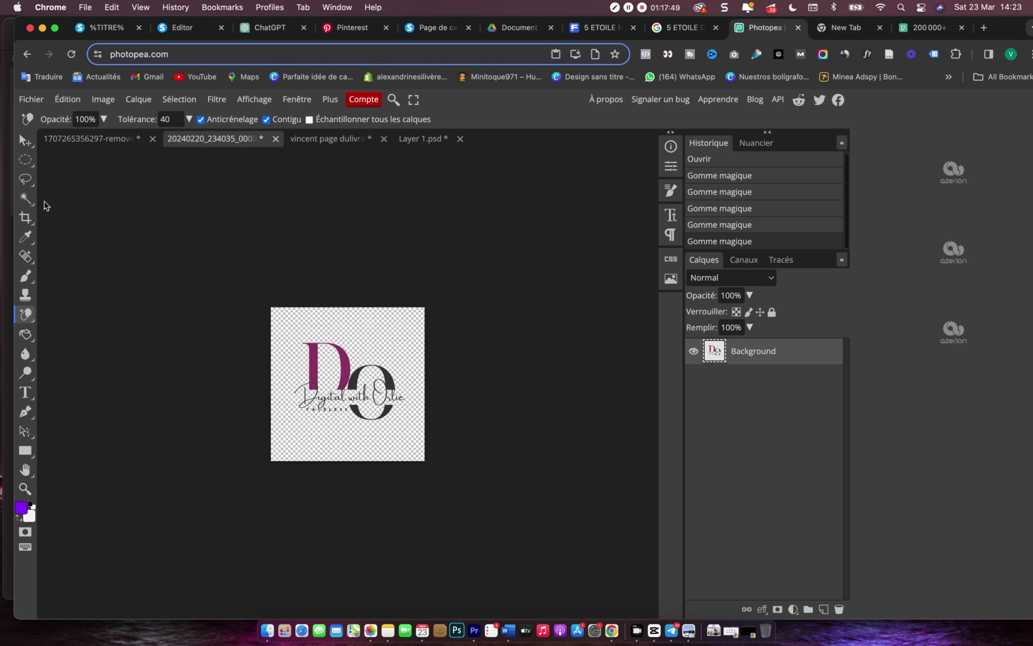
- Copy the background-free logo into the cover document, over the photo's wall above the laptop
left_click(24, 141)
left_click_drag(350, 367, 384, 417)
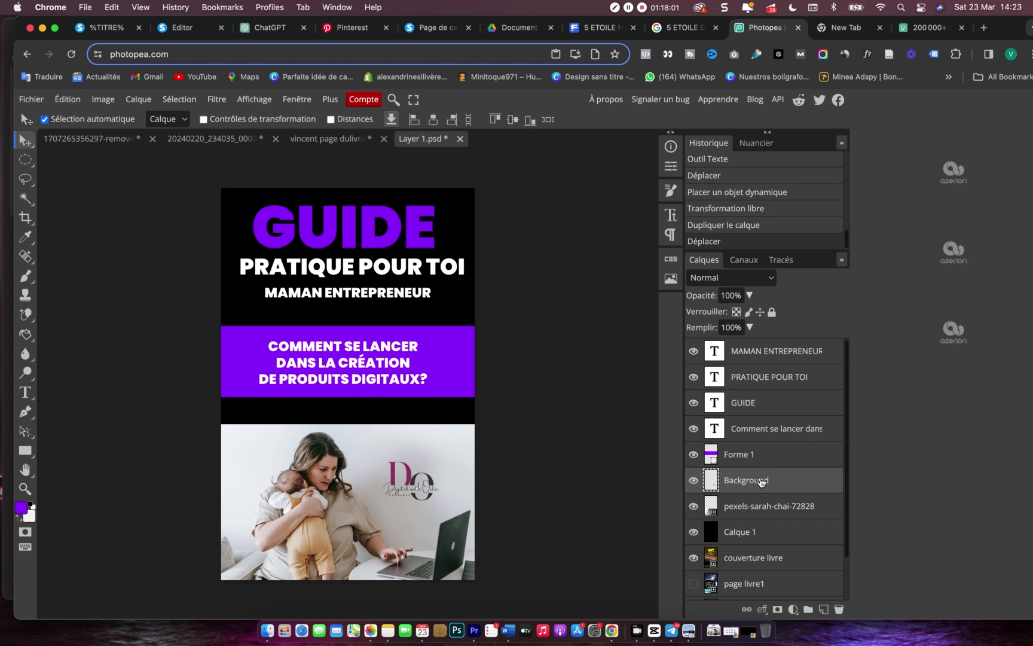
- Open the mother photo's smart object, add an Exposure adjustment of -2.6, and update the cover with the darkened photo
scroll(761, 482, "down", 2)
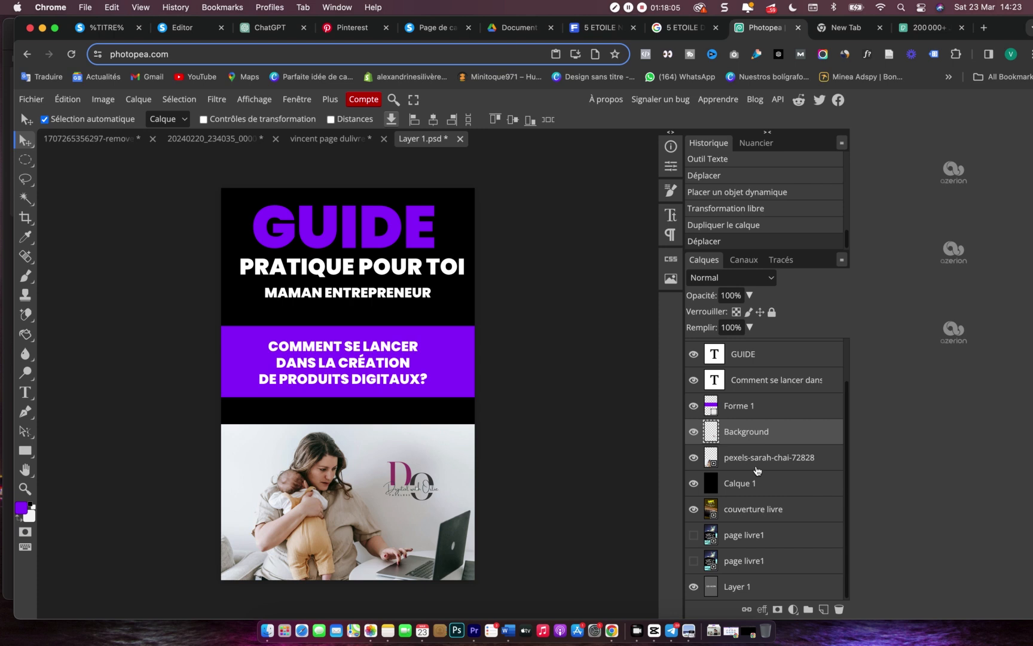
scroll(759, 466, "down", 1)
left_click(757, 462)
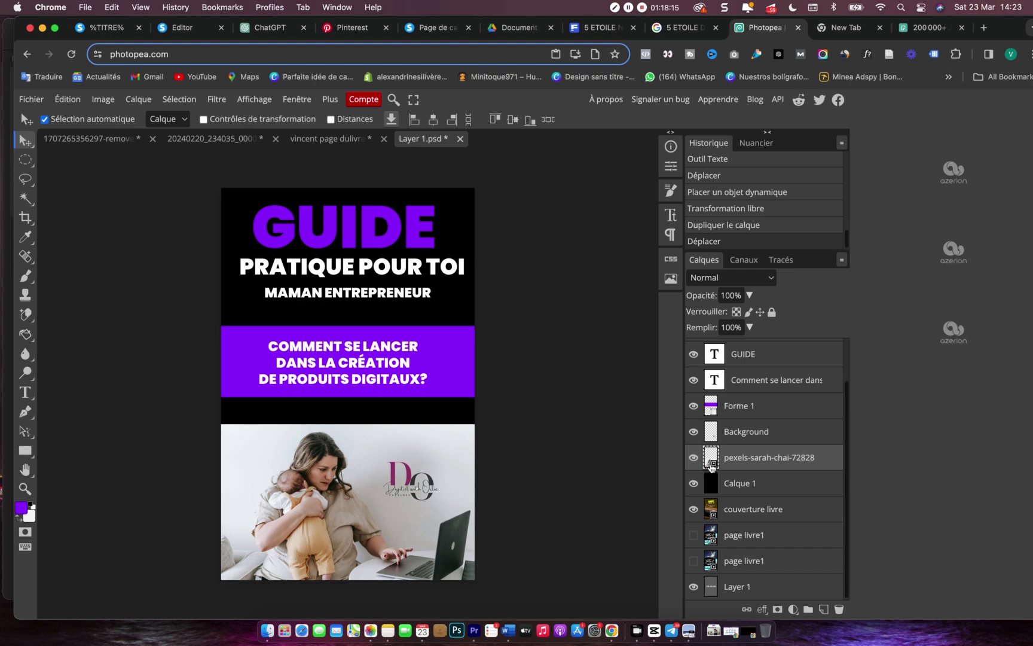
double_click(712, 460)
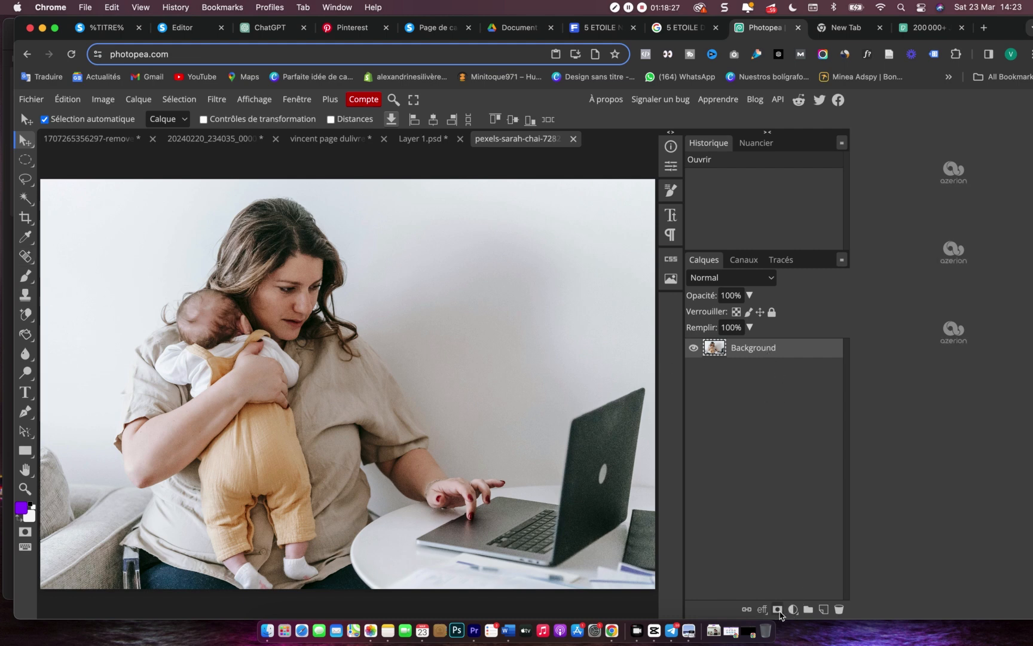
left_click(779, 610)
key("super+z")
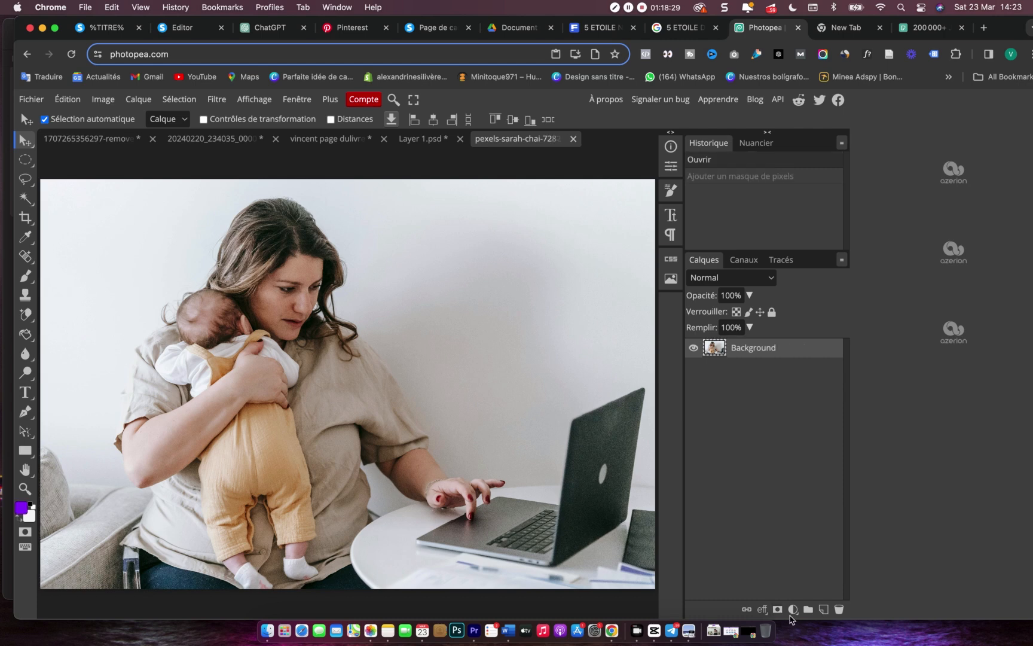
left_click(793, 609)
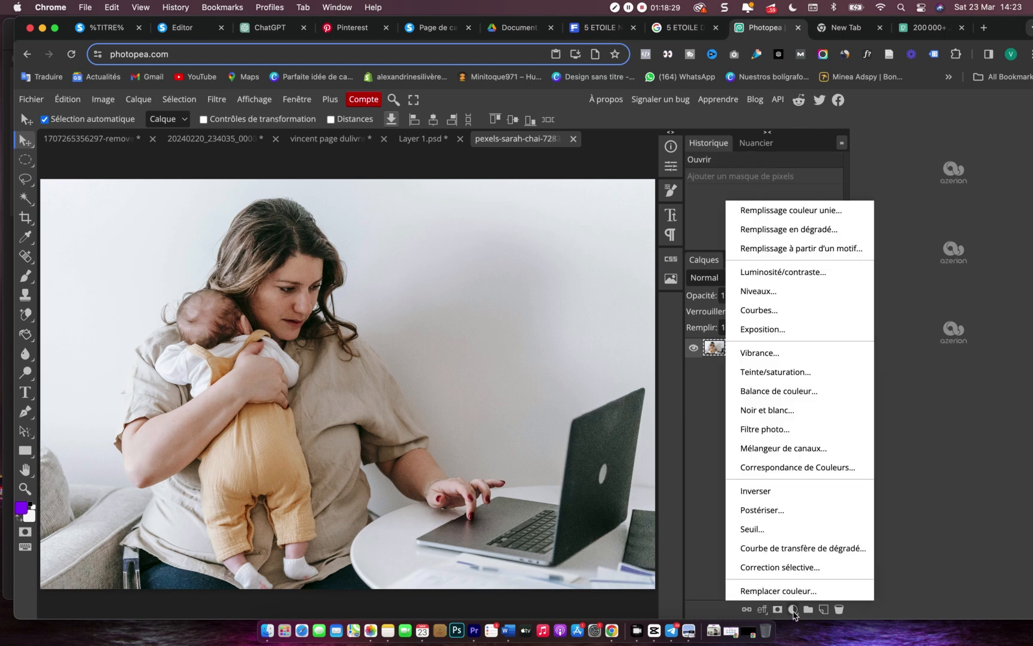
left_click(765, 330)
left_click(555, 234)
left_click_drag(554, 235, 532, 236)
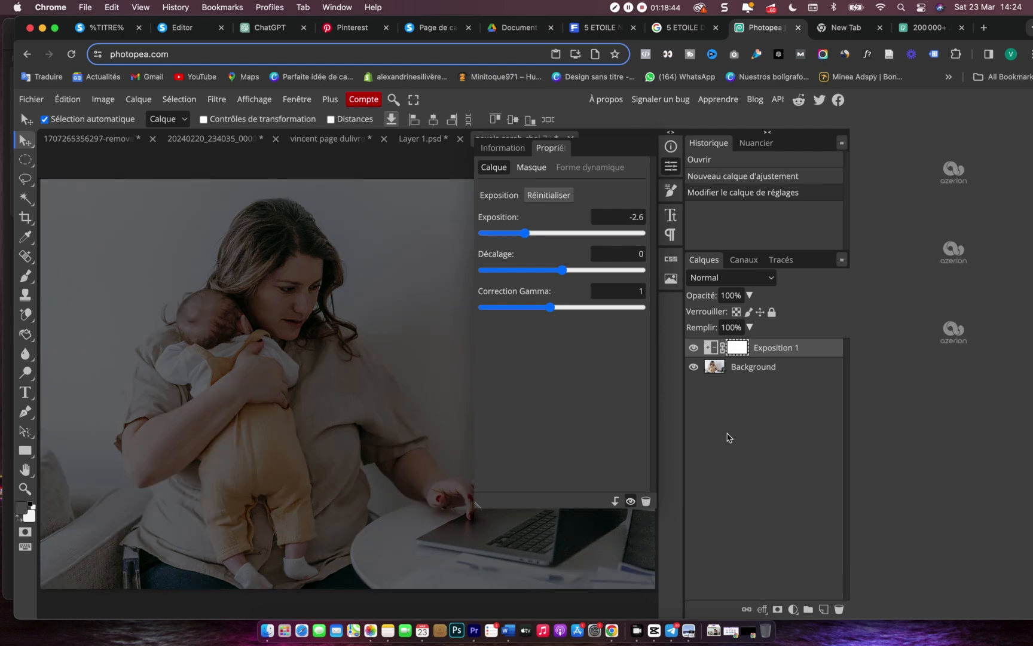
left_click(252, 166)
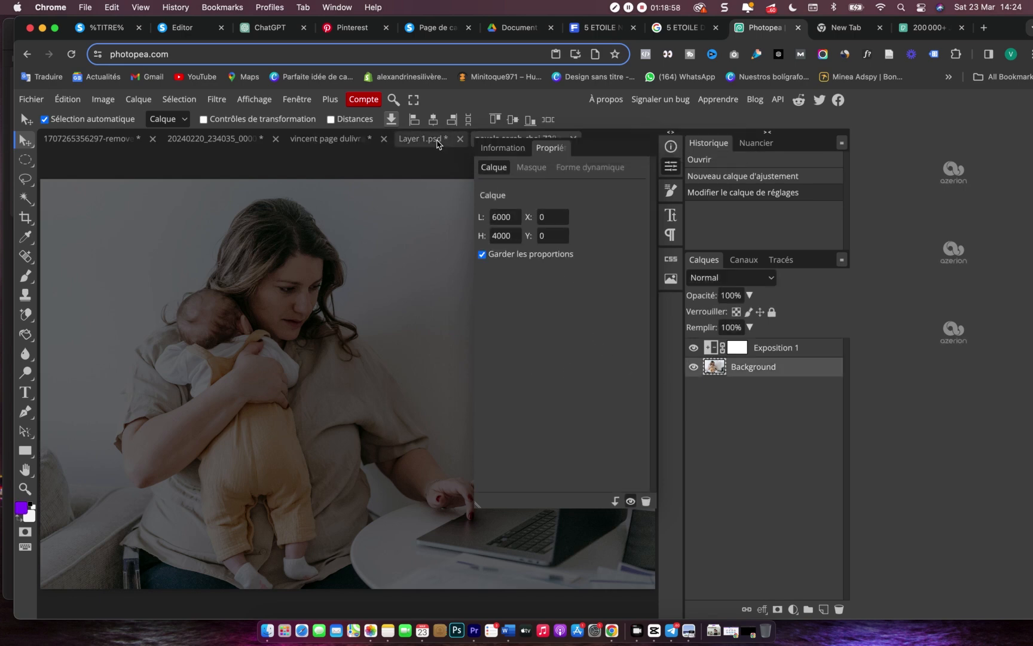
left_click(439, 142)
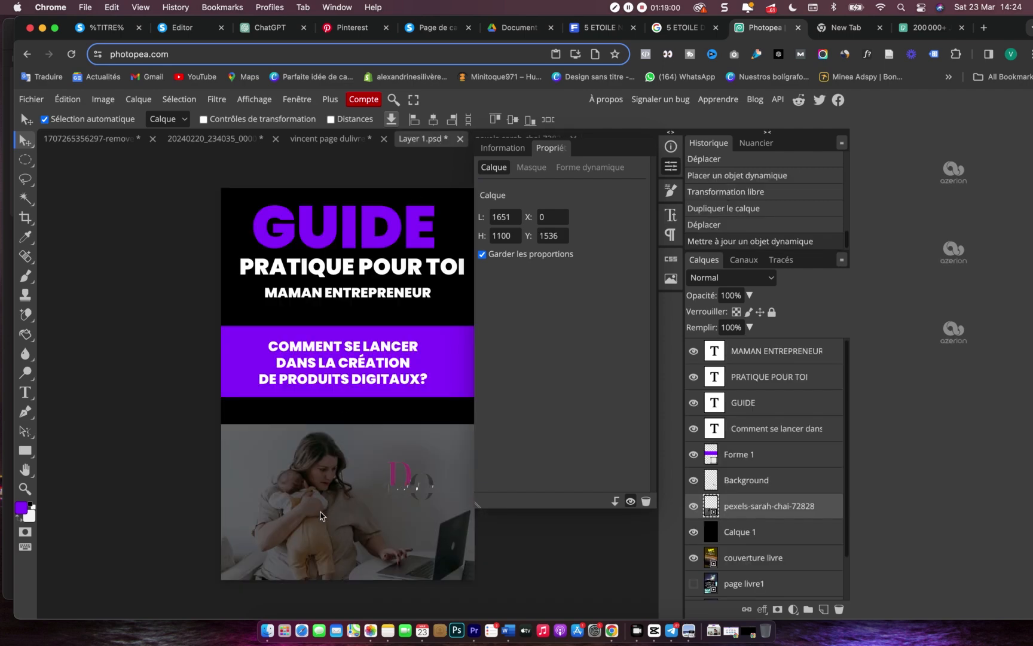
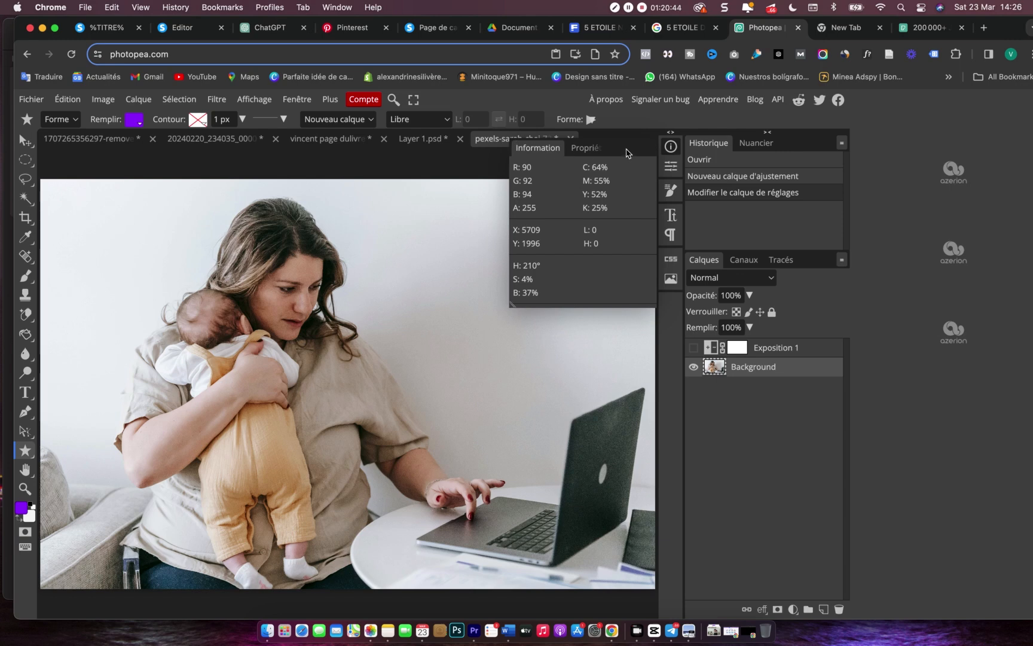
- Return from the photo to the cover document, and examine the Google Images results for a purple five-star rating graphic
left_click(431, 140)
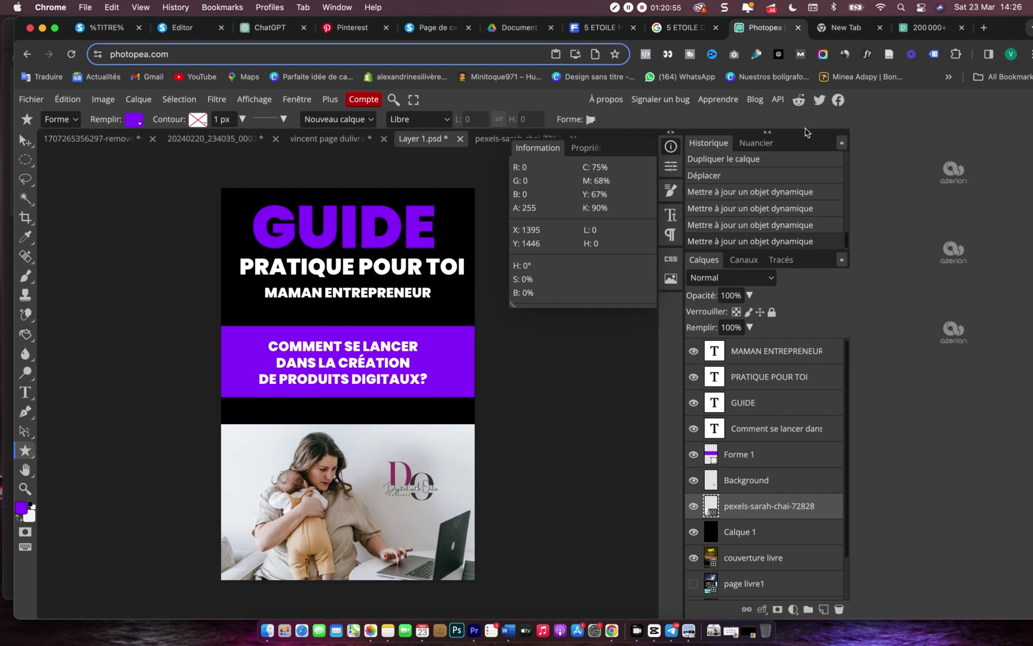
left_click(909, 31)
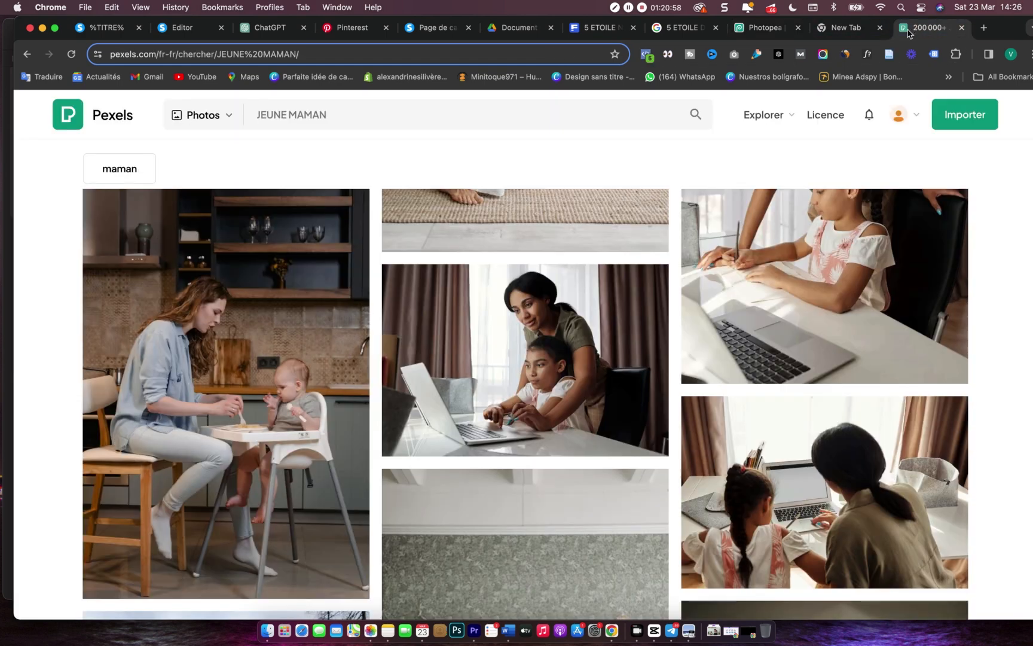
left_click(608, 27)
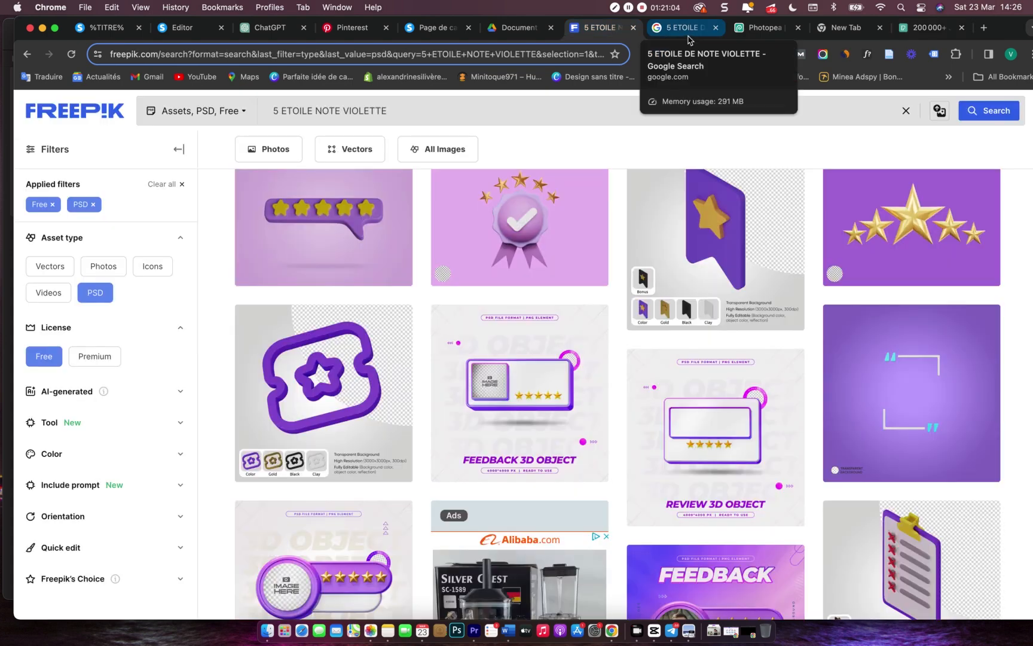
left_click(688, 29)
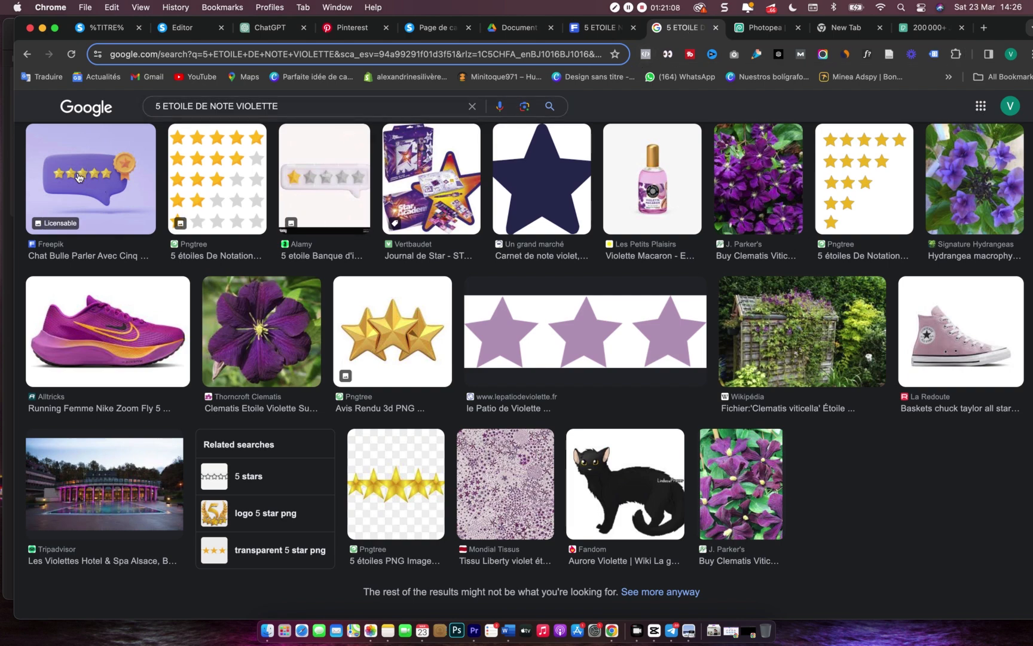
left_click(76, 196)
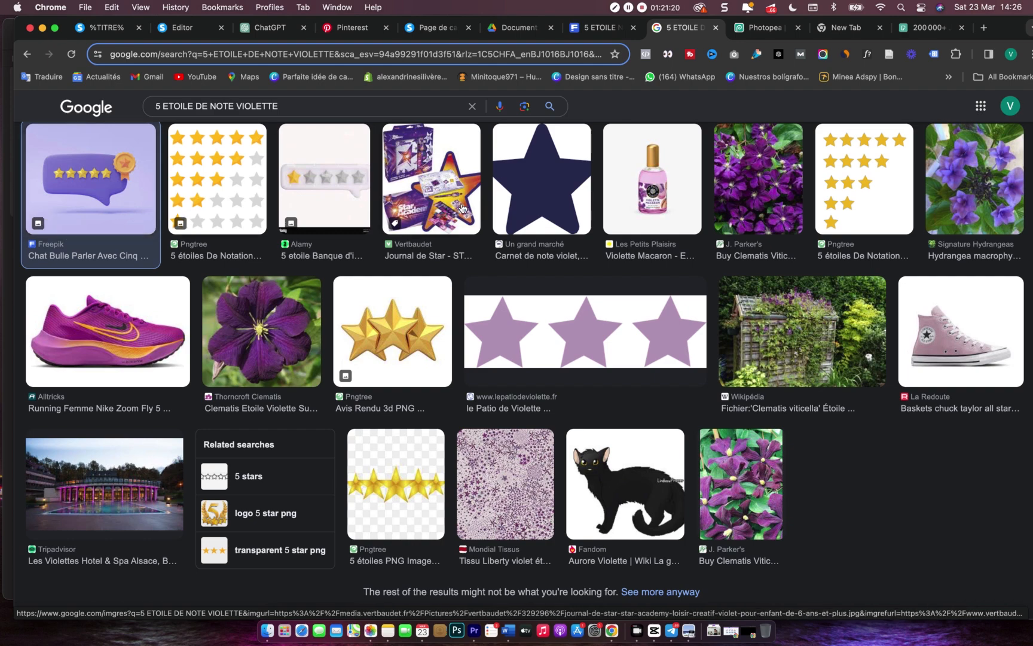
scroll(463, 208, "up", 5)
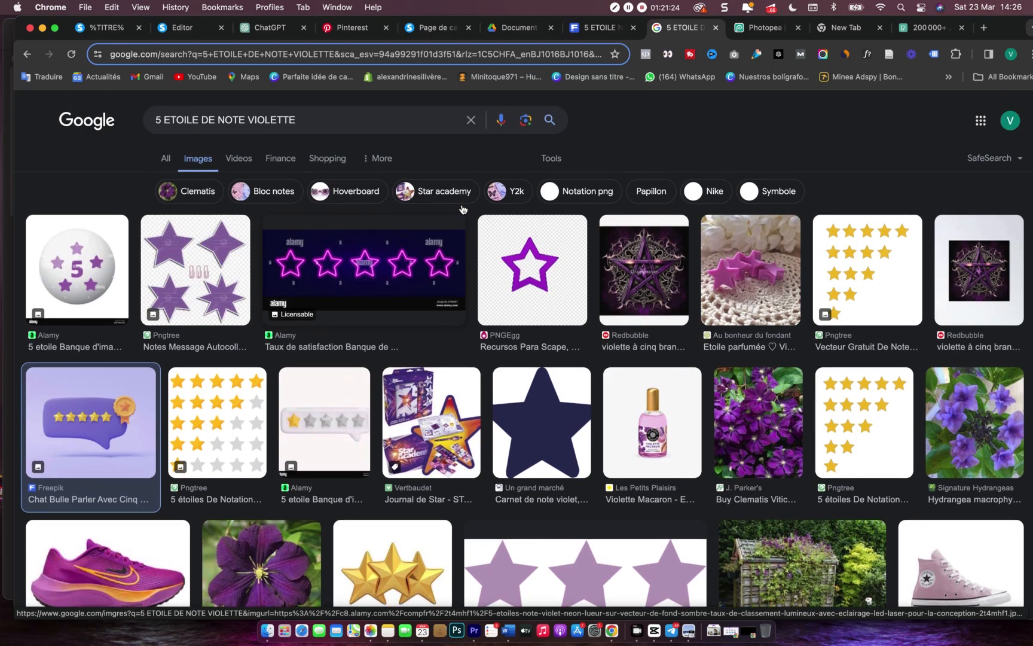
scroll(463, 209, "down", 5)
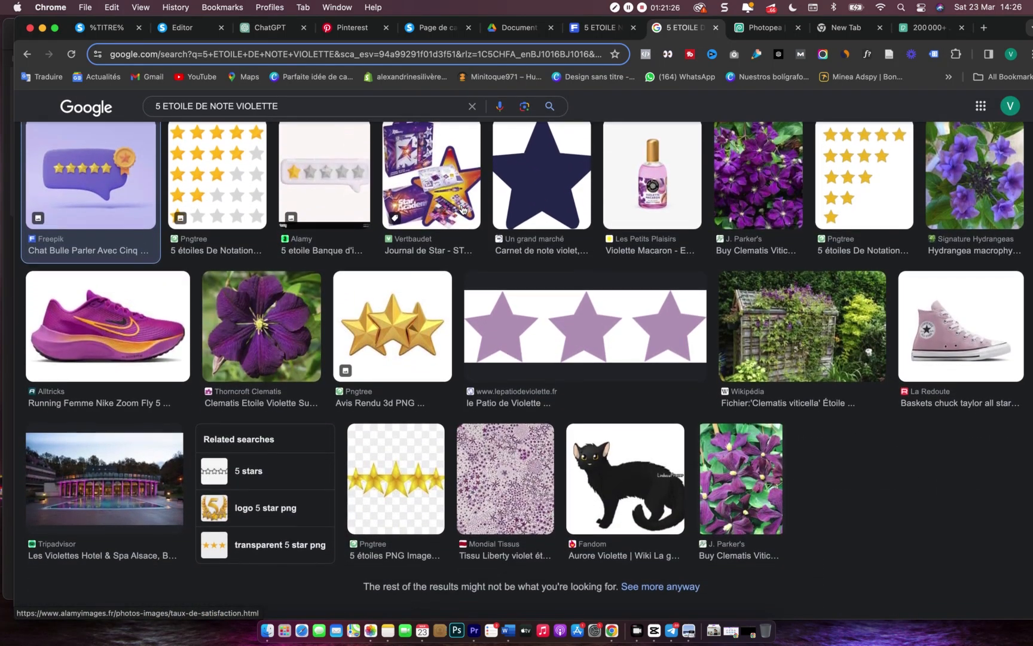
scroll(463, 209, "up", 5)
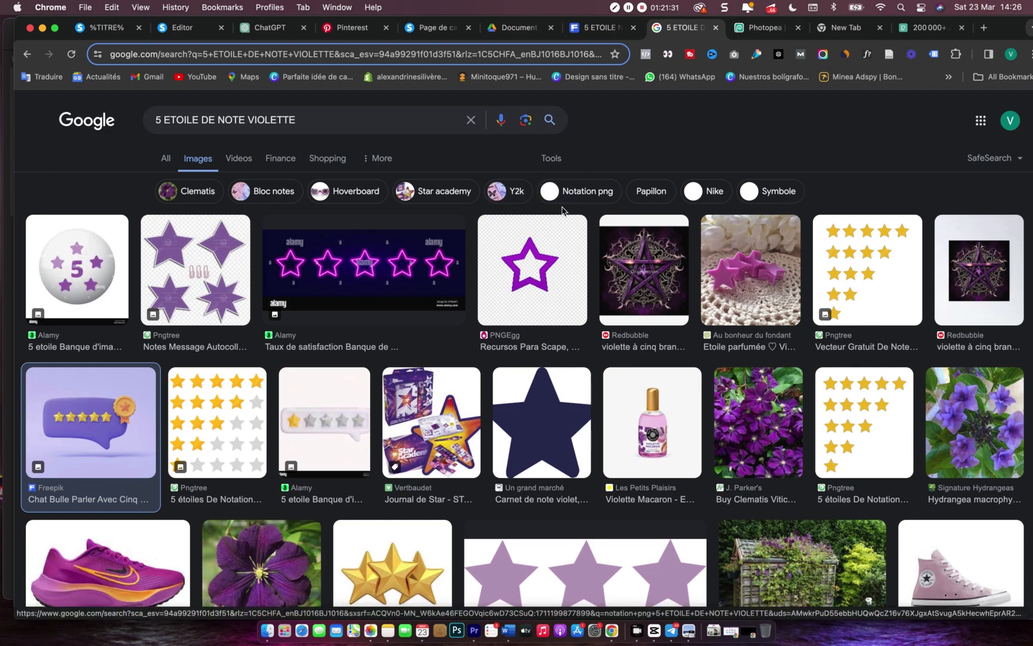
- Switch to Freepik and browse its free PSD results for a purple five-star rating graphic
left_click(592, 30)
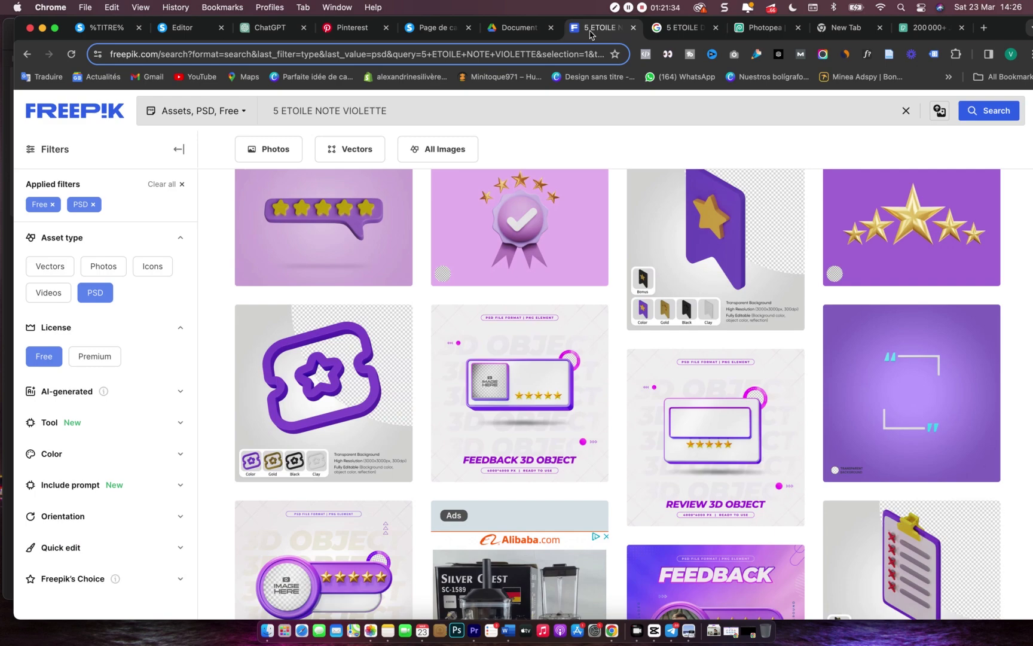
scroll(517, 382, "down", 2)
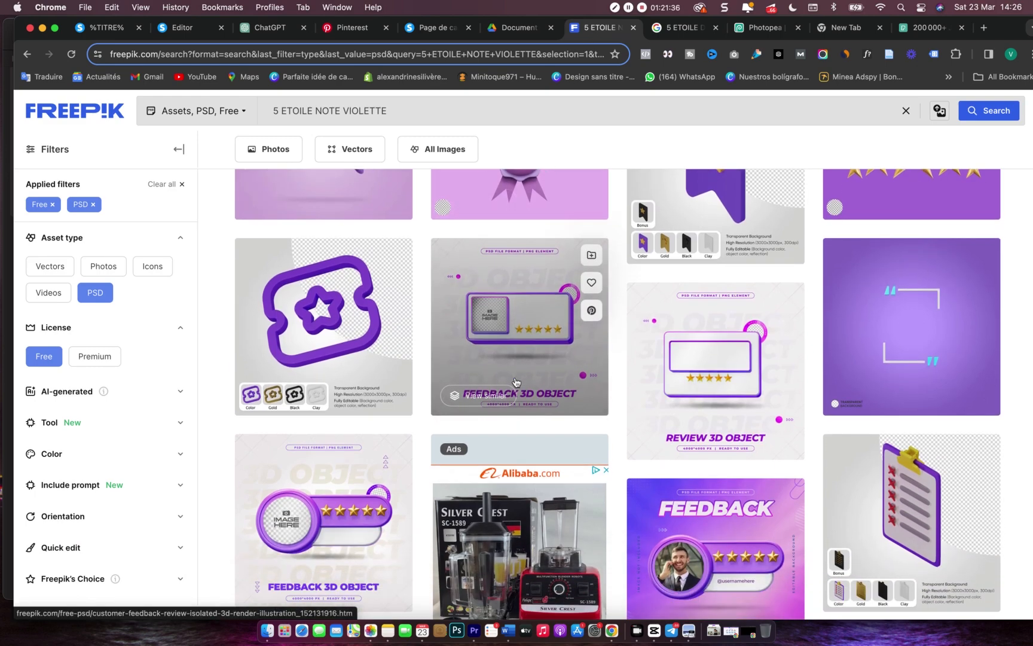
scroll(516, 382, "down", 10)
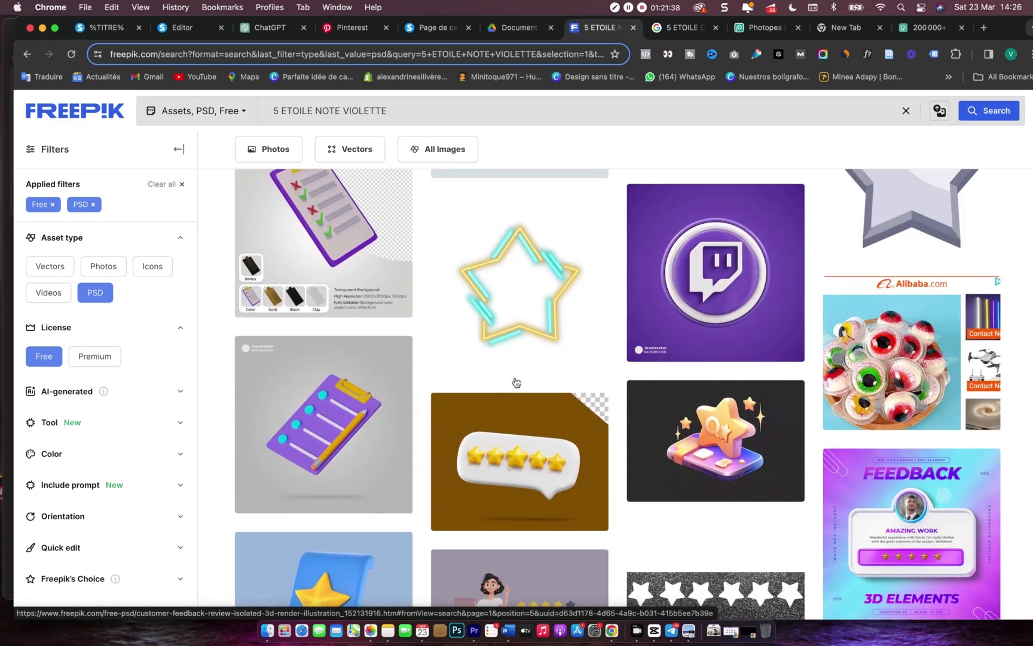
scroll(516, 381, "down", 2)
scroll(523, 335, "up", 12)
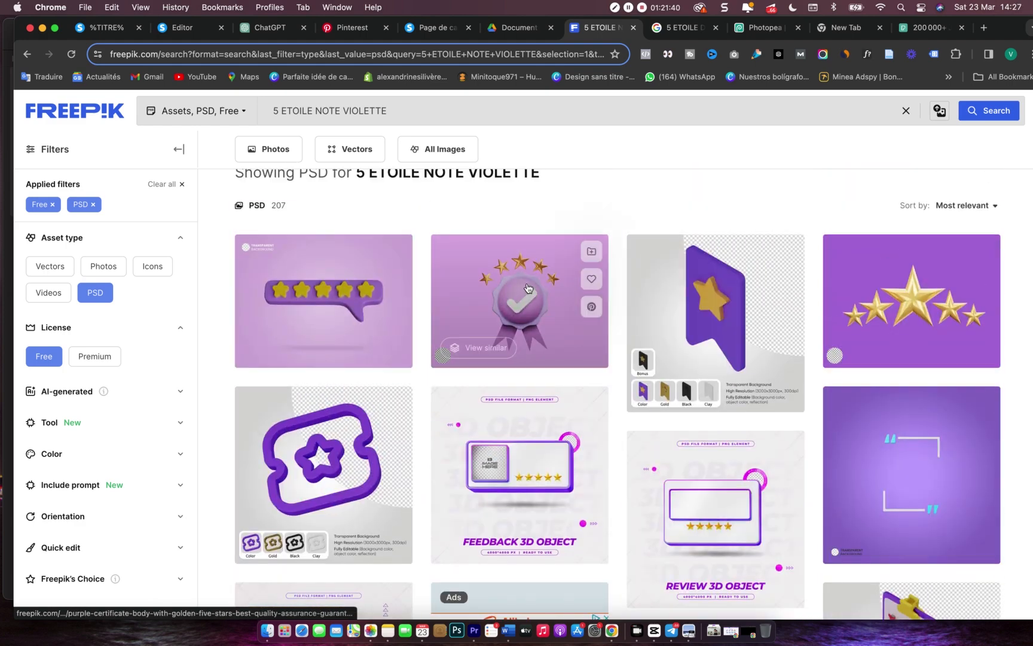
- Switch to Photopea, check the cover on the 3D book mockup, and go back to the cover document to view the available shape tools
left_click(755, 29)
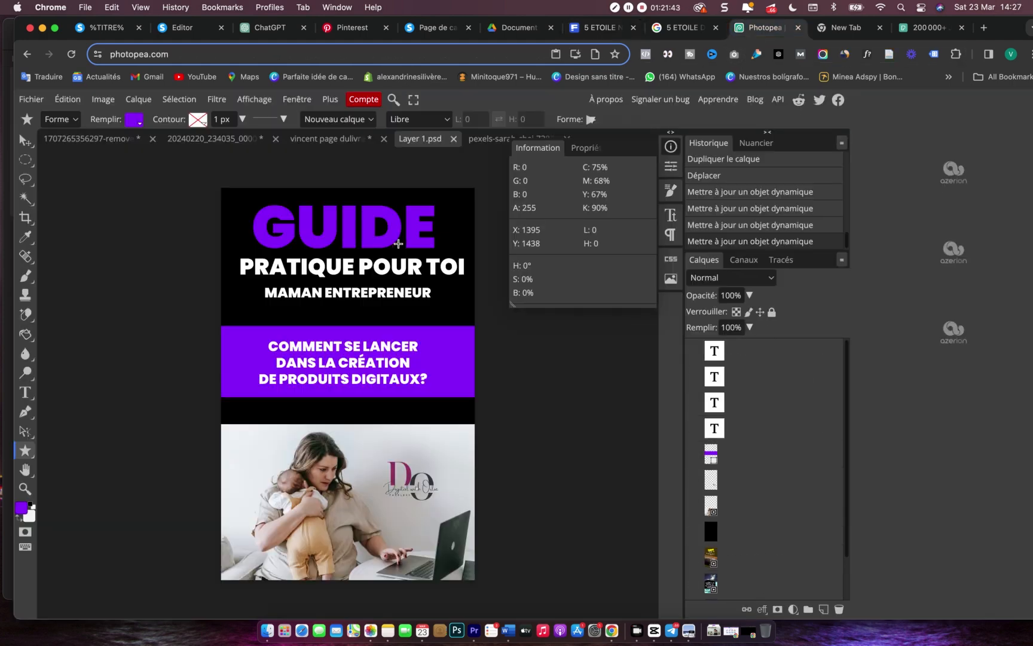
left_click(321, 142)
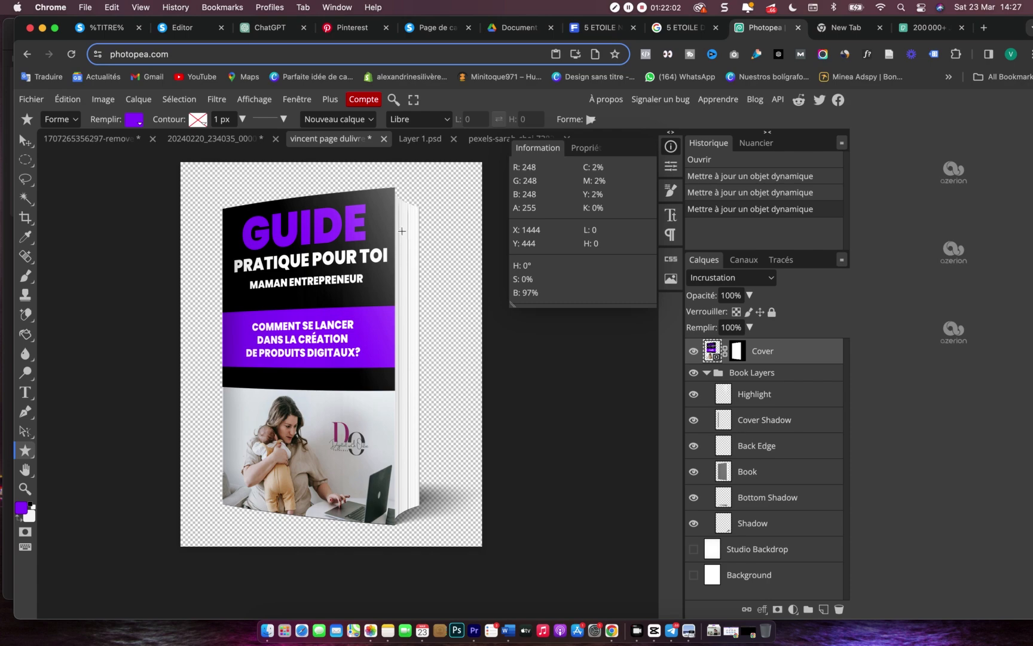
left_click(844, 27)
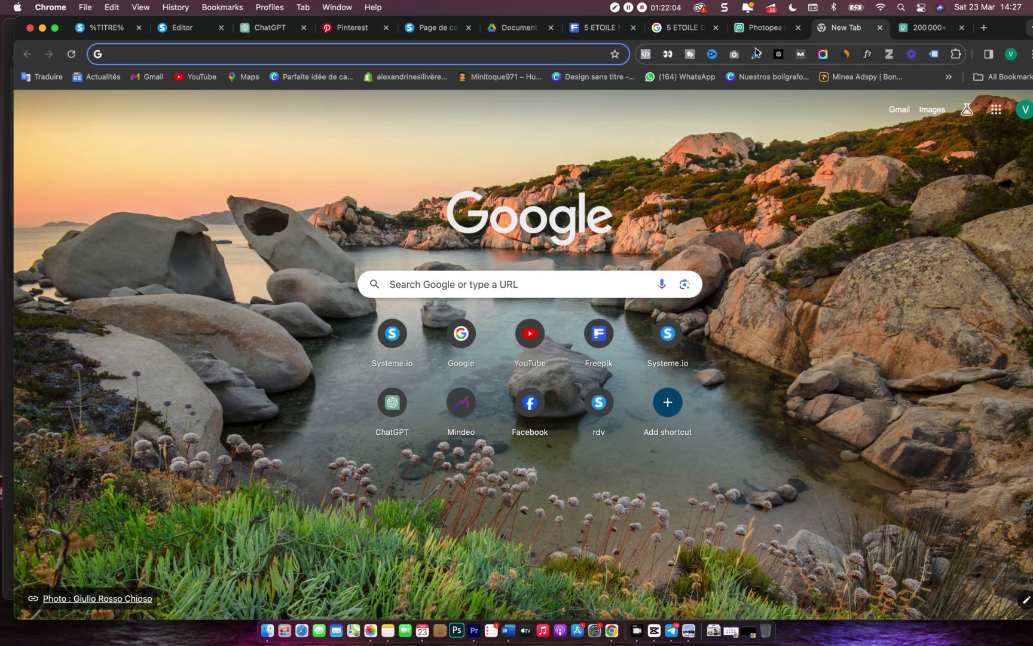
left_click(758, 29)
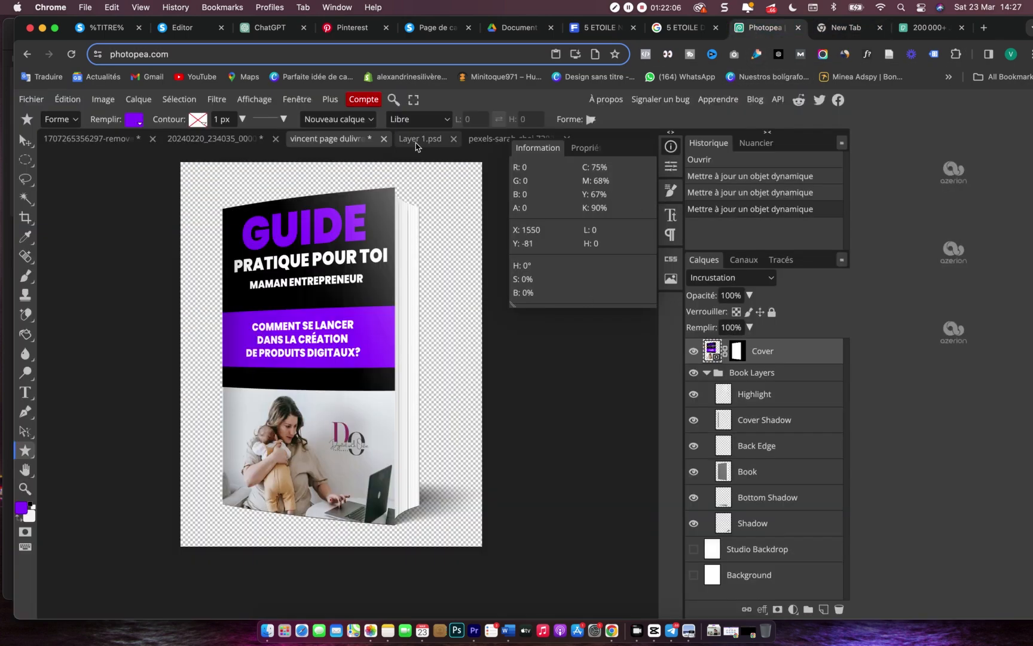
left_click(416, 143)
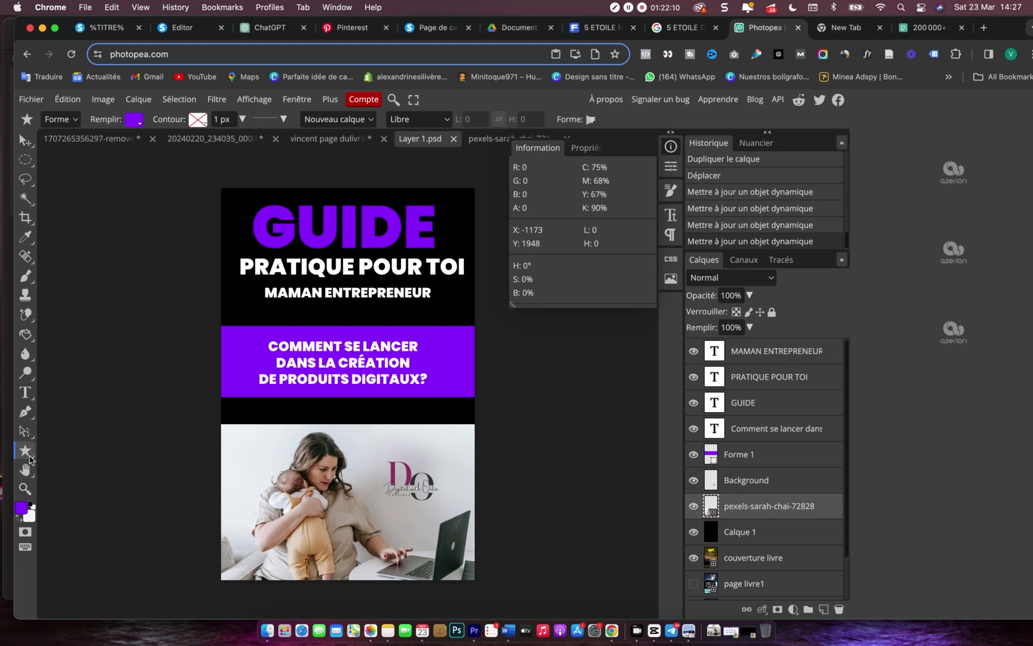
right_click(30, 456)
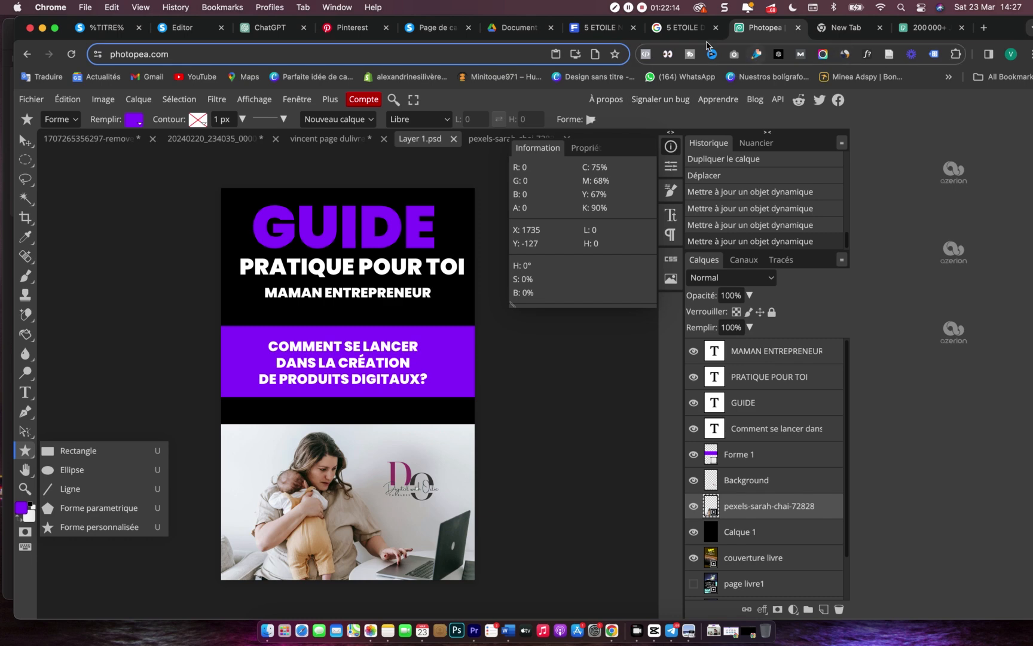
- Switch to Google Images and change the search to "5 ETOILE DE NOTE", dropping the colour word
left_click(686, 30)
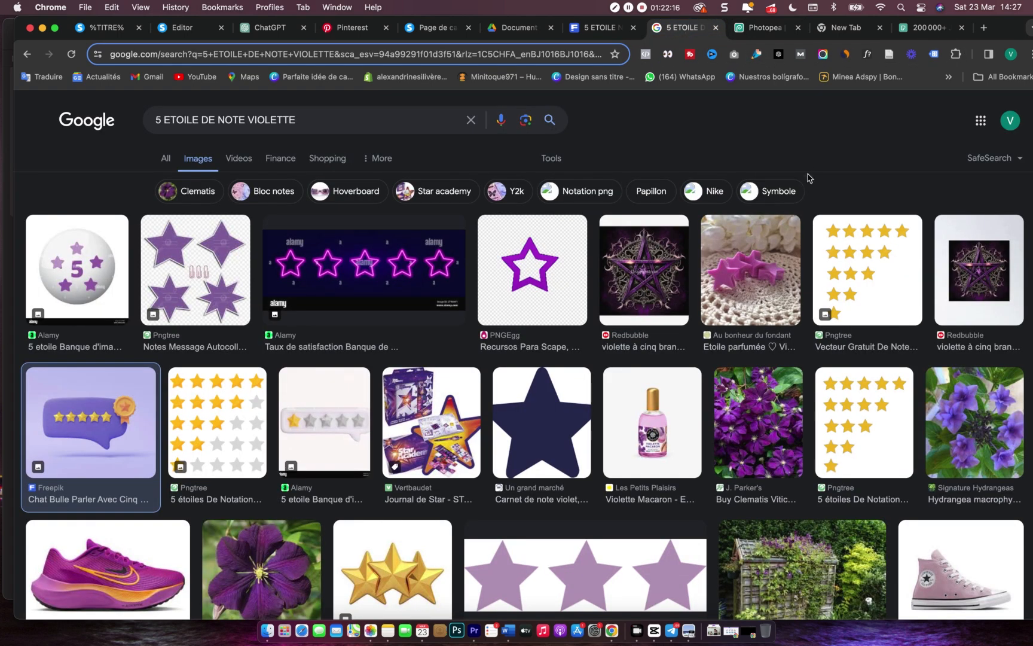
scroll(354, 353, "down", 2)
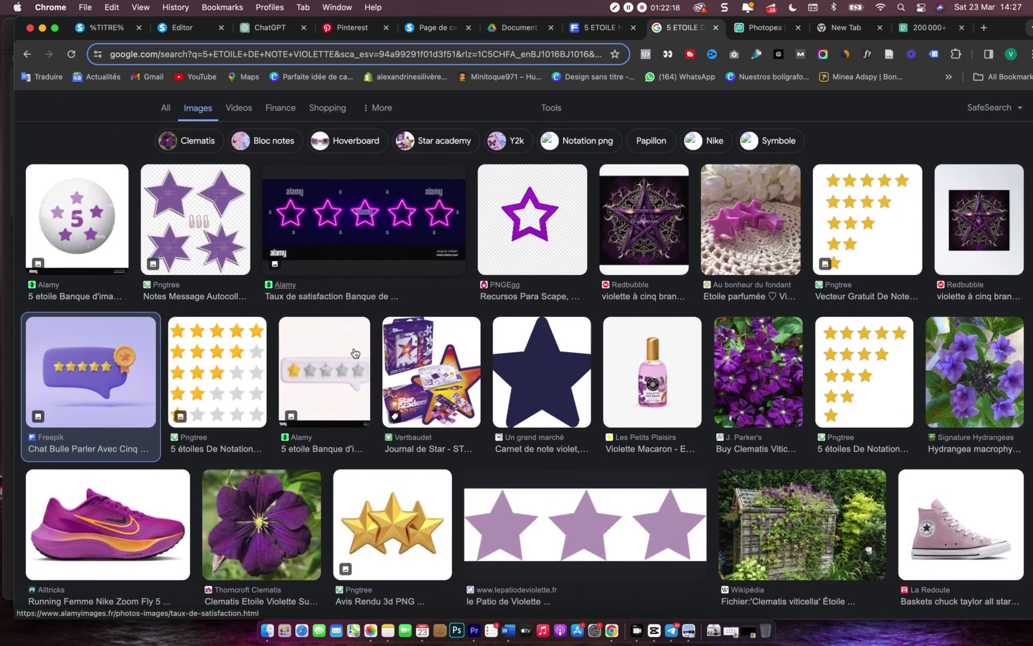
scroll(354, 352, "down", 6)
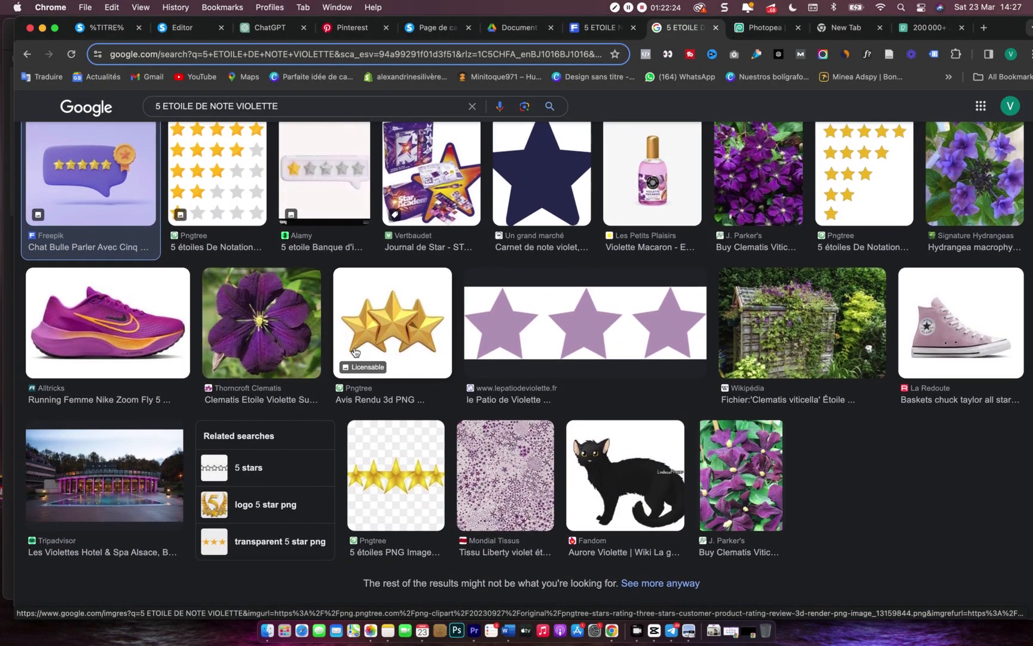
scroll(355, 351, "up", 8)
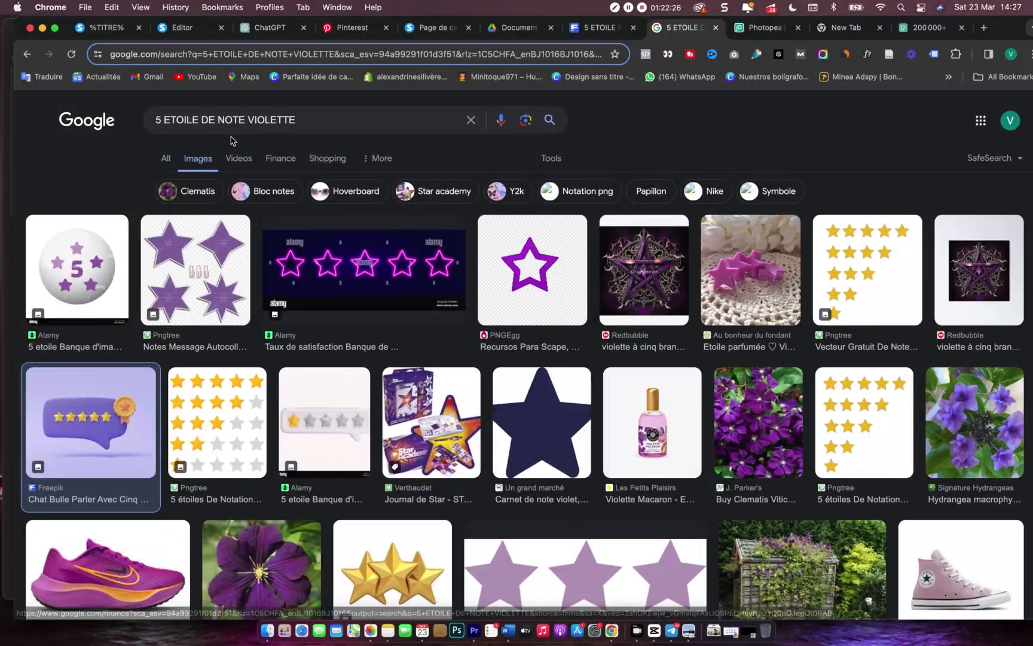
double_click(268, 123)
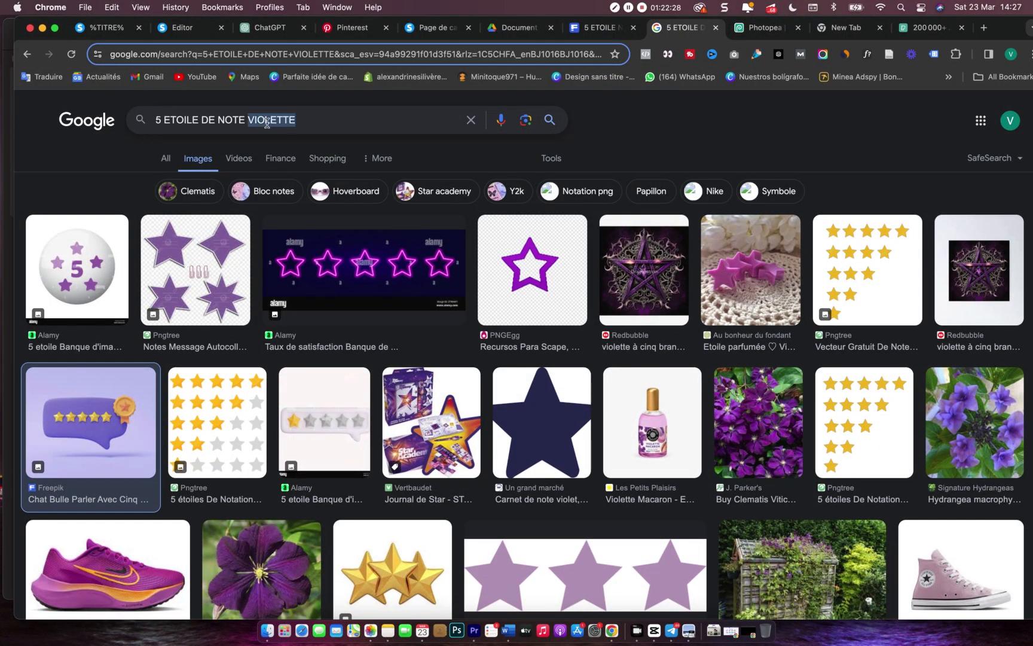
key("BackSpace")
key("Return")
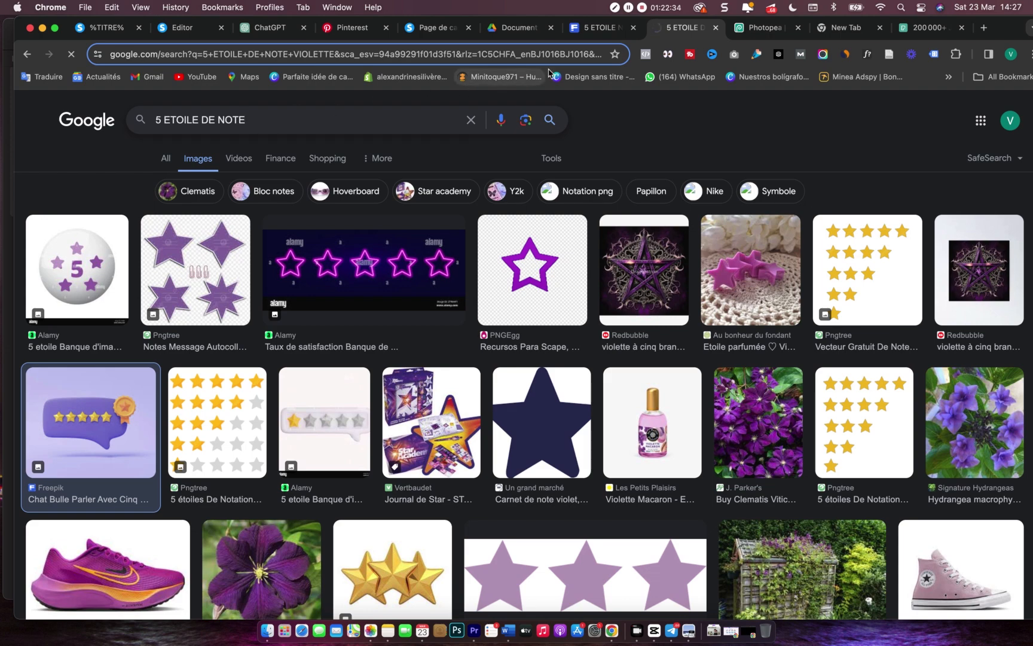
- Switch to Freepik and search its free PSD files for "5 ETOILE NOTE"
left_click(610, 35)
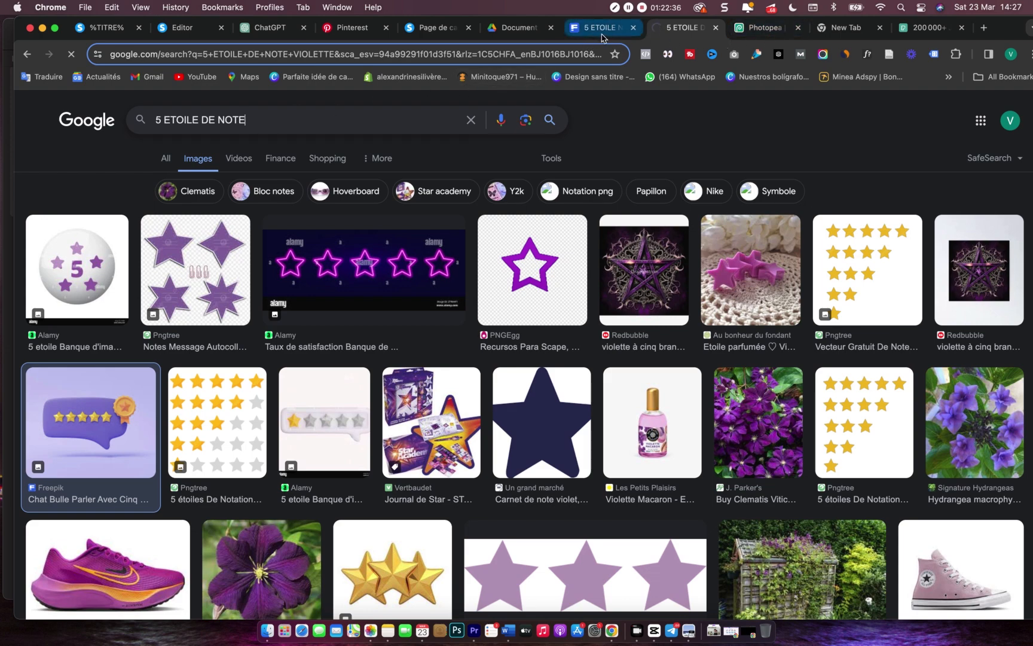
scroll(410, 189, "up", 3)
double_click(363, 141)
key("BackSpace")
key("Return")
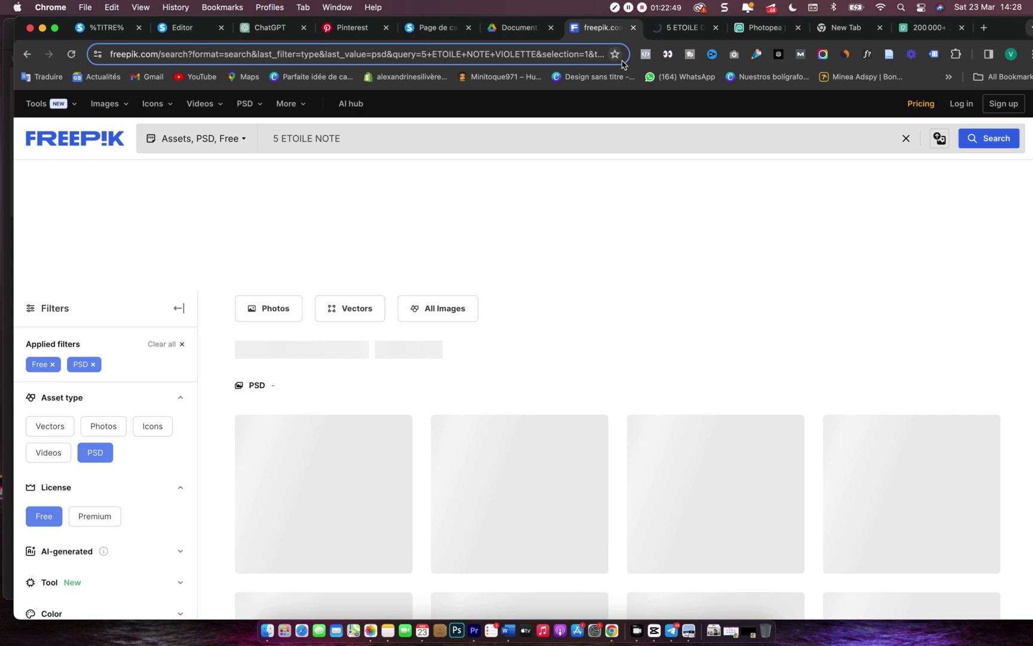
- Return to Google Images, resubmit the "5 ETOILE DE NOTE" search and examine the results for a usable five-star rating row
left_click(686, 30)
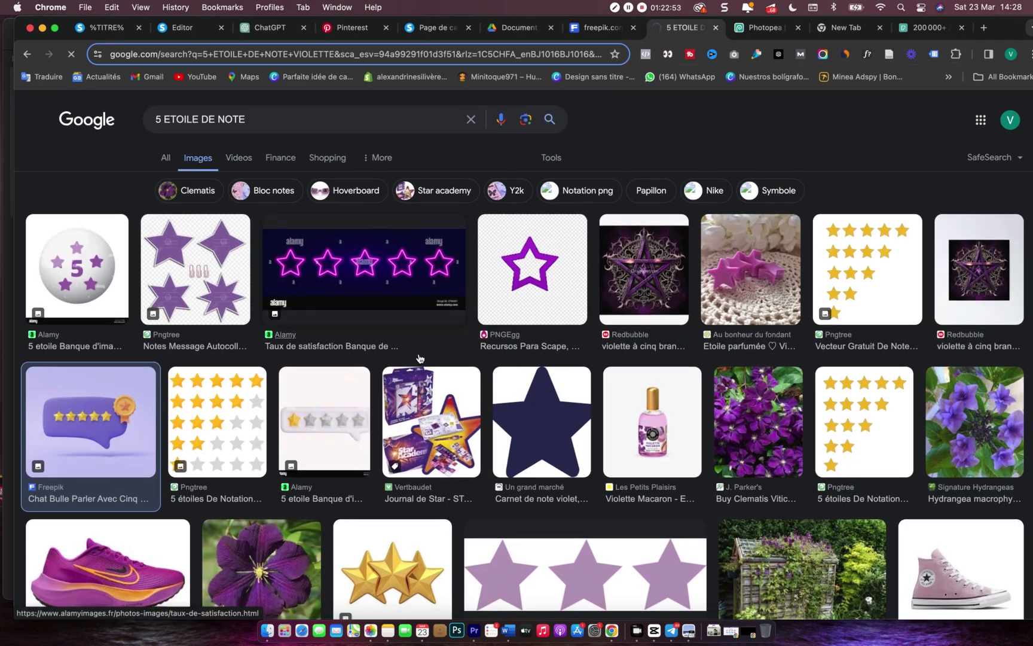
scroll(420, 359, "down", 5)
scroll(420, 359, "down", 1)
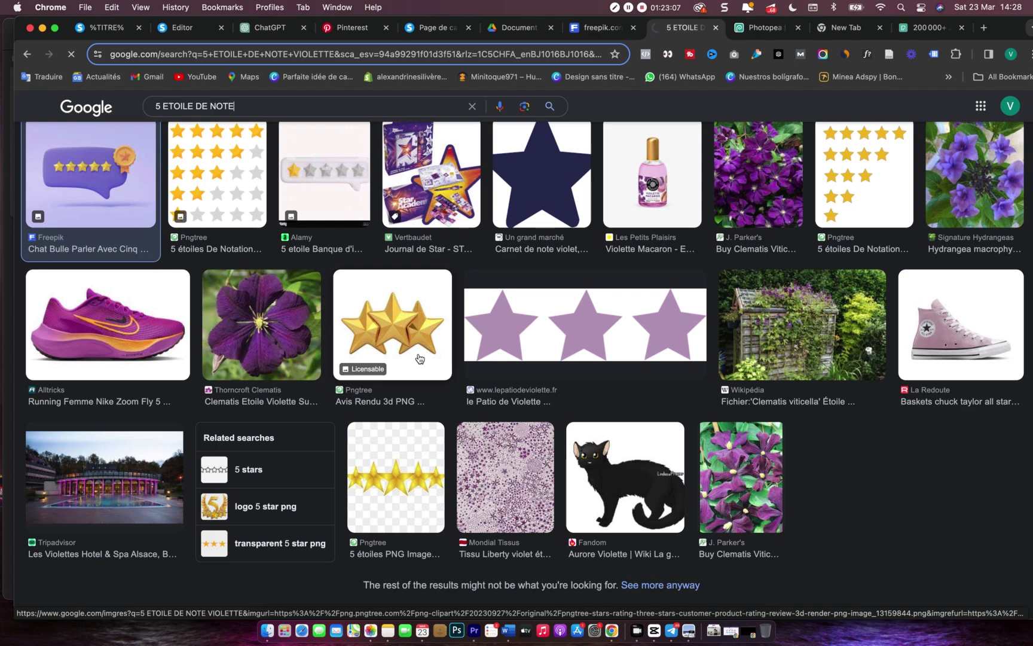
key("Return")
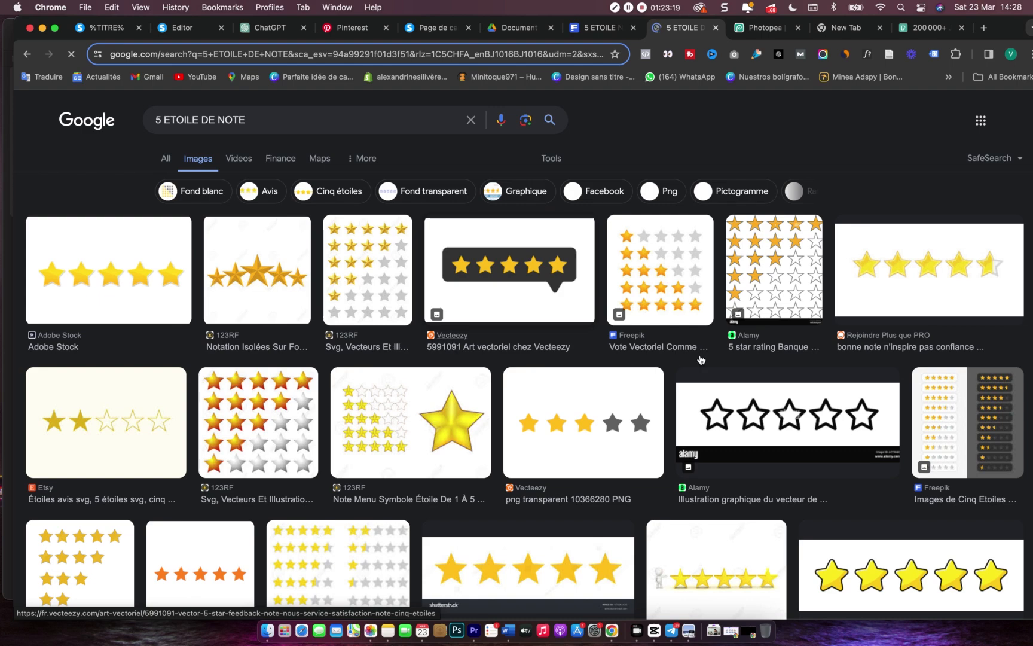
scroll(641, 446, "down", 5)
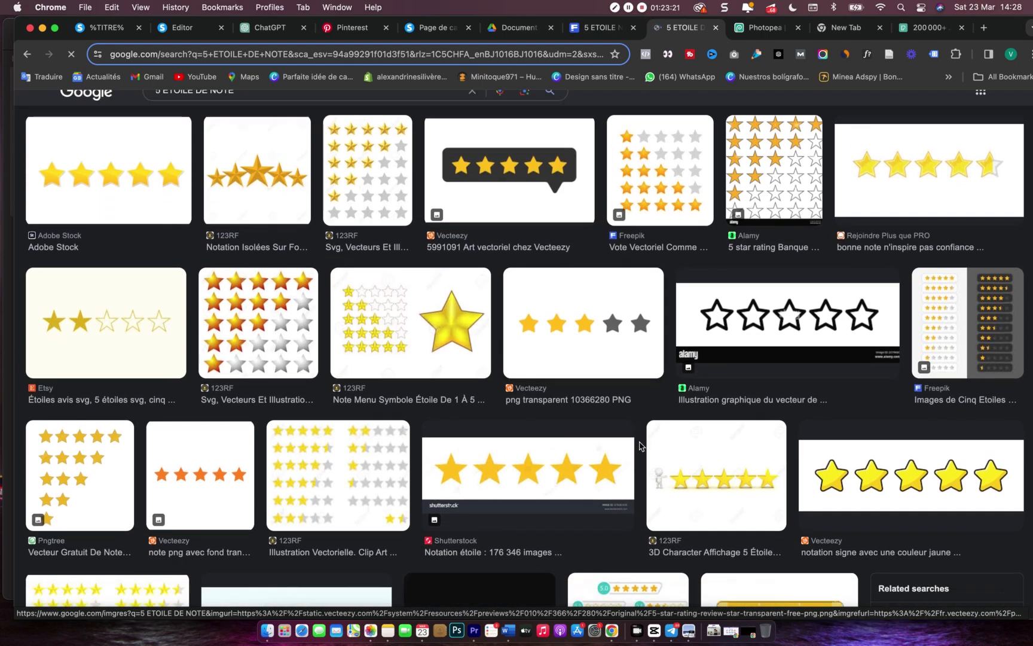
scroll(641, 445, "down", 3)
scroll(640, 446, "down", 4)
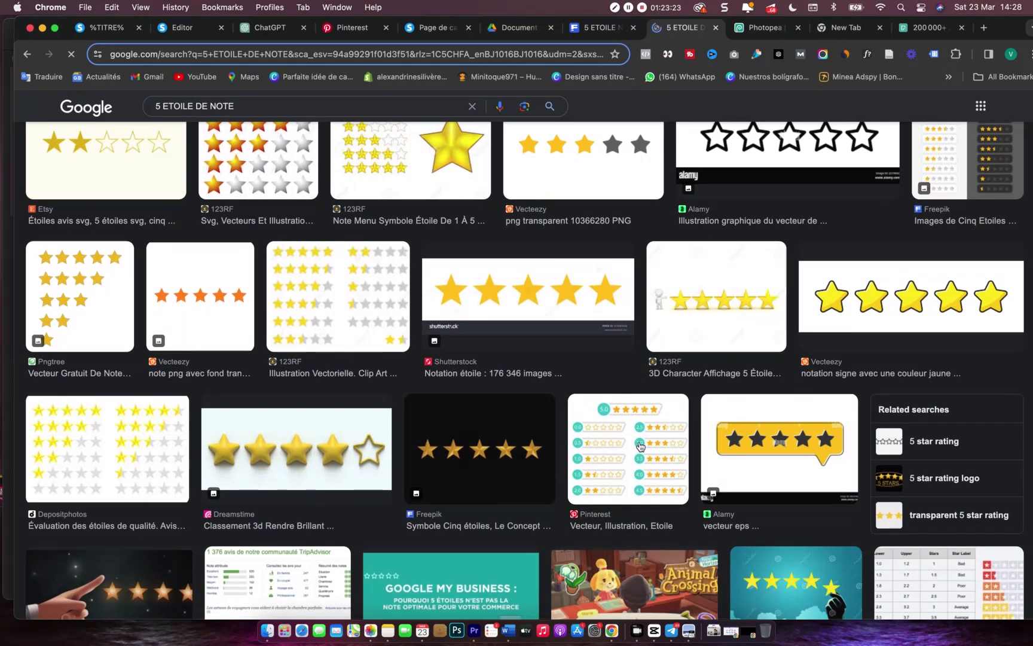
scroll(640, 446, "down", 5)
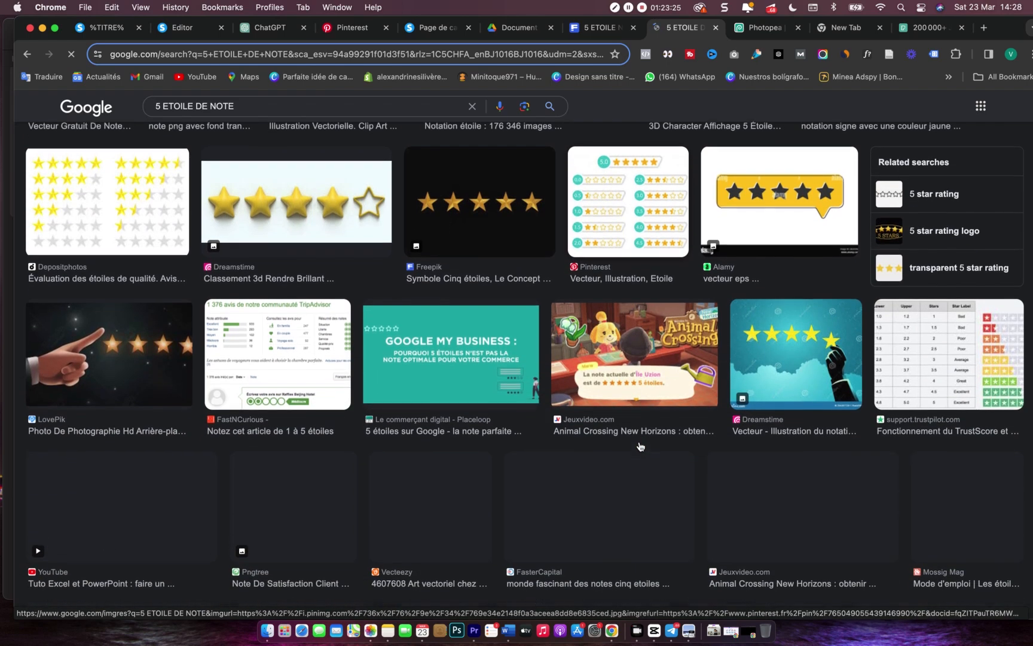
scroll(640, 446, "up", 15)
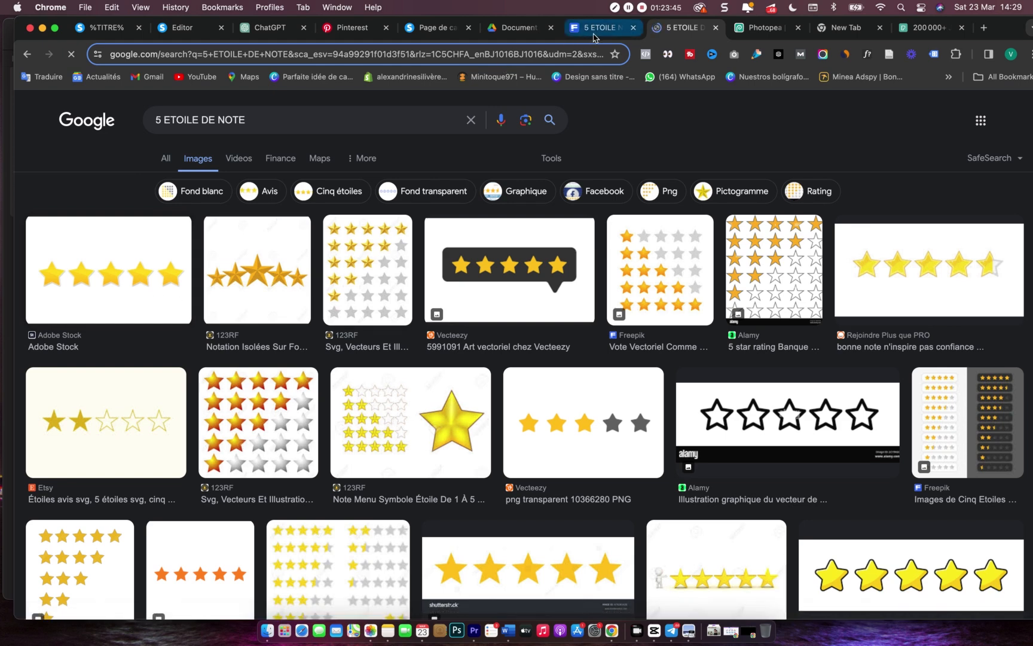
- Switch to Freepik, remove the PSD filter and search the free assets for "5 ETOILE avis"
left_click(595, 36)
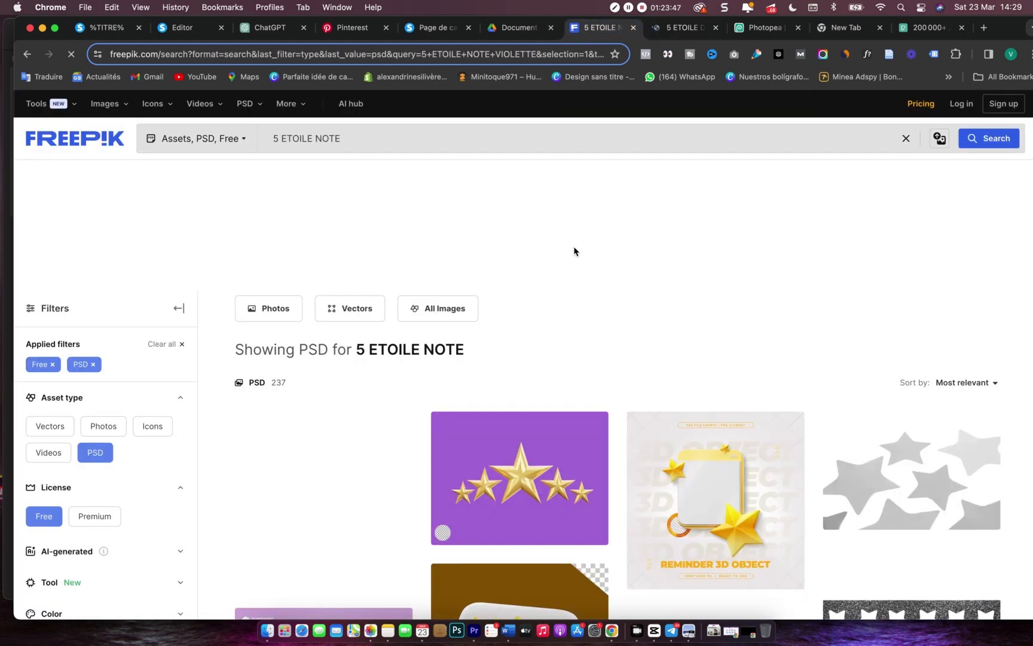
scroll(576, 251, "down", 2)
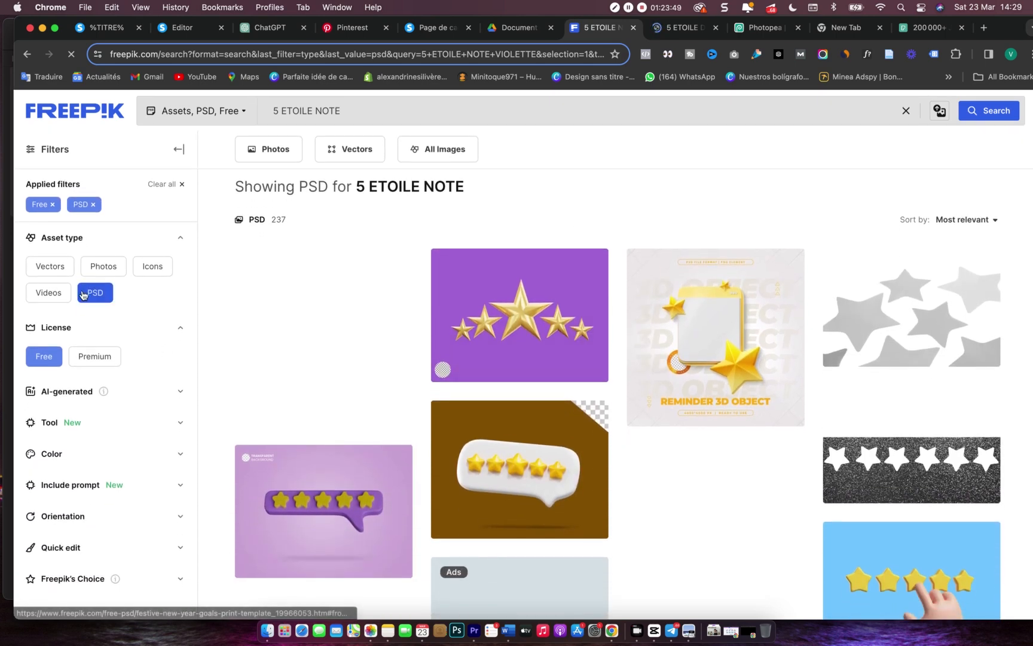
left_click(99, 295)
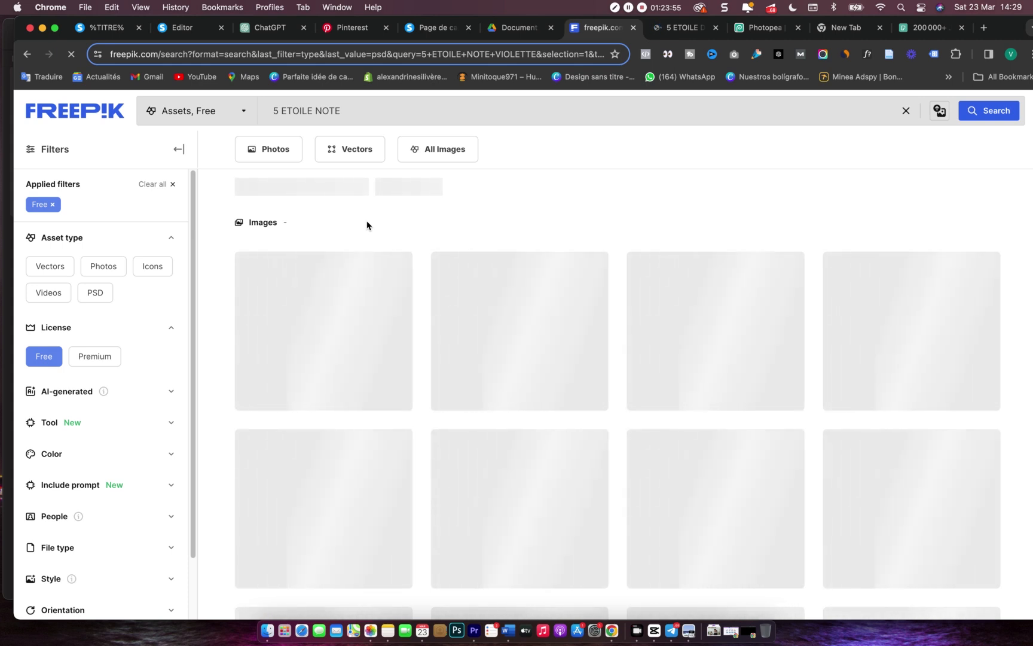
double_click(328, 110)
type("a")
type("vis")
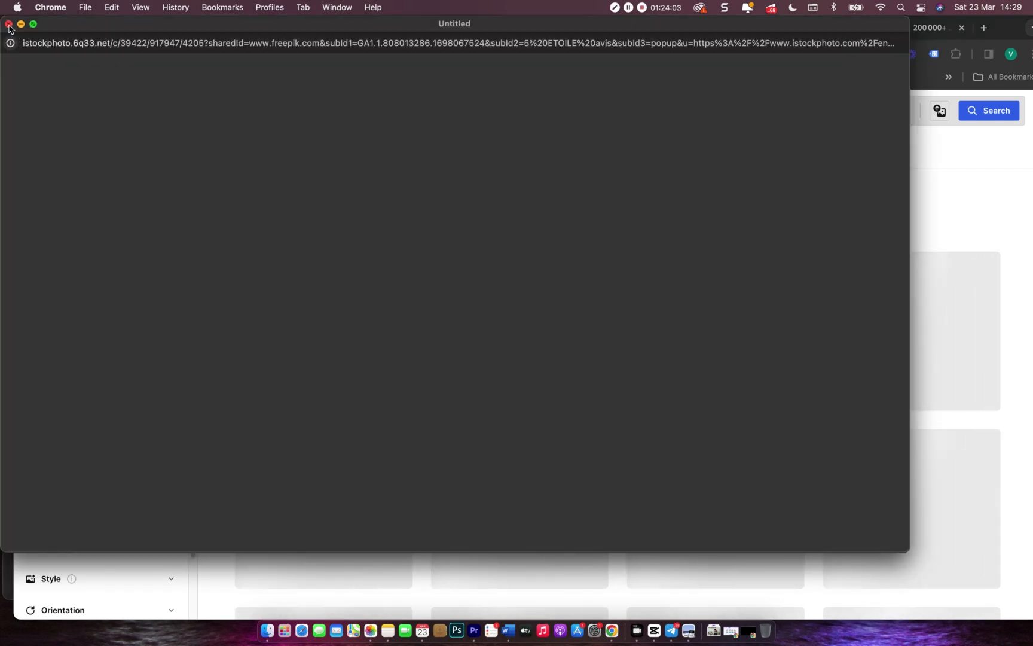
left_click(9, 25)
left_click(687, 29)
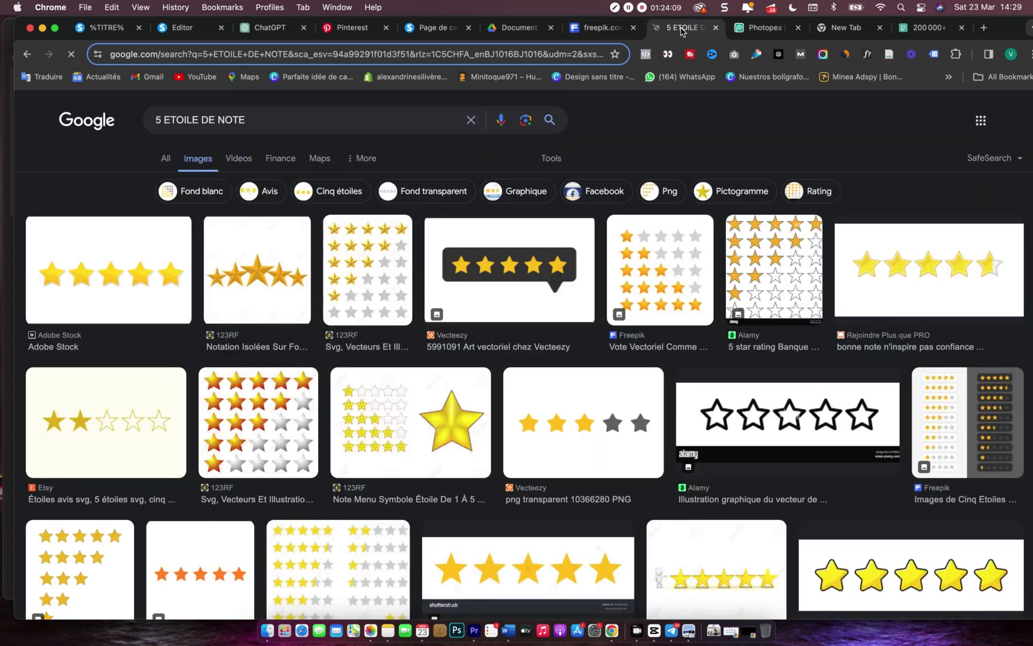
left_click(597, 30)
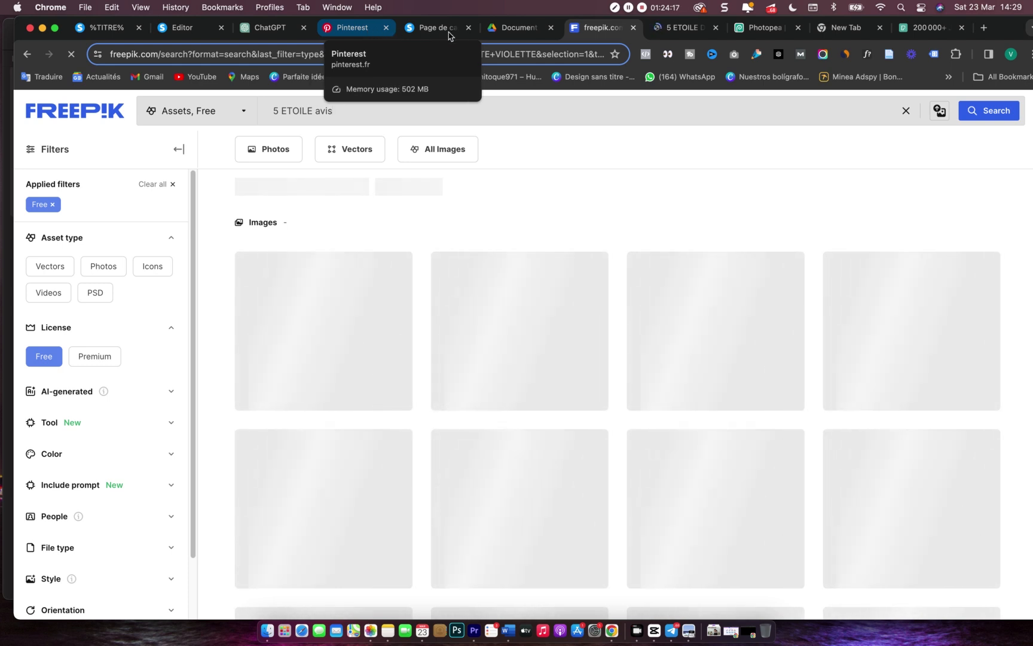
- Switch to Photopea and export the 3D book mockup as a PNG at 100% quality
left_click(756, 35)
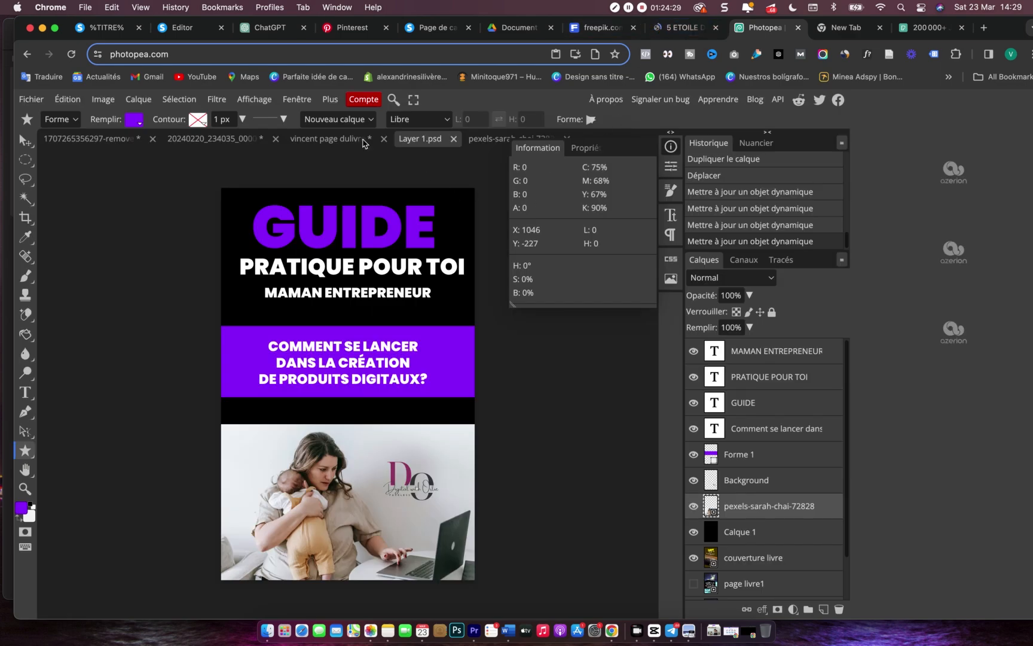
left_click(358, 140)
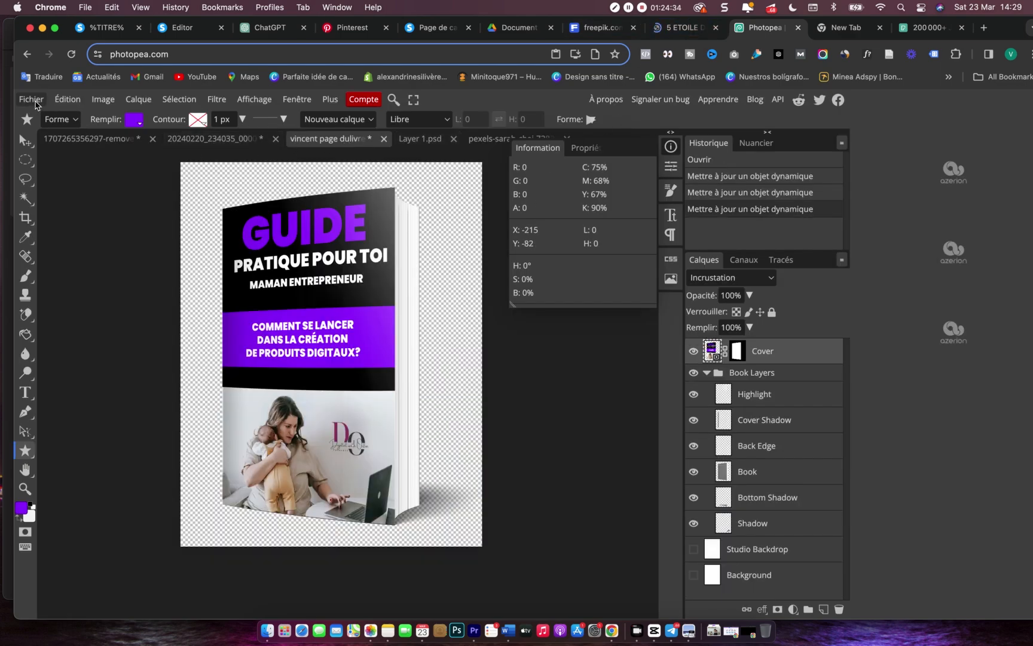
left_click(35, 102)
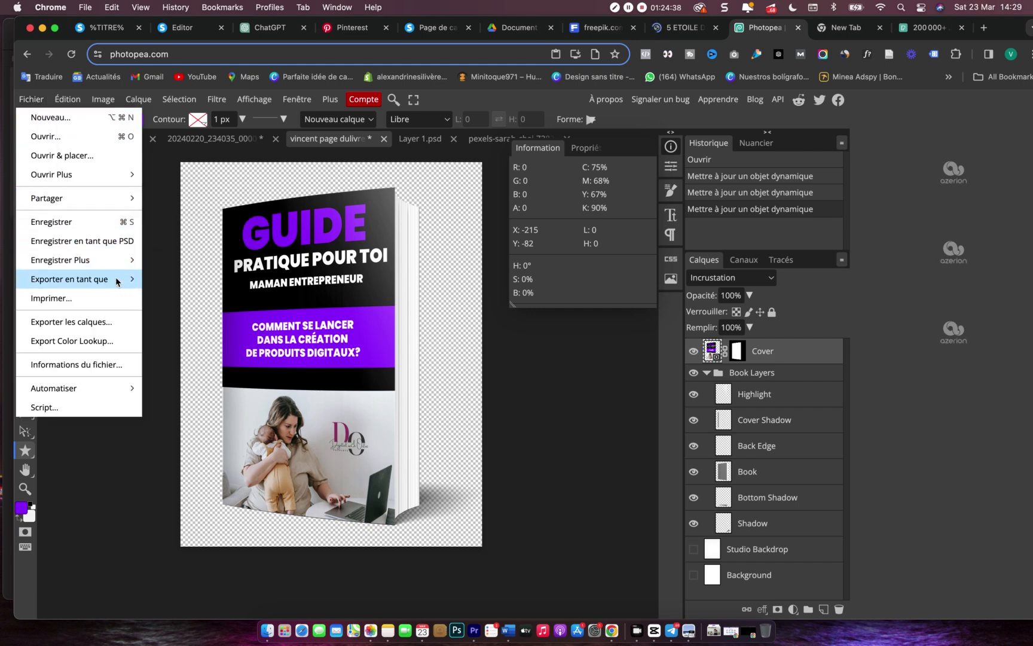
mouse_move(124, 283)
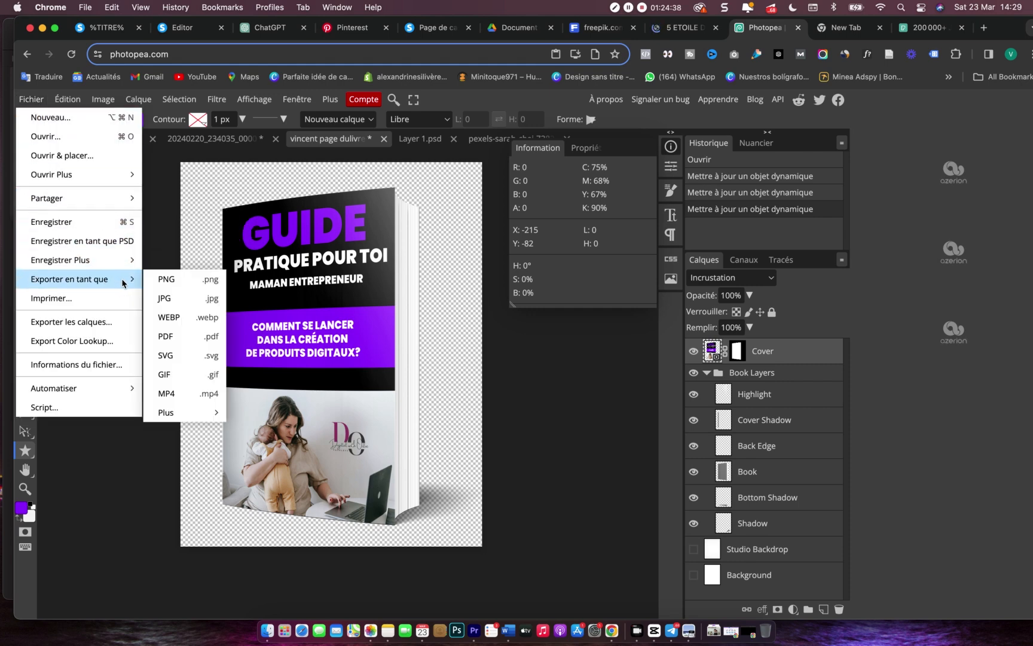
left_click(177, 281)
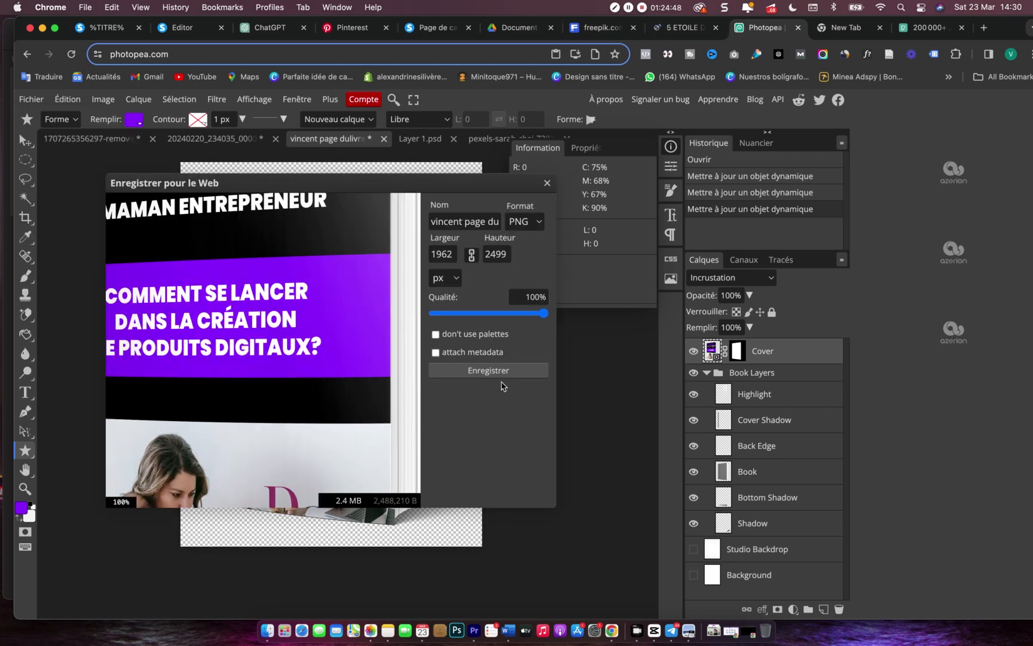
left_click(498, 372)
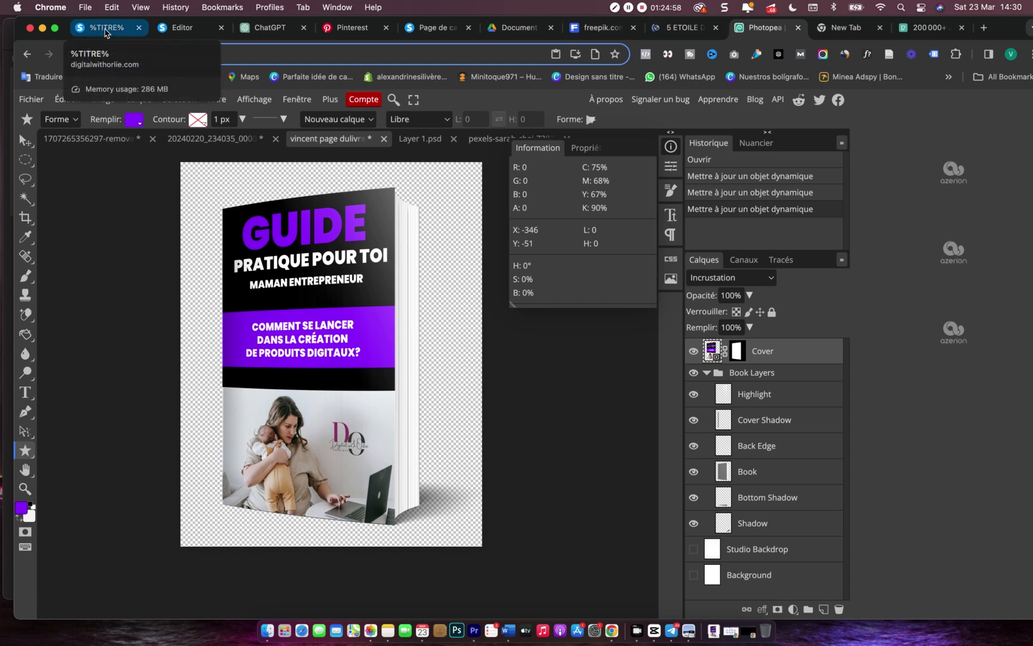
- Switch to the systeme.io page editor and open the image upload for the placeholder beside the "DEVENIR UNE SUPER MAMAN ENTREPRENEUR" heading
left_click(187, 28)
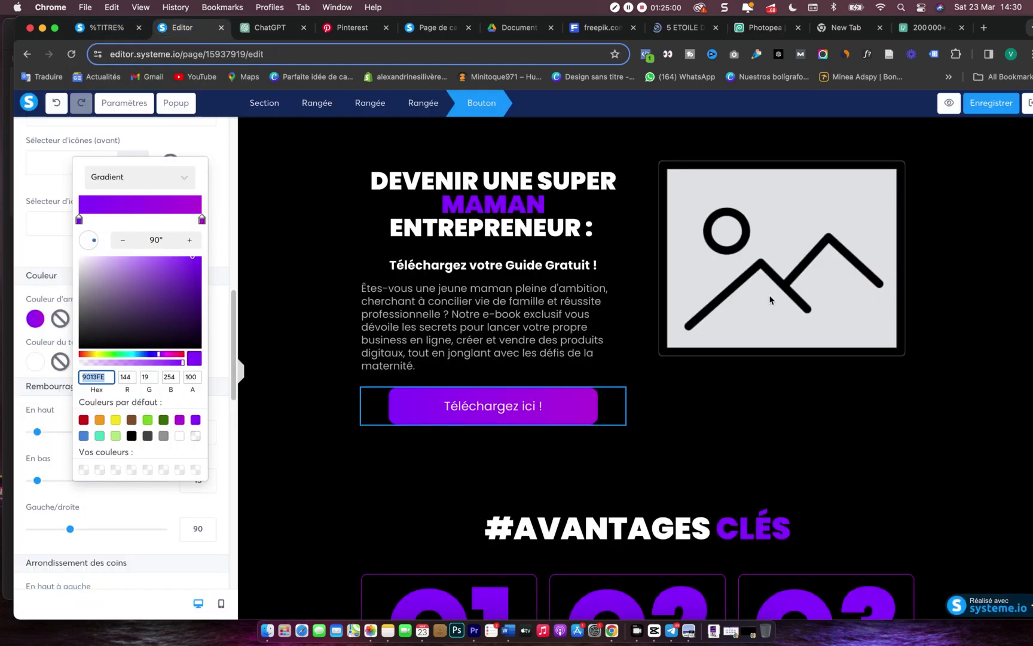
left_click(731, 242)
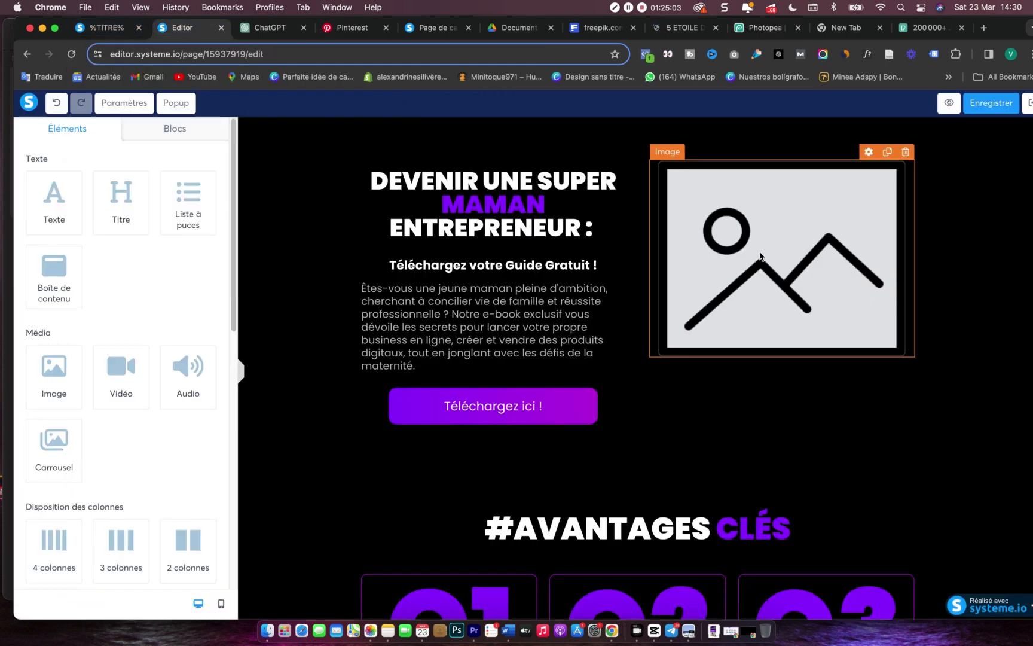
left_click(761, 254)
left_click(716, 252)
left_click(734, 261)
left_click(204, 181)
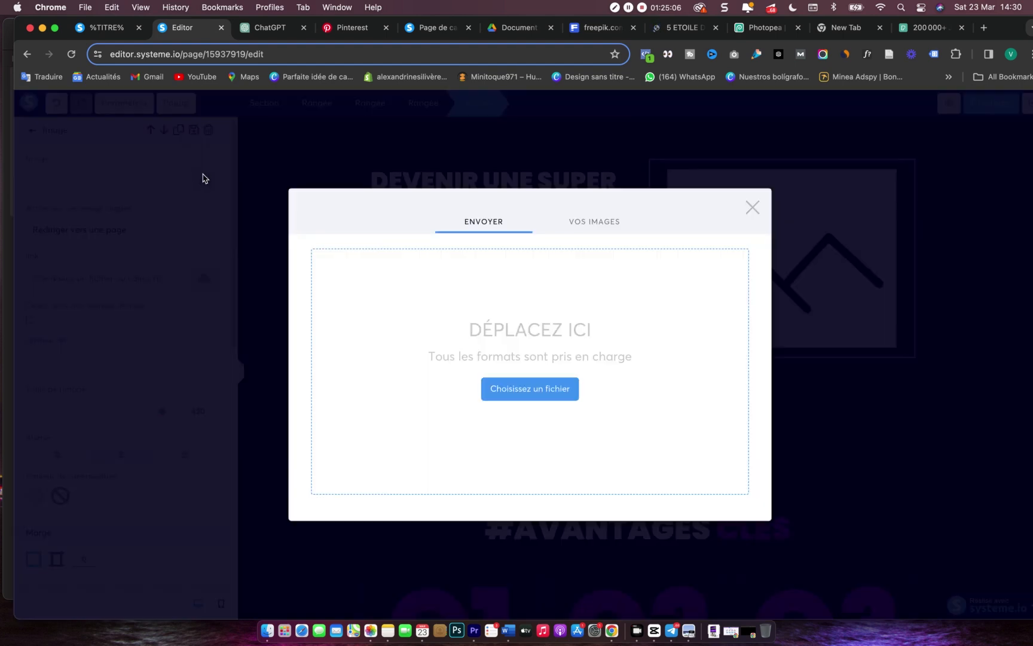
- Try to upload "vincent page dulivre gratuit.png" from Downloads as the placeholder's image
left_click(255, 606)
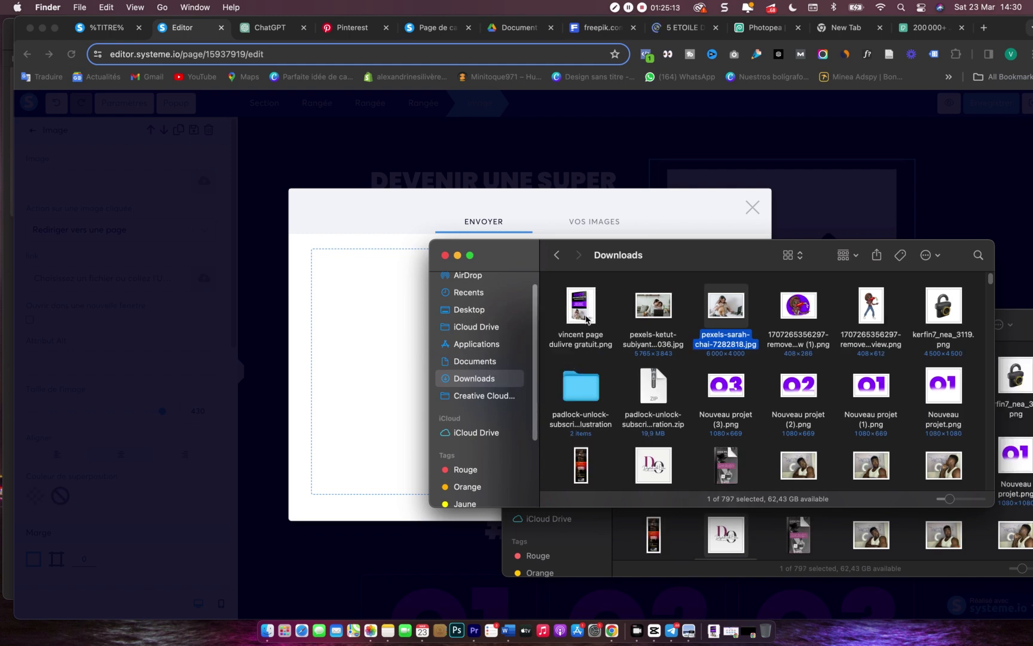
left_click(585, 304)
left_click_drag(585, 303, 382, 362)
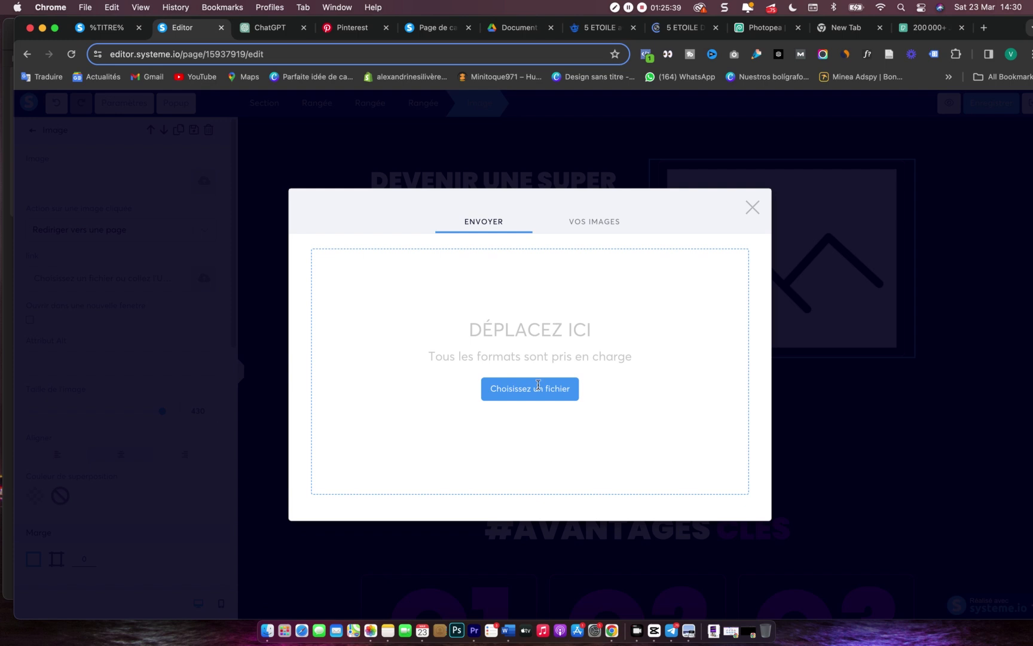
left_click(271, 630)
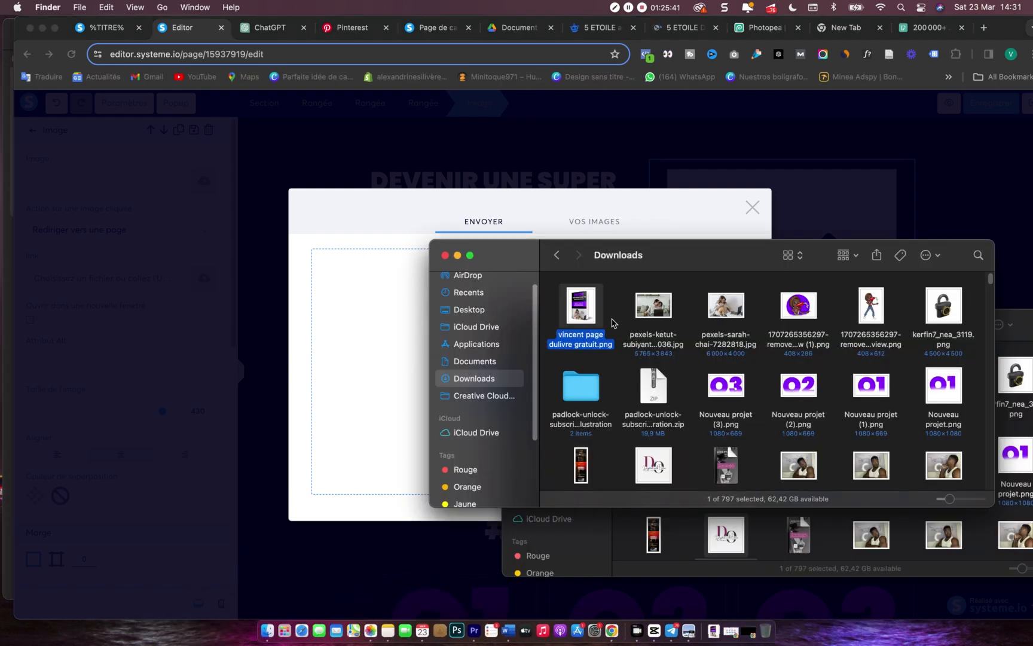
left_click_drag(594, 311, 368, 327)
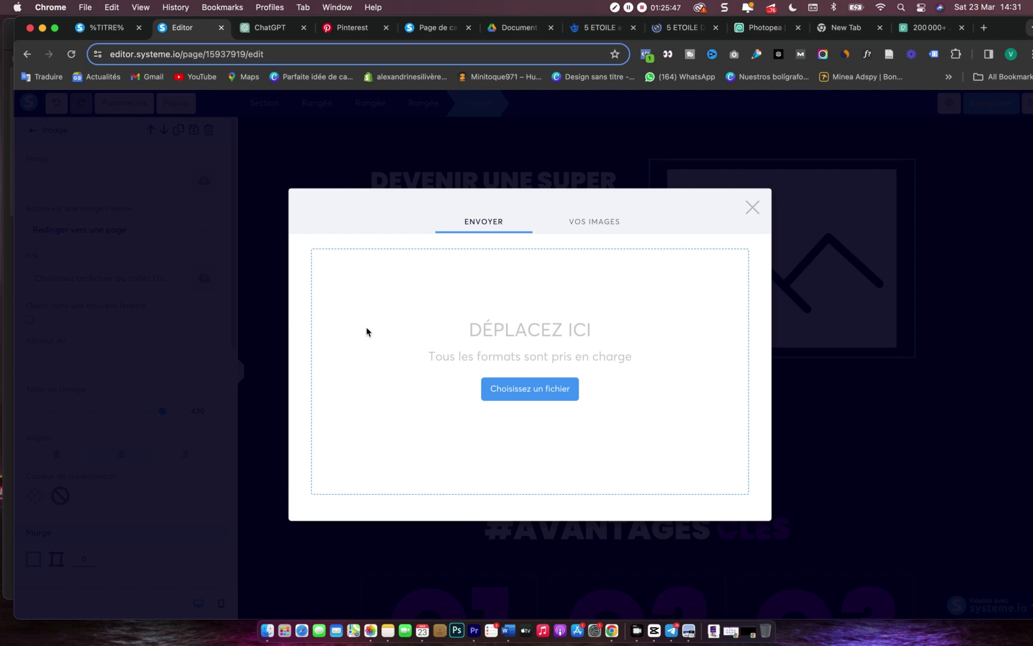
- Switch to Freepik and open the gold and grey star rating vector on a black background
left_click(598, 36)
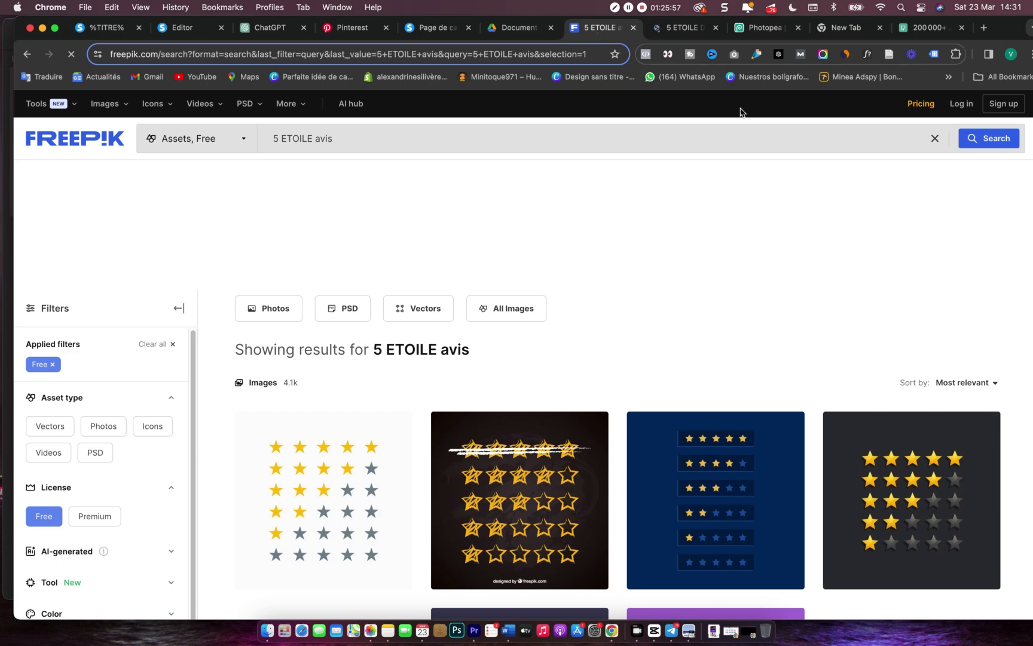
left_click(898, 489)
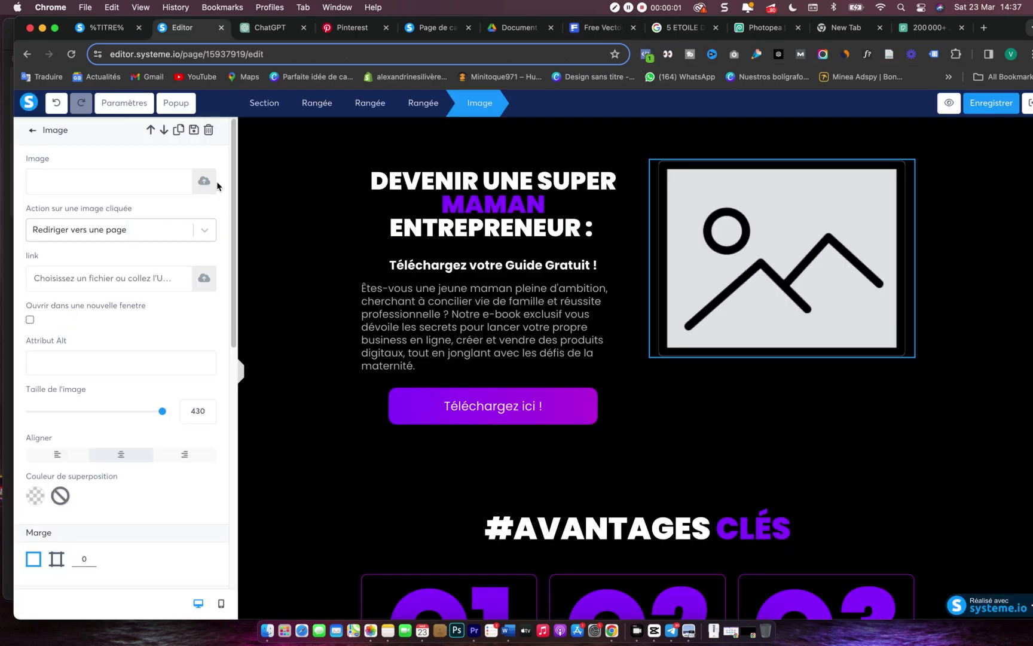
- Upload "vincent page dulivre gratuit.png" from Downloads to the image element in the page editor
left_click(209, 183)
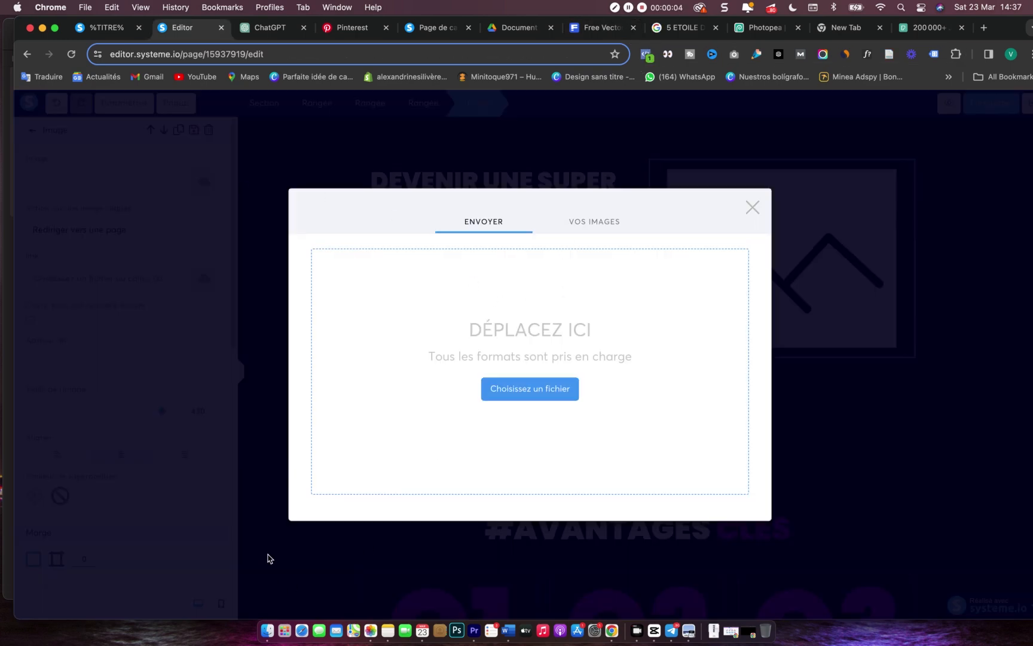
left_click(239, 598)
left_click_drag(646, 319, 383, 320)
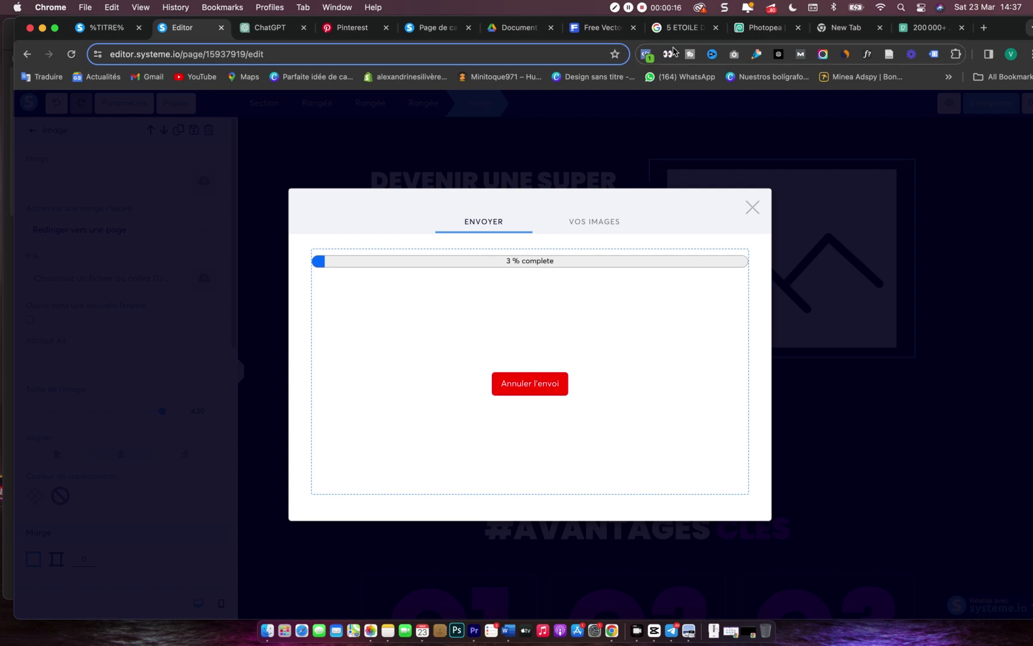
- Close the Freepik asset page, extract the star-rating-with-black-background zip in Downloads and open its folder to find the artwork files
left_click(600, 28)
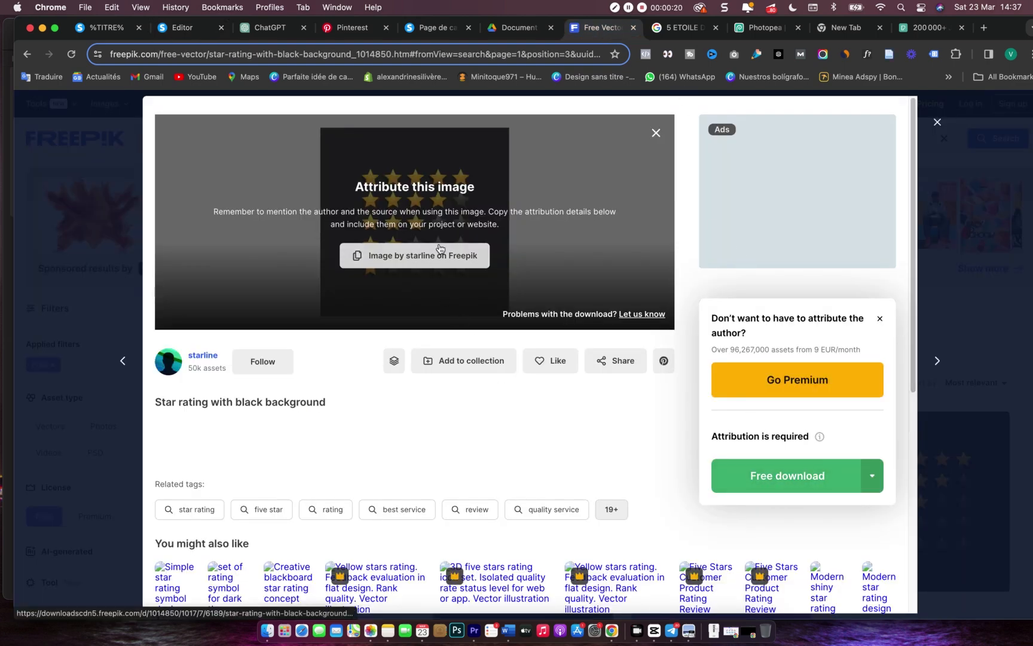
left_click(937, 122)
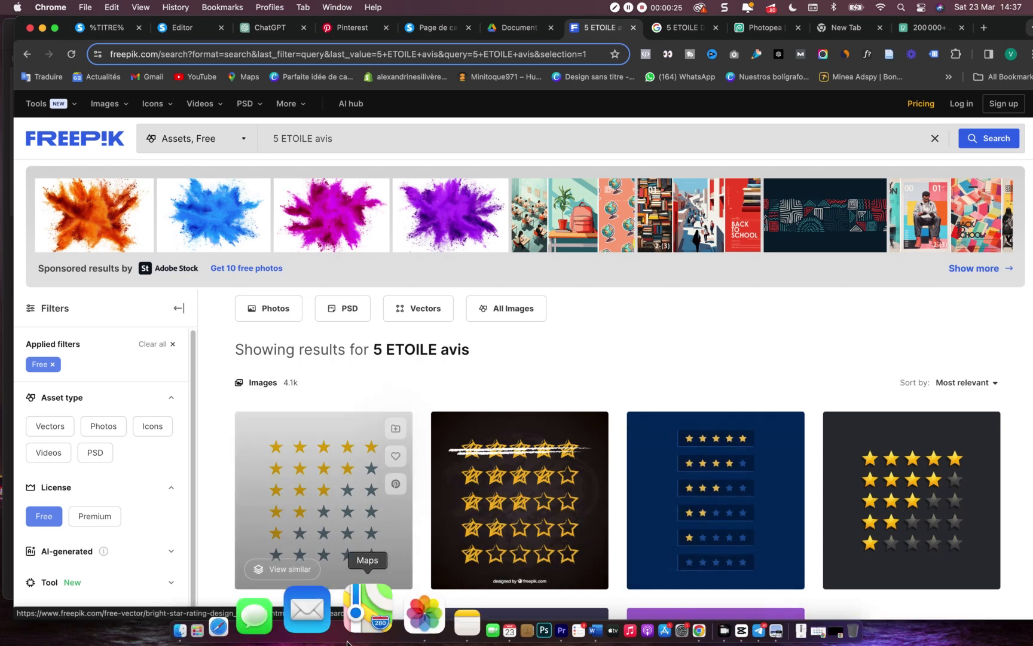
left_click(270, 616)
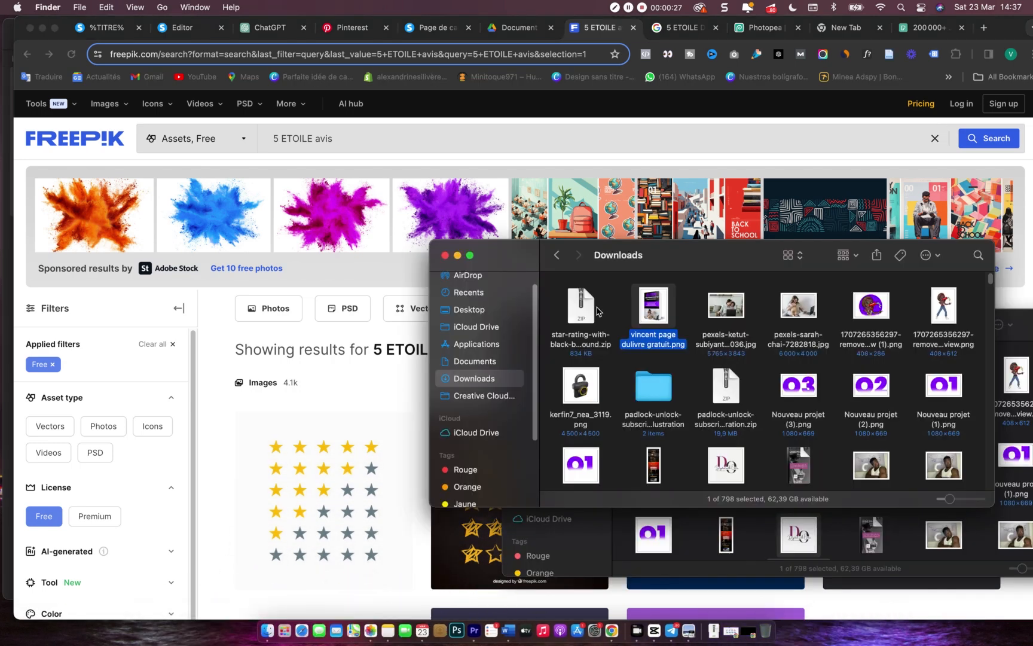
double_click(572, 325)
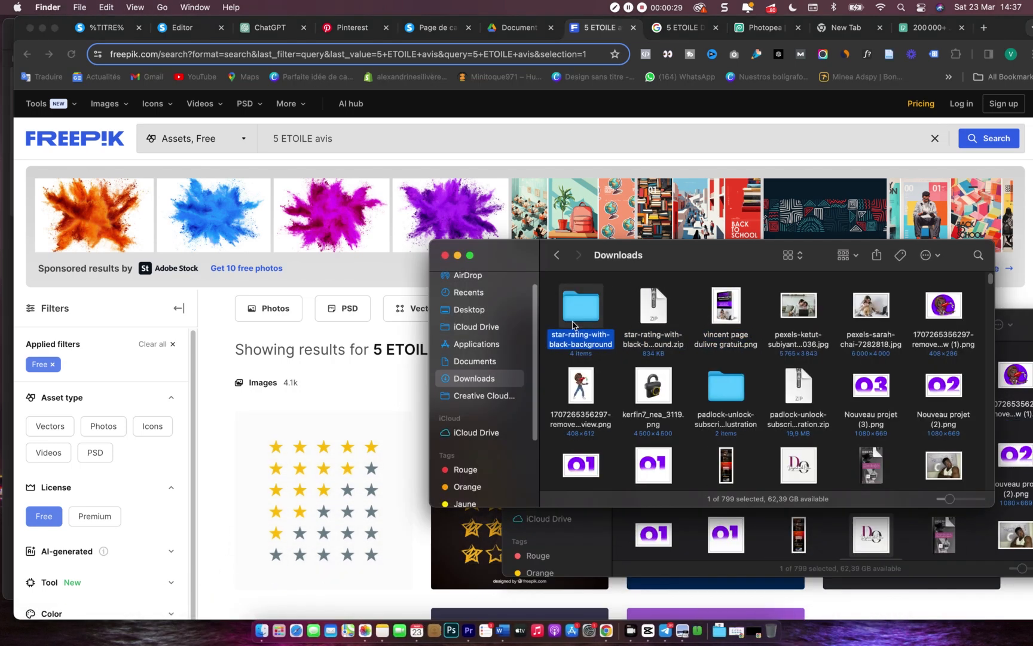
double_click(572, 325)
left_click(644, 302)
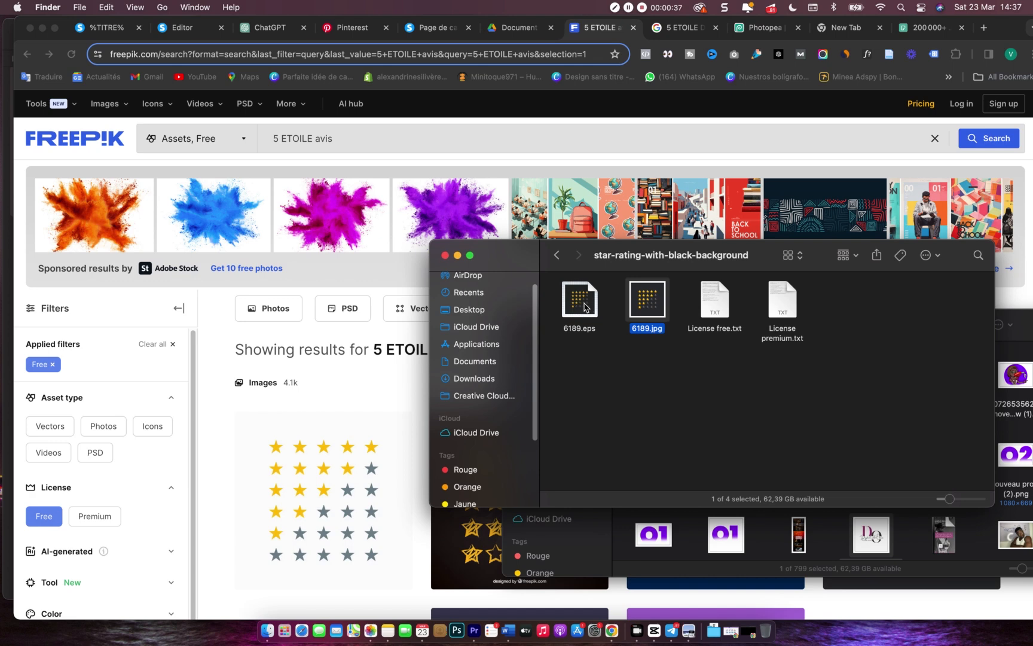
- Switch to Photopea and close the document with the cartoon woman on a purple circle without saving
left_click(771, 28)
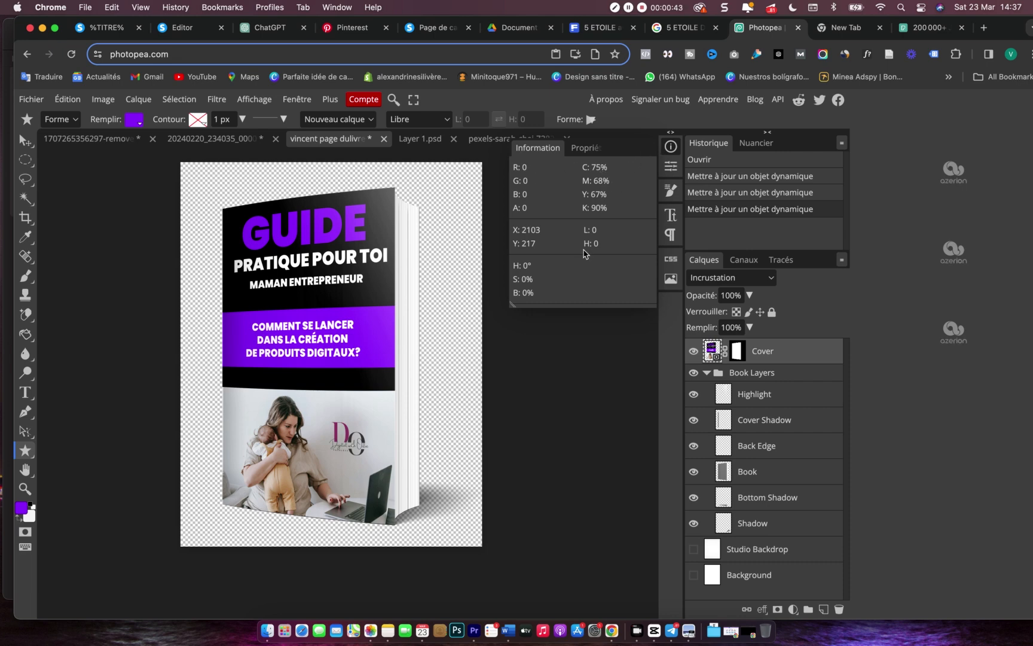
scroll(557, 423, "up", 1)
scroll(557, 424, "down", 3)
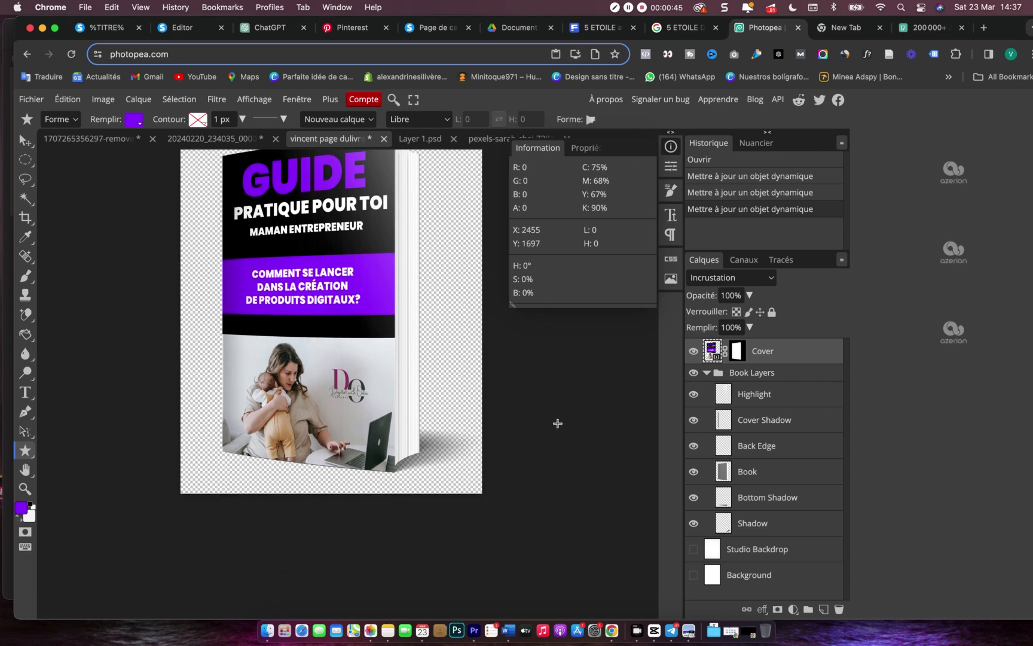
left_click(91, 143)
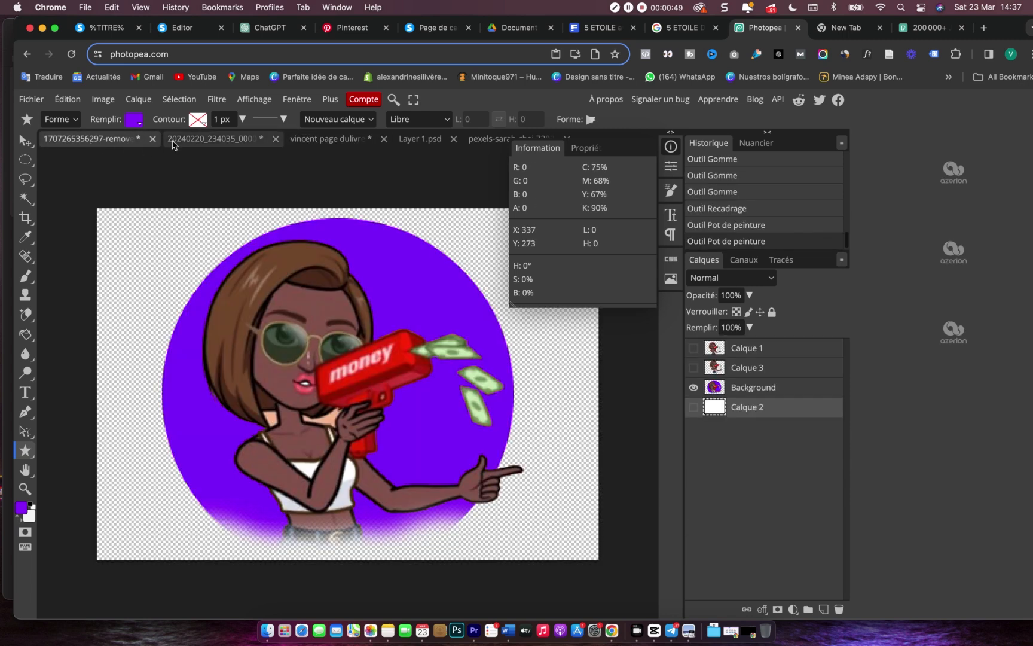
left_click(153, 139)
key("Escape")
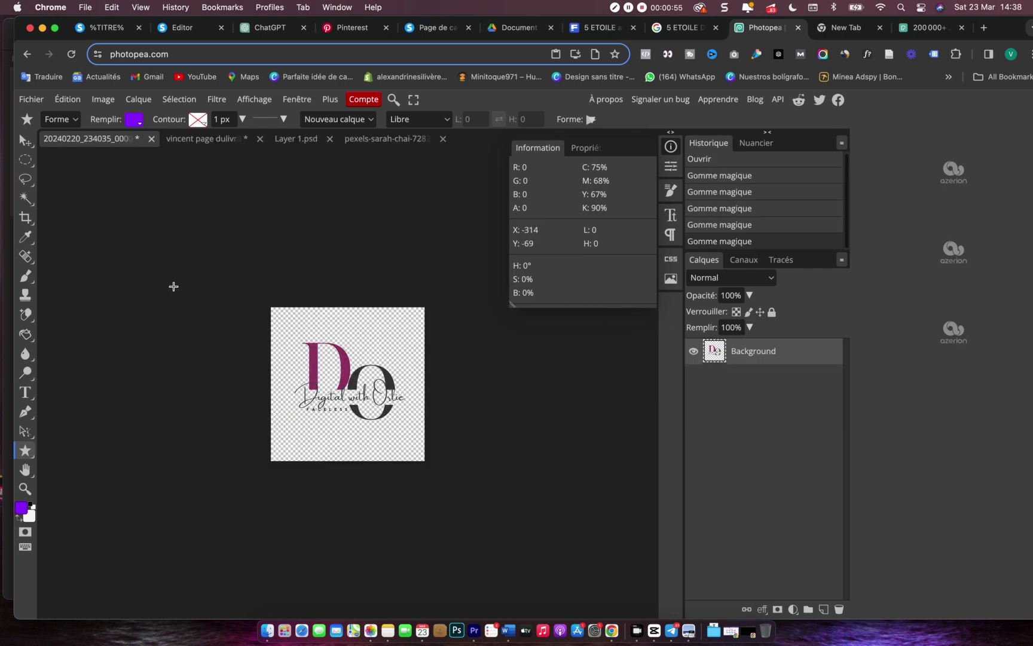
- Open 6189.eps in Photopea and expand Layer 1 and its first nested group
left_click(267, 625)
left_click_drag(585, 307, 478, 140)
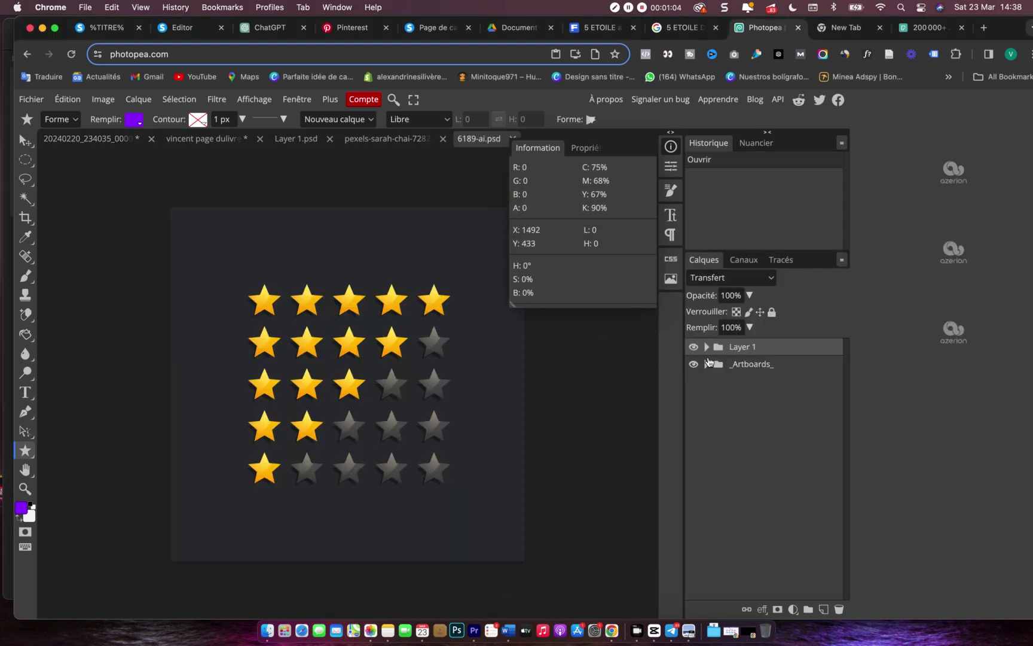
left_click(706, 348)
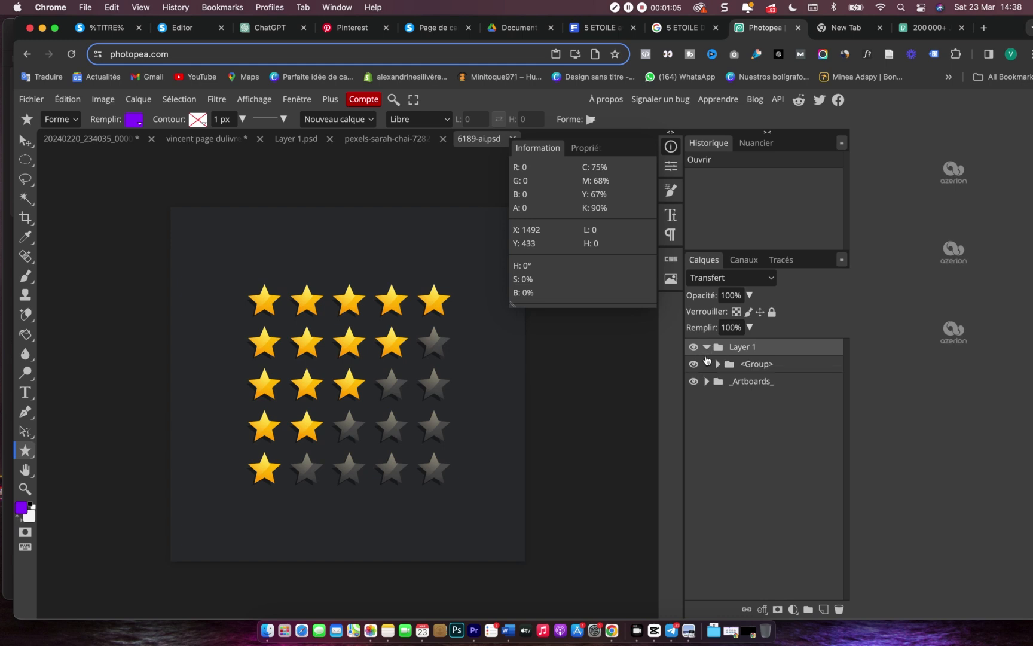
left_click(718, 364)
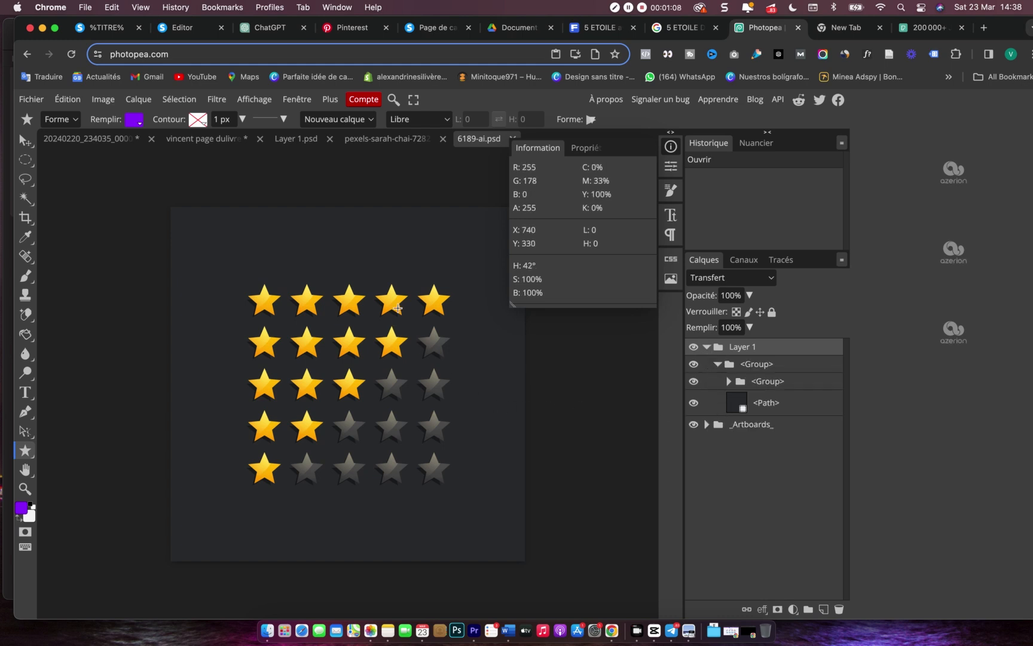
- Examine which layer groups hold the top-row stars by selecting a star with the Move tool and toggling group visibility
left_click(26, 140)
left_click(352, 310)
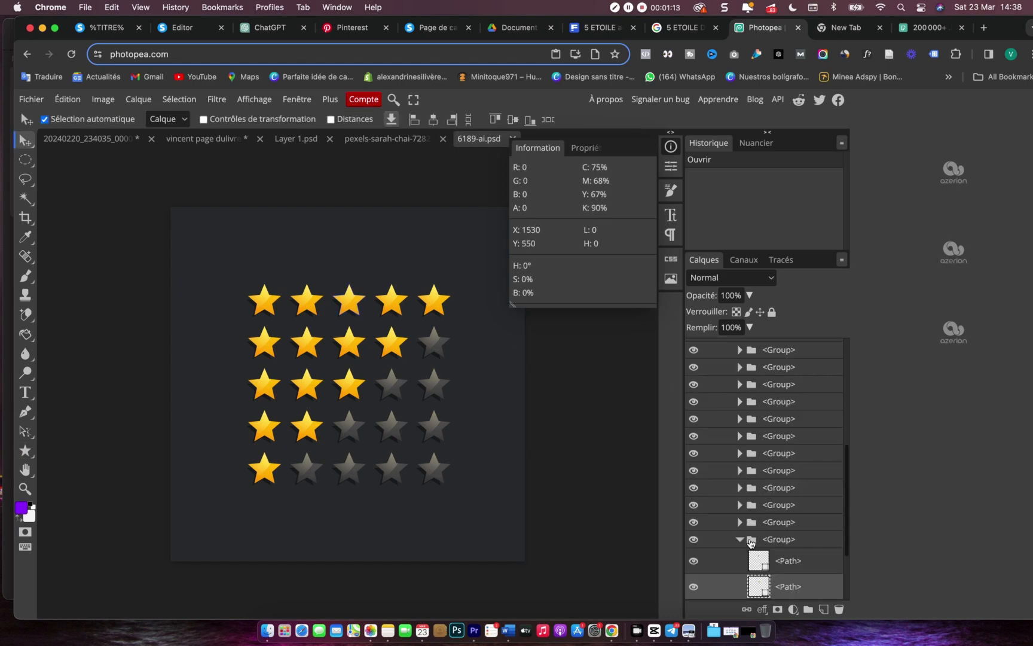
left_click(742, 540)
left_click(694, 540)
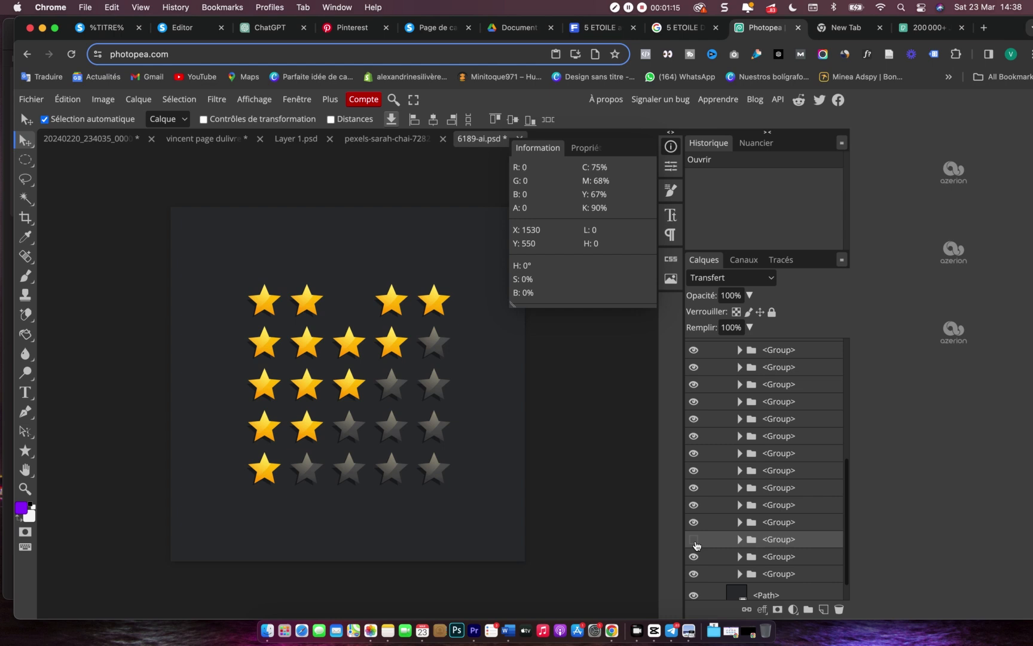
left_click(695, 540)
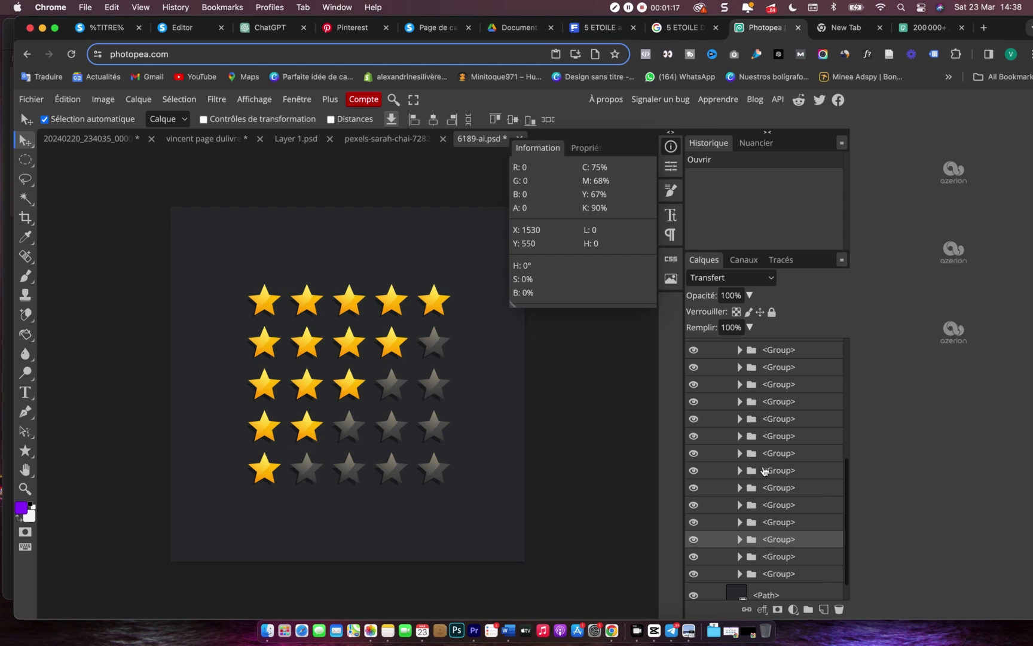
scroll(764, 470, "down", 1)
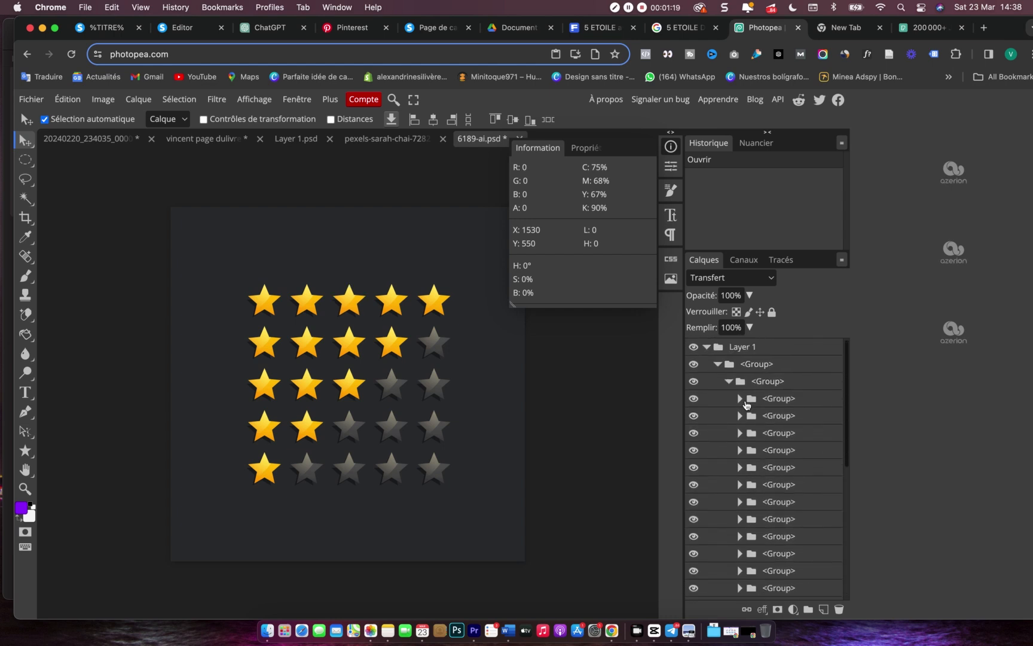
left_click(694, 381)
left_click(694, 382)
left_click(728, 382)
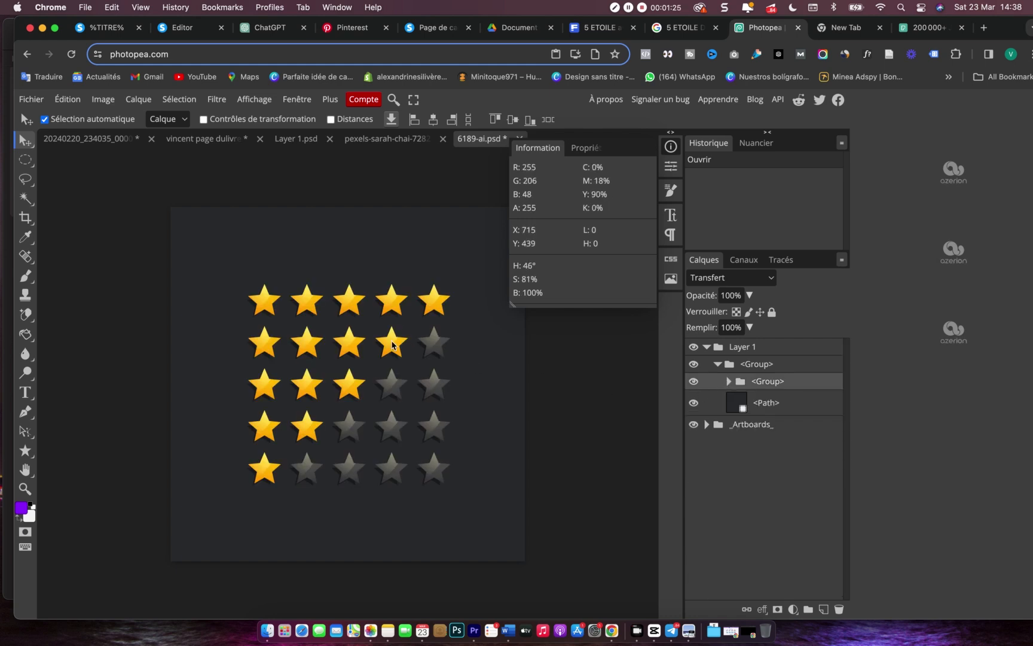
- Locate the layer group of the top row's first star and temporarily hide that row's five star groups to identify them
left_click(265, 298)
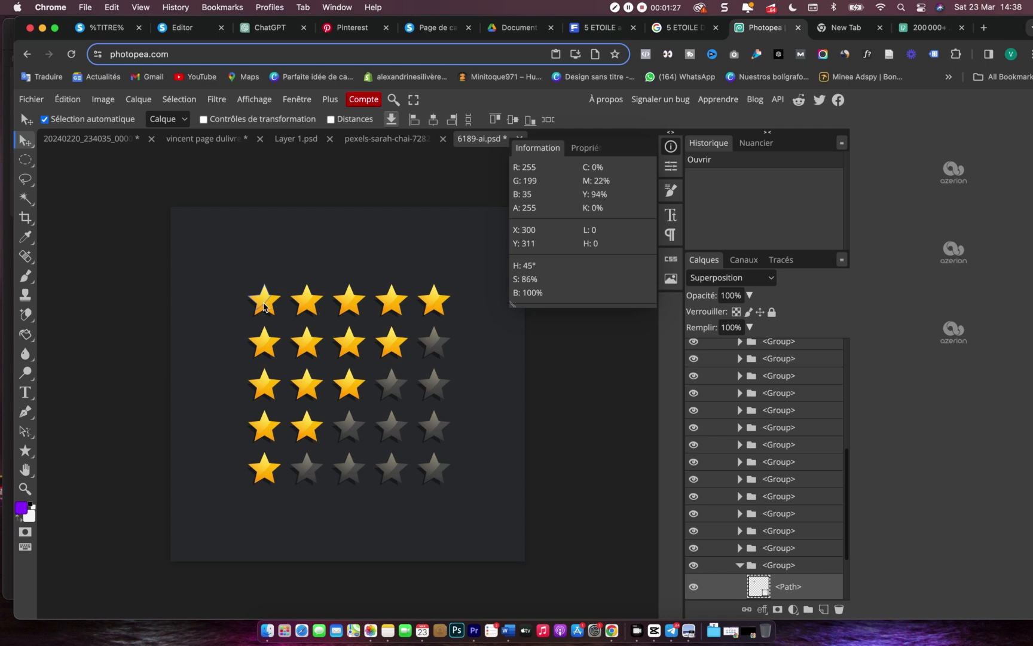
left_click(268, 308)
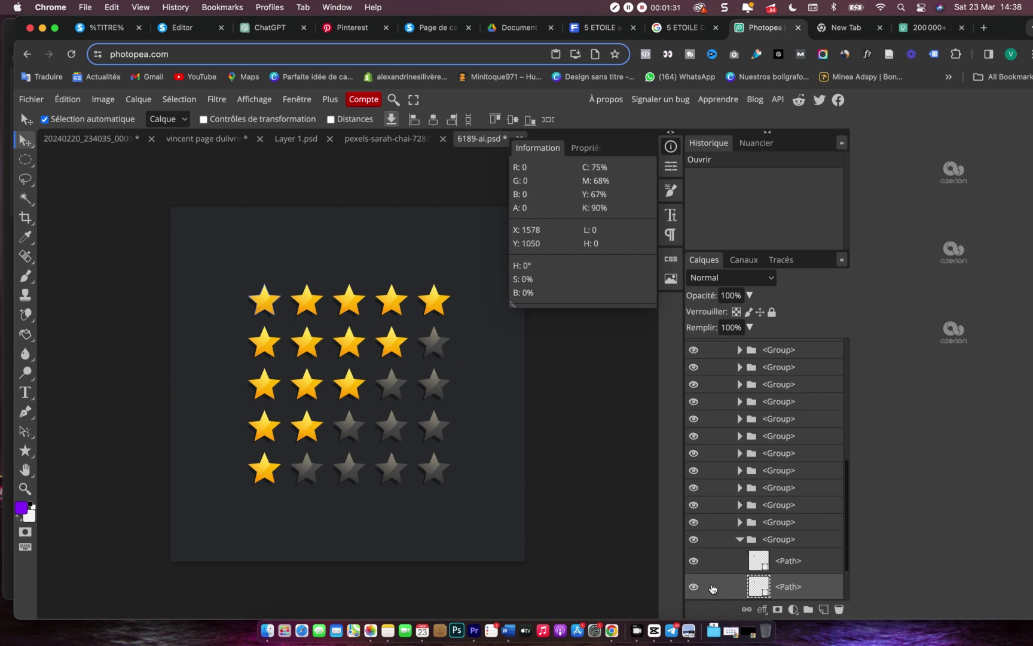
scroll(753, 535, "down", 3)
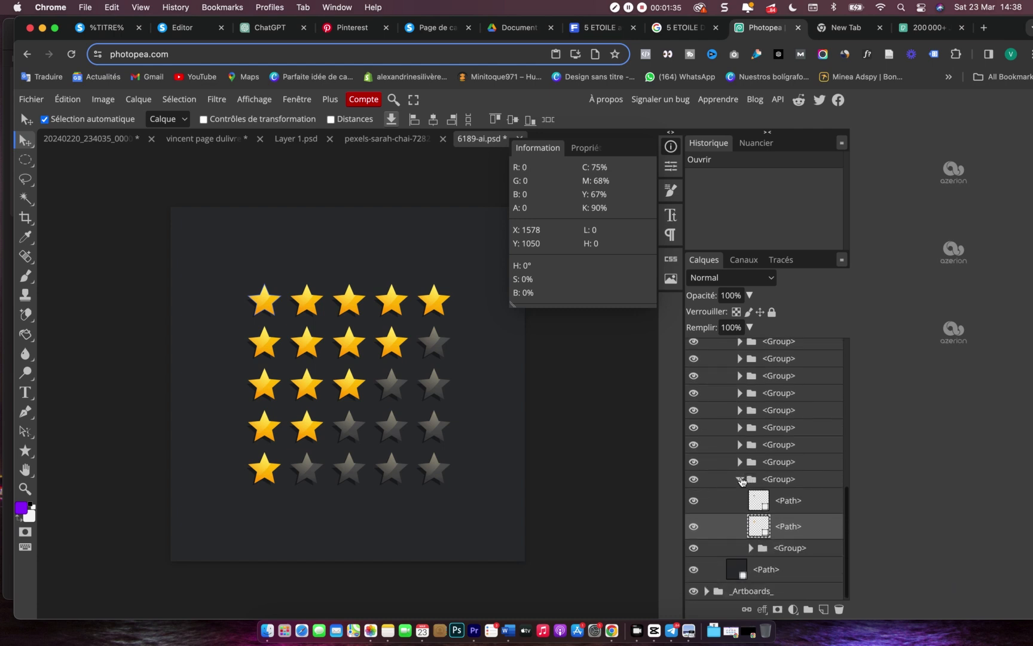
left_click(740, 479)
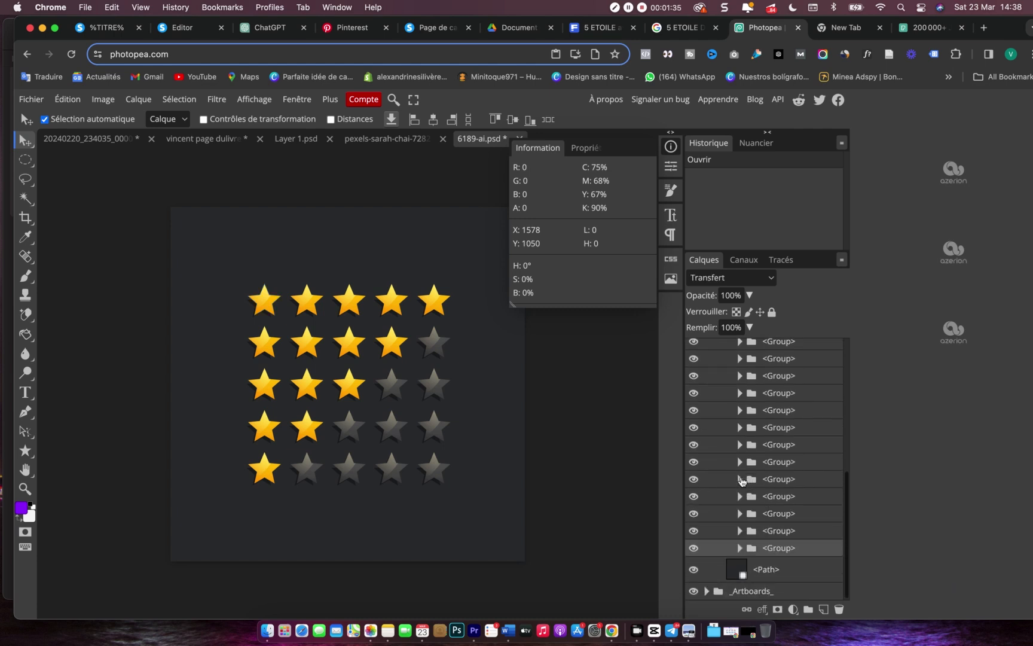
left_click(264, 309)
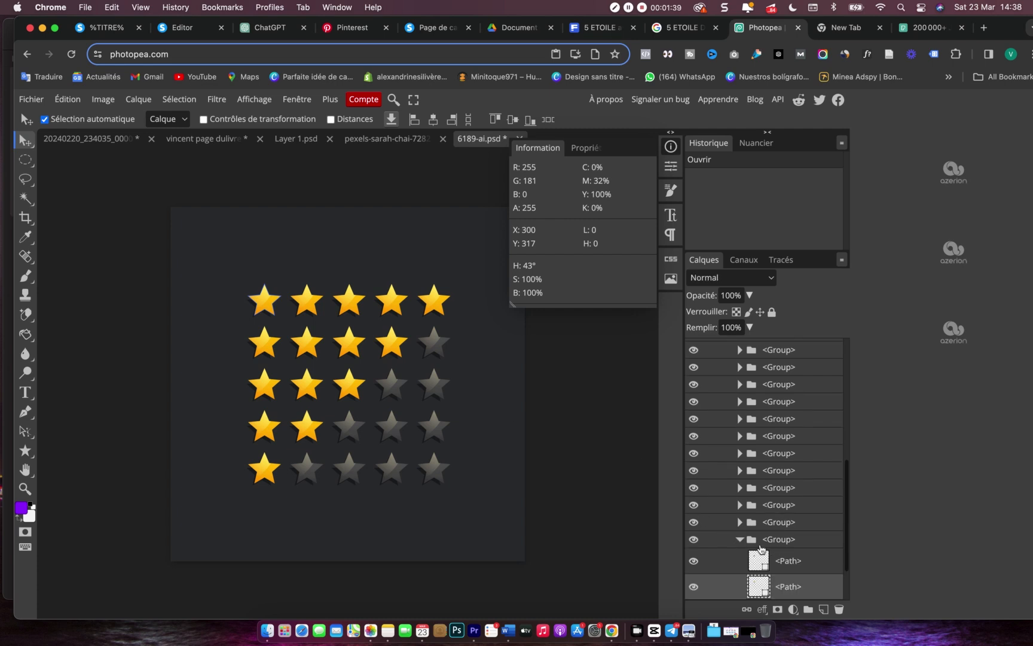
left_click(741, 542)
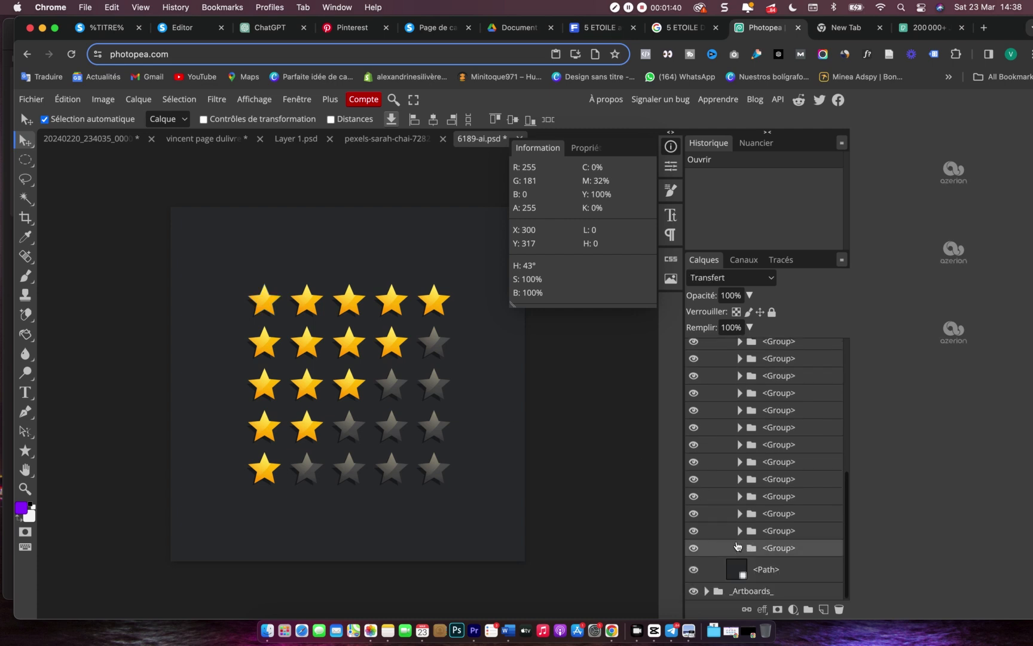
left_click(693, 548)
left_click(693, 532)
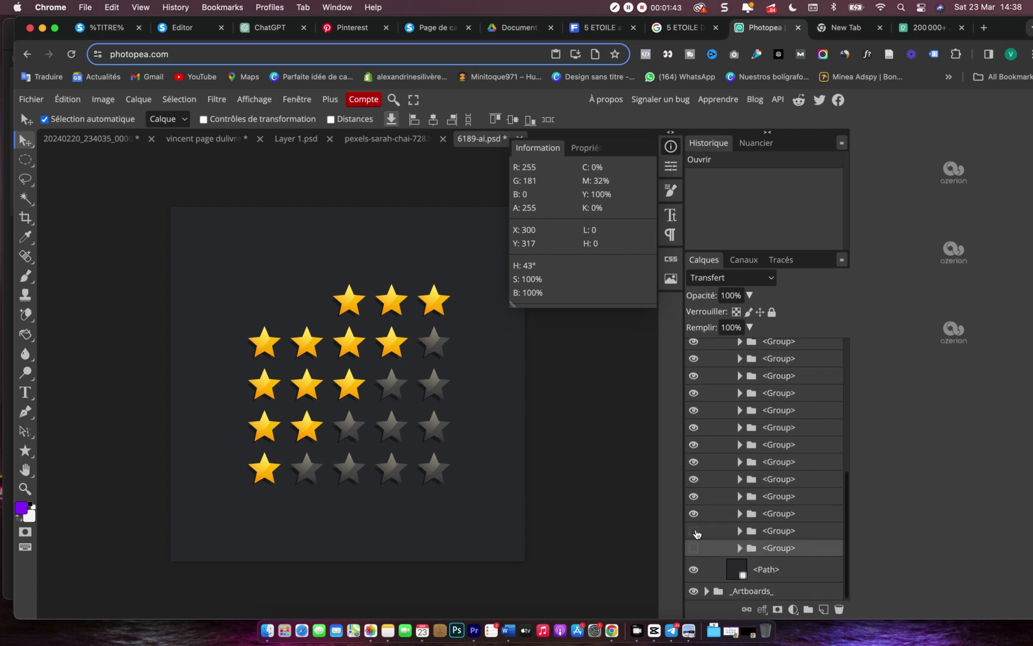
left_click(694, 513)
left_click(693, 496)
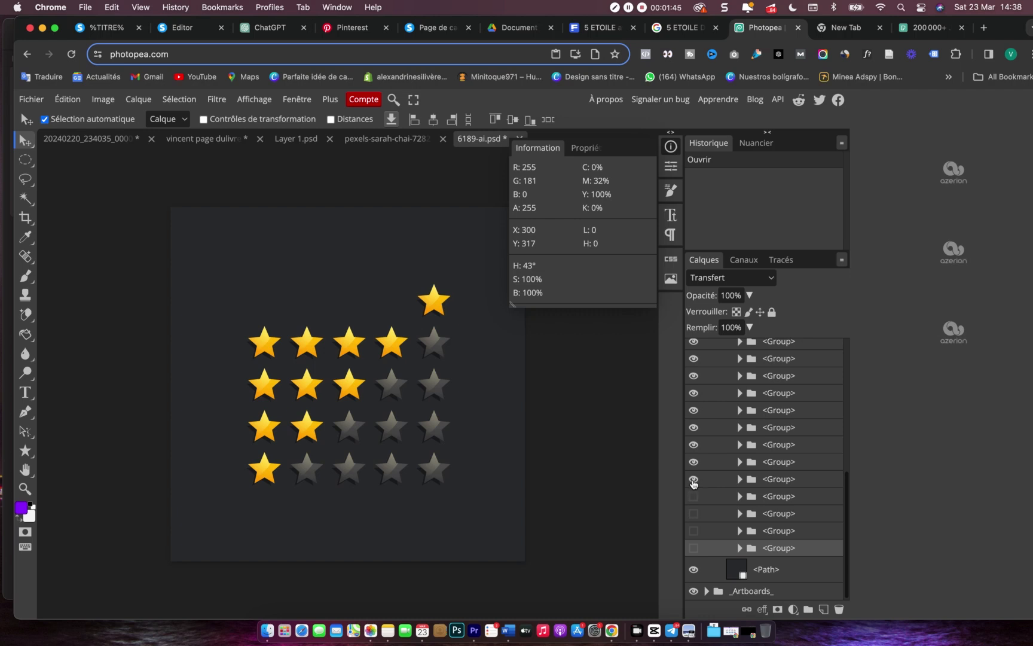
left_click(693, 480)
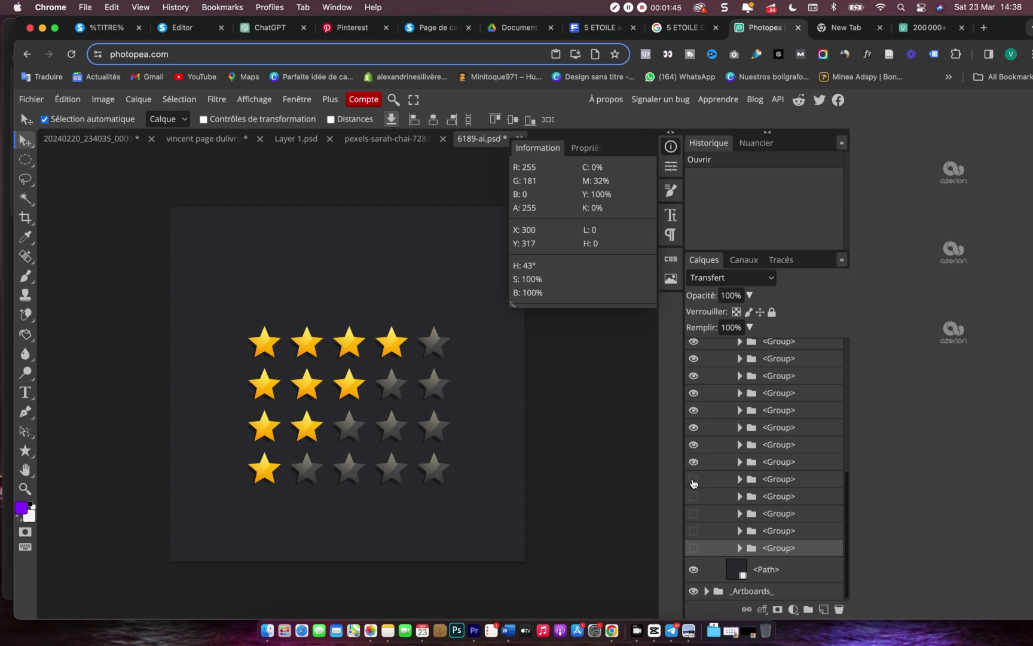
- Make the five top-row star groups visible again and convert them together into one smart object
left_click(789, 484)
left_click(790, 552, "shift")
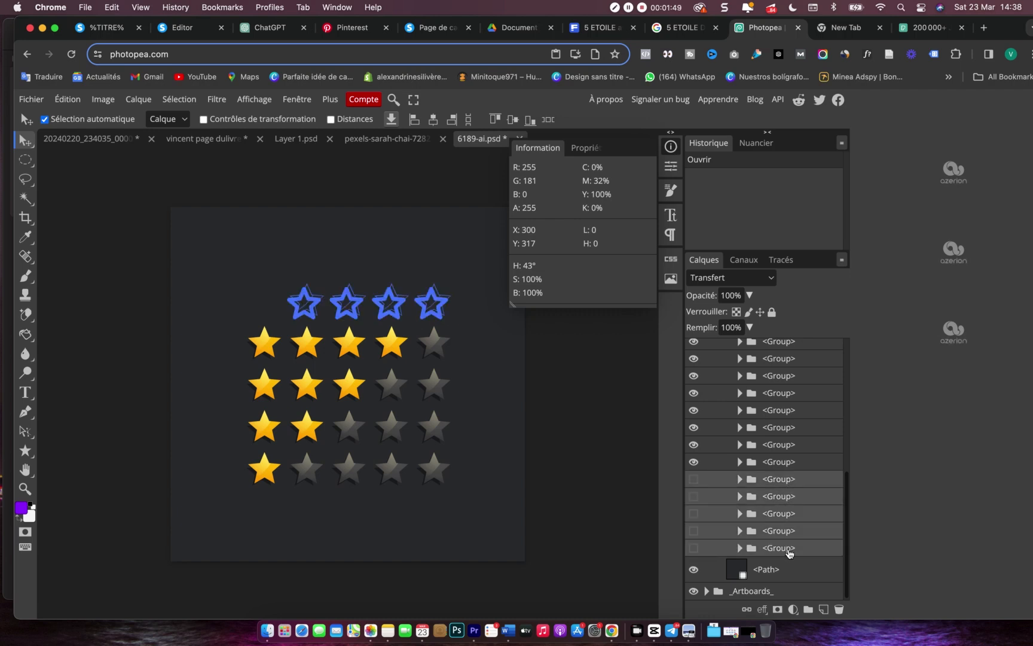
left_click(694, 479)
left_click(694, 496)
left_click(693, 514)
left_click(694, 531)
left_click(694, 548)
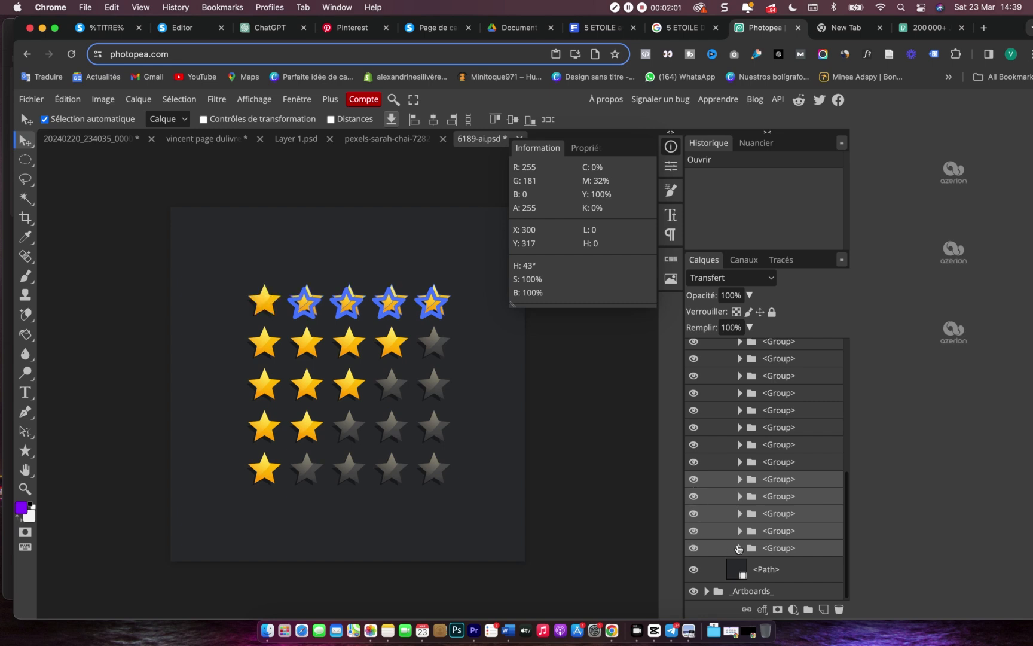
right_click(789, 510)
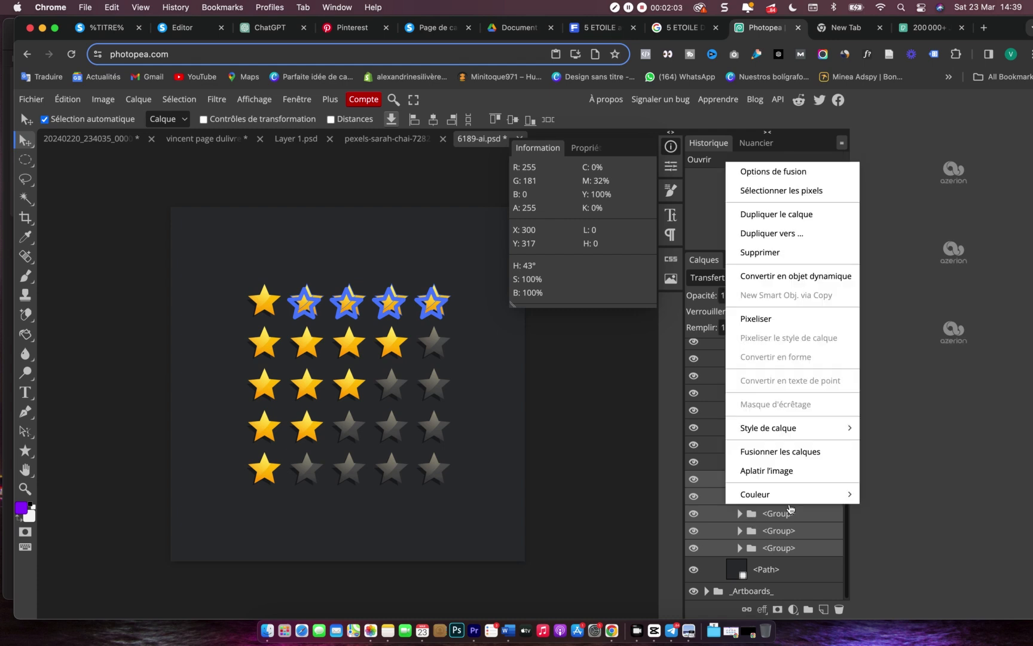
left_click(802, 278)
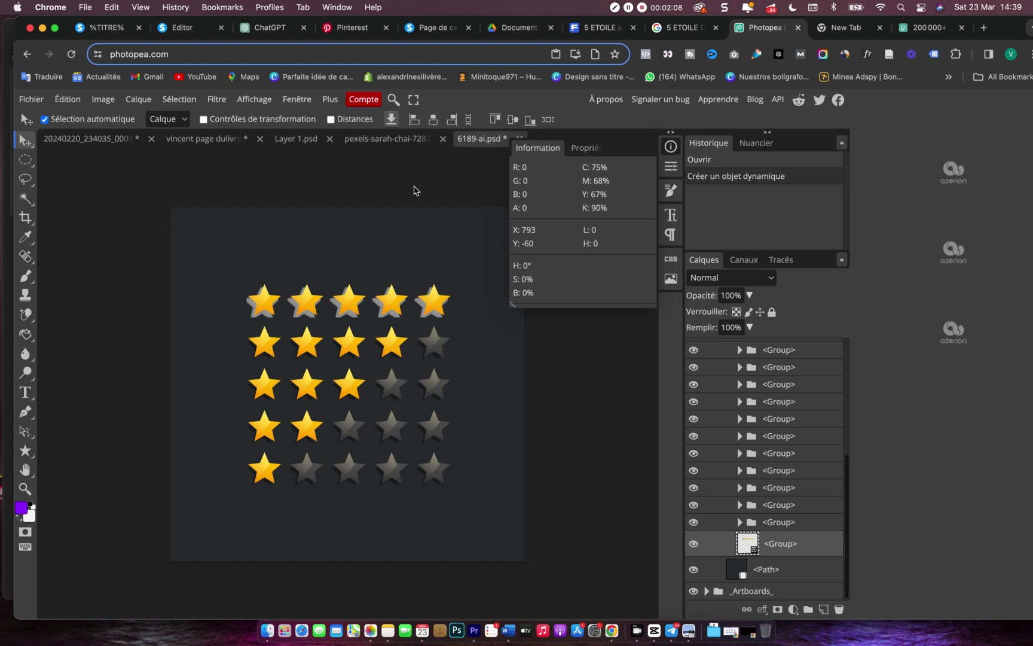
- Close the pexels photo document and look through the layers of the book cover in Layer 1.psd
left_click(388, 144)
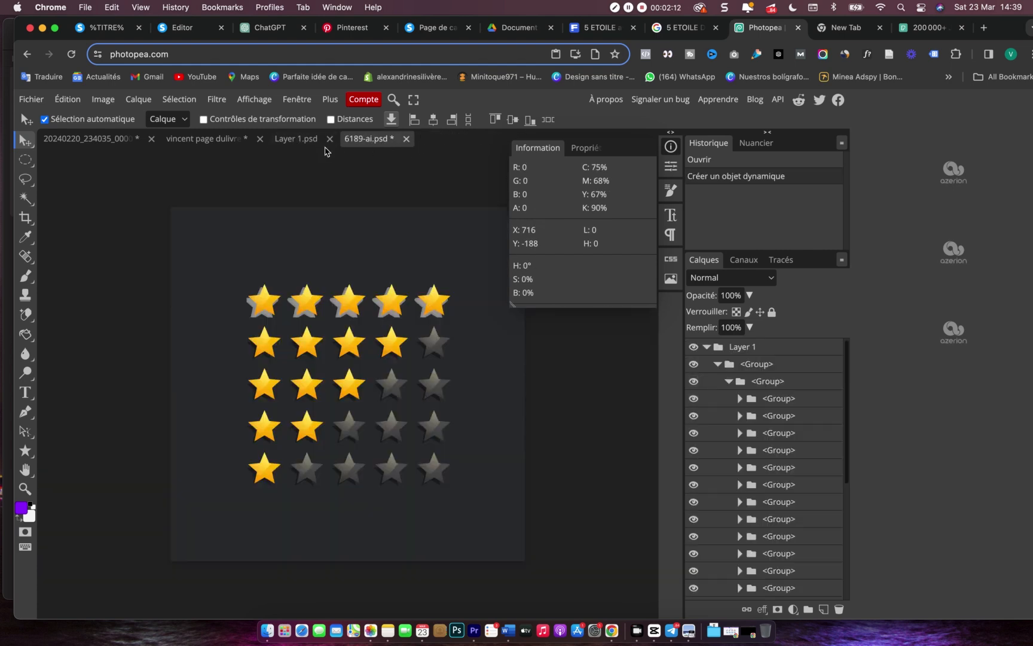
left_click(308, 144)
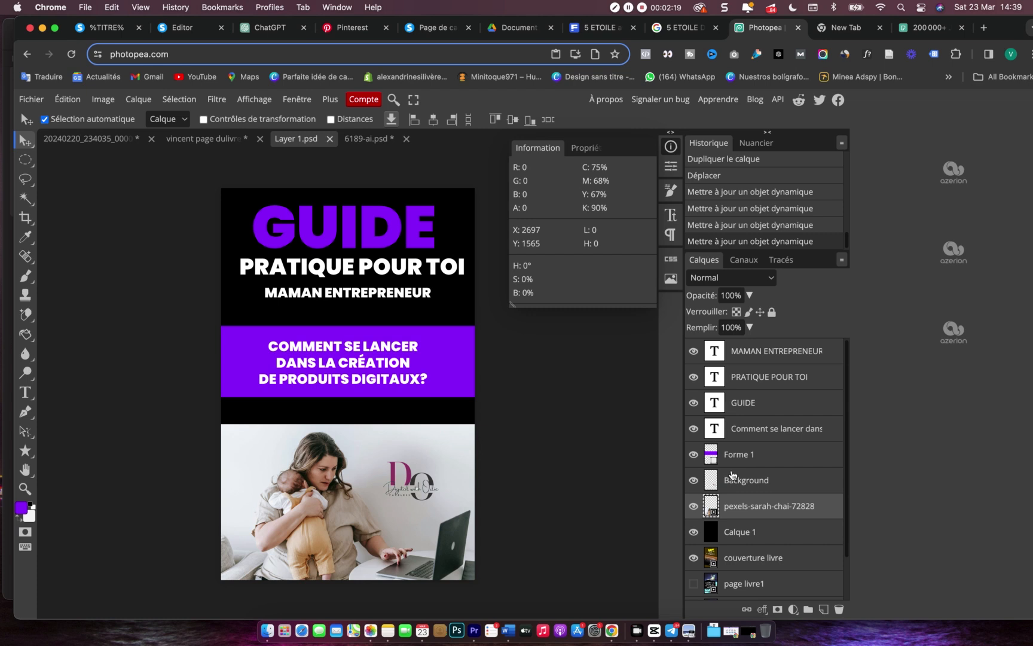
left_click(751, 358)
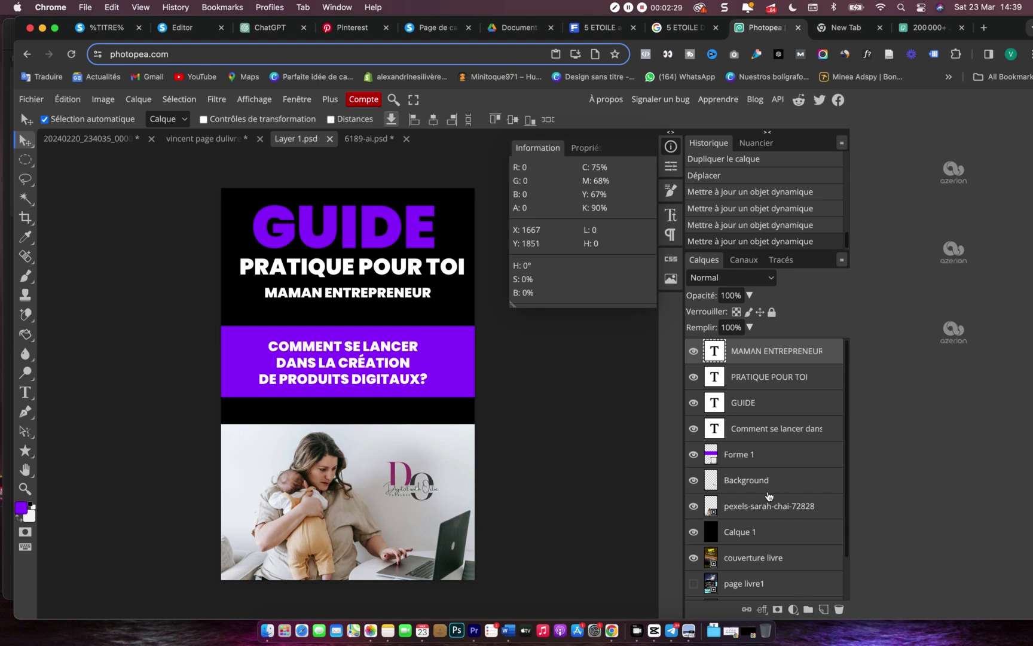
- Return to 6189-ai.psd, check the five-star smart object by toggling its visibility, and open its contents for editing
left_click(367, 138)
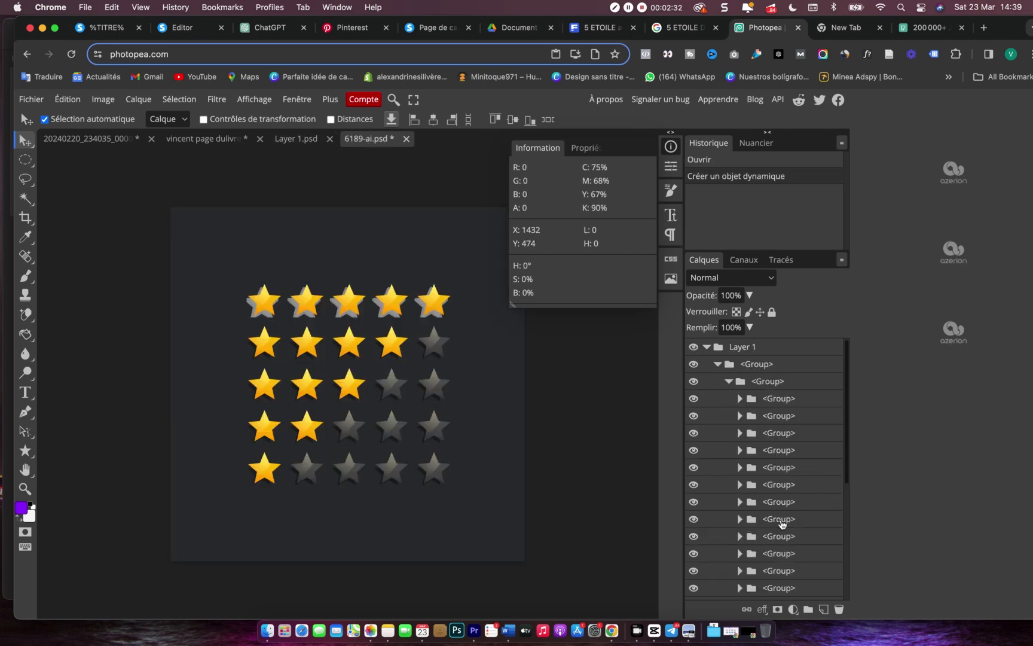
scroll(783, 526, "down", 5)
left_click(693, 545)
left_click(693, 545)
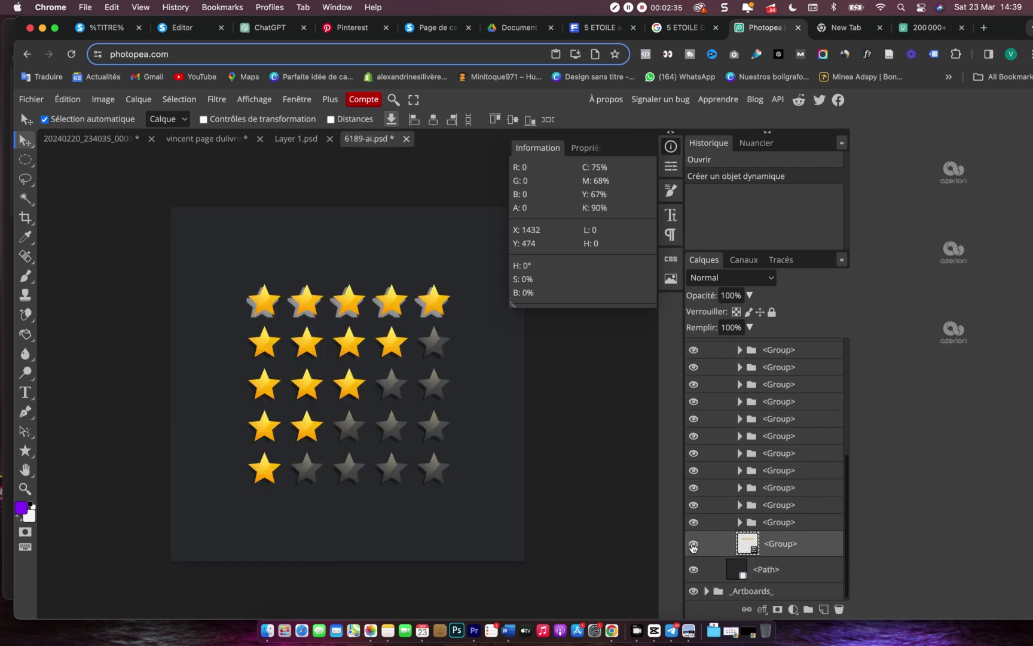
double_click(752, 546)
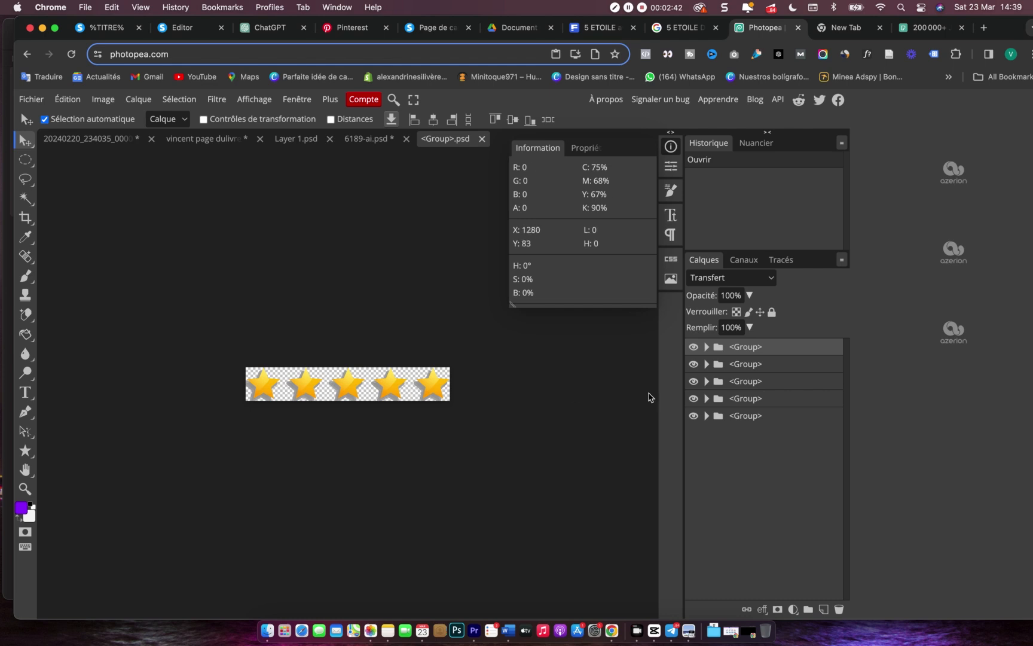
- Hide the nested shadow groups of the first and second stars, keeping their path layers visible
left_click(707, 416)
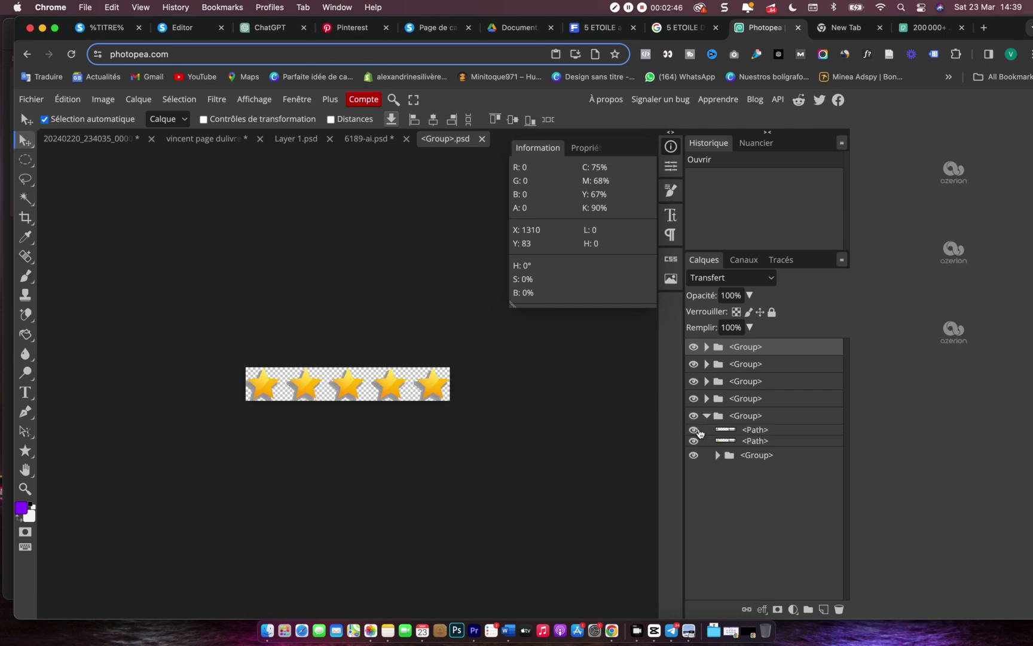
left_click(693, 430)
left_click(693, 457)
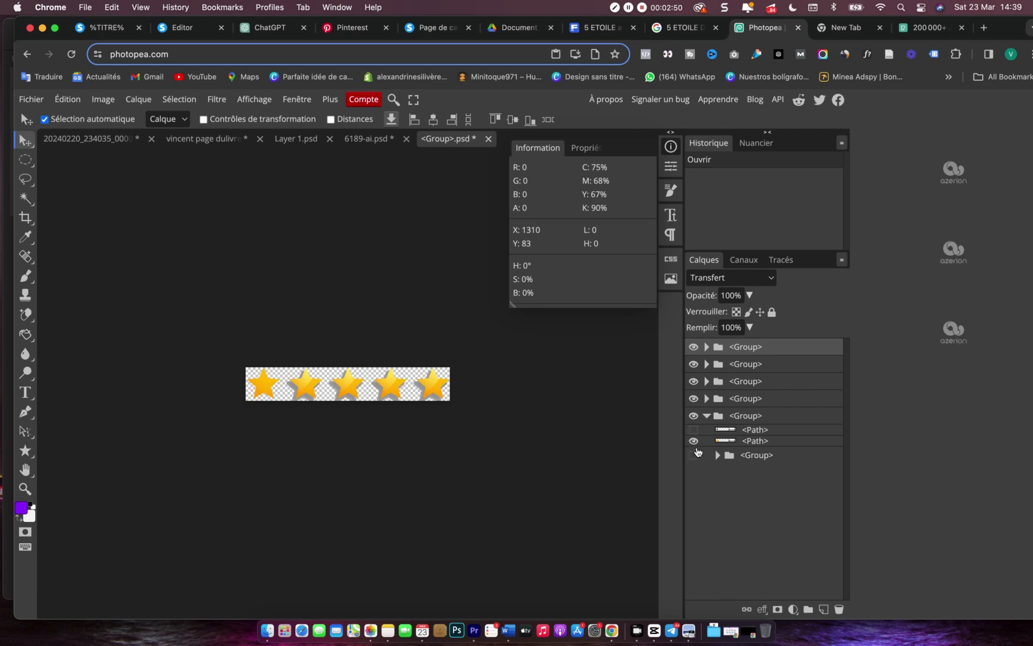
left_click(707, 398)
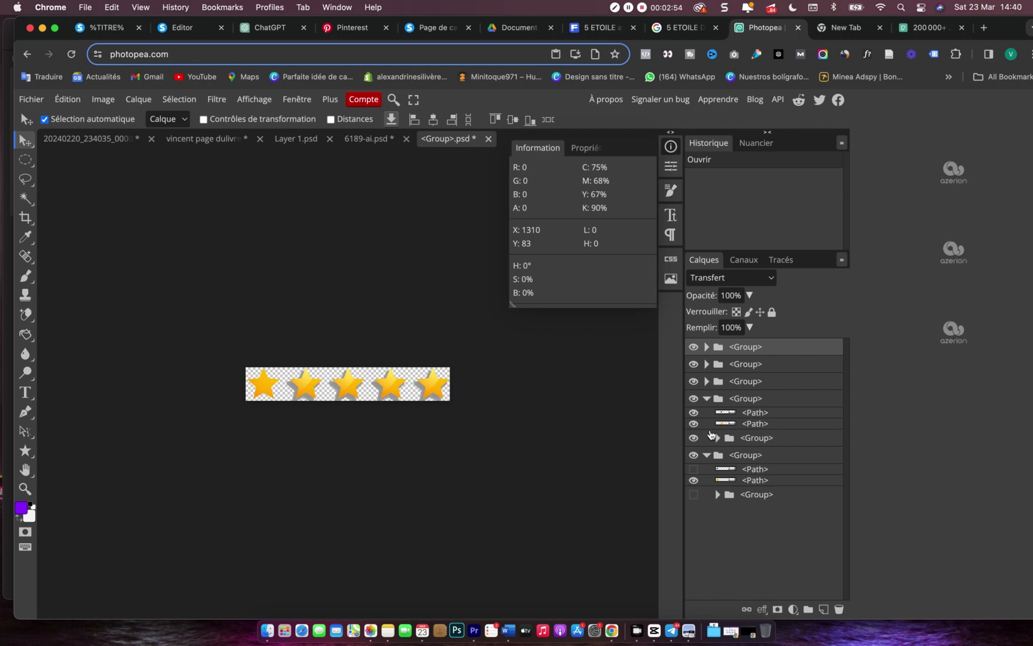
left_click(693, 413)
left_click(693, 413)
left_click(694, 470)
left_click(695, 438)
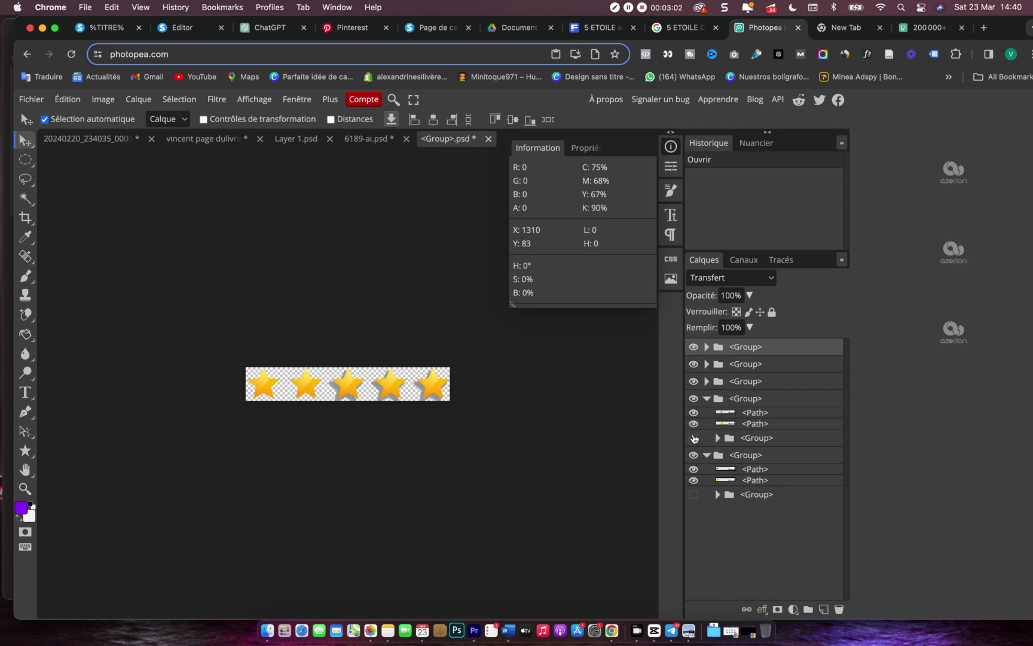
- Hide the nested shadow groups of the third, fourth and fifth stars, keeping their path layers visible
left_click(707, 383)
left_click(694, 396)
left_click(694, 396)
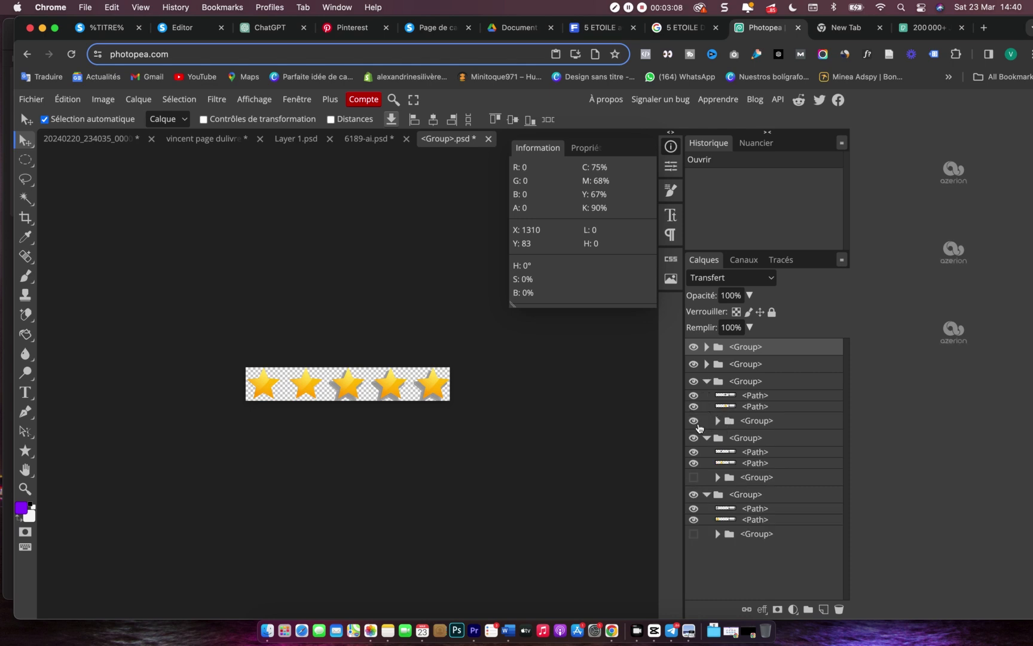
left_click(694, 421)
left_click(706, 364)
left_click(694, 378)
left_click(695, 378)
left_click(694, 403)
left_click(707, 347)
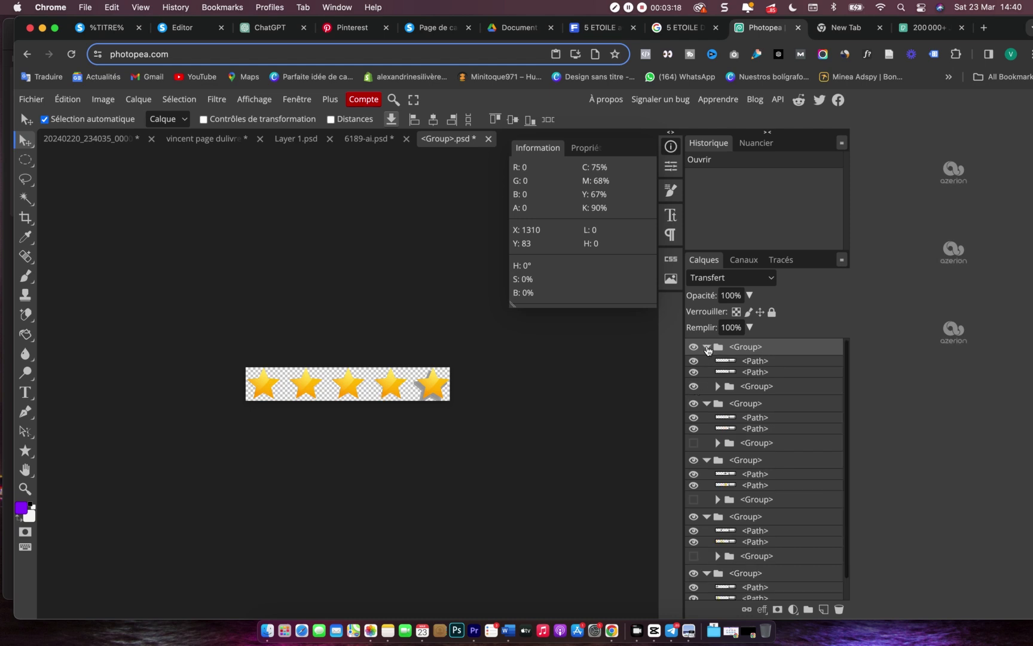
left_click(694, 387)
- Collapse all five star groups in the layer list
left_click(710, 348)
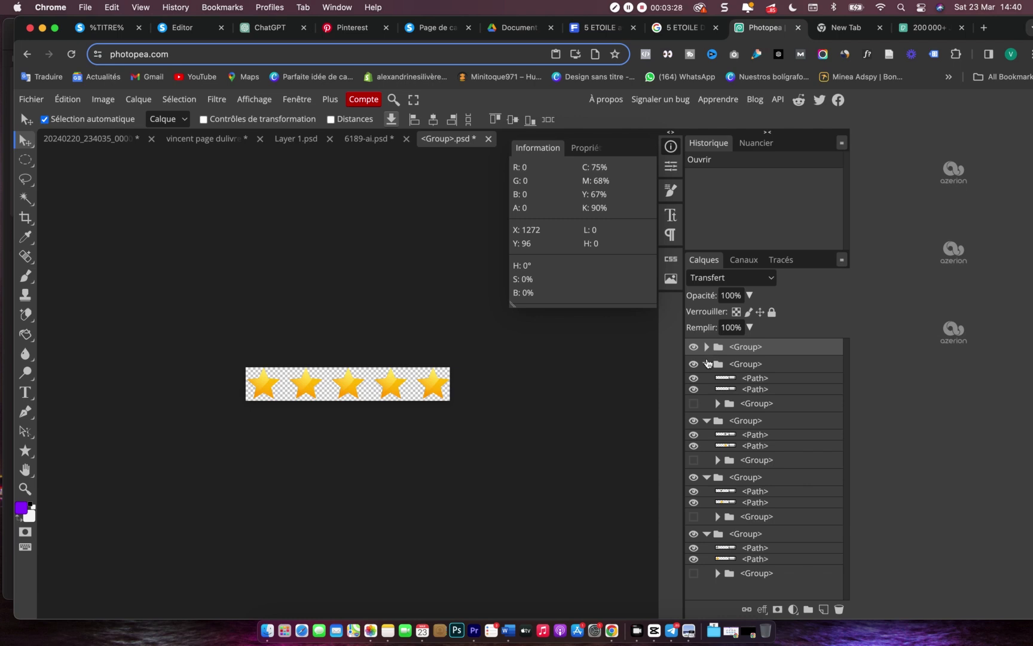
left_click(707, 364)
left_click(707, 381)
left_click(708, 399)
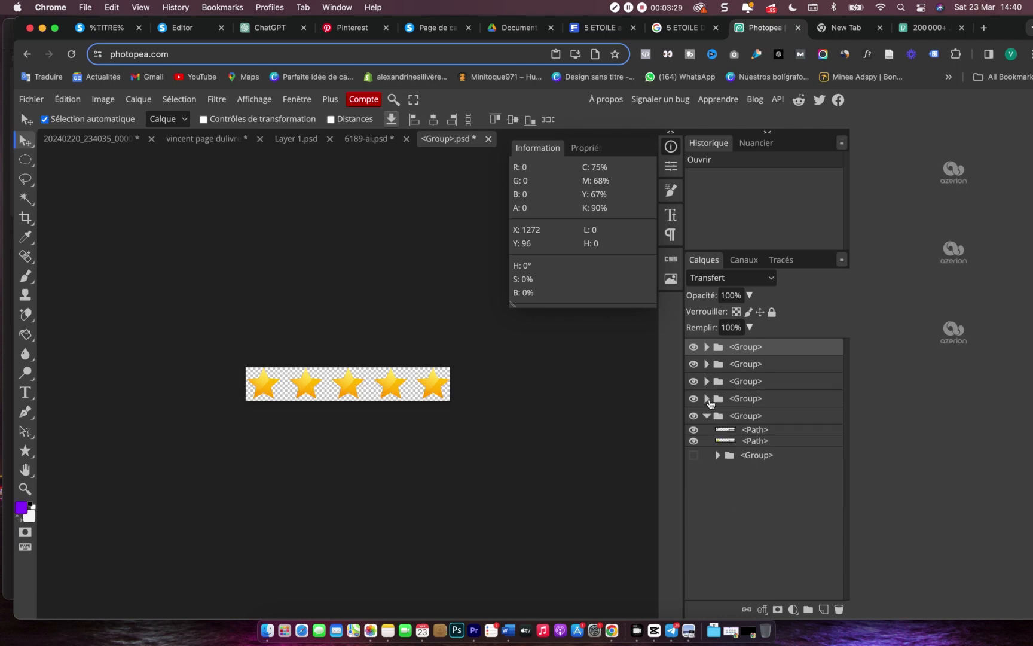
left_click(710, 419)
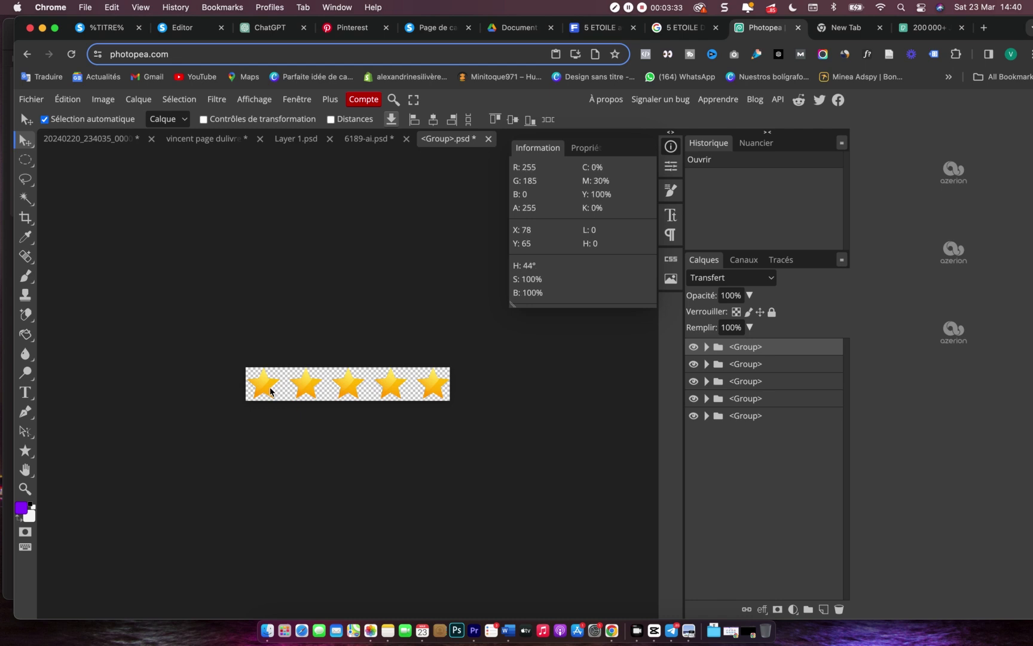
- Try to copy the five star groups from <Group>.psd and transfer them into Layer 1.psd
key("super+a")
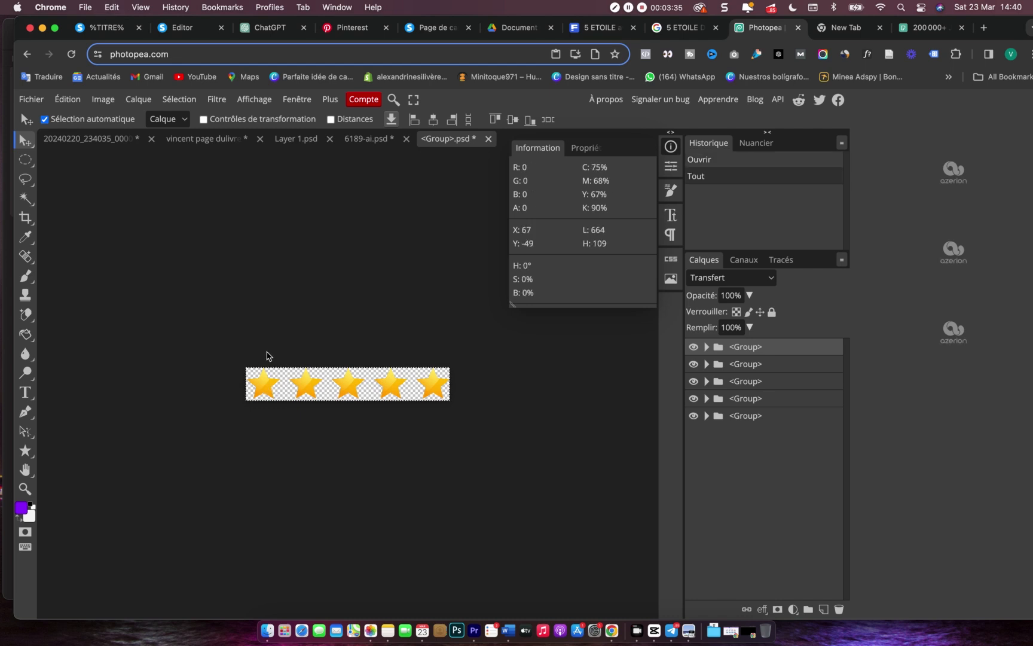
key("super+c")
key("super+c")
mouse_move(389, 392)
left_mouse_down()
mouse_move(361, 397)
mouse_move(381, 395)
left_mouse_up()
key("super+a")
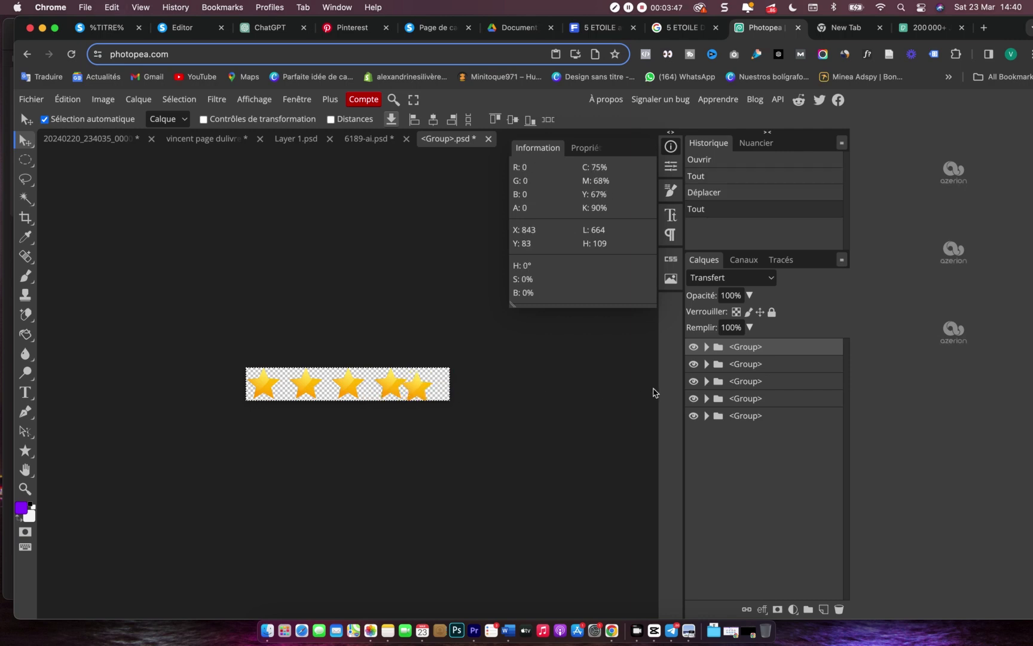
left_click(763, 415, "shift")
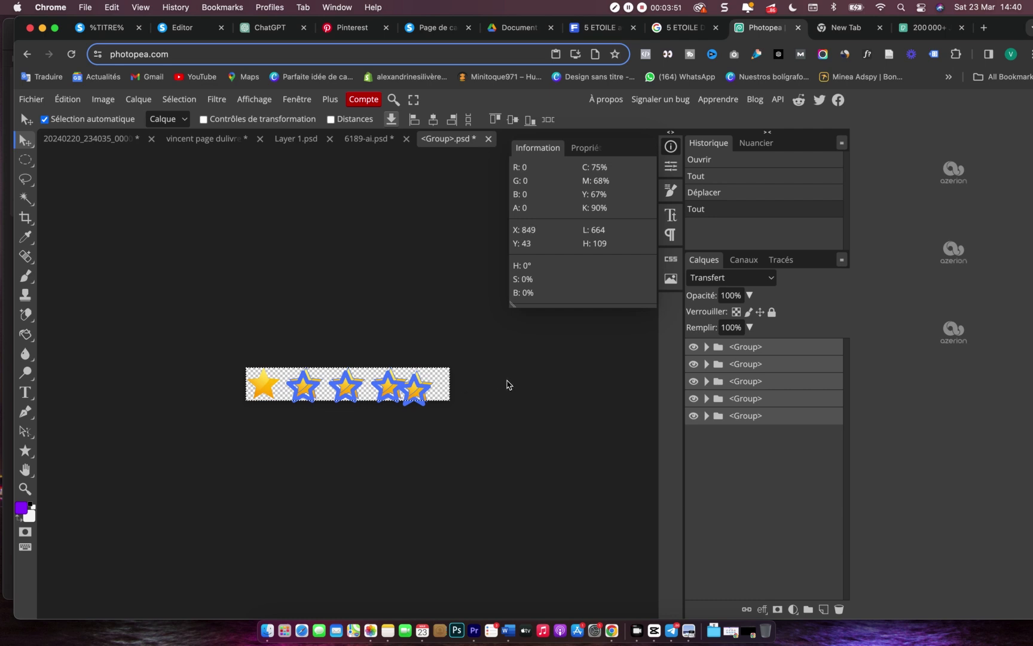
left_click_drag(387, 394, 296, 144)
left_click(295, 143)
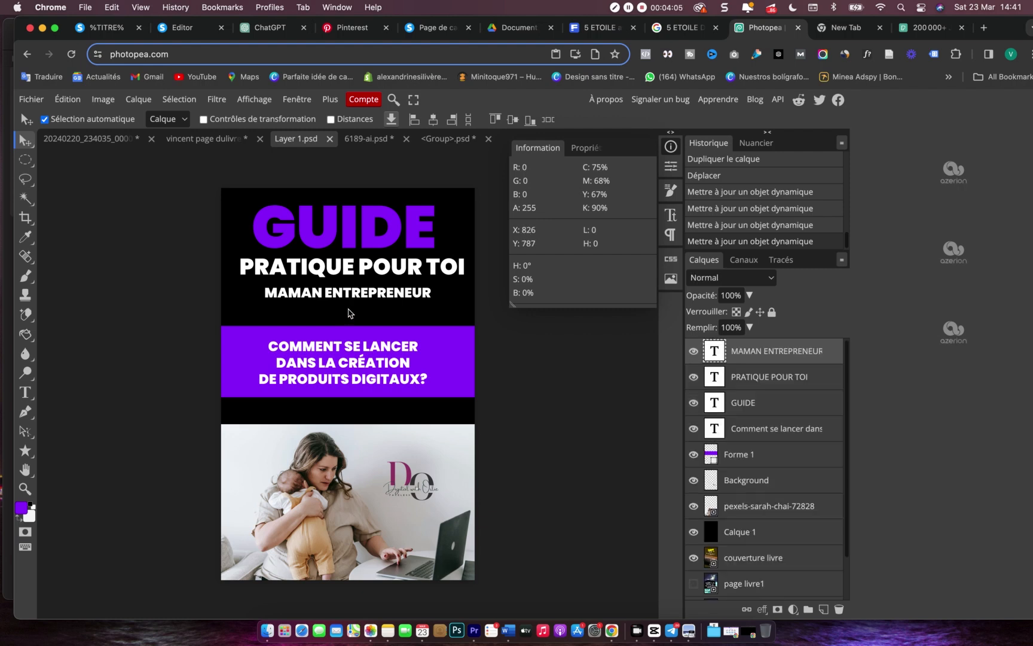
left_click(449, 148)
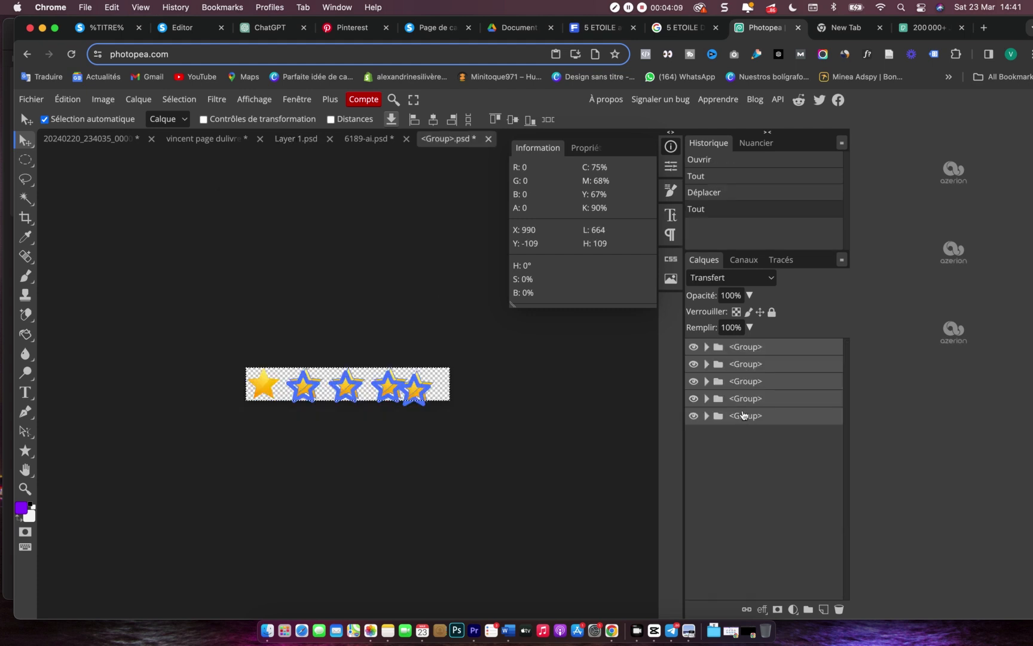
- Hide the five star groups in the layer list and make them all visible again
left_click(693, 346)
left_click(694, 381)
left_click(694, 381)
left_click(694, 381)
left_click(694, 364)
left_click(694, 398)
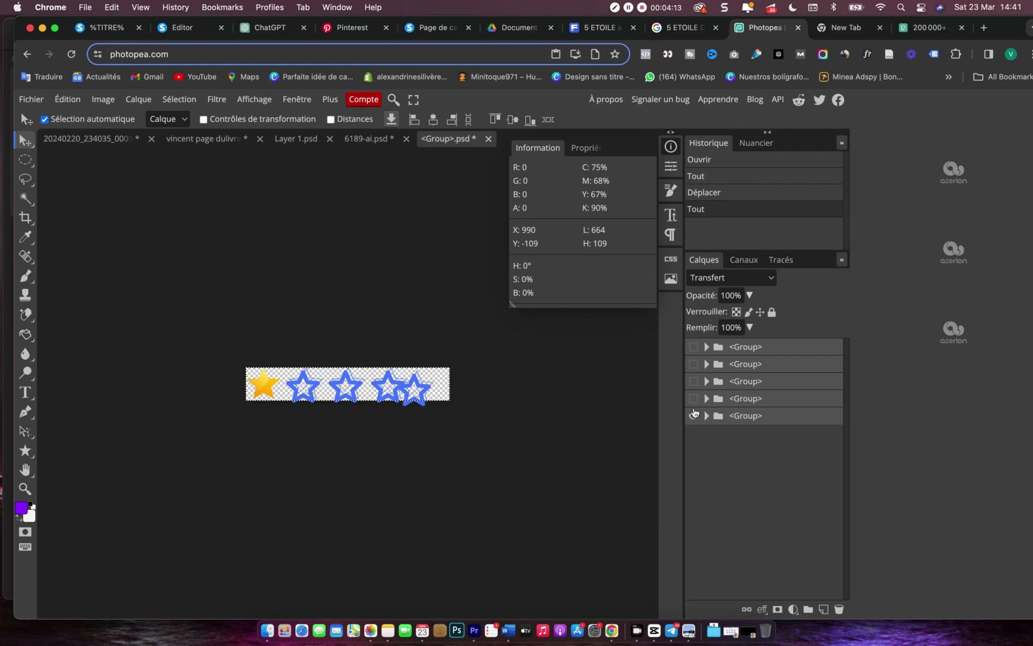
left_click(694, 416)
left_click(787, 421)
left_click(694, 415)
left_click(694, 398)
left_click(694, 381)
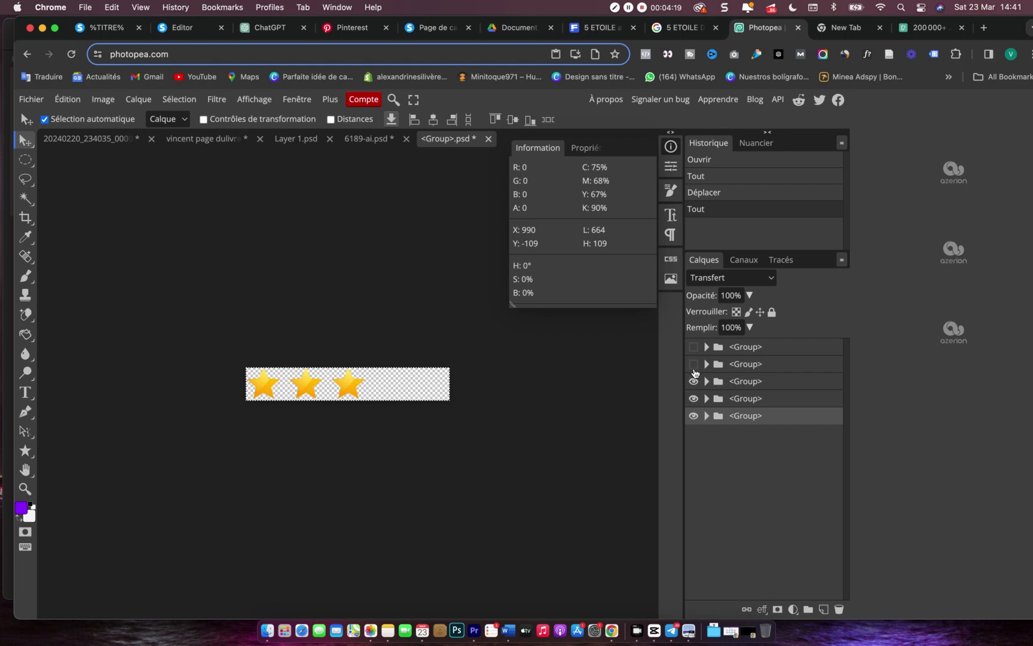
left_click(693, 364)
left_click(694, 346)
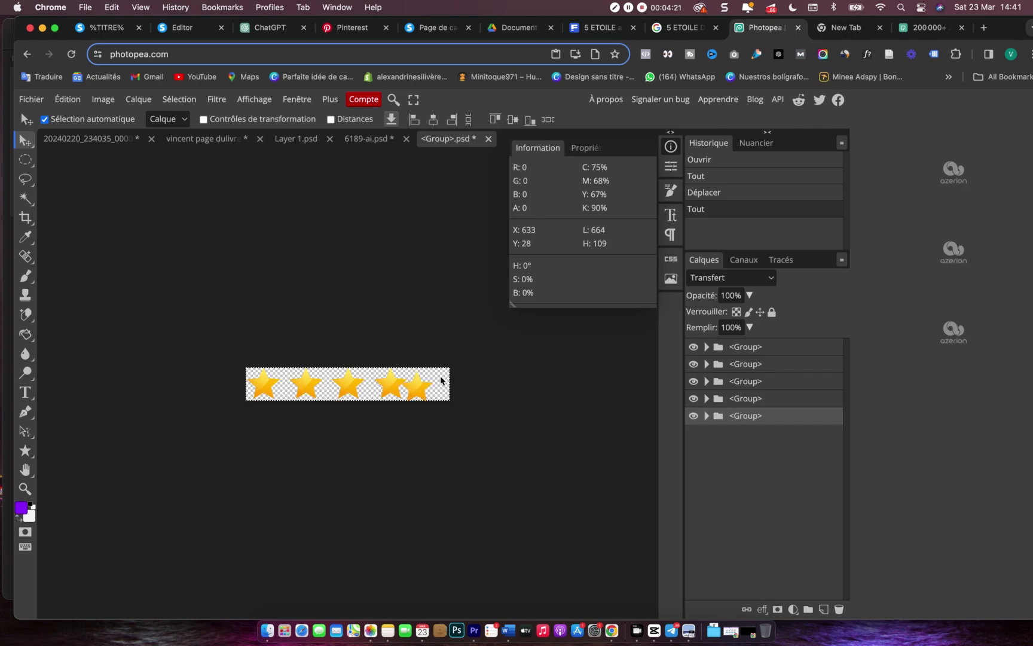
- Export the star document as a PNG, dismiss the support notice, and return to Layer 1.psd
left_click(31, 100)
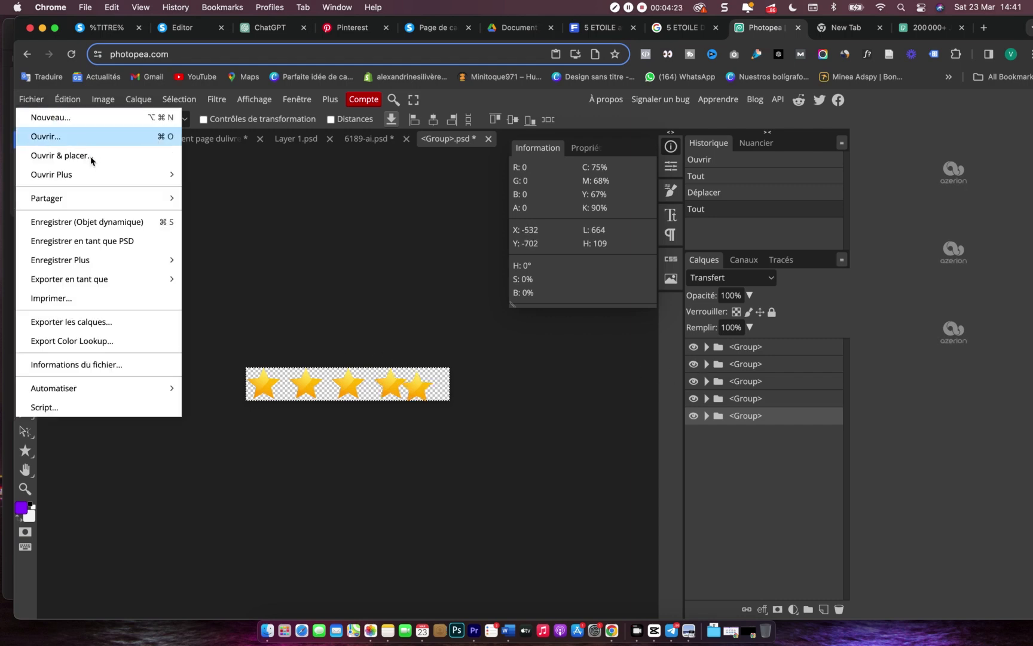
mouse_move(130, 281)
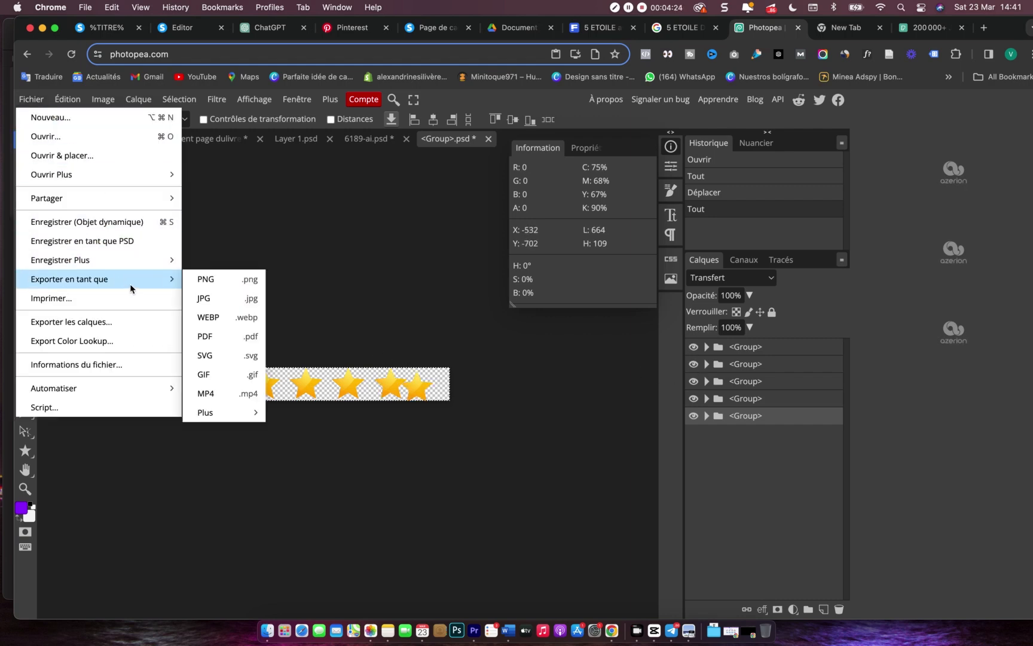
left_click(217, 291)
left_click(497, 380)
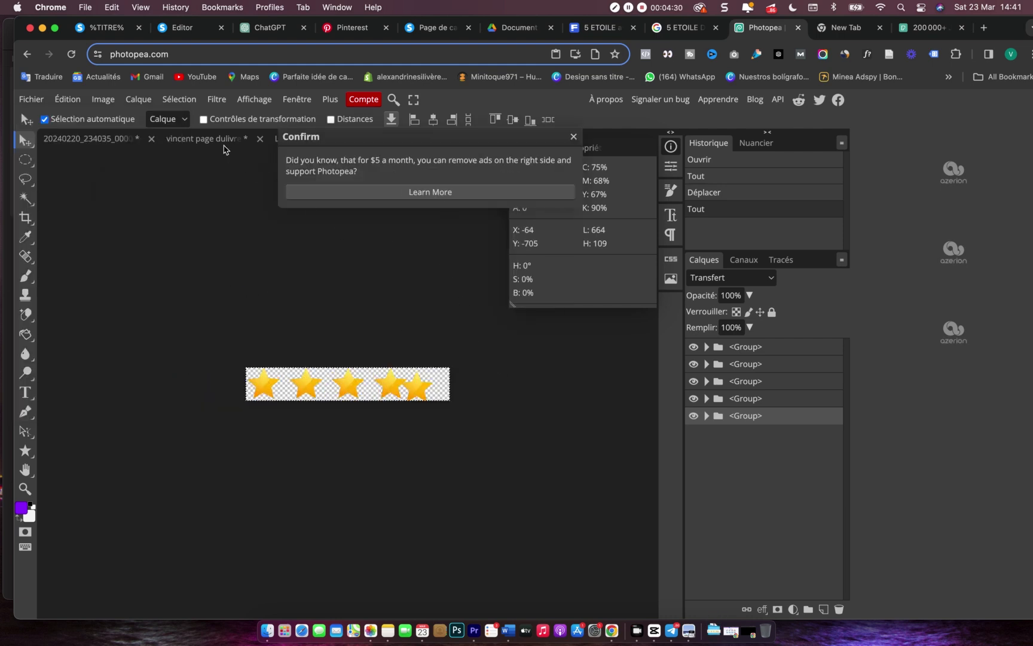
left_click(236, 200)
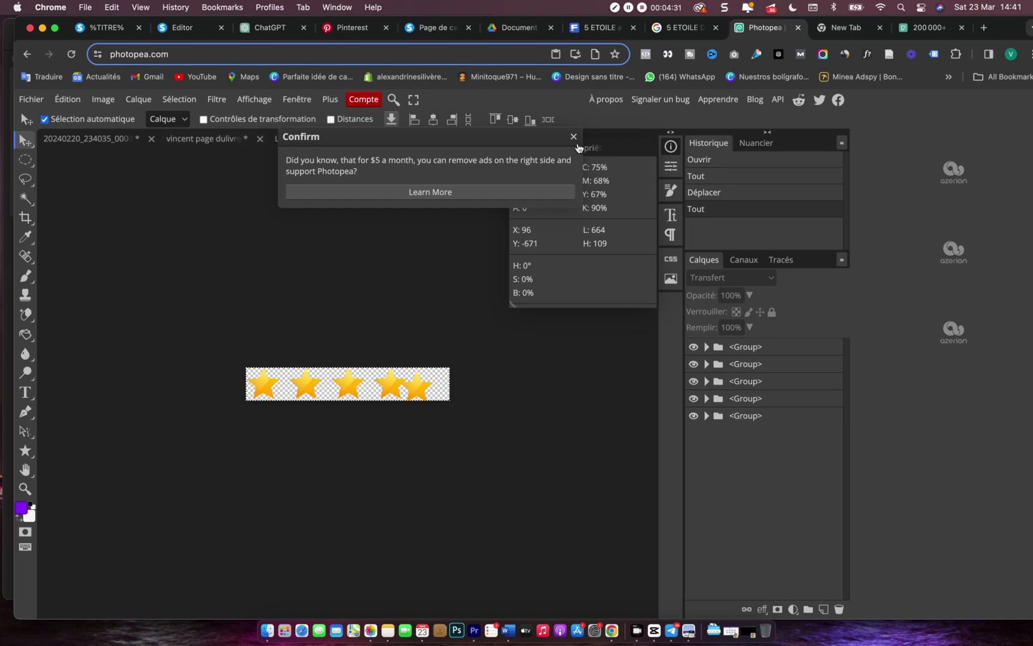
left_click(574, 137)
left_click(298, 141)
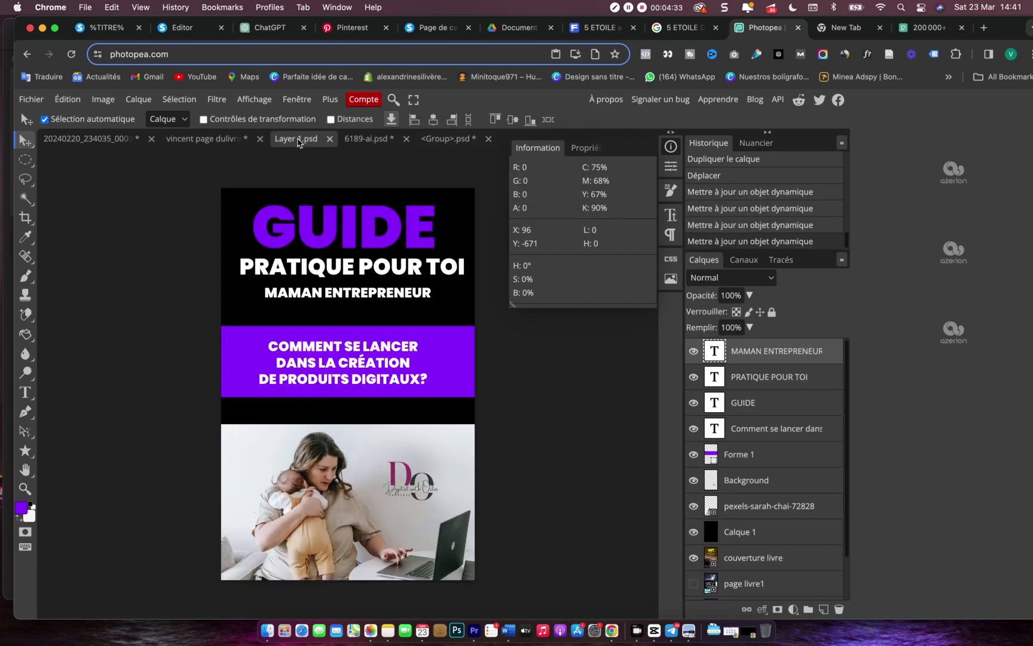
- Place the exported _Group_.png from Downloads into Layer 1.psd and enlarge it to about 144%
left_click(264, 628)
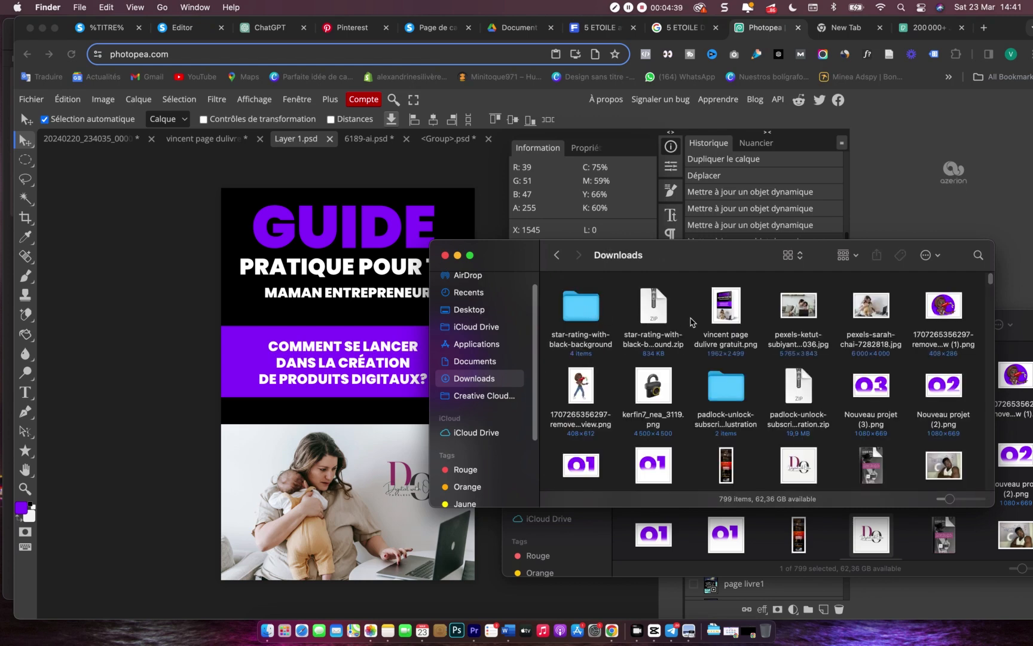
left_click_drag(580, 310, 343, 321)
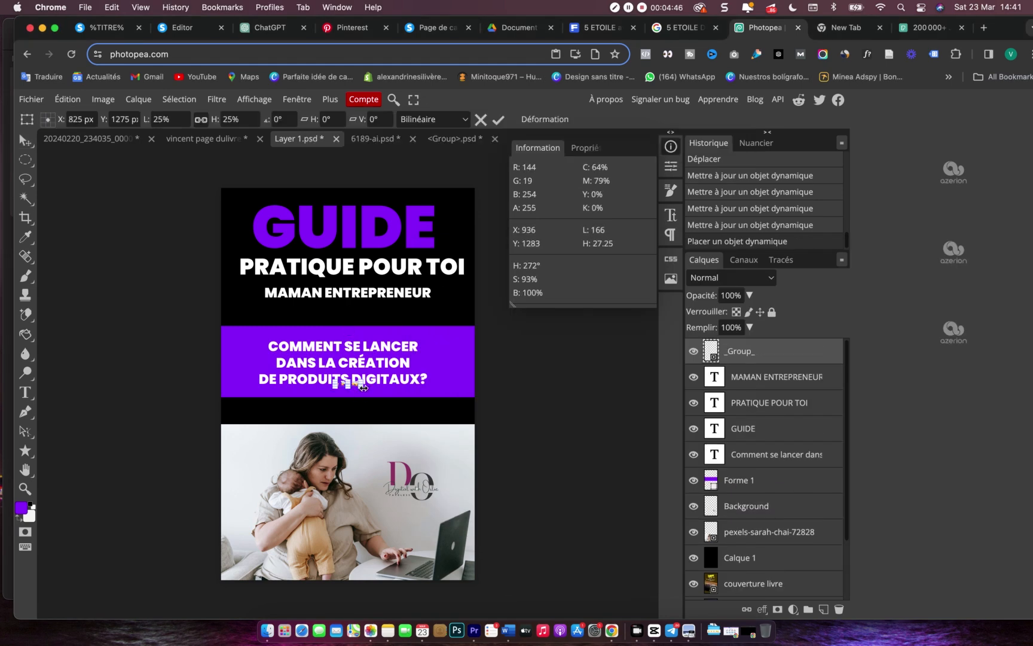
left_click_drag(363, 387, 484, 421)
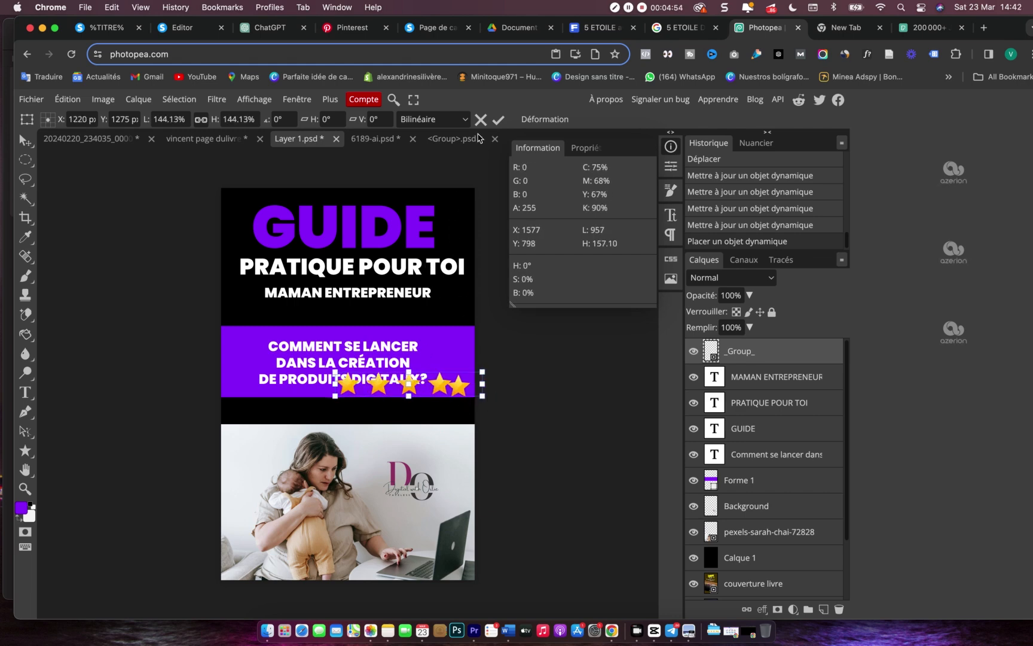
- Return to <Group>.psd and undo the changes back to before the fifth star was moved
left_click(466, 142)
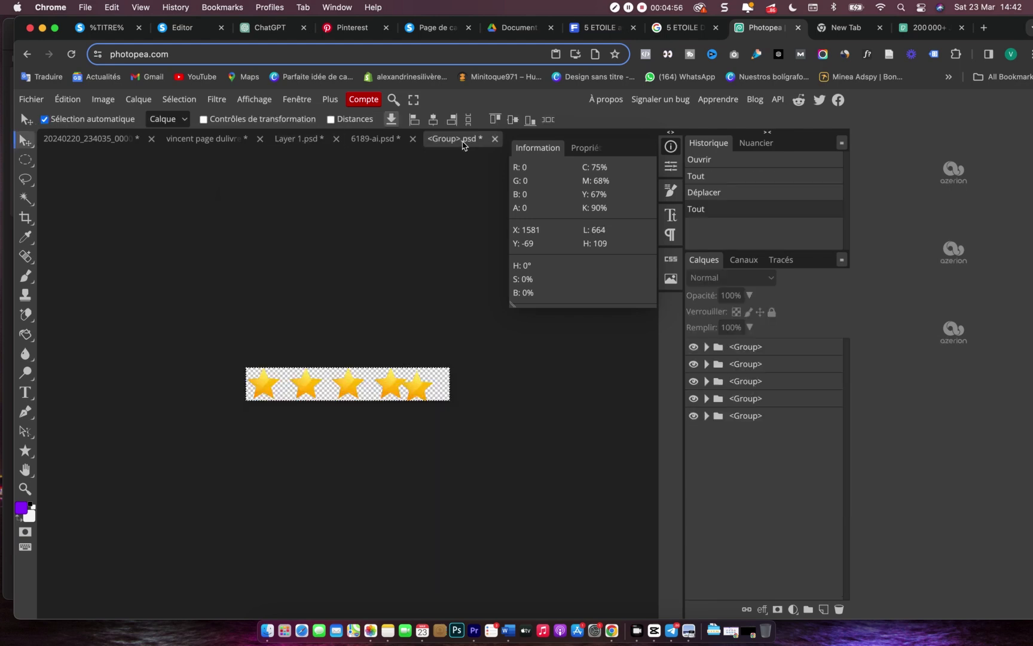
left_click_drag(418, 392, 418, 390)
key("super+z")
key("super+z")
key("super+z")
key("super+z")
key("super+z")
key("super+z")
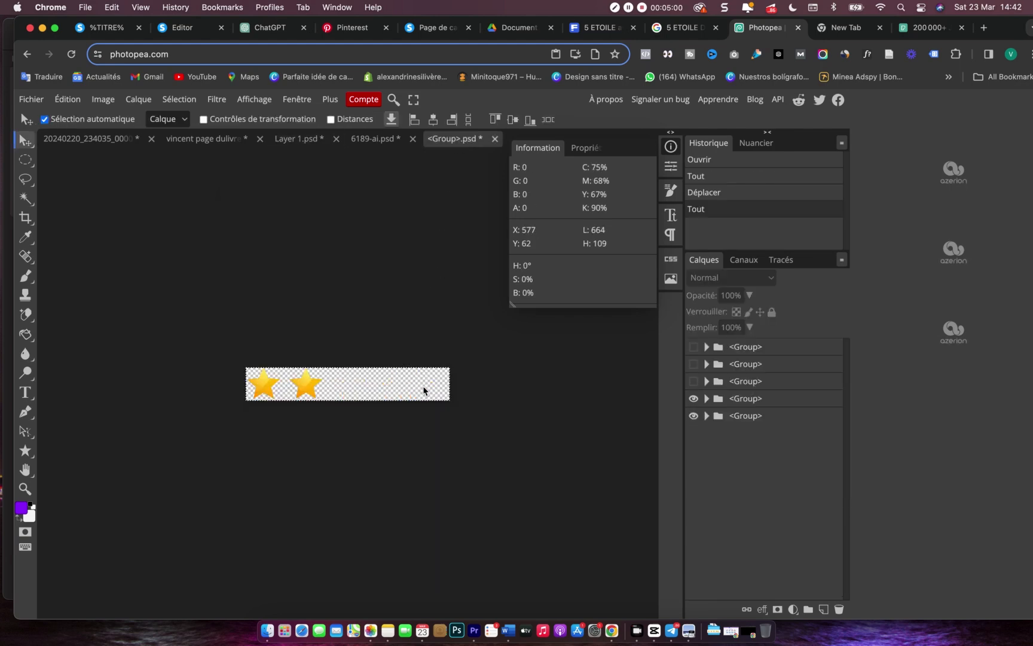
key("super+z")
key("super+z")
key("super+z")
key("super+z")
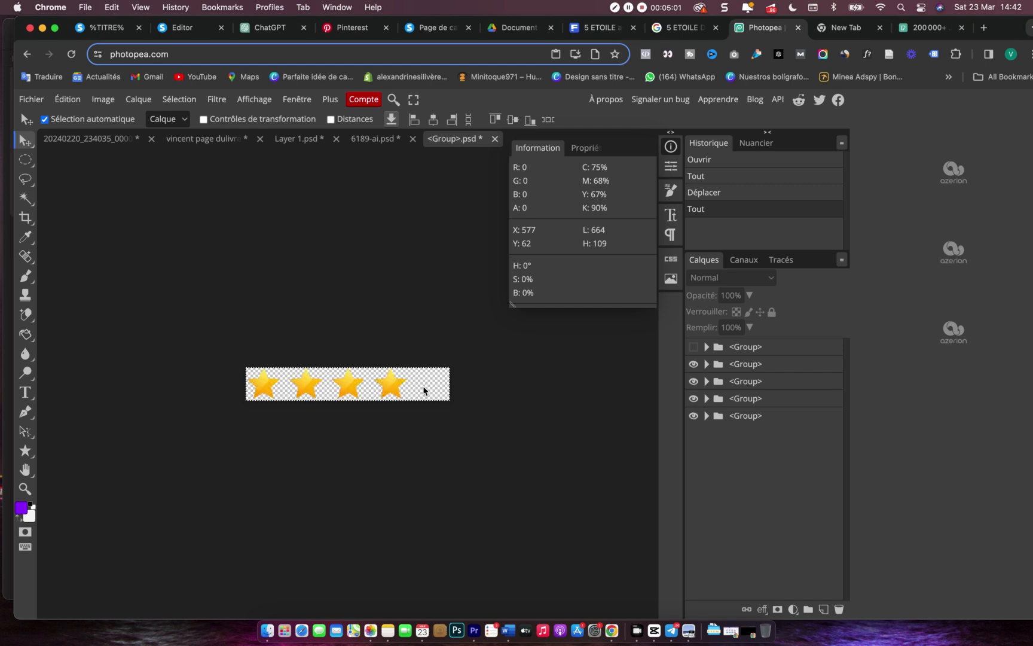
key("super+z")
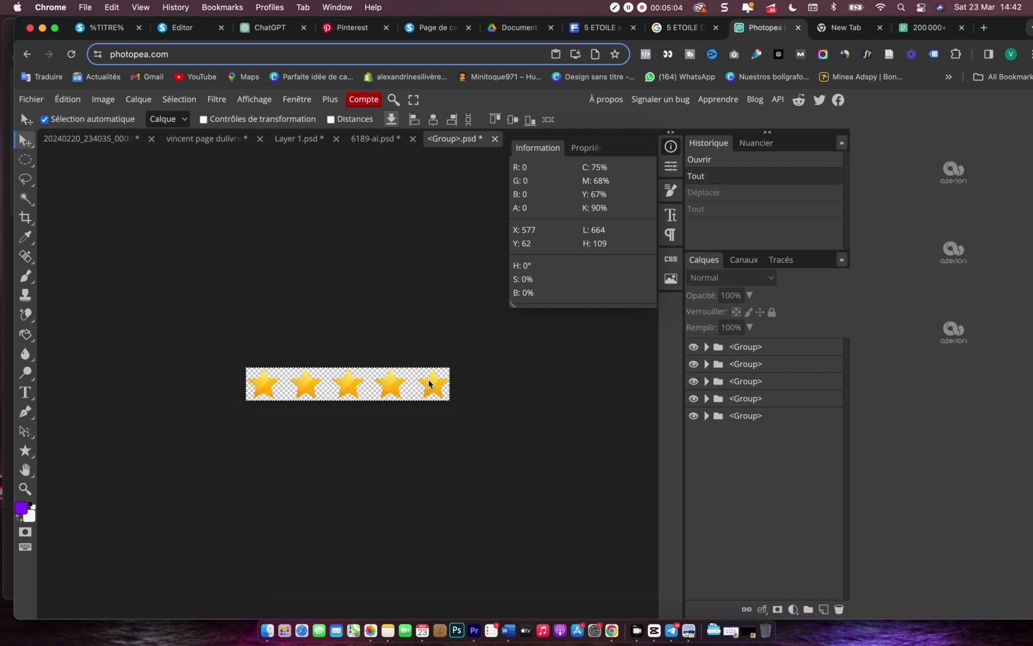
- Export the evenly spaced five-star graphic in <Group>.psd as a PNG
left_click(33, 100)
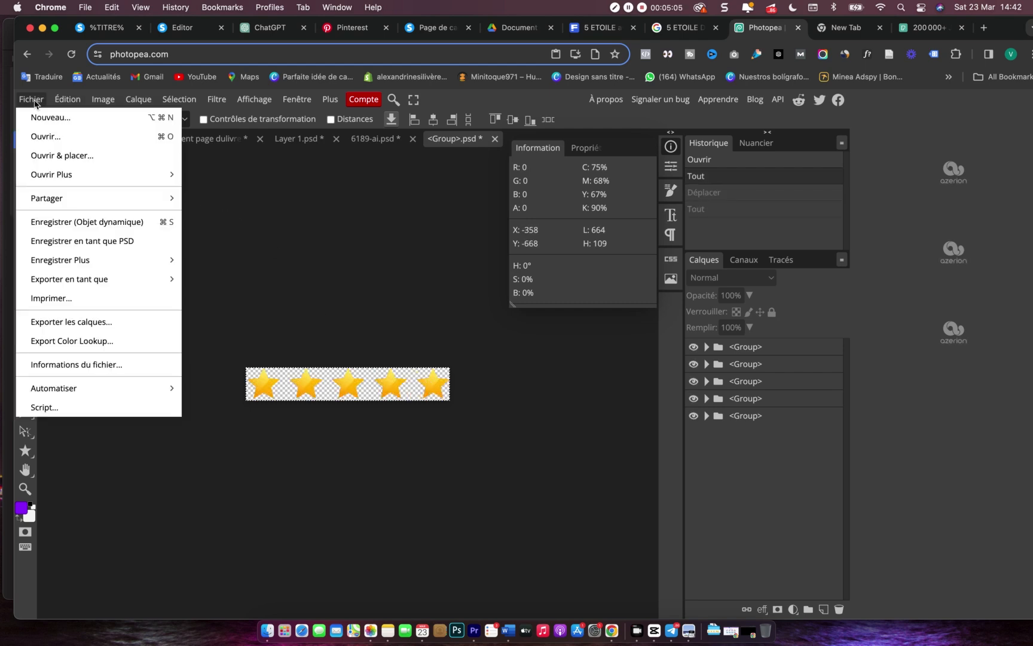
mouse_move(160, 280)
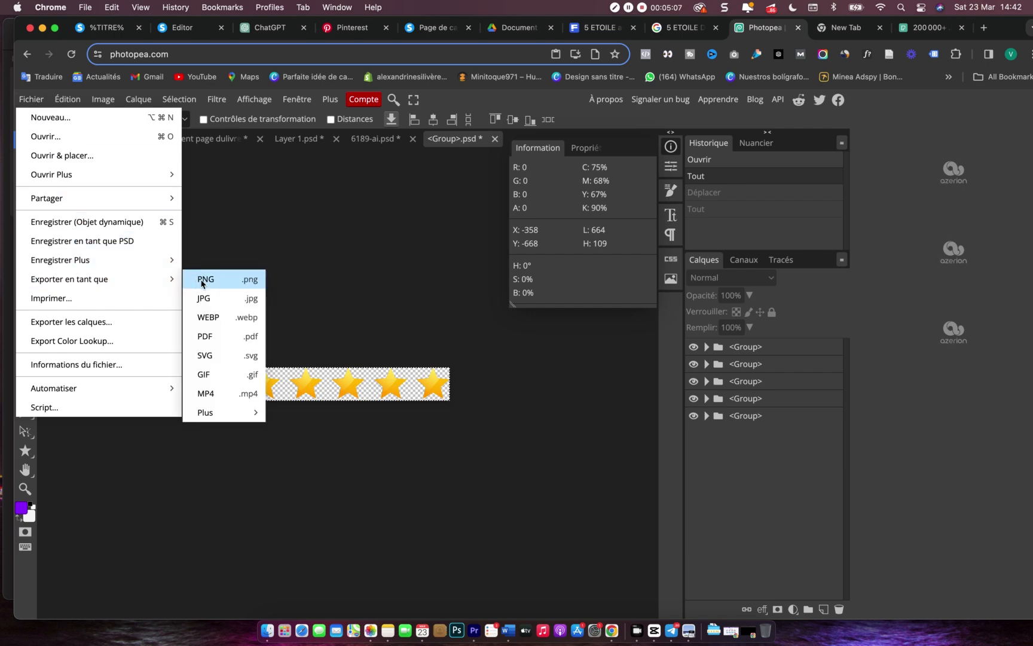
left_click(201, 282)
left_click(502, 373)
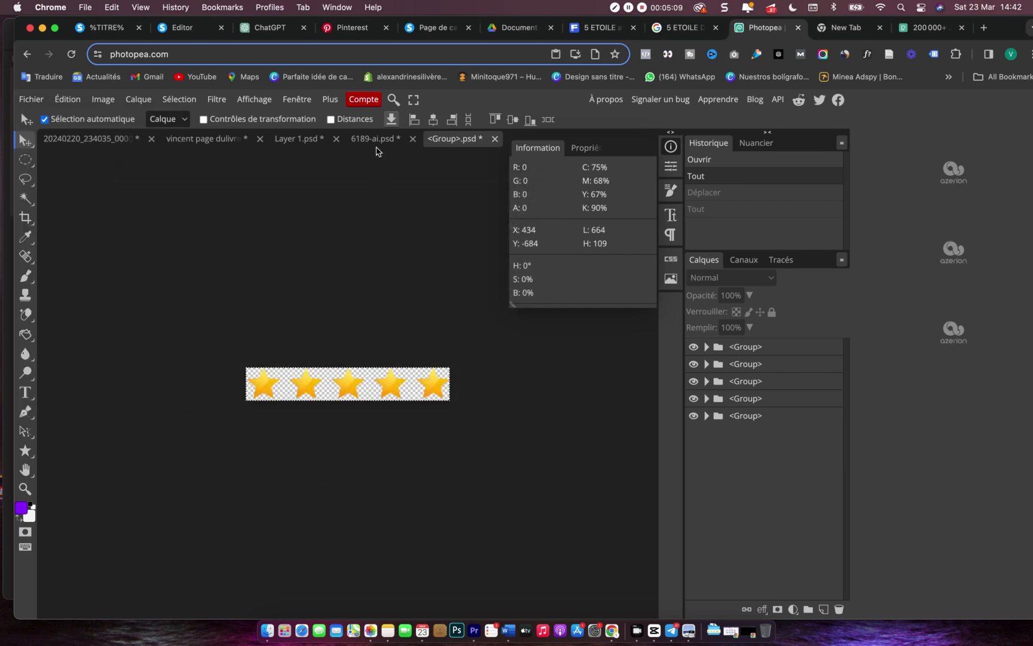
- Replace the star layer in Layer 1.psd with the newly exported PNG, scaled to about 132% and centred just below the cover's subtitle text
left_click(277, 141)
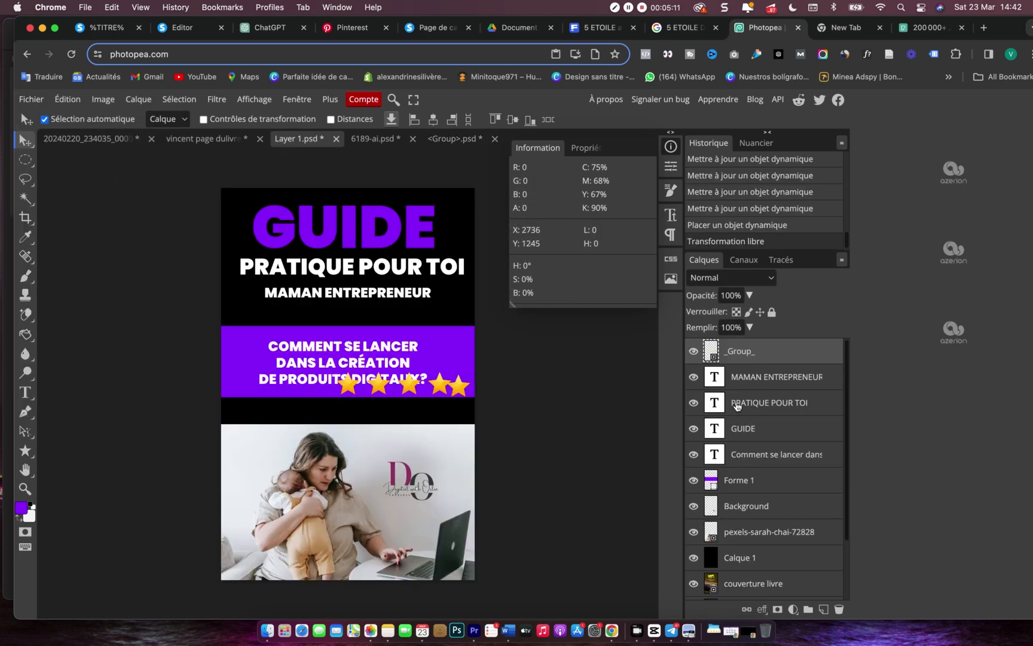
key("Delete")
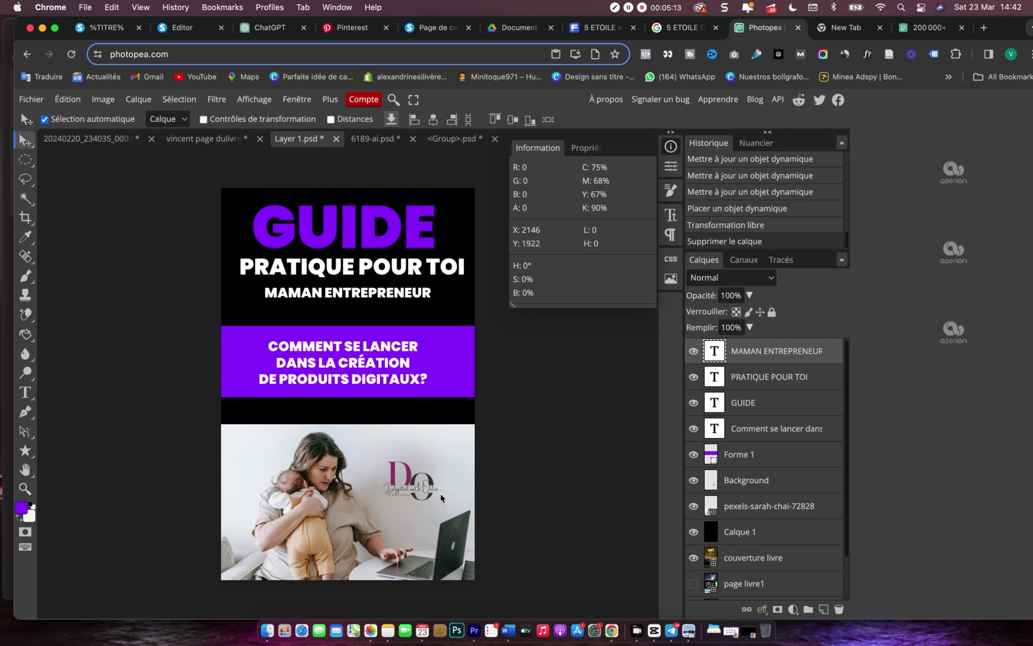
left_click(270, 622)
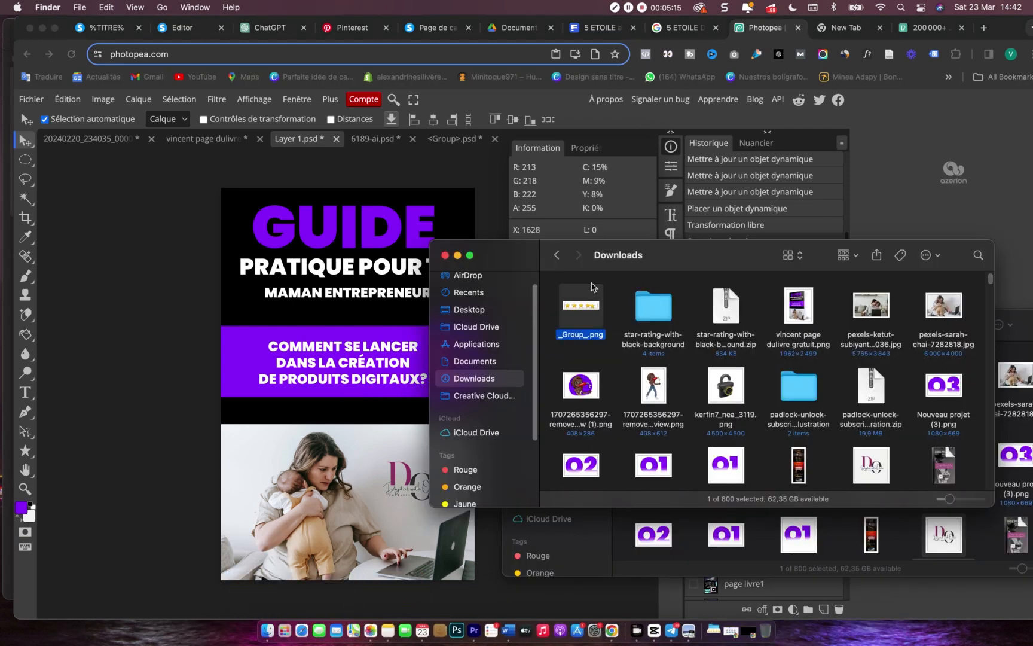
left_click_drag(578, 318, 513, 413)
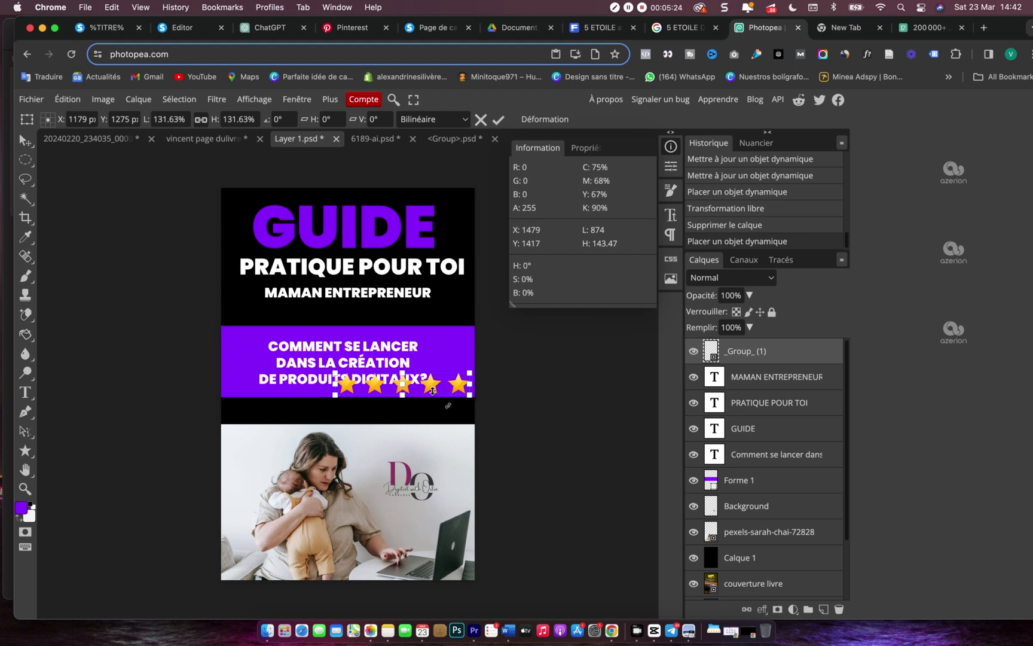
mouse_move(368, 396)
left_mouse_down()
mouse_move(357, 412)
mouse_move(371, 405)
left_mouse_up()
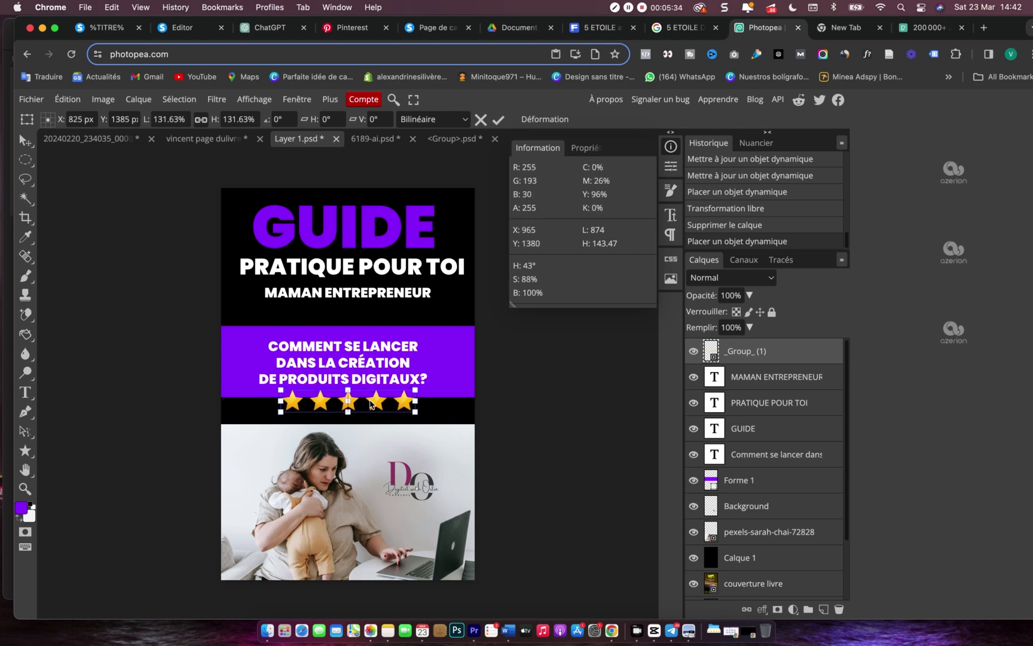
key("Return")
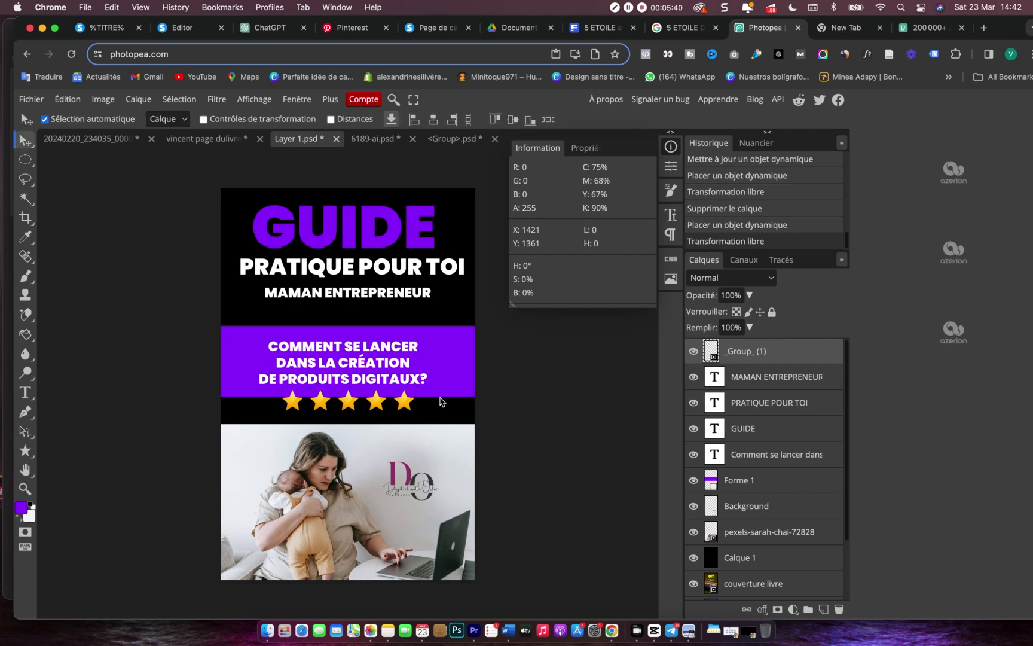
- Switch to the systeme.io editor, insert vincentpagedulivregratuit.png as the hero section's image, and save the page
left_click(175, 28)
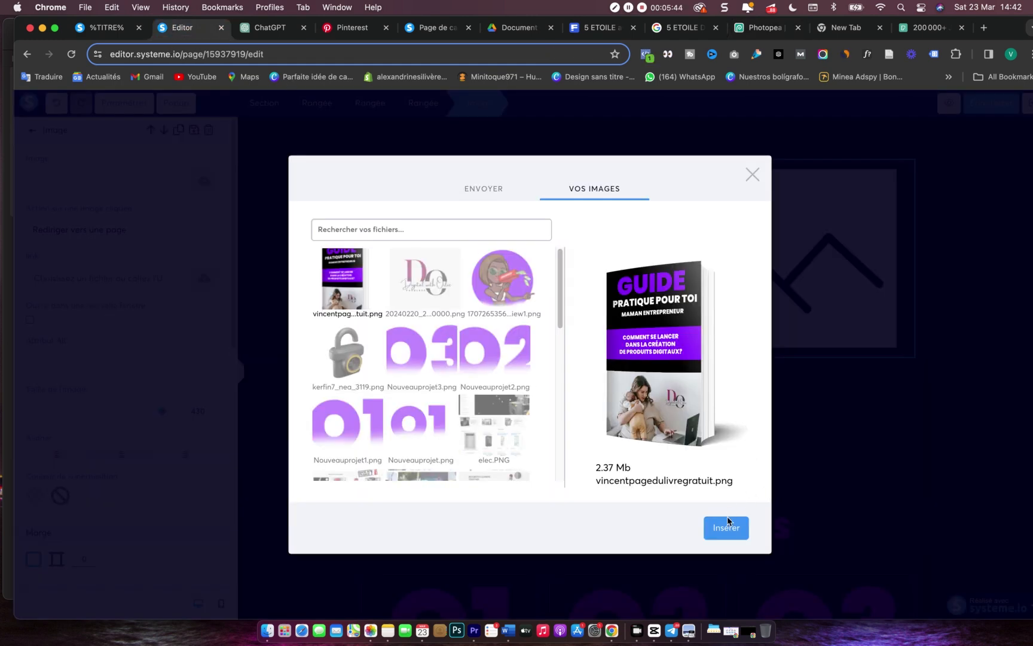
left_click(729, 522)
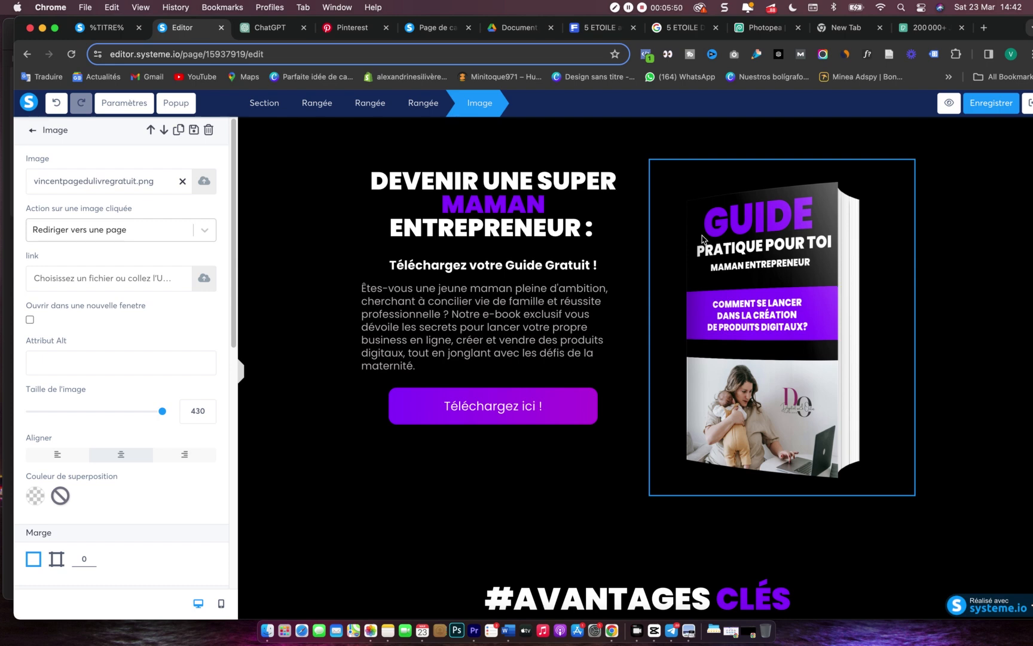
left_click(983, 112)
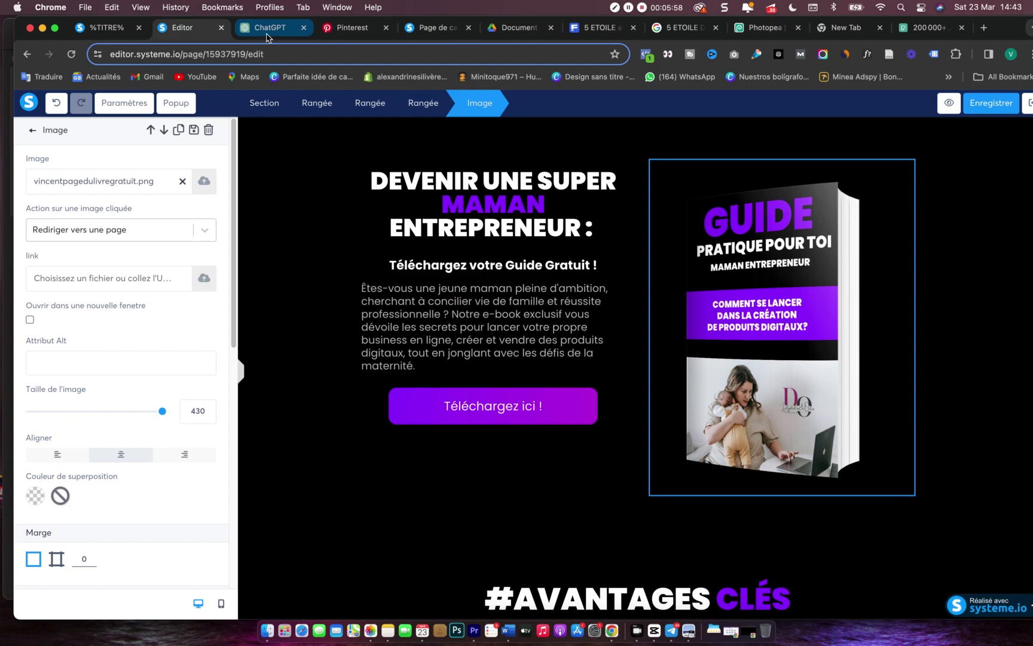
- Copy the rest of the ChatGPT hook description, from "Découvrez les stratégies éprouvées" onward, and append it to the hero paragraph in the systeme.io editor
left_click(266, 30)
scroll(625, 312, "down", 10)
scroll(625, 311, "up", 15)
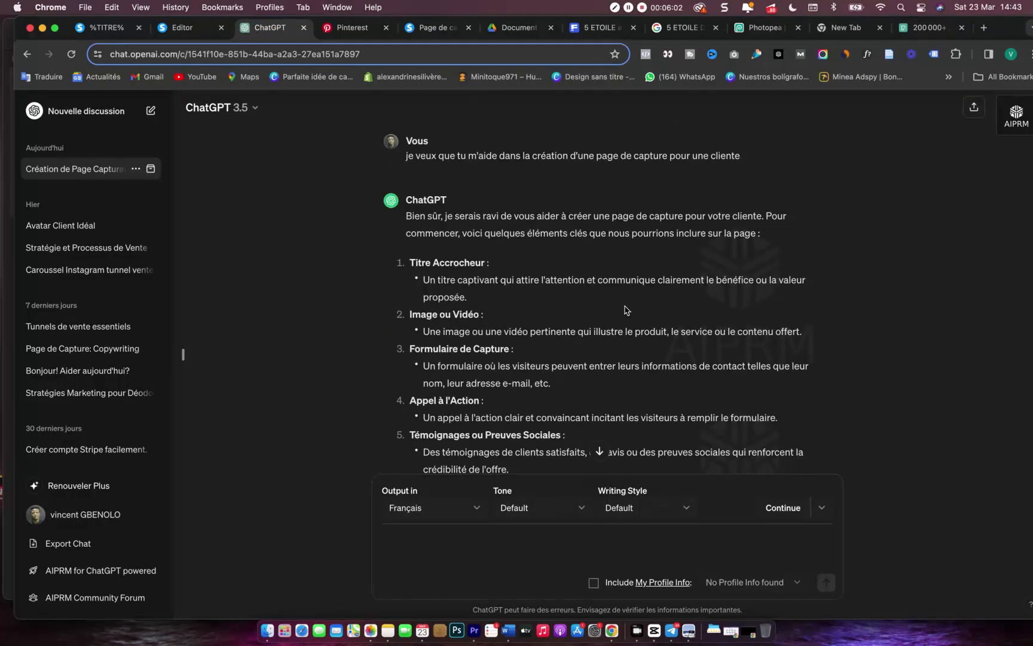
scroll(625, 307, "down", 15)
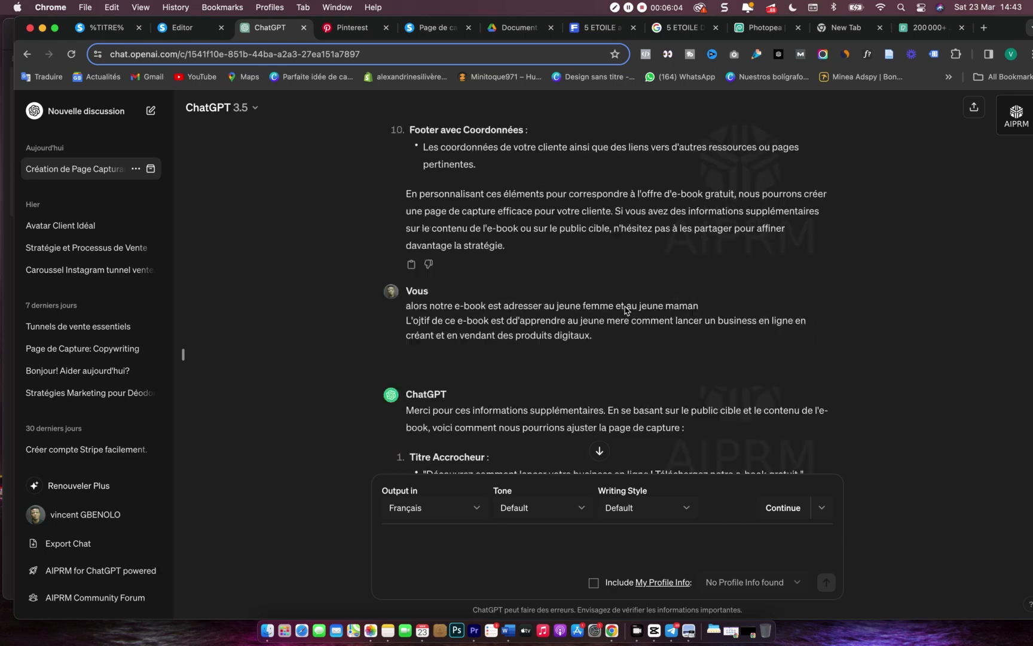
scroll(613, 309, "down", 15)
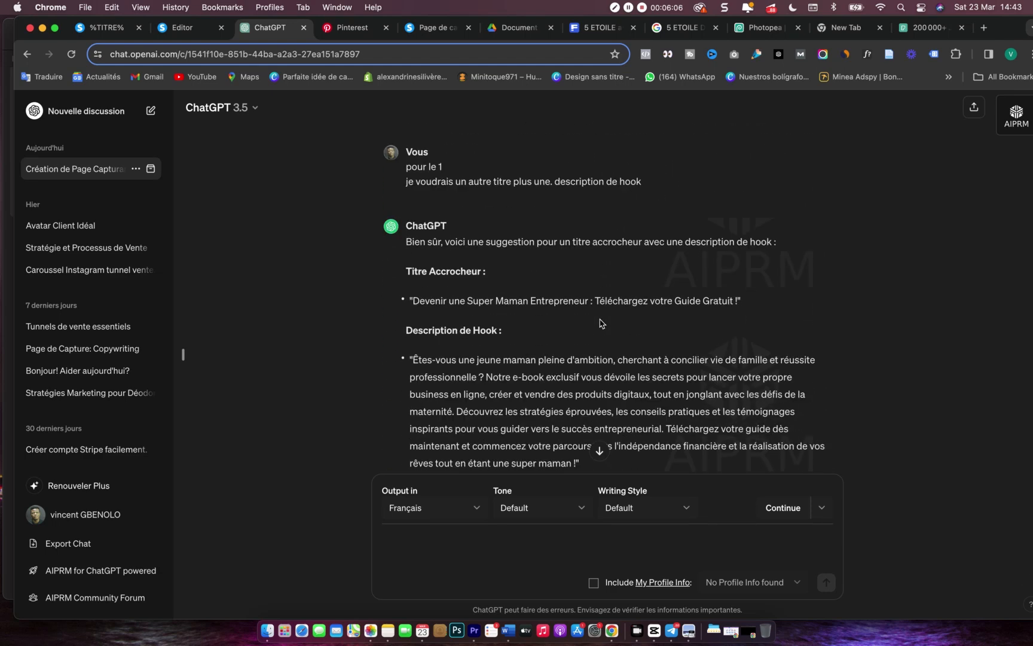
left_click_drag(458, 231, 576, 278)
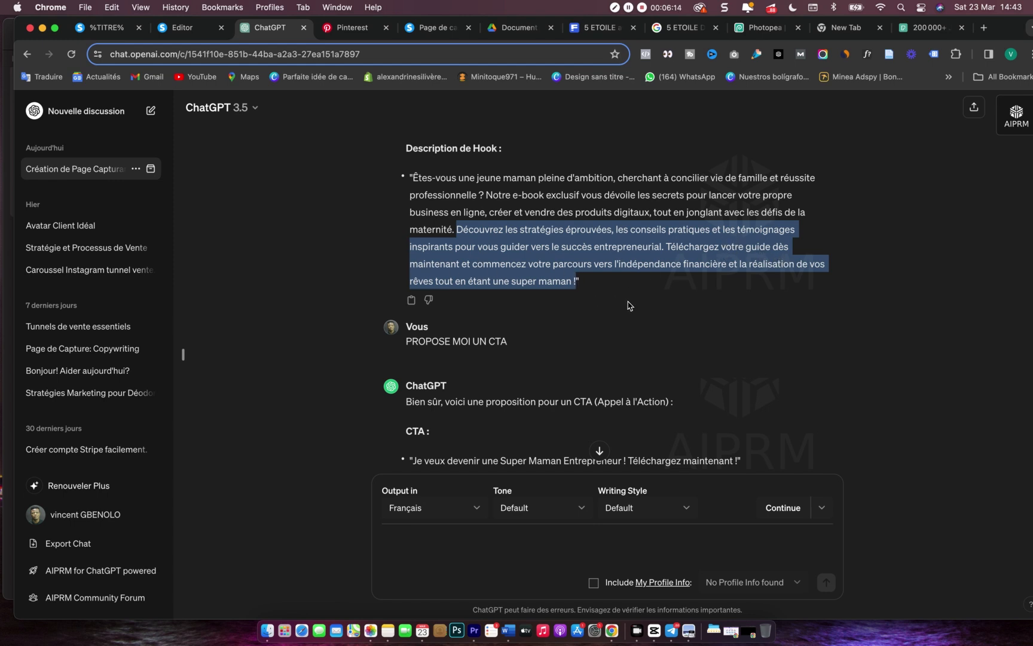
key("super+c")
left_click(183, 28)
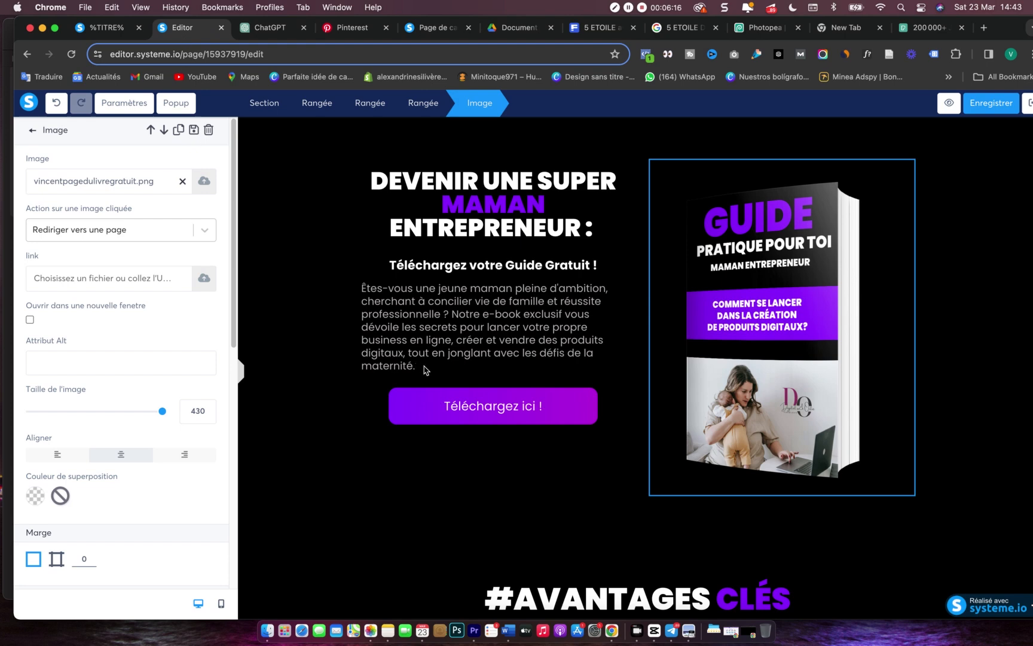
left_click(424, 368)
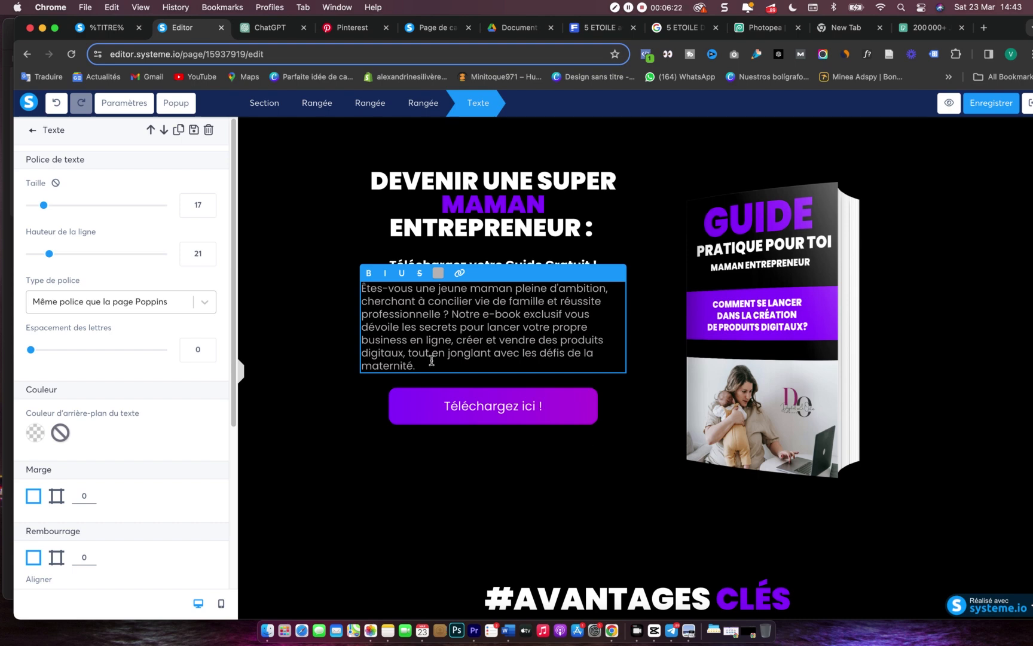
key("super+v")
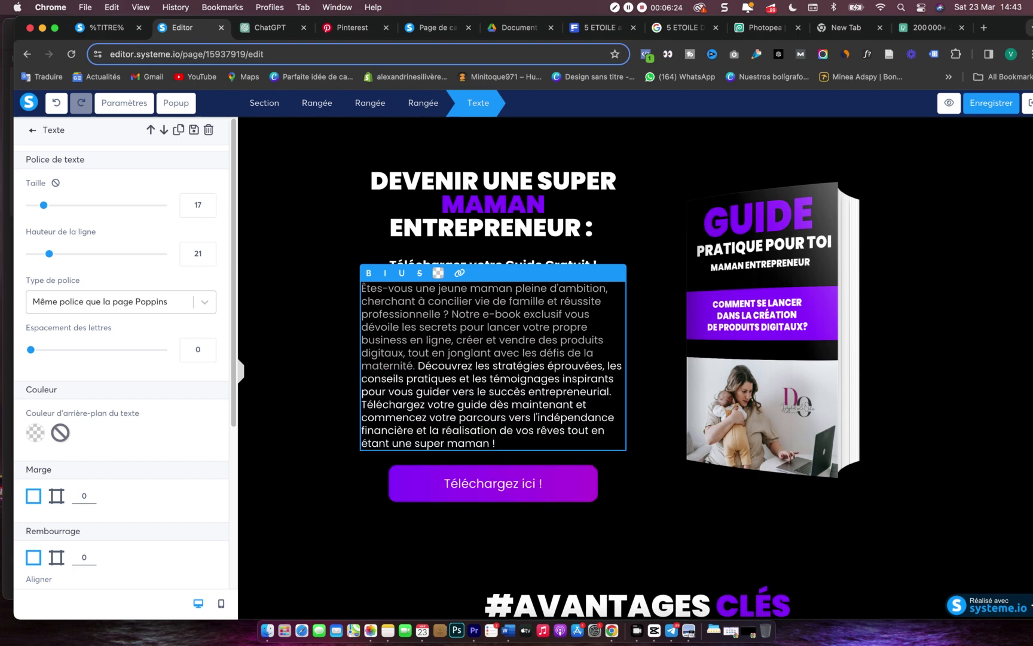
- Colour the newly added sentences of the hero paragraph grey 9B9B9B
left_click_drag(501, 443, 418, 367)
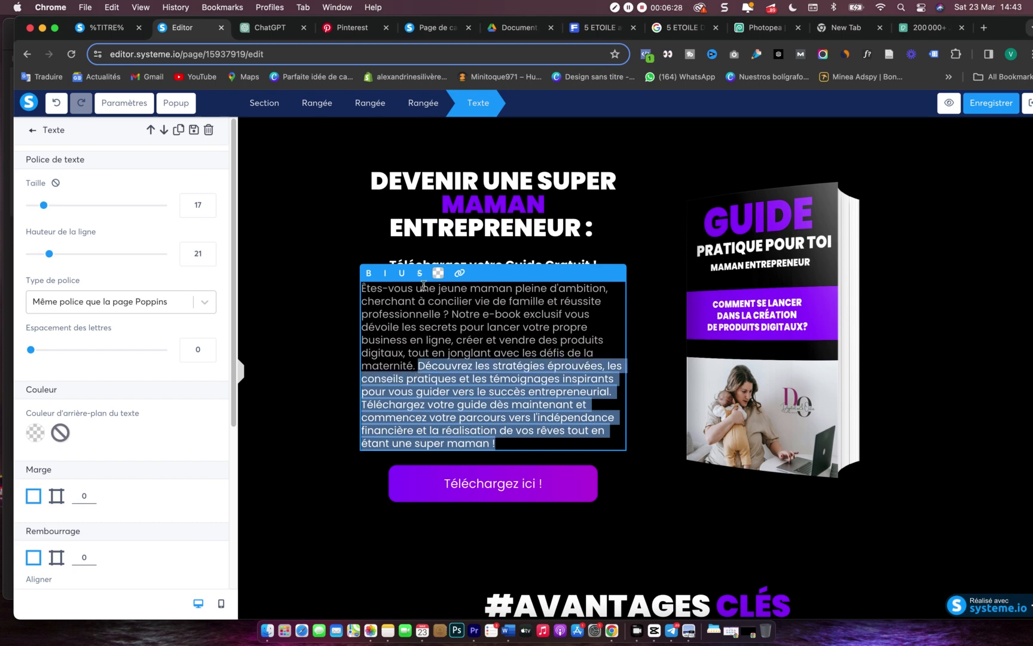
left_click(437, 275)
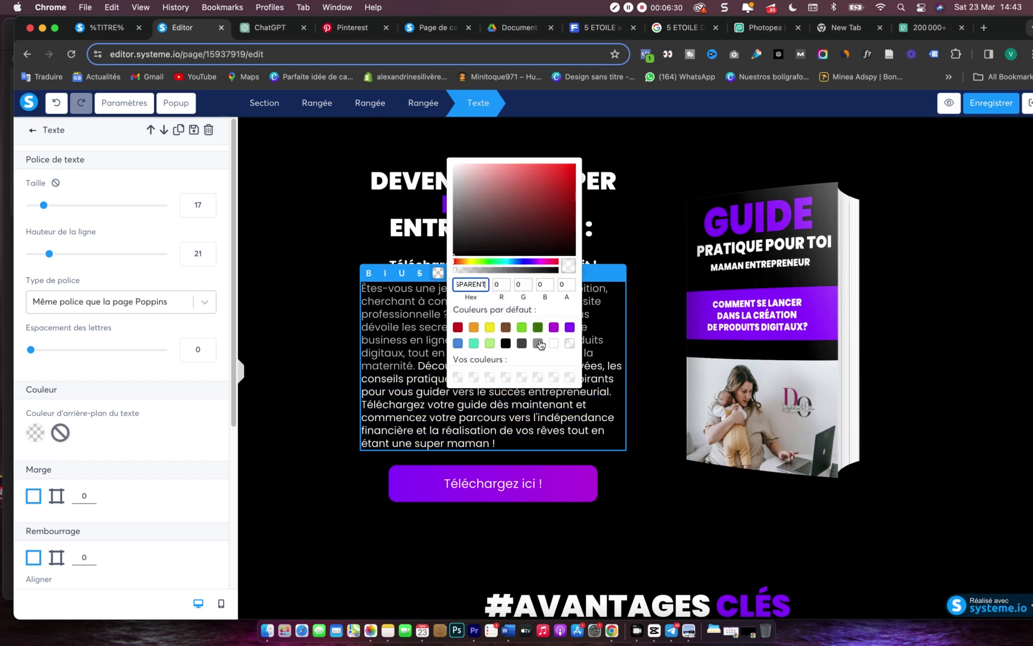
left_click(539, 343)
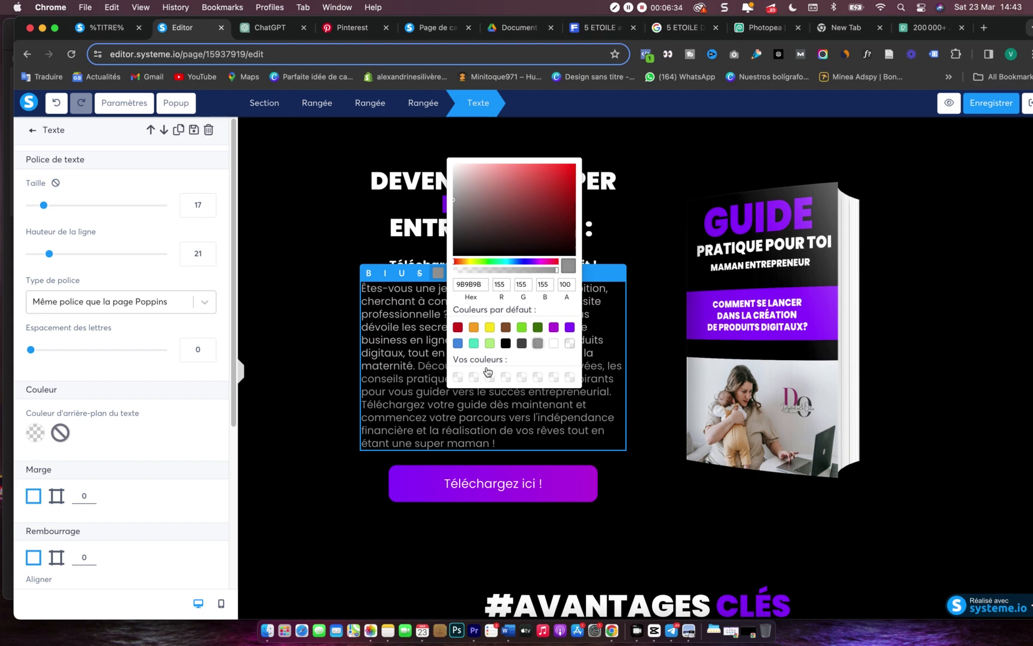
- Recolour the entire hero paragraph in one uniform light grey
left_click(391, 372)
key("super+a")
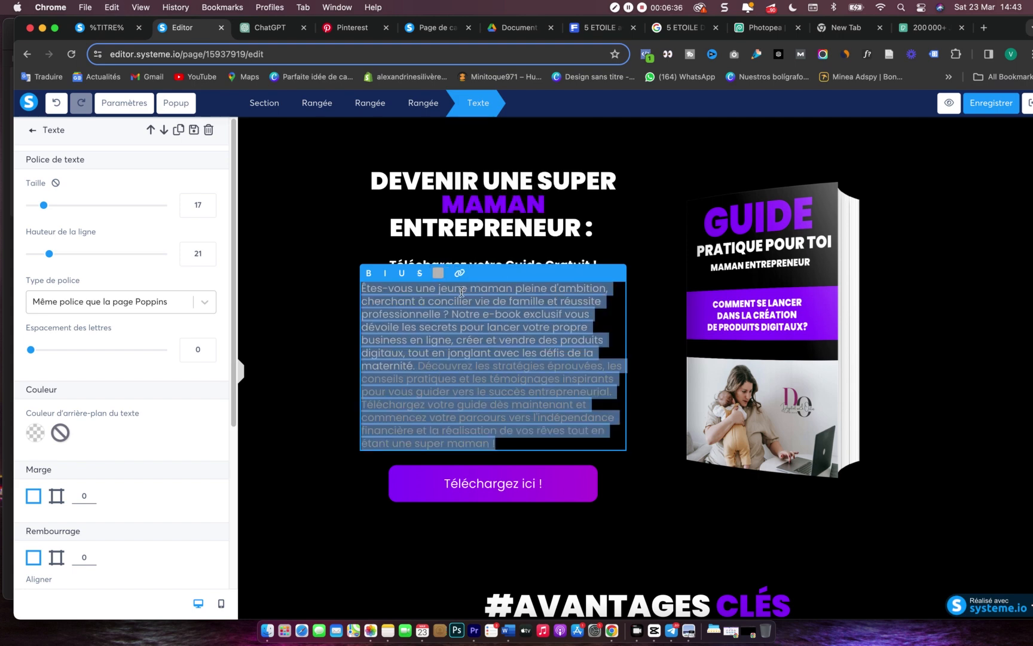
left_click(440, 275)
left_click(456, 199)
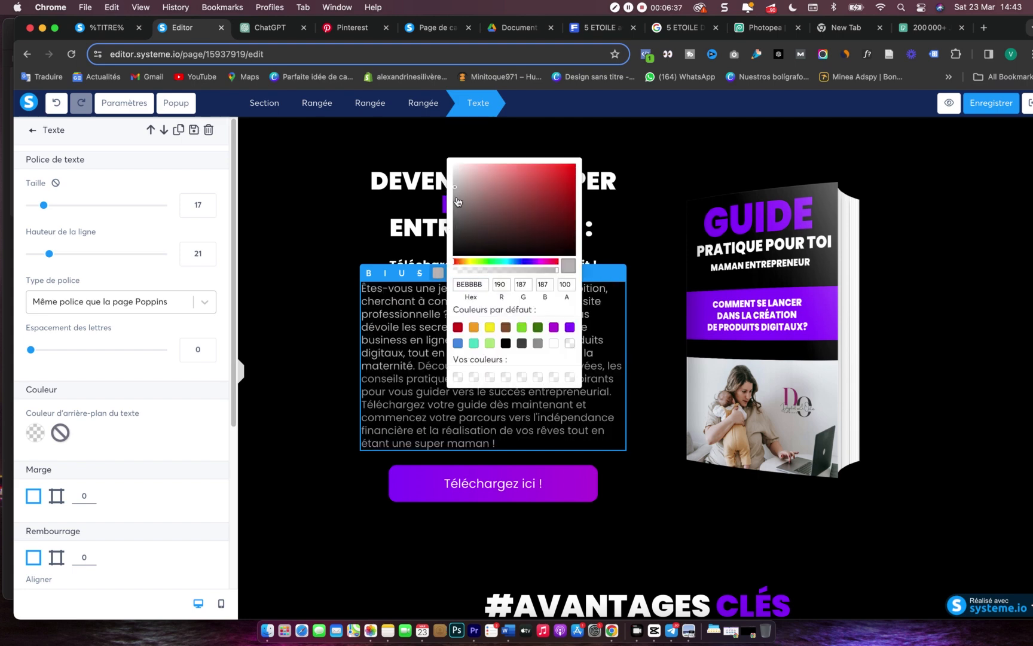
left_click(456, 196)
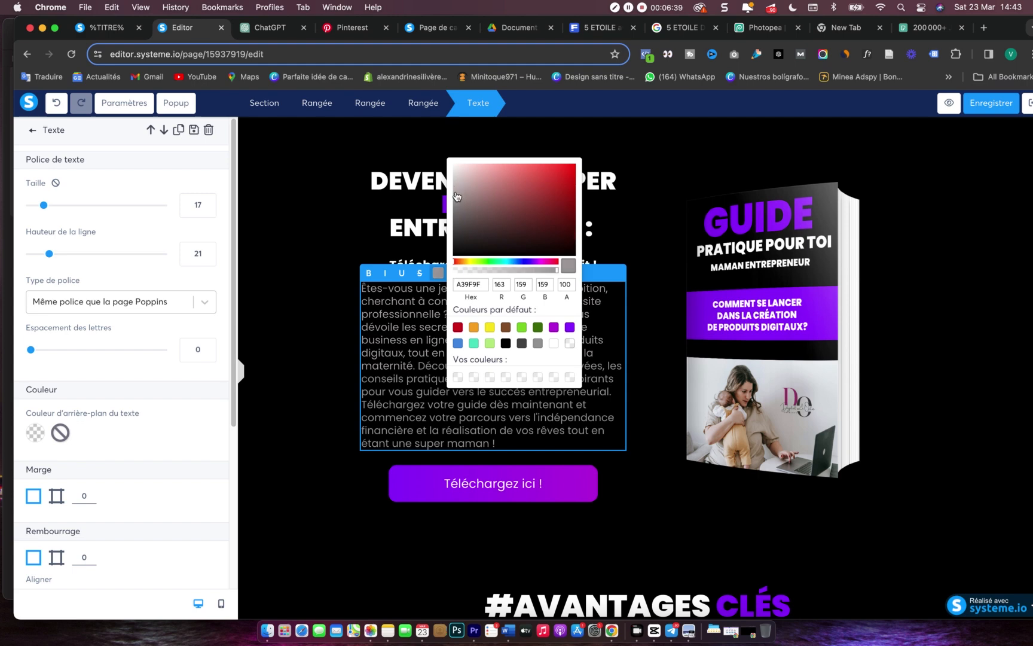
left_click(457, 190)
left_click(456, 187)
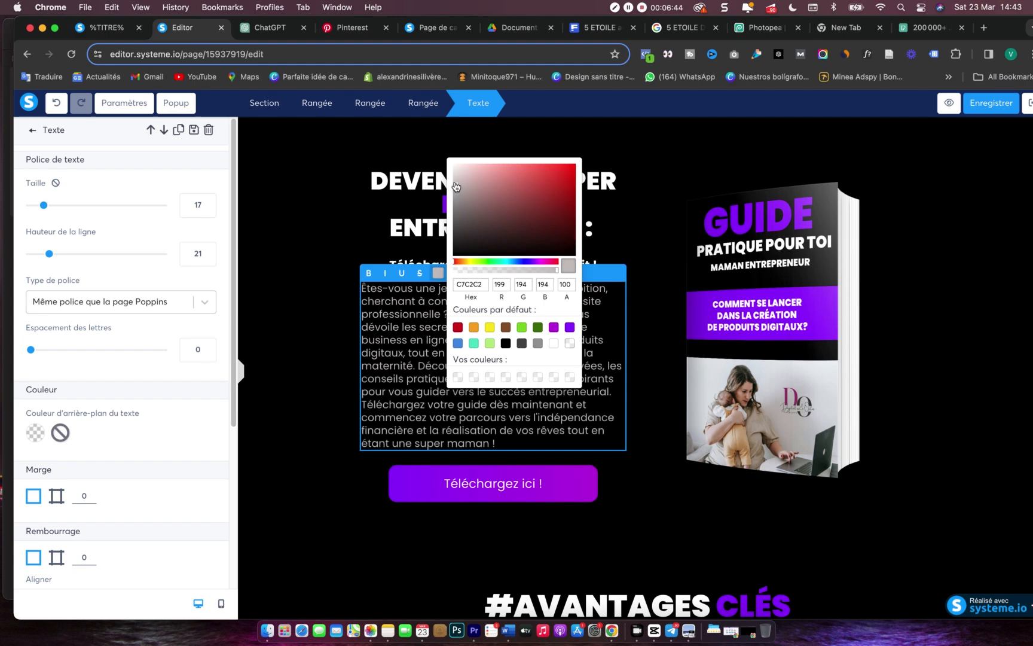
left_click(455, 182)
left_click(548, 444)
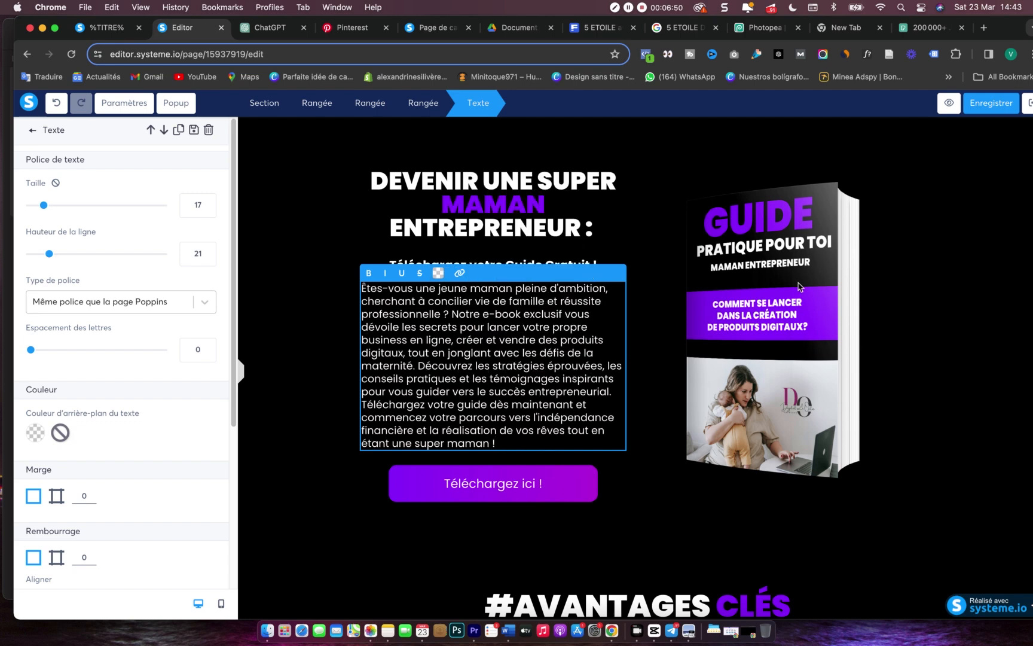
- Switch to Photopea and export the updated book mockup with the five stars as a PNG, 1962 × 2499 px at 100% quality
left_click(800, 287)
left_click(753, 30)
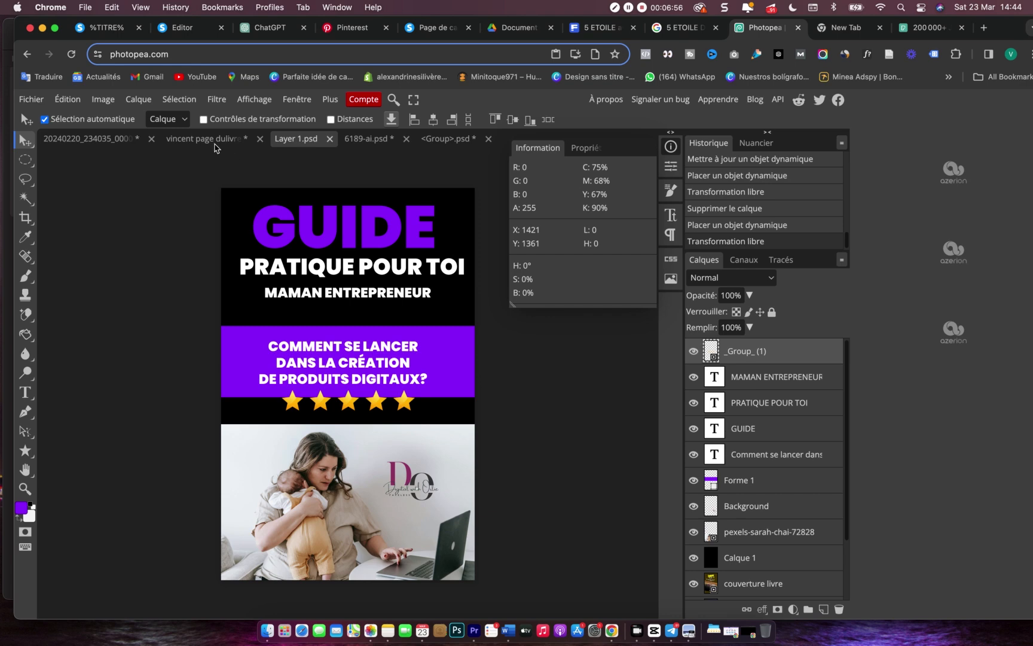
double_click(210, 141)
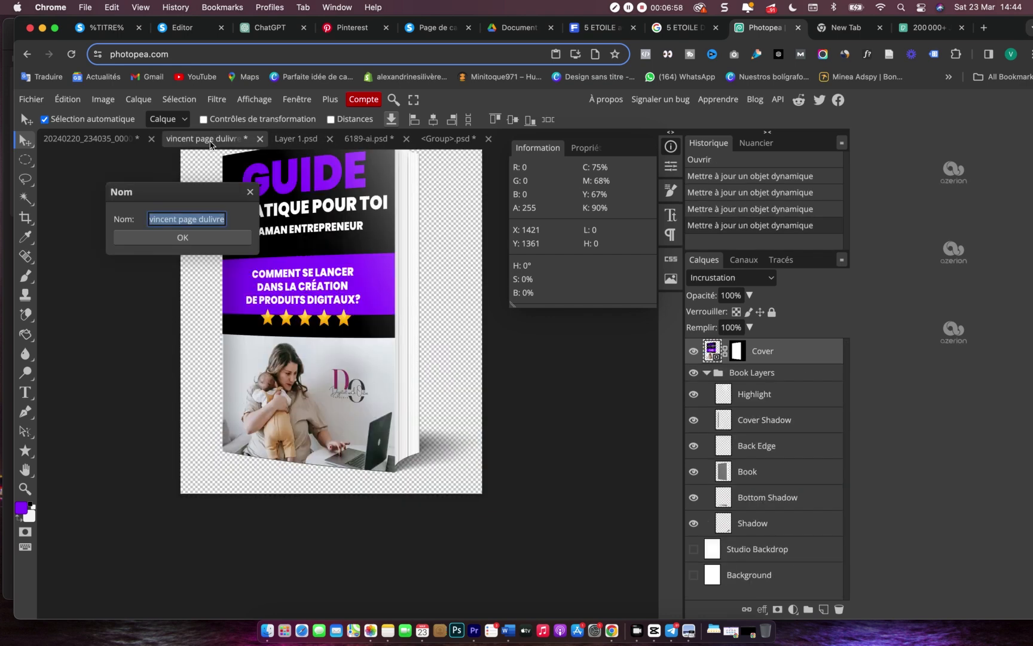
left_click(251, 192)
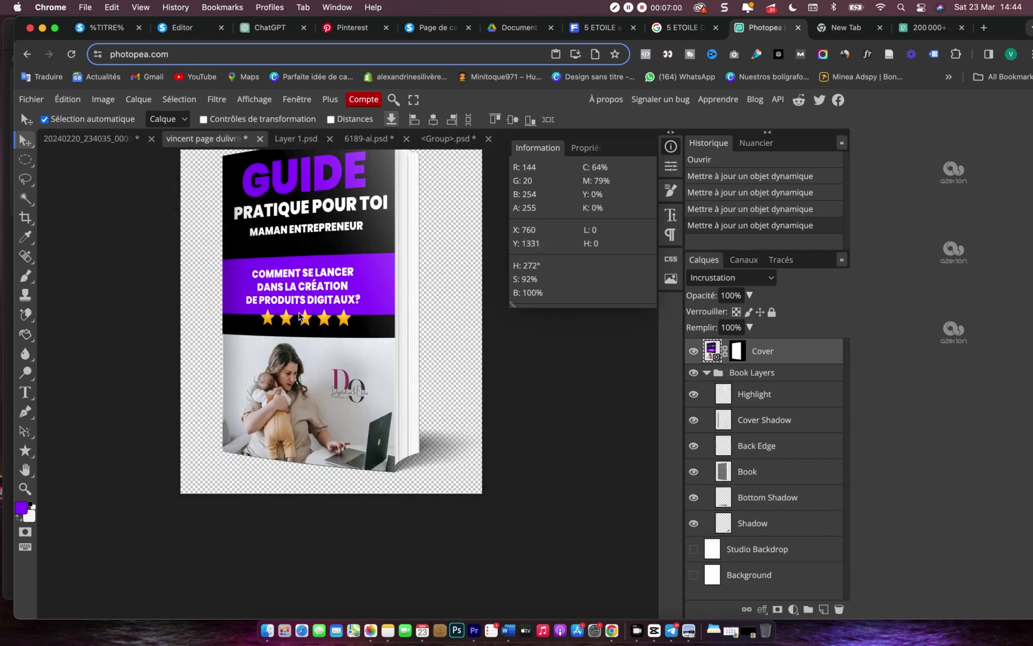
left_click(33, 100)
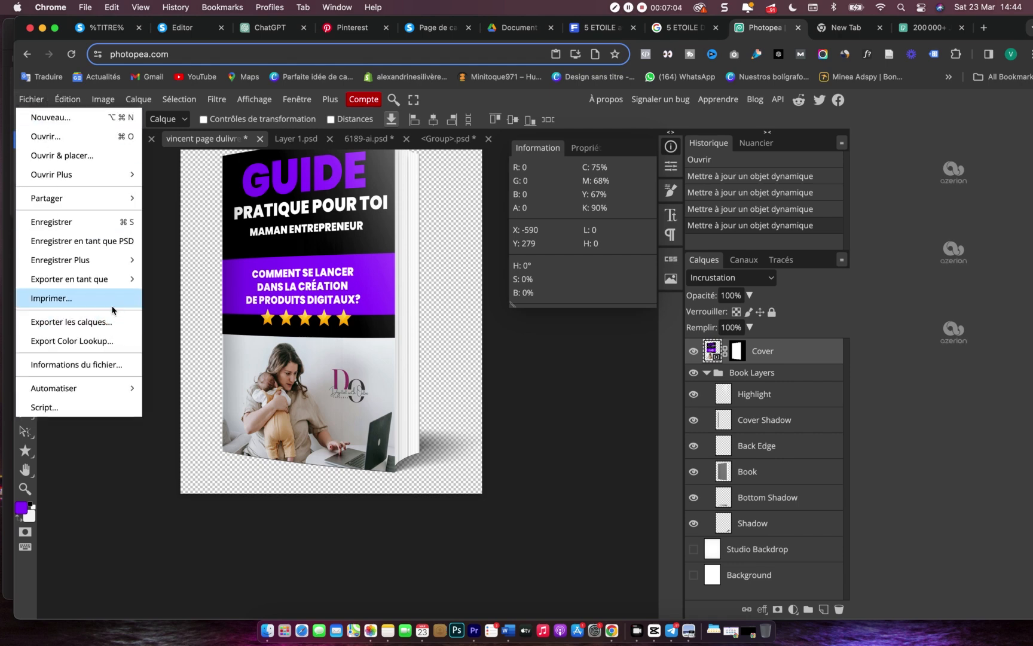
mouse_move(126, 280)
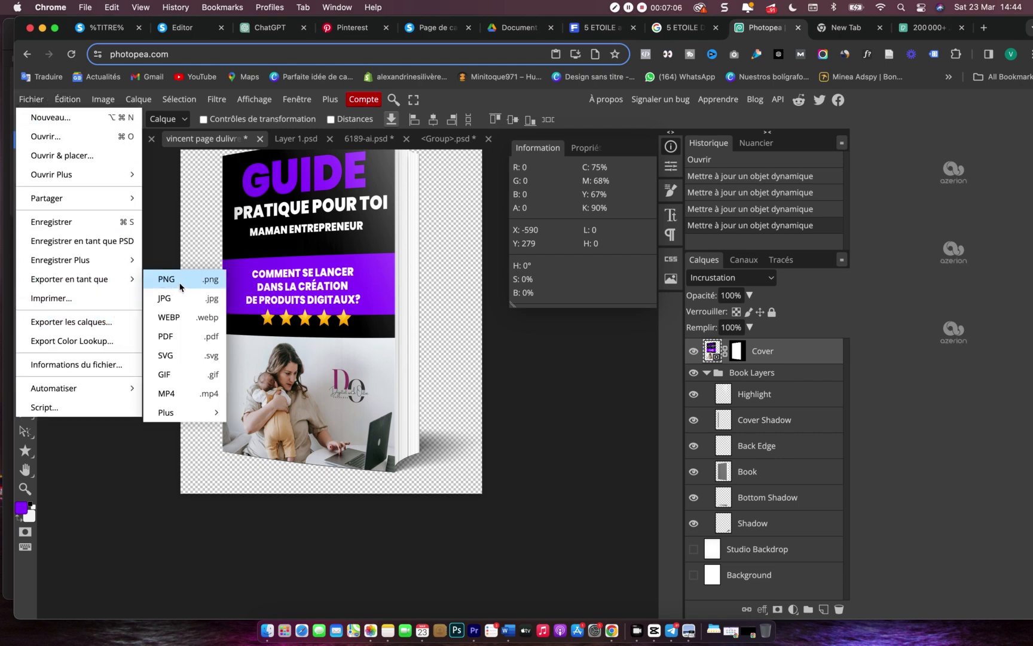
left_click(182, 279)
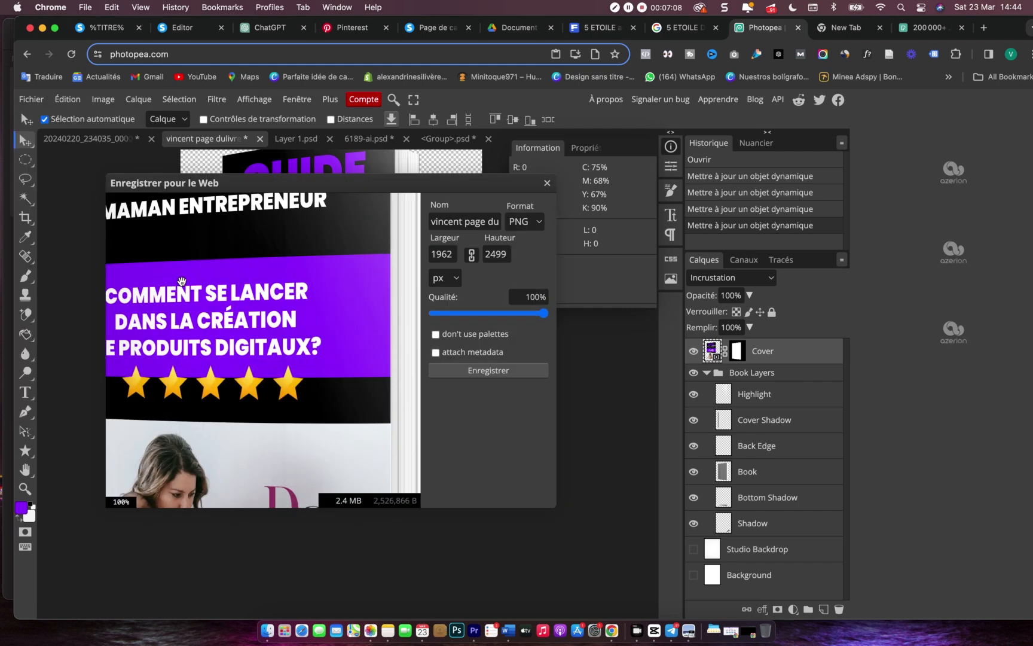
left_click(488, 371)
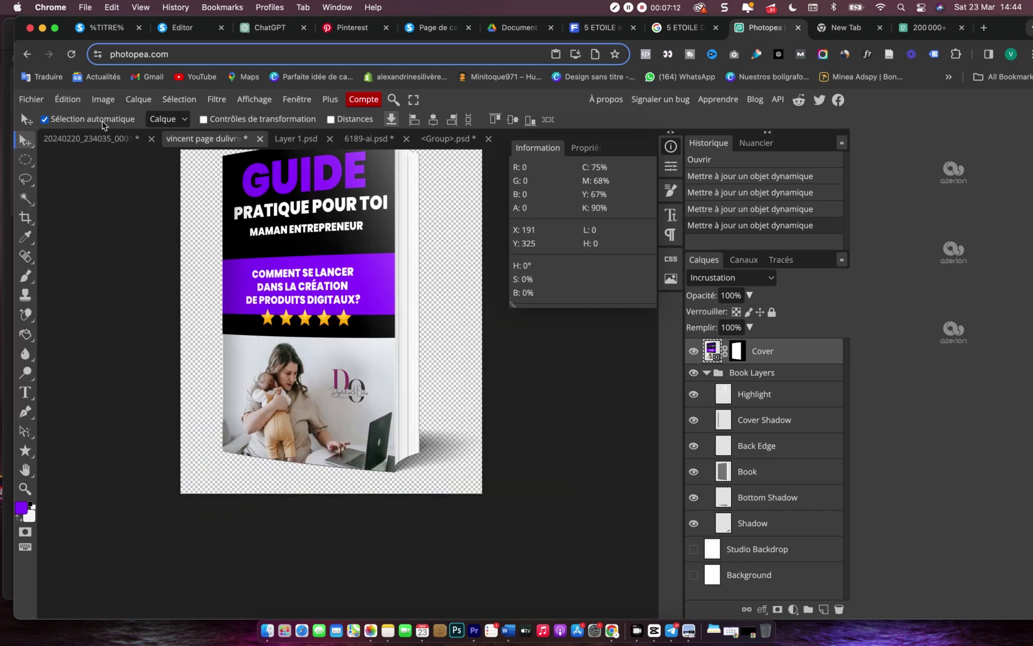
- Switch to the systeme.io editor, add an image element directly under the hero headline, and check the Pinterest e-book funnel reference
left_click(177, 31)
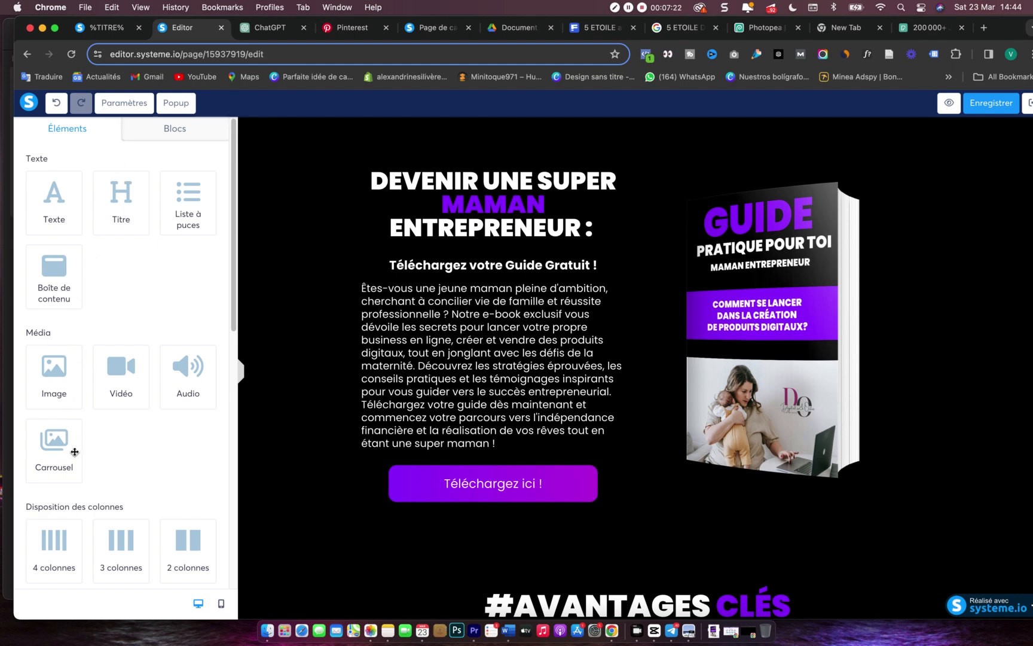
left_click_drag(77, 376, 502, 239)
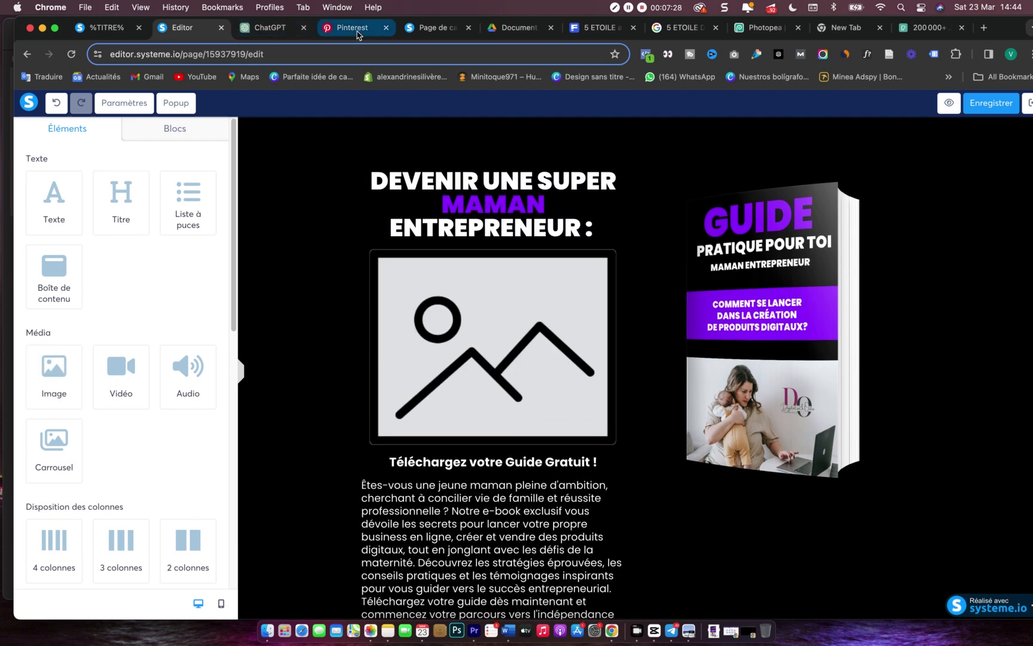
left_click(353, 29)
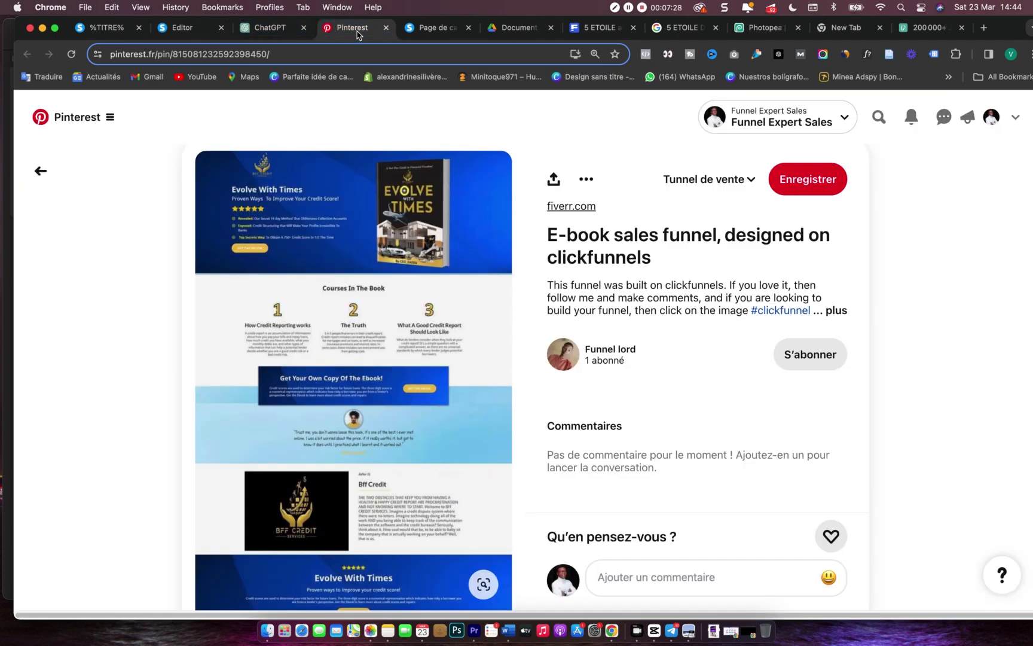
left_click(197, 30)
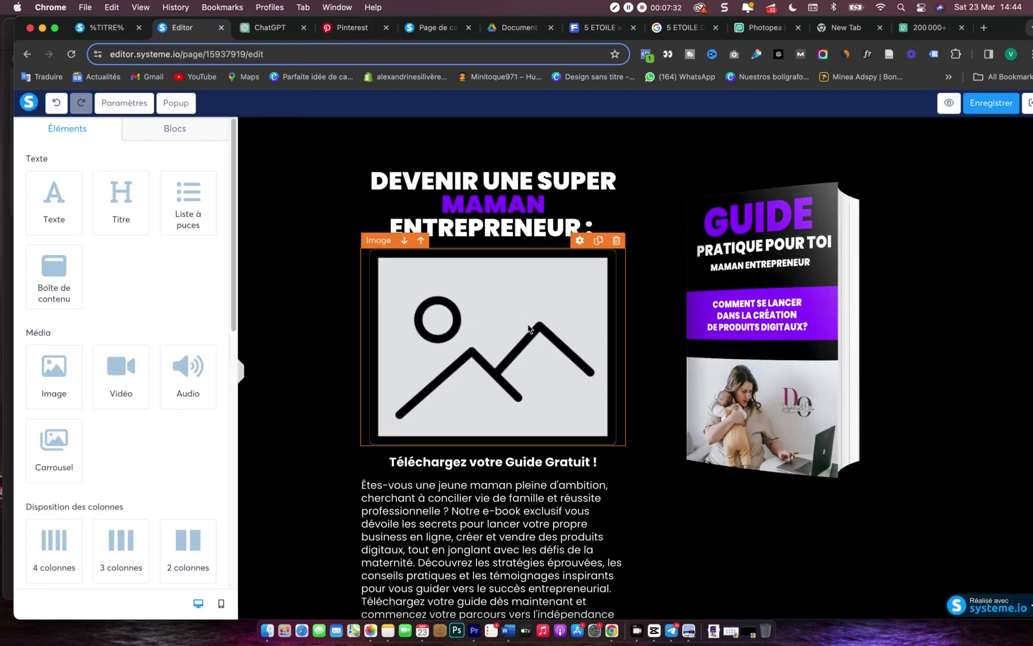
- Move the new image element down below the "Téléchargez votre Guide Gratuit !" subtitle
left_click(453, 354)
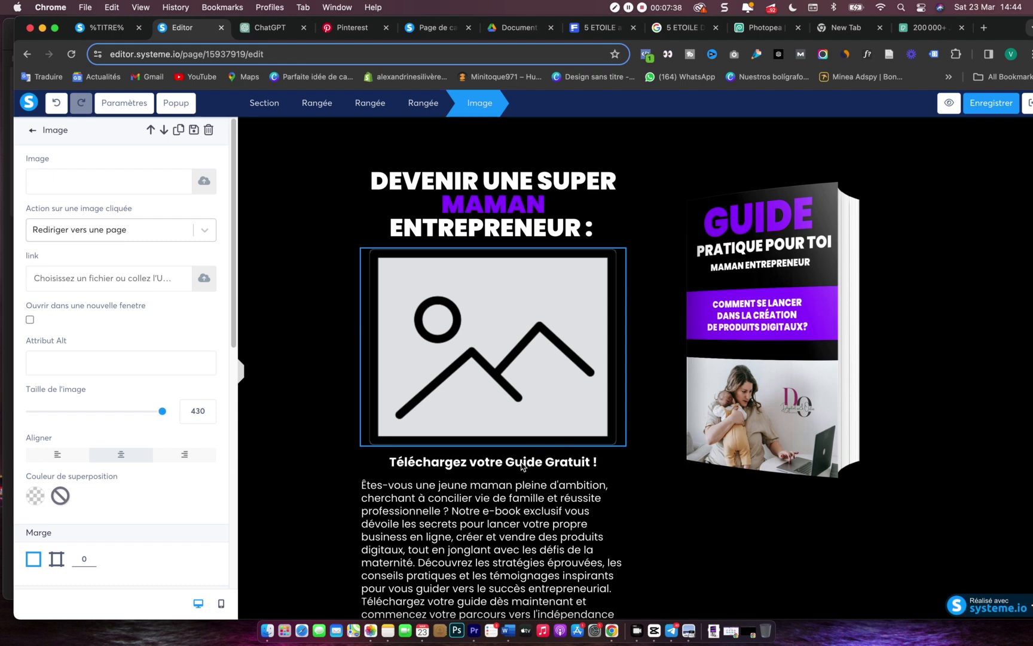
left_click(572, 327)
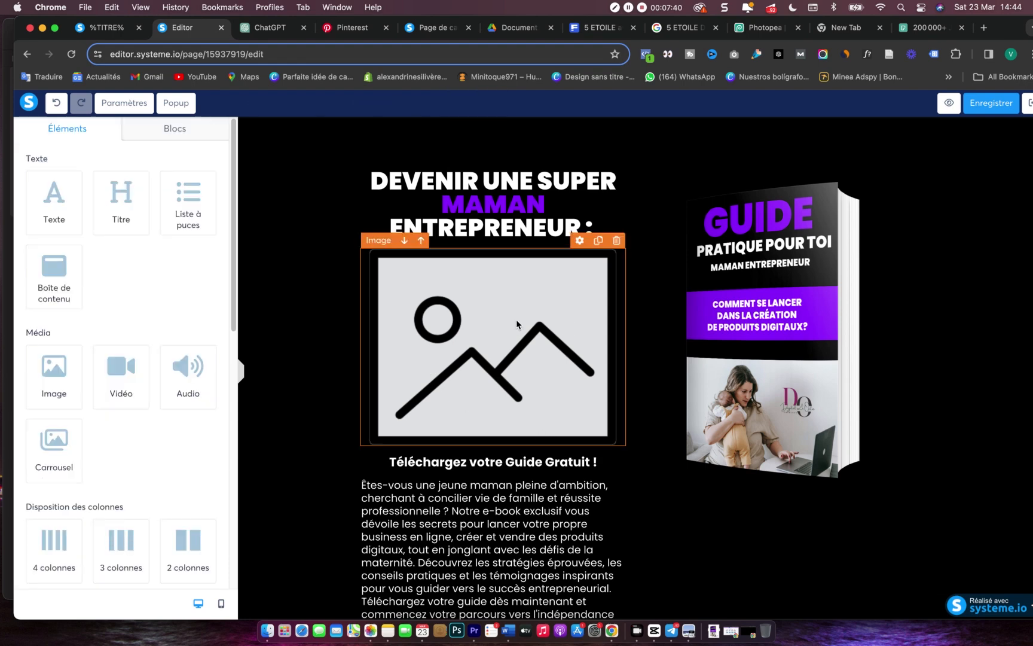
left_click(401, 244)
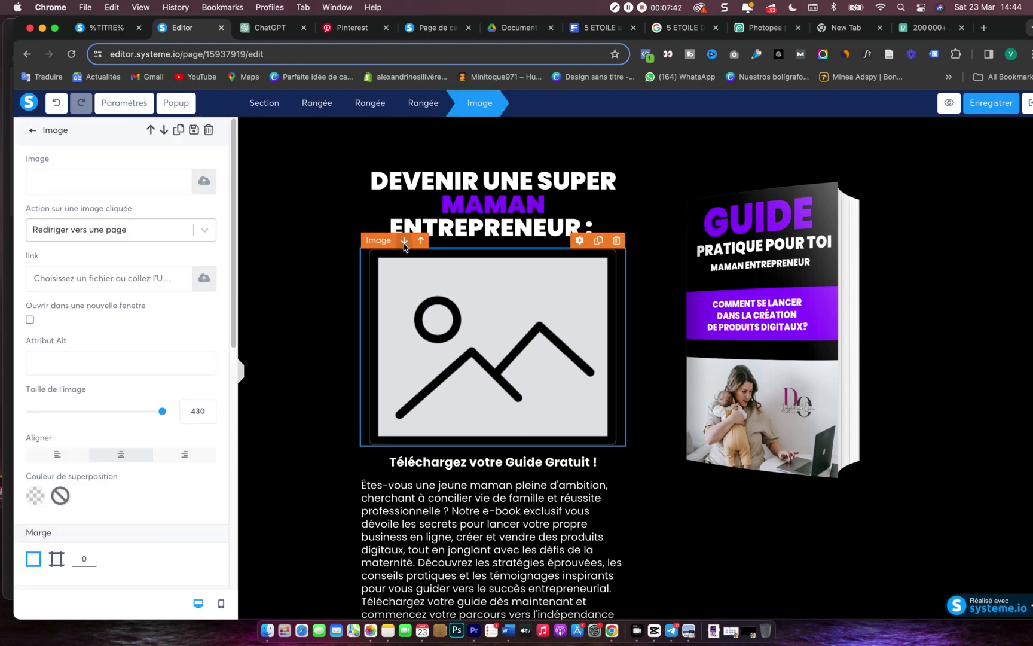
left_click(404, 241)
left_click(410, 331)
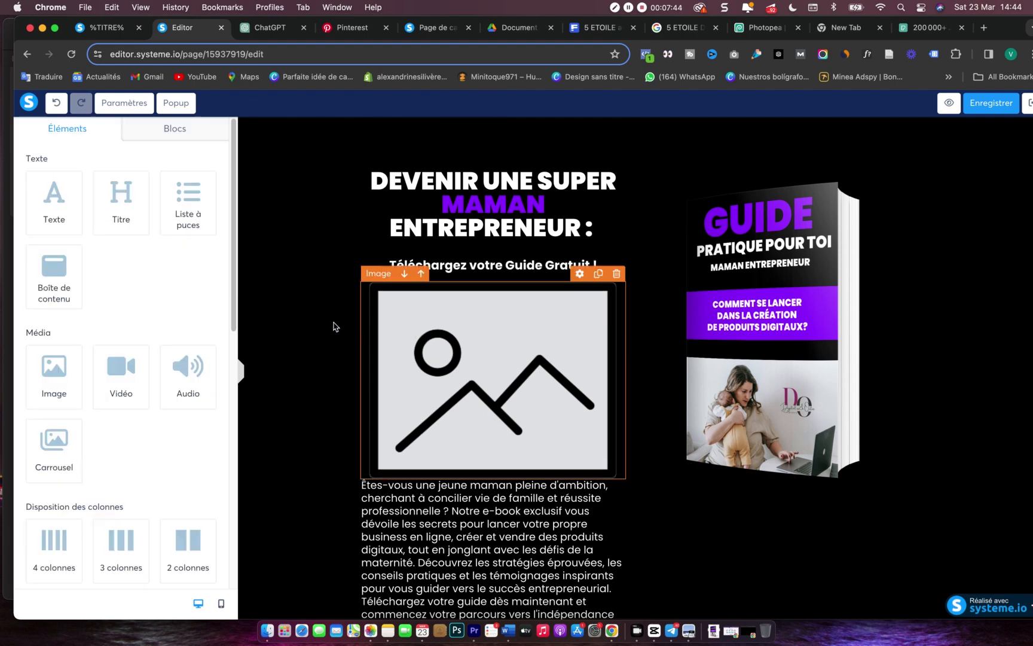
- Upload the five-star PNG and the new book mockup PNG from Downloads, and insert _Group_1.png into the empty image element
left_click(404, 326)
left_click(203, 183)
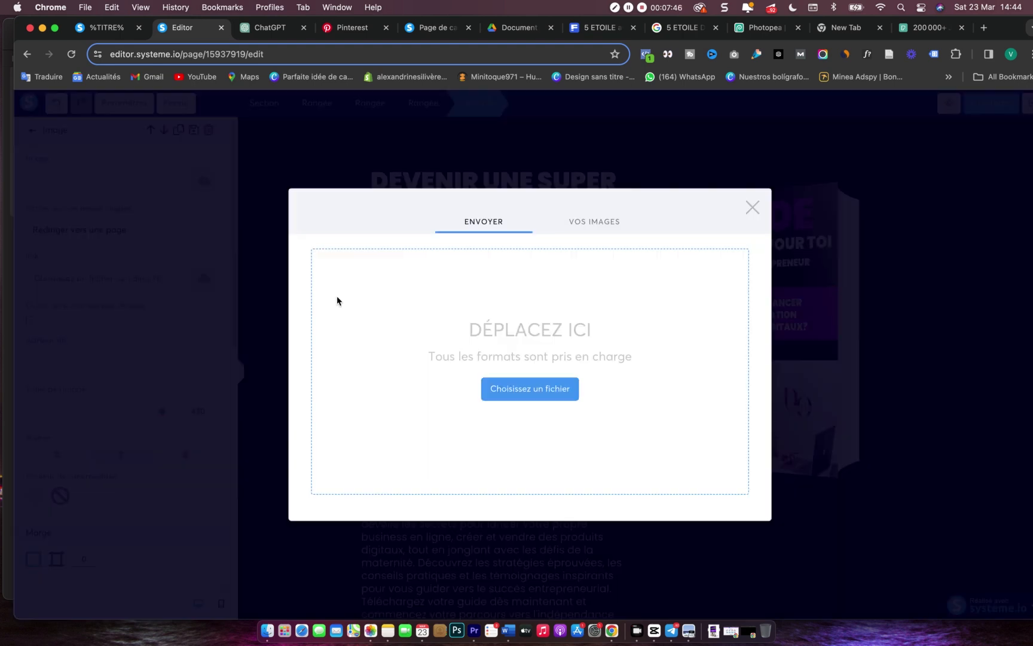
left_click(267, 629)
left_click_drag(662, 307, 364, 344)
left_click(485, 193)
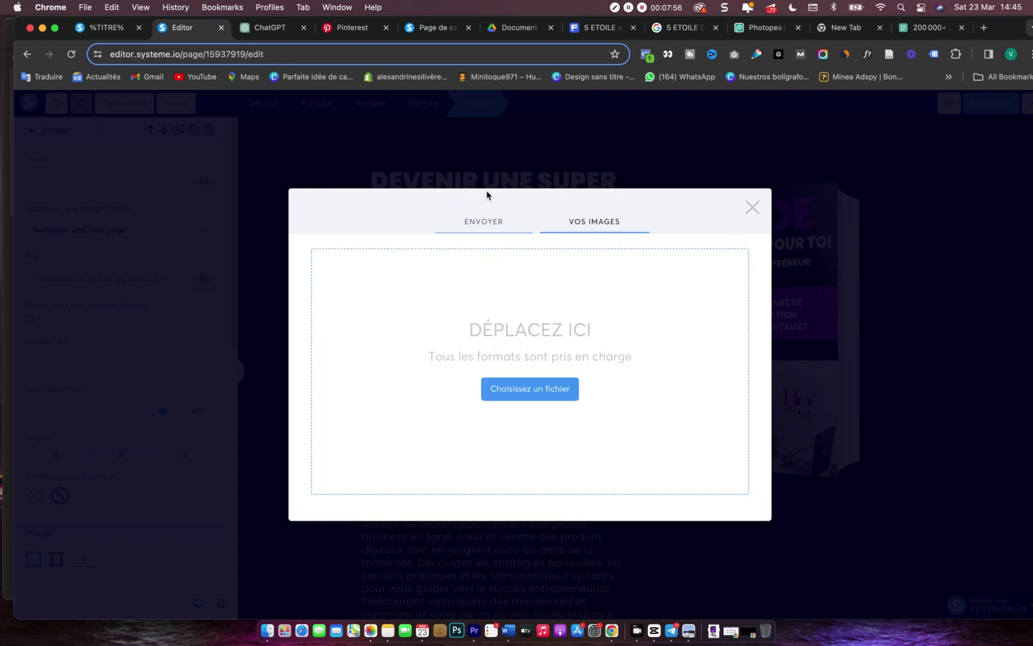
left_click(267, 631)
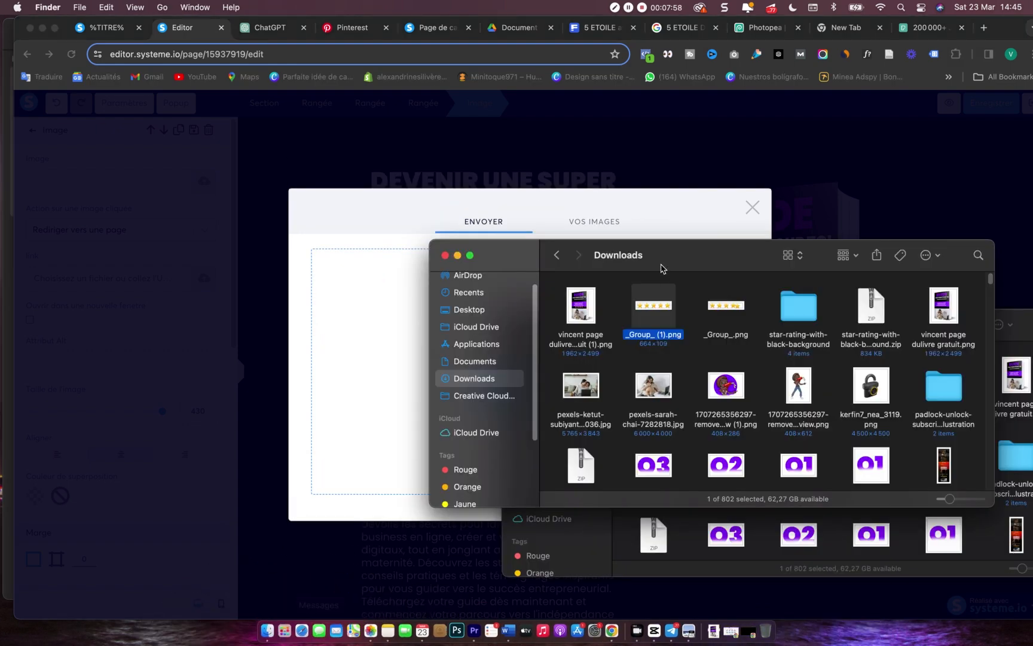
left_click_drag(594, 306, 353, 364)
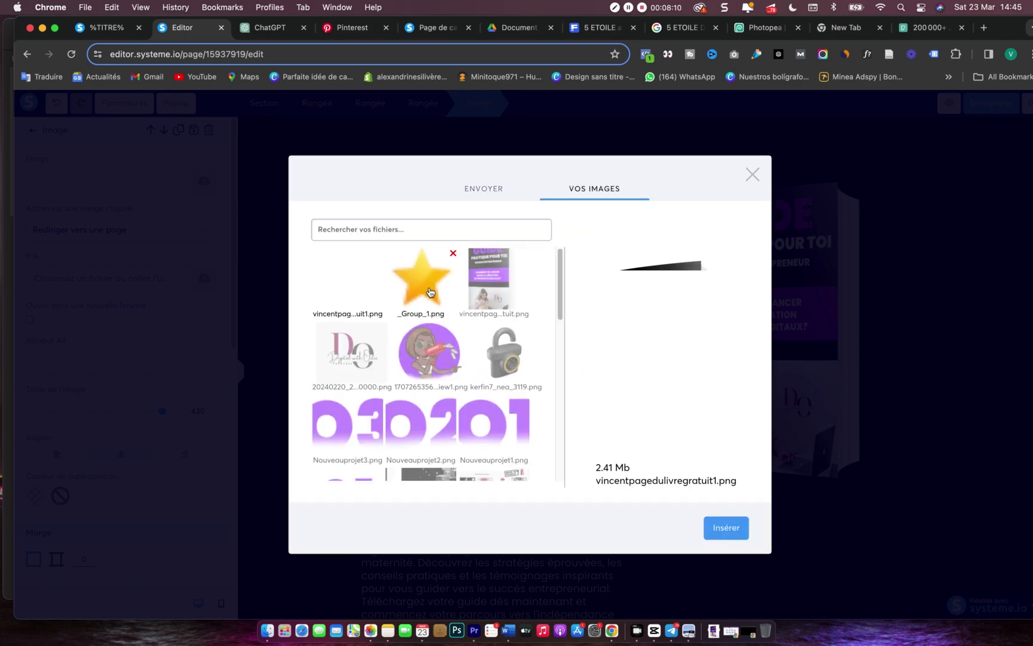
left_click(428, 292)
left_click(731, 529)
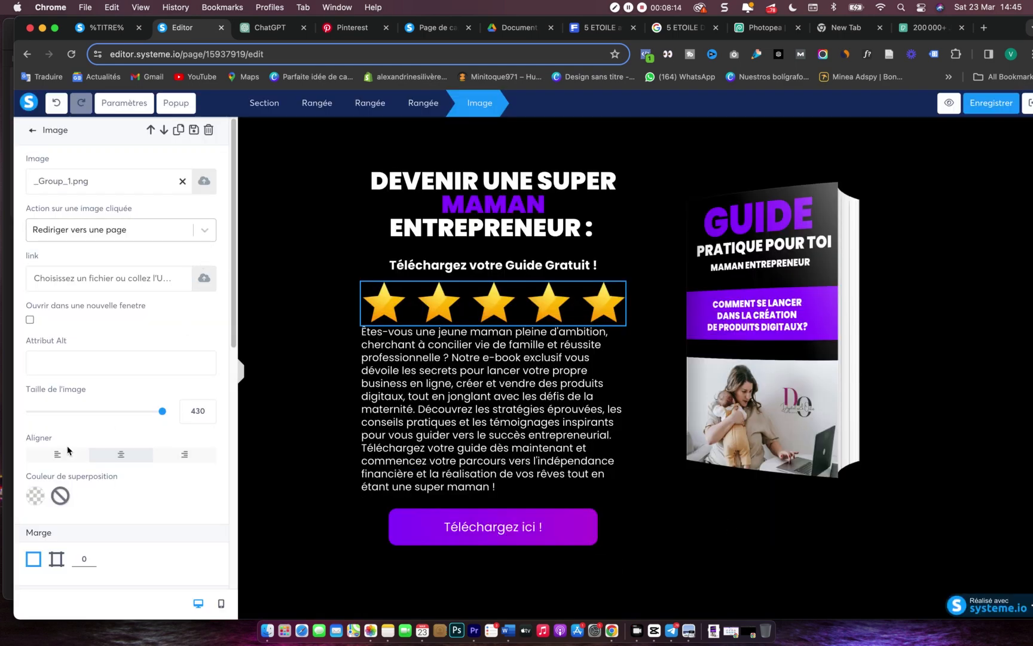
- Align the five-star image to the left and reduce its size to 123
left_click(49, 457)
left_click_drag(162, 416, 69, 418)
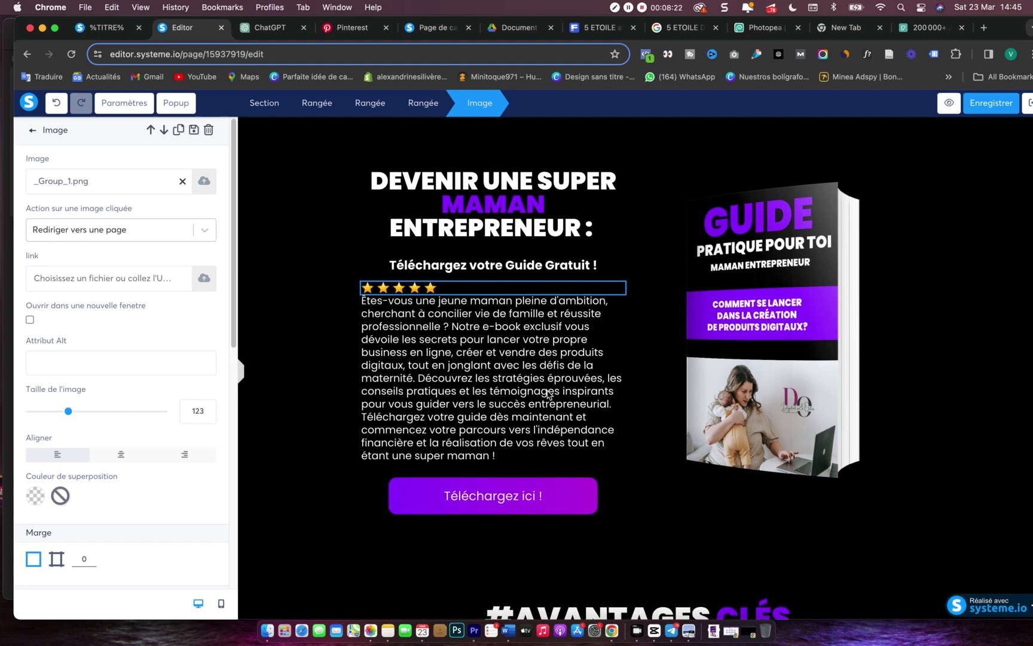
left_click(635, 406)
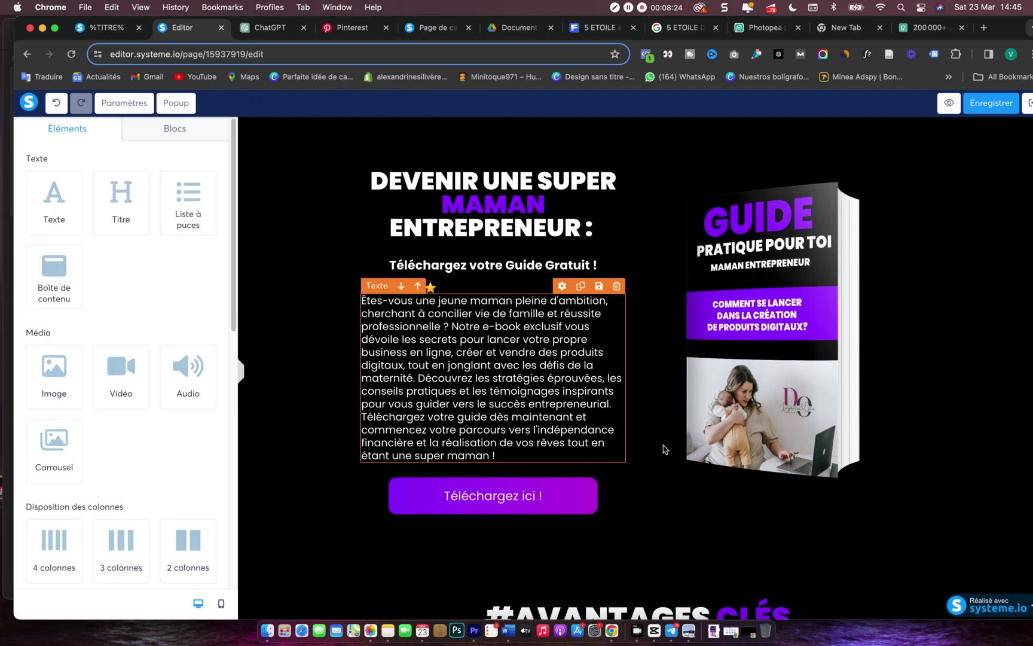
- Open the settings of the hero section's book cover image
left_click(852, 274)
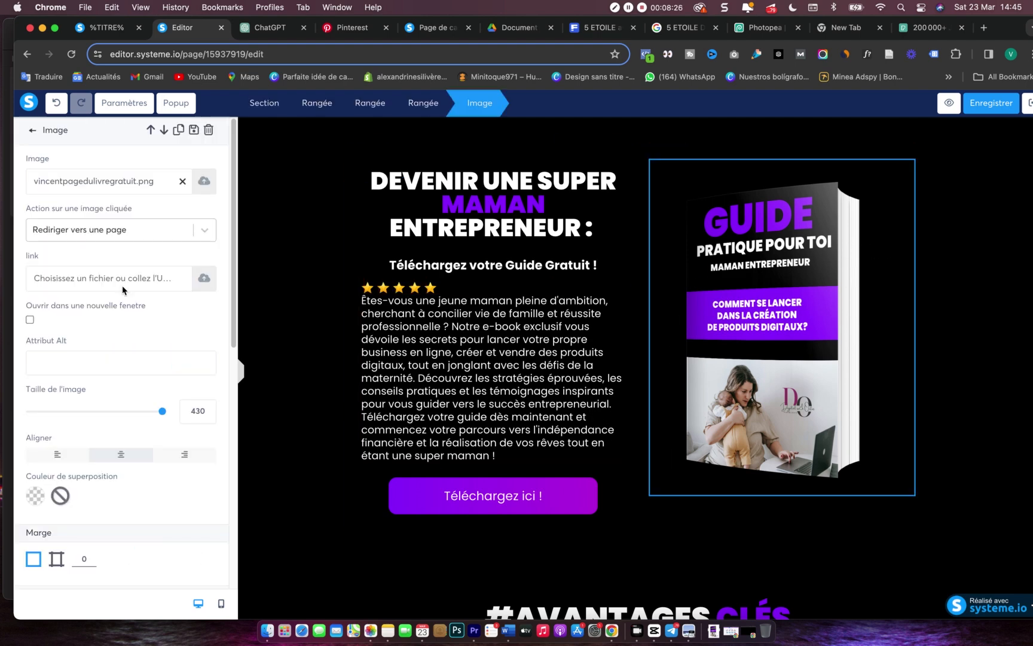
- Replace the page's book image with the uploaded cover version showing five stars below the purple band's text
left_click(205, 180)
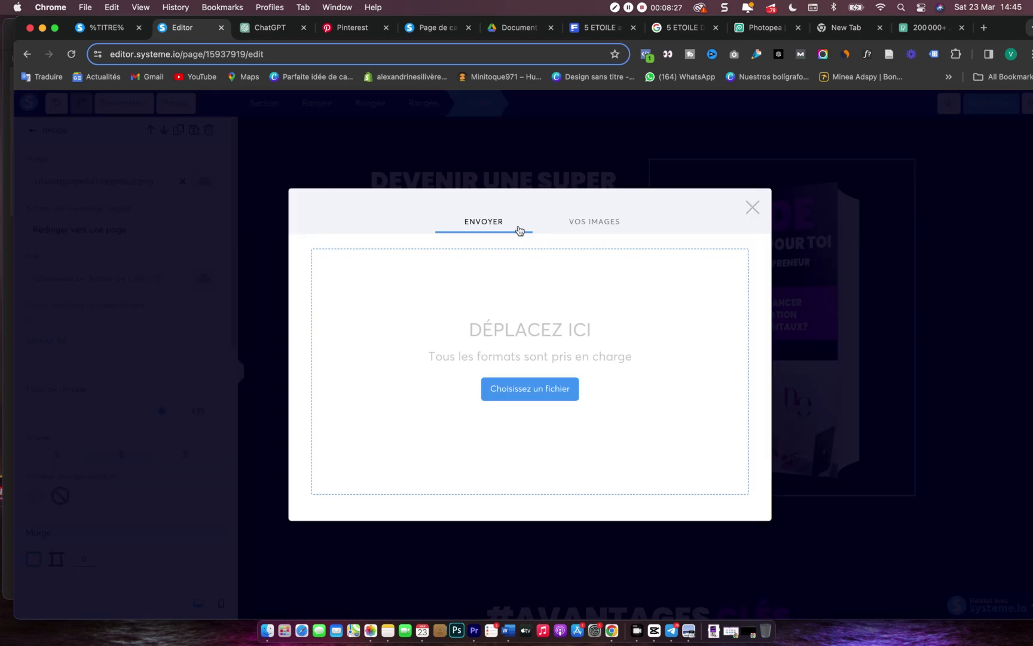
left_click(590, 236)
left_click(727, 528)
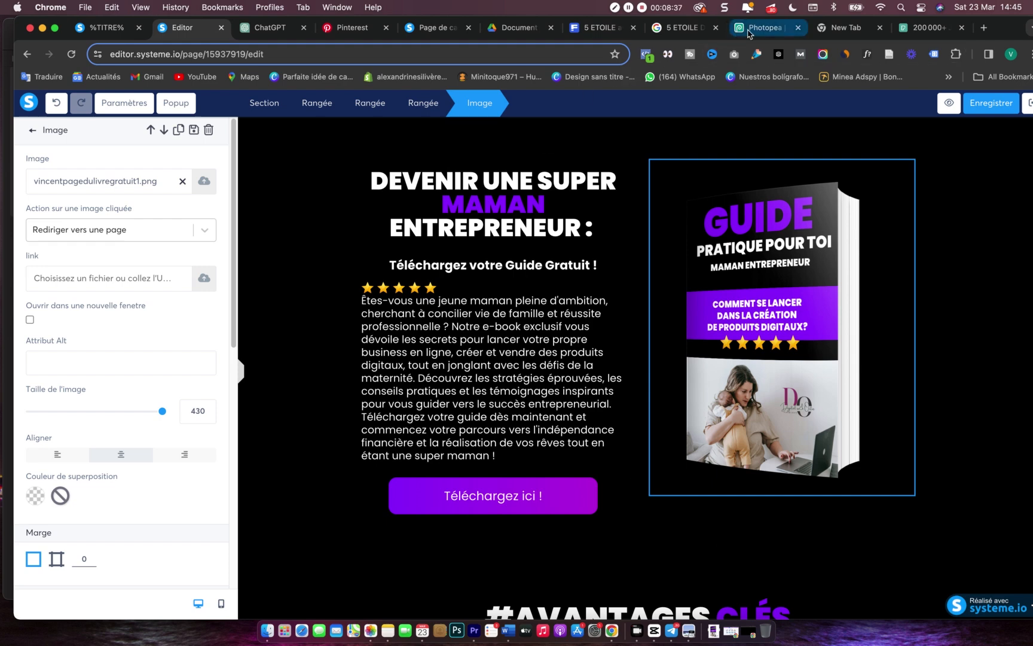
- Switch to Photopea, move the five stars below "MAMAN ENTREPRENEUR" in Layer 1.psd, and update the book mockup
left_click(749, 29)
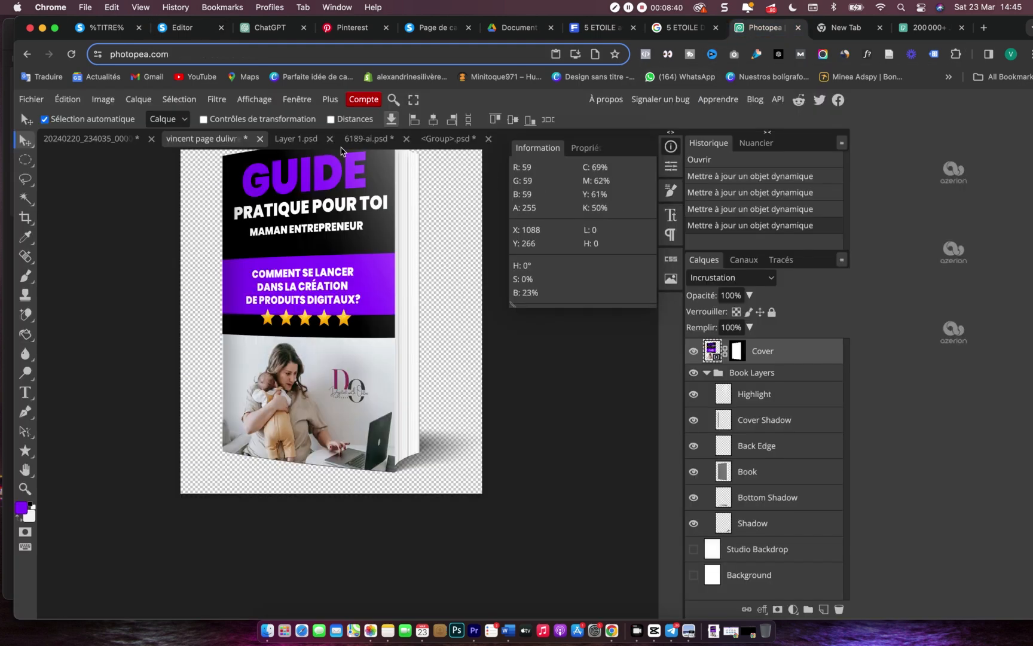
left_click(303, 143)
left_click_drag(377, 402, 377, 319)
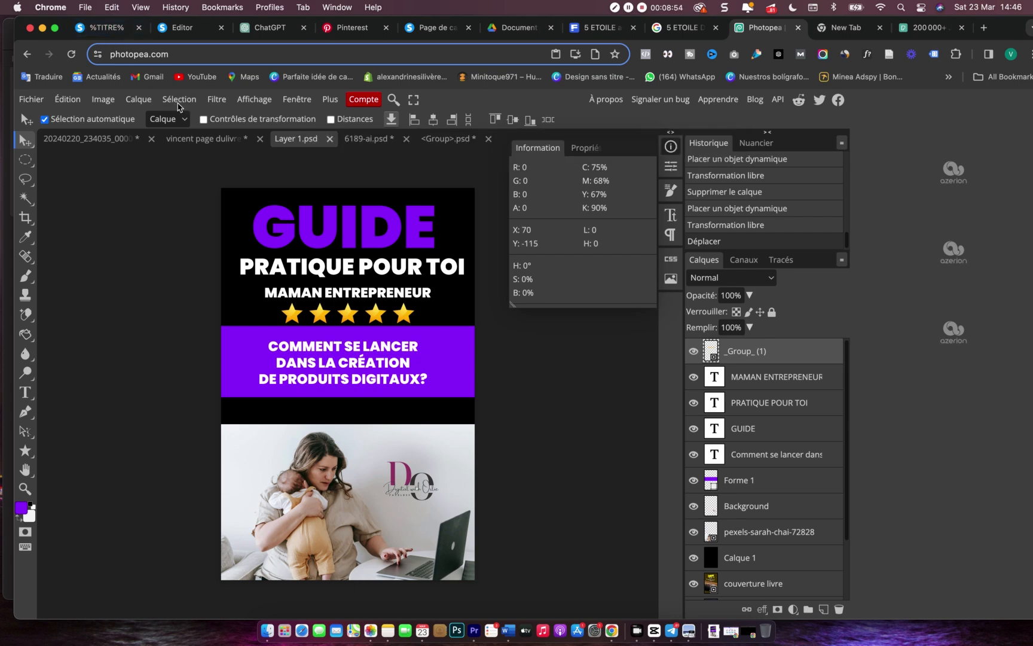
left_click(216, 145)
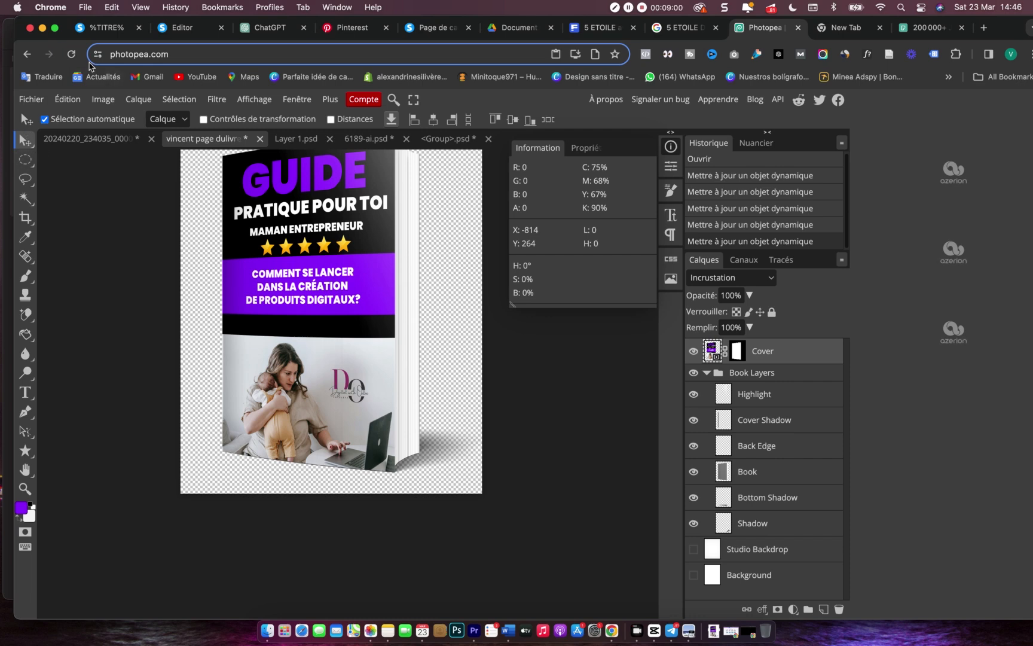
- Export the updated book mockup as a PNG at 1962 × 2499 px and 100% quality
left_click(31, 99)
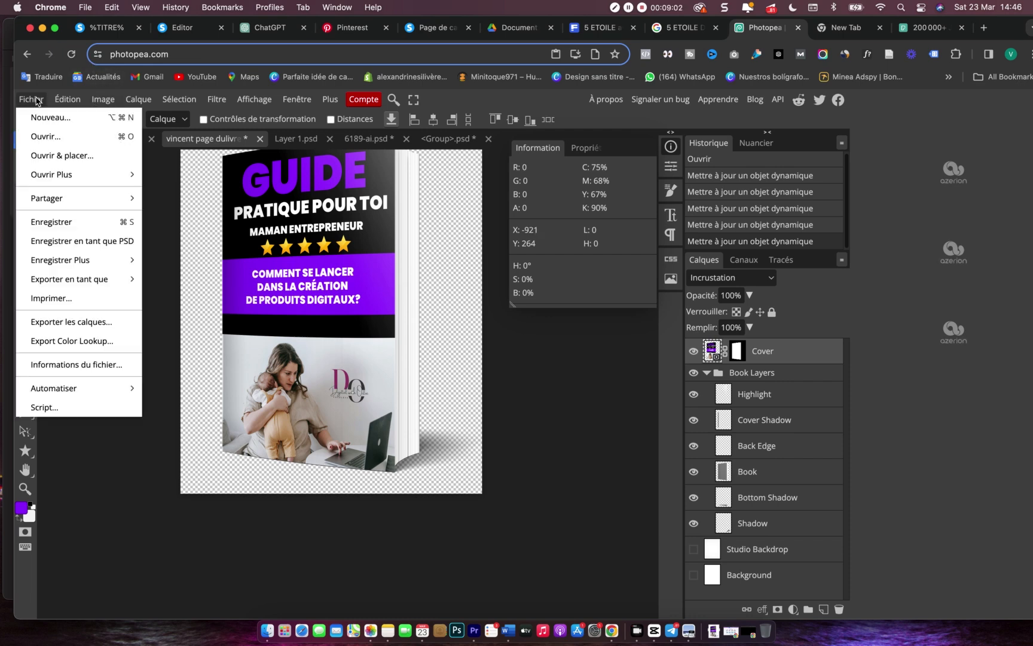
mouse_move(86, 285)
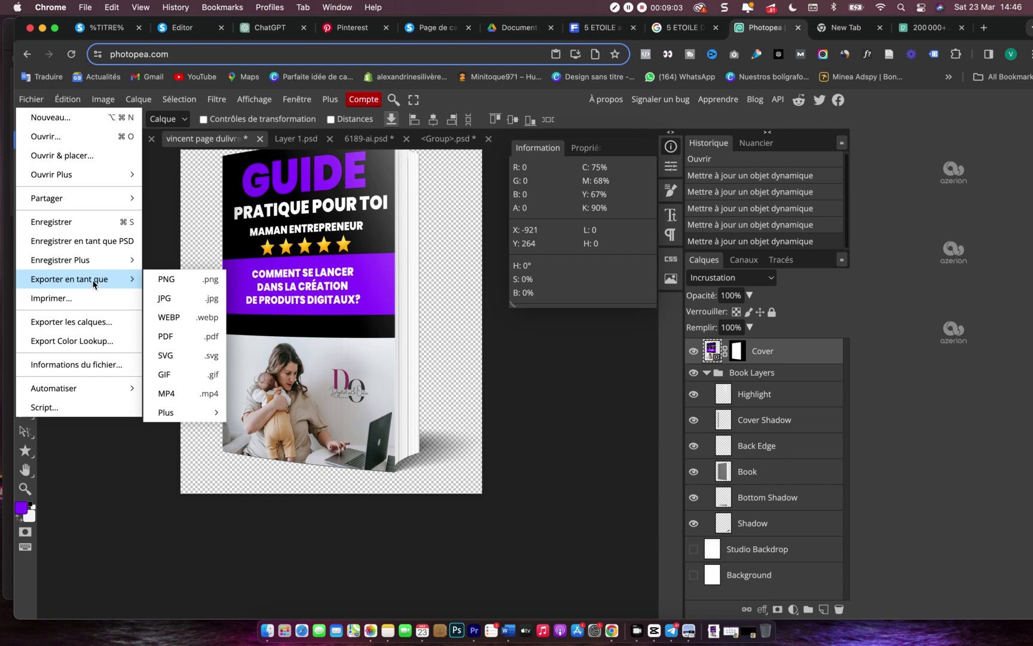
left_click(189, 284)
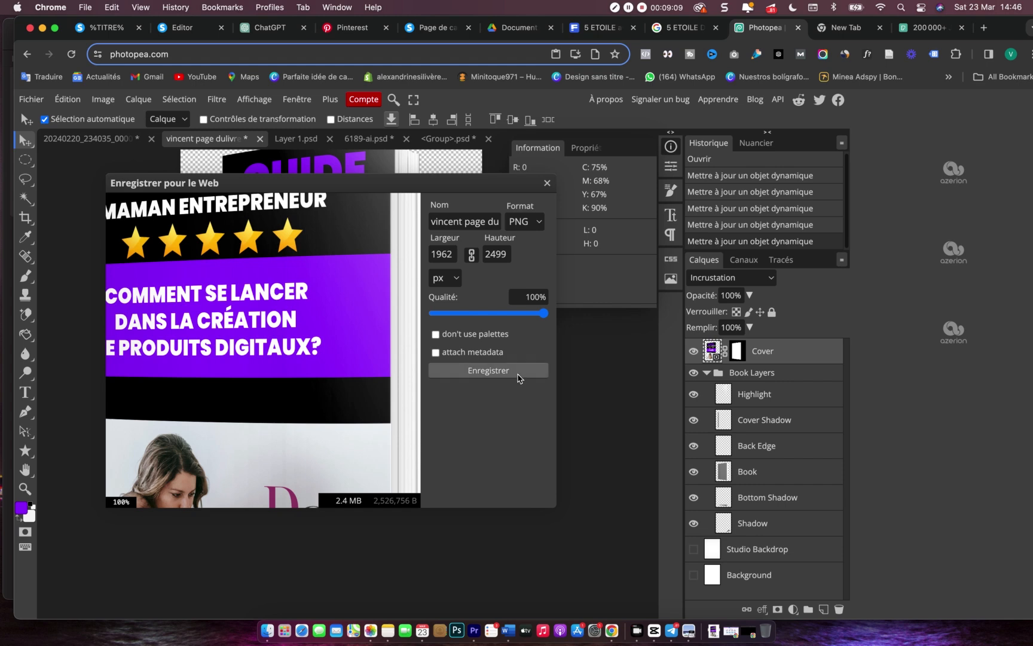
left_click(489, 371)
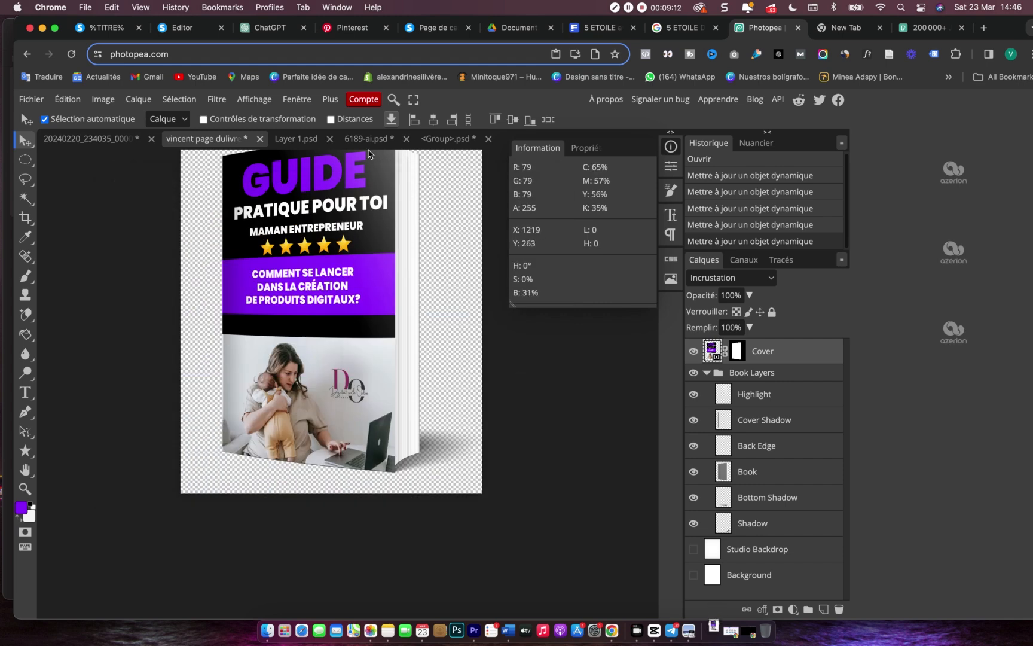
- Switch to the systeme.io editor, upload the newly exported PNG from Downloads as the book image, and save the page
left_click(255, 33)
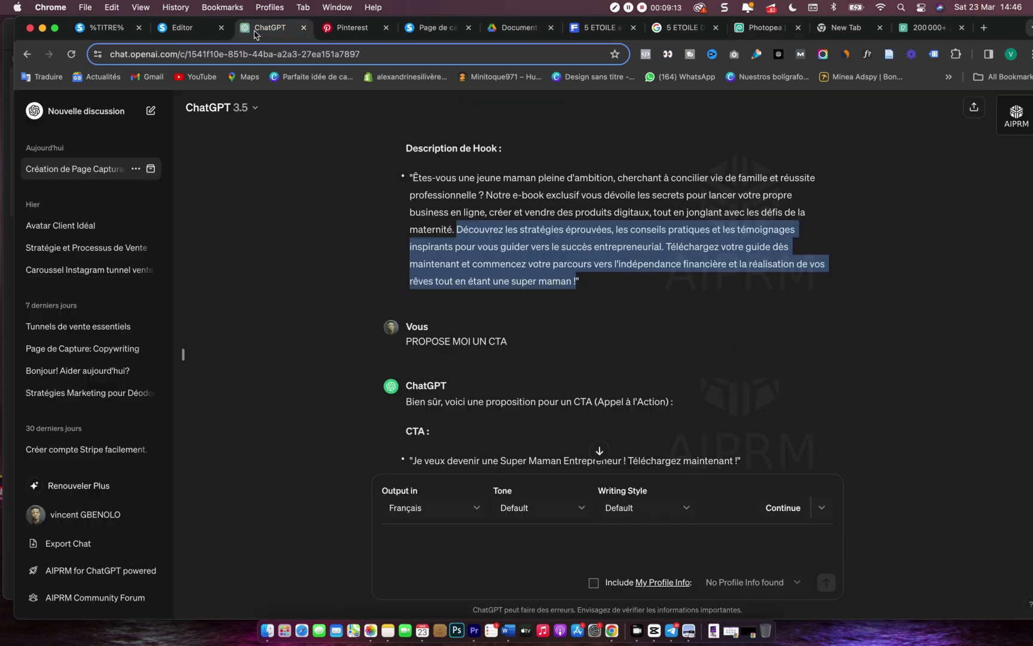
left_click(176, 33)
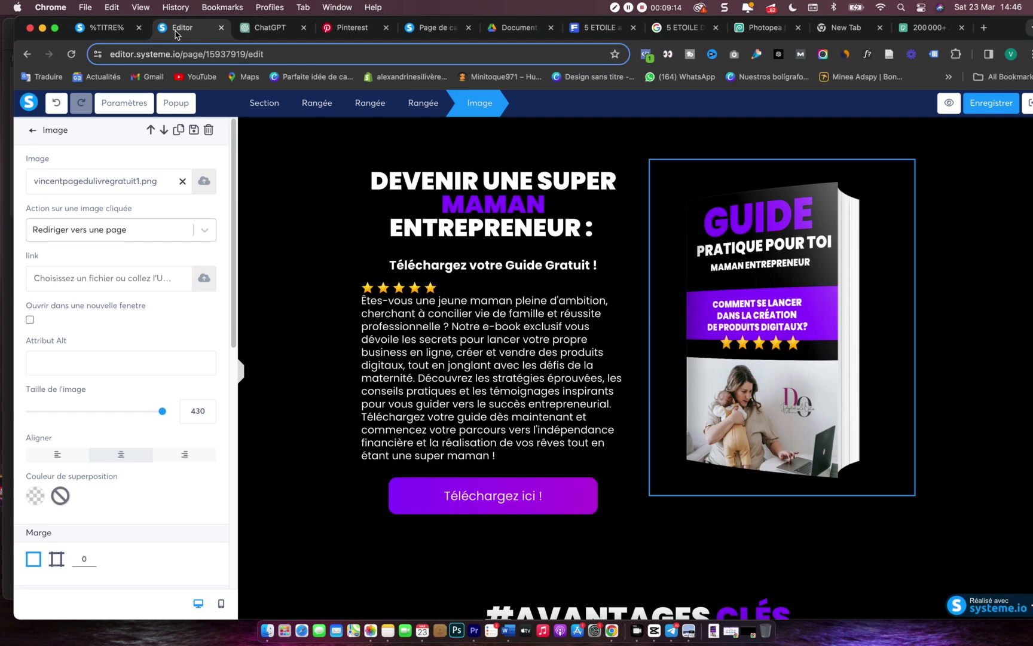
left_click(766, 287)
left_click(767, 286)
left_click(204, 189)
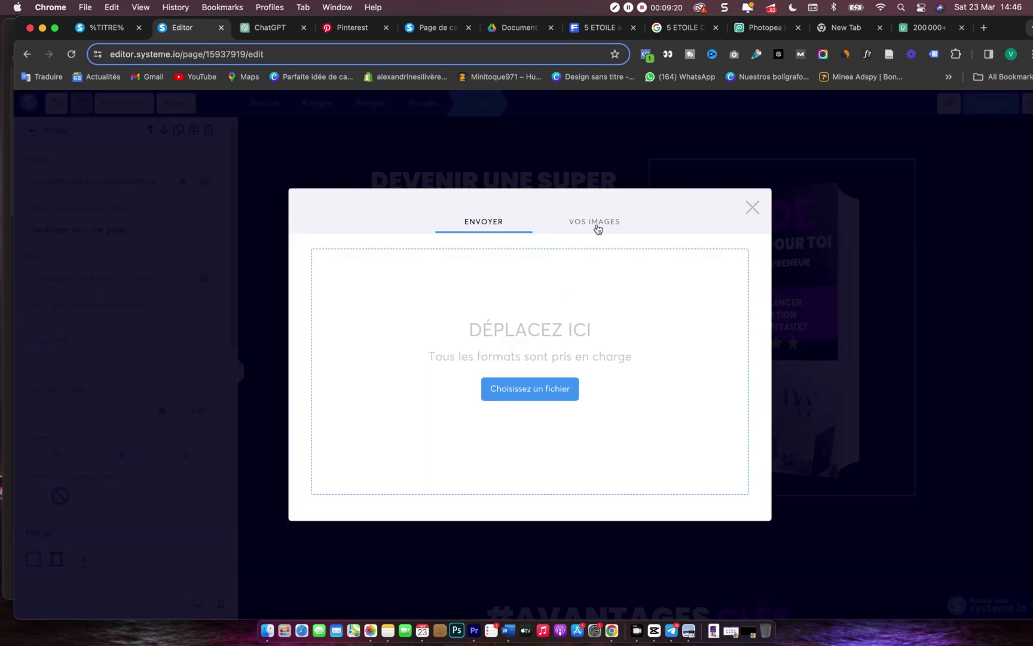
left_click(248, 616)
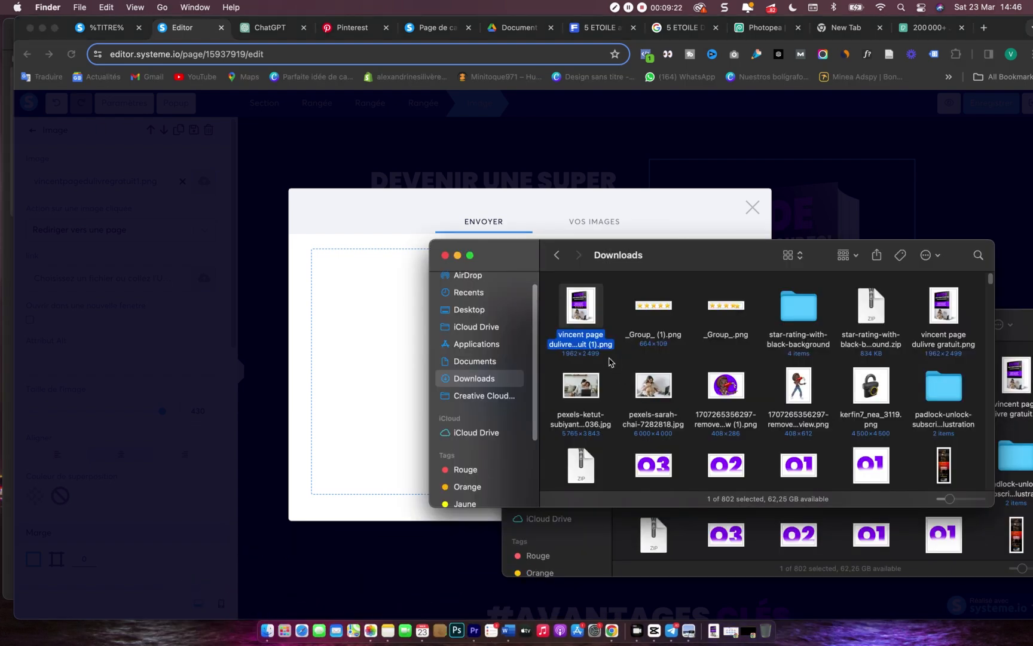
left_click(476, 361)
left_click(477, 379)
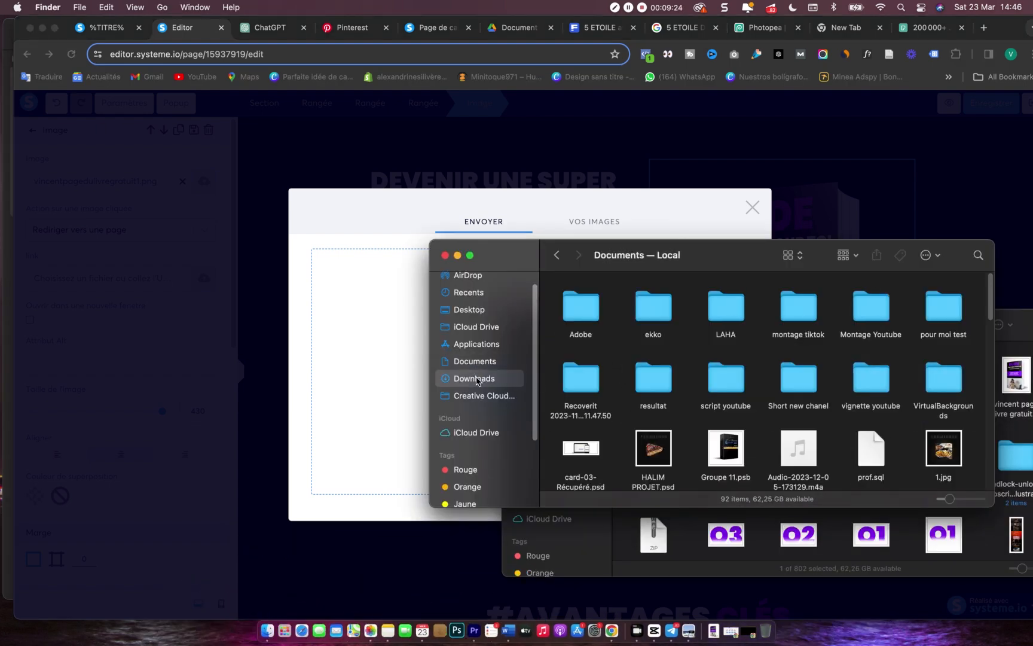
left_click_drag(586, 315, 348, 334)
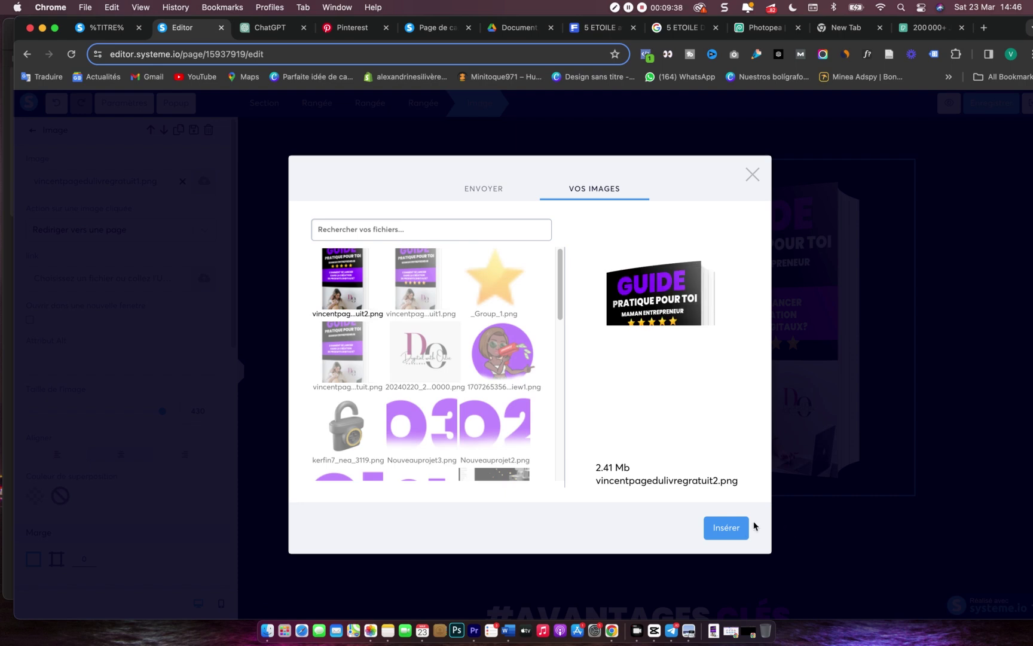
left_click(738, 529)
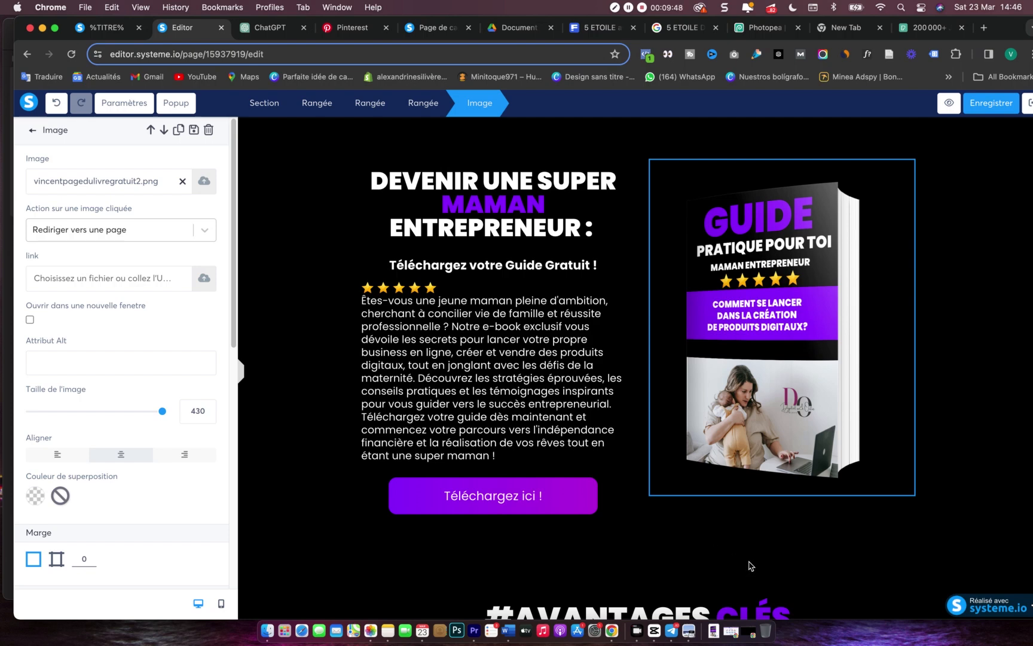
left_click(783, 546)
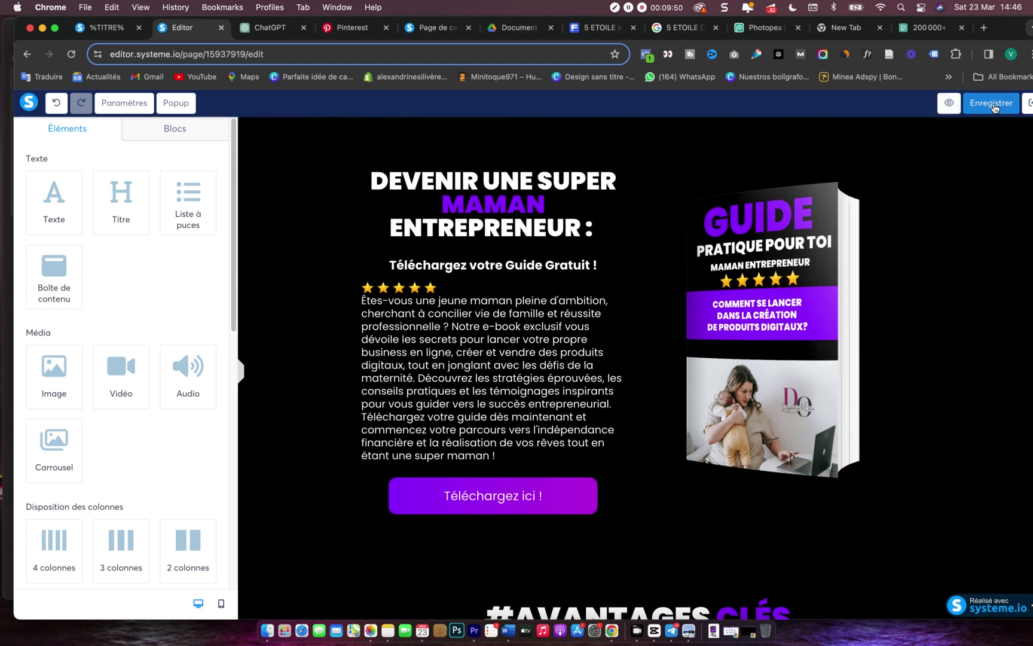
left_click(995, 107)
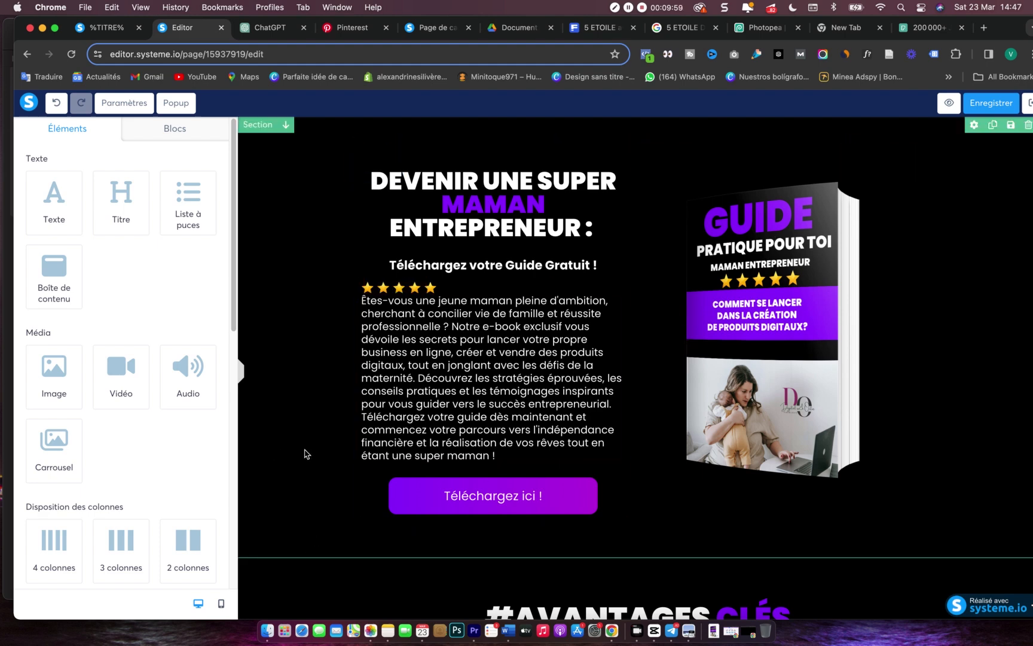
- In Popup №1's settings, turn automatic display off and turn on display when the visitor wants to leave the page
scroll(325, 445, "down", 2)
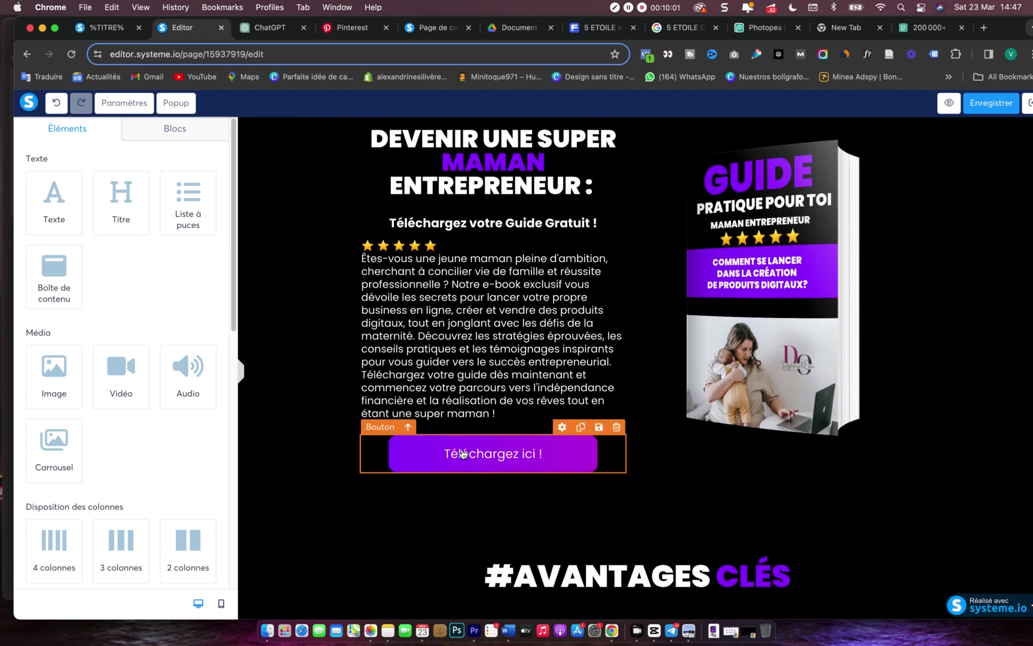
left_click(460, 450)
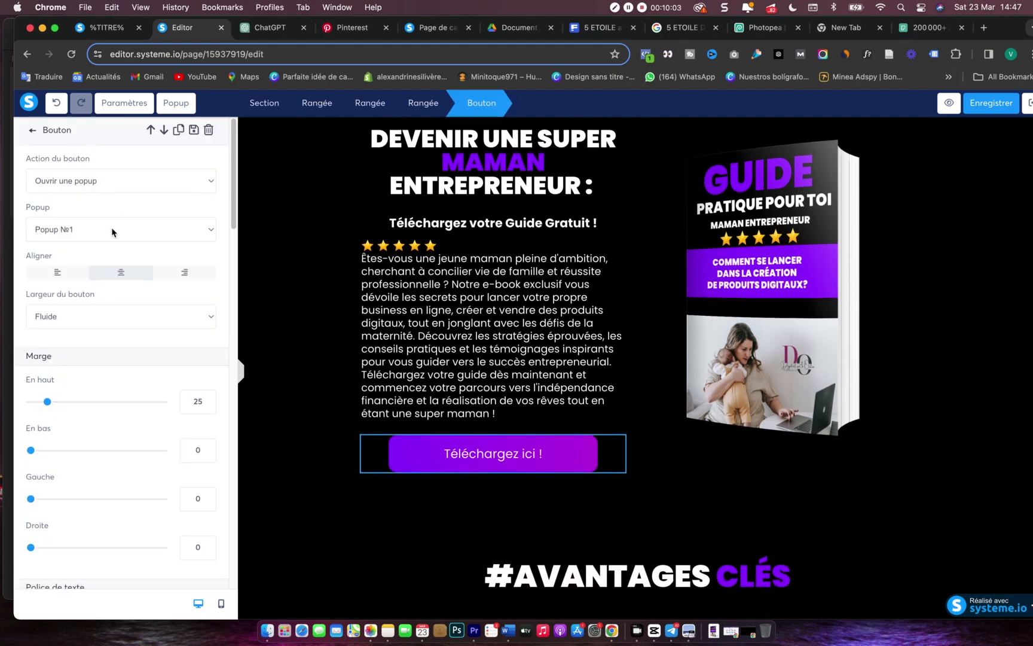
left_click(174, 104)
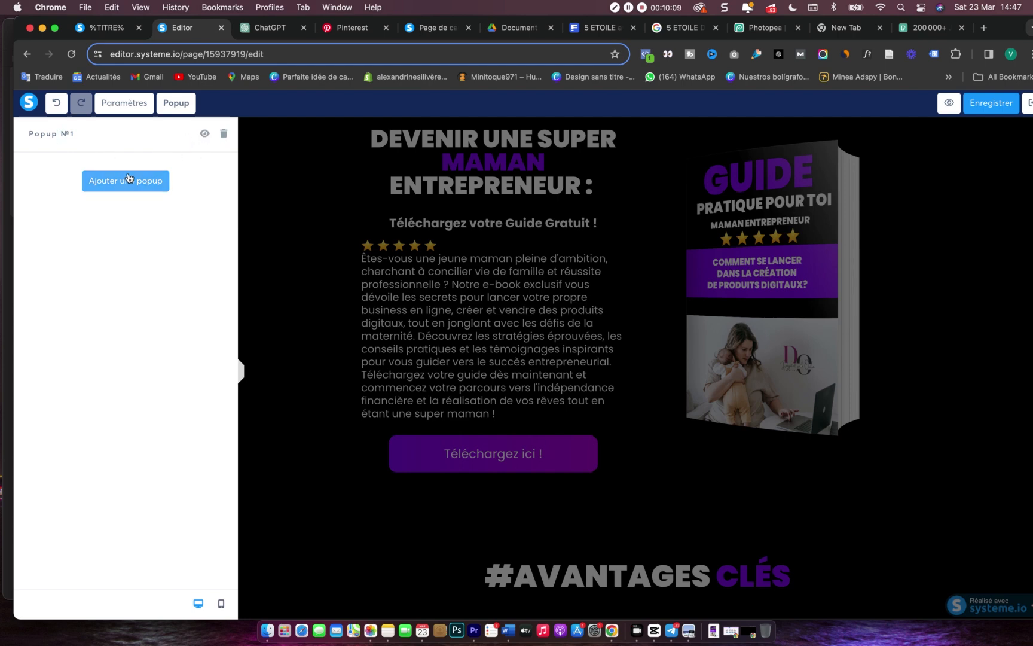
left_click(205, 133)
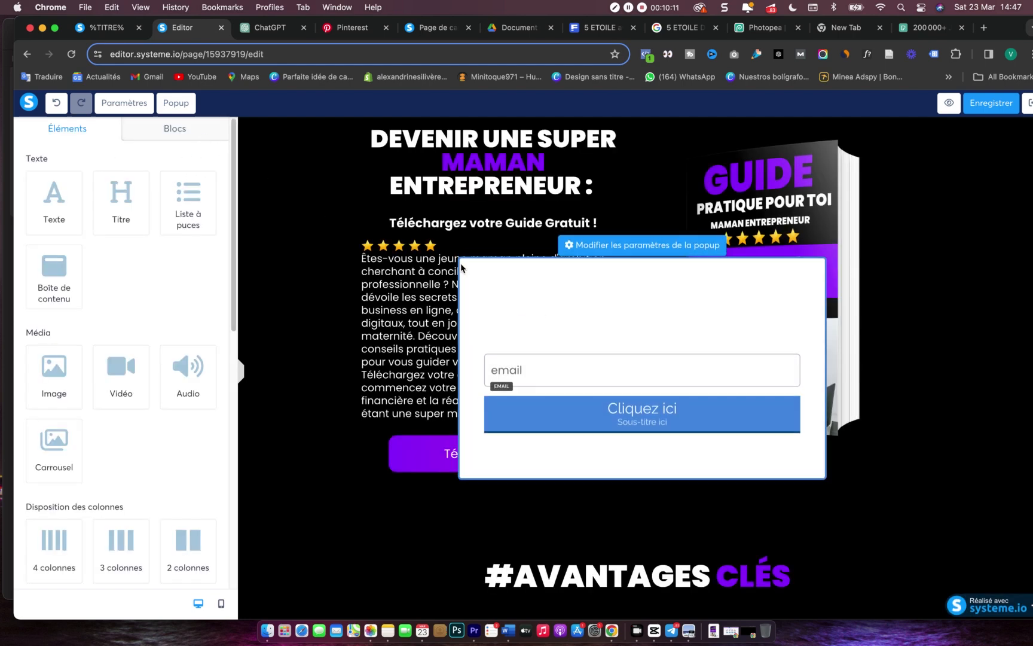
left_click(608, 252)
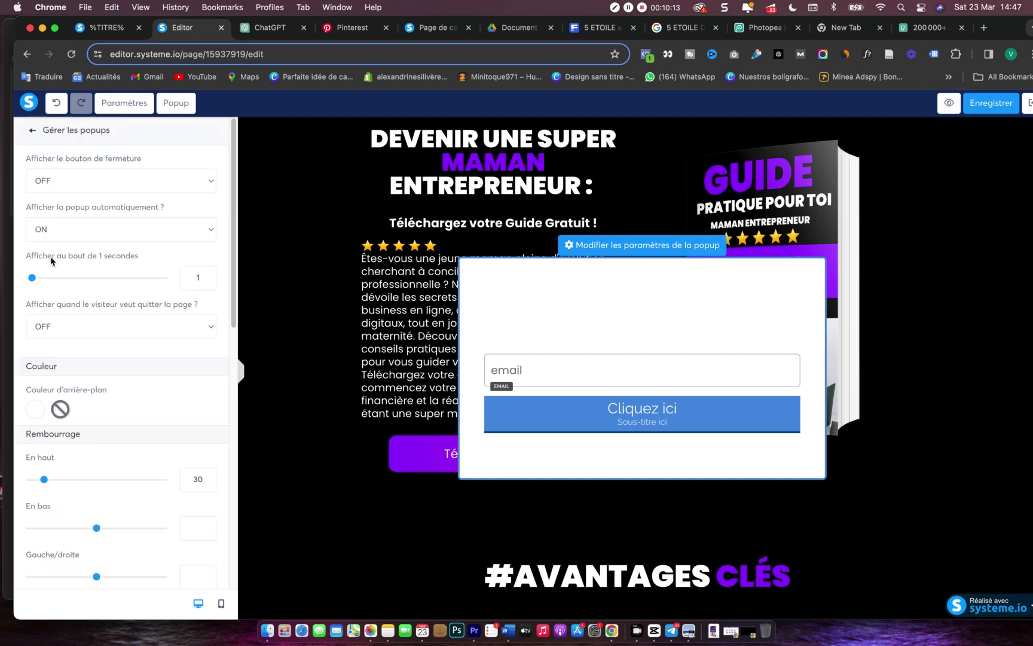
left_click(200, 230)
left_click(74, 214)
left_click(134, 270)
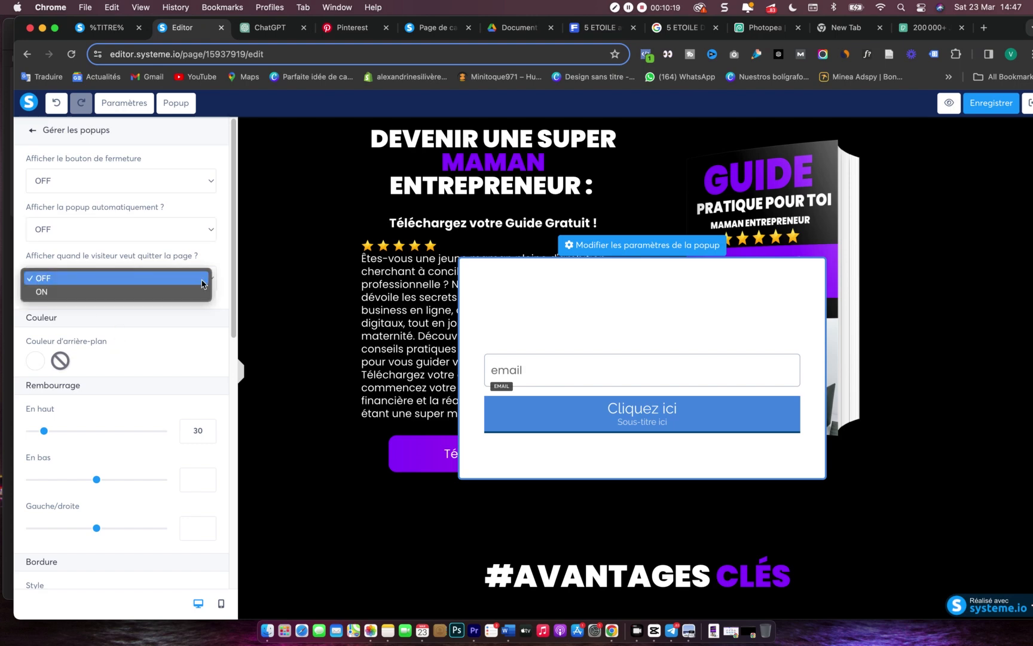
left_click(97, 291)
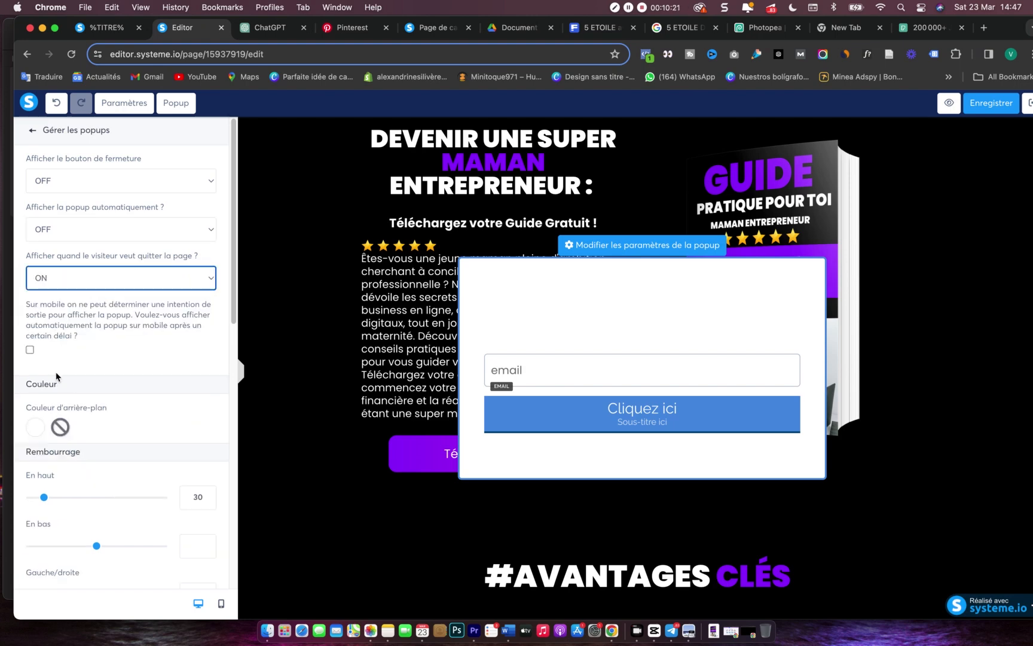
- Set the popup's border color to the default purple 9013FE
scroll(99, 369, "down", 5)
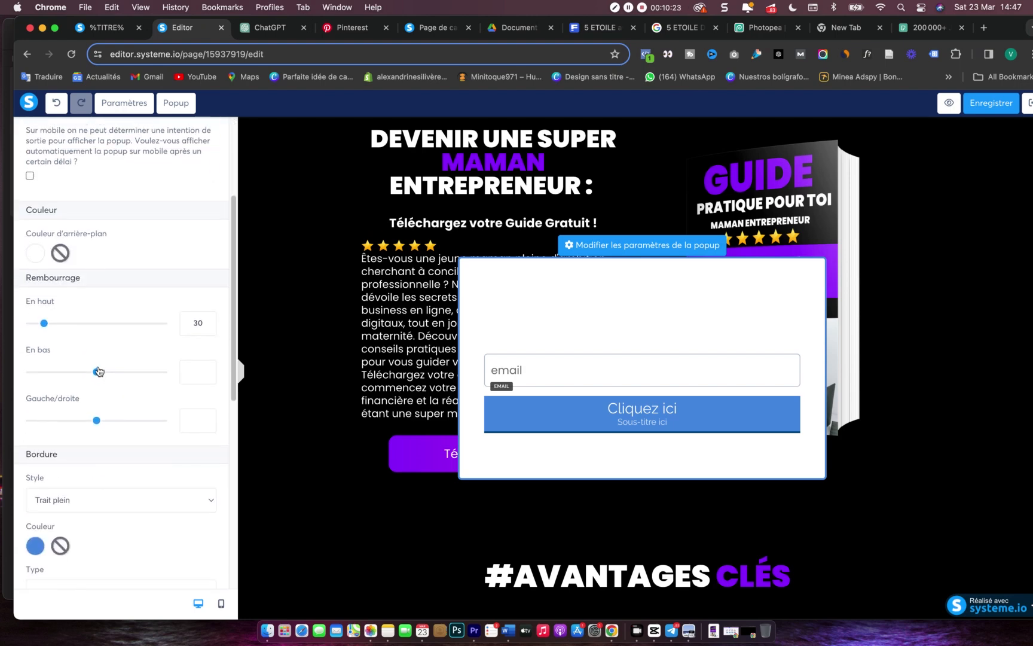
scroll(99, 369, "down", 6)
left_click(34, 402)
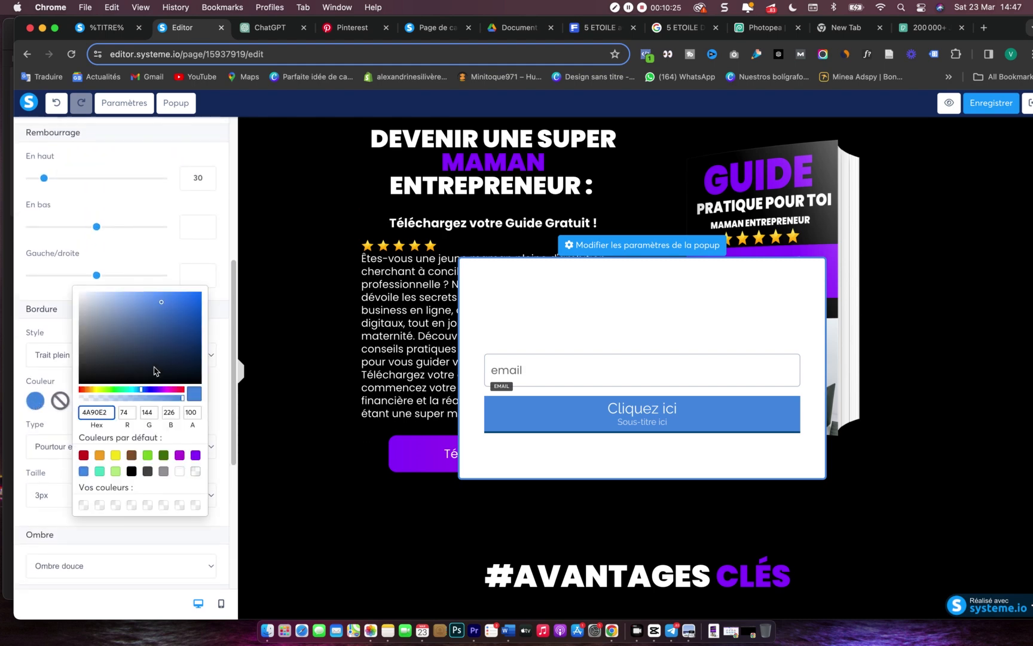
left_click(132, 471)
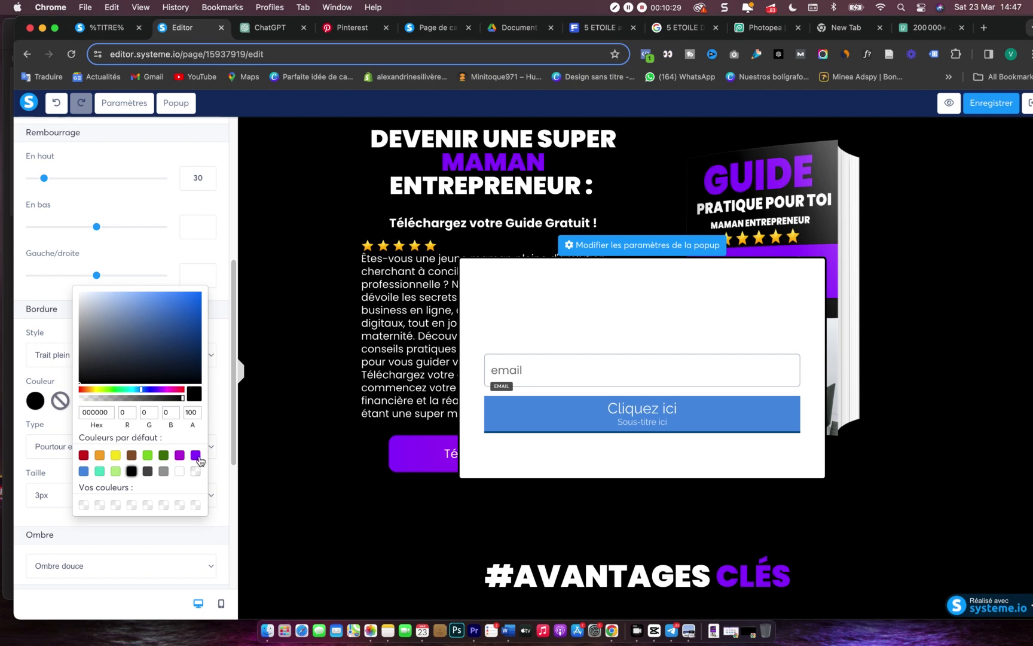
left_click(196, 455)
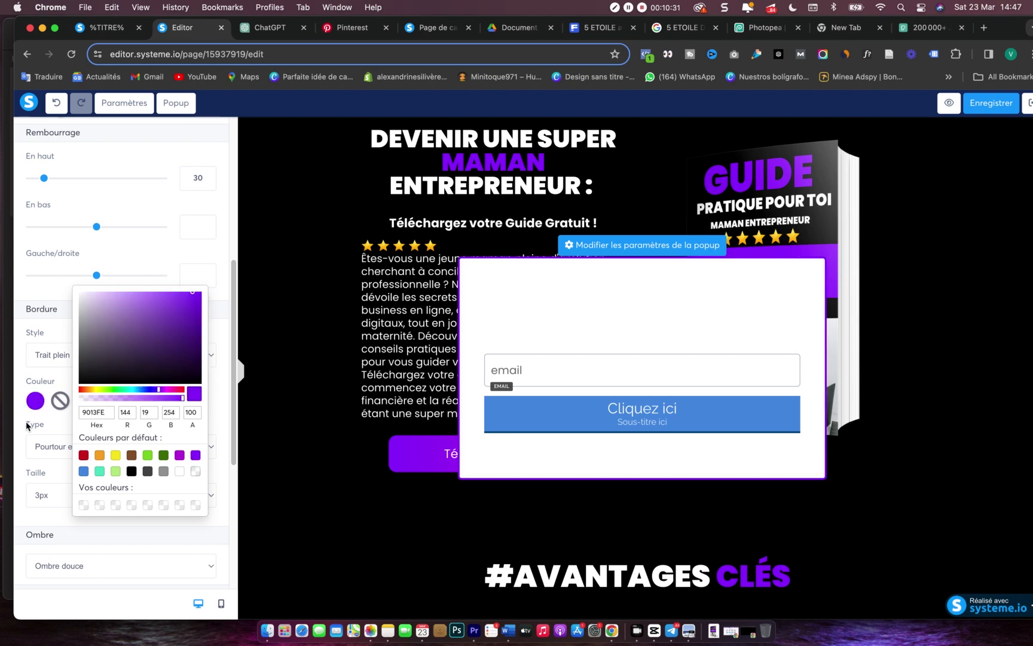
- Set the popup's background color to black (000000)
scroll(39, 425, "down", 5)
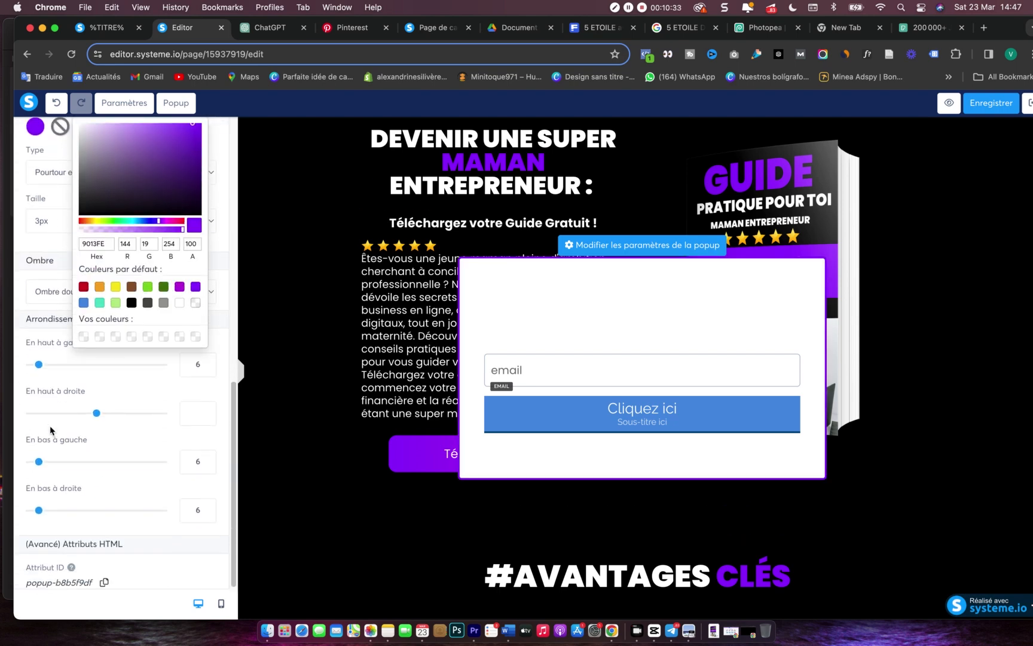
scroll(50, 429, "up", 5)
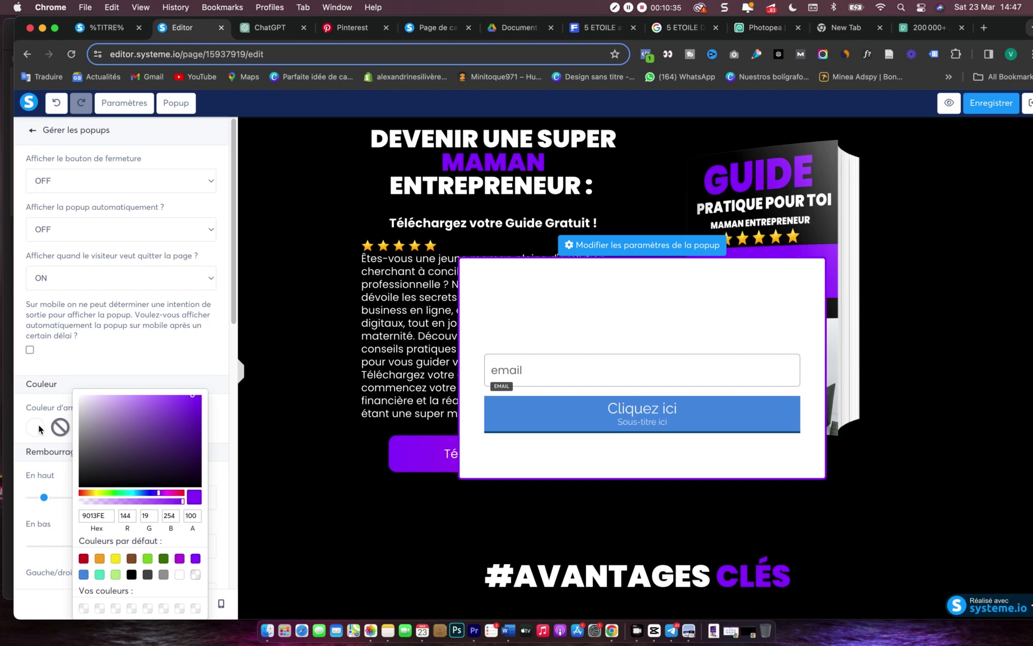
left_click(39, 429)
left_click(131, 498)
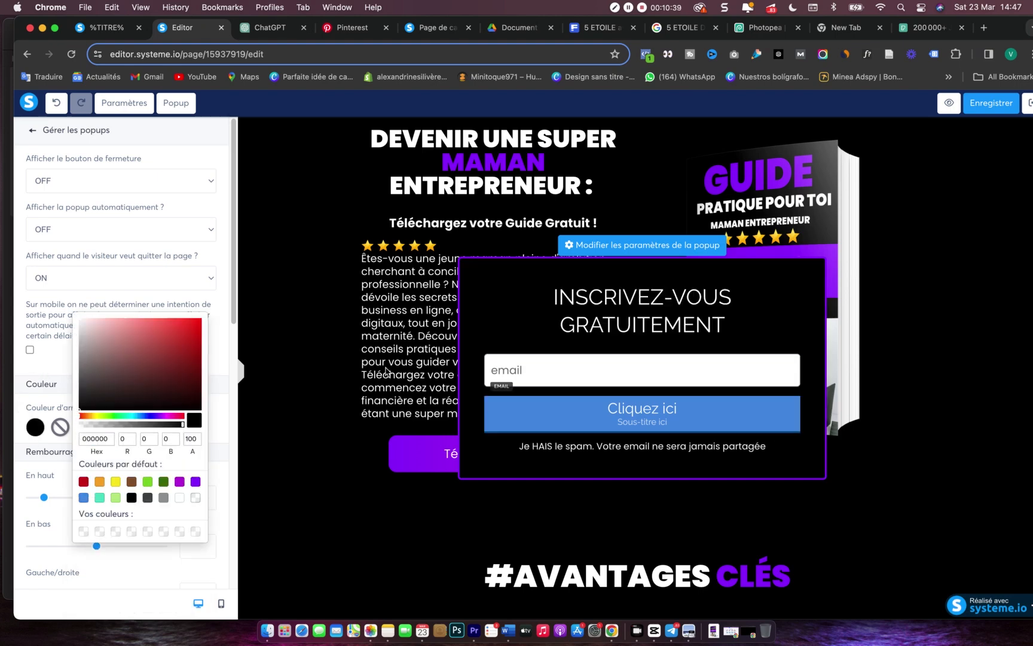
- Select the whole "INSCRIVEZ-VOUS GRATUITEMENT" heading text in the popup
left_click(730, 297)
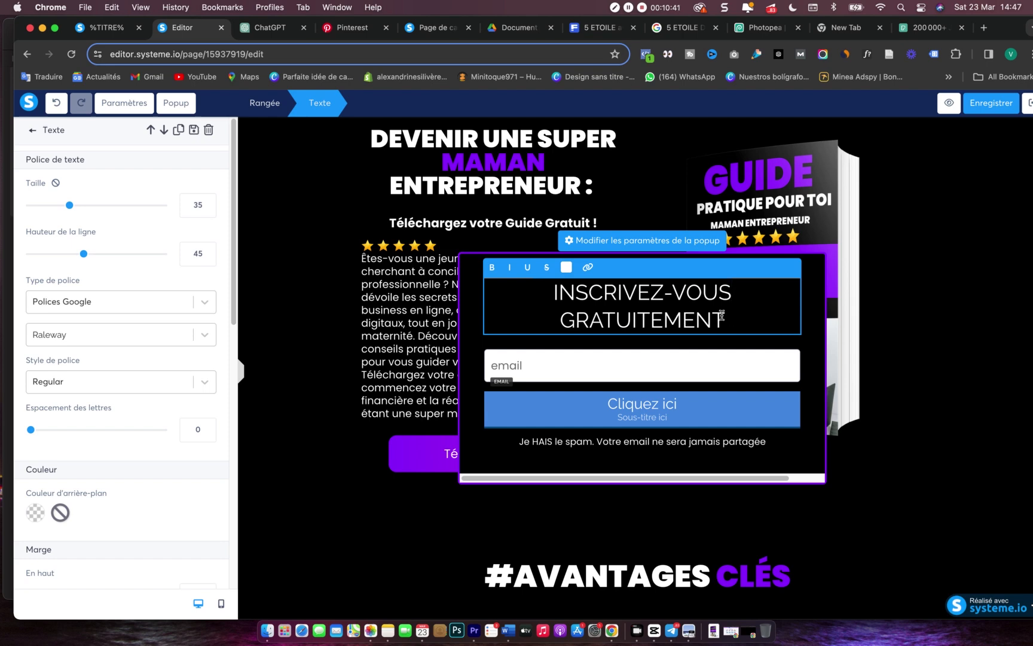
triple_click(710, 319)
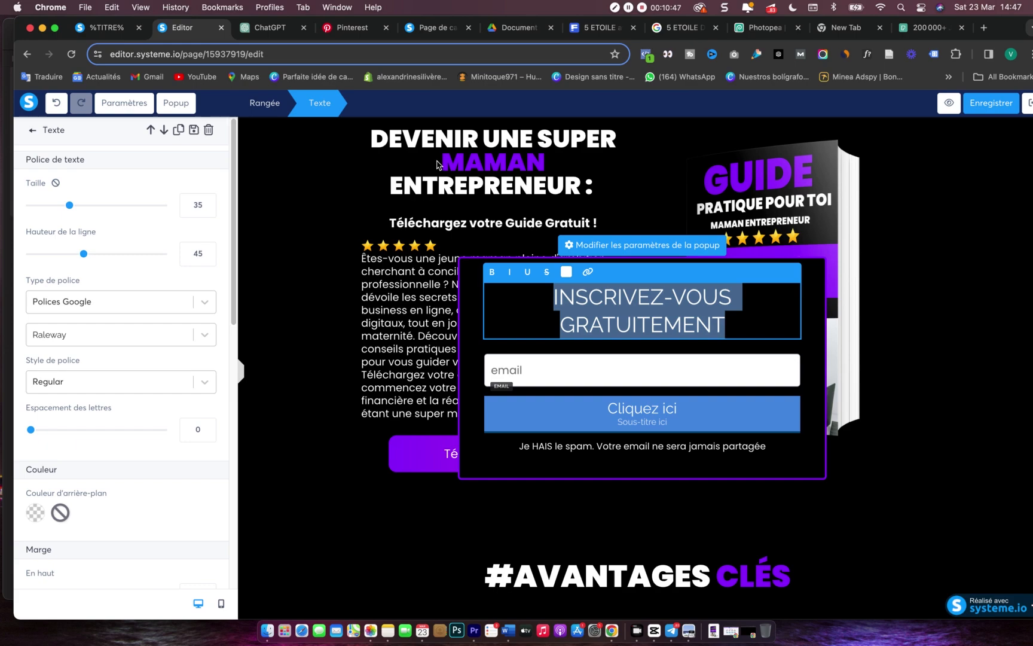
- Switch to the ChatGPT conversation and review the capture page outline for the section on the capture form
left_click(270, 27)
scroll(467, 281, "down", 5)
scroll(464, 279, "down", 15)
scroll(464, 277, "up", 10)
scroll(465, 277, "down", 15)
scroll(461, 277, "up", 2)
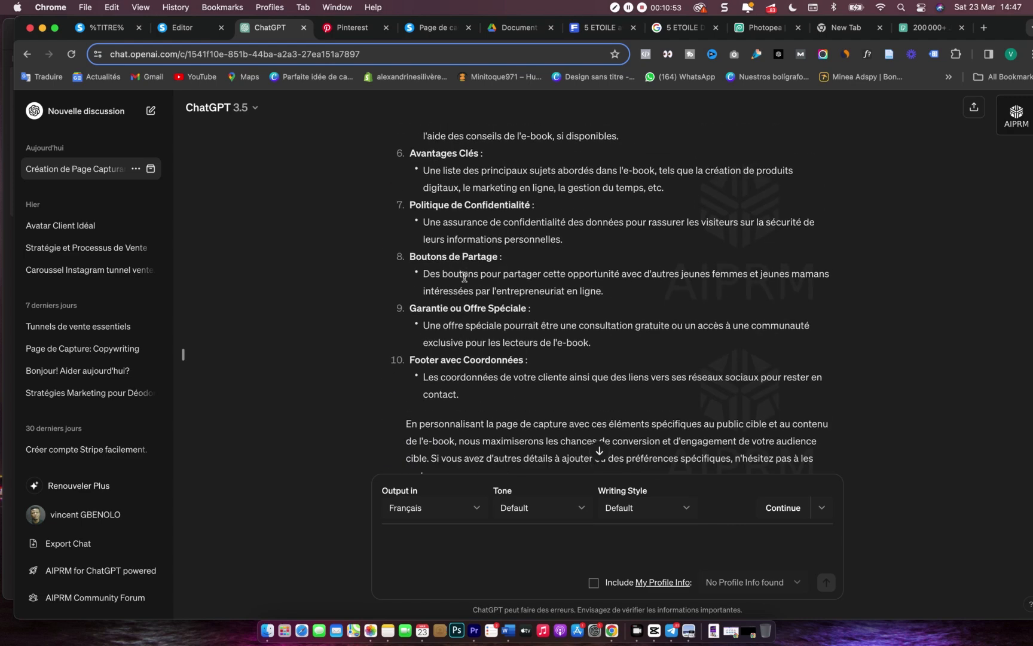
scroll(467, 273, "up", 1)
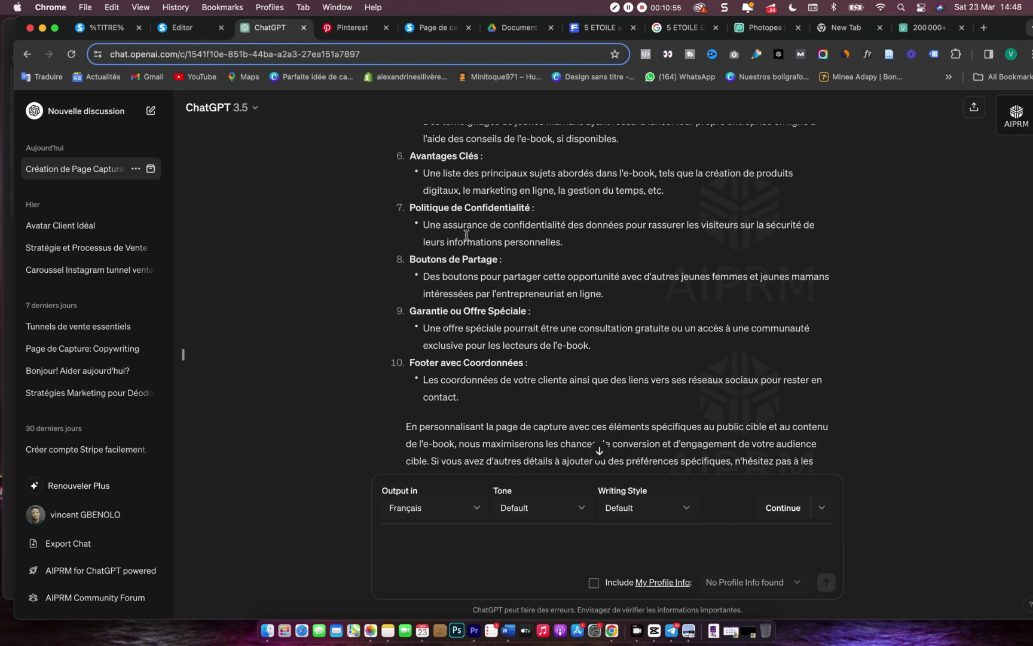
scroll(466, 235, "down", 4)
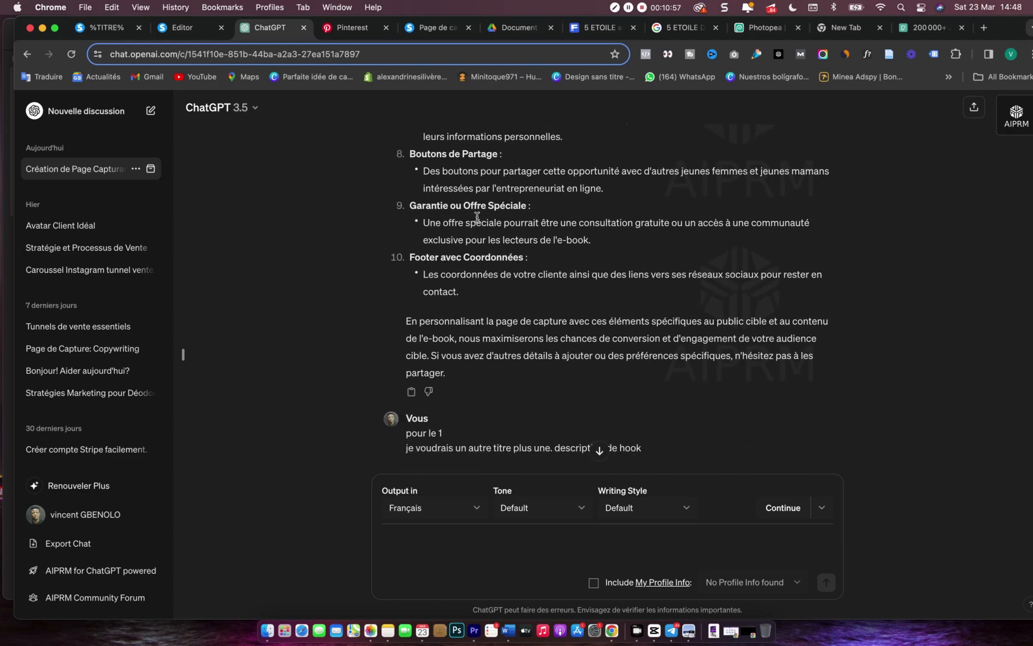
scroll(454, 219, "up", 3)
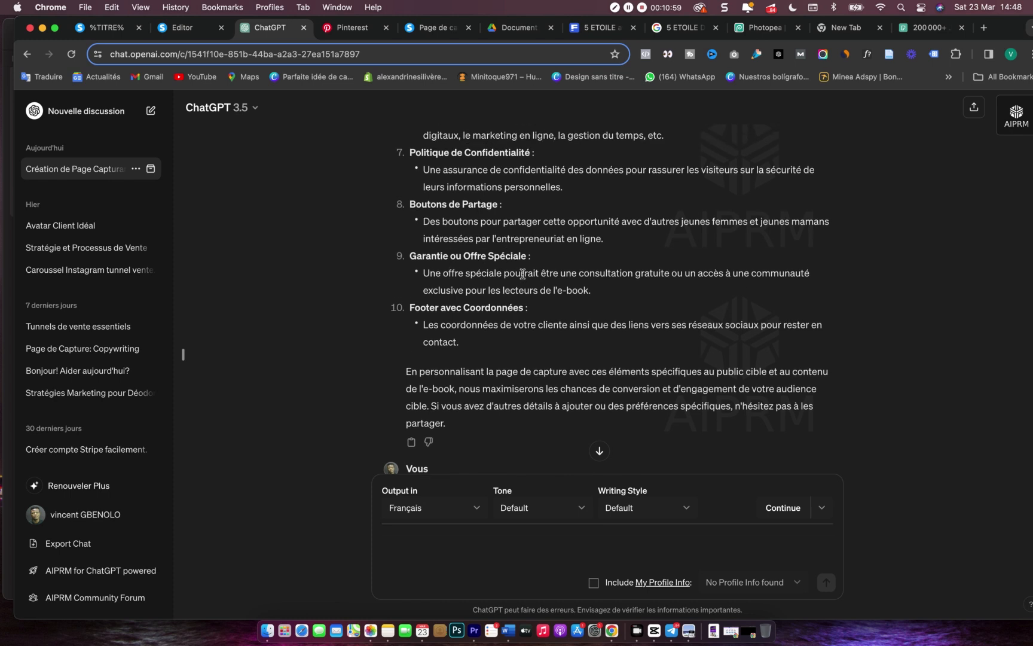
scroll(518, 282, "up", 2)
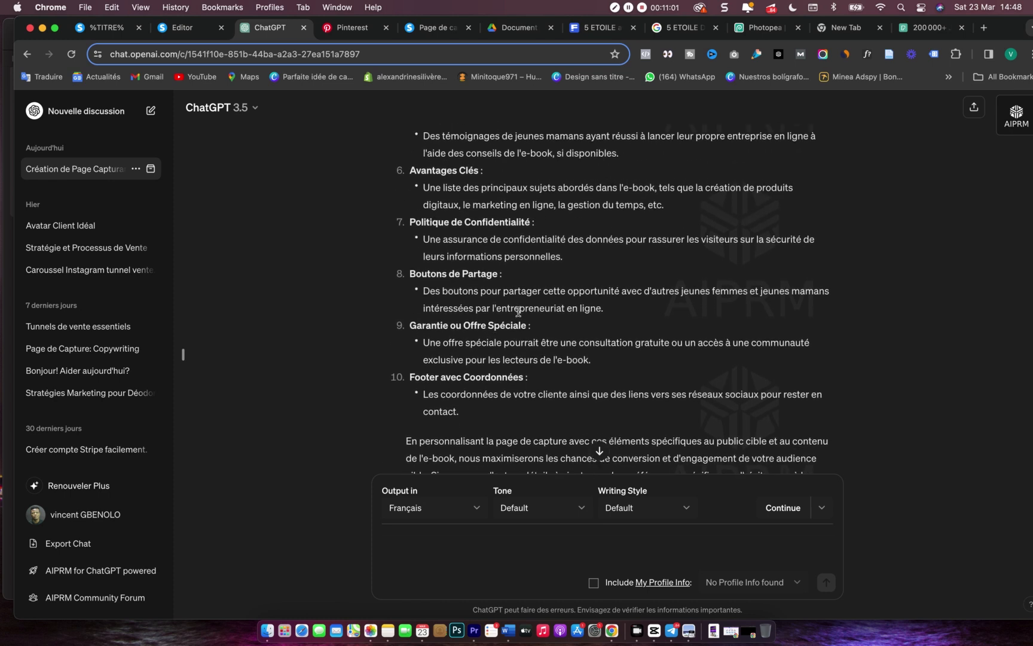
scroll(429, 308, "up", 3)
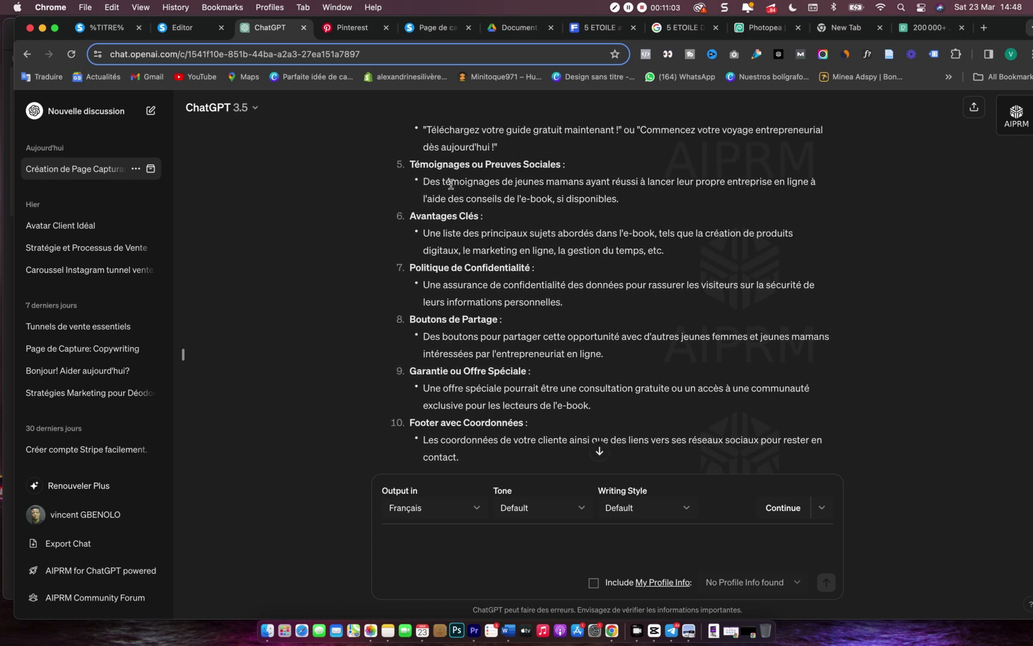
scroll(454, 209, "up", 3)
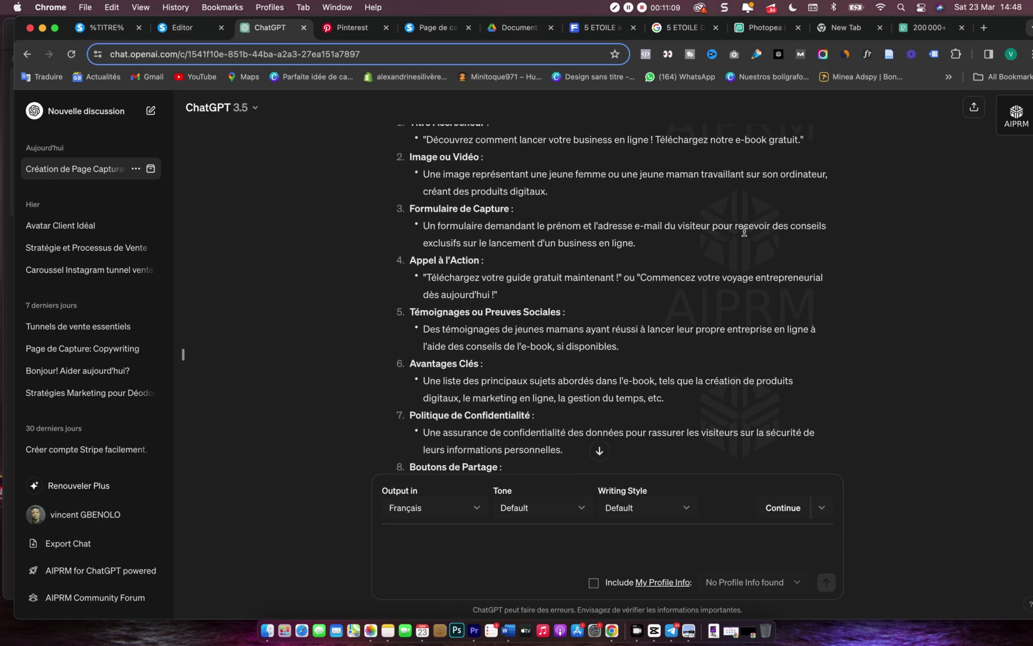
- Send ChatGPT its own "Formulaire de Capture" description with the request "propose moi un titre incitant à remplir le formulaire"
left_click_drag(646, 250, 426, 226)
key("super+c")
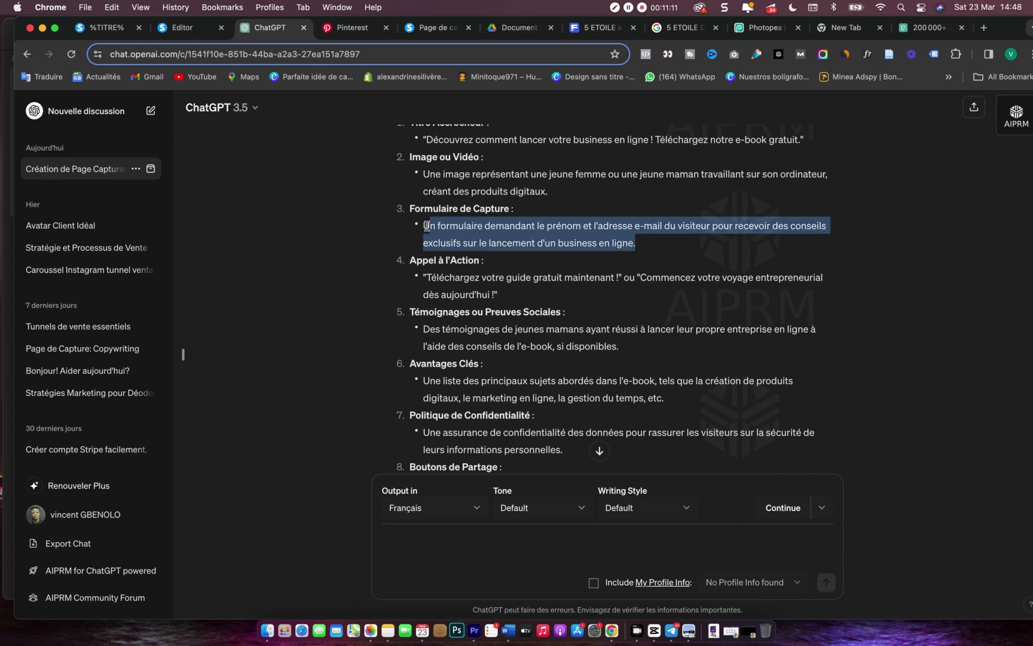
left_click(434, 546)
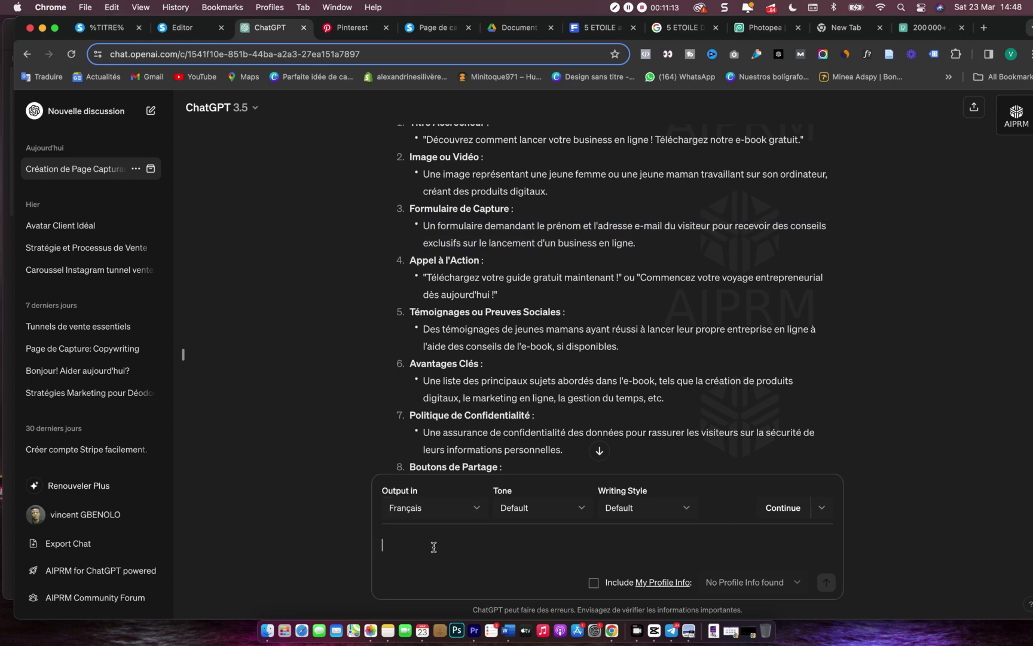
key("super+v")
key("shift+Return")
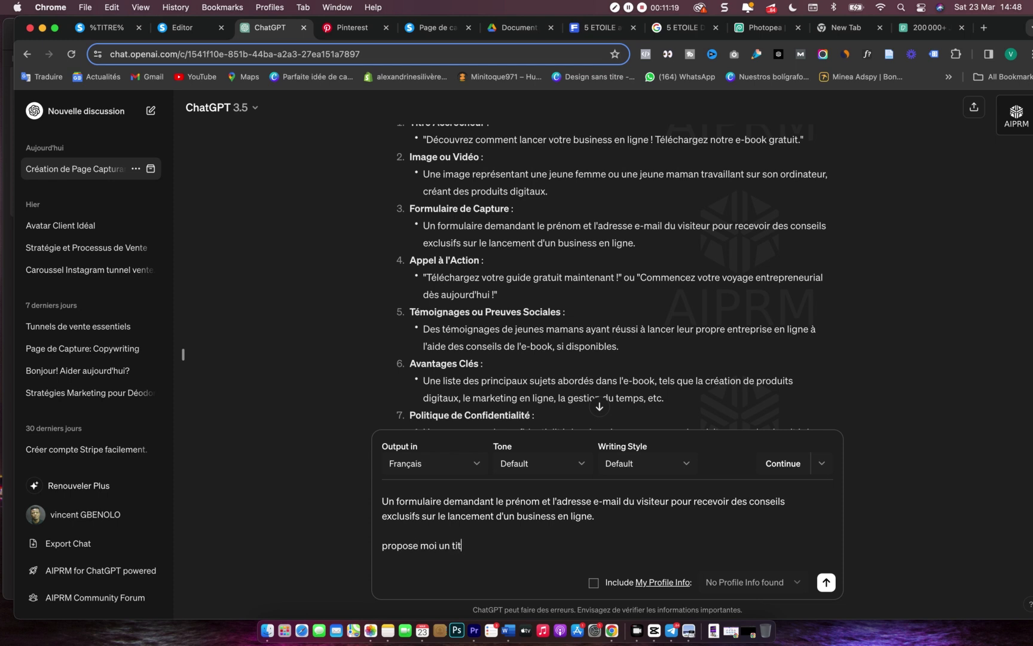
type("e incitant à remplir le")
type("form")
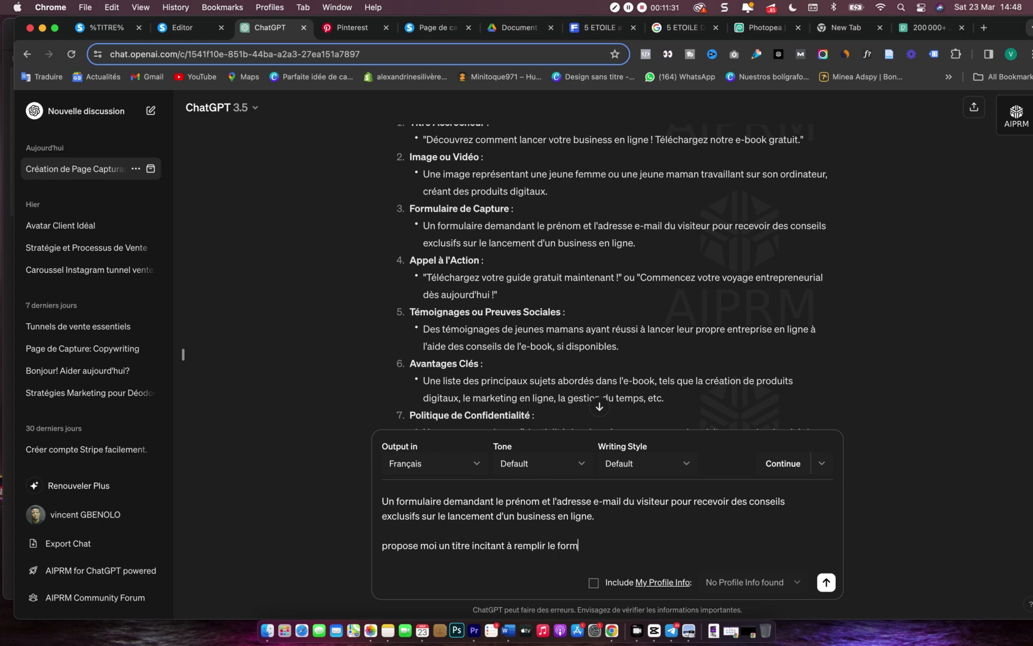
type("ulaire")
key("Return")
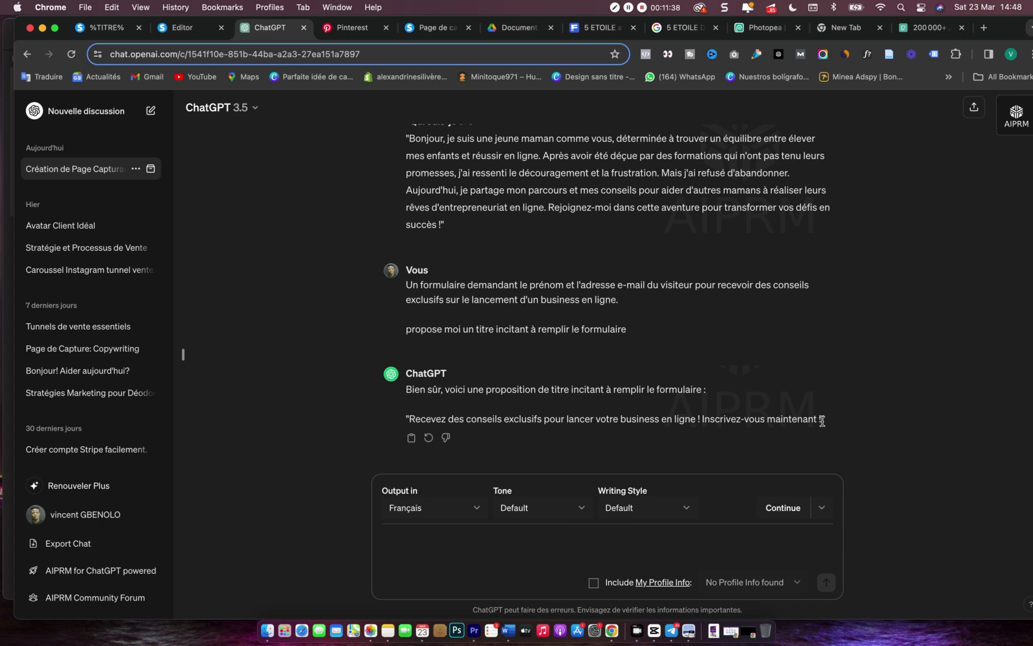
- Ask ChatGPT's opinion of "Inscrivez-vous maintenant pour recevoir votre e-book gratuit", reusing the sign-up phrase from its answer and adding "tu en pense quoi"
left_click_drag(822, 421, 706, 421)
key("cmd+c")
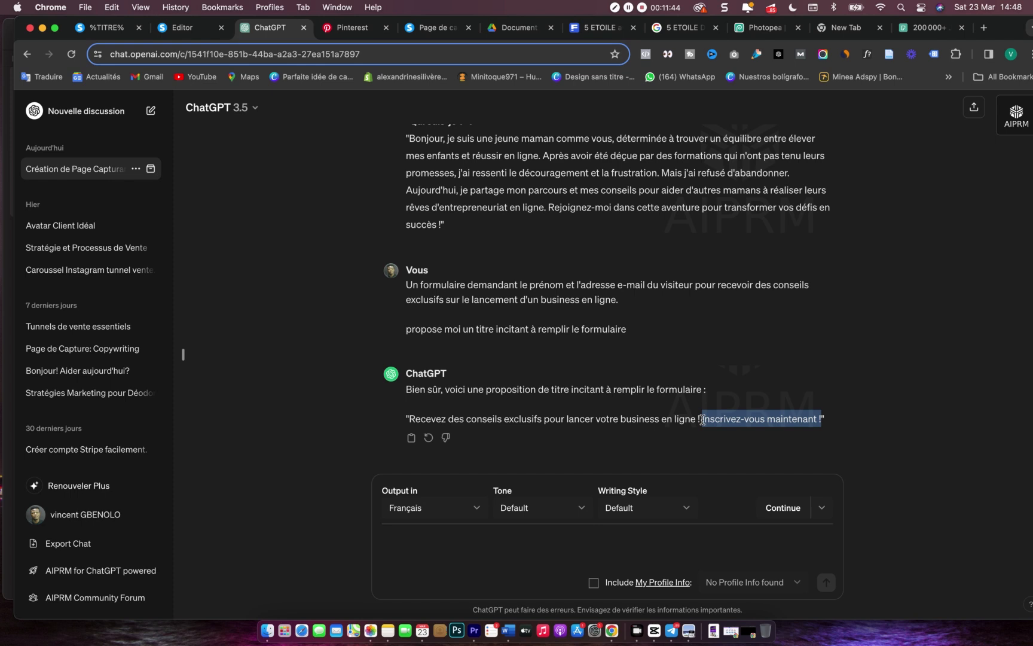
left_click(501, 543)
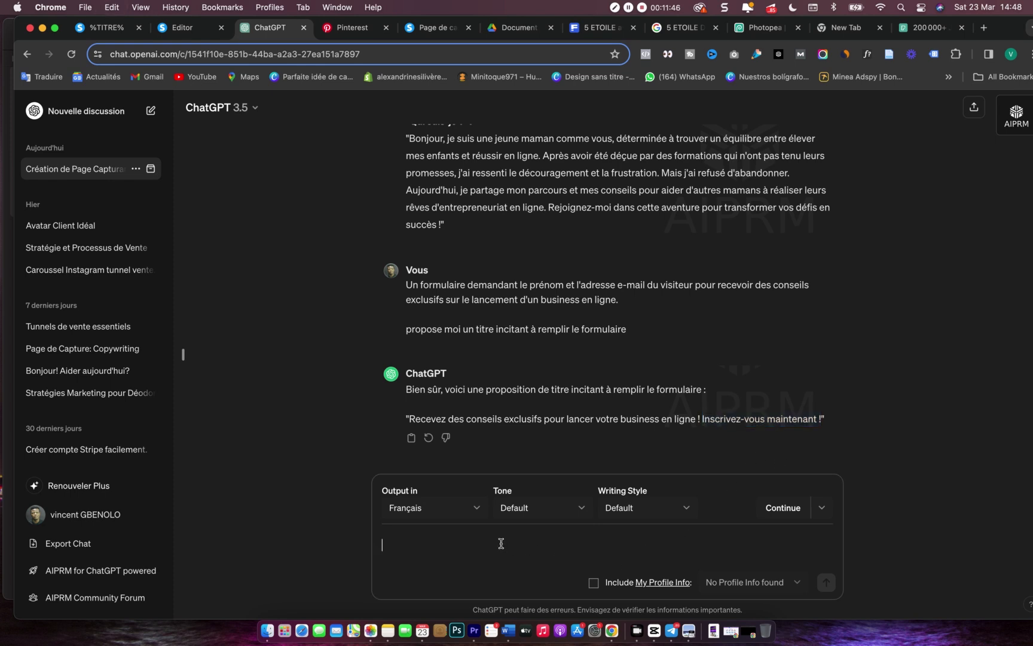
key("cmd+v")
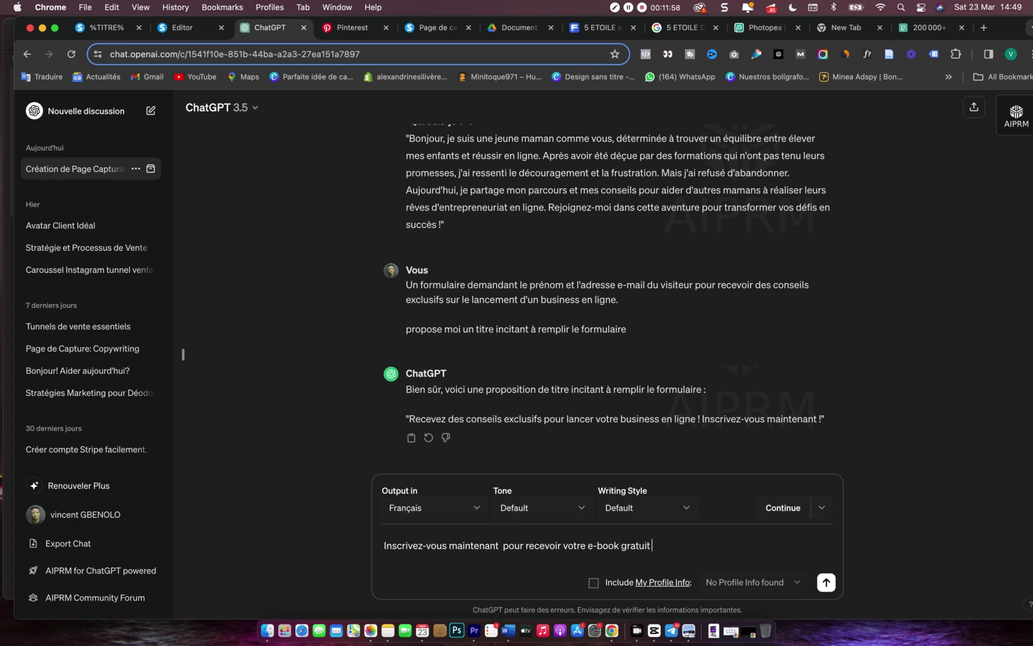
key("shift+Return")
type("tu en pense quoi ,")
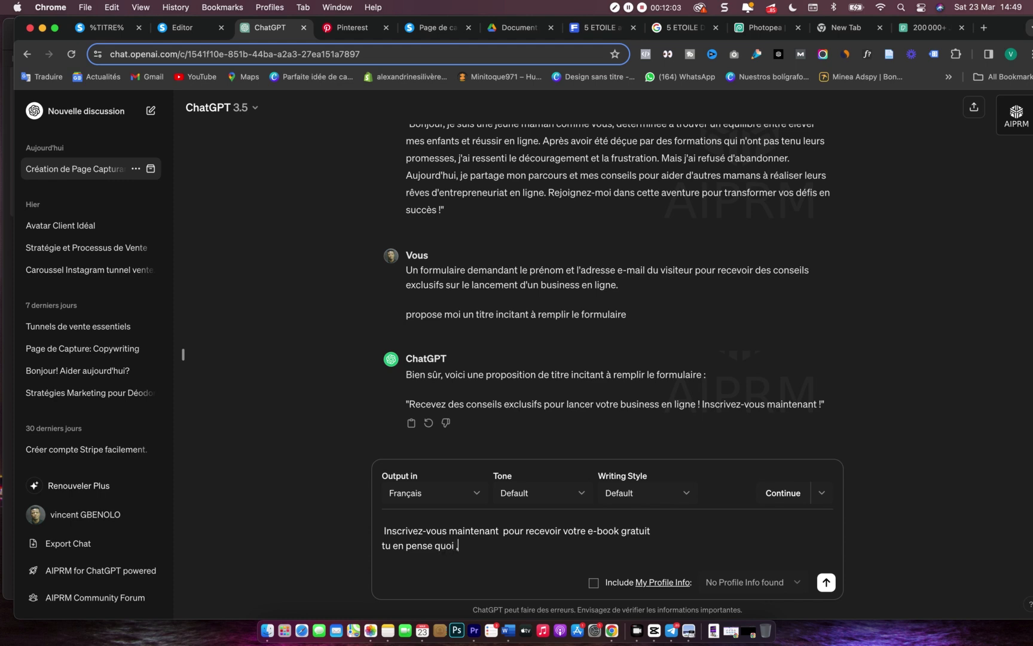
key("Return")
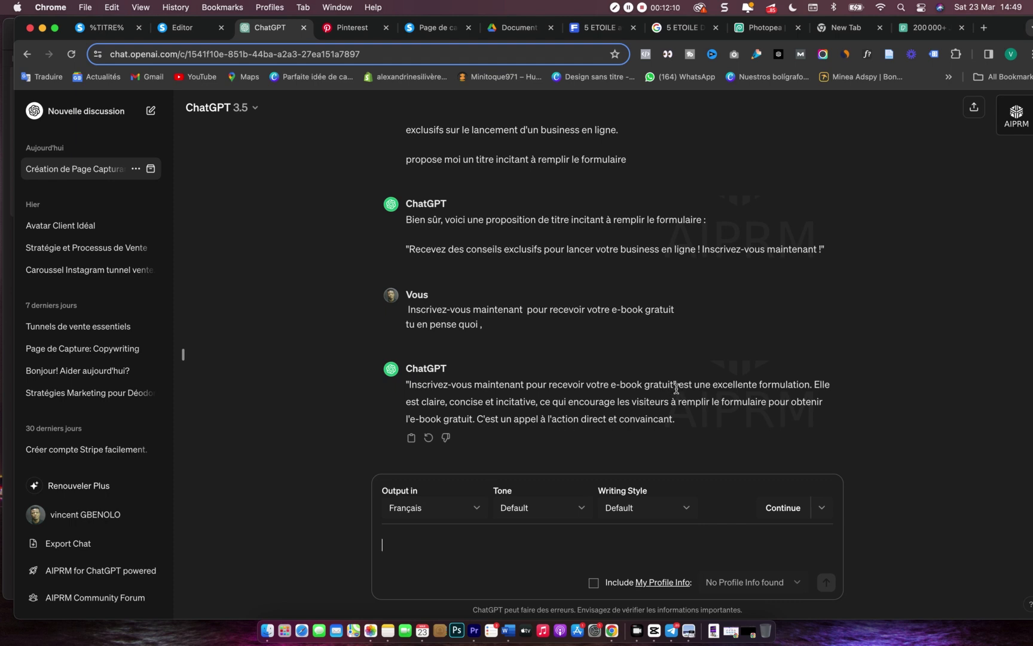
- Copy "Inscrivez-vous maintenant pour recevoir votre e-book gratuit" from ChatGPT's reply, paste it over the popup heading in the systeme.io editor and make it bold
left_click_drag(673, 384, 410, 386)
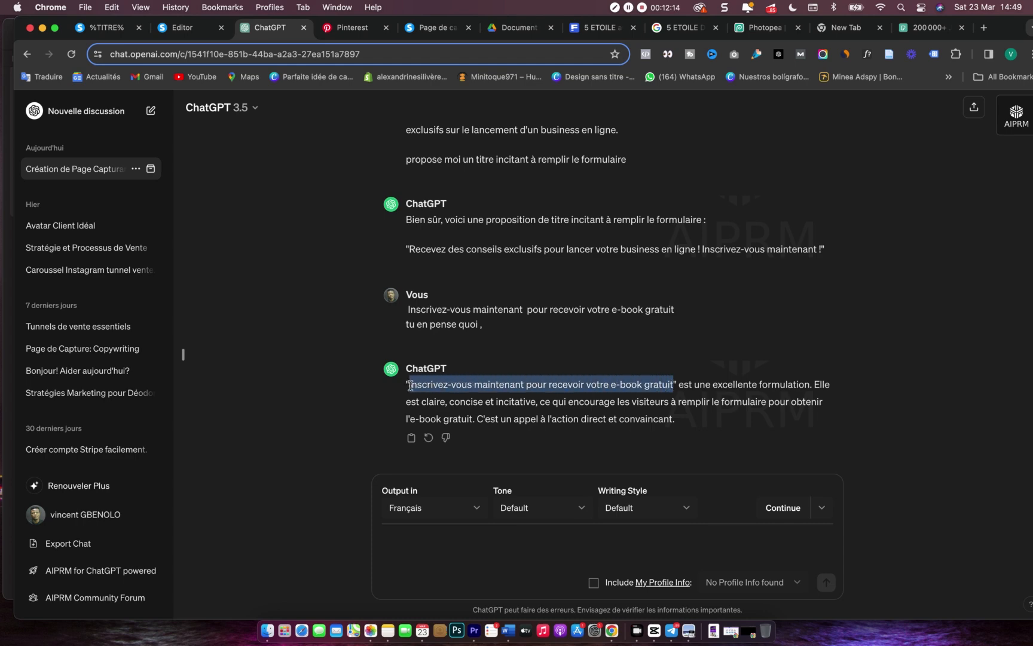
key("super+c")
left_click(189, 27)
key("super+v")
triple_click(604, 309)
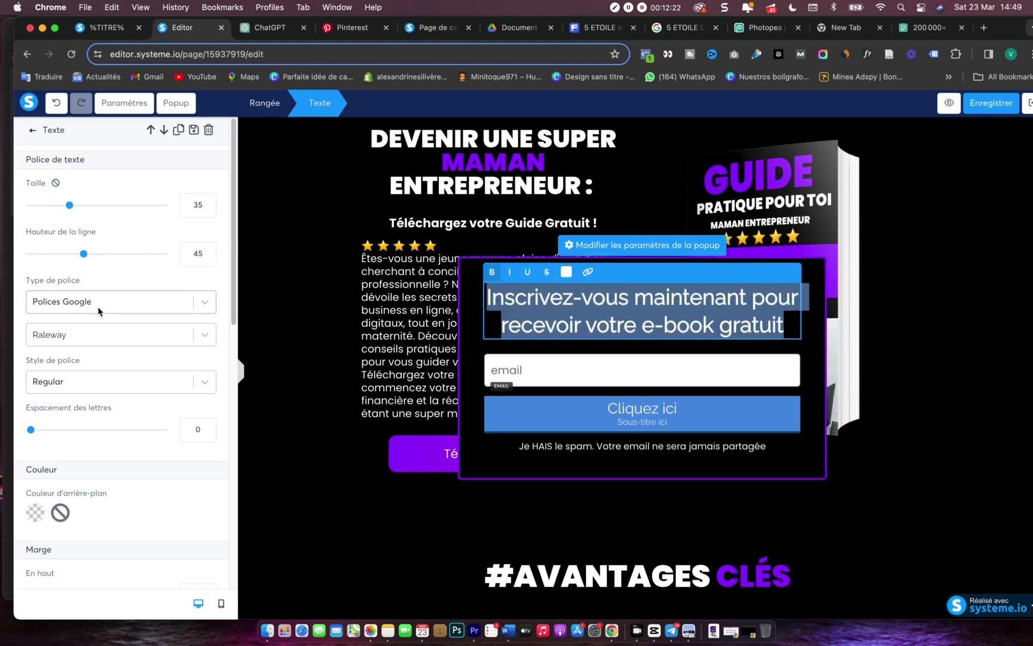
- Set the popup heading's font to Poppins, Semi-bold 600, with a line height of 33
left_click(176, 333)
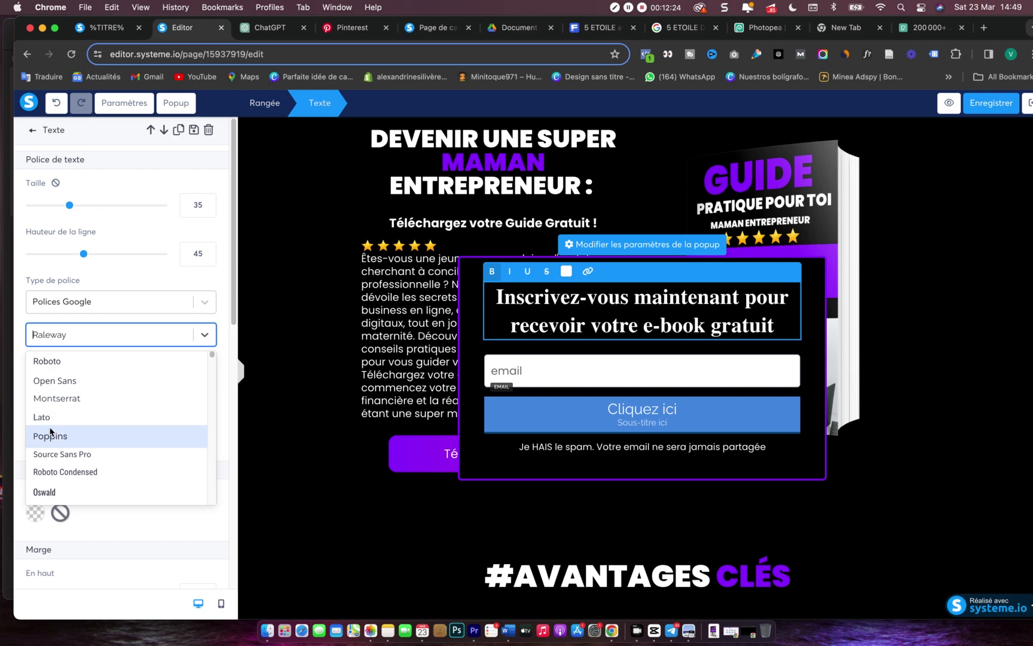
left_click(51, 433)
left_click(160, 381)
scroll(123, 473, "down", 3)
scroll(122, 479, "down", 3)
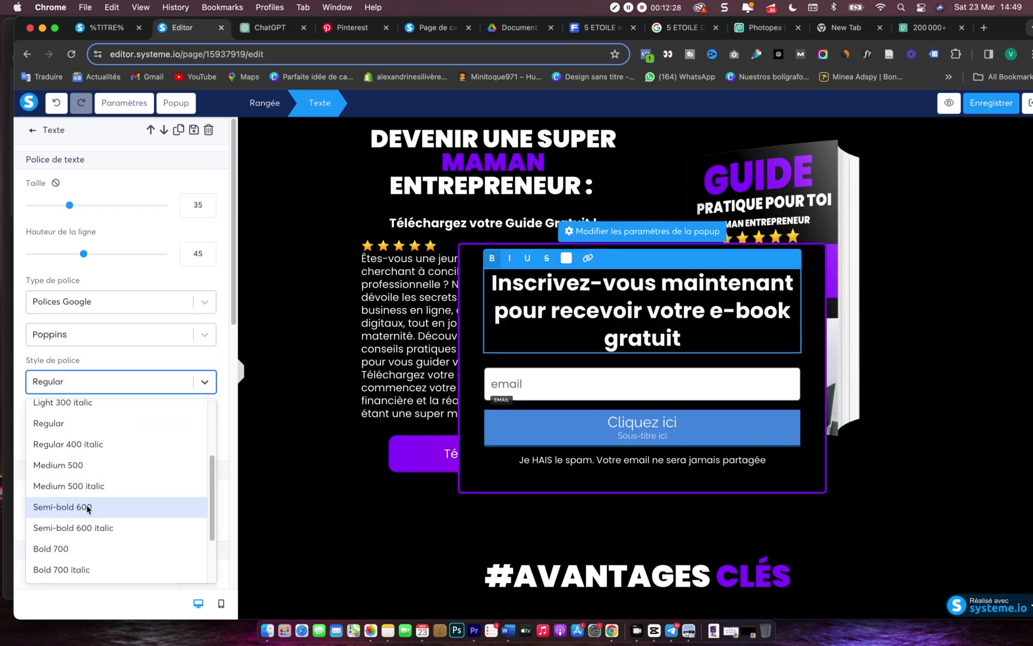
left_click(93, 441)
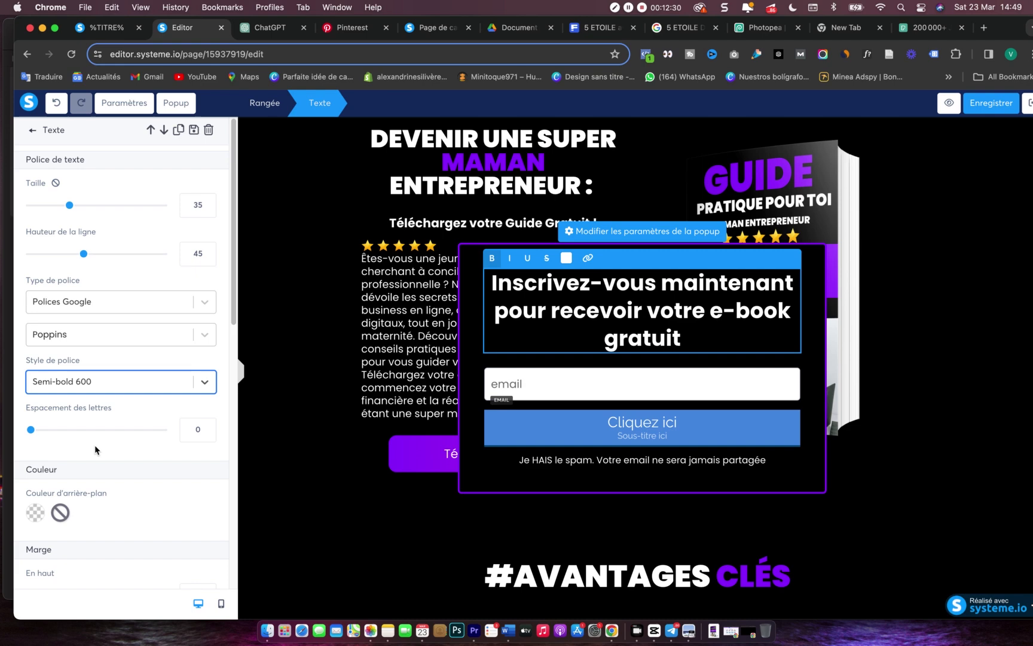
left_click_drag(84, 255, 67, 257)
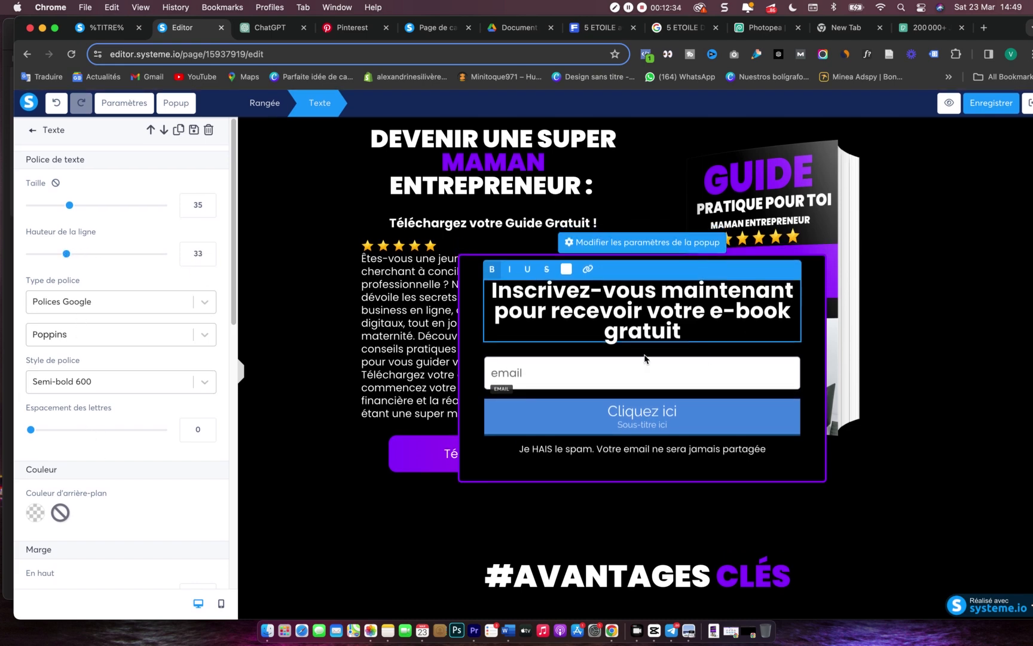
- Duplicate the popup's email field twice and set the first of the three fields to the data type Prénom
left_click(656, 369)
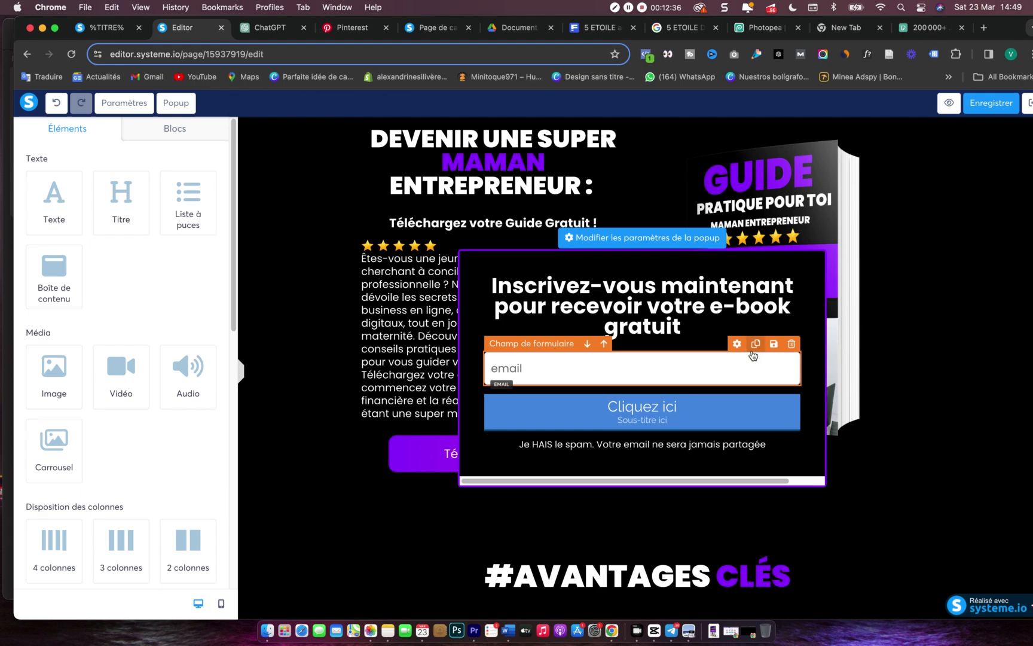
left_click(756, 344)
left_click(756, 321)
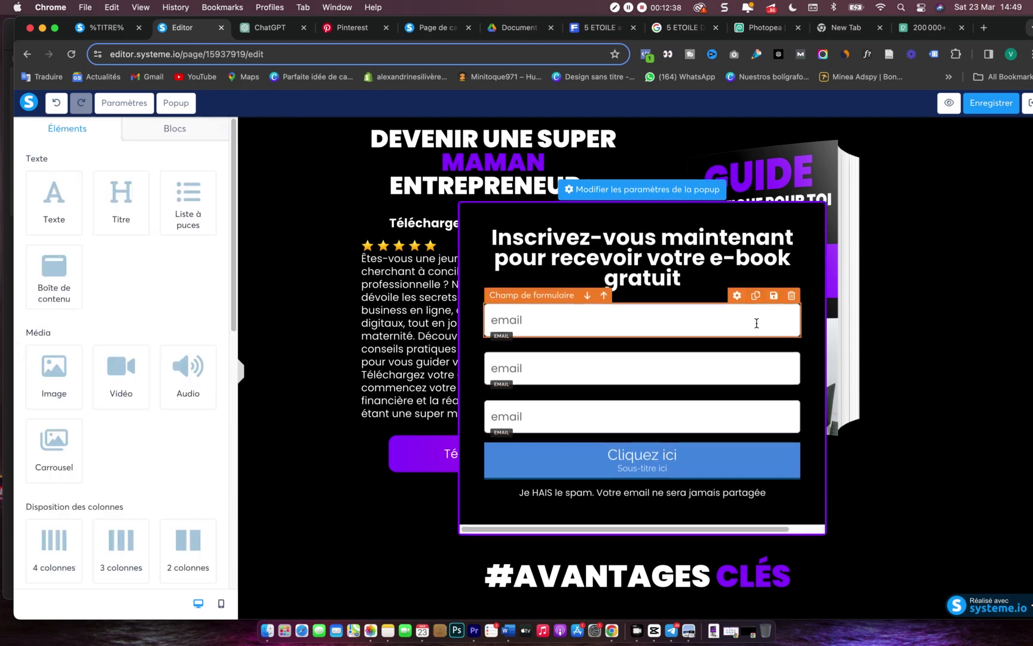
left_click(533, 299)
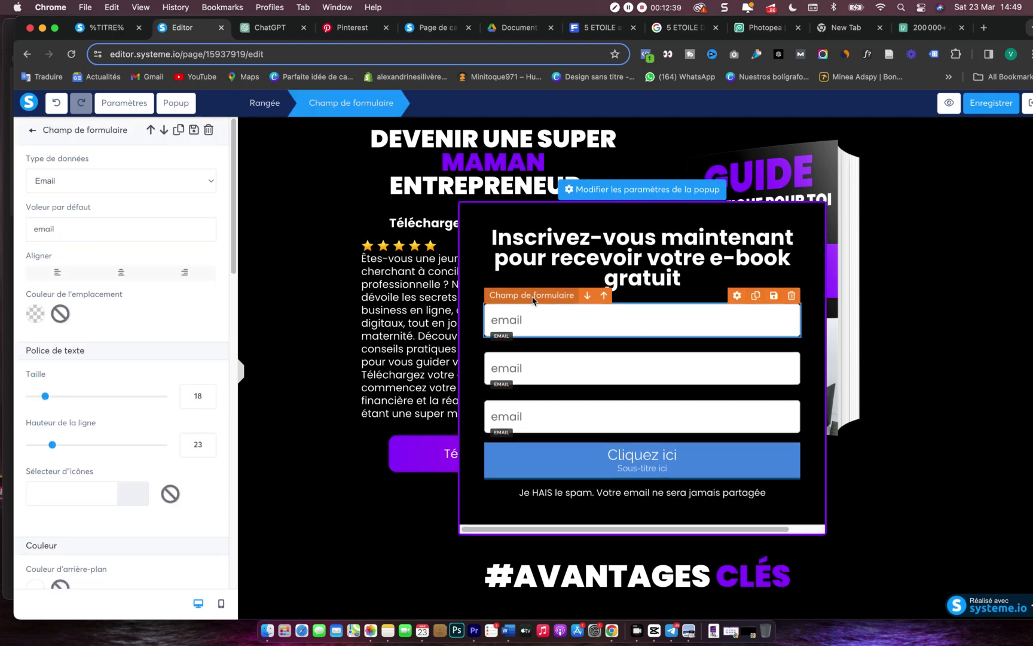
left_click(115, 181)
left_click(54, 195)
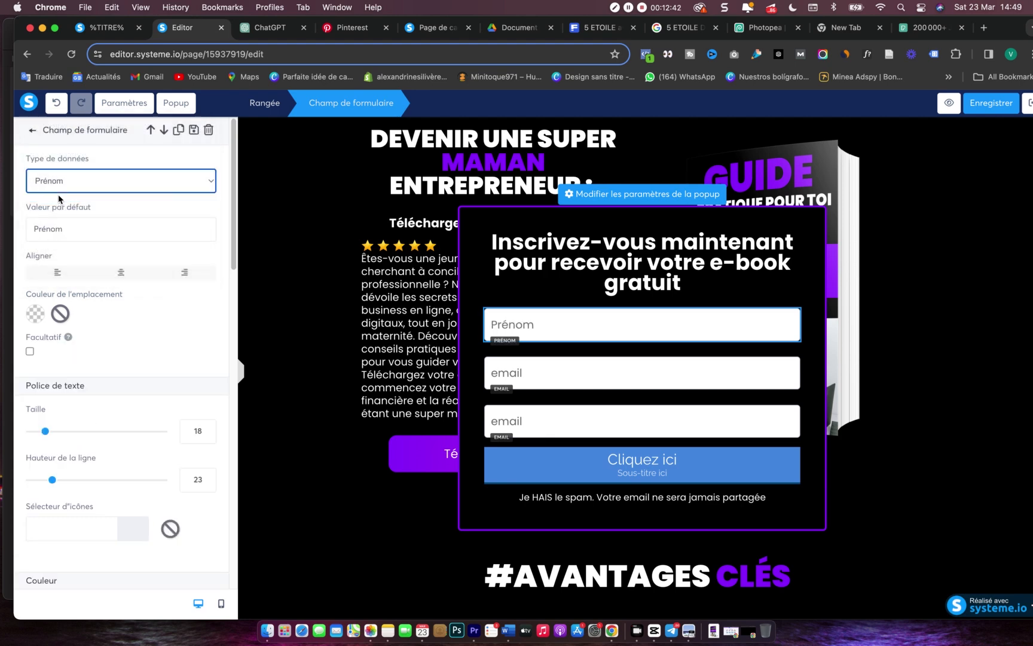
- Set the middle form field's data type to Numéro de téléphone
left_click(560, 395)
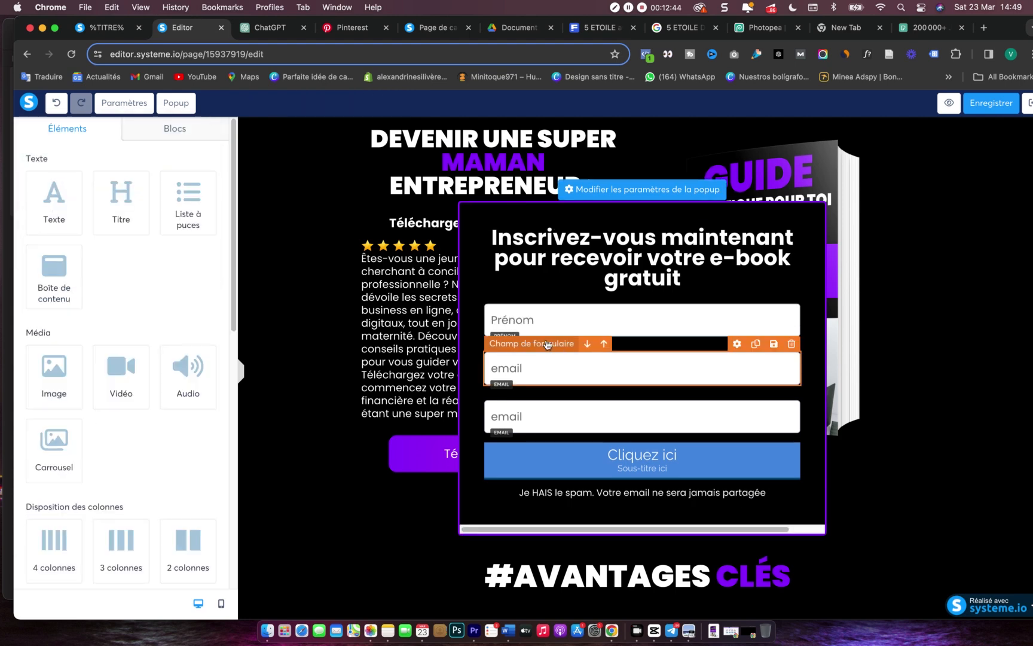
left_click(649, 359)
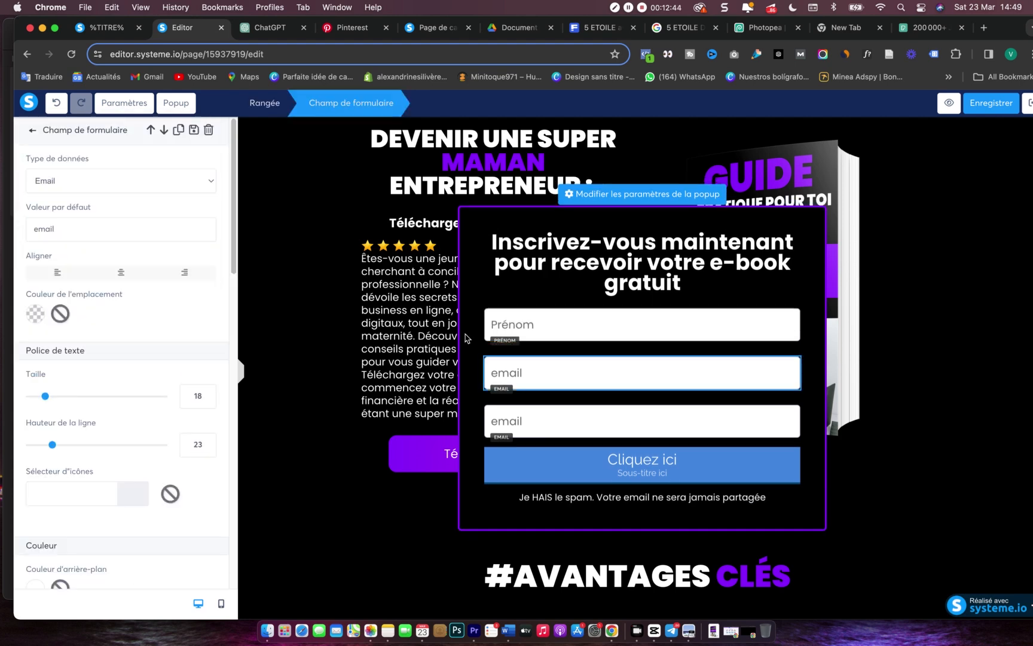
left_click(188, 185)
left_click(189, 180)
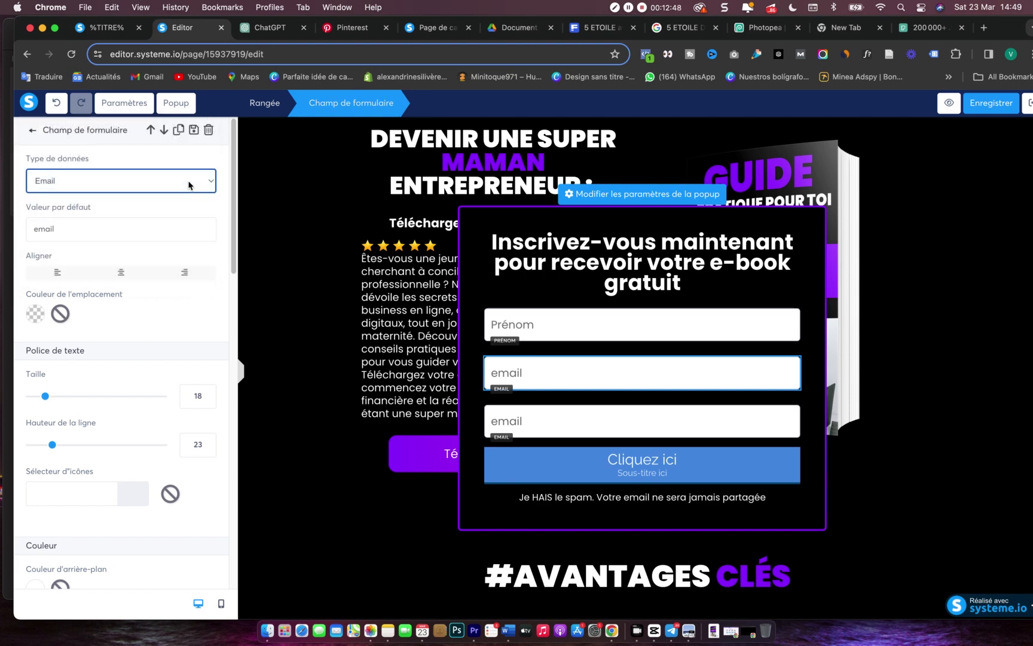
left_click(166, 175)
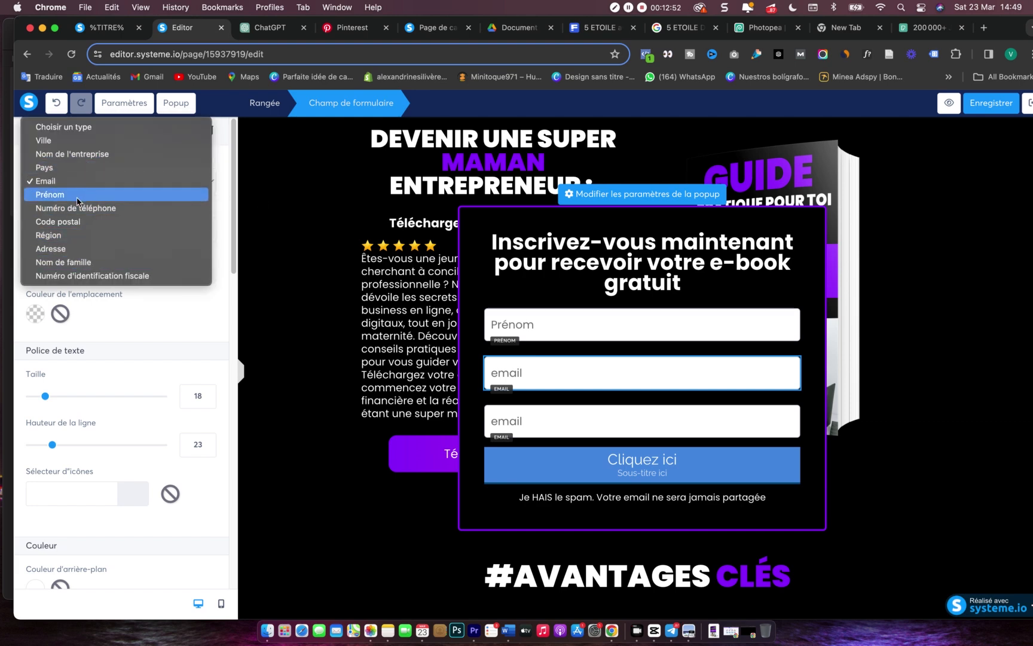
left_click(80, 210)
- Set the popup button's text font to Poppins with the Regular style
left_click(576, 426)
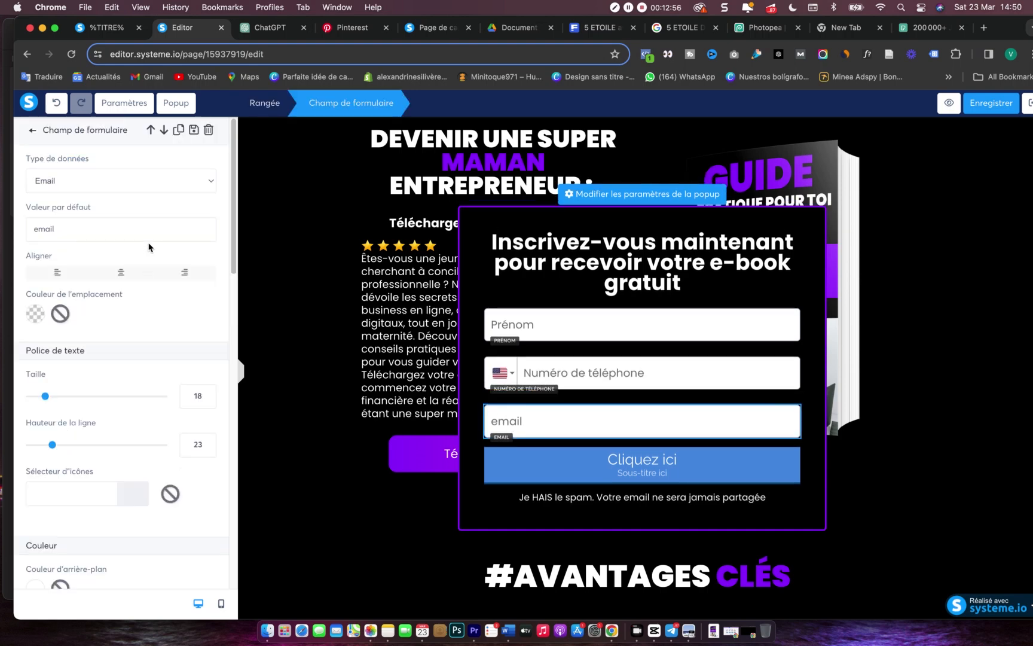
left_click(662, 457)
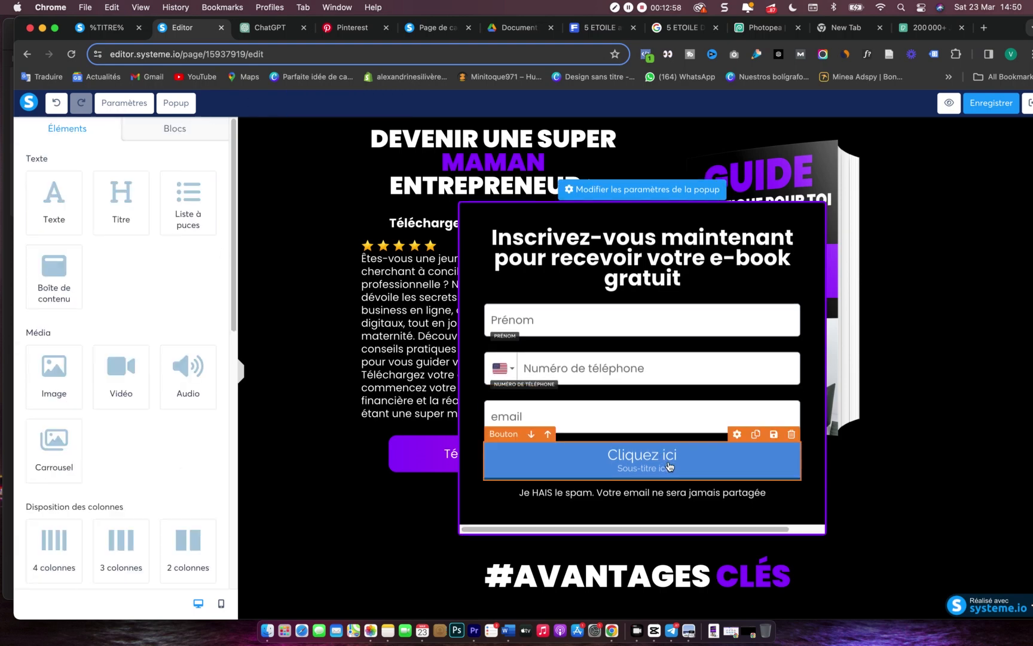
scroll(124, 349, "down", 10)
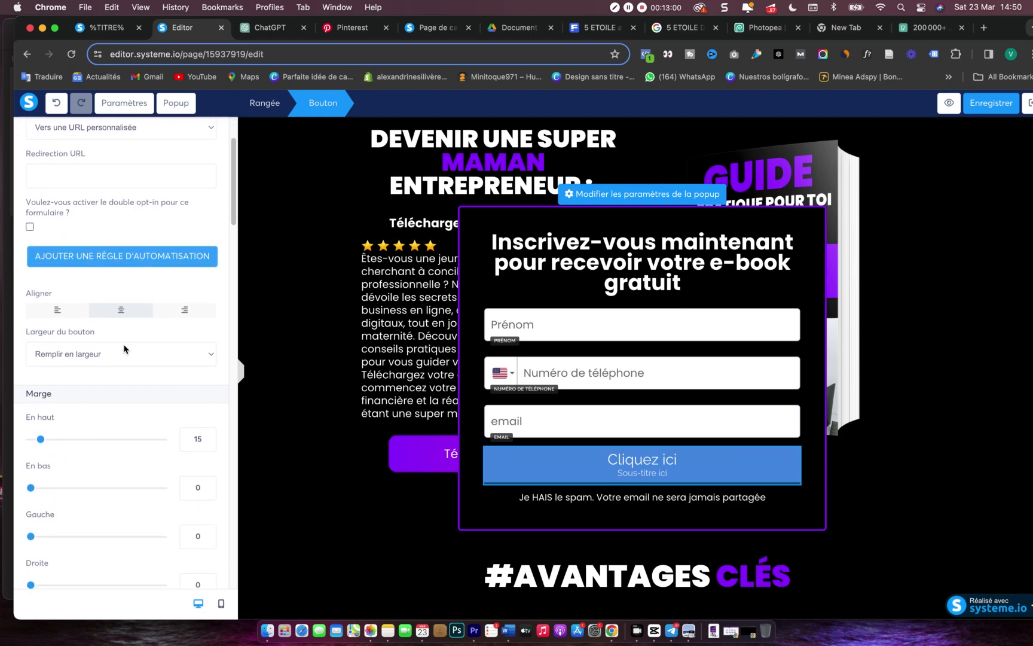
scroll(118, 350, "down", 5)
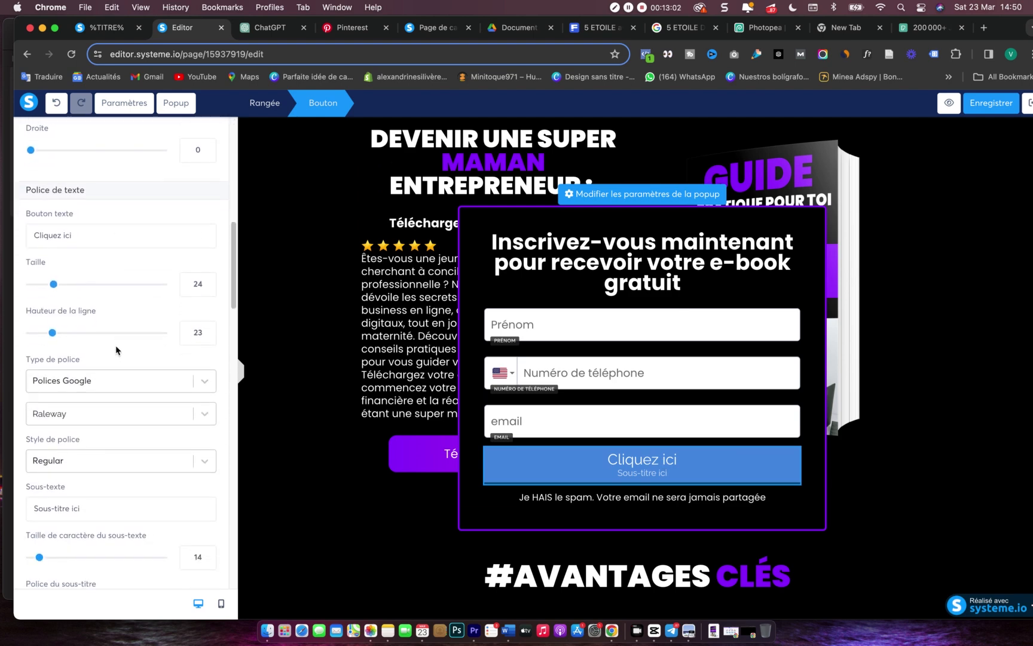
scroll(65, 341, "down", 3)
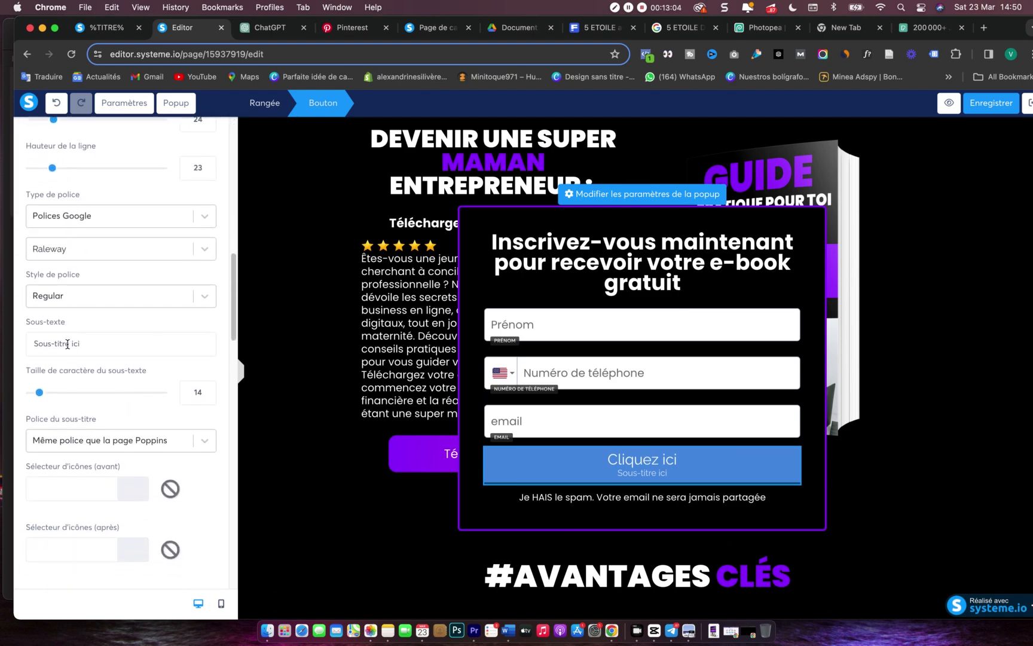
left_click(201, 249)
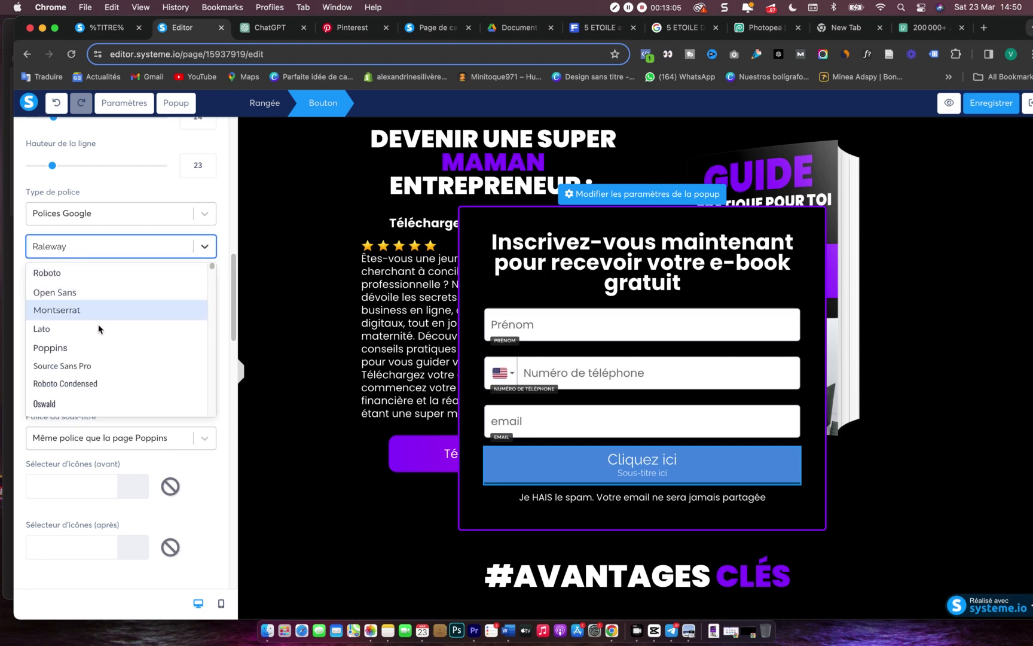
left_click(72, 350)
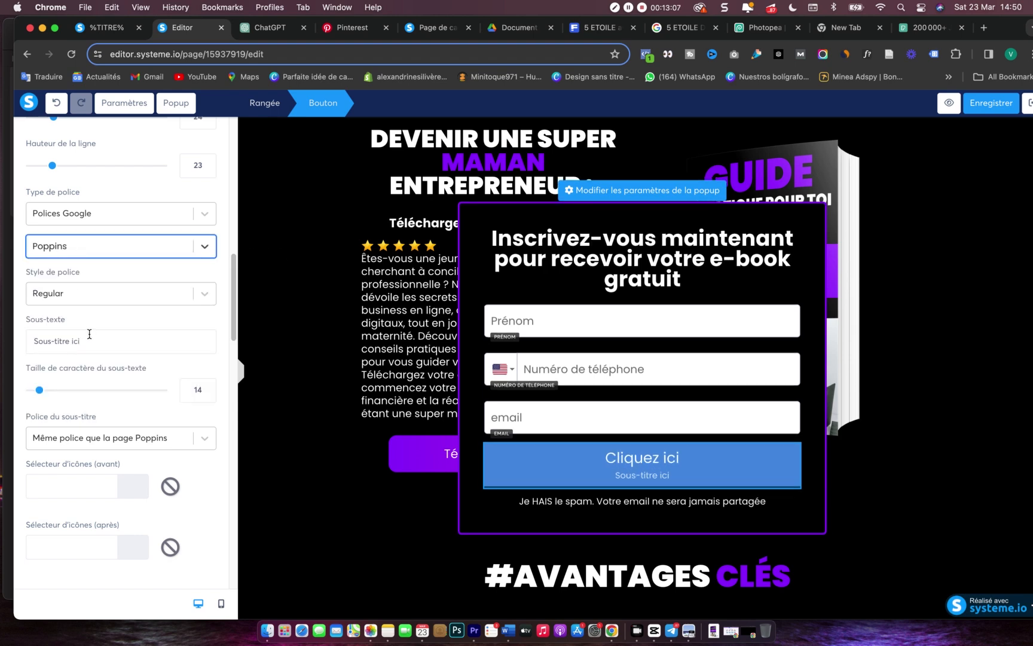
left_click(204, 296)
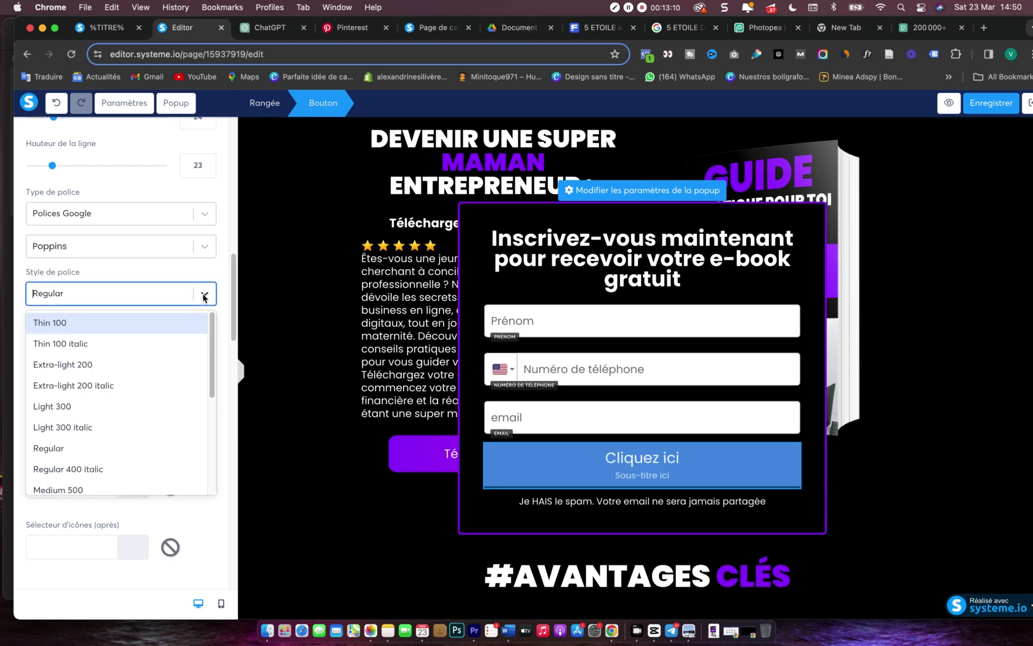
scroll(63, 446, "down", 1)
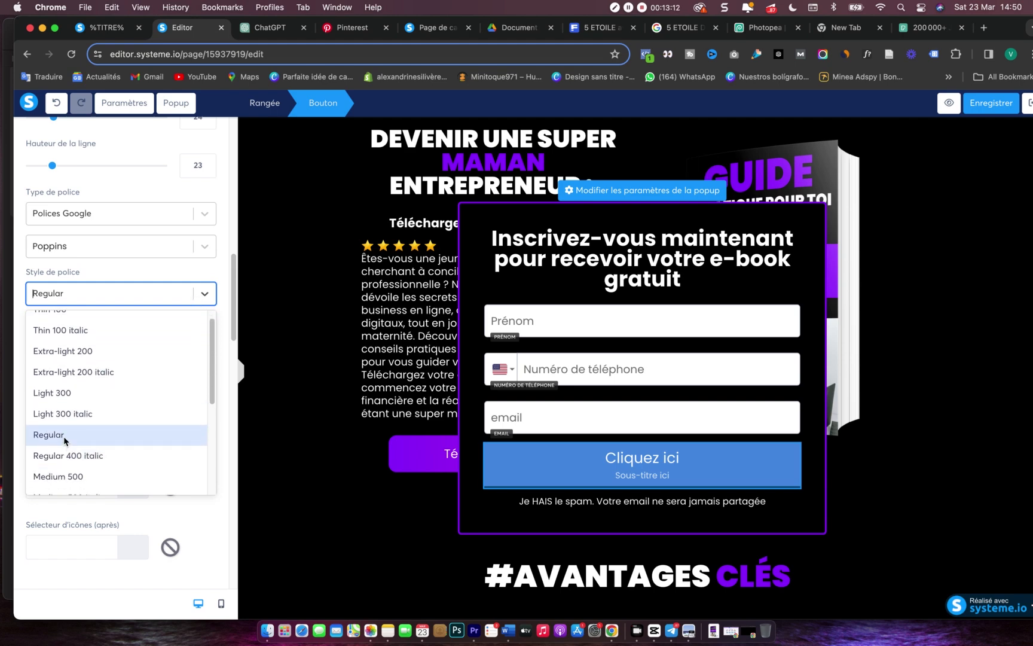
scroll(64, 409, "down", 2)
left_click(62, 396)
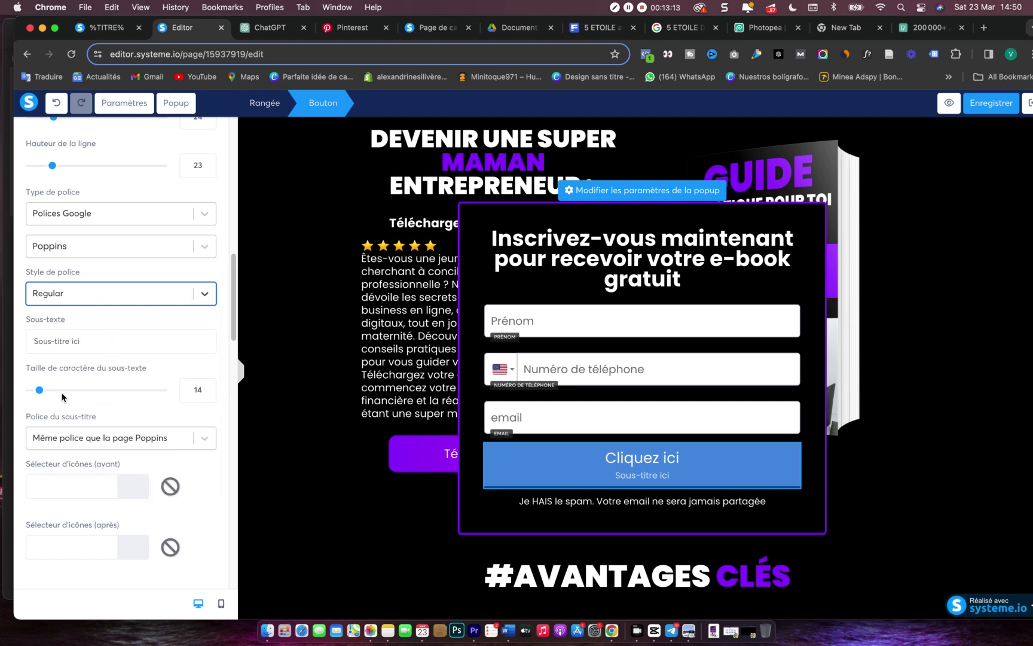
- Change the popup button's background colour to the default purple 9013FE
scroll(69, 394, "down", 3)
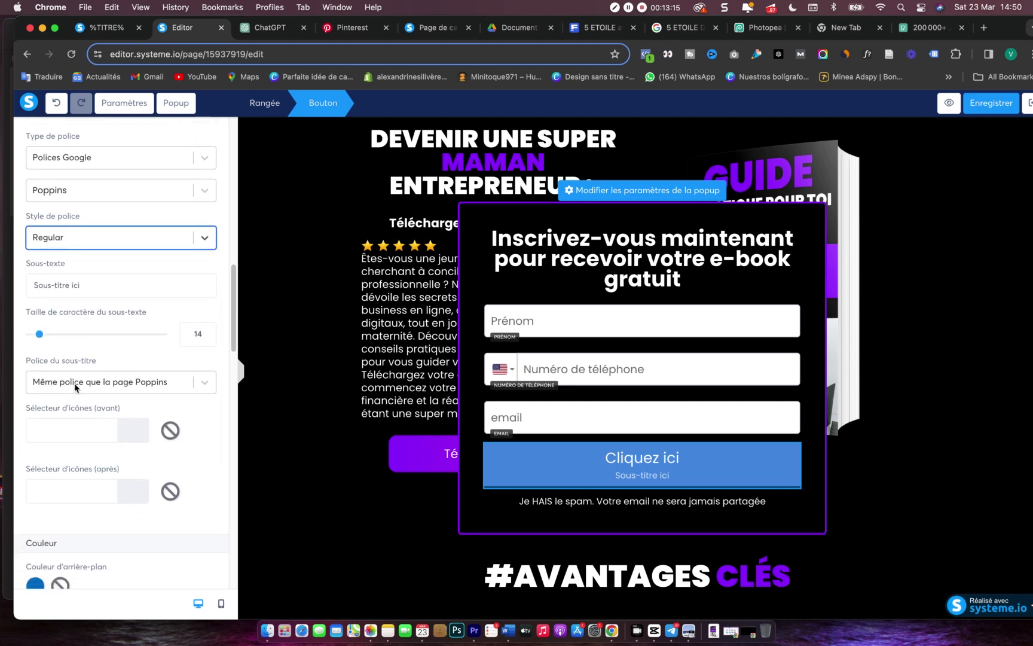
scroll(74, 388, "down", 9)
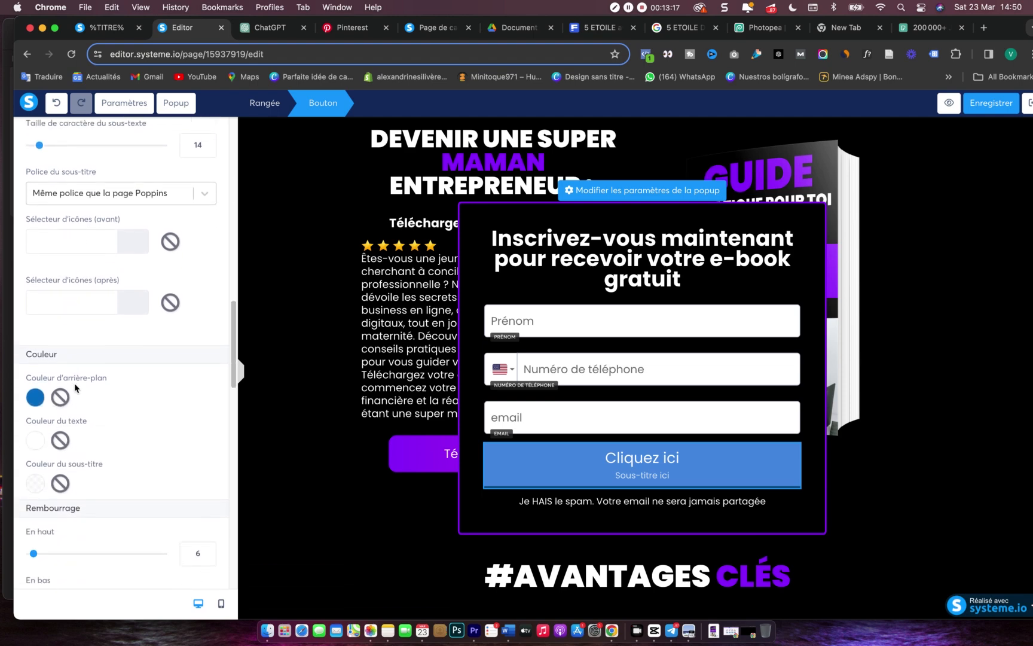
left_click(40, 346)
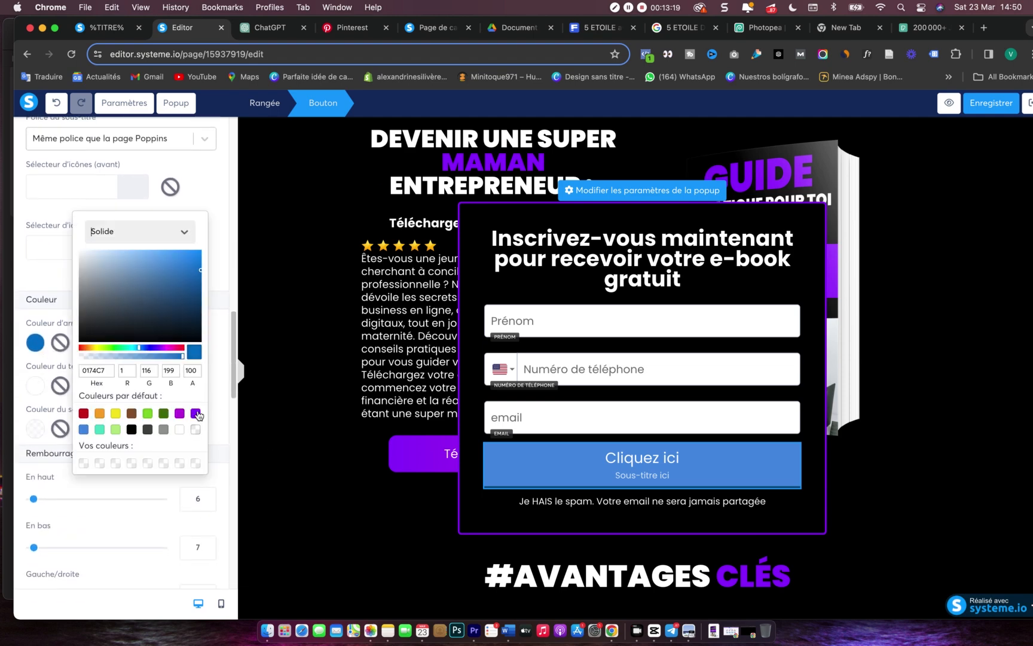
left_click(195, 413)
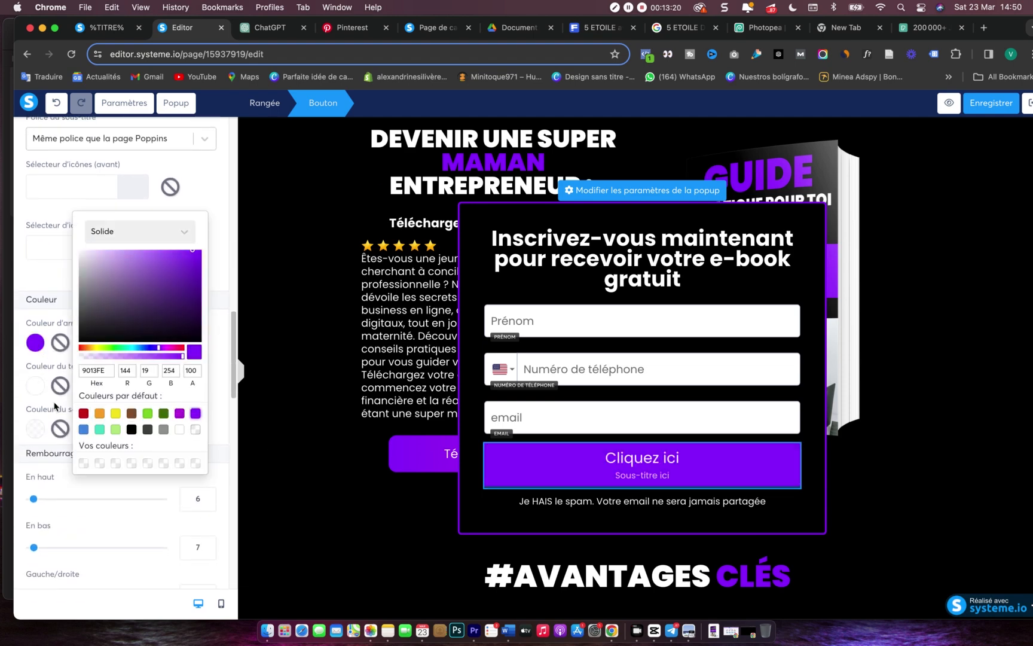
left_click(37, 372)
- Replace the popup button's subtext with "Pour télécharger votre guide"
scroll(117, 310, "up", 8)
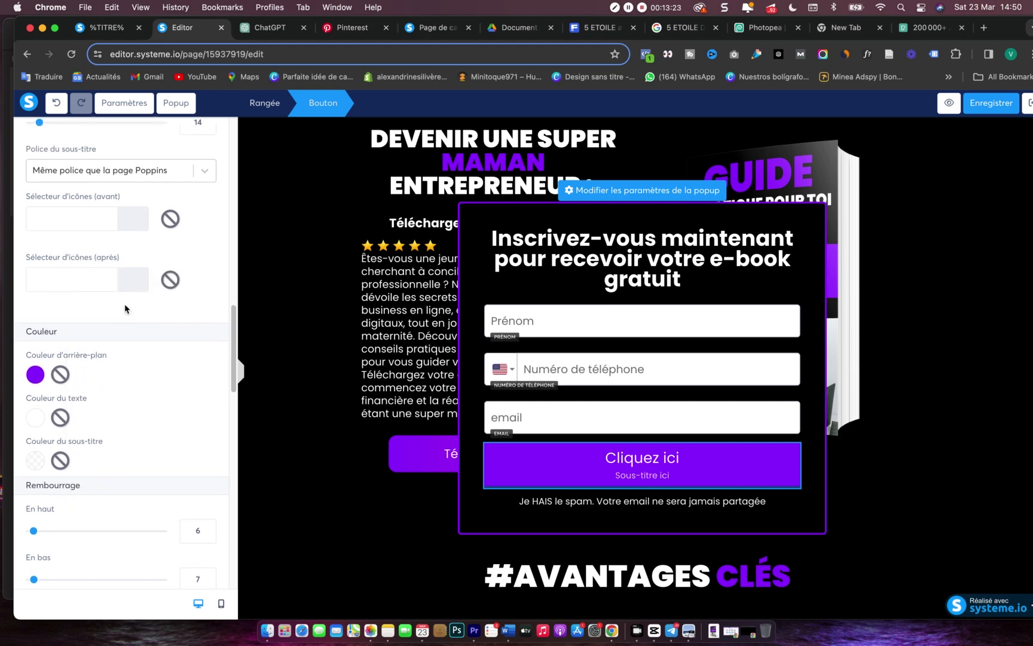
triple_click(100, 290)
type("P")
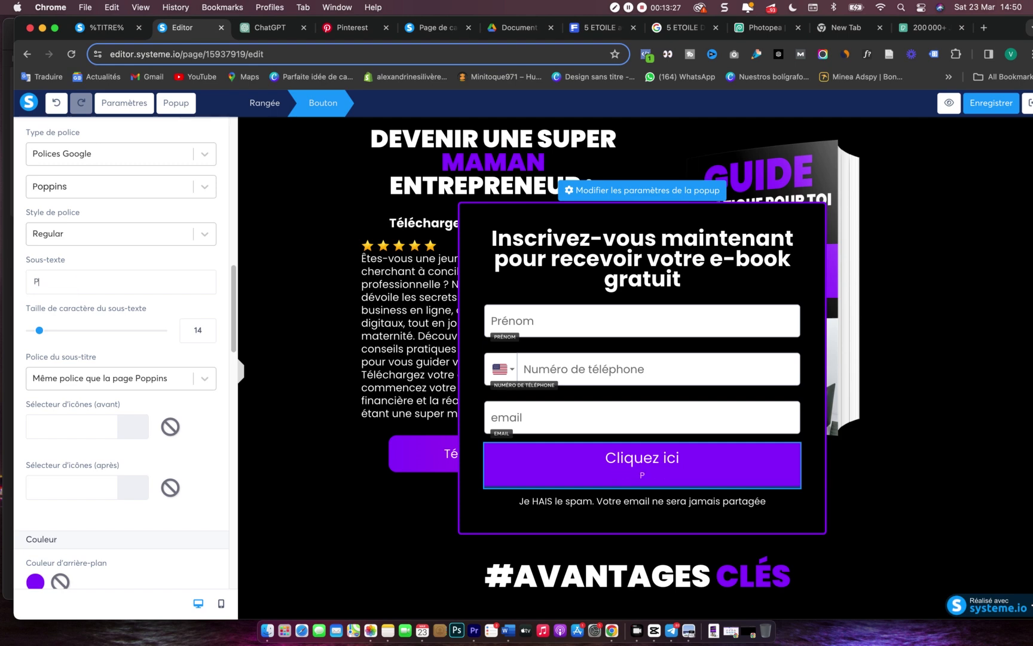
type("our télécharger")
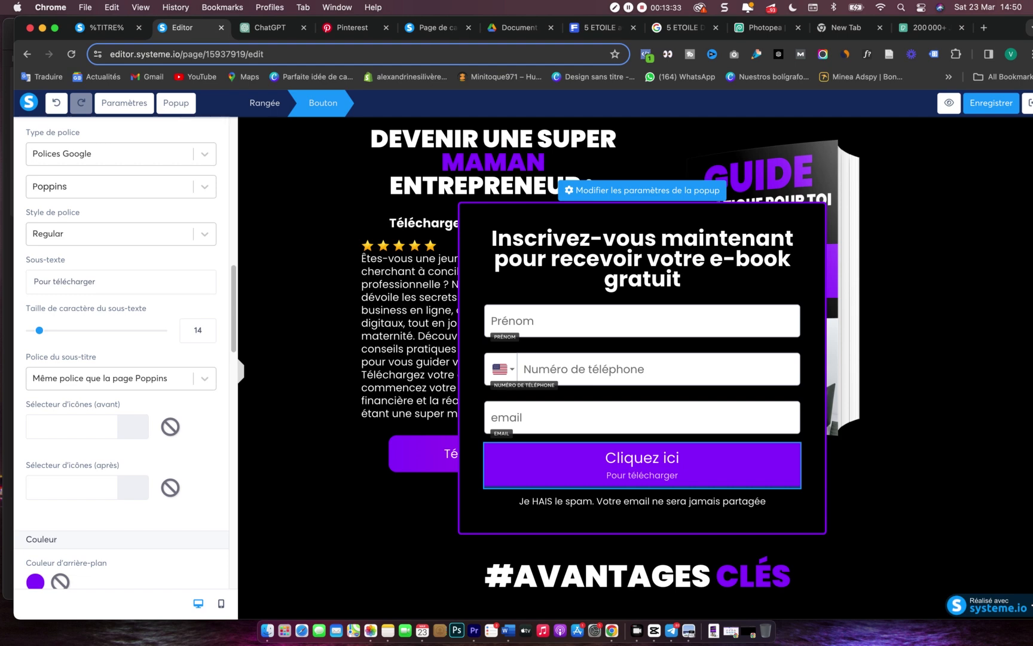
type(" votre guide")
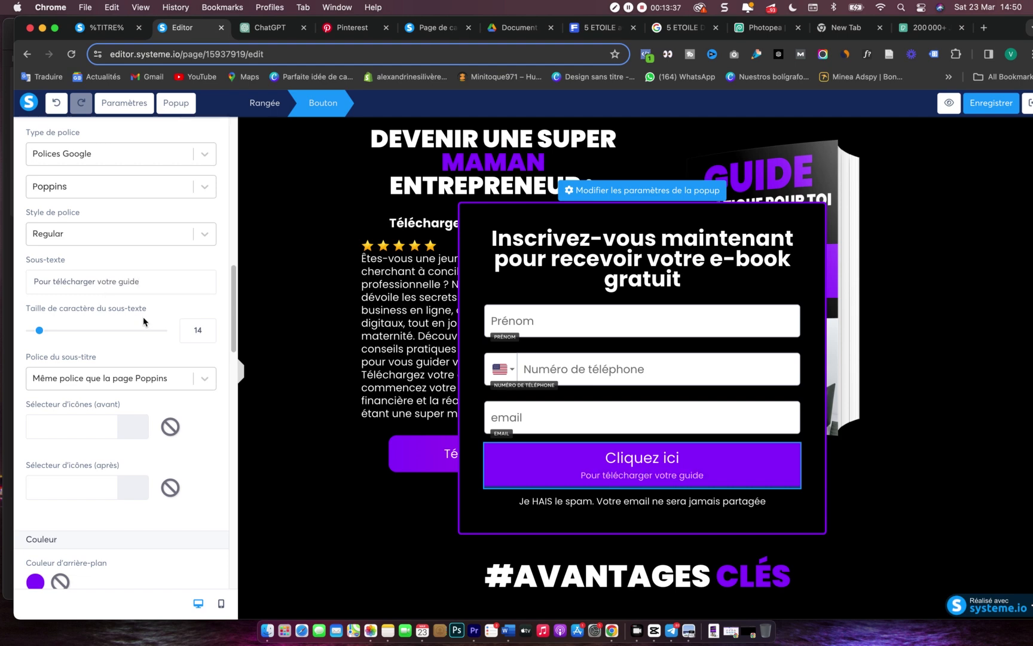
- Remove the border line along the bottom of the popup button
scroll(87, 375, "down", 1)
scroll(87, 375, "down", 10)
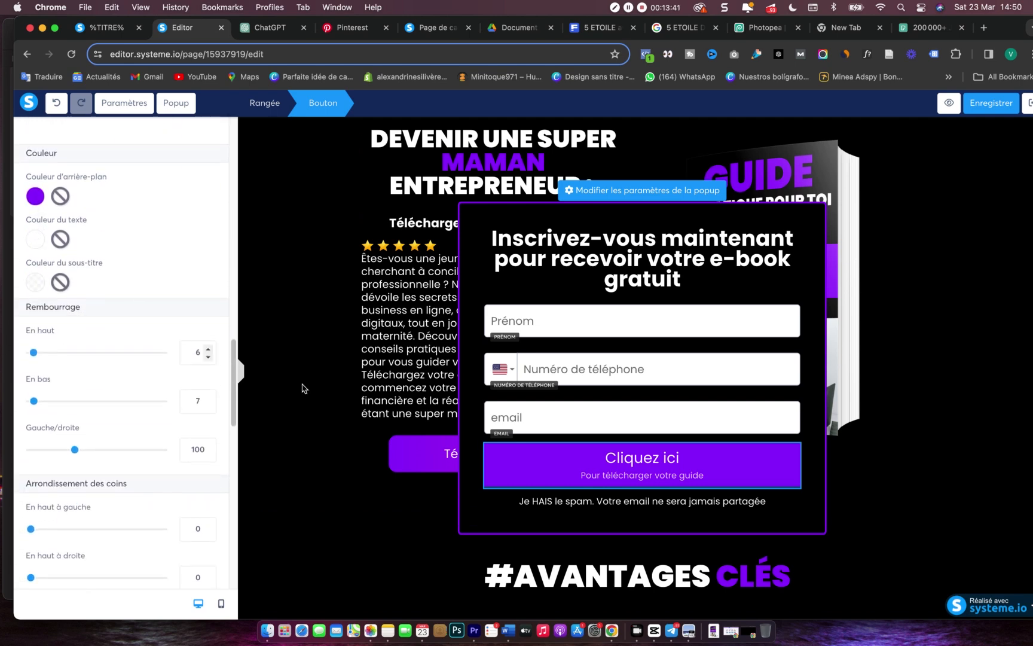
scroll(106, 528, "down", 15)
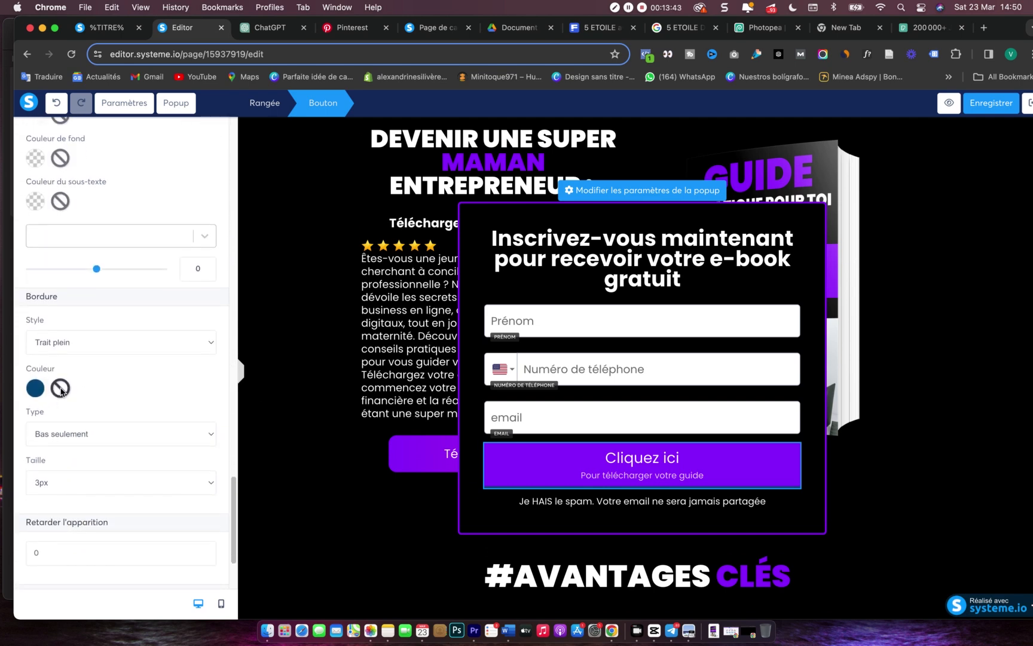
left_click(82, 342)
left_click(76, 331)
left_click(783, 500)
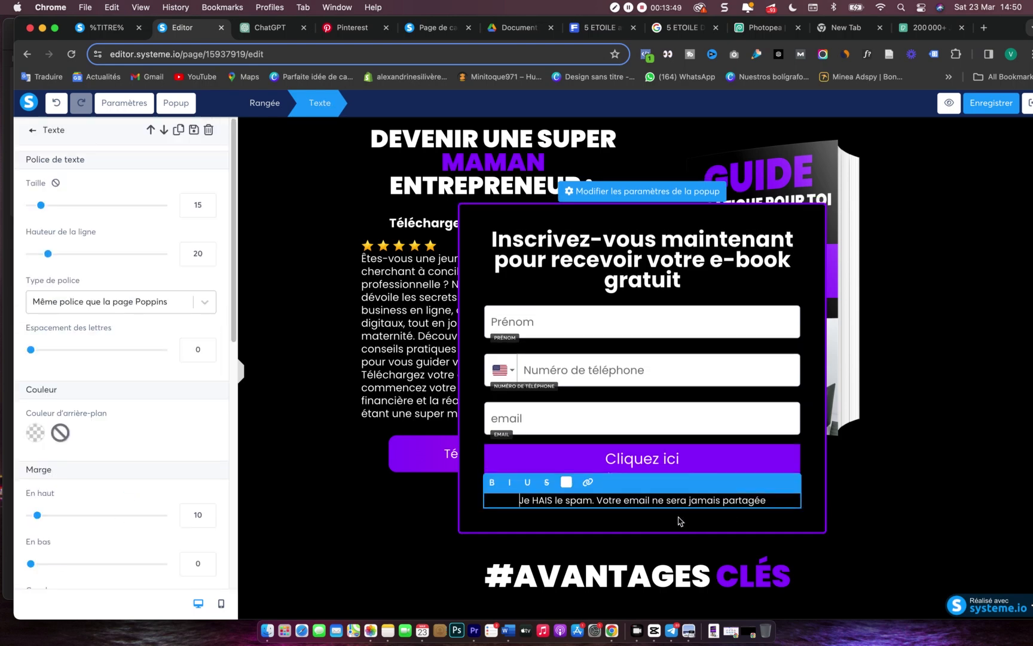
left_click(684, 520)
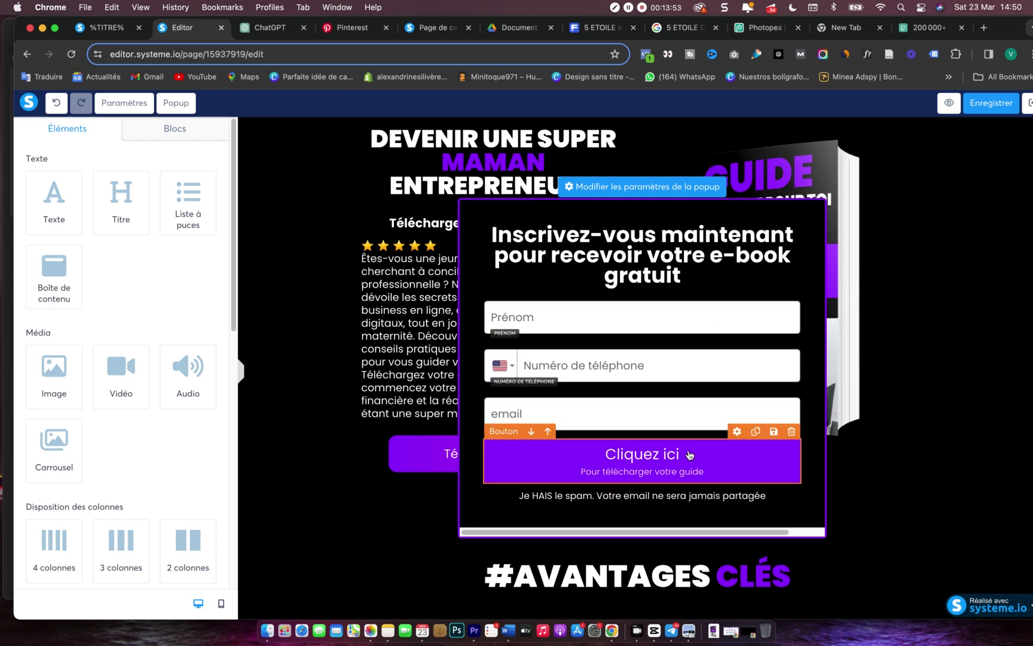
- Set the popup button to redirect visitors "Vers l'étape suivante du tunnel" after sign-up and save the page
left_click(687, 454)
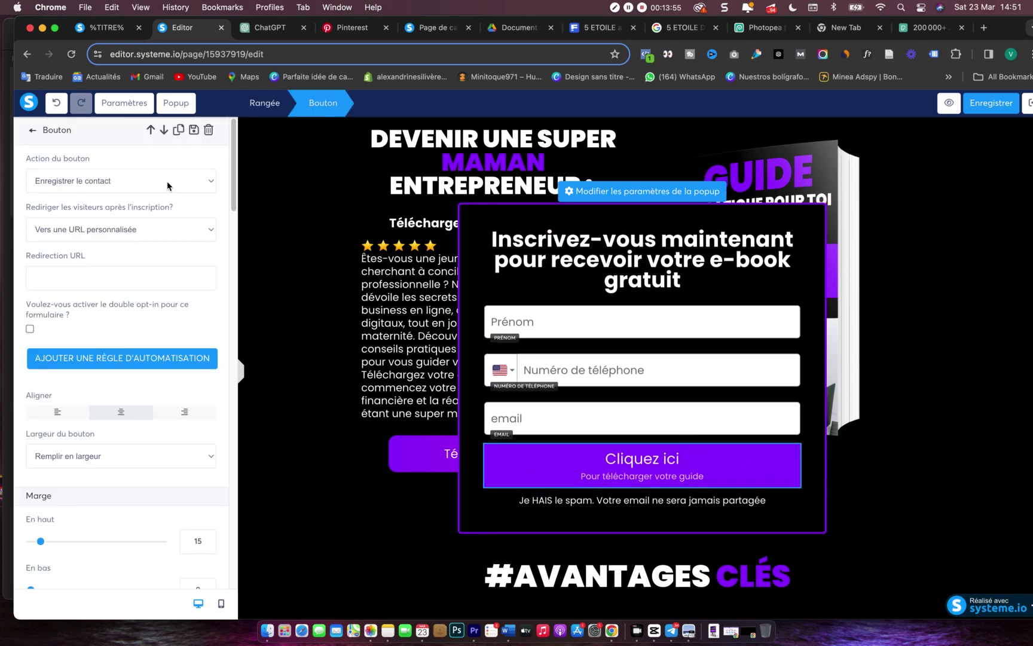
left_click(143, 235)
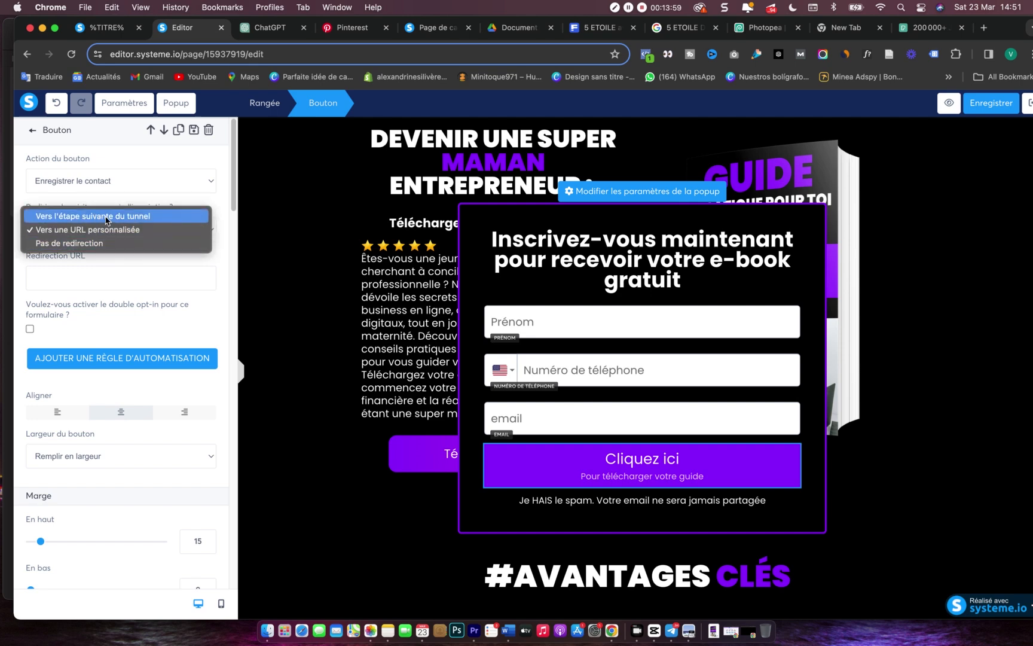
left_click(106, 220)
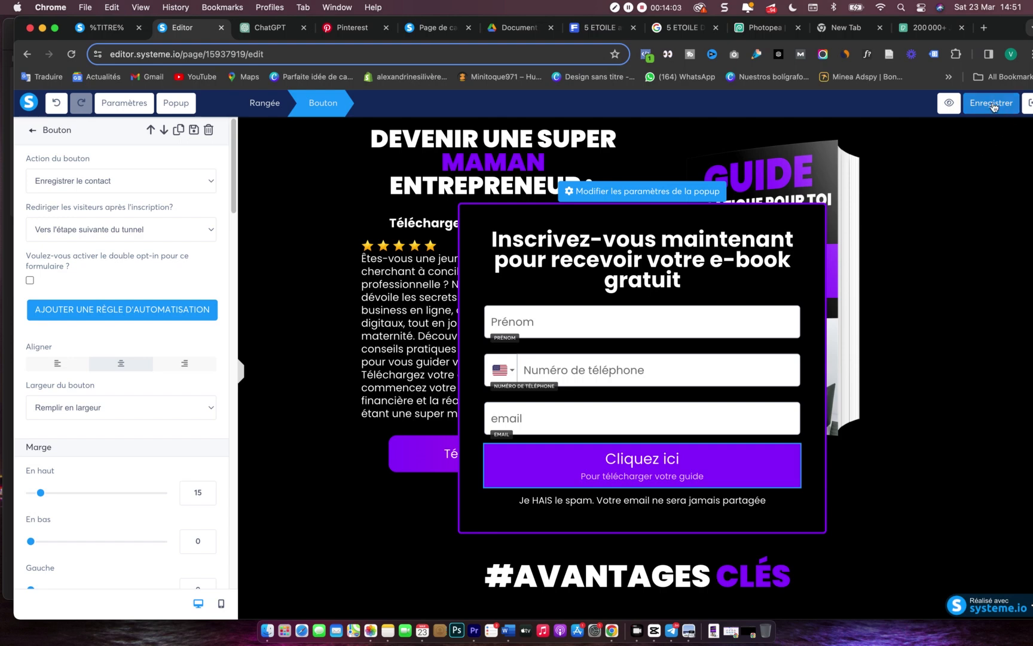
left_click(993, 105)
left_click(991, 105)
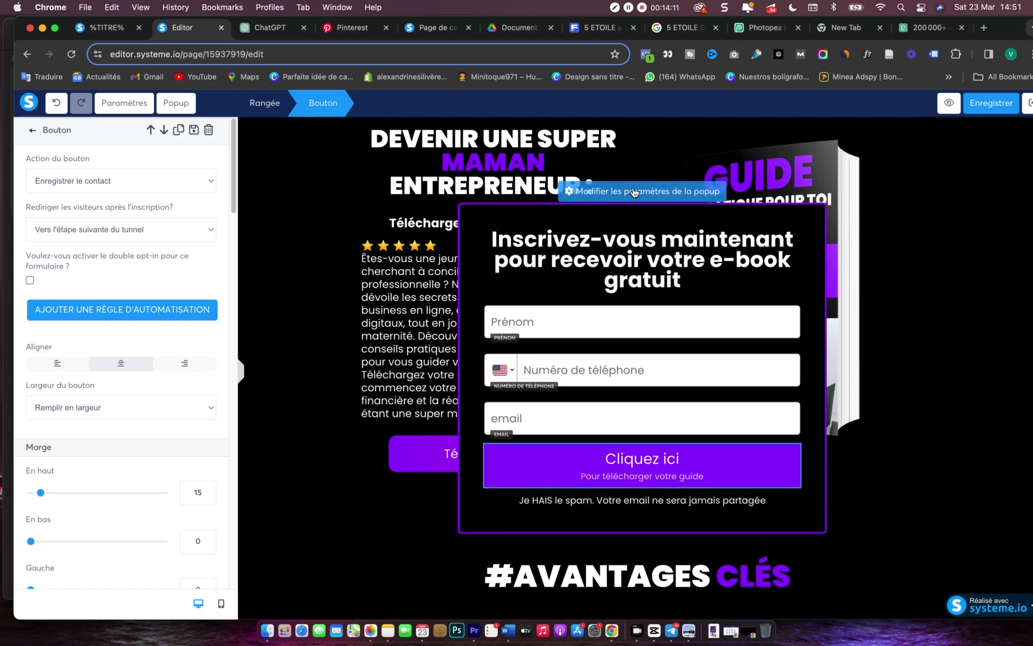
- Turn on the popup's close button and colour it white (FFFFFF)
left_click(633, 192)
left_click(156, 181)
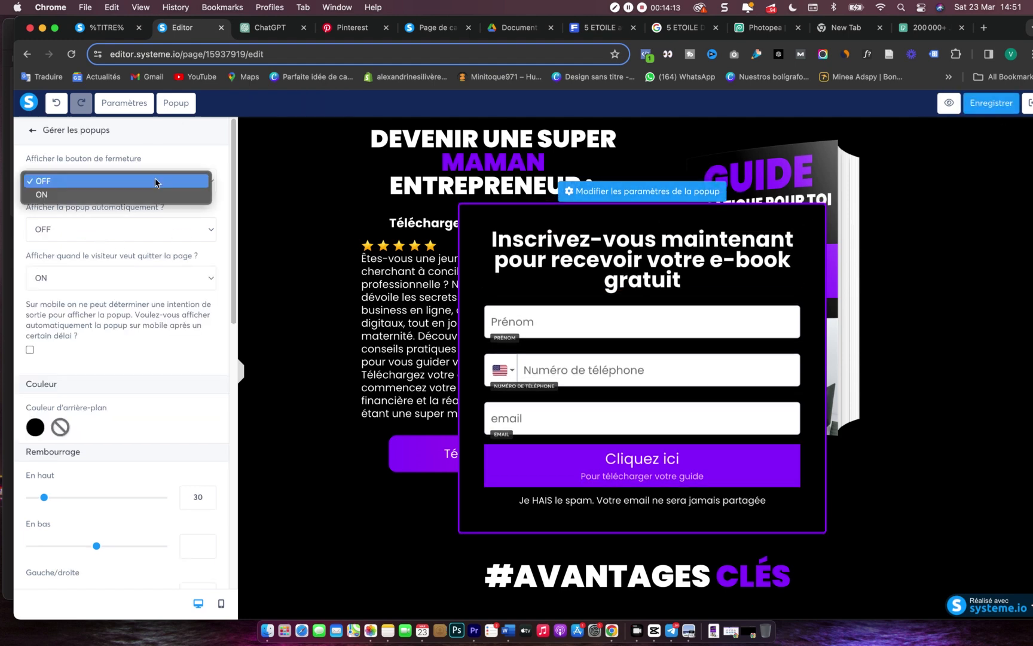
left_click(98, 195)
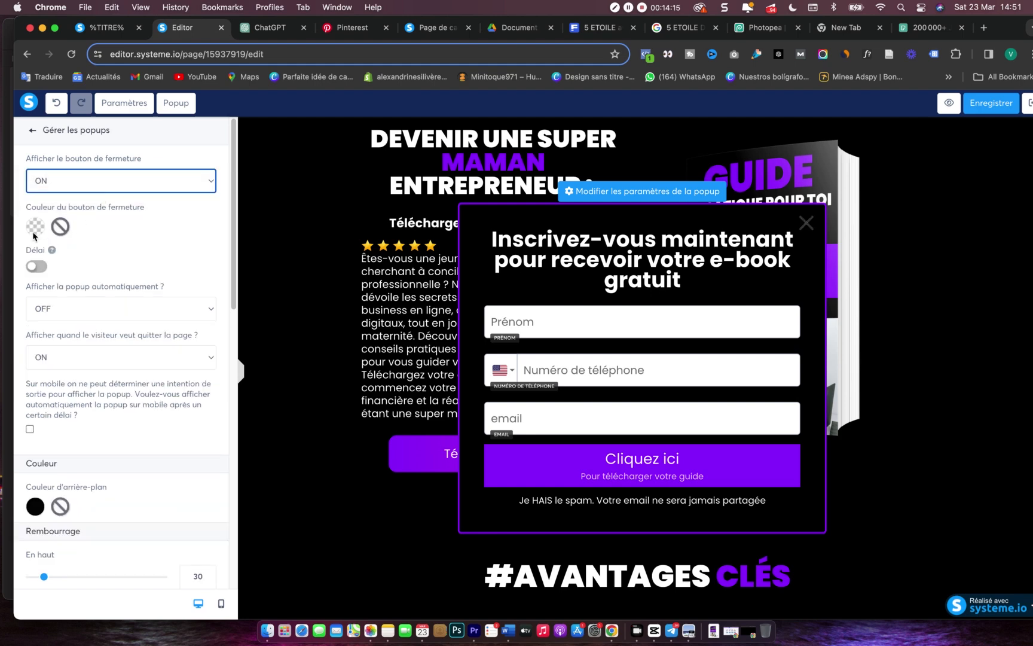
left_click(36, 227)
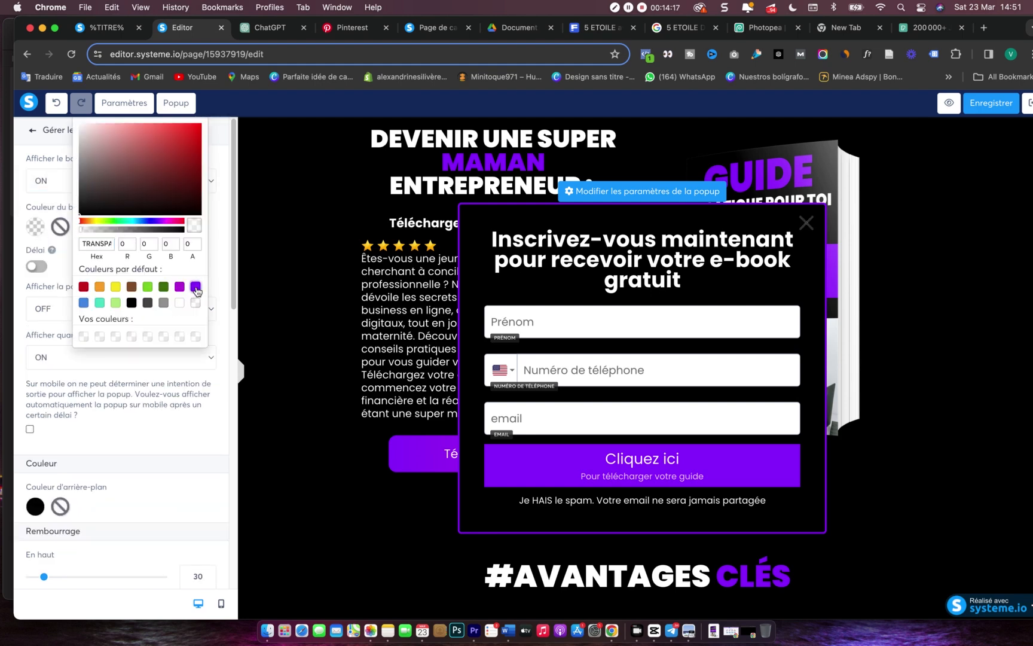
left_click(196, 287)
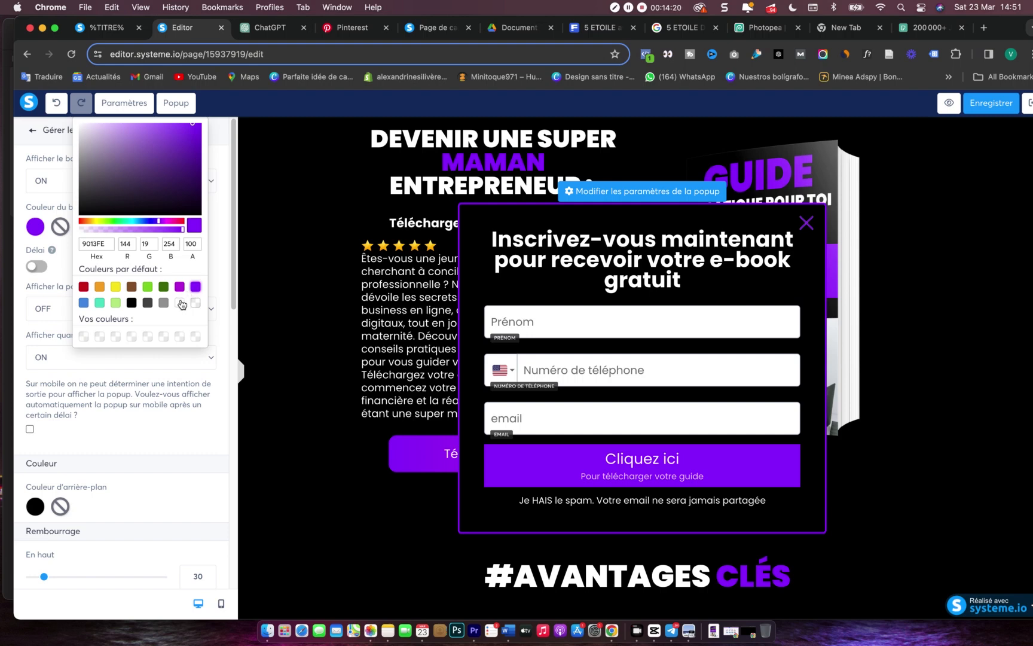
left_click(182, 304)
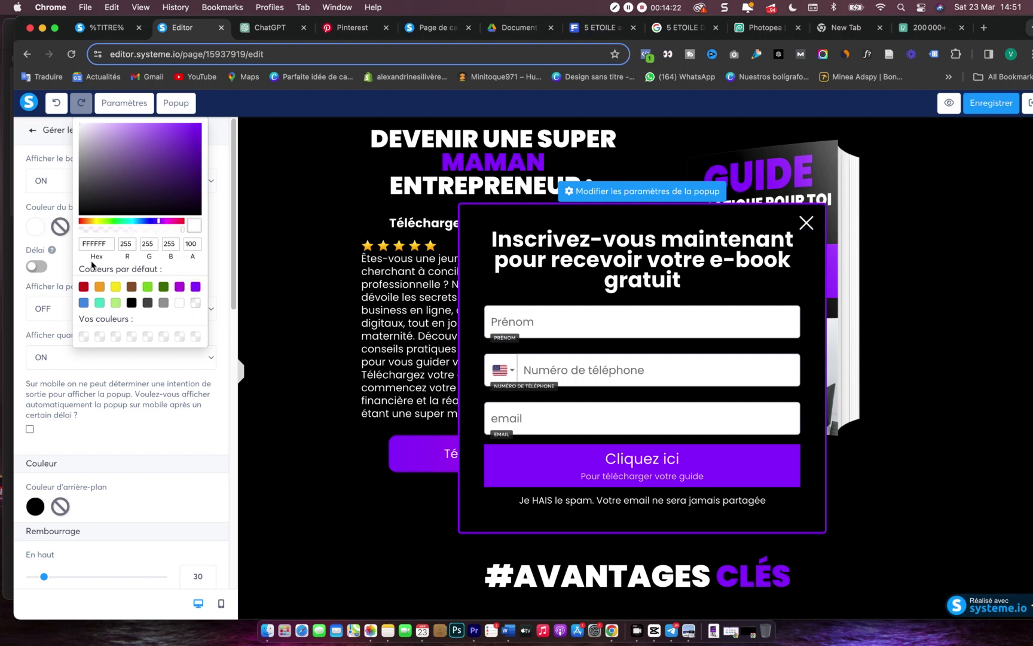
left_click(25, 205)
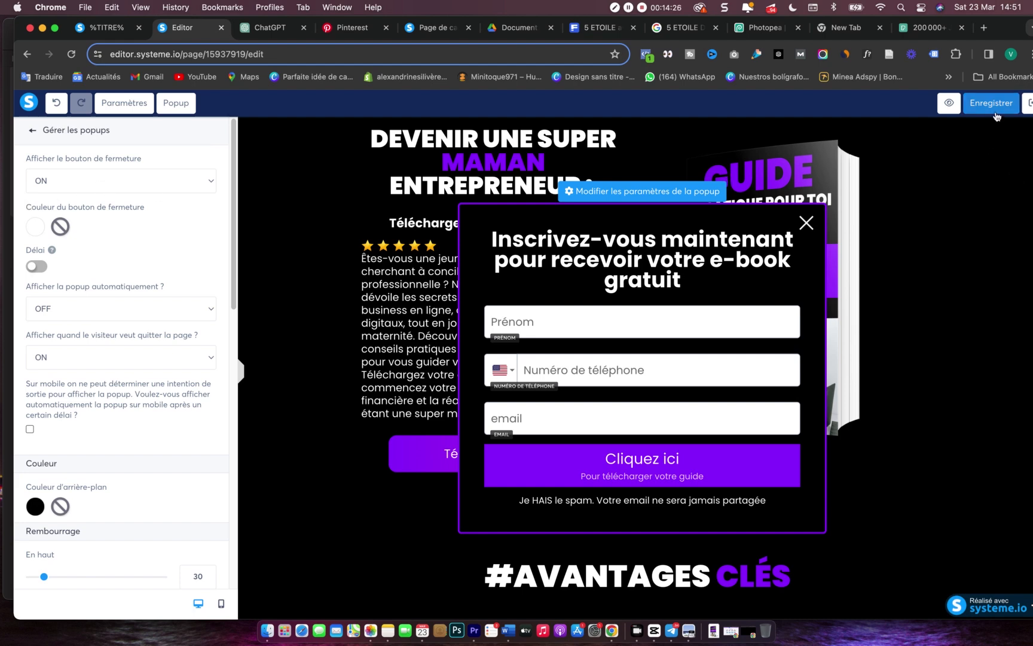
- Save the page and close the popup to return to the main page
left_click(996, 111)
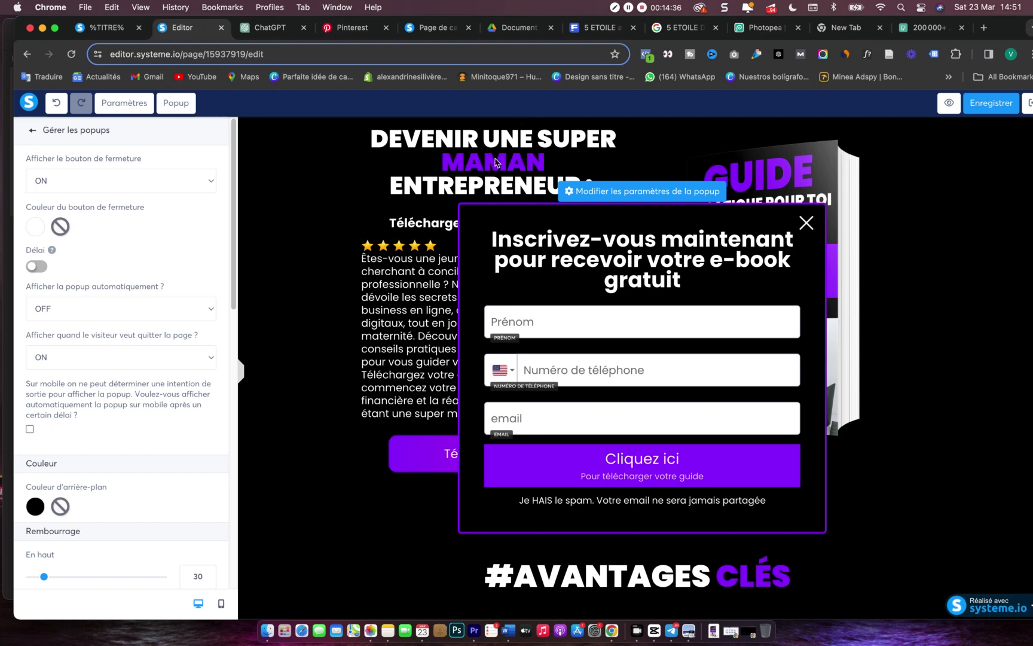
left_click(867, 201)
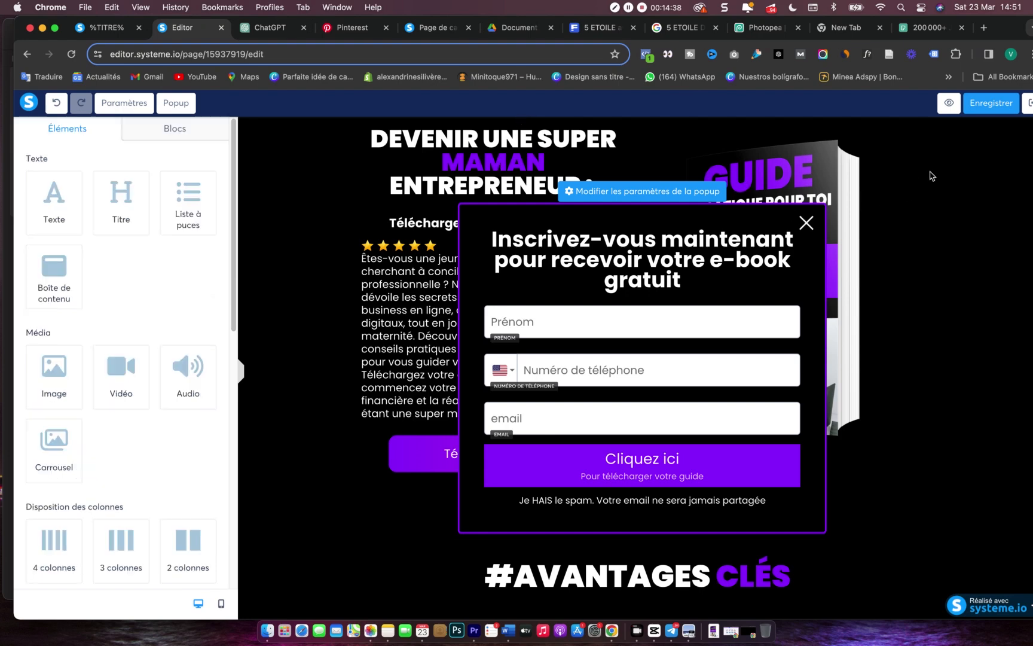
left_click(797, 182)
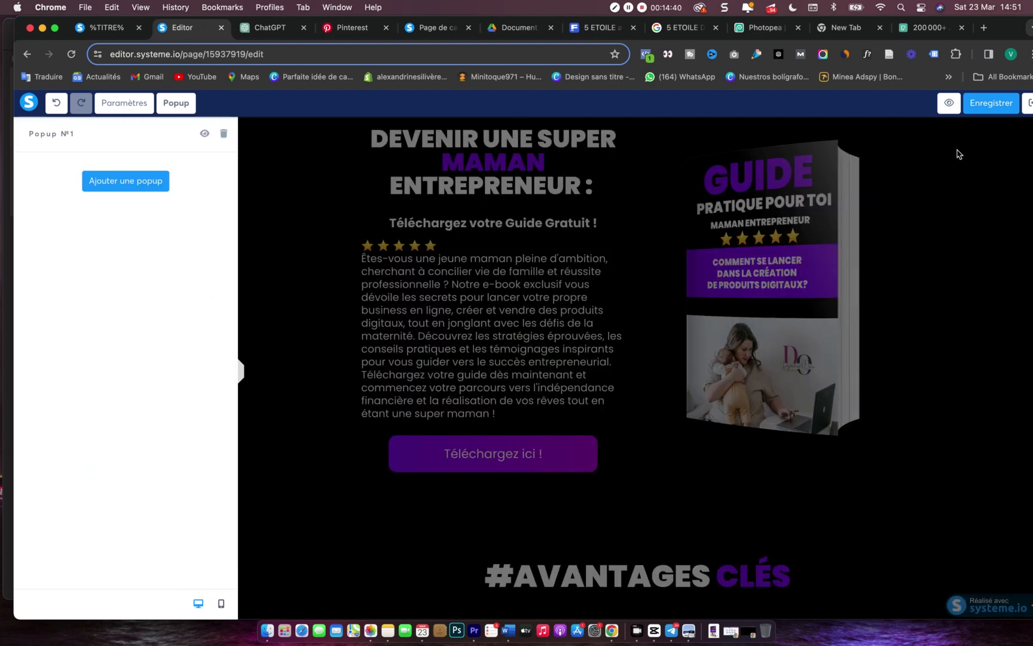
- Save the capture page, reload its published version and take a full-page screenshot with GoFullPage
left_click(960, 106)
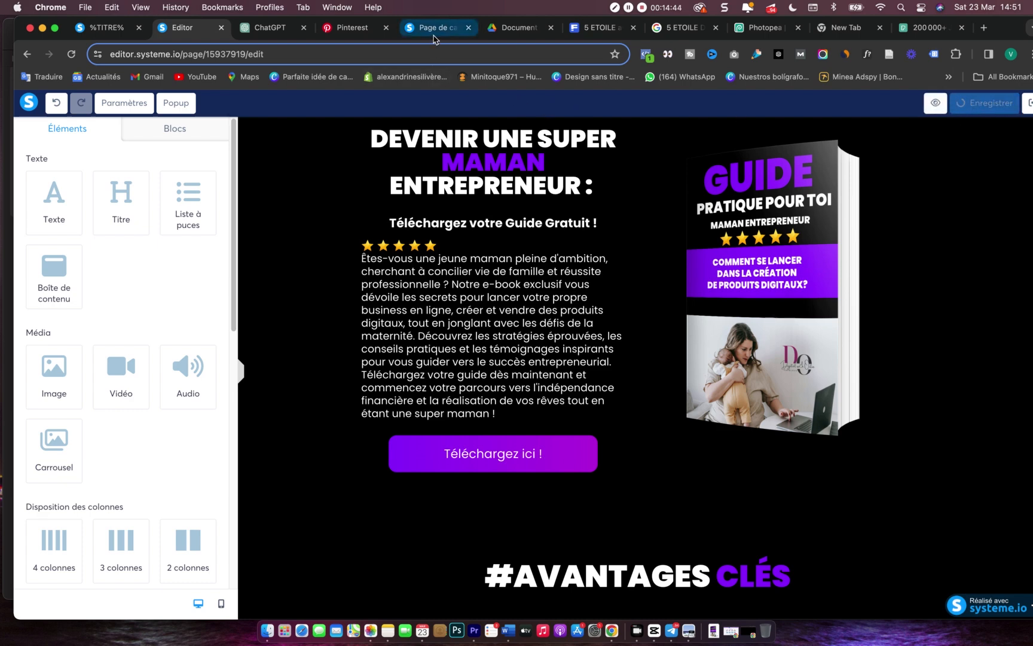
left_click(429, 33)
left_click(72, 54)
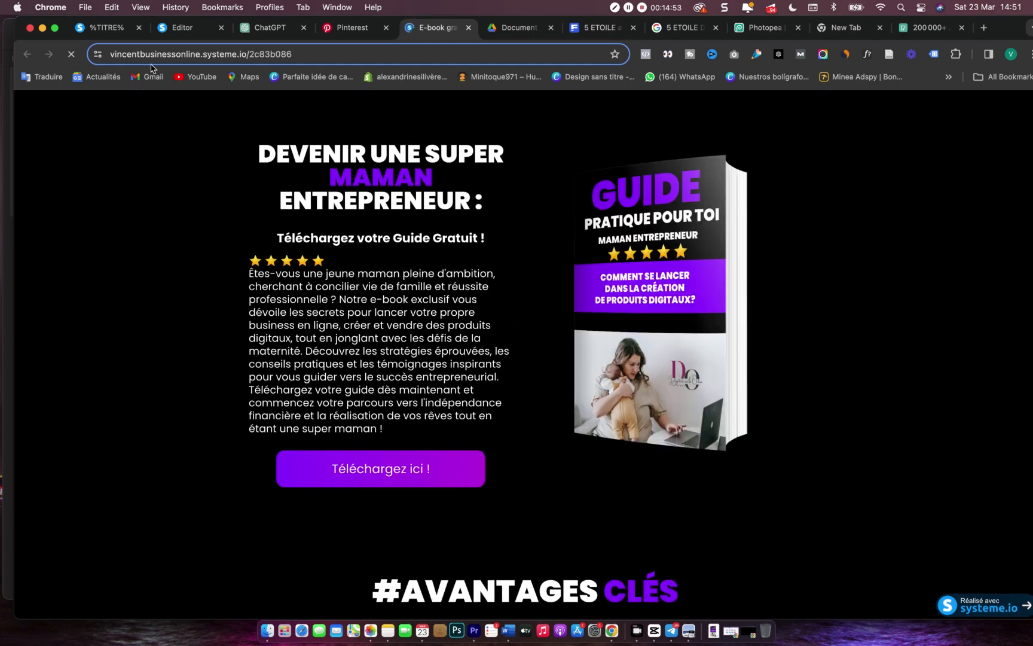
left_click(735, 55)
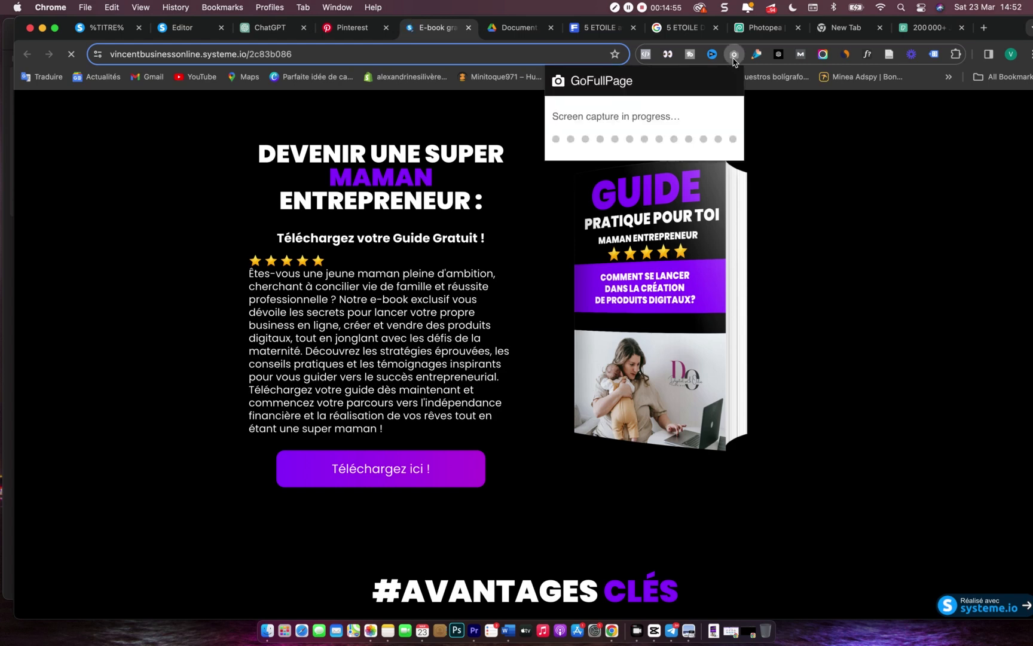
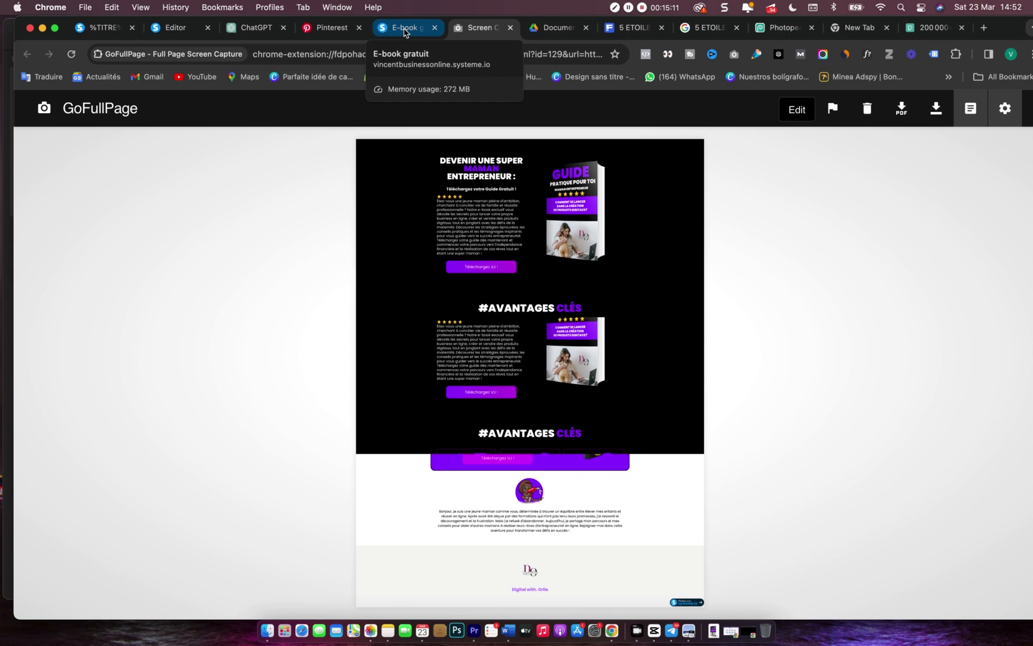
- Retake the full-page screenshot of the published e-book page and return to that page
left_click(405, 30)
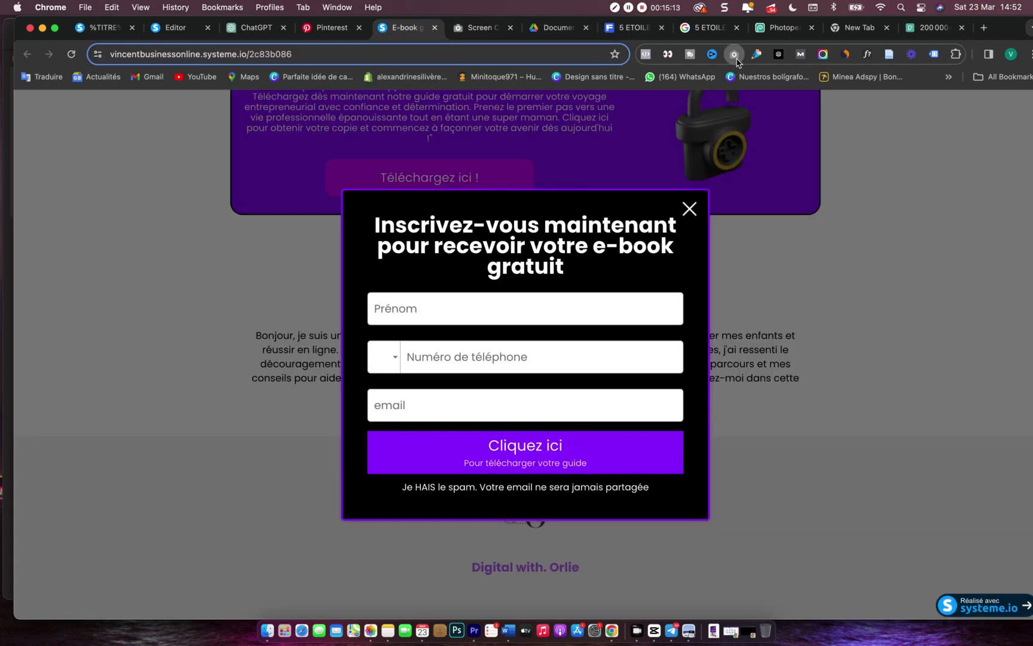
left_click(735, 55)
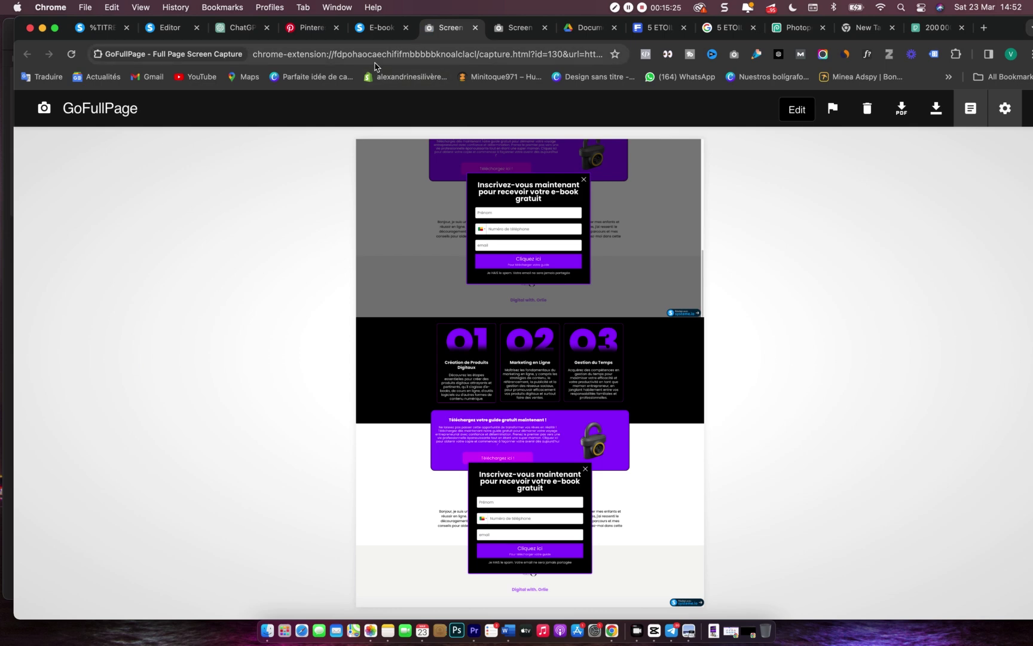
left_click(372, 33)
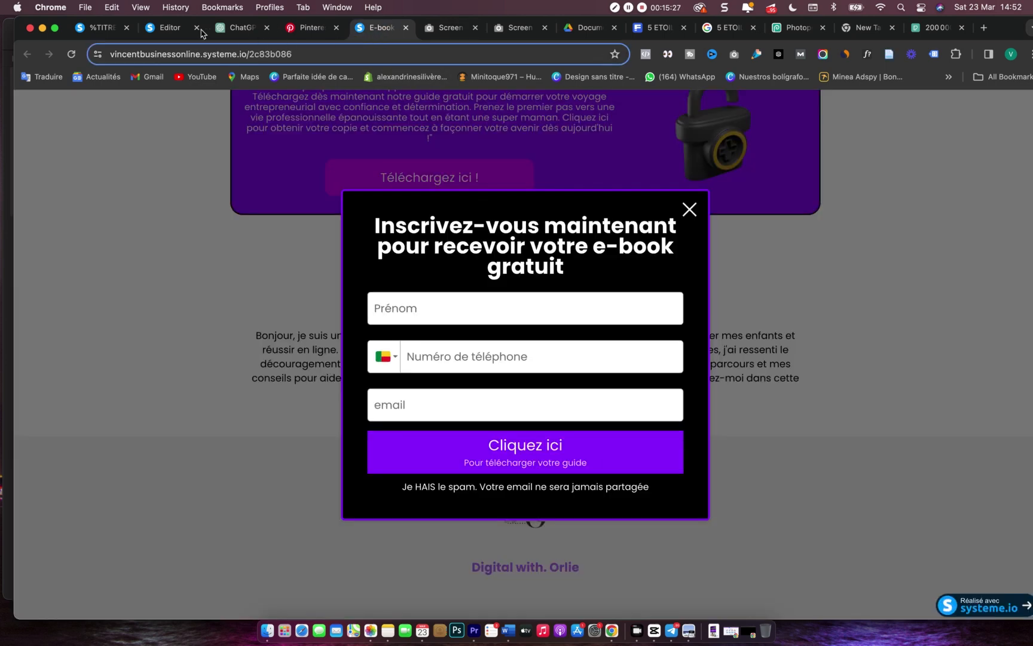
- In the popup settings, keep automatic display OFF, set "Afficher quand le visiteur veut quitter la page ?" to OFF and save the page
left_click(111, 32)
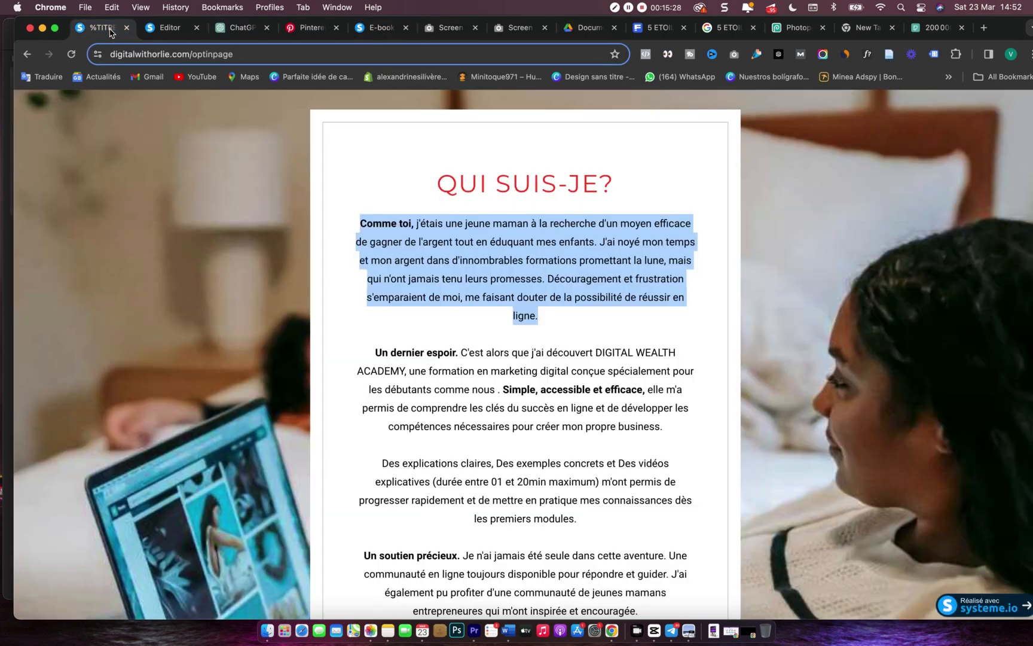
left_click(172, 30)
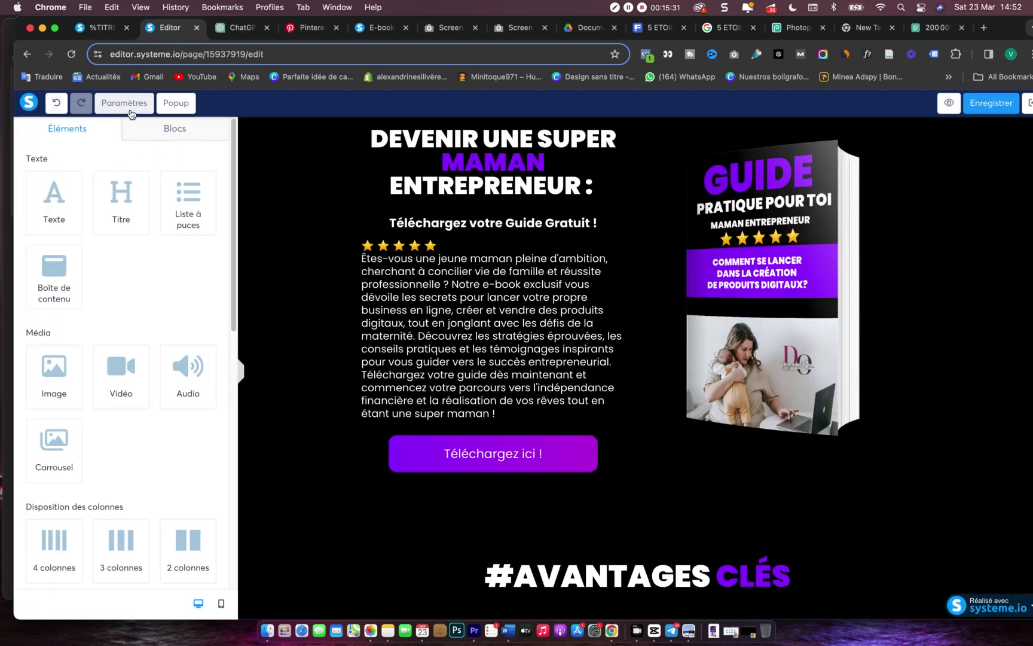
left_click(177, 105)
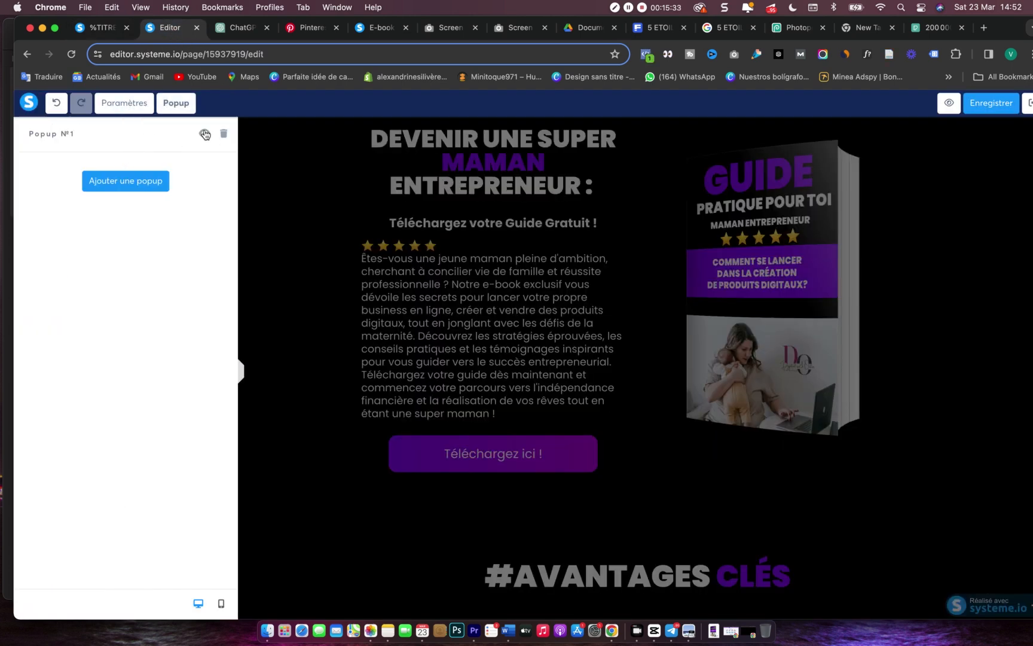
left_click(204, 133)
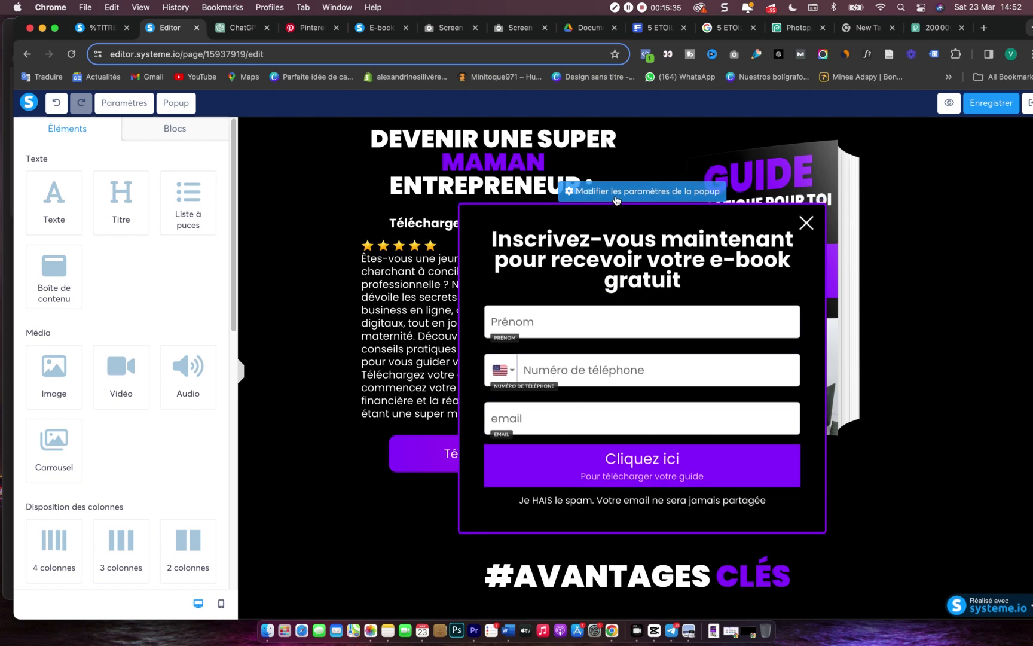
left_click(622, 192)
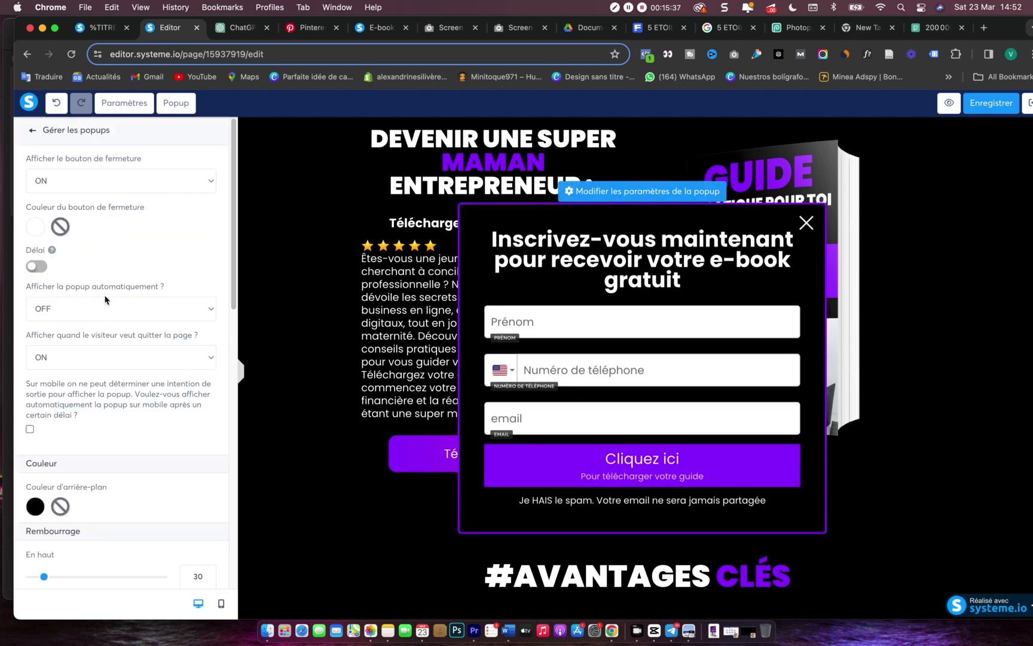
left_click(105, 307)
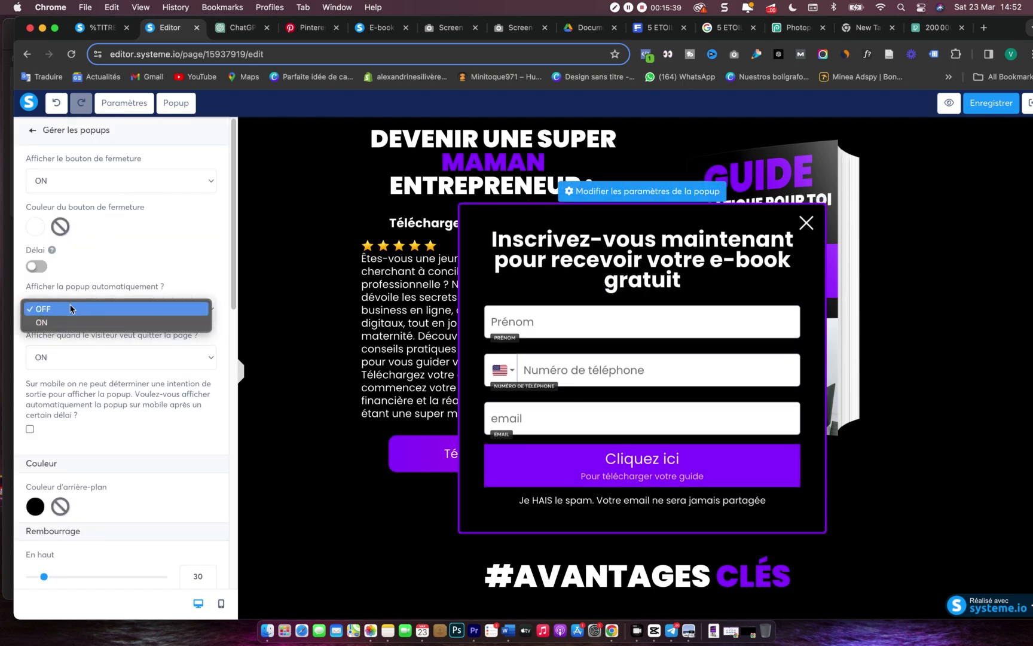
left_click(71, 310)
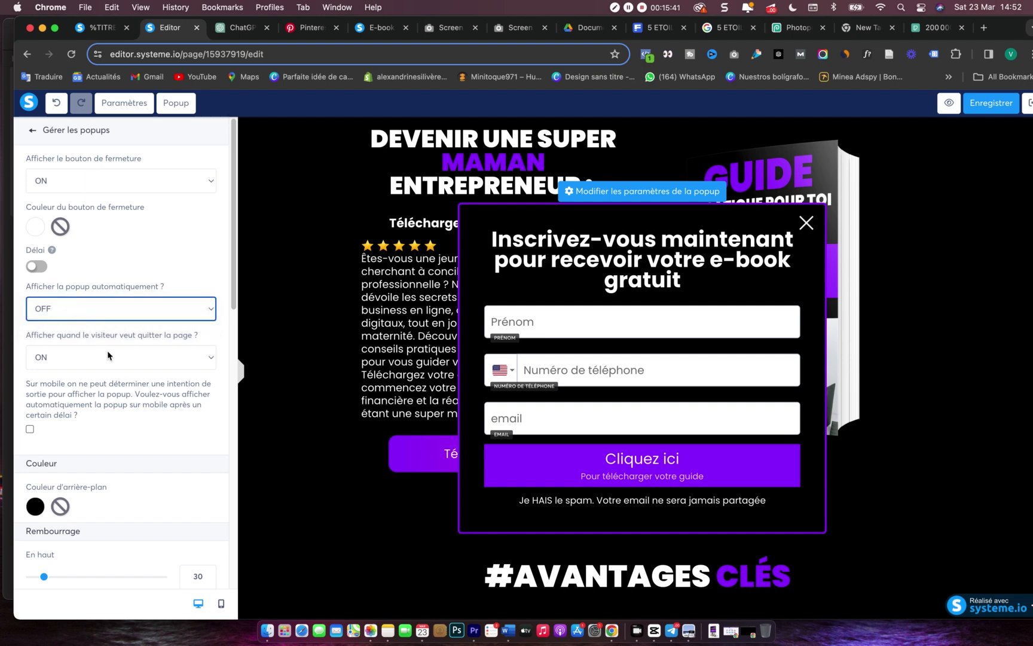
left_click(207, 360)
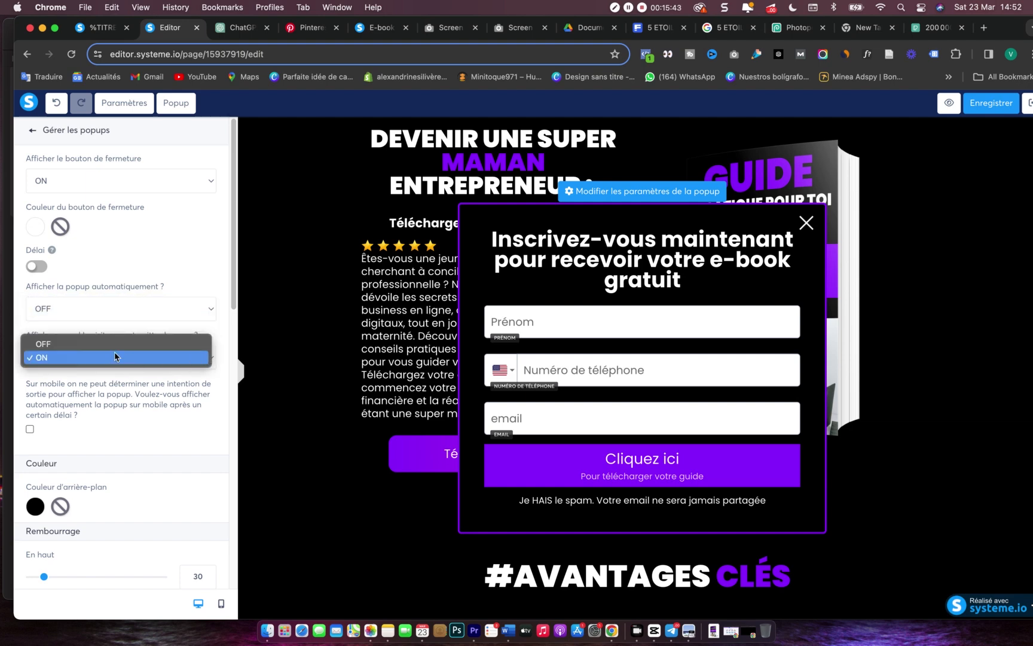
left_click(76, 348)
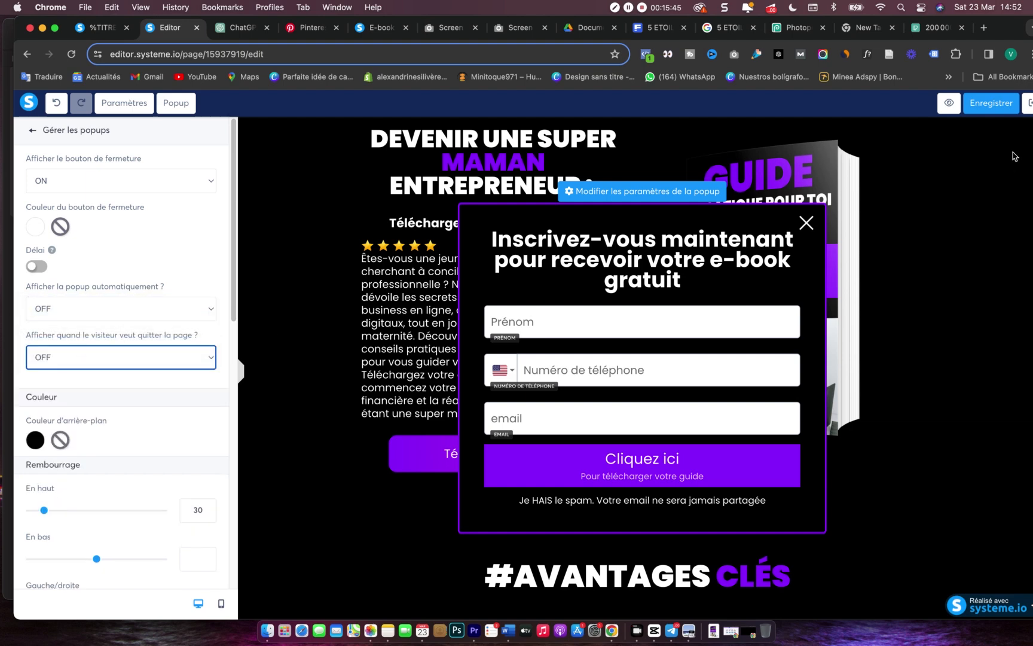
left_click(997, 103)
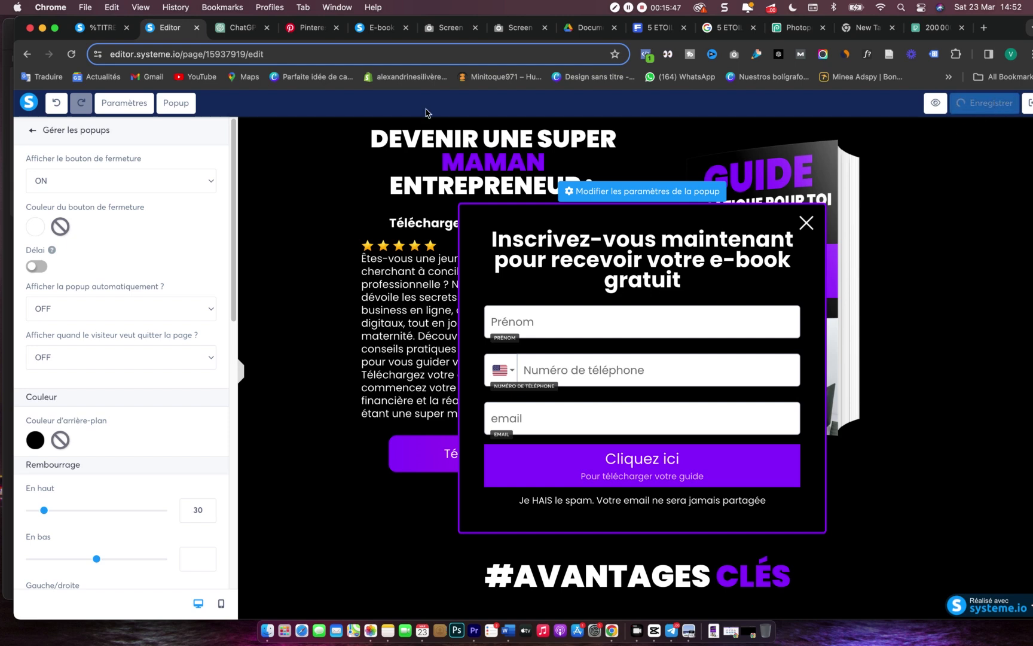
- Reload the published e-book page with the saved popup settings and take a new full-page capture
left_click(370, 28)
left_click(70, 54)
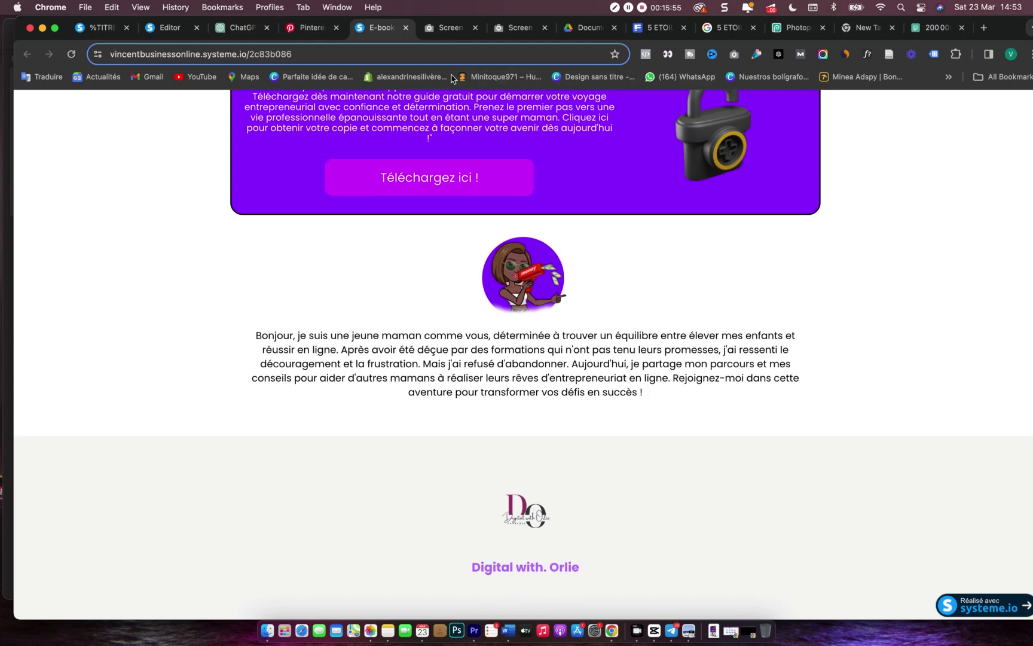
left_click(735, 56)
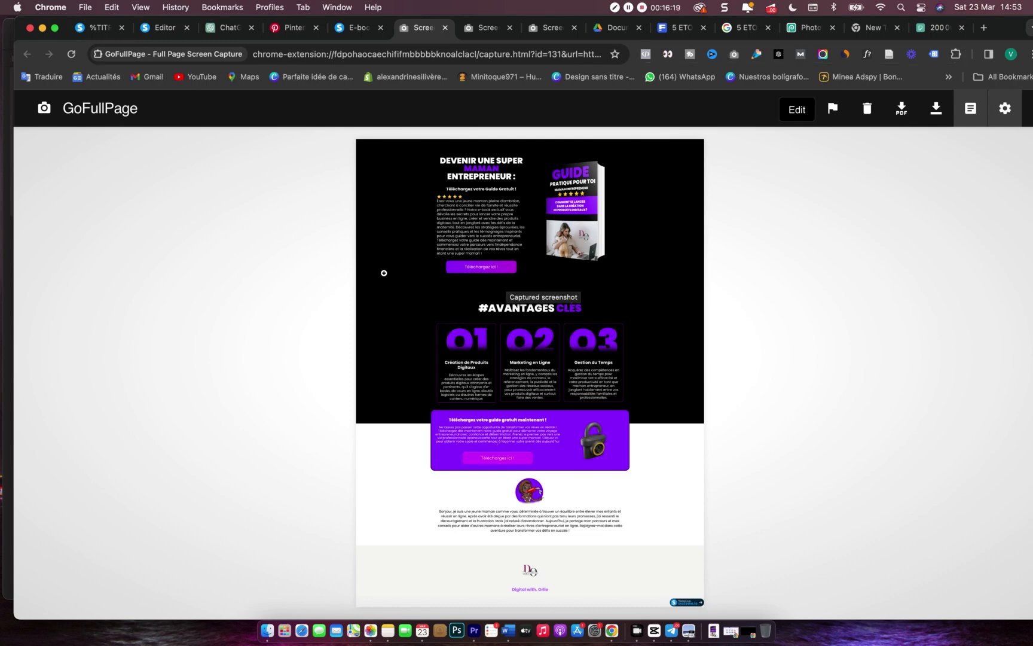
- Set the popup's "Afficher quand le visiteur veut quitter la page ?" option back to ON and save the page
left_click(807, 27)
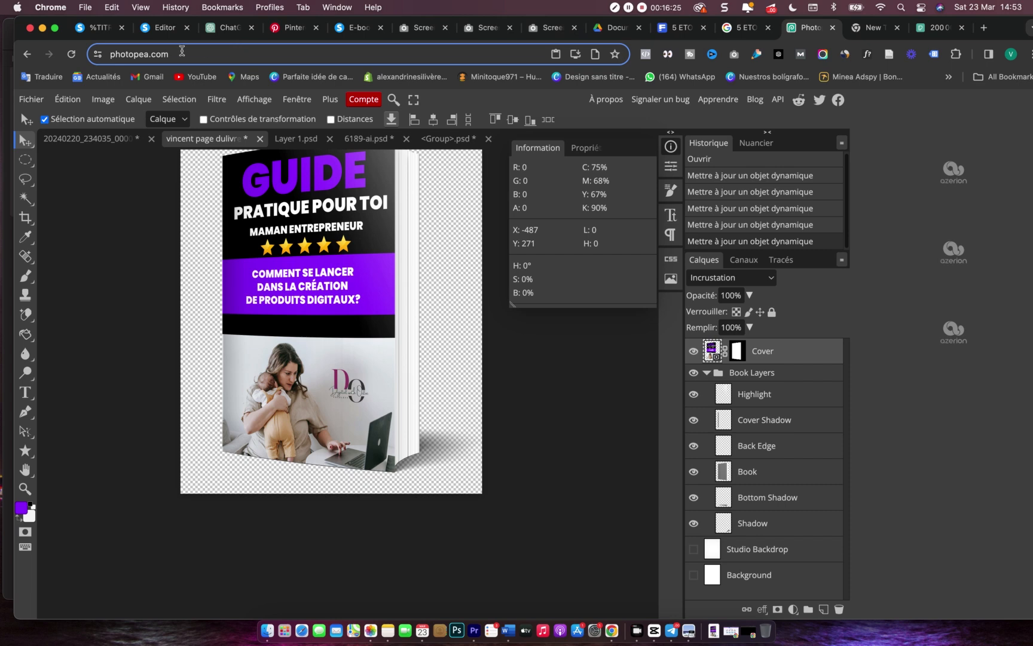
left_click(163, 34)
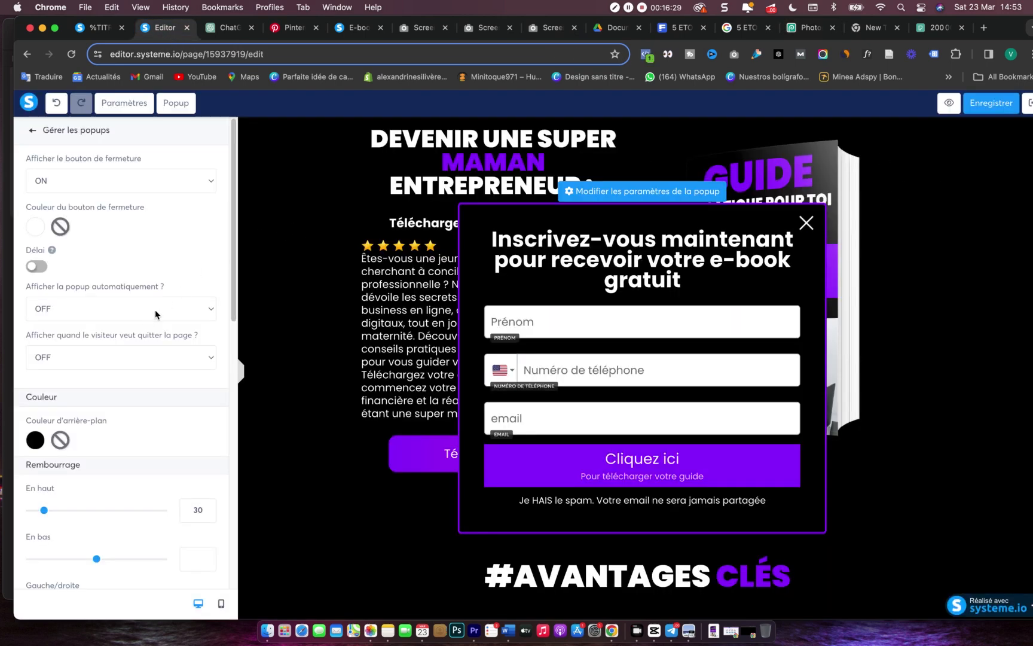
left_click(177, 361)
left_click(81, 372)
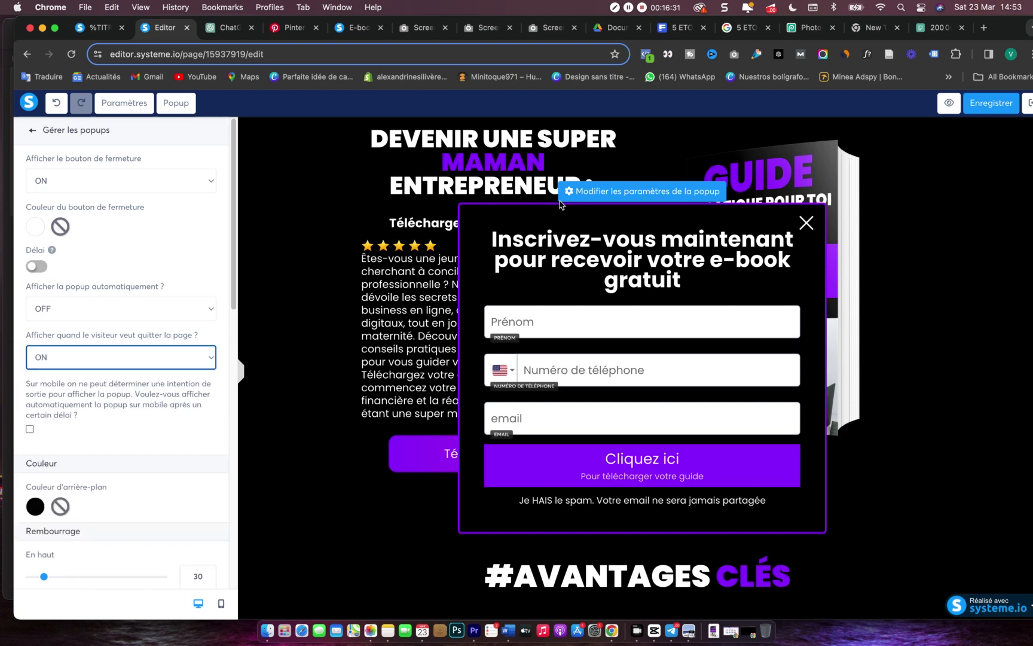
left_click(990, 103)
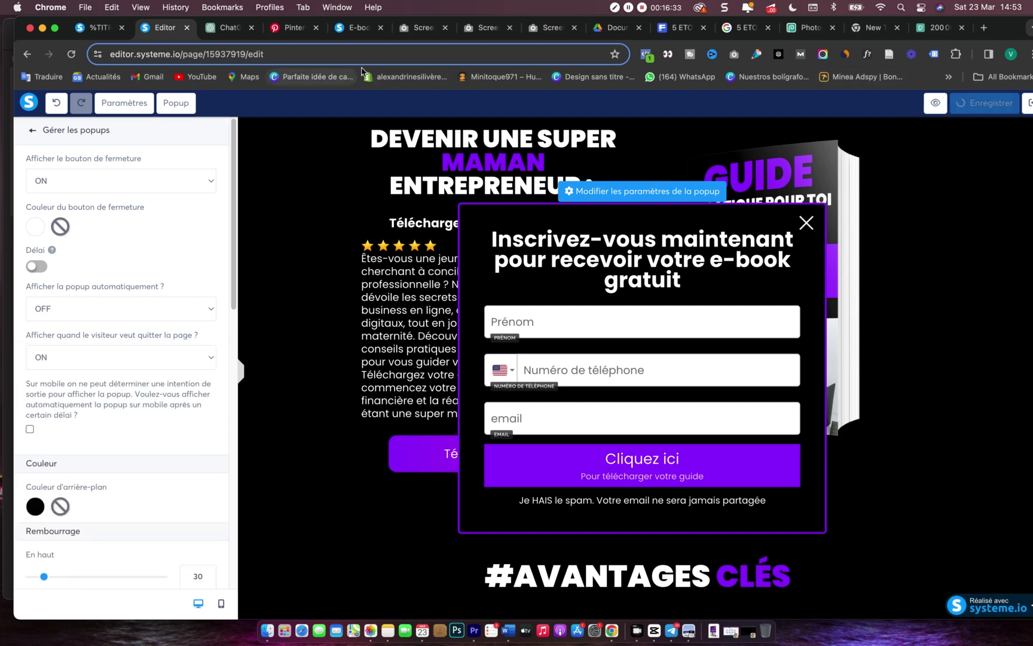
- Download the latest full-page capture of the e-book page as a PNG image
left_click(412, 30)
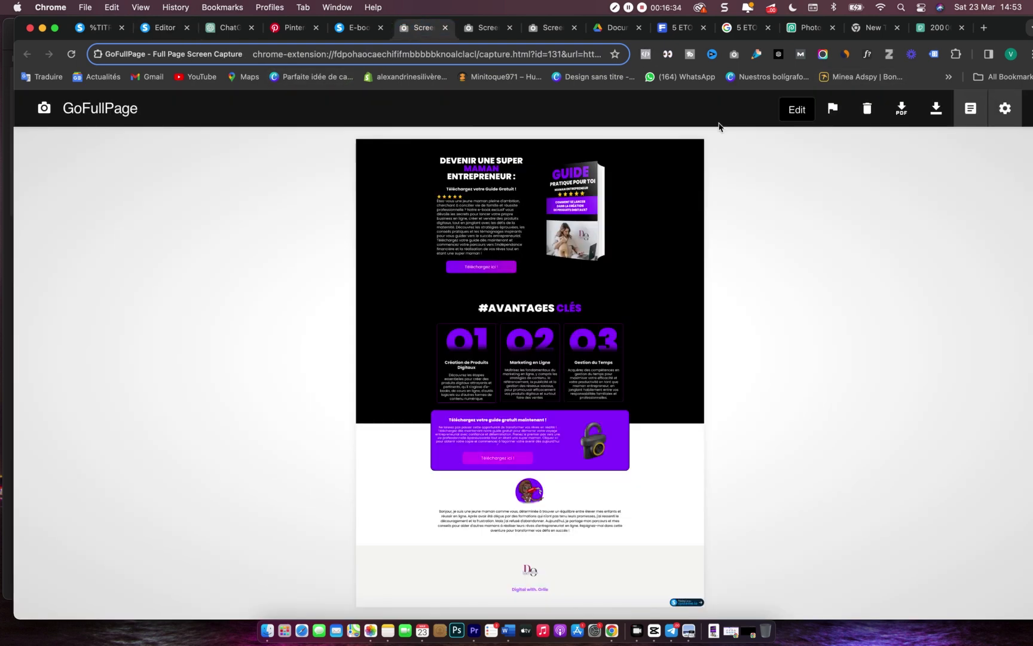
left_click(940, 111)
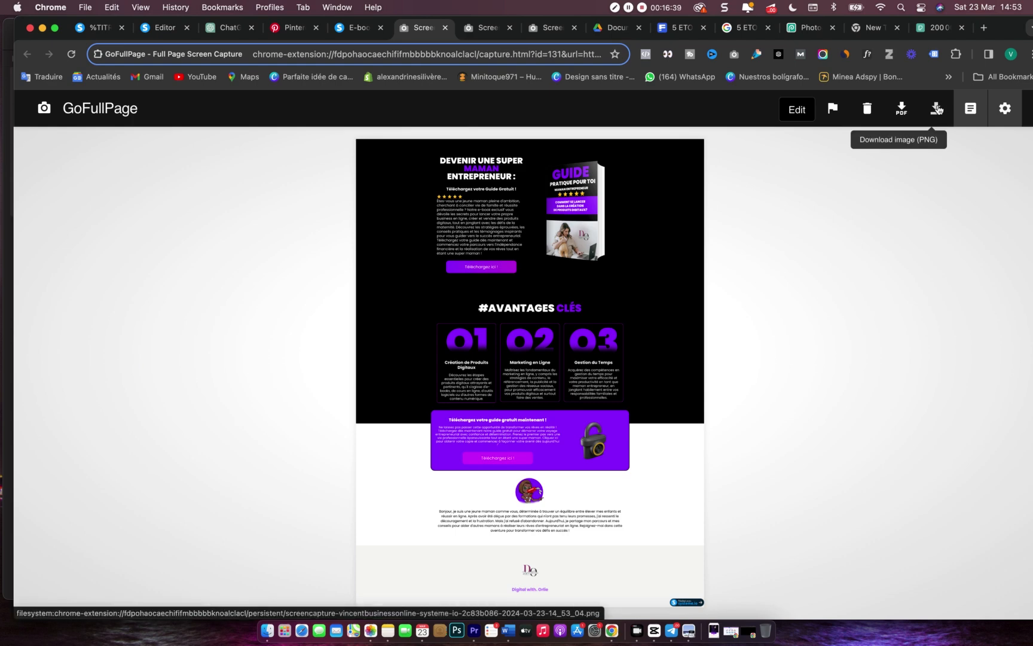
left_click(354, 31)
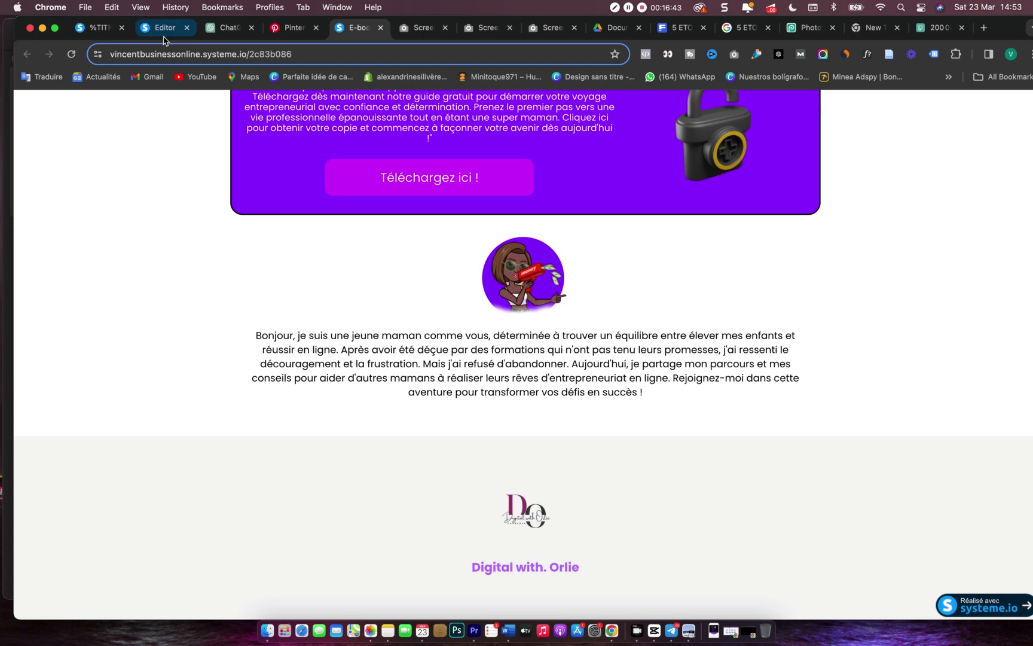
- Close the popup in the page editor and exit the editor to the funnel's step configuration
left_click(164, 34)
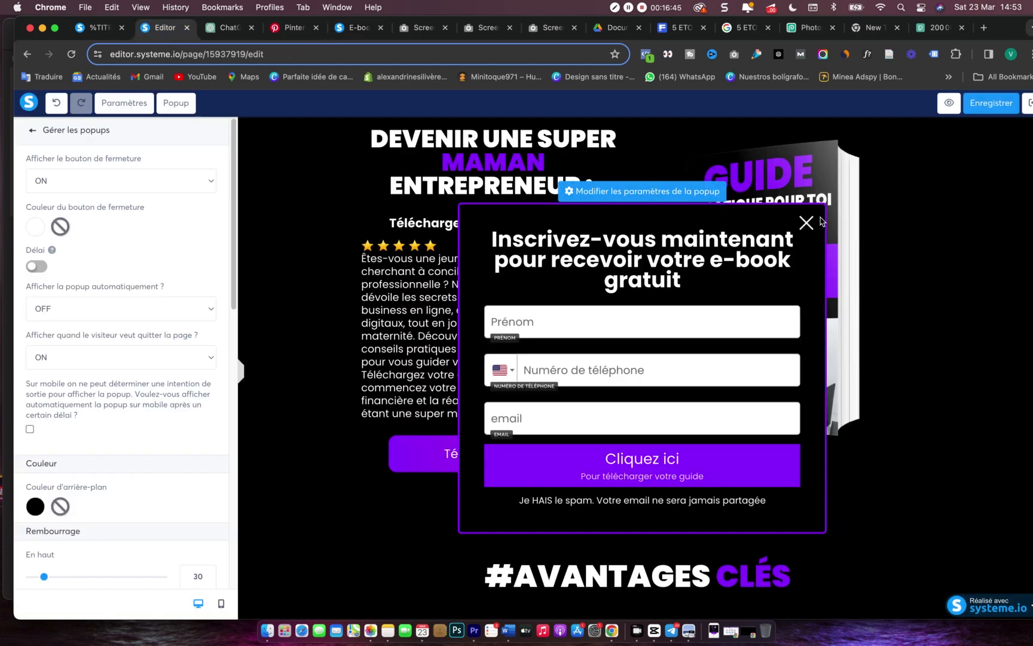
left_click(816, 221)
left_click(1030, 104)
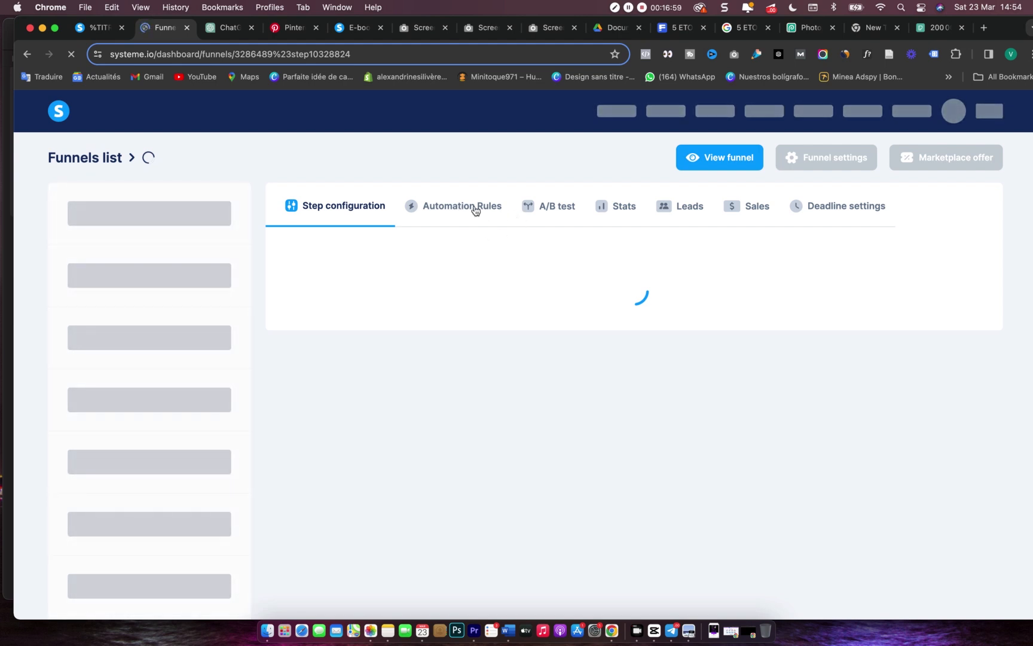
- Try to add an automation rule with the "Inscription sur la page (optin)" trigger to the Page de capture step
scroll(475, 210, "down", 1)
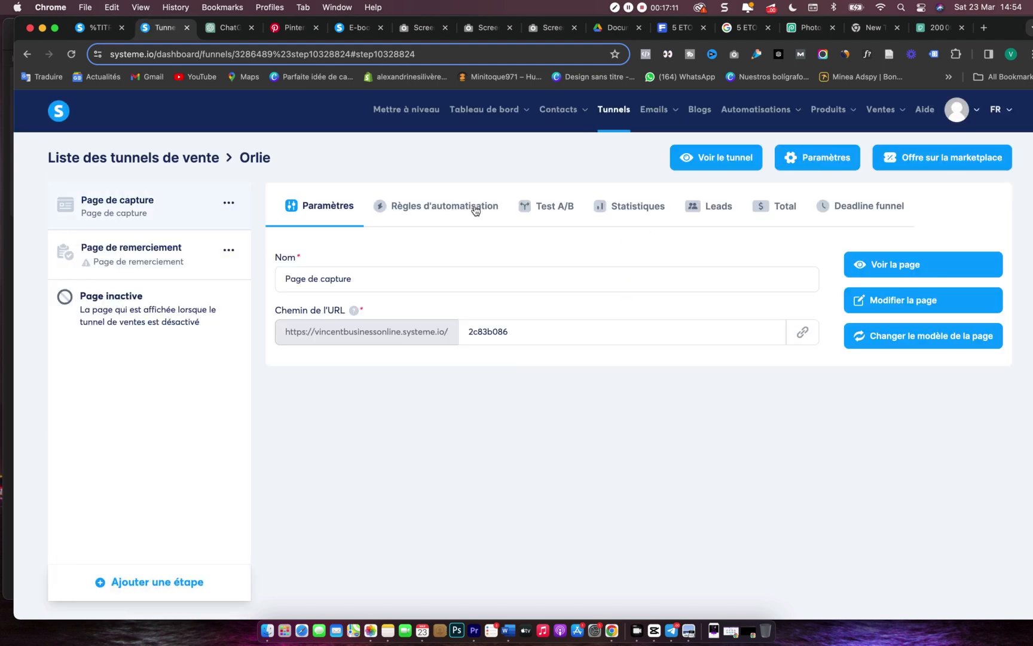
left_click(476, 210)
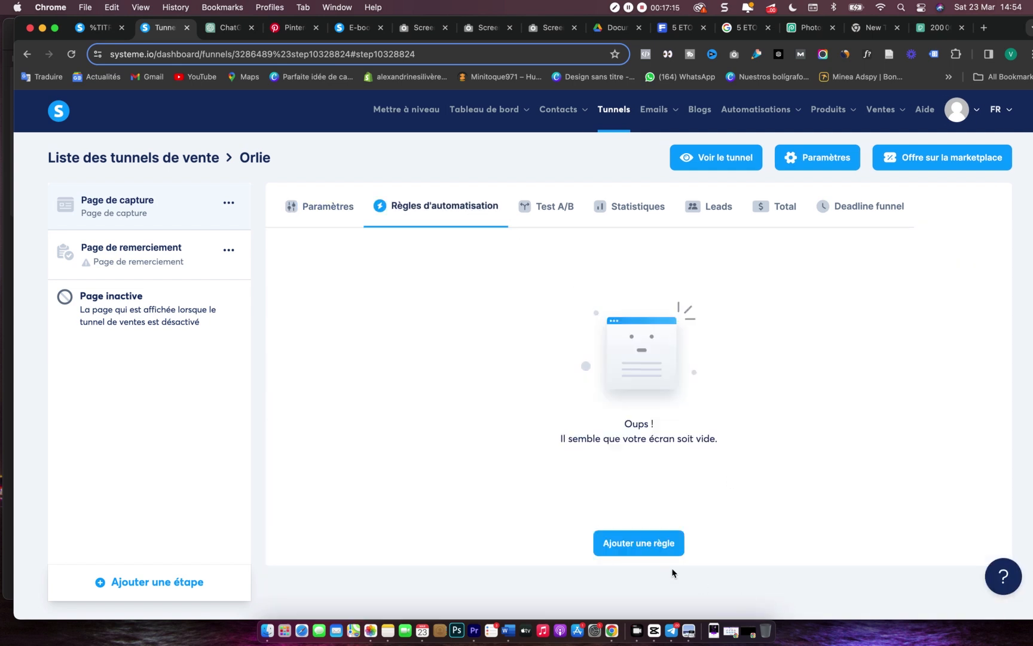
left_click(639, 546)
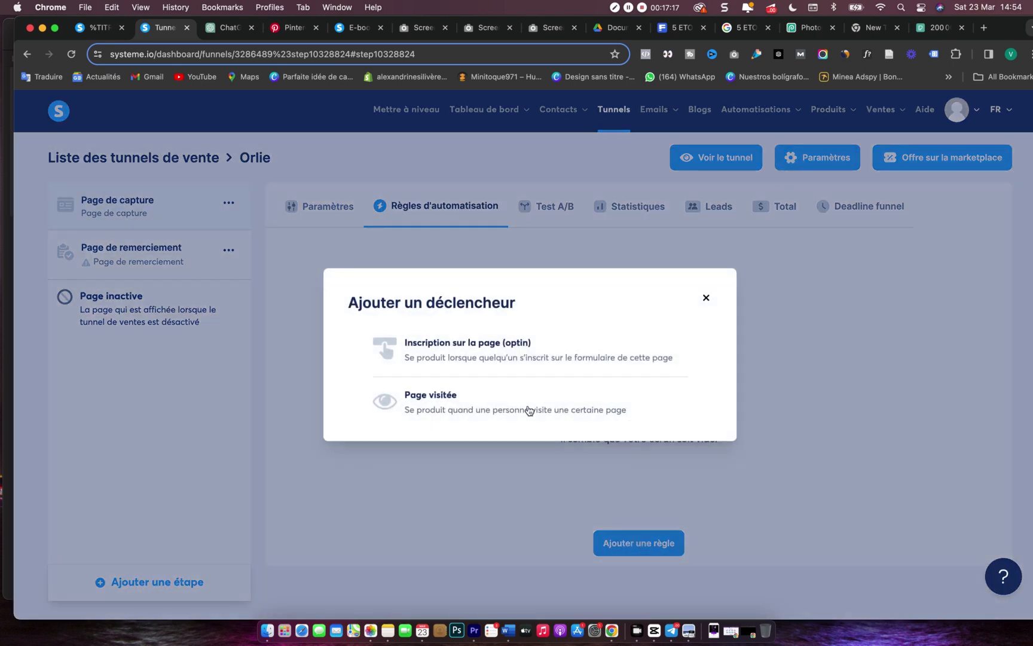
left_click(475, 354)
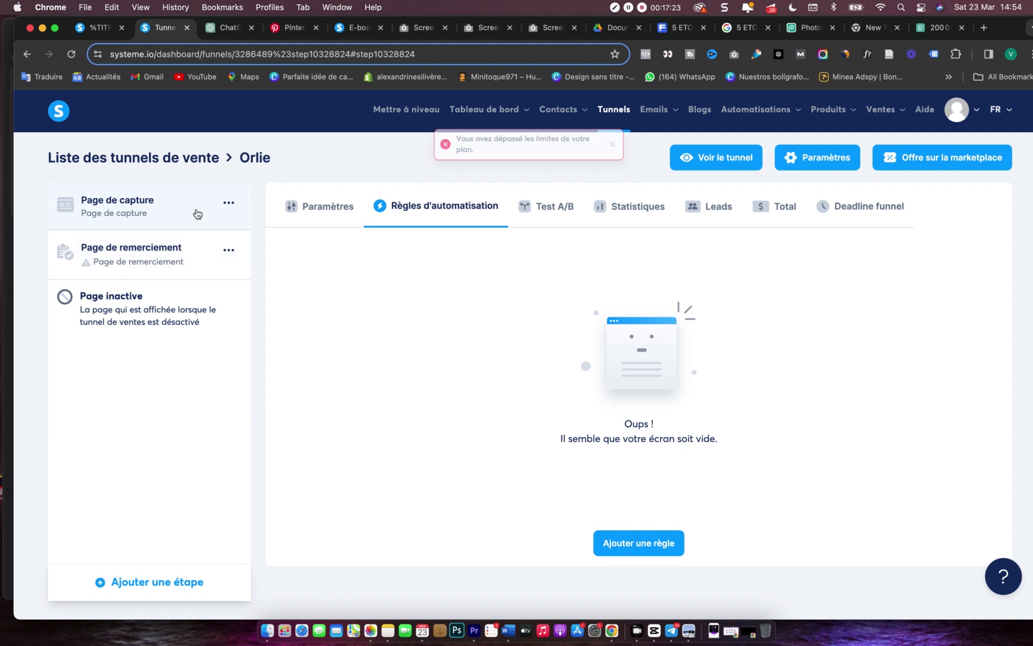
- Open the tEMPLTE FR funnel from the funnel list and check the automation rules of its first capture page
left_click(189, 159)
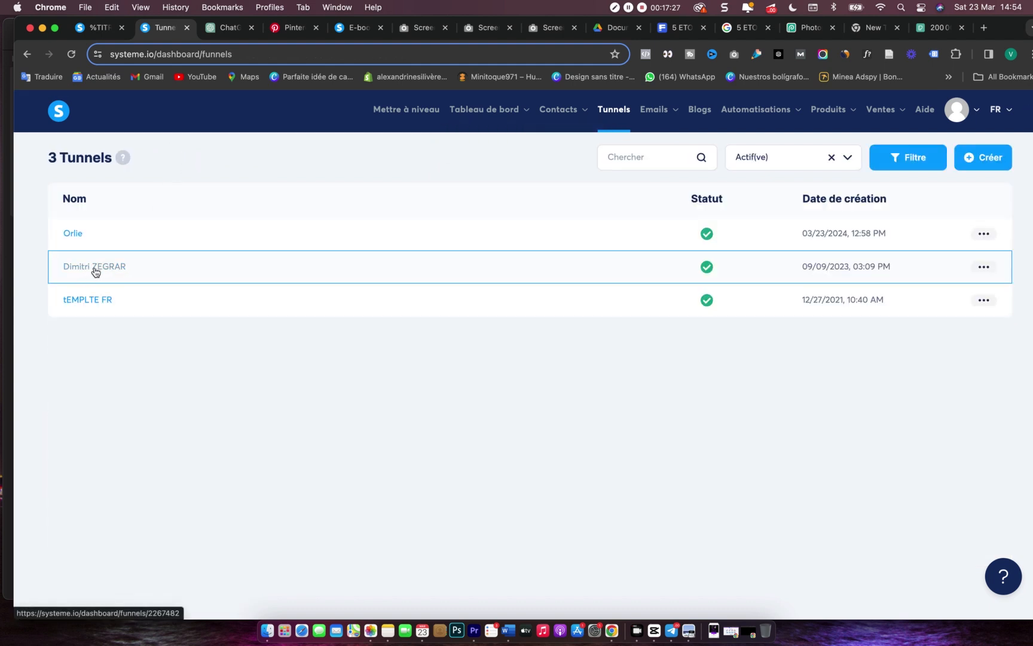
left_click(94, 303)
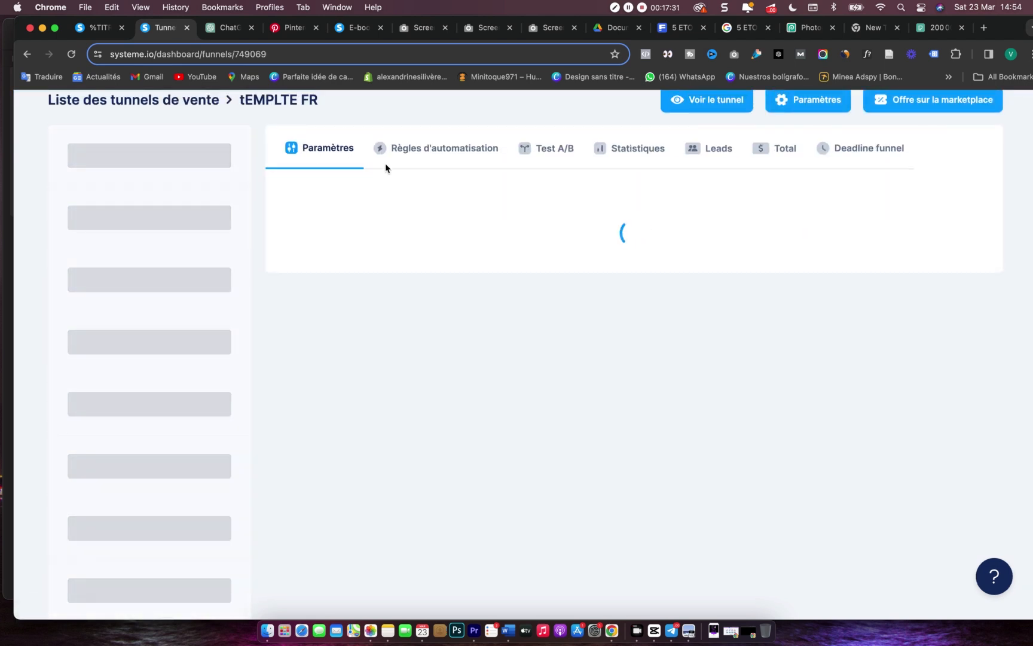
left_click(449, 207)
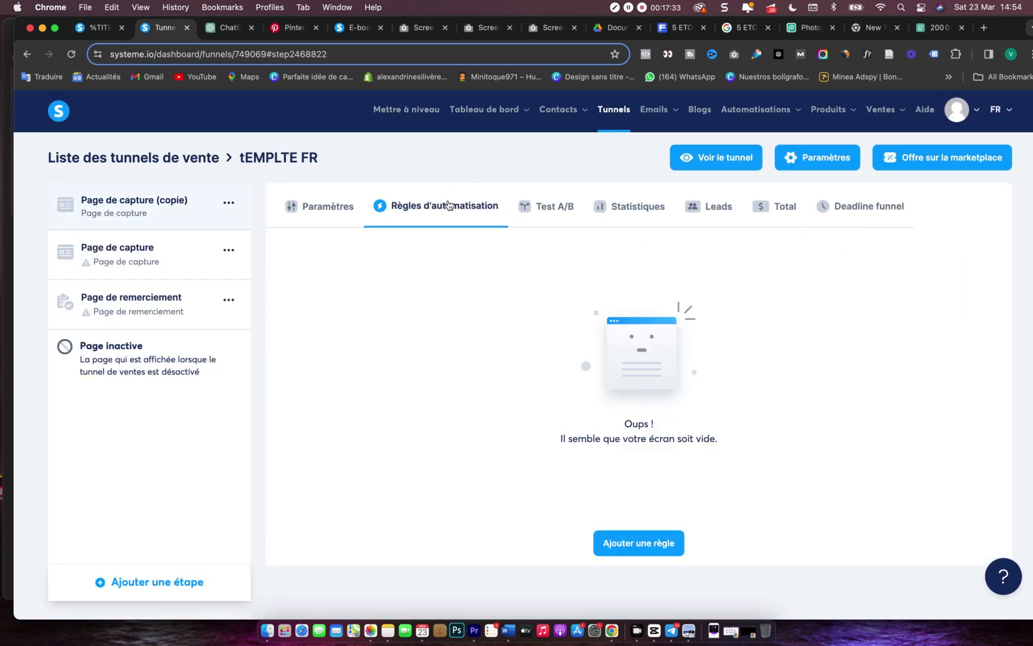
- Check the account-wide automation rules list and the automation rules of the e-book funnel's Page de capture step
left_click(768, 112)
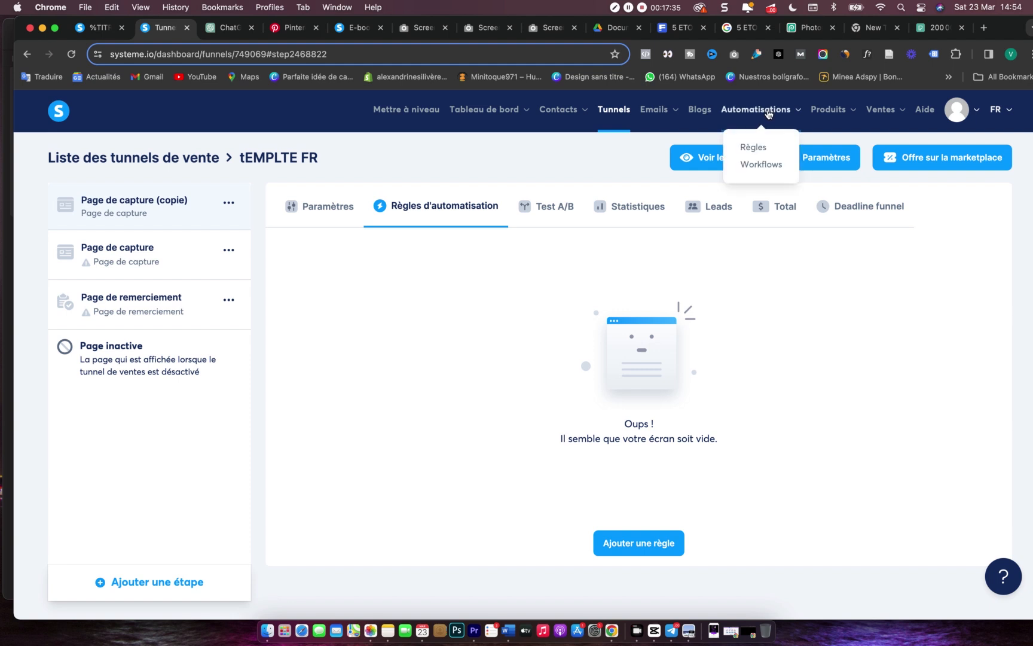
left_click(754, 146)
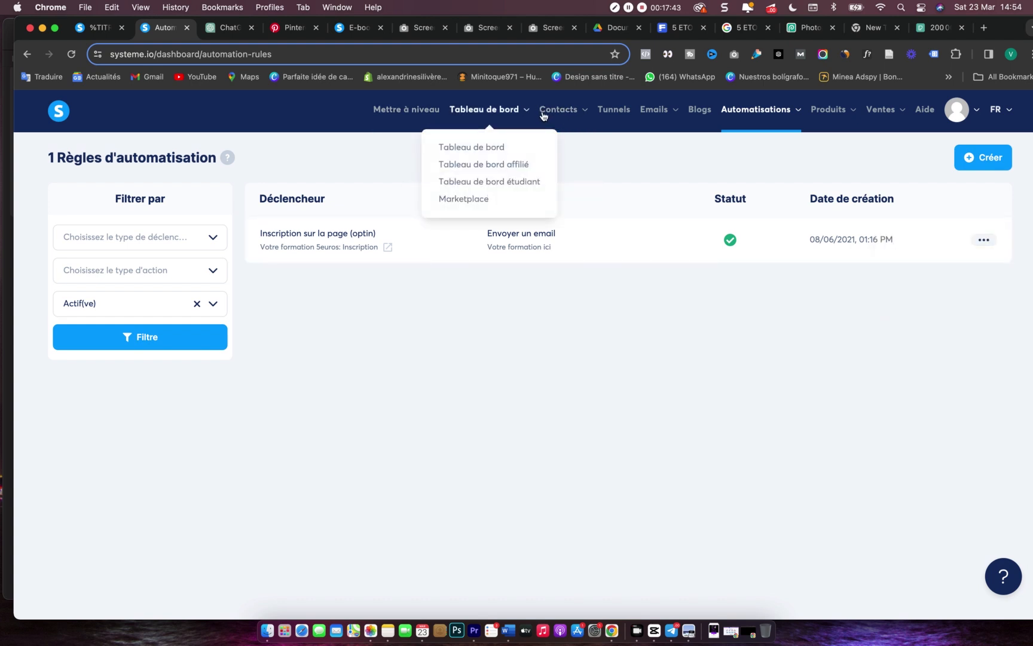
left_click(614, 109)
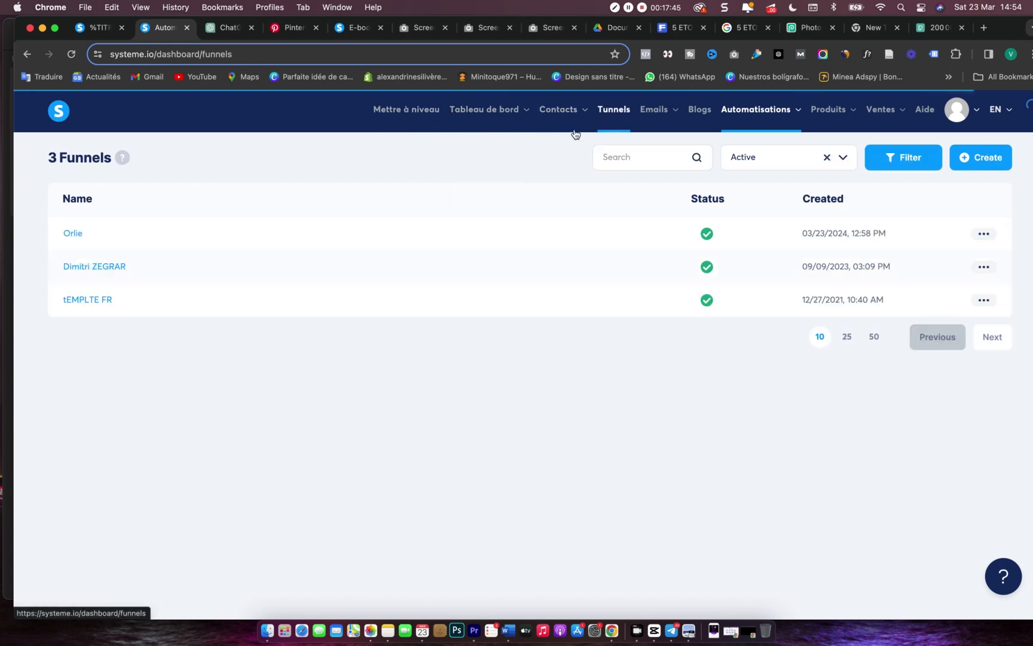
left_click(75, 237)
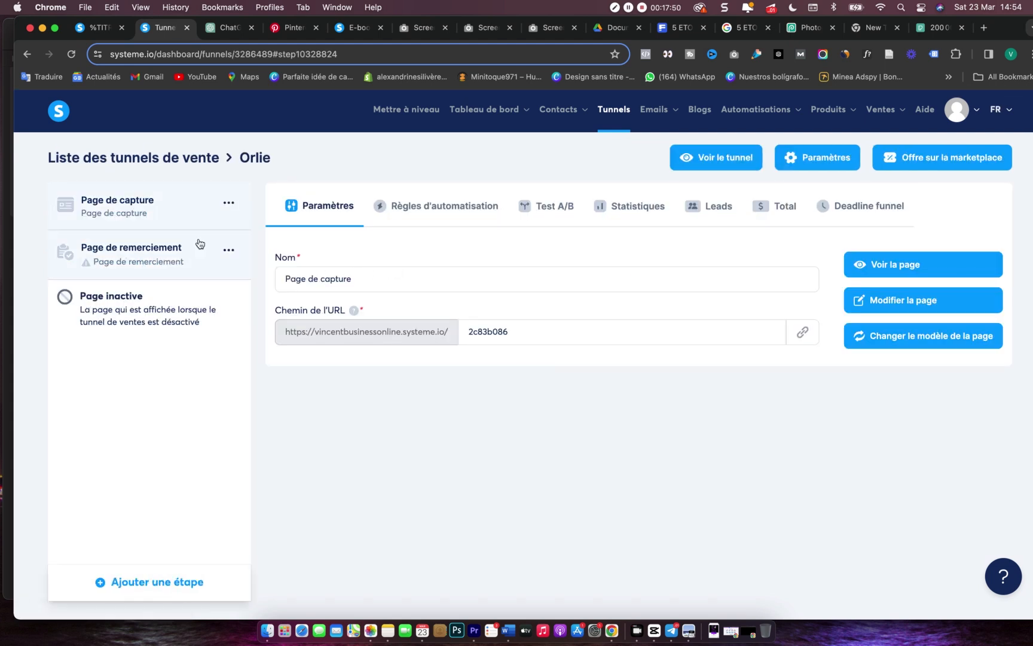
left_click(443, 209)
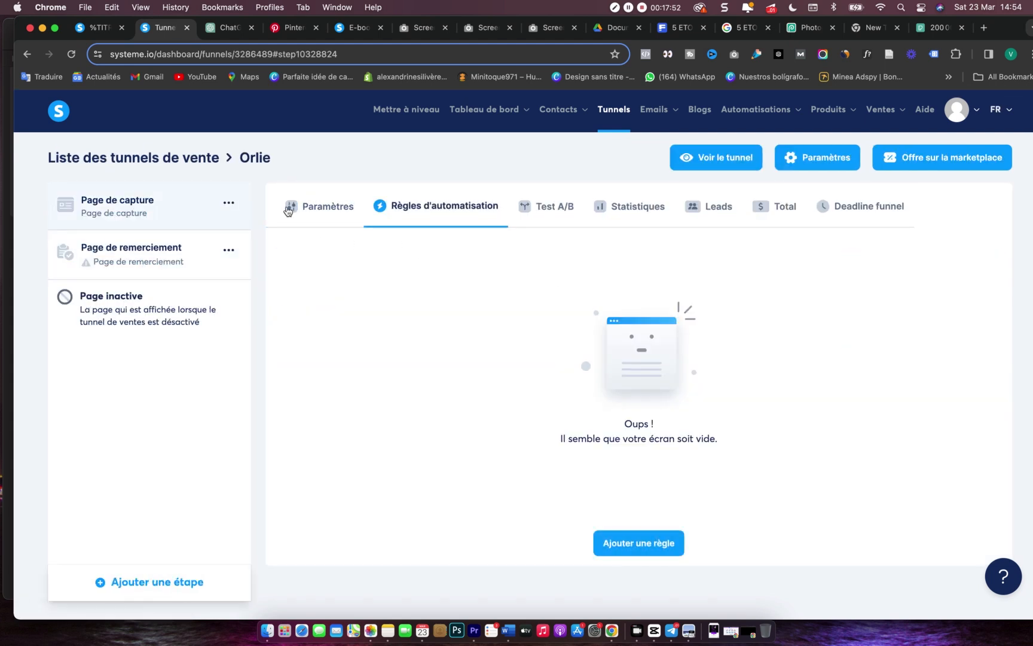
left_click(287, 210)
left_click(485, 216)
- Delete the account's active automation rule that sends the "Votre formation ici" email on page opt-in
mouse_move(767, 121)
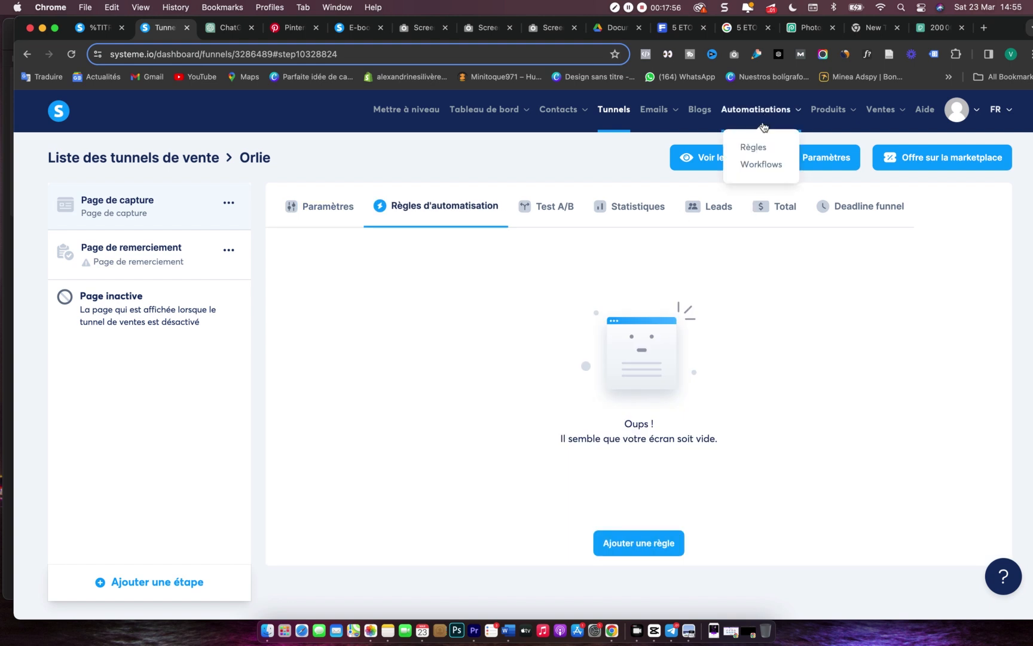
left_click(761, 147)
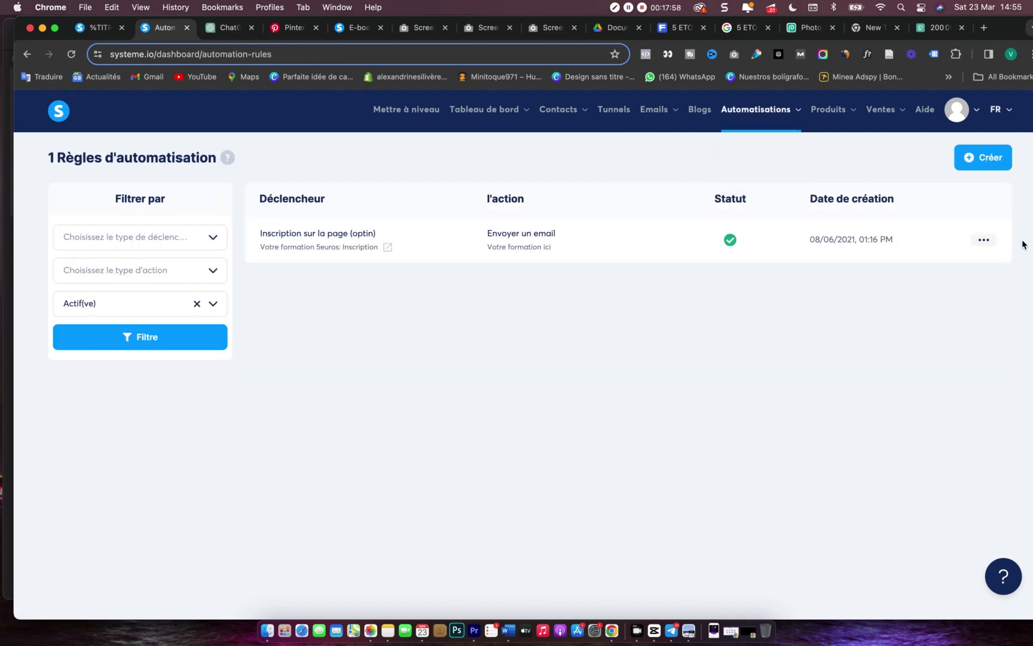
left_click(987, 240)
left_click(923, 291)
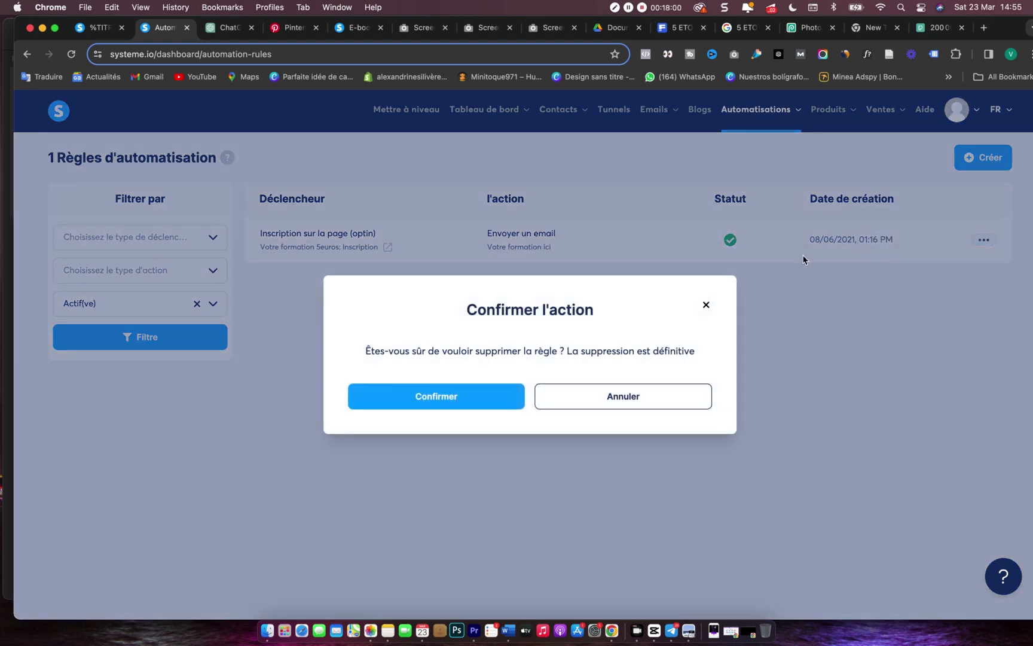
left_click(477, 398)
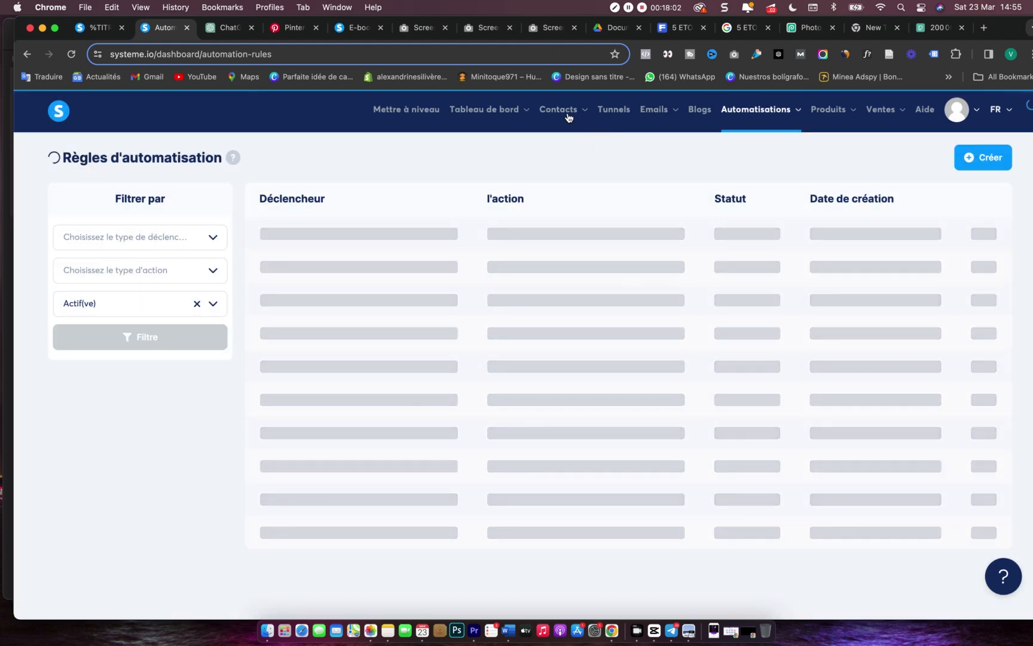
- Add an "Inscription sur la page (optin)" automation rule to the e-book funnel's Page de capture step and open it for editing
left_click(613, 110)
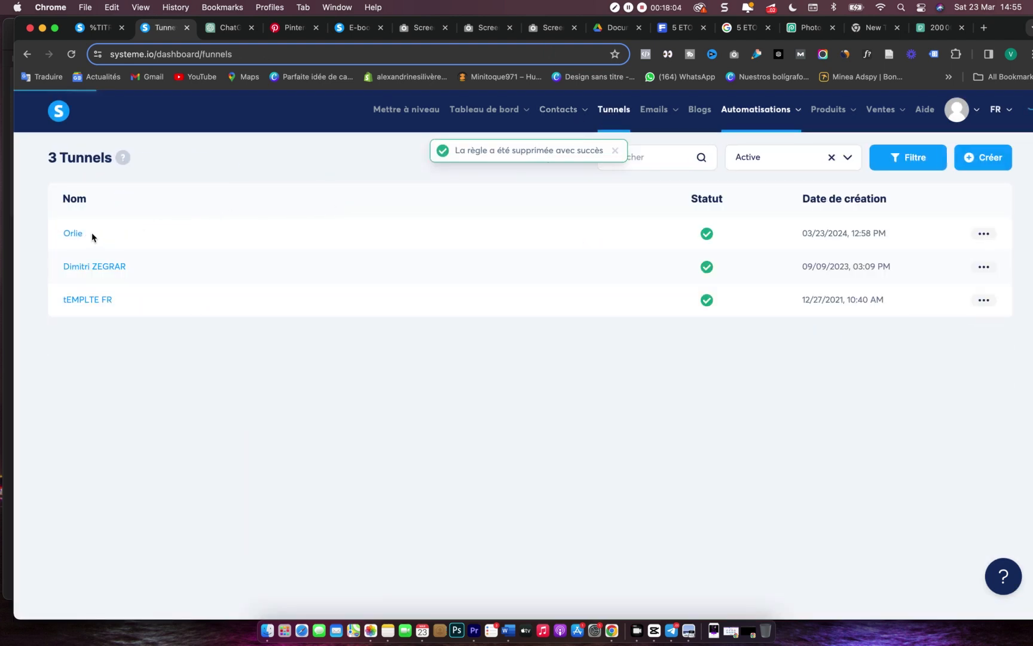
left_click(72, 233)
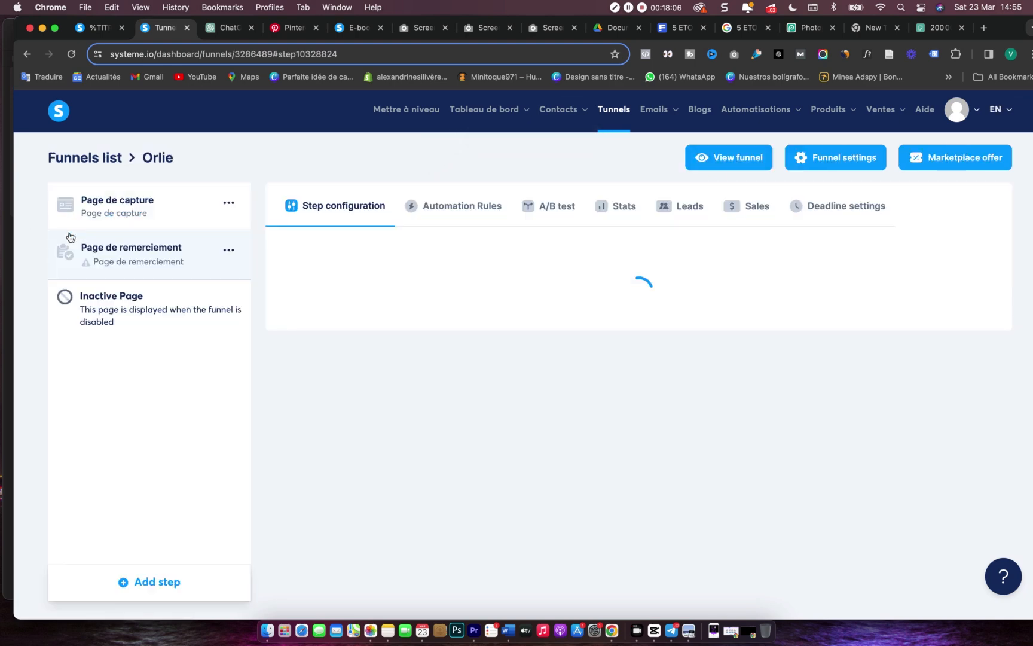
left_click(475, 207)
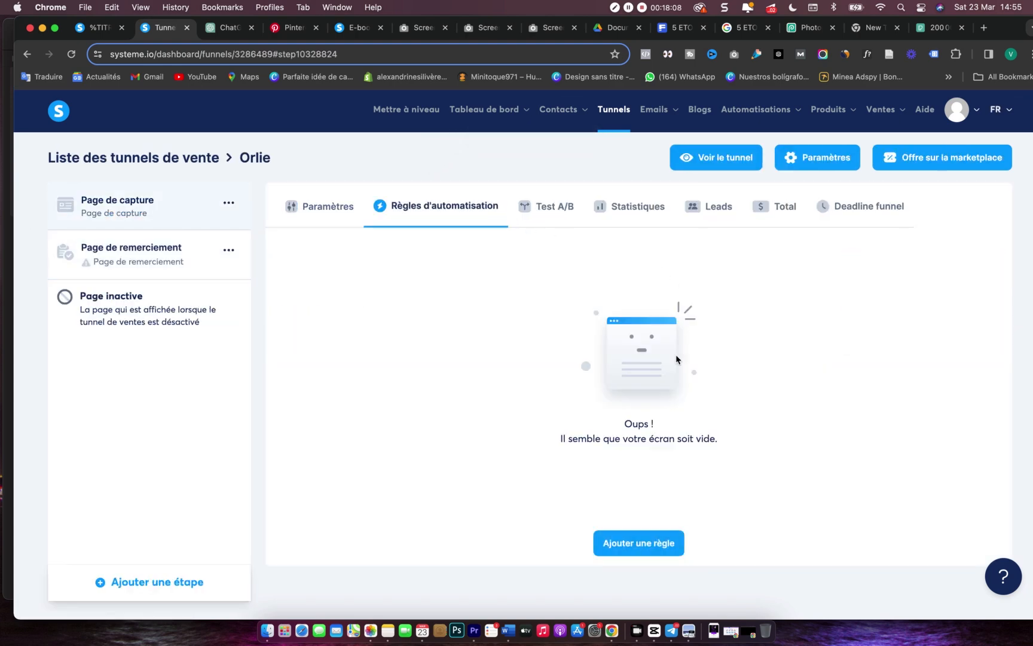
left_click(664, 544)
left_click(585, 359)
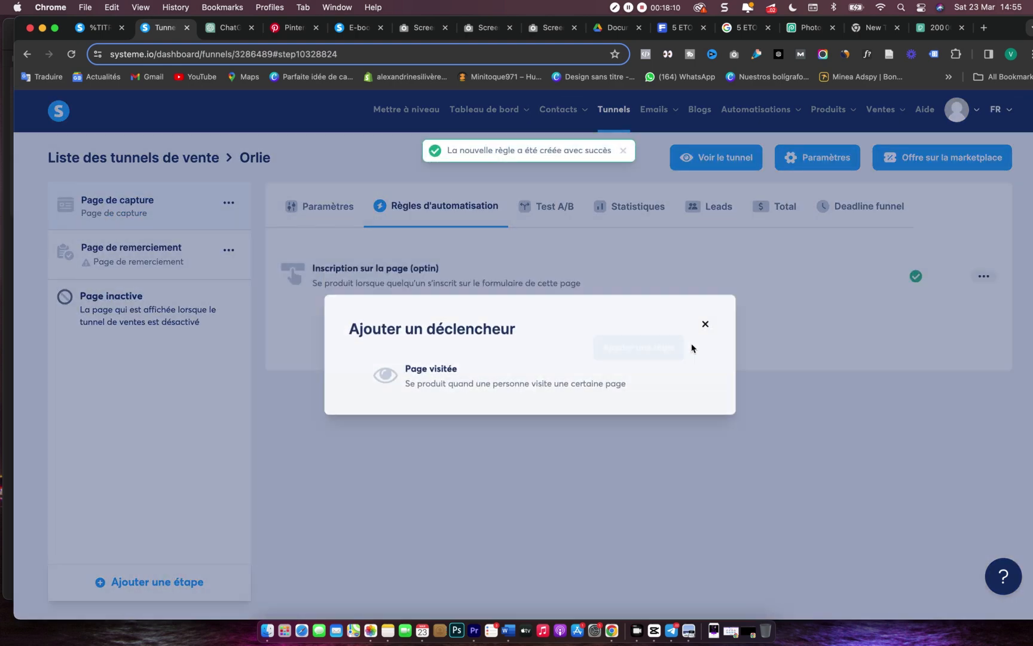
left_click(448, 280)
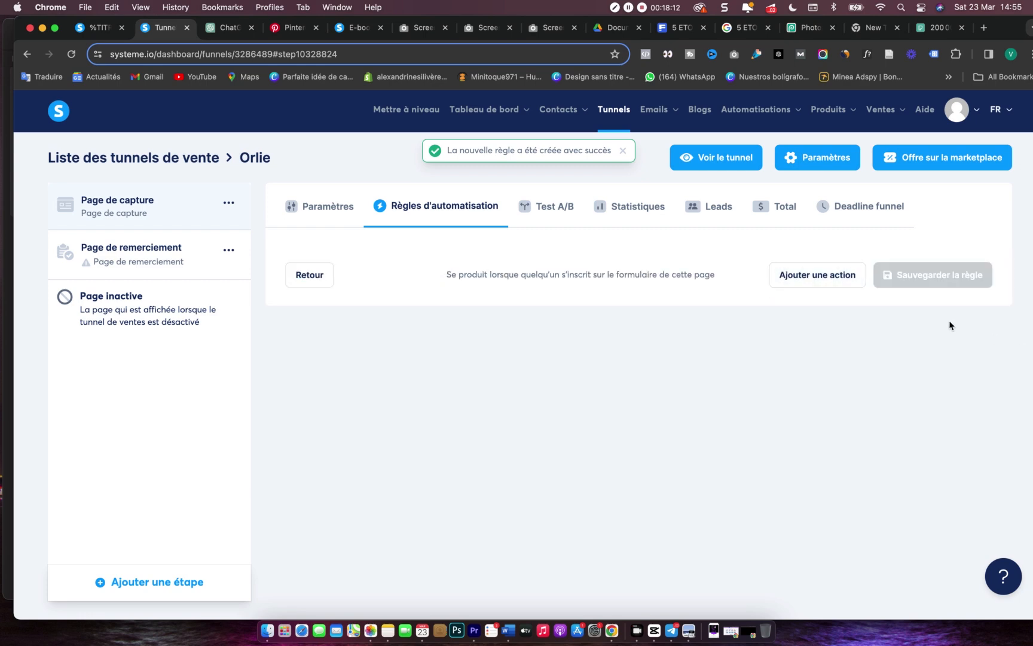
- Add the "Envoyer un email" action to the opt-in rule after reviewing the available actions
left_click(834, 281)
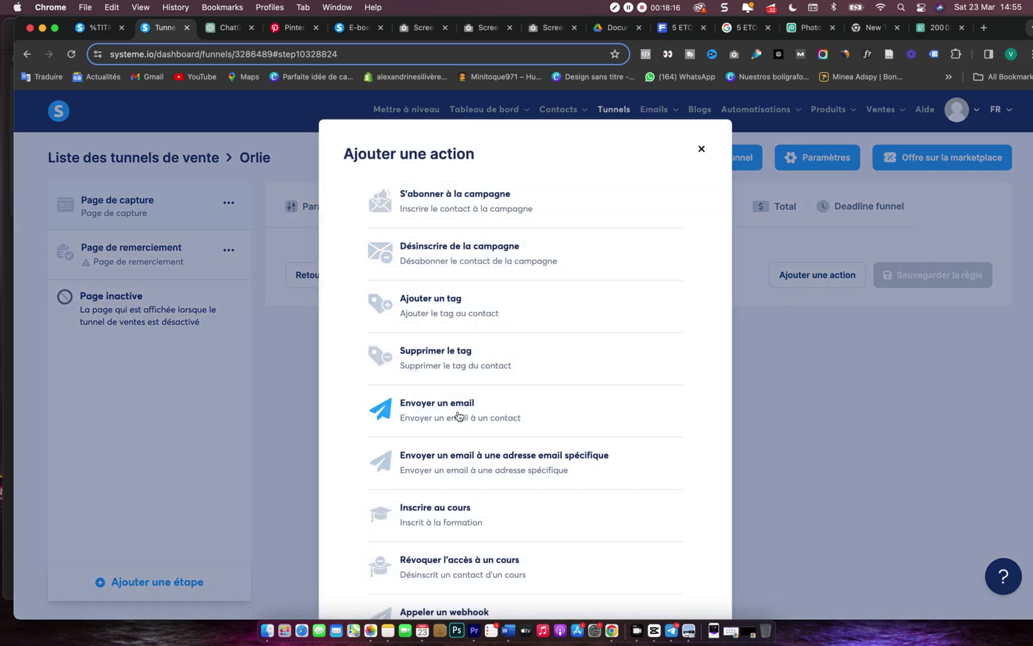
scroll(459, 479, "down", 2)
scroll(460, 496, "down", 5)
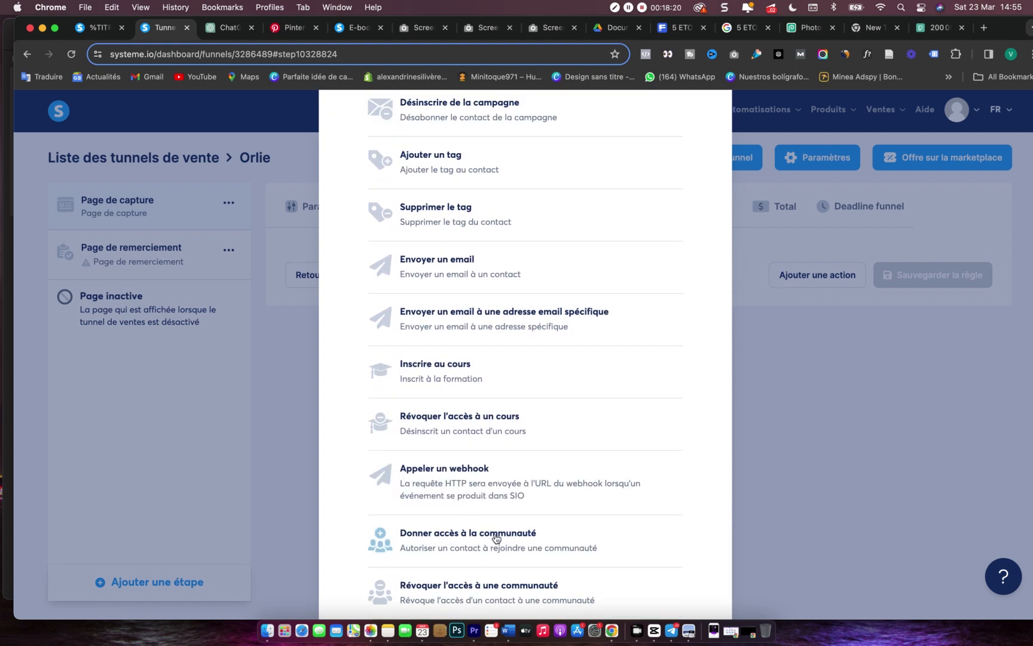
scroll(484, 539, "down", 4)
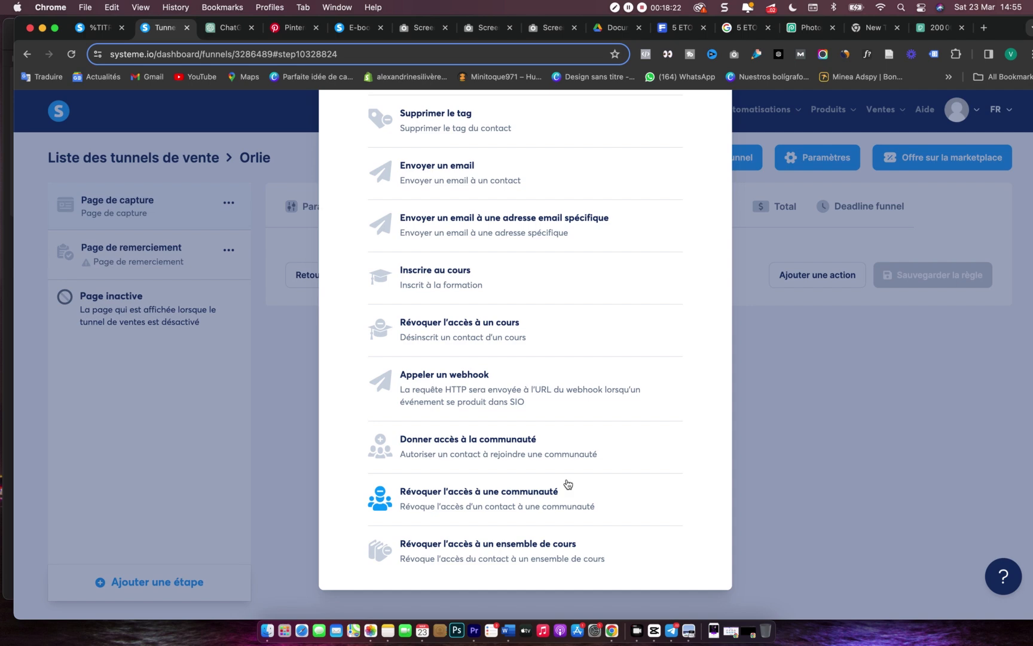
scroll(568, 485, "up", 10)
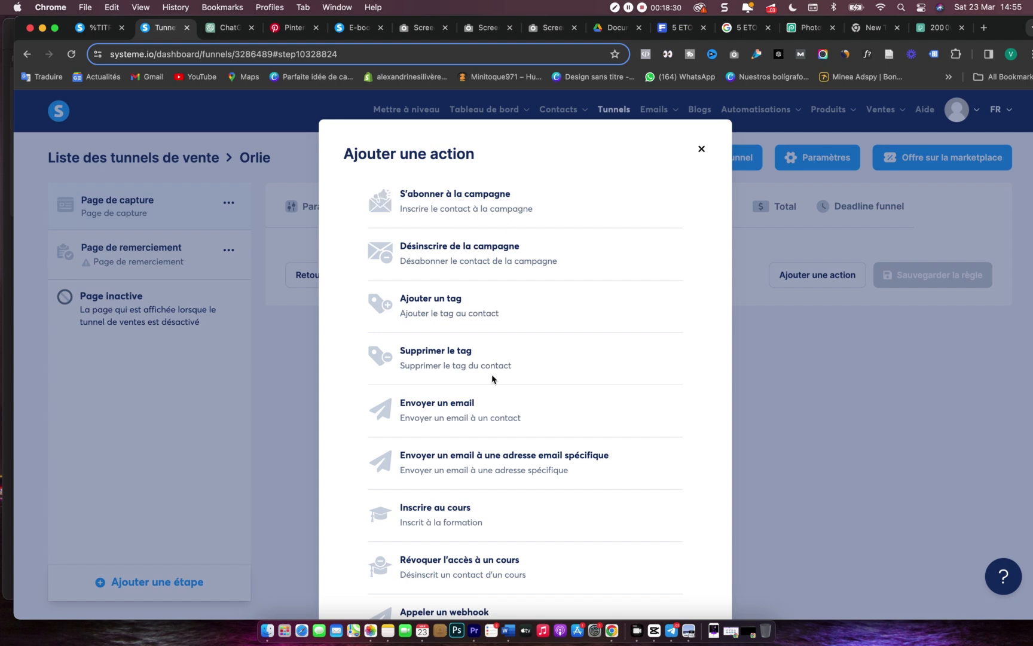
left_click(435, 408)
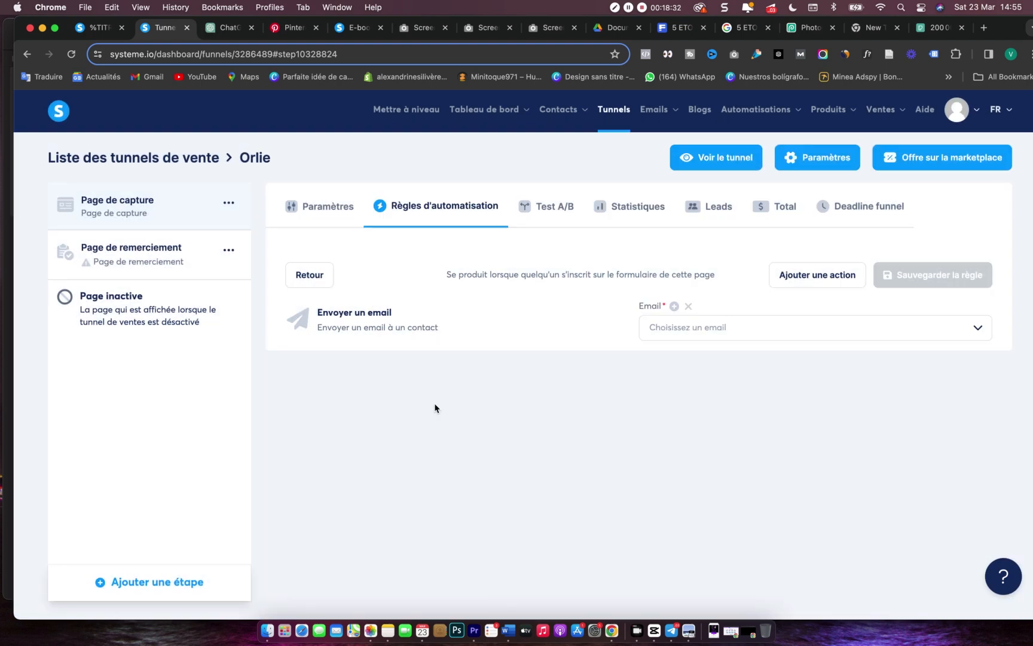
- Create a new email for the action with the subject "Ton E-book gratuit" and the placeholder body "zczqczezec"
left_click(934, 332)
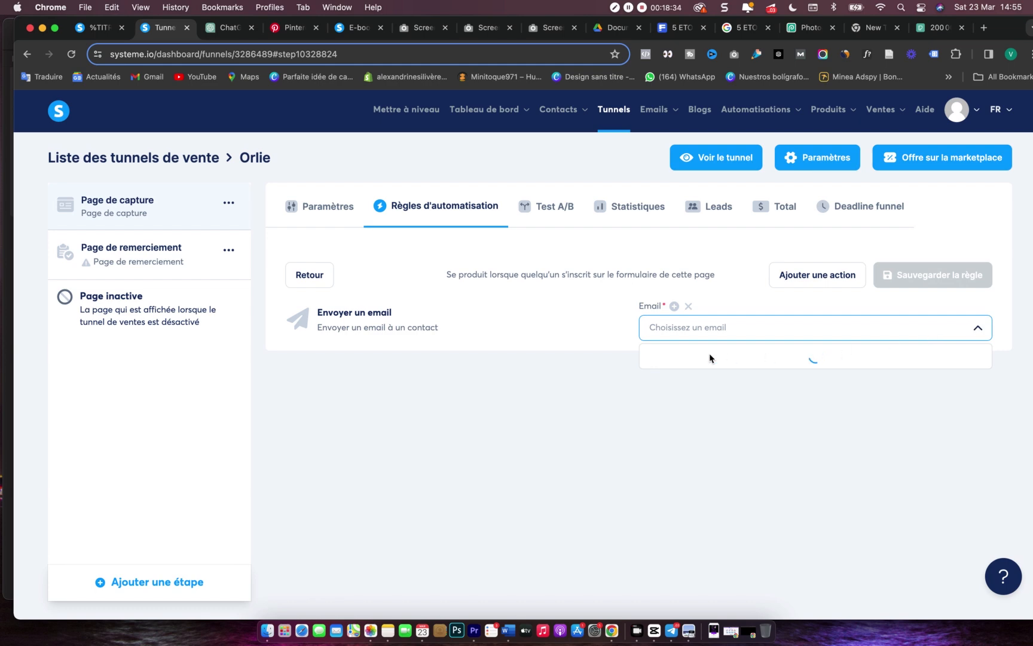
left_click(674, 308)
left_click(283, 218)
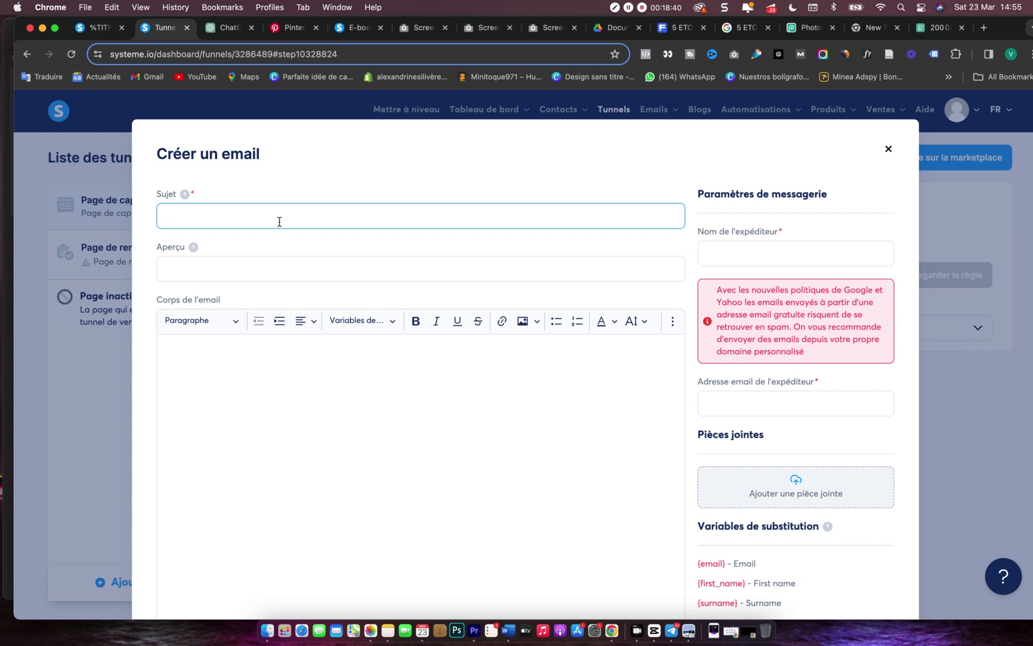
type("Ton E-book gratuit")
left_click(265, 269)
left_click(381, 456)
type("zczqczezec")
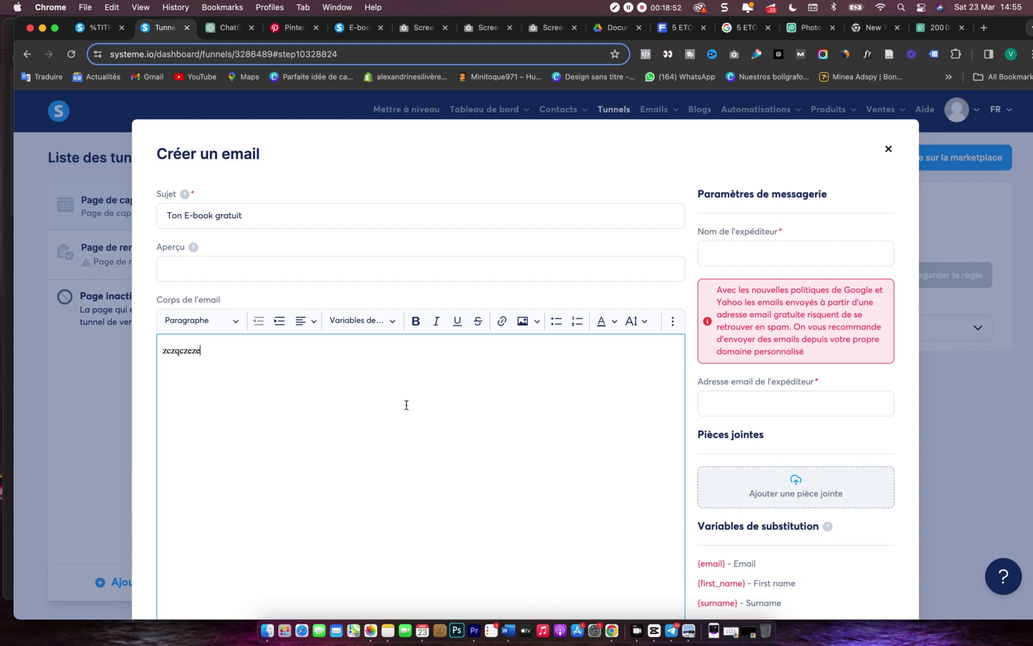
- Open the attachment file chooser and look through the Downloads and Recents folders for the e-book PDF
left_click(804, 498)
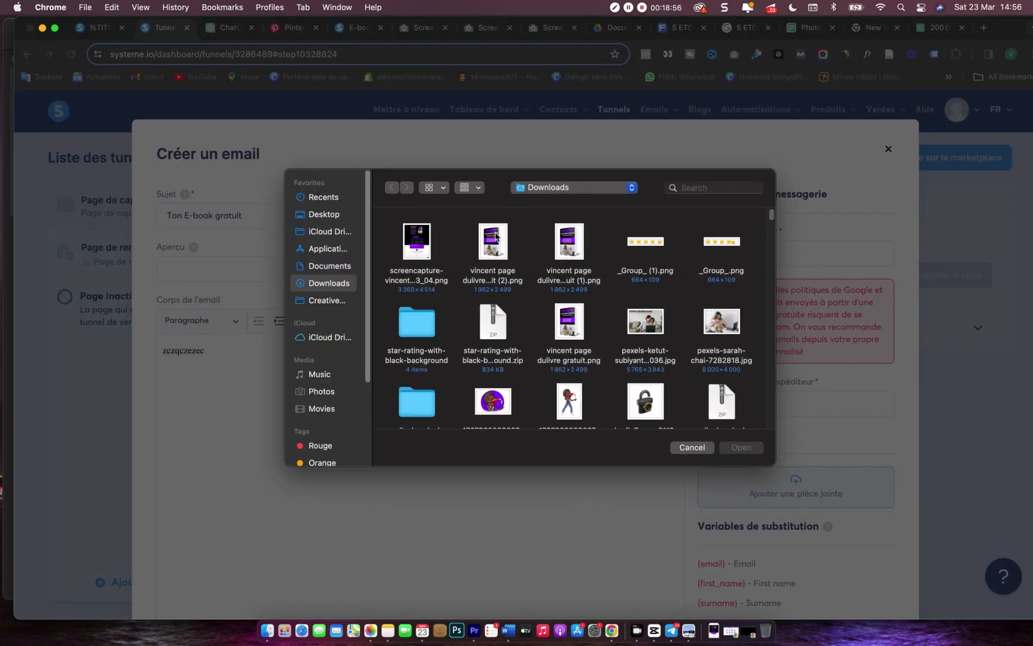
left_click(426, 235)
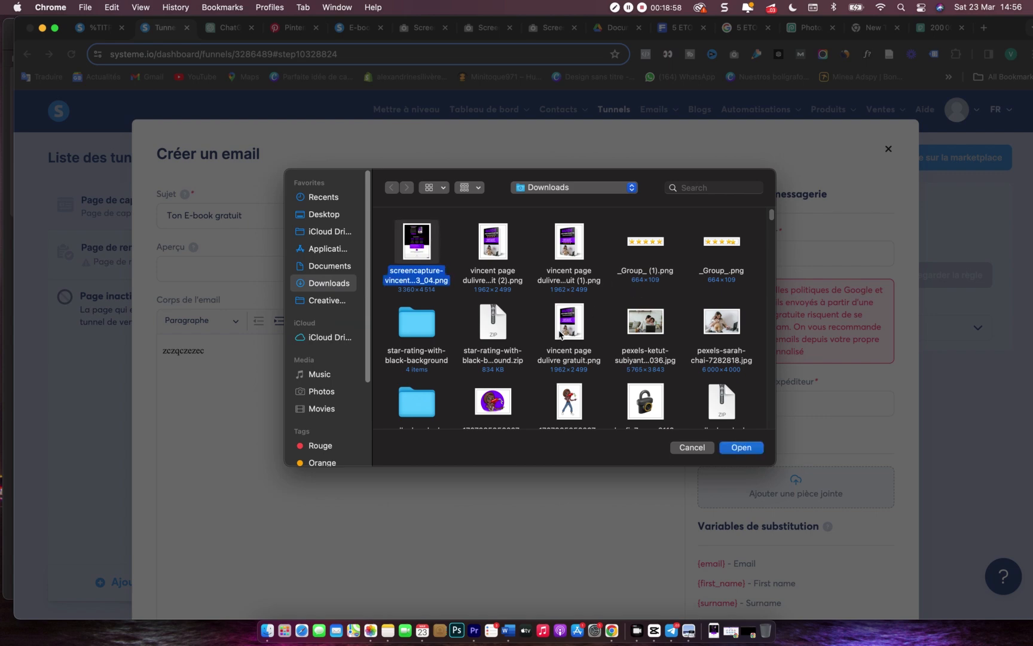
scroll(561, 371, "down", 3)
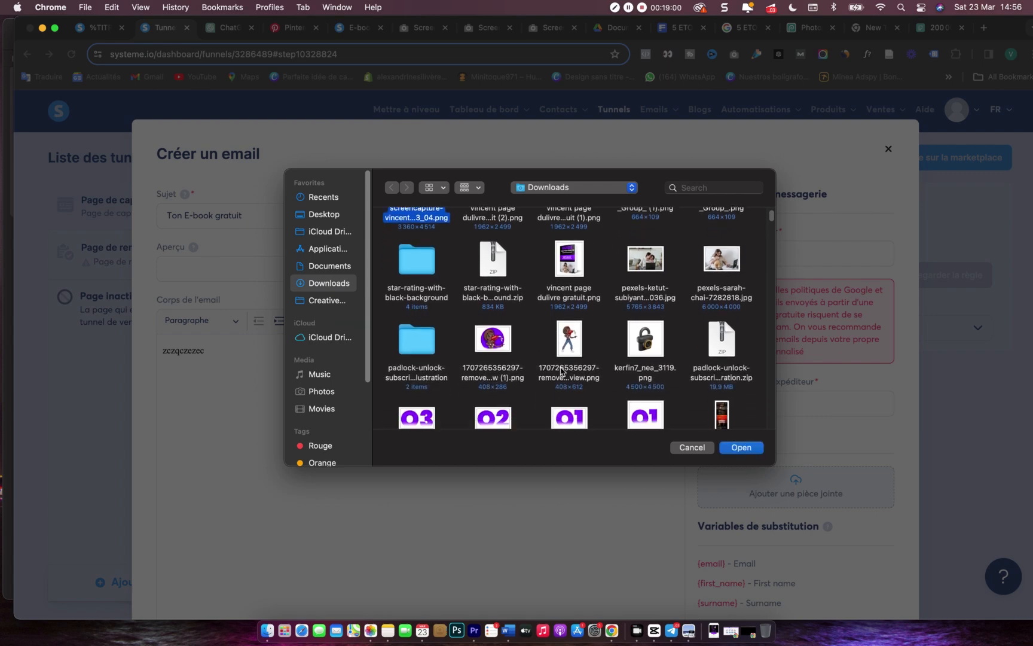
scroll(561, 370, "down", 5)
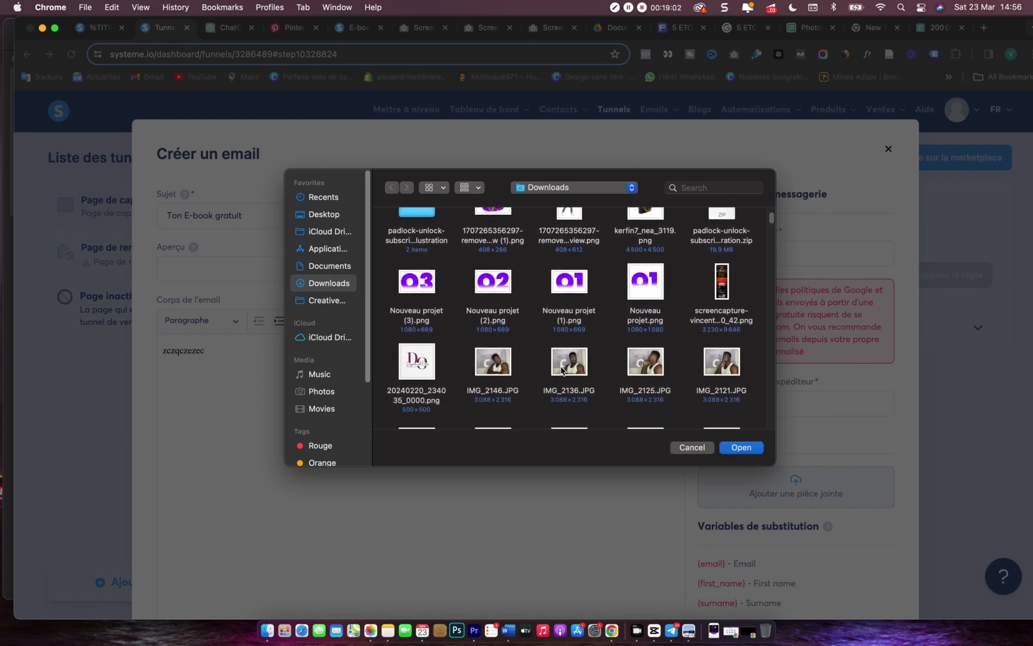
scroll(561, 371, "up", 5)
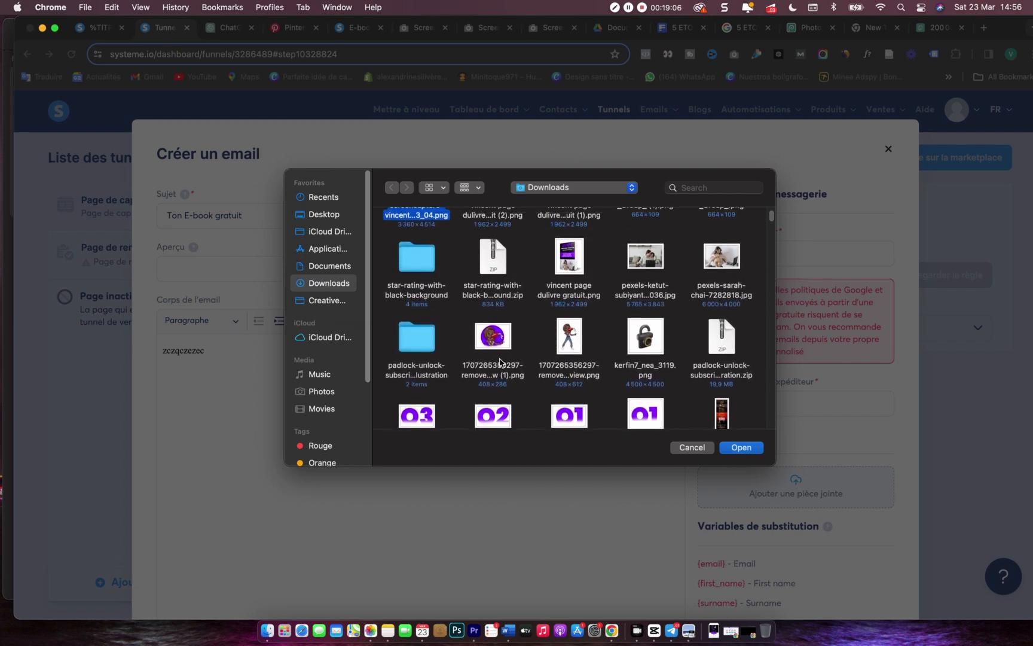
scroll(566, 345, "down", 5)
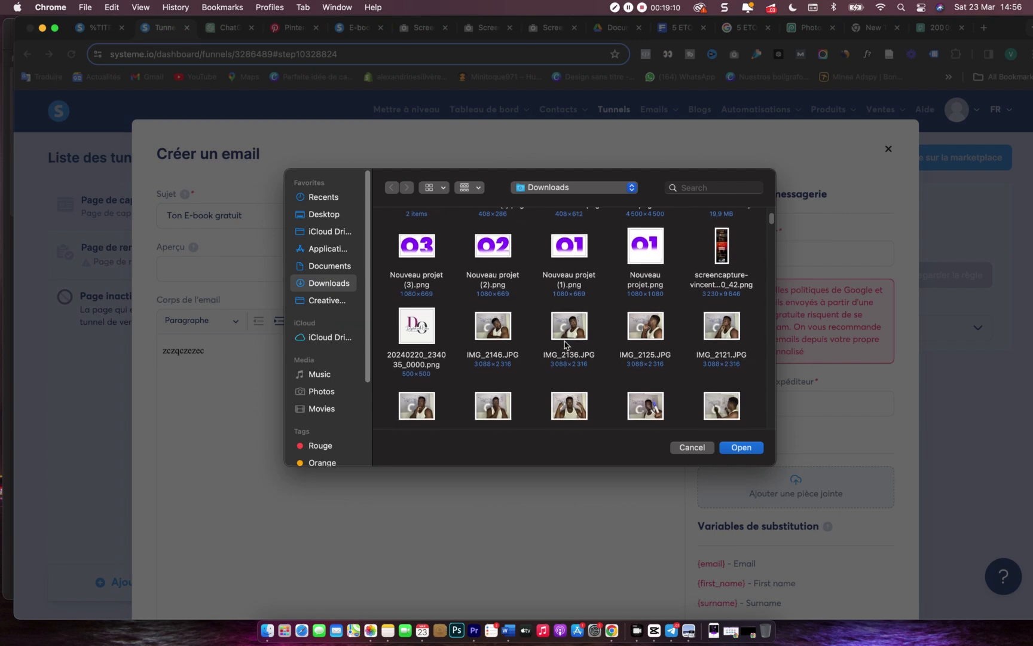
scroll(566, 345, "up", 5)
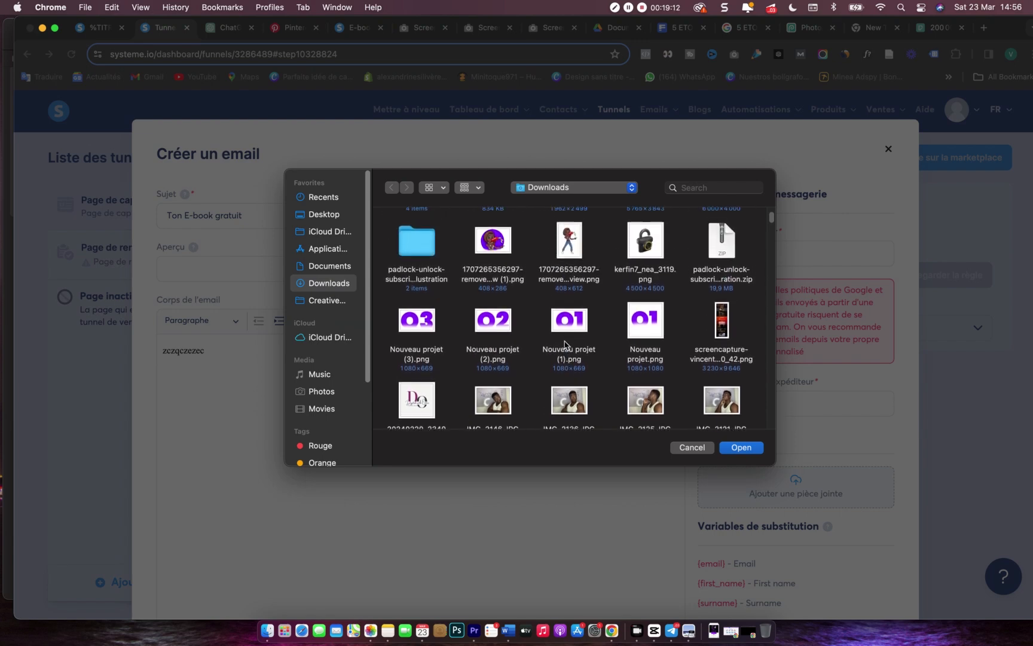
scroll(565, 345, "up", 3)
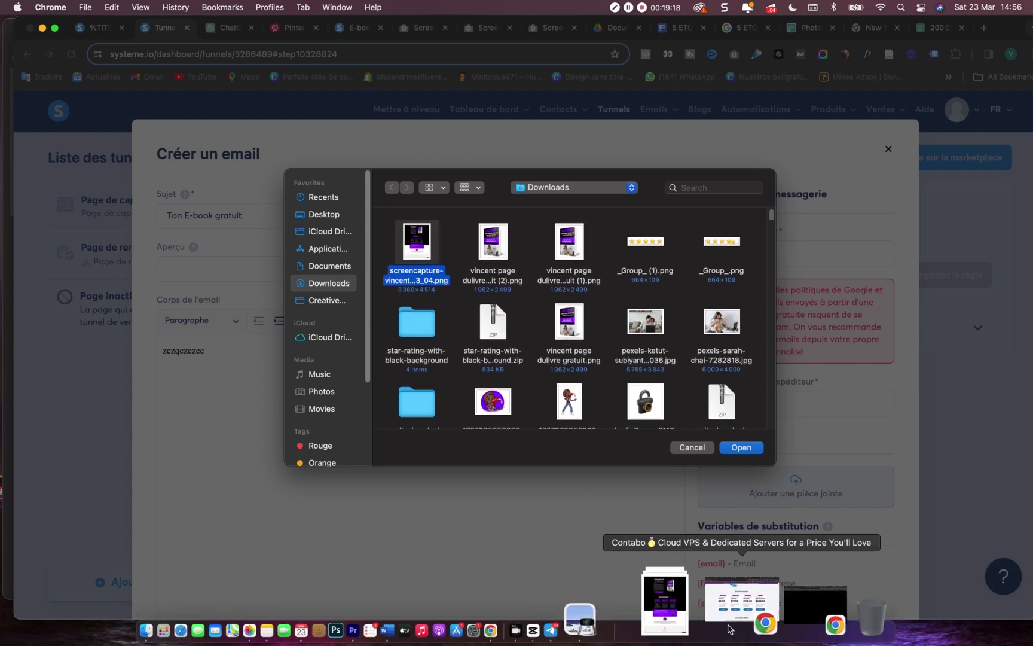
left_click(695, 624)
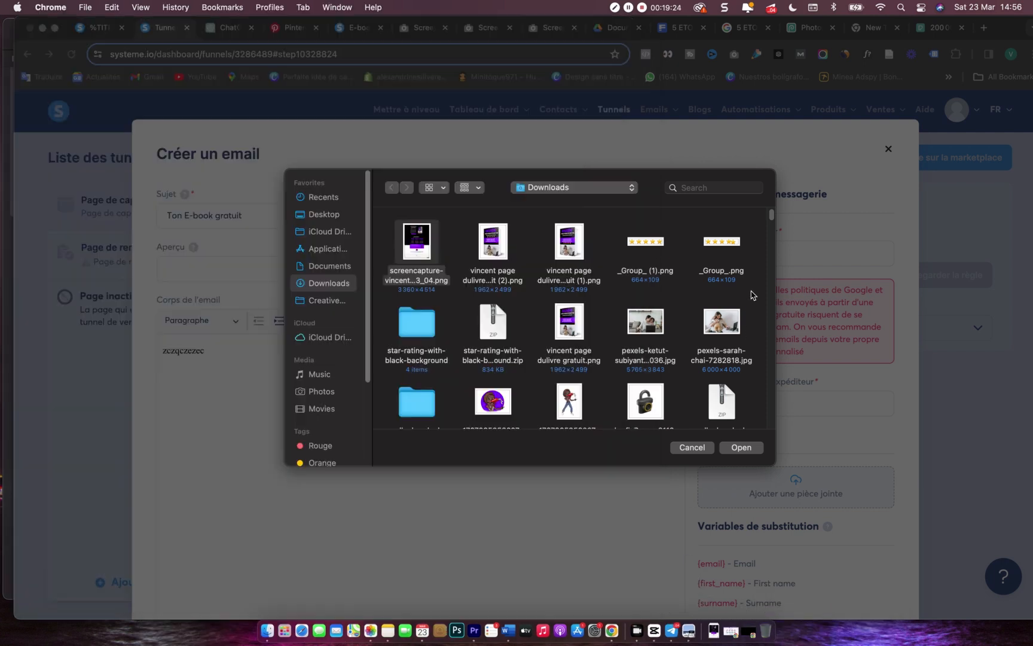
left_click(752, 295)
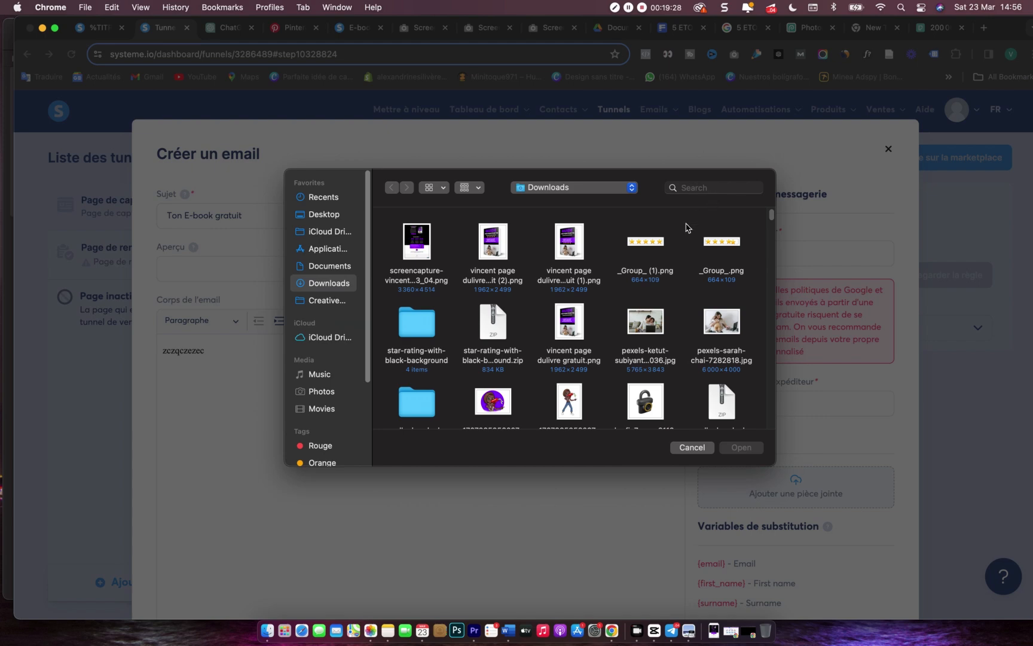
scroll(623, 328, "down", 2)
scroll(623, 327, "down", 6)
scroll(624, 328, "down", 6)
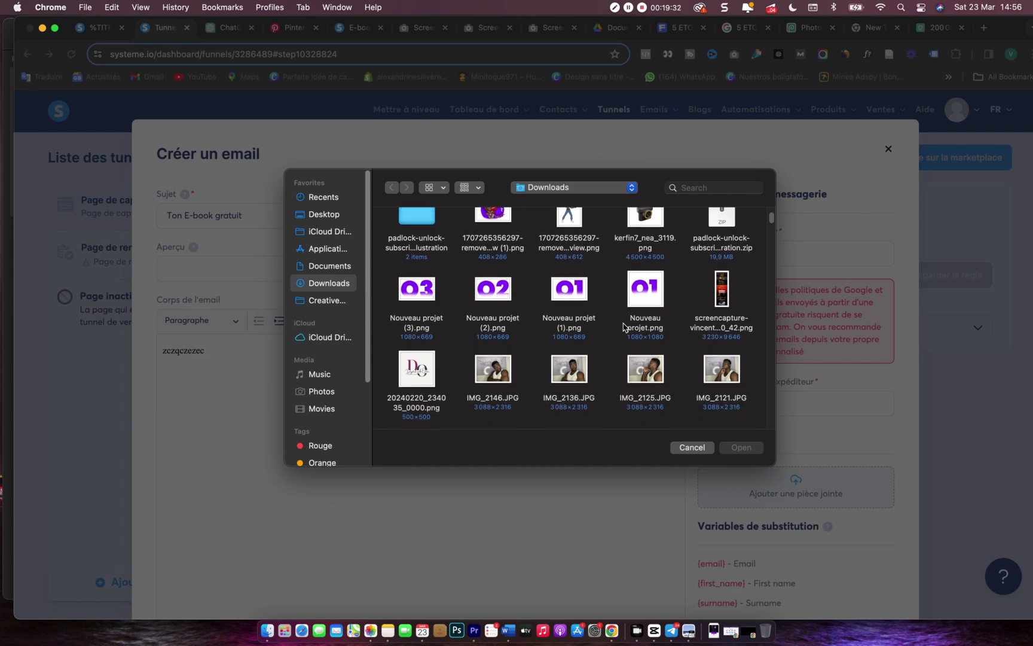
scroll(624, 328, "down", 2)
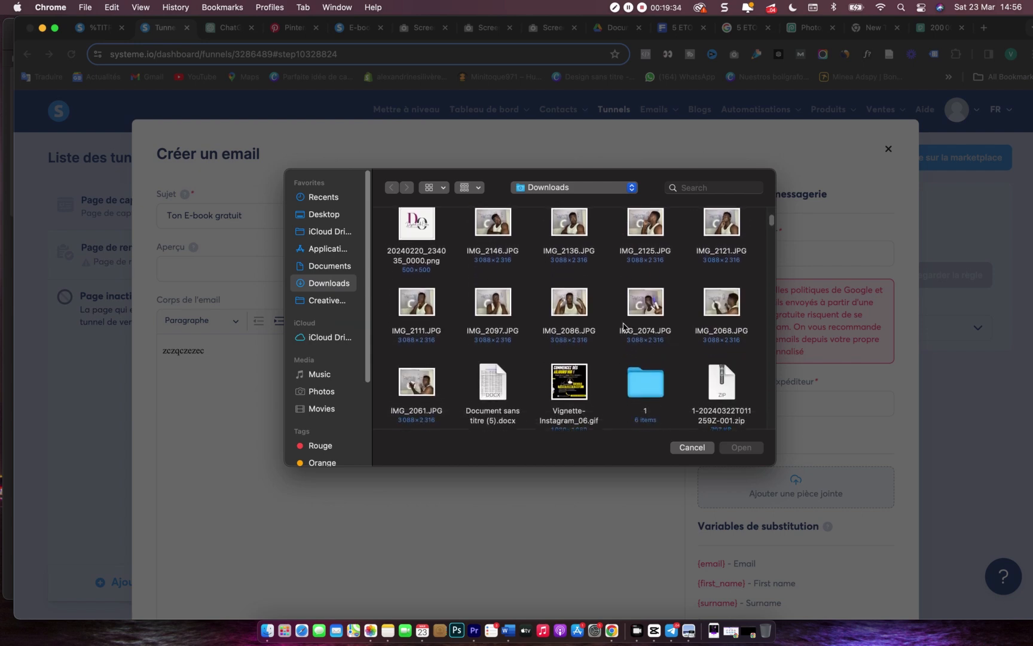
left_click(326, 202)
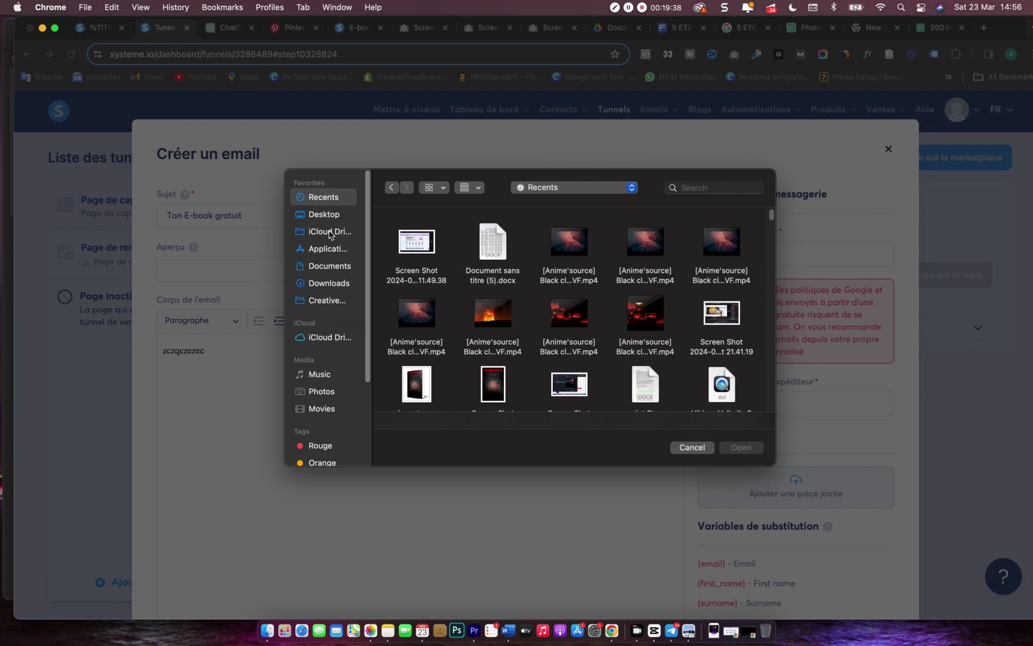
left_click(332, 285)
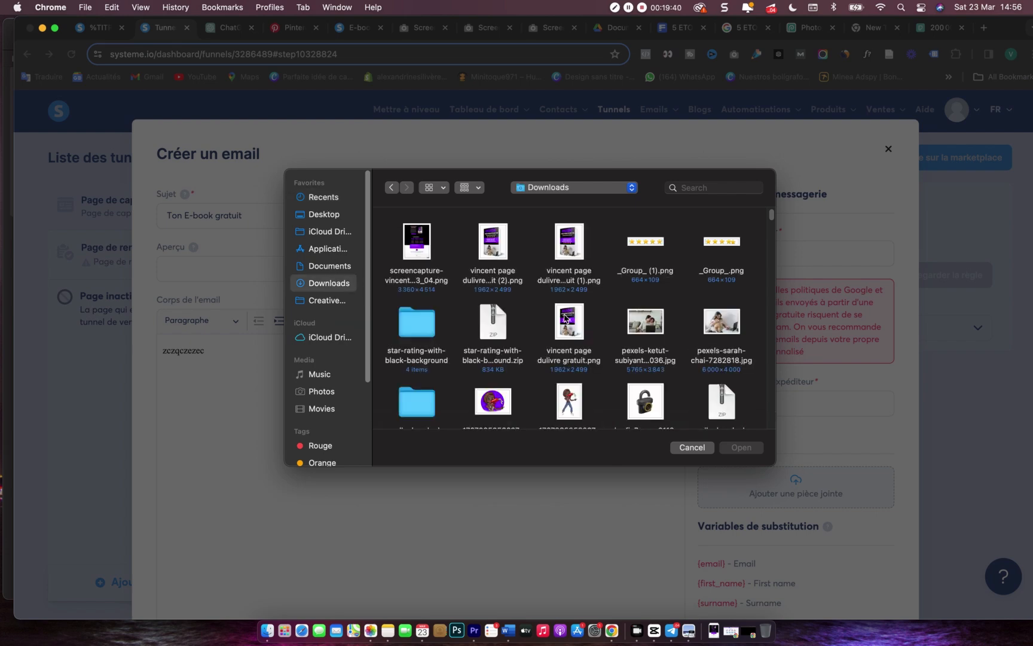
scroll(565, 318, "down", 1)
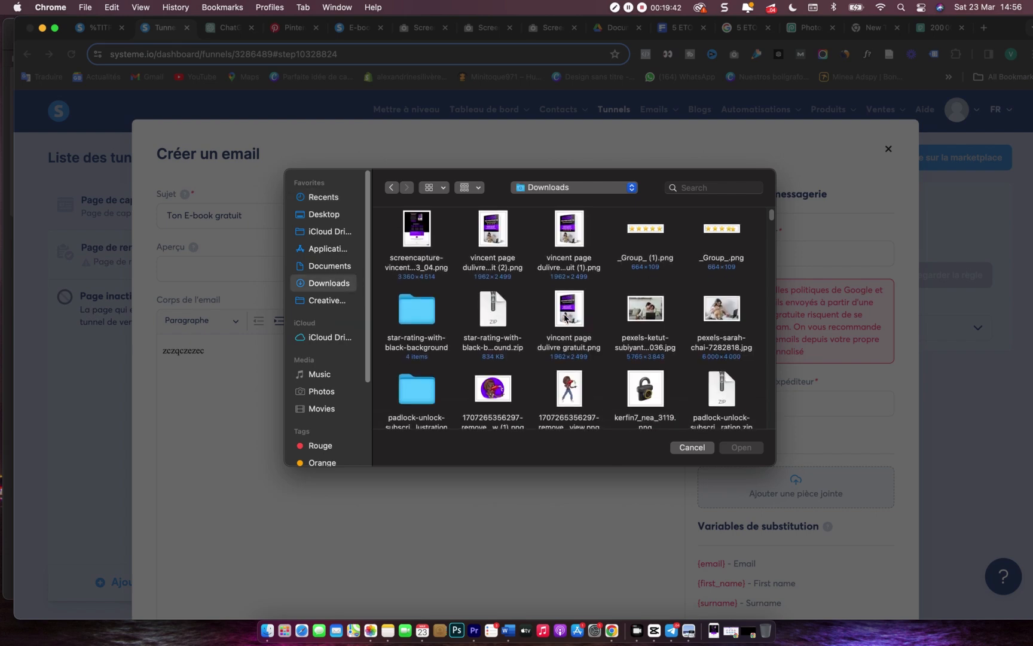
scroll(565, 318, "down", 2)
scroll(565, 319, "up", 3)
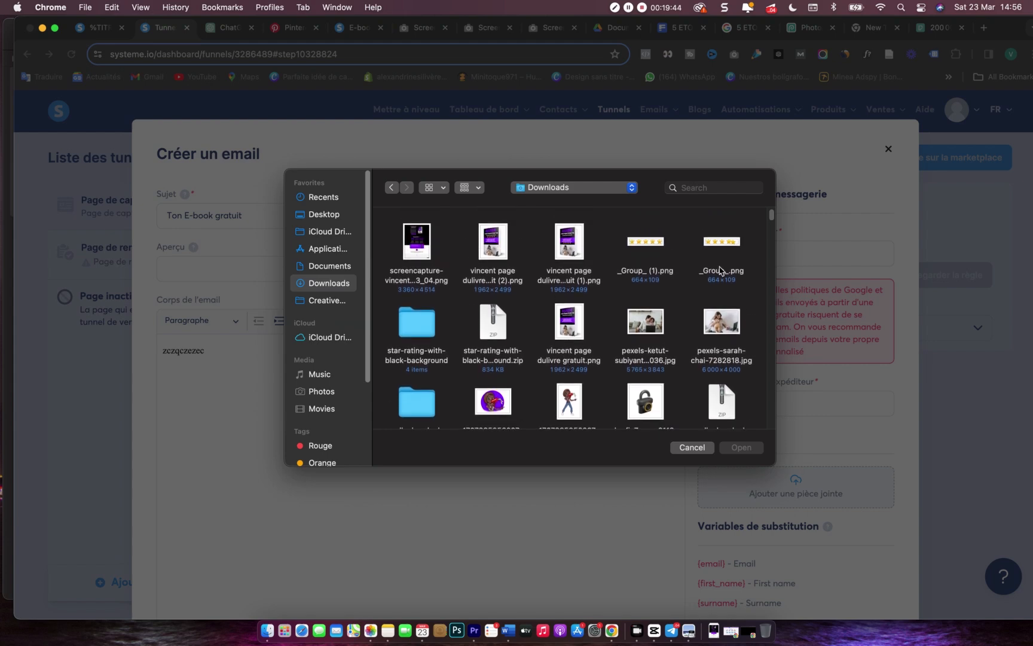
- Search the Mac for "digitall" and attach the PDF Digitallwithorlie_20240309_122947_0000_240309_150735.pdf to the email
left_click(717, 187)
type("digitall")
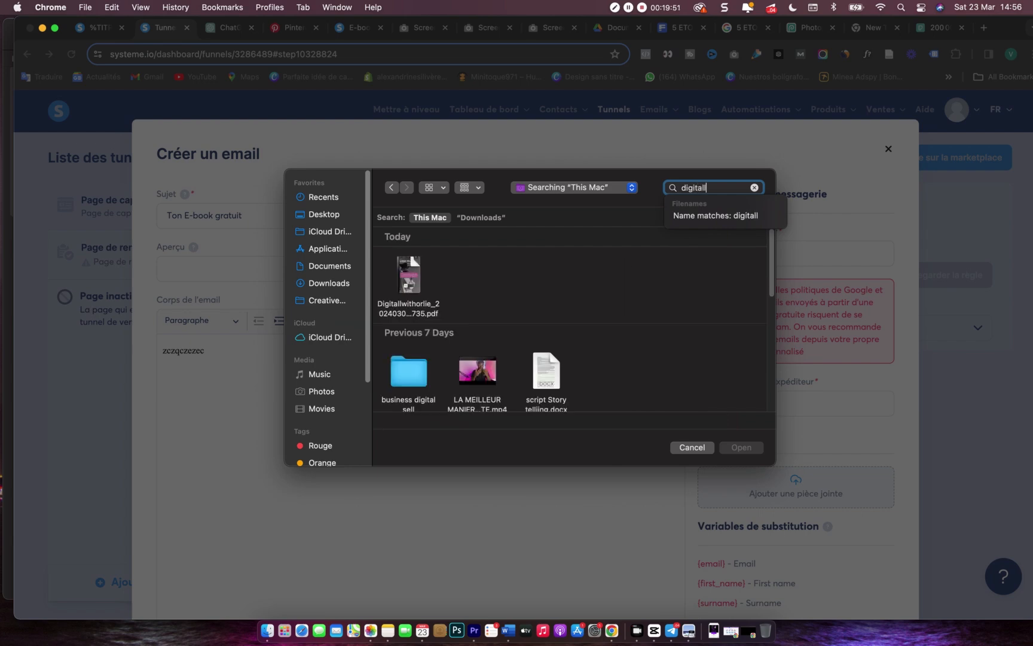
left_click(417, 276)
left_click(731, 450)
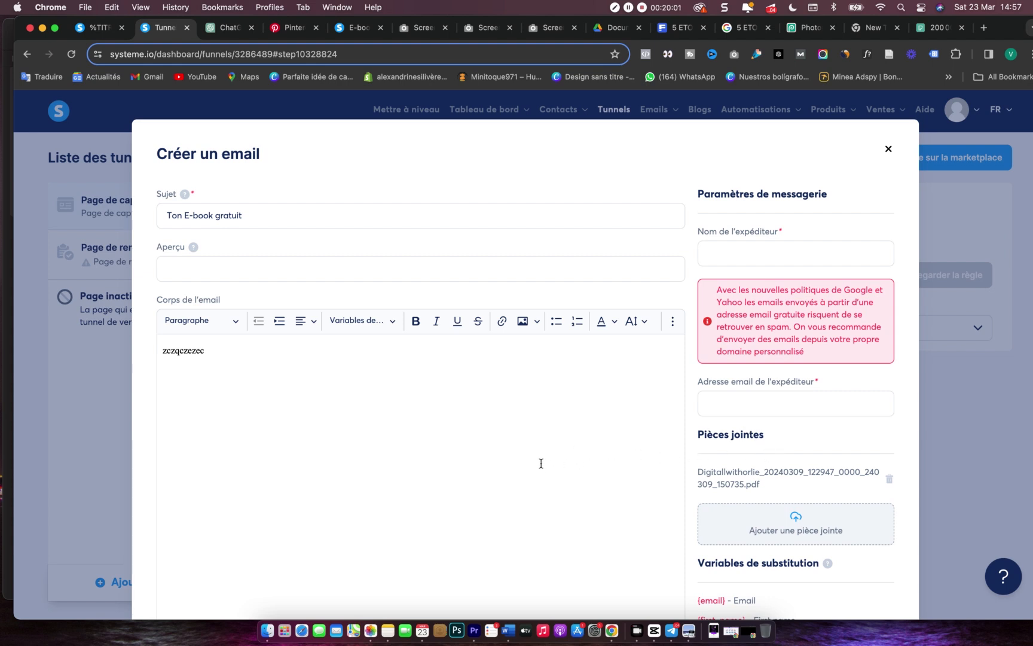
- Replace the placeholder email body with the greeting "Salut {first_name}", using the first-name substitution variable
scroll(540, 461, "down", 5)
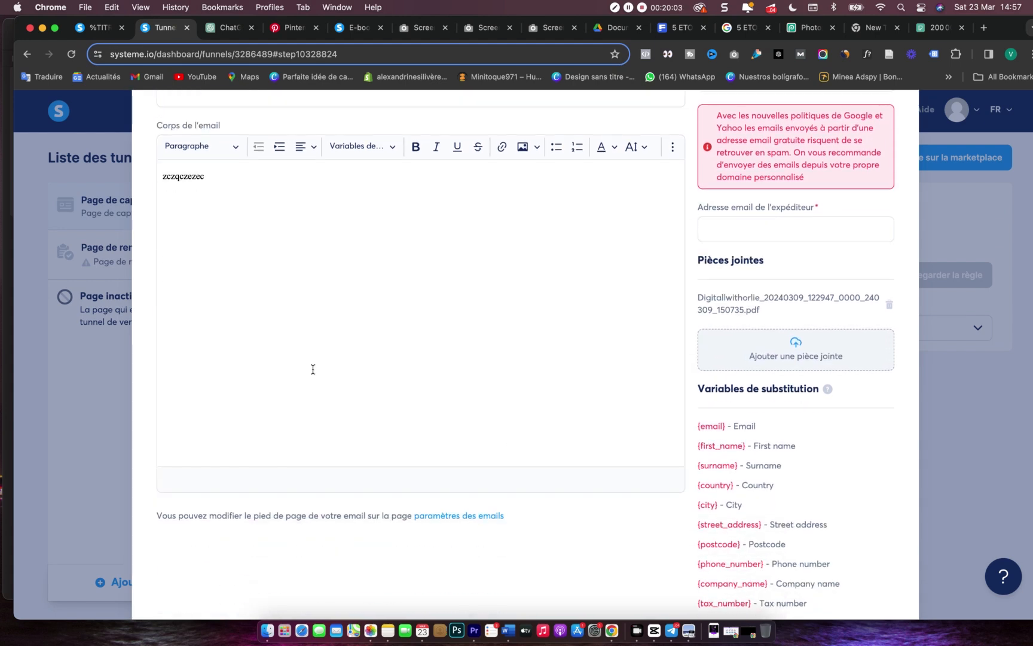
left_click(251, 191)
key("super+a")
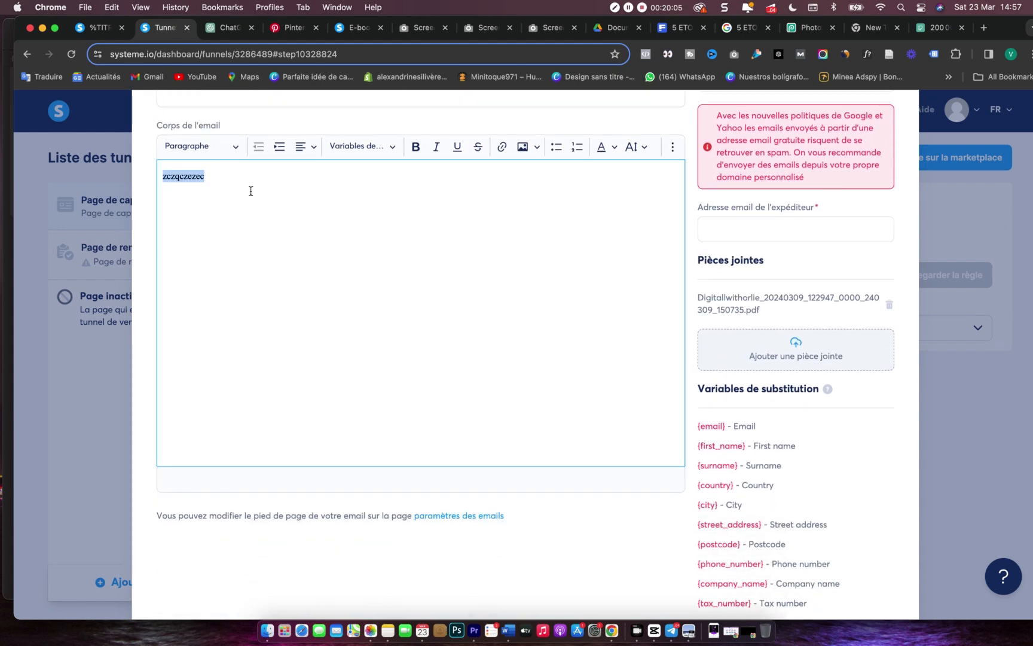
type("Salut")
left_click_drag(746, 448, 695, 448)
key("super+c")
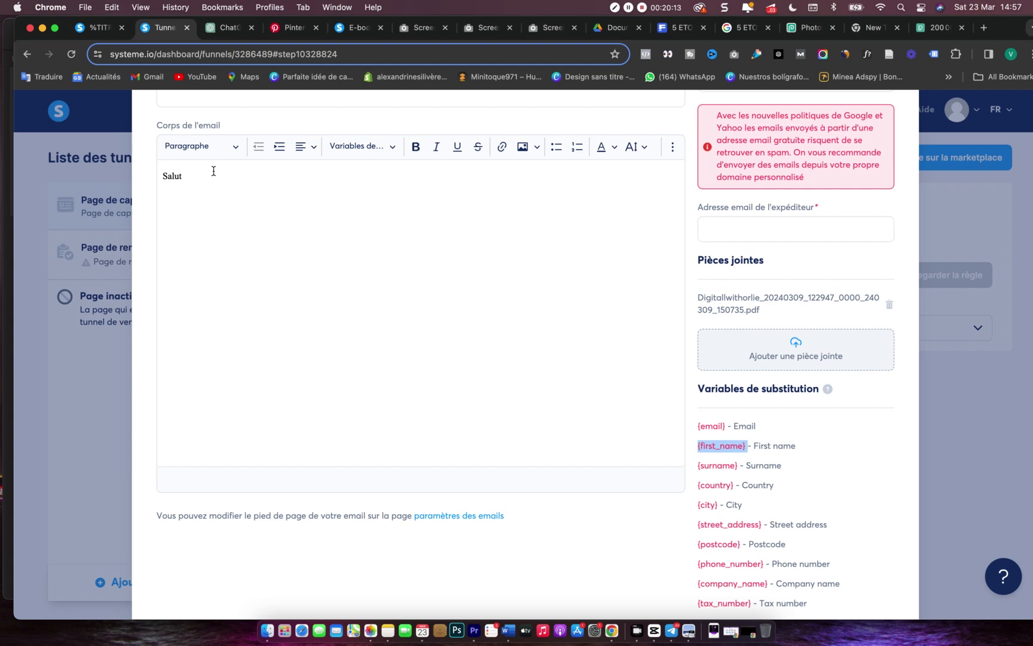
left_click(193, 176)
key("super+v")
key("Return")
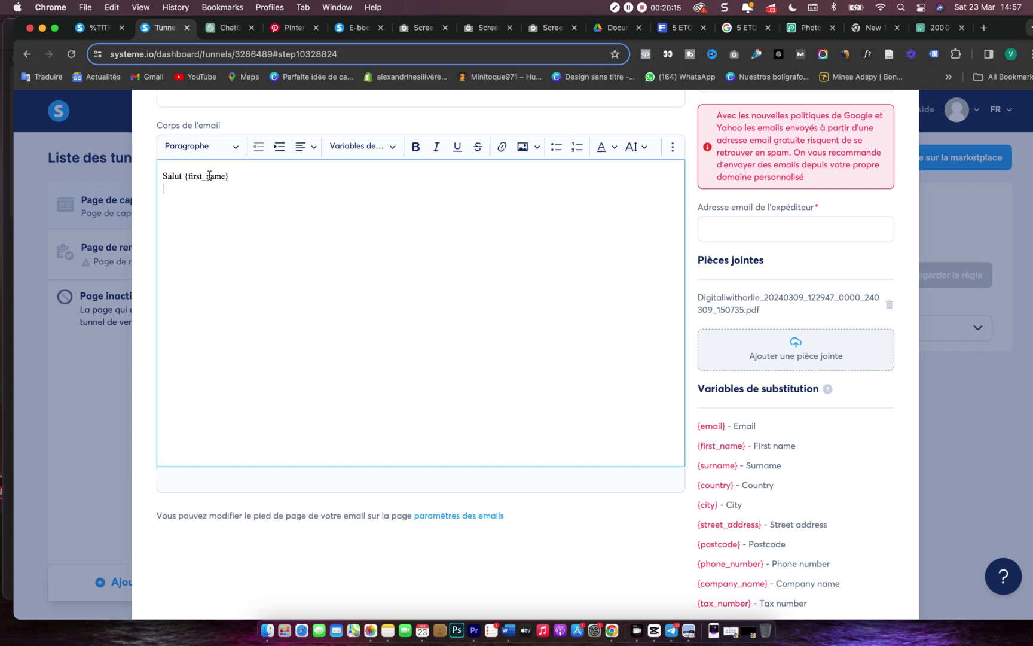
- Add the line "Voici l'e-book promis en piece jointe." below the greeting in the email body
type("J")
type("Voici")
type(" l'e-book")
type(" pro")
type("mis ")
type("en piece ")
type("join")
type("te.")
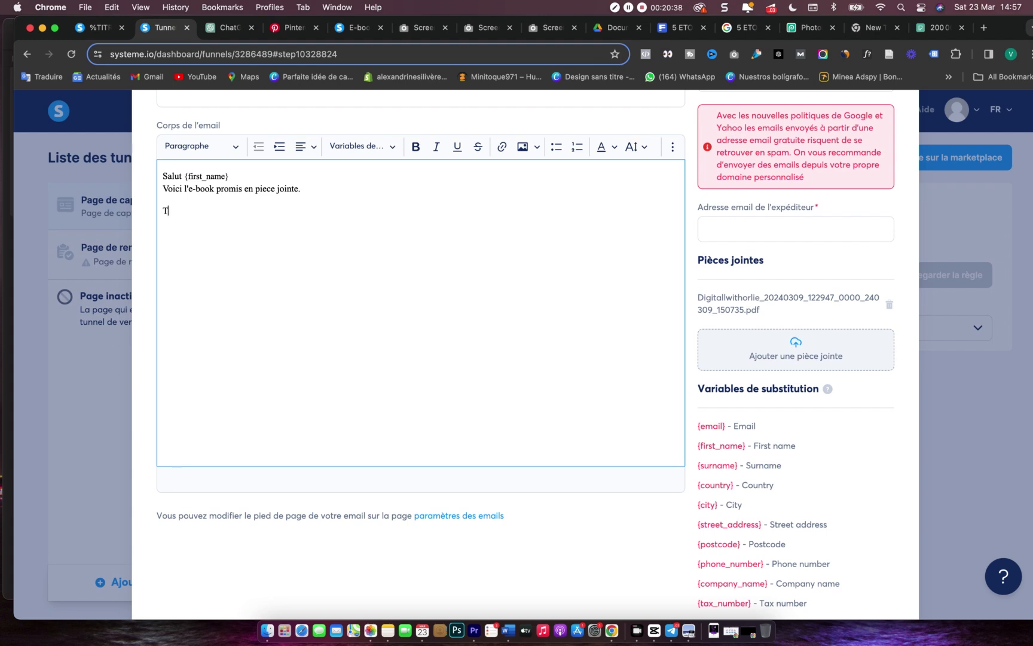
- Add a new paragraph to the email body reading "Tu peeux auus l'avoir en cliquant sur le lien ici :"
type("peeux auus l'avoir en cliquant")
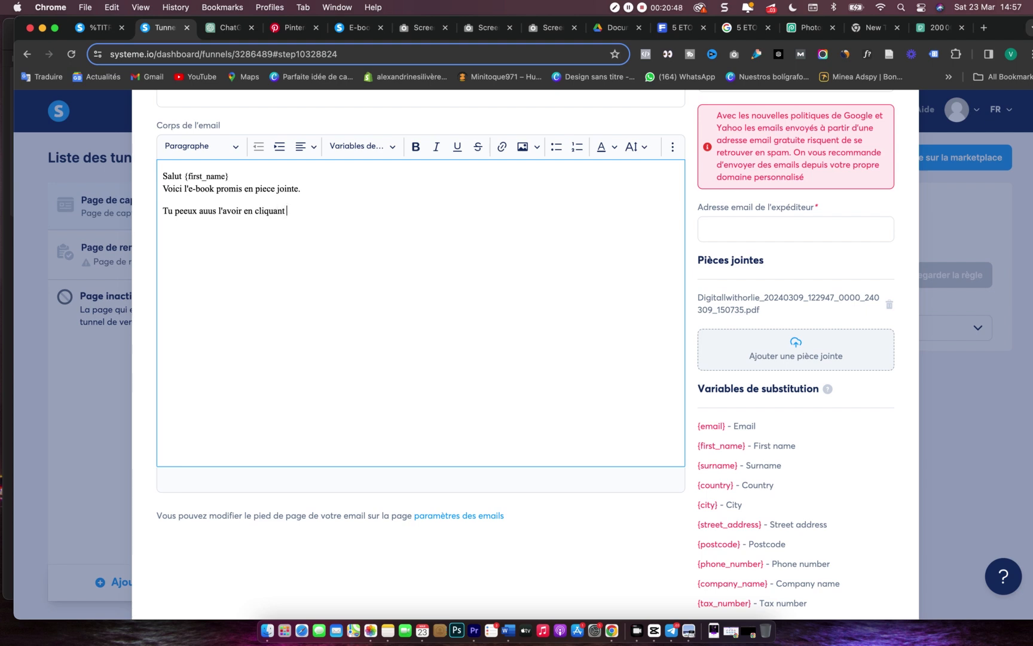
type(" sur le lien ici :")
key("Return")
- End the body with "Je vais t'envoyer des mails de temps en temps pour t'apporter mon soutien dans. ton parcours. Donc ne soiit pas loin de ton mail."
type("He")
type("vais t'envoyer de")
type("s message")
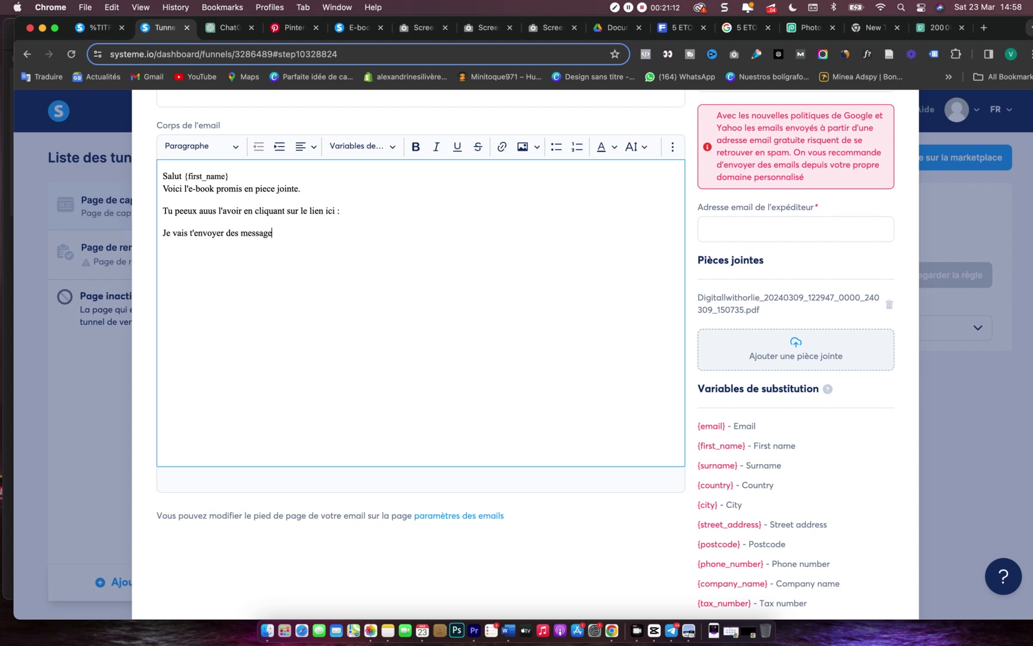
double_click(259, 232)
type("mail.")
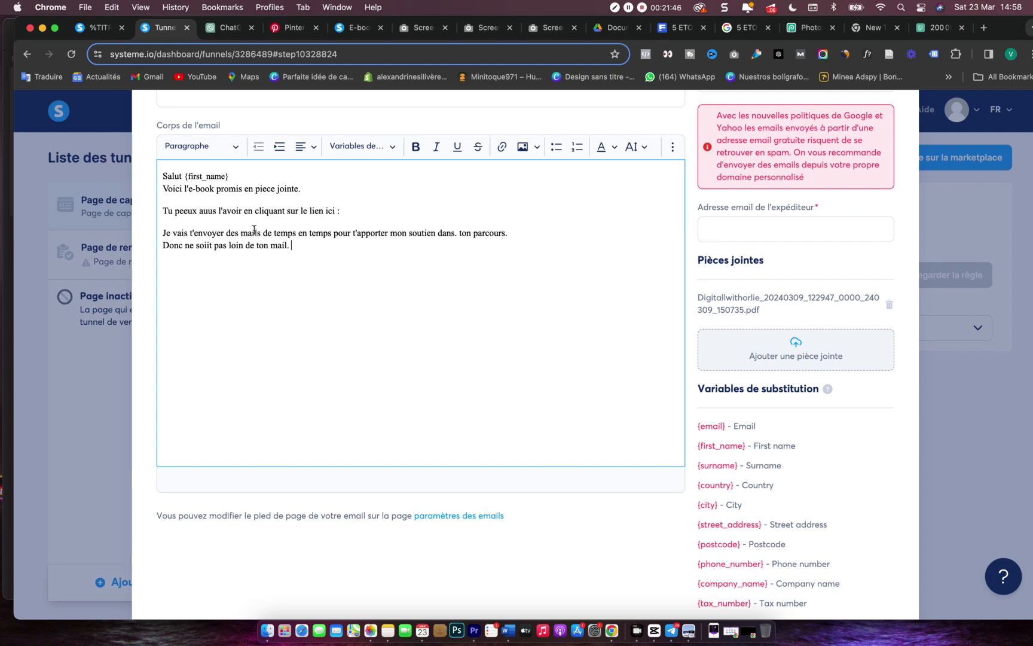
- Copy the subject "Ton E-book gratuit" into the email's Aperçu field
scroll(317, 257, "up", 5)
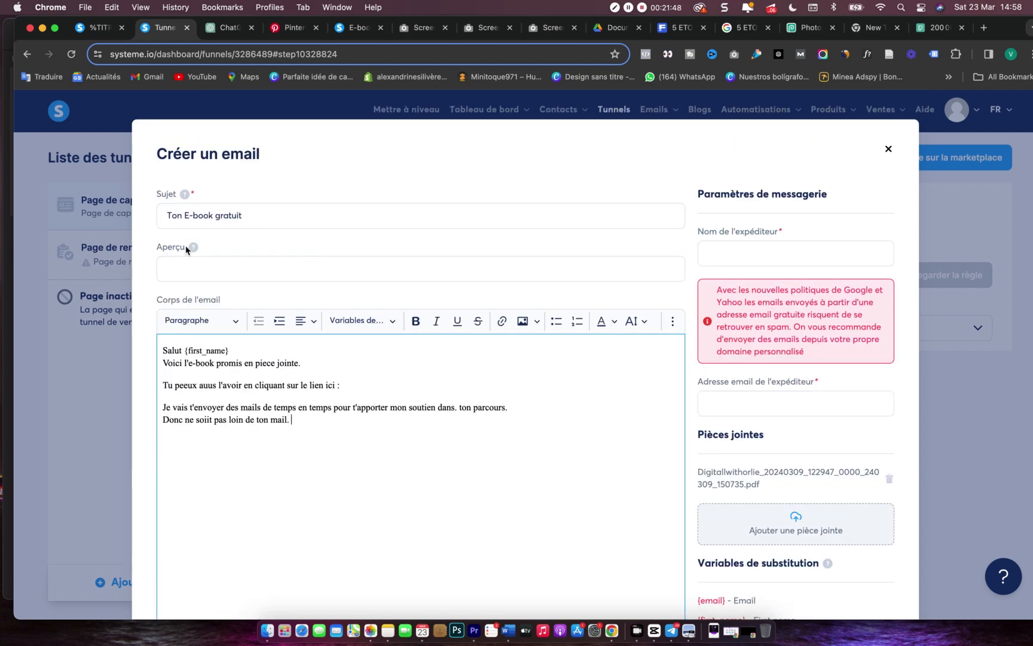
left_click(214, 268)
triple_click(227, 224)
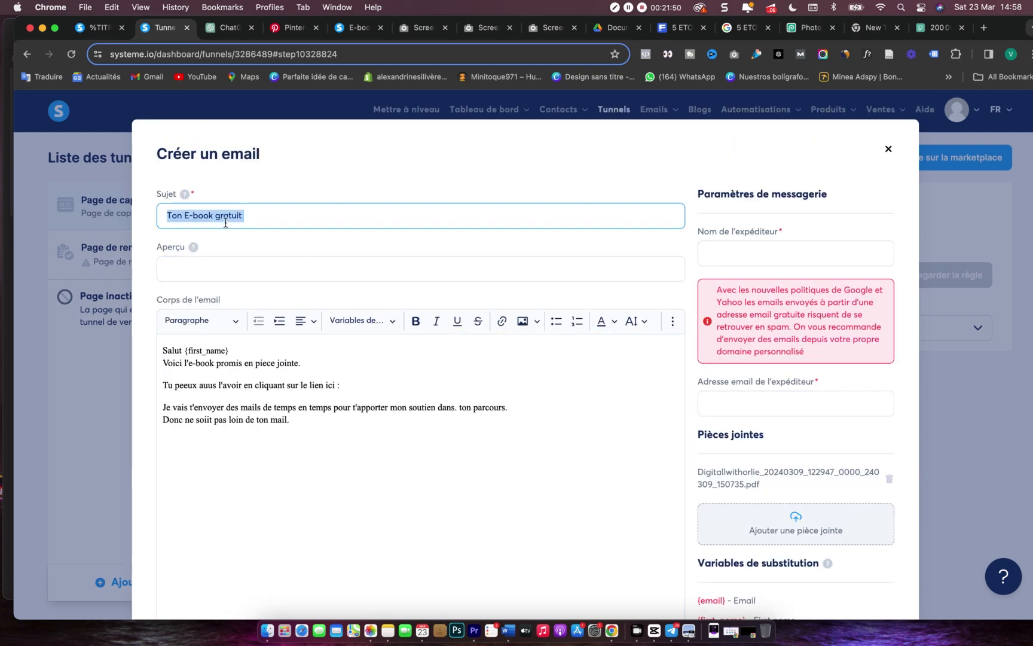
key("super+c")
left_click(220, 258)
key("super+v")
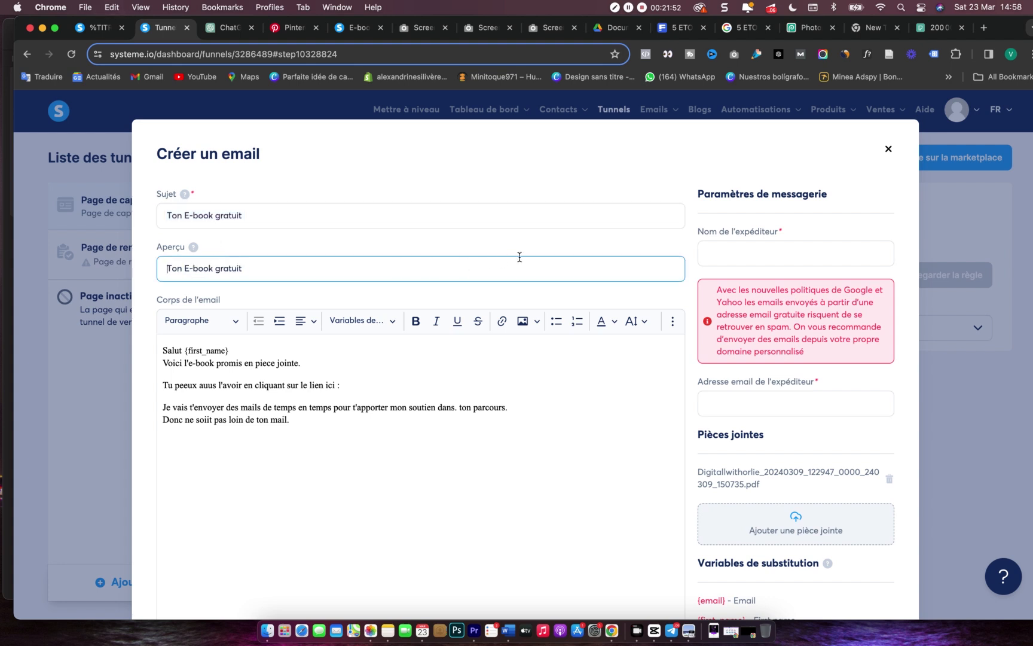
- Set the sender name to "Digial With Orlie" and fill in the sender email with the saved Aspirevenue contact address
left_click(797, 248)
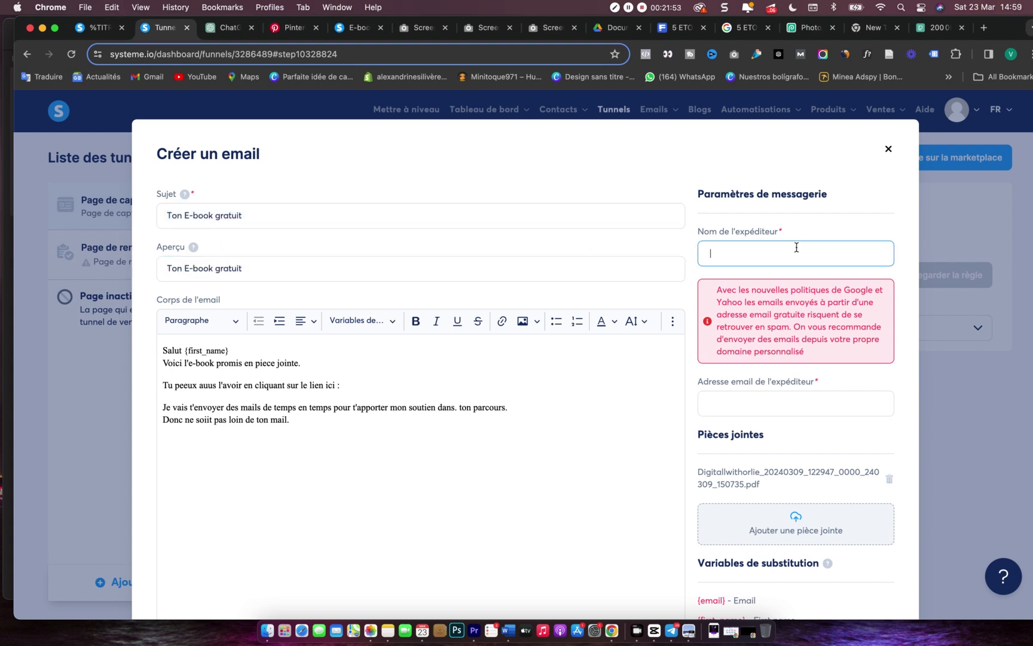
type("Digial With Orlie")
left_click(790, 403)
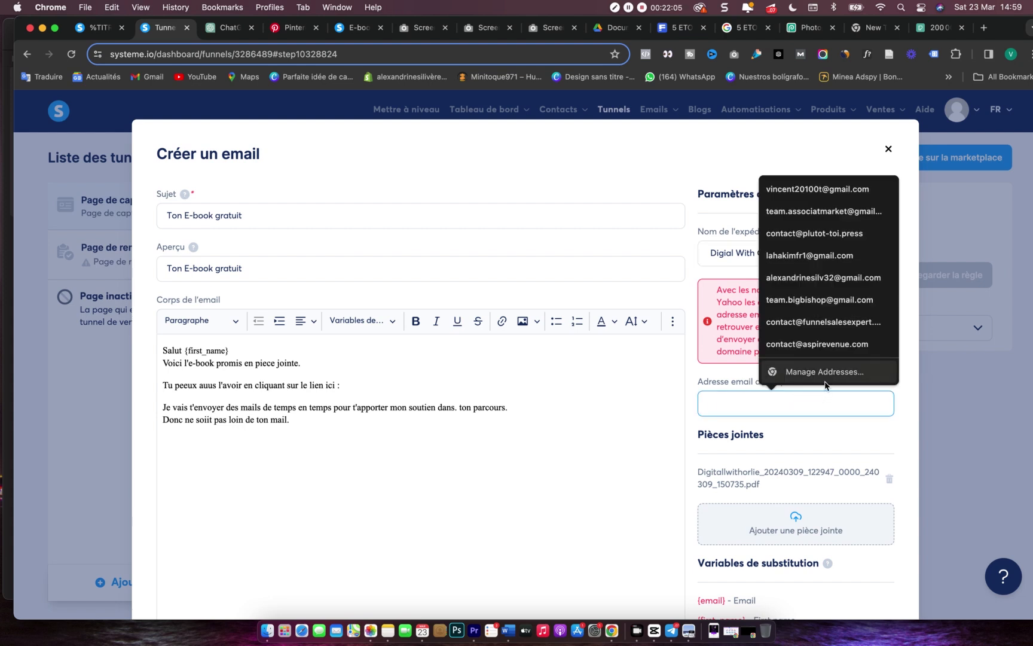
left_click(841, 350)
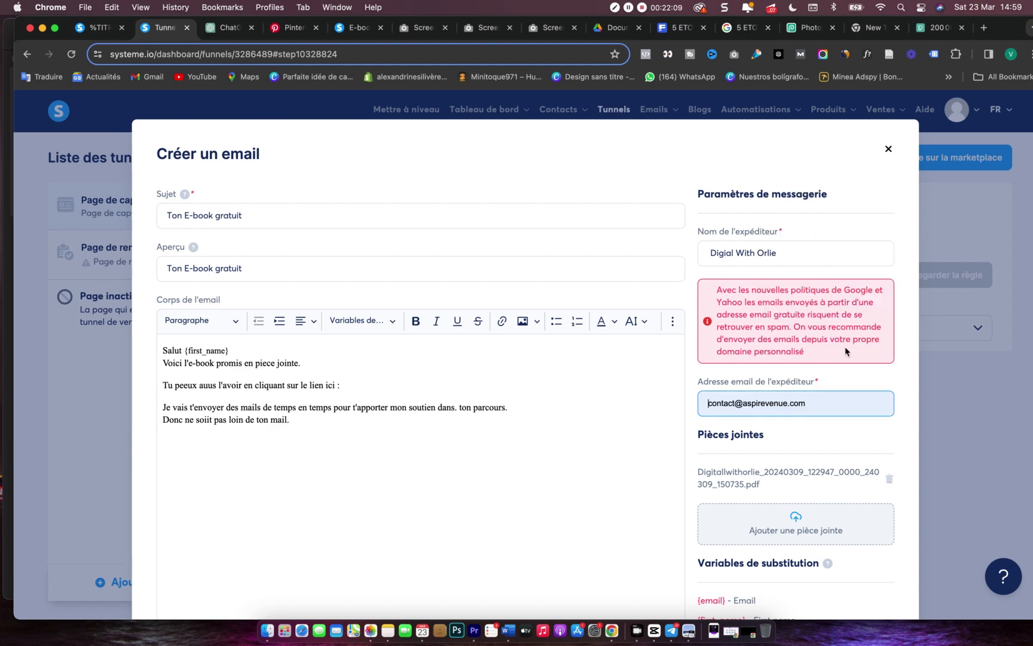
left_click(685, 403)
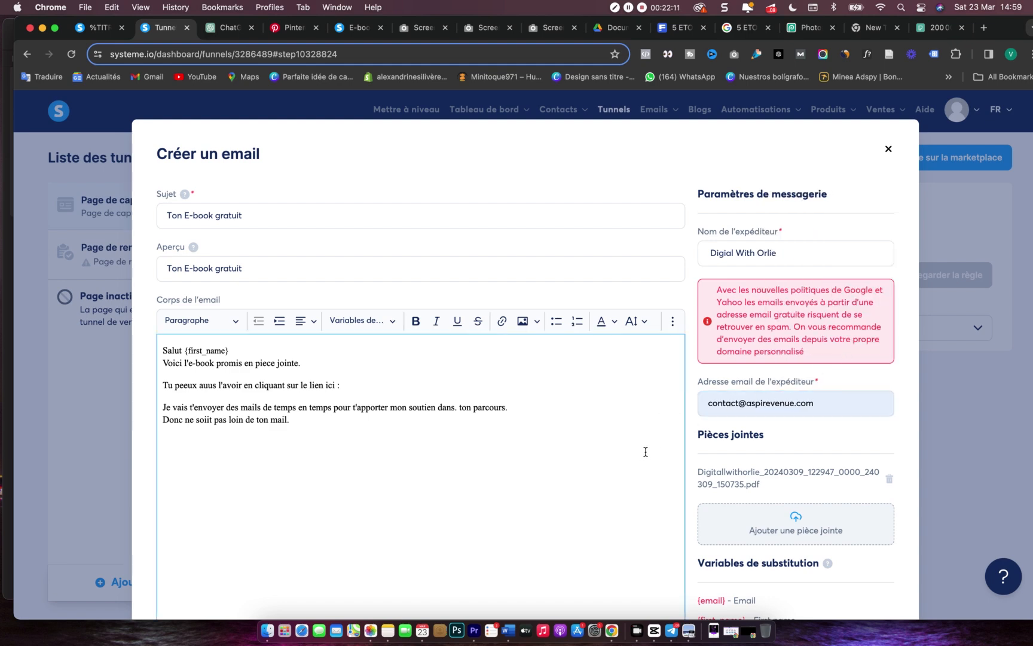
- Try to save the new email and go back to its sender address field
scroll(649, 454, "down", 5)
left_click(571, 547)
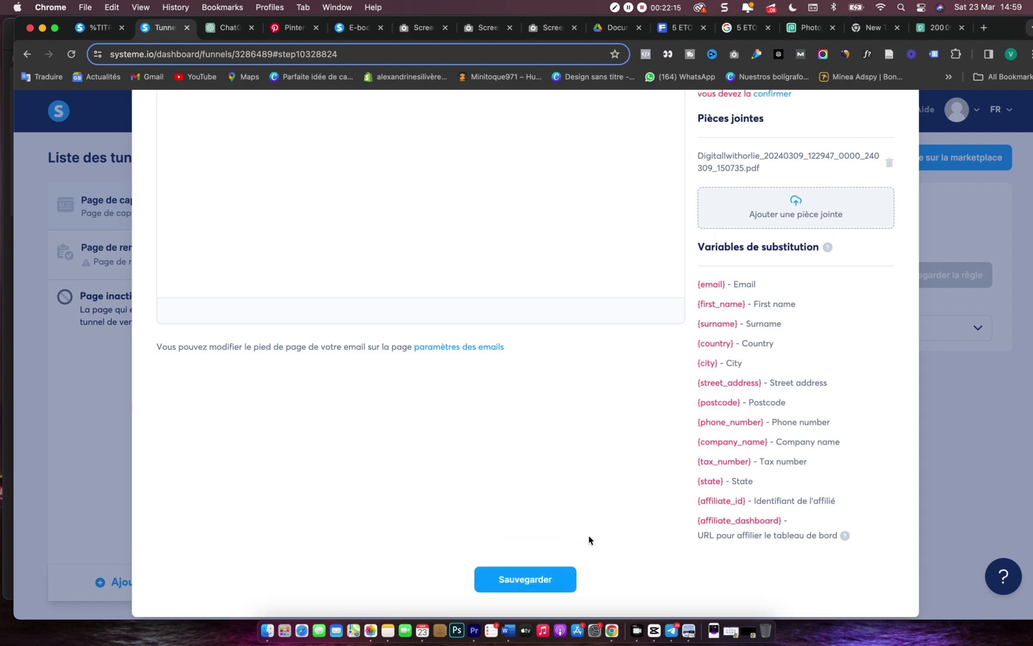
scroll(589, 540, "up", 5)
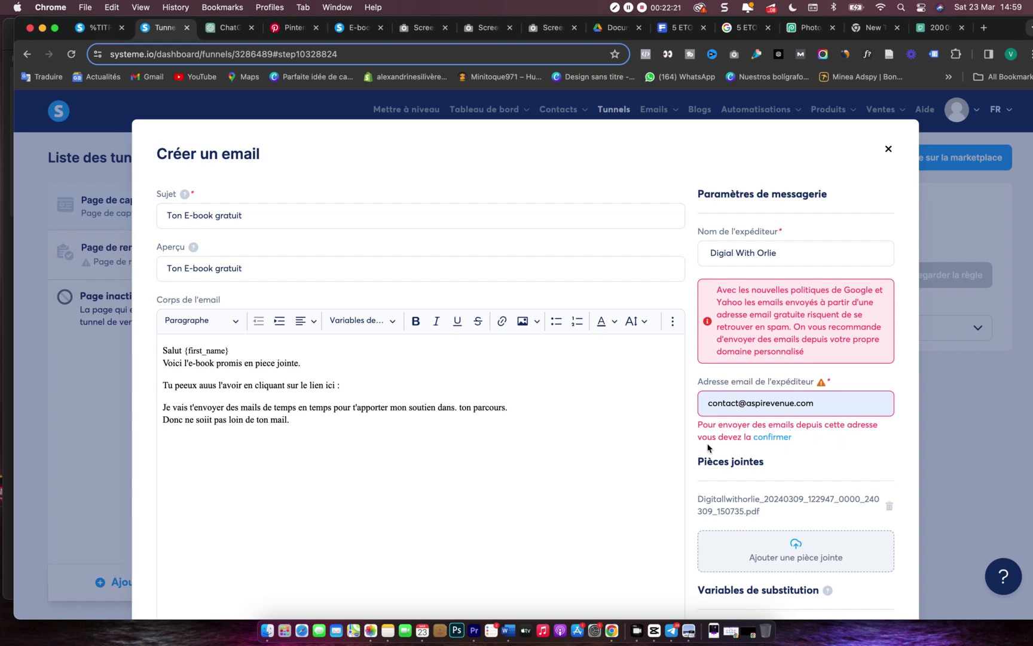
- Look over the remaining settings of the new email and close its form without saving
scroll(822, 450, "down", 10)
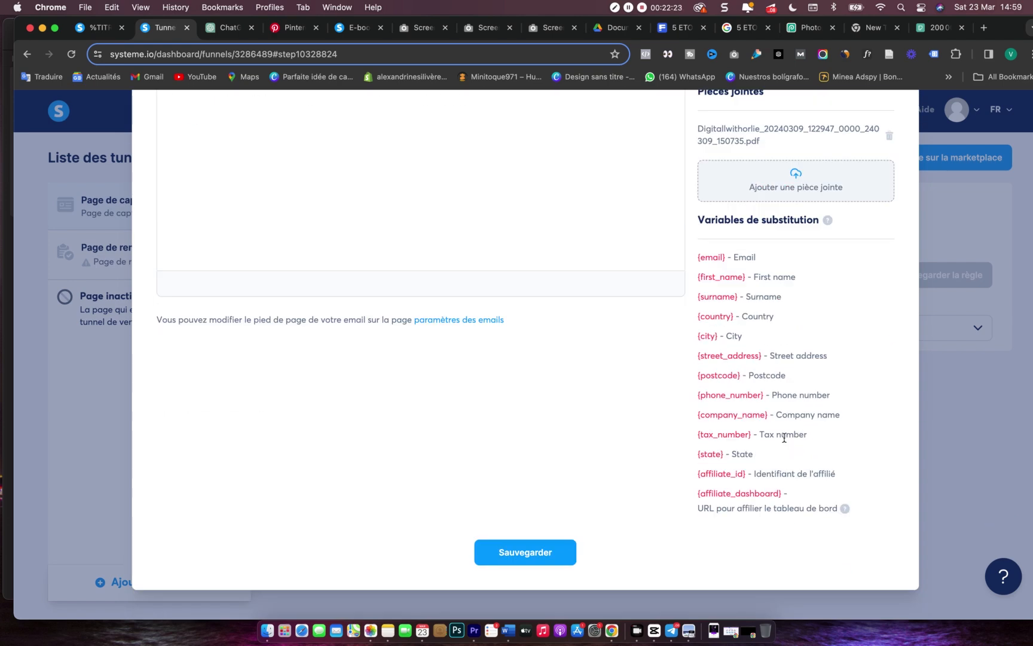
scroll(784, 439, "up", 10)
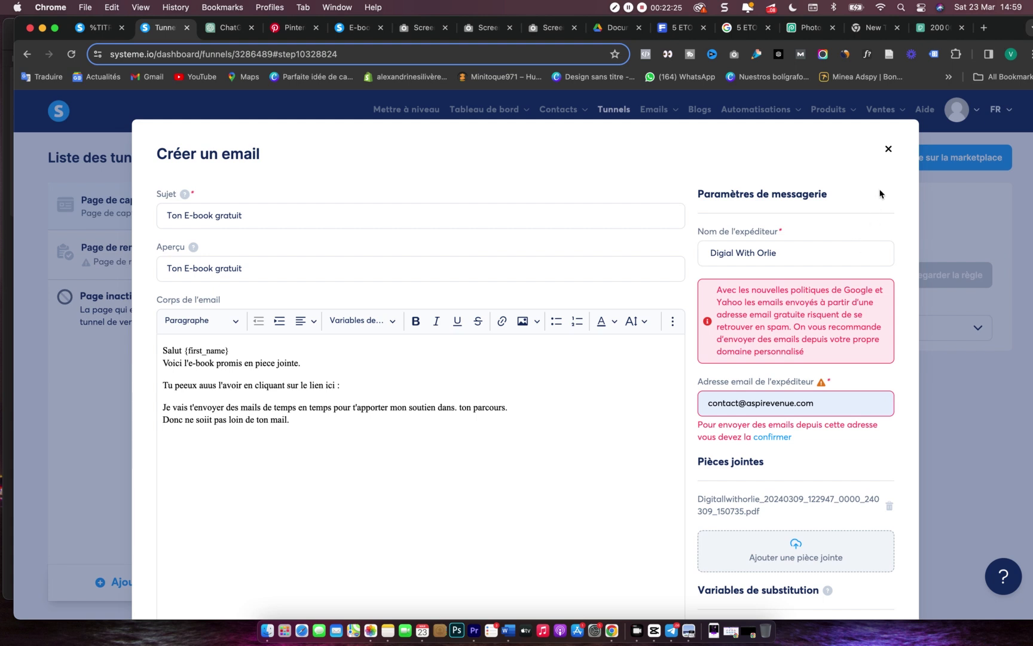
left_click(889, 150)
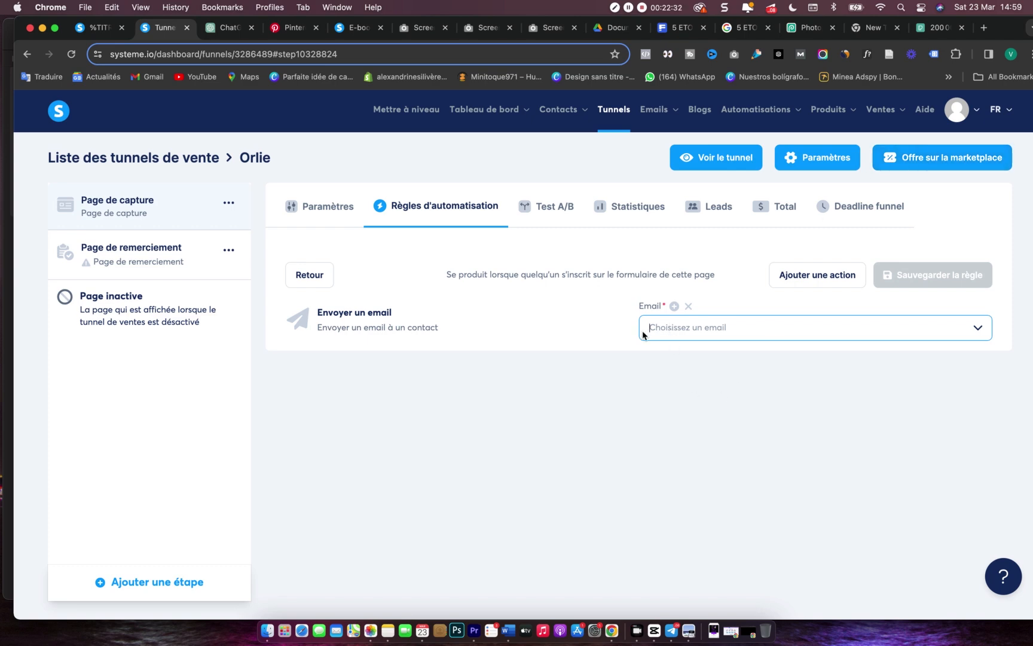
left_click(800, 378)
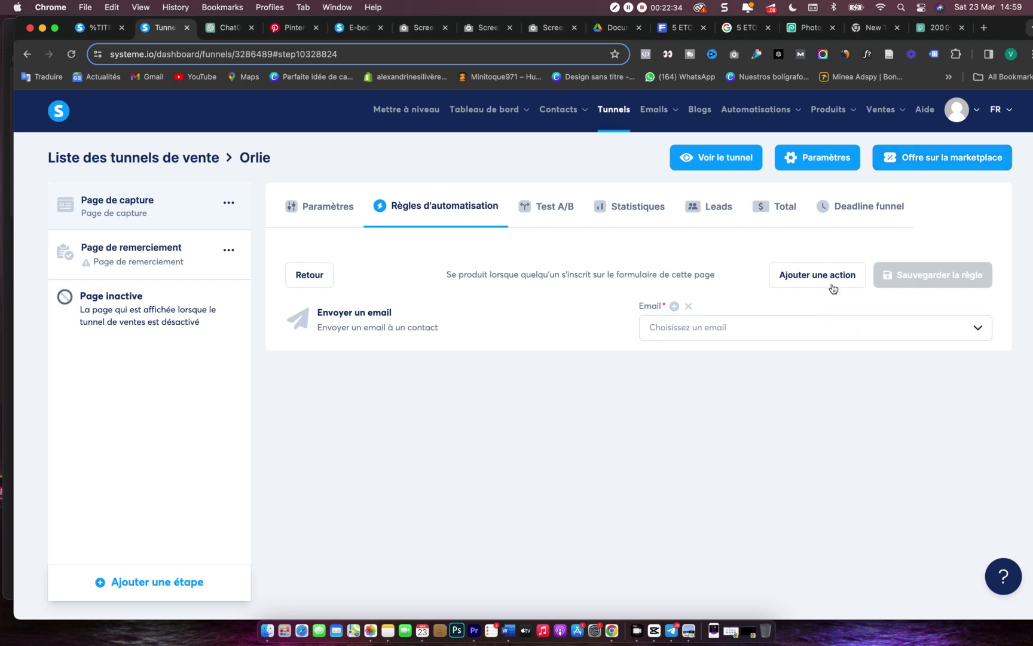
- Add the actions "Ajouter un tag" and "S'abonner à la campagne" to the automation rule
left_click(866, 274)
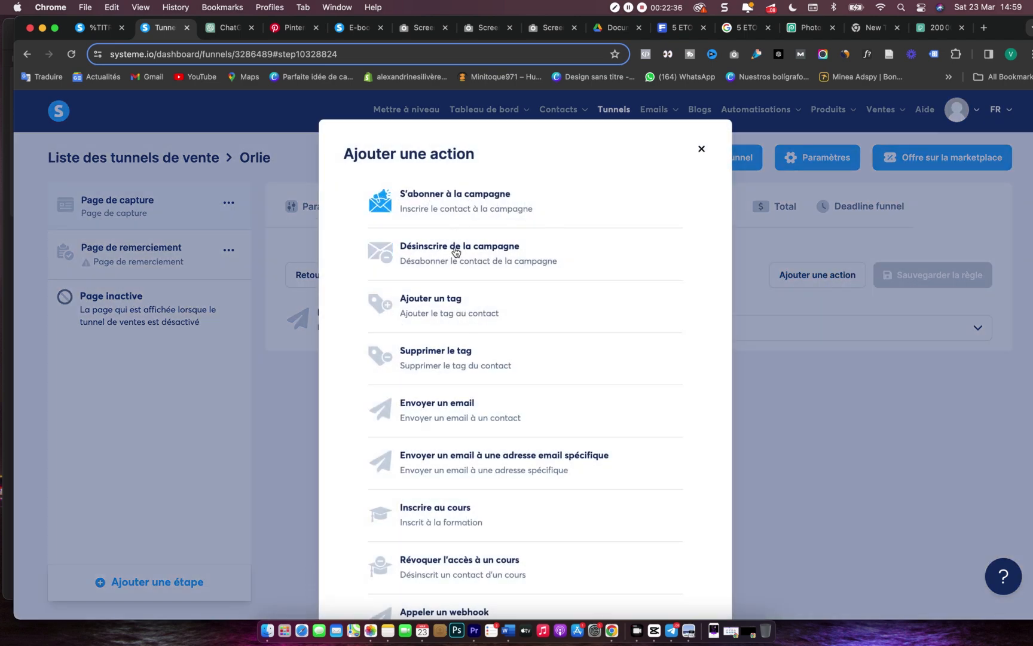
left_click(441, 312)
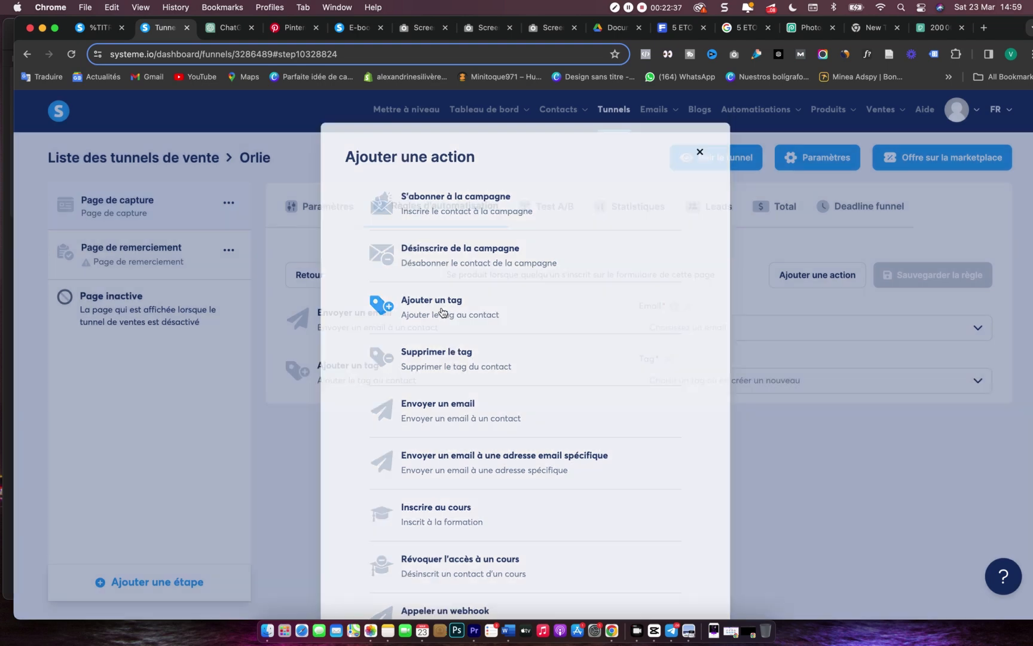
left_click(853, 282)
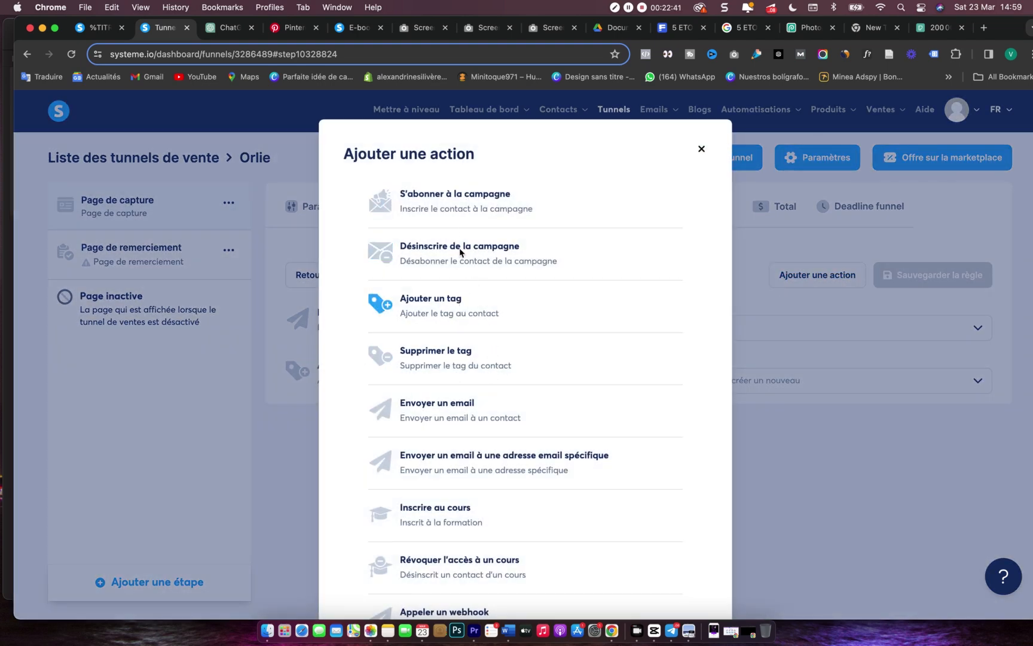
left_click(479, 211)
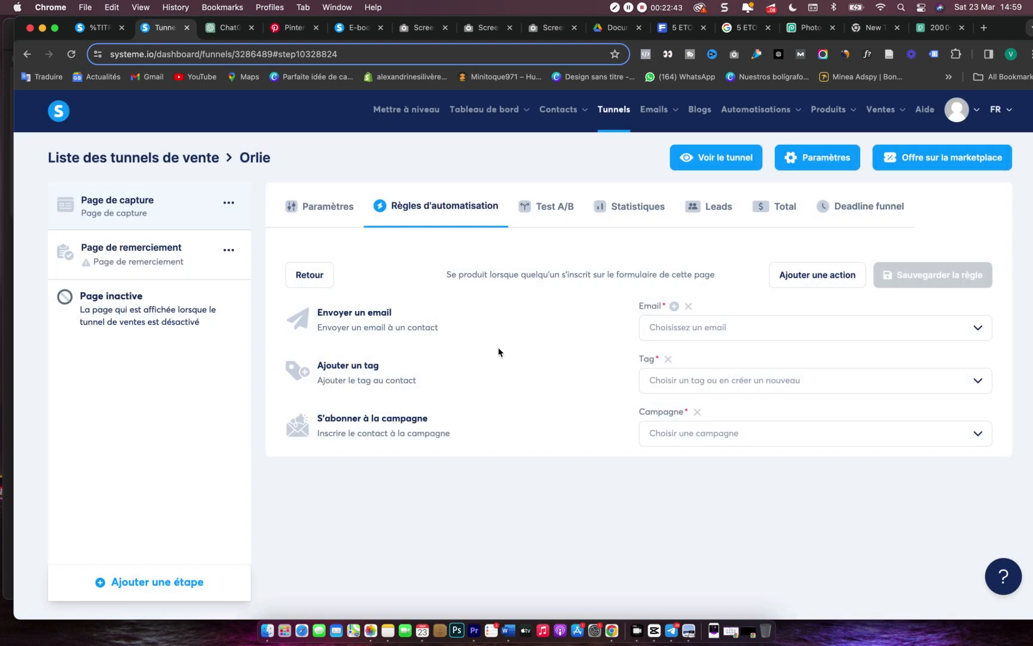
- Add the action "Inscrire au cours" to the rule and choose the course "Vos premiers 2000€ en SMMA"
left_click(773, 286)
scroll(449, 395, "down", 5)
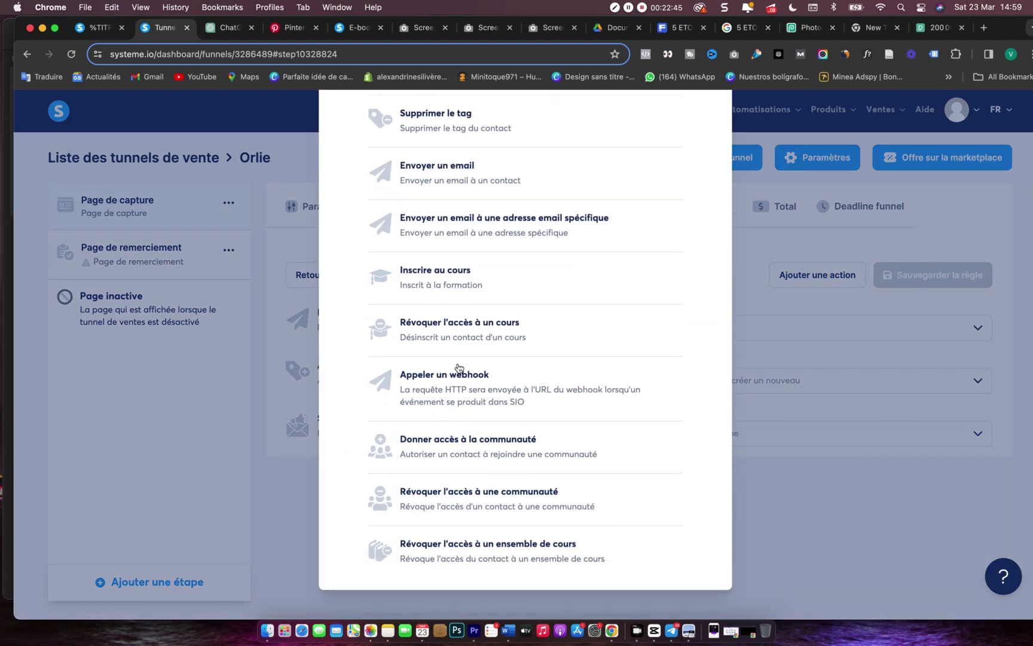
left_click(466, 288)
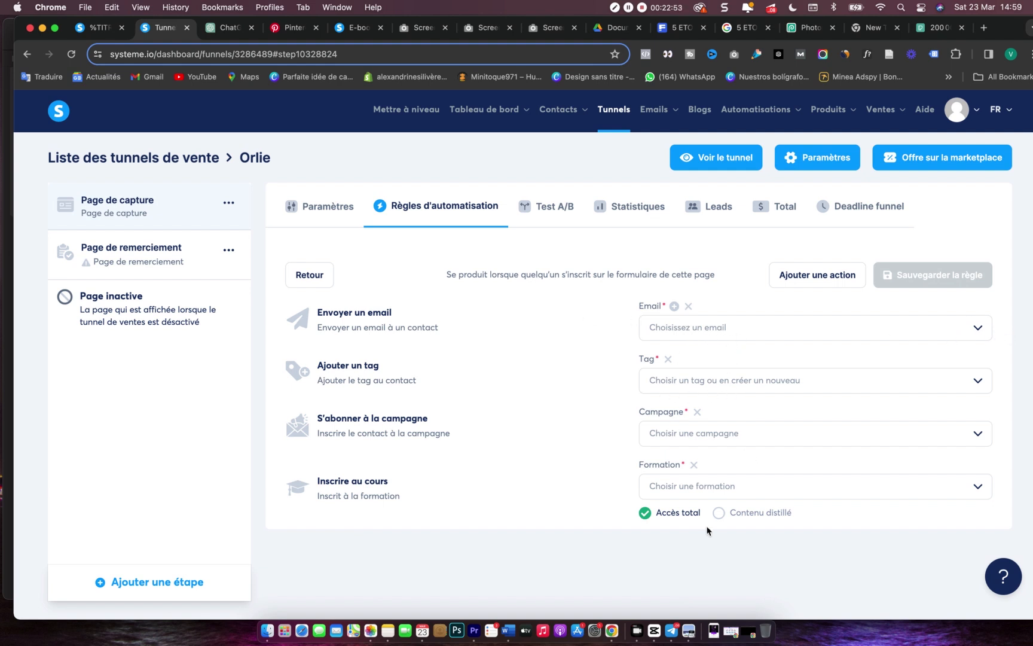
left_click(829, 494)
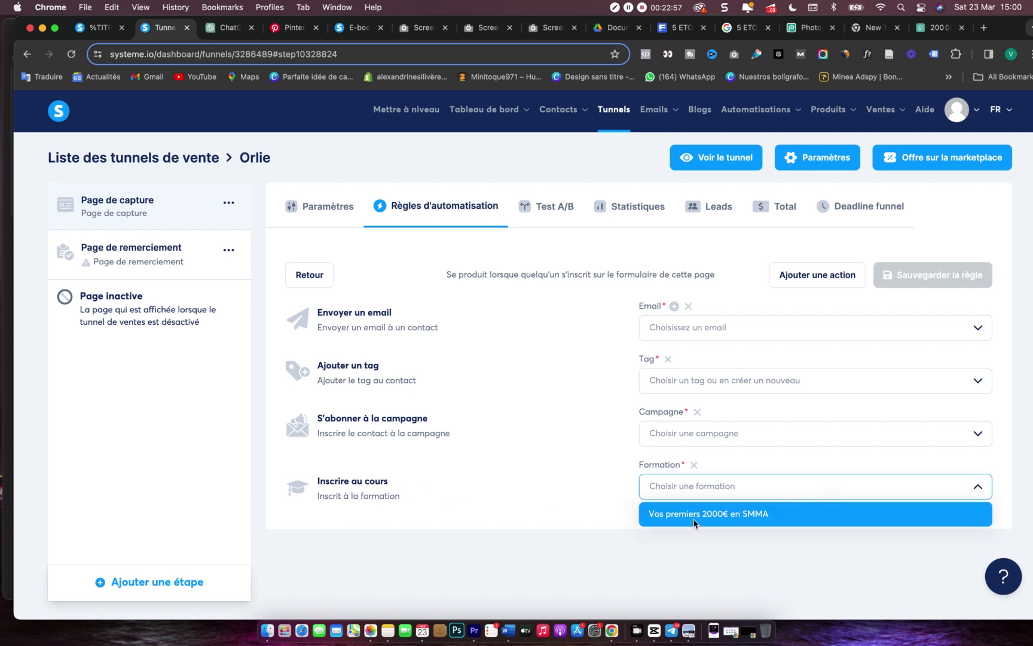
left_click(695, 522)
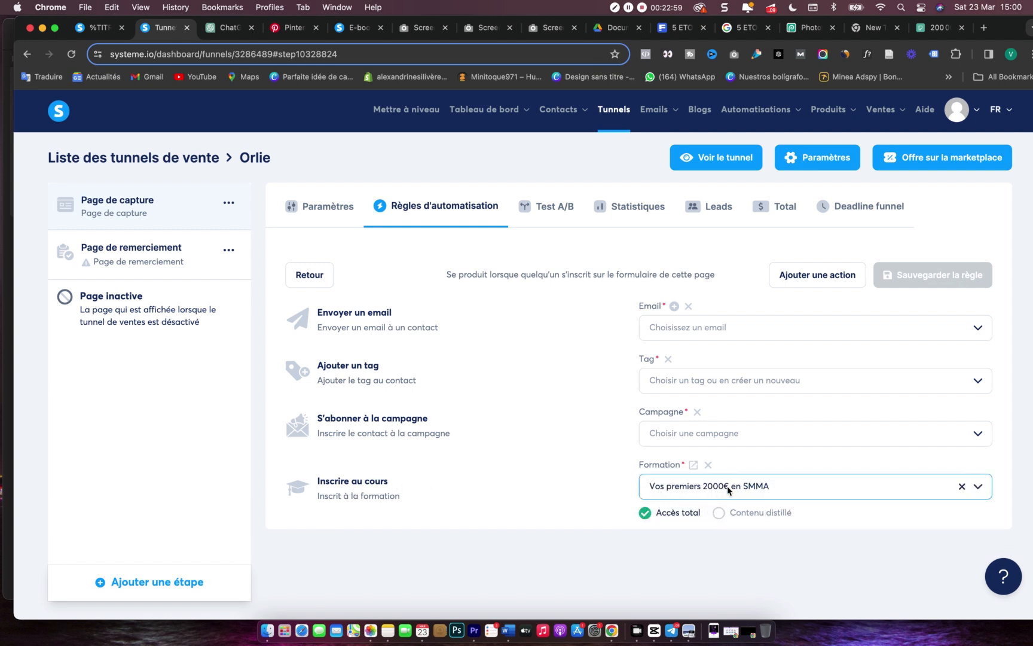
left_click(498, 510)
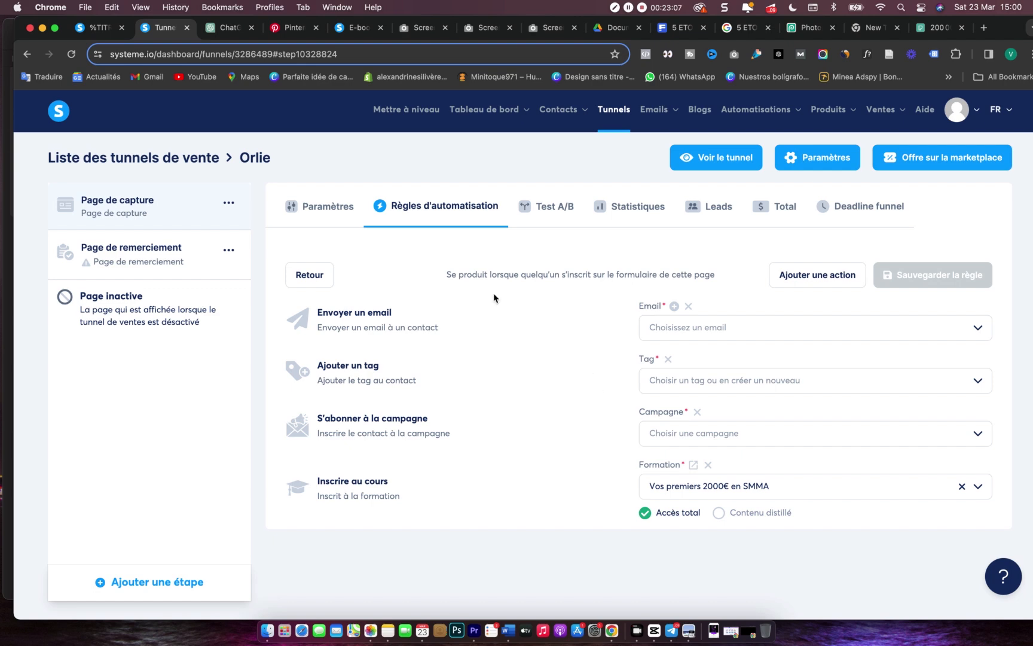
- Review the hero section of the published e-book page and open the capture page in the page editor
left_click(348, 30)
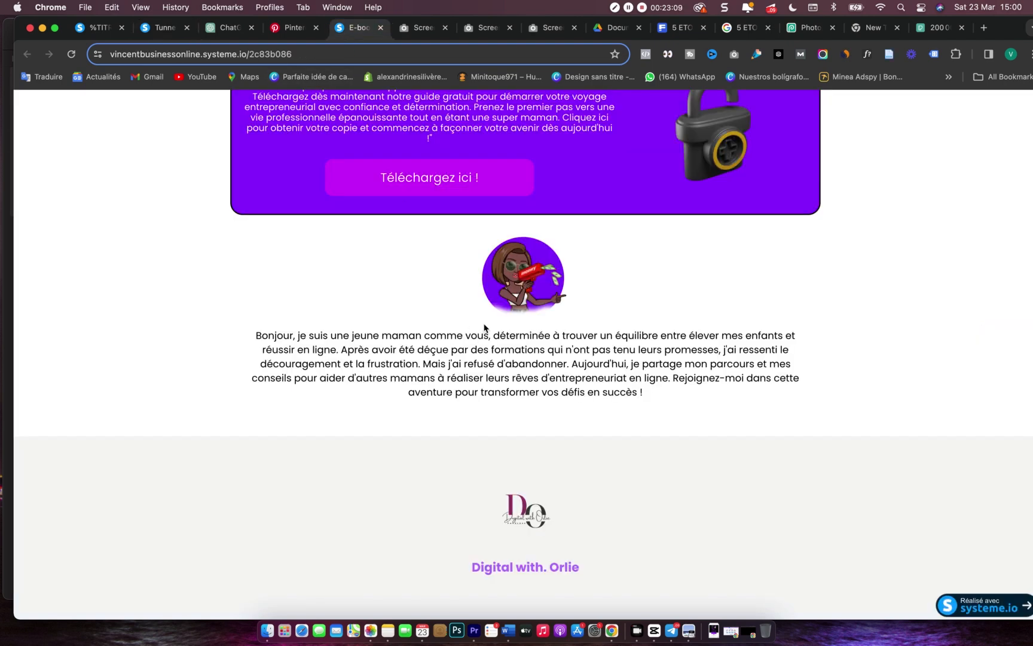
scroll(635, 334, "up", 15)
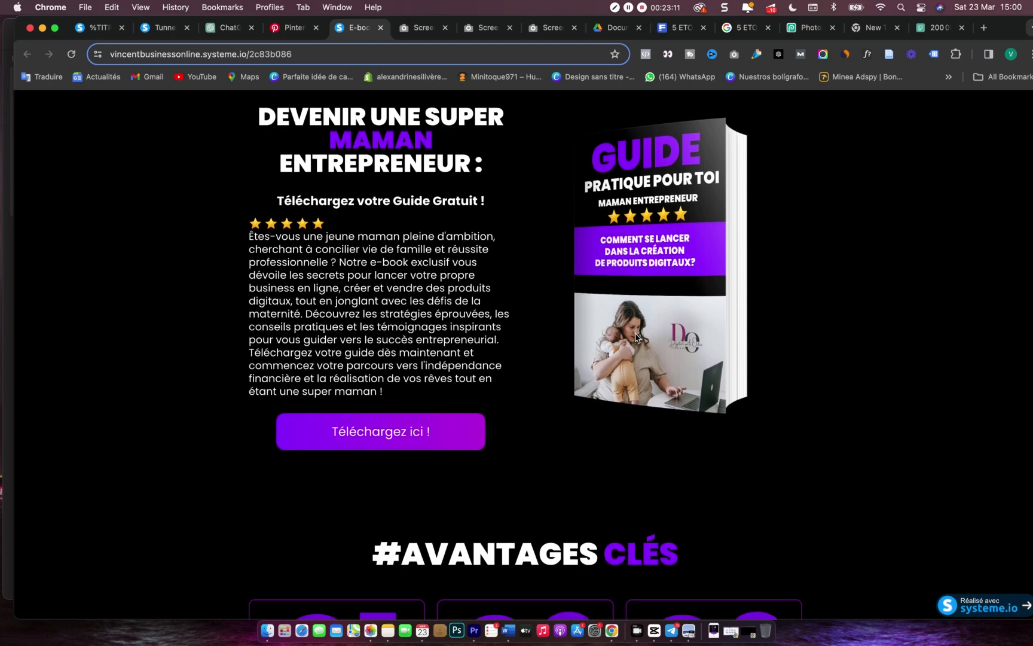
scroll(635, 337, "down", 8)
scroll(568, 344, "up", 8)
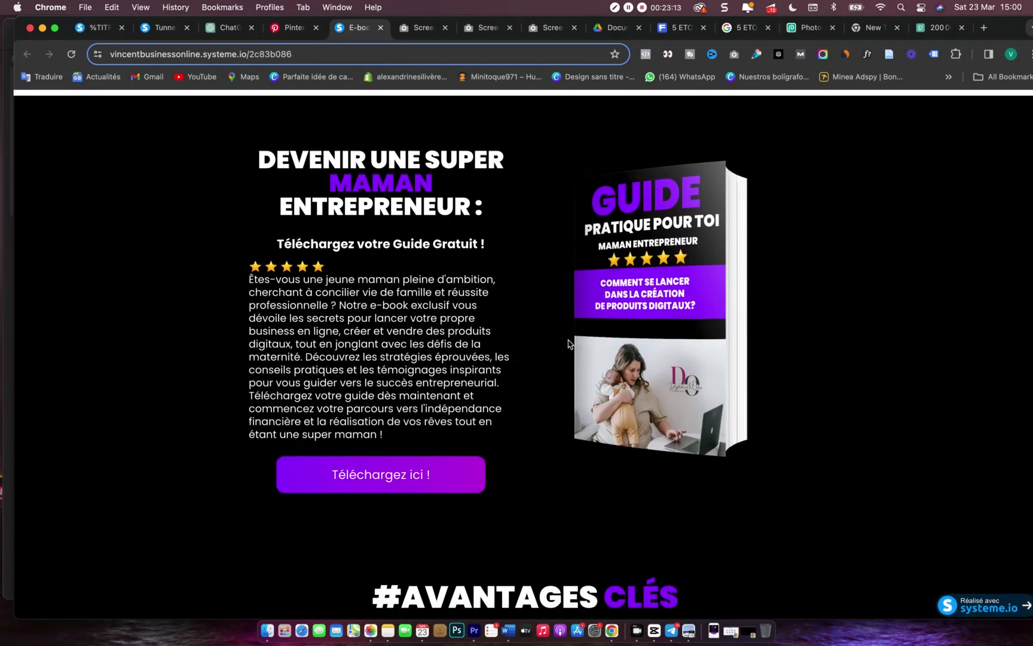
left_click(158, 29)
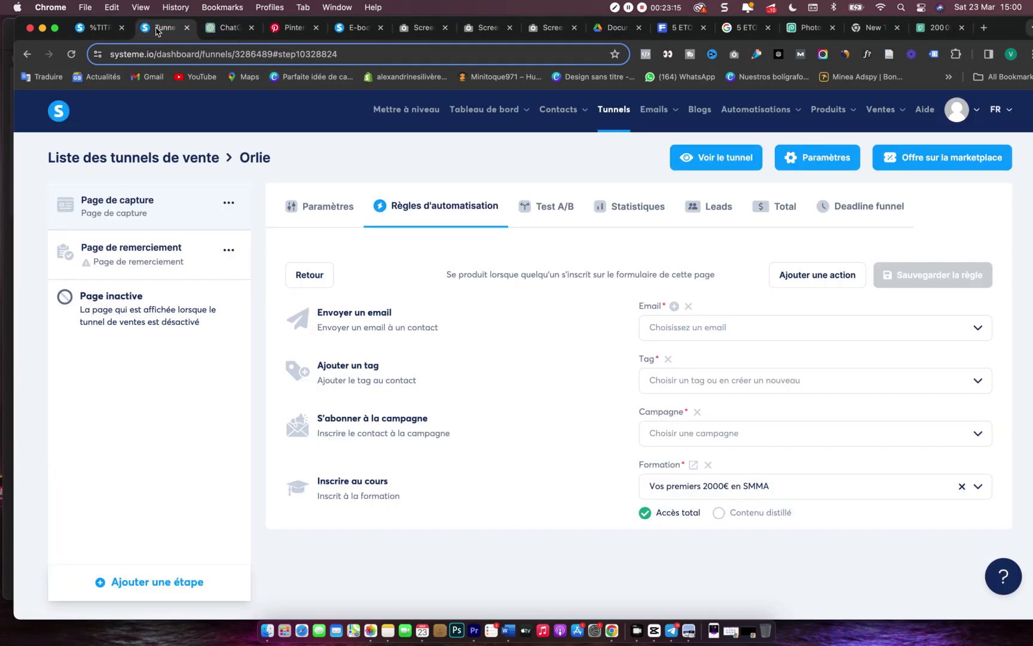
left_click(321, 210)
left_click(909, 297)
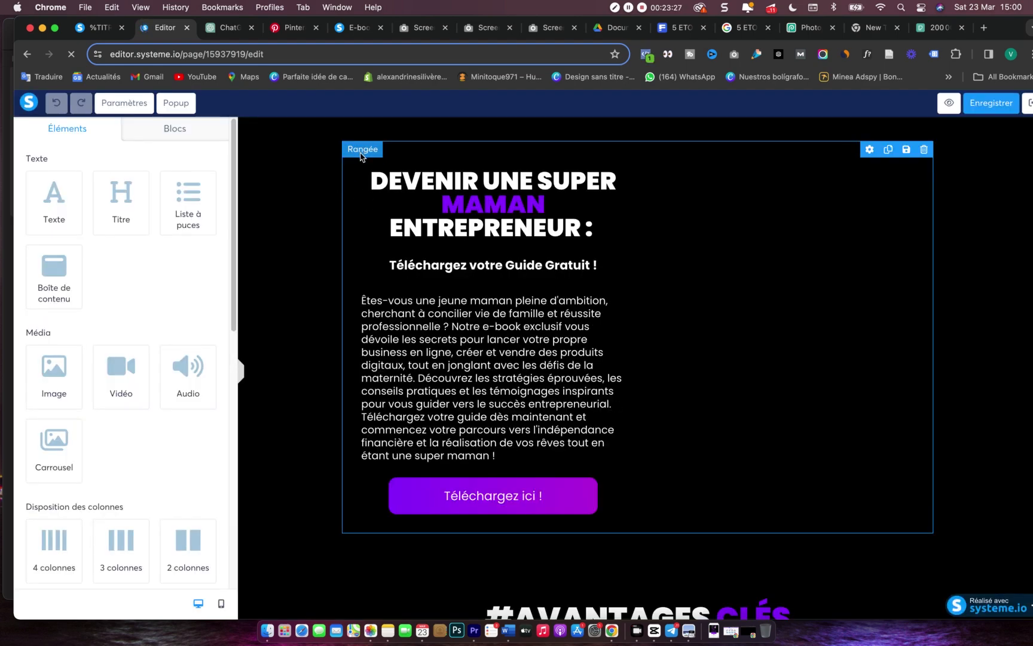
- Give the hero row a "Trait plein" border in purple BD10E0
left_click(360, 154)
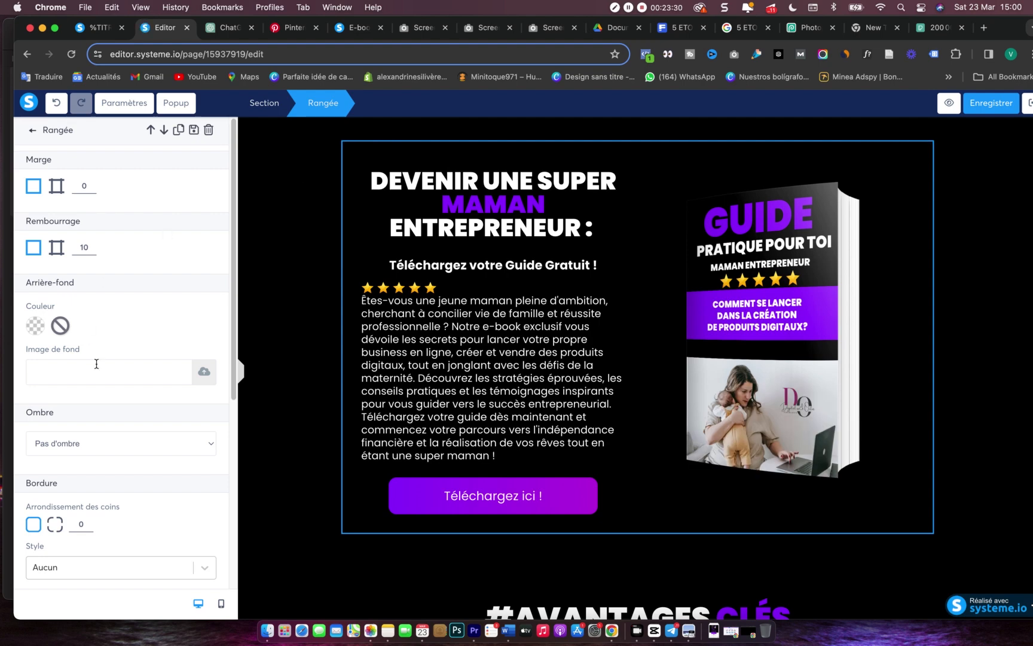
scroll(97, 364, "down", 5)
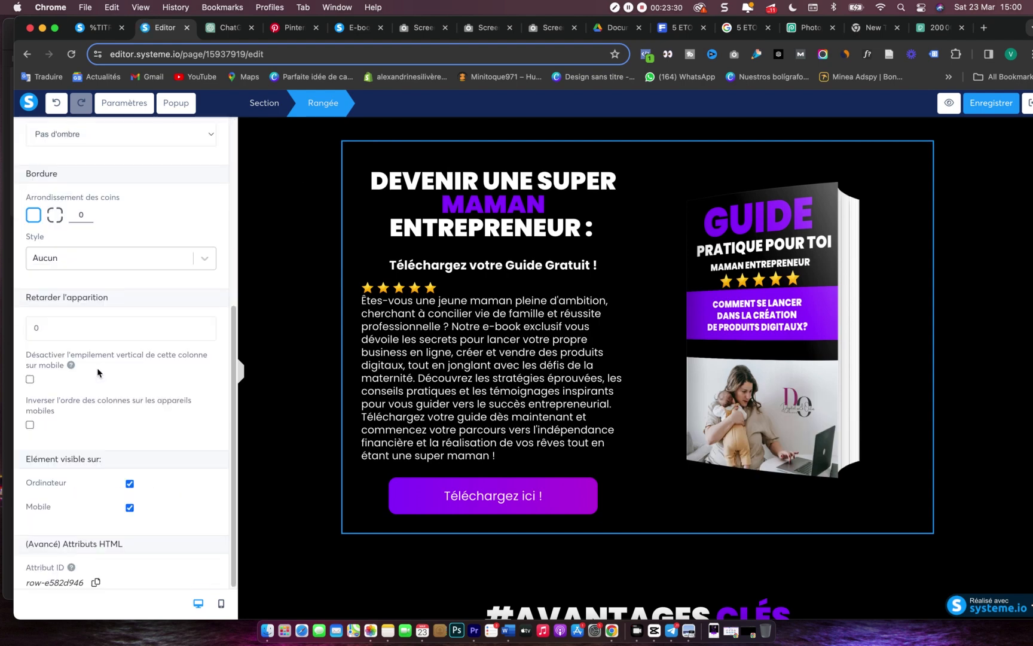
left_click(180, 254)
left_click(64, 306)
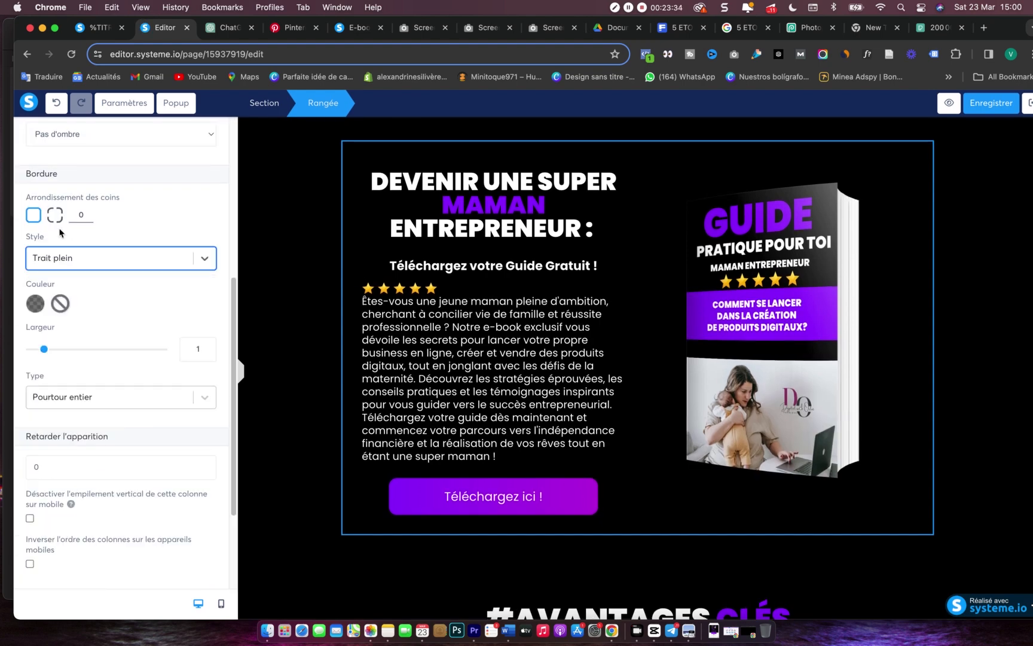
left_click(39, 305)
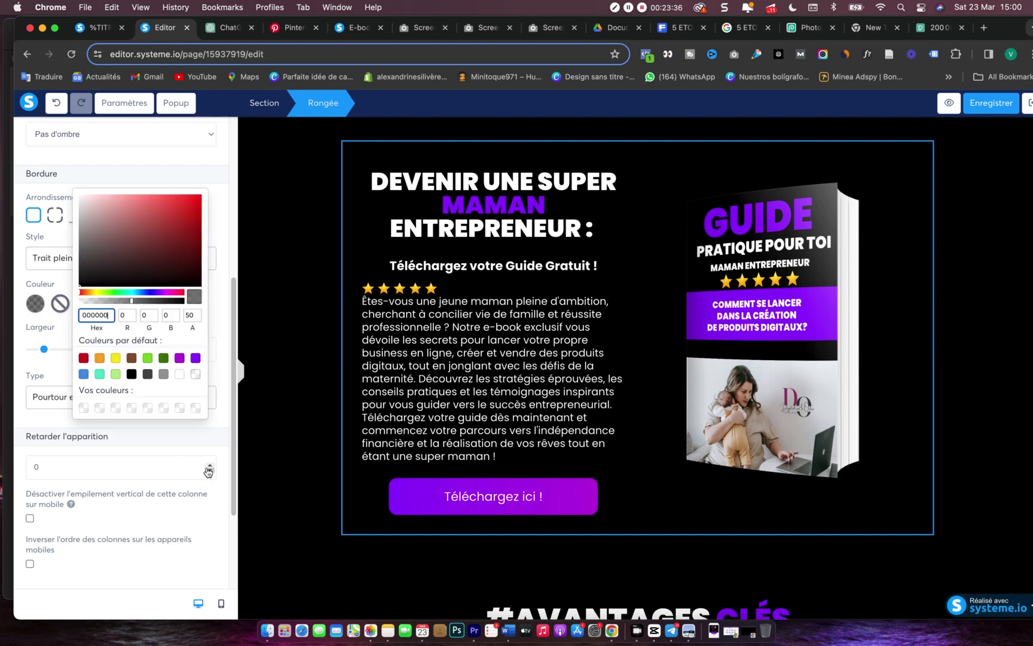
left_click(180, 357)
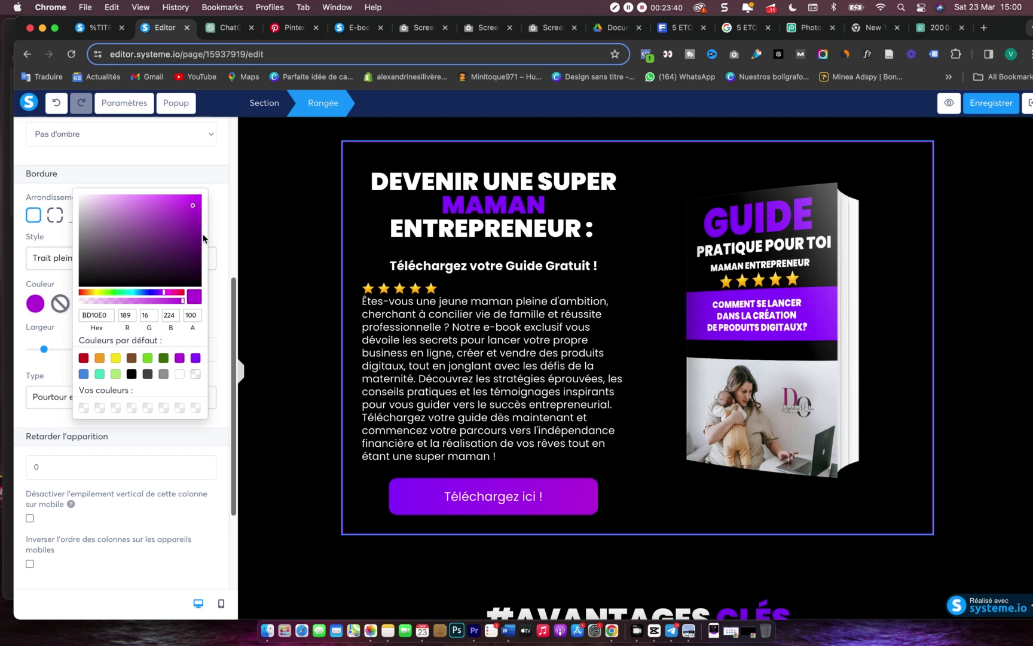
- Set the hero row's corner rounding to 20 on all corners and save the page
left_click(56, 215)
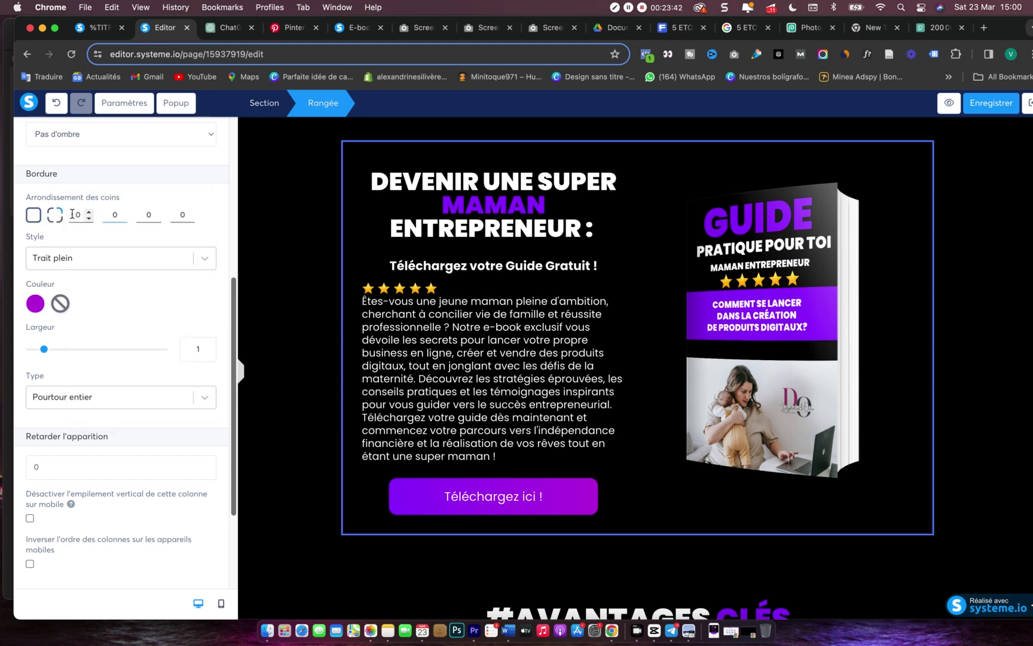
left_click(33, 215)
left_click(79, 214)
type("20")
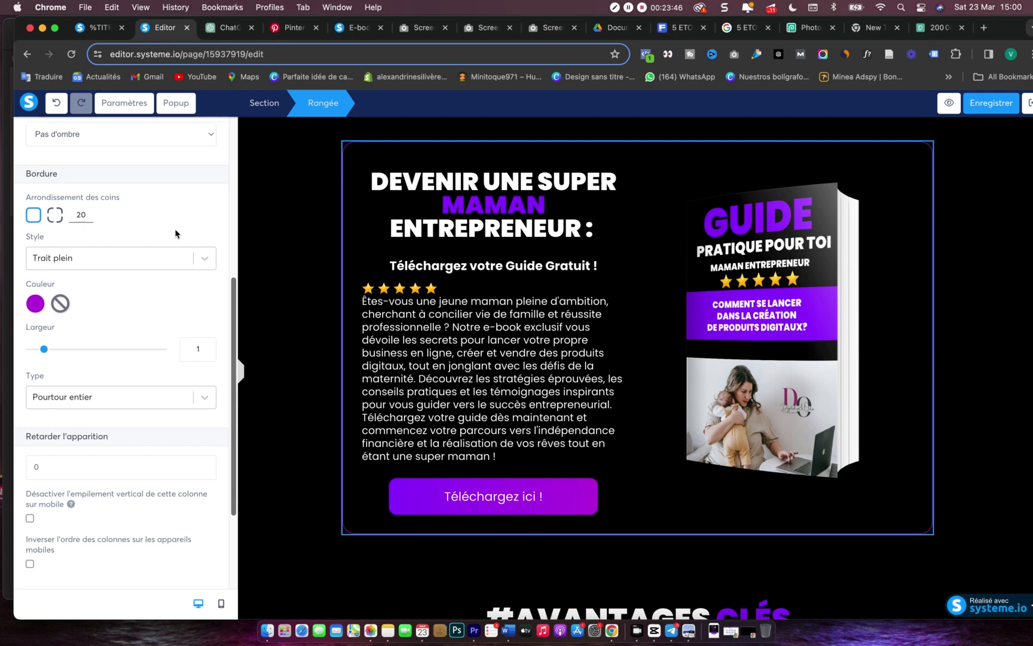
left_click(994, 107)
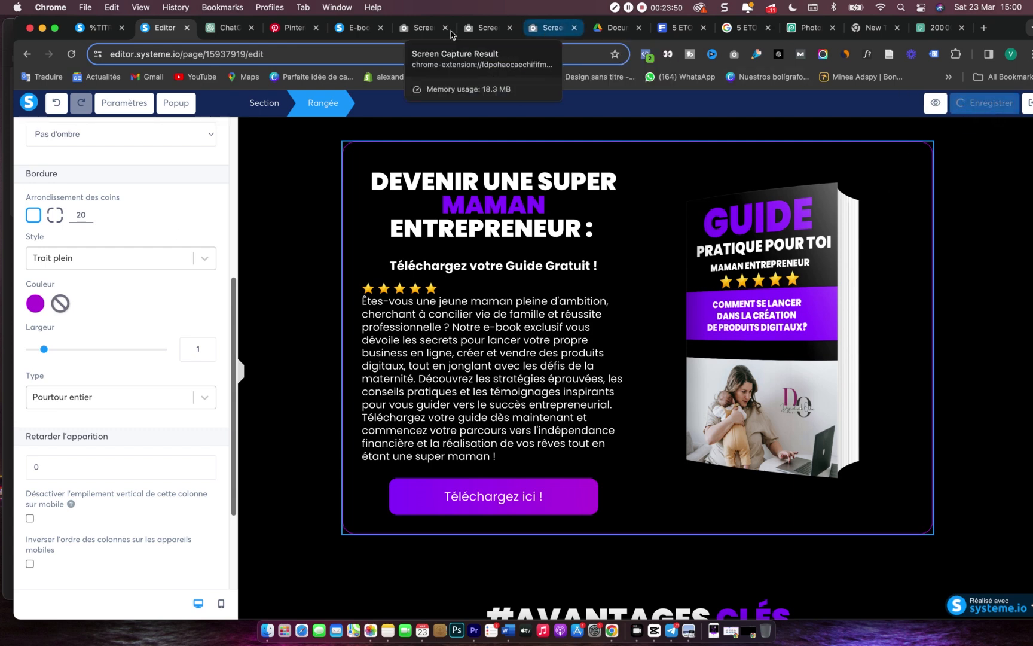
- Reload the published e-book page and check the border around the hero row
left_click(434, 30)
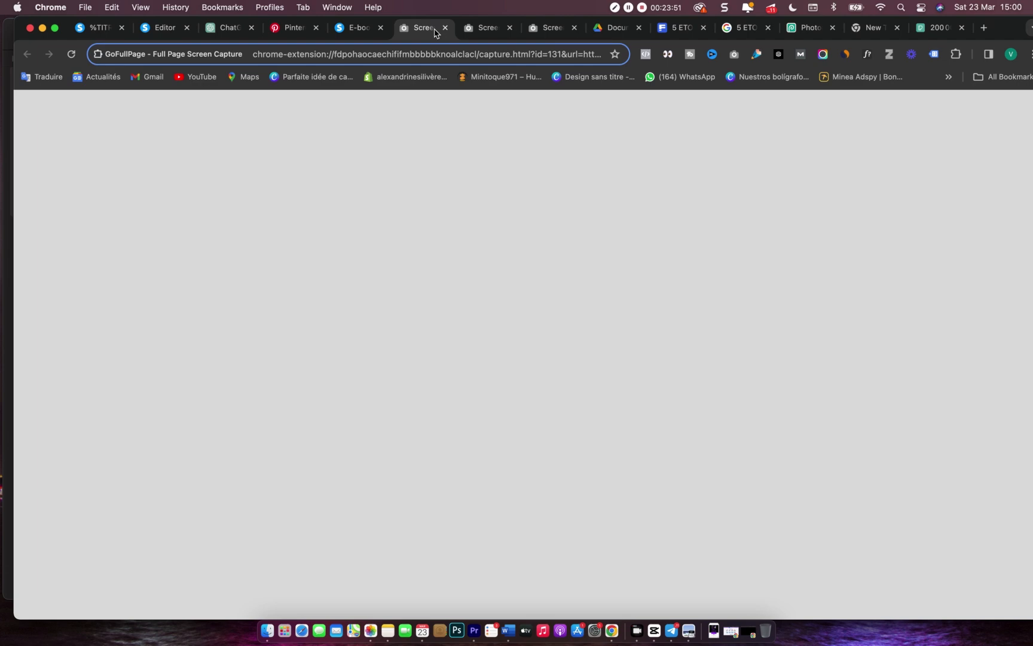
left_click(362, 28)
key("super+r")
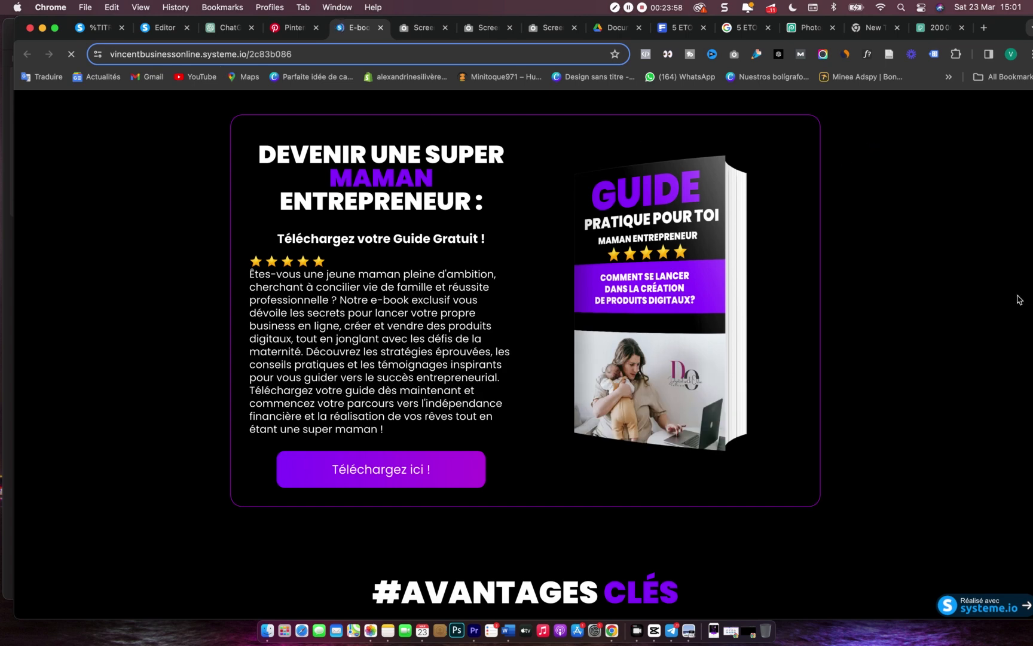
scroll(1019, 299, "down", 7)
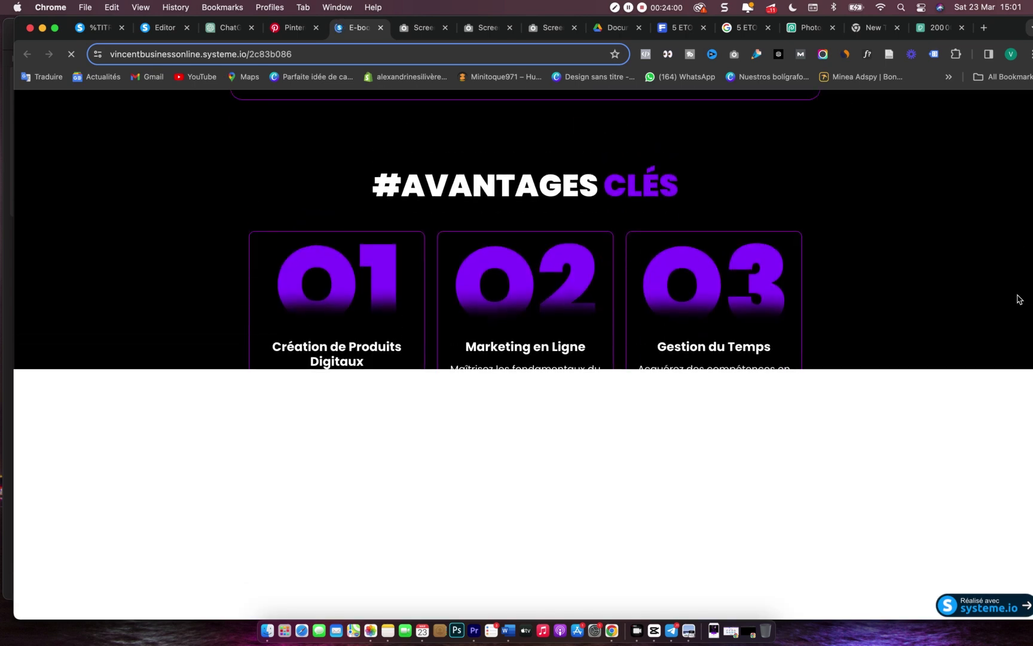
scroll(1020, 299, "up", 7)
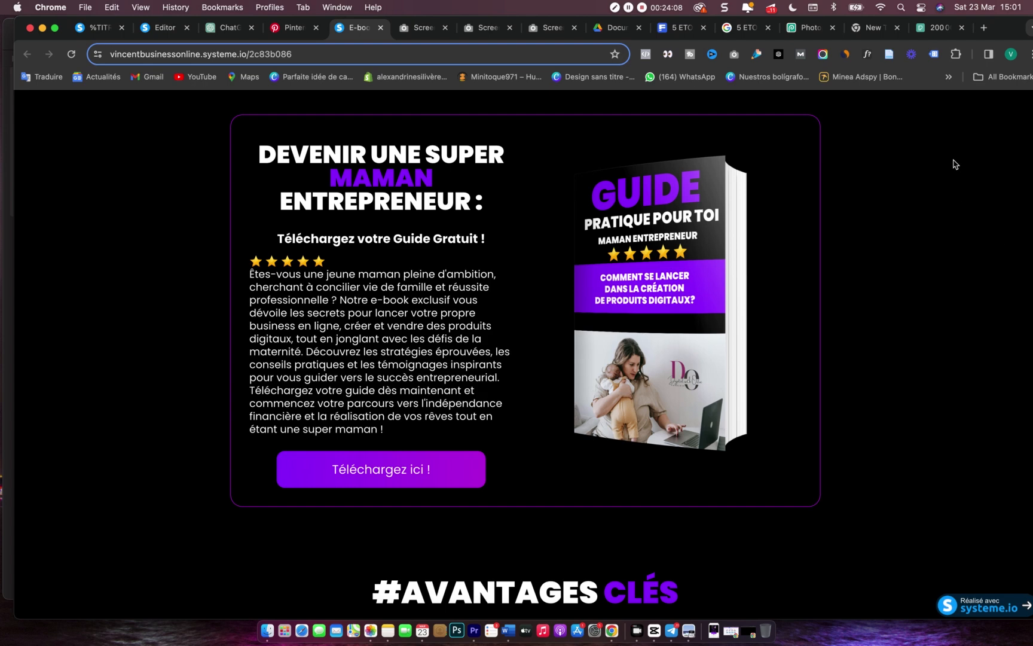
- Switch to Photopea and create a 1920 x 1080 px project with an empty layer above the hidden Background layer
left_click(801, 27)
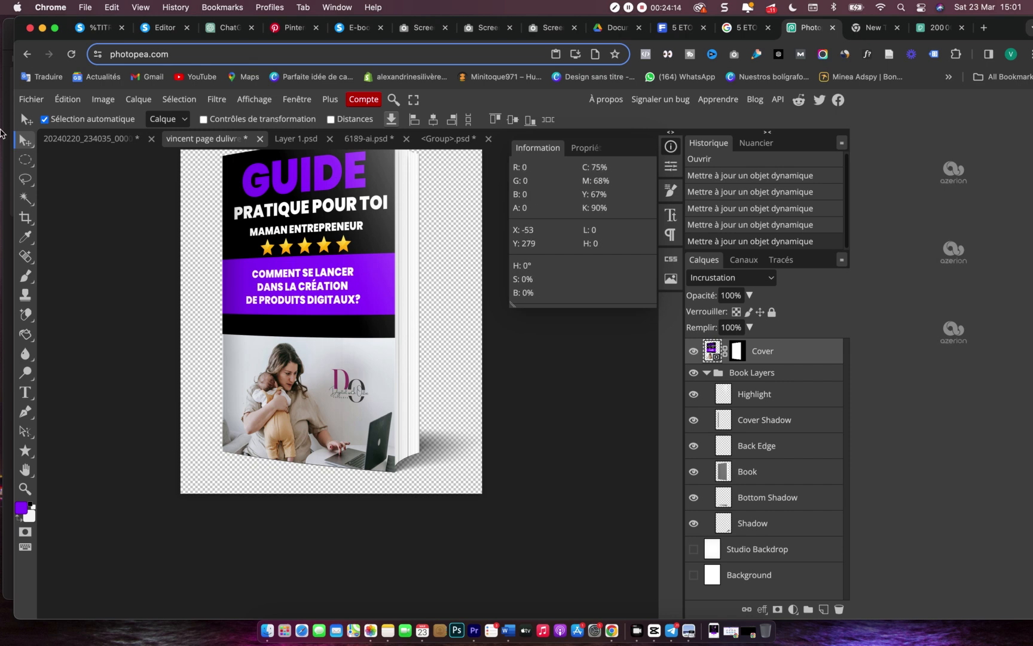
left_click(31, 99)
left_click(55, 119)
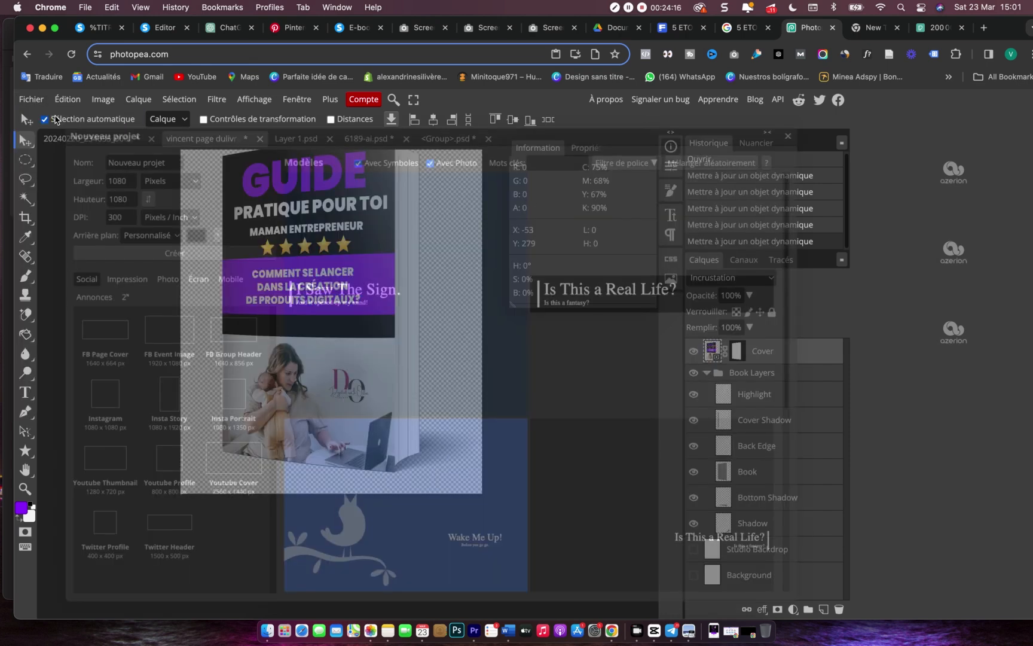
left_click(169, 336)
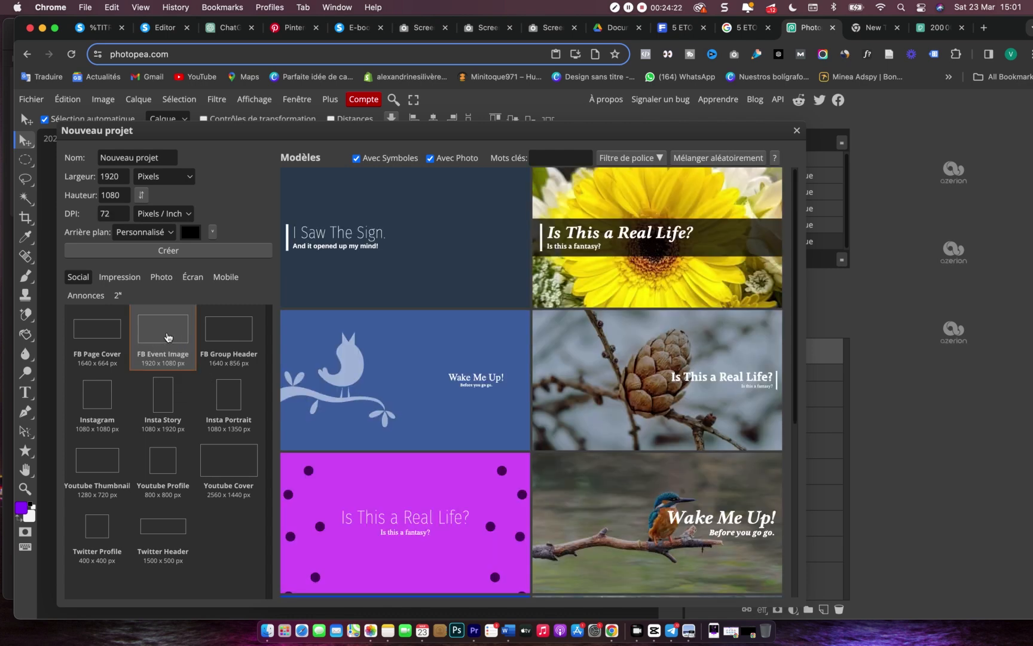
left_click(195, 252)
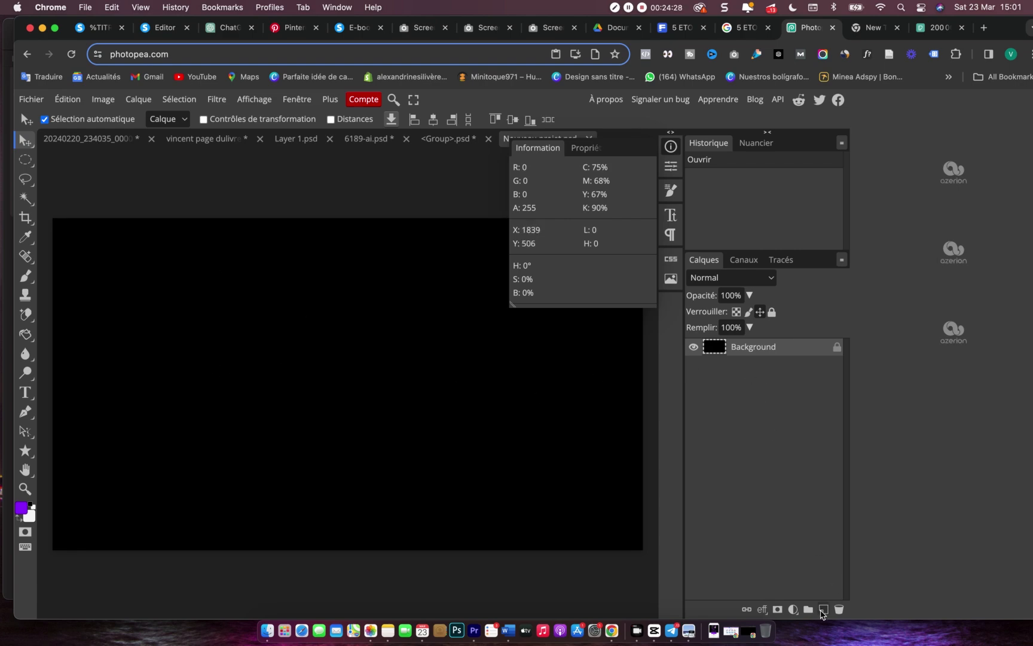
left_click(822, 609)
left_click(693, 365)
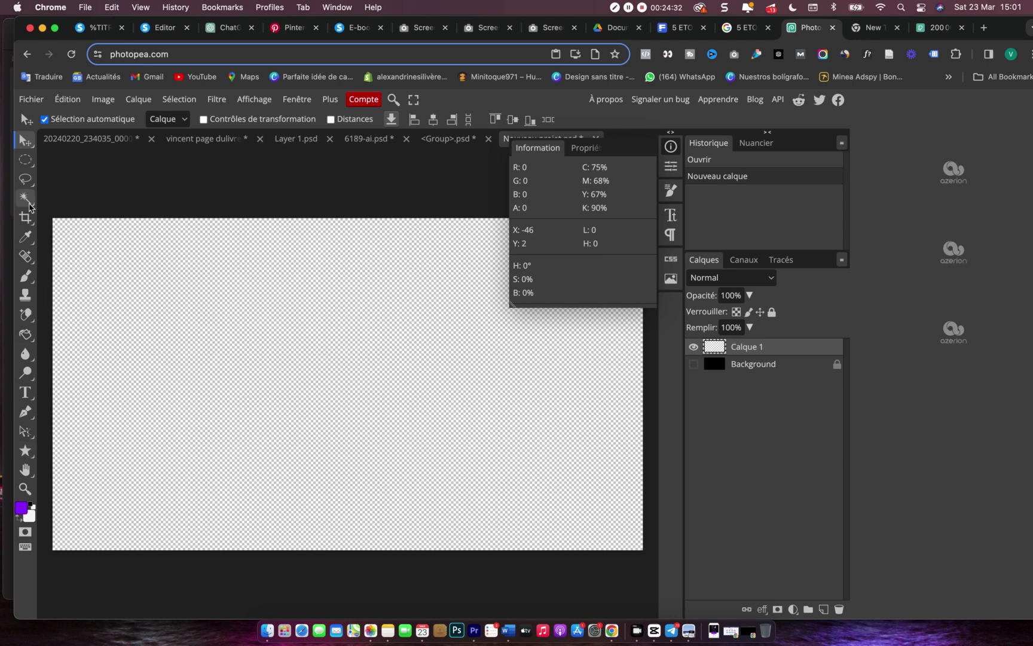
- Paint a single soft purple dot near the canvas centre using a 48 px brush at 0% hardness
left_click(26, 276)
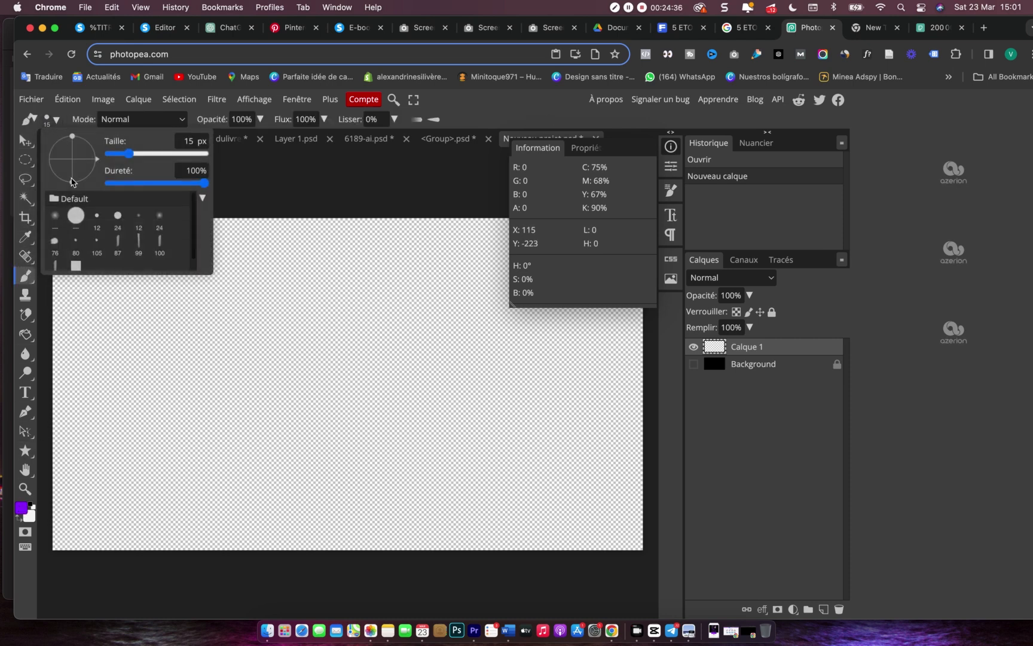
left_click(55, 217)
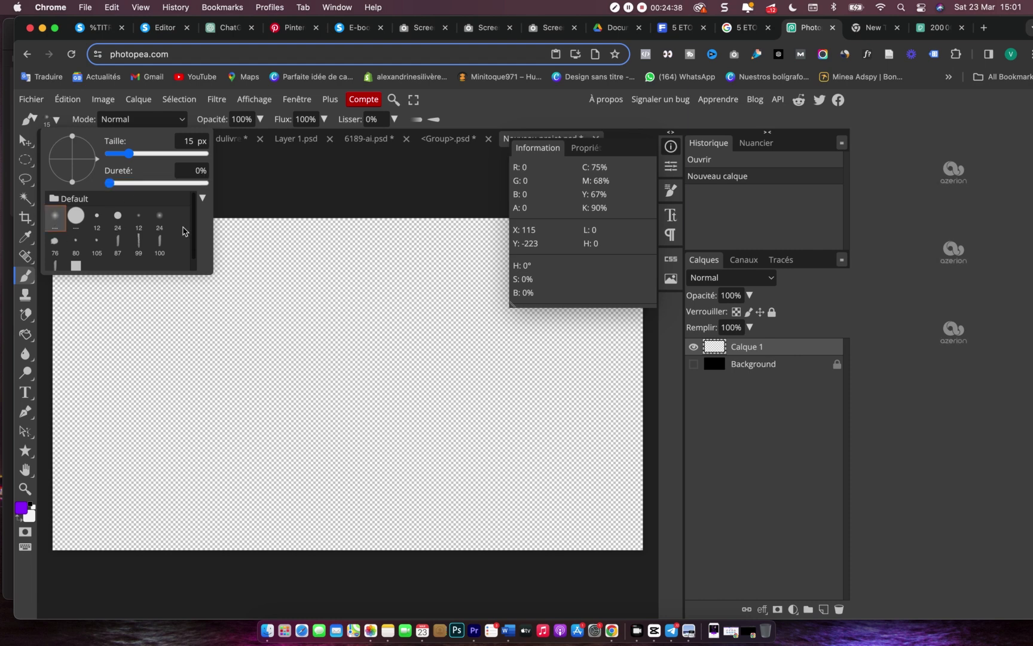
left_click(143, 157)
left_click(304, 368)
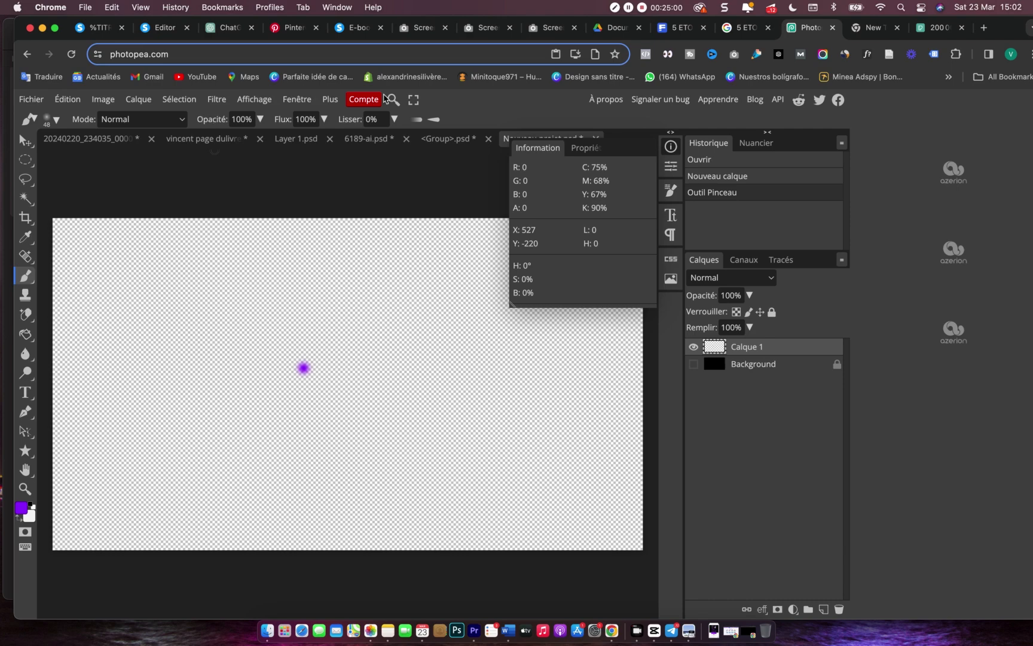
left_click(414, 100)
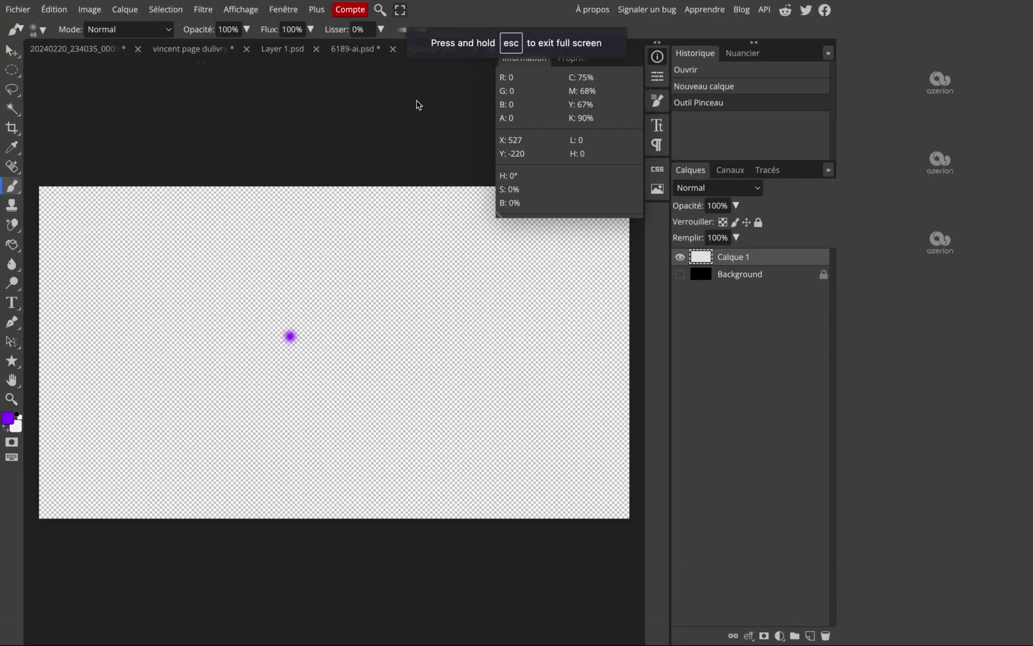
left_click(399, 11)
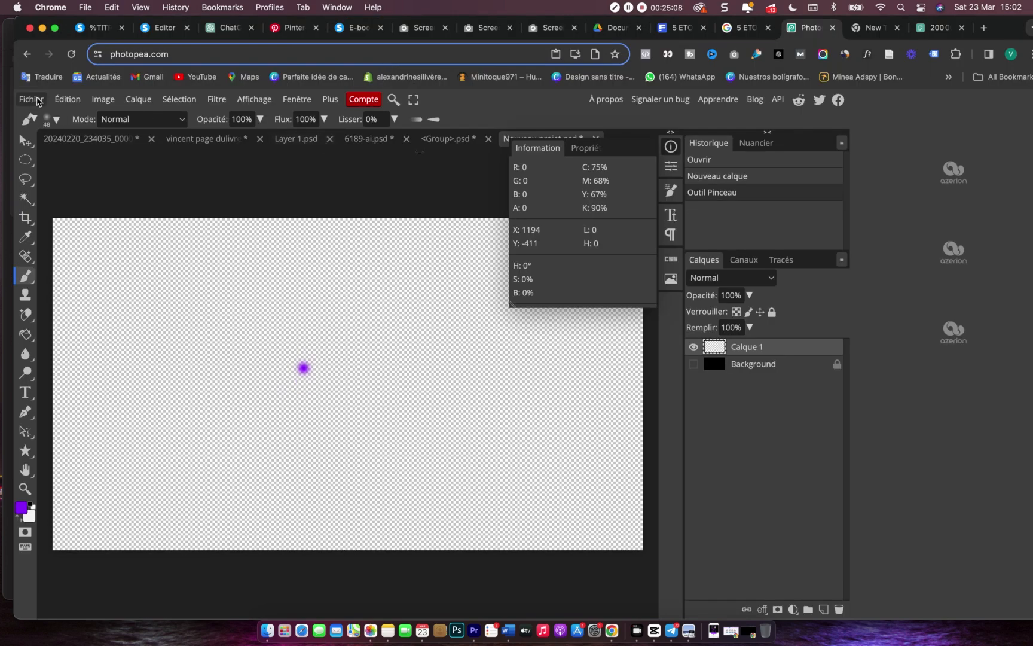
left_click(69, 103)
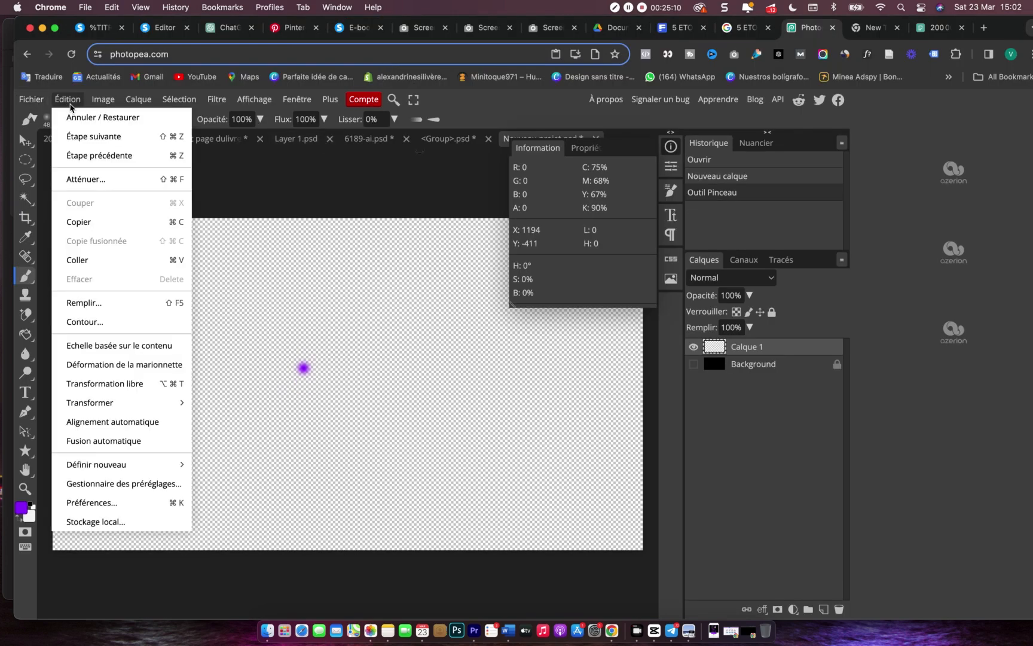
- Move the purple dot slightly to the right, closer to the centre of the canvas
left_click(26, 141)
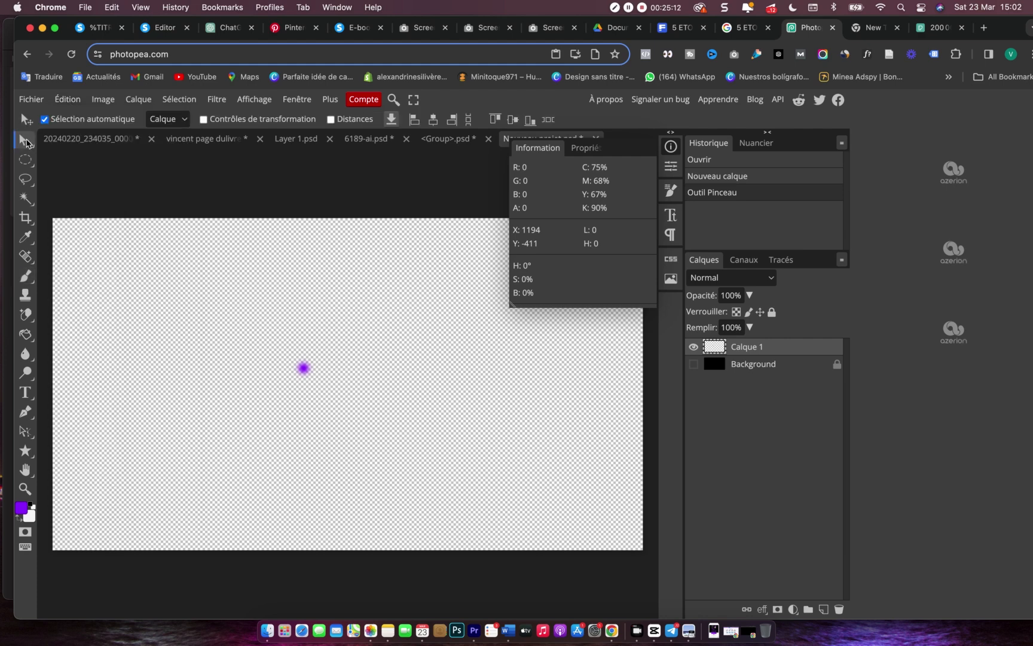
left_click_drag(303, 369, 308, 375)
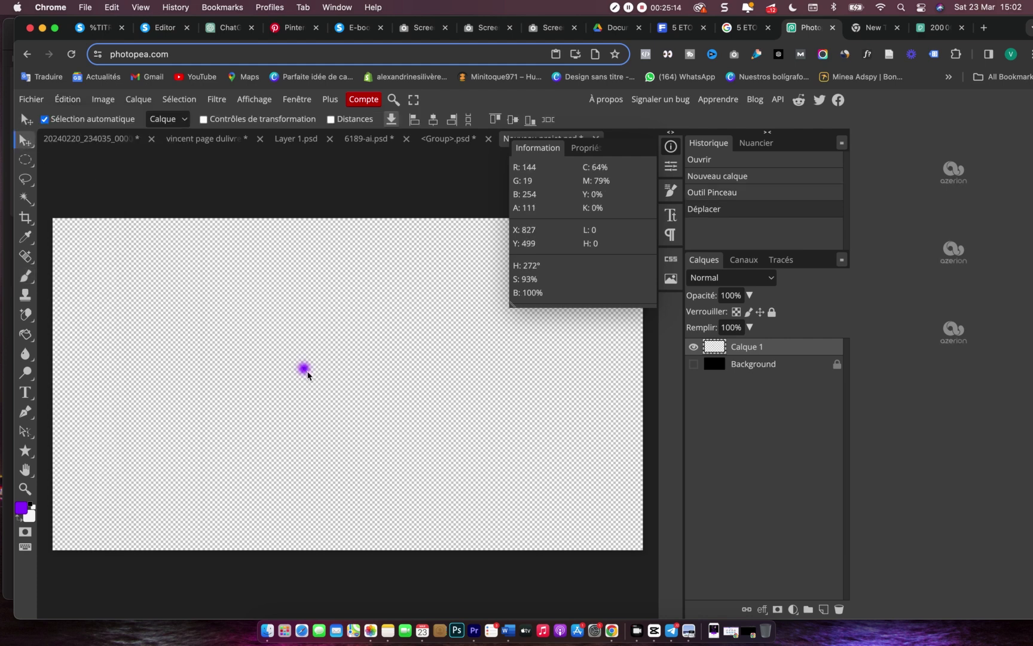
mouse_move(307, 374)
left_mouse_down()
mouse_move(338, 376)
mouse_move(322, 375)
left_mouse_up()
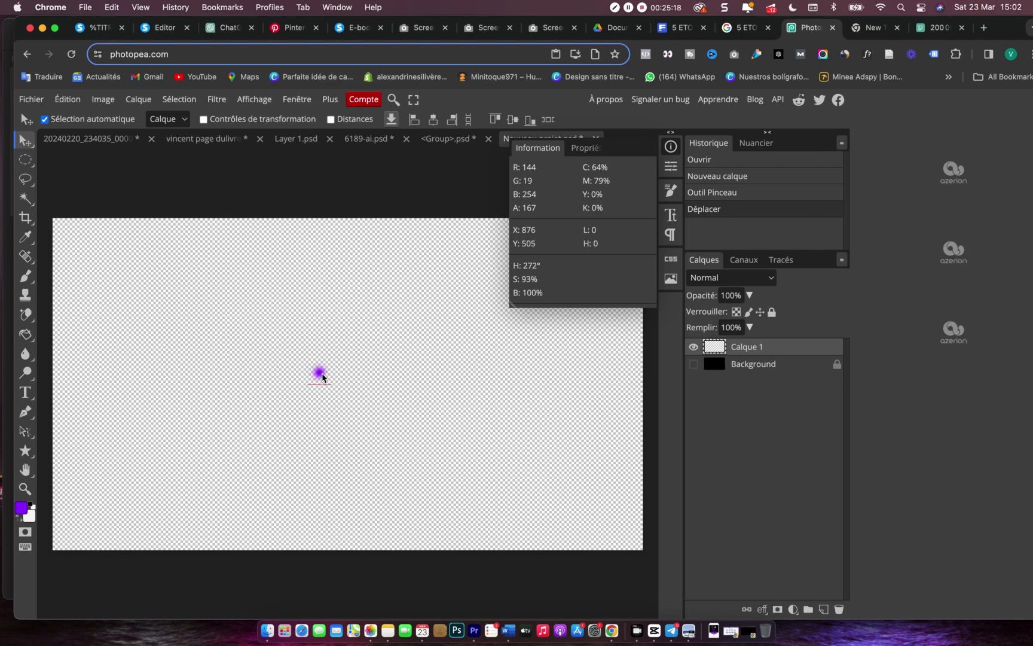
key("super+t")
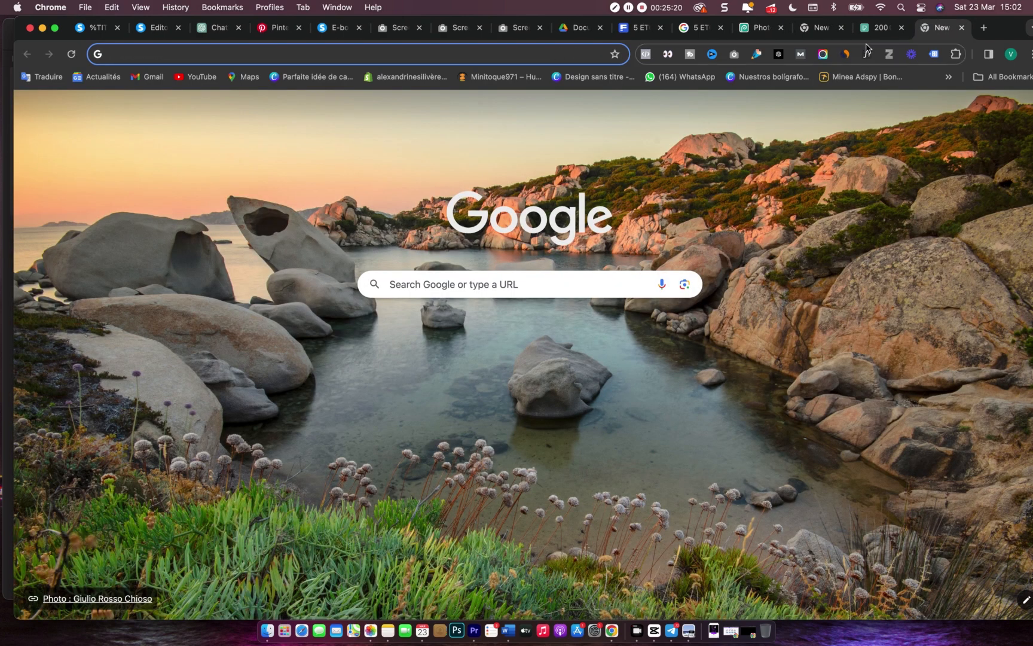
left_click(870, 32)
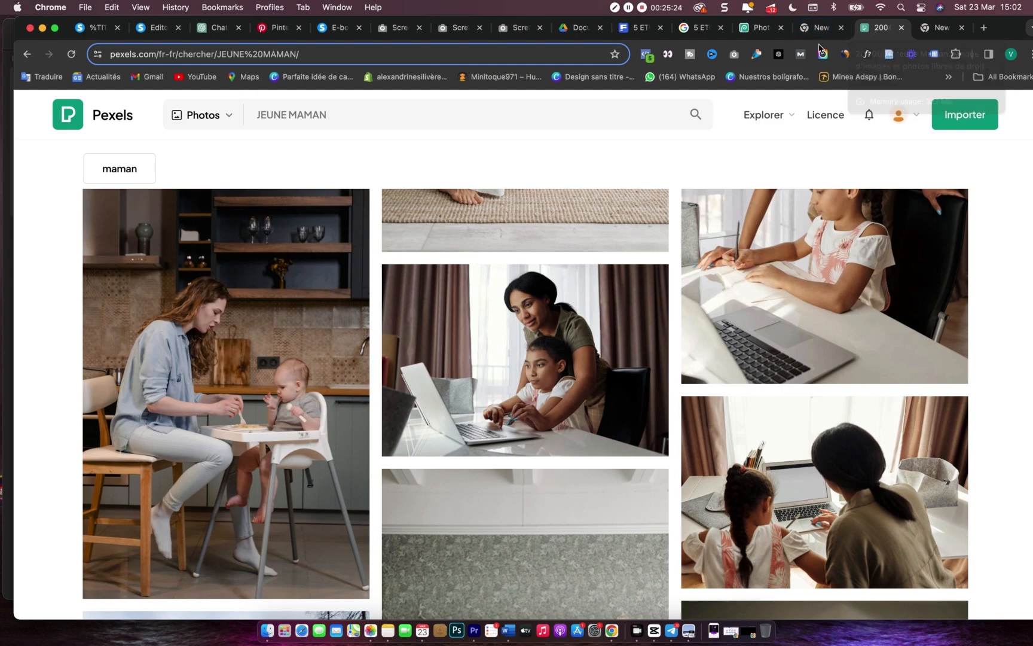
left_click(747, 31)
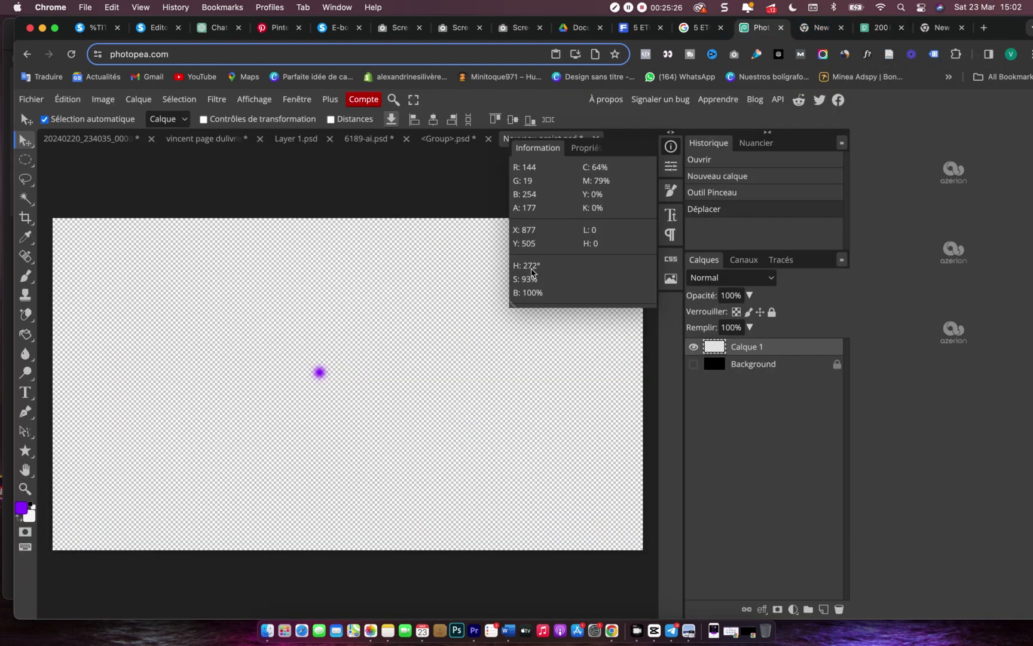
key("t")
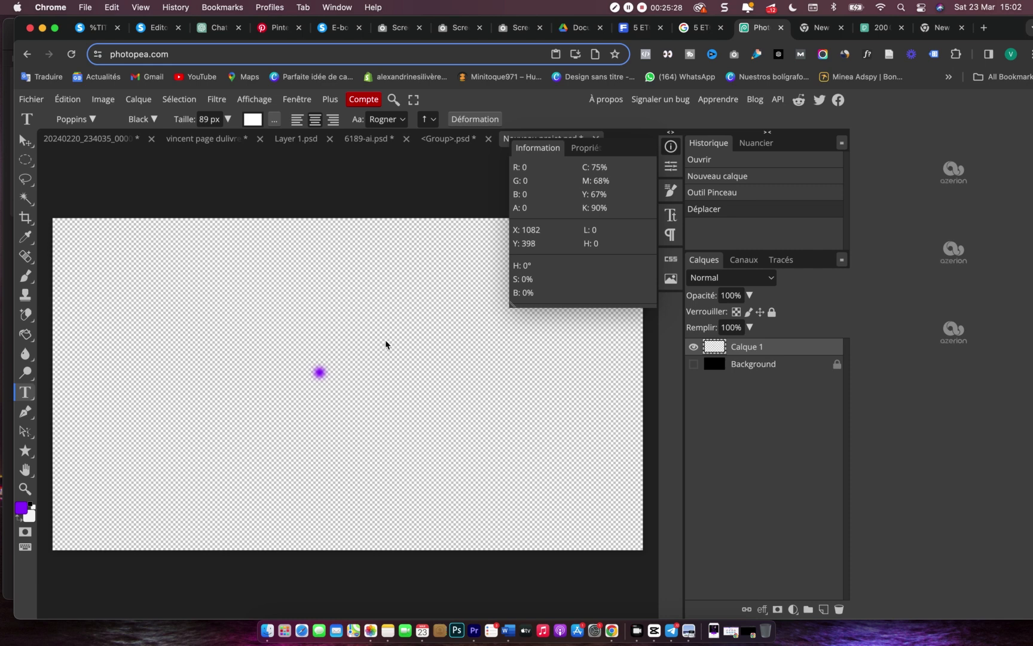
left_click(322, 374)
left_click(454, 389)
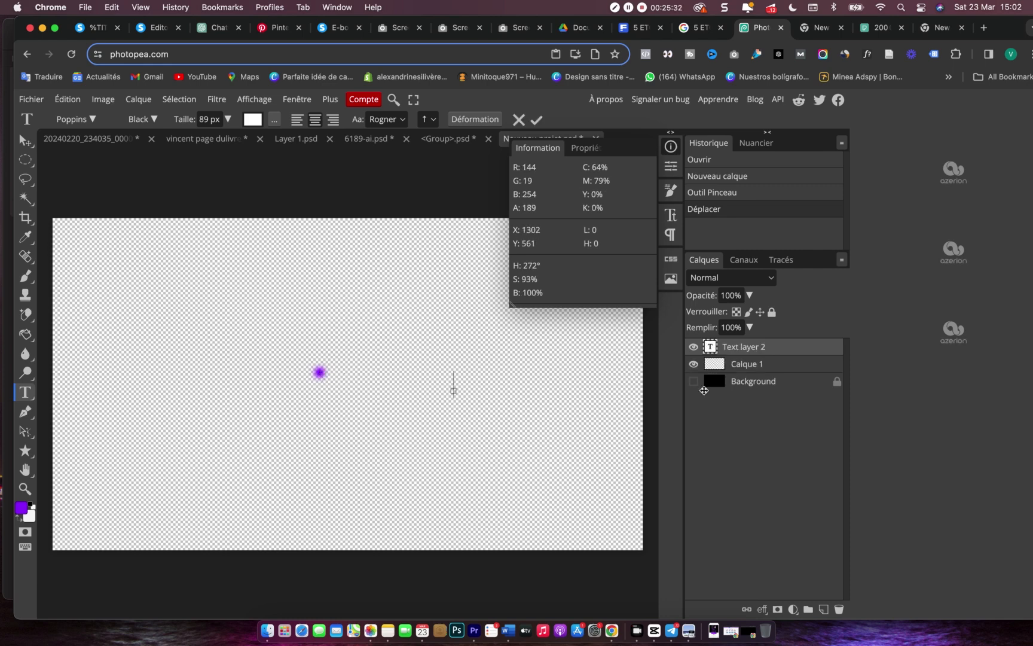
left_click(778, 349)
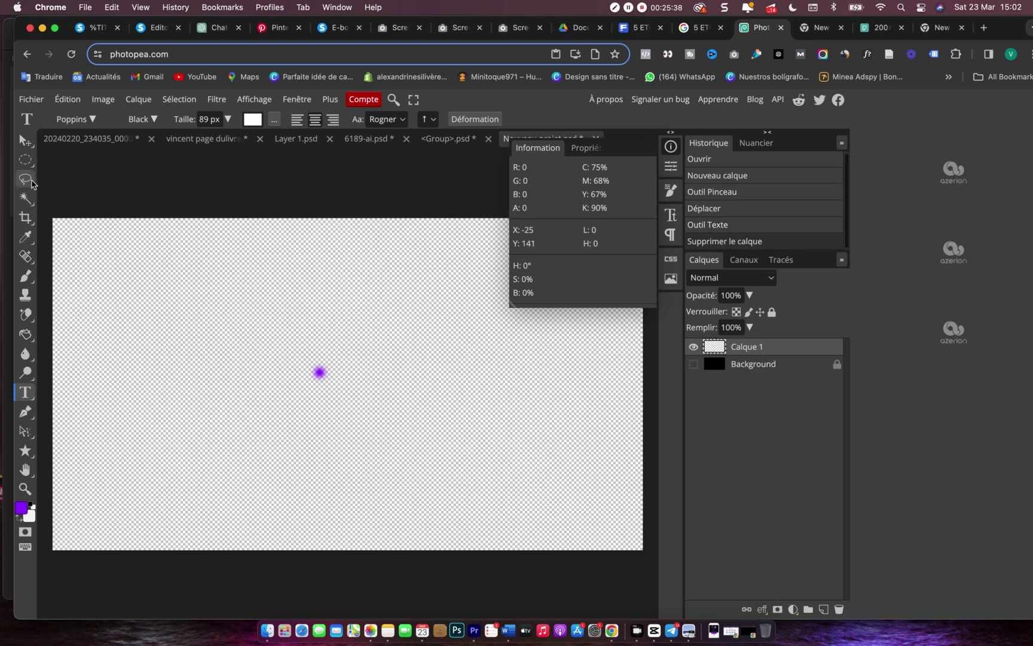
left_click(82, 101)
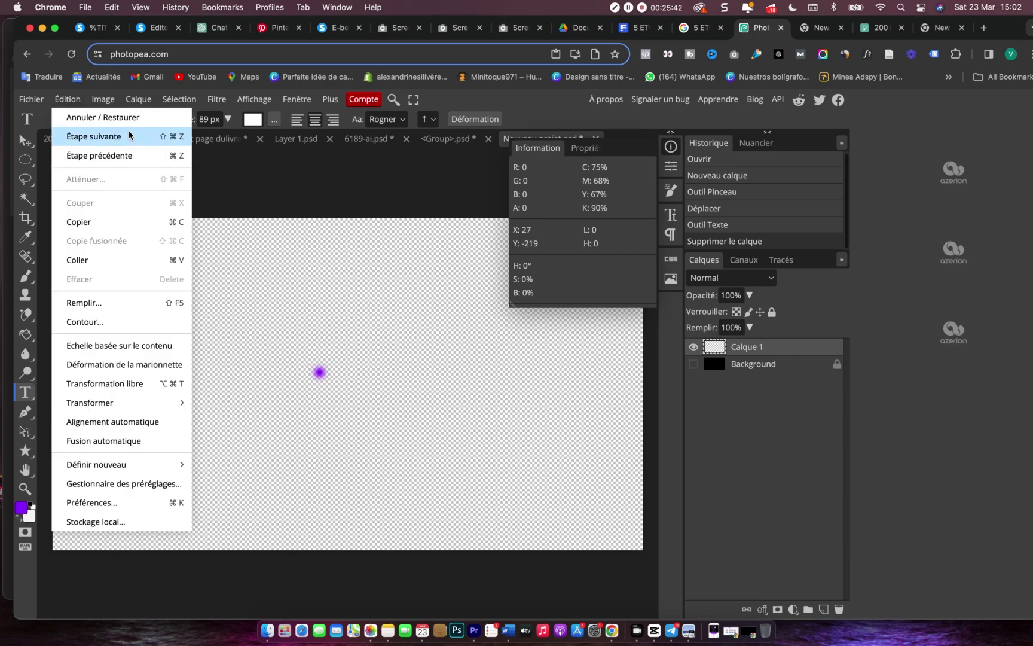
left_click(25, 143)
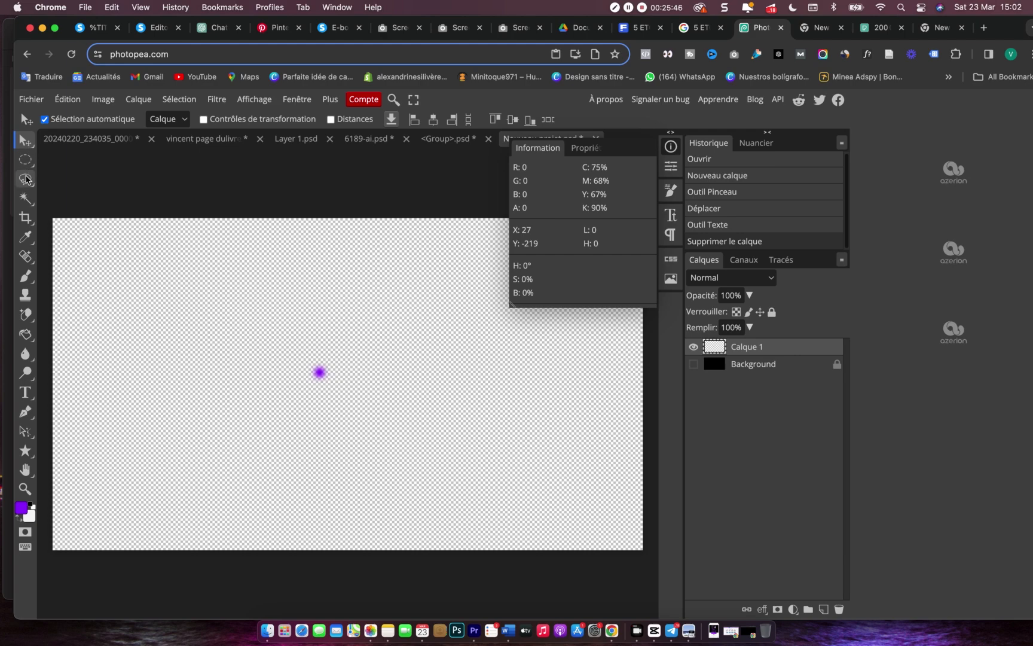
- Enlarge the purple dot proportionally with Free Transform to about 2741% and position its centre at about X 916, Y 525 px
left_click(68, 100)
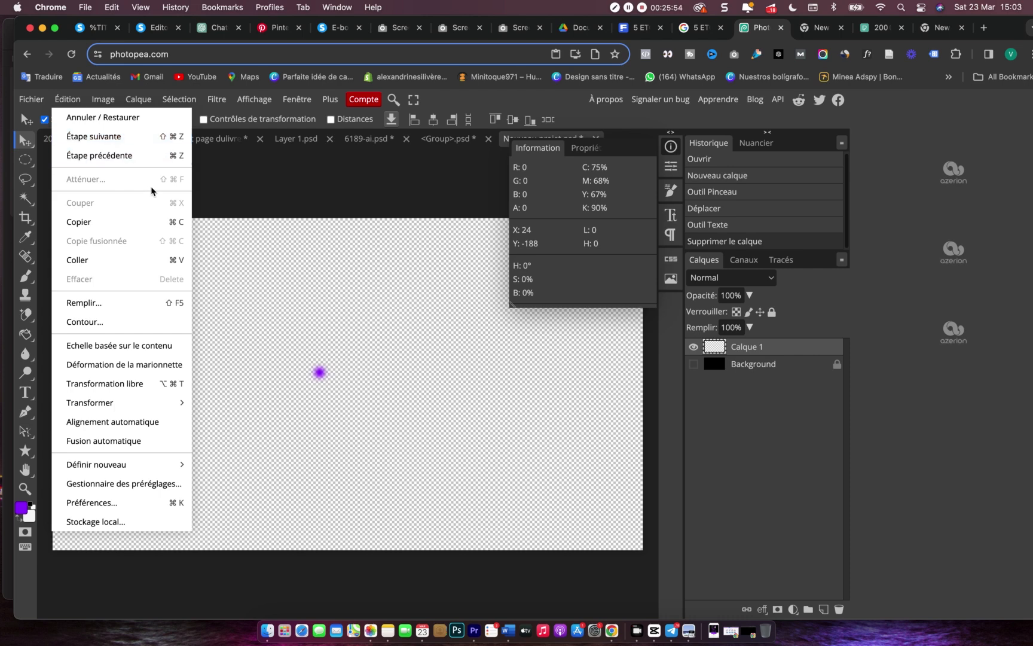
left_click(169, 385)
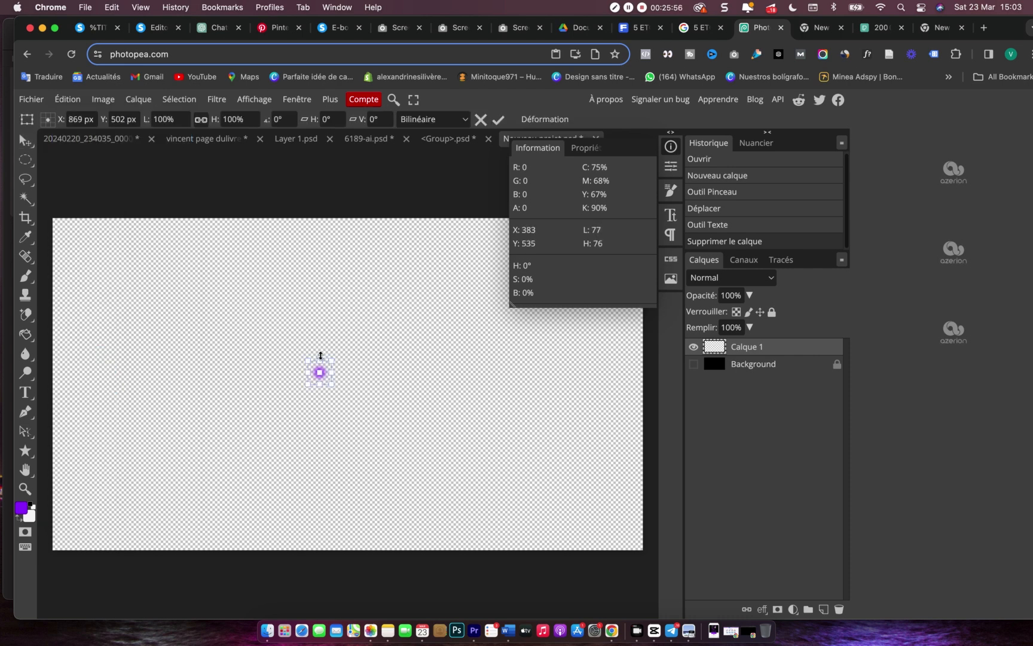
left_click_drag(307, 359, 161, 261)
left_click_drag(332, 385, 741, 576)
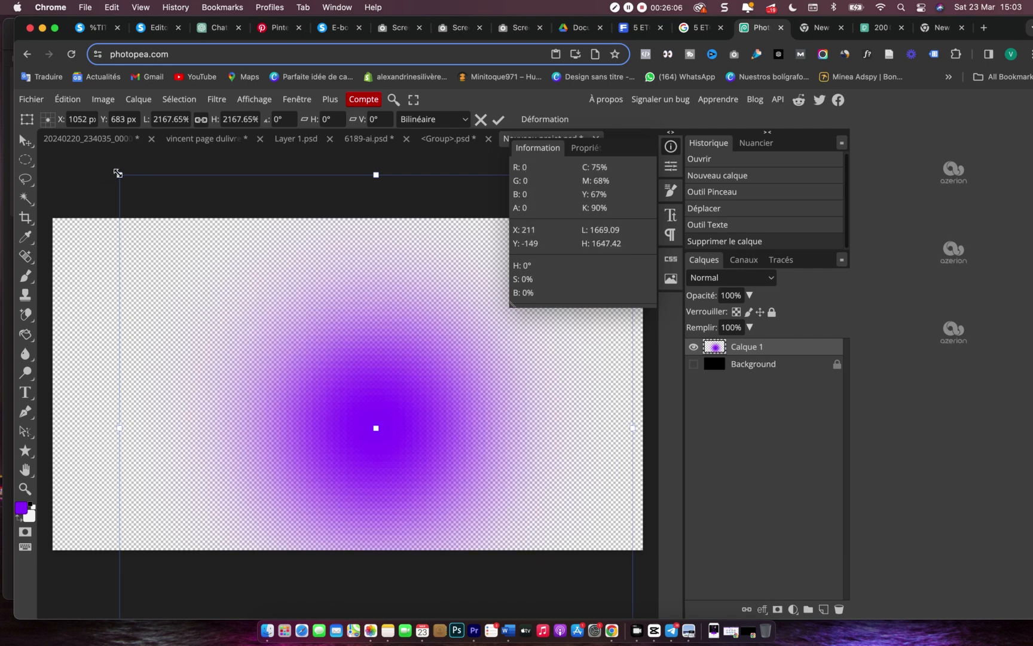
left_click_drag(119, 173, 8, 96)
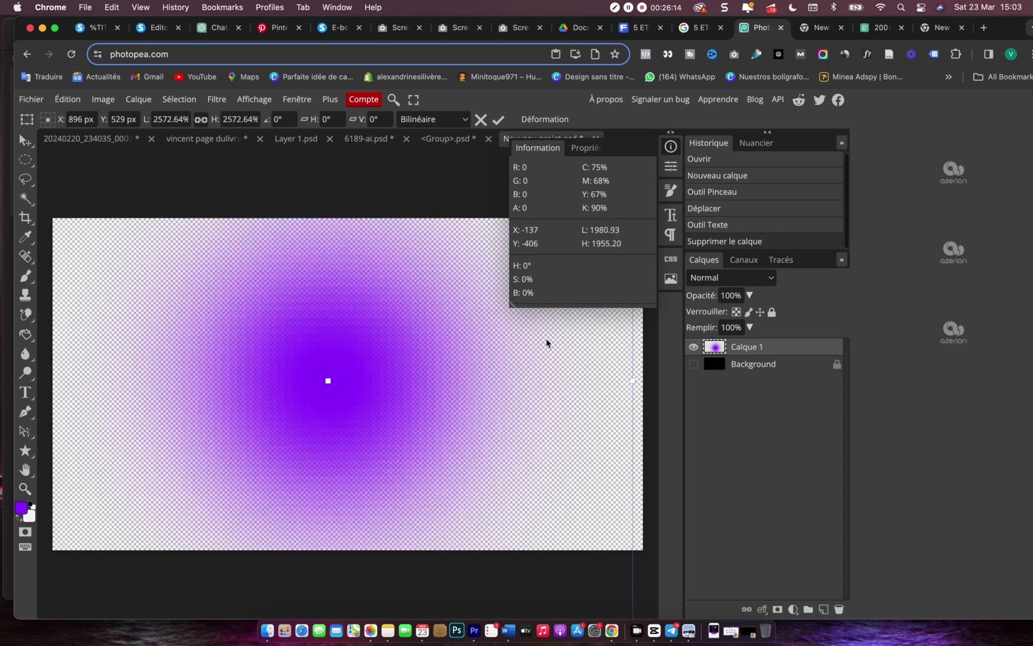
left_click_drag(633, 379, 674, 379)
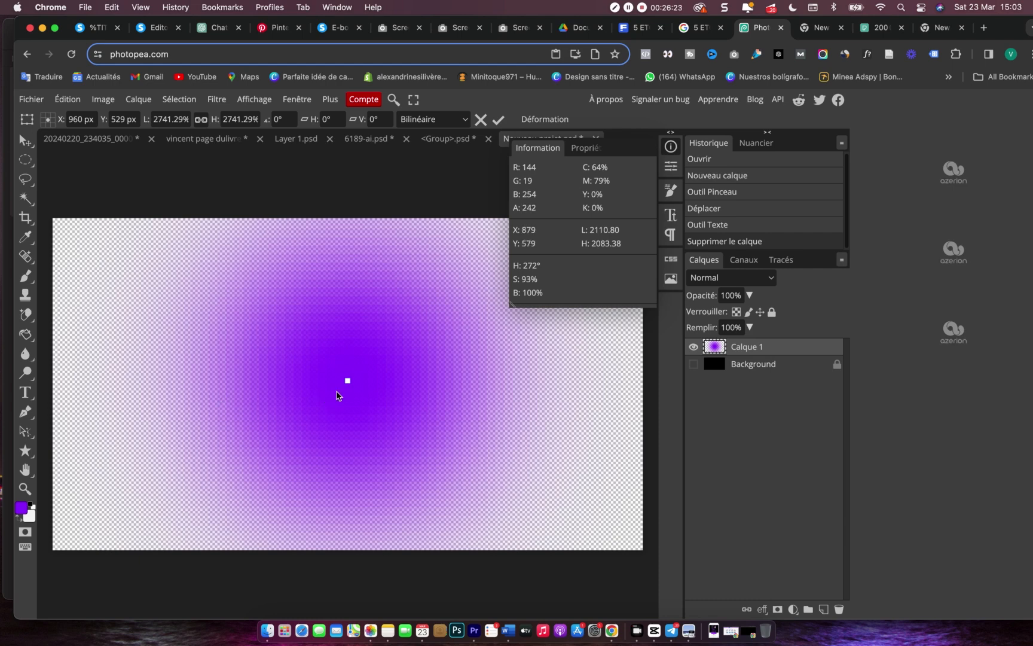
mouse_move(347, 381)
left_mouse_down()
mouse_move(337, 383)
mouse_move(369, 368)
mouse_move(354, 362)
mouse_move(362, 371)
left_mouse_up()
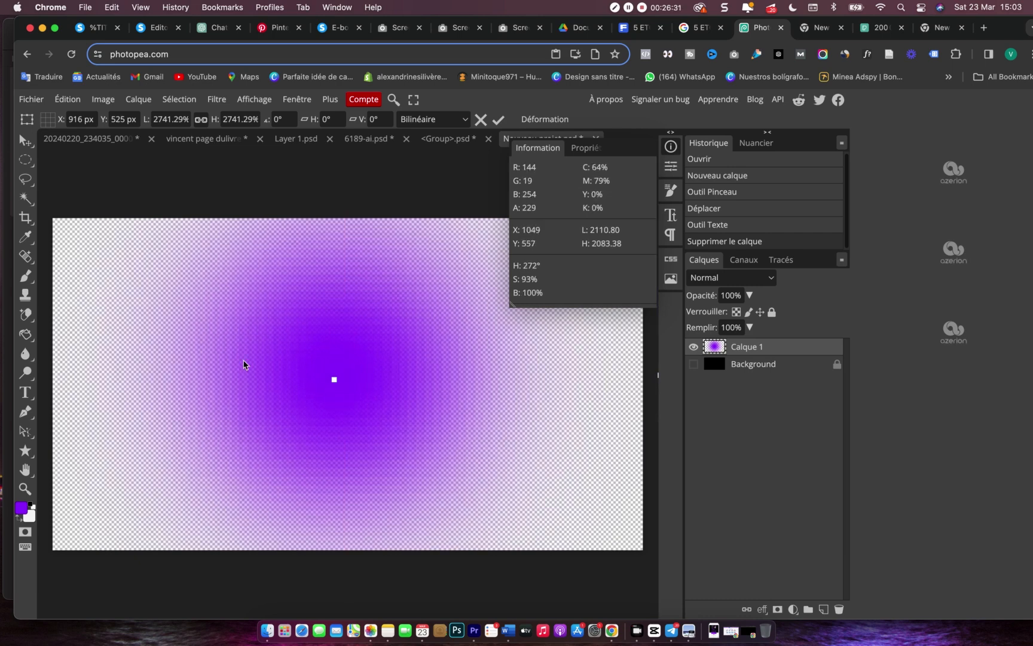
- Show the black Background layer behind the purple glow and nudge the glow slightly upward
left_click(694, 365)
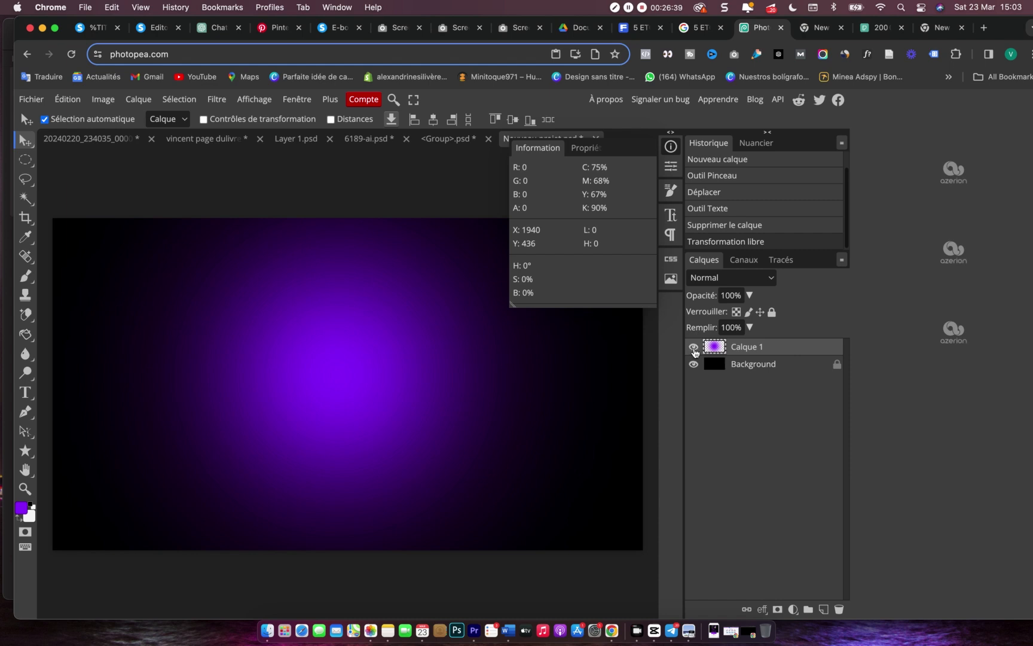
left_click(694, 364)
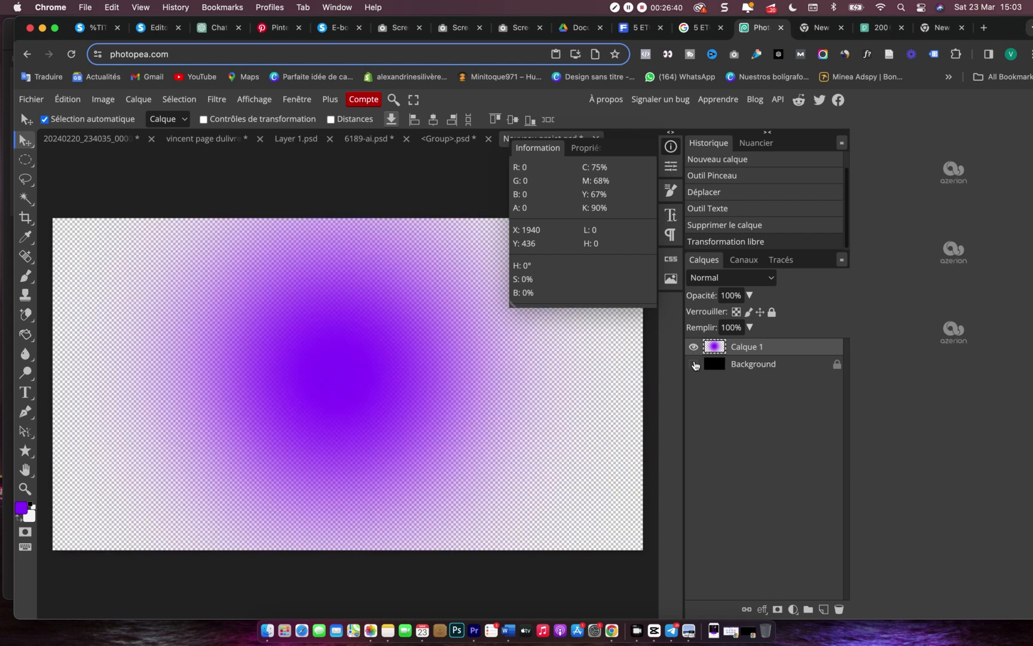
left_click(694, 364)
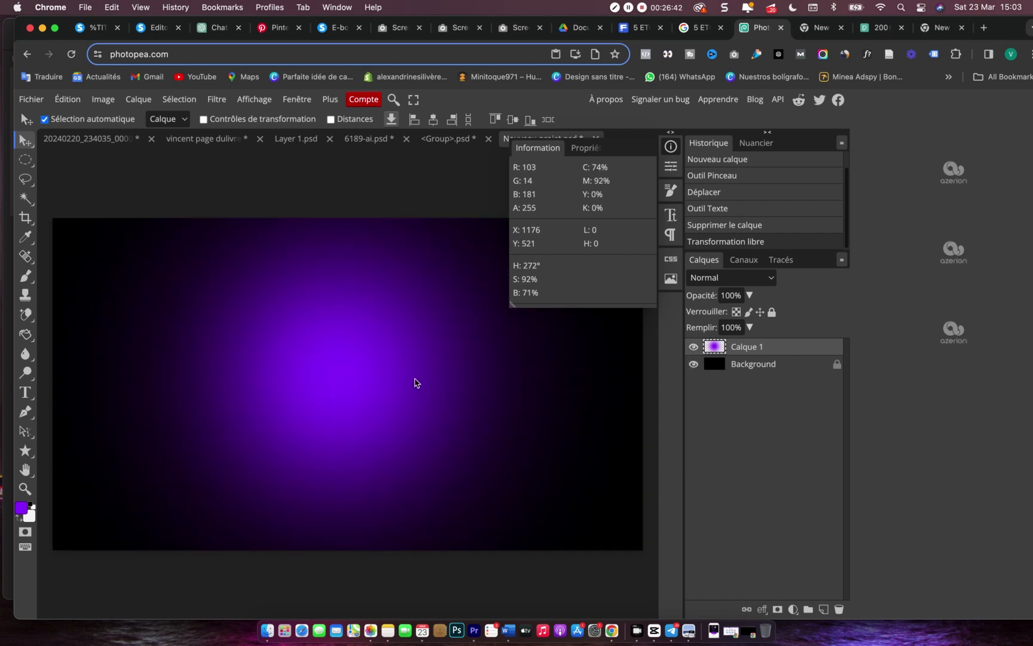
mouse_move(430, 395)
left_mouse_down()
mouse_move(272, 392)
mouse_move(433, 392)
left_mouse_up()
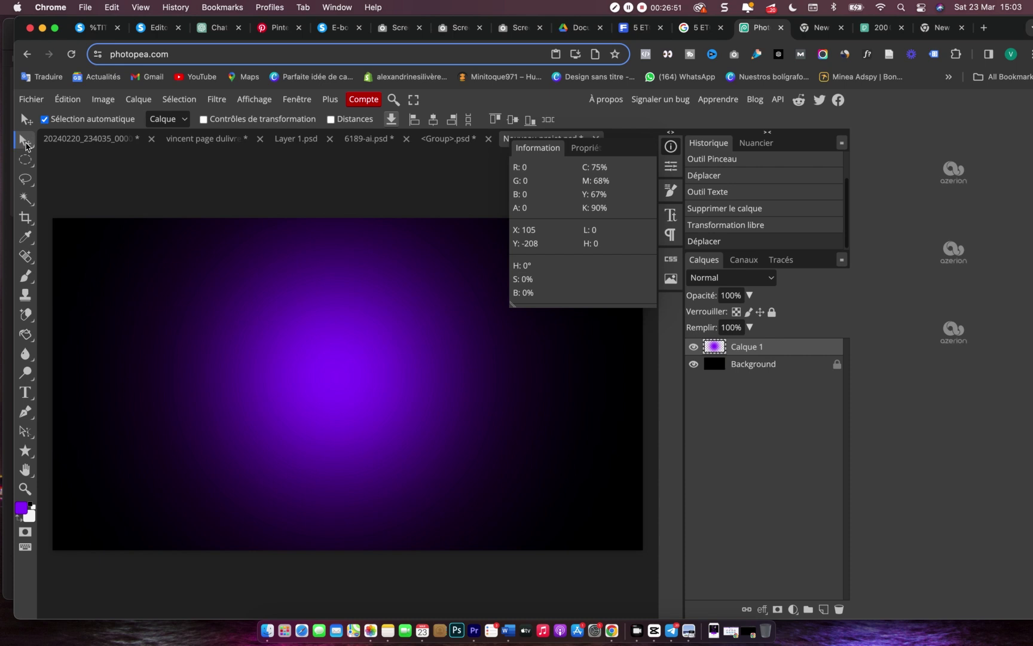
- Scale the glow with Free Transform to about 161% and centre it at about X 942, Y 494 px
left_click(27, 145)
left_click(67, 99)
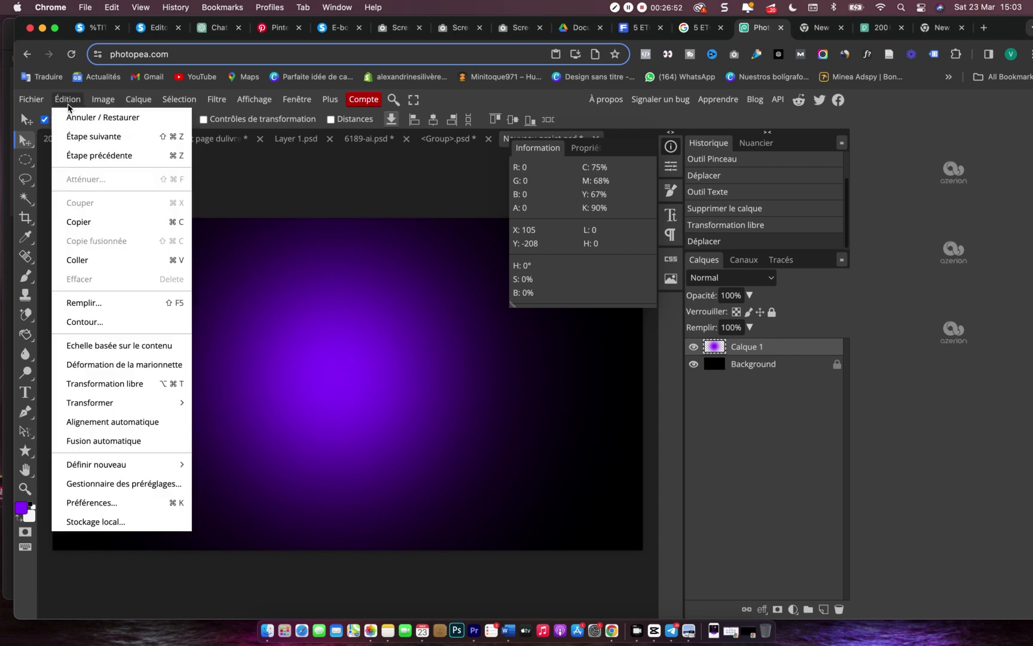
left_click(176, 386)
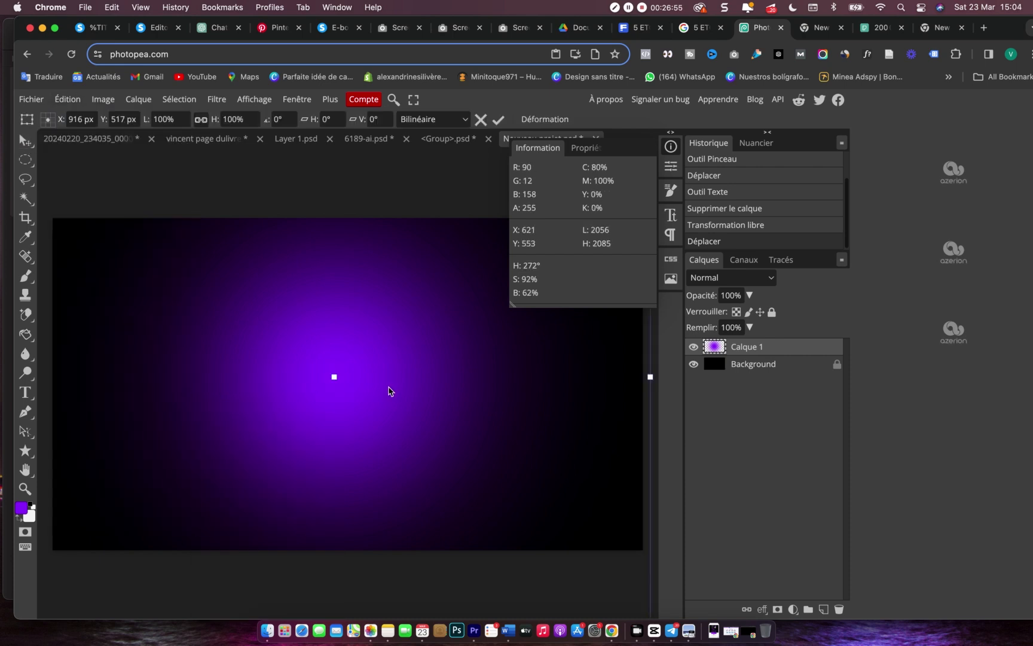
left_click_drag(386, 390, 306, 389)
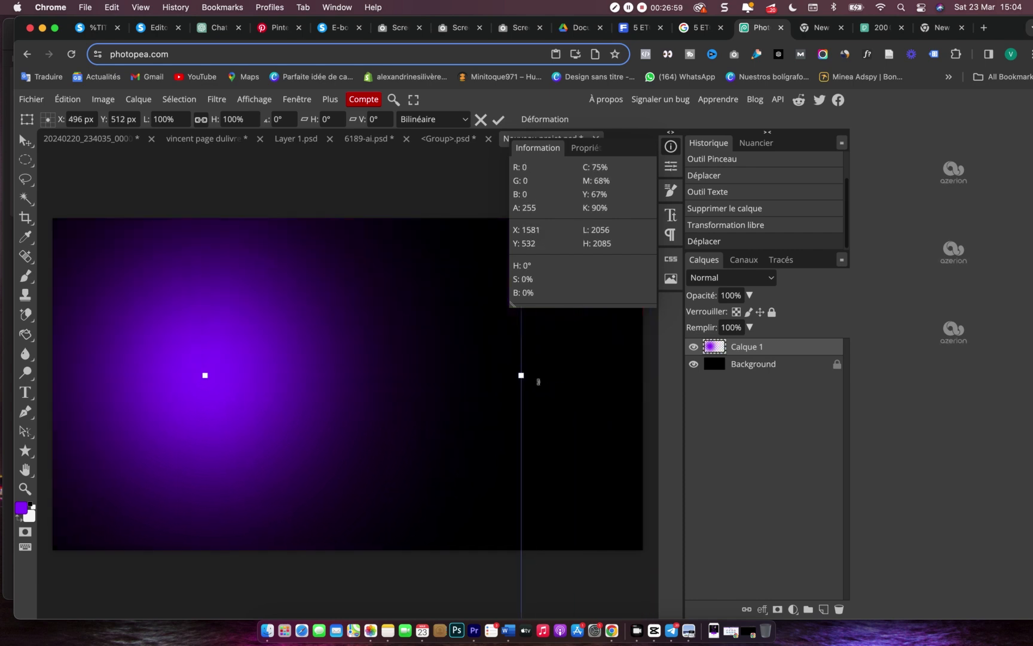
left_click_drag(521, 375, 597, 375)
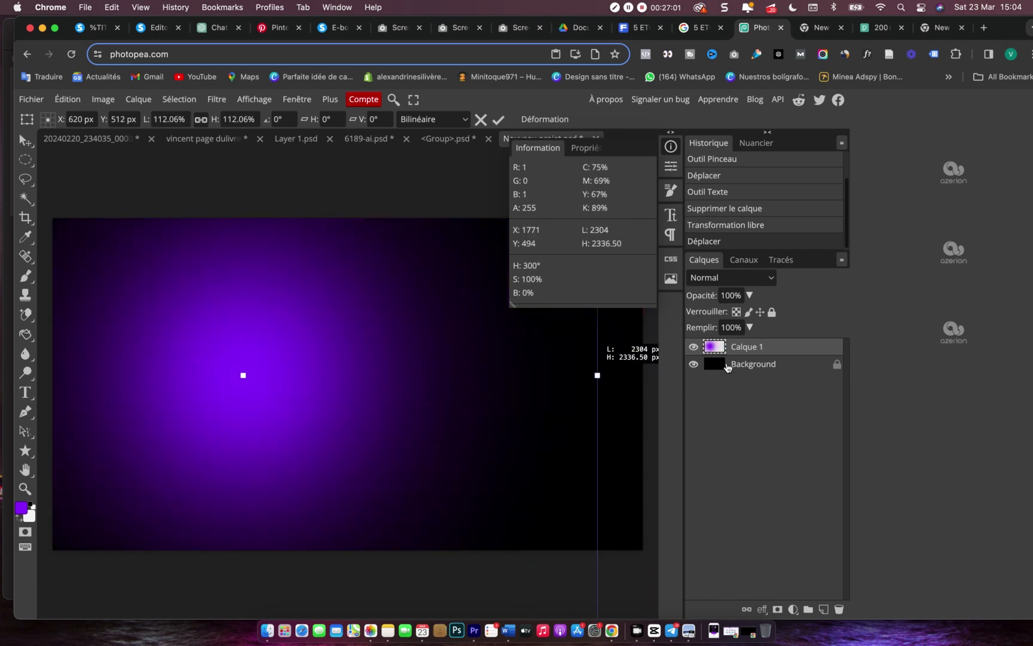
left_click_drag(775, 367, 561, 383)
left_click_drag(407, 389, 406, 389)
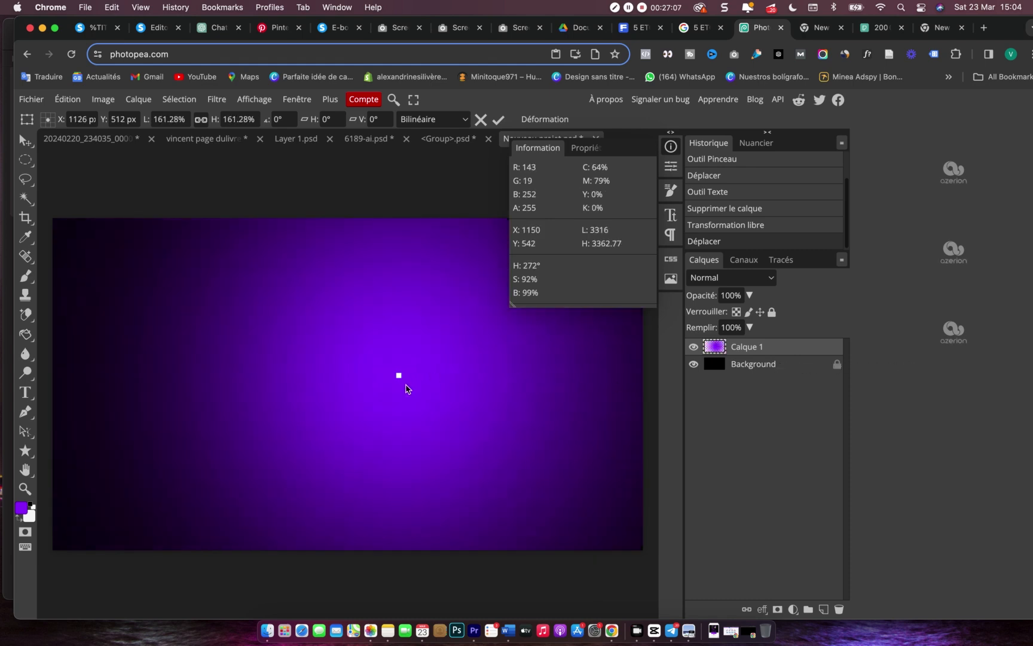
left_click_drag(405, 393, 349, 383)
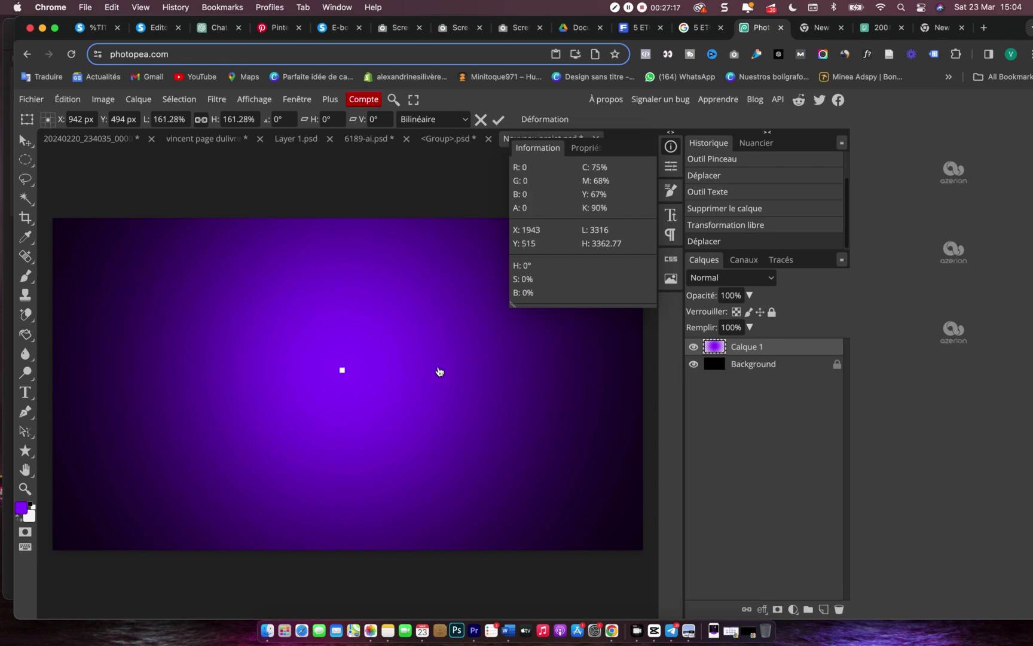
- Hide the black Background layer and export the purple glow as a transparent PNG
left_click(693, 364)
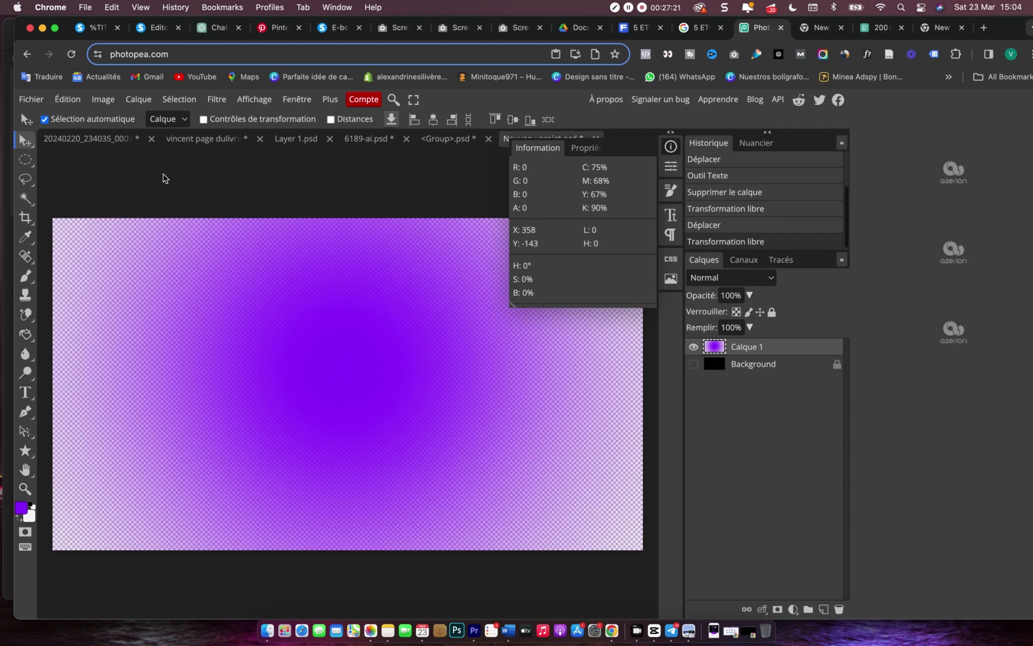
left_click(46, 102)
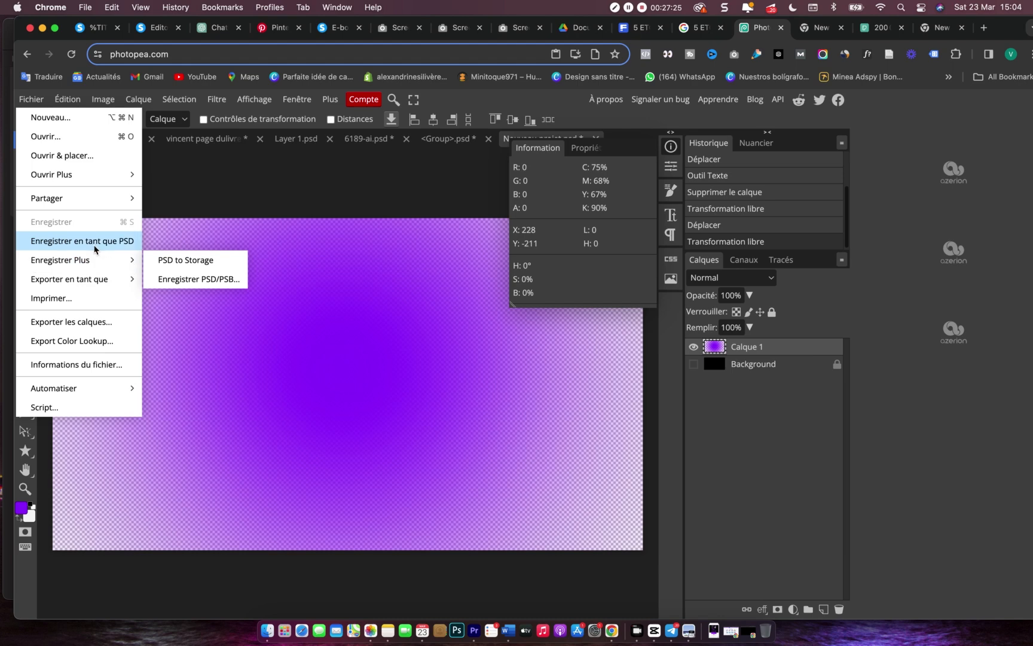
mouse_move(99, 279)
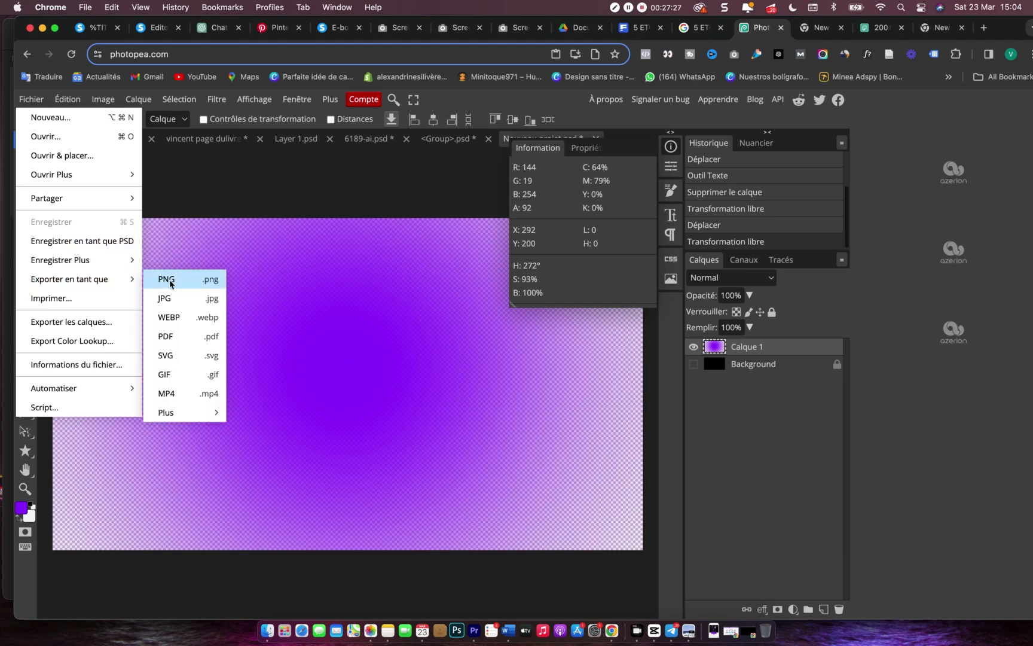
left_click(169, 282)
left_click(520, 371)
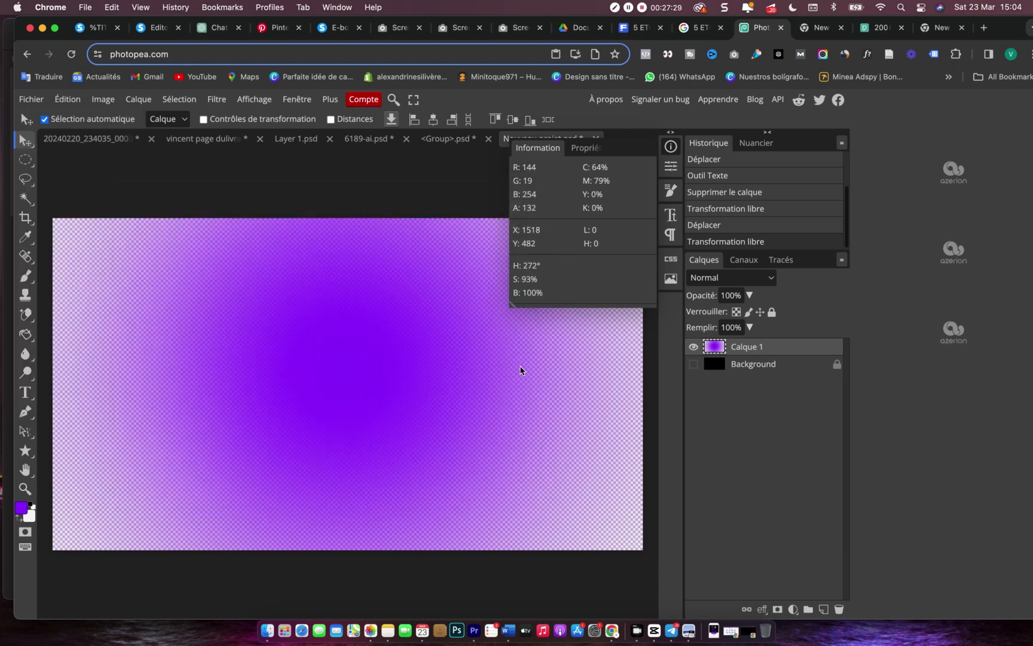
- Switch to the systeme.io page editor and open the background image upload for the hero section
left_click(158, 30)
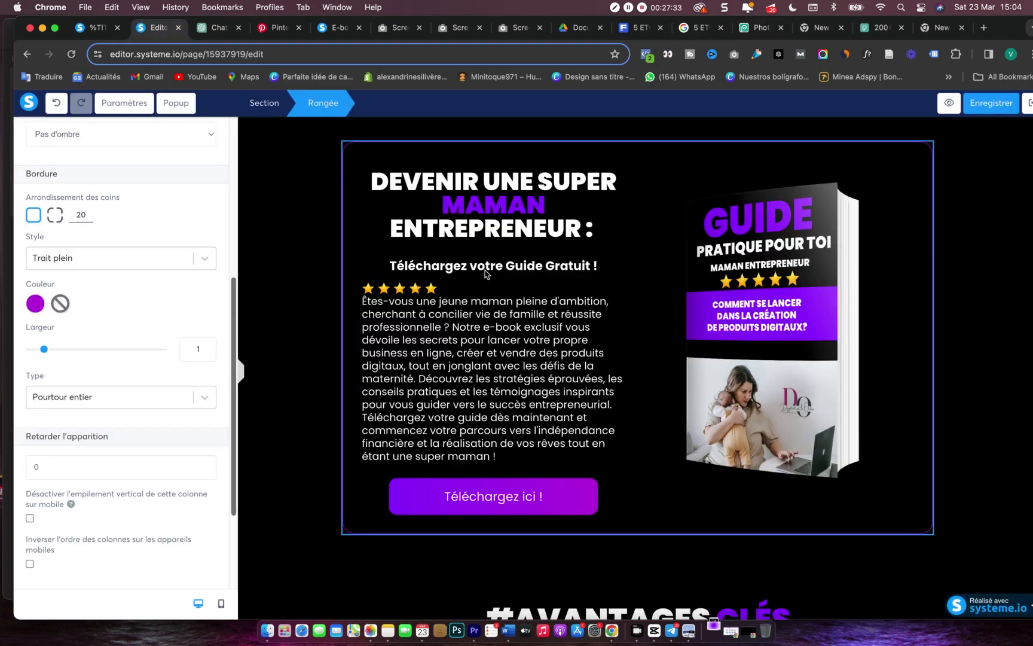
left_click(656, 193)
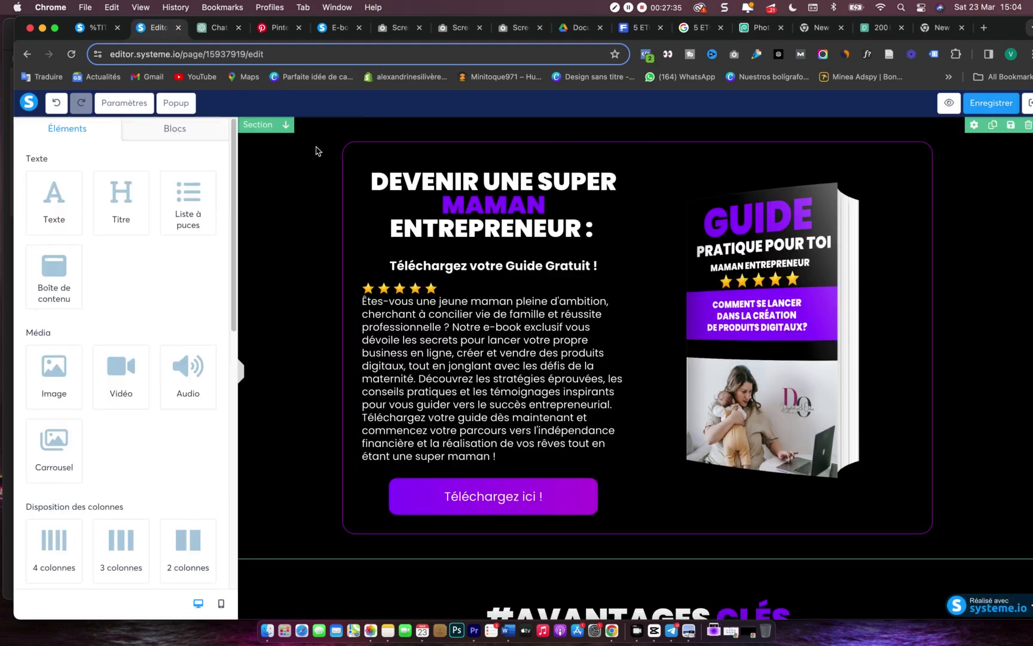
left_click(350, 149)
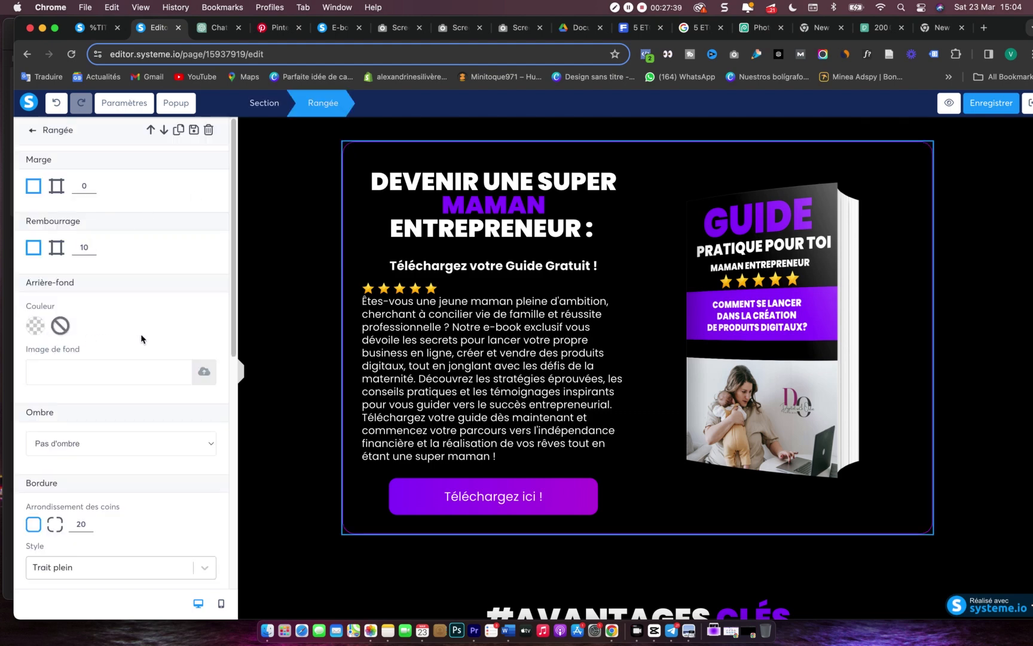
scroll(173, 257, "down", 5)
left_click(270, 178)
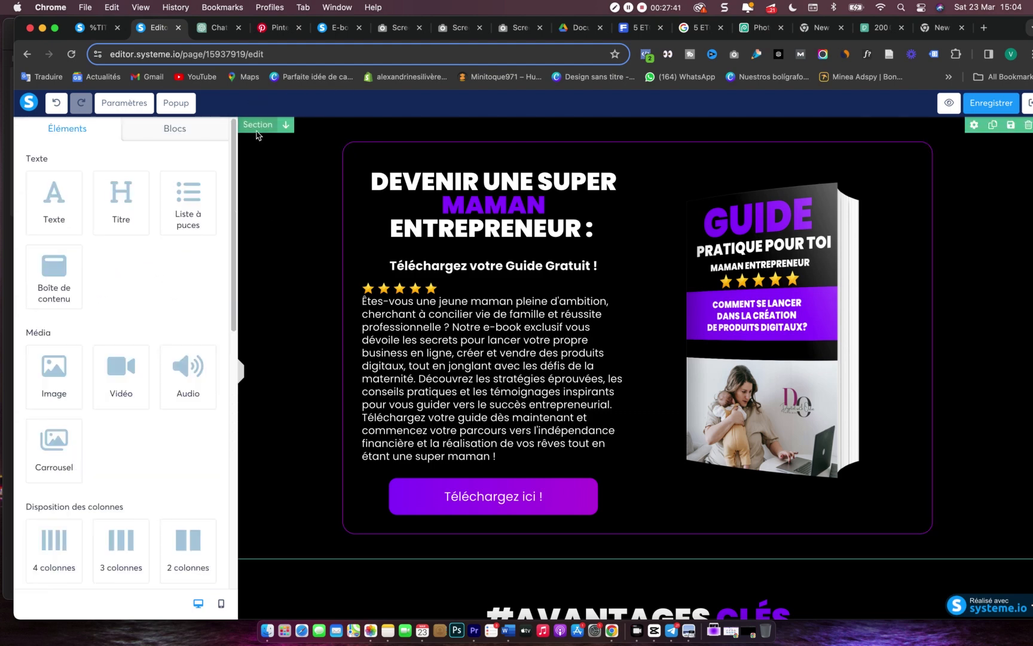
left_click(257, 126)
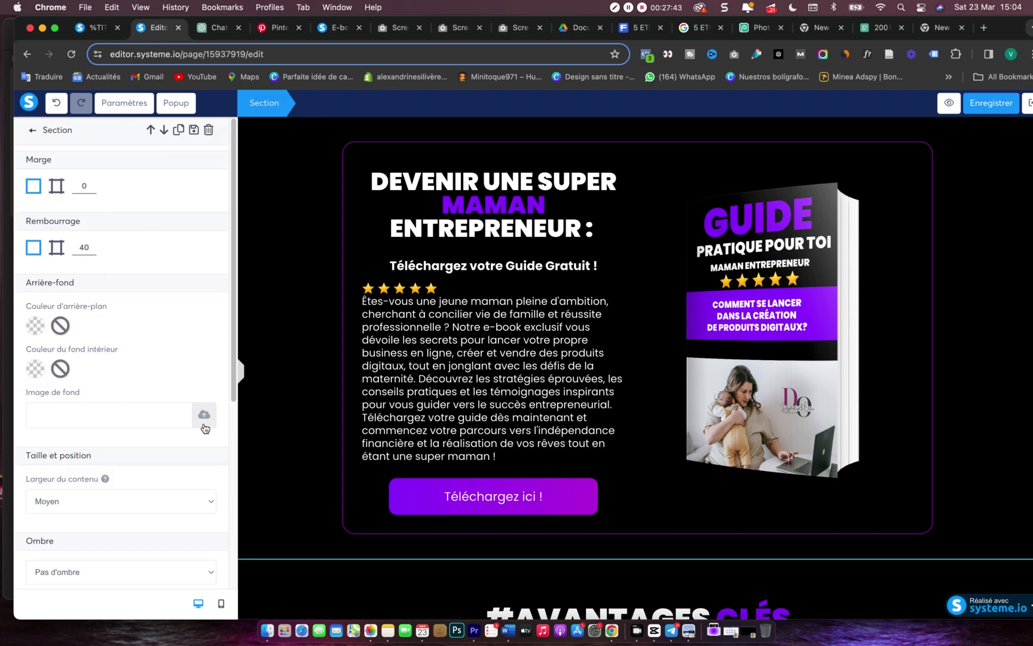
left_click(205, 420)
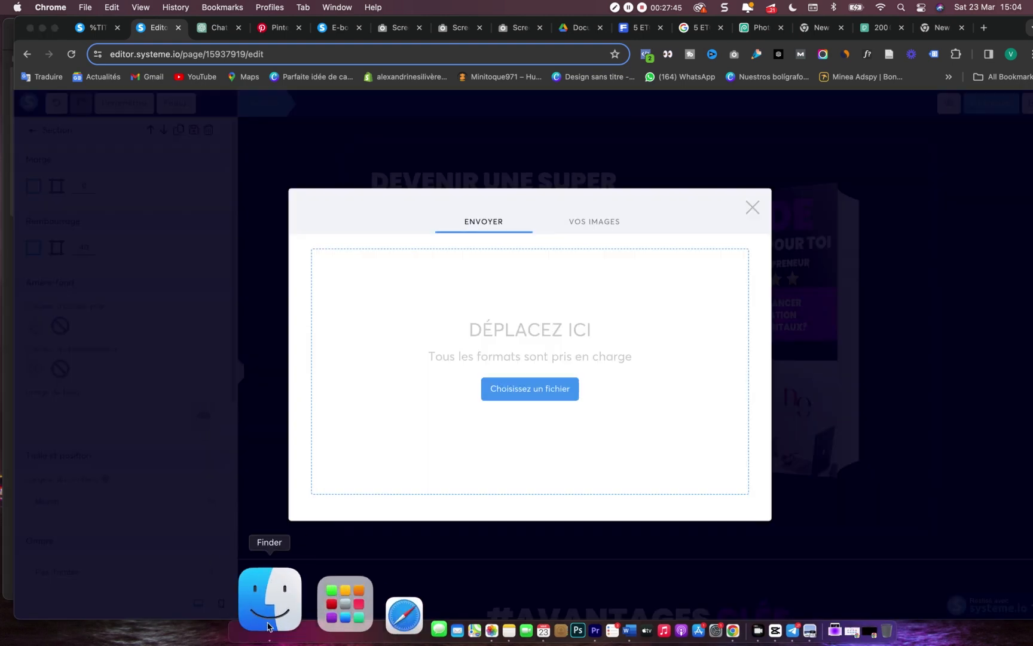
- Upload "Nouveau projet (4).png" from the Downloads folder and insert it as the hero section's background image
left_click(267, 625)
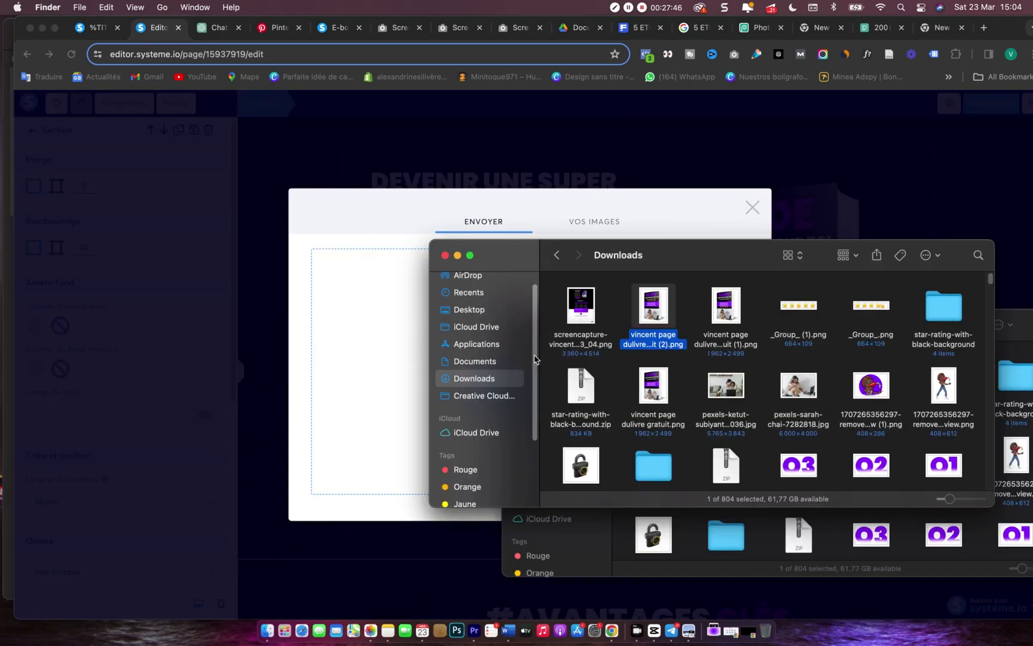
left_click(475, 362)
left_click(475, 379)
left_click(581, 318)
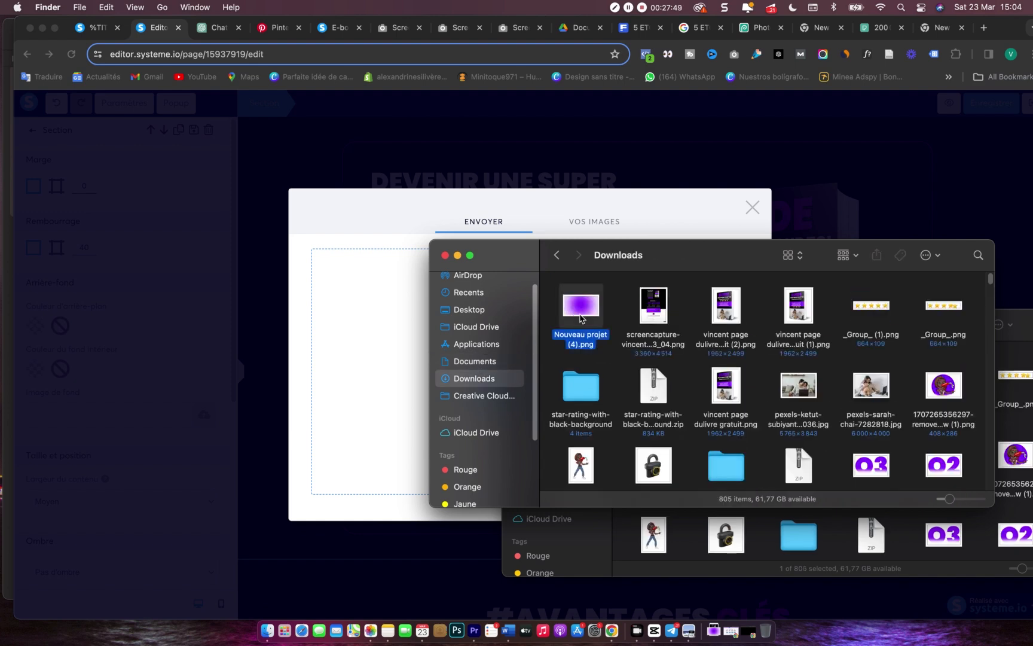
left_click_drag(404, 343, 388, 341)
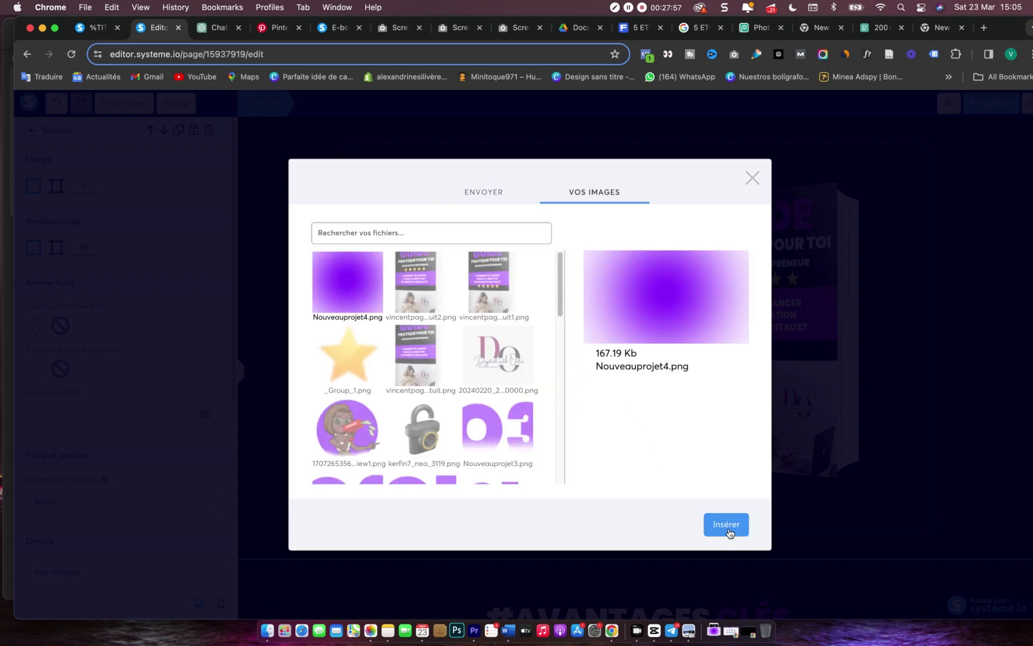
left_click(727, 525)
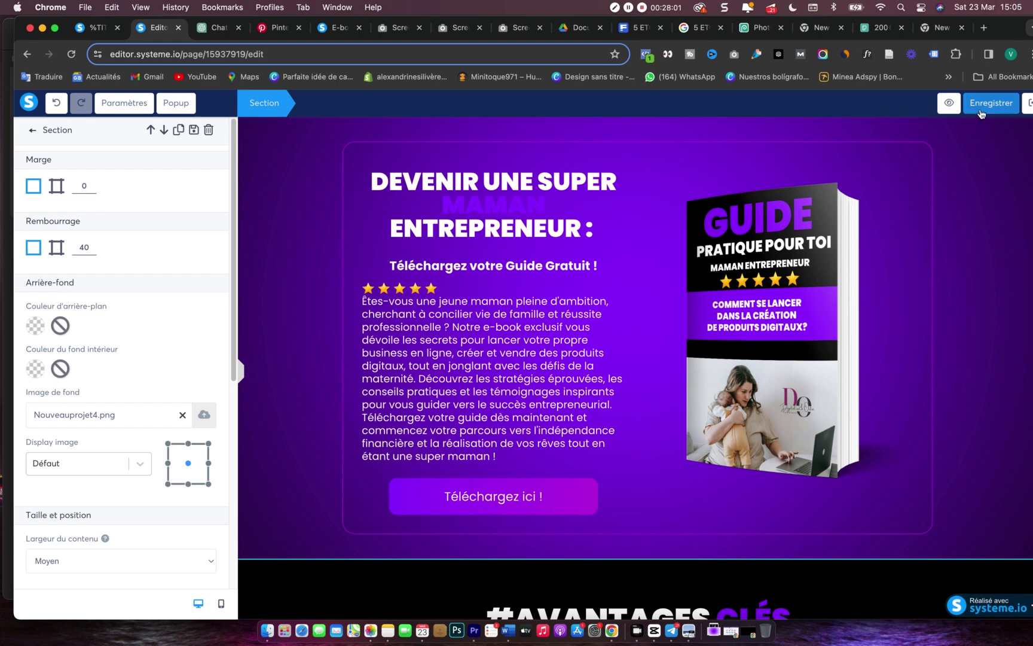
- Save the capture page and reload its published version to check the new background
left_click(981, 113)
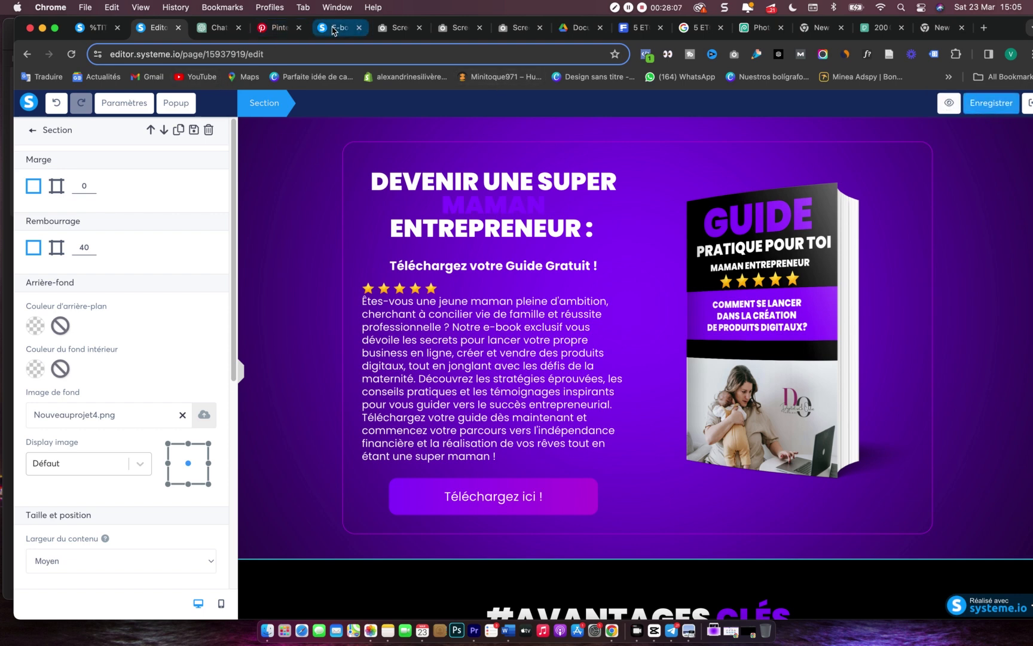
left_click(334, 28)
left_click(72, 55)
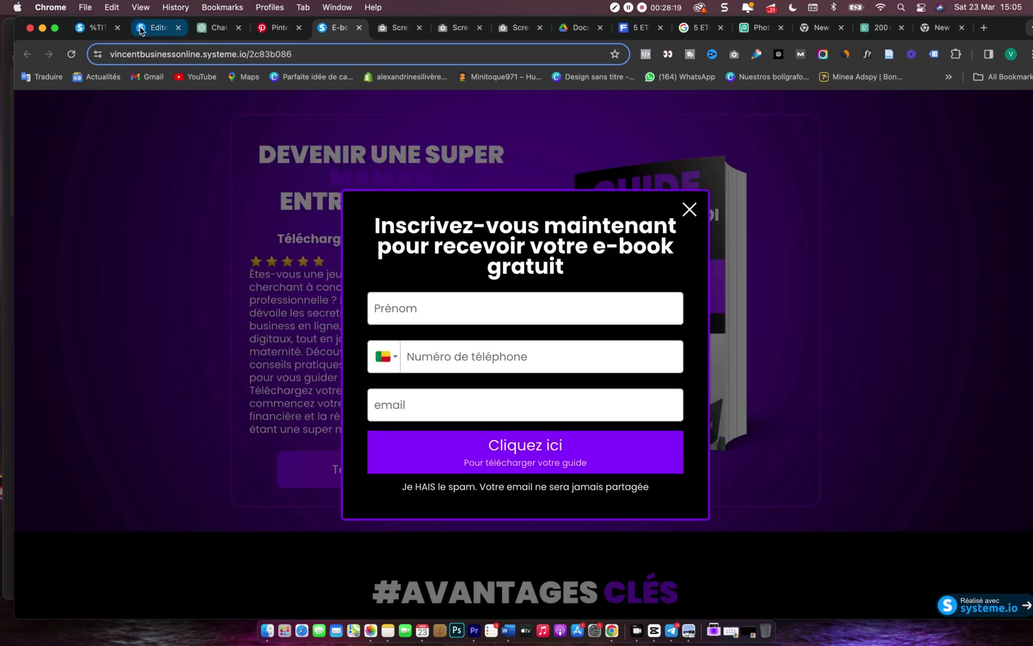
- Return to the page editor, set the hero row's background colour to black and save the page
left_click(153, 27)
left_click(356, 150)
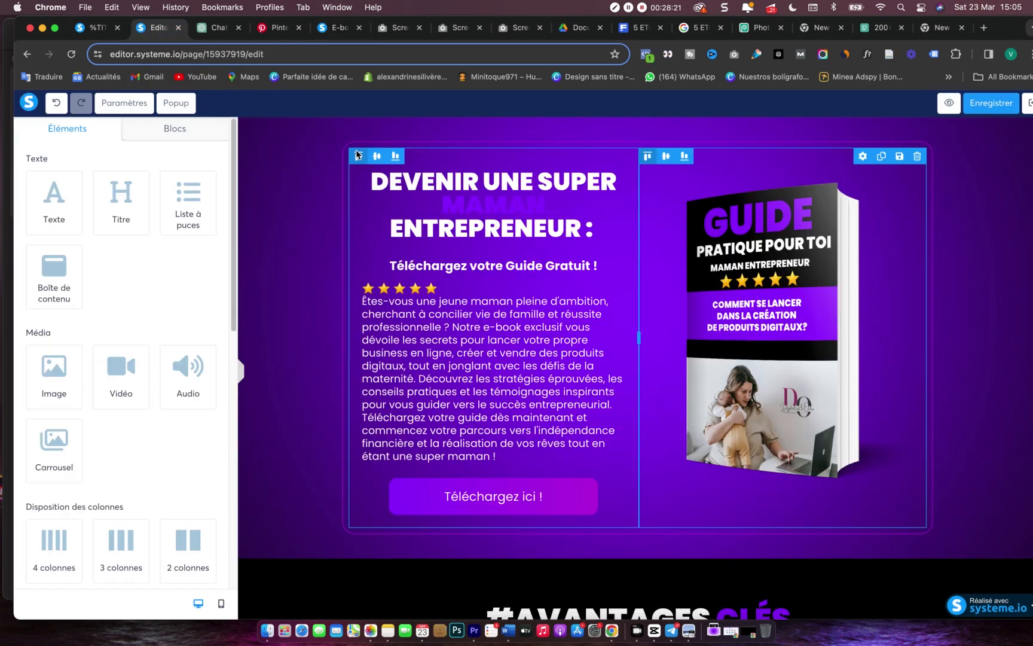
left_click(346, 150)
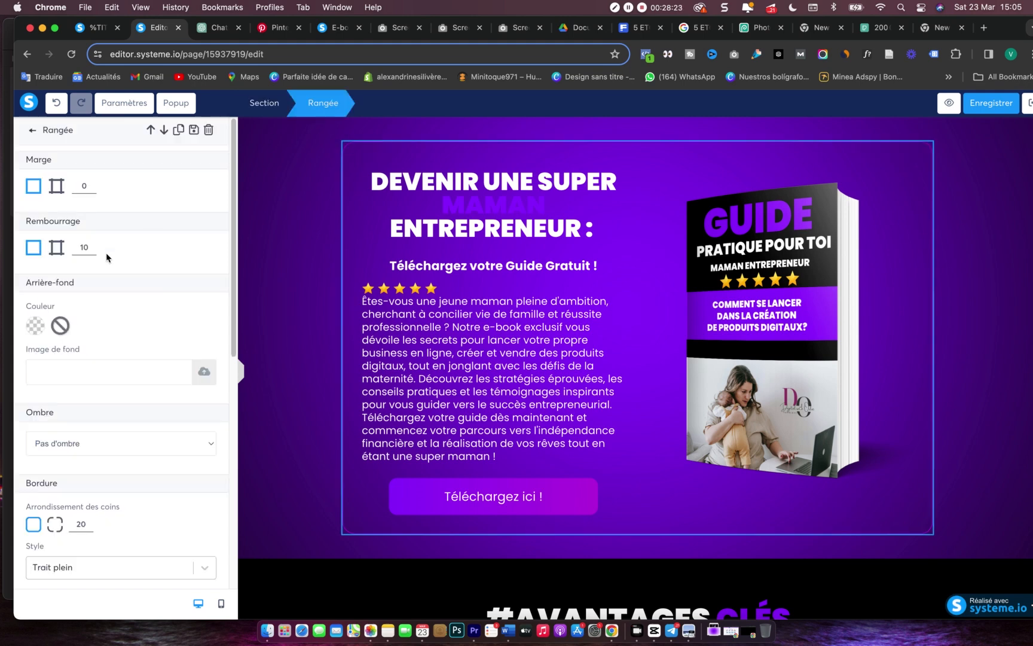
left_click(35, 326)
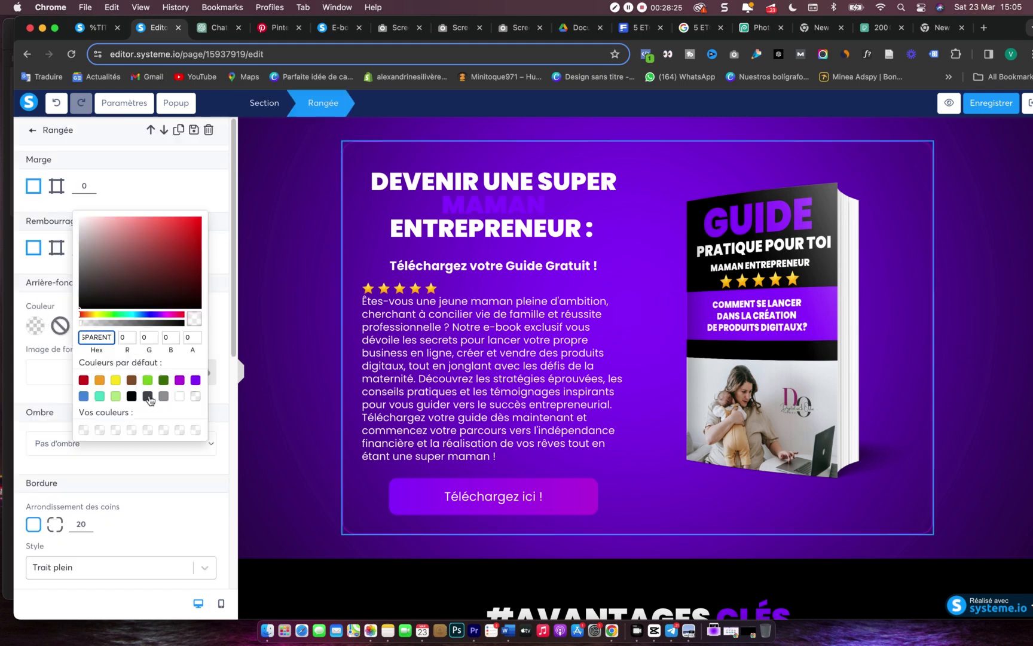
left_click(133, 397)
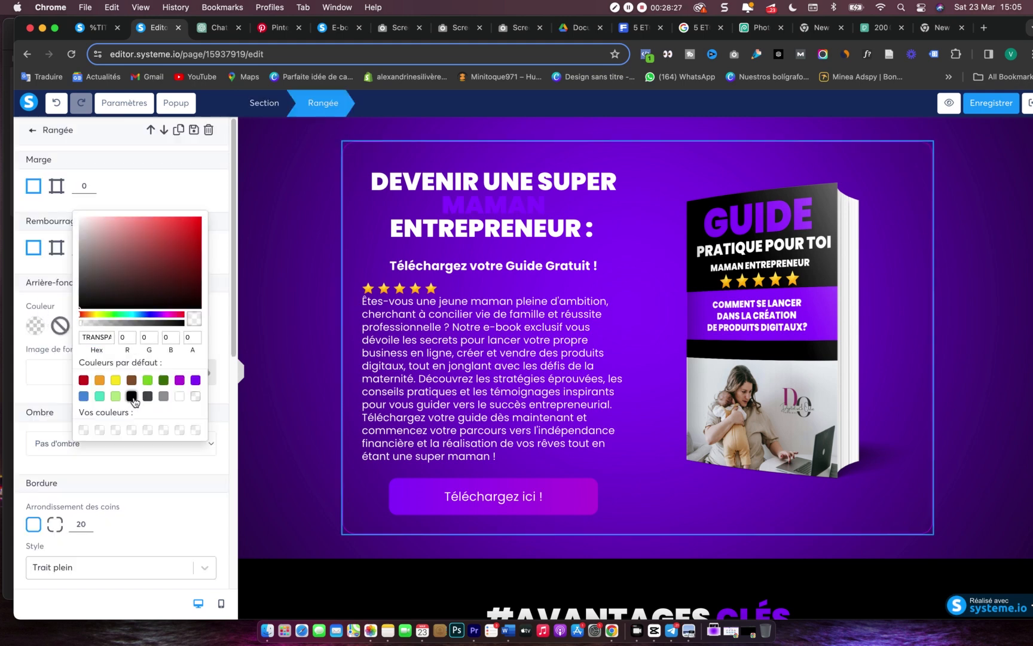
left_click(273, 252)
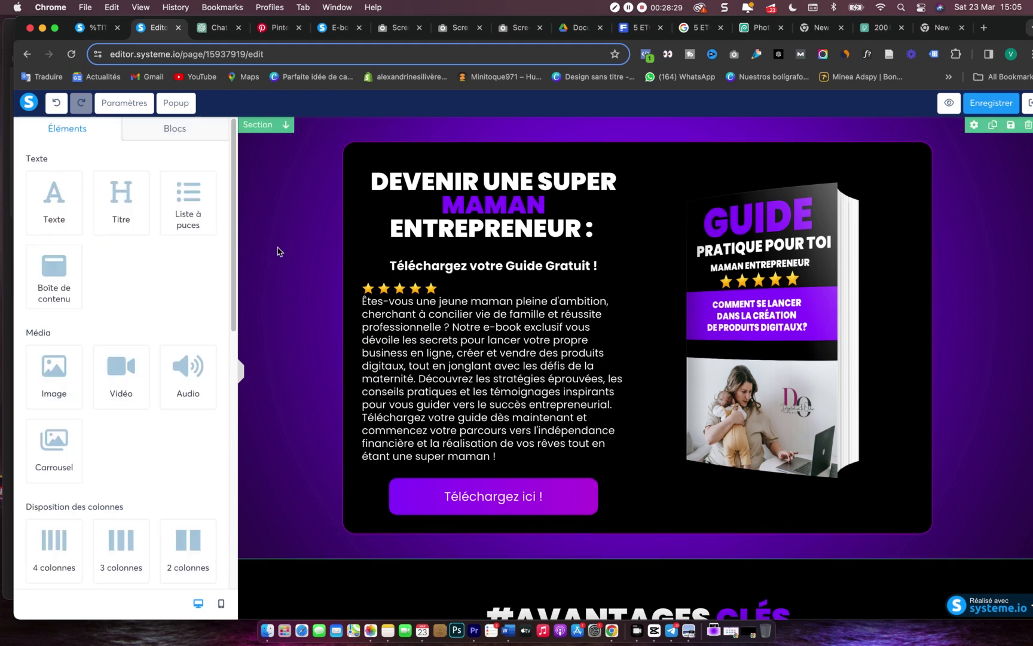
left_click(1000, 110)
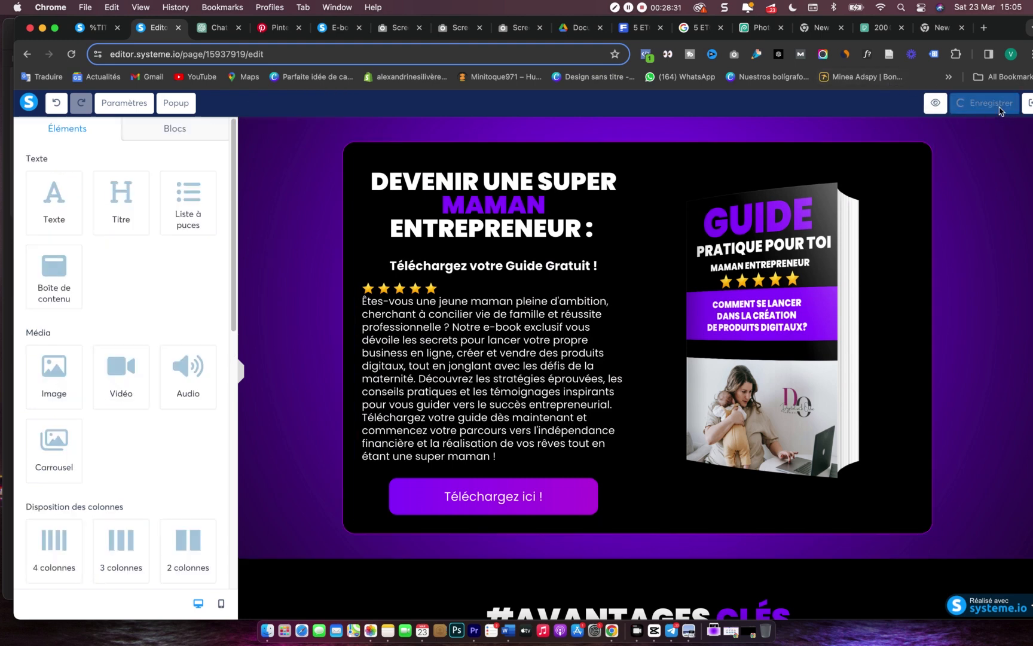
- Switch back to Photopea and undo the hiding of the Background layer and the last enlargement of the glow
left_click(756, 28)
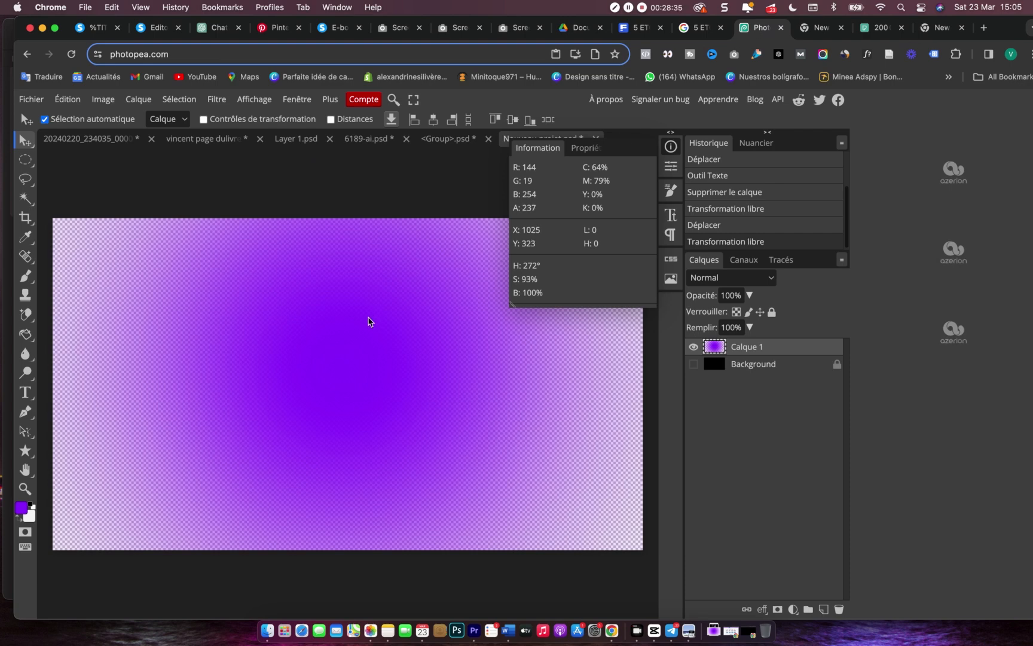
key("super+z")
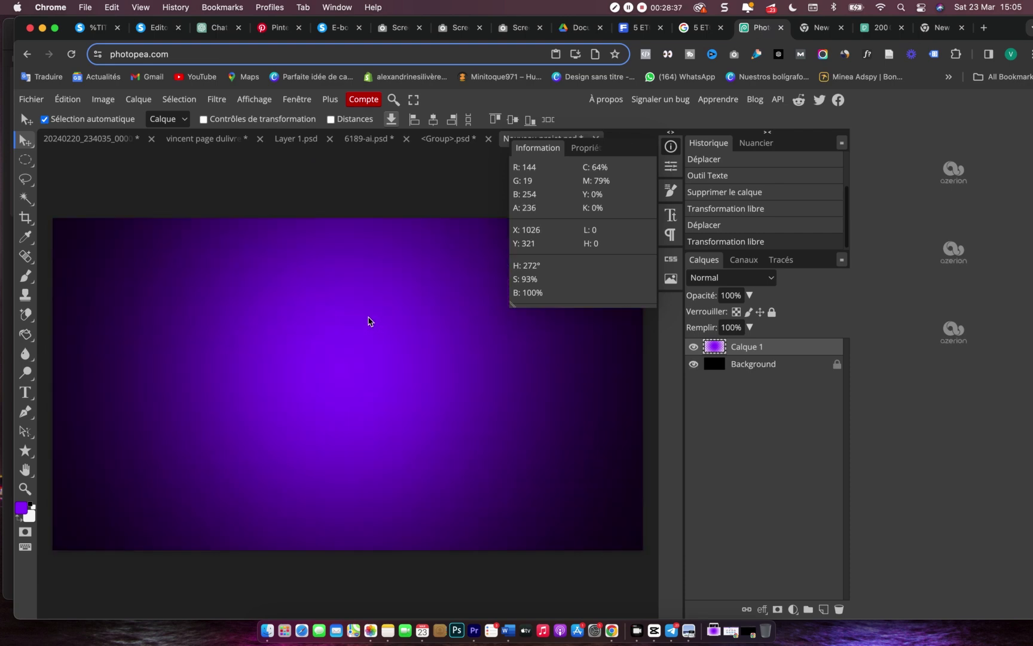
key("super+z")
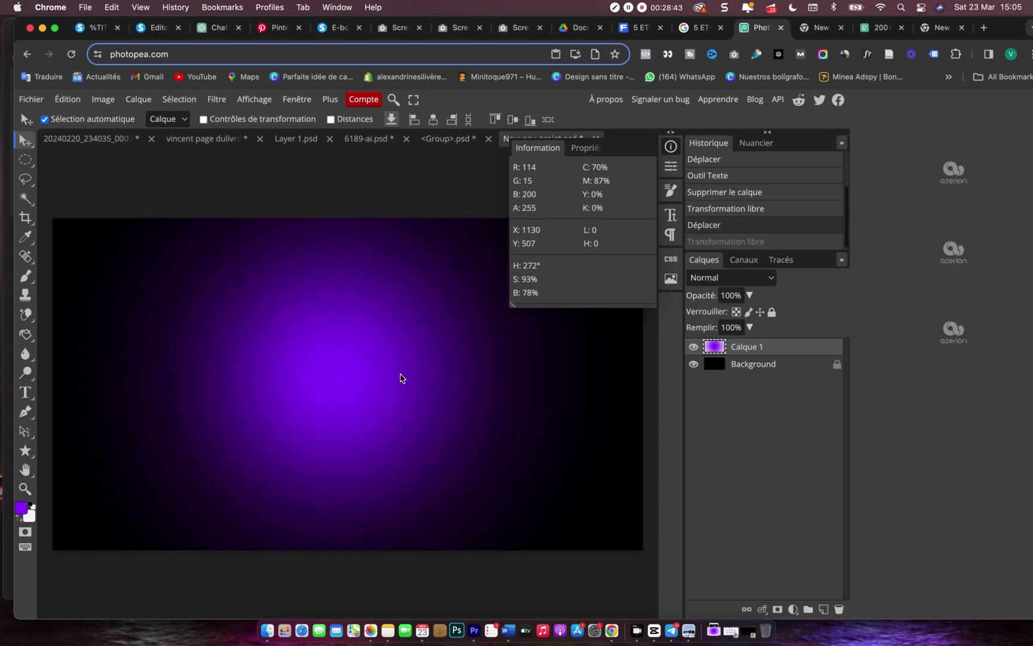
- Hide the Background layer again and export the smaller purple glow as a 1920 × 1080 px PNG
left_click(693, 363)
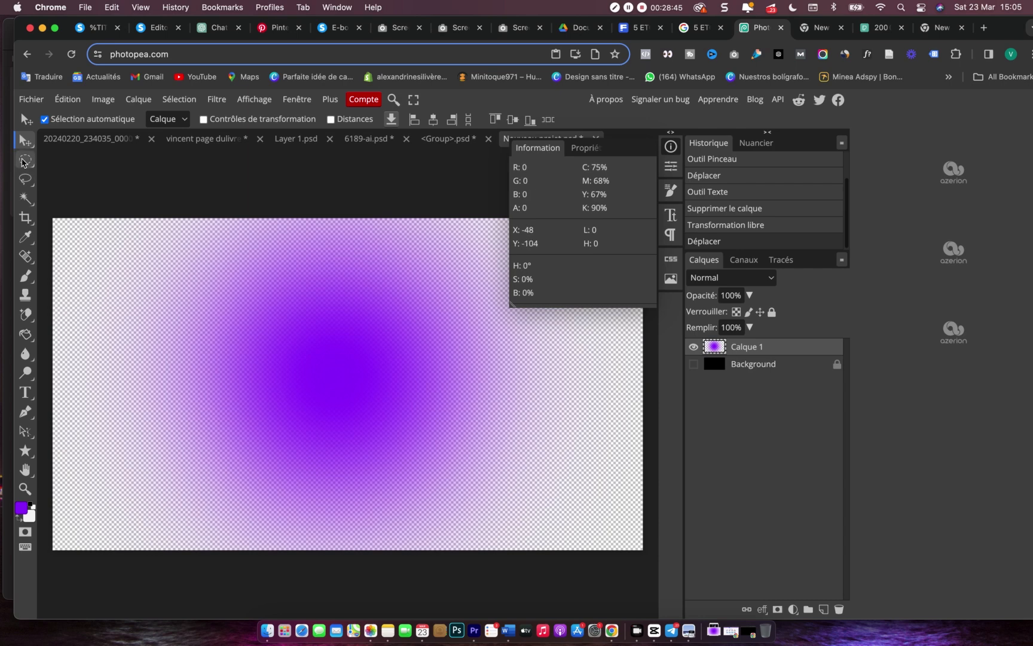
left_click(32, 100)
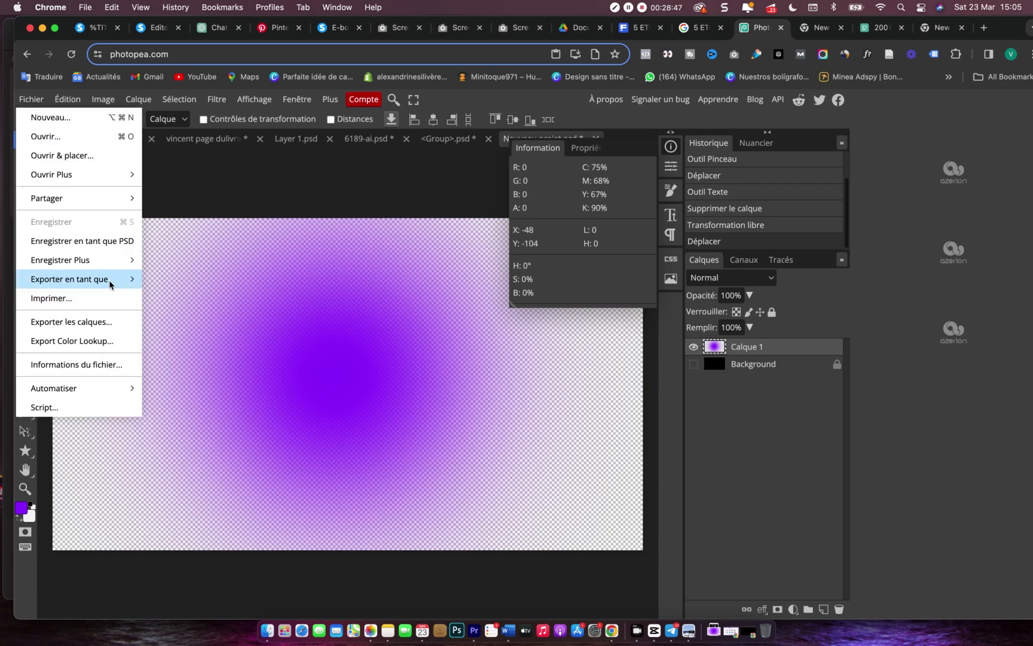
mouse_move(135, 285)
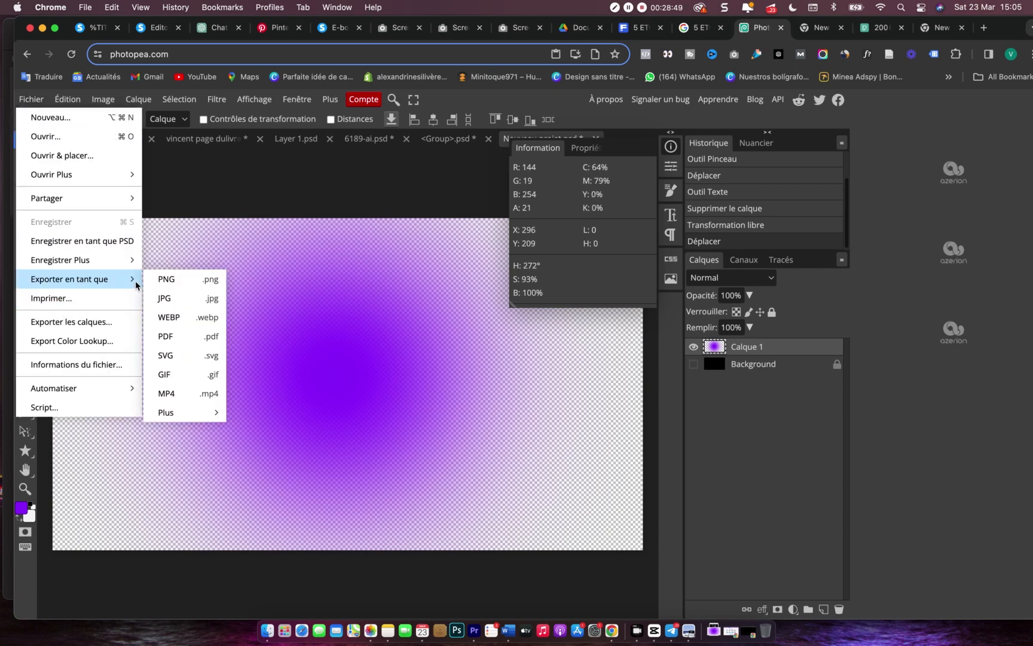
left_click(199, 287)
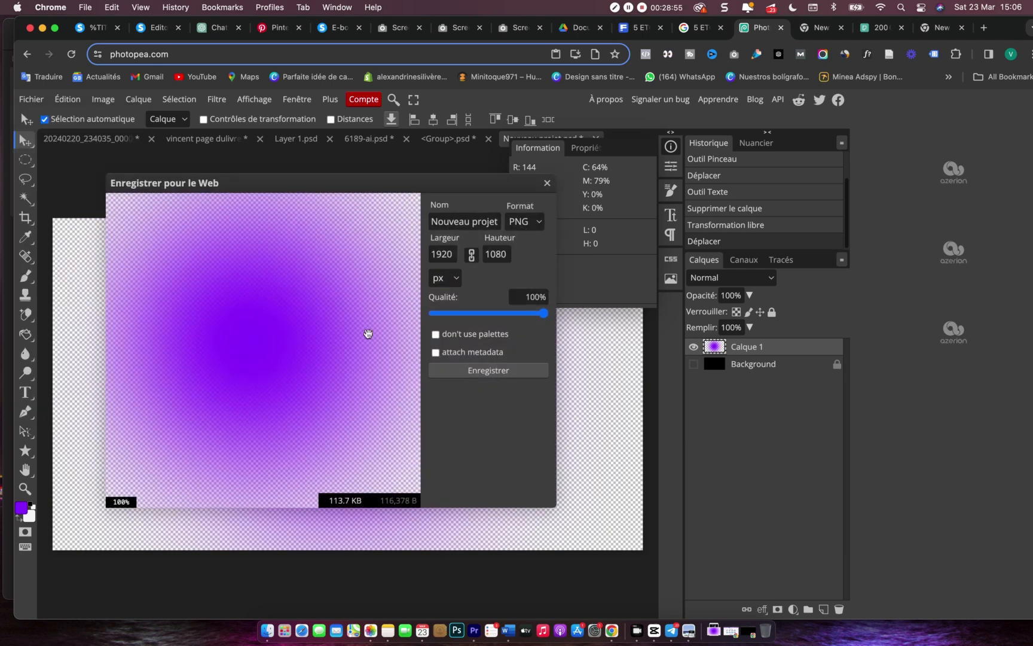
left_click(472, 371)
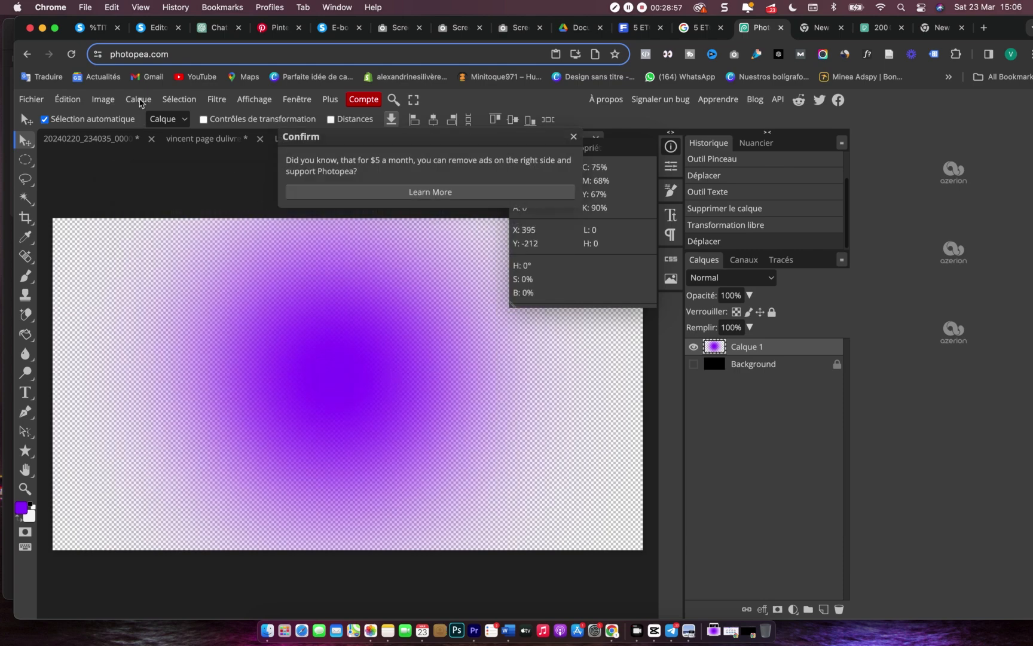
- Save the capture page in the systeme.io editor, reload the published page and close its sign-up popup to check the hero section
left_click(150, 28)
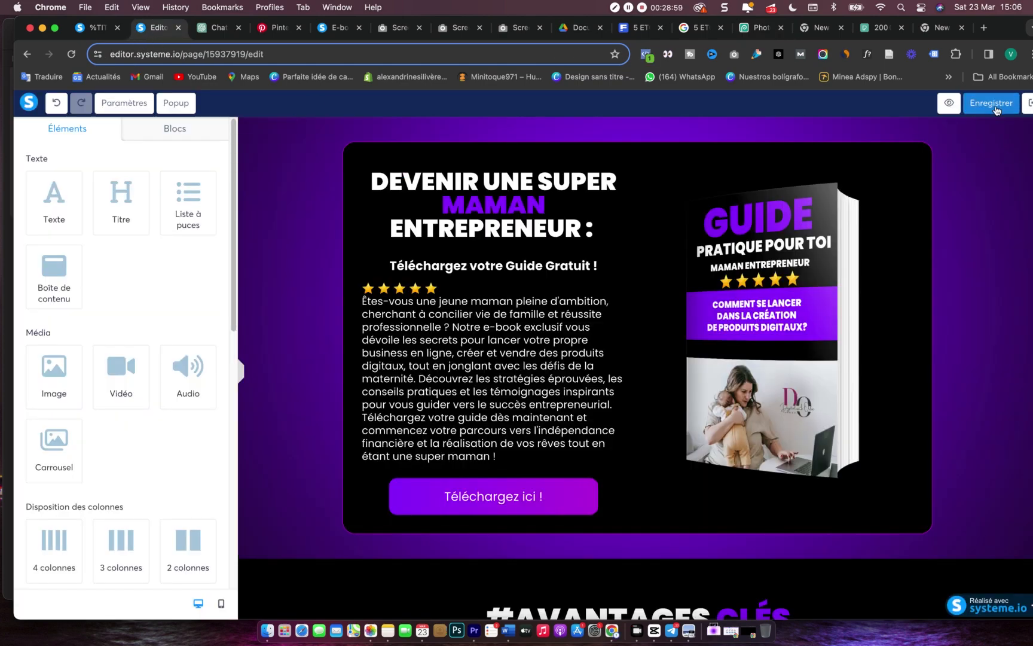
left_click(993, 107)
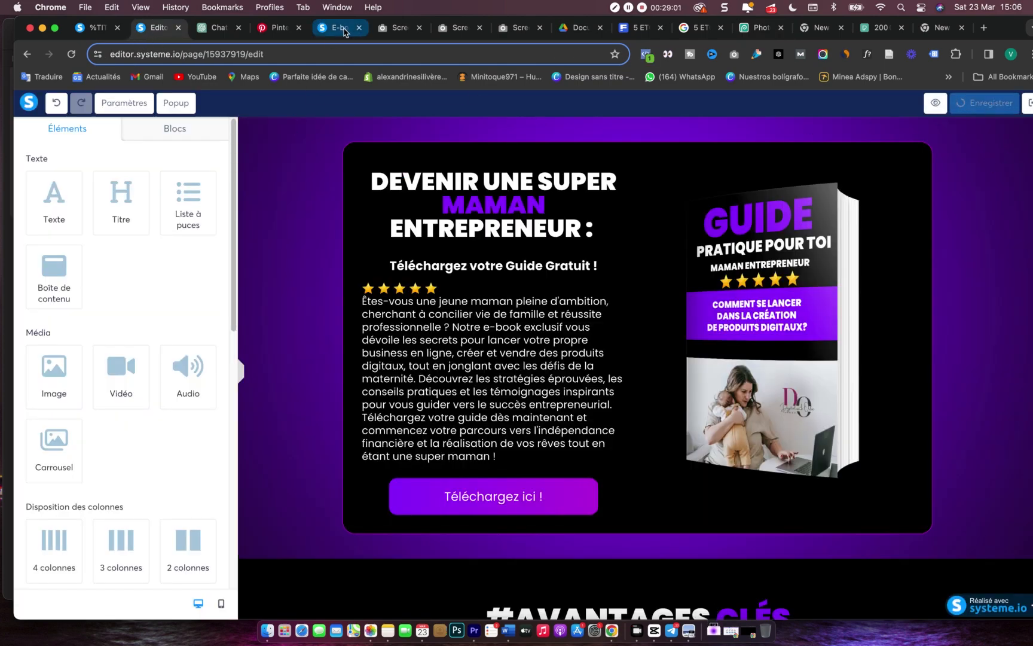
left_click(345, 32)
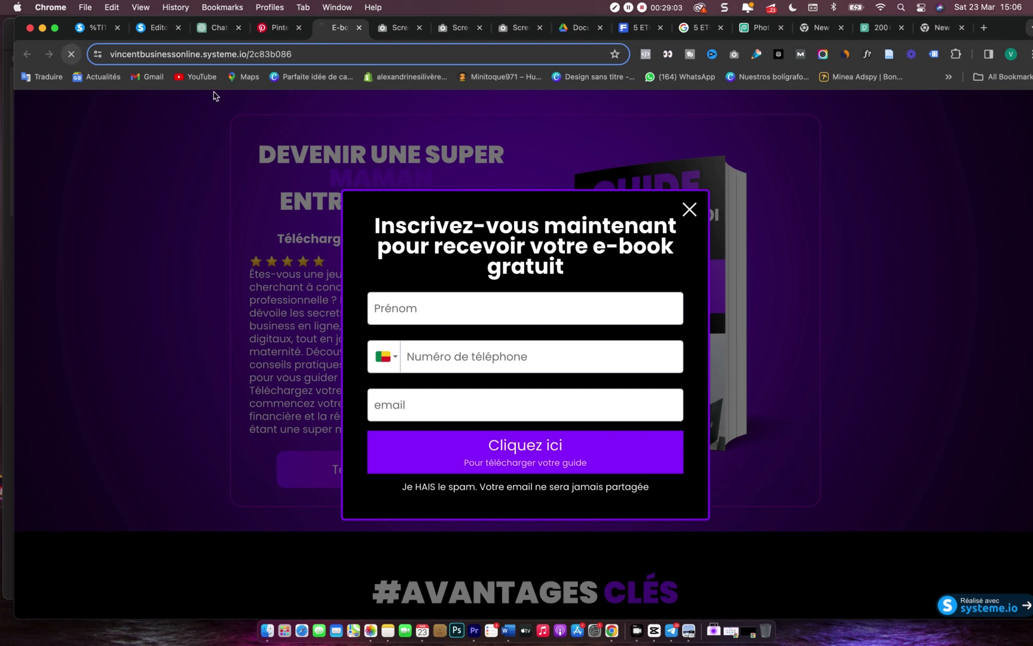
left_click(691, 211)
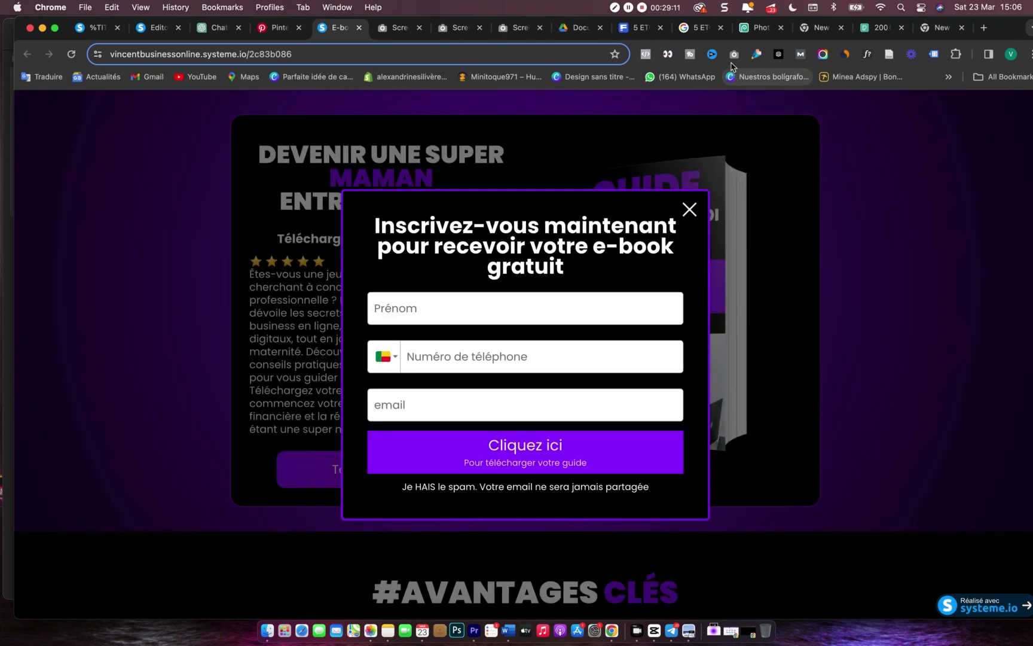
left_click(689, 211)
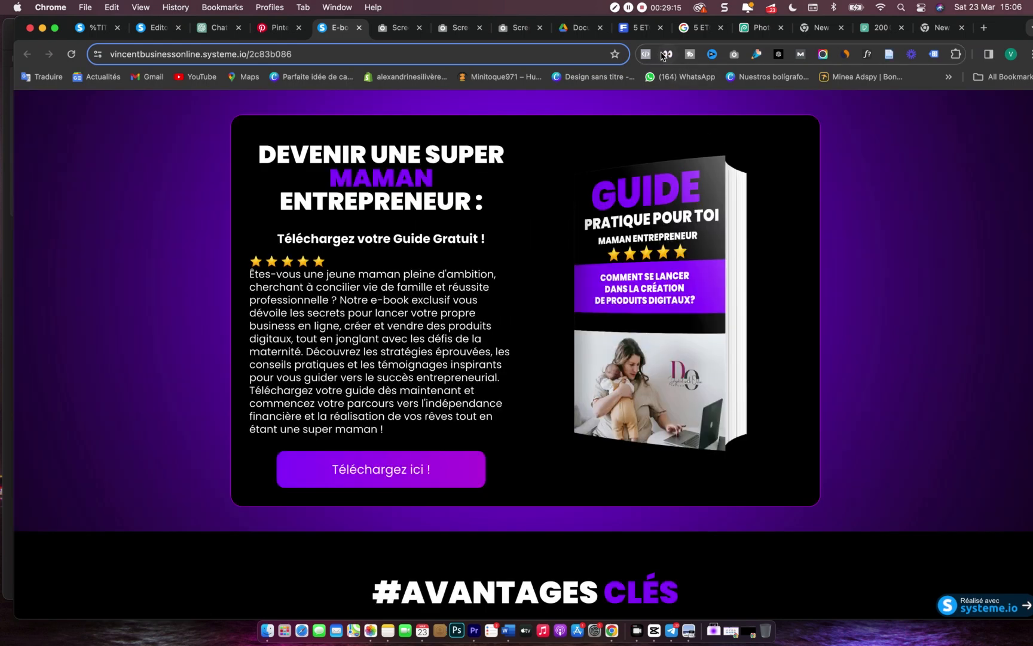
- Take a full-page capture of the published page with the black hero row, and go back to the page
left_click(735, 55)
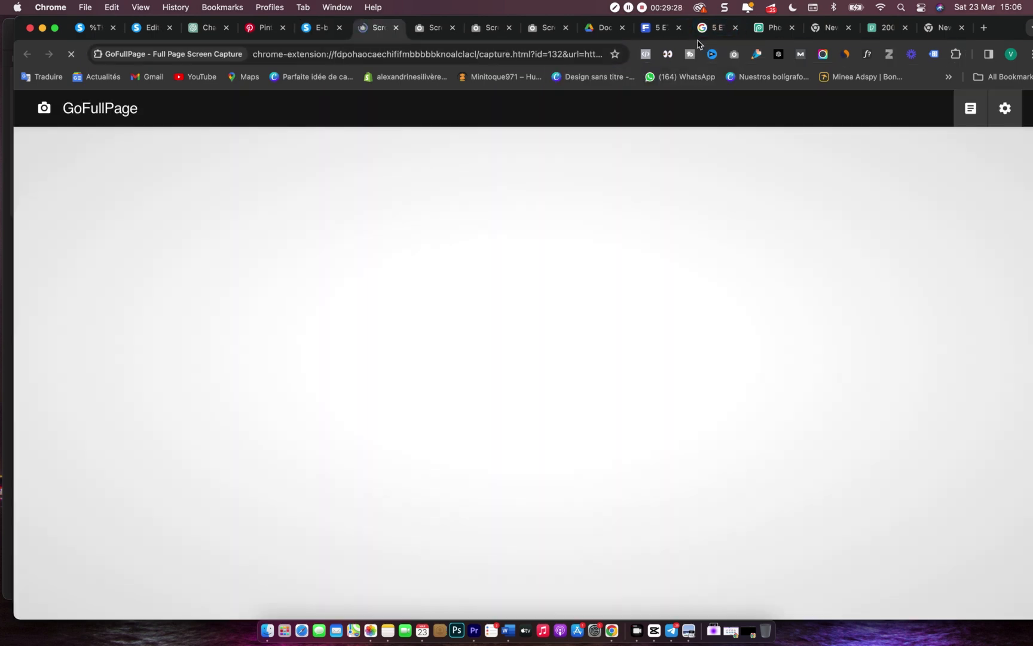
left_click(312, 33)
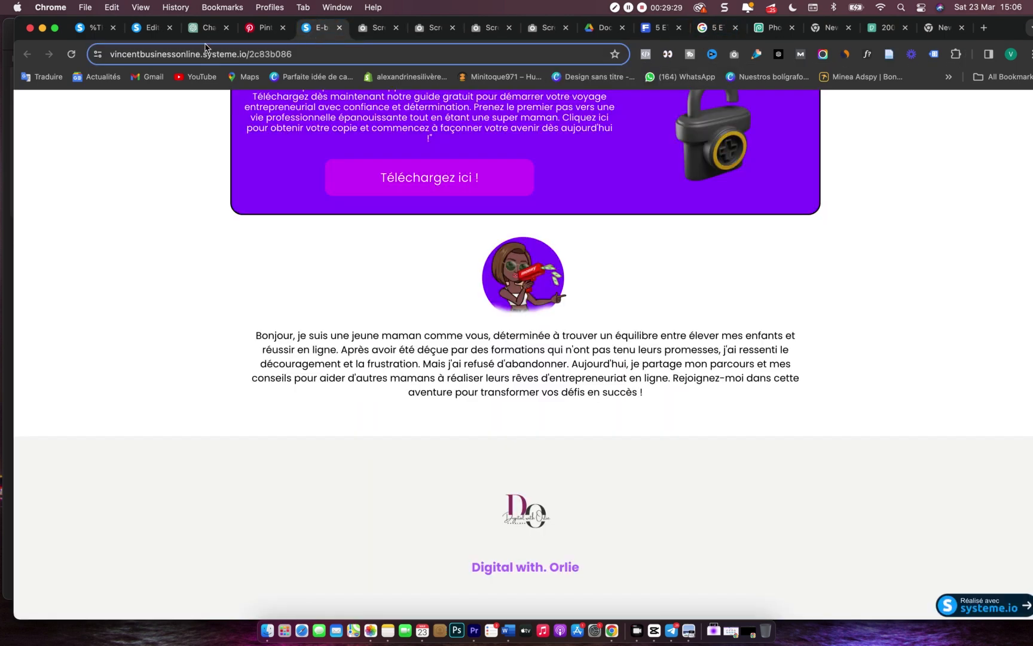
- In the systeme.io editor, remove the hero row's background colour and save the page
left_click(144, 31)
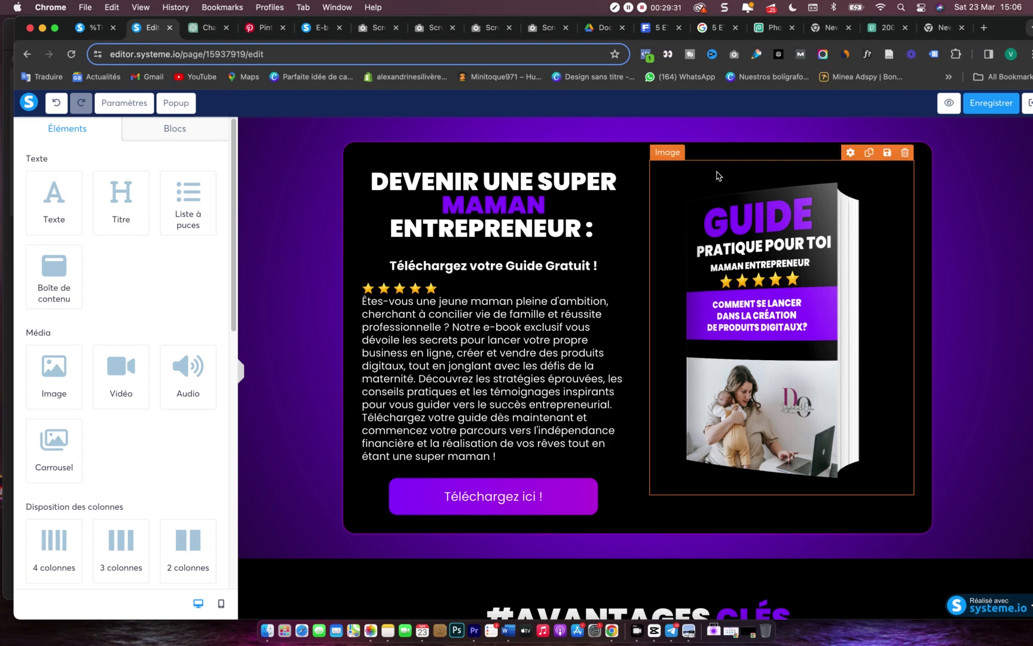
left_click(353, 151)
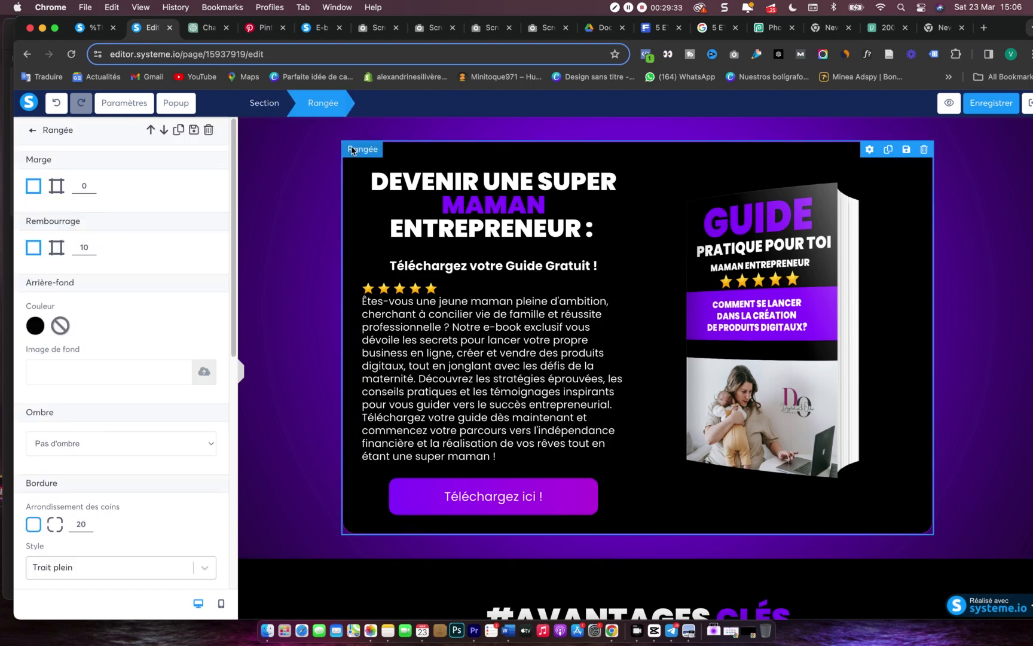
left_click(60, 325)
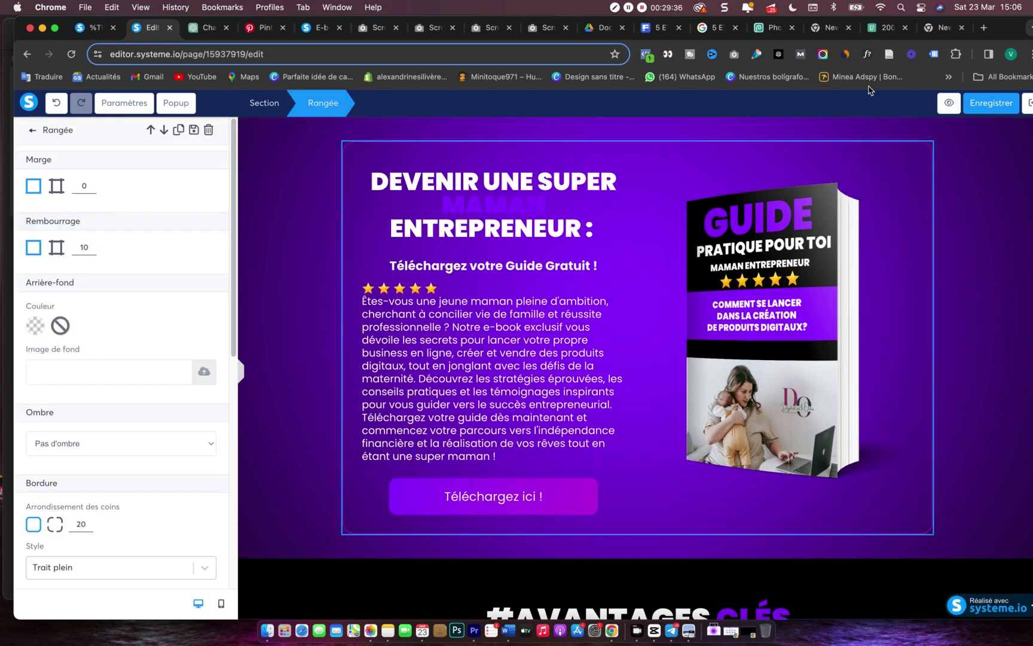
left_click(988, 103)
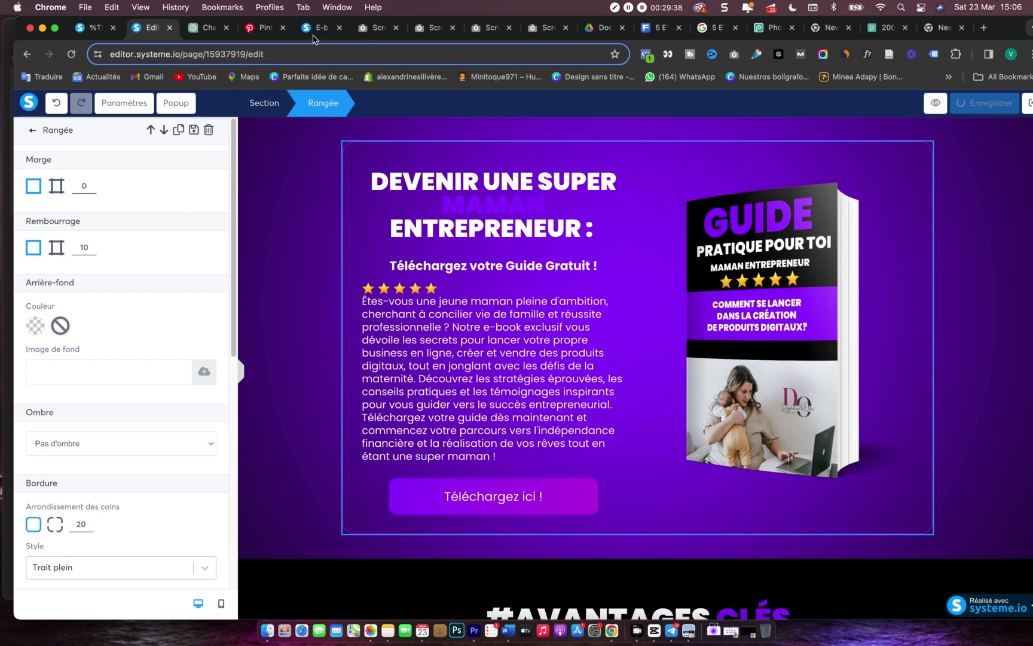
- Reload the published page, take a full-page capture of the transparent hero row version and compare it with the previous capture
left_click(317, 28)
left_click(72, 53)
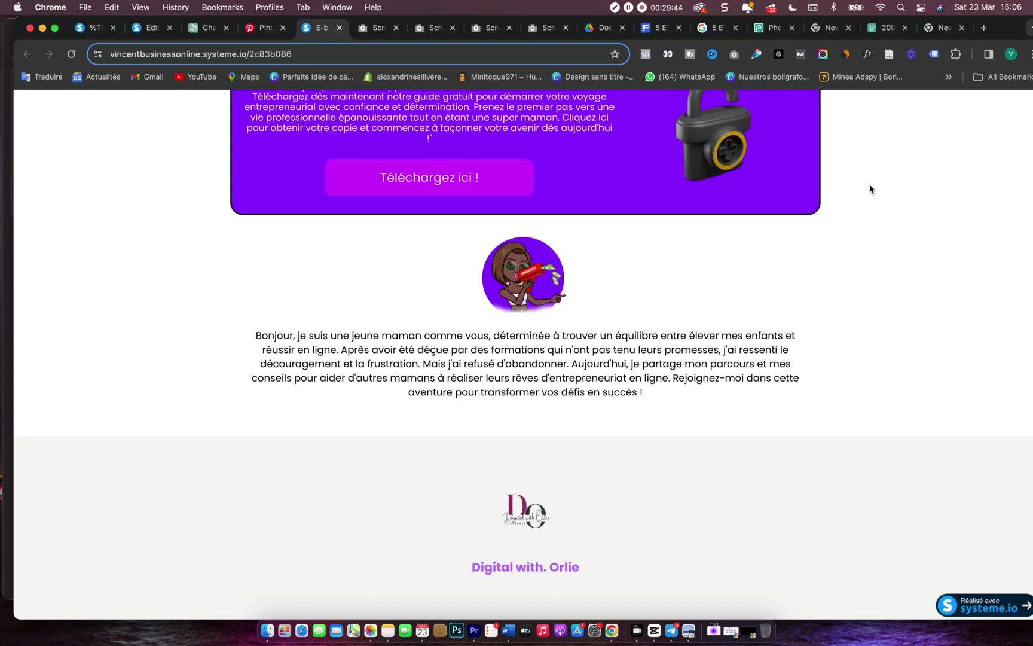
scroll(862, 191, "up", 15)
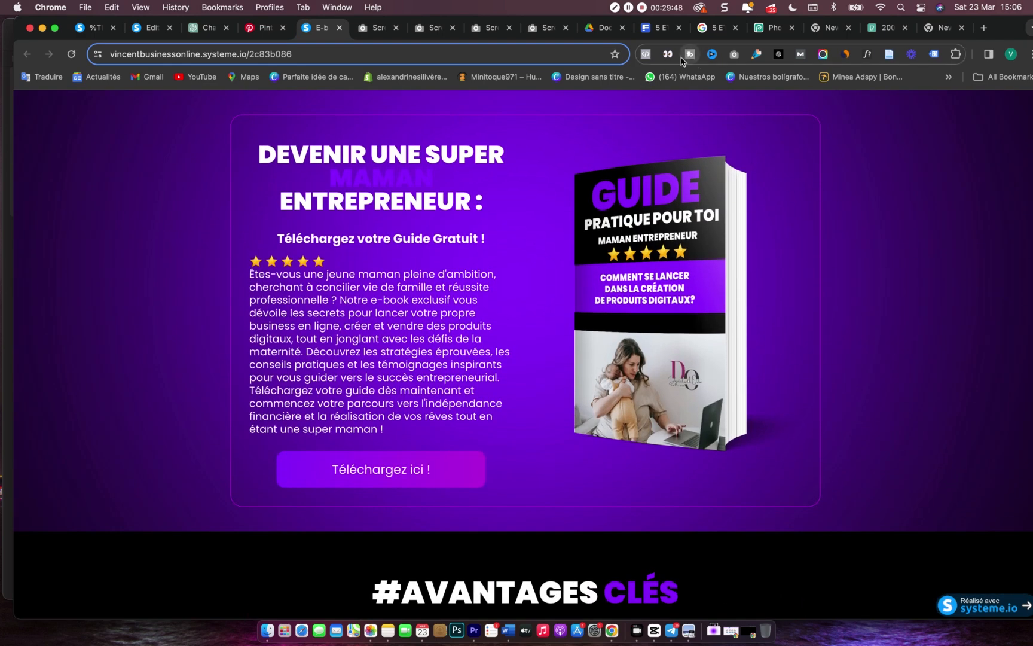
left_click(735, 57)
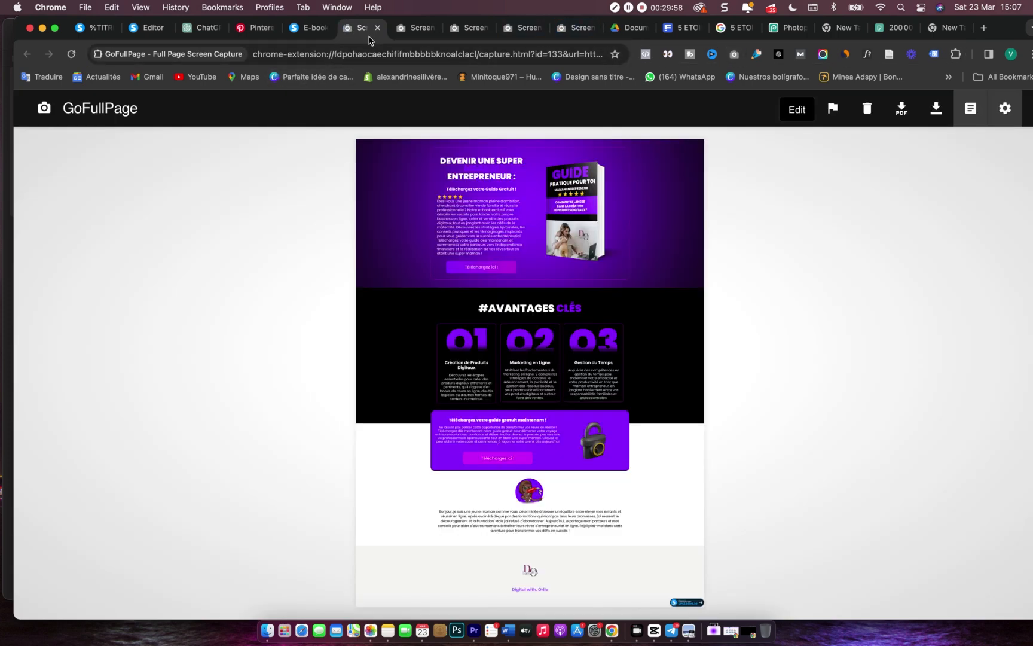
left_click(407, 31)
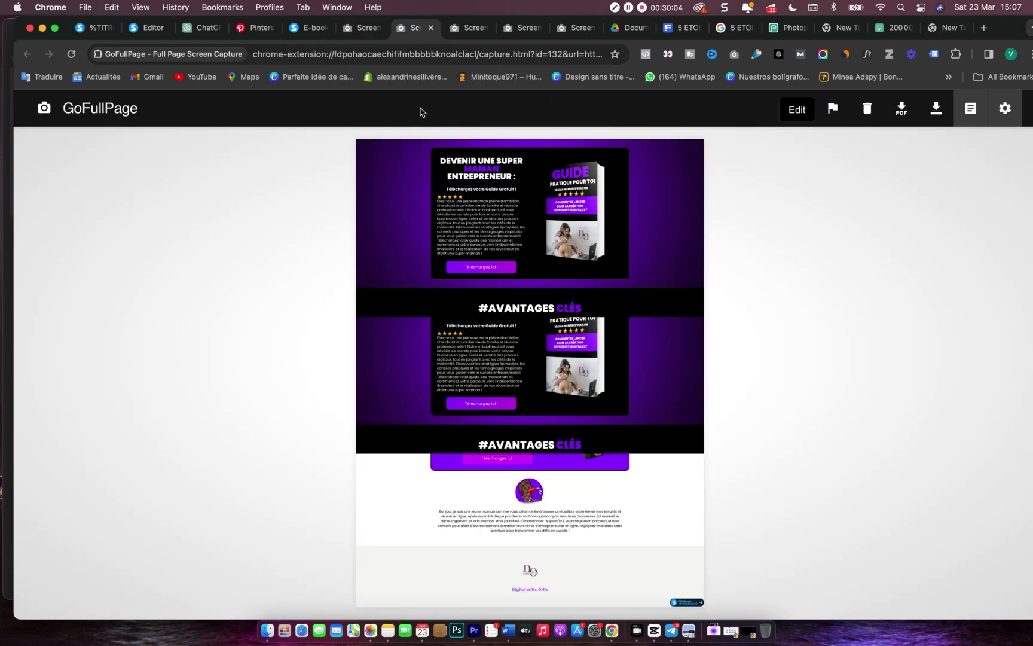
left_click(361, 33)
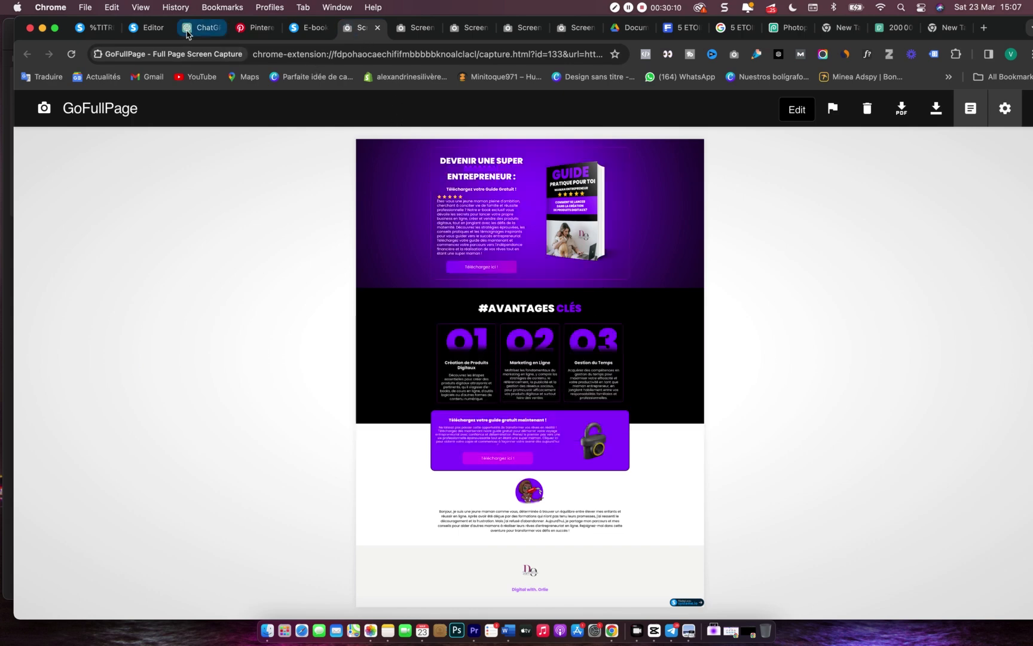
- Return to the page editor, set the hero row's background colour back to black and save the page
left_click(152, 30)
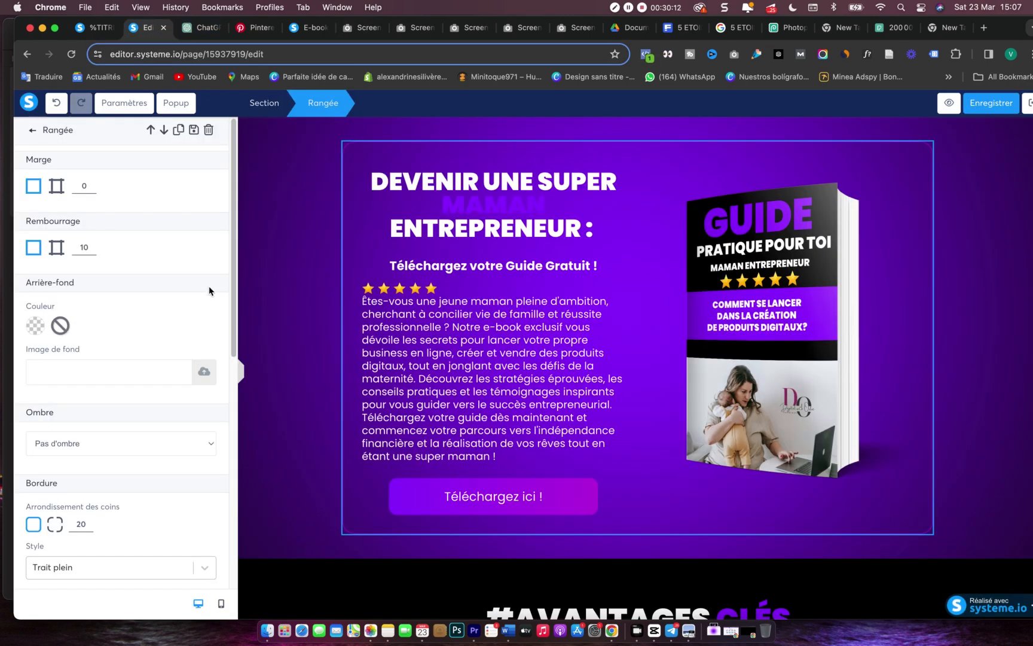
left_click(37, 327)
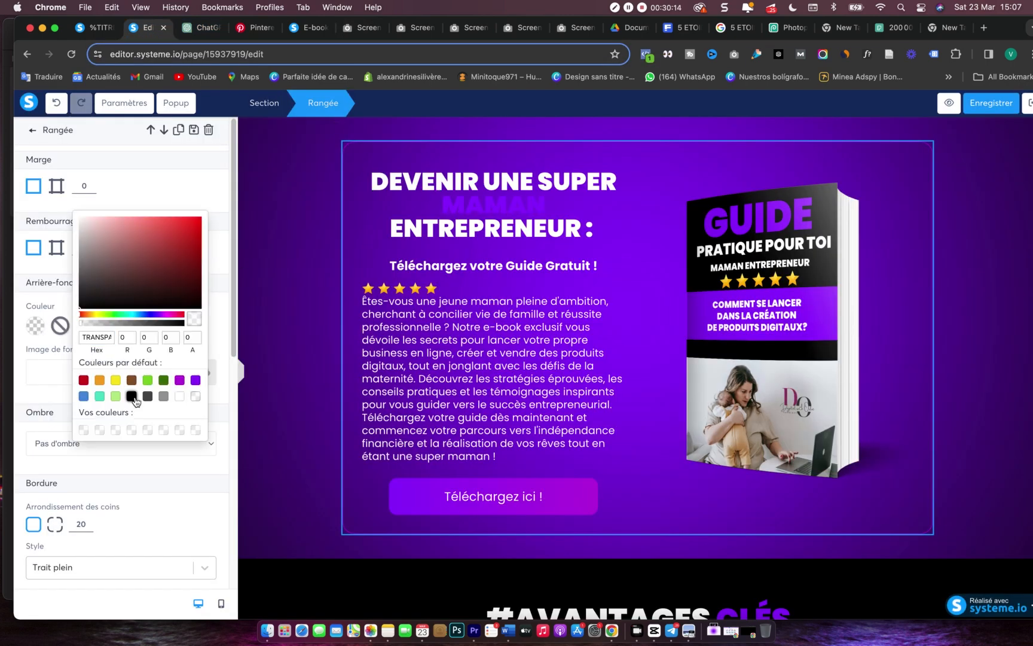
left_click(131, 396)
left_click(1000, 104)
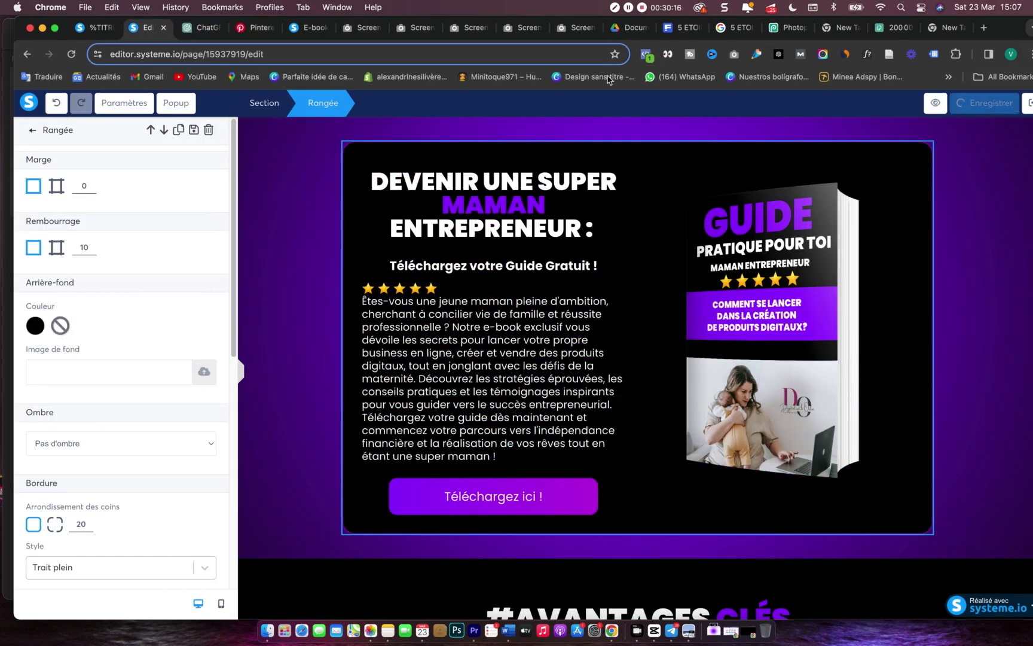
- Reload the published page, go back up to the hero section and take a new full-page capture of the black row version
left_click(306, 35)
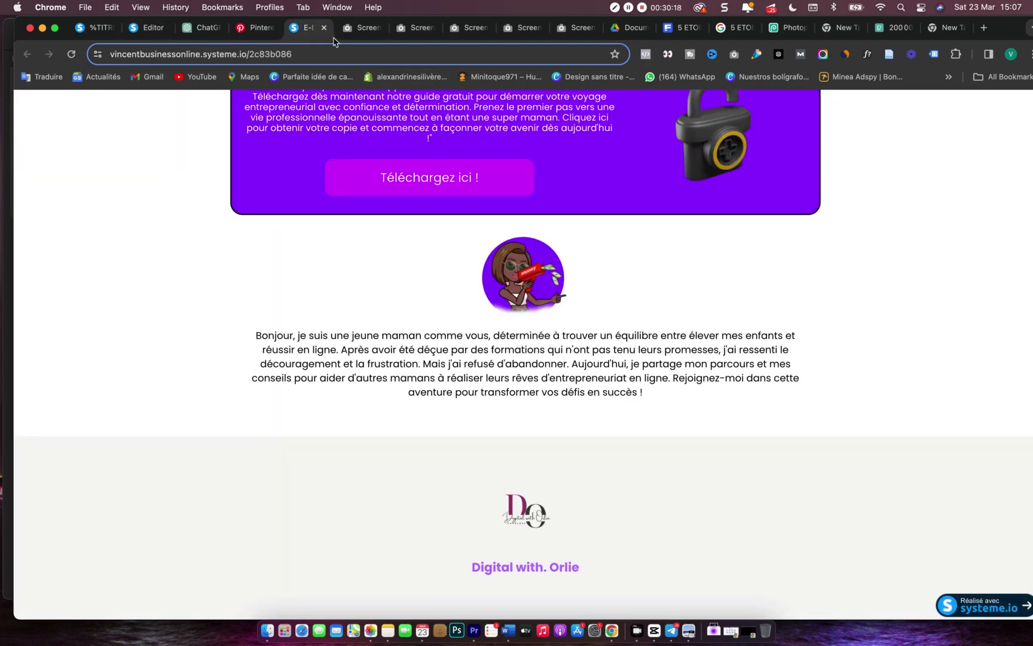
left_click(72, 55)
scroll(949, 167, "up", 10)
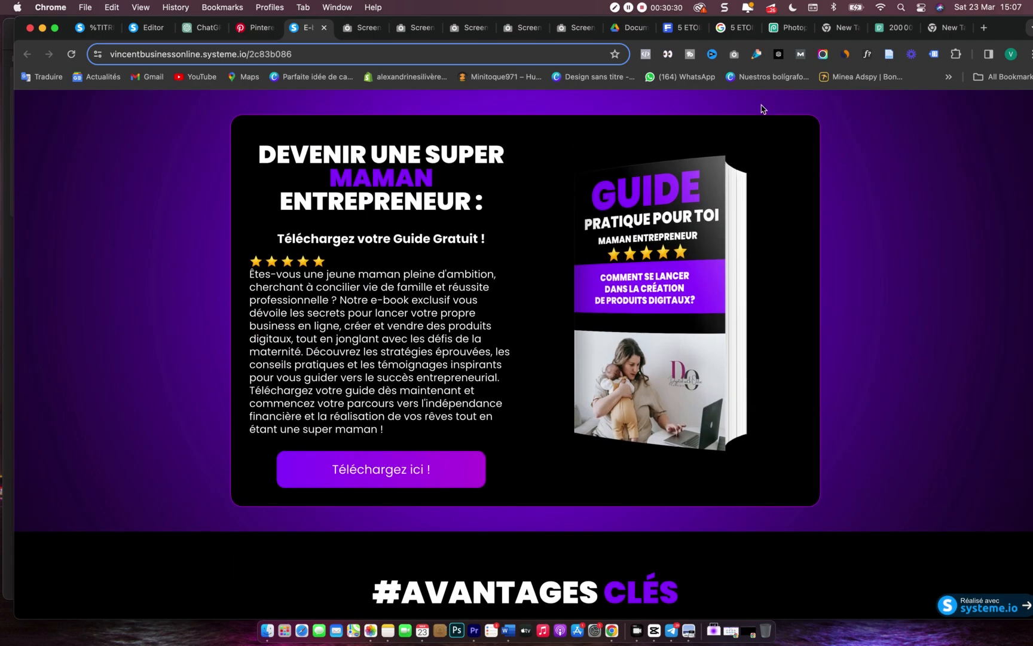
left_click(734, 55)
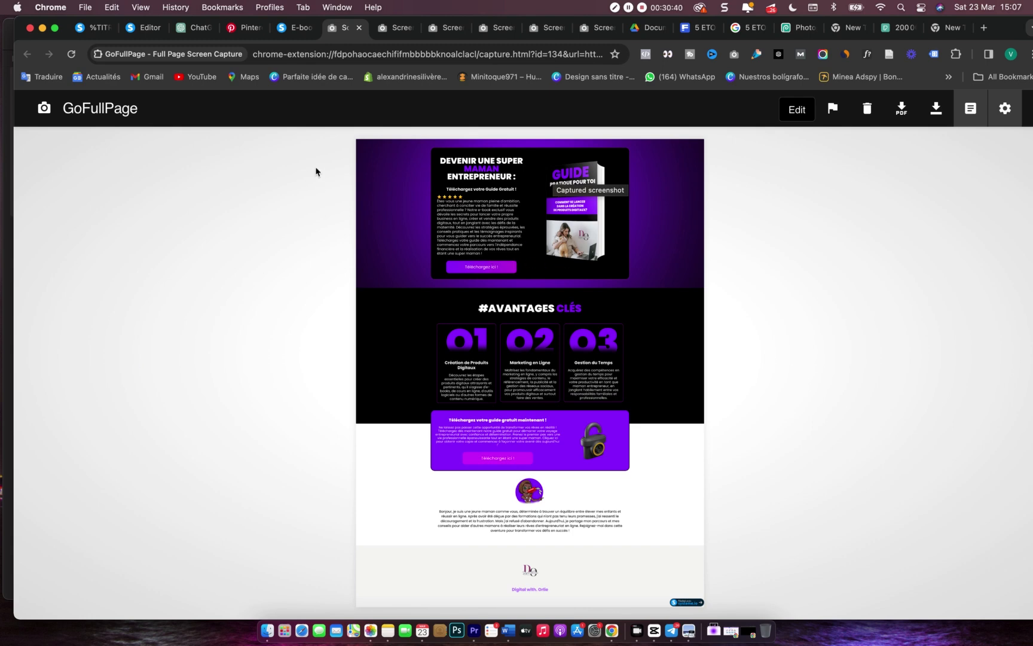
- In the page editor, upload Nouveauprojet5.png, insert it as the hero section's background image and save the page
left_click(142, 27)
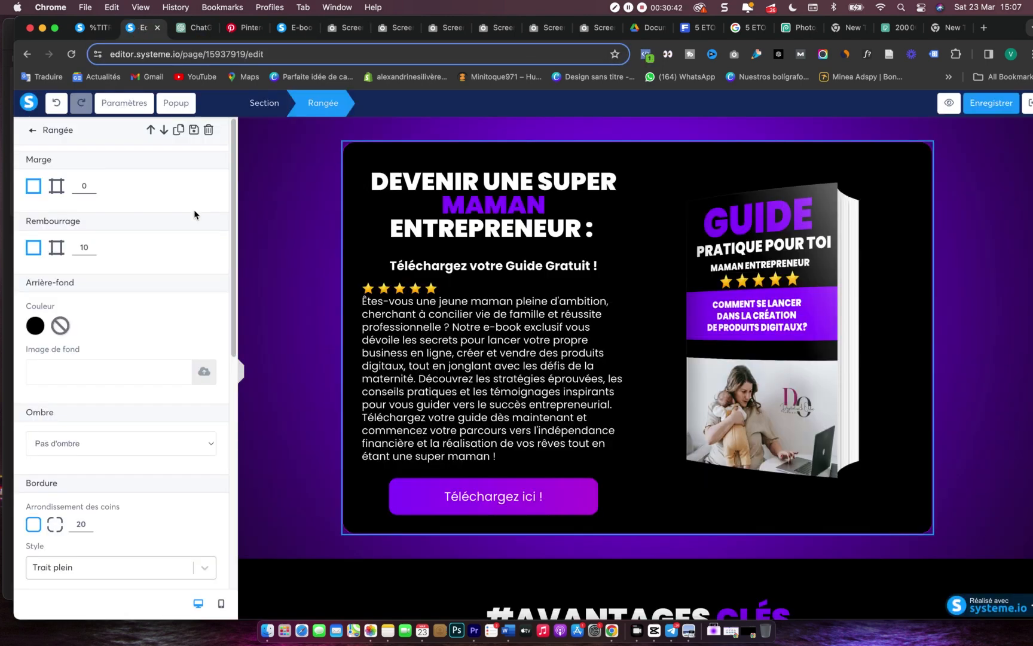
left_click(295, 131)
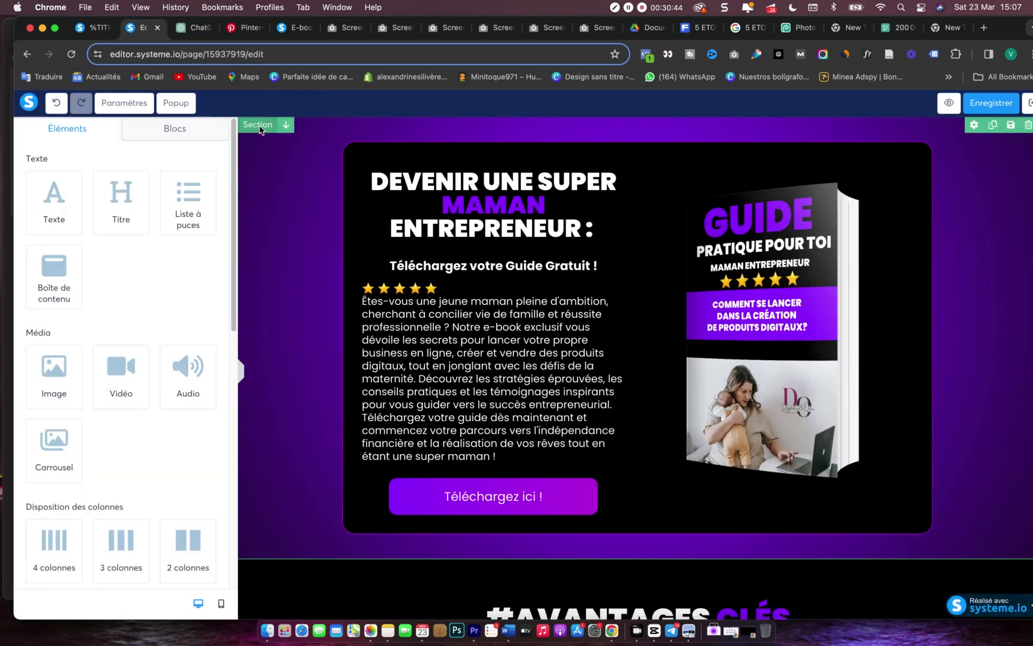
left_click(274, 145)
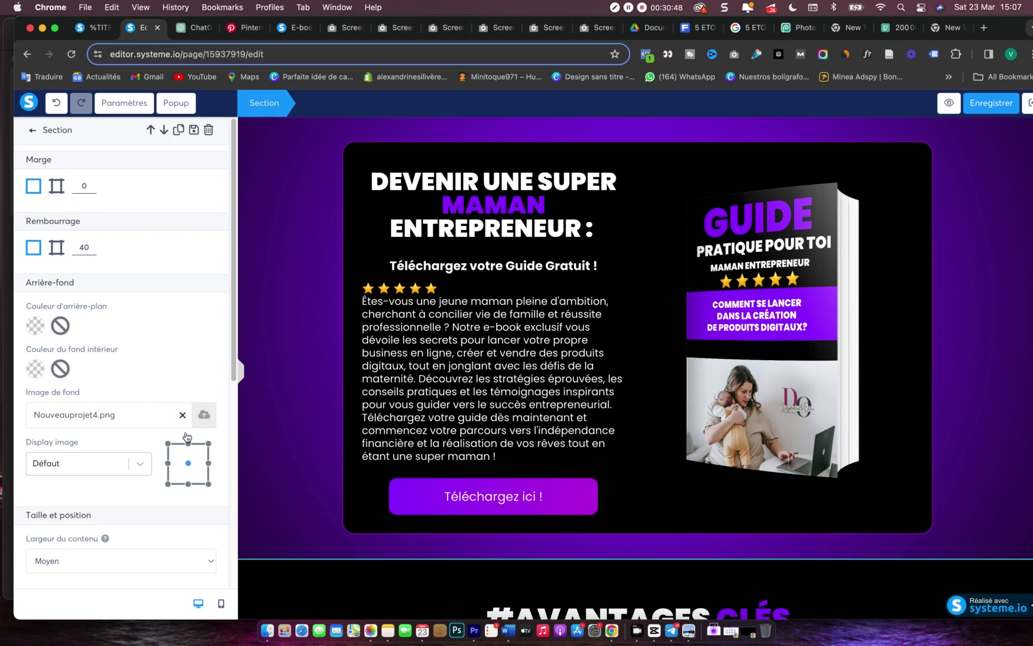
left_click(203, 414)
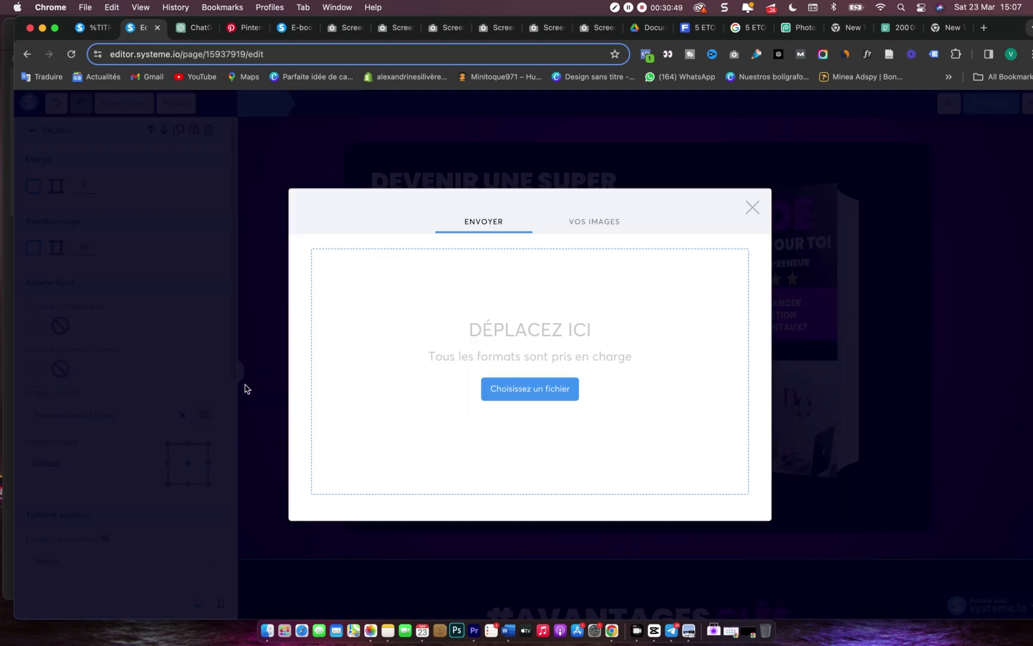
left_click(572, 223)
left_click(484, 192)
left_click(264, 604)
left_click_drag(581, 306, 382, 318)
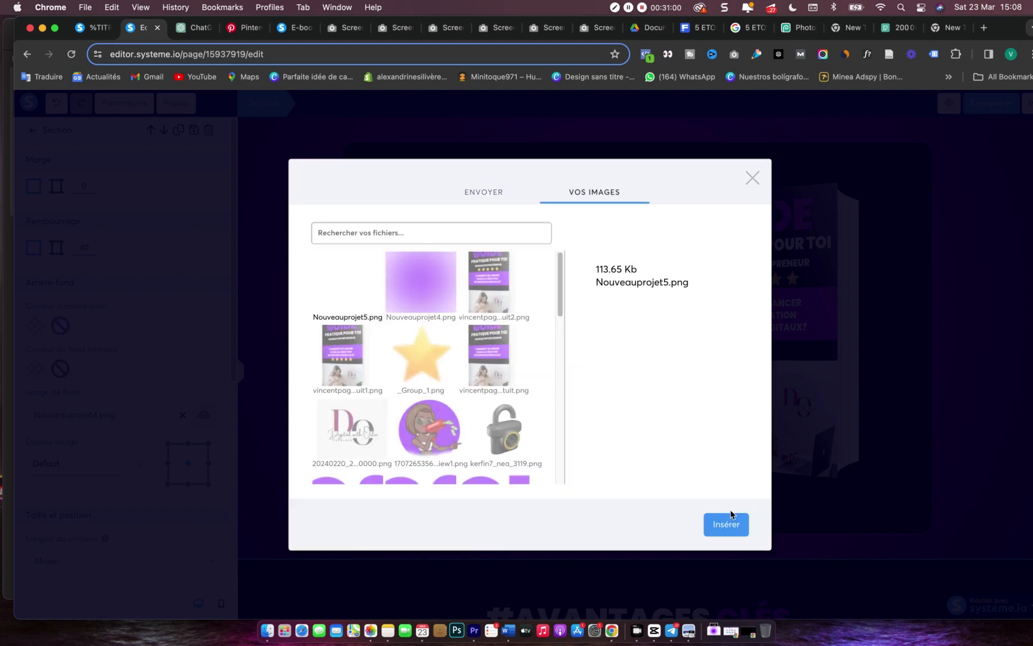
left_click(730, 522)
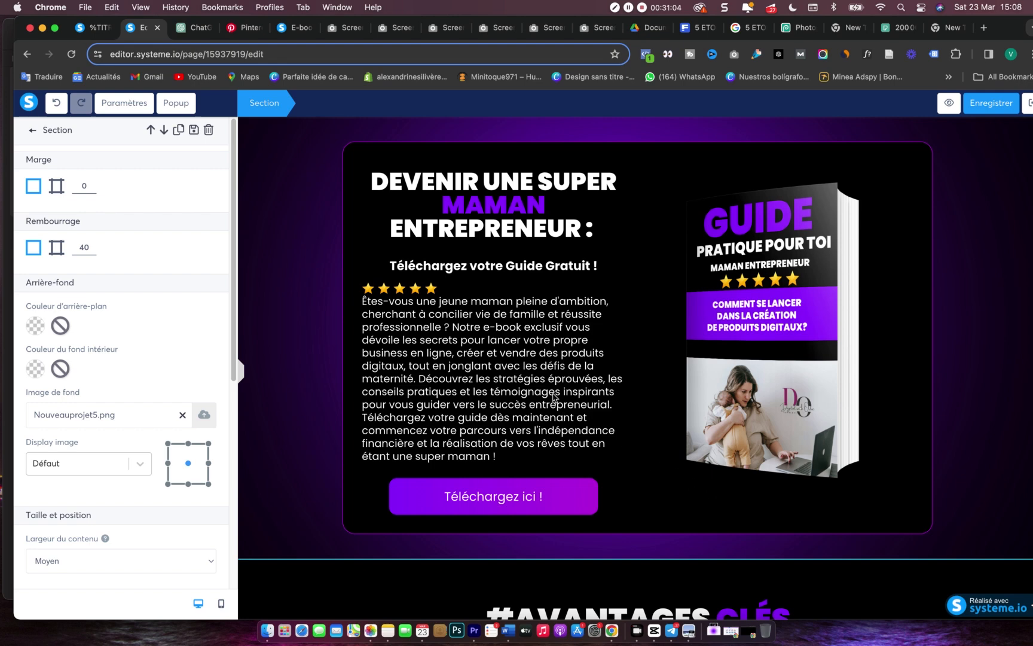
left_click(974, 110)
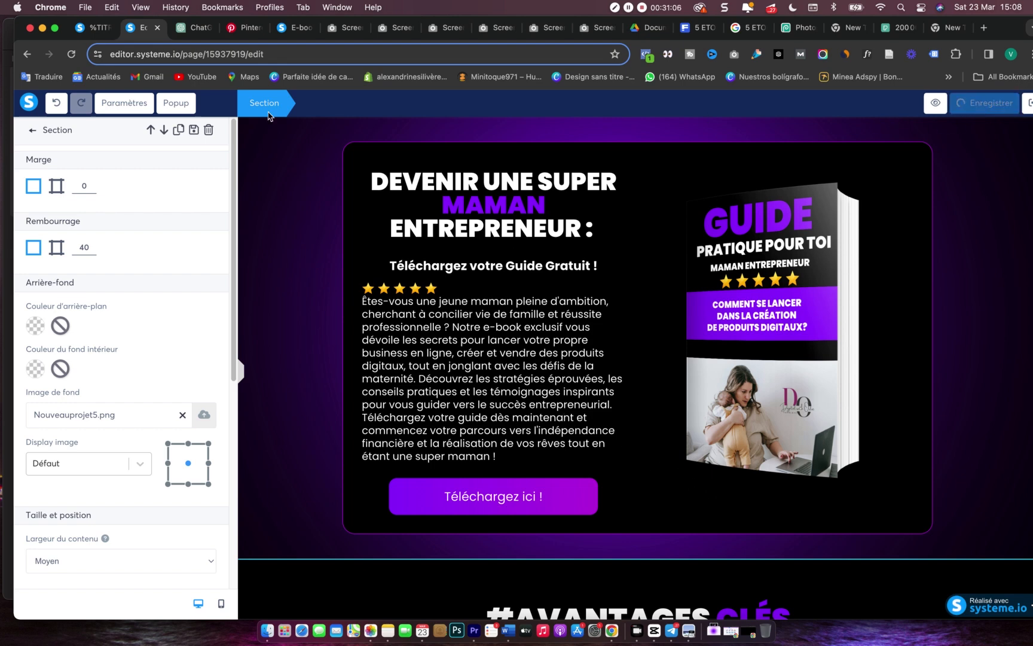
- Reload the published page, check the hero section's smaller glow and take a full-page capture of this version
left_click(293, 28)
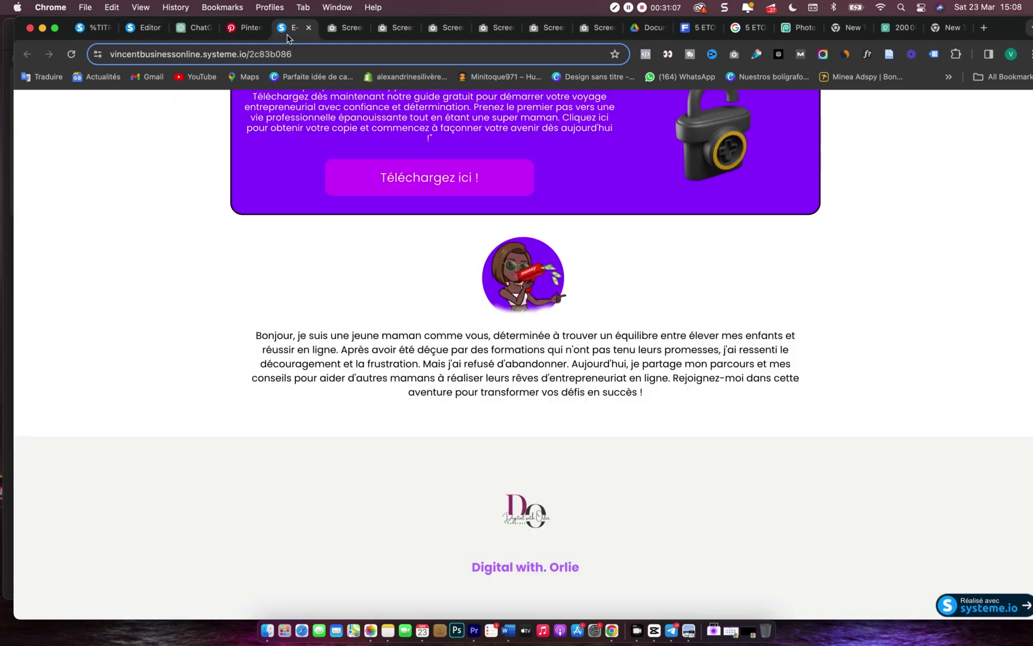
left_click(70, 57)
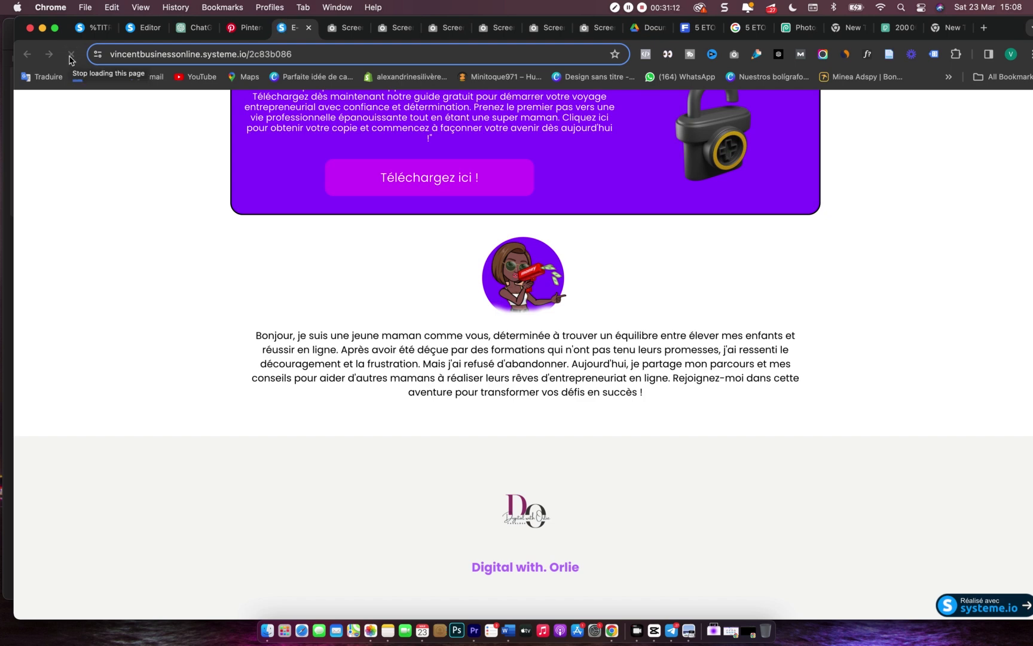
scroll(388, 192, "up", 10)
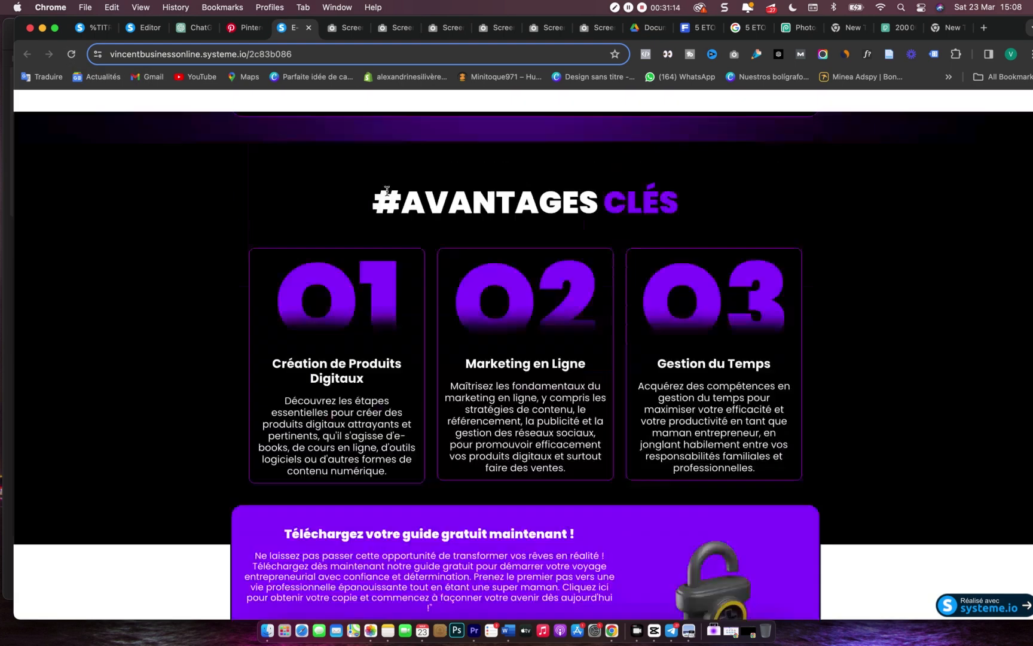
scroll(388, 191, "up", 8)
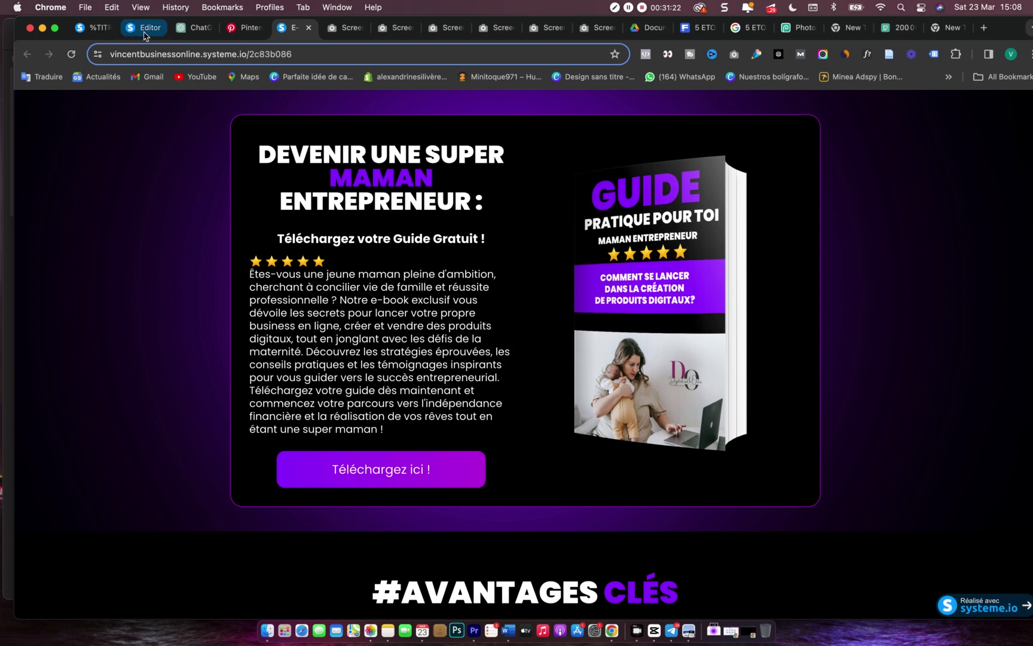
left_click(735, 55)
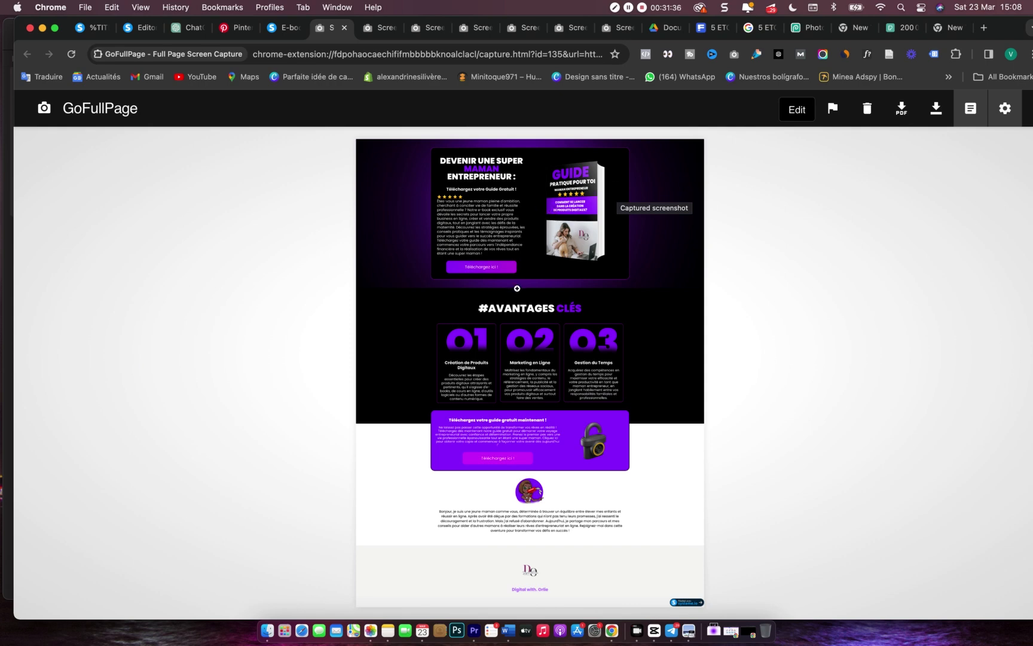
- Compare the full-page captures of the three hero versions: smaller glow, black row on the large glow, and transparent row
left_click(375, 28)
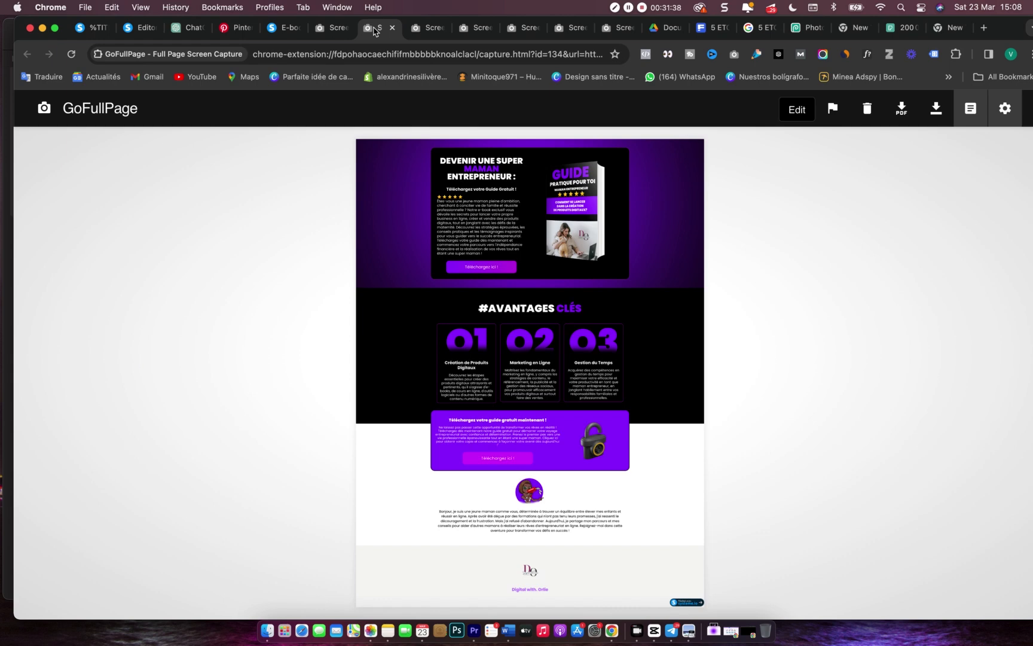
left_click(428, 30)
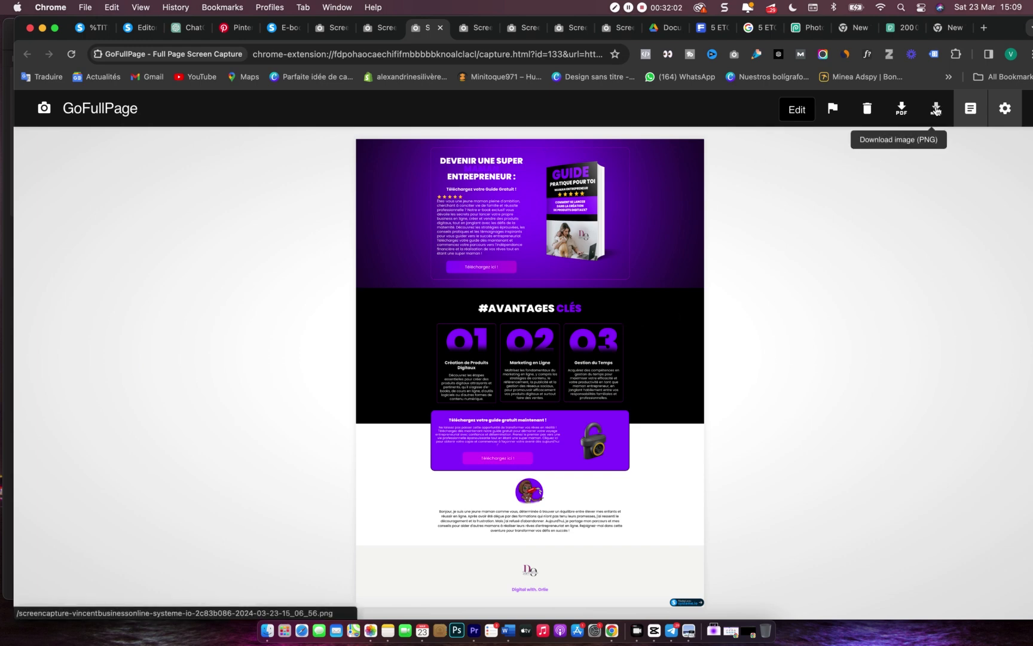
left_click(380, 30)
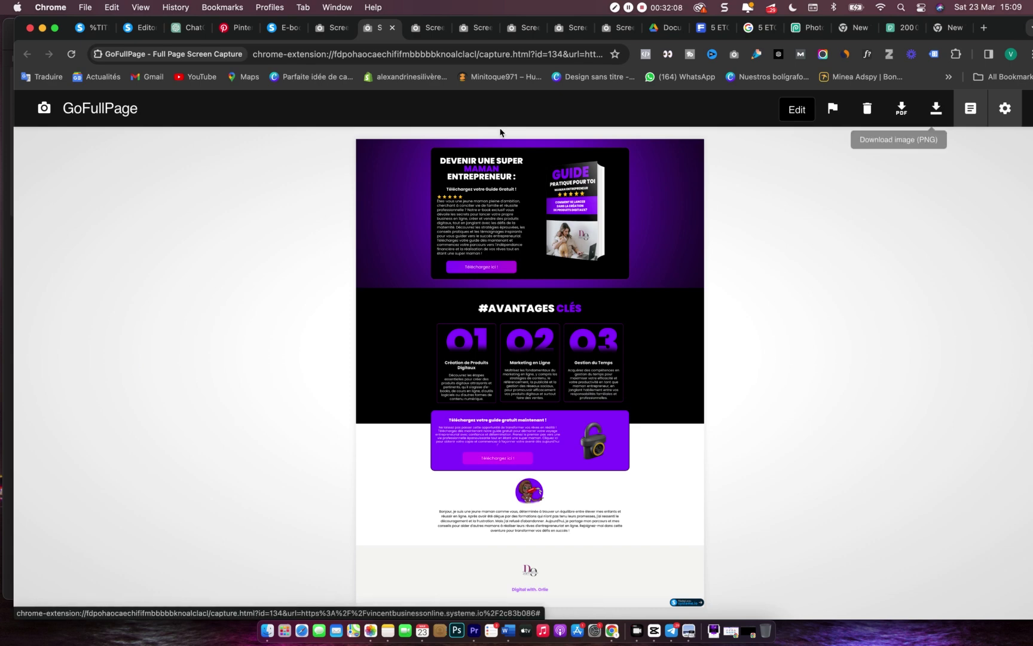
left_click(334, 30)
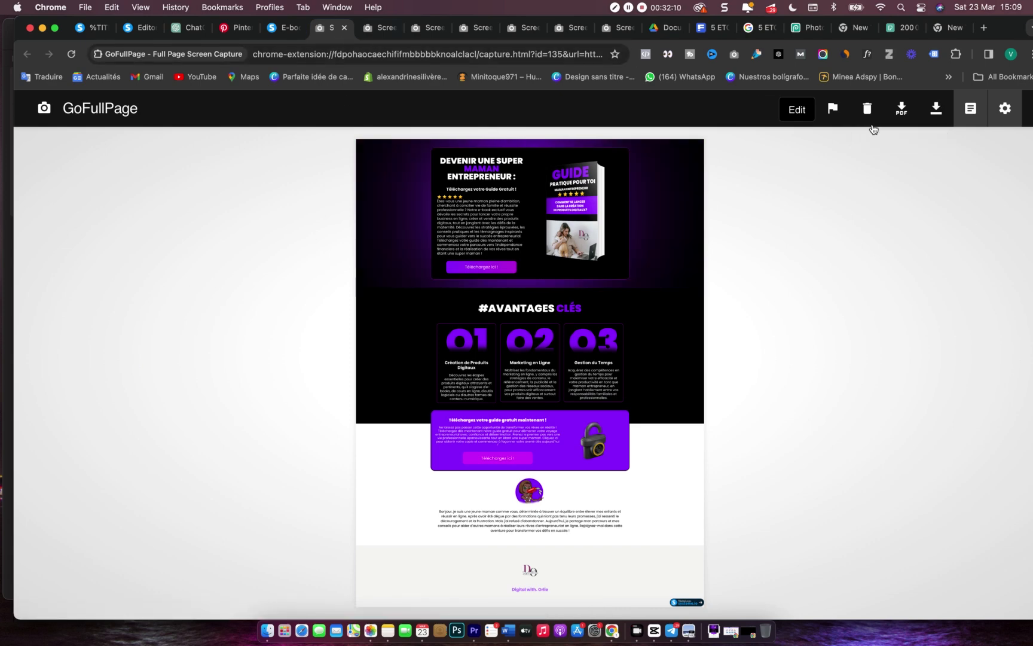